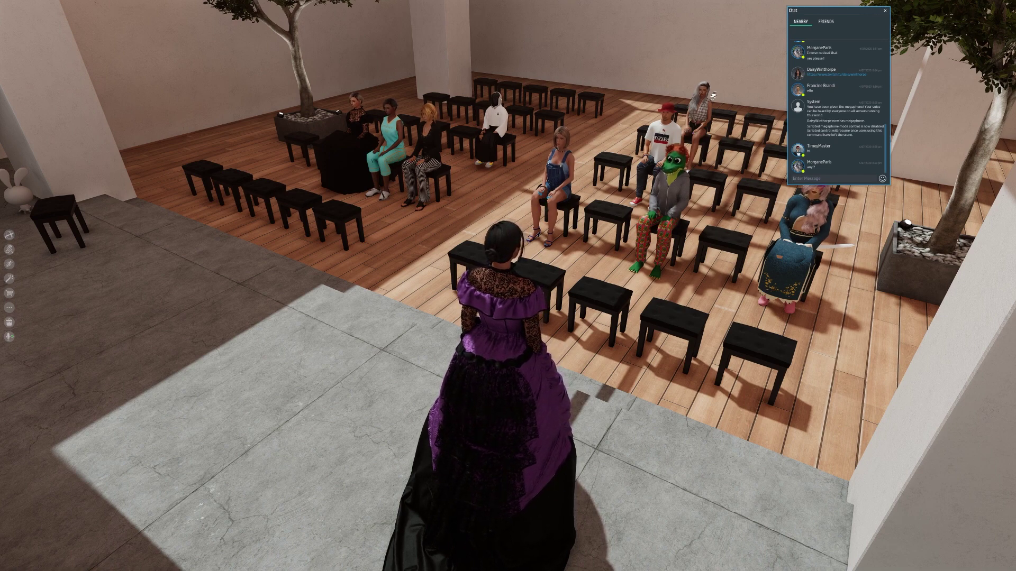
# Swing the camera around to behind the audience so the seats, stage and presentation screen are all in view
pyautogui.press('Return')
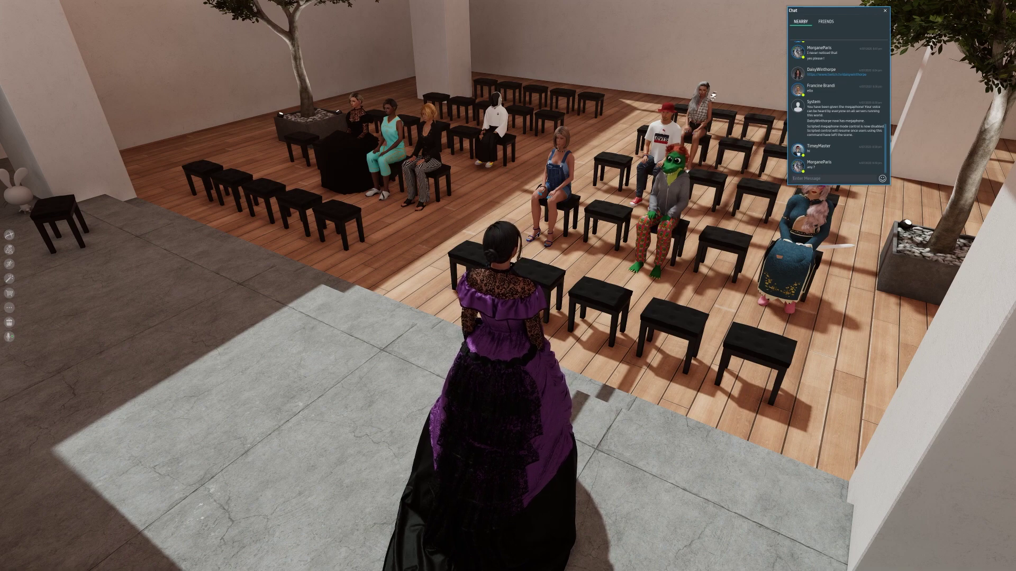
pyautogui.moveTo(286, 344); pyautogui.dragTo(792, 390, button='right')
pyautogui.scroll(-3, 819, 354)
pyautogui.scroll(-5, 802, 379)
pyautogui.scroll(-6, 792, 390)
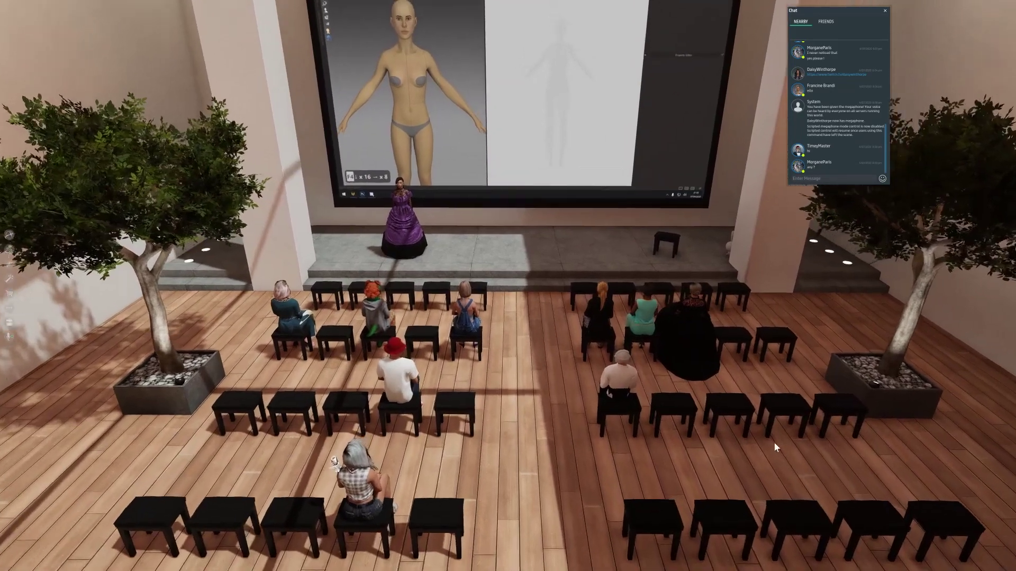
pyautogui.scroll(5, 773, 442)
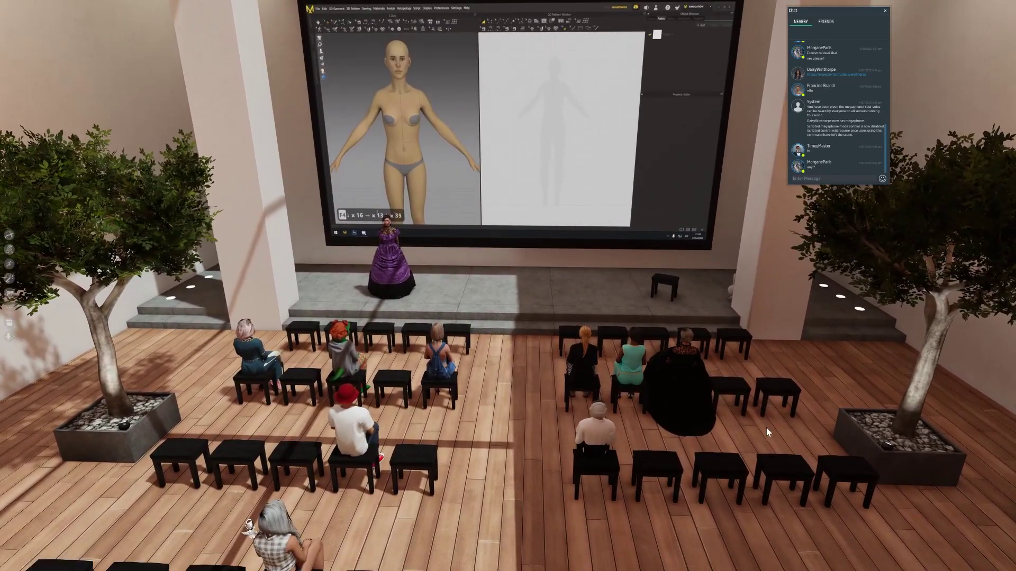
pyautogui.scroll(4, 765, 430)
pyautogui.scroll(-4, 767, 435)
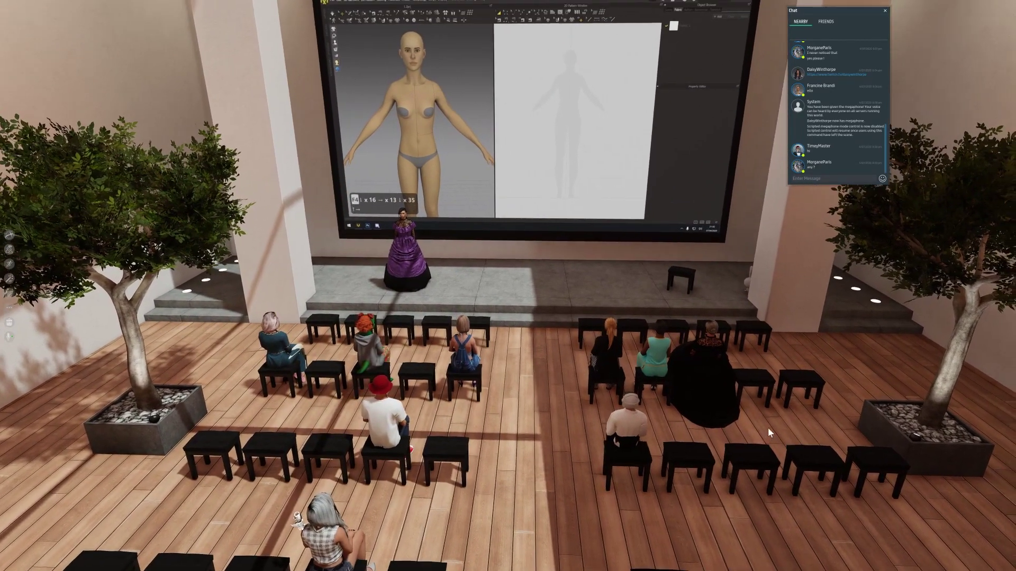
pyautogui.scroll(-4, 767, 421)
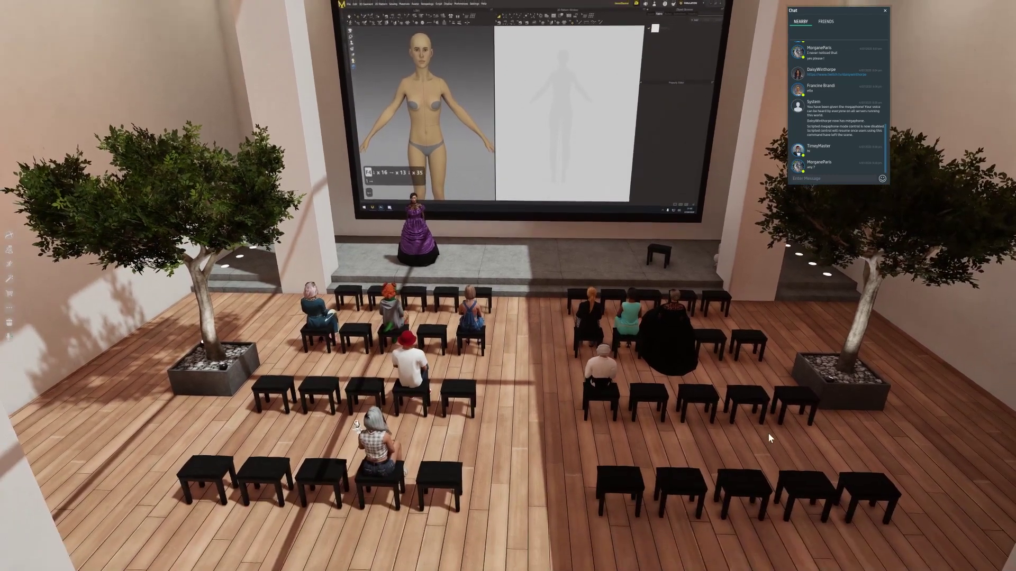
pyautogui.scroll(1, 776, 427)
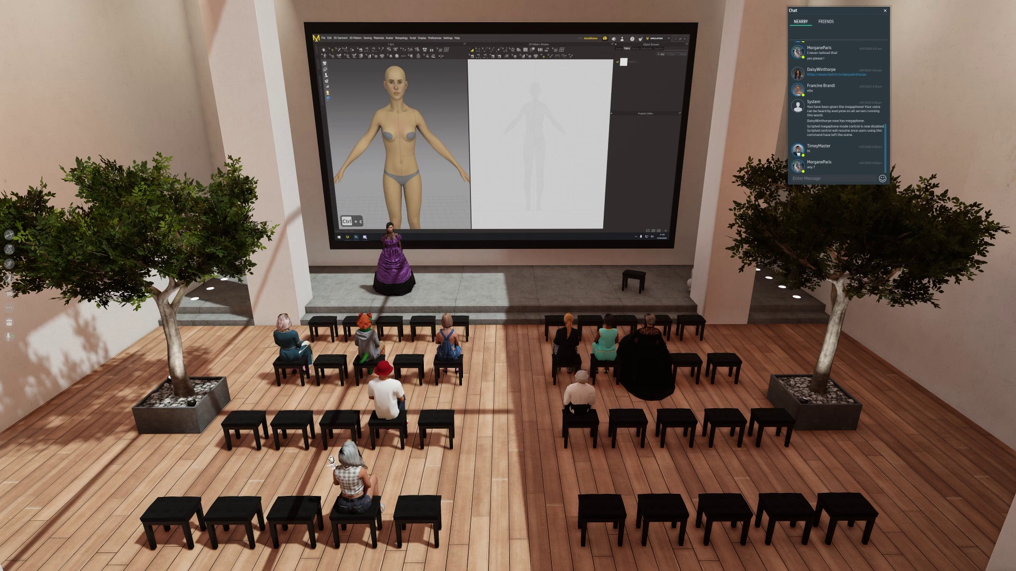
# Post the YouTube playlist link in the nearby chat
pyautogui.click(827, 179)
pyautogui.write('2. https://www.youtube.com/playlist?list=PLIBtaL4TbG_-7GkiSXxM4StVcxfmXowP')
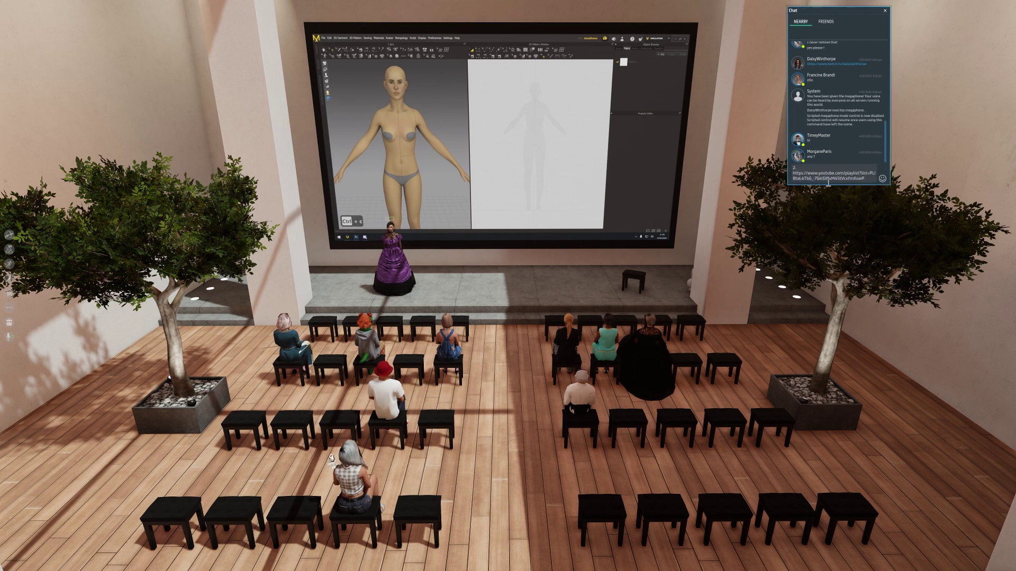
pyautogui.press('Return')
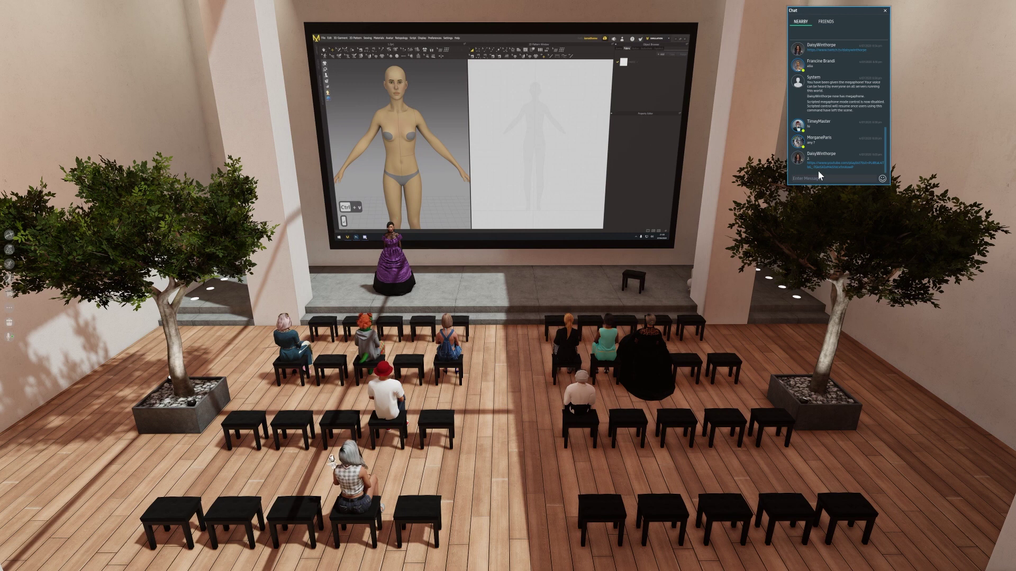
pyautogui.click(818, 176)
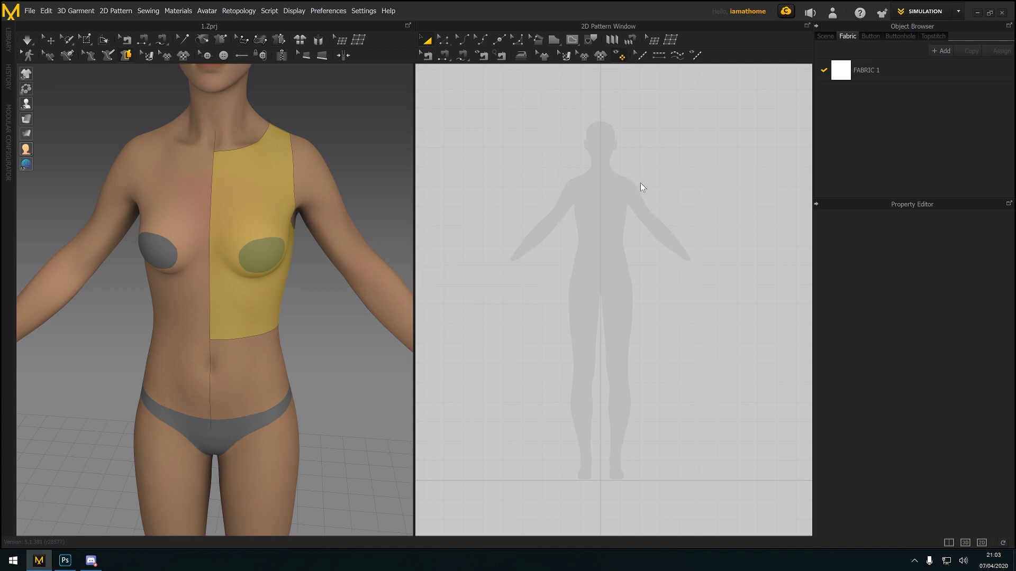
# In Marvelous Designer, arrange the flattened front and back bodice halves side by side, just off the silhouette's centre line
pyautogui.scroll(3, 648, 188)
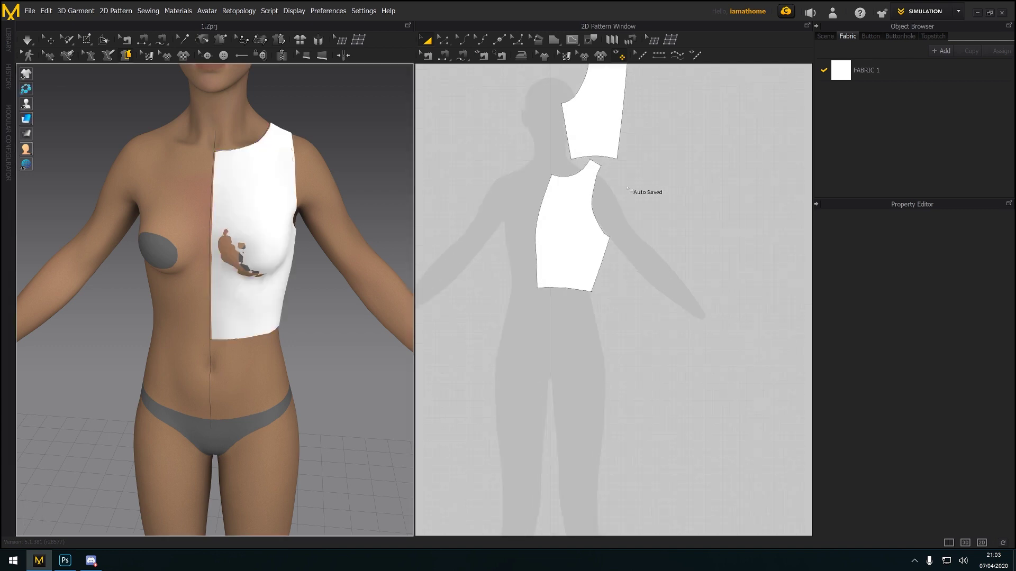
pyautogui.moveTo(603, 182); pyautogui.dragTo(662, 313)
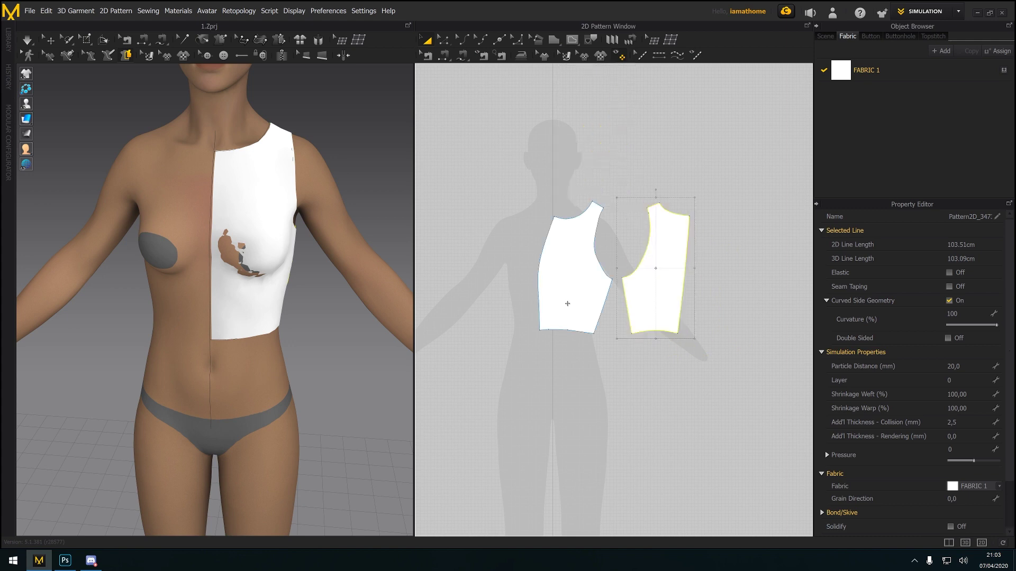
pyautogui.click(571, 301)
pyautogui.moveTo(572, 300); pyautogui.dragTo(566, 305)
pyautogui.moveTo(640, 293); pyautogui.dragTo(655, 293)
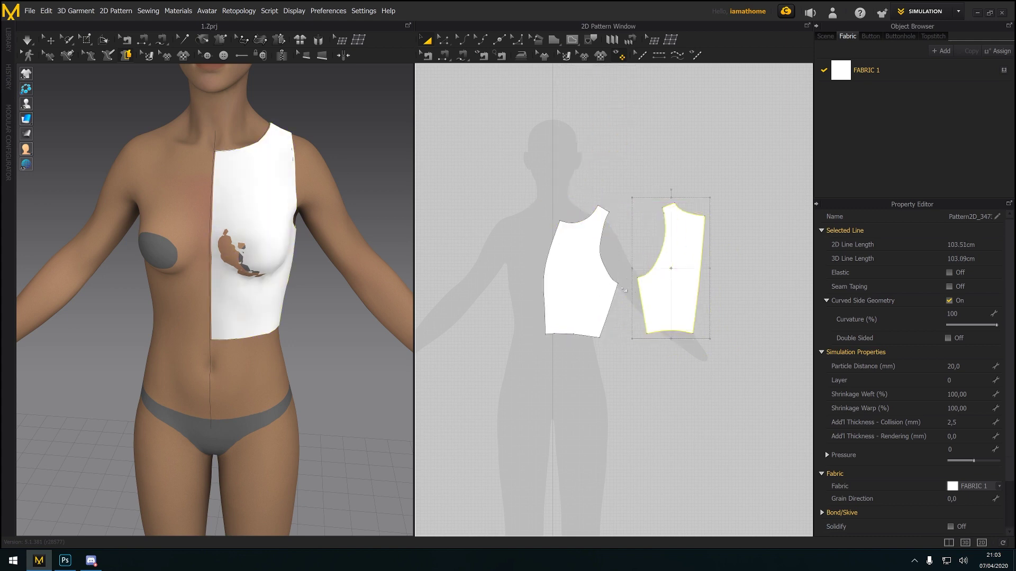
pyautogui.moveTo(588, 283); pyautogui.dragTo(627, 279)
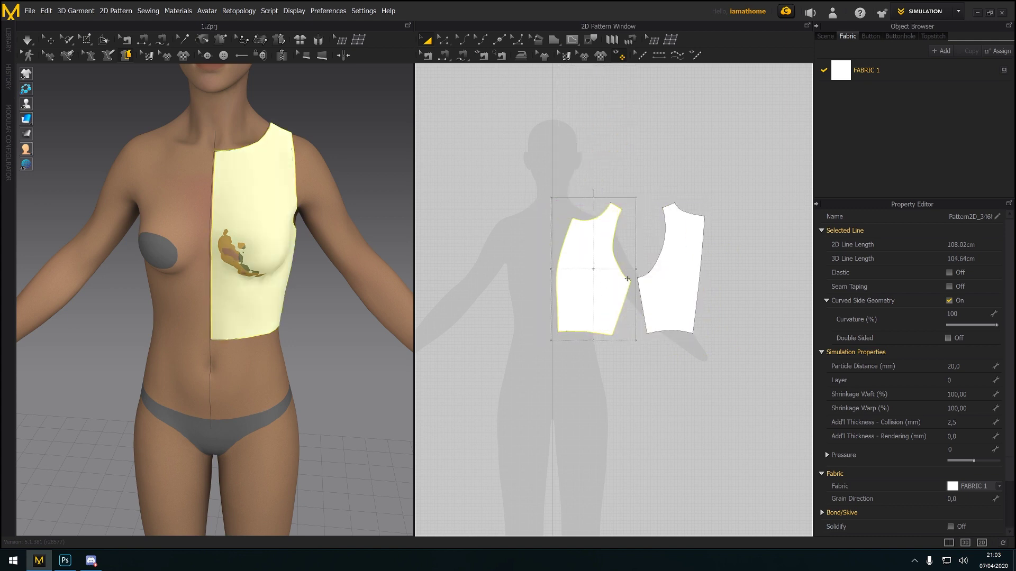
# Clone both bodice halves as Symmetric Pattern (with Sewing) and place the copies mirrored across the silhouette's centre line
pyautogui.keyDown('shift'); pyautogui.click(665, 291); pyautogui.keyUp('shift')
pyautogui.rightClick(665, 291)
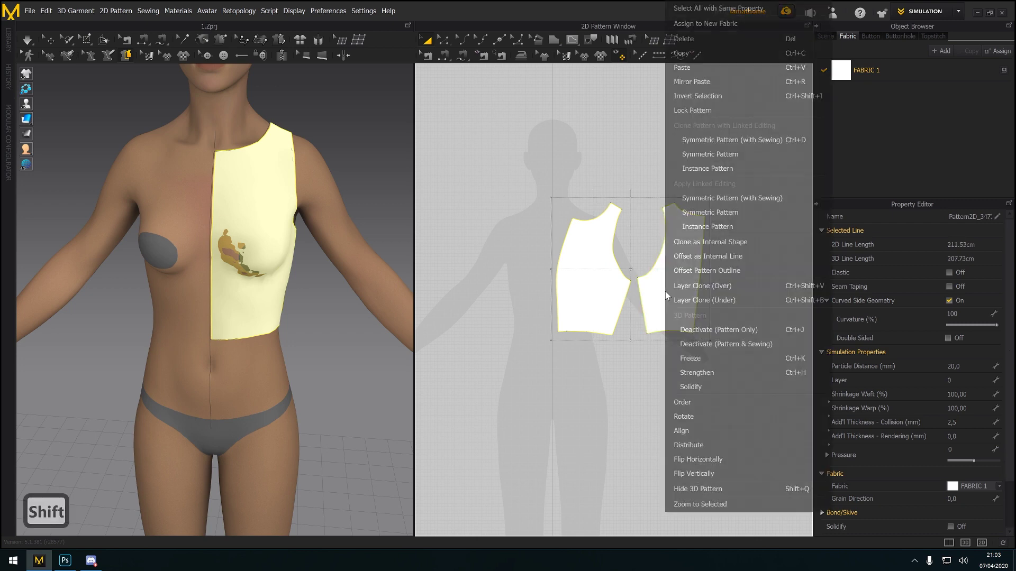
pyautogui.click(742, 140)
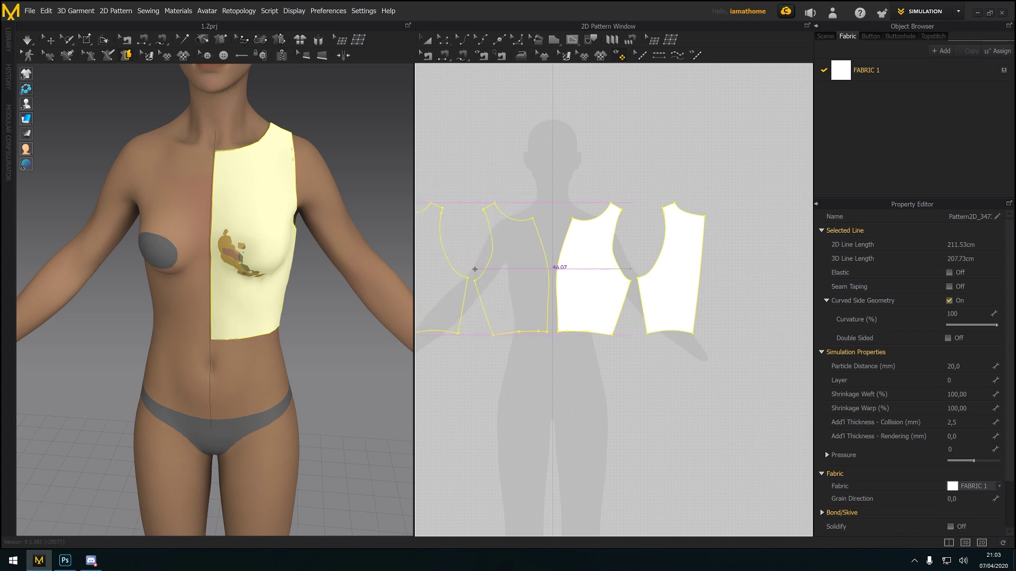
pyautogui.click(467, 290)
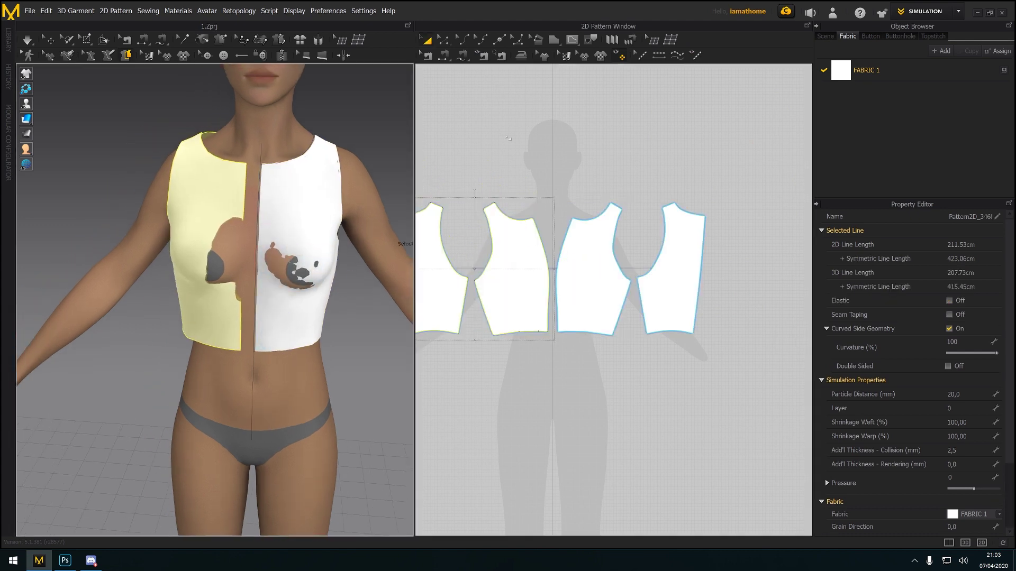
# Sew the two centre-front edges together and the two centre-back edges of the outer pieces together
pyautogui.click(444, 55)
pyautogui.click(548, 254)
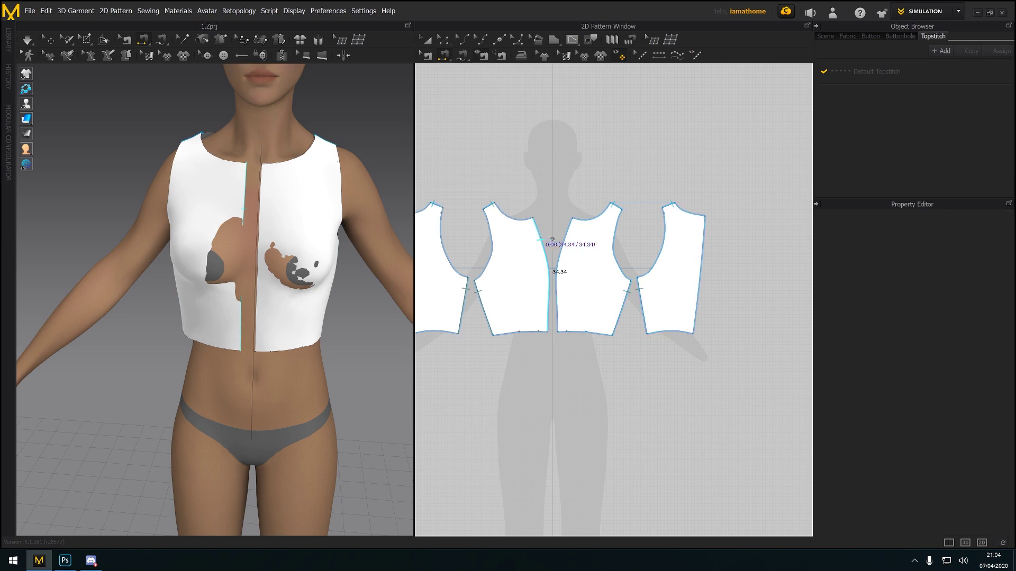
pyautogui.click(572, 235)
pyautogui.moveTo(611, 258); pyautogui.dragTo(666, 255, button='right')
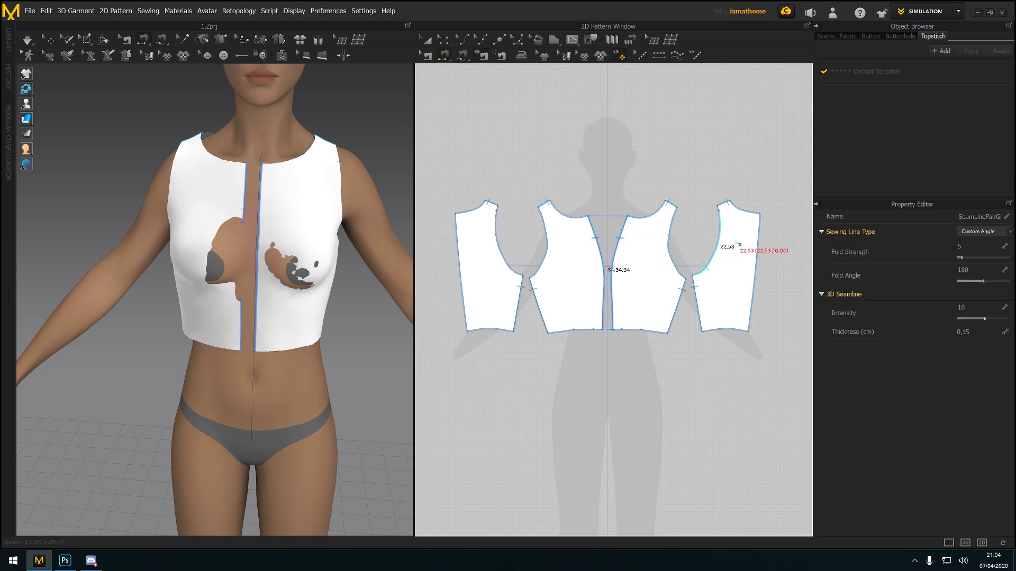
pyautogui.click(760, 237)
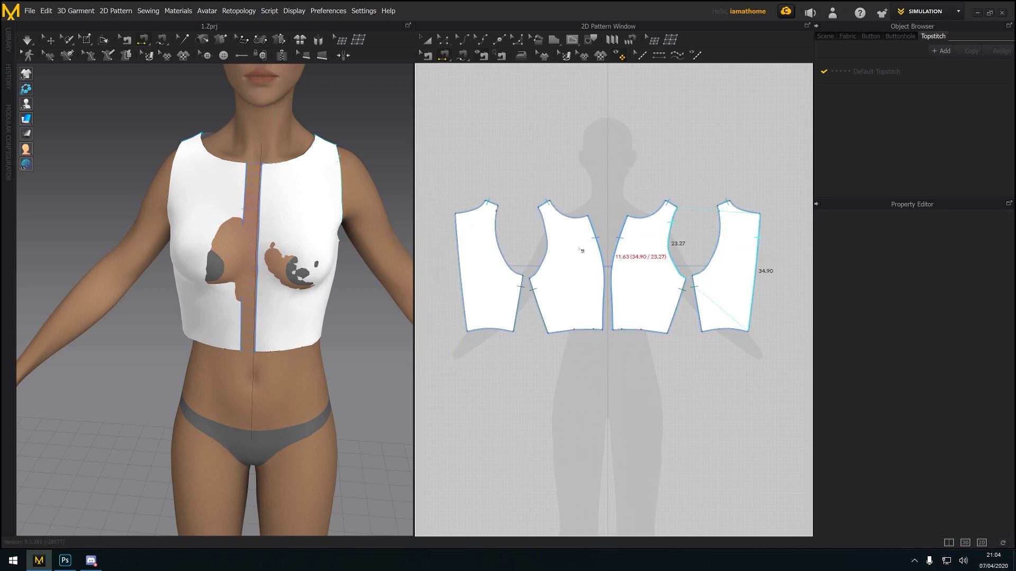
pyautogui.click(459, 246)
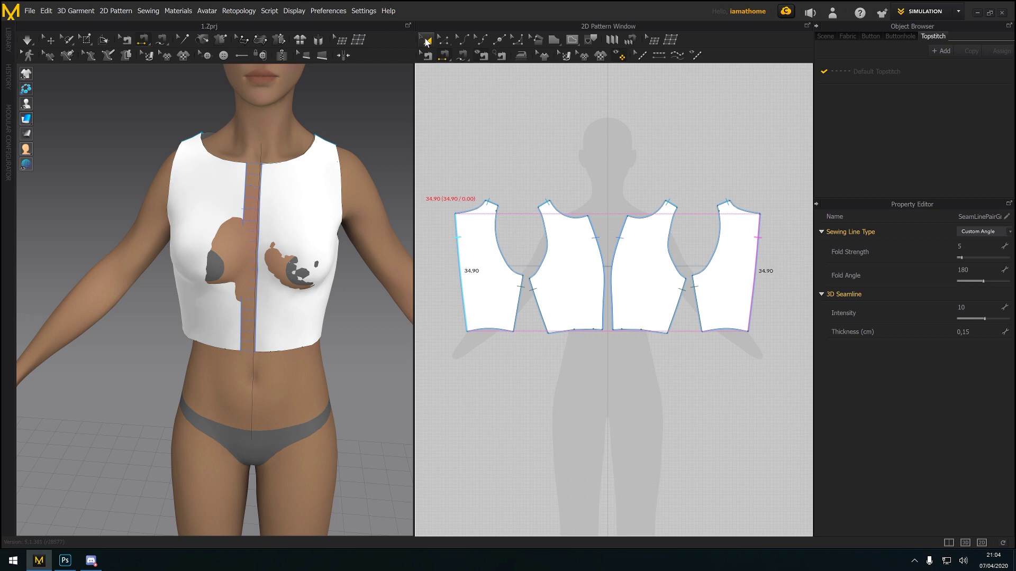
# Set the physical property preset of FABRIC 1 to Trim_Full_Grain_Leather
pyautogui.click(426, 40)
pyautogui.click(576, 258)
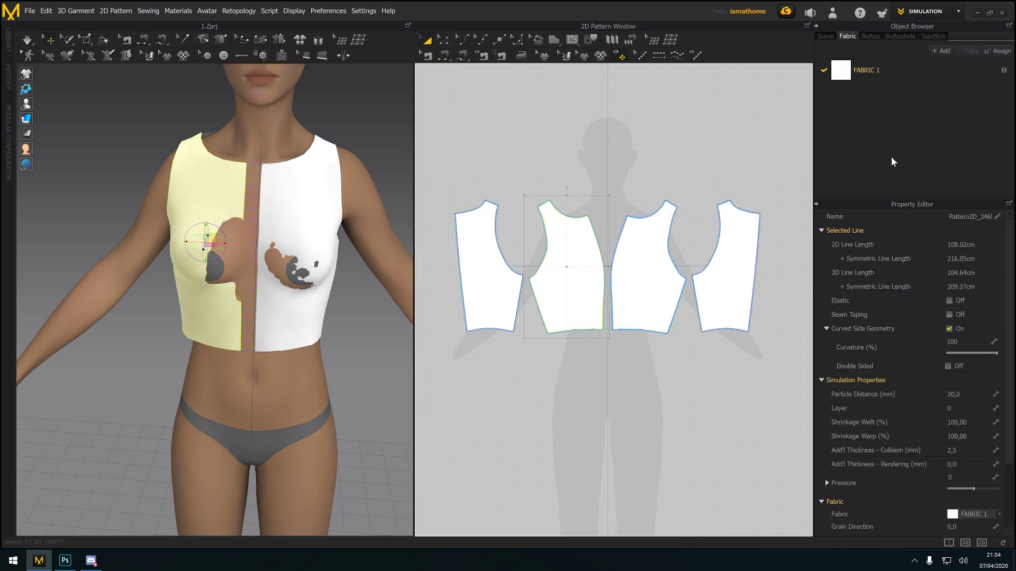
pyautogui.click(896, 78)
pyautogui.doubleClick(900, 75)
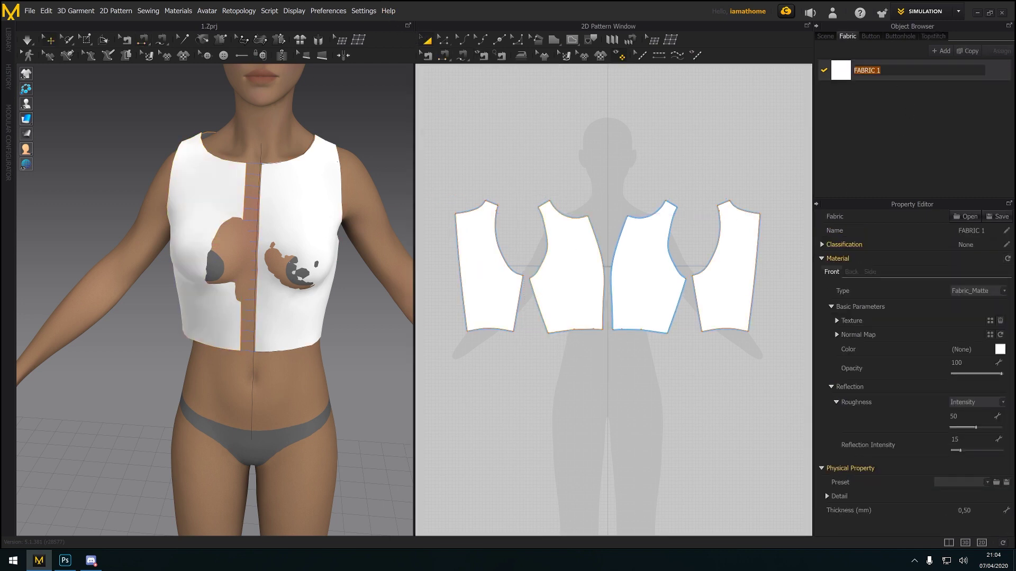
pyautogui.click(960, 482)
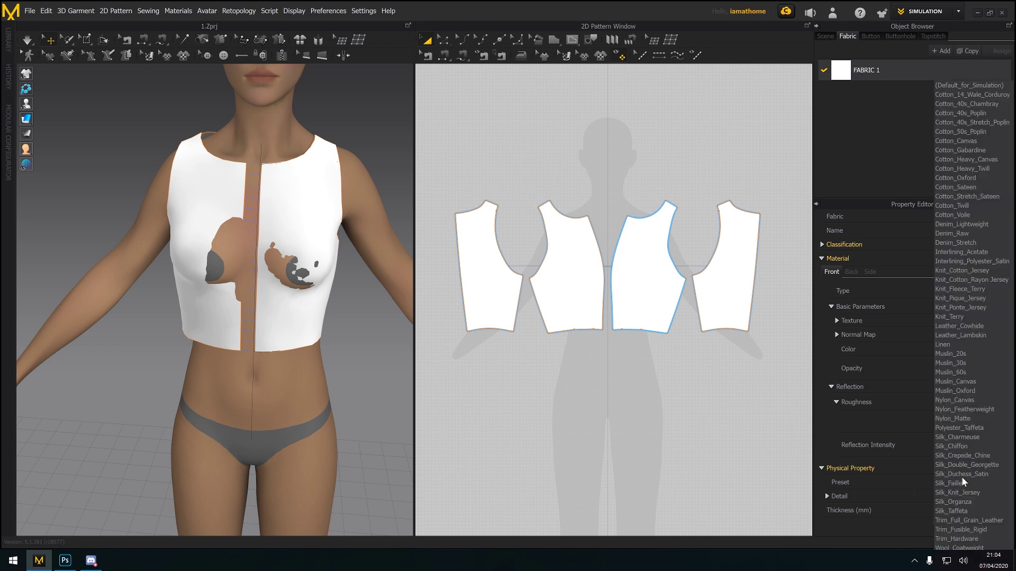
pyautogui.click(971, 521)
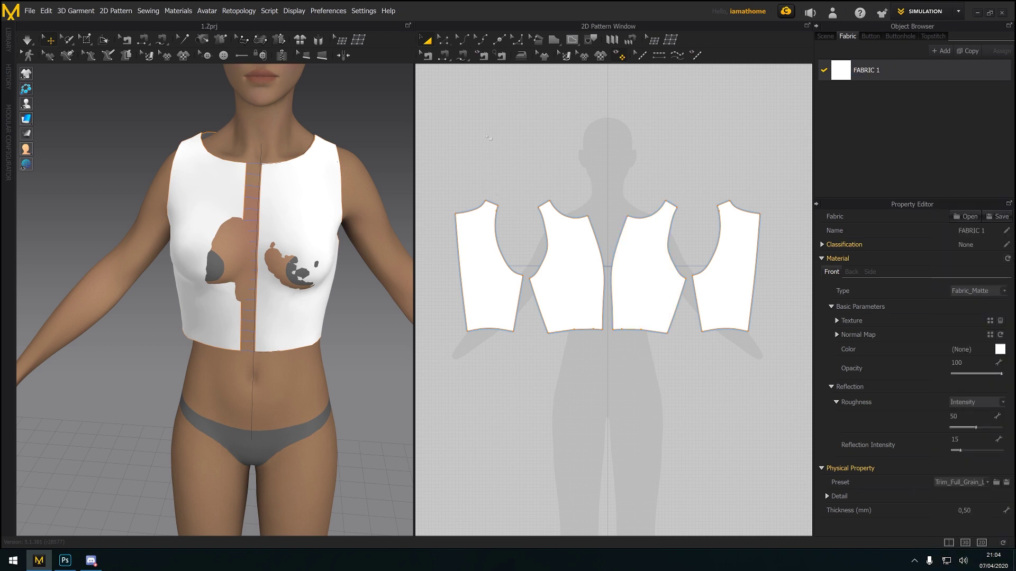
# Select all the bodice pieces, simulate them onto the avatar, inspect the fit and stop the simulation
pyautogui.scroll(-2, 482, 127)
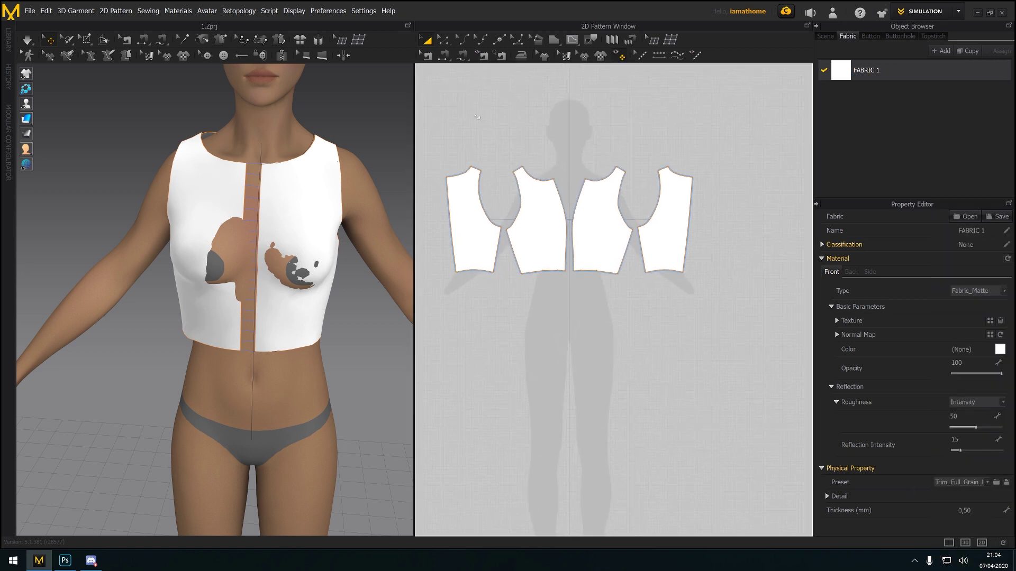
pyautogui.click(714, 138)
pyautogui.hotkey('ctrl', 'a')
pyautogui.click(27, 41)
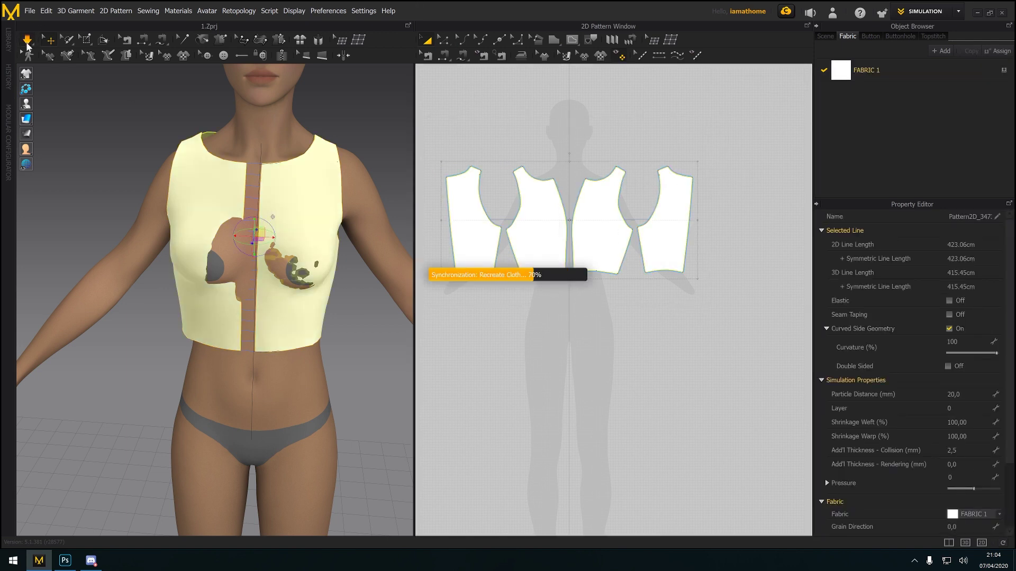
pyautogui.moveTo(198, 175); pyautogui.dragTo(279, 286, button='right')
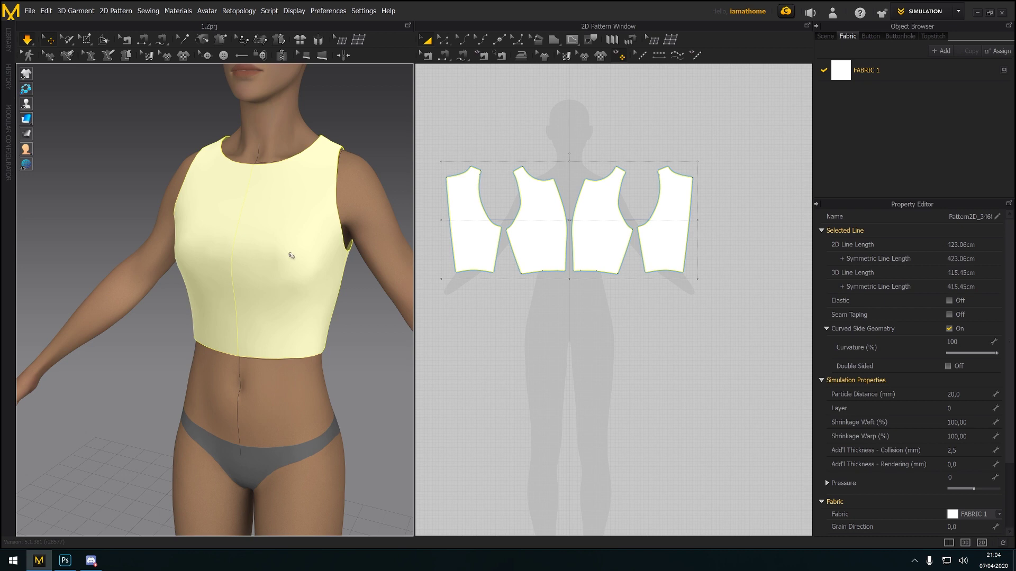
pyautogui.moveTo(294, 255); pyautogui.dragTo(306, 254, button='right')
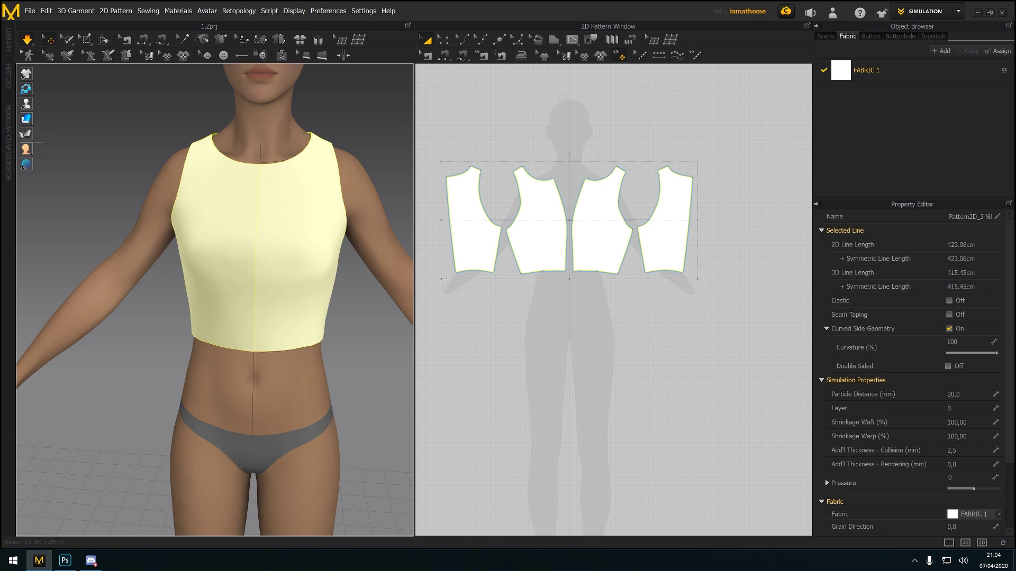
pyautogui.click(28, 44)
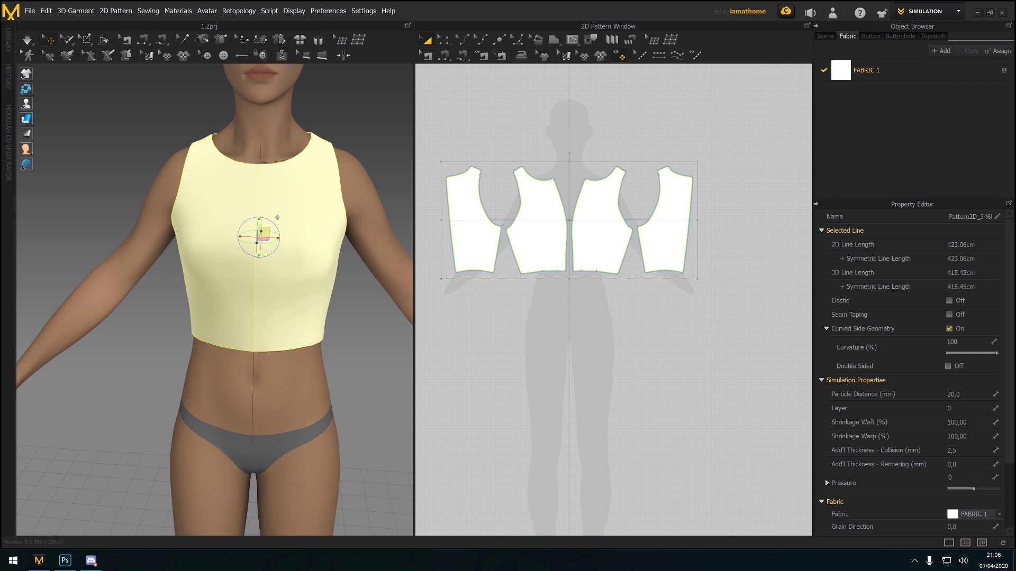
# Switch to the lesson6 folder in File Explorer, preview the hoop cage and crinoline reference pictures, and return to Marvelous Designer
pyautogui.hotkey('alt', 'Tab')
pyautogui.hotkey('alt', 'Tab')
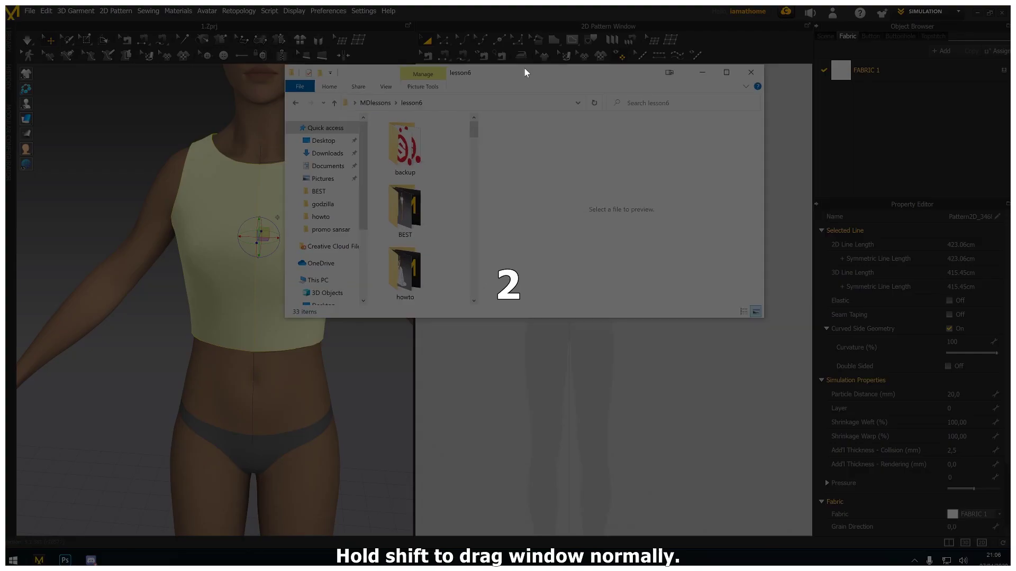
pyautogui.moveTo(524, 68); pyautogui.dragTo(426, 61)
pyautogui.doubleClick(427, 62)
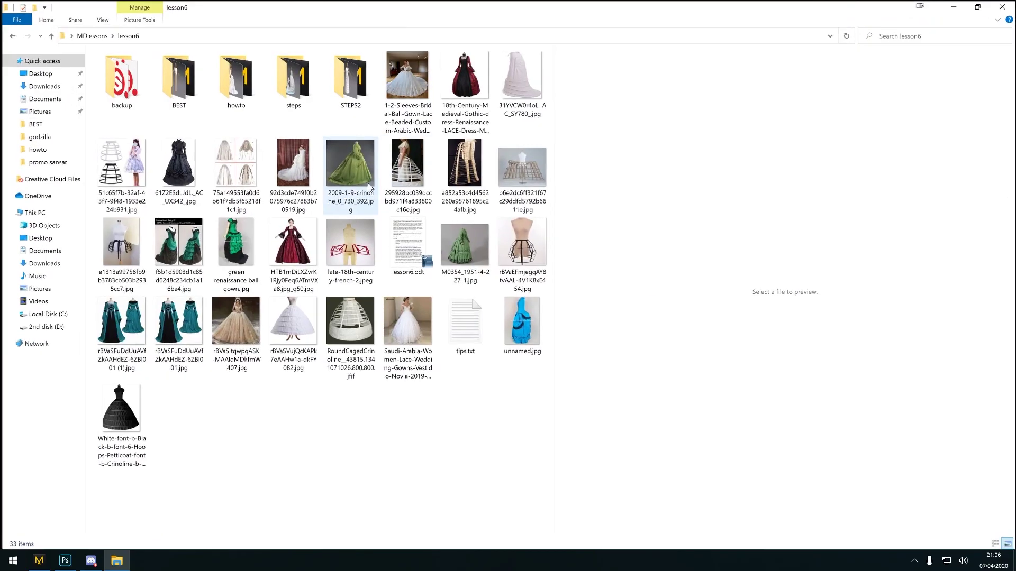
pyautogui.click(517, 177)
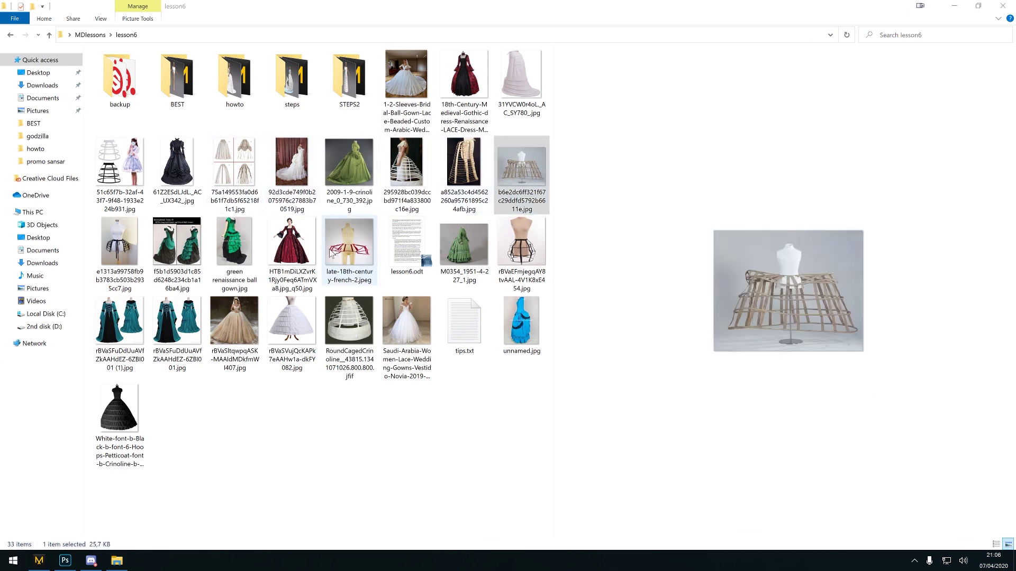
pyautogui.click(411, 167)
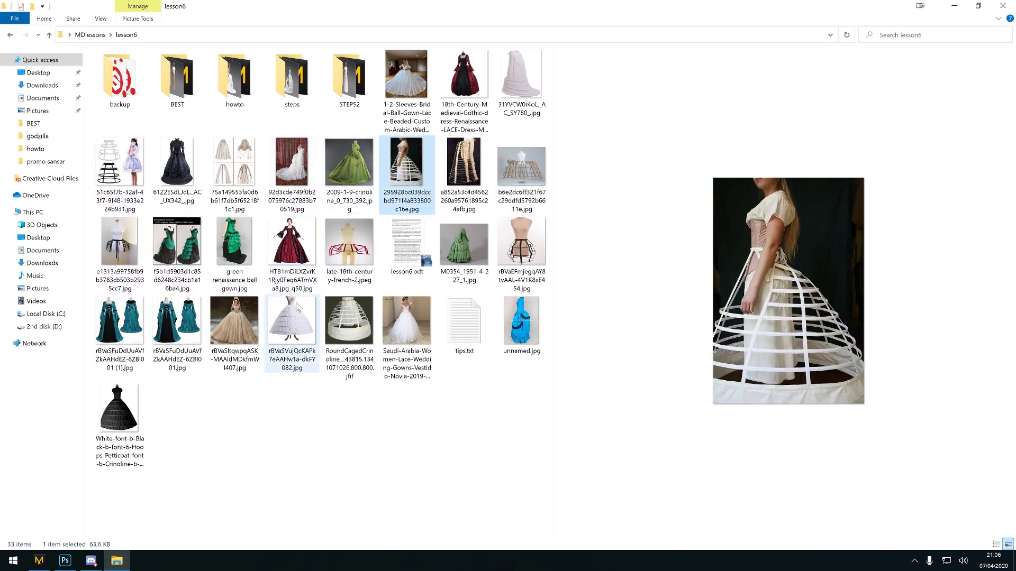
pyautogui.click(345, 335)
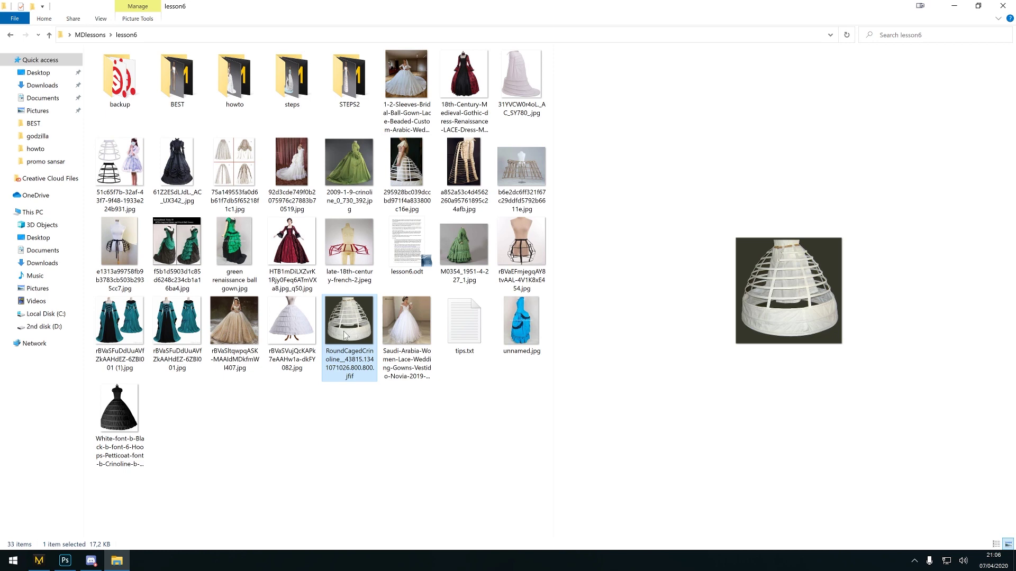
pyautogui.click(952, 10)
pyautogui.scroll(2, 673, 328)
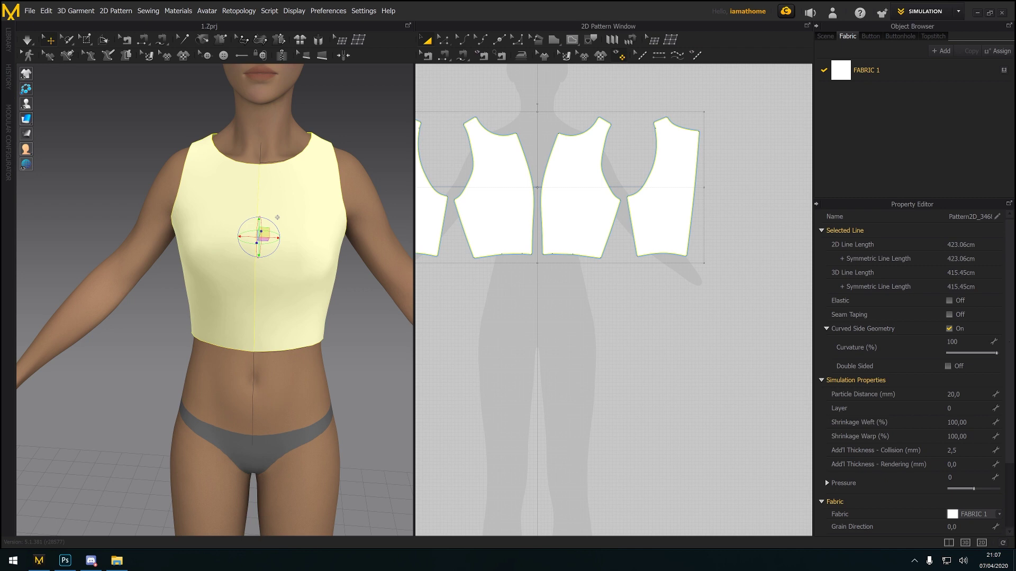
# Create a rectangular waistband strip 30 cm wide and 3 cm high below the front bodice pieces
pyautogui.scroll(2, 544, 258)
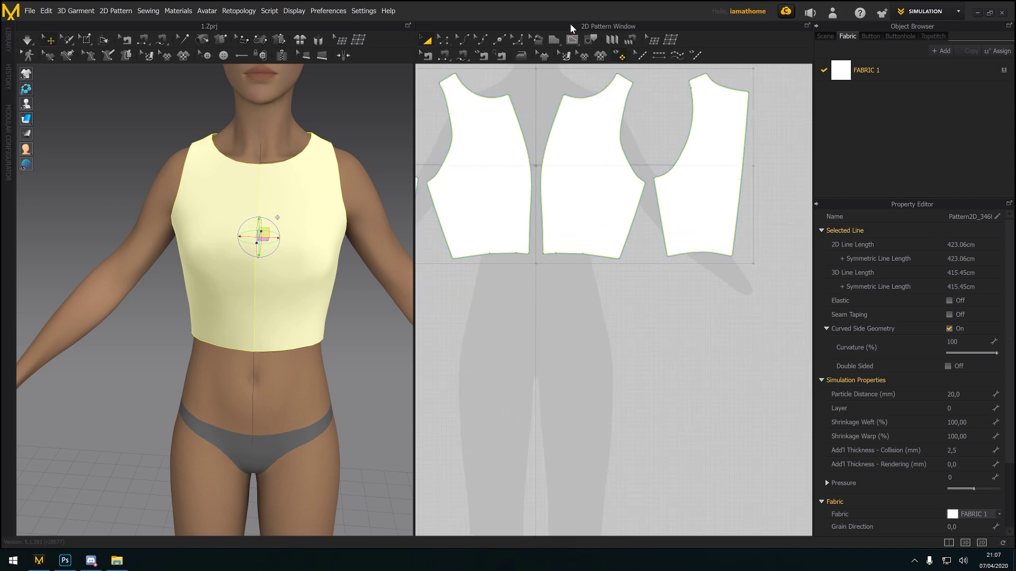
pyautogui.click(554, 41)
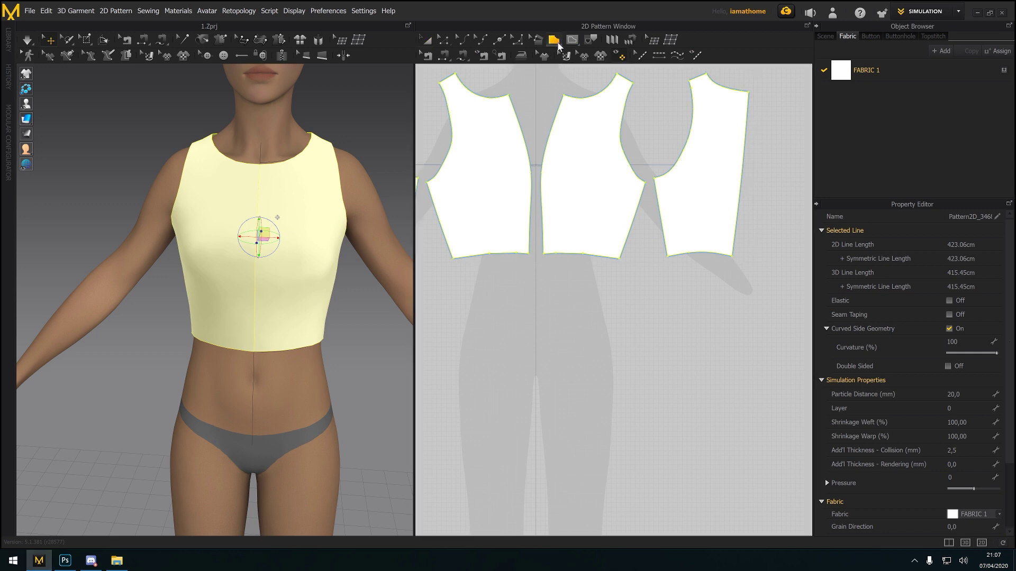
pyautogui.click(550, 282)
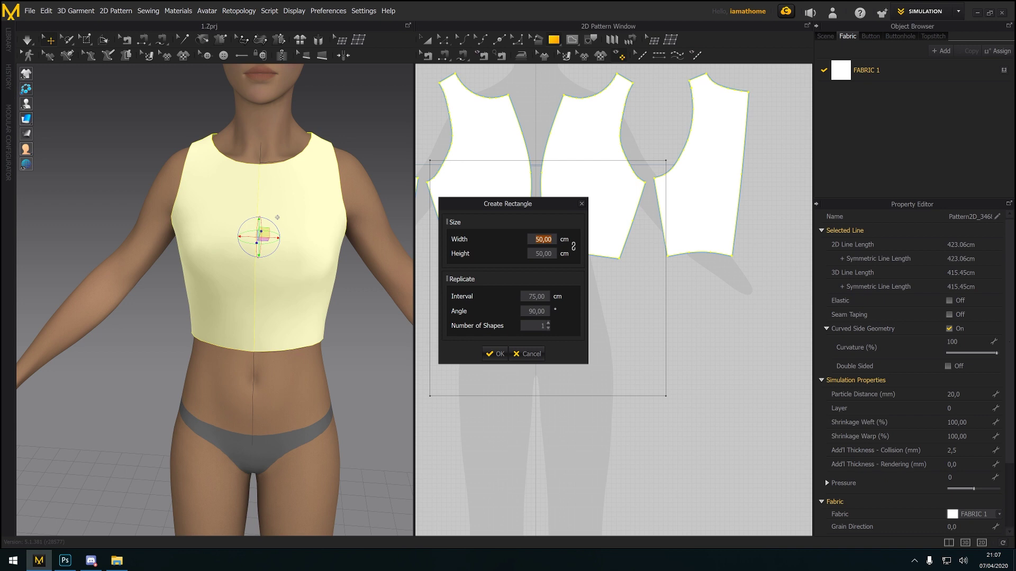
pyautogui.write('30')
pyautogui.press('Tab')
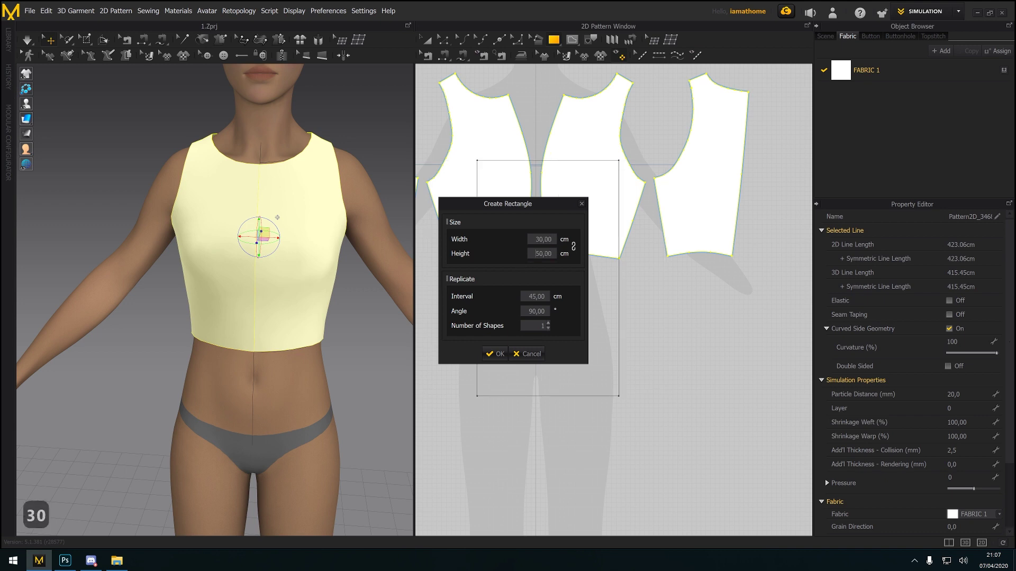
pyautogui.write('3')
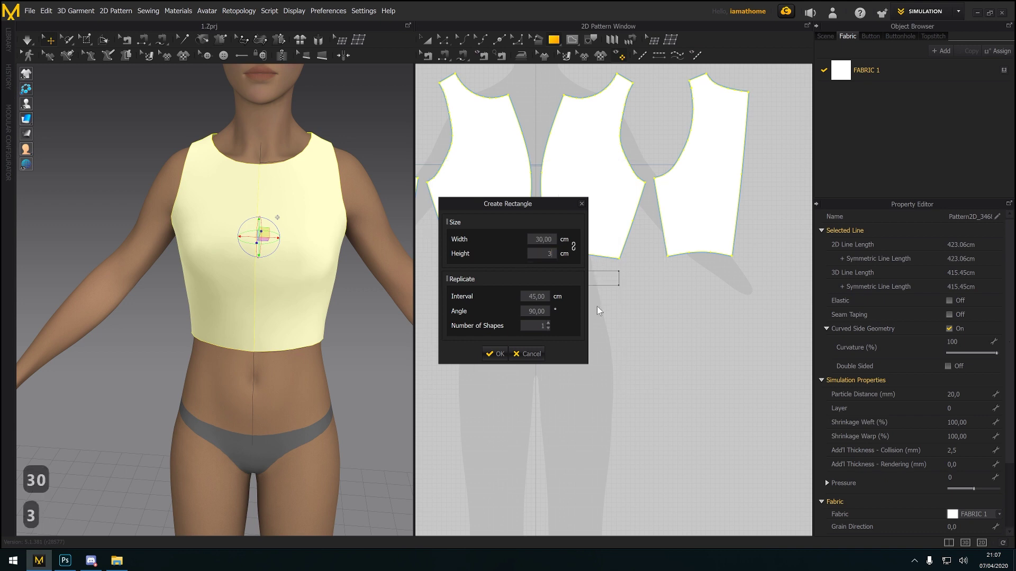
pyautogui.click(497, 353)
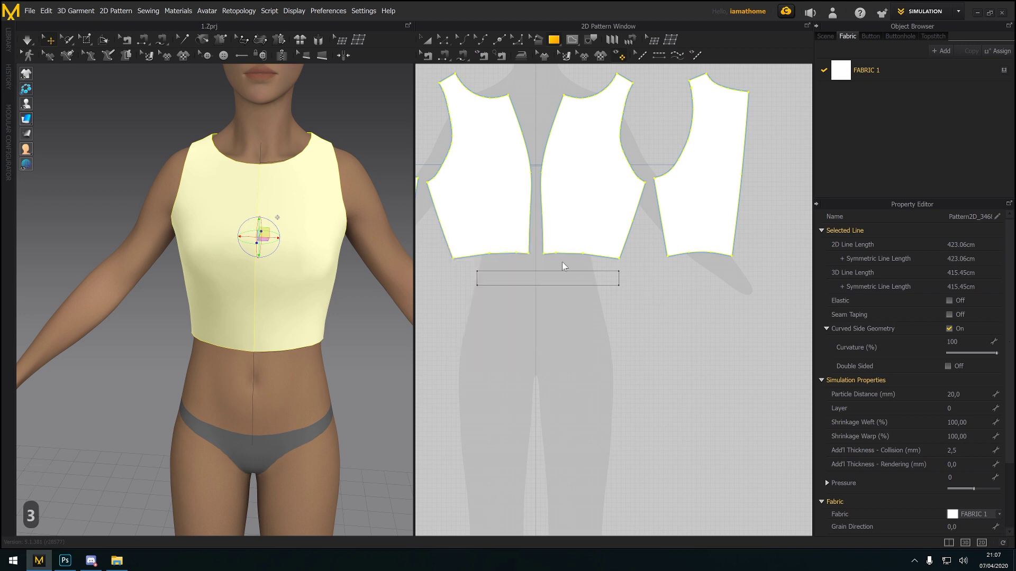
pyautogui.click(562, 264)
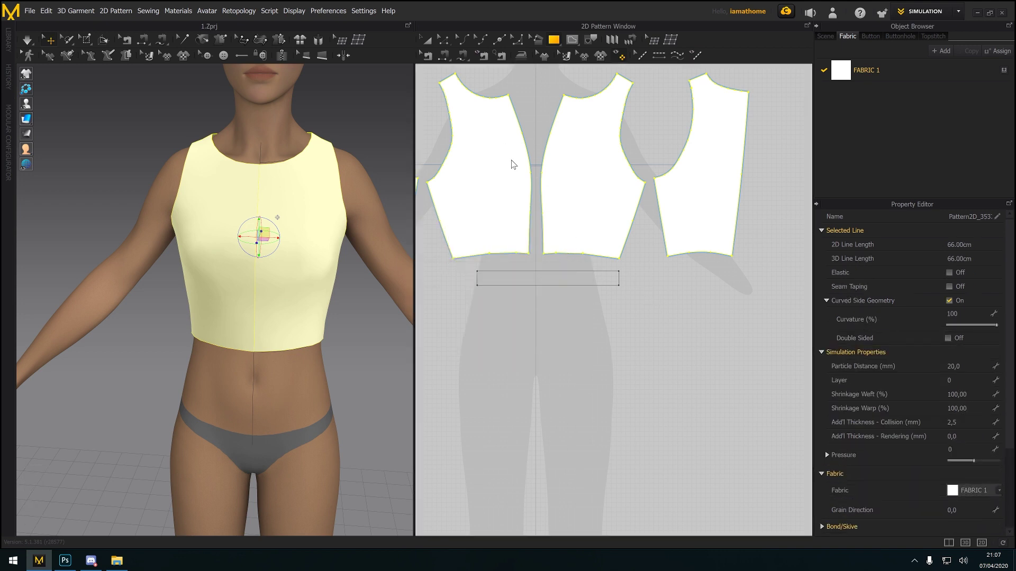
# Move the strip to start at the centre-front line in 2D, and place it at the avatar's waist just below the bodice hem in 3D
pyautogui.click(429, 42)
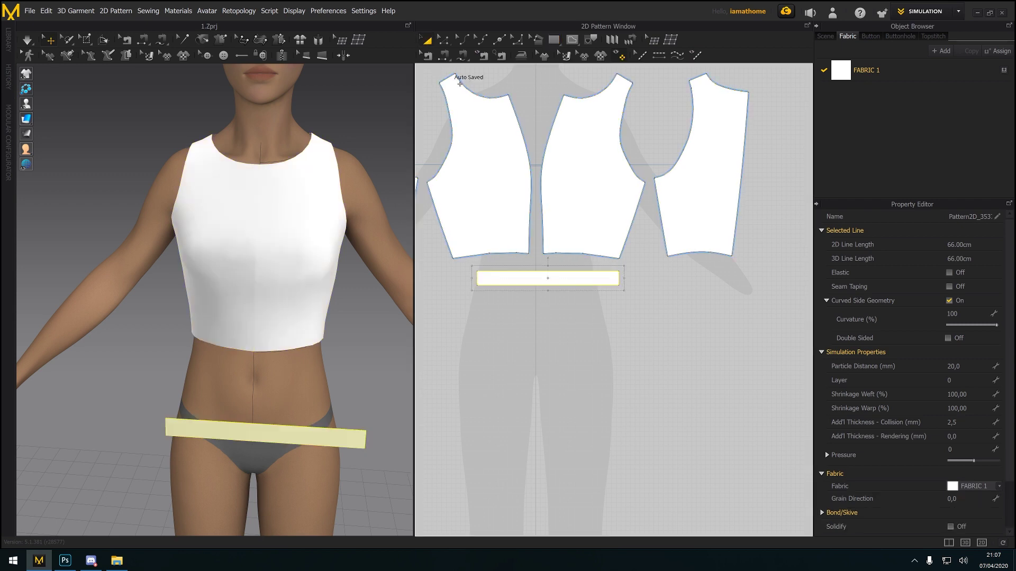
pyautogui.moveTo(509, 278); pyautogui.dragTo(565, 286)
pyautogui.moveTo(532, 137); pyautogui.dragTo(516, 158, button='right')
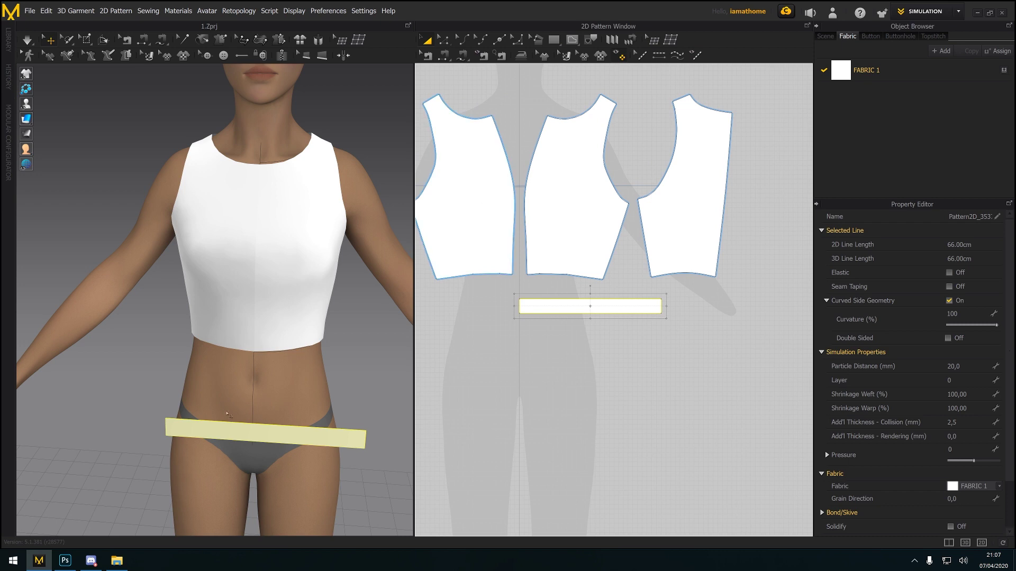
pyautogui.moveTo(254, 438); pyautogui.dragTo(311, 372)
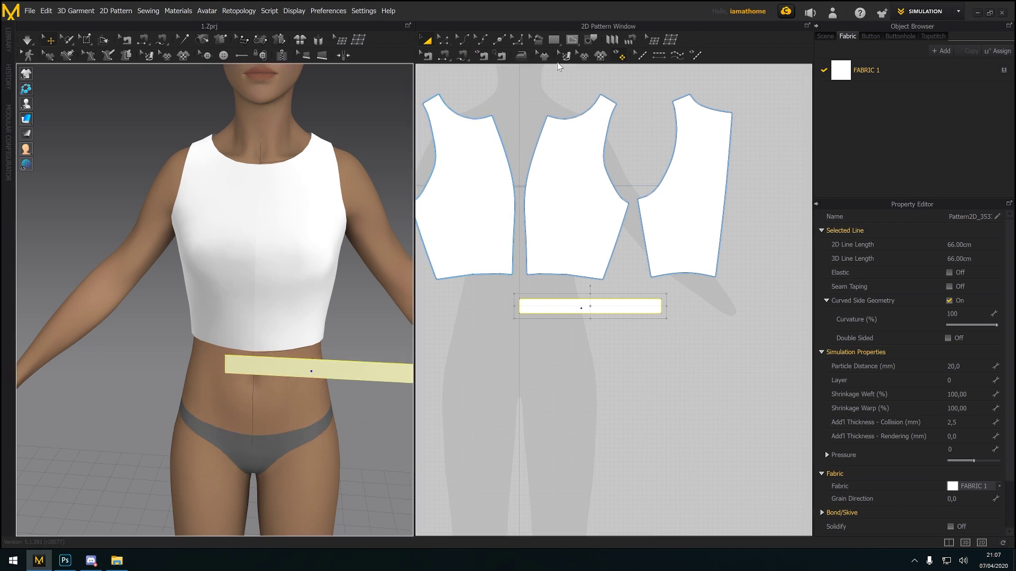
# Move the separate back piece across the pattern layout to sit beside the other back piece with their centre-back edges facing
pyautogui.scroll(-3, 751, 281)
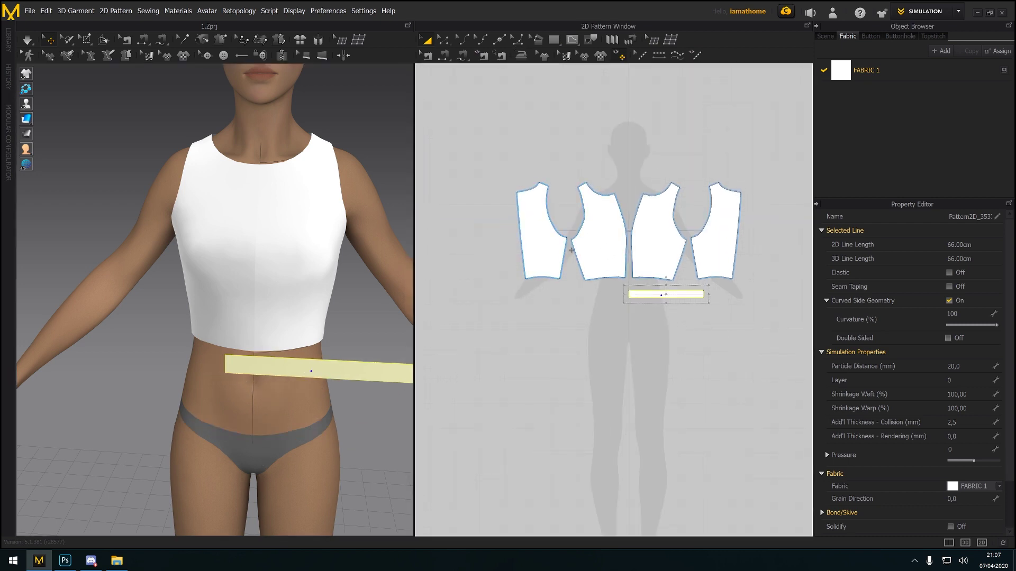
pyautogui.moveTo(545, 254); pyautogui.dragTo(773, 255)
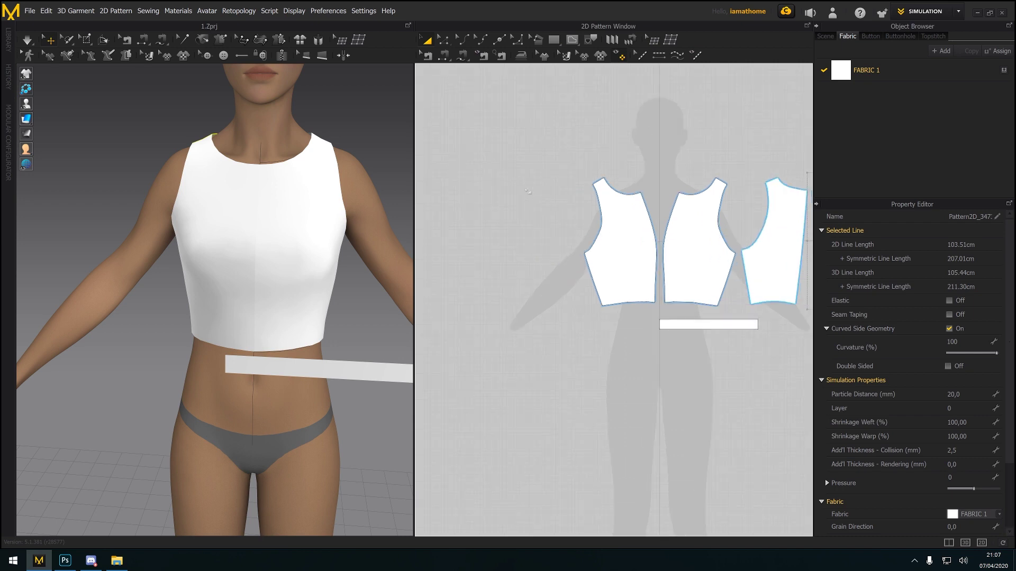
pyautogui.scroll(2, 526, 197)
# Use M:N Free Sewing to sew the hems of one front piece and its adjoining back piece to the strip's full upper edge
pyautogui.click(466, 56)
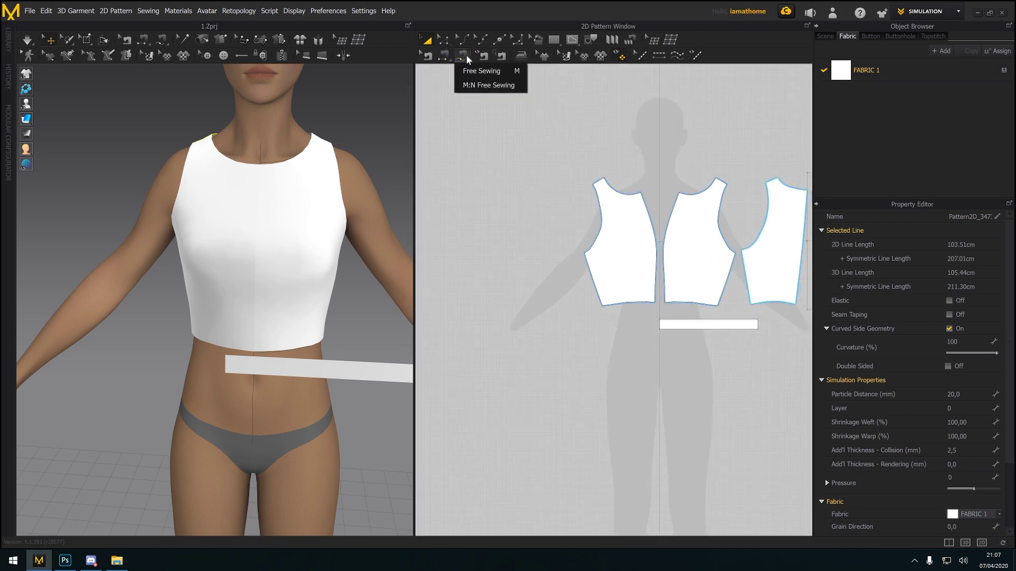
pyautogui.click(495, 87)
pyautogui.moveTo(759, 336); pyautogui.dragTo(630, 355, button='middle')
pyautogui.scroll(2, 589, 354)
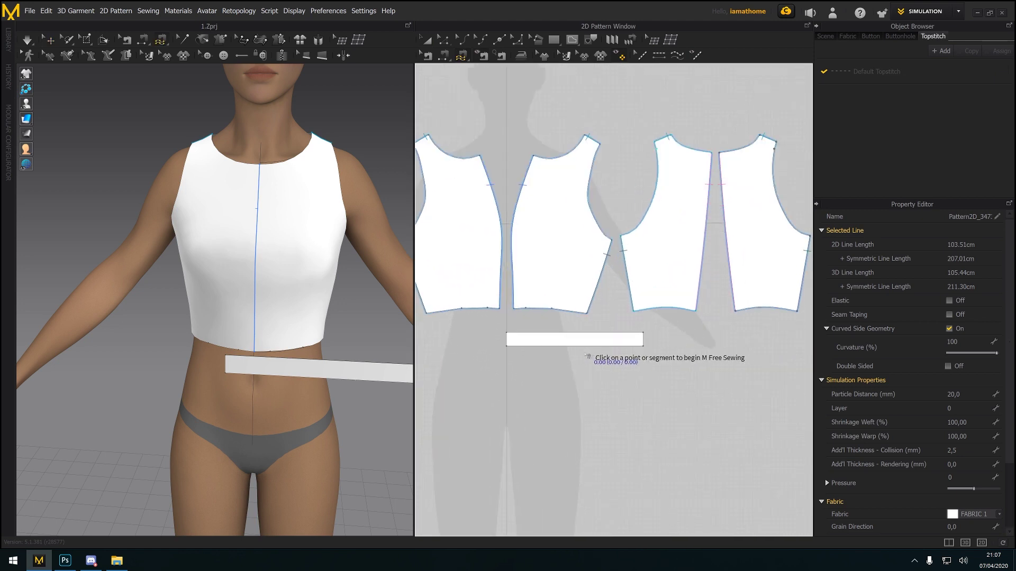
pyautogui.click(519, 312)
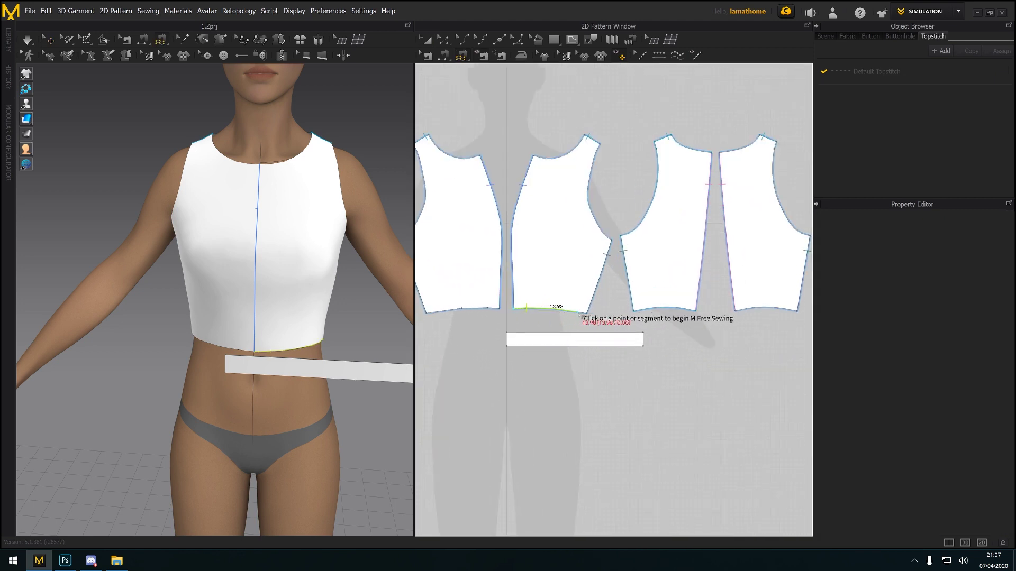
pyautogui.click(616, 324)
pyautogui.click(635, 311)
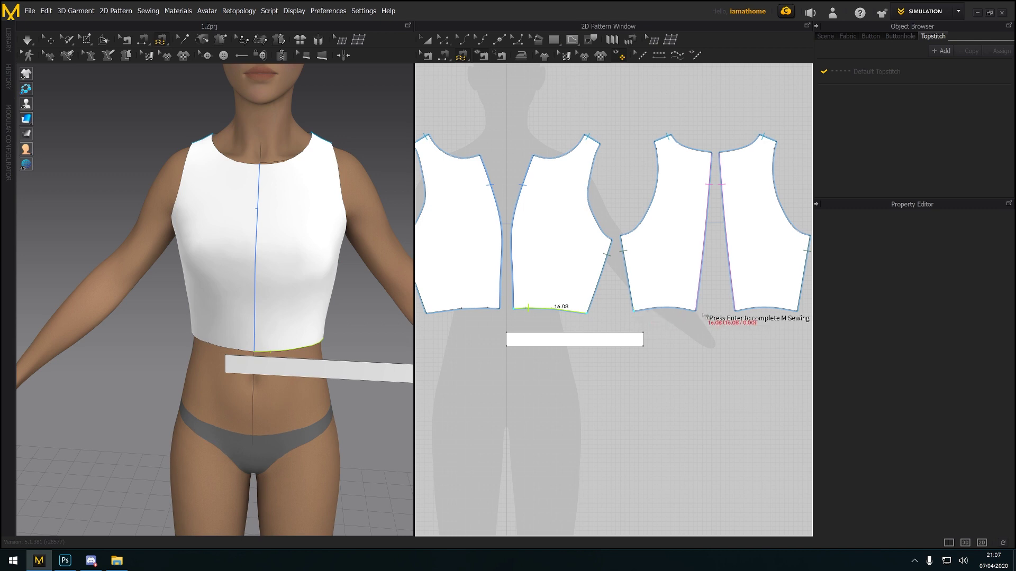
pyautogui.click(697, 313)
pyautogui.press('Return')
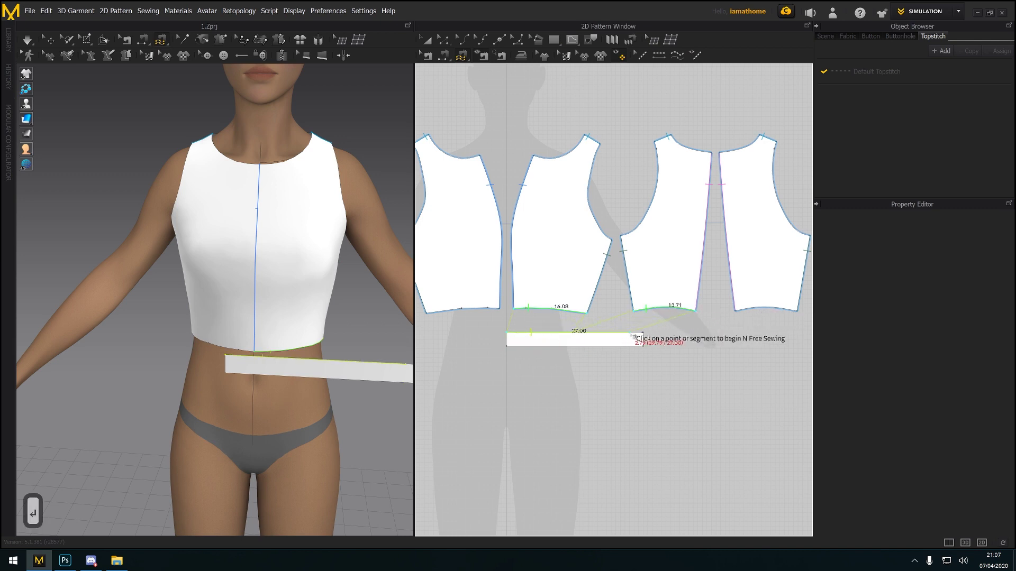
pyautogui.scroll(3, 646, 334)
pyautogui.click(646, 334)
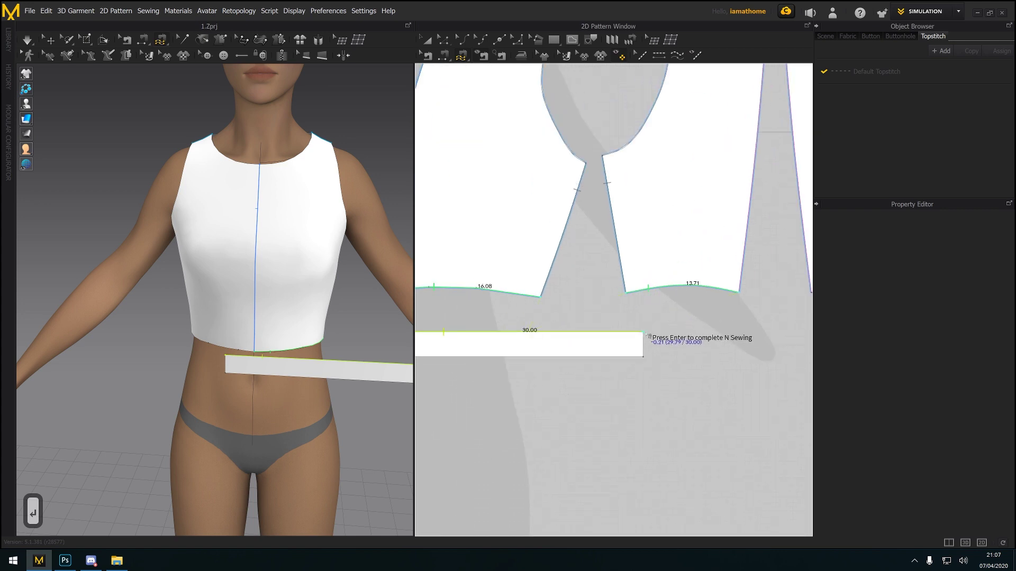
pyautogui.press('Return')
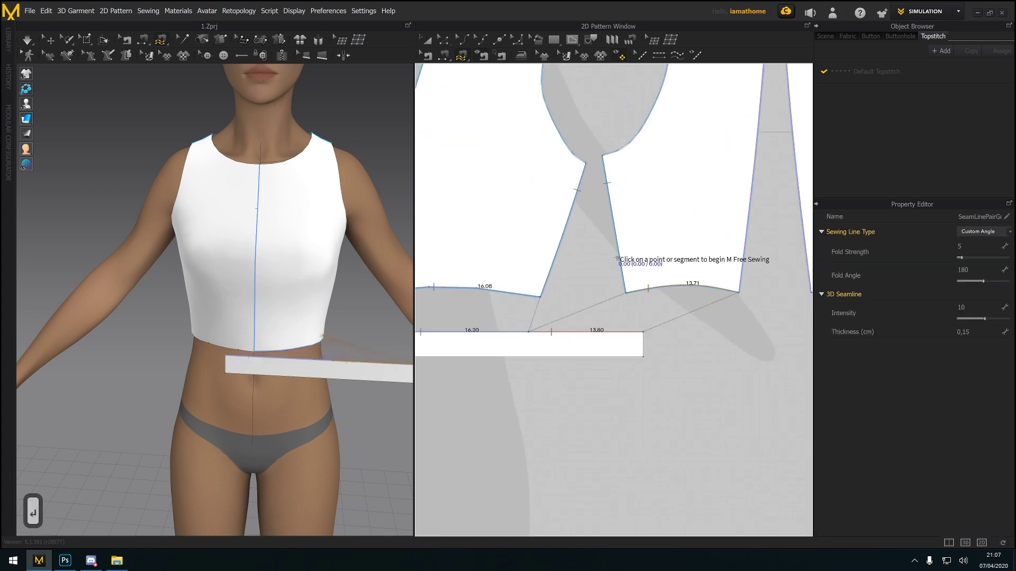
# Simulate the garment to attach the waistband strip to the bodice, stop the simulation and inspect the fit
pyautogui.click(27, 40)
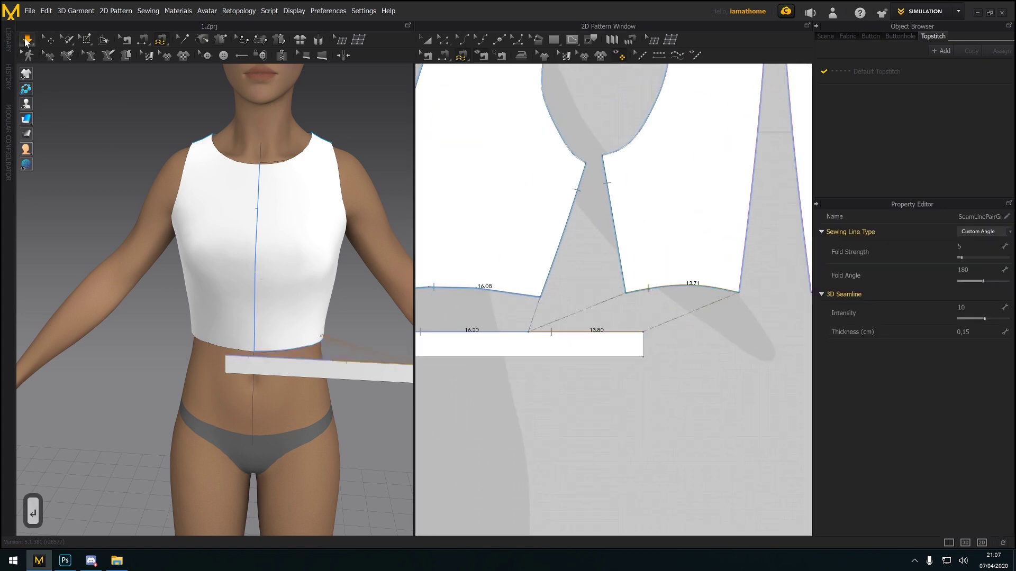
pyautogui.press('space')
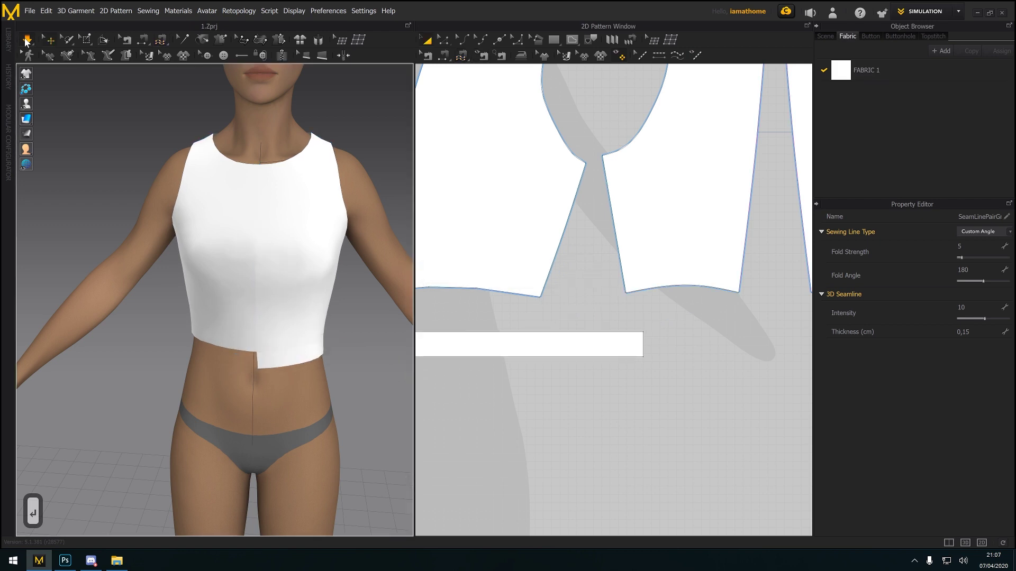
pyautogui.click(26, 41)
pyautogui.moveTo(323, 382)
pyautogui.mouseDown(button='right')
pyautogui.moveTo(225, 398)
pyautogui.moveTo(331, 377)
pyautogui.mouseUp(button='right')
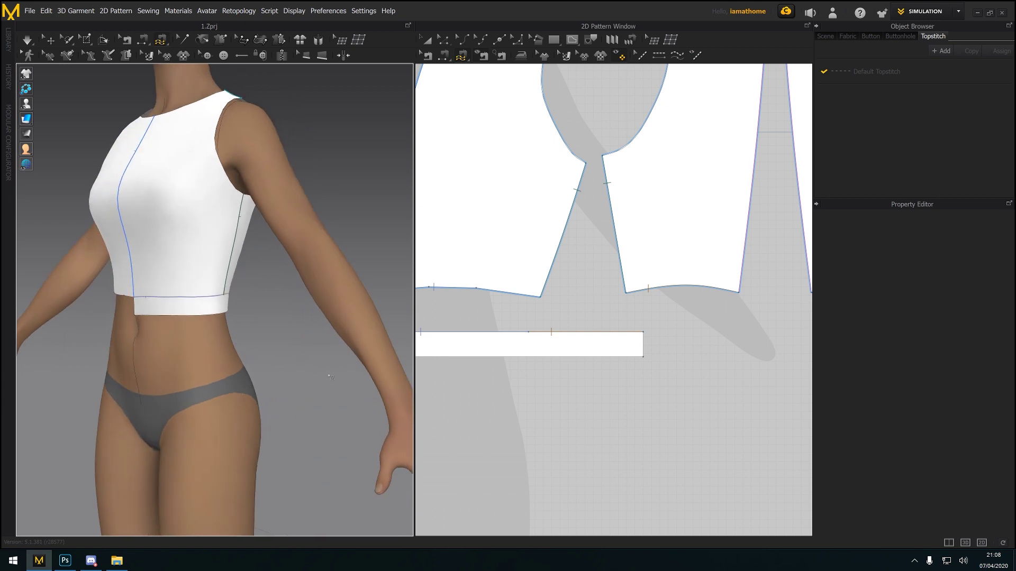
pyautogui.moveTo(255, 361); pyautogui.dragTo(287, 347, button='middle')
pyautogui.moveTo(288, 347); pyautogui.dragTo(345, 365, button='right')
pyautogui.moveTo(345, 365); pyautogui.dragTo(313, 342, button='middle')
# Split the strip's lower edge into two lines, with Line 1 set to 1,50 cm at the centre-front end
pyautogui.scroll(-2, 558, 372)
pyautogui.moveTo(559, 372); pyautogui.dragTo(680, 308, button='middle')
pyautogui.scroll(-1, 674, 301)
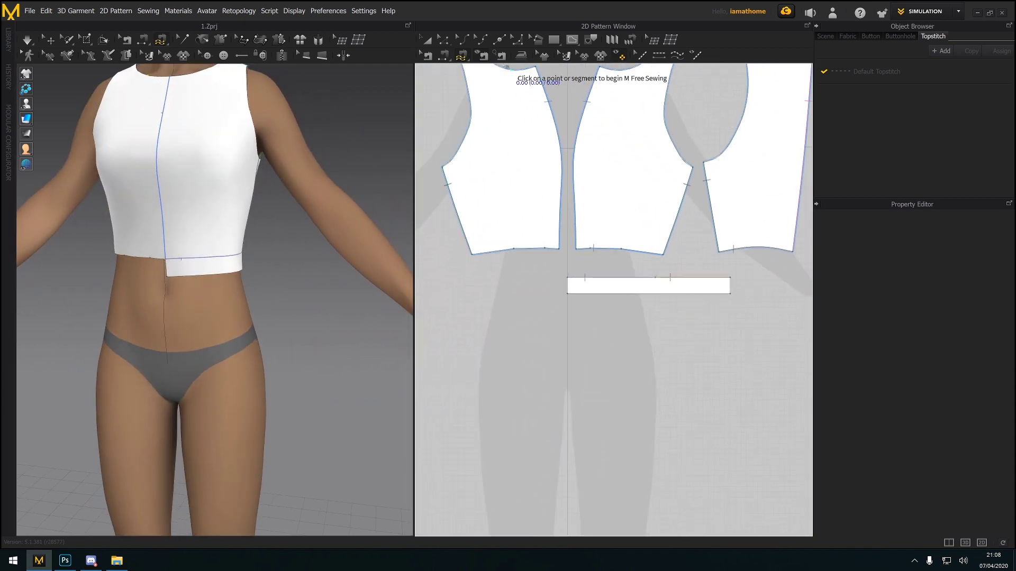
pyautogui.press('a')
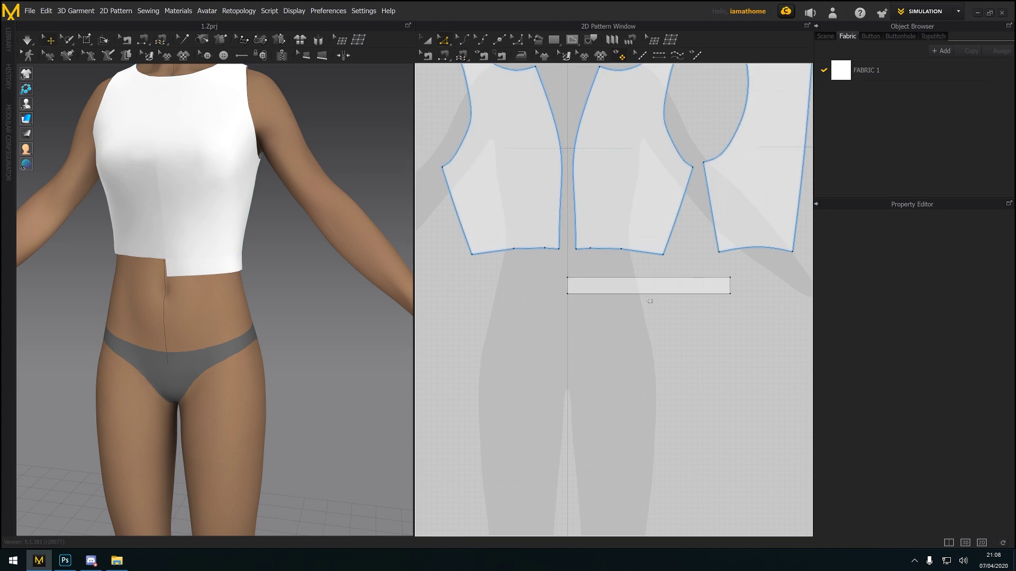
pyautogui.click(644, 295)
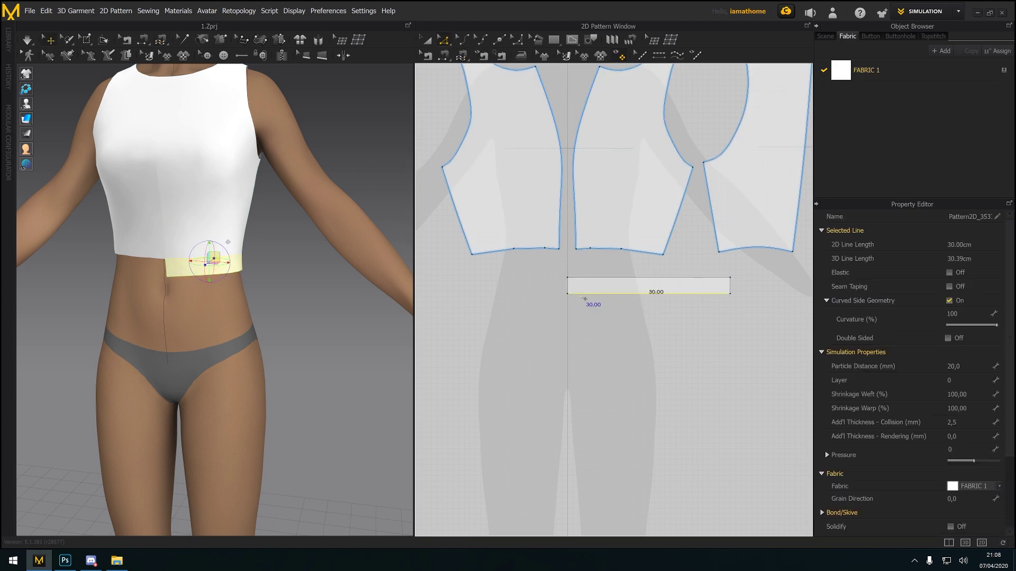
pyautogui.click(585, 313)
pyautogui.scroll(2, 590, 302)
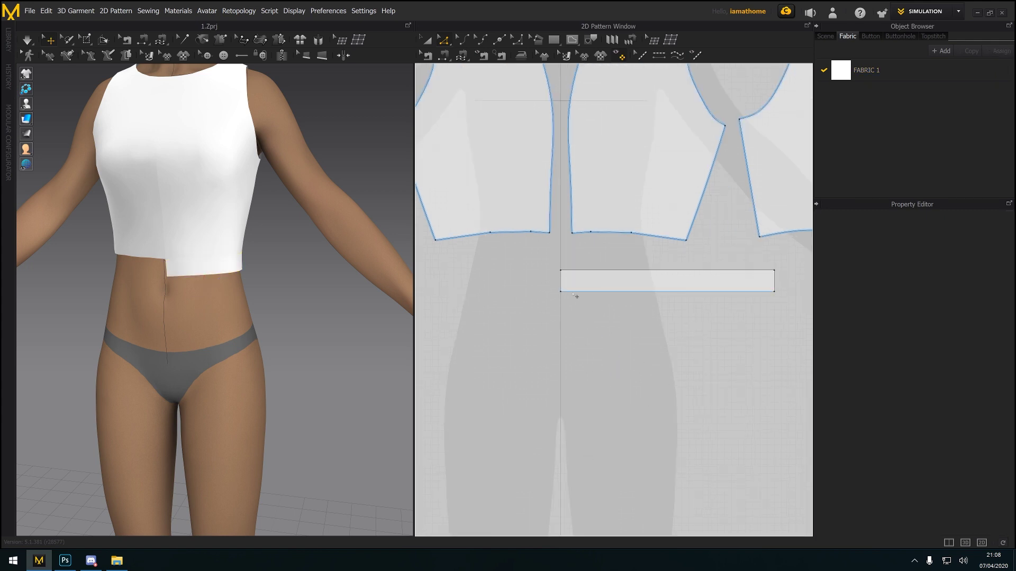
pyautogui.click(574, 293)
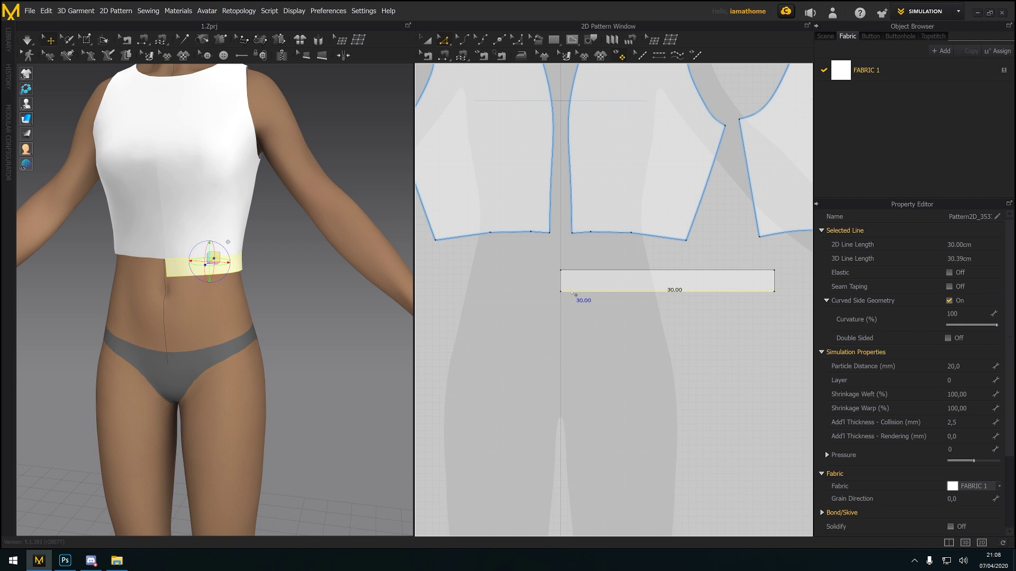
pyautogui.rightClick(572, 293)
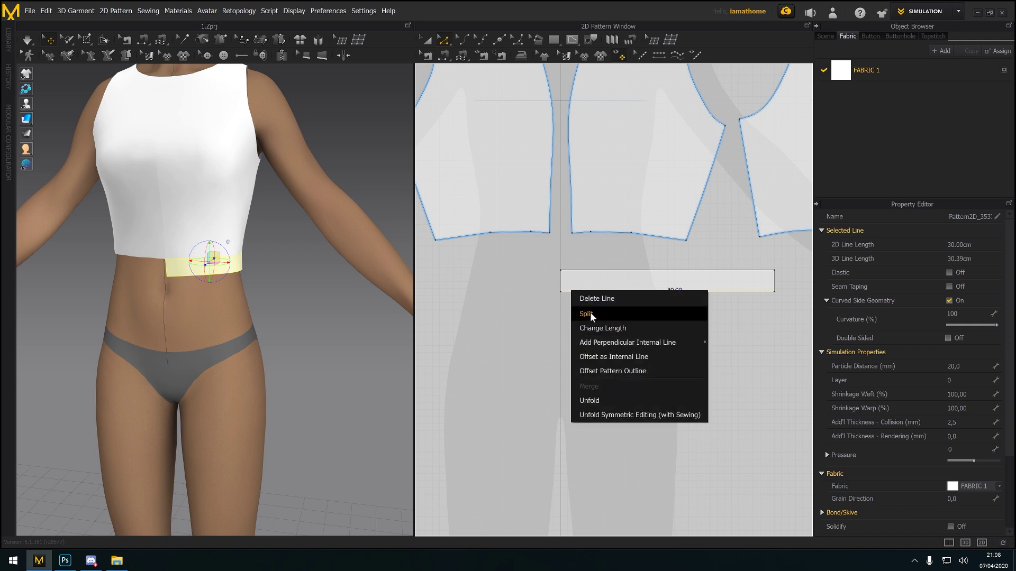
pyautogui.click(589, 312)
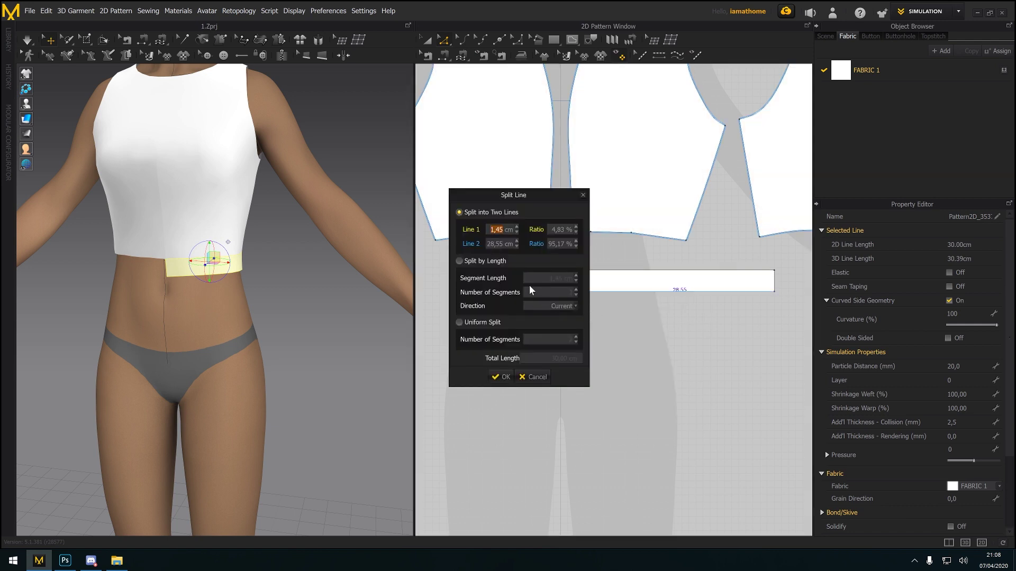
pyautogui.write('1,50')
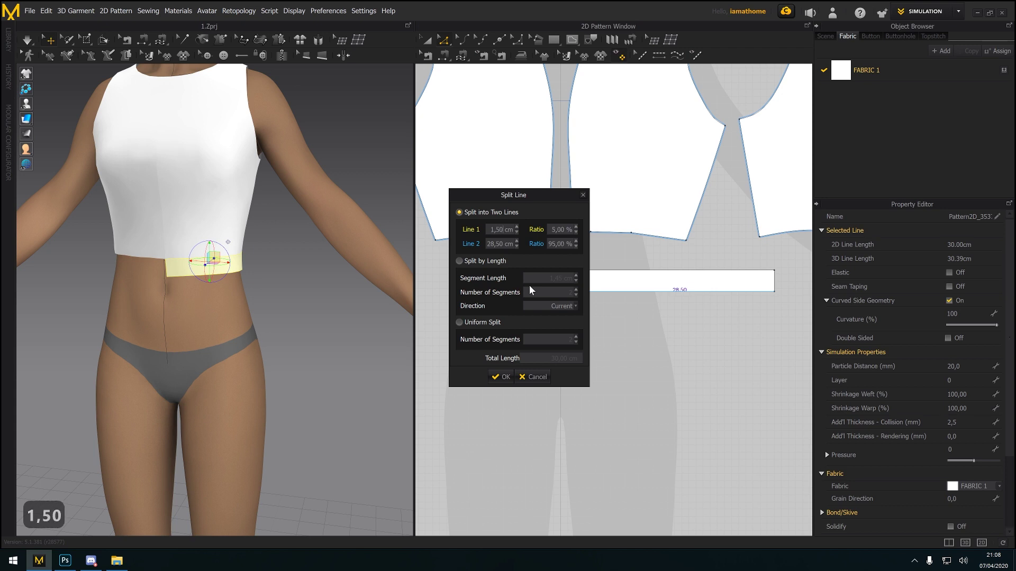
pyautogui.click(503, 377)
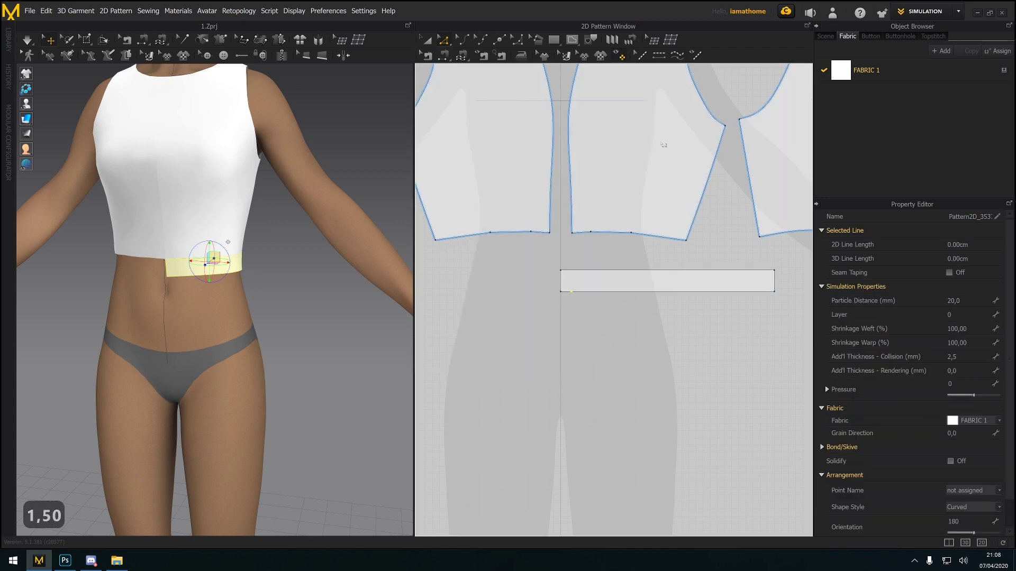
# Split the waistband strip's lower edge into two lines, with Line 1 set to 1,50 cm at the end opposite the centre front
pyautogui.click(597, 292)
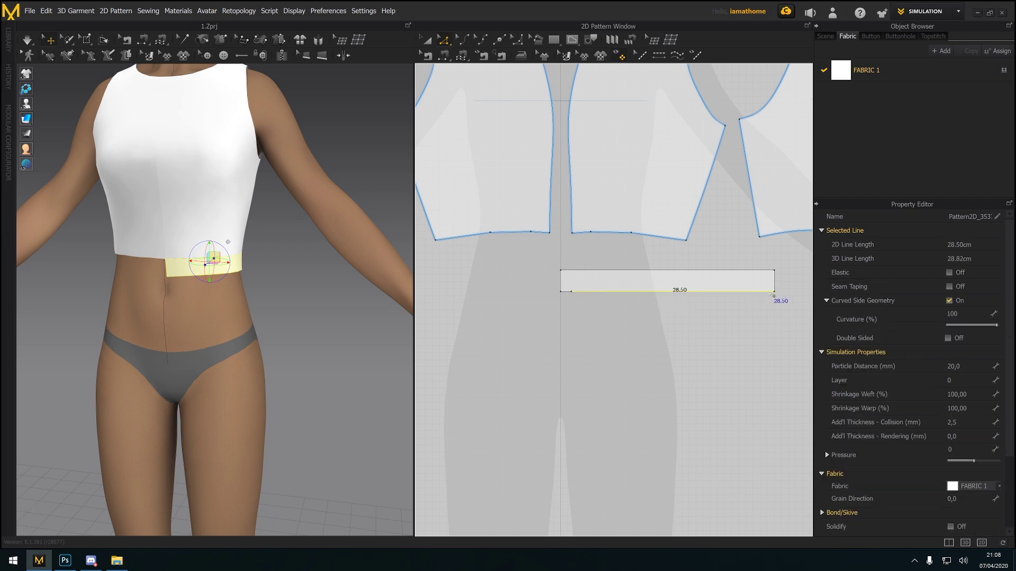
pyautogui.click(760, 296)
pyautogui.click(765, 295)
pyautogui.rightClick(764, 295)
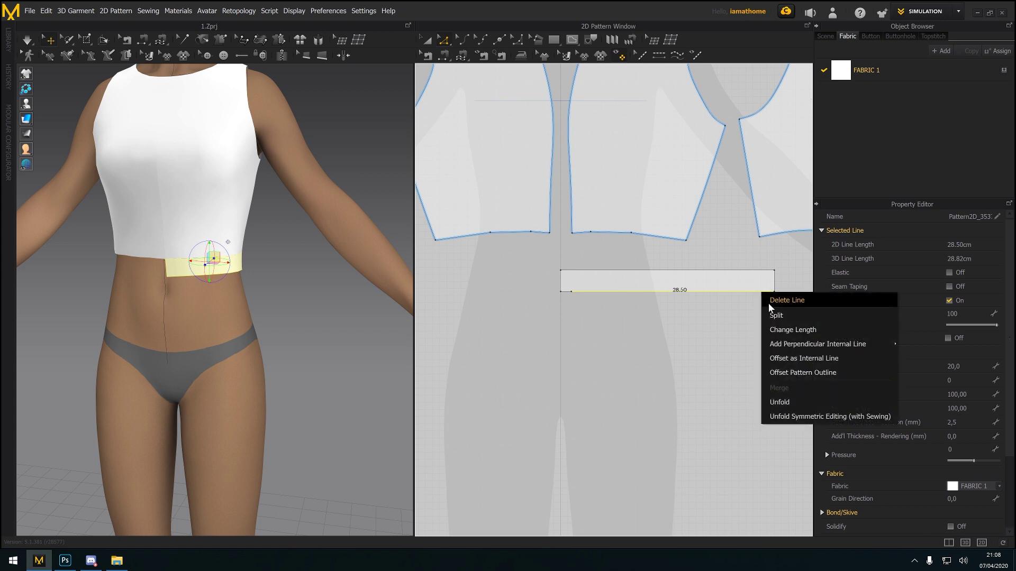
pyautogui.click(767, 299)
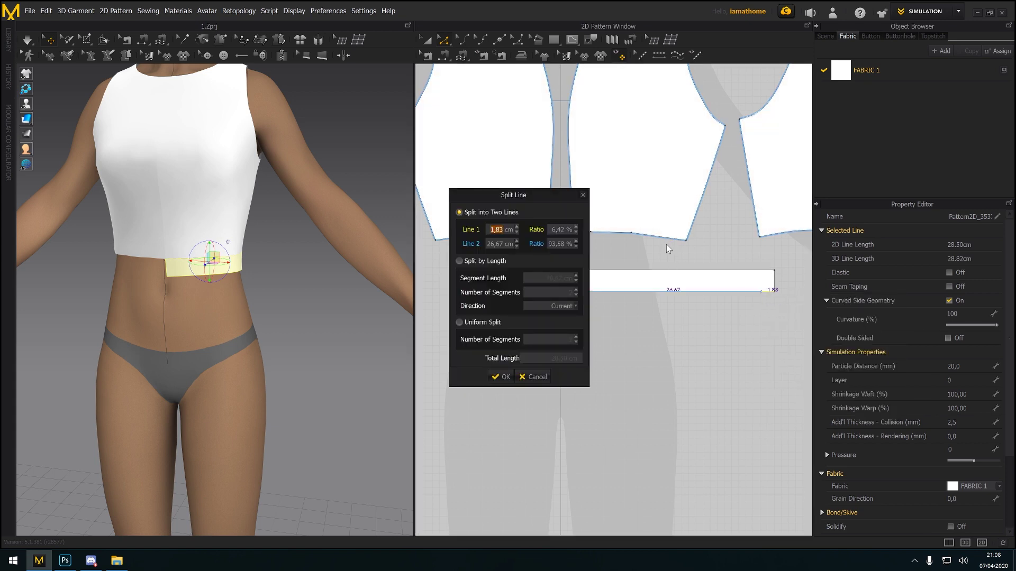
pyautogui.press('BackSpace')
pyautogui.press('BackSpace')
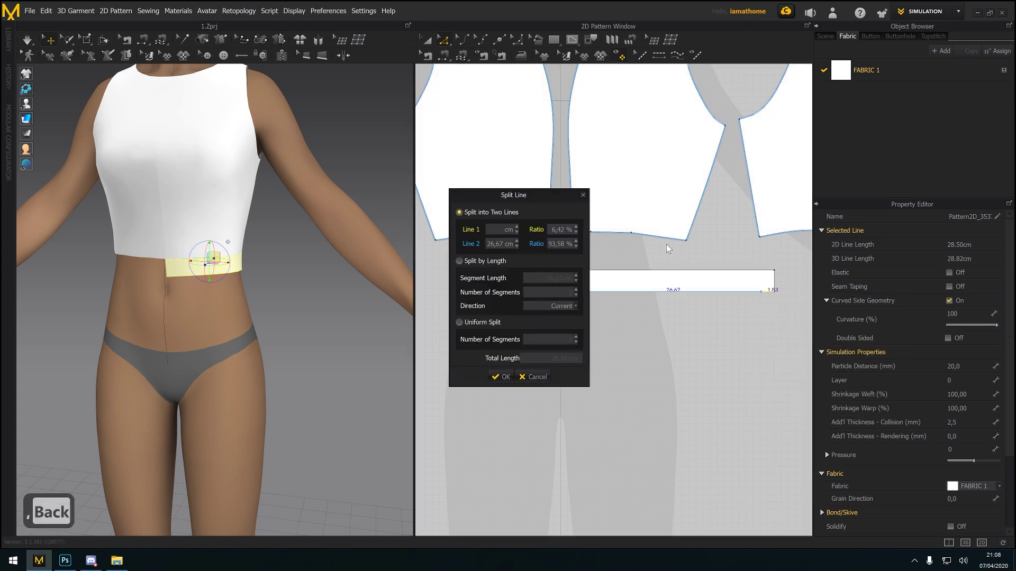
pyautogui.write('1,50')
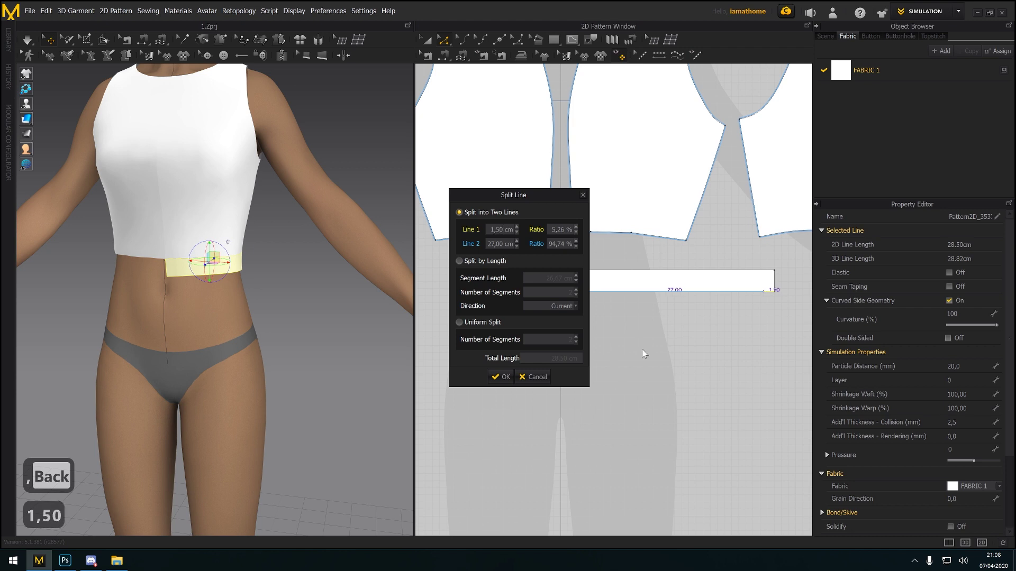
pyautogui.click(501, 377)
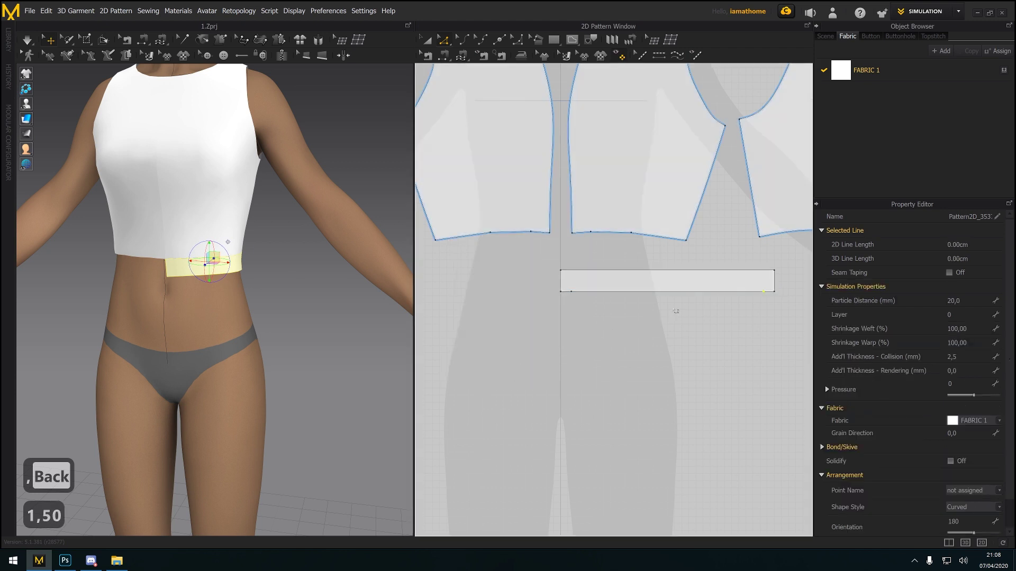
# Split the long middle segment of the strip's lower edge by length, with a 3 cm segment and Center direction
pyautogui.rightClick(678, 295)
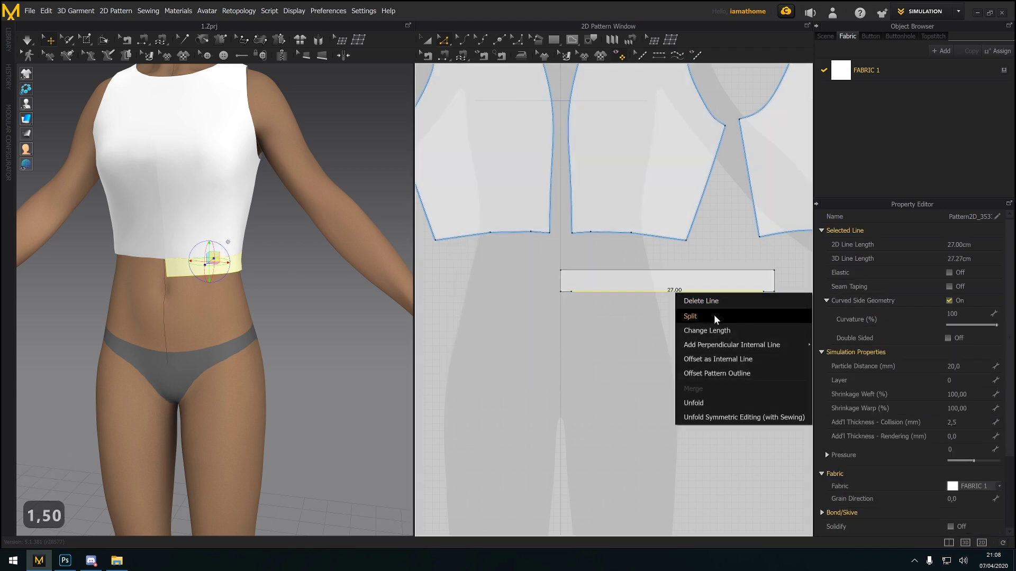
pyautogui.click(713, 314)
pyautogui.click(485, 263)
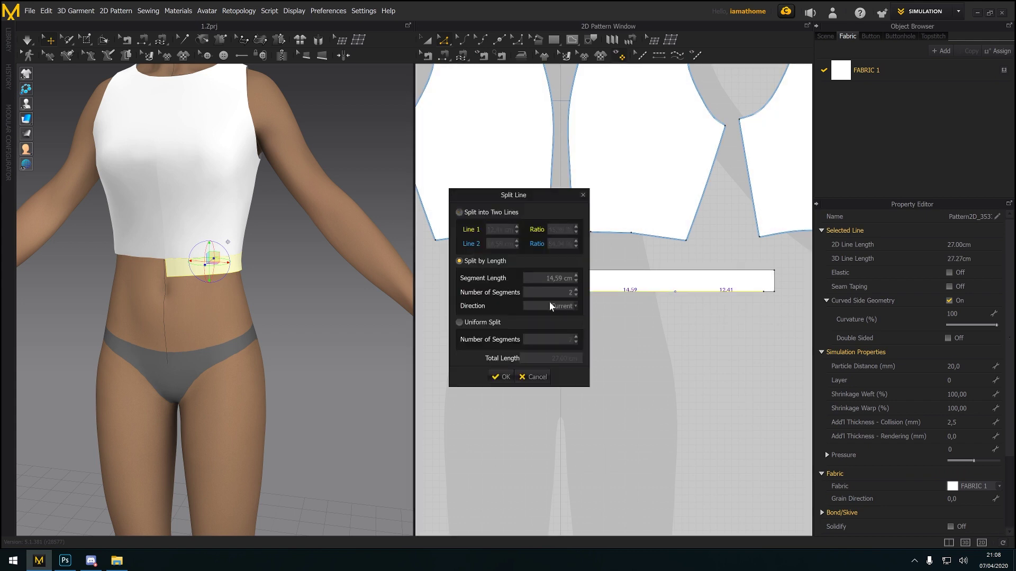
pyautogui.click(550, 278)
pyautogui.write('3')
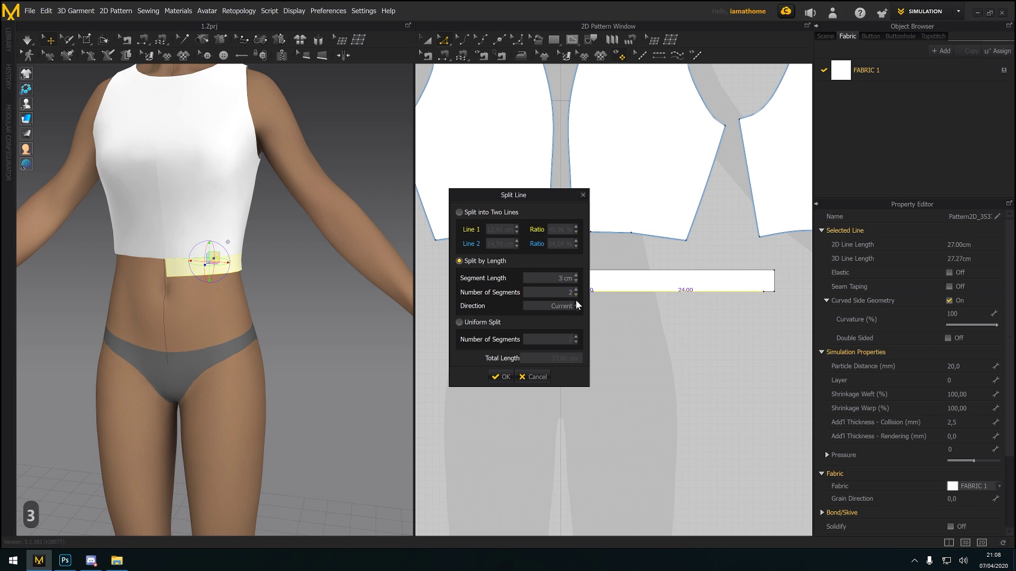
pyautogui.click(576, 306)
pyautogui.click(549, 328)
pyautogui.click(502, 376)
pyautogui.click(699, 369)
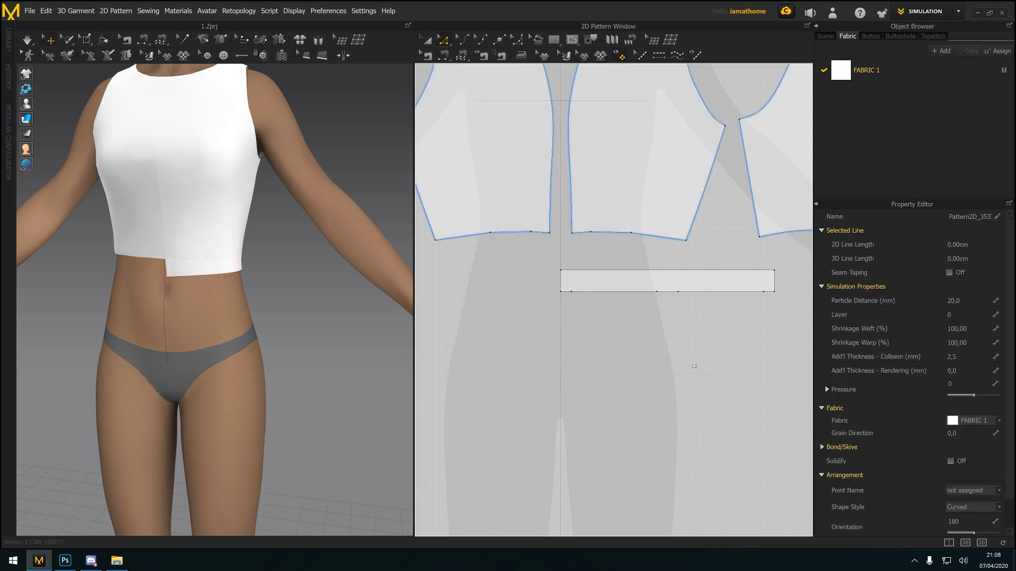
# Split the 12 cm lower-edge segment nearer the centre front by length, using a 3 cm segment and Center direction
pyautogui.click(610, 291)
pyautogui.rightClick(609, 291)
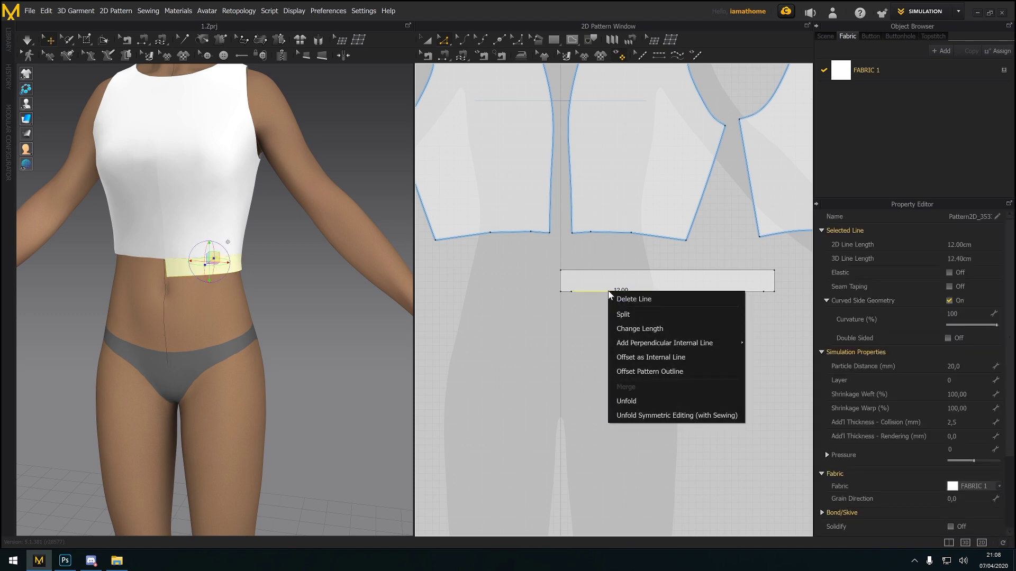
pyautogui.click(631, 314)
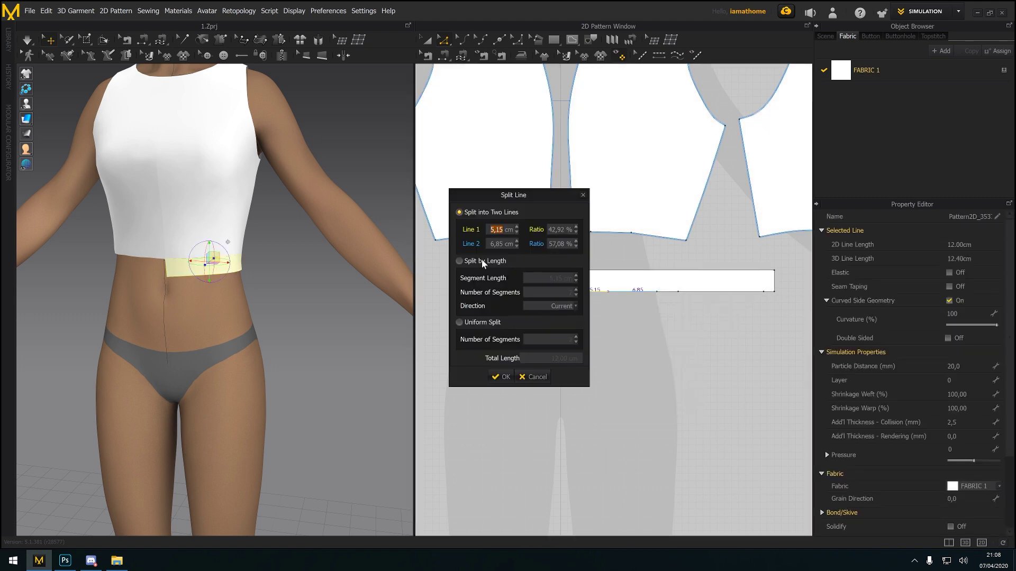
pyautogui.click(459, 261)
pyautogui.write('3')
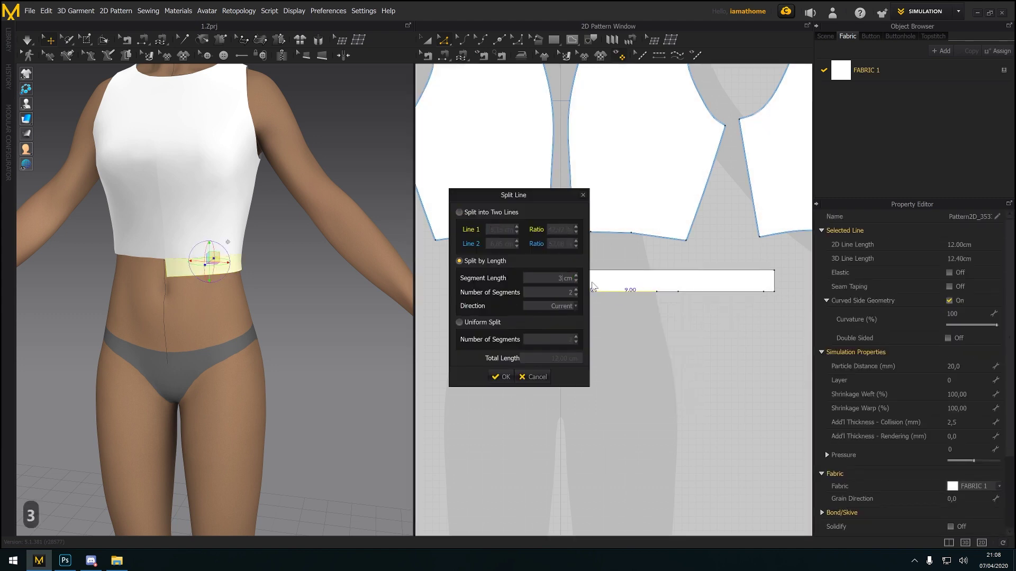
pyautogui.click(576, 307)
pyautogui.click(547, 328)
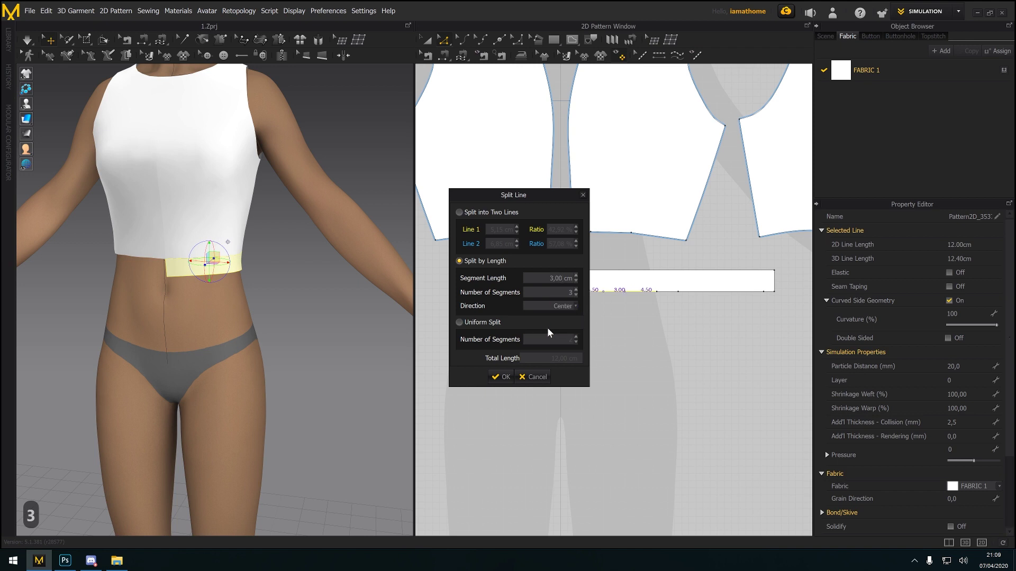
pyautogui.click(503, 377)
# Split the other 12 cm lower-edge segment by length with a 3 cm segment and Center direction, and check the resulting segments' lengths
pyautogui.click(719, 292)
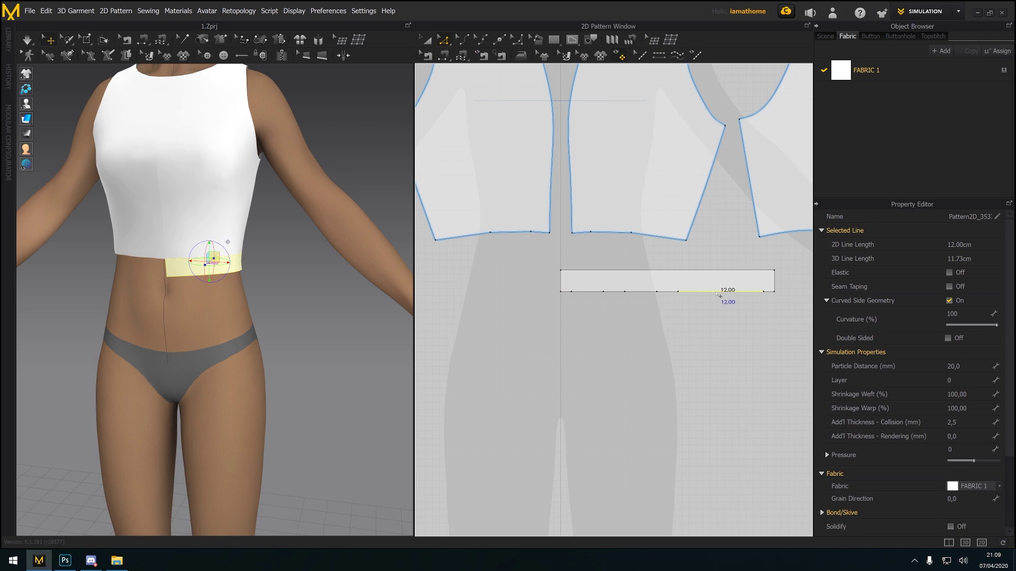
pyautogui.rightClick(717, 291)
pyautogui.click(751, 315)
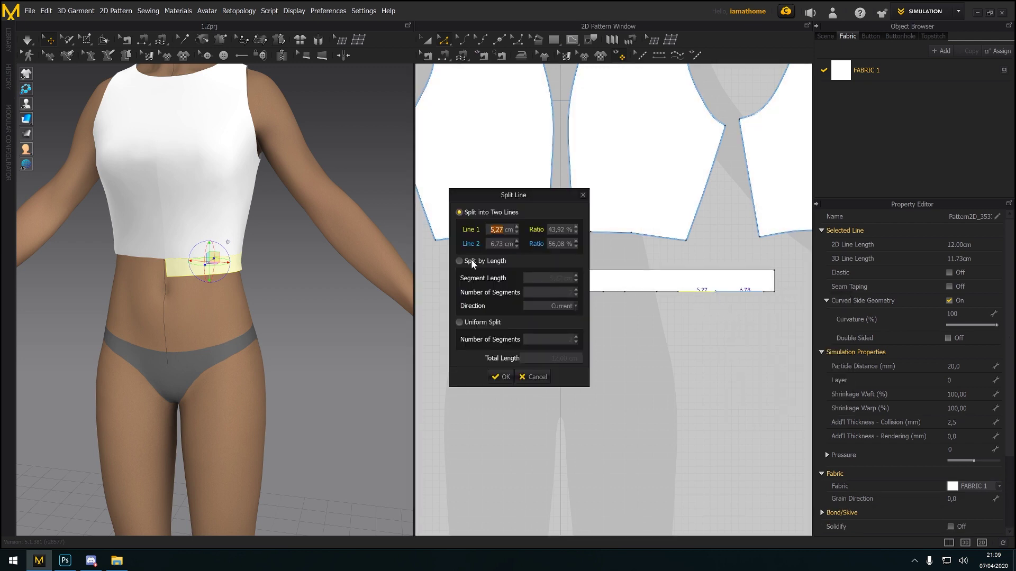
pyautogui.click(471, 261)
pyautogui.doubleClick(553, 279)
pyautogui.write('3')
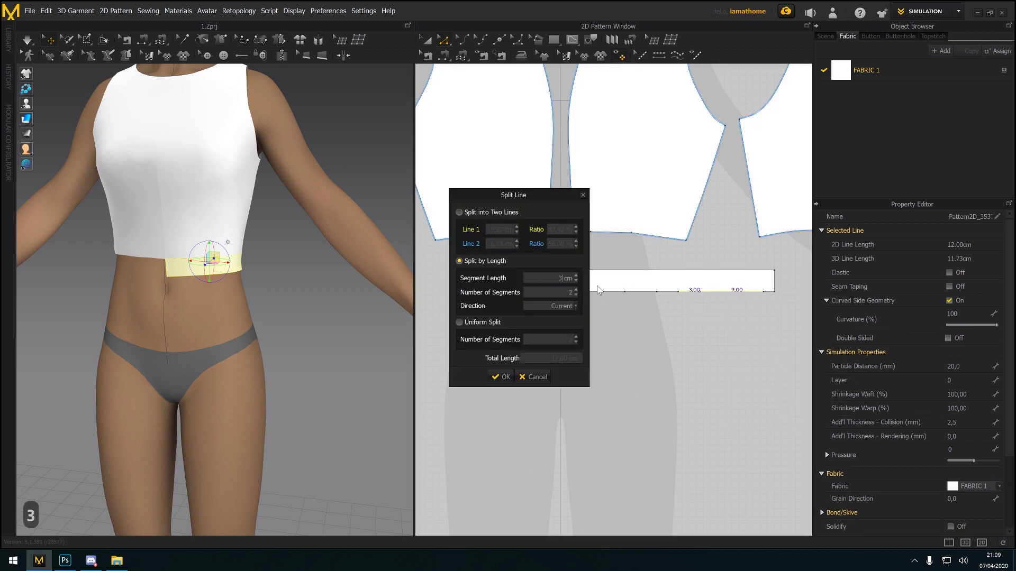
pyautogui.click(576, 290)
pyautogui.click(575, 305)
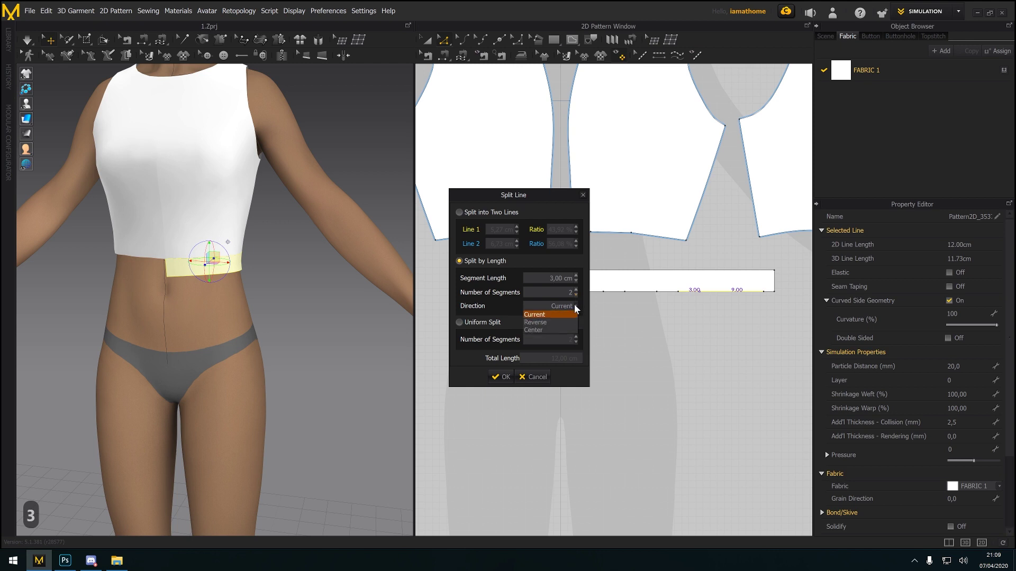
pyautogui.click(541, 329)
pyautogui.click(503, 377)
pyautogui.click(621, 299)
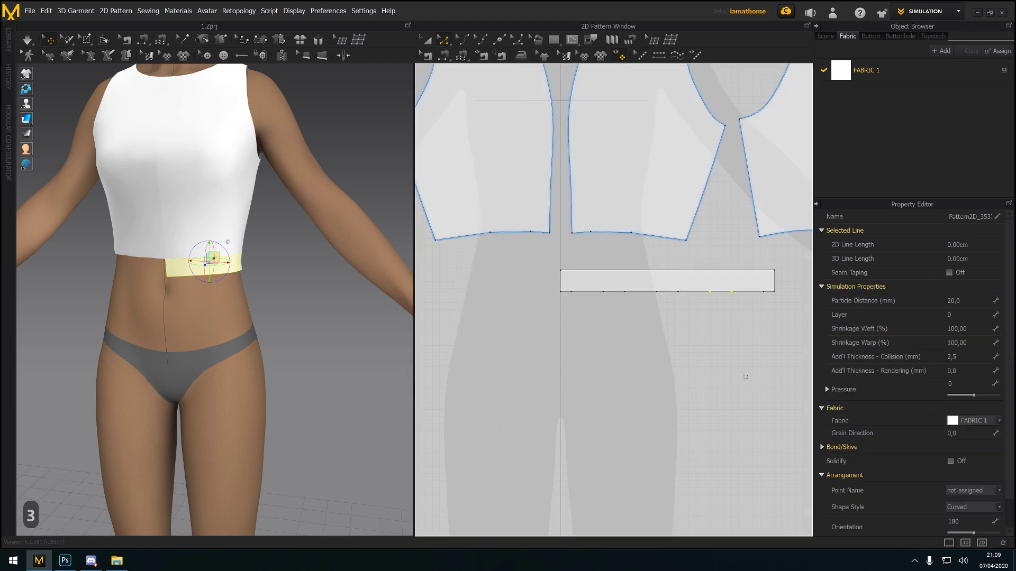
pyautogui.click(668, 292)
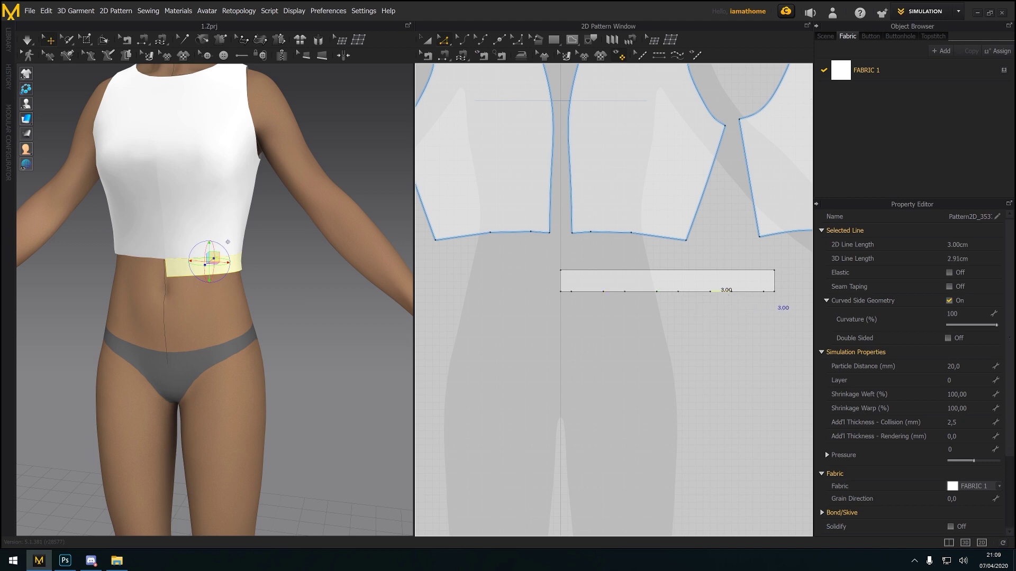
pyautogui.click(769, 291)
# Create a rectangle pattern 1,50 cm wide and 110 cm high near the waistband strip's centre-front end
pyautogui.moveTo(664, 411); pyautogui.dragTo(634, 360, button='middle')
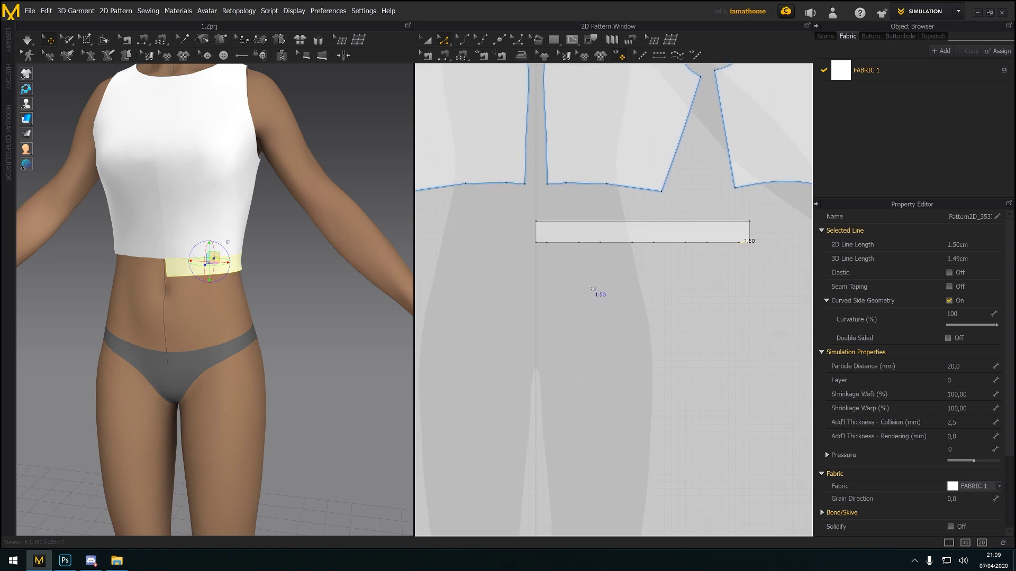
pyautogui.moveTo(600, 291); pyautogui.dragTo(603, 272, button='middle')
pyautogui.moveTo(557, 243); pyautogui.dragTo(575, 237, button='middle')
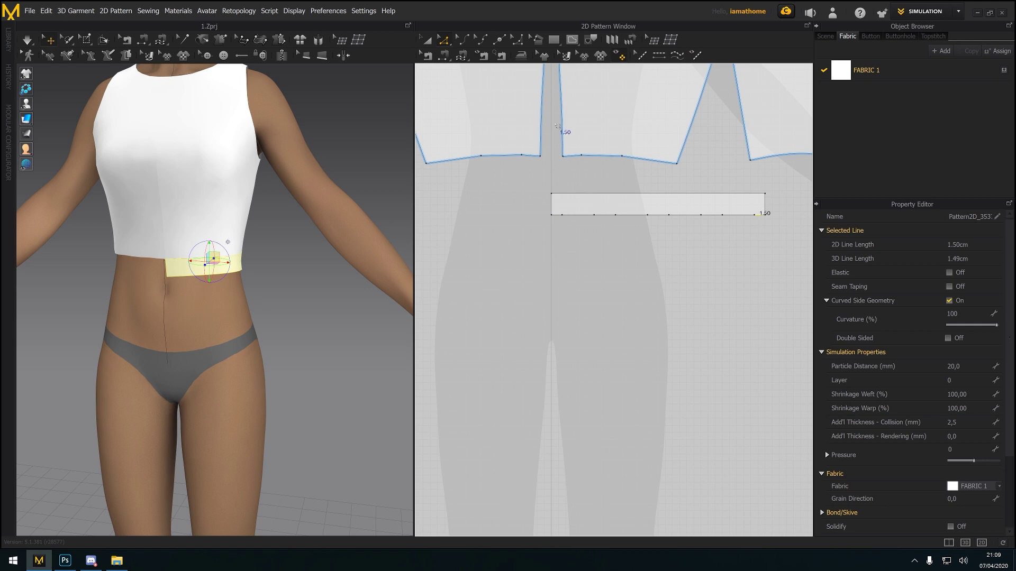
pyautogui.click(554, 41)
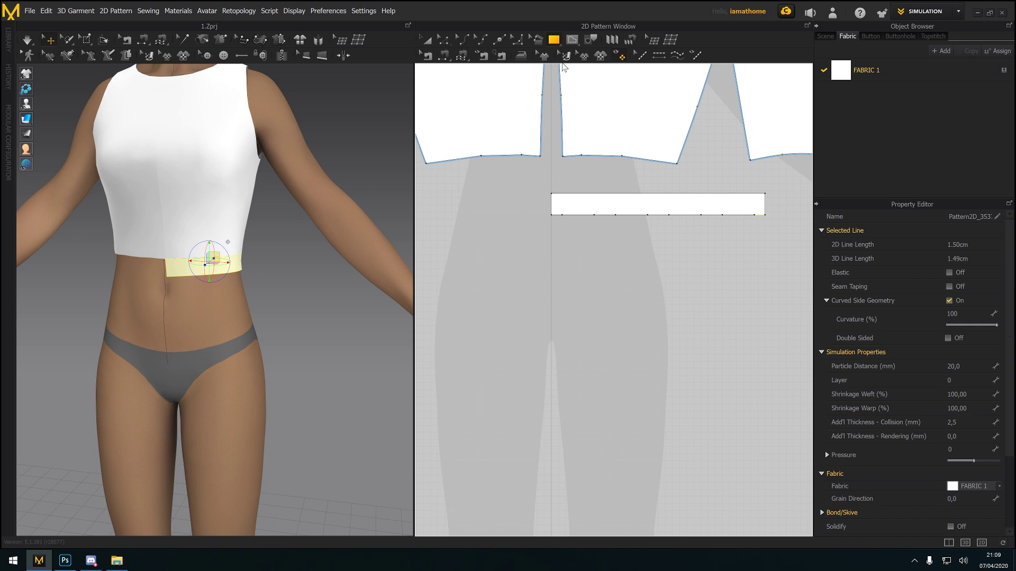
pyautogui.click(555, 262)
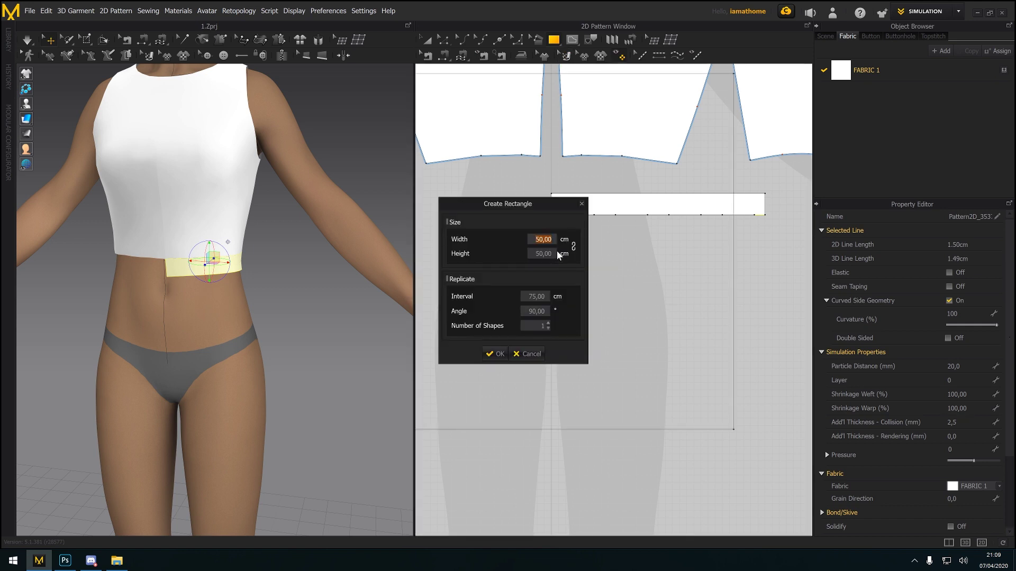
pyautogui.write('1,50')
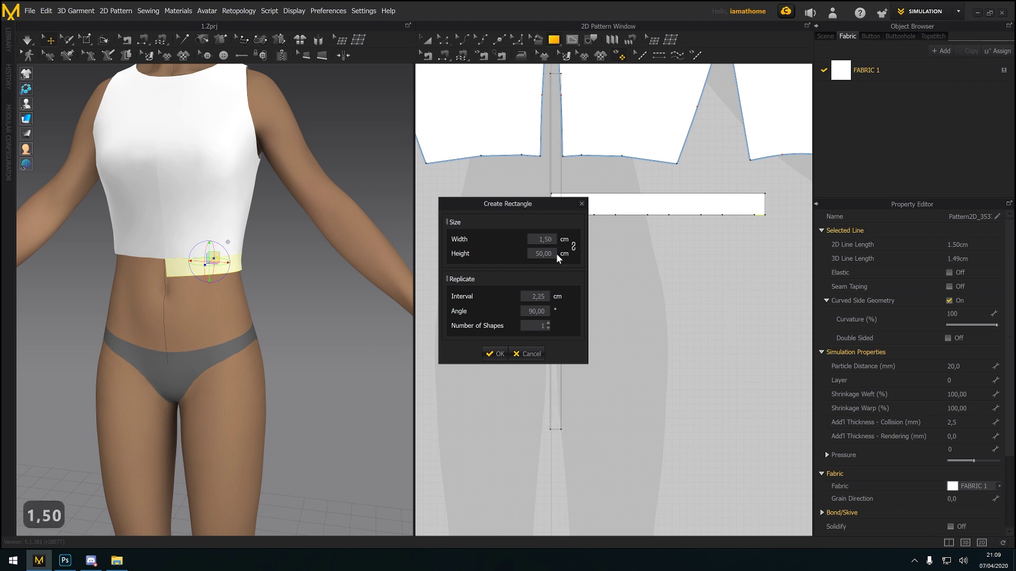
pyautogui.press('Tab')
pyautogui.write('100')
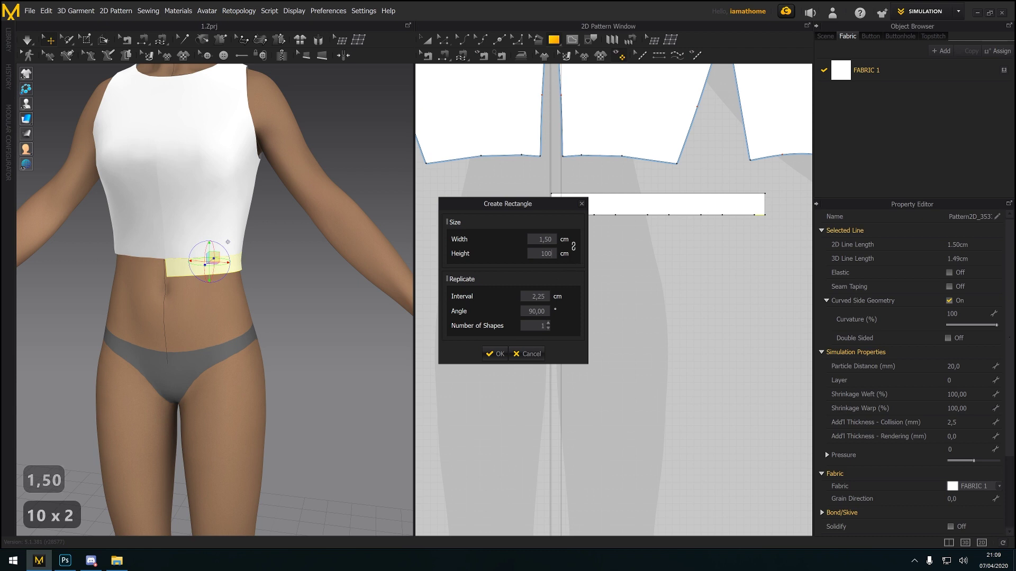
pyautogui.doubleClick(542, 253)
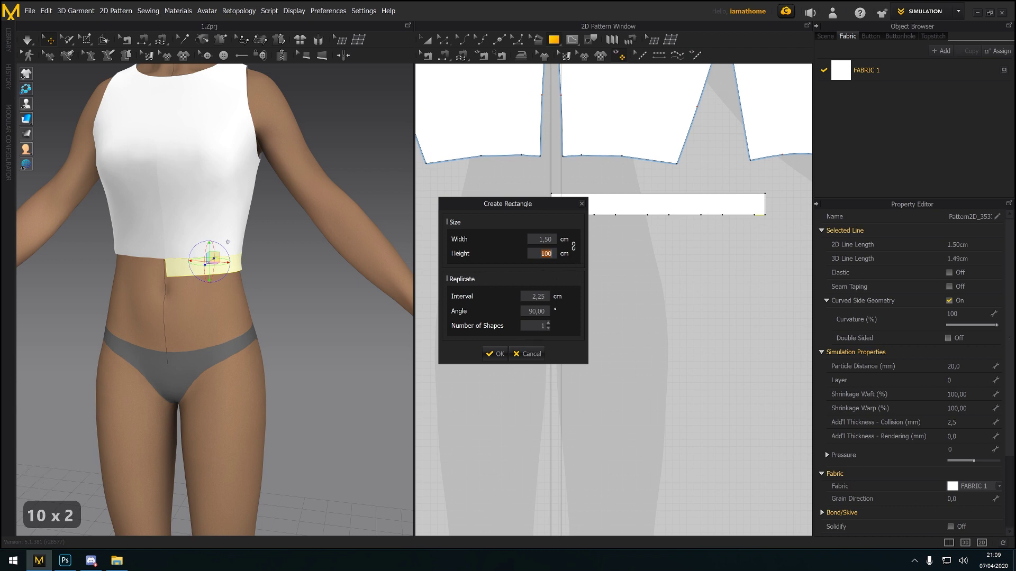
pyautogui.write('110')
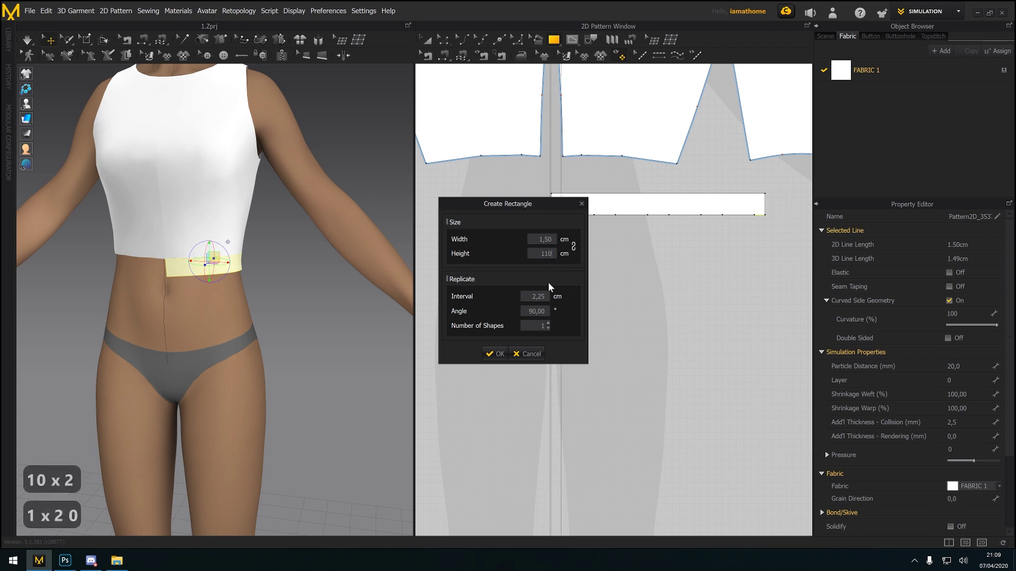
pyautogui.click(496, 354)
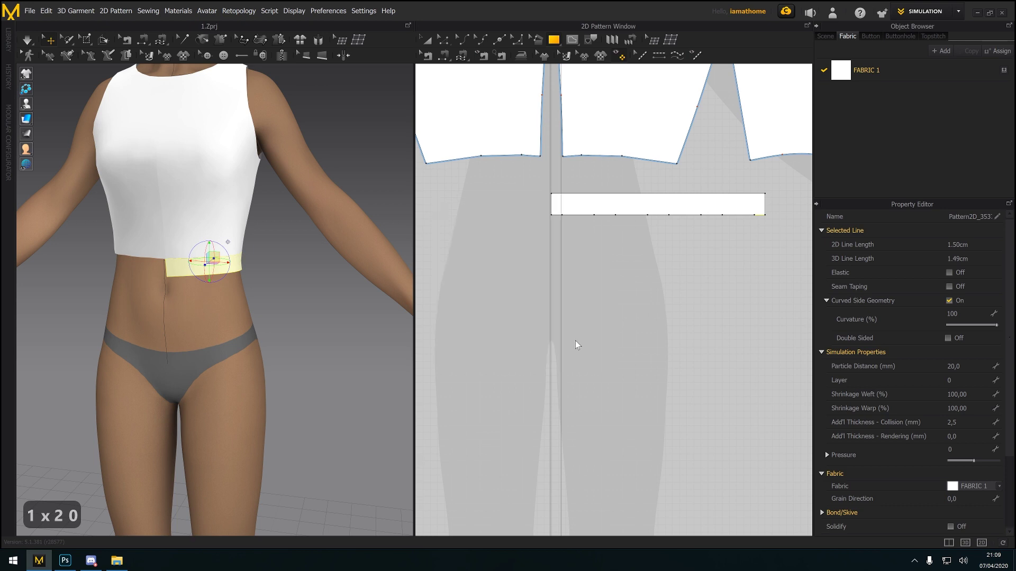
# Move the tall narrow rectangle directly below the first short segment at the waistband strip's centre-front end
pyautogui.click(427, 41)
pyautogui.moveTo(556, 318); pyautogui.dragTo(544, 371)
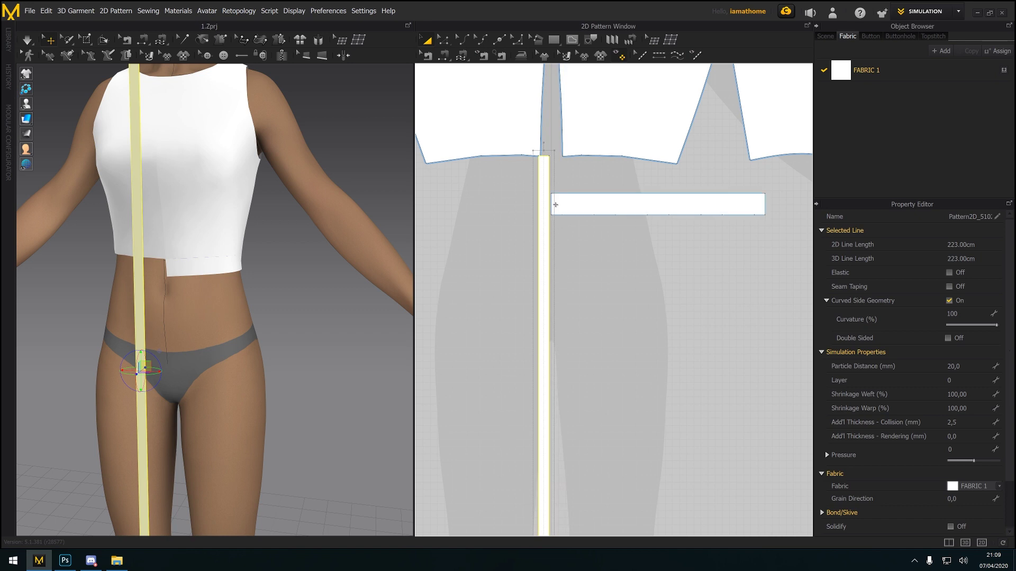
pyautogui.moveTo(547, 200); pyautogui.dragTo(558, 272)
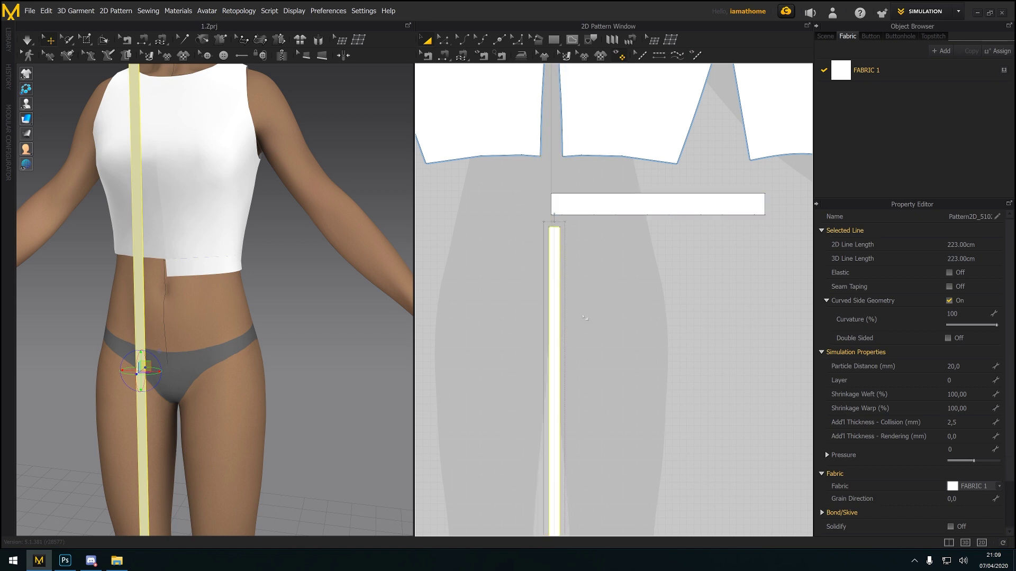
# Split the tall narrow strip's right long edge into two lines, with a 3 cm segment at the strip's lower end
pyautogui.press('z')
pyautogui.scroll(-3, 589, 350)
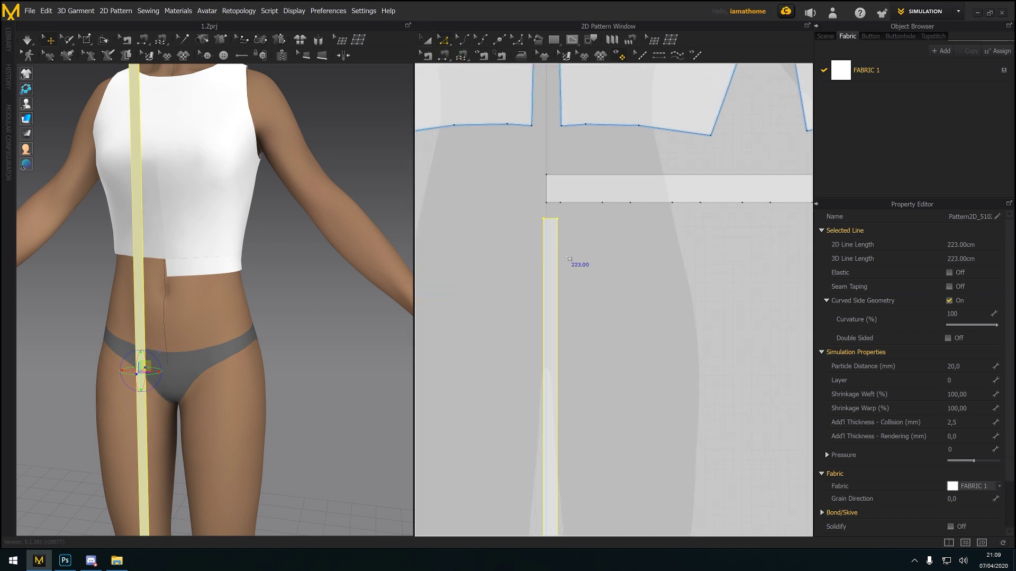
pyautogui.scroll(-2, 588, 350)
pyautogui.moveTo(589, 350); pyautogui.dragTo(575, 324, button='middle')
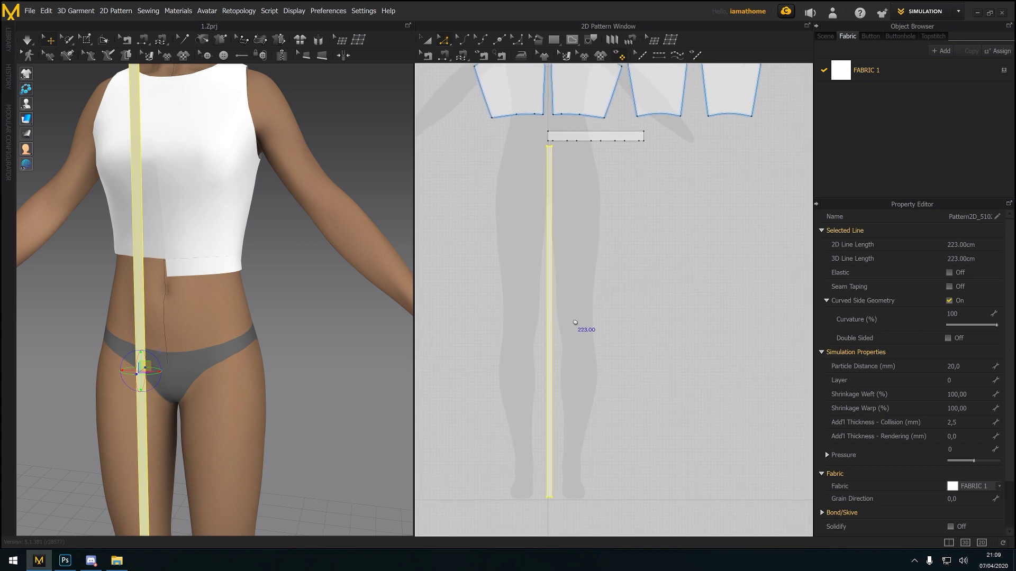
pyautogui.click(552, 493)
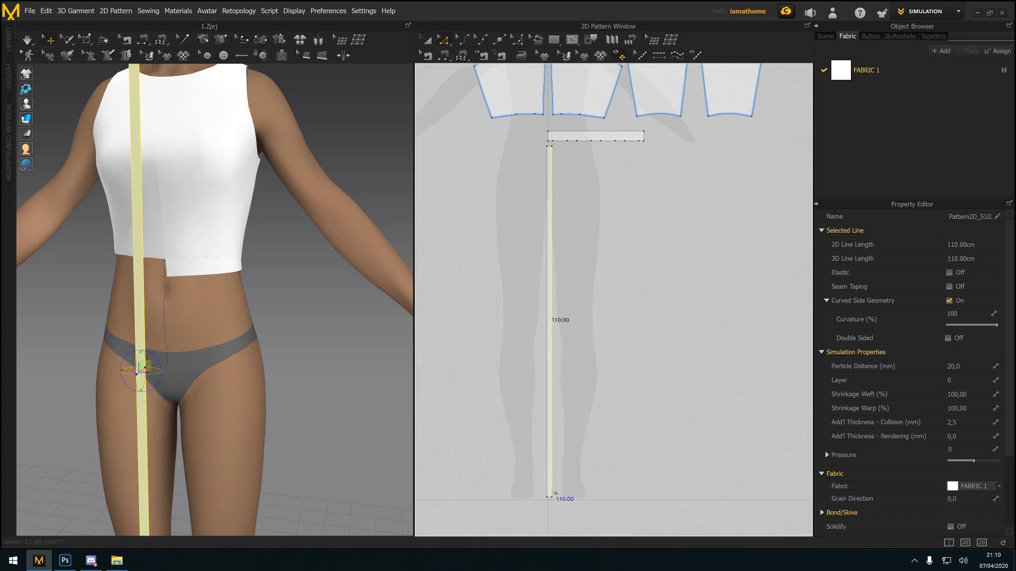
pyautogui.rightClick(553, 493)
pyautogui.click(582, 380)
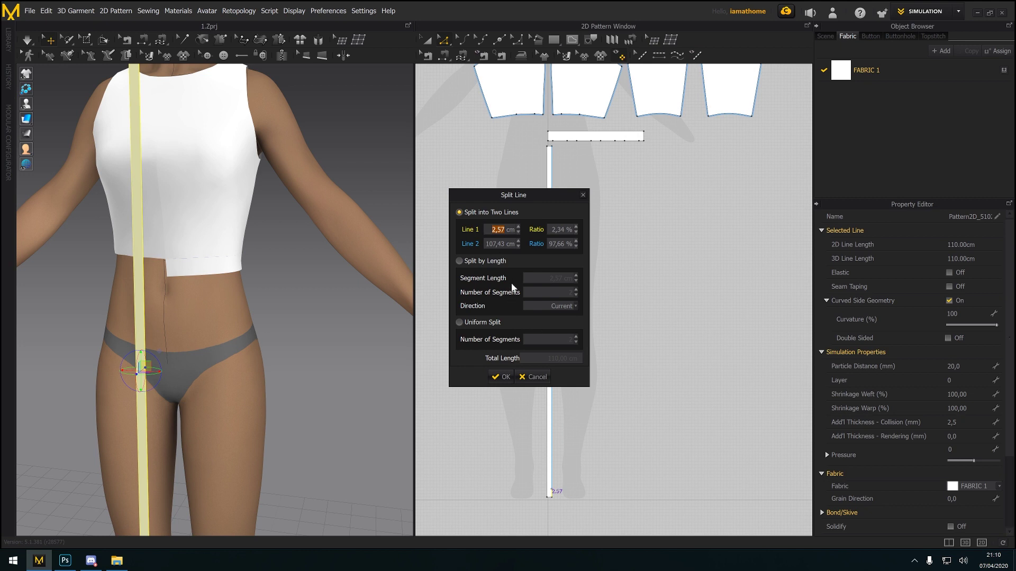
pyautogui.write('3')
pyautogui.click(499, 377)
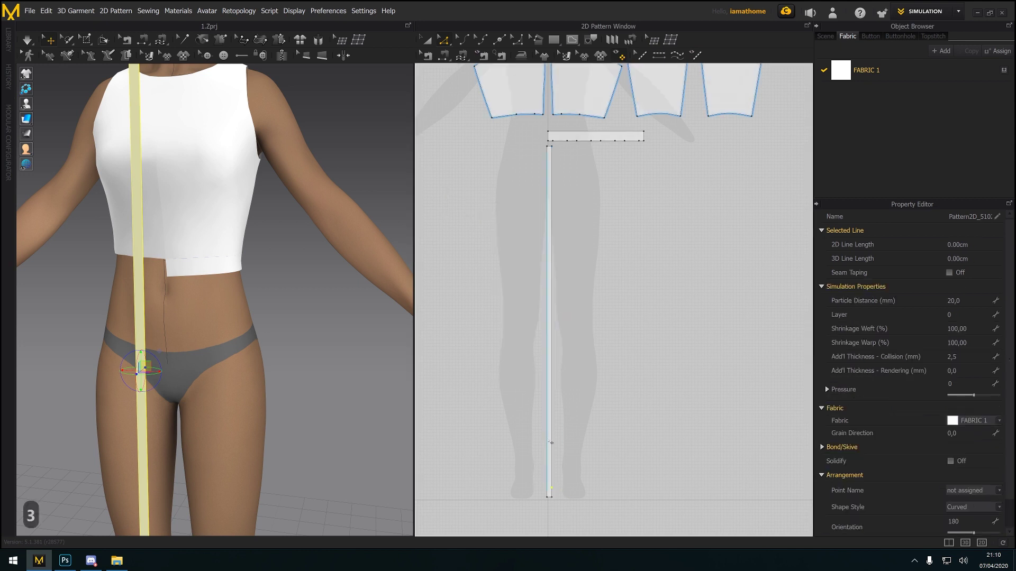
# Split the 107 cm segment of the tall strip's right edge by length, using a 3 cm segment and Center direction
pyautogui.click(552, 368)
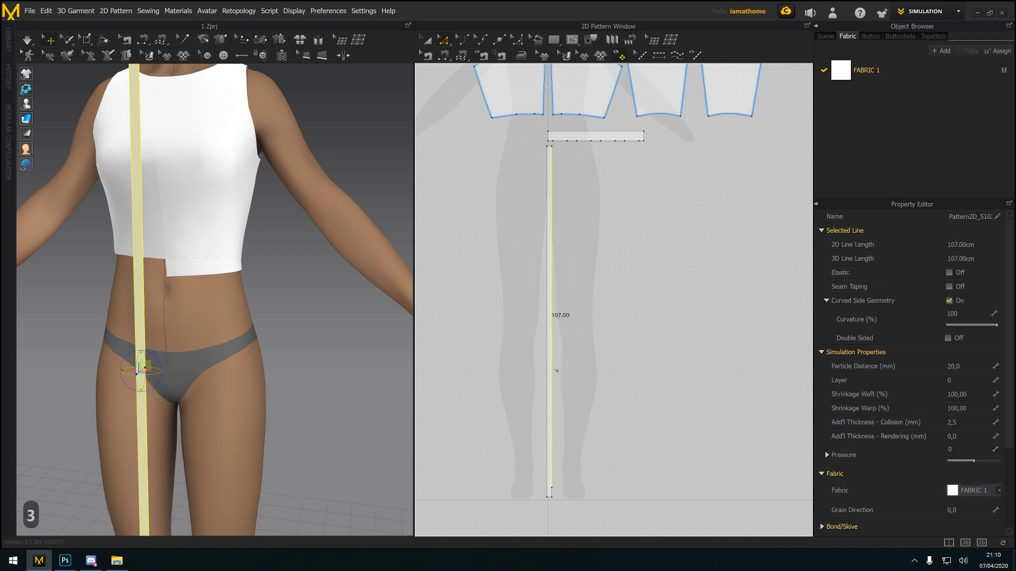
pyautogui.rightClick(552, 366)
pyautogui.click(585, 391)
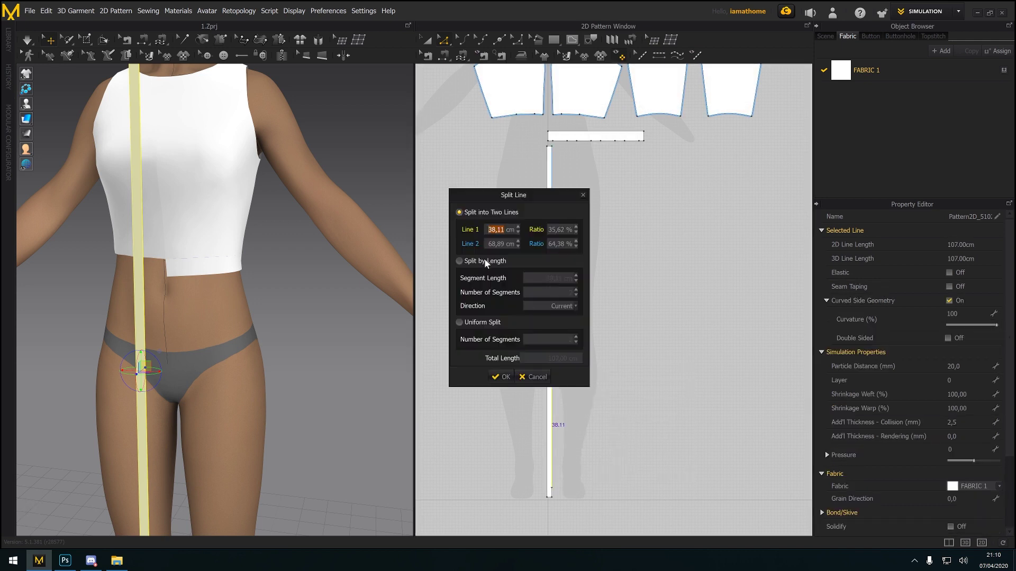
pyautogui.click(471, 261)
pyautogui.moveTo(544, 279); pyautogui.dragTo(599, 280)
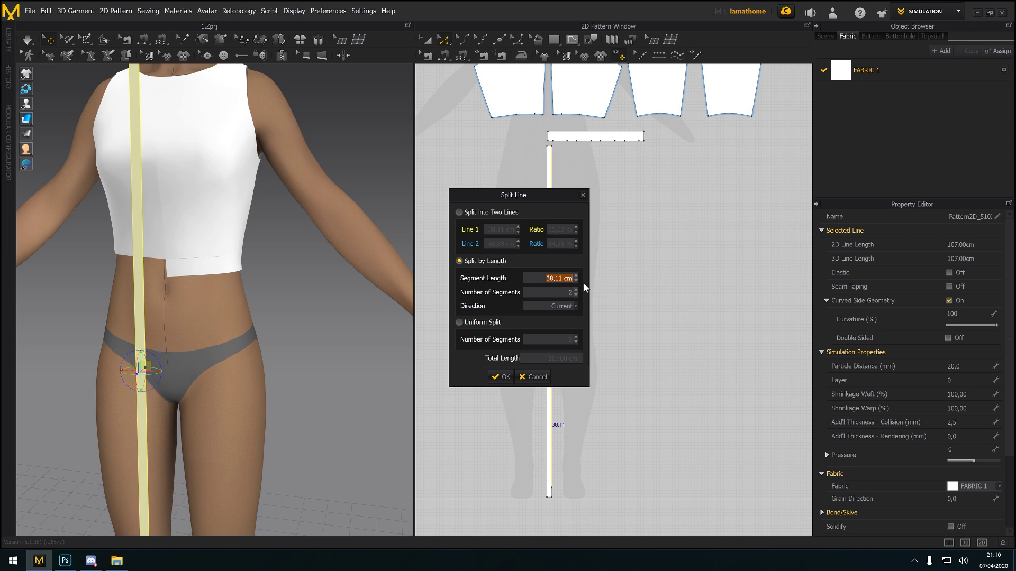
pyautogui.write('3')
pyautogui.click(575, 310)
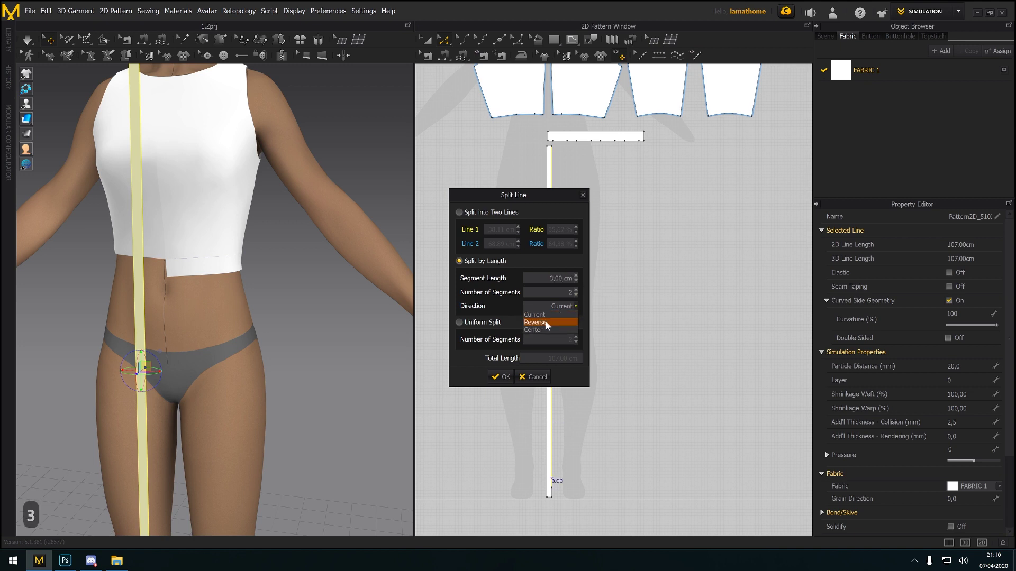
pyautogui.click(545, 321)
pyautogui.click(507, 377)
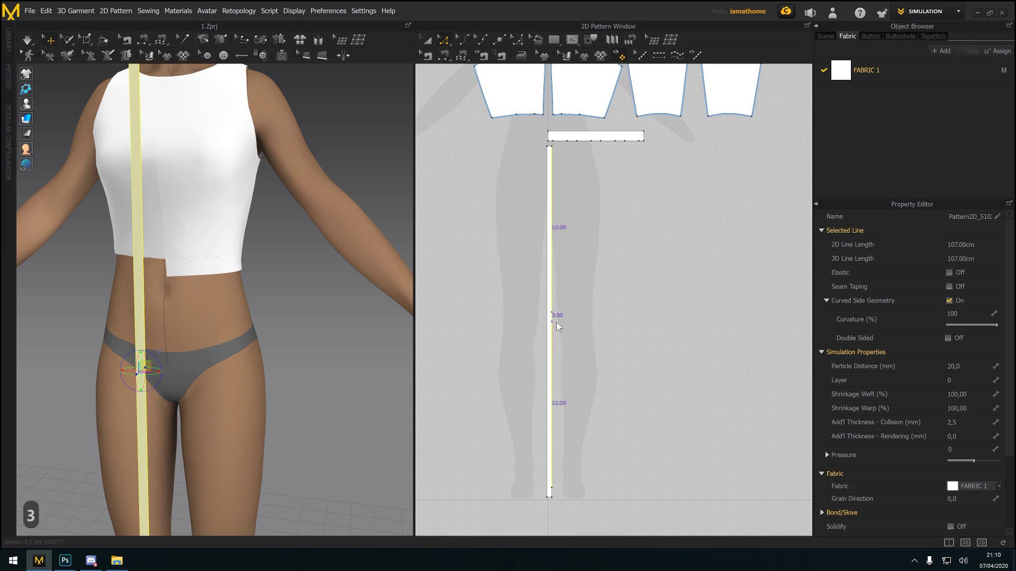
# Split the upper 52 cm segment of the strip's right edge by length with a 3 cm segment and Center direction
pyautogui.rightClick(555, 288)
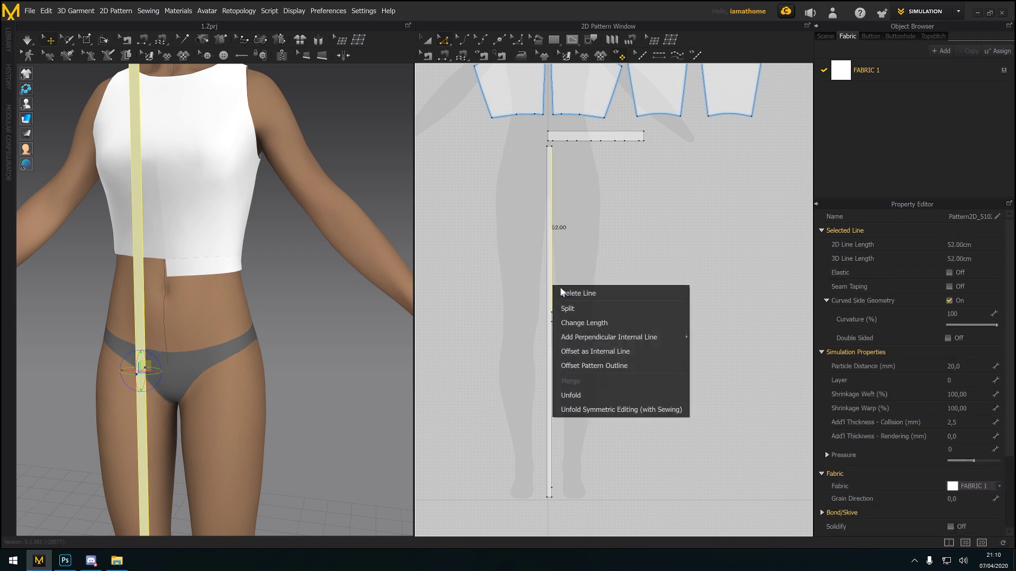
pyautogui.click(586, 307)
pyautogui.click(481, 262)
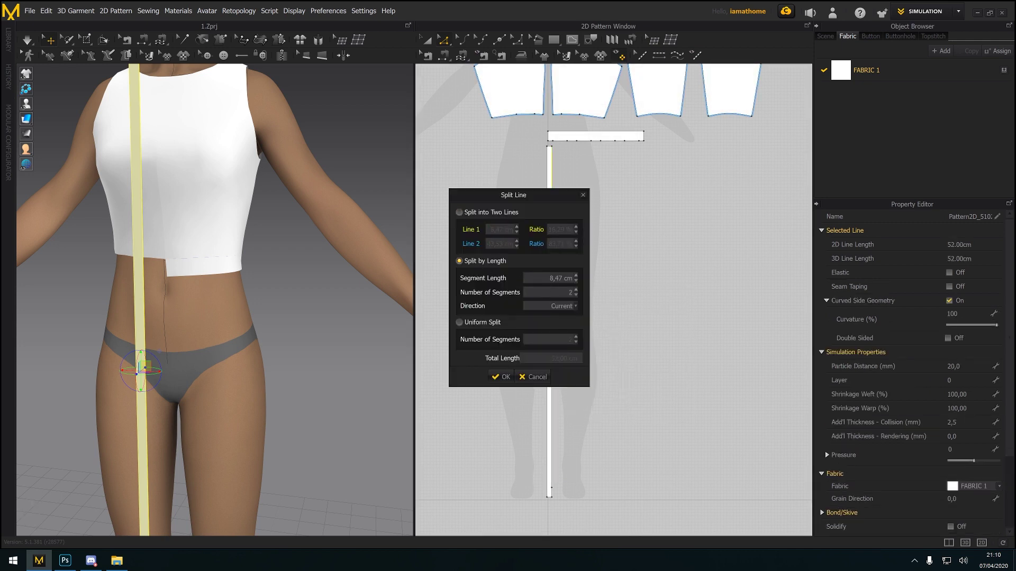
pyautogui.doubleClick(561, 278)
pyautogui.write('3')
pyautogui.click(573, 306)
pyautogui.click(557, 328)
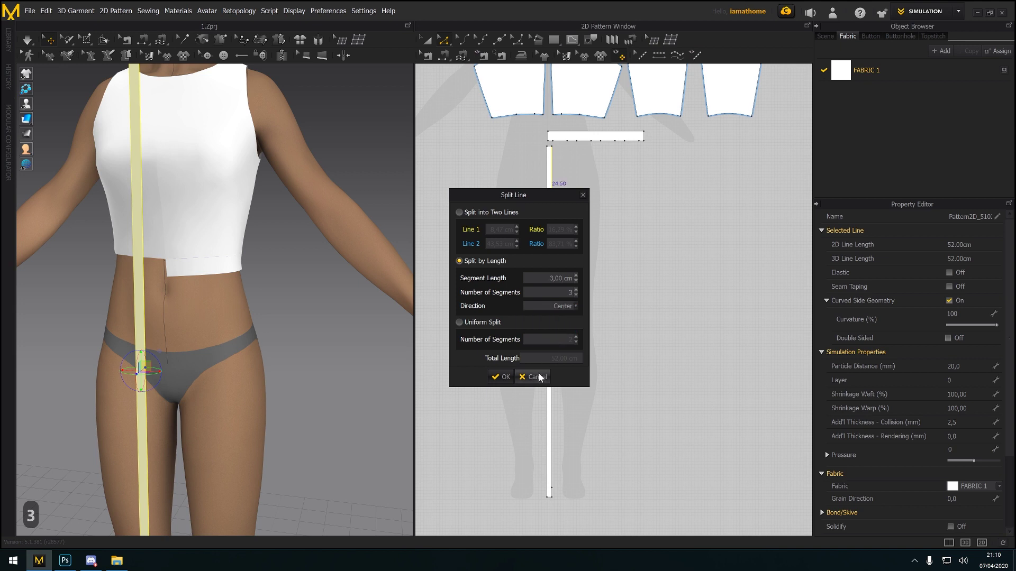
pyautogui.click(501, 377)
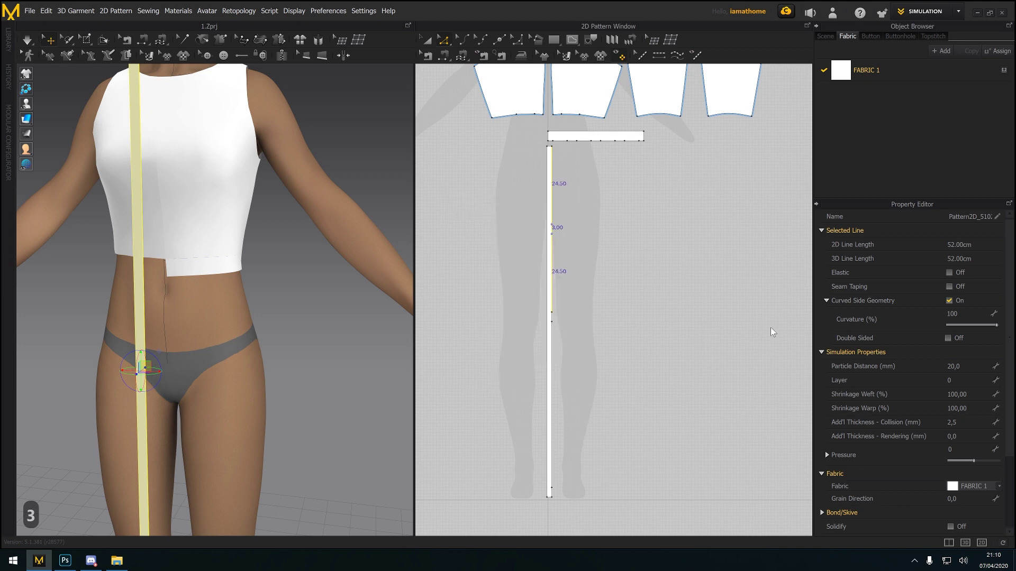
# Split the lower 52 cm segment of the strip's right edge by length with a 3 cm segment and Center direction
pyautogui.click(551, 377)
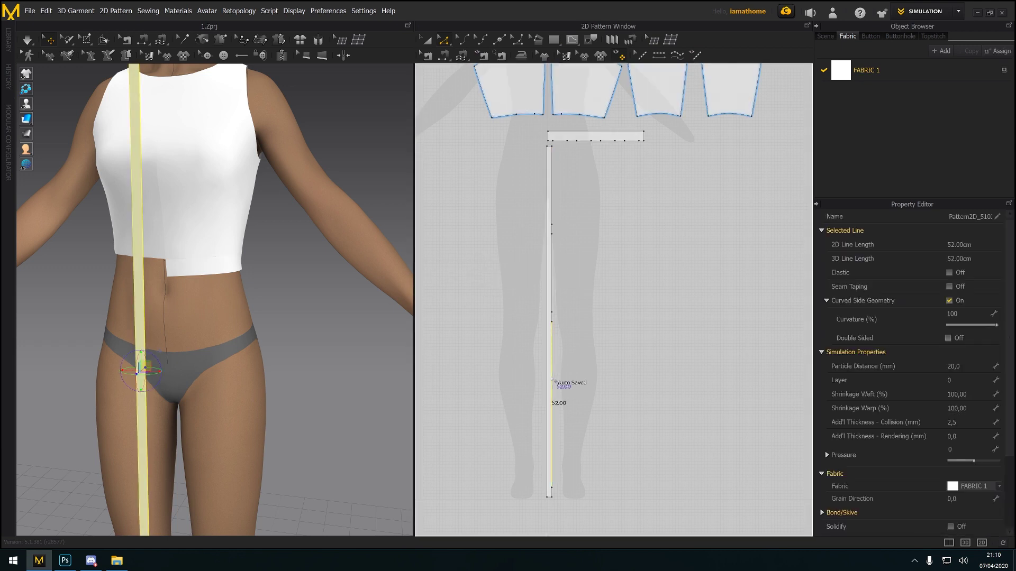
pyautogui.rightClick(551, 377)
pyautogui.click(581, 398)
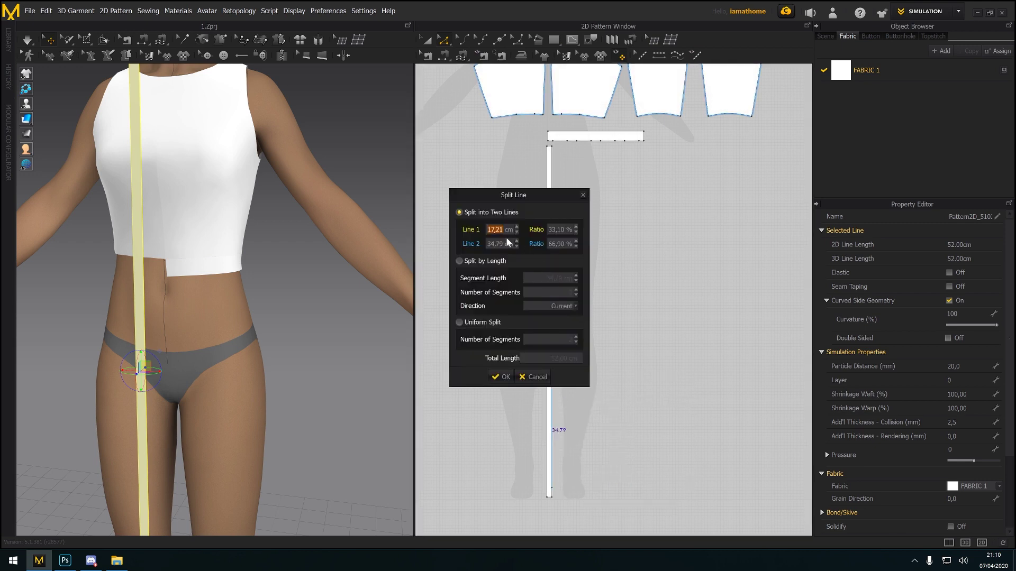
pyautogui.click(472, 262)
pyautogui.hotkey('ctrl', 'a')
pyautogui.write('3')
pyautogui.click(575, 306)
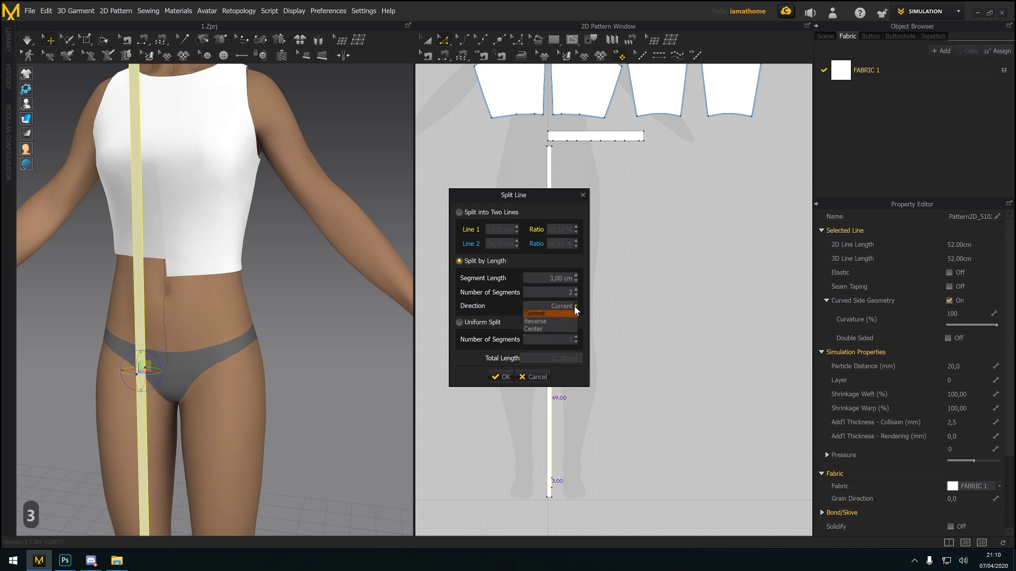
pyautogui.click(541, 331)
pyautogui.click(501, 377)
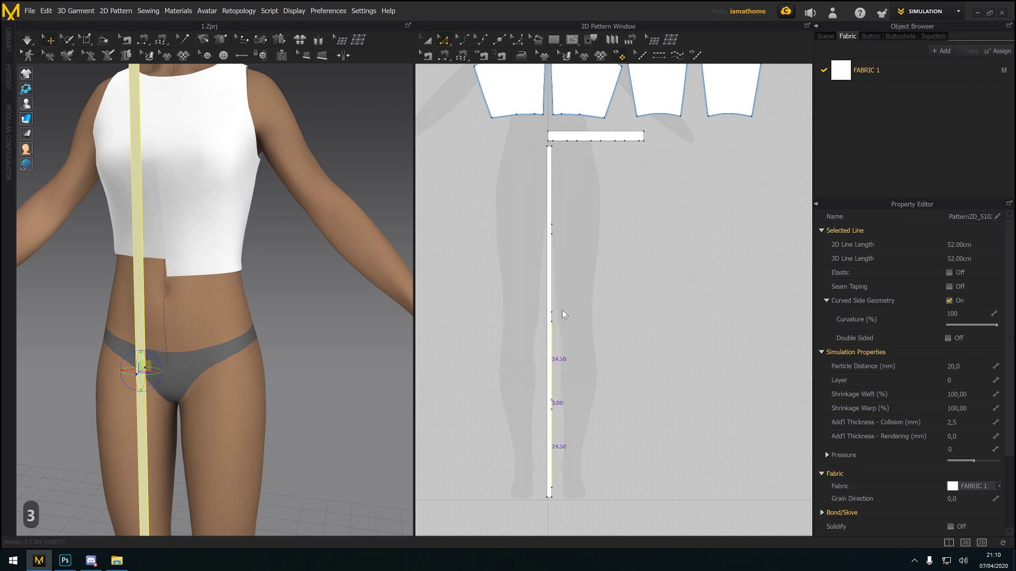
# Split the topmost 24,50 cm segment of the strip's right edge by length, using a 3 cm segment and Center direction
pyautogui.click(557, 197)
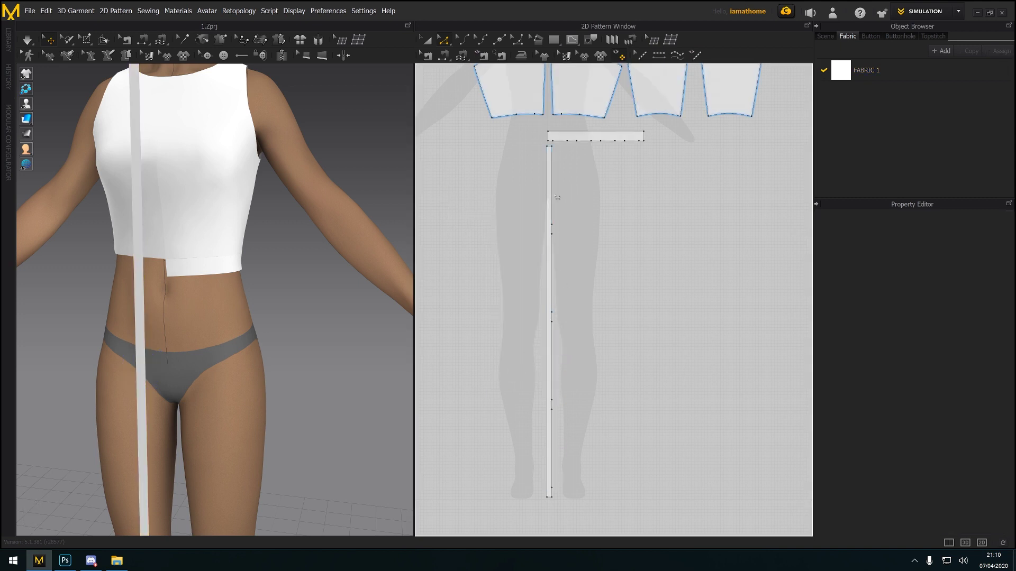
pyautogui.click(553, 198)
pyautogui.rightClick(580, 211)
pyautogui.click(609, 217)
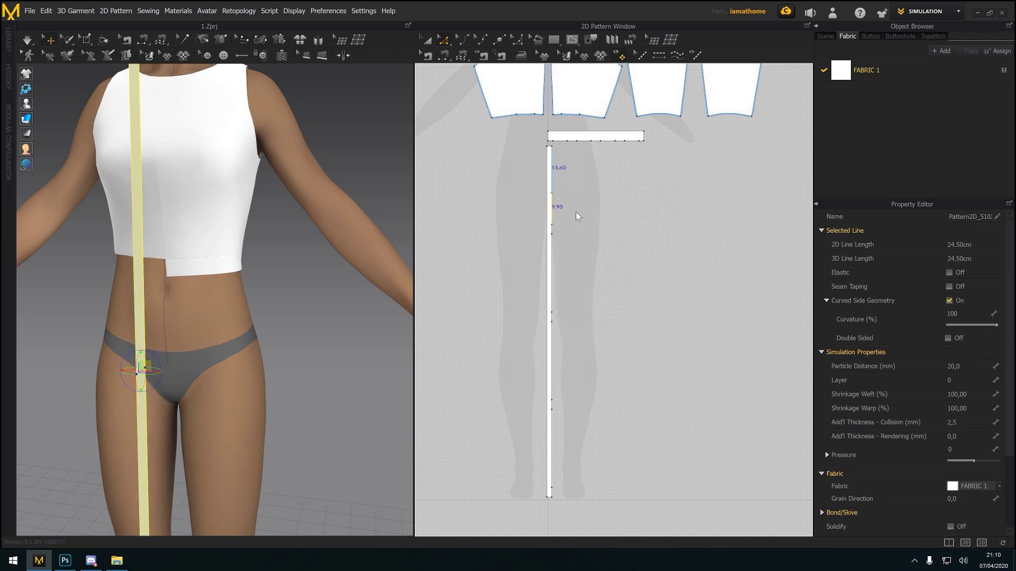
pyautogui.click(459, 261)
pyautogui.click(558, 279)
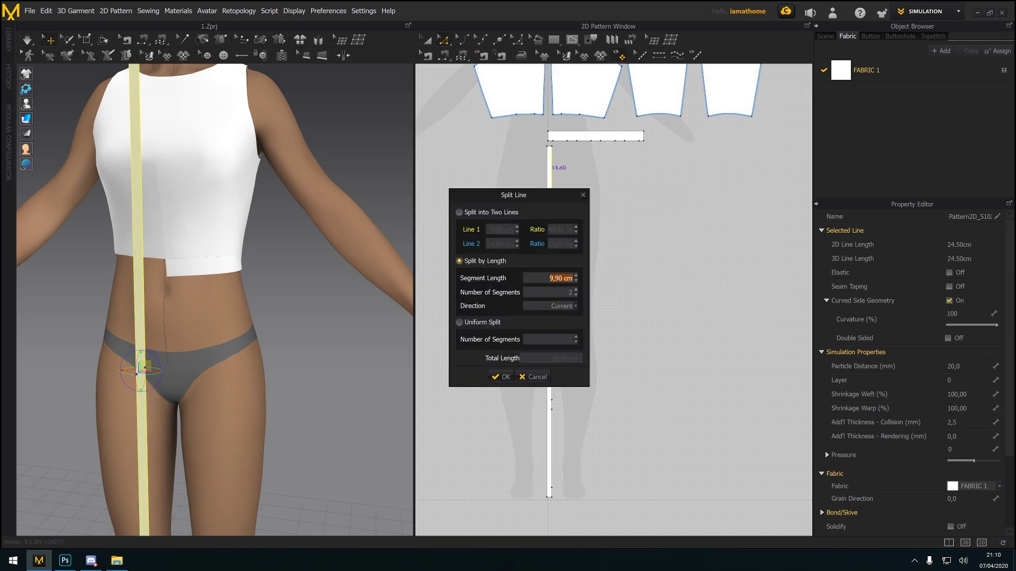
pyautogui.write('3')
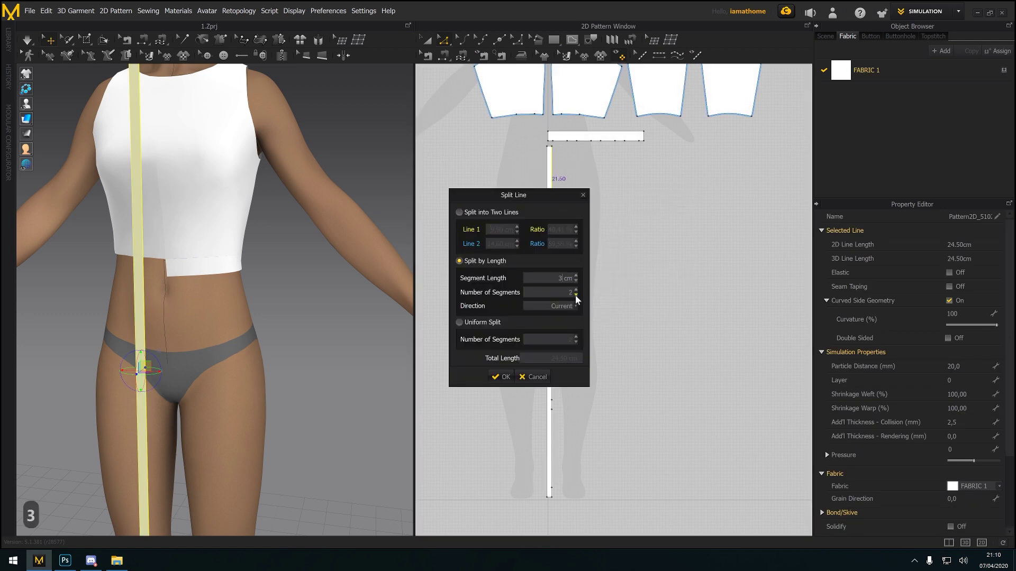
pyautogui.click(576, 290)
pyautogui.click(574, 304)
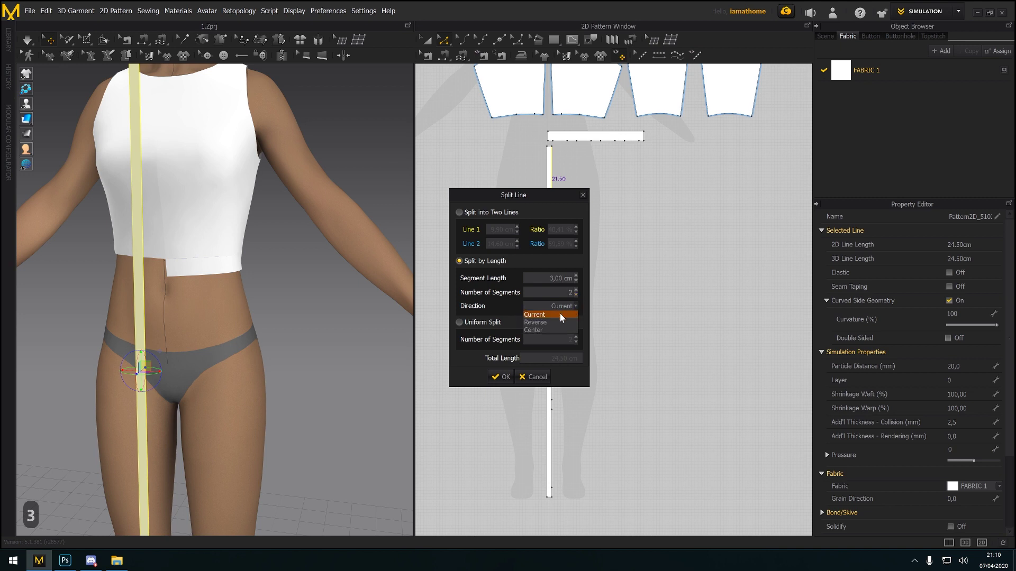
pyautogui.click(551, 329)
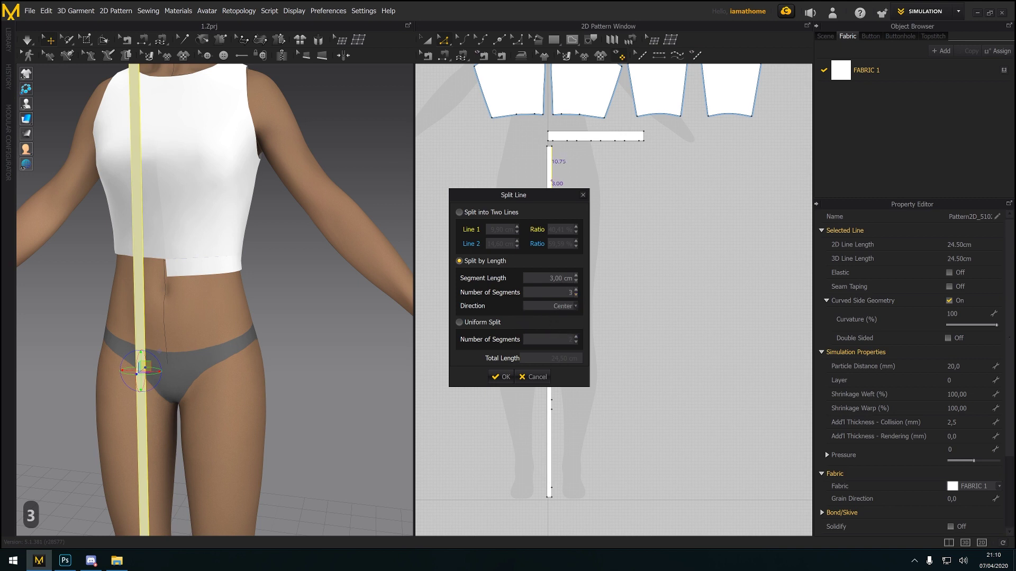
pyautogui.click(502, 377)
# Split the second 24,50 cm segment from the strip's upper end by length, using a 3 cm segment and Center direction
pyautogui.rightClick(552, 275)
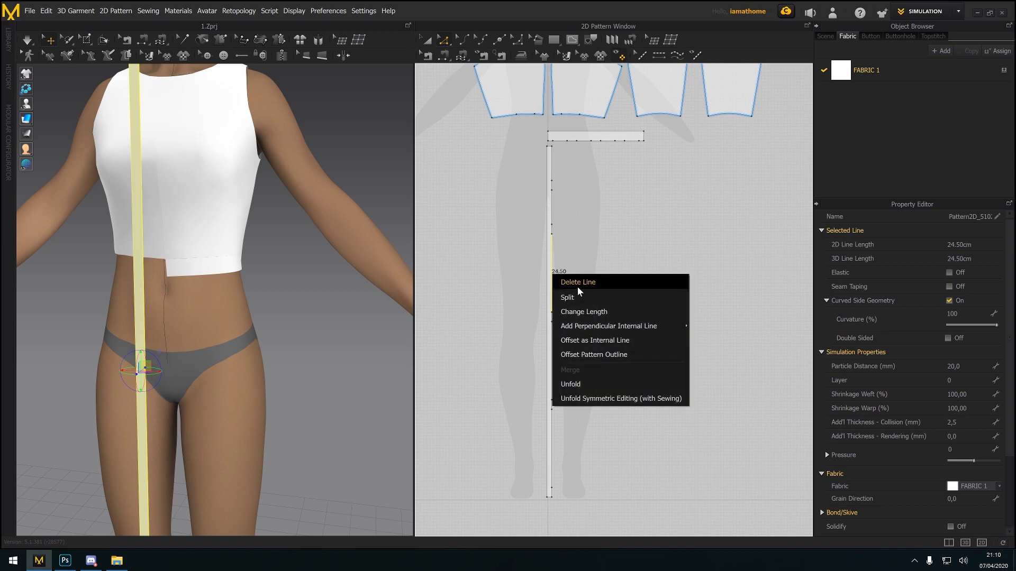
pyautogui.click(580, 297)
pyautogui.click(468, 262)
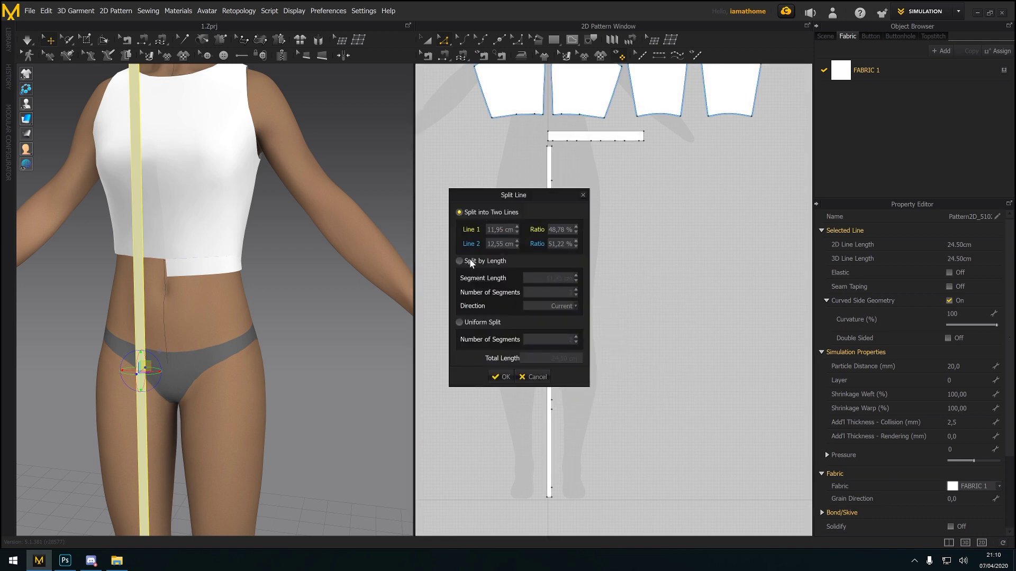
pyautogui.write('3')
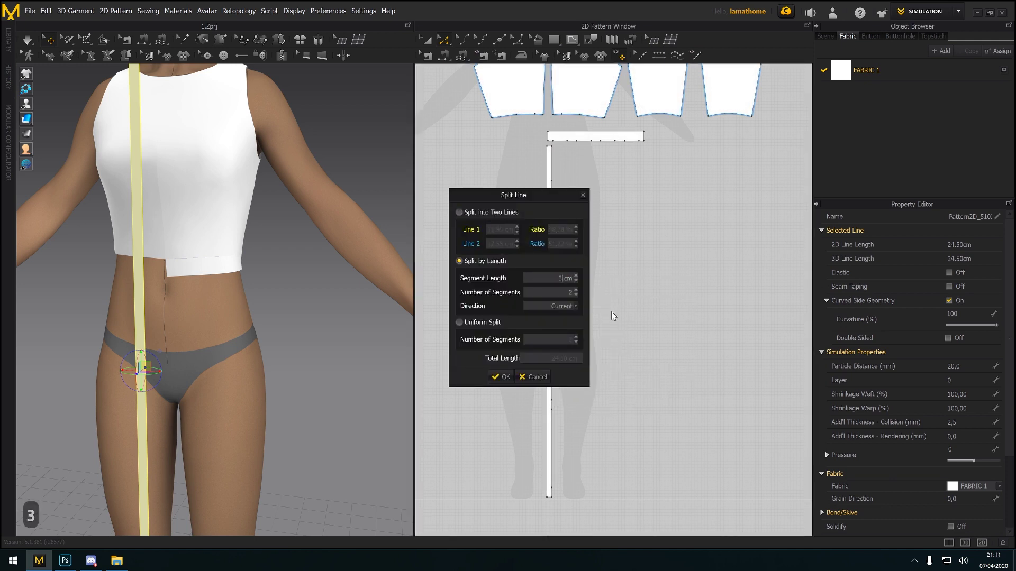
pyautogui.click(572, 307)
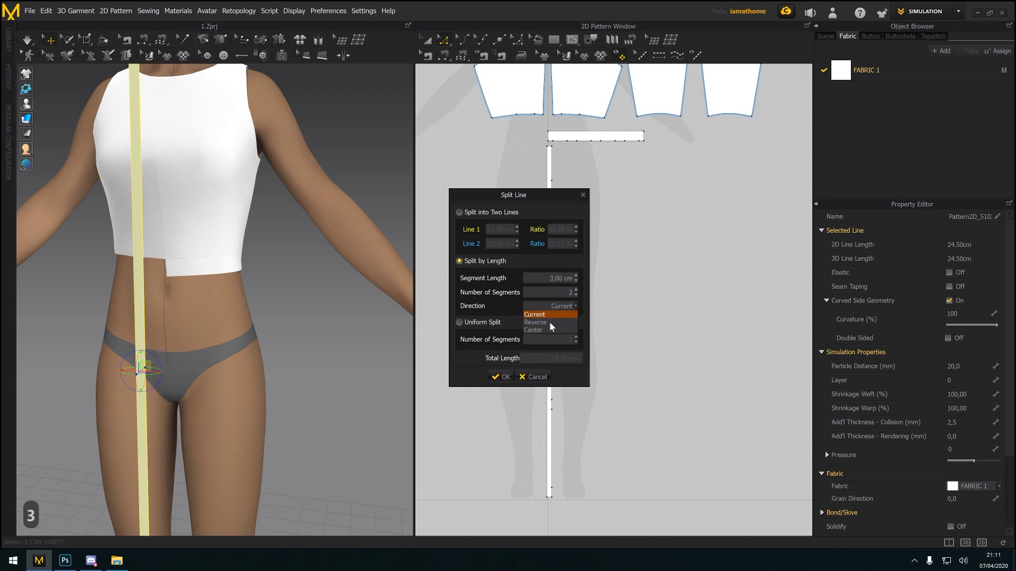
pyautogui.click(542, 329)
pyautogui.click(500, 377)
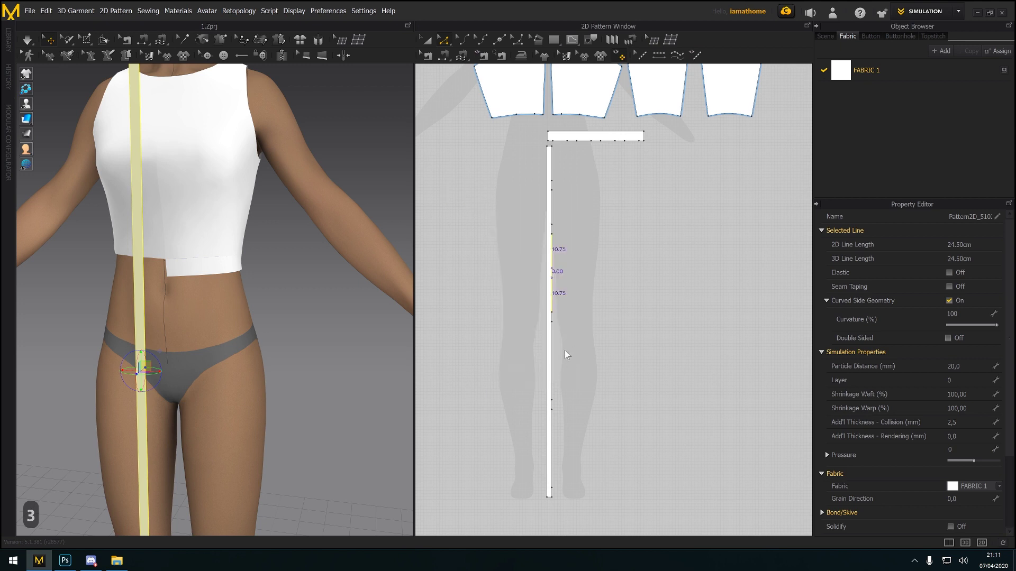
# Split the 24,50 cm segment just below the strip's midpoint by length, using a 3 cm segment and Center direction
pyautogui.rightClick(552, 353)
pyautogui.click(571, 375)
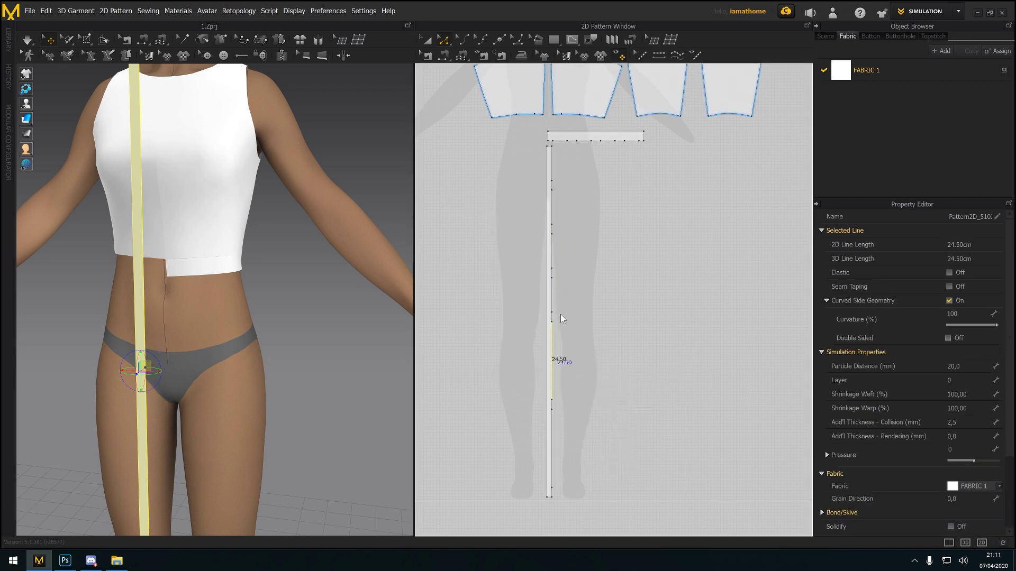
pyautogui.click(550, 278)
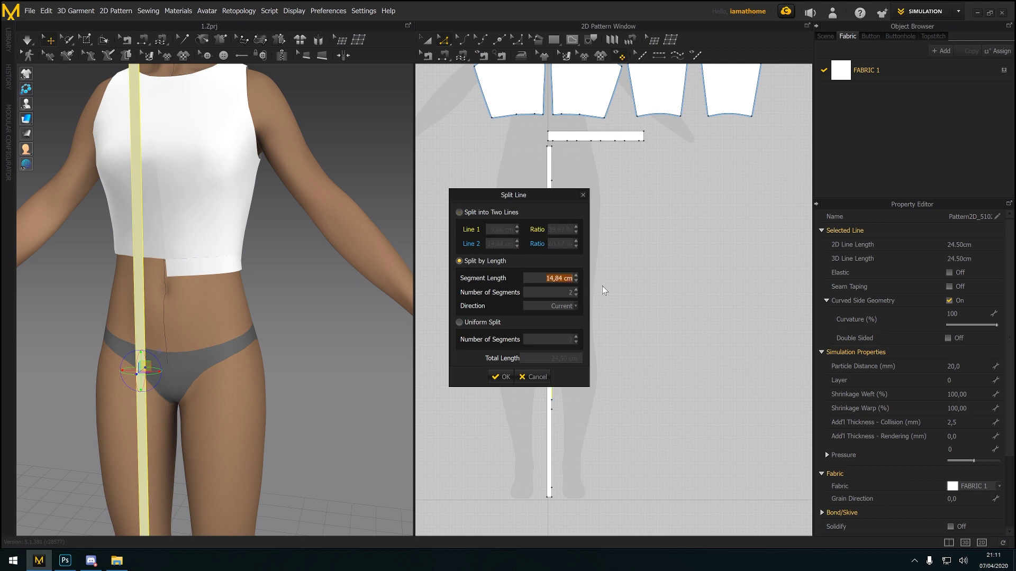
pyautogui.write('3')
pyautogui.click(574, 306)
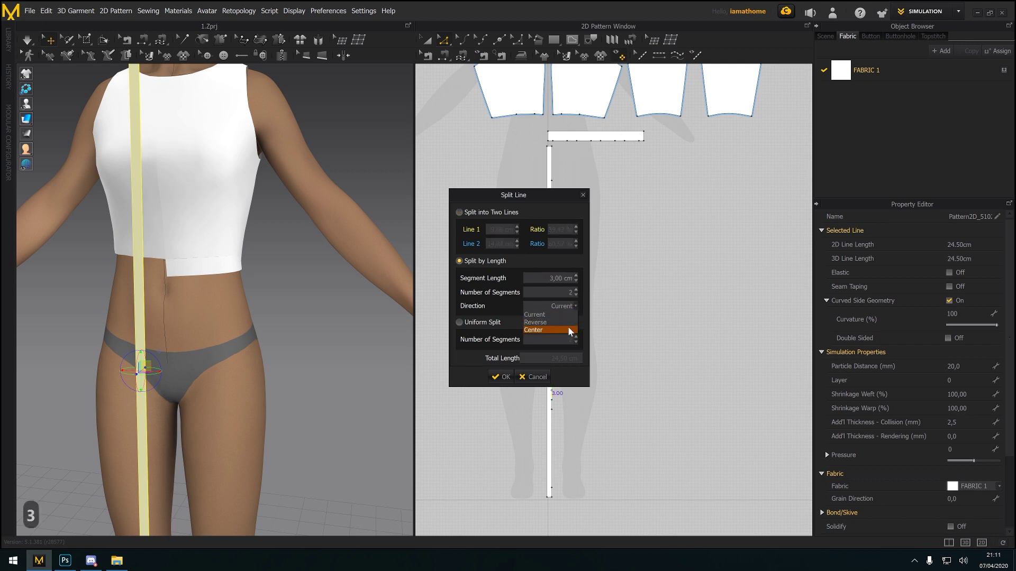
pyautogui.click(567, 322)
pyautogui.click(499, 377)
# Split the lowest 24,50 cm segment of the strip's right edge by length, using a 3 cm segment and Center direction
pyautogui.click(557, 442)
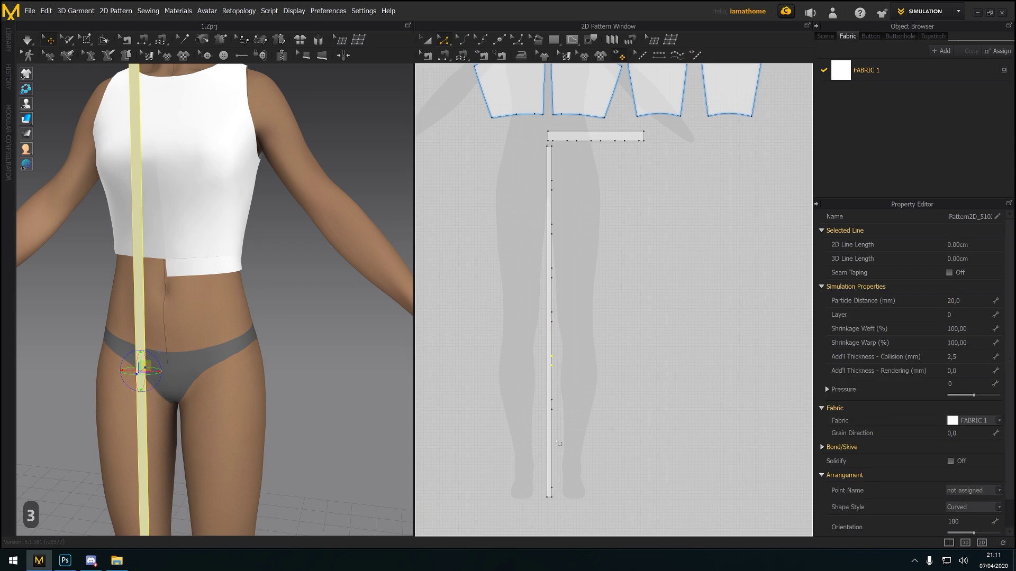
pyautogui.click(553, 443)
pyautogui.rightClick(552, 442)
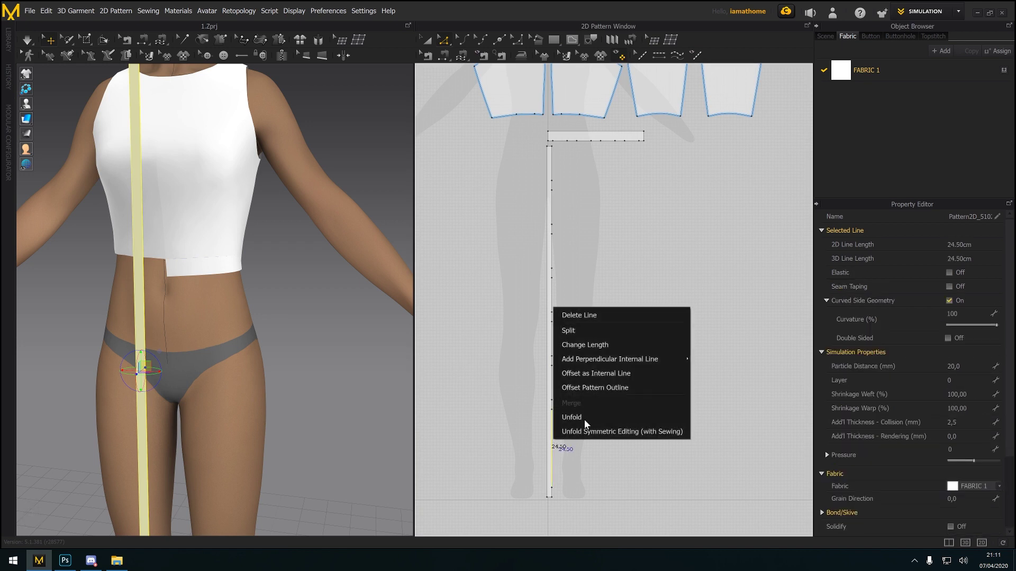
pyautogui.click(592, 330)
pyautogui.click(474, 262)
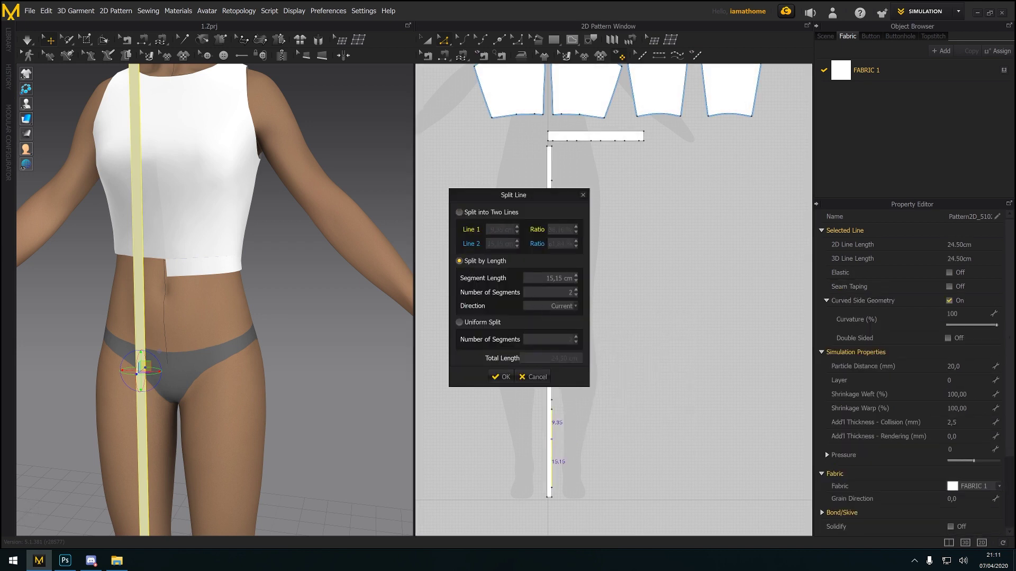
pyautogui.write('3')
pyautogui.click(574, 306)
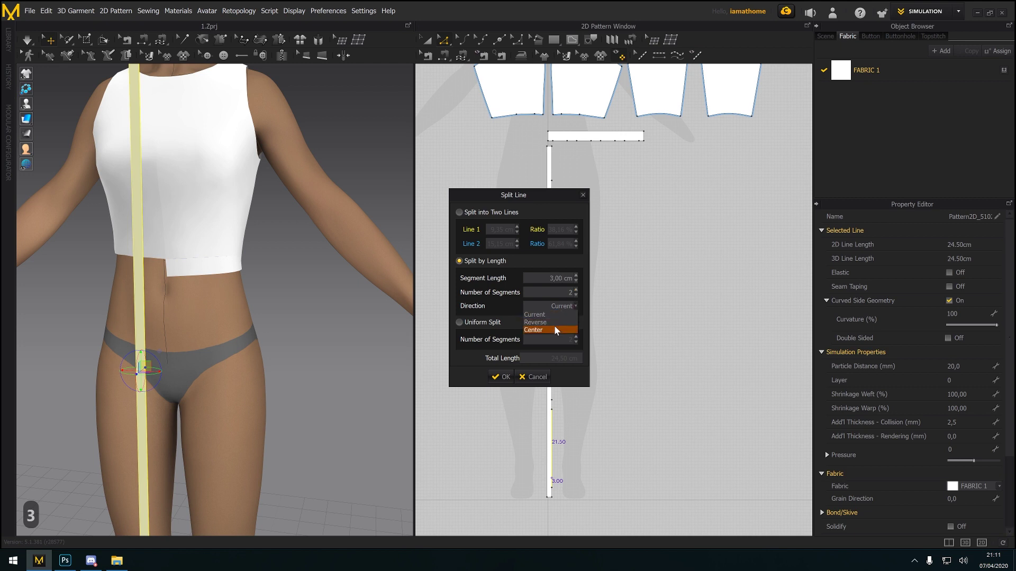
pyautogui.click(553, 326)
pyautogui.click(492, 376)
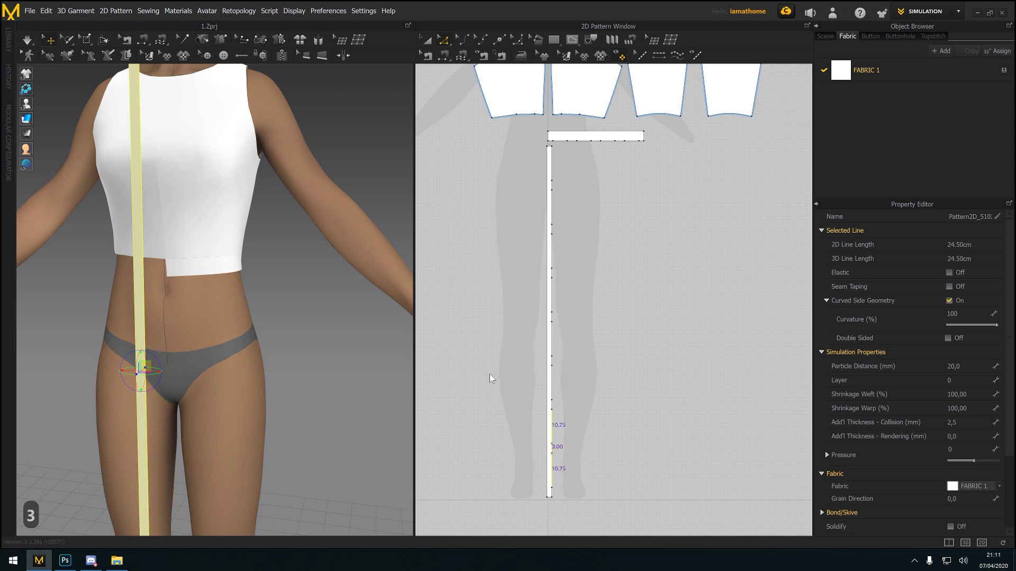
pyautogui.click(618, 400)
# Unfold the vertical strip about its undivided 110 cm left edge with symmetric editing and sewing
pyautogui.moveTo(610, 370)
pyautogui.mouseDown(button='middle')
pyautogui.moveTo(615, 392)
pyautogui.moveTo(604, 352)
pyautogui.mouseUp(button='middle')
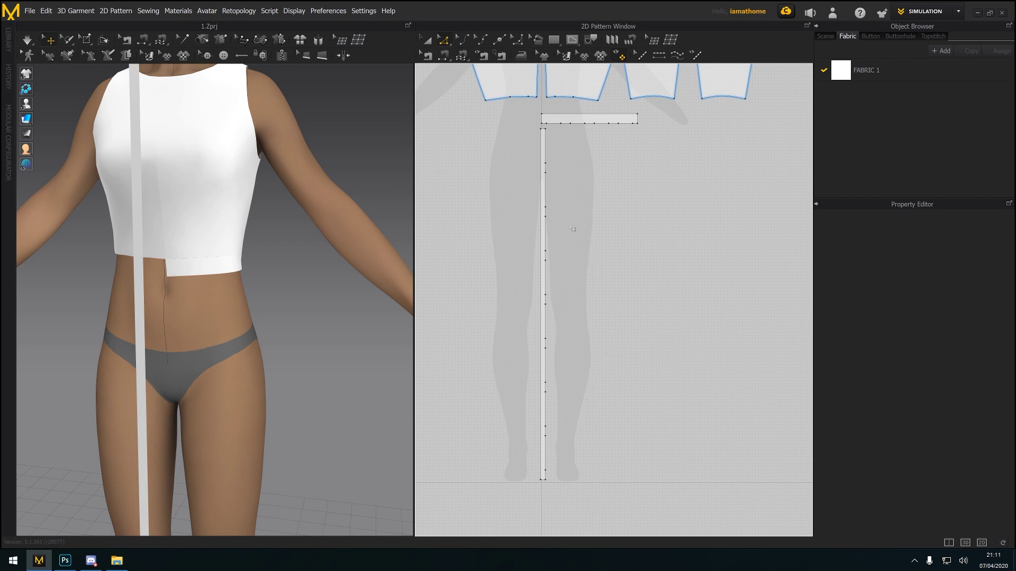
pyautogui.click(543, 148)
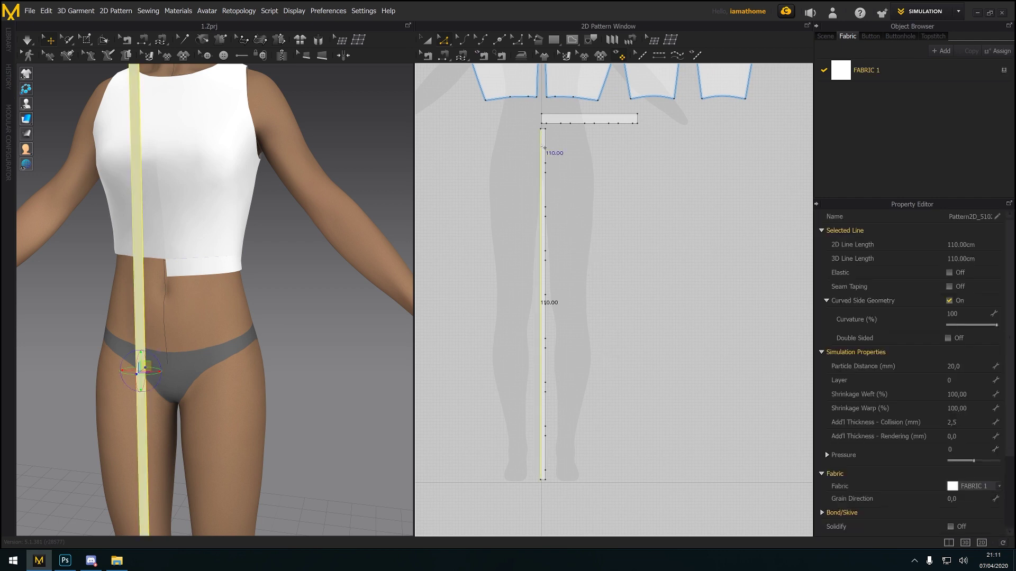
pyautogui.rightClick(543, 148)
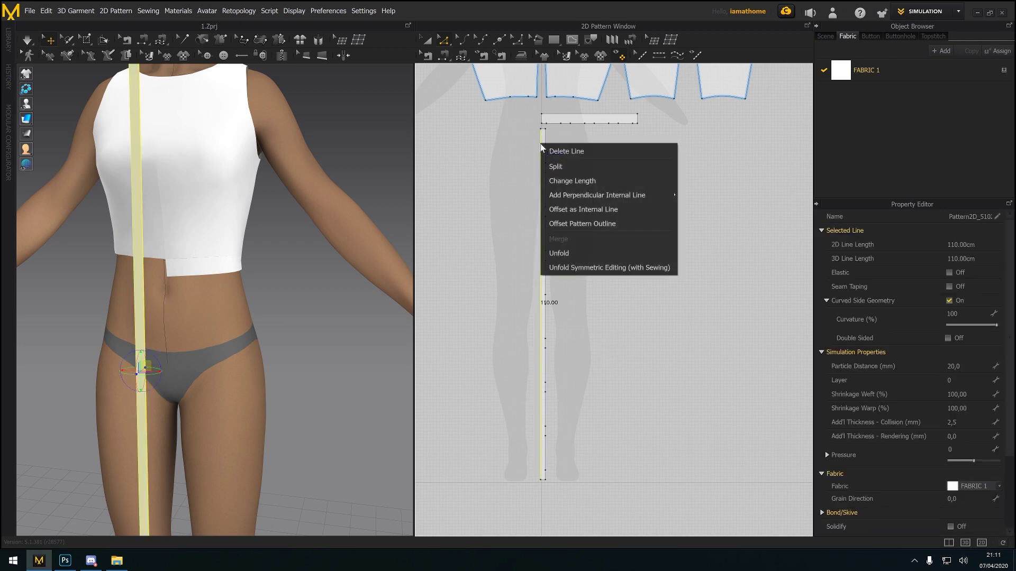
pyautogui.click(592, 267)
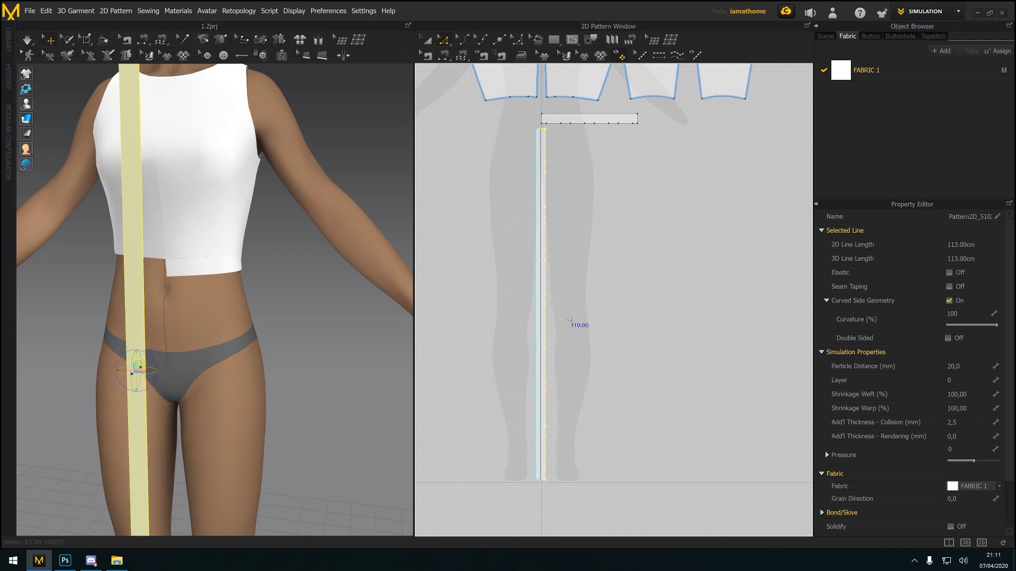
pyautogui.click(554, 300)
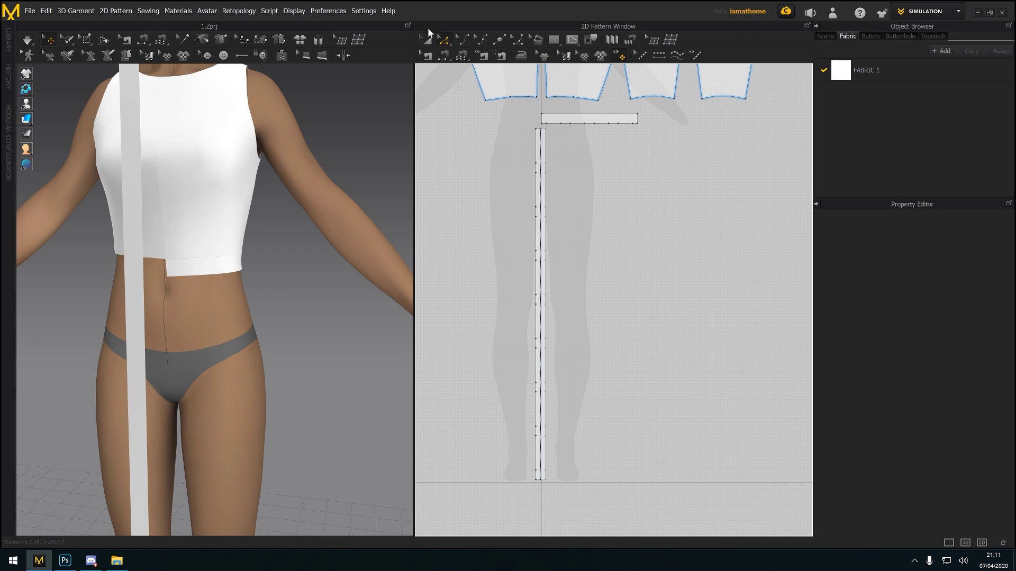
# Copy both halves of the unfolded strip and paste the duplicate level with it, about 11 cm to the right
pyautogui.press('a')
pyautogui.click(537, 137)
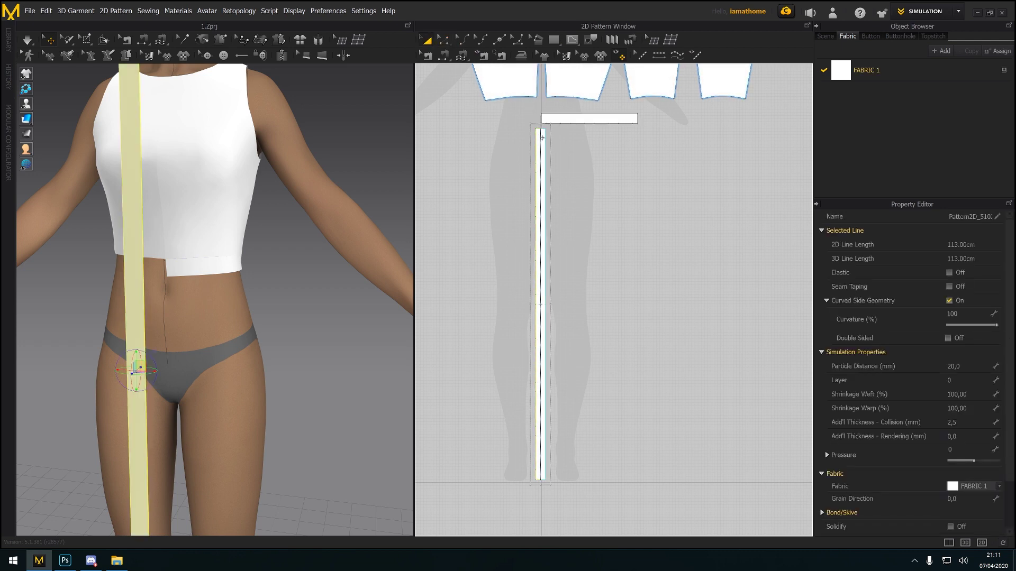
pyautogui.keyDown('ctrl'); pyautogui.click(543, 138); pyautogui.keyUp('ctrl')
pyautogui.hotkey('ctrl', 'c')
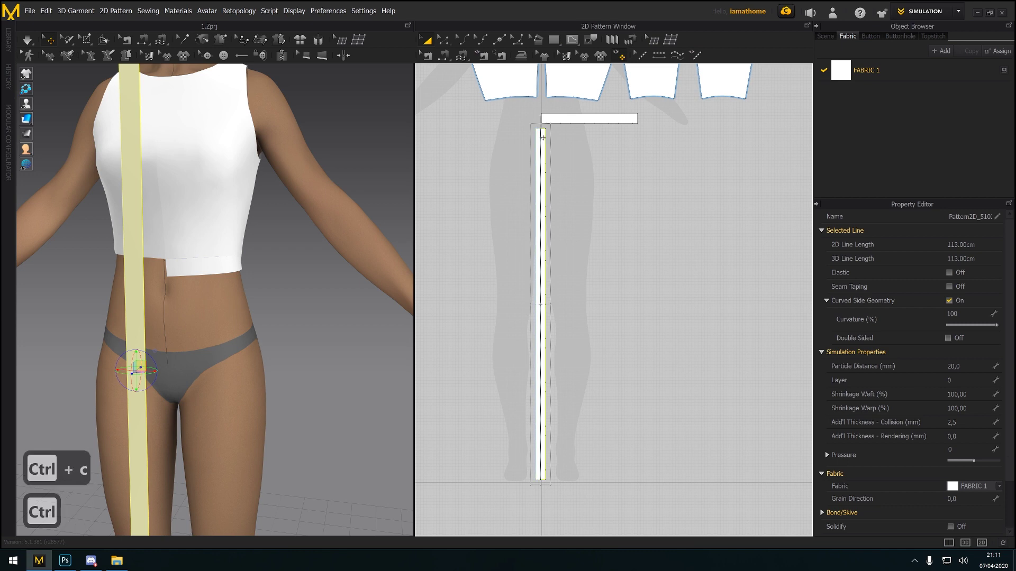
pyautogui.hotkey('ctrl', 'v')
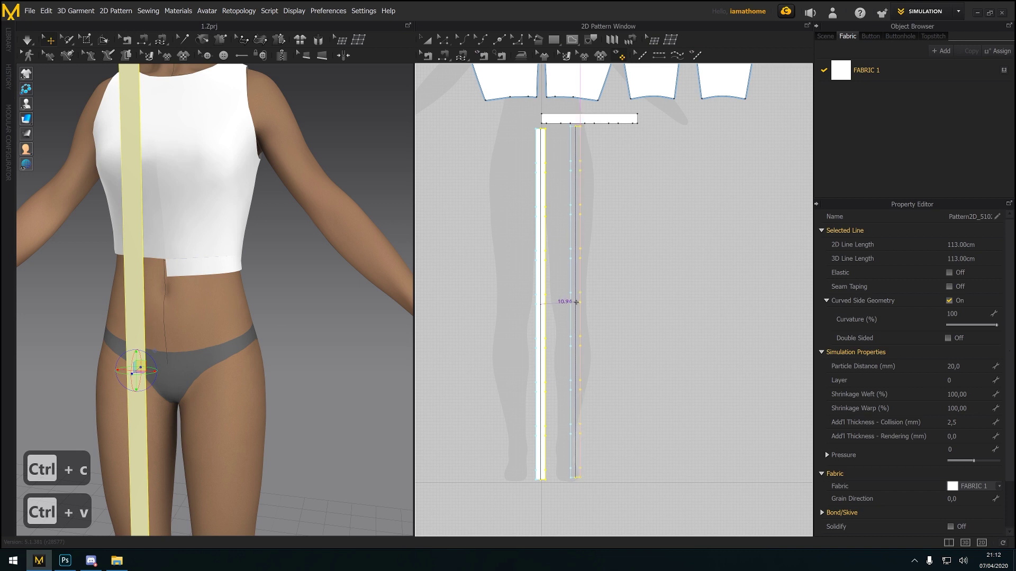
pyautogui.click(579, 306)
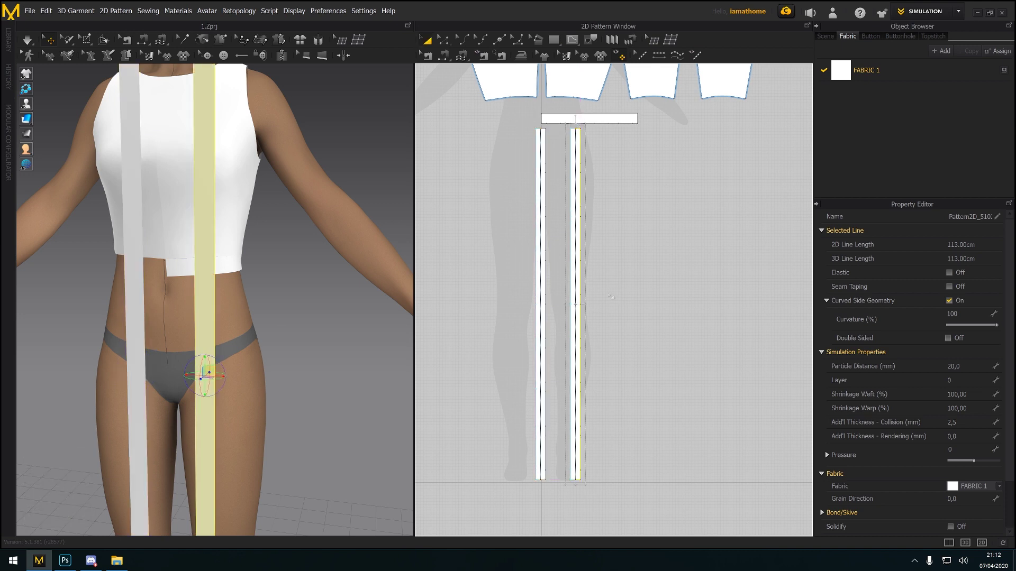
# Paste three more copies of the two-part strip to the right, level with the others and about 11 cm apart
pyautogui.hotkey('ctrl', 'c')
pyautogui.hotkey('ctrl', 'v')
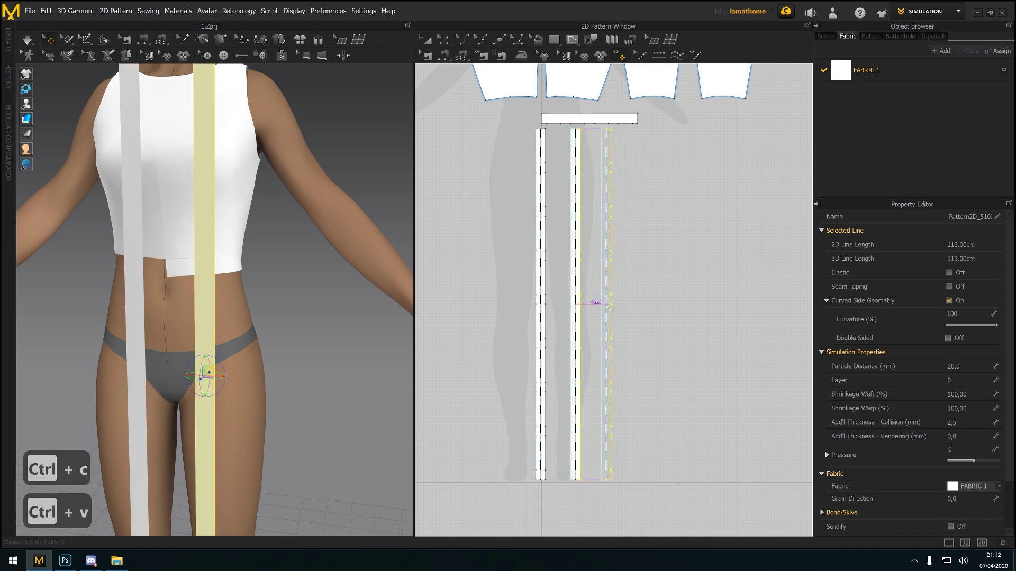
pyautogui.click(612, 306)
pyautogui.hotkey('ctrl', 'c')
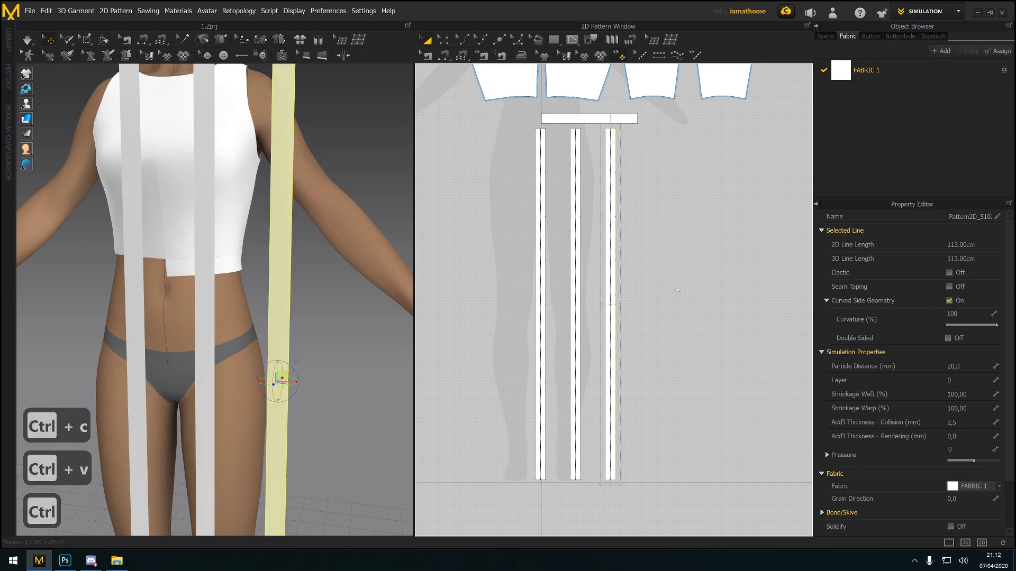
pyautogui.hotkey('ctrl', 'v')
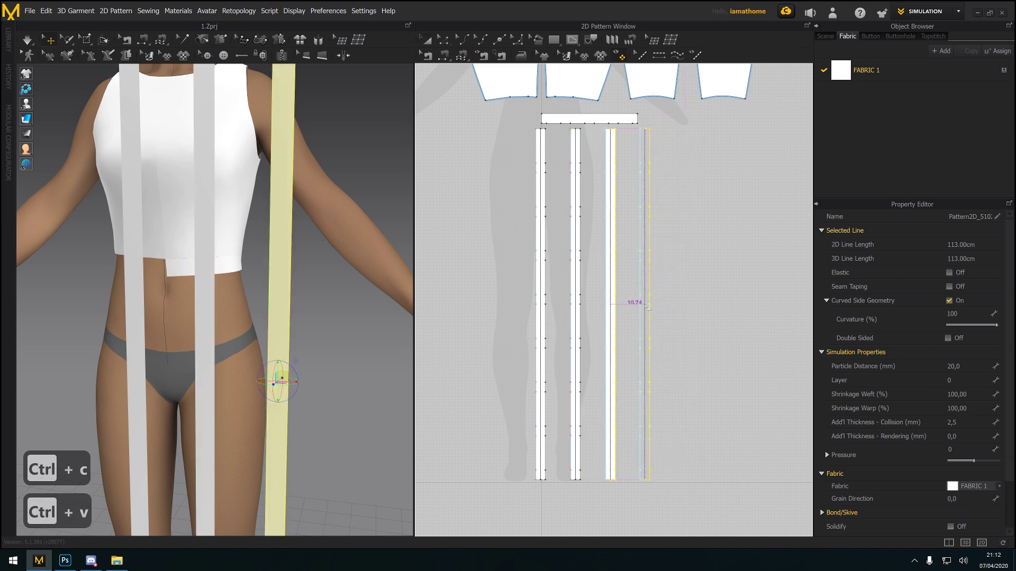
pyautogui.click(648, 307)
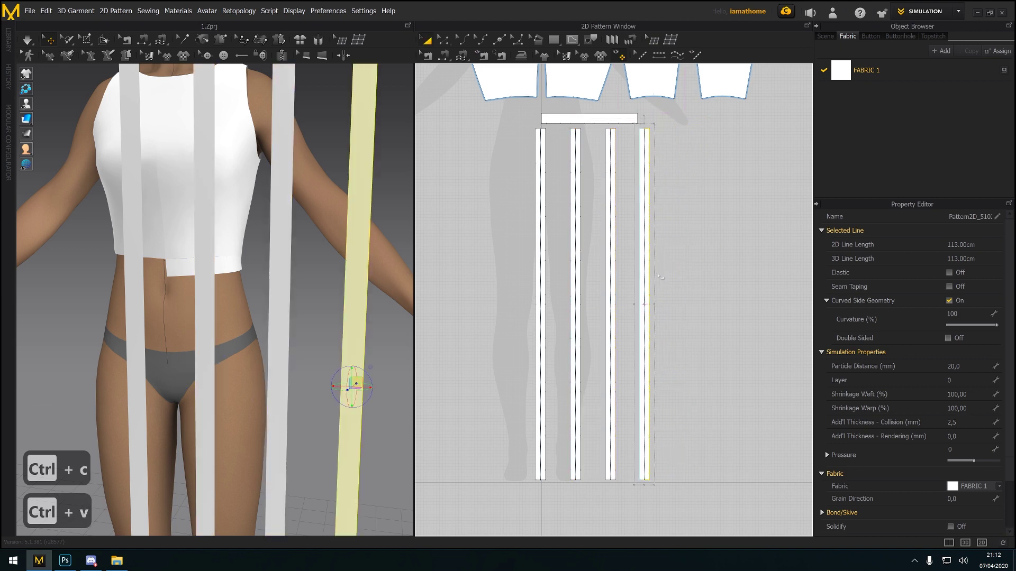
pyautogui.hotkey('ctrl', 'c')
pyautogui.hotkey('ctrl', 'v')
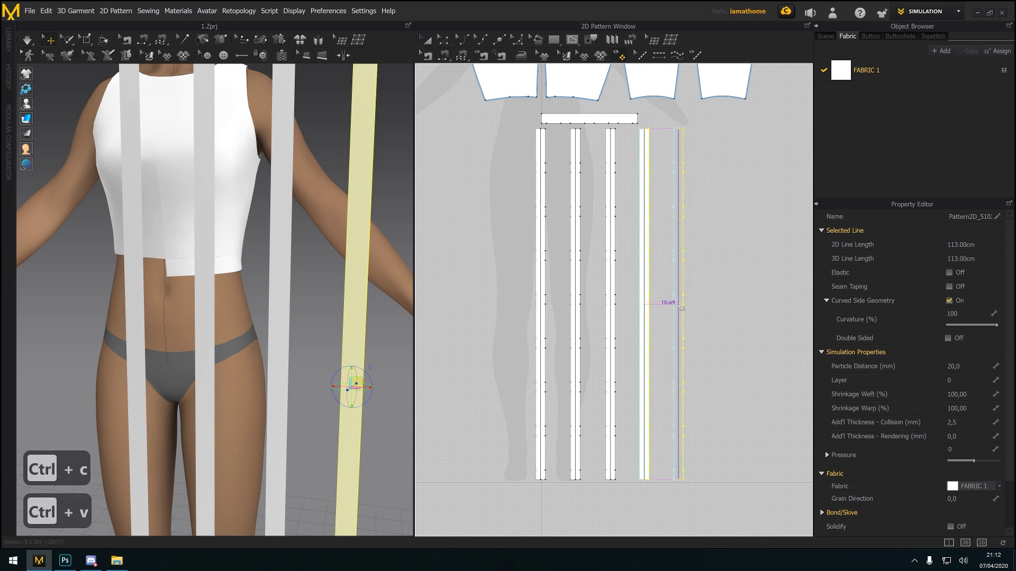
pyautogui.click(680, 307)
# Segment-sew the 1,50 cm segment at the left end of the waistband's lower edge to the first strip's right-half top edge
pyautogui.scroll(-3, 661, 181)
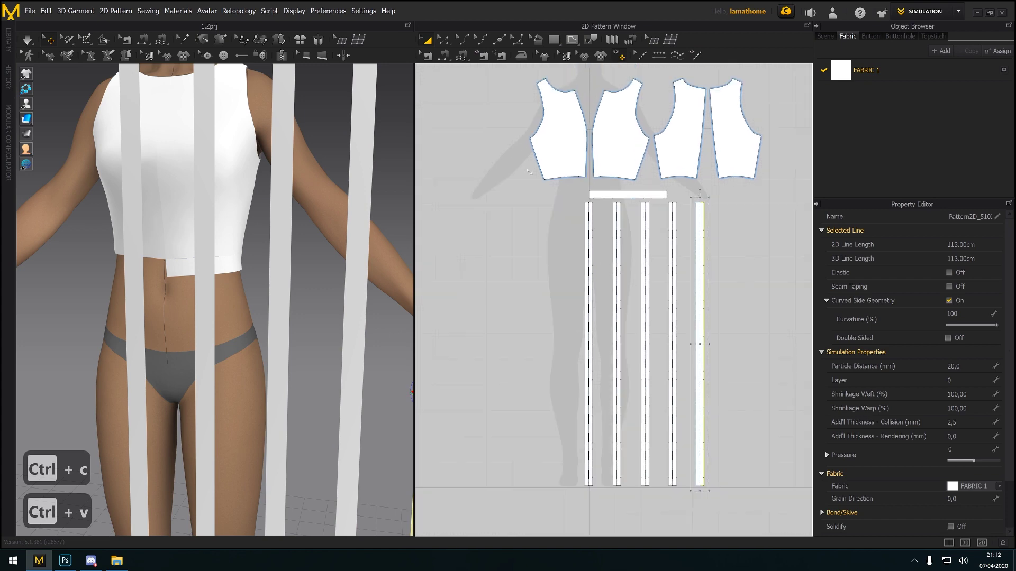
pyautogui.scroll(5, 614, 182)
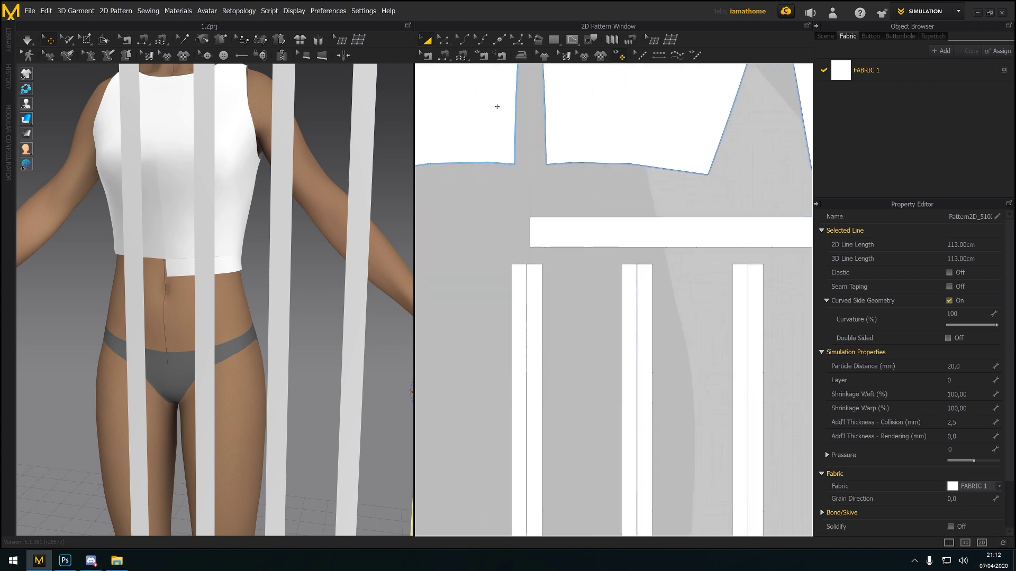
pyautogui.click(445, 55)
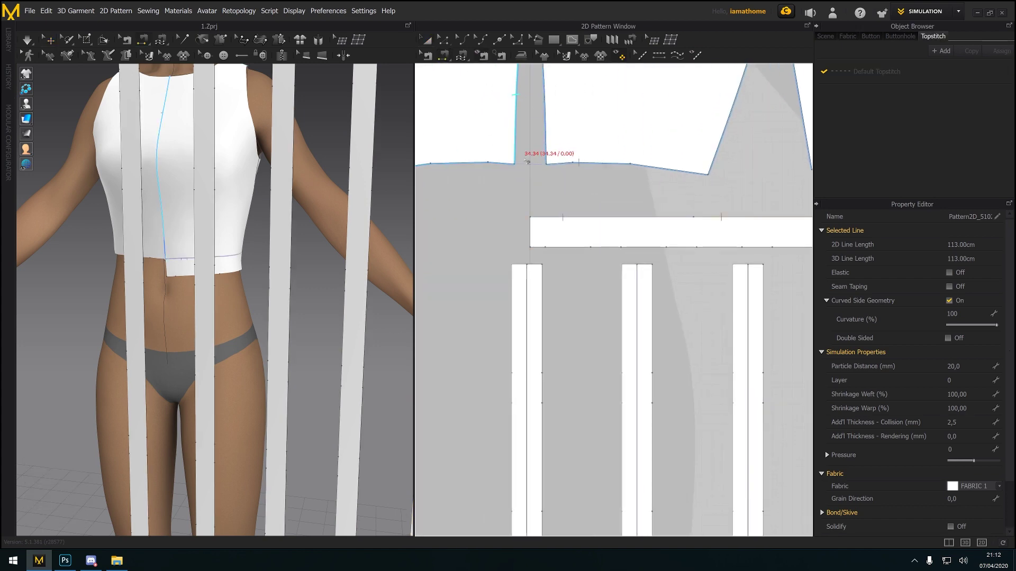
pyautogui.click(535, 248)
pyautogui.click(530, 264)
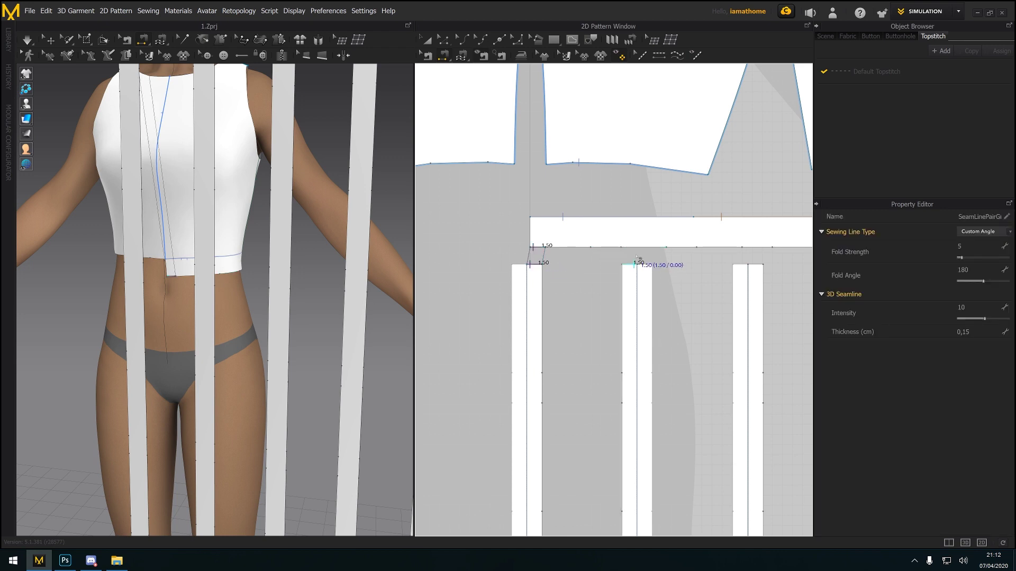
# Free-sew the first 3 cm segment of the waistband's lower edge to the full top edge of the second strip
pyautogui.click(462, 55)
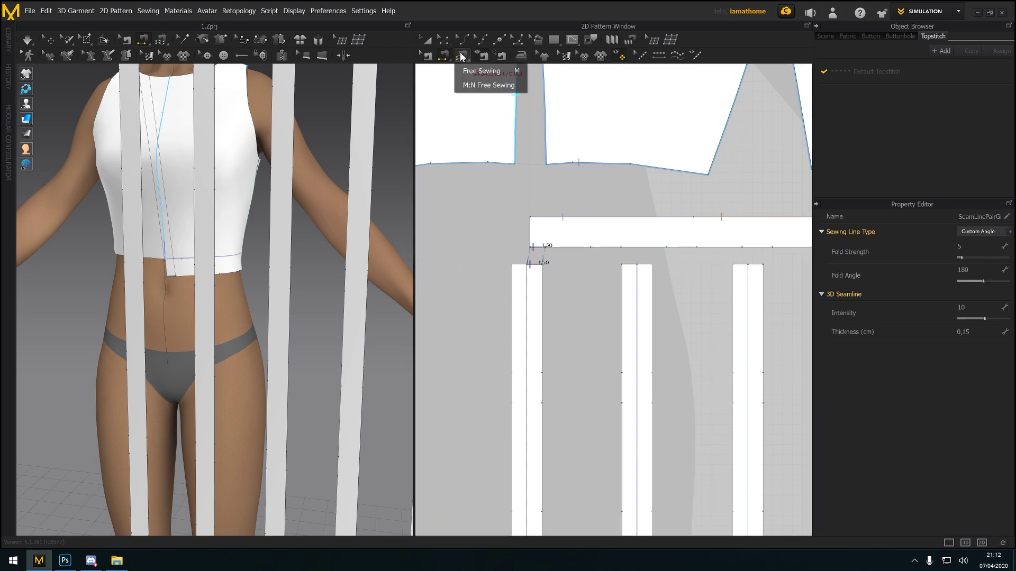
pyautogui.click(487, 85)
pyautogui.click(591, 247)
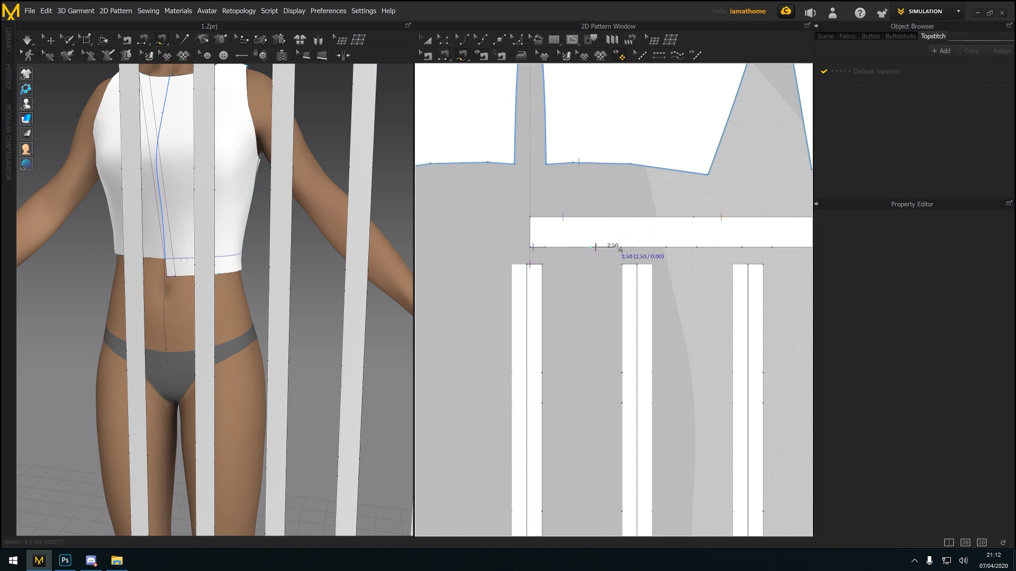
pyautogui.click(621, 247)
pyautogui.click(624, 264)
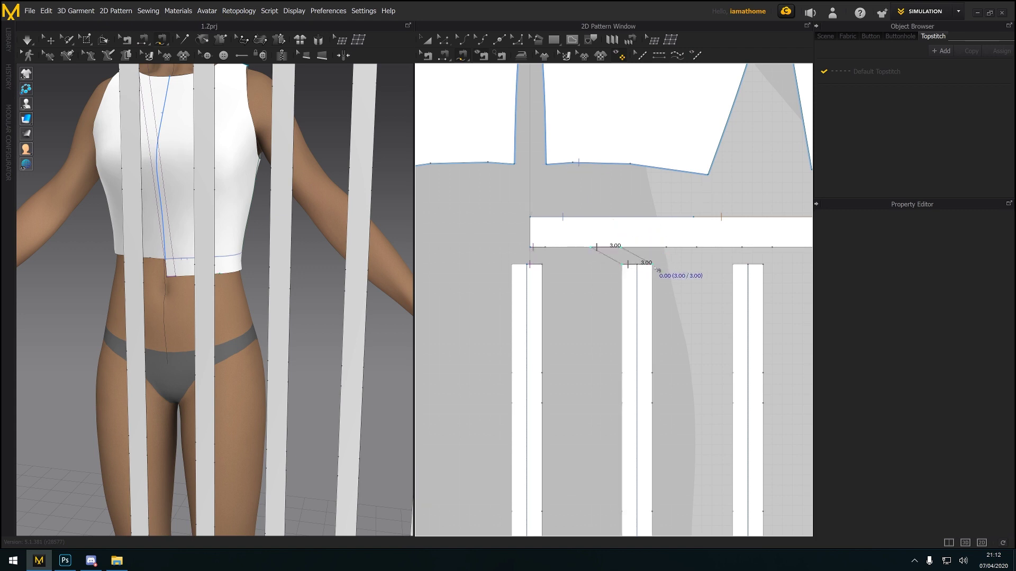
pyautogui.click(654, 264)
# Free-sew the middle 3 cm segment of the waistband's lower edge to the full top edge of the third strip
pyautogui.moveTo(725, 275); pyautogui.dragTo(617, 288, button='middle')
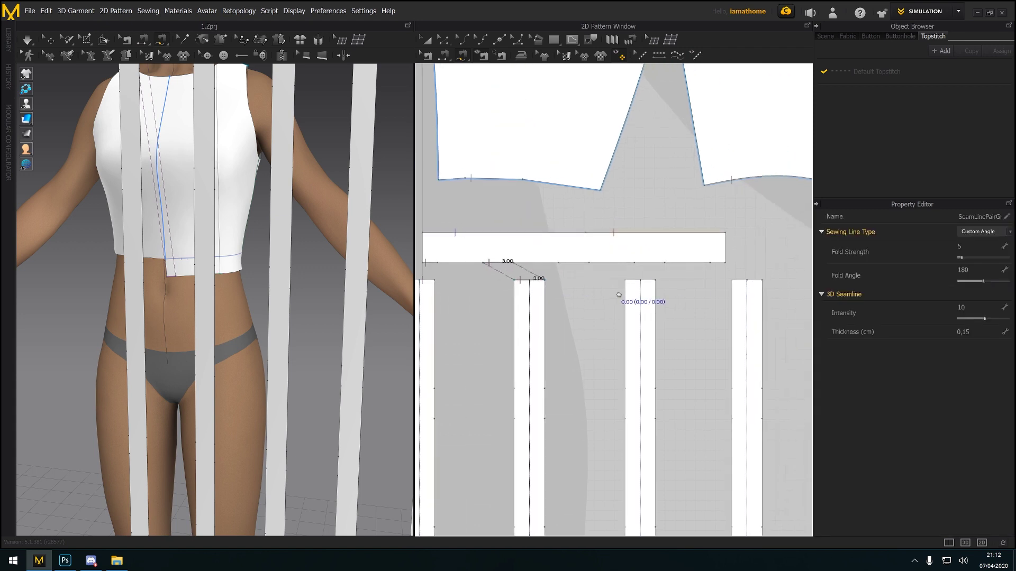
pyautogui.click(561, 262)
pyautogui.click(591, 269)
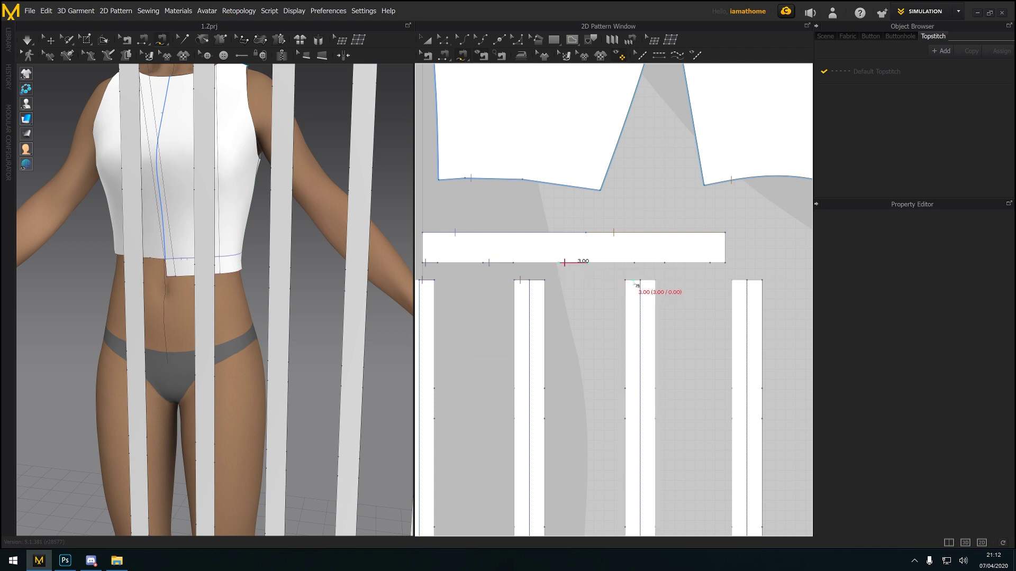
pyautogui.click(631, 280)
pyautogui.click(655, 278)
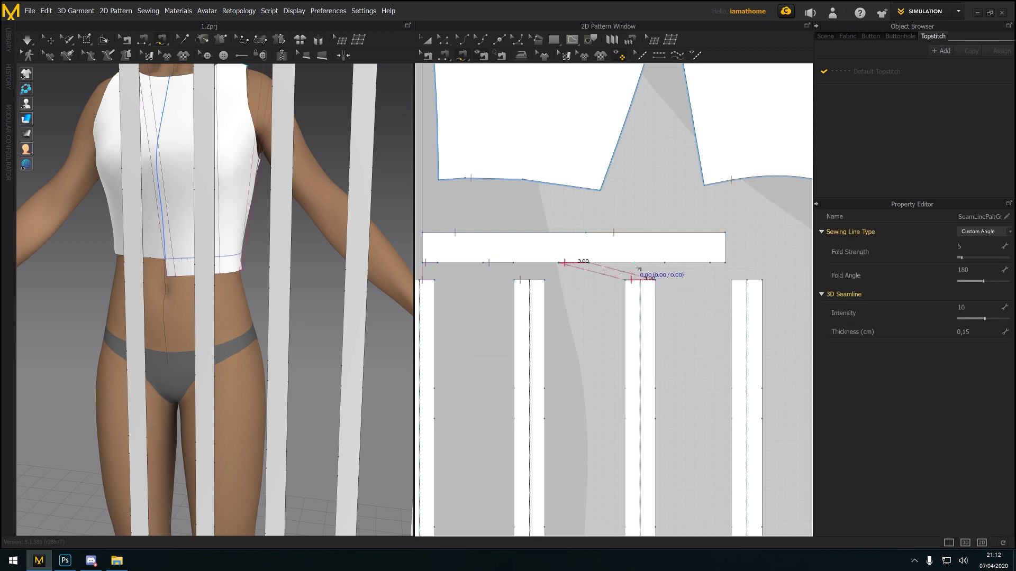
# Free-sew the last 3 cm segment of the waistband's lower edge to the full top edge of the fourth strip
pyautogui.click(635, 263)
pyautogui.click(685, 274)
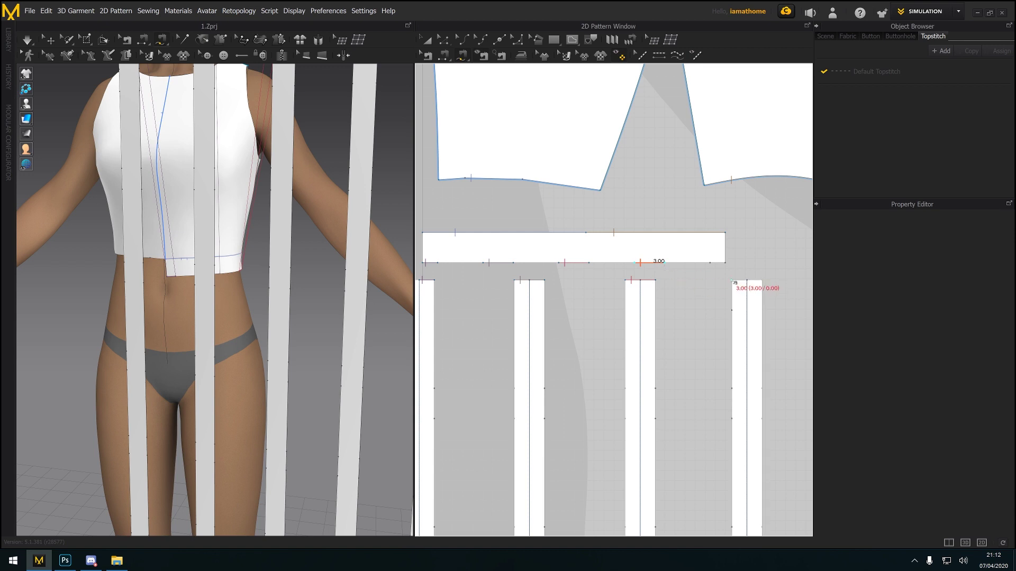
pyautogui.click(762, 280)
# Free-sew the 1,50 cm segment at the right end of the waistband's lower edge to the fifth strip's left-half top edge
pyautogui.scroll(-3, 764, 299)
pyautogui.scroll(3, 764, 301)
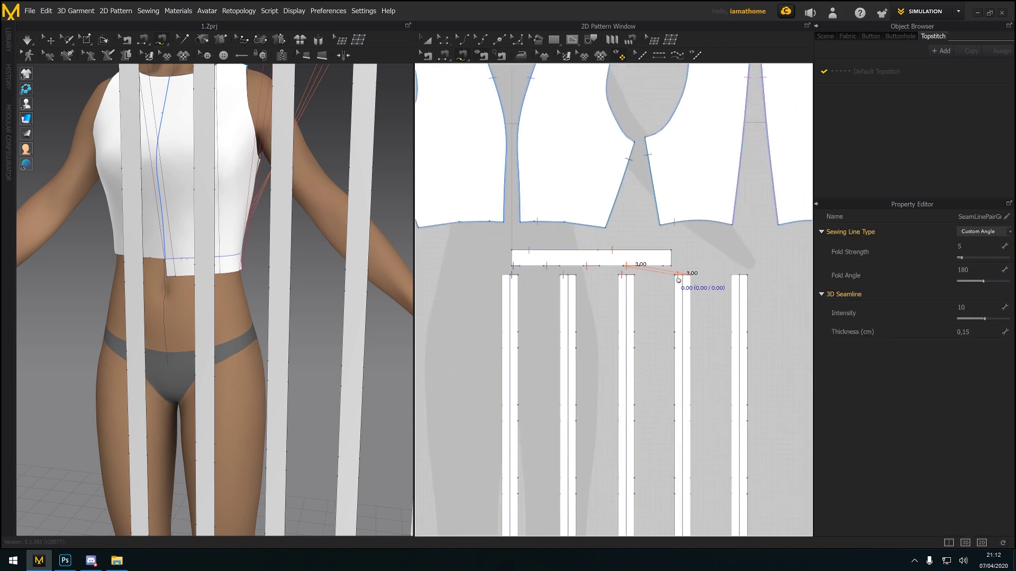
pyautogui.click(659, 260)
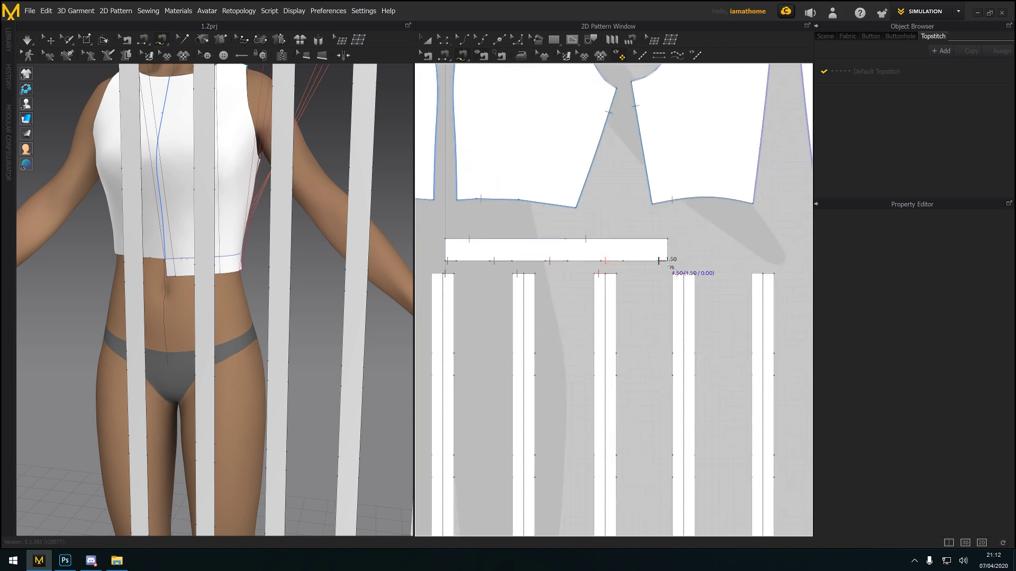
pyautogui.click(763, 275)
# Select all five vertical strips and superimpose them at the side of the waistband
pyautogui.scroll(-2, 751, 264)
pyautogui.scroll(-3, 729, 175)
pyautogui.scroll(-3, 370, 297)
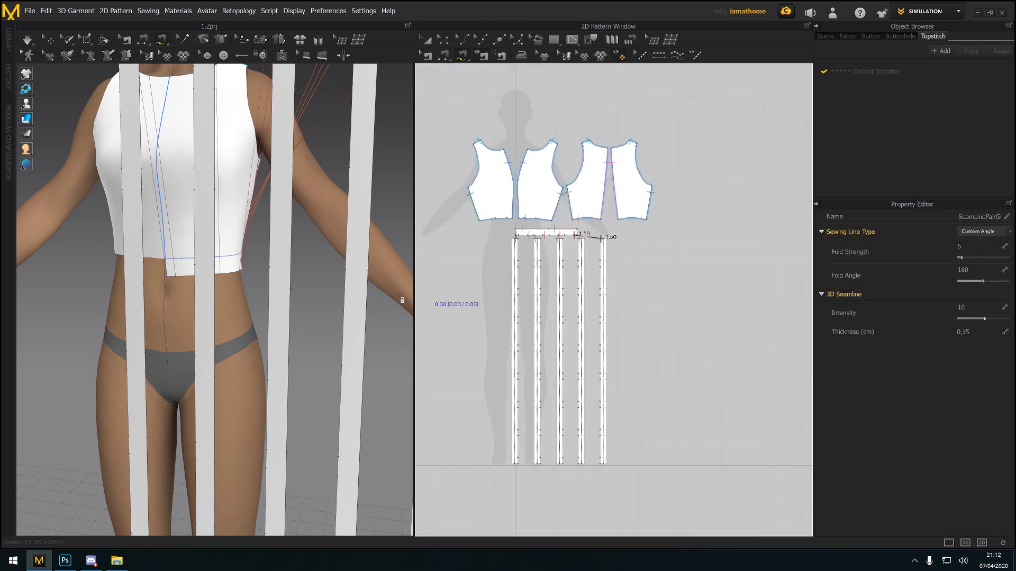
pyautogui.click(428, 41)
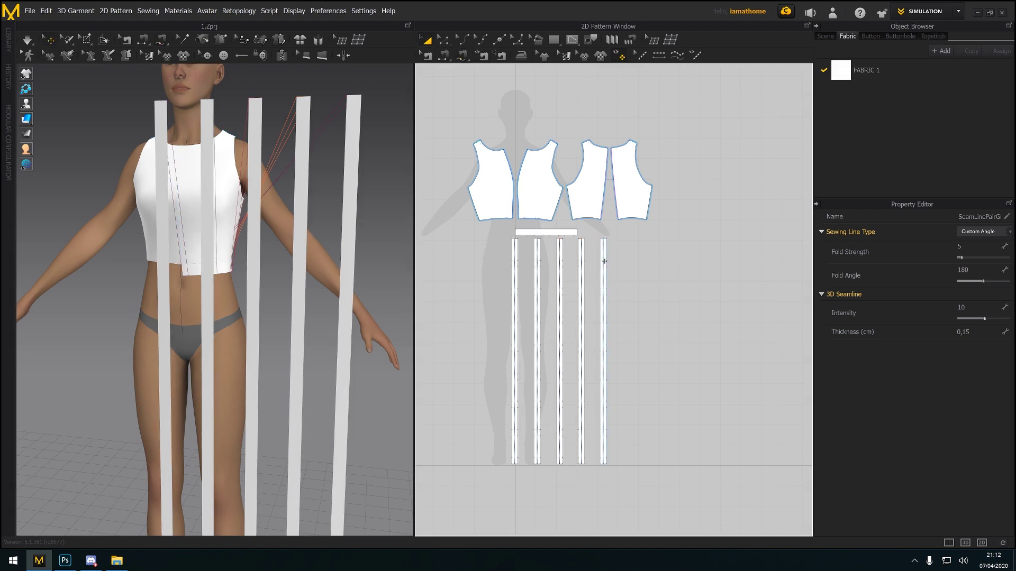
pyautogui.click(517, 270)
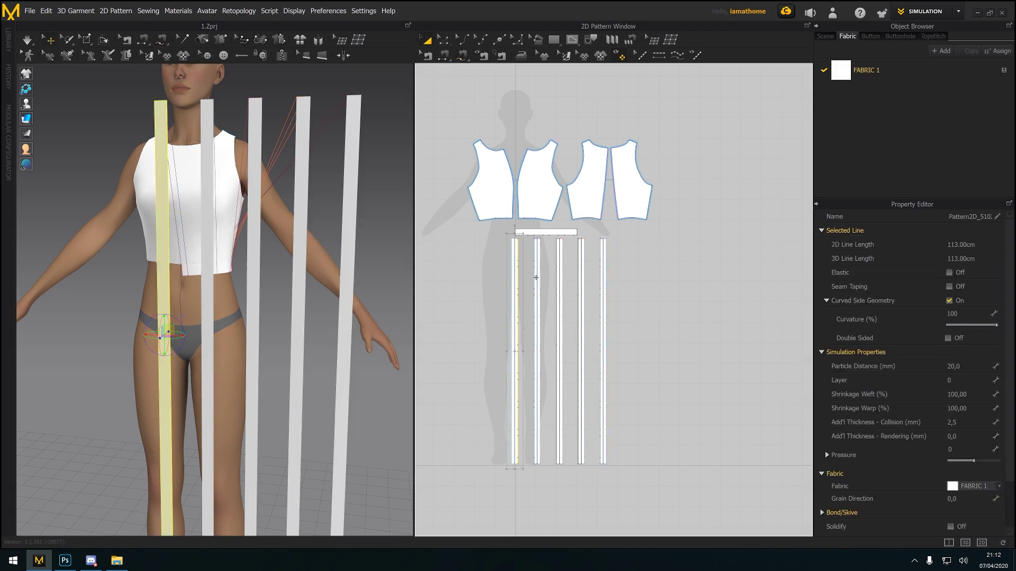
pyautogui.press('shift')
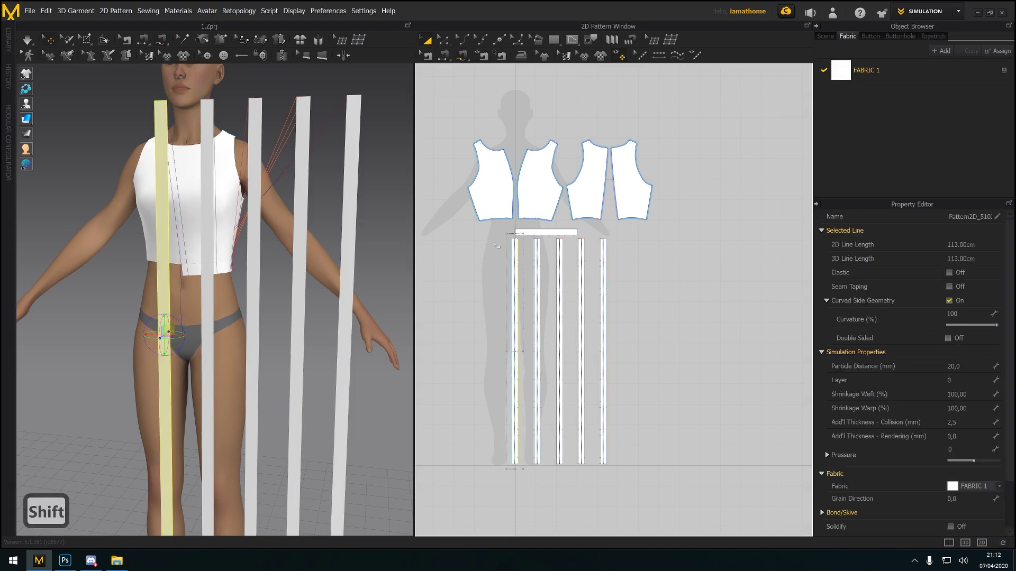
pyautogui.moveTo(473, 482); pyautogui.dragTo(653, 394)
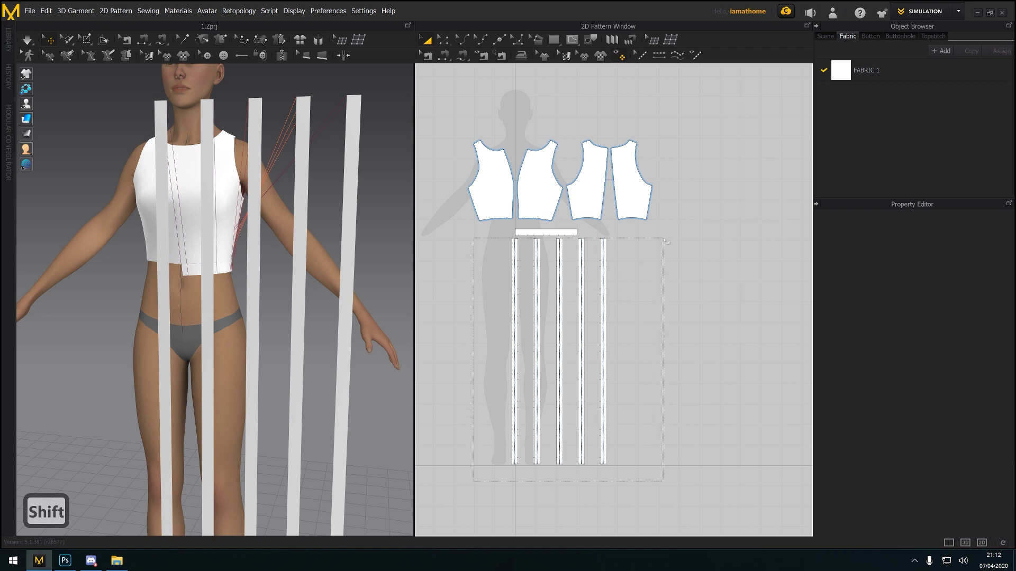
pyautogui.moveTo(666, 239); pyautogui.dragTo(665, 238)
pyautogui.rightClick(256, 247)
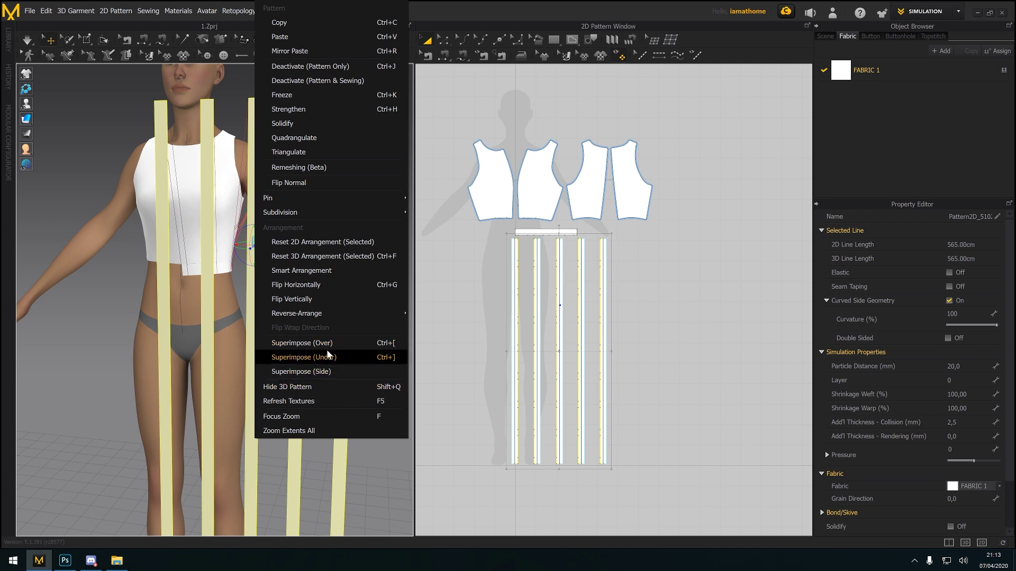
pyautogui.click(323, 372)
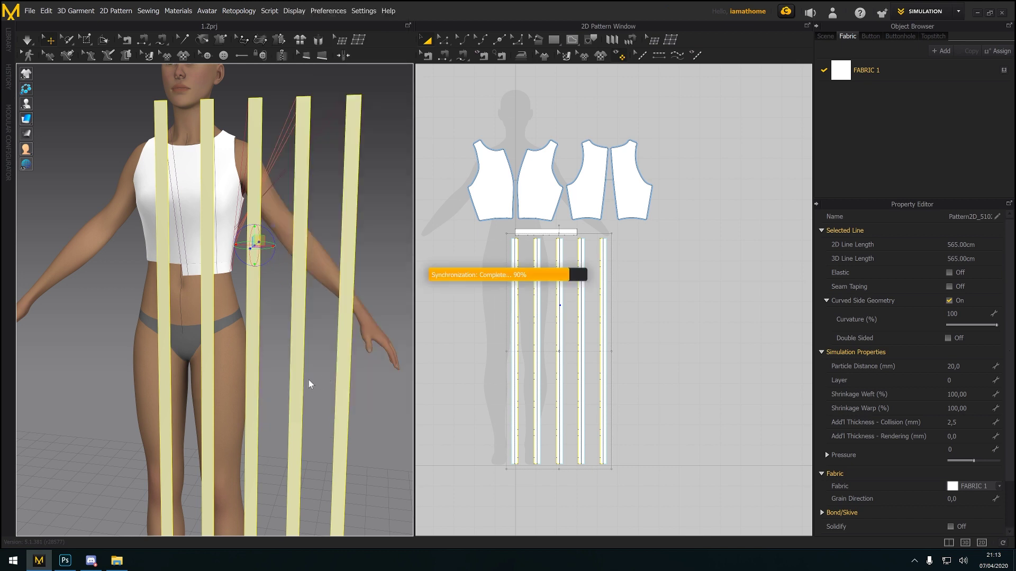
# Start the simulation so the five strips hang from the waistband, and view the avatar's back
pyautogui.scroll(3, 273, 390)
pyautogui.scroll(-5, 273, 390)
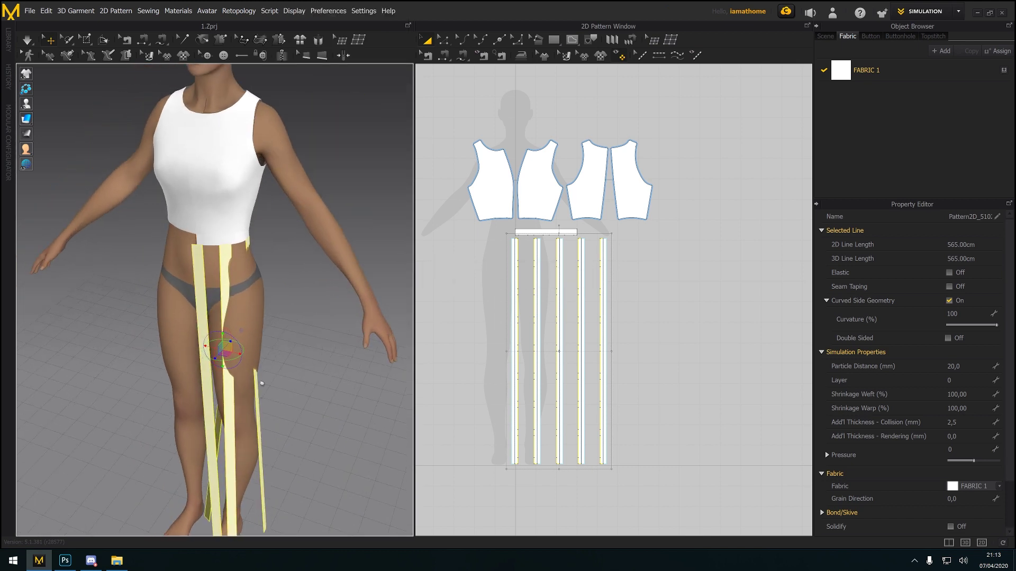
pyautogui.click(27, 39)
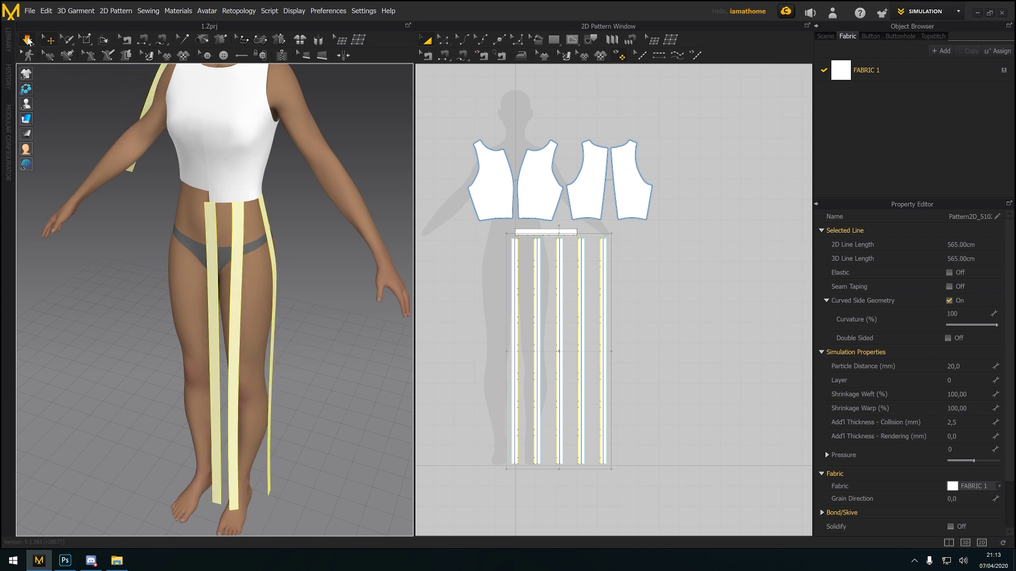
pyautogui.scroll(-3, 64, 108)
pyautogui.moveTo(55, 116); pyautogui.dragTo(159, 151, button='right')
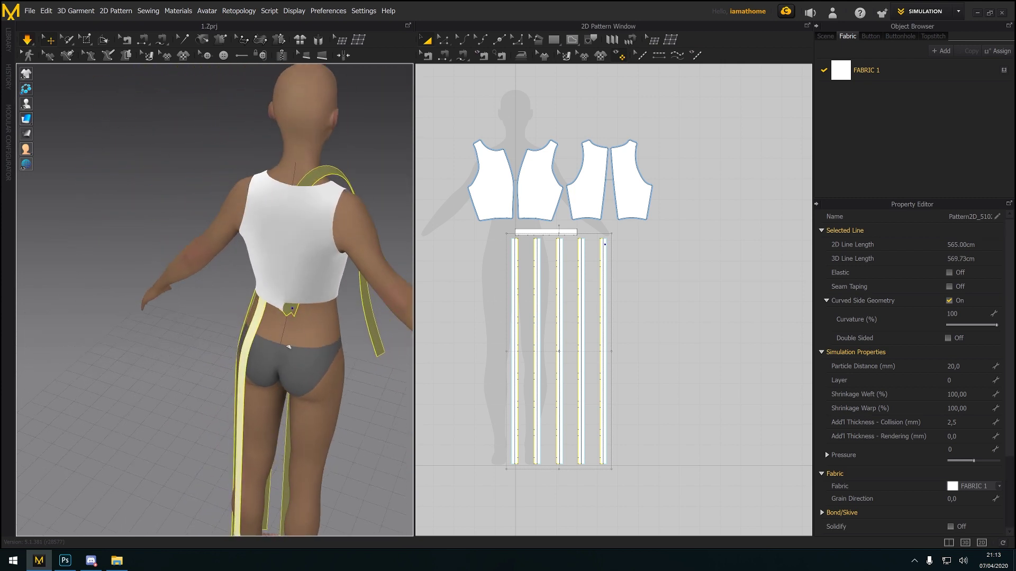
# Pull the tangled fifth strip down behind the avatar so it hangs from the waistband, and stop the simulation
pyautogui.moveTo(287, 309); pyautogui.dragTo(299, 406)
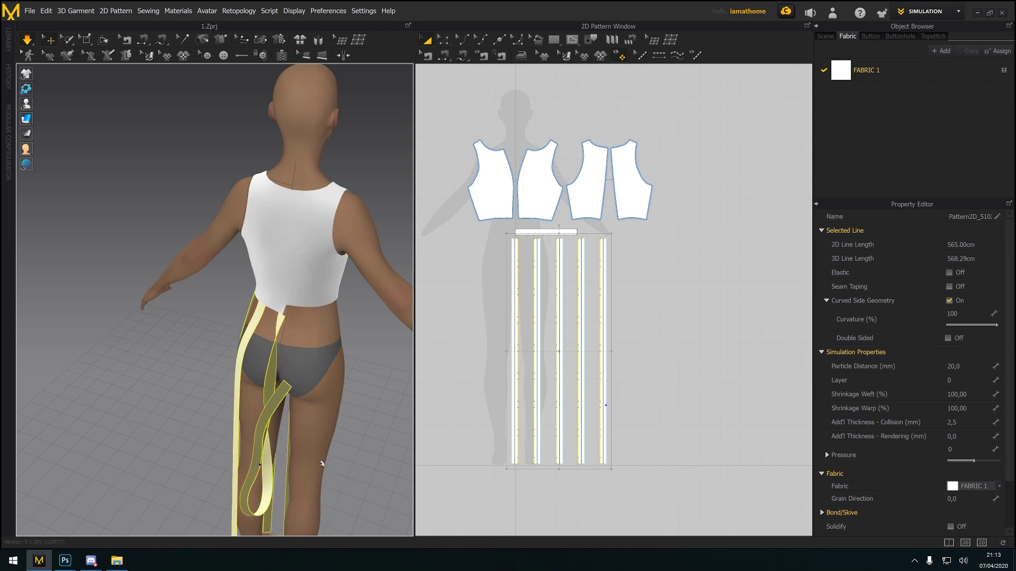
pyautogui.moveTo(321, 464); pyautogui.dragTo(344, 288, button='right')
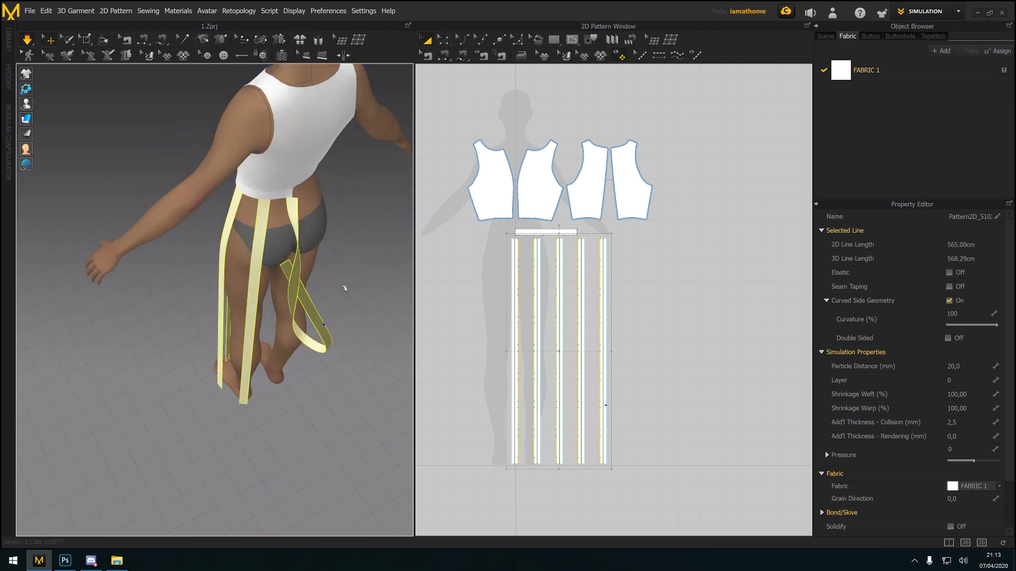
pyautogui.moveTo(299, 266); pyautogui.dragTo(394, 344)
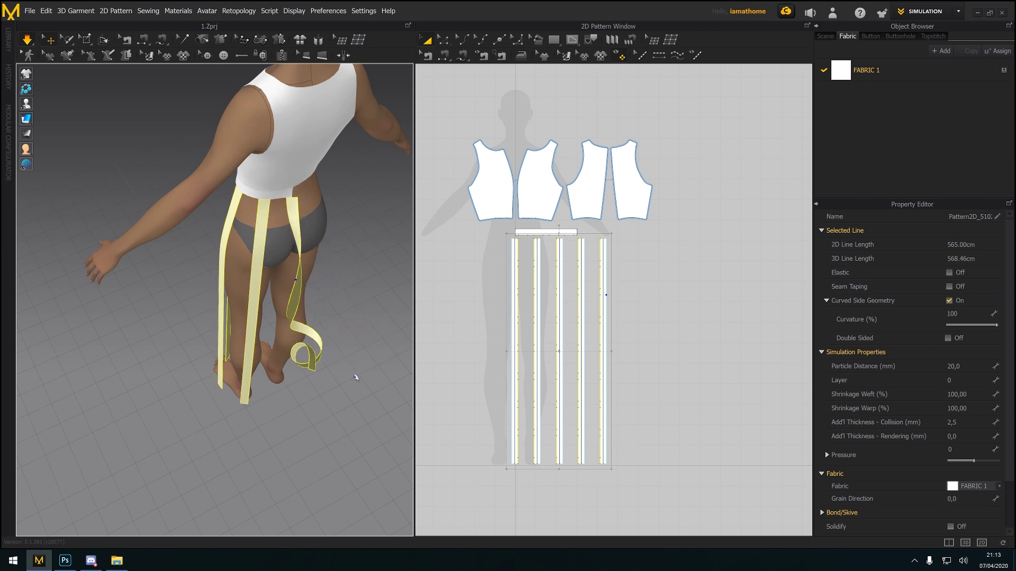
pyautogui.click(301, 379)
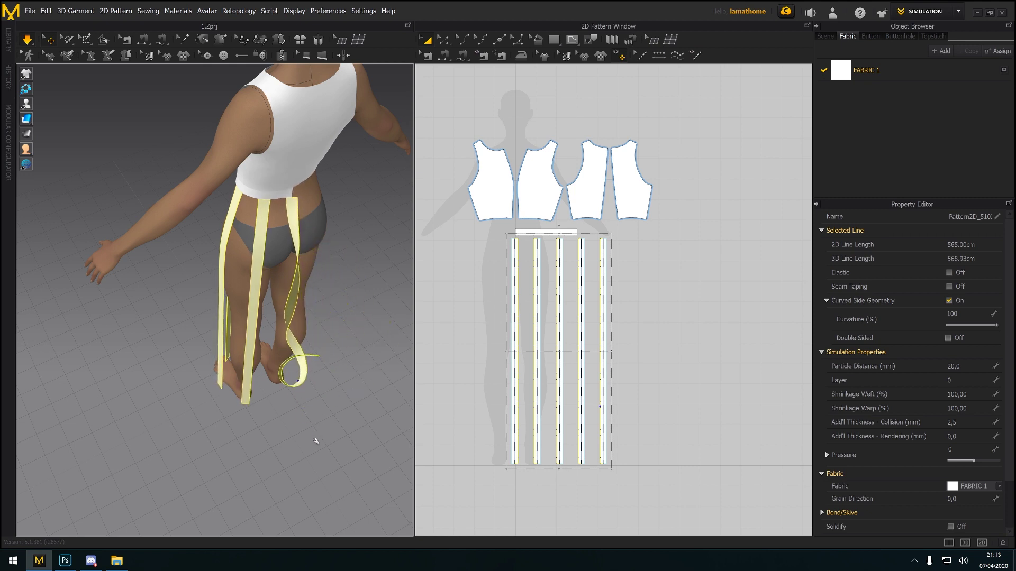
pyautogui.moveTo(286, 383); pyautogui.dragTo(307, 456)
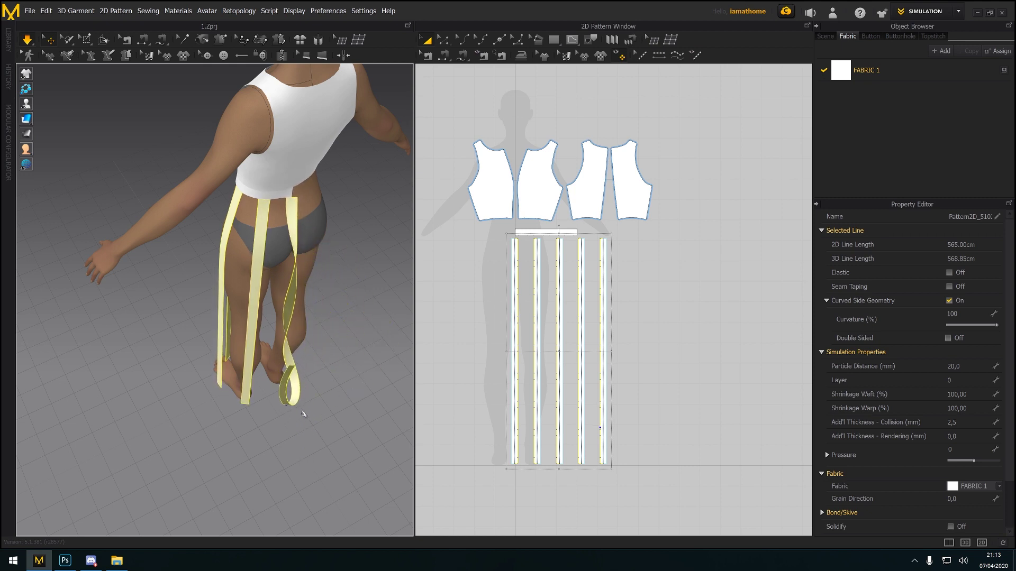
pyautogui.moveTo(283, 382); pyautogui.dragTo(314, 491)
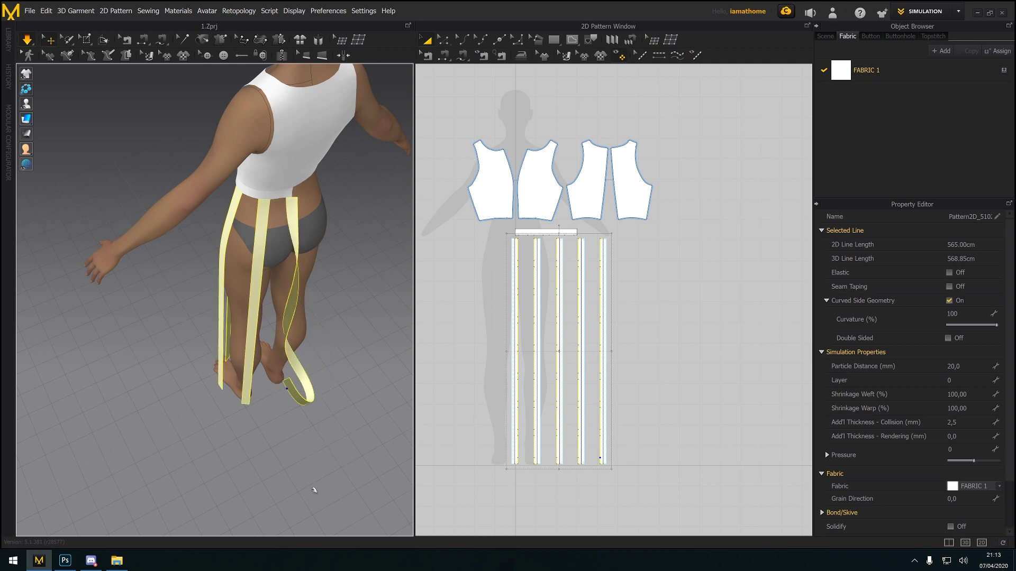
pyautogui.moveTo(325, 459)
pyautogui.mouseDown(button='right')
pyautogui.moveTo(254, 439)
pyautogui.moveTo(332, 474)
pyautogui.mouseUp(button='right')
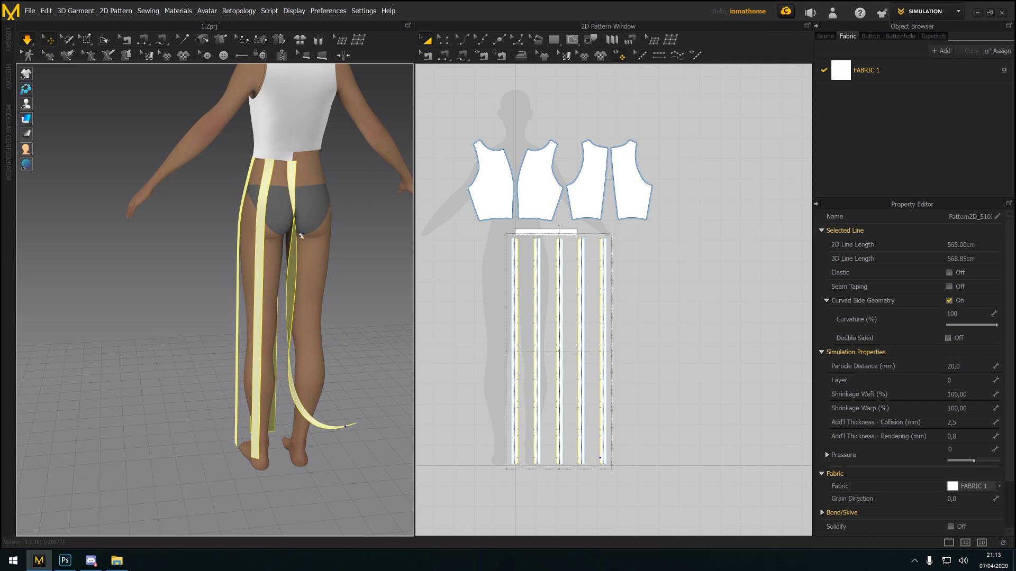
pyautogui.moveTo(297, 230); pyautogui.dragTo(307, 275)
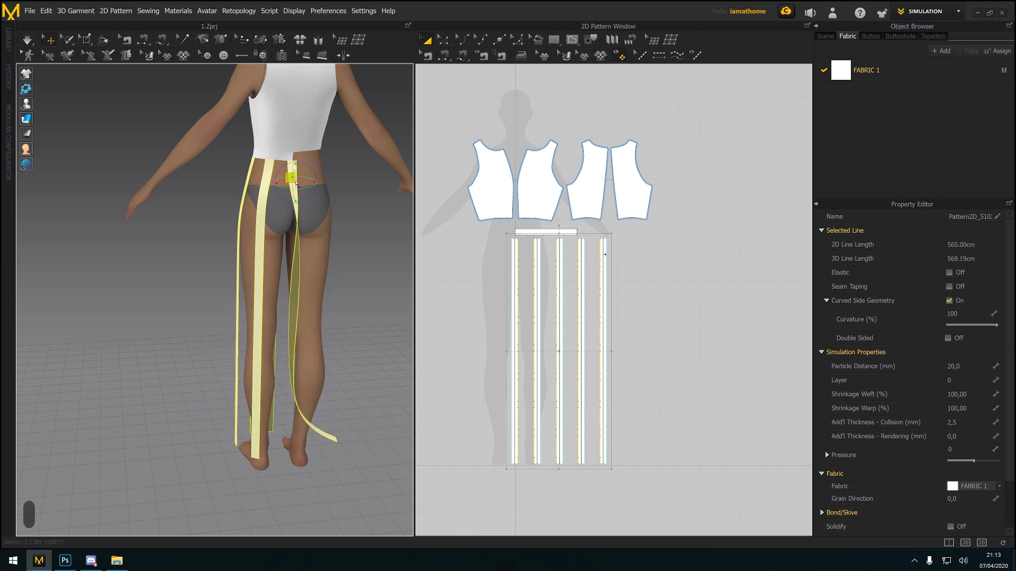
# Try resetting the 2D arrangement of all five selected strips, and undo it
pyautogui.rightClick(297, 182)
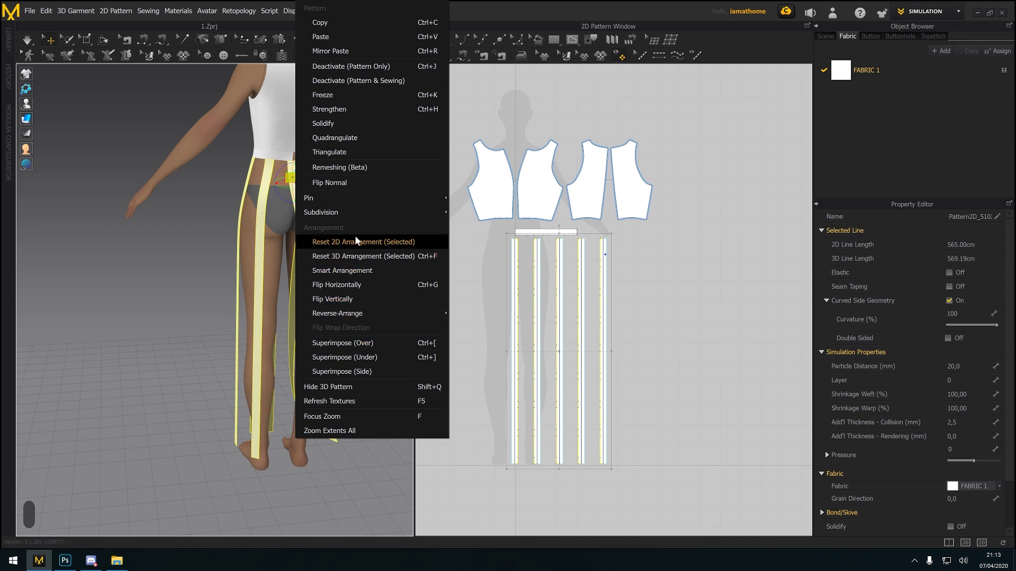
pyautogui.click(354, 241)
pyautogui.hotkey('ctrl', 'z')
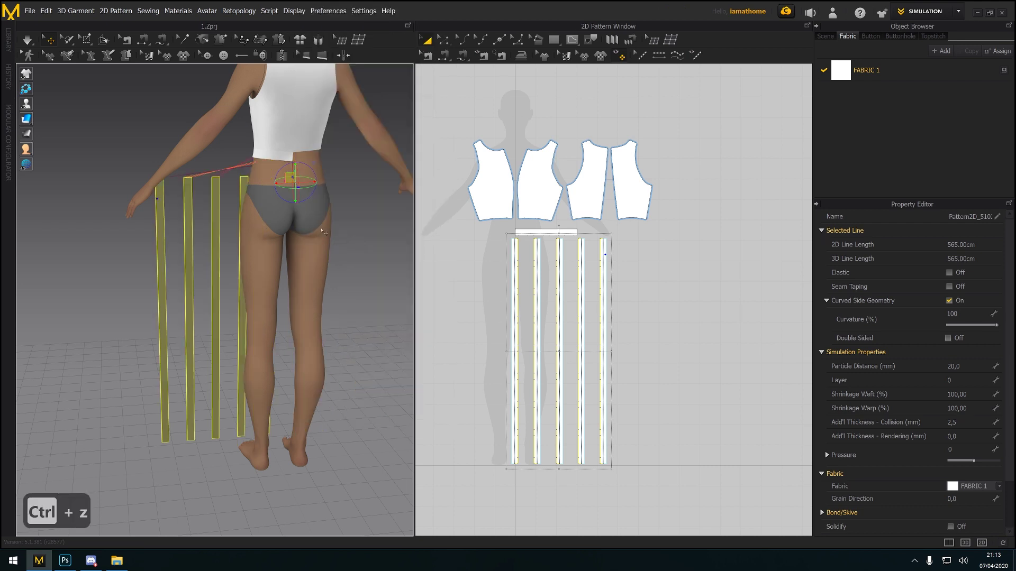
# Select only the fifth strip, reset its 2D arrangement and superimpose it at the side of the waistband
pyautogui.click(333, 189)
pyautogui.click(295, 182)
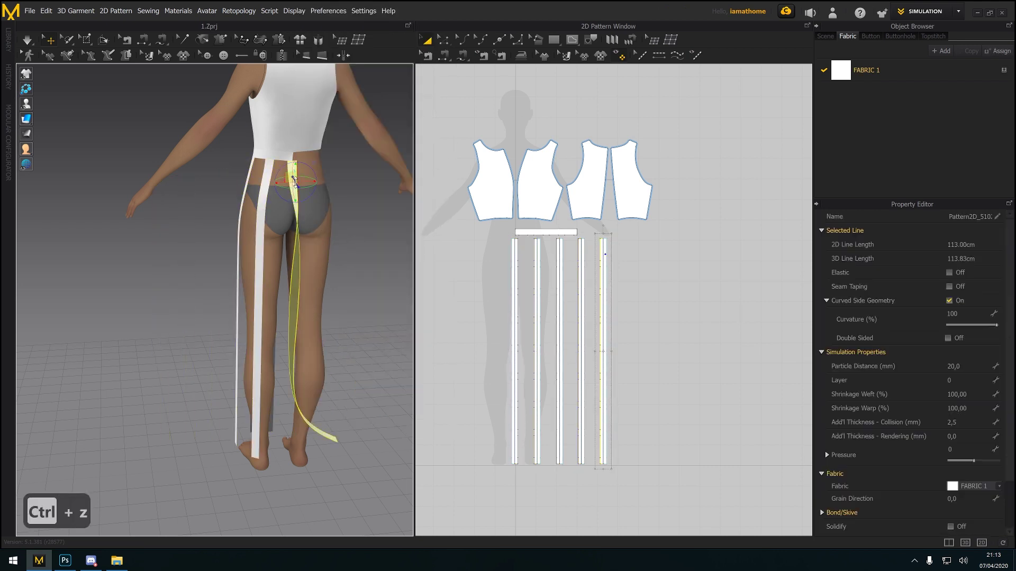
pyautogui.rightClick(295, 182)
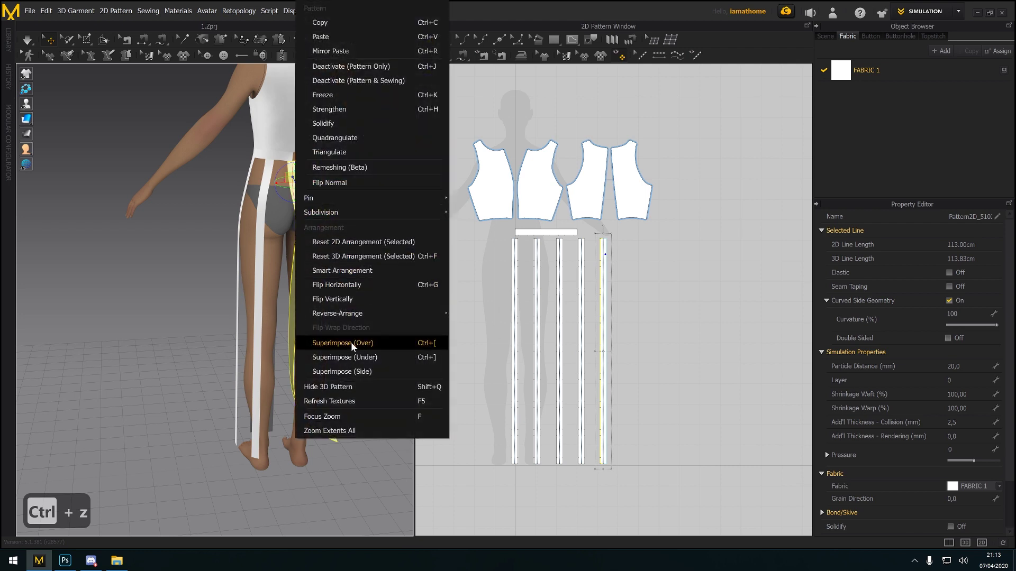
pyautogui.click(344, 241)
pyautogui.rightClick(163, 209)
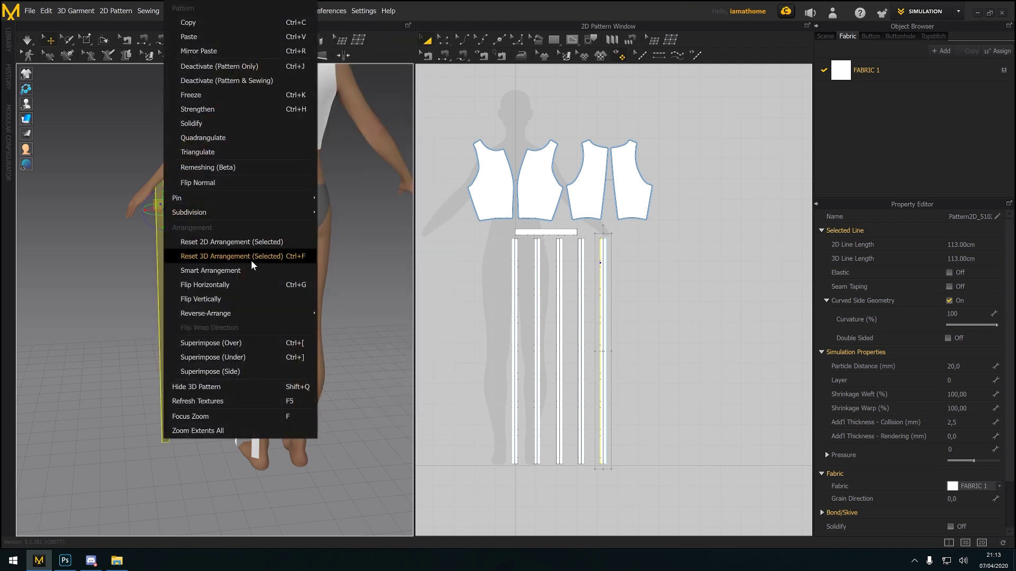
pyautogui.click(240, 373)
# Create a 10 cm wide, 3 cm high rectangle across the upper part of the first strip
pyautogui.press('c')
pyautogui.press('c')
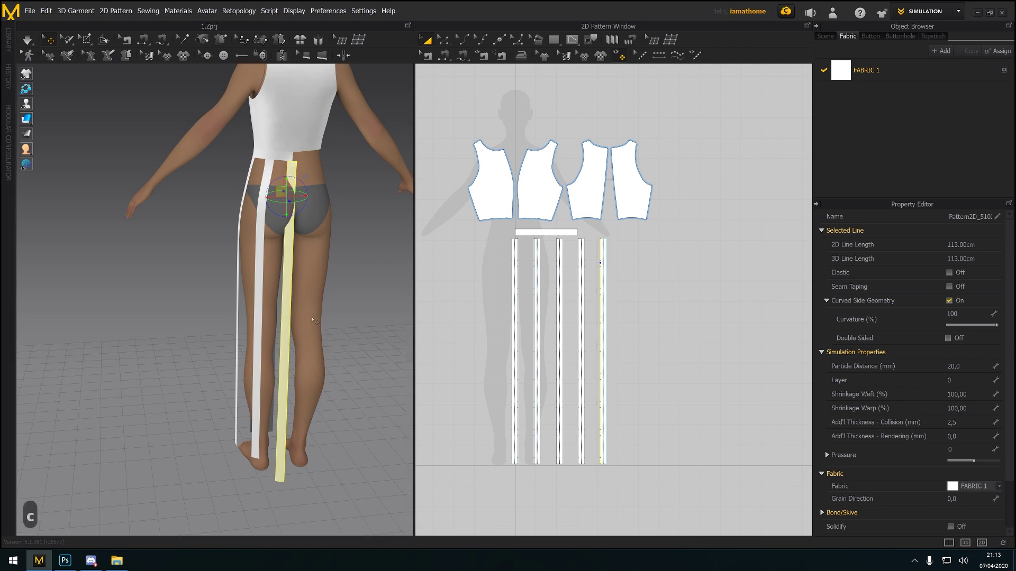
pyautogui.moveTo(284, 249); pyautogui.dragTo(211, 279, button='right')
pyautogui.scroll(4, 212, 279)
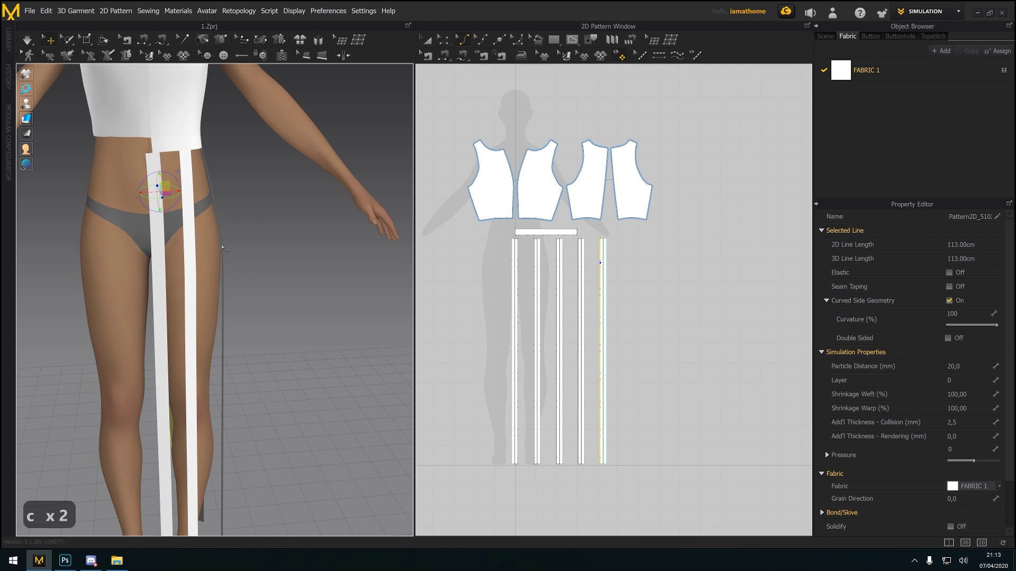
pyautogui.scroll(-1, 624, 274)
pyautogui.scroll(2, 712, 291)
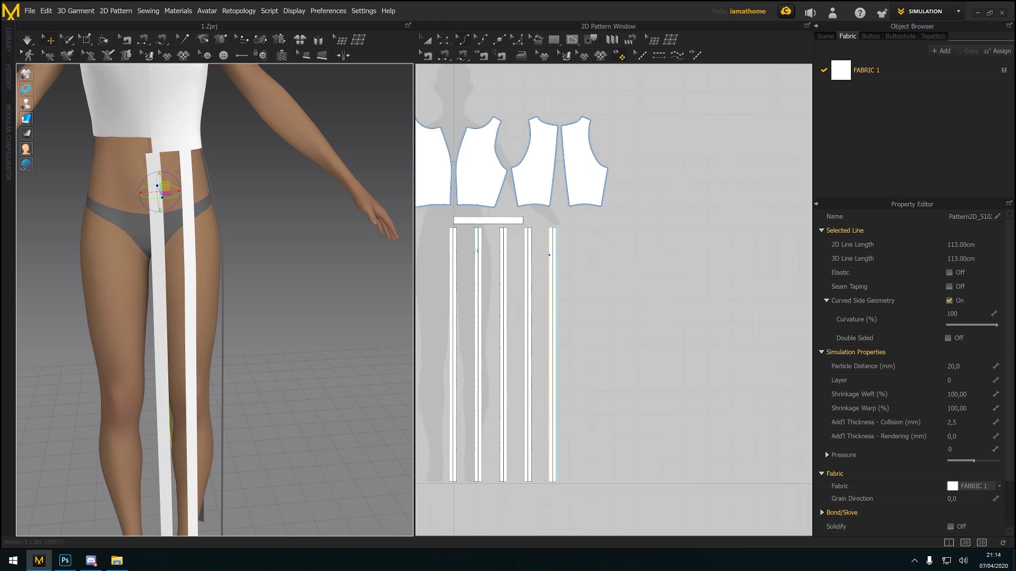
pyautogui.moveTo(468, 252); pyautogui.dragTo(526, 266, button='middle')
pyautogui.scroll(-5, 529, 266)
pyautogui.scroll(5, 533, 265)
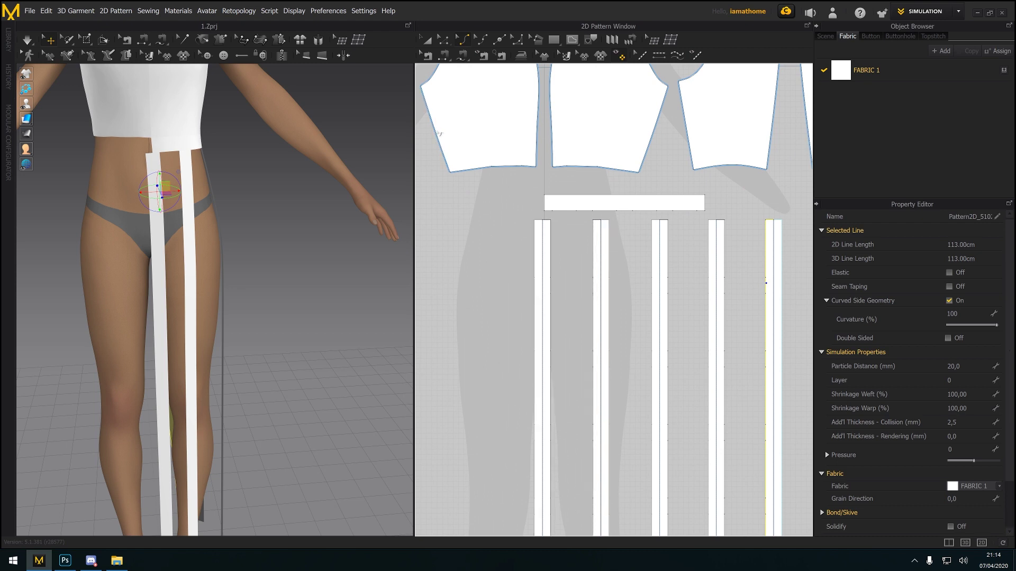
pyautogui.scroll(4, 570, 276)
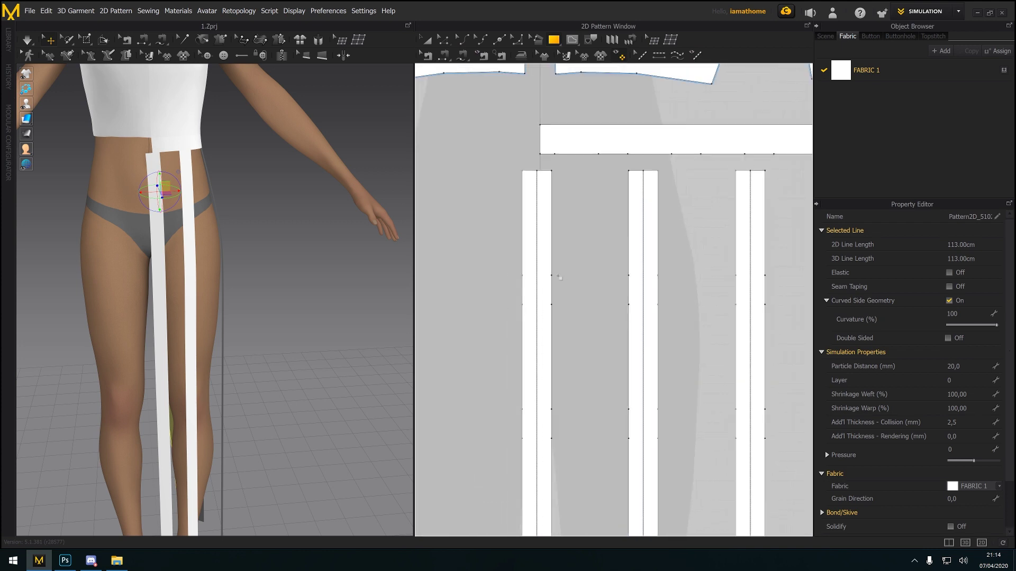
pyautogui.click(557, 276)
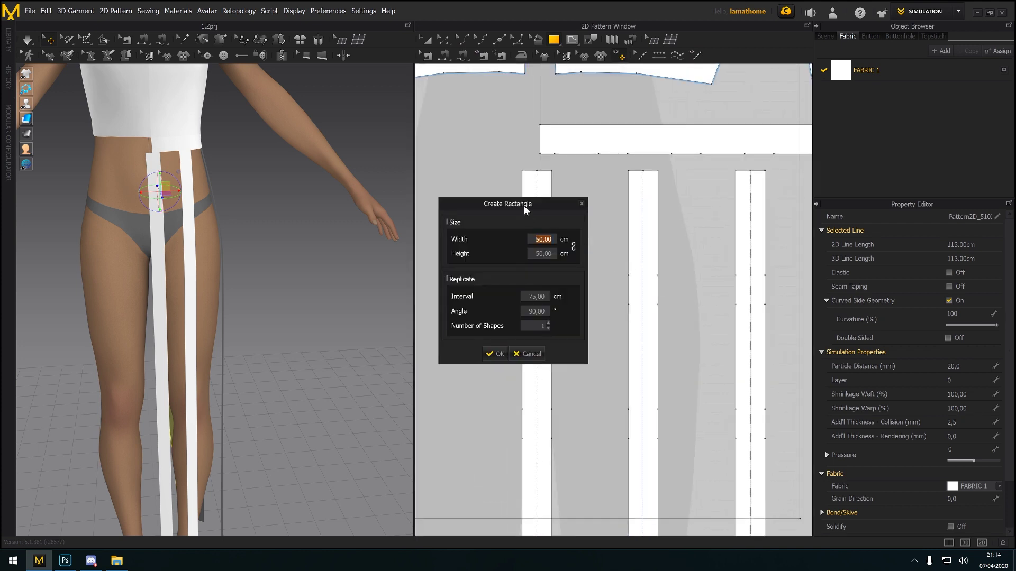
pyautogui.moveTo(524, 210); pyautogui.dragTo(415, 181)
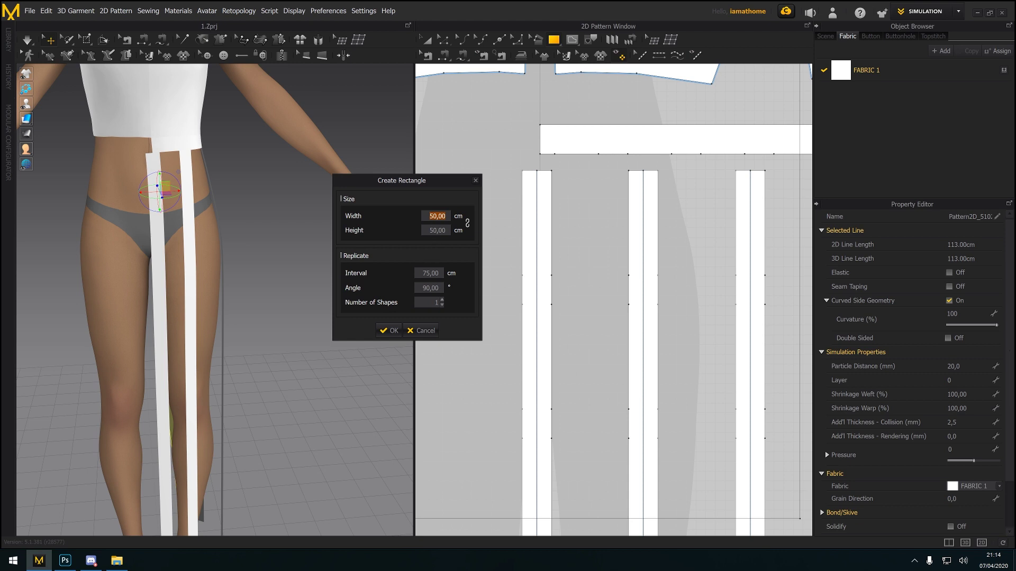
pyautogui.write('10')
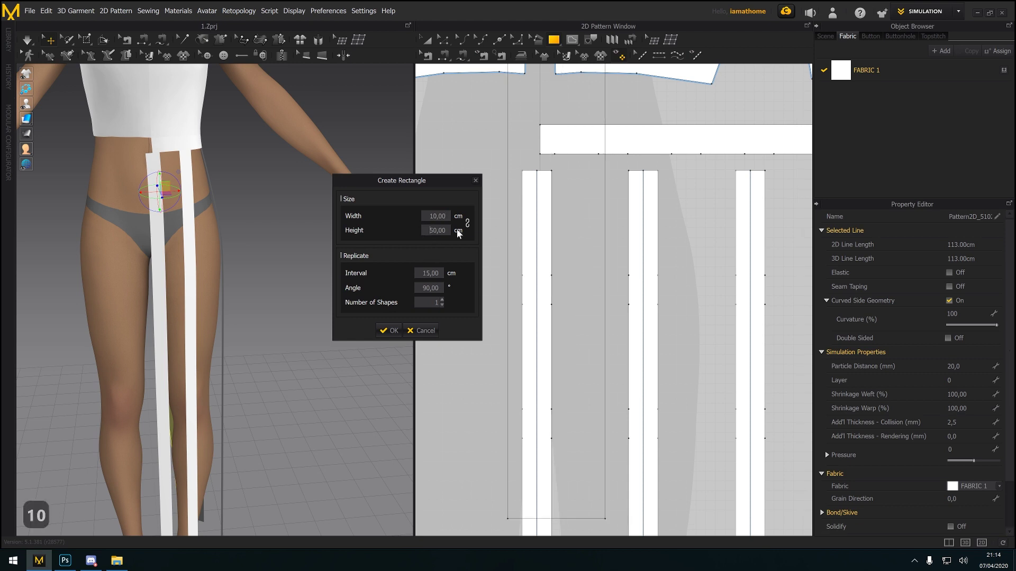
pyautogui.write('3')
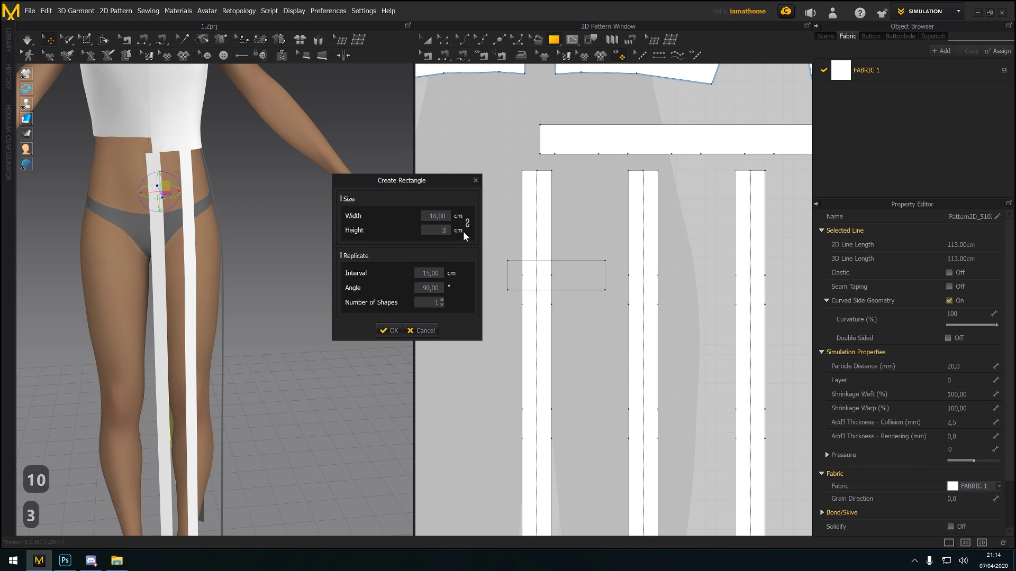
pyautogui.click(390, 331)
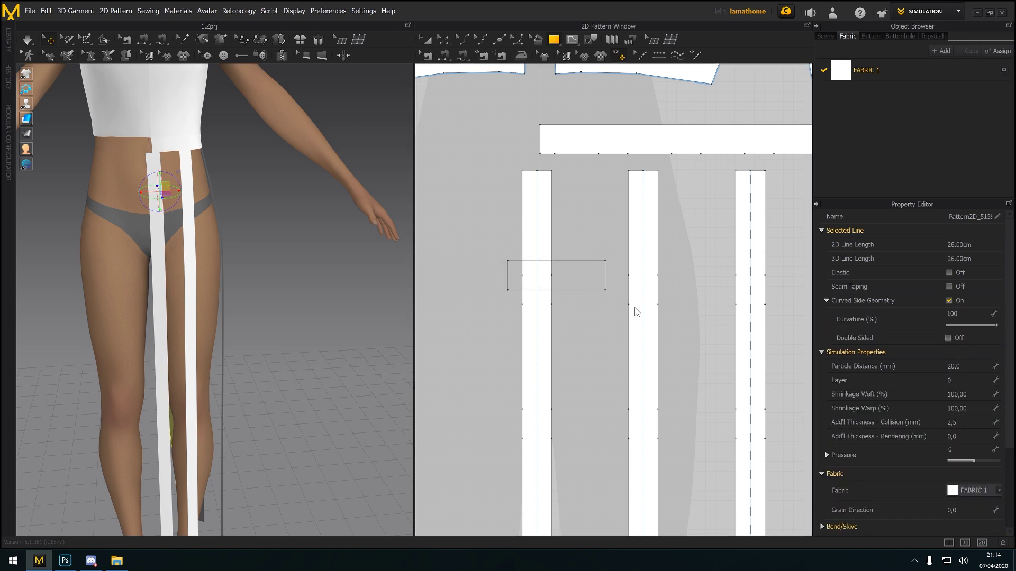
pyautogui.scroll(5, 634, 312)
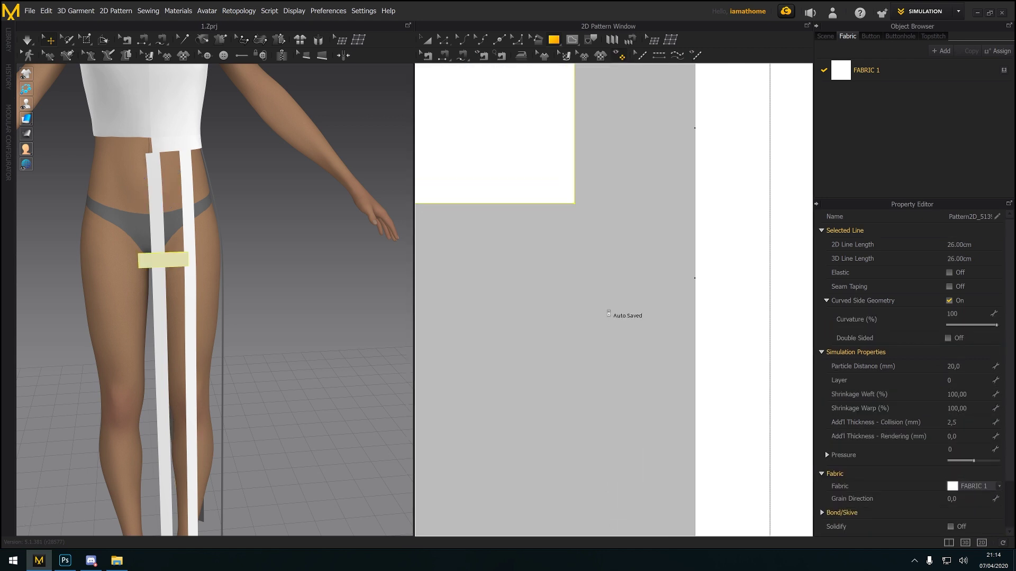
pyautogui.scroll(-8, 494, 270)
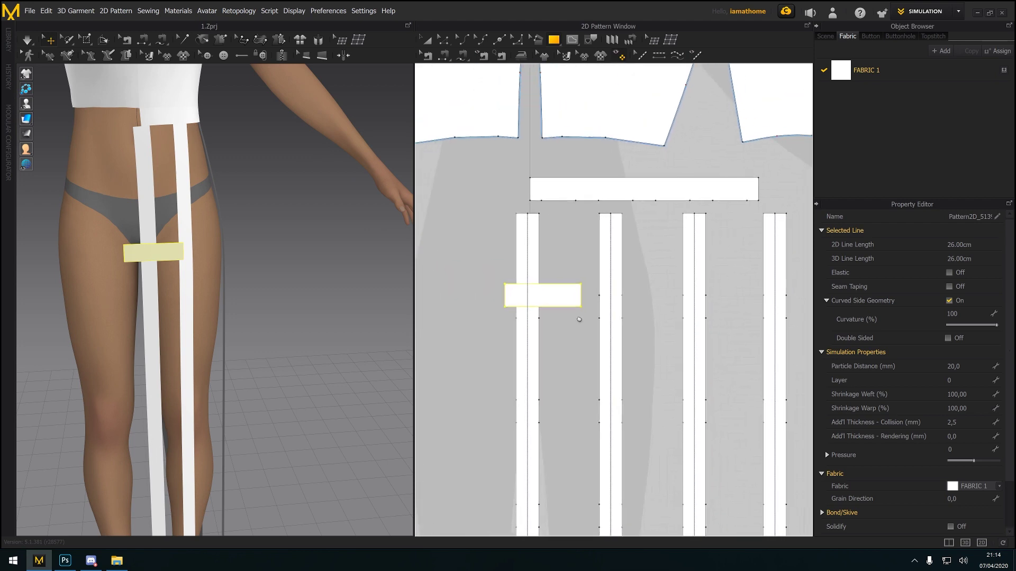
# Spread the vertical strips farther apart in the 2D pattern, leaving the small rectangle in the gap between the first and second strips
pyautogui.scroll(-2, 489, 291)
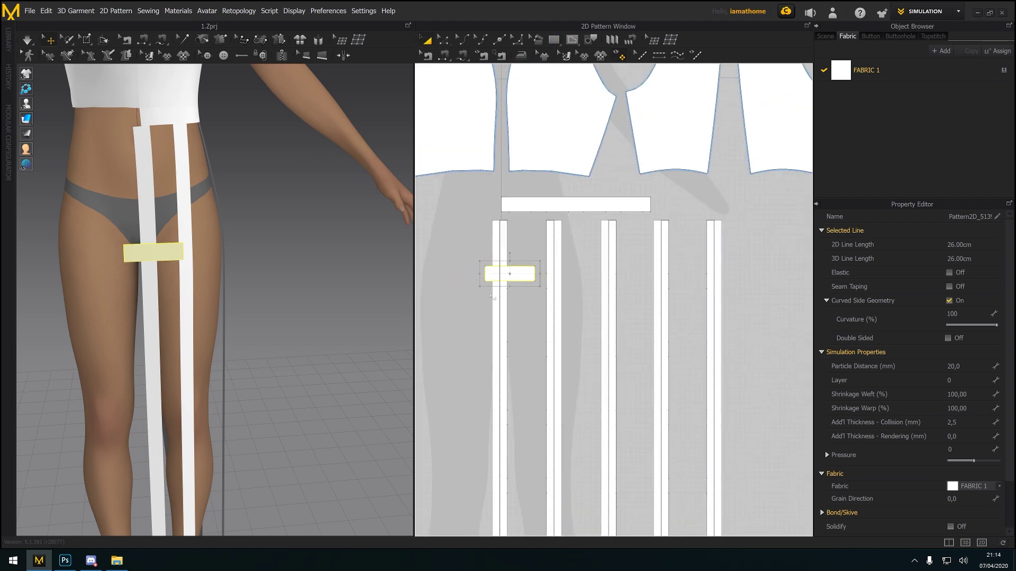
pyautogui.moveTo(498, 309); pyautogui.dragTo(478, 309)
pyautogui.moveTo(715, 290); pyautogui.dragTo(753, 294)
pyautogui.moveTo(552, 291); pyautogui.dragTo(536, 276)
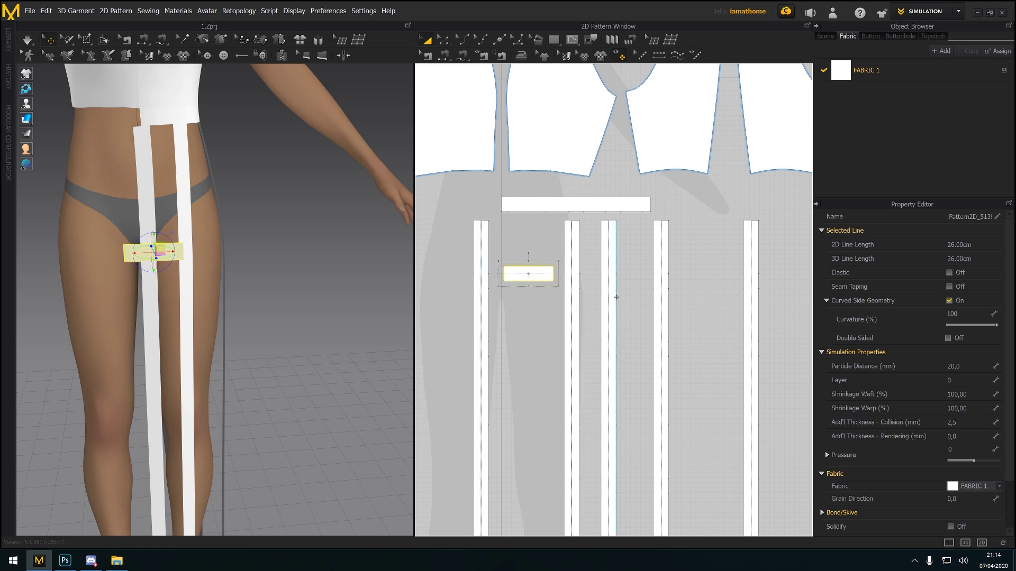
pyautogui.moveTo(616, 293); pyautogui.dragTo(715, 298)
pyautogui.moveTo(641, 310); pyautogui.dragTo(656, 304)
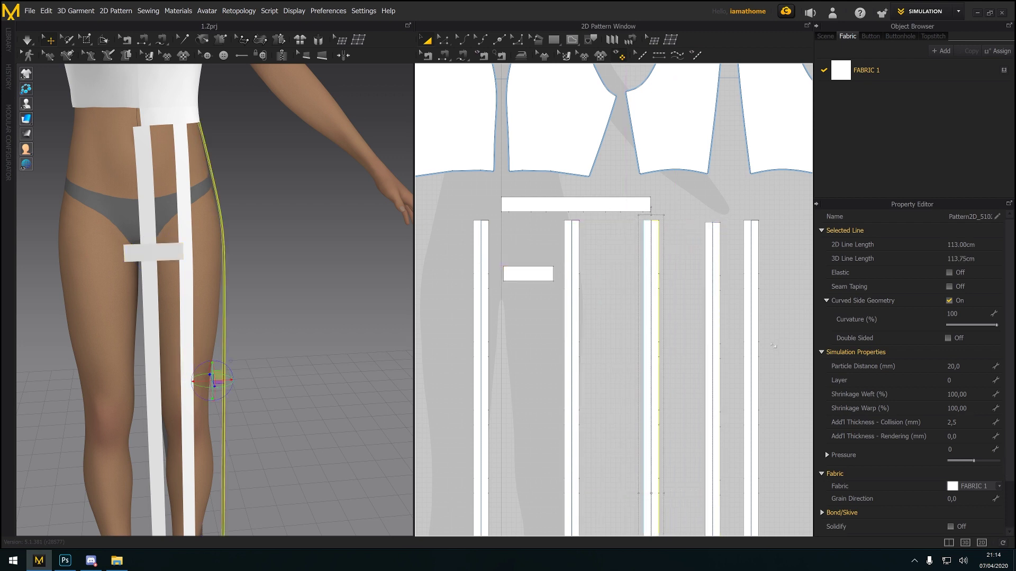
pyautogui.moveTo(776, 343); pyautogui.dragTo(710, 325, button='middle')
pyautogui.moveTo(694, 310); pyautogui.dragTo(741, 307)
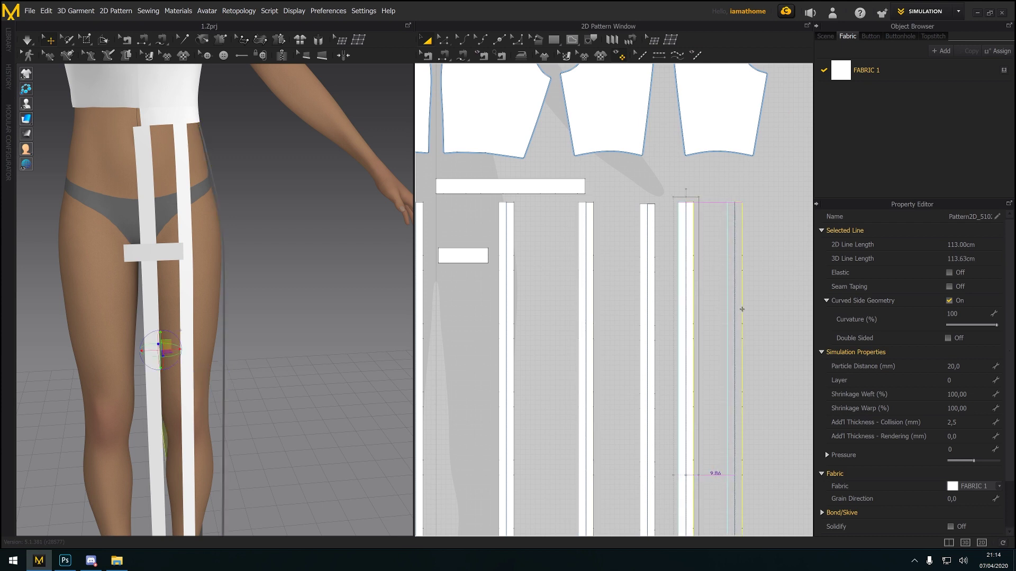
pyautogui.moveTo(644, 310); pyautogui.dragTo(672, 306)
pyautogui.scroll(-5, 669, 312)
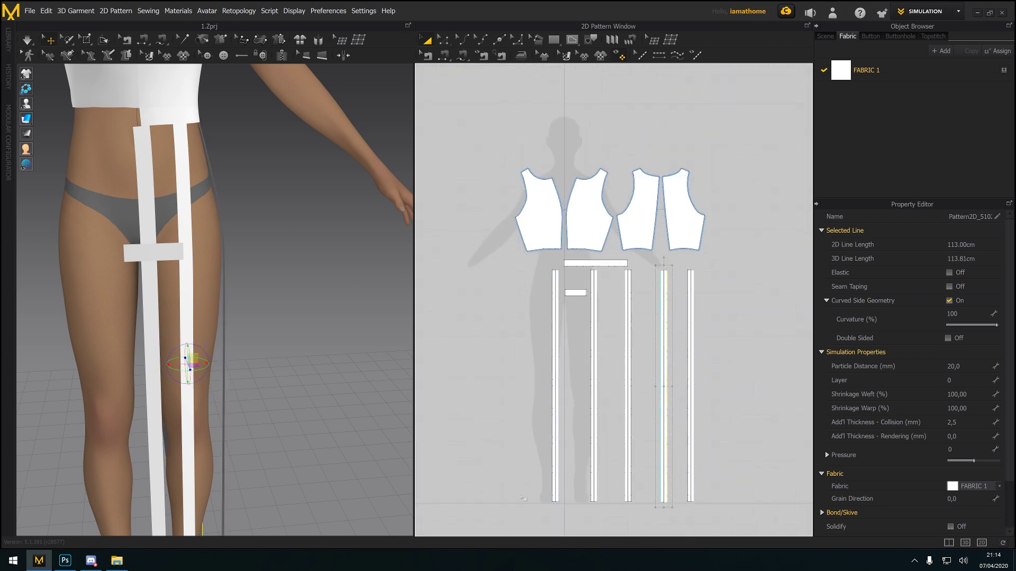
# Select all five strips together with the small rectangle and align them to the top
pyautogui.moveTo(534, 507); pyautogui.dragTo(751, 372)
pyautogui.moveTo(737, 273); pyautogui.dragTo(701, 265)
pyautogui.rightClick(690, 357)
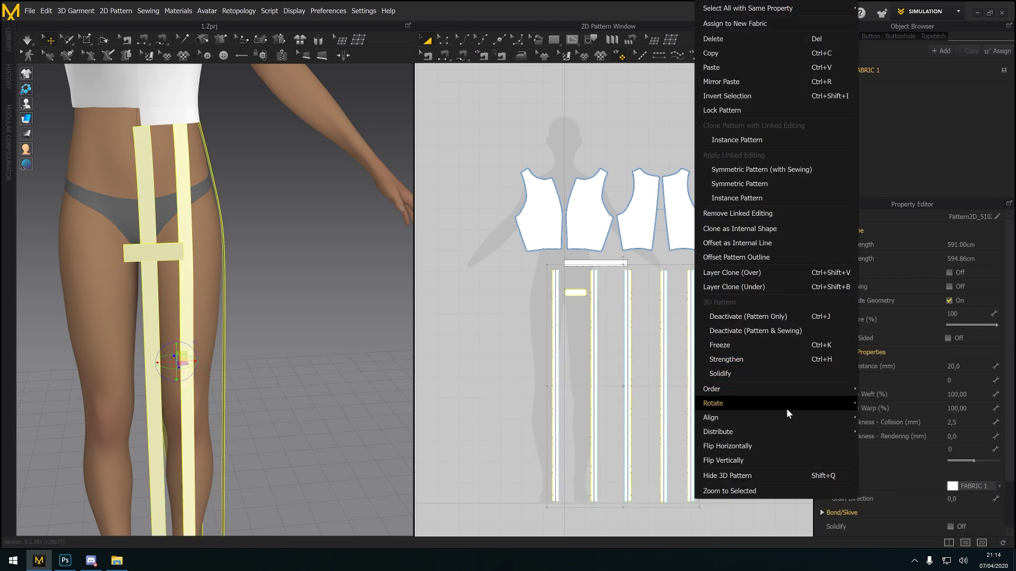
pyautogui.moveTo(786, 418)
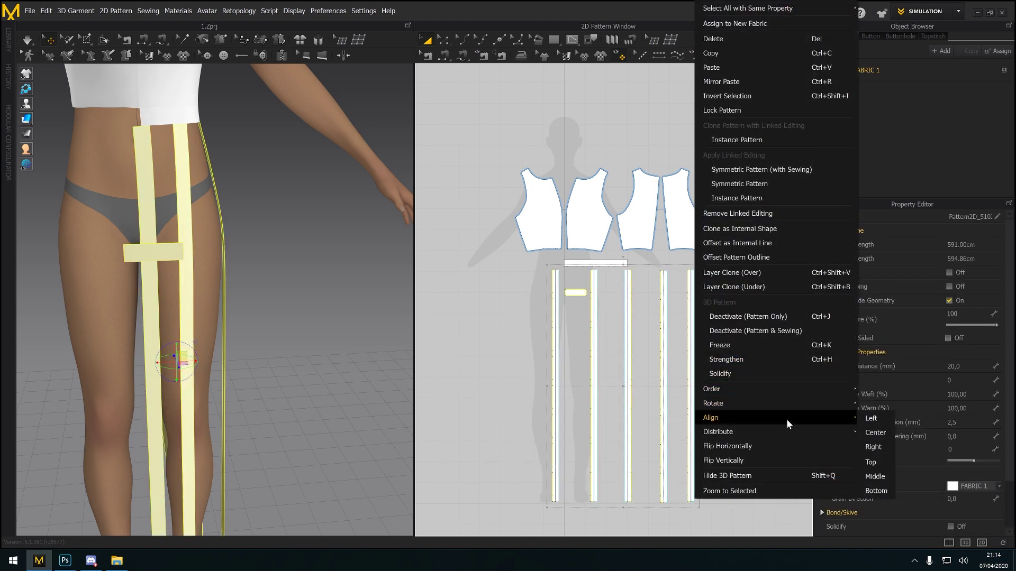
pyautogui.click(872, 462)
pyautogui.click(682, 370)
pyautogui.scroll(2, 656, 280)
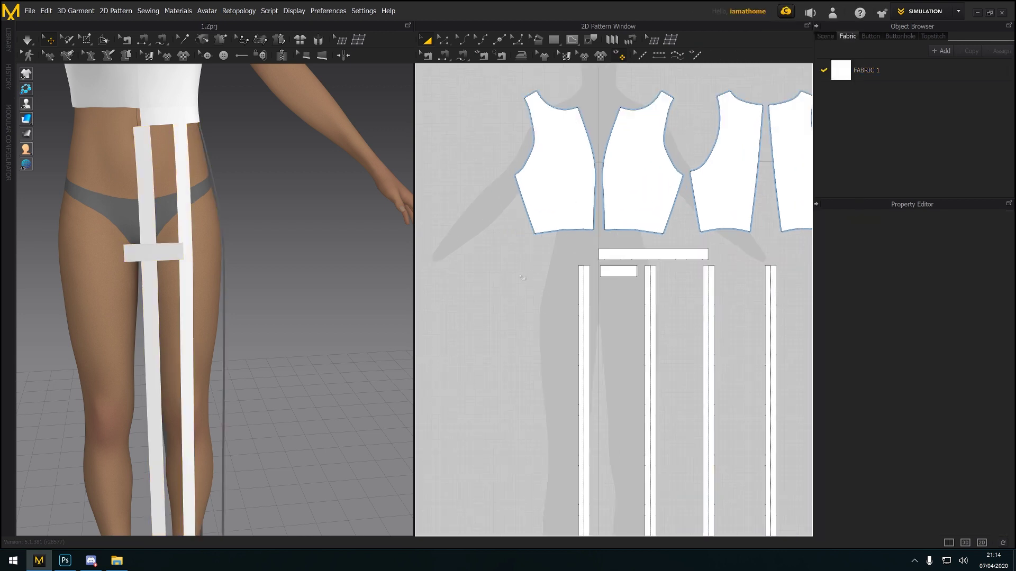
pyautogui.scroll(-5, 635, 283)
pyautogui.scroll(6, 617, 289)
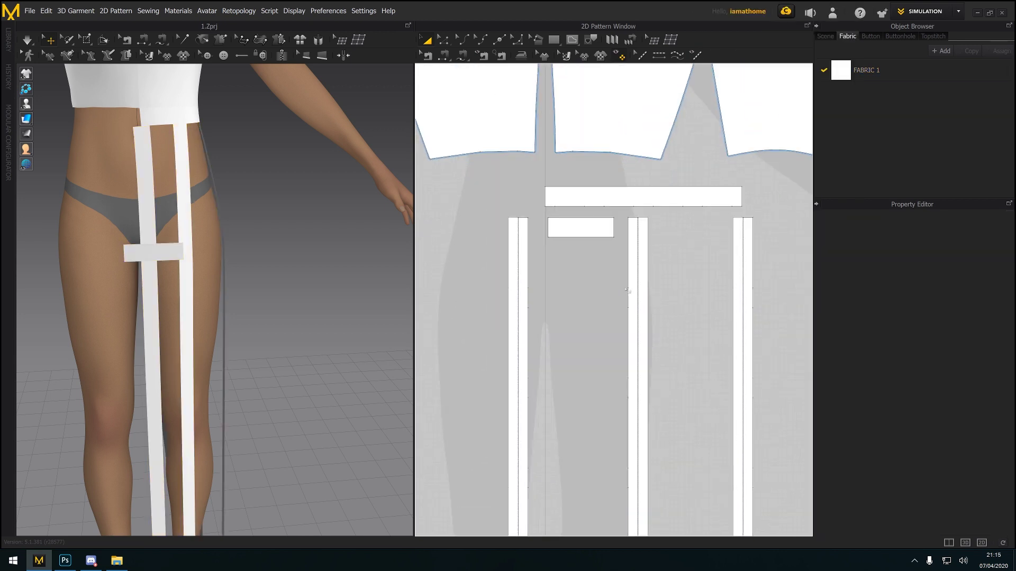
# Move the small rectangle down between the first two strips and paste a copy of it into each of the other three gaps
pyautogui.moveTo(576, 232); pyautogui.dragTo(570, 305)
pyautogui.hotkey('ctrl', 'c')
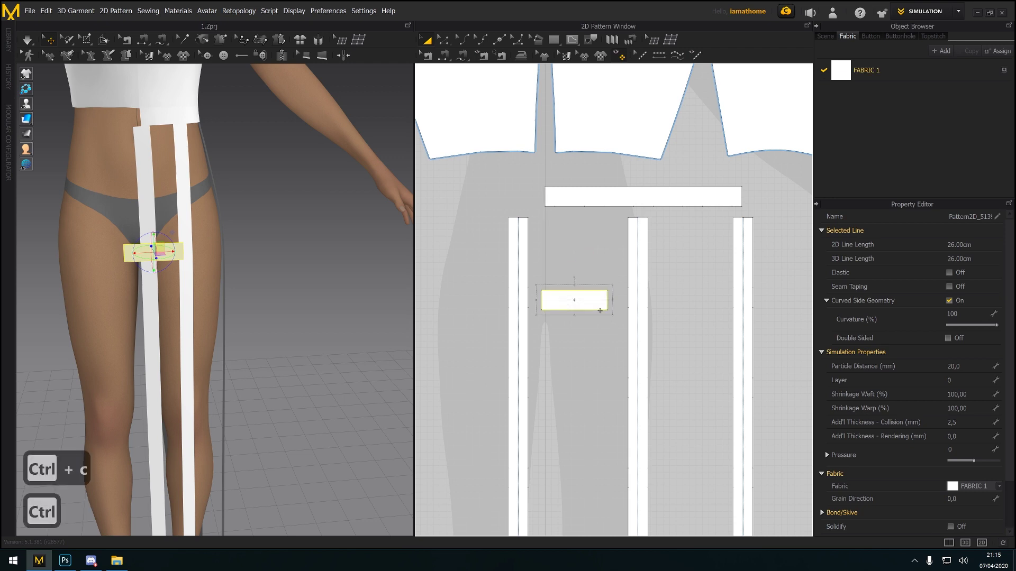
pyautogui.hotkey('ctrl', 'v')
pyautogui.click(686, 299)
pyautogui.hotkey('ctrl', 'v')
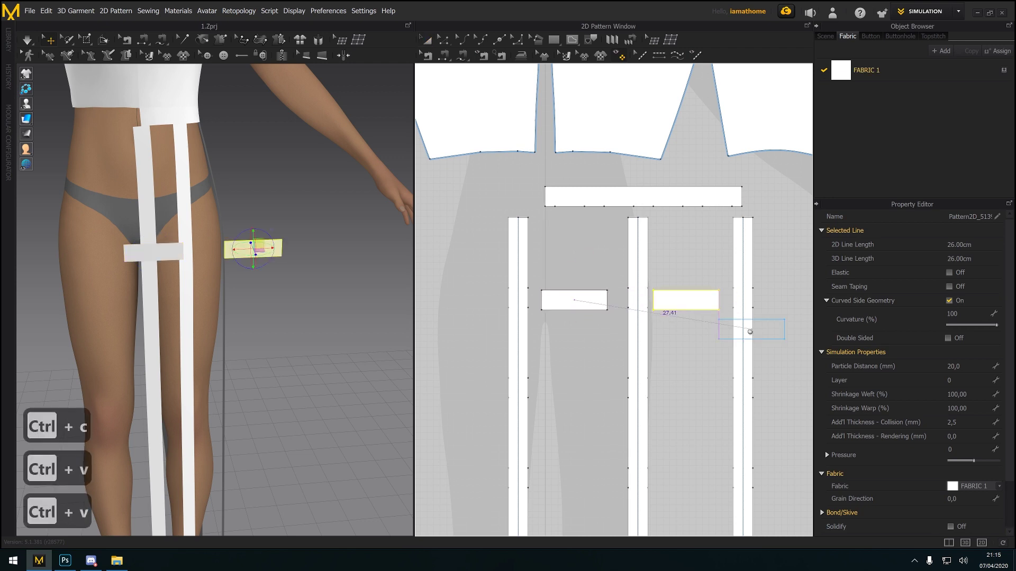
pyautogui.moveTo(754, 328); pyautogui.dragTo(677, 327, button='middle')
pyautogui.click(721, 295)
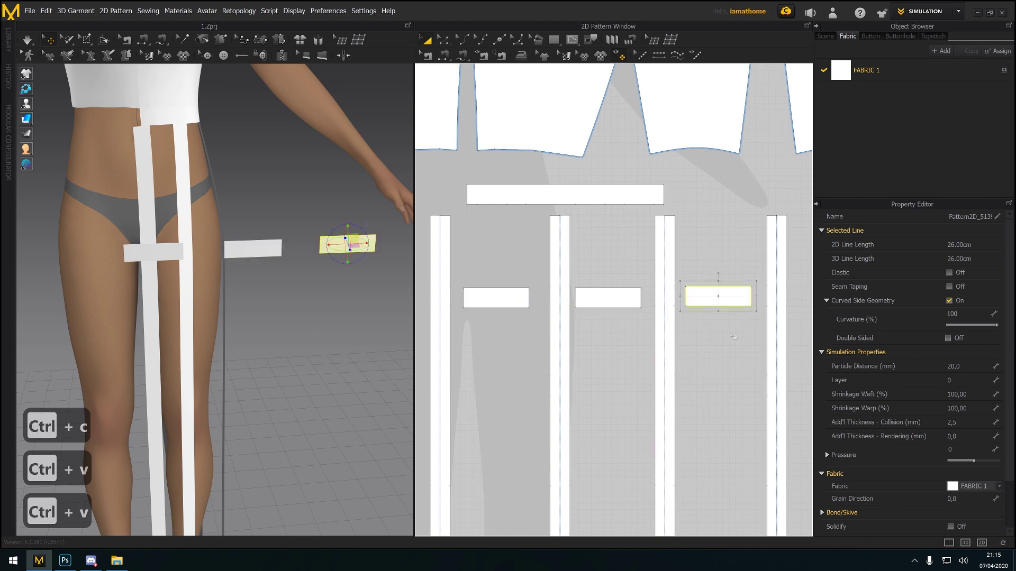
pyautogui.scroll(-2, 632, 342)
pyautogui.hotkey('ctrl', 'v')
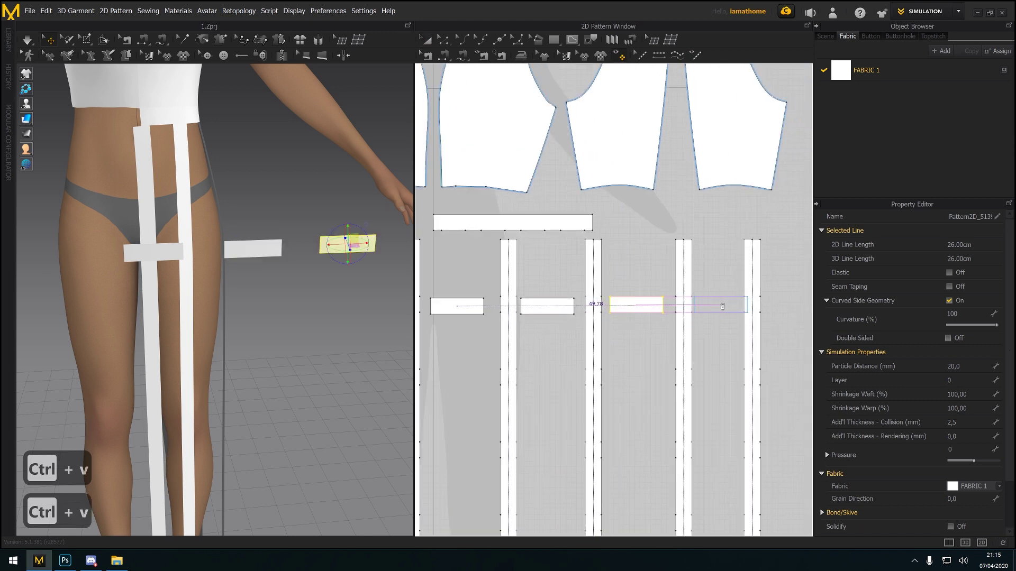
pyautogui.click(721, 307)
# Sew both short ends of the first and second connecting rectangles to the facing edges of their neighbouring strips
pyautogui.scroll(-2, 741, 306)
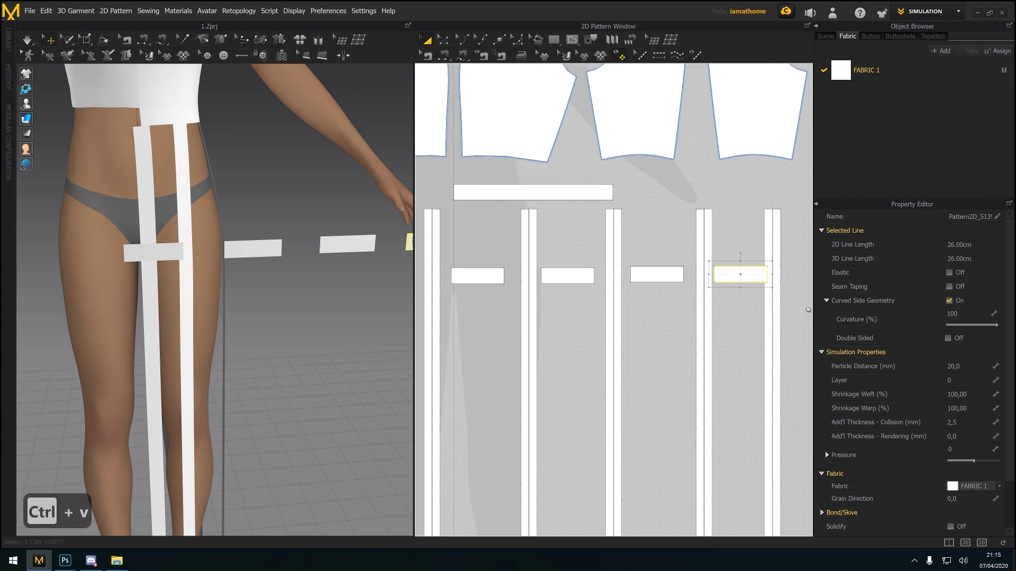
pyautogui.scroll(-3, 771, 306)
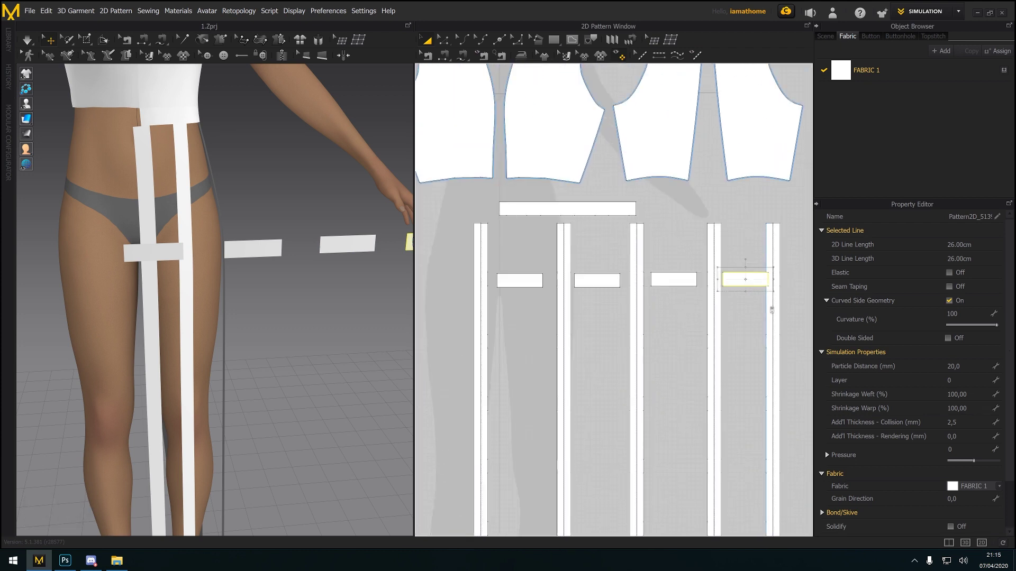
pyautogui.scroll(3, 533, 304)
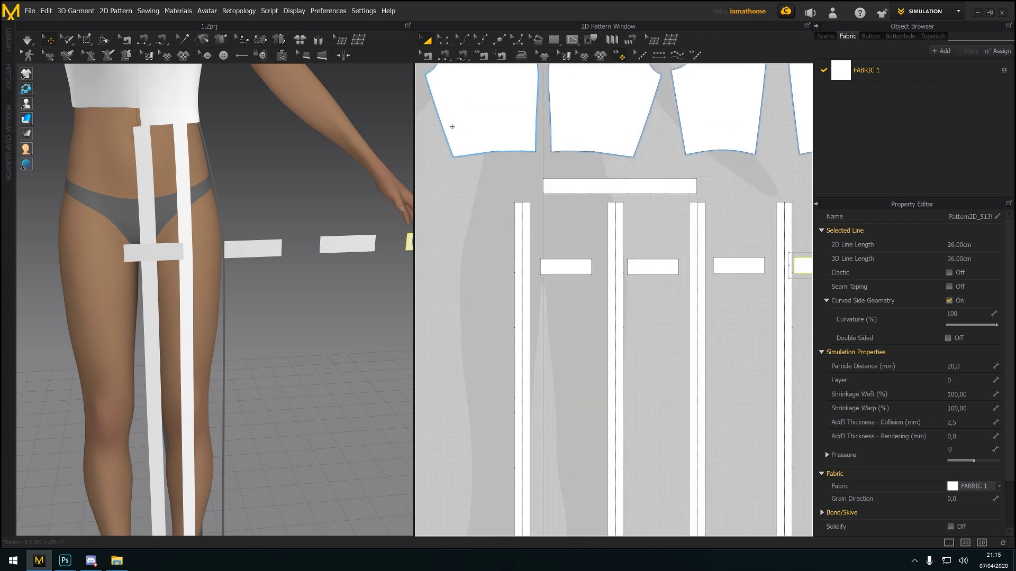
pyautogui.click(444, 56)
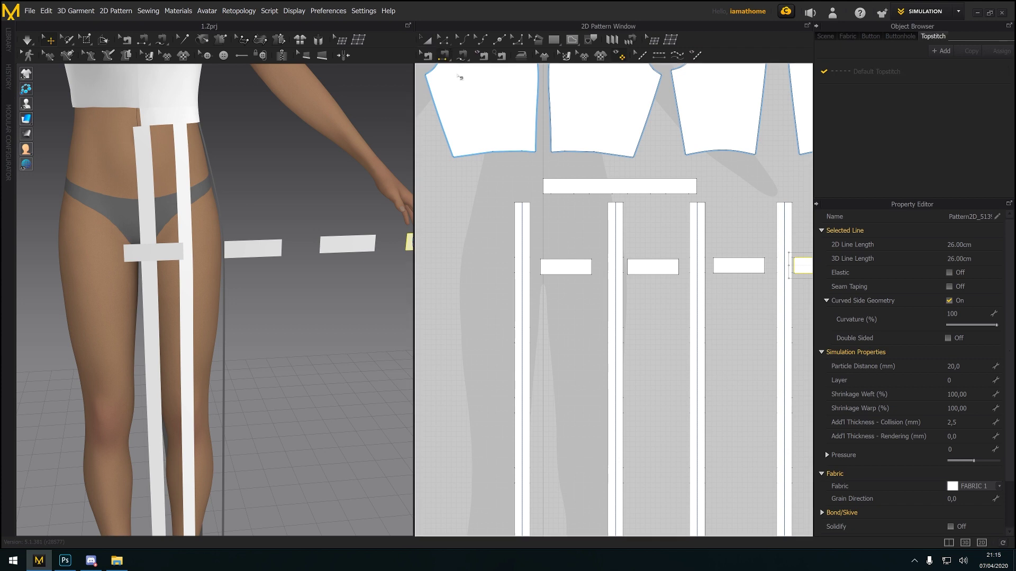
pyautogui.click(540, 266)
pyautogui.click(592, 266)
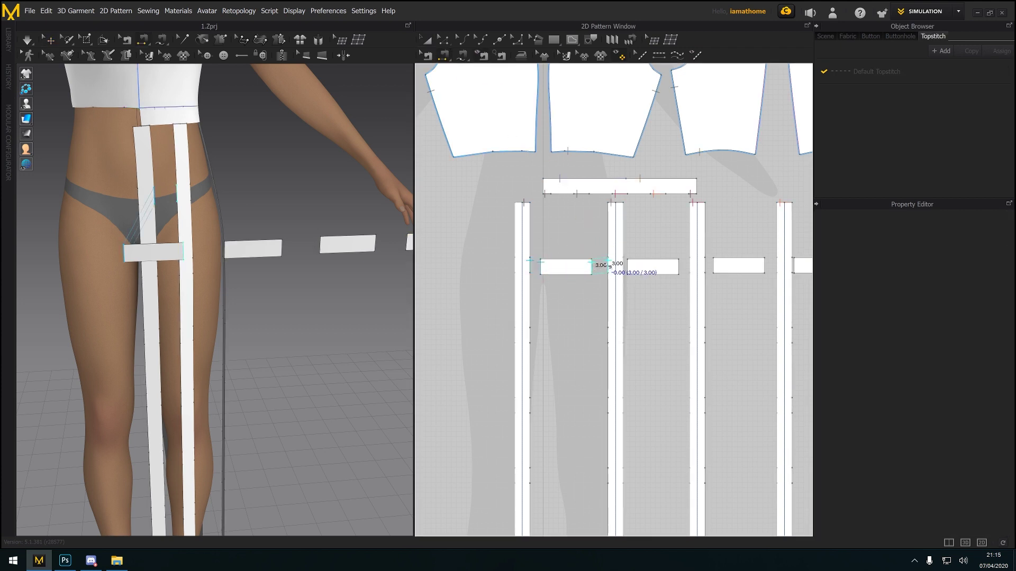
pyautogui.click(608, 266)
pyautogui.click(625, 266)
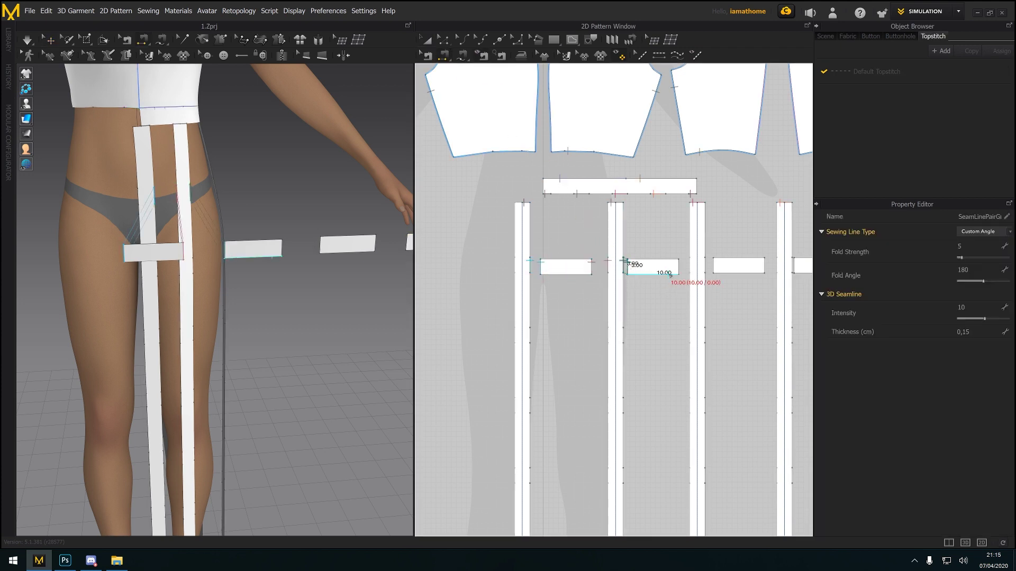
pyautogui.click(682, 268)
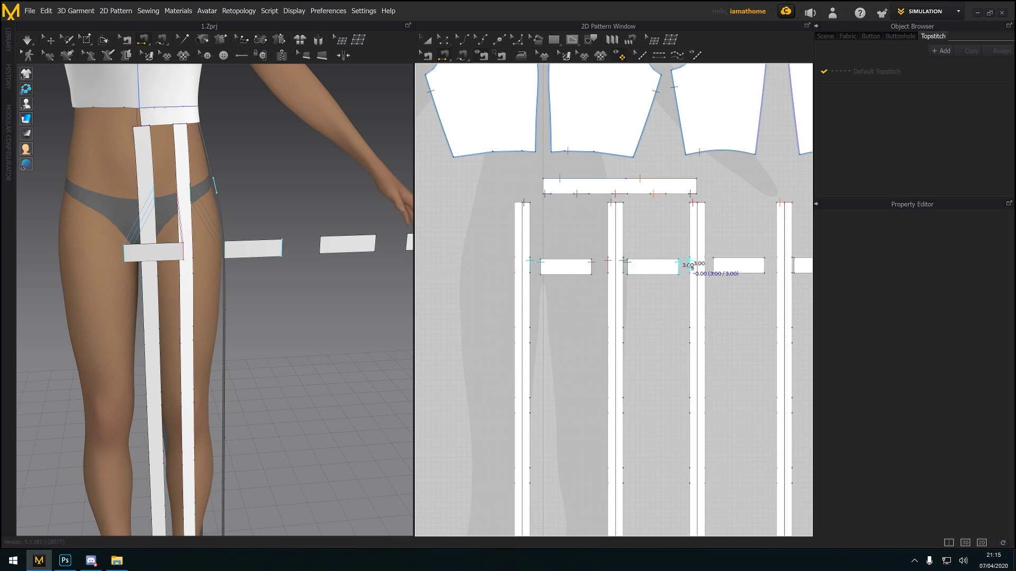
pyautogui.click(697, 268)
# Sew the third rectangle between the third and fourth strips, and the fourth rectangle's inner end to the fourth strip
pyautogui.click(708, 270)
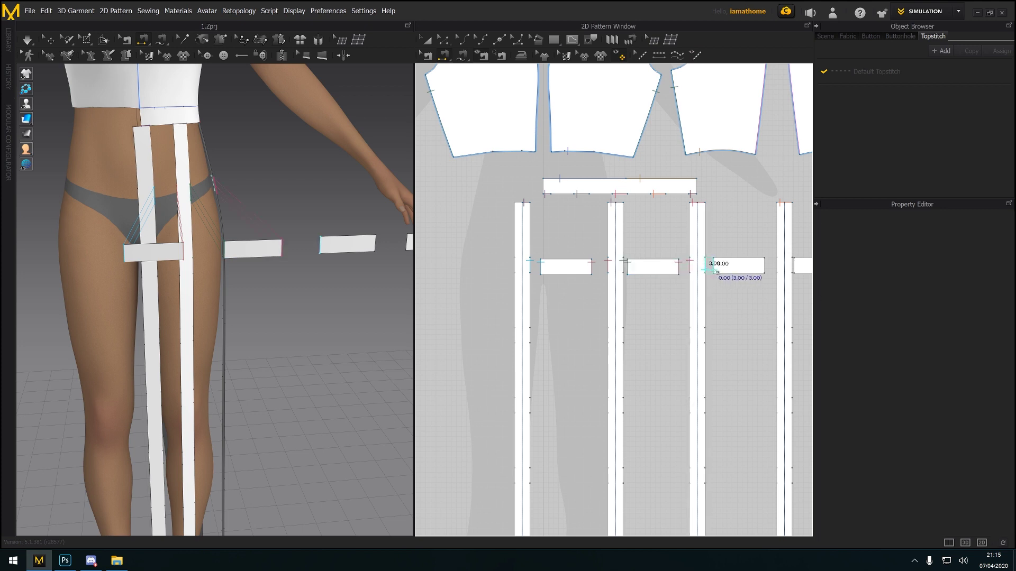
pyautogui.click(714, 271)
pyautogui.moveTo(769, 288); pyautogui.dragTo(713, 304, button='middle')
pyautogui.click(712, 282)
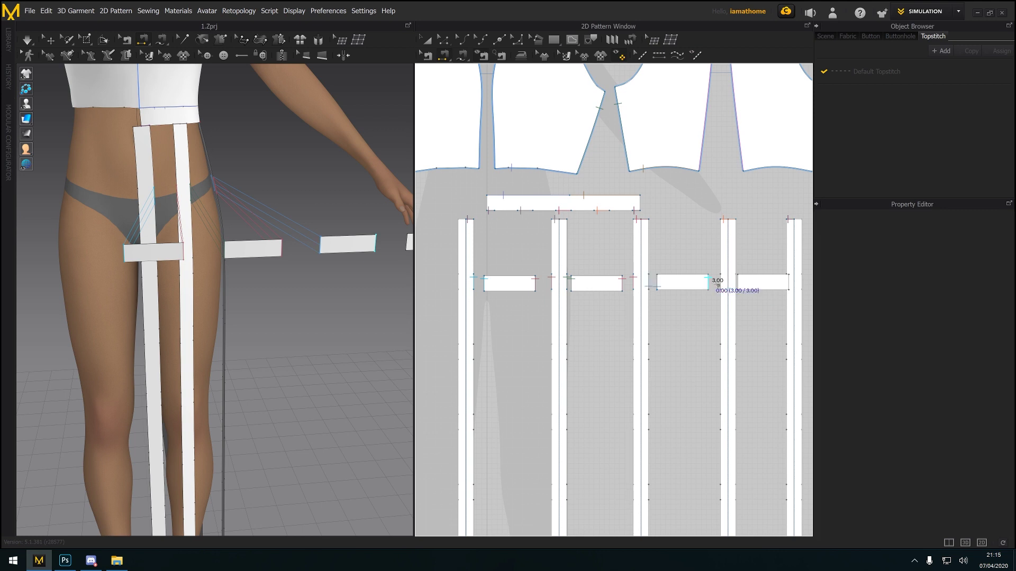
pyautogui.click(723, 283)
pyautogui.click(737, 284)
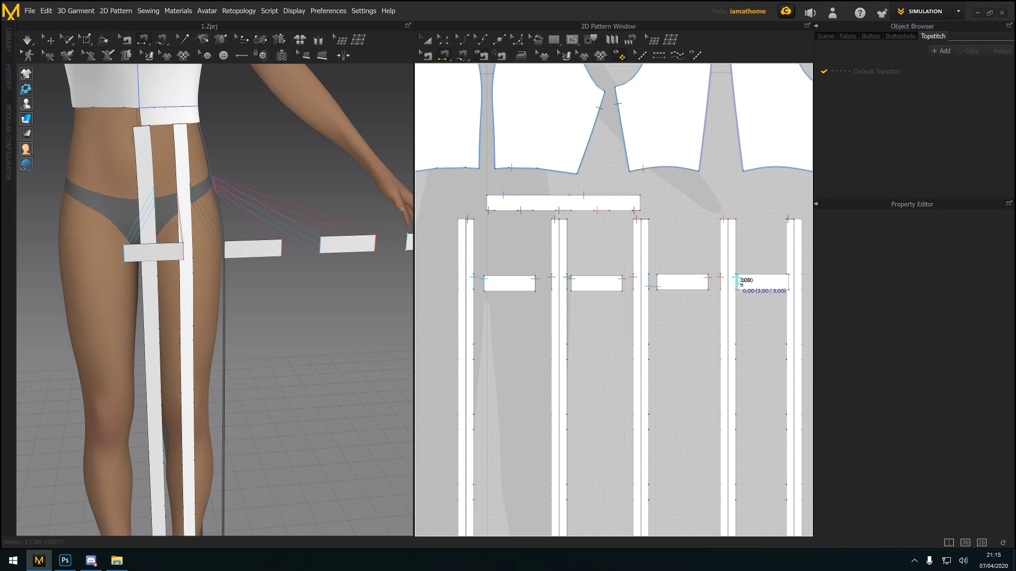
pyautogui.click(735, 283)
# Shift the fifth strip outward, clear of the fourth rectangle, and sew that rectangle's free end to the strip's facing edge
pyautogui.scroll(-1, 757, 296)
pyautogui.moveTo(757, 296); pyautogui.dragTo(698, 306, button='middle')
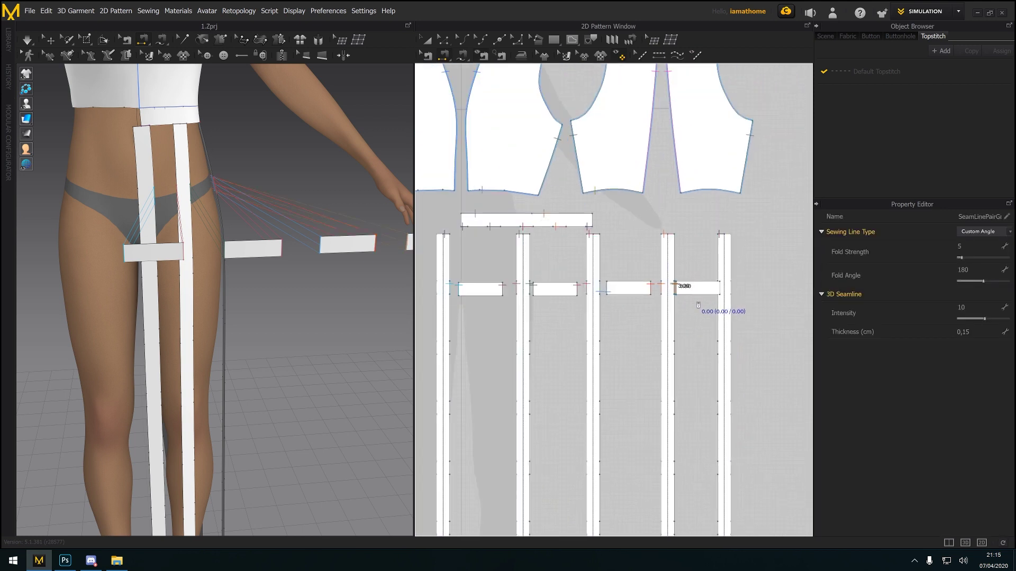
pyautogui.scroll(1, 698, 305)
pyautogui.click(426, 39)
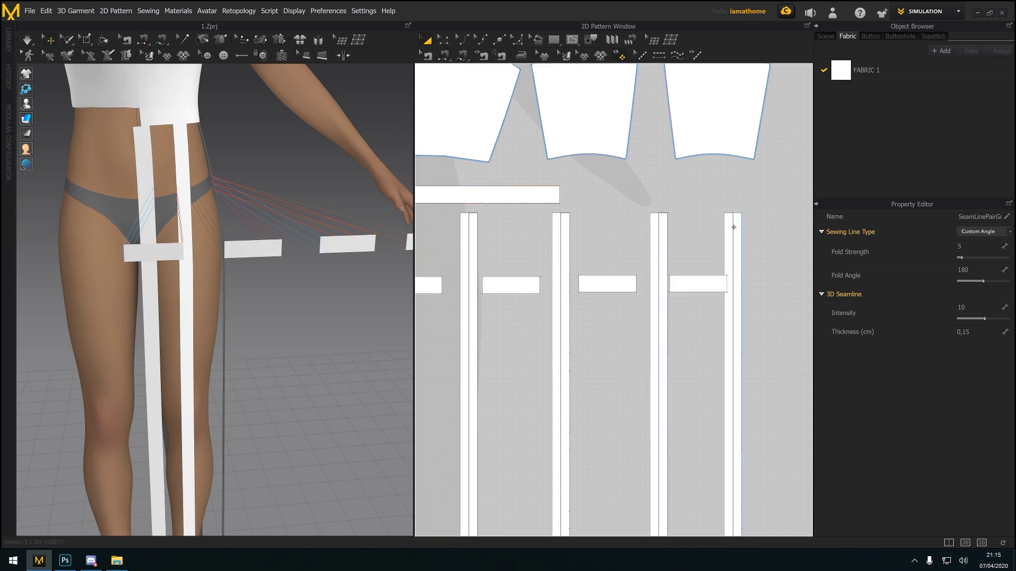
pyautogui.moveTo(739, 228); pyautogui.dragTo(763, 229)
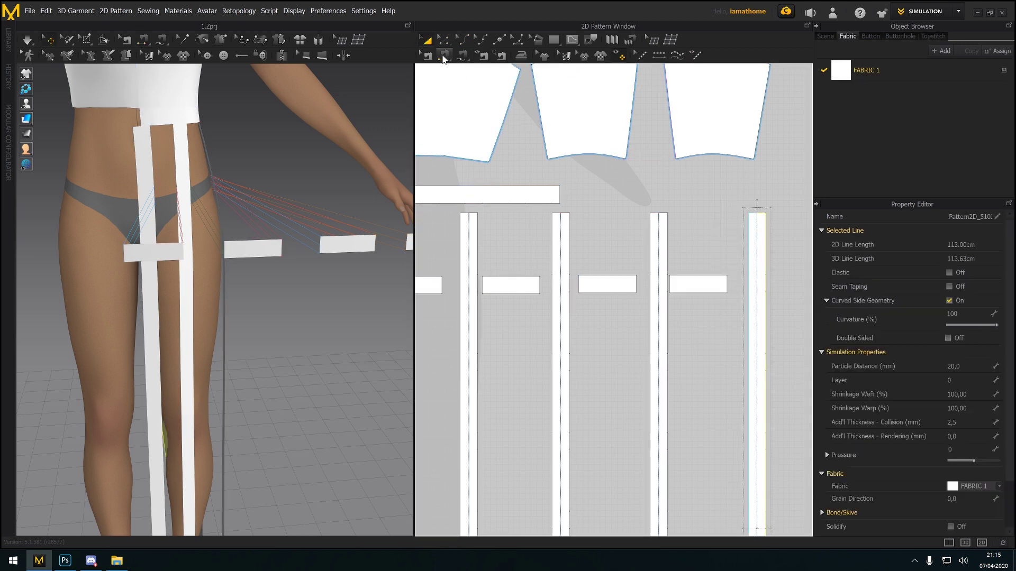
pyautogui.click(445, 55)
pyautogui.click(737, 287)
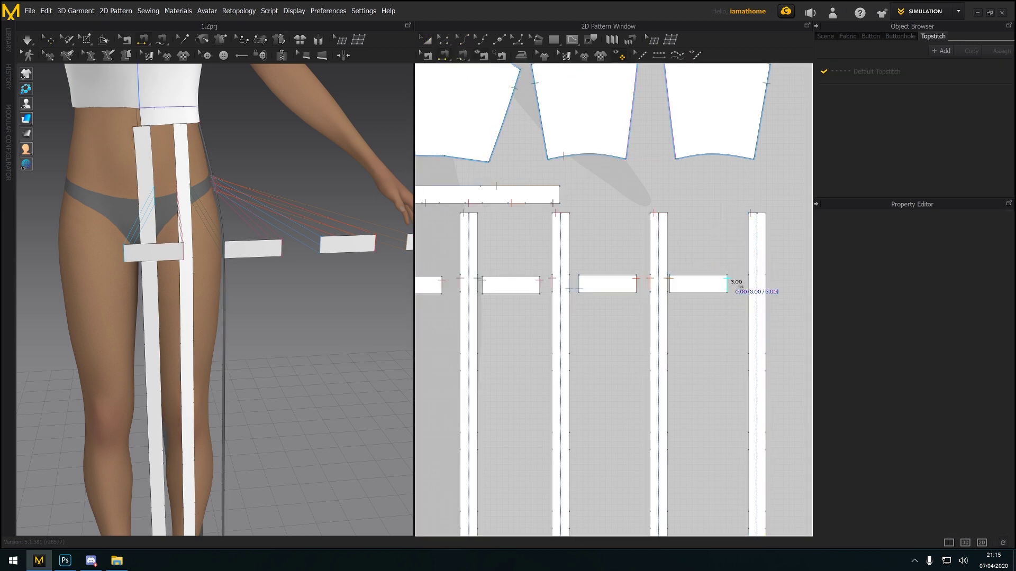
pyautogui.click(750, 287)
# Select all four connecting rectangles and superimpose them at the side of the strips they are sewn to
pyautogui.moveTo(158, 318); pyautogui.dragTo(233, 311, button='right')
pyautogui.scroll(-5, 550, 129)
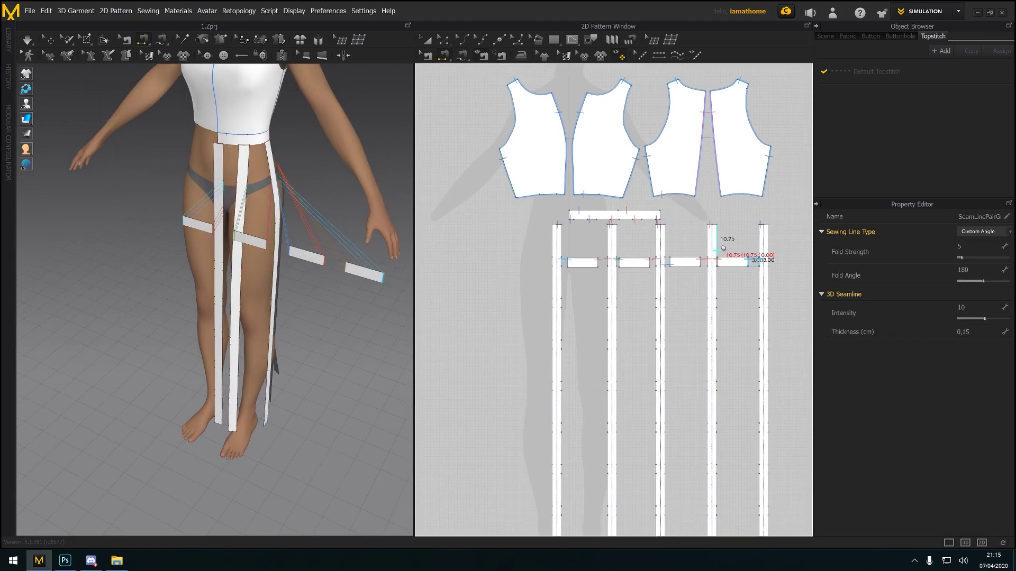
pyautogui.press('a')
pyautogui.moveTo(485, 247); pyautogui.dragTo(681, 272)
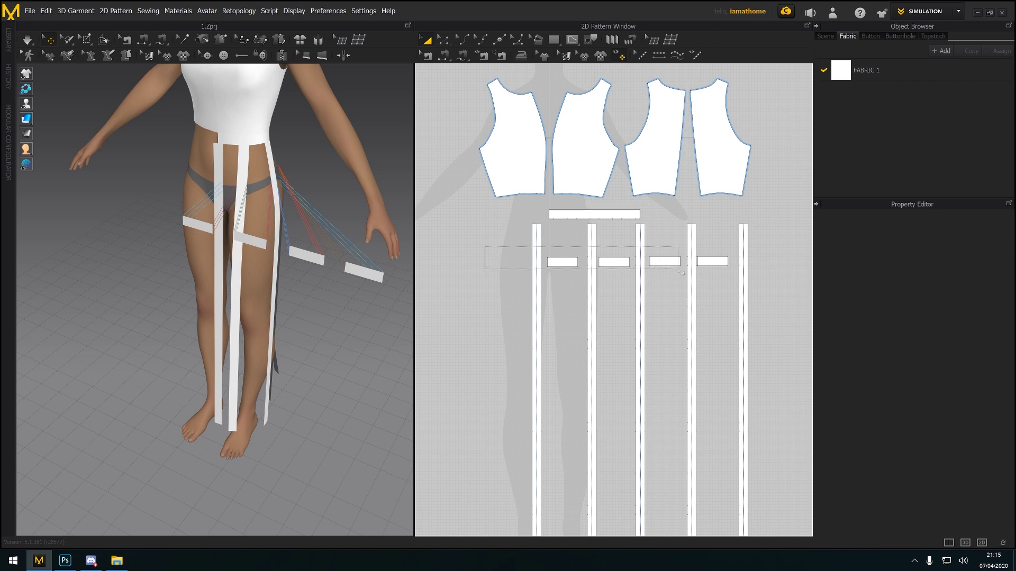
pyautogui.moveTo(757, 272); pyautogui.dragTo(756, 271)
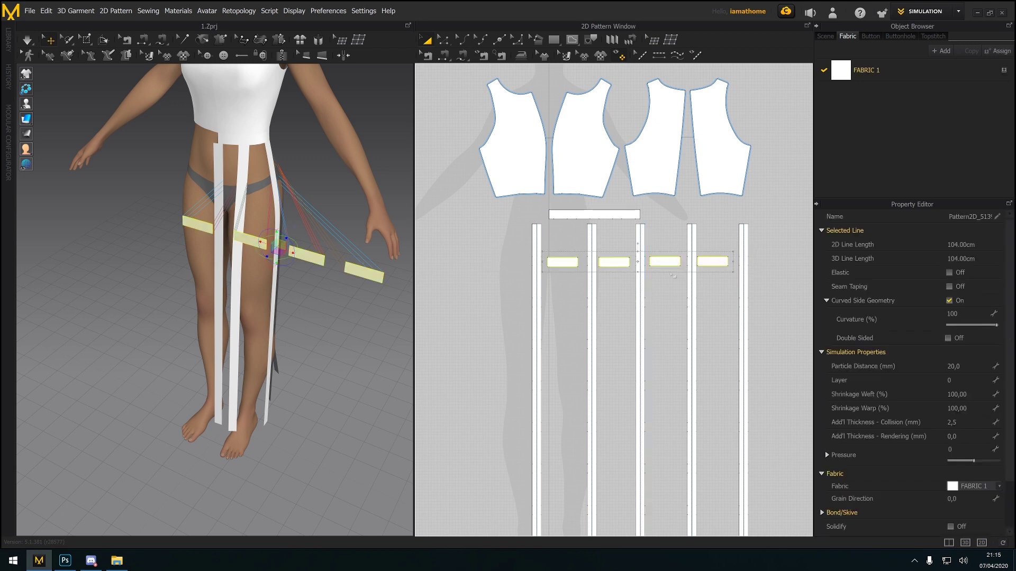
pyautogui.moveTo(380, 279); pyautogui.dragTo(367, 277, button='right')
pyautogui.rightClick(372, 280)
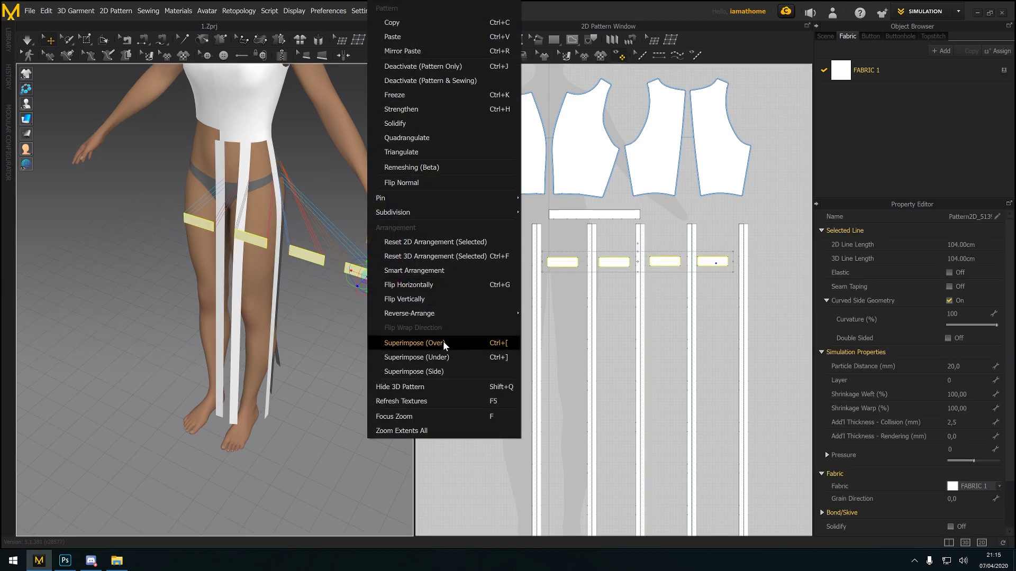
pyautogui.click(433, 373)
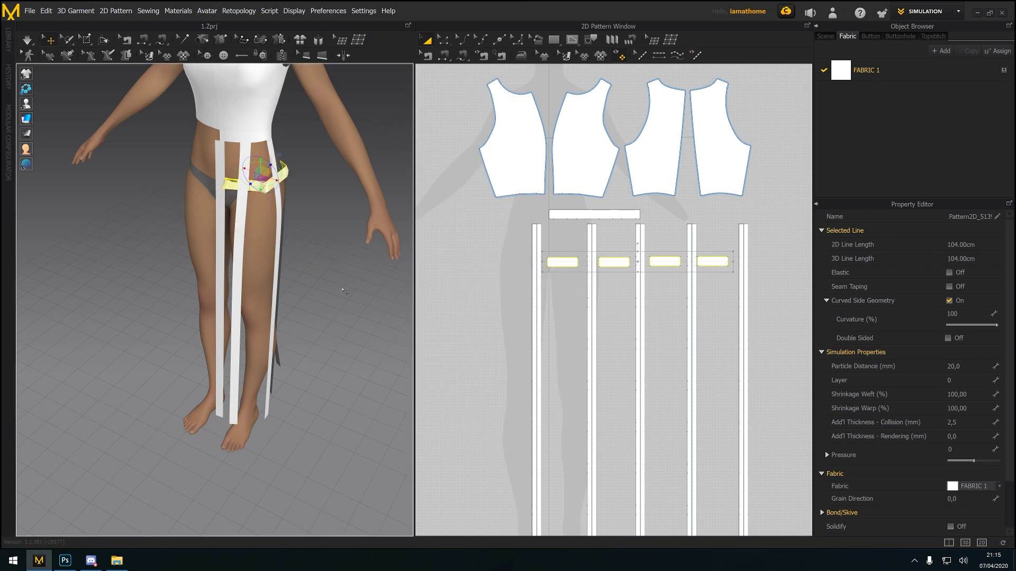
# Simulate the garment so the four connecting pieces join the strips around the hips, and stop the simulation
pyautogui.moveTo(312, 351); pyautogui.dragTo(285, 346, button='right')
pyautogui.press('space')
pyautogui.press('space')
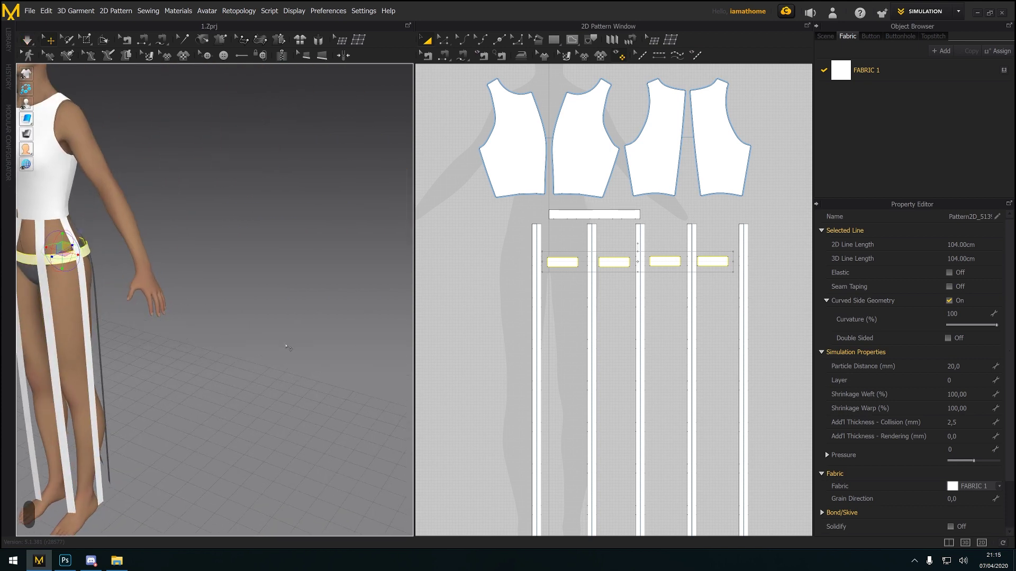
pyautogui.moveTo(287, 347); pyautogui.dragTo(281, 276, button='right')
pyautogui.scroll(4, 167, 377)
pyautogui.scroll(2, 620, 275)
pyautogui.moveTo(307, 225); pyautogui.dragTo(261, 238, button='right')
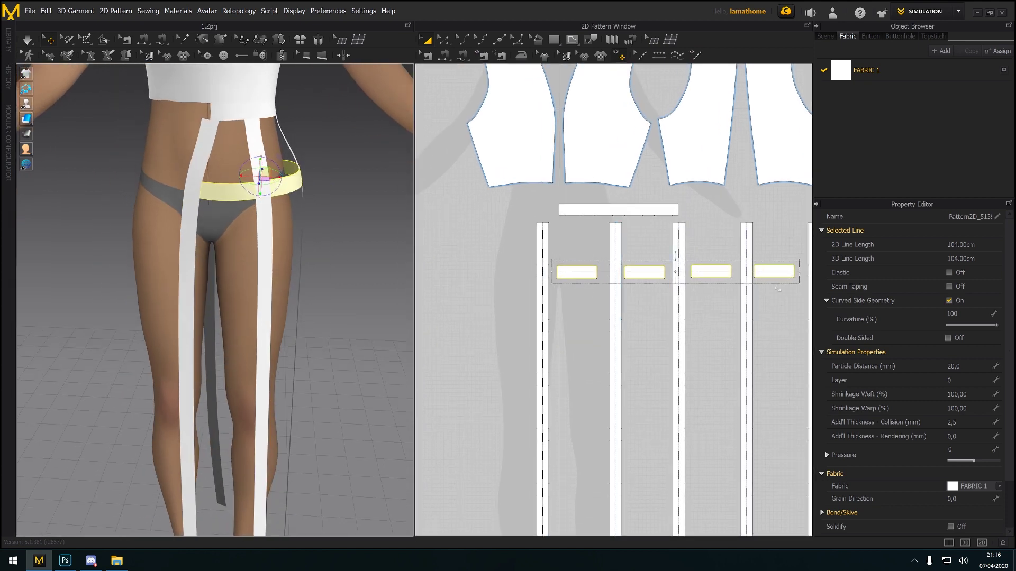
pyautogui.moveTo(778, 289); pyautogui.dragTo(694, 283, button='right')
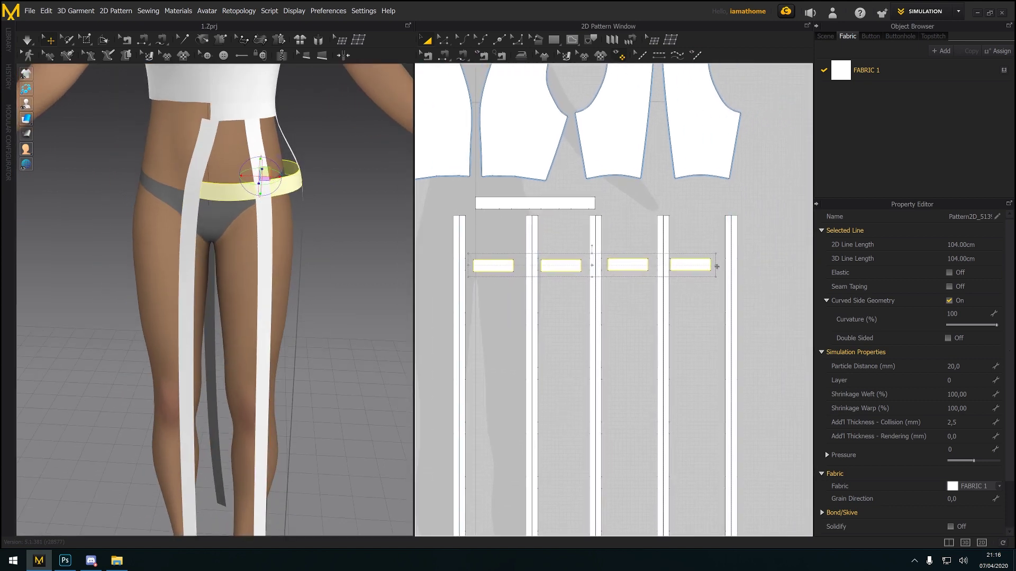
# Narrow the four connecting rectangles to about 9.4 cm wide while simulating, and recenter them in the gaps between the strips
pyautogui.press('space')
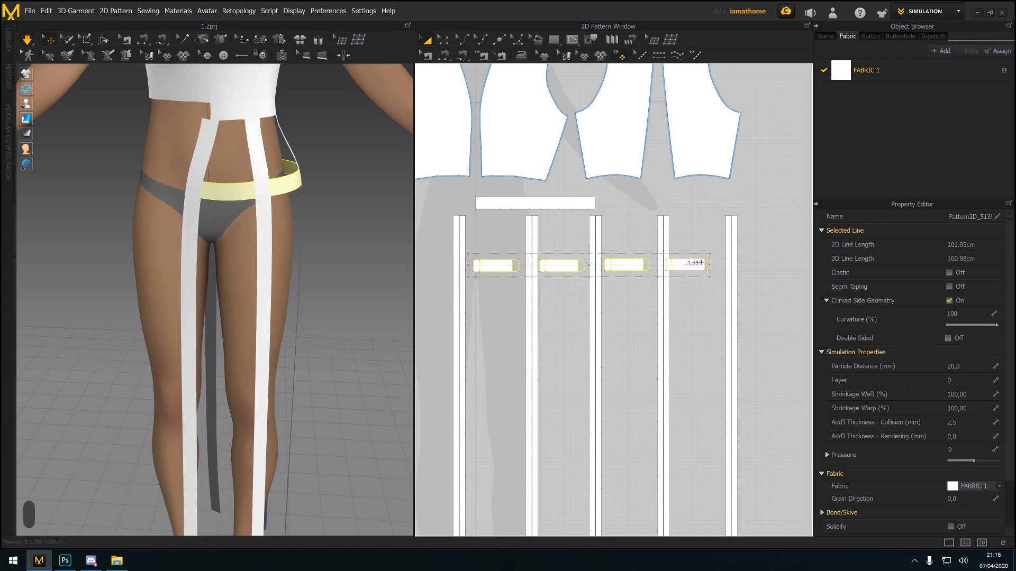
pyautogui.moveTo(696, 264); pyautogui.dragTo(696, 267)
pyautogui.click(510, 283)
pyautogui.moveTo(506, 264); pyautogui.dragTo(494, 264)
pyautogui.click(564, 268)
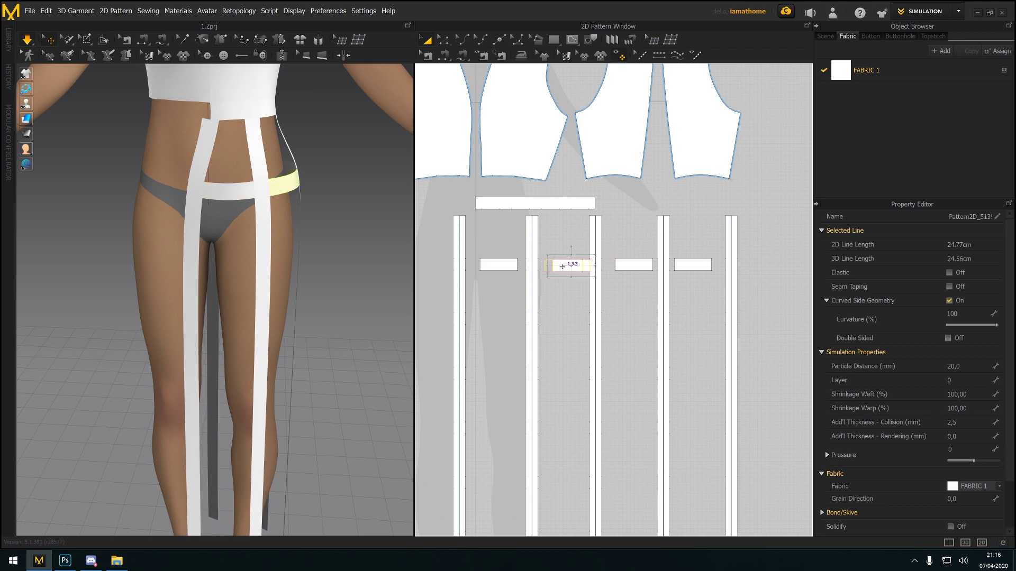
pyautogui.moveTo(563, 267); pyautogui.dragTo(556, 266)
pyautogui.moveTo(624, 264); pyautogui.dragTo(617, 264)
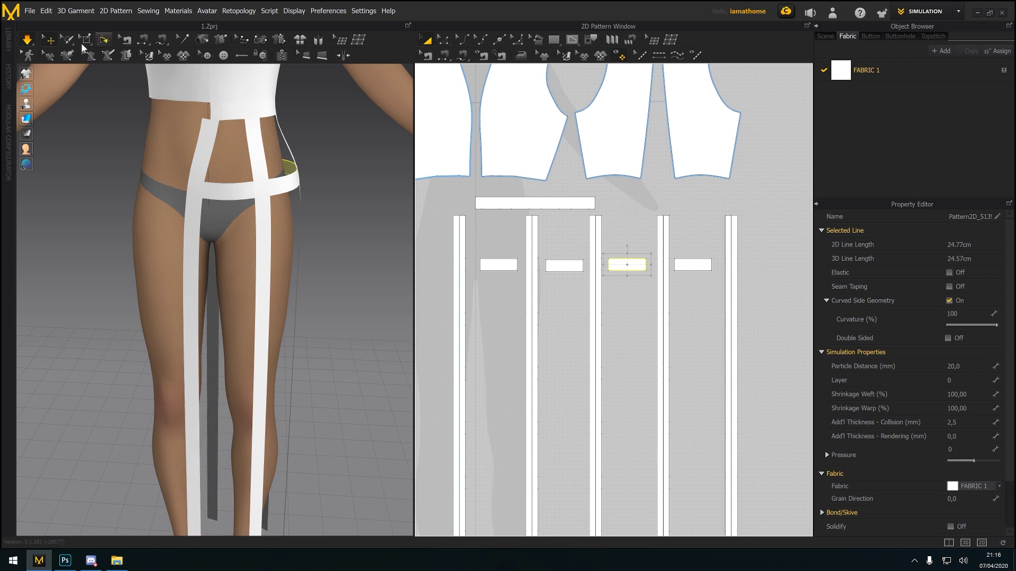
pyautogui.click(27, 41)
# Duplicate the four connecting rectangles and place the copy below the originals as a second row between the strips
pyautogui.moveTo(289, 163); pyautogui.dragTo(322, 260, button='right')
pyautogui.moveTo(154, 277); pyautogui.dragTo(268, 267, button='right')
pyautogui.scroll(-3, 638, 319)
pyautogui.moveTo(638, 319); pyautogui.dragTo(680, 270, button='middle')
pyautogui.scroll(2, 680, 270)
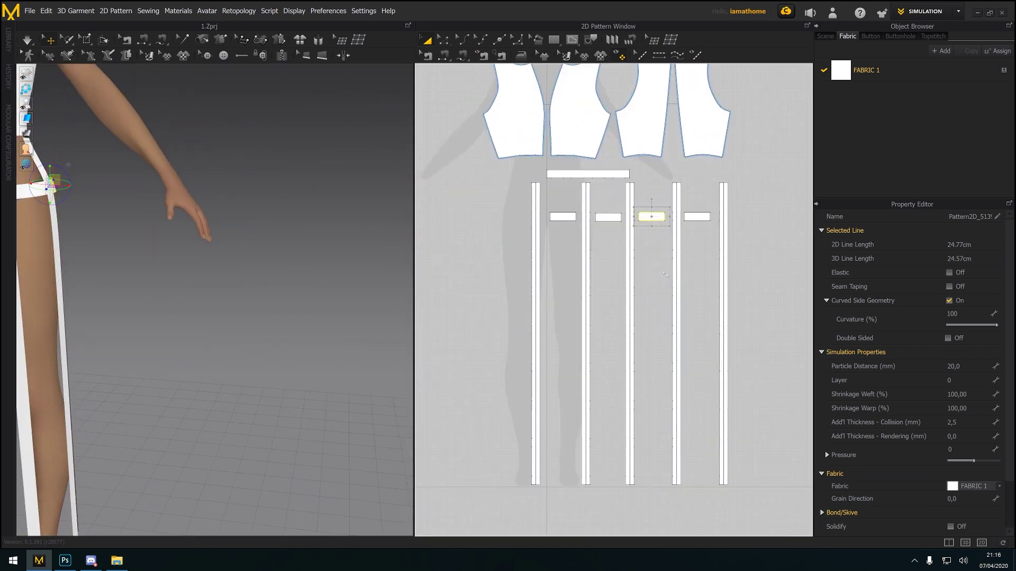
pyautogui.click(562, 217)
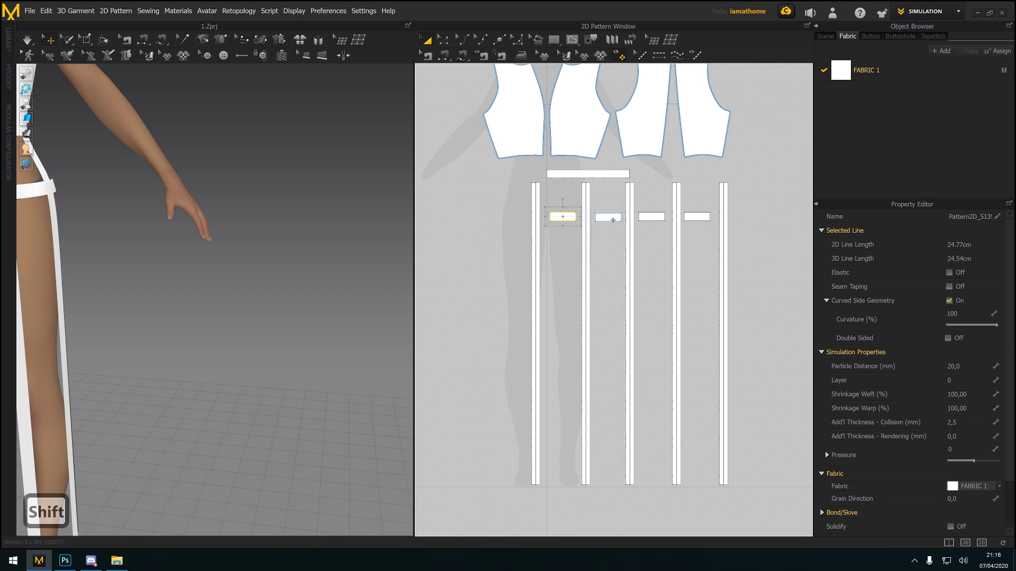
pyautogui.keyDown('shift'); pyautogui.click(608, 218); pyautogui.keyUp('shift')
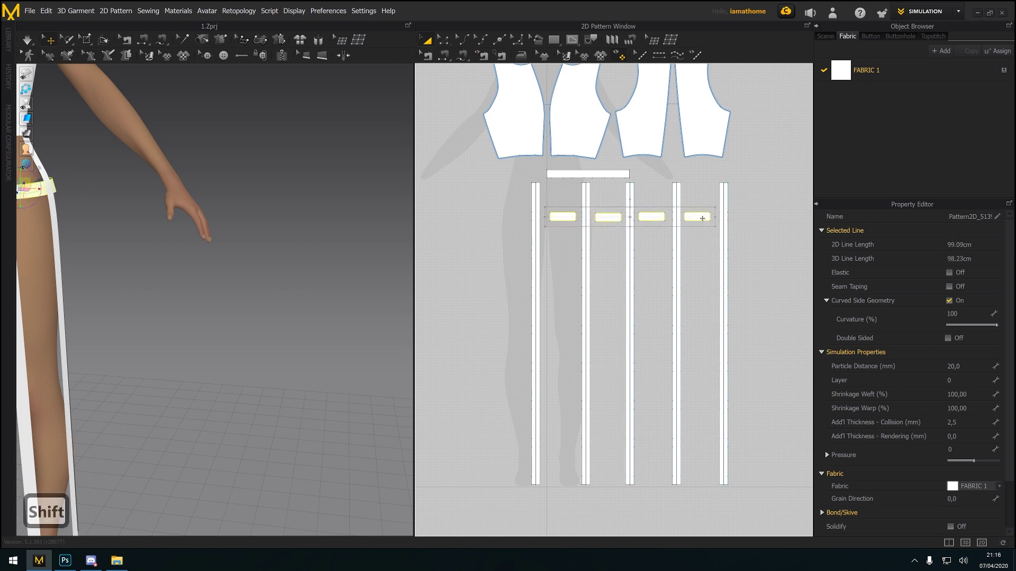
pyautogui.hotkey('ctrl', 'c')
pyautogui.hotkey('ctrl', 'v')
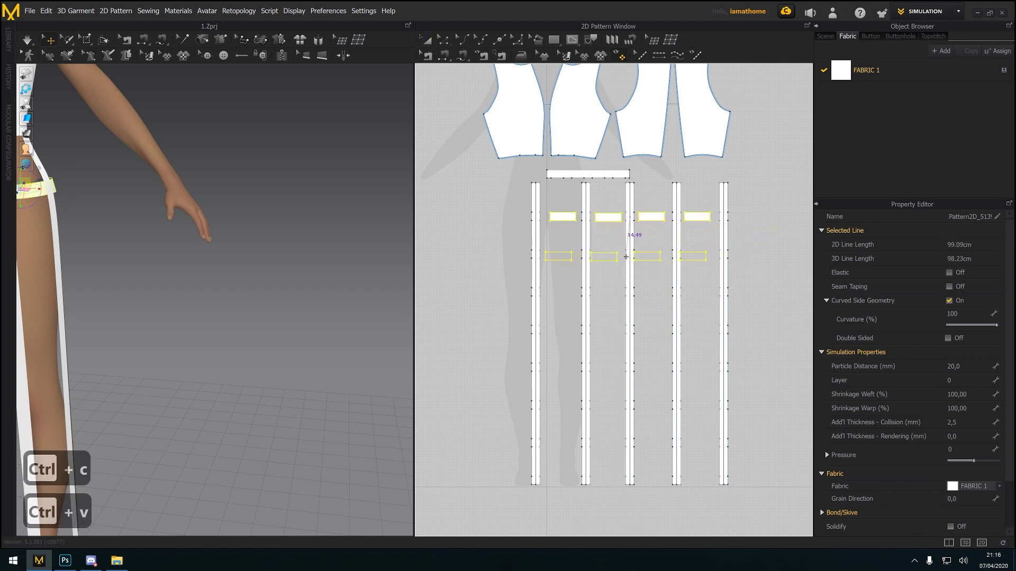
pyautogui.click(635, 258)
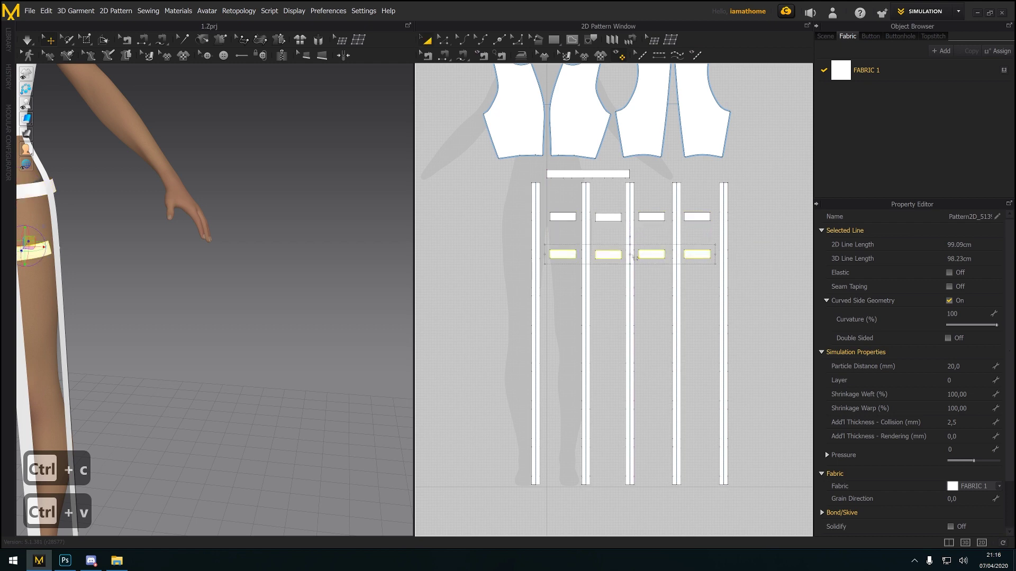
# Paste two more copies of the connecting rectangles as a third and fourth row, evenly spaced down the strips
pyautogui.hotkey('ctrl', 'c')
pyautogui.hotkey('ctrl', 'v')
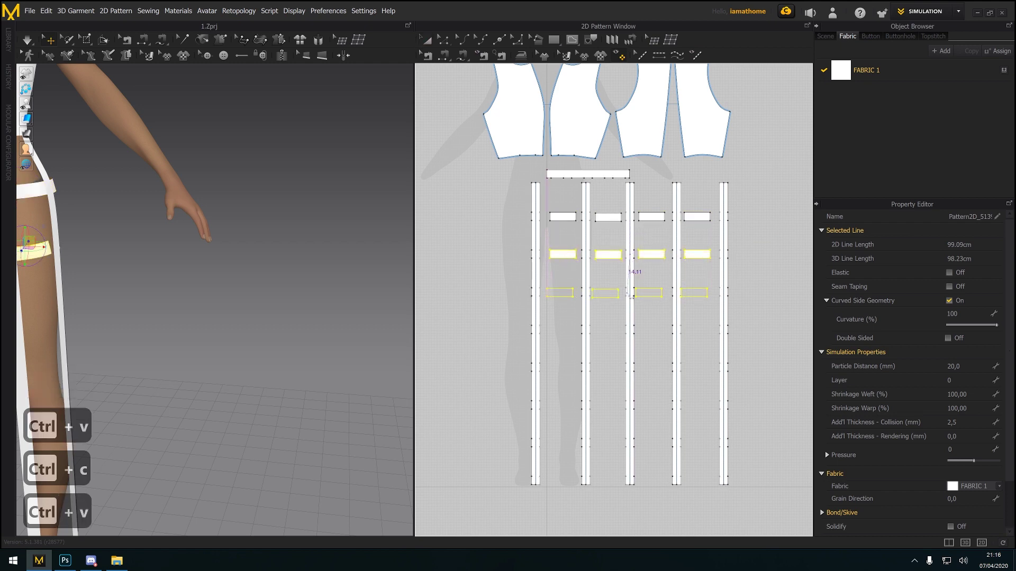
pyautogui.click(635, 294)
pyautogui.hotkey('ctrl', 'v')
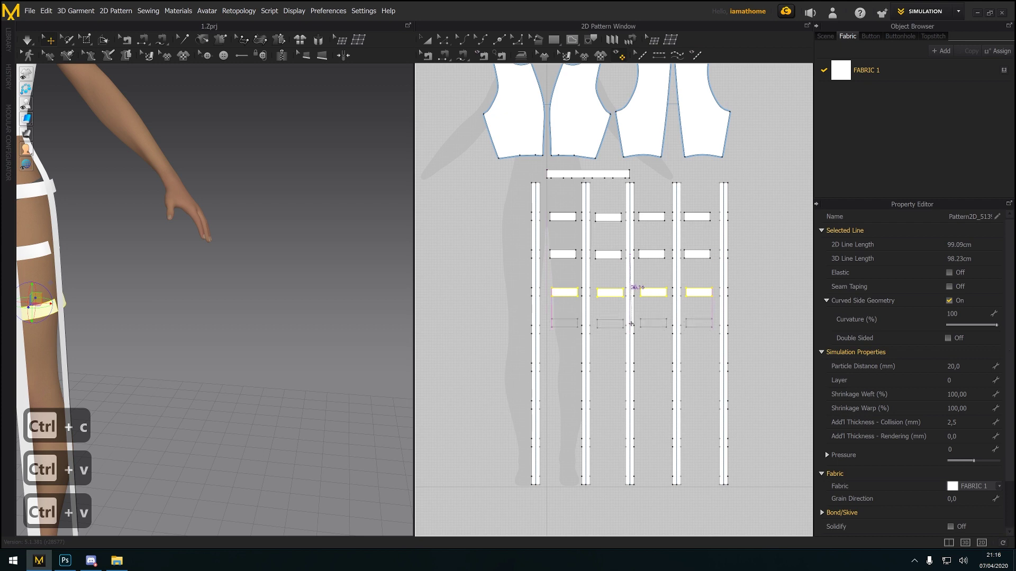
pyautogui.click(634, 334)
# Duplicate the row of connecting rectangles twice more to form a fifth and sixth row at the same spacing
pyautogui.hotkey('ctrl', 'c')
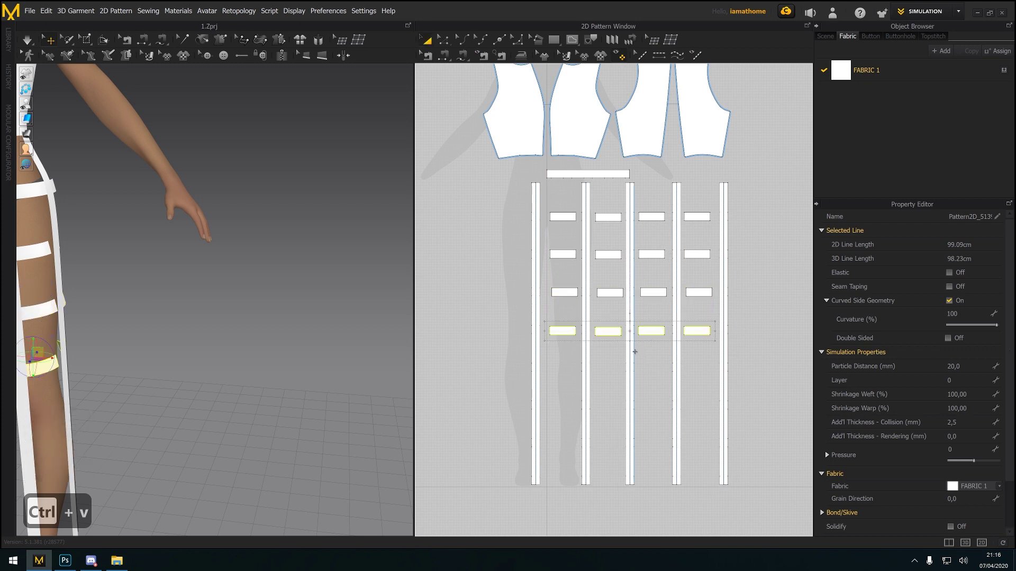
pyautogui.hotkey('ctrl', 'v')
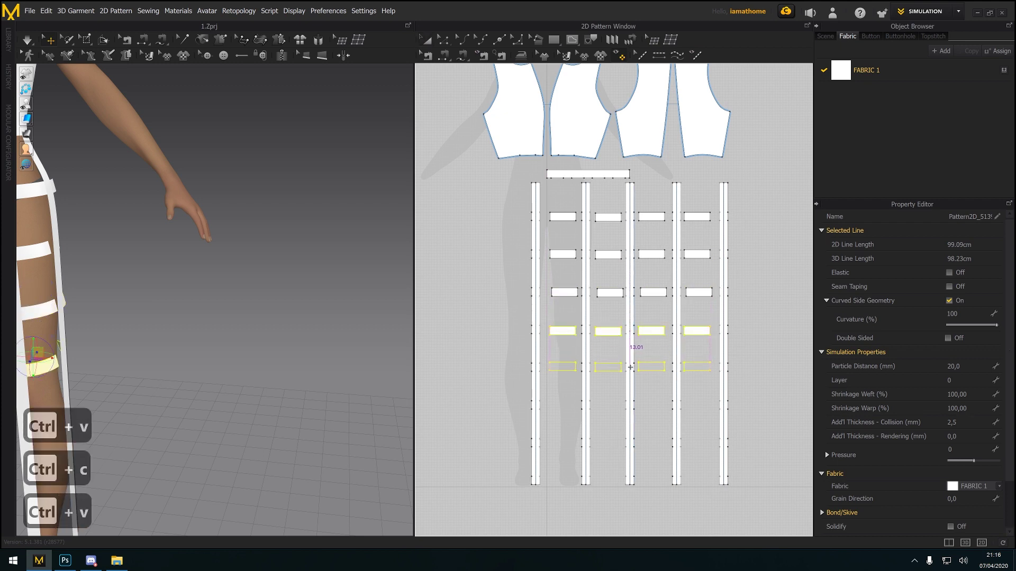
pyautogui.click(628, 369)
pyautogui.hotkey('ctrl', 'c')
pyautogui.hotkey('ctrl', 'v')
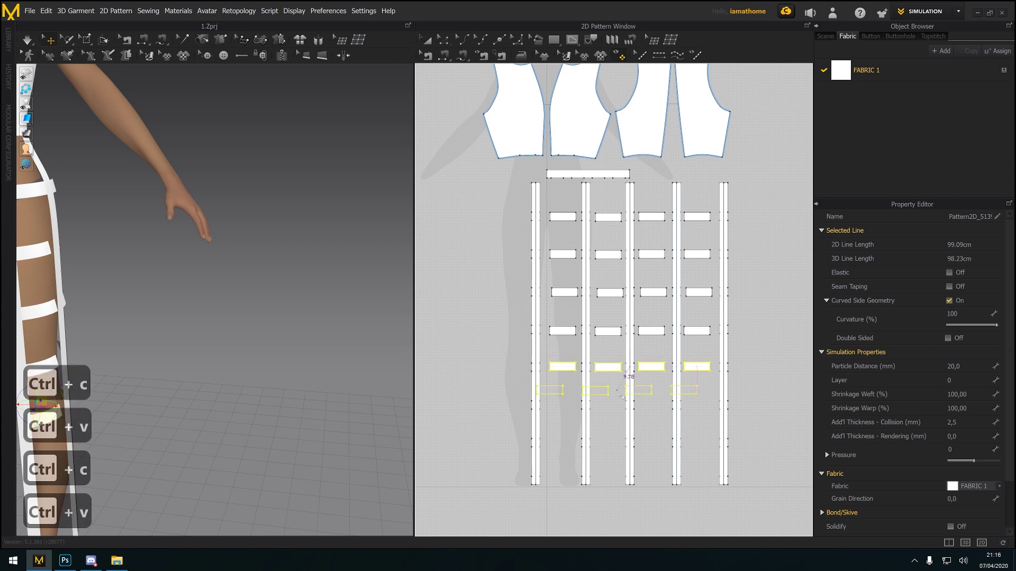
pyautogui.click(634, 406)
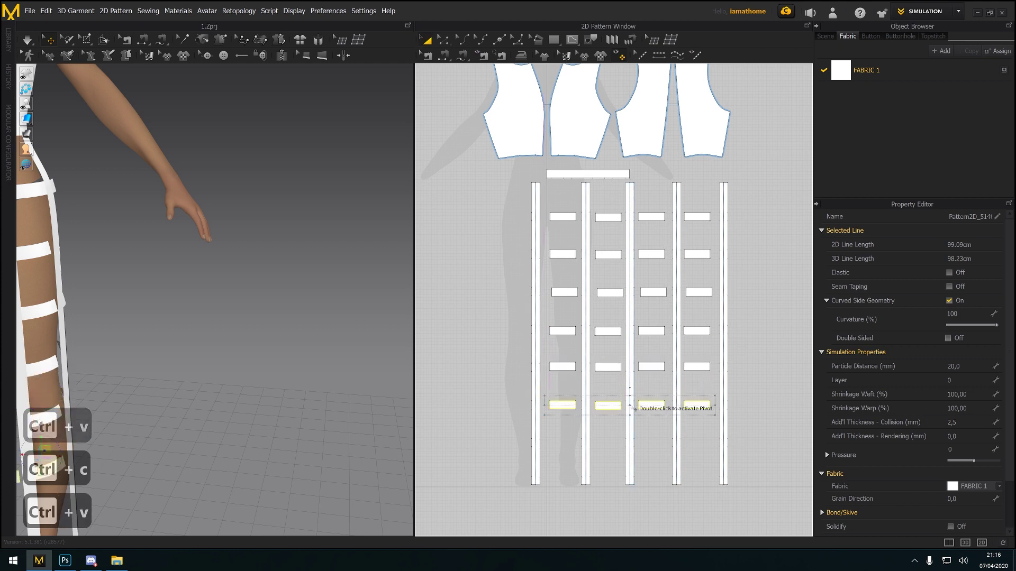
# Add a seventh and eighth row of copied connecting rectangles, placing the last row just above the strips' lower ends
pyautogui.hotkey('ctrl', 'x')
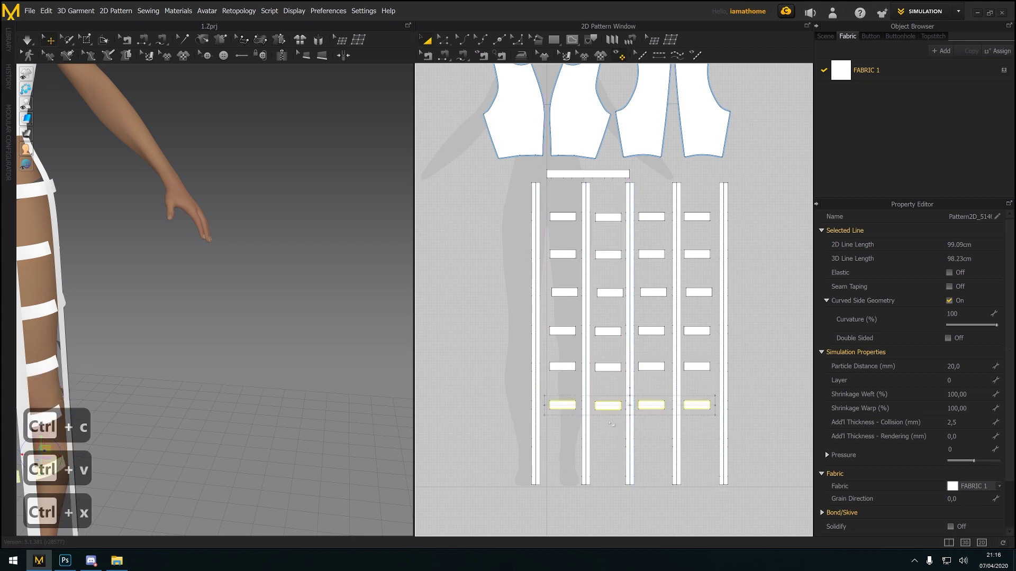
pyautogui.hotkey('ctrl', 'c')
pyautogui.hotkey('ctrl', 'v')
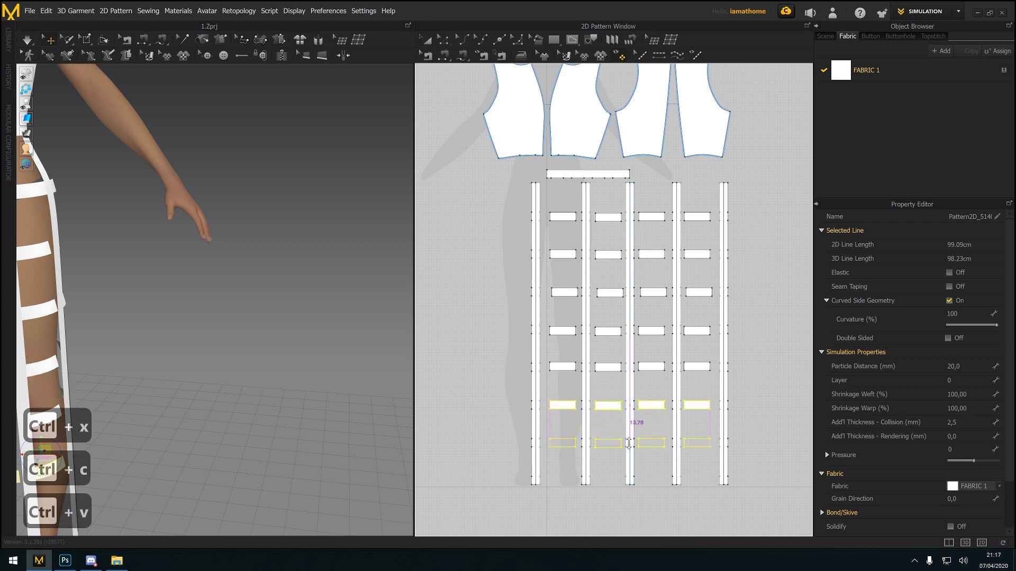
pyautogui.click(634, 447)
pyautogui.hotkey('ctrl', 'c')
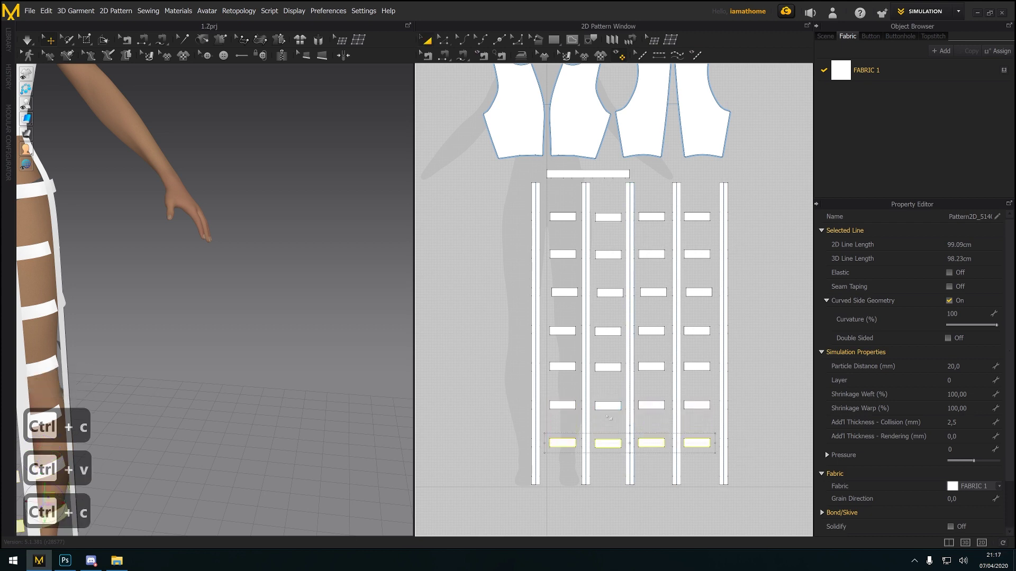
pyautogui.hotkey('ctrl', 'v')
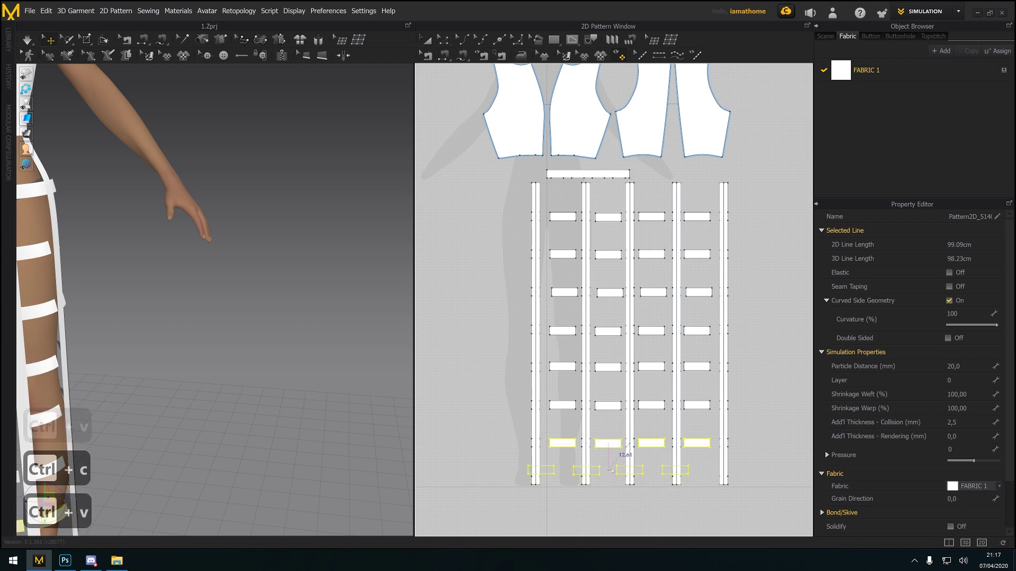
pyautogui.click(632, 372)
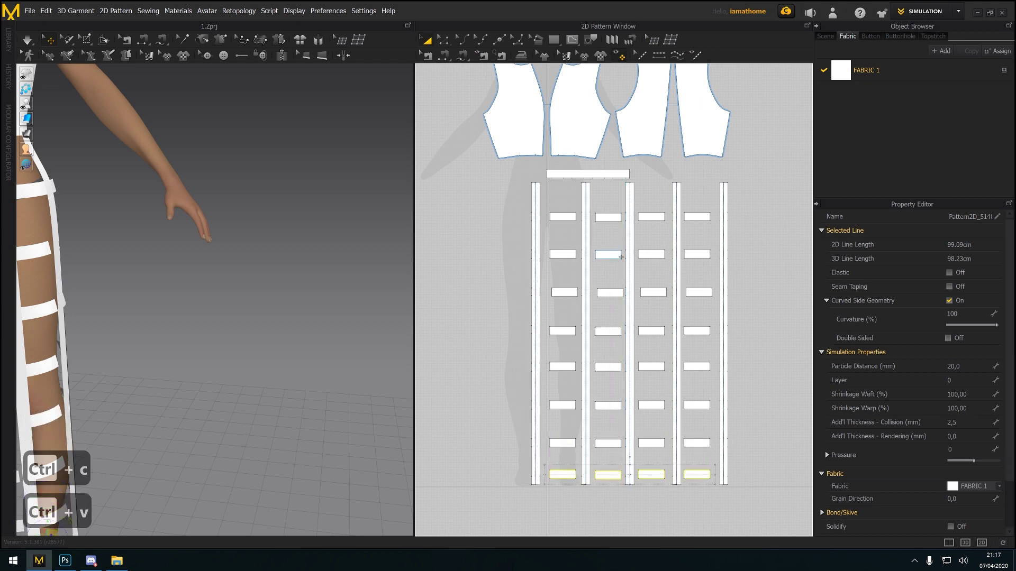
# Sew both ends of the second row's first rectangle to the facing edge segments of the first and second strips
pyautogui.scroll(4, 566, 169)
pyautogui.press('z')
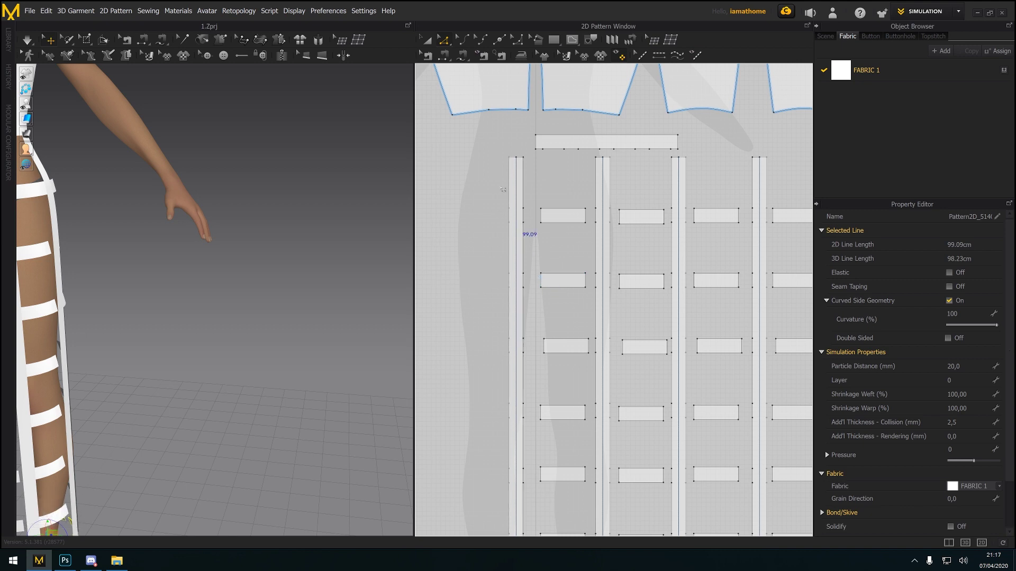
pyautogui.click(443, 56)
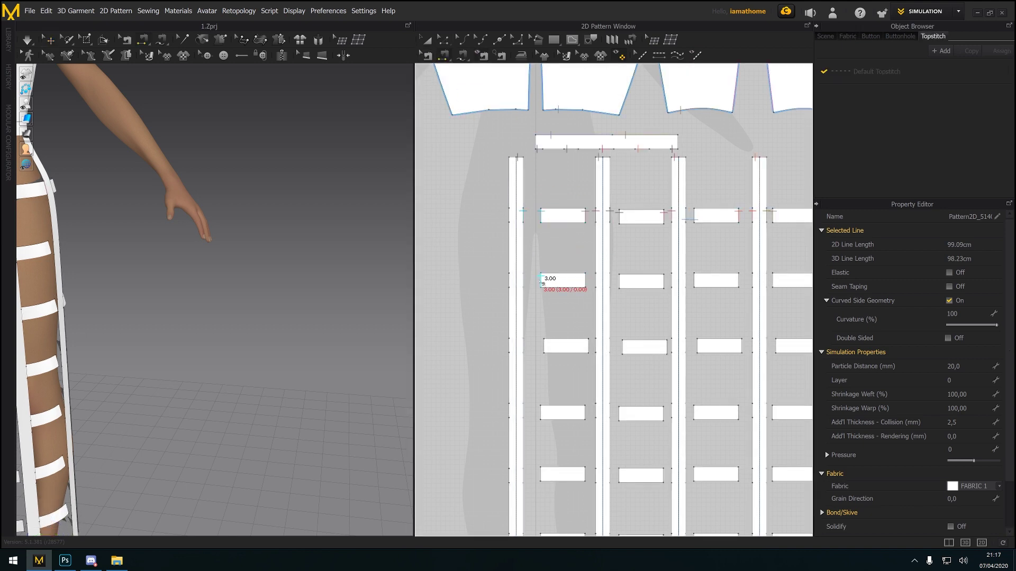
pyautogui.click(540, 278)
pyautogui.click(524, 278)
pyautogui.click(585, 279)
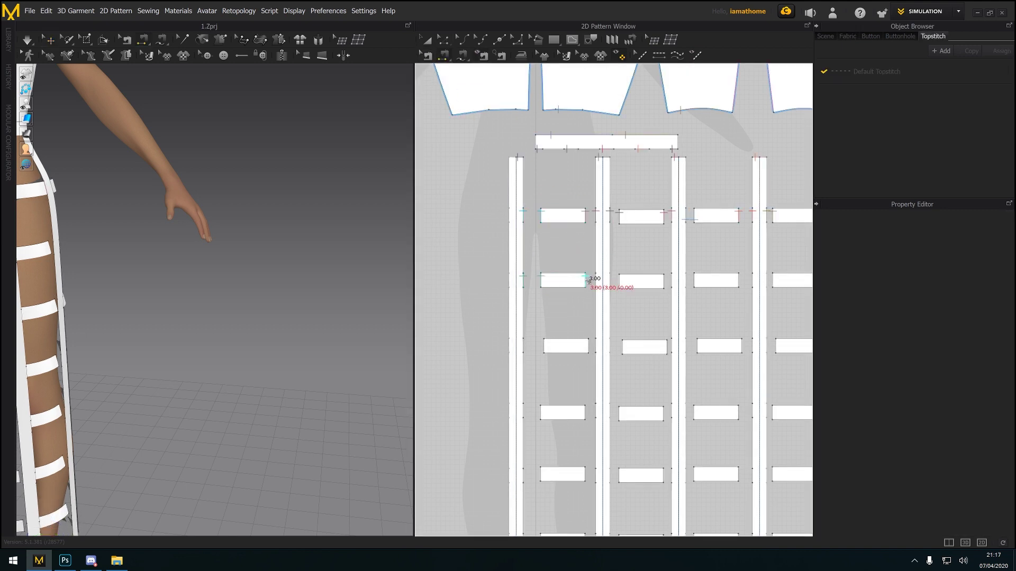
pyautogui.click(595, 279)
# Sew the second row's second rectangle between the second and third strips
pyautogui.click(610, 283)
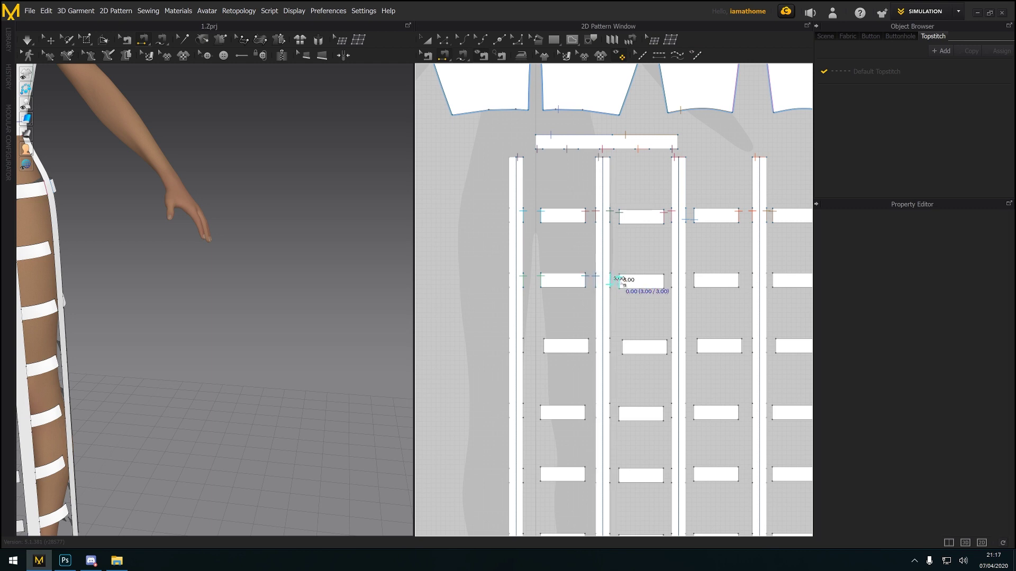
pyautogui.click(619, 287)
pyautogui.moveTo(717, 289); pyautogui.dragTo(678, 299, button='middle')
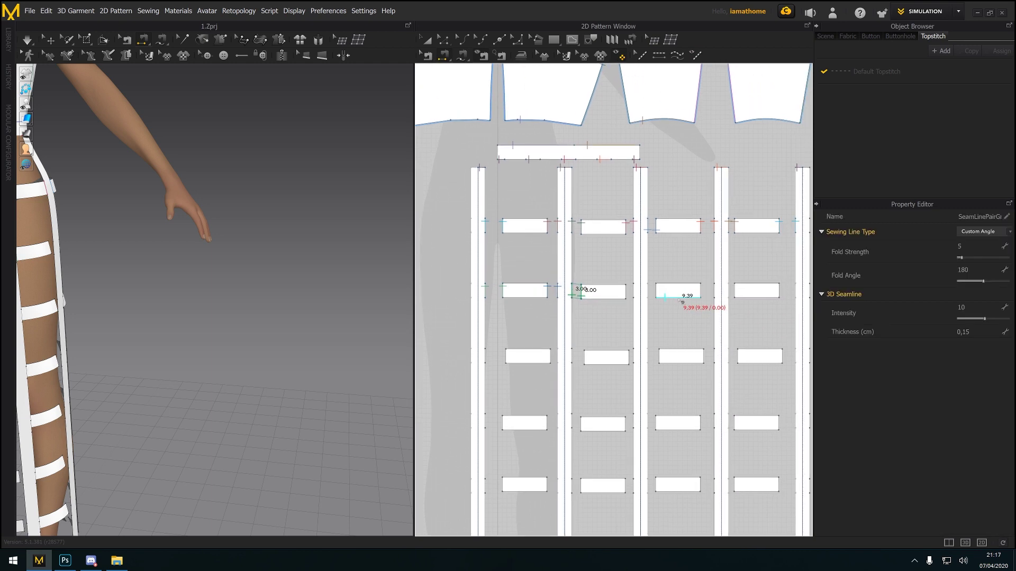
pyautogui.click(627, 291)
pyautogui.click(634, 293)
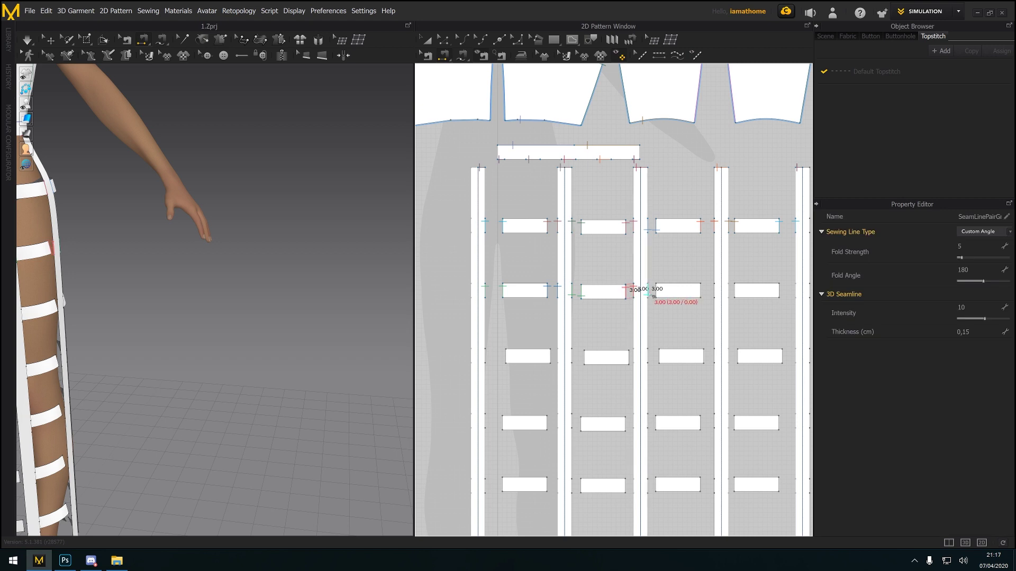
# Sew the second row's third rectangle between the third and fourth strips
pyautogui.click(649, 294)
pyautogui.click(657, 296)
pyautogui.moveTo(698, 314); pyautogui.dragTo(600, 320, button='middle')
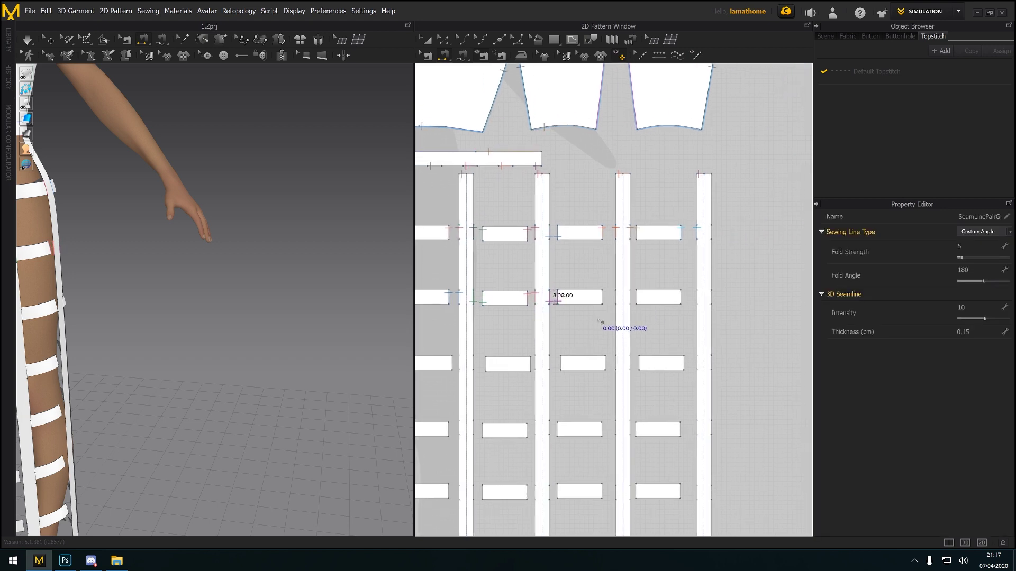
pyautogui.click(603, 298)
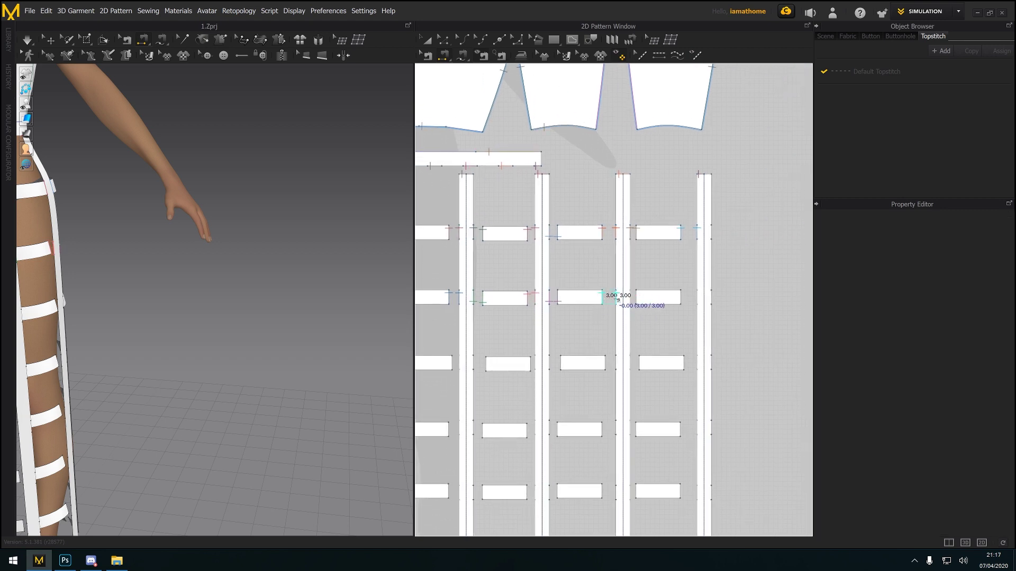
pyautogui.click(616, 298)
# Sew the second row's fourth rectangle between the fourth and fifth strips
pyautogui.click(631, 295)
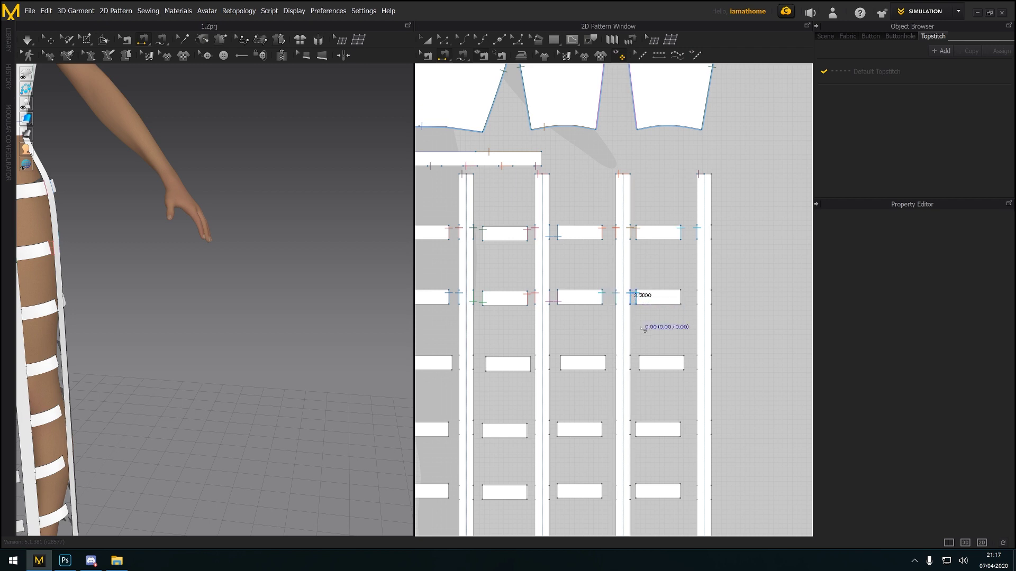
pyautogui.click(636, 297)
pyautogui.click(681, 296)
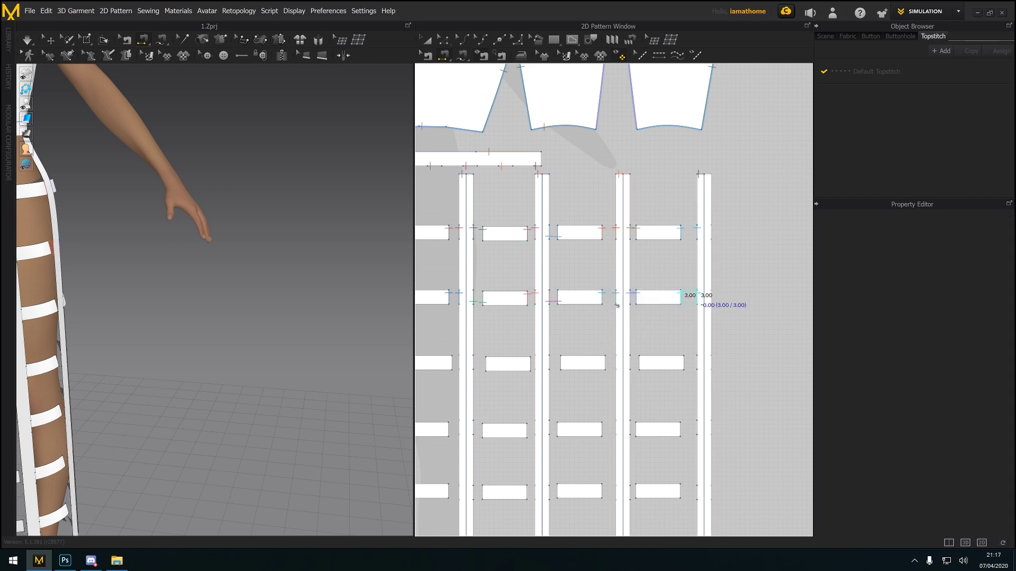
pyautogui.click(619, 295)
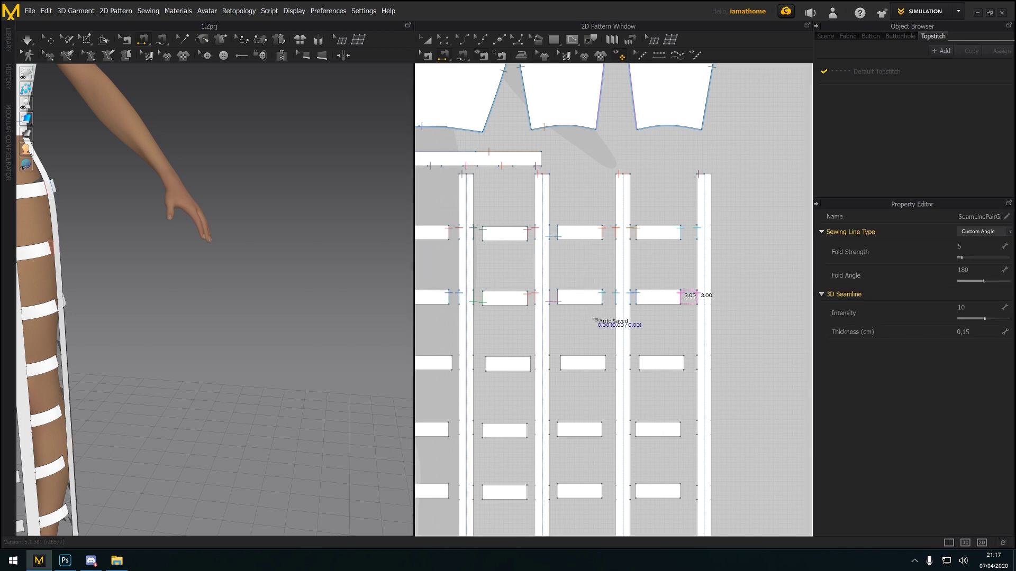
pyautogui.moveTo(589, 321); pyautogui.dragTo(626, 237, button='middle')
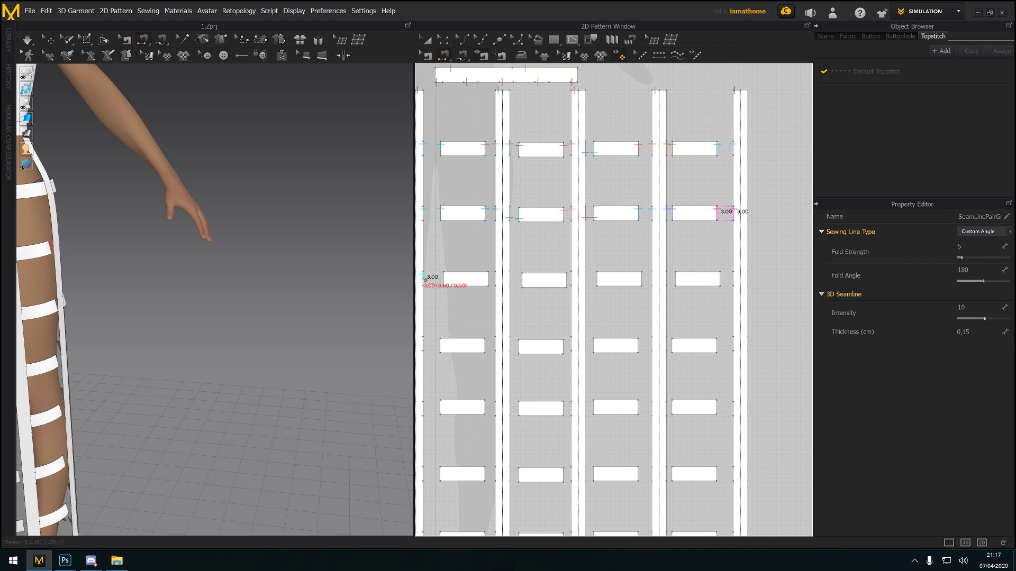
pyautogui.click(427, 279)
pyautogui.click(446, 277)
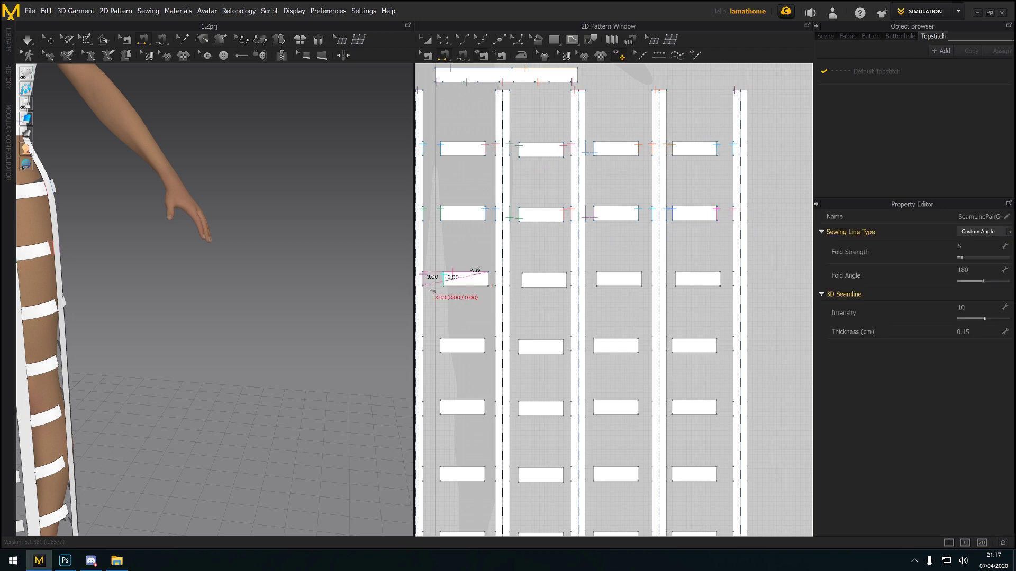
pyautogui.hotkey('ctrl', 'z')
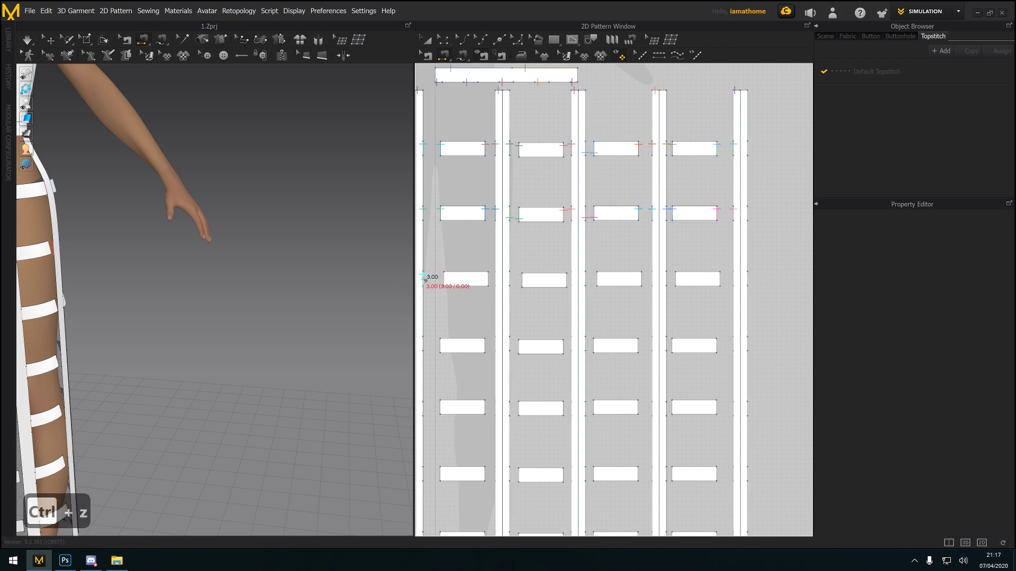
# Sew the third row's first rectangle between the first and second strips and its second rectangle between the second and third strips
pyautogui.click(444, 279)
pyautogui.click(488, 281)
pyautogui.click(497, 283)
pyautogui.click(512, 283)
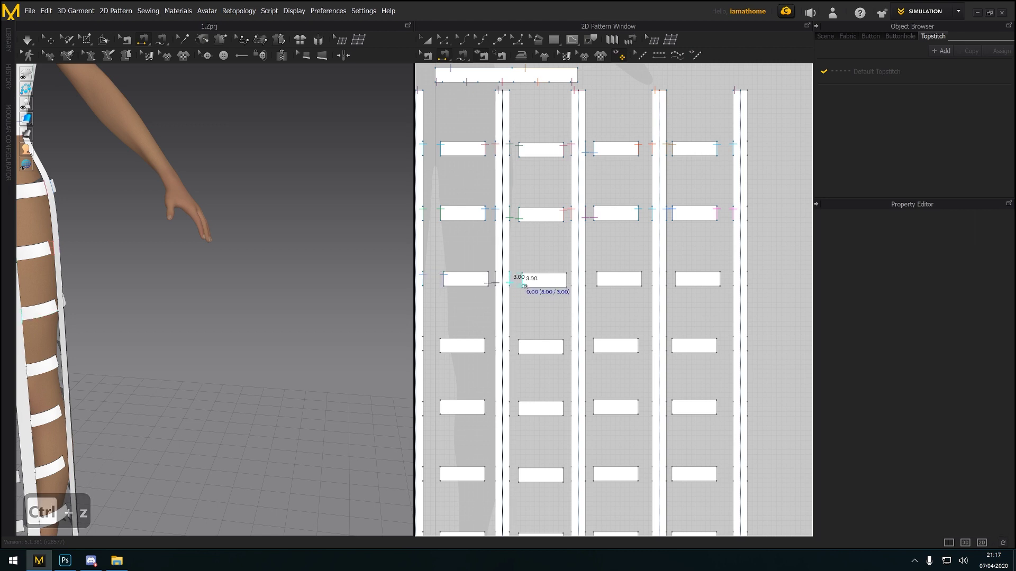
pyautogui.click(523, 283)
pyautogui.click(567, 281)
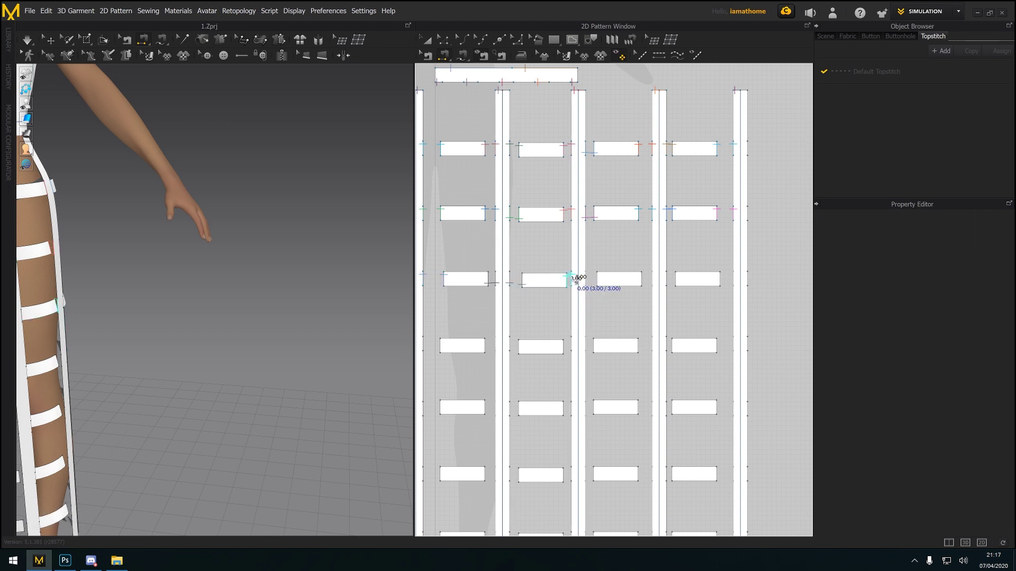
pyautogui.click(574, 281)
# Sew the third row's third rectangle between the third and fourth strips and its fourth rectangle between the fourth and fifth strips
pyautogui.click(597, 284)
pyautogui.click(586, 284)
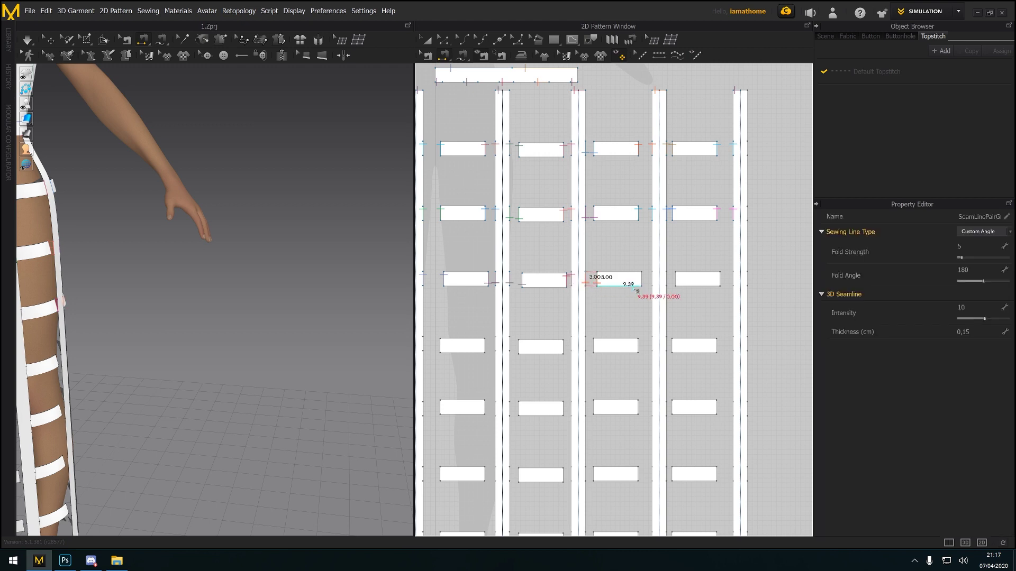
pyautogui.click(642, 284)
pyautogui.click(653, 285)
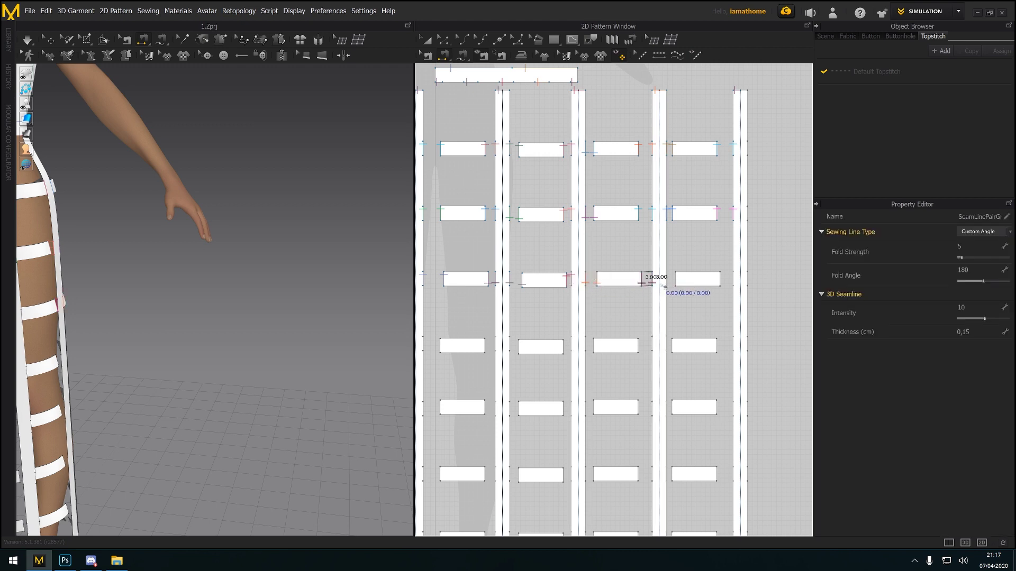
pyautogui.click(666, 283)
pyautogui.click(676, 281)
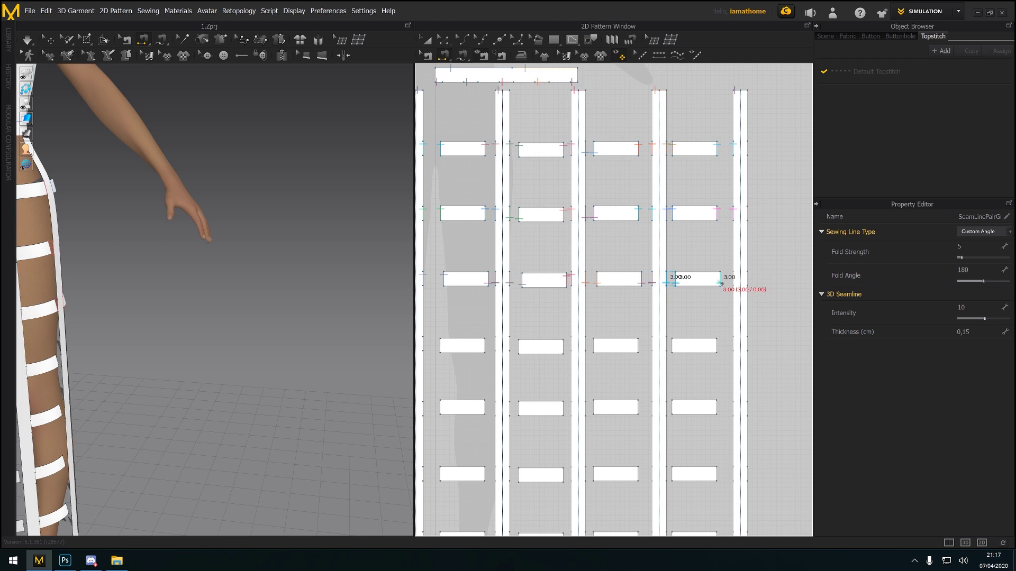
pyautogui.click(720, 282)
pyautogui.click(732, 284)
# Sew the fourth row's first rectangle between the first and second strips and its second rectangle between the second and third strips
pyautogui.moveTo(535, 329); pyautogui.dragTo(565, 179, button='middle')
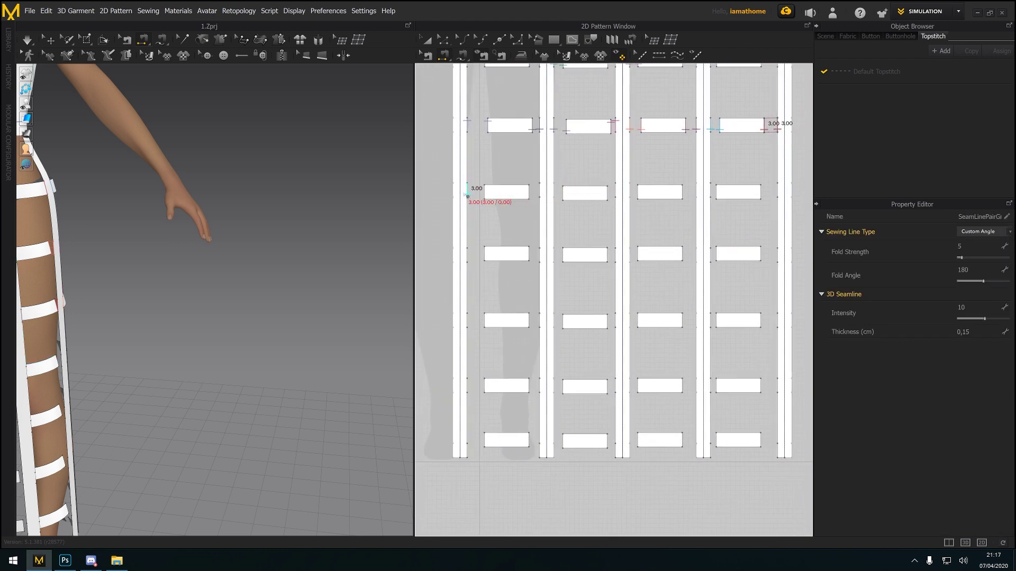
pyautogui.click(468, 191)
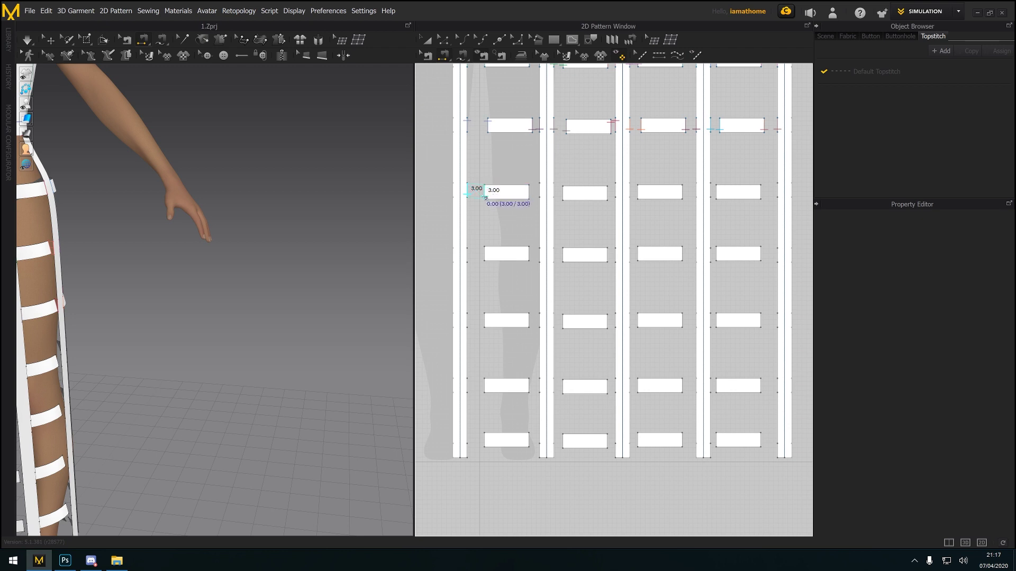
pyautogui.click(485, 193)
pyautogui.click(529, 191)
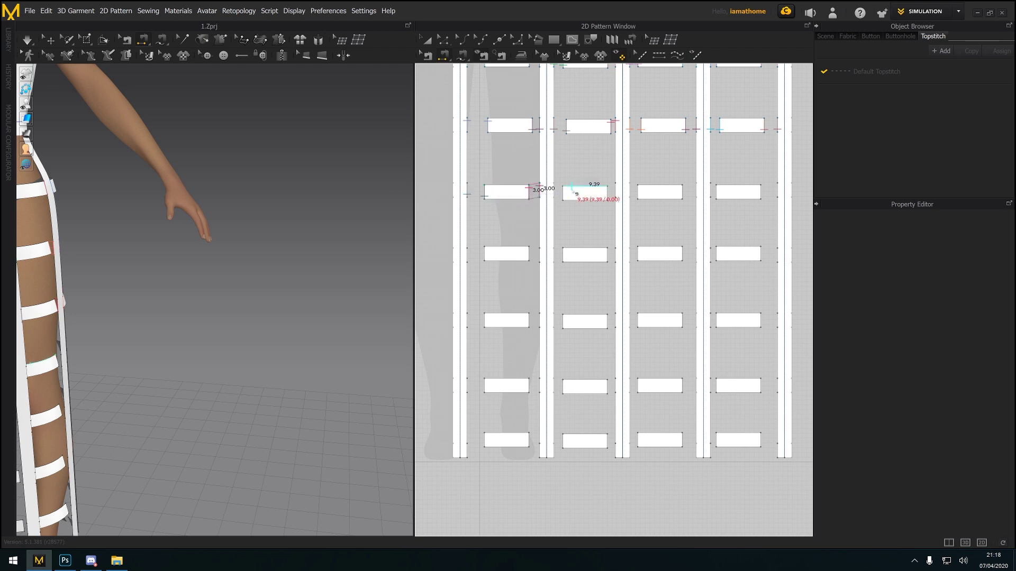
pyautogui.click(539, 188)
pyautogui.click(553, 192)
pyautogui.click(563, 193)
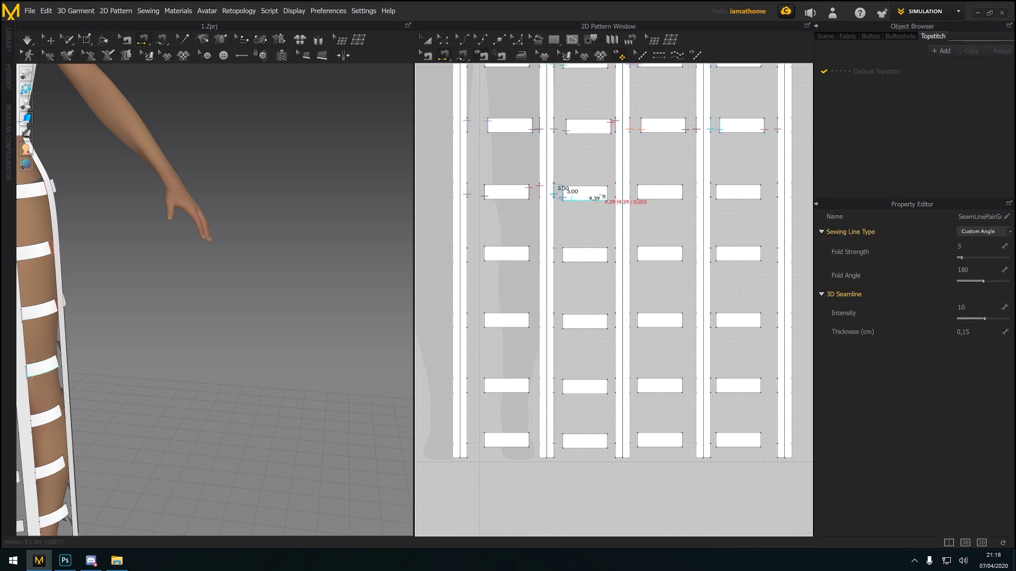
pyautogui.click(607, 192)
pyautogui.click(615, 188)
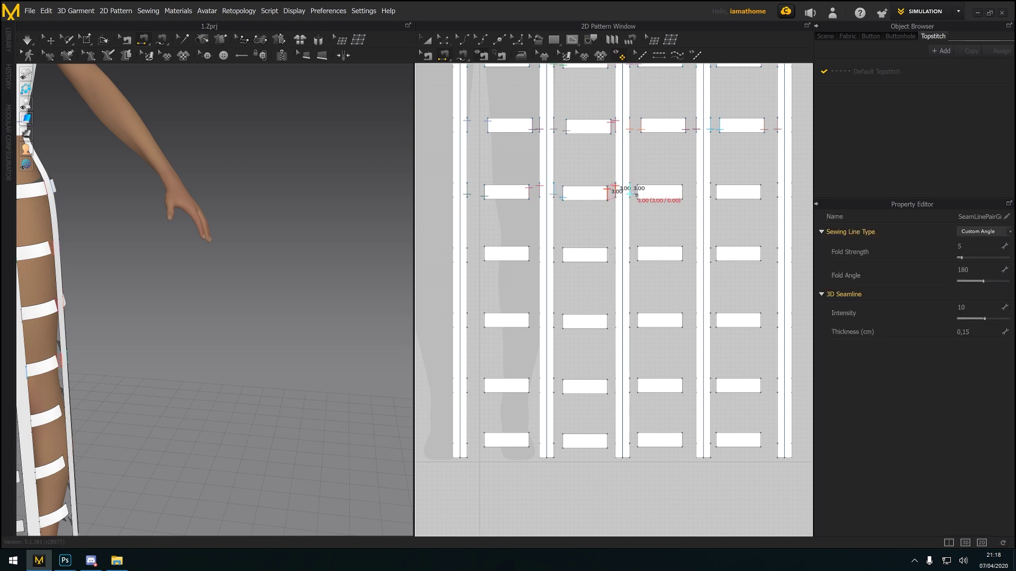
# Sew the fourth row's third rectangle between the third and fourth strips and its fourth rectangle between the fourth and fifth strips
pyautogui.click(630, 194)
pyautogui.click(637, 193)
pyautogui.click(682, 191)
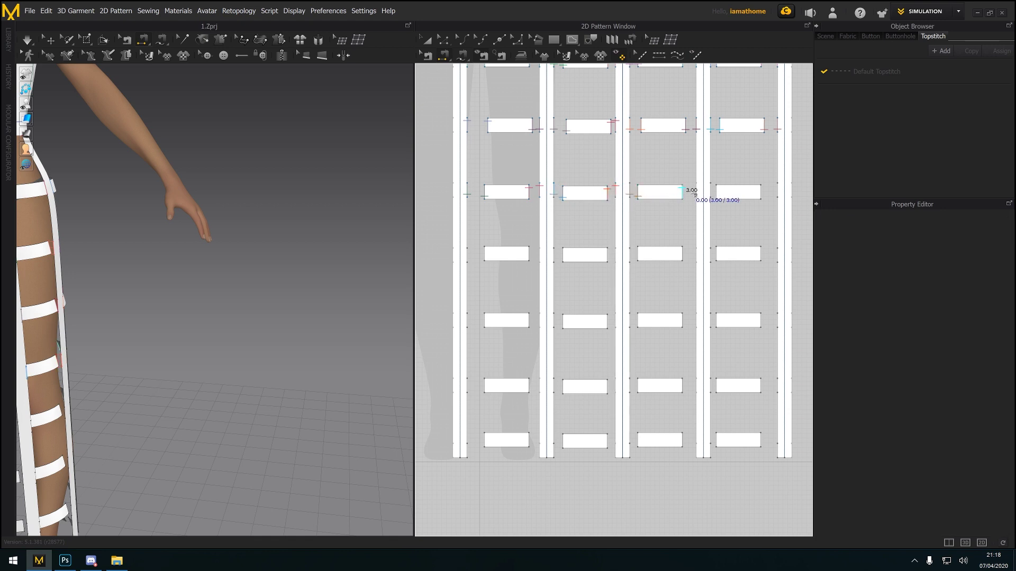
pyautogui.click(696, 189)
pyautogui.click(710, 195)
pyautogui.click(716, 196)
pyautogui.click(761, 194)
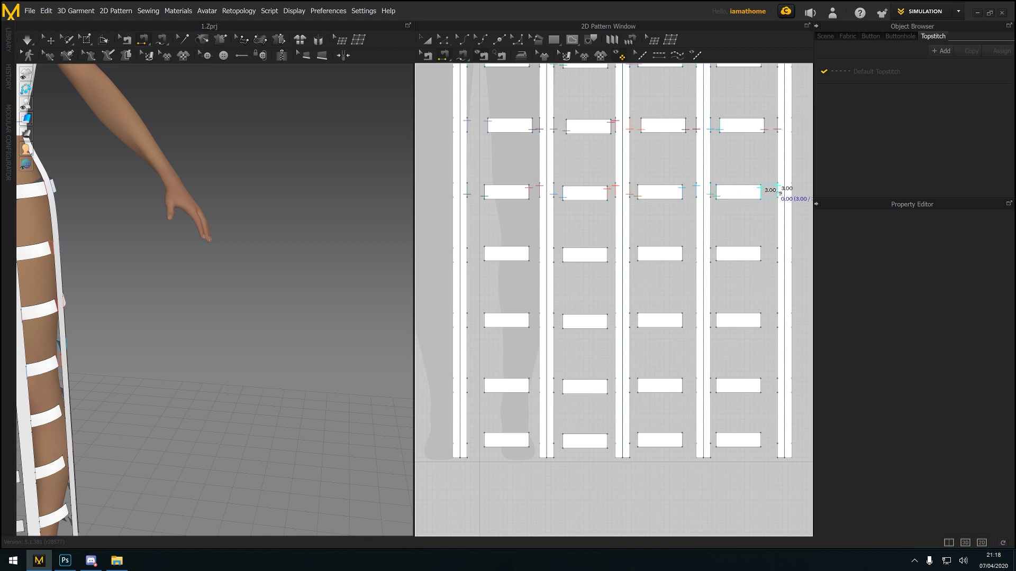
pyautogui.click(777, 191)
# Sew the fifth row's first rectangle between the first and second strips and its second rectangle between the second and third strips
pyautogui.click(490, 257)
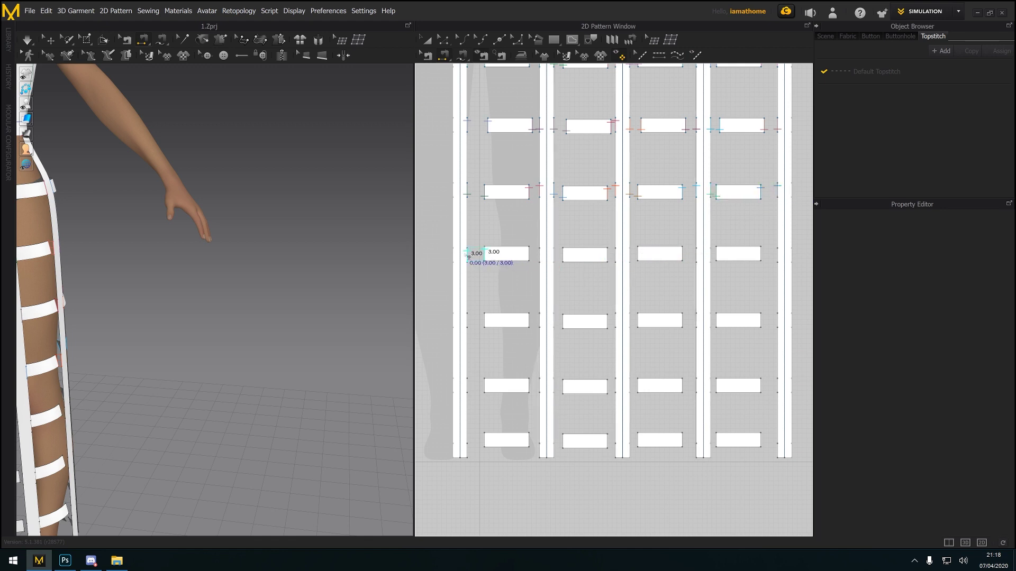
pyautogui.click(468, 253)
pyautogui.click(529, 256)
pyautogui.click(539, 256)
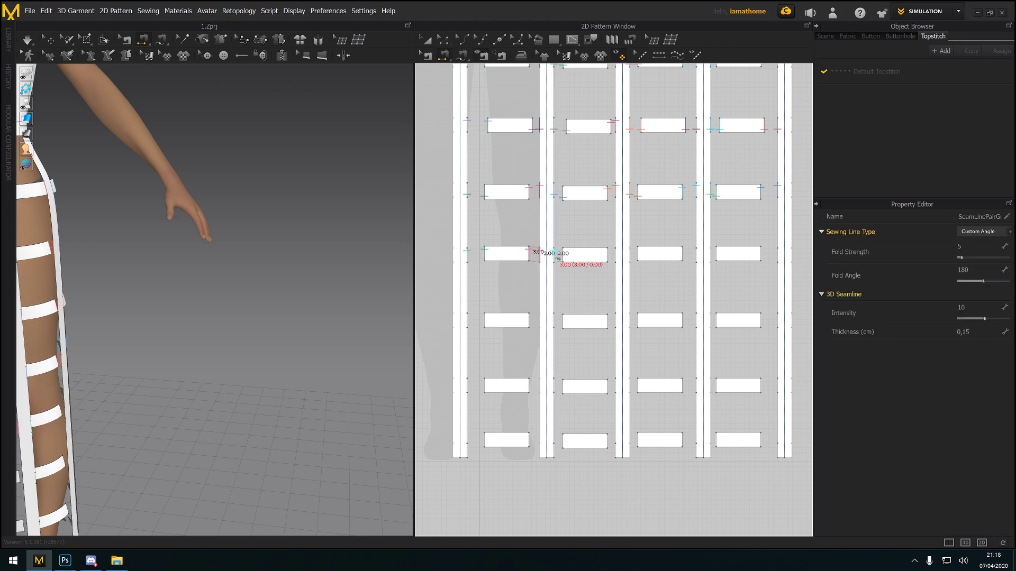
pyautogui.click(563, 255)
pyautogui.click(554, 254)
pyautogui.click(608, 257)
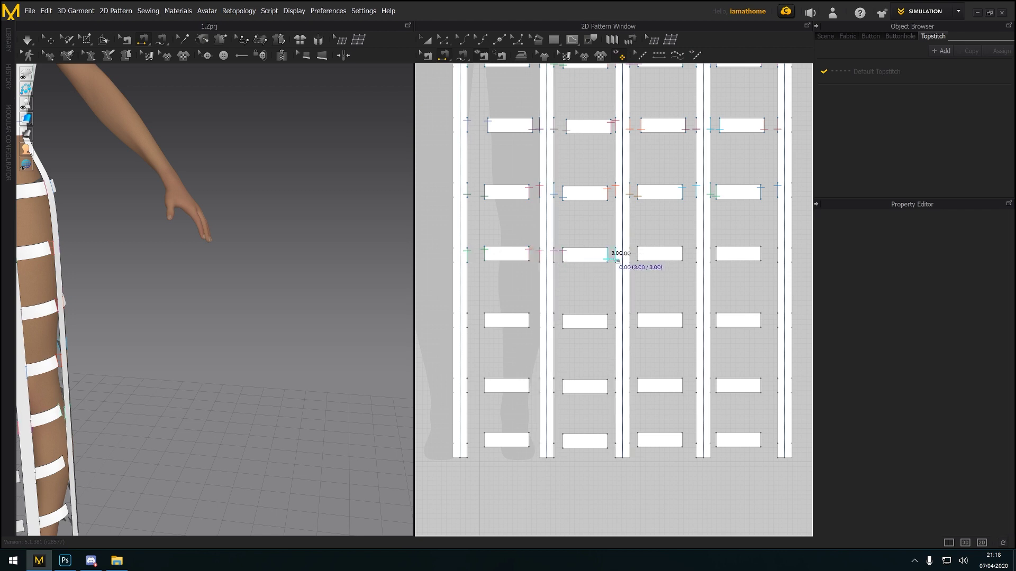
pyautogui.click(616, 257)
# Sew the fifth row's third rectangle between the third and fourth strips and its fourth rectangle between the fourth and fifth strips
pyautogui.click(630, 259)
pyautogui.click(638, 255)
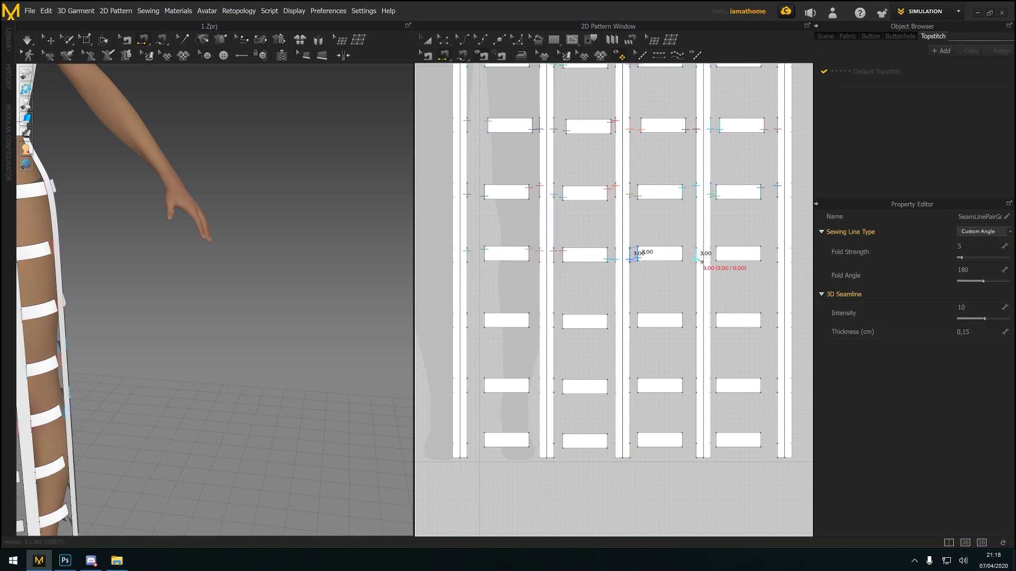
pyautogui.click(683, 259)
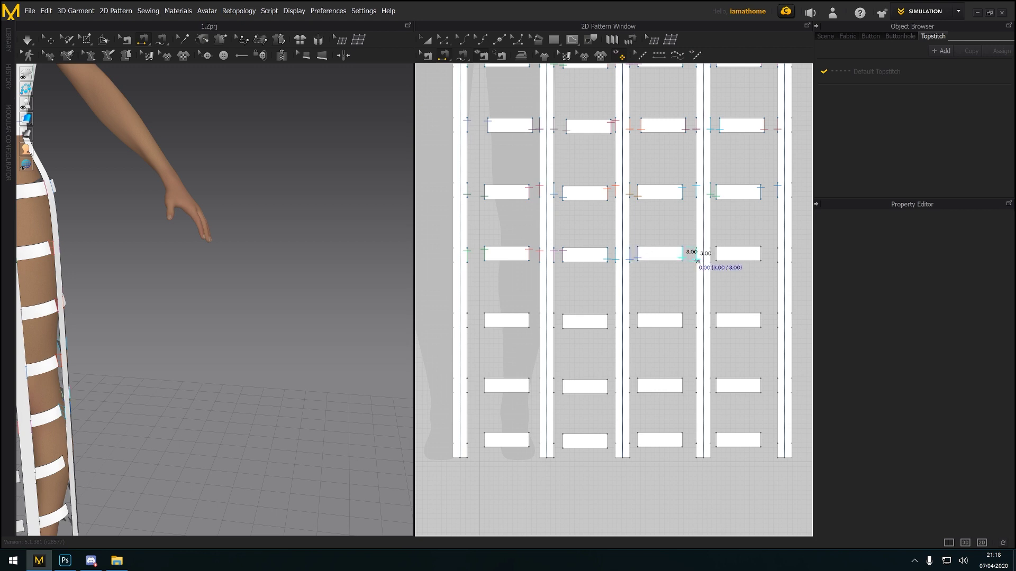
pyautogui.click(697, 259)
pyautogui.click(712, 259)
pyautogui.click(717, 259)
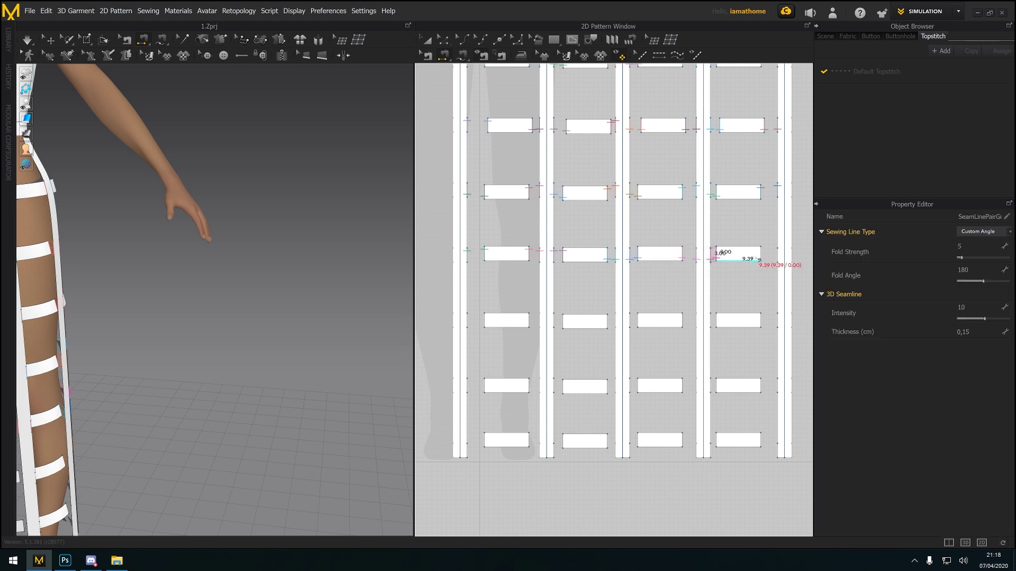
pyautogui.click(760, 258)
pyautogui.click(778, 261)
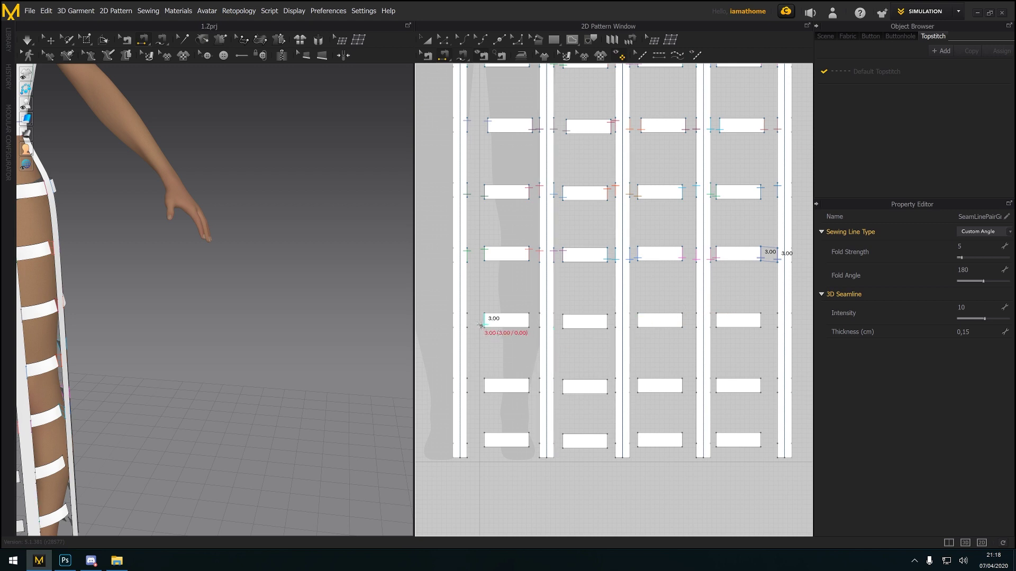
# Sew the sixth row's first rectangle between the first and second strips, and the second rectangle's near end to the second strip
pyautogui.click(467, 321)
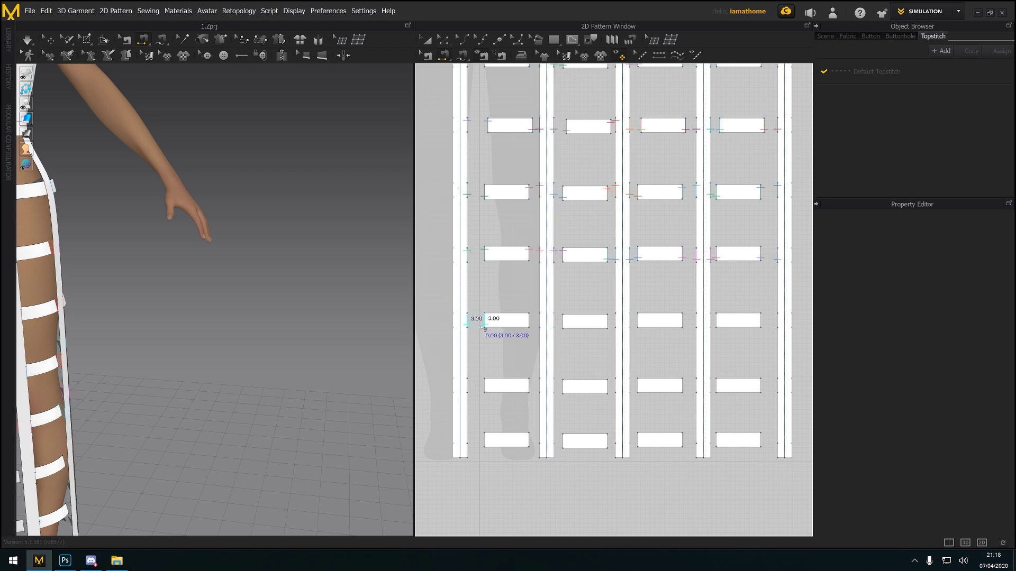
pyautogui.click(484, 324)
pyautogui.click(529, 321)
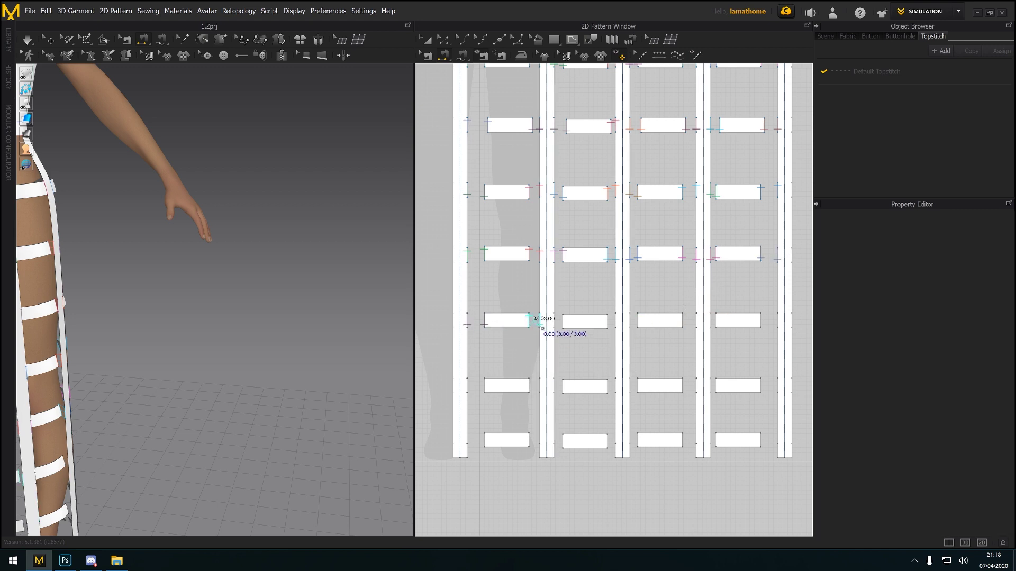
pyautogui.click(539, 322)
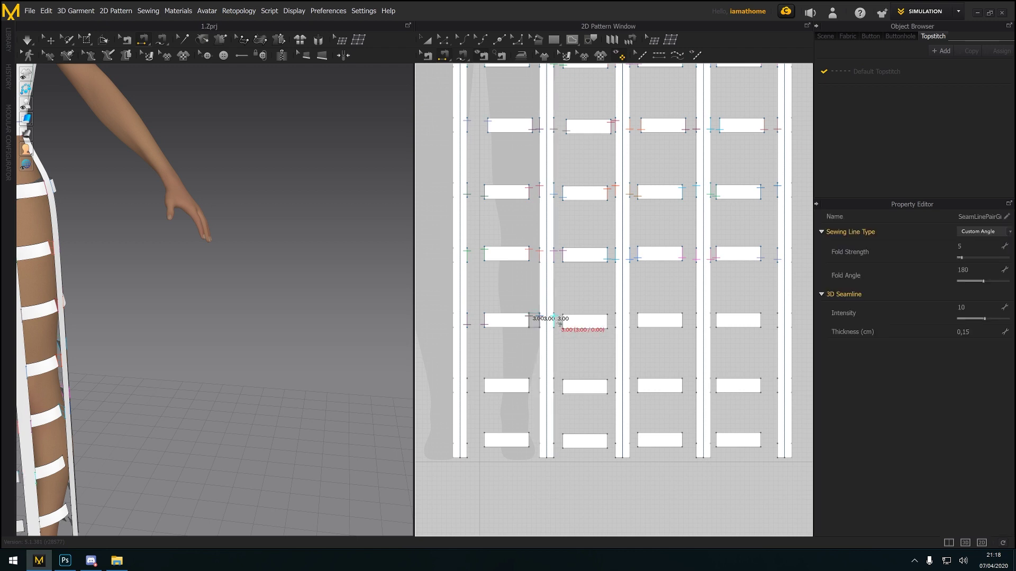
pyautogui.click(554, 320)
pyautogui.click(563, 322)
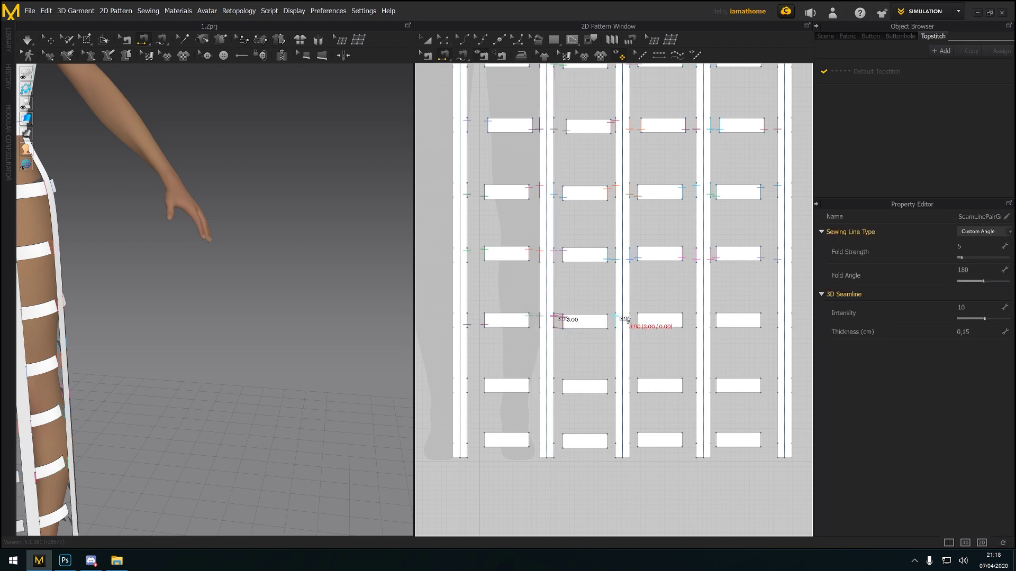
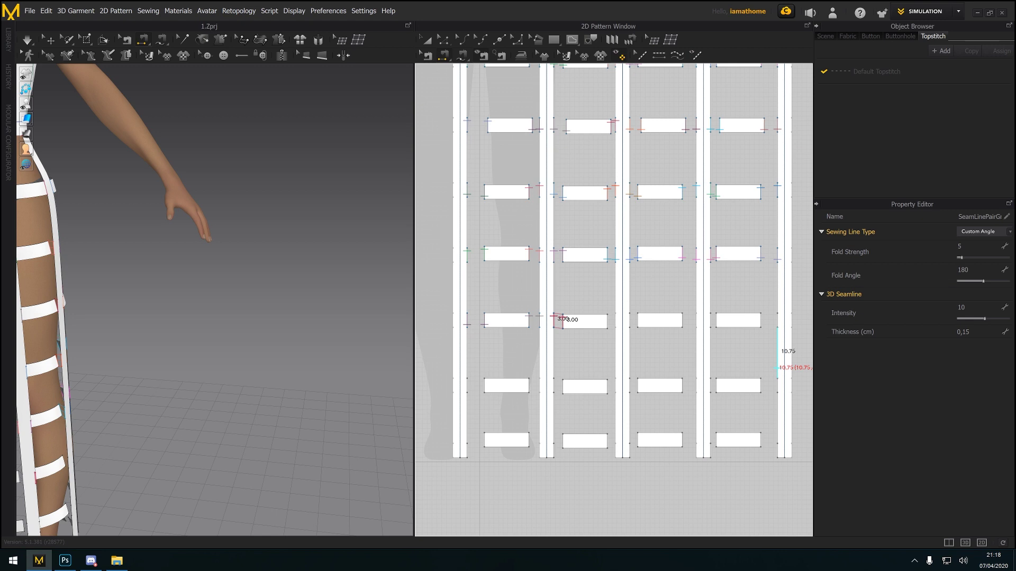
pyautogui.hotkey('alt', 'Tab')
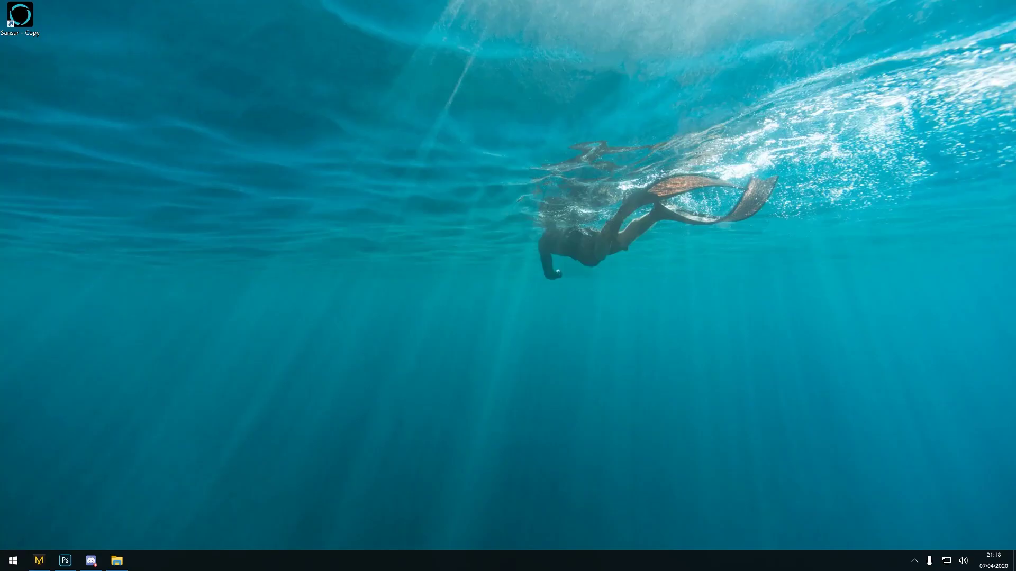
pyautogui.hotkey('alt', 'Tab')
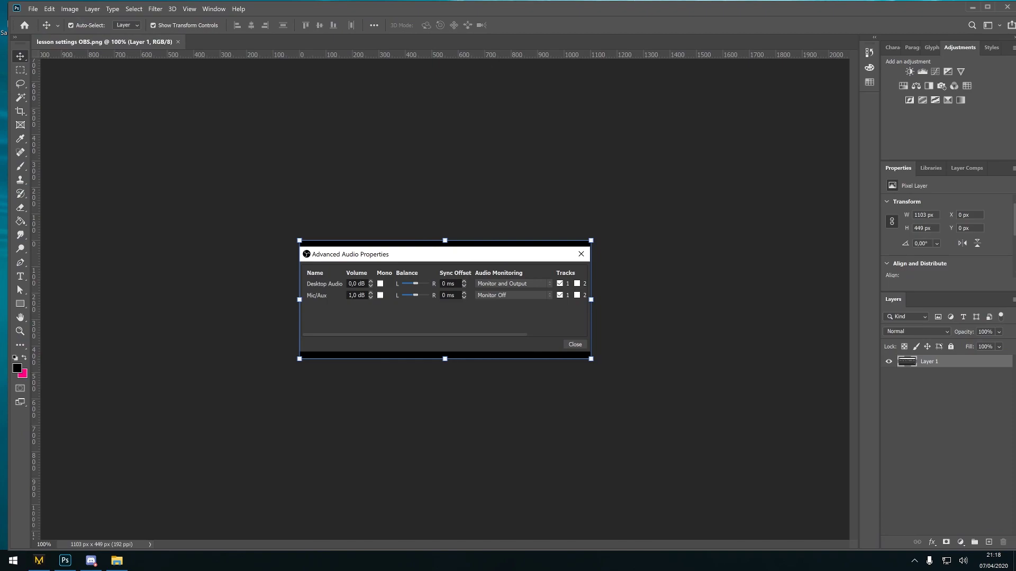
pyautogui.hotkey('alt', 'Tab')
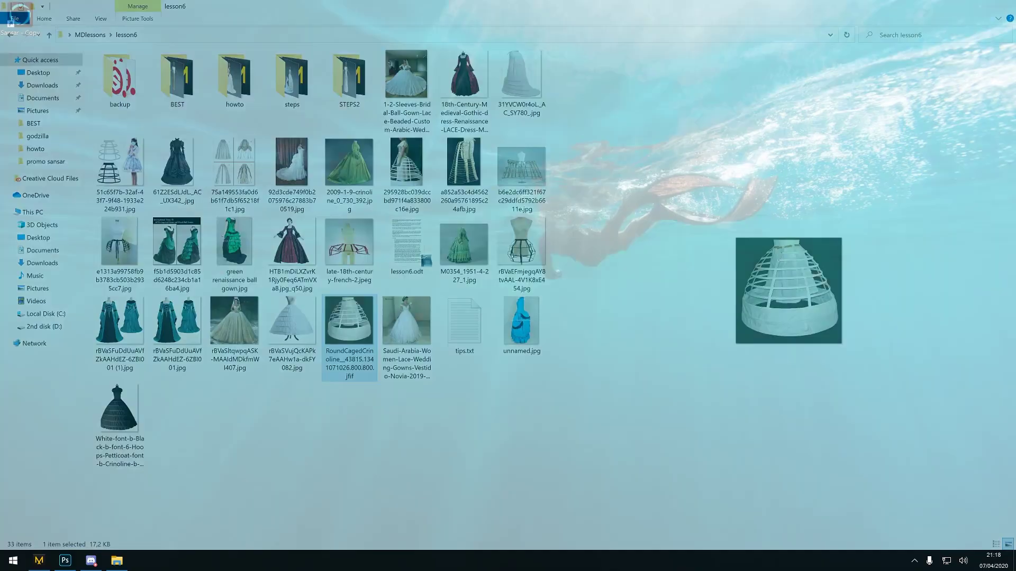
pyautogui.hotkey('alt', 'Tab')
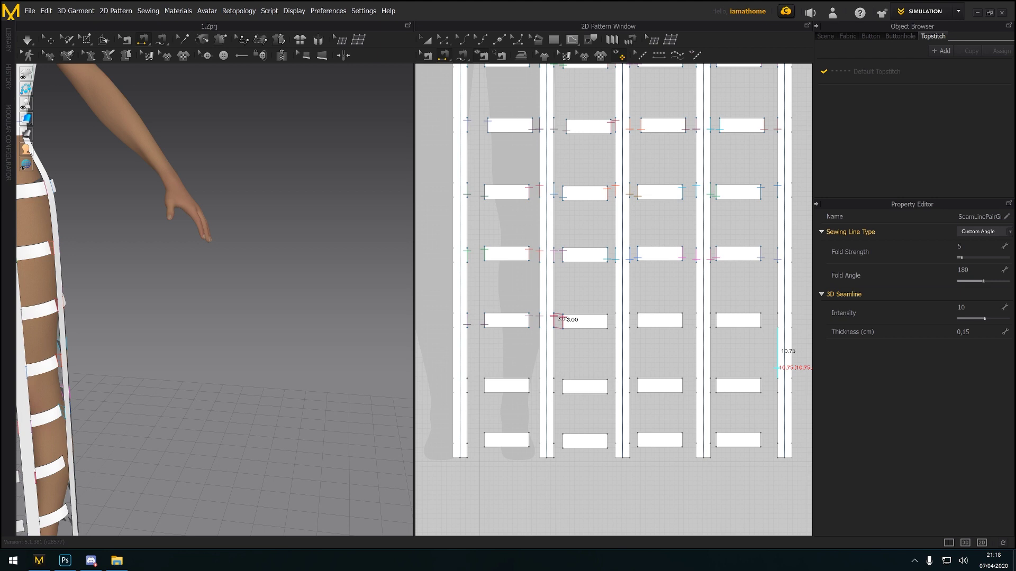
pyautogui.hotkey('alt', 'Tab')
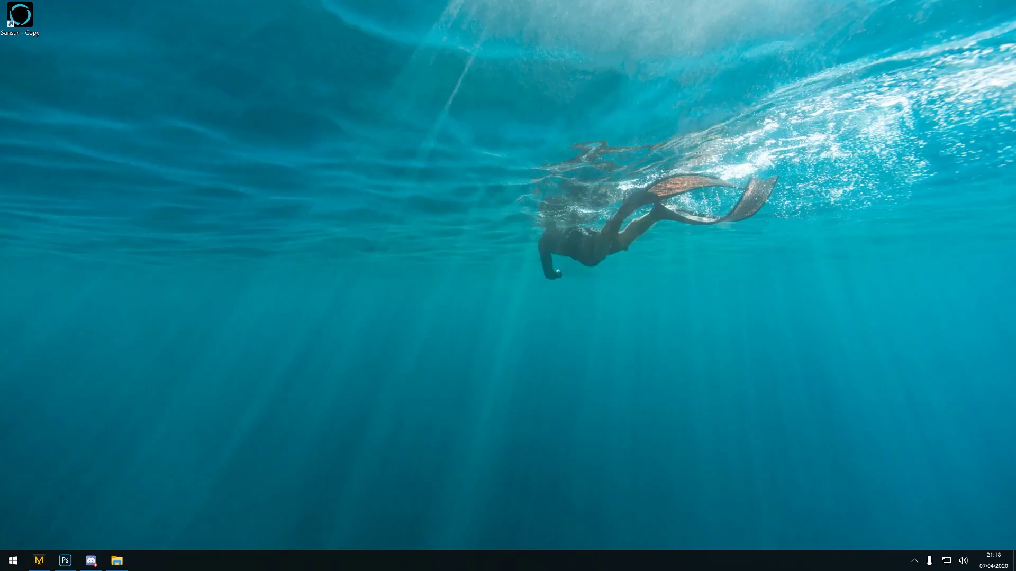
pyautogui.hotkey('alt', 'Tab')
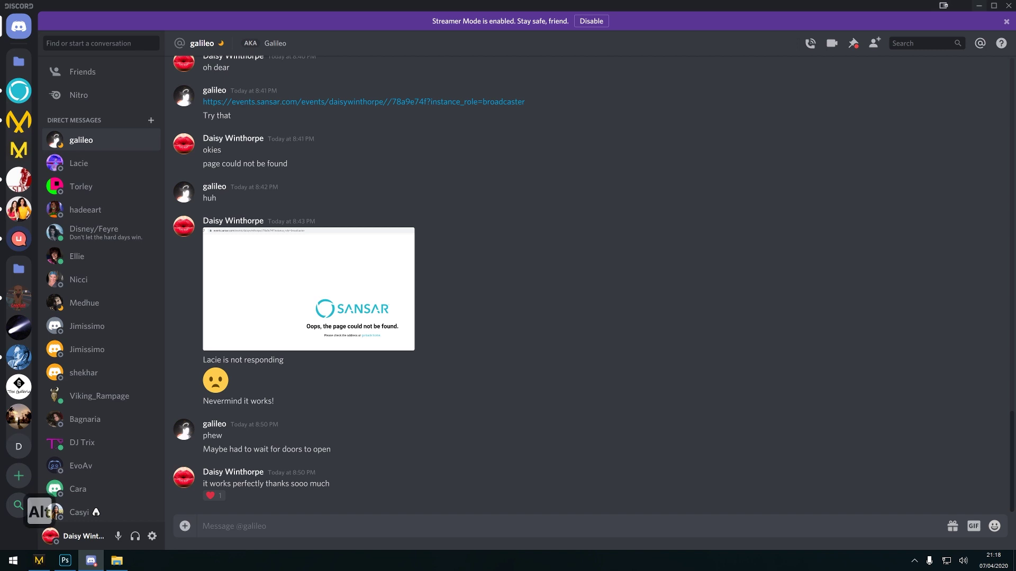
pyautogui.hotkey('alt', 'Tab')
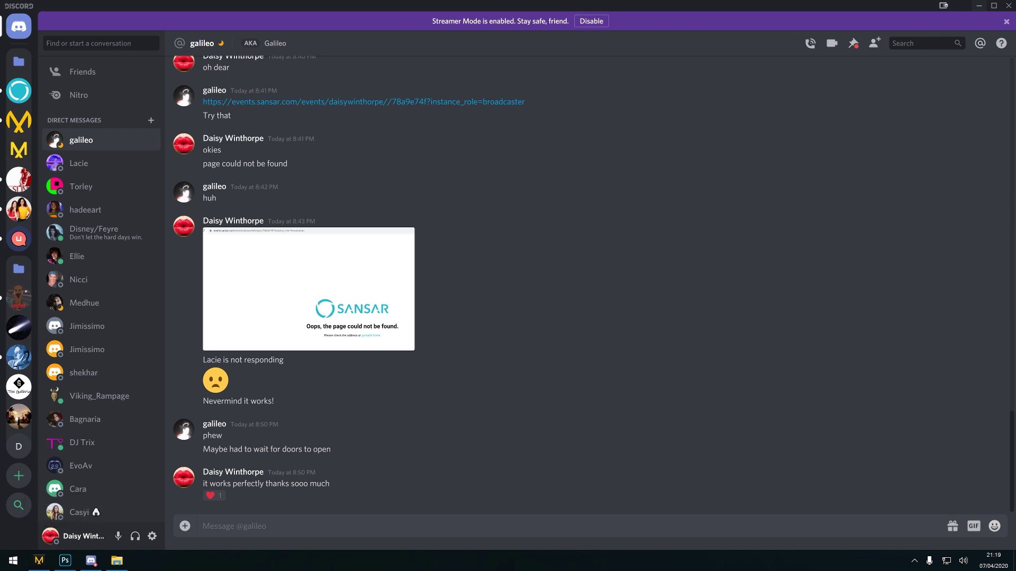
pyautogui.click(978, 5)
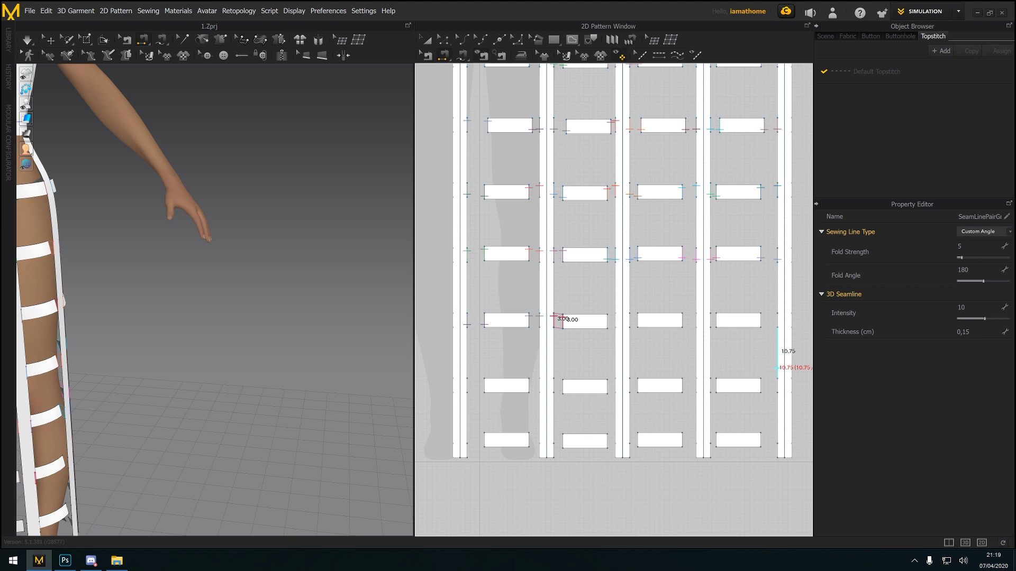
pyautogui.hotkey('alt', 'Tab')
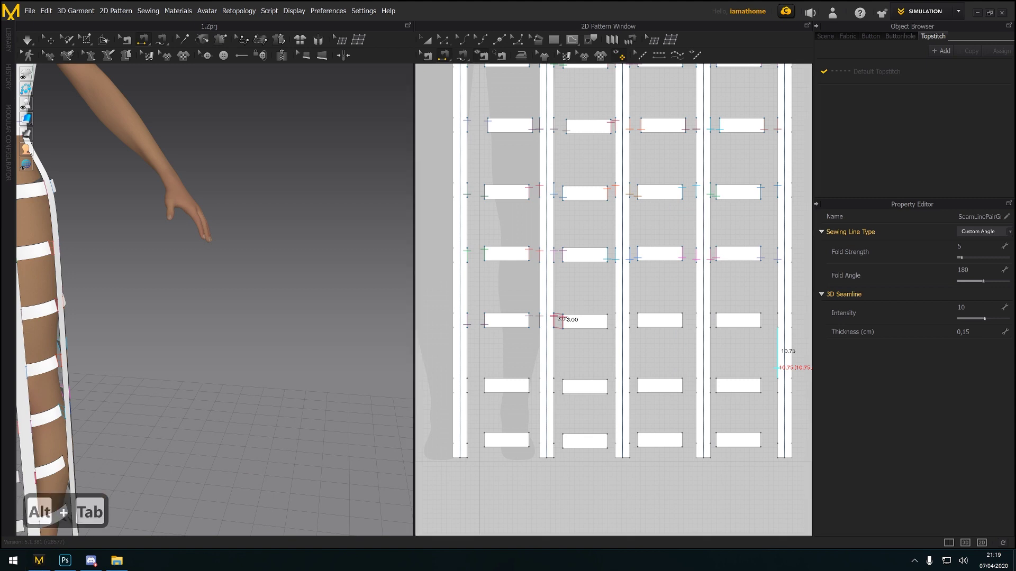
pyautogui.press('super+d')
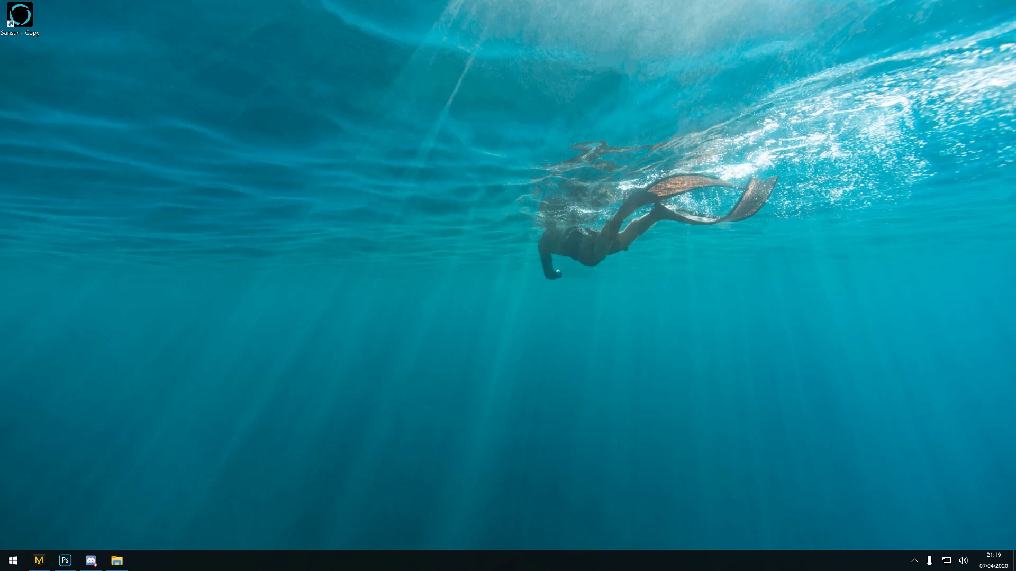
pyautogui.hotkey('alt', 'Tab')
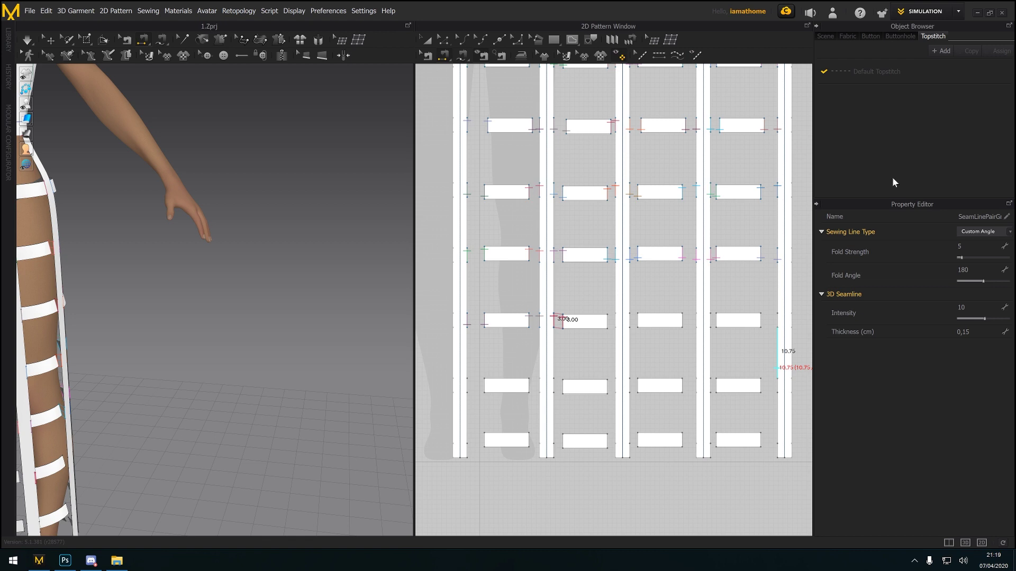
# Sew the sixth row's second rectangle's free end to the third strip and its third rectangle between the third and fourth strips
pyautogui.click(608, 326)
pyautogui.click(615, 327)
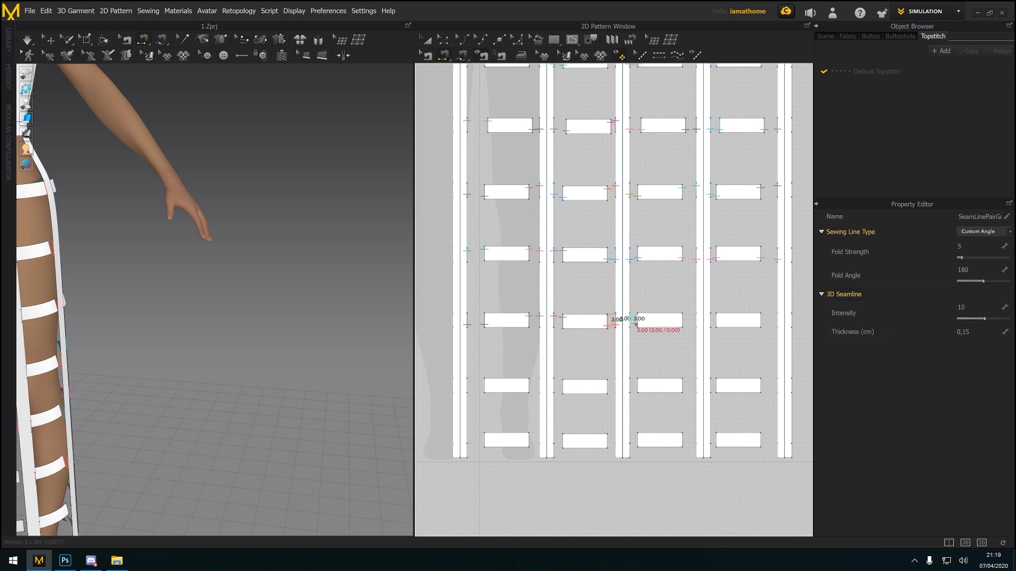
pyautogui.click(630, 324)
pyautogui.click(638, 323)
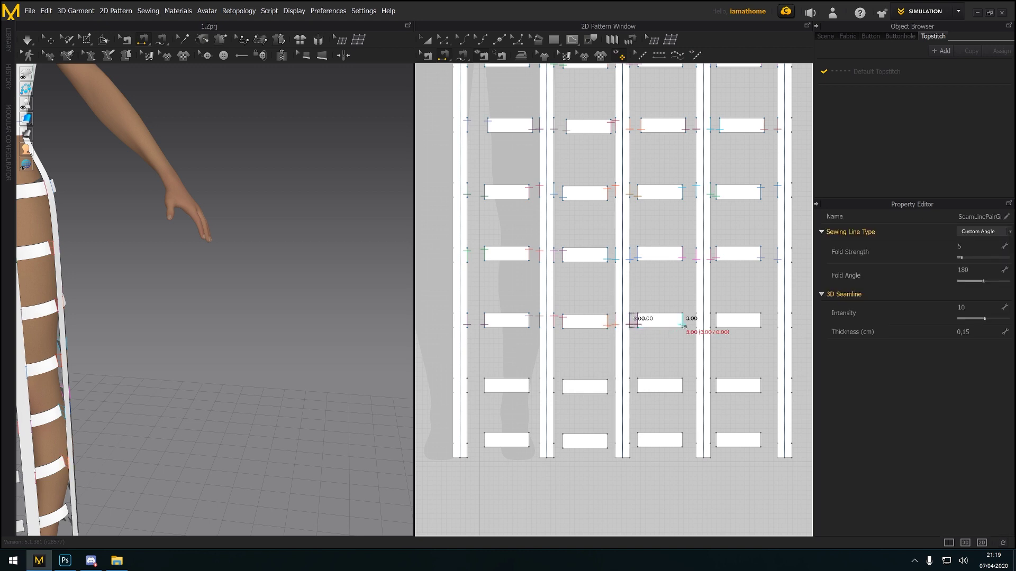
pyautogui.click(683, 326)
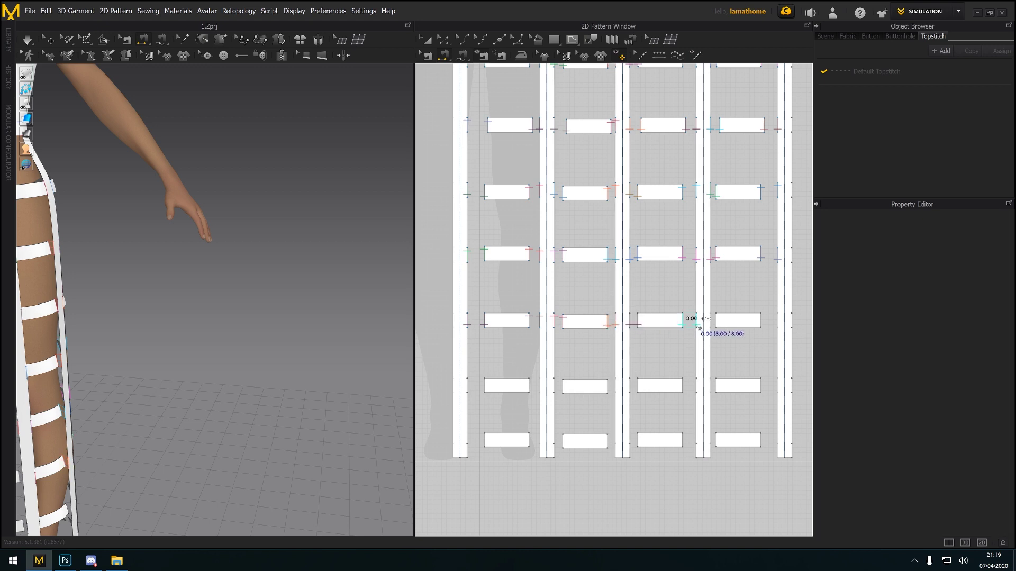
pyautogui.click(696, 325)
# Sew the sixth row's fourth rectangle between the fourth and fifth strips
pyautogui.click(715, 325)
pyautogui.click(717, 326)
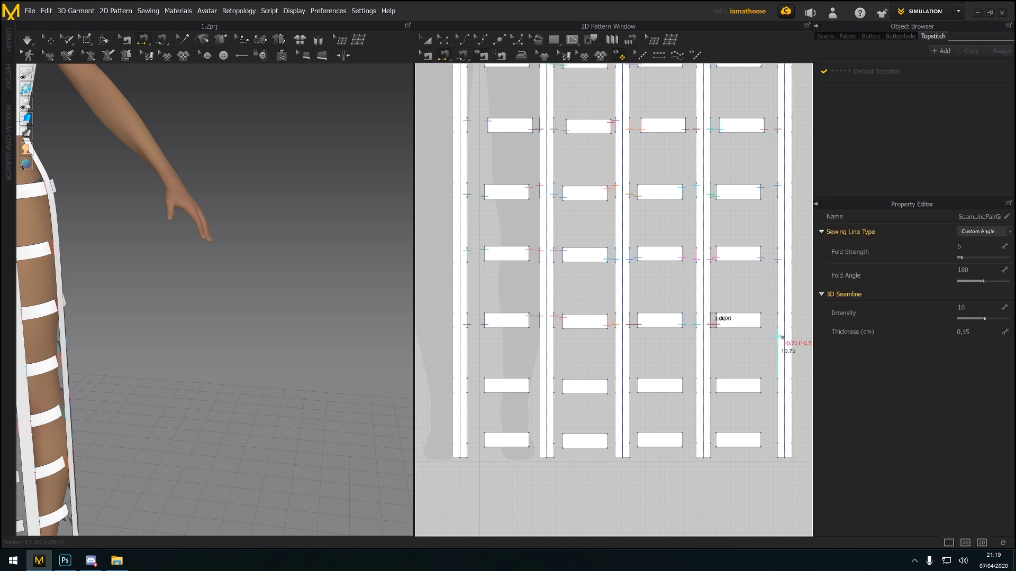
pyautogui.click(781, 327)
pyautogui.click(767, 351)
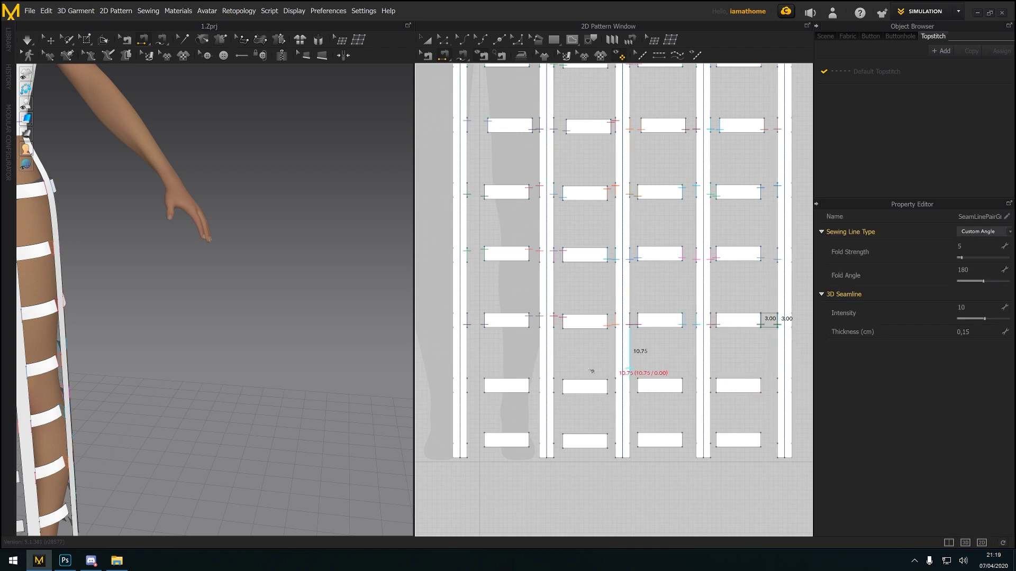
# Sew the seventh row's first rectangle between the first and second strips and its second rectangle between the second and third strips
pyautogui.click(467, 389)
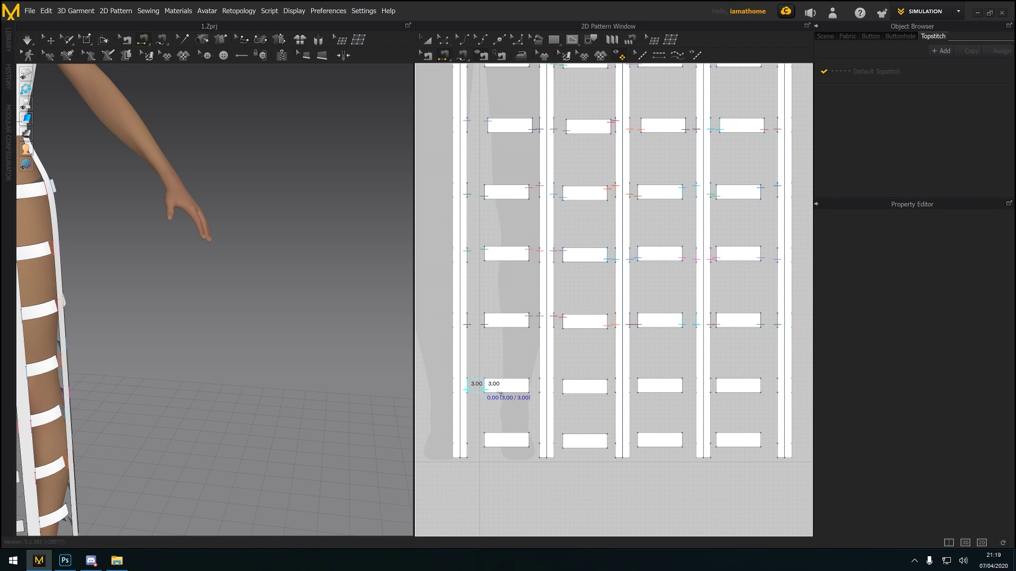
pyautogui.click(484, 391)
pyautogui.click(539, 391)
pyautogui.click(562, 391)
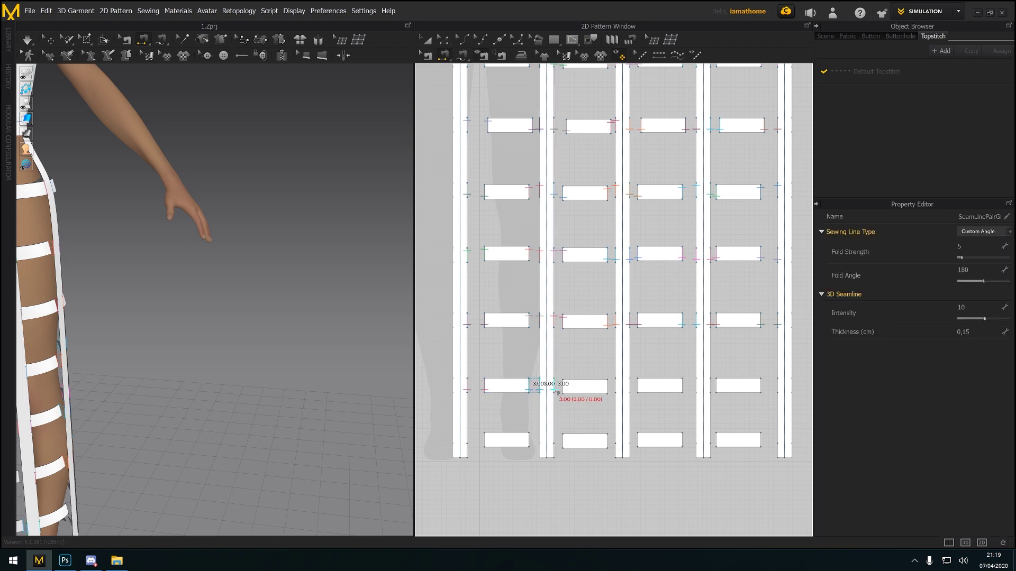
pyautogui.click(608, 392)
pyautogui.click(616, 391)
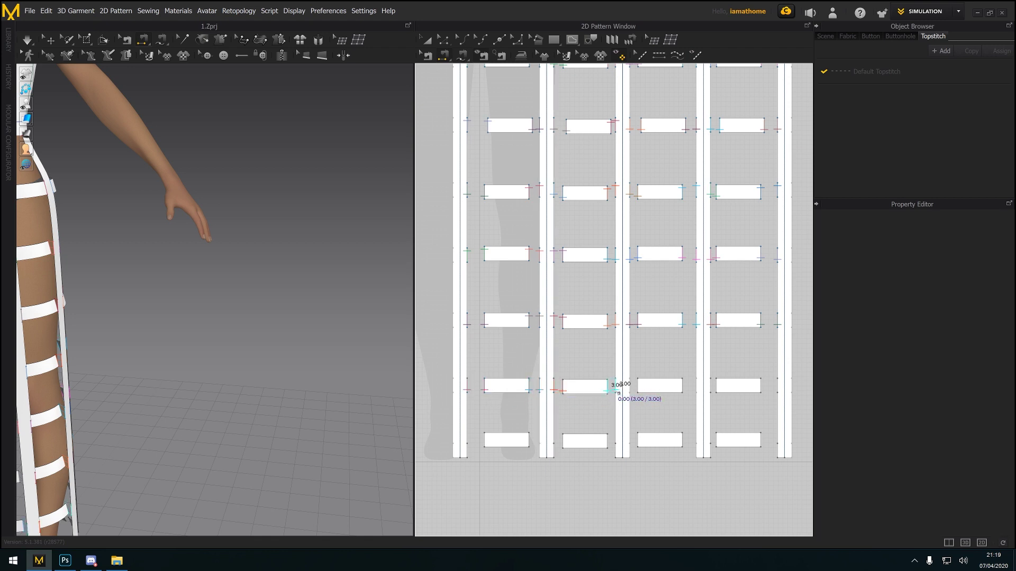
# Sew the seventh row's third rectangle between the third and fourth strips and its fourth rectangle between the fourth and fifth strips
pyautogui.click(637, 392)
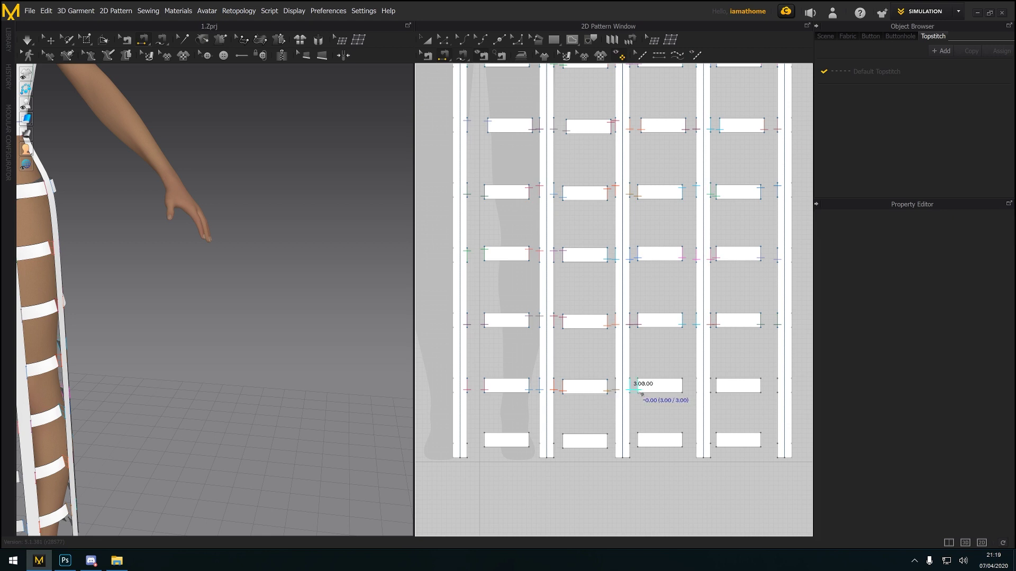
pyautogui.click(682, 392)
pyautogui.click(696, 391)
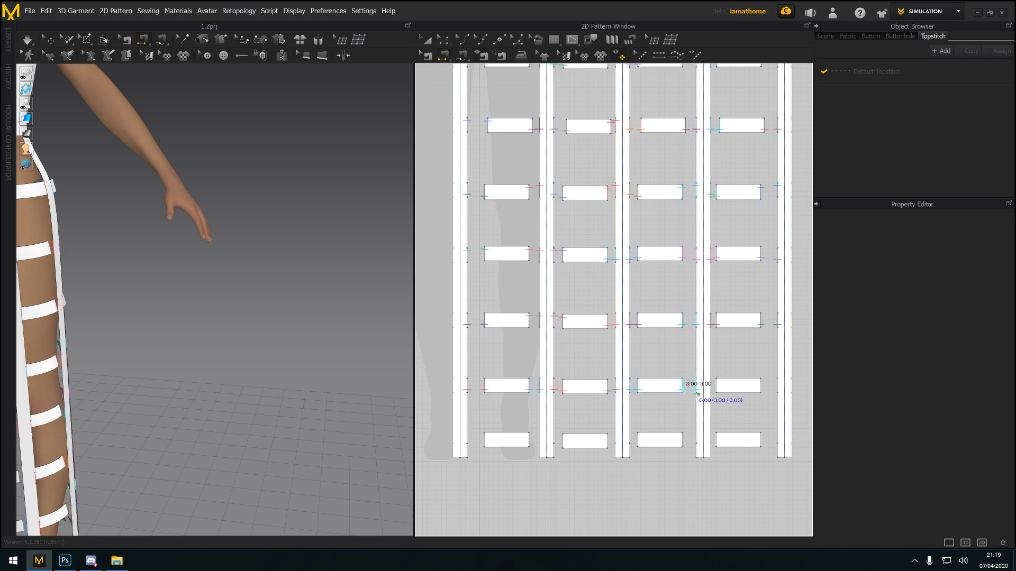
pyautogui.click(710, 392)
pyautogui.click(712, 392)
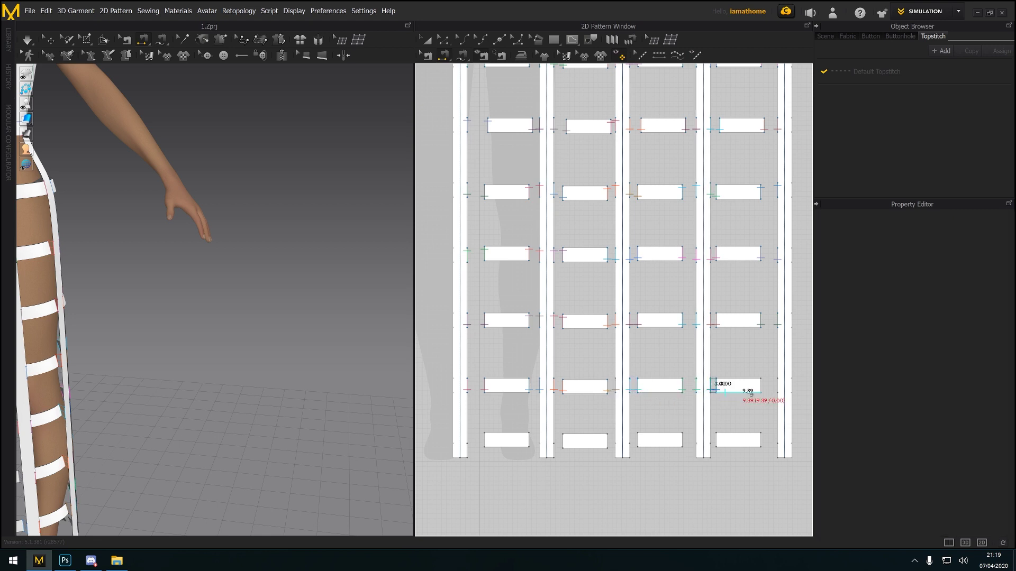
pyautogui.click(761, 392)
pyautogui.click(777, 392)
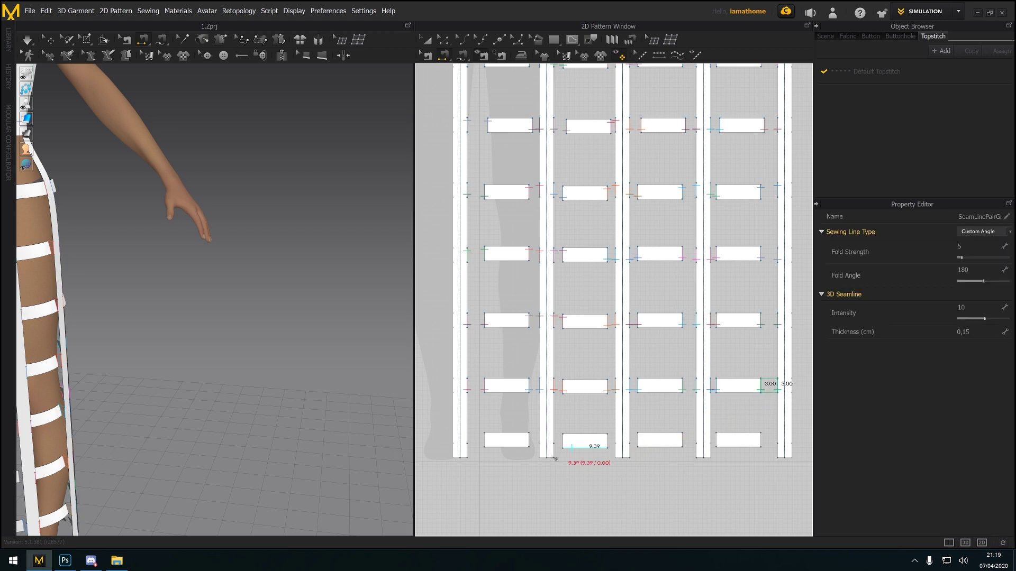
# Sew the eighth row's first rectangle between the first and second strips and its second rectangle between the second and third strips
pyautogui.click(467, 447)
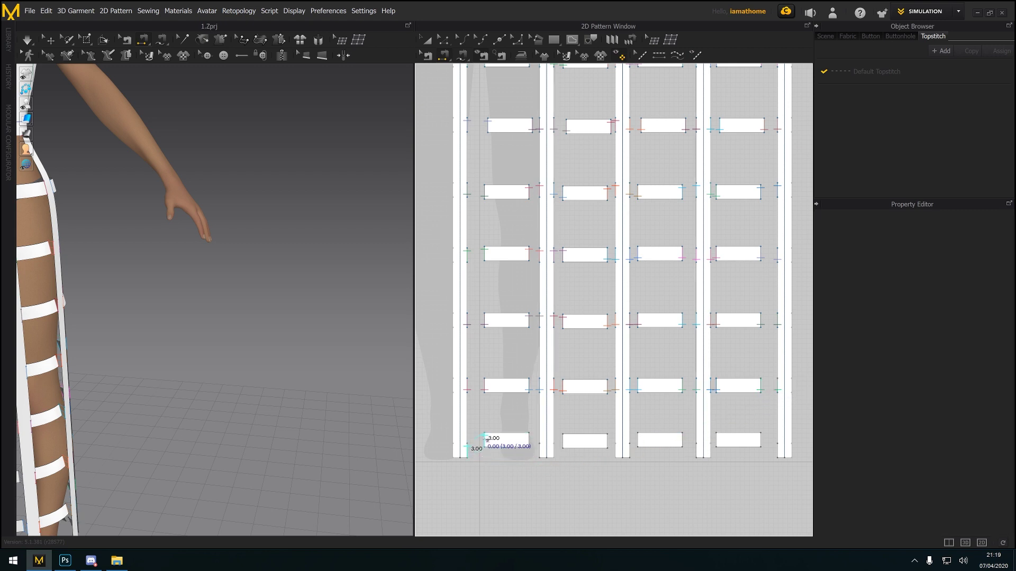
pyautogui.click(484, 440)
pyautogui.click(528, 439)
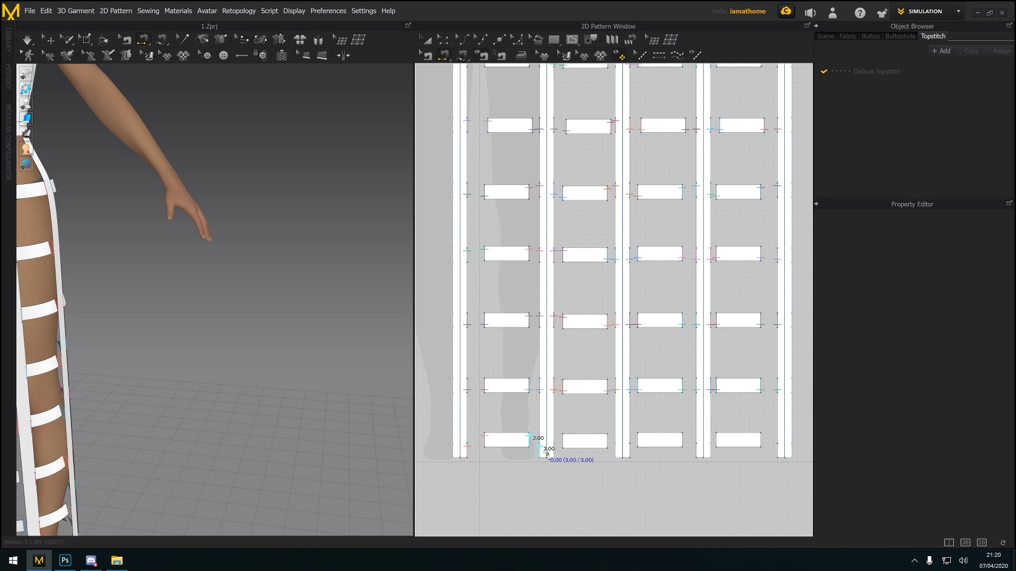
pyautogui.click(542, 452)
pyautogui.click(553, 451)
pyautogui.click(562, 442)
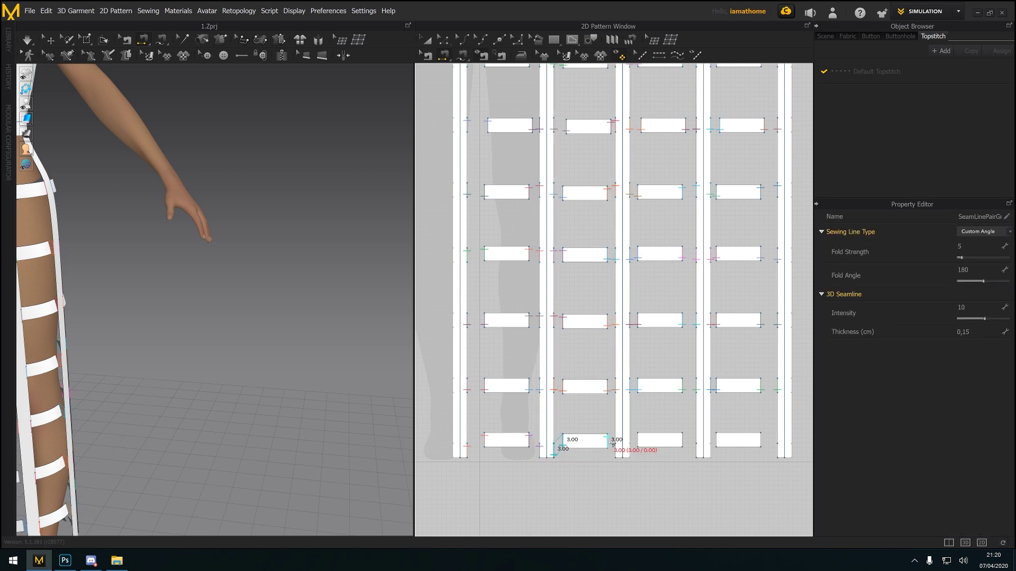
pyautogui.click(612, 444)
pyautogui.click(617, 451)
# Sew the eighth row's third rectangle between the third and fourth strips and its fourth rectangle between the fourth and fifth strips
pyautogui.click(628, 450)
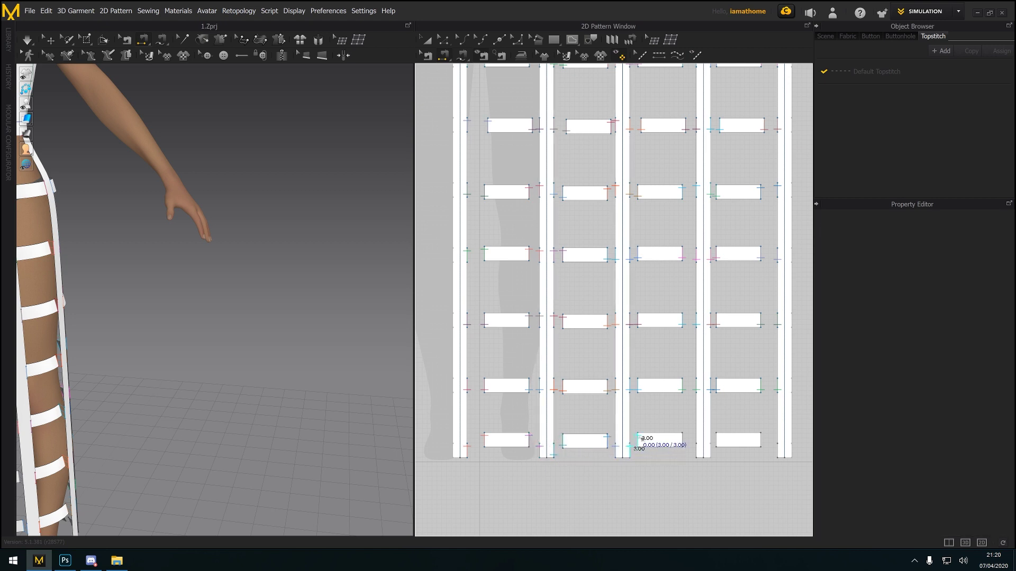
pyautogui.click(638, 440)
pyautogui.click(683, 438)
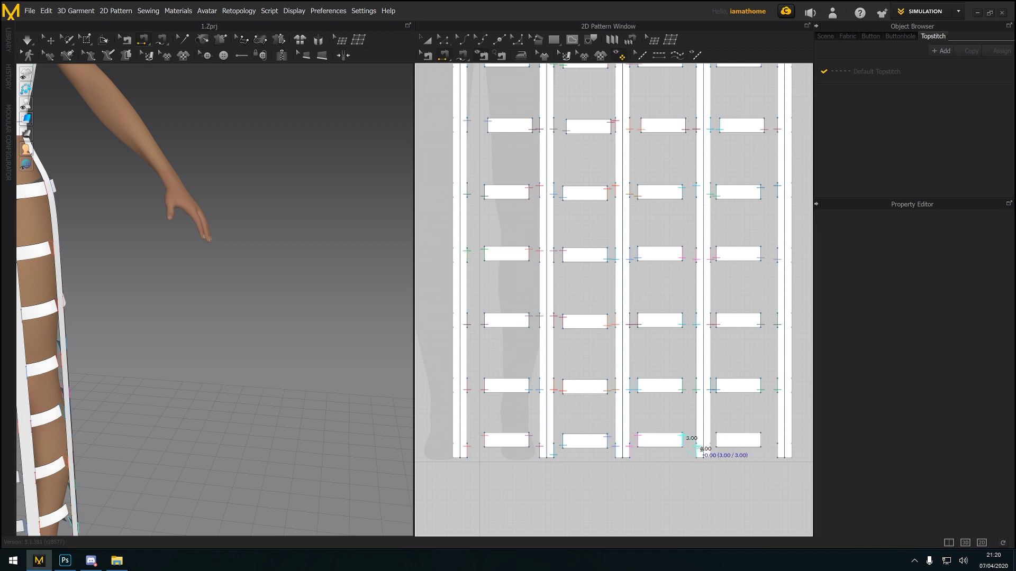
pyautogui.click(696, 449)
pyautogui.click(708, 448)
pyautogui.click(717, 440)
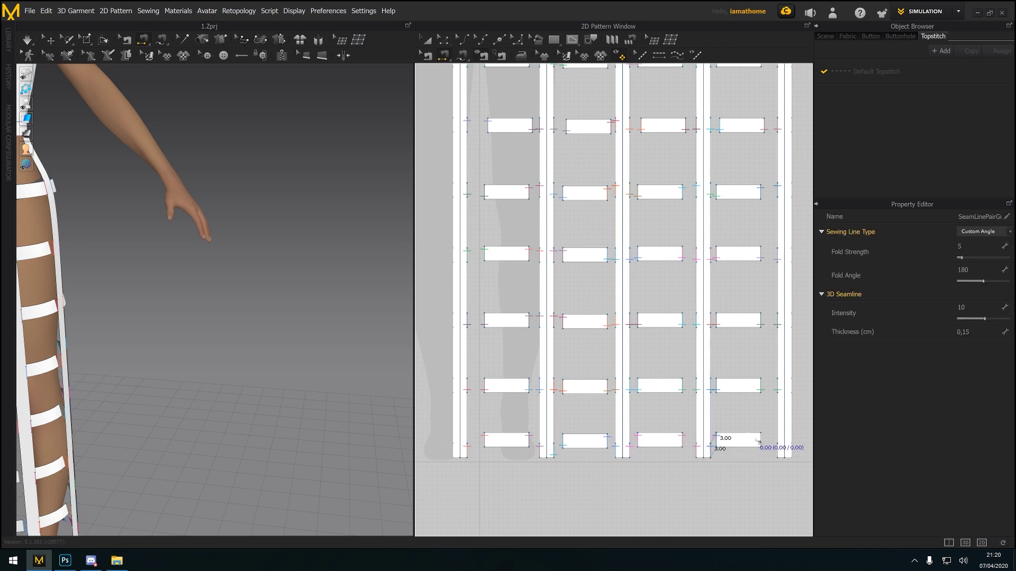
pyautogui.click(760, 440)
pyautogui.click(779, 455)
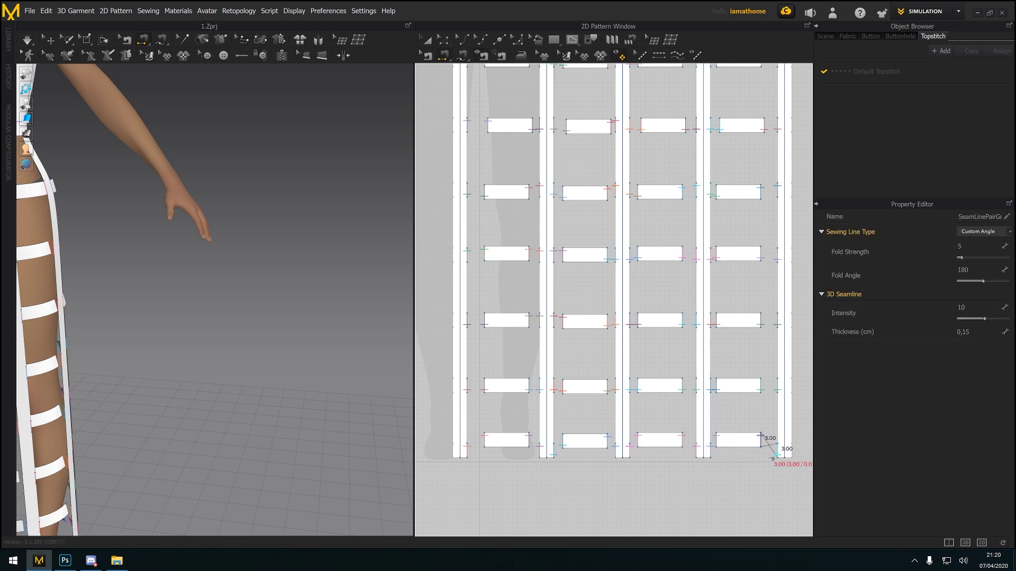
pyautogui.hotkey('ctrl', 'z')
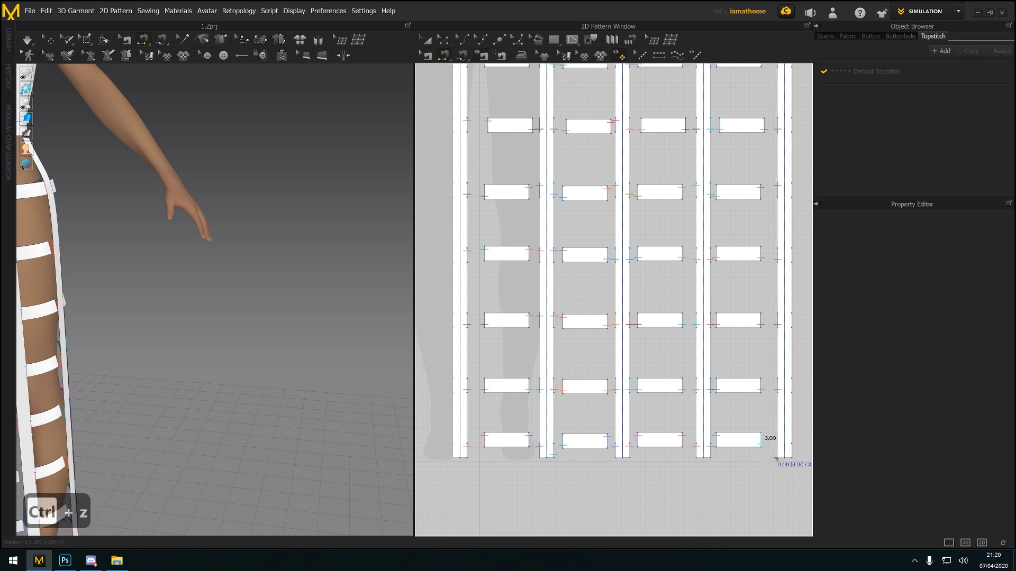
pyautogui.click(777, 456)
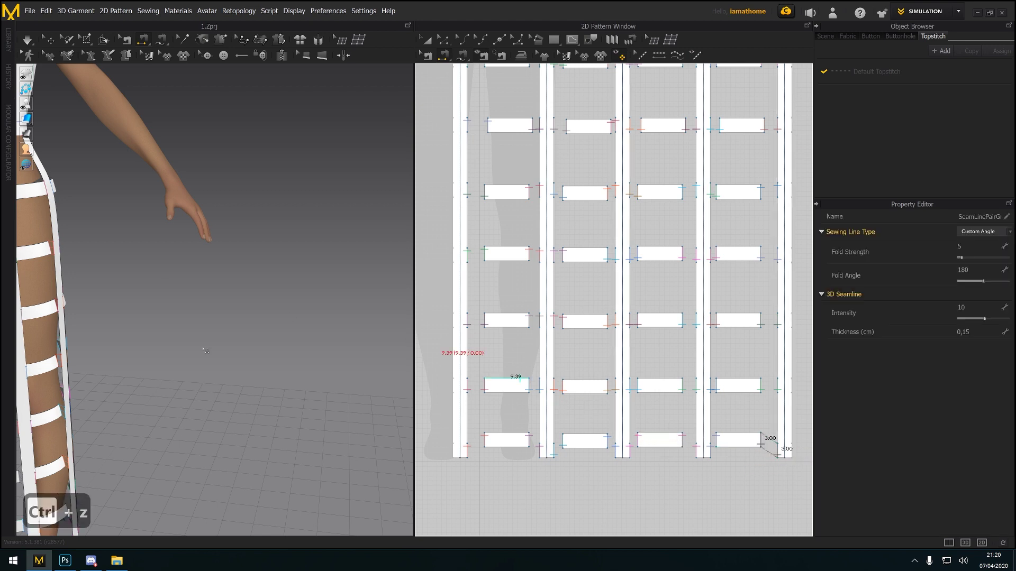
# Simulate the garment briefly to pull the sewn connecting pieces onto the vertical strips, and stop the simulation
pyautogui.scroll(-3, 205, 350)
pyautogui.moveTo(205, 350); pyautogui.dragTo(328, 265, button='middle')
pyautogui.moveTo(241, 278); pyautogui.dragTo(289, 262, button='right')
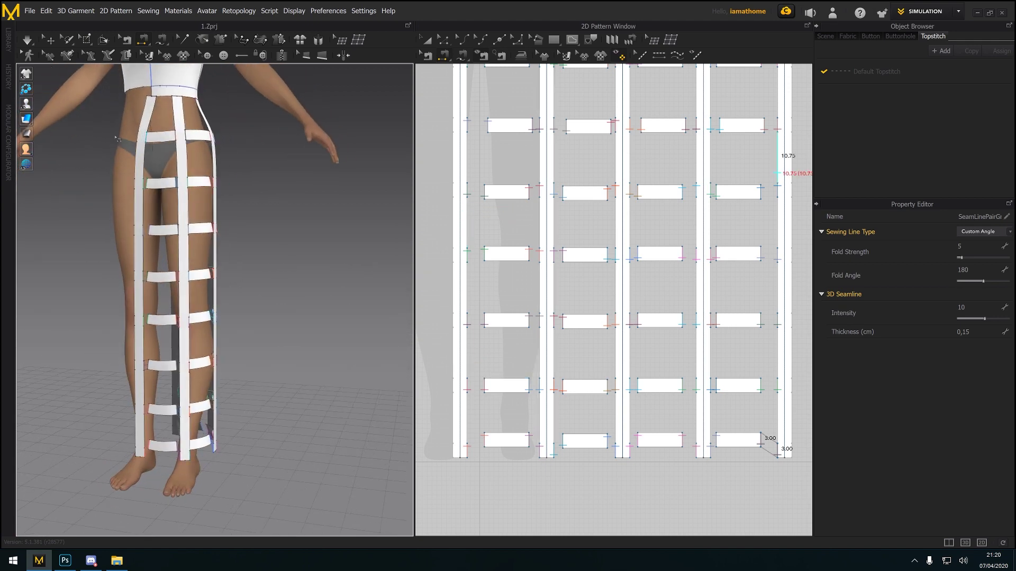
pyautogui.click(27, 40)
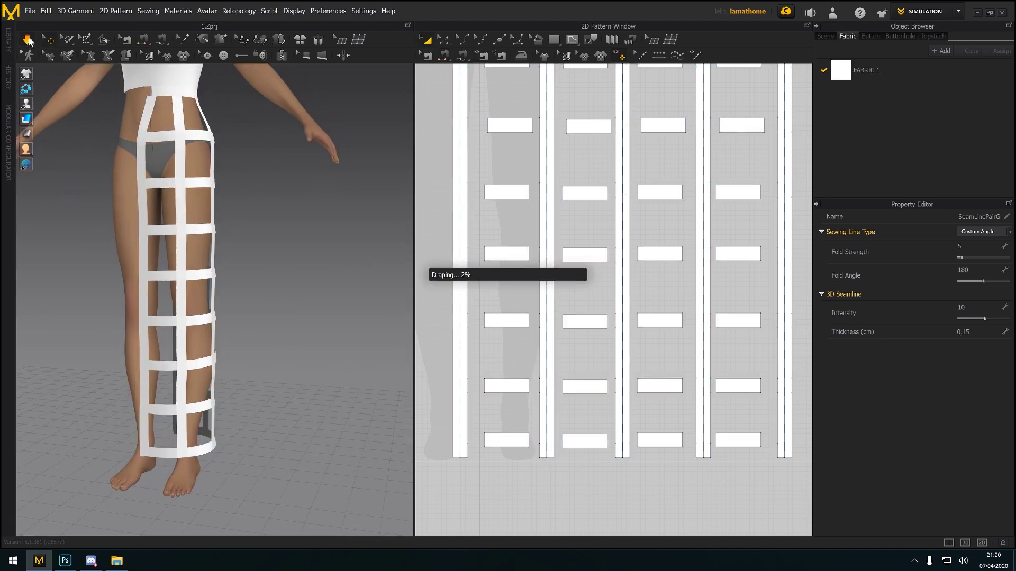
pyautogui.click(30, 42)
pyautogui.moveTo(312, 273); pyautogui.dragTo(260, 262, button='right')
pyautogui.moveTo(260, 263); pyautogui.dragTo(304, 328, button='middle')
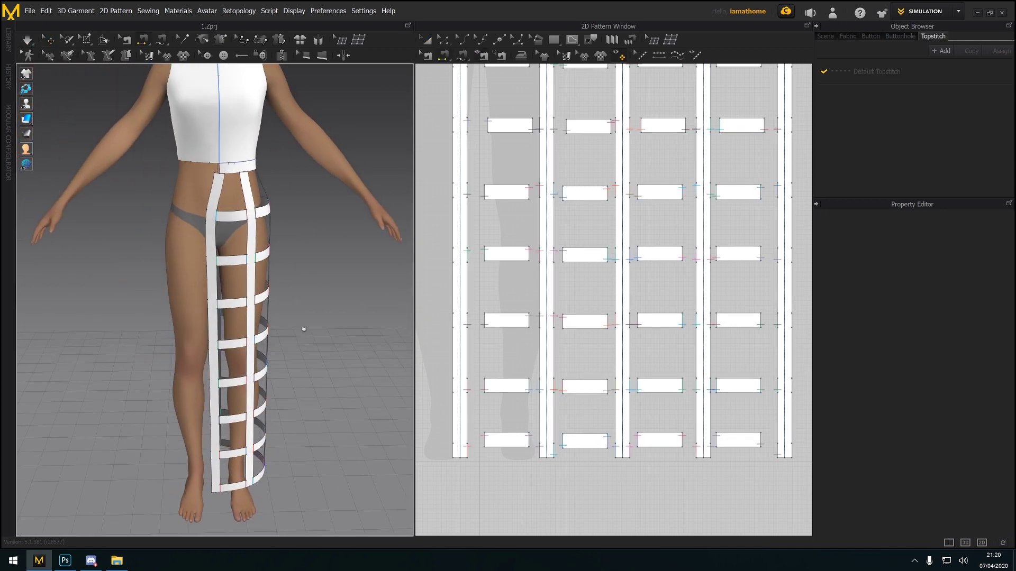
# Clone all the horizontal connecting rectangles and the waistband as a Symmetric Pattern (with Sewing), mirrored for the gown's other half
pyautogui.moveTo(565, 288); pyautogui.dragTo(643, 370, button='middle')
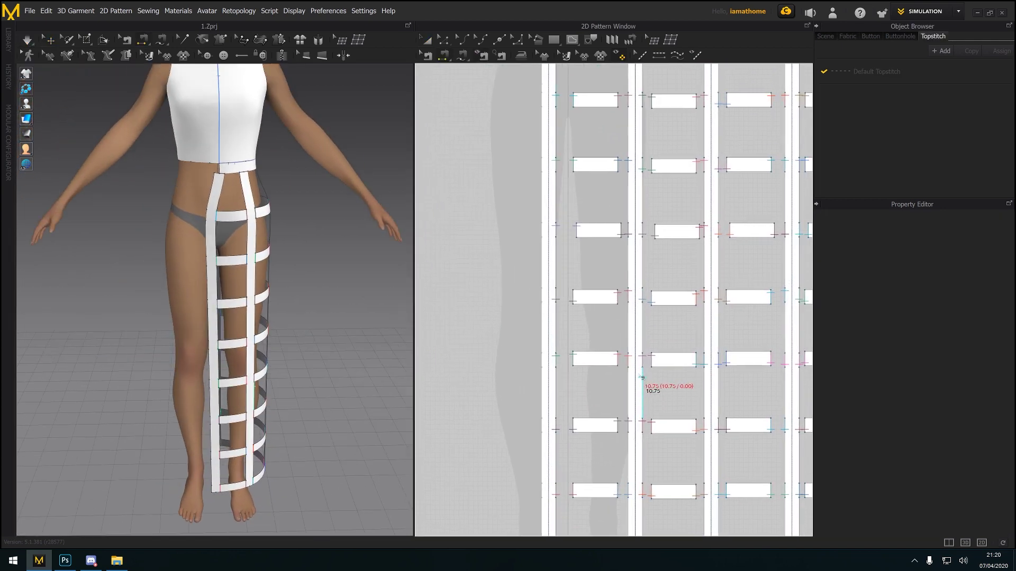
pyautogui.scroll(-4, 637, 358)
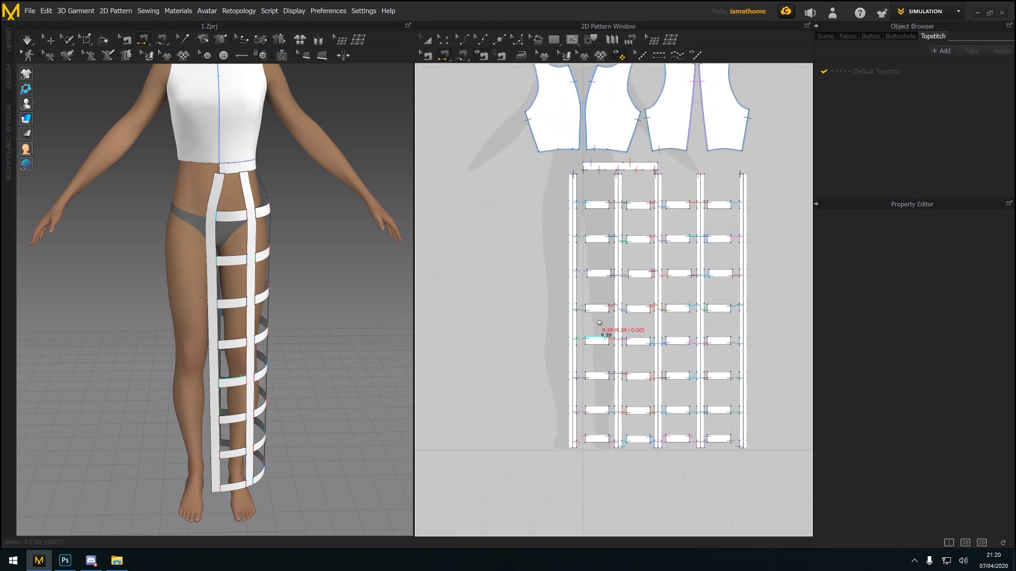
pyautogui.scroll(4, 603, 332)
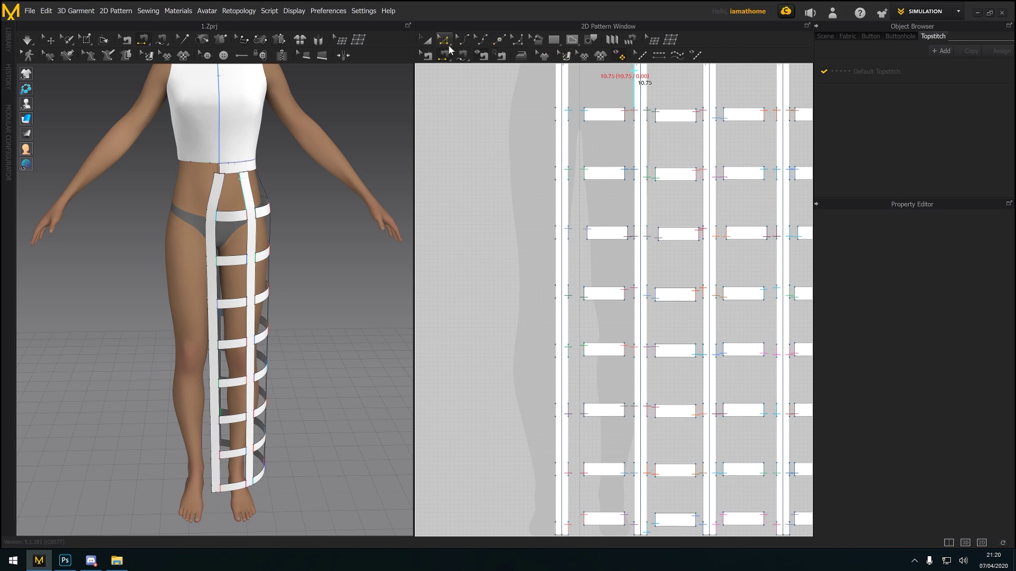
pyautogui.scroll(-4, 608, 172)
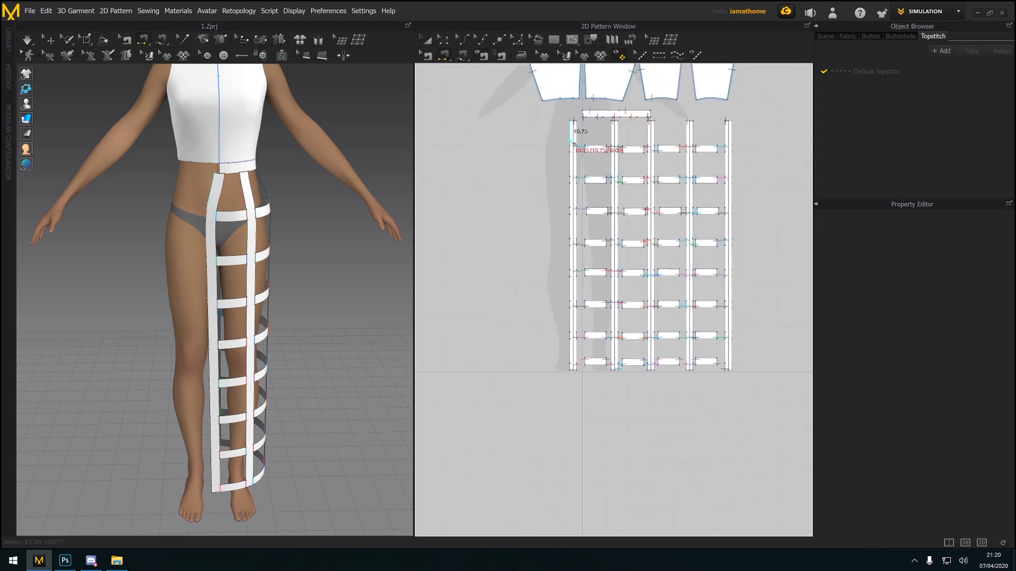
pyautogui.click(427, 42)
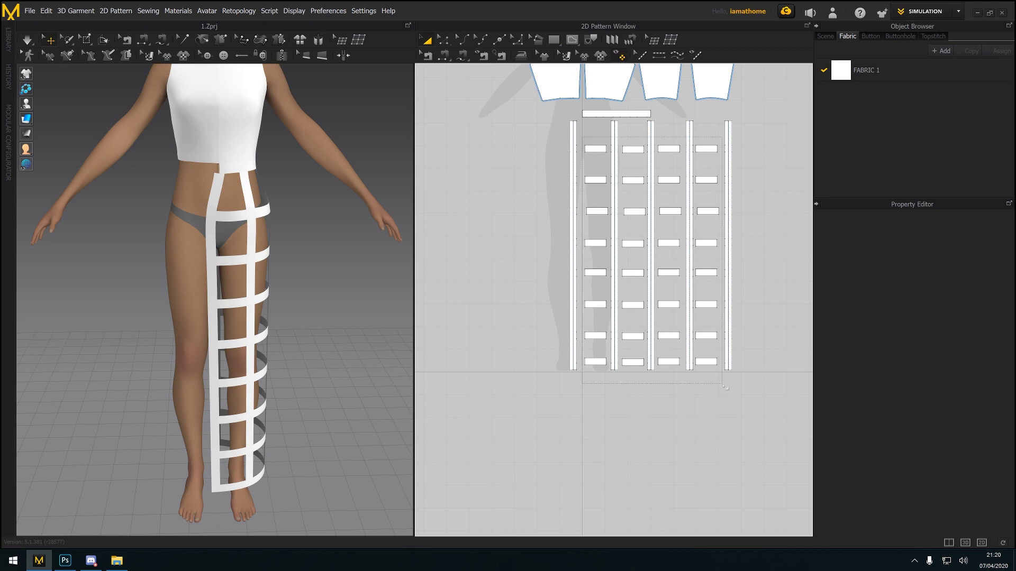
pyautogui.moveTo(722, 387); pyautogui.dragTo(723, 388)
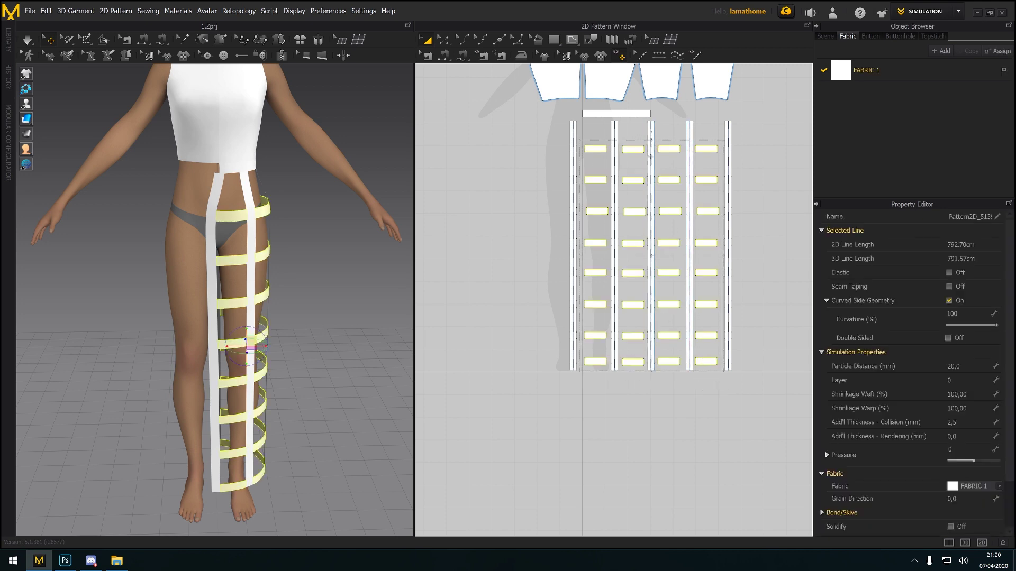
pyautogui.rightClick(667, 149)
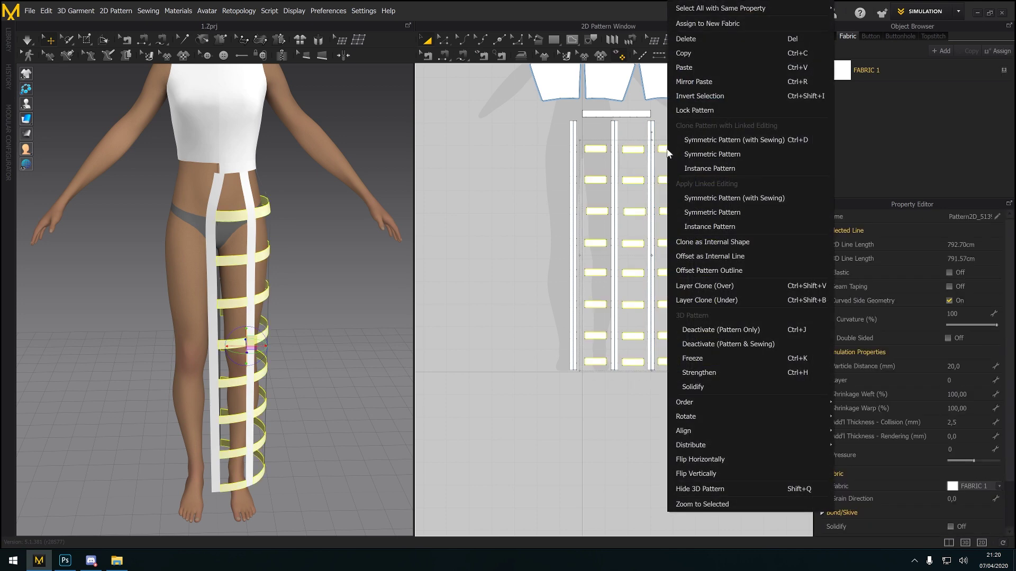
pyautogui.keyDown('shift'); pyautogui.click(630, 113); pyautogui.keyUp('shift')
pyautogui.rightClick(629, 113)
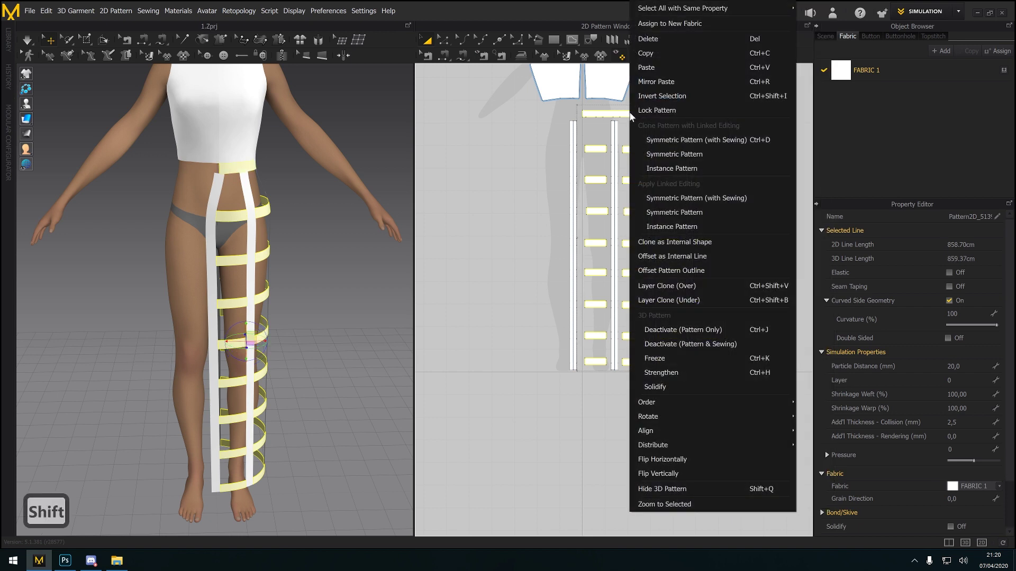
pyautogui.click(677, 141)
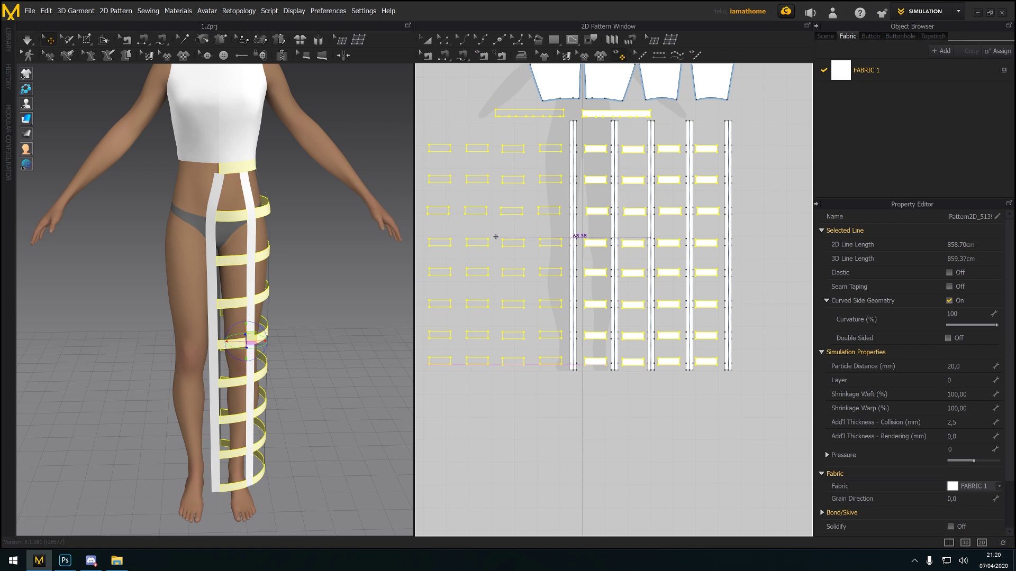
# Try placing the symmetric copies of the waistband and horizontal strips beside the originals, and undo the cloning
pyautogui.press('ctrl')
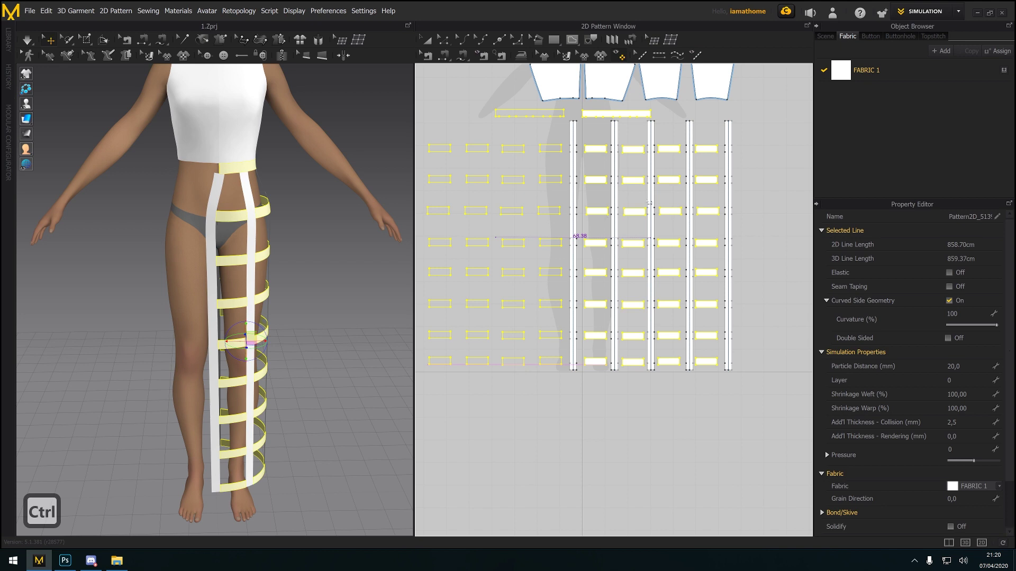
pyautogui.click(710, 161)
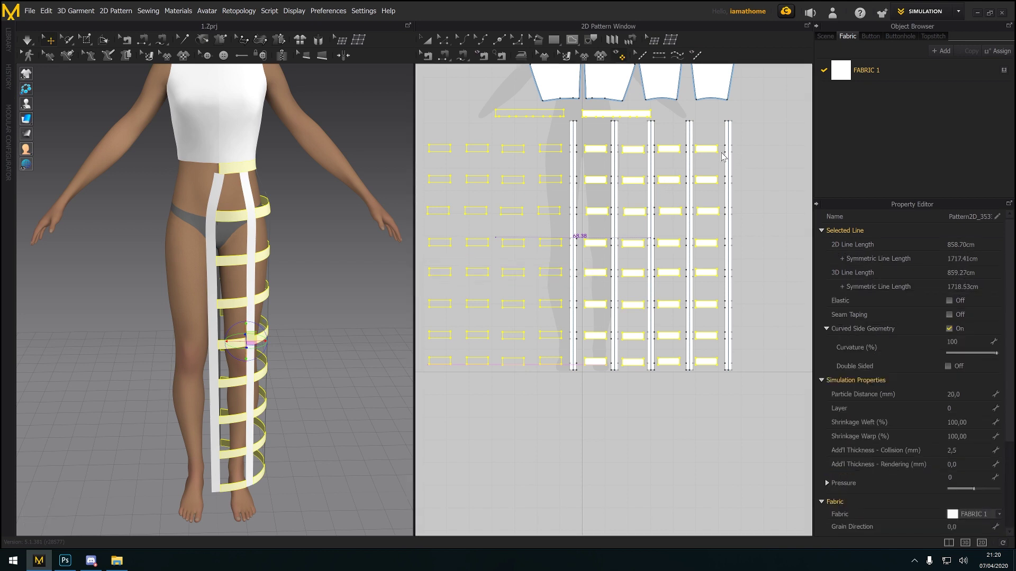
pyautogui.hotkey('ctrl', 'z')
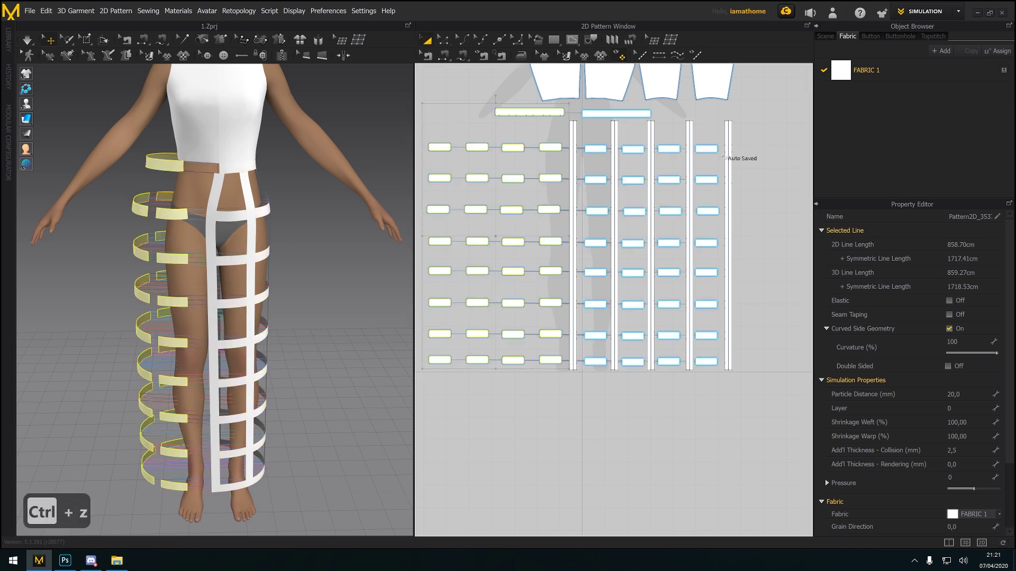
pyautogui.hotkey('ctrl', 'z')
# Add the inner vertical strips to the selected waistband and horizontal strips and try to apply Symmetric Pattern (with Sewing) linked editing
pyautogui.press('shift')
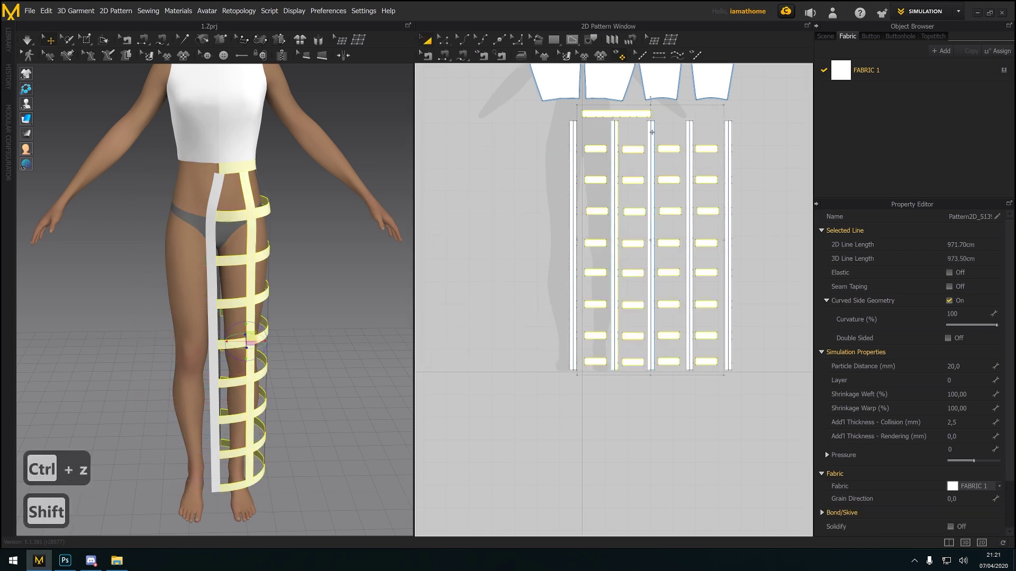
pyautogui.keyDown('shift'); pyautogui.click(652, 132); pyautogui.keyUp('shift')
pyautogui.keyDown('shift'); pyautogui.click(691, 132); pyautogui.keyUp('shift')
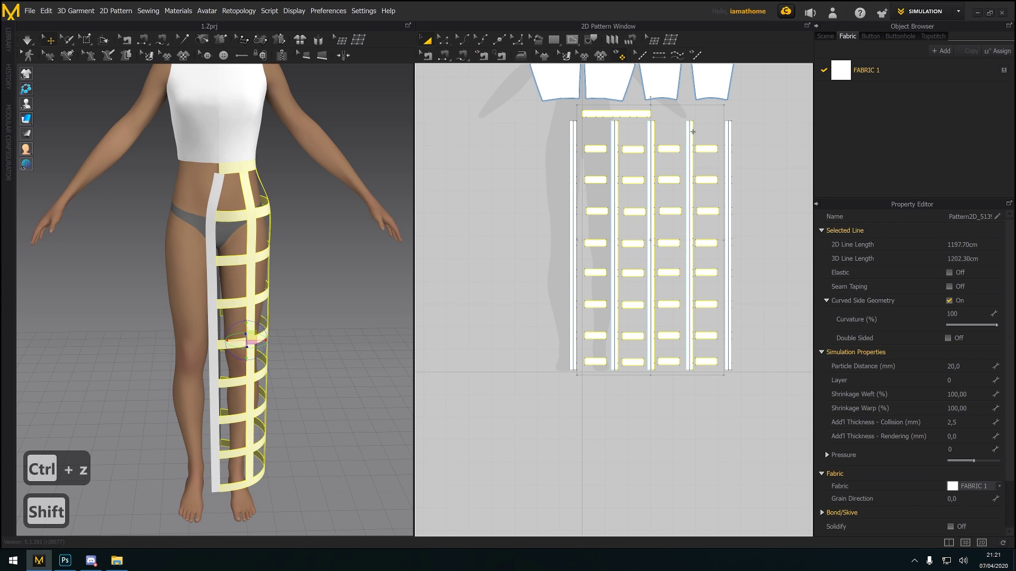
pyautogui.rightClick(693, 132)
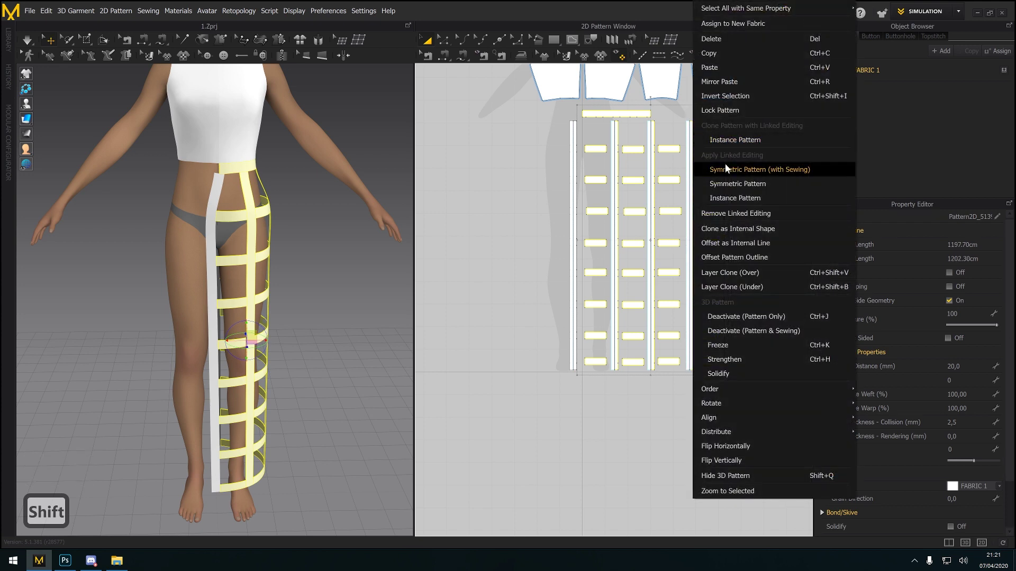
pyautogui.click(725, 165)
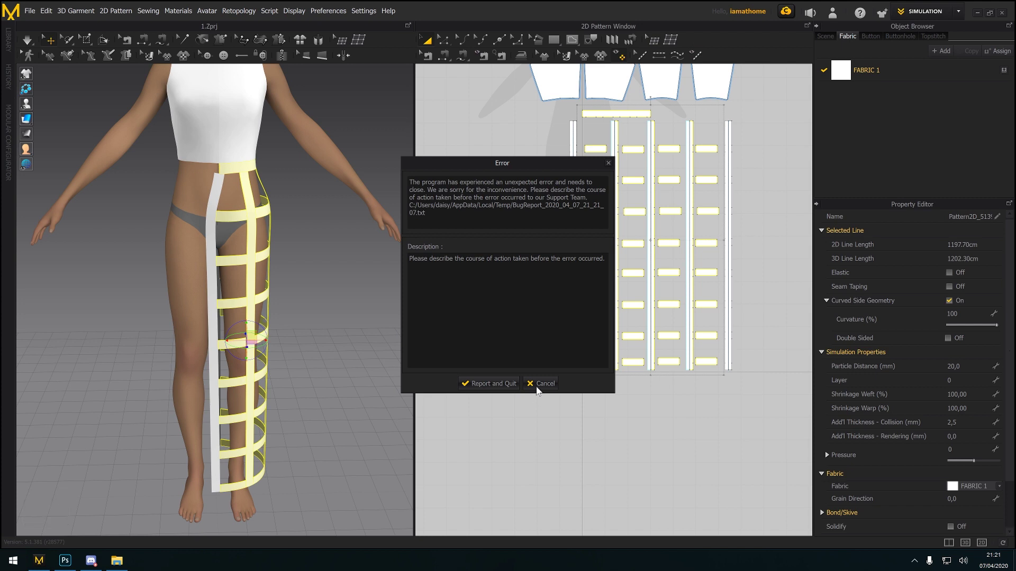
# Dismiss the error report, relaunch Marvelous Designer and recover the autosave file
pyautogui.click(509, 385)
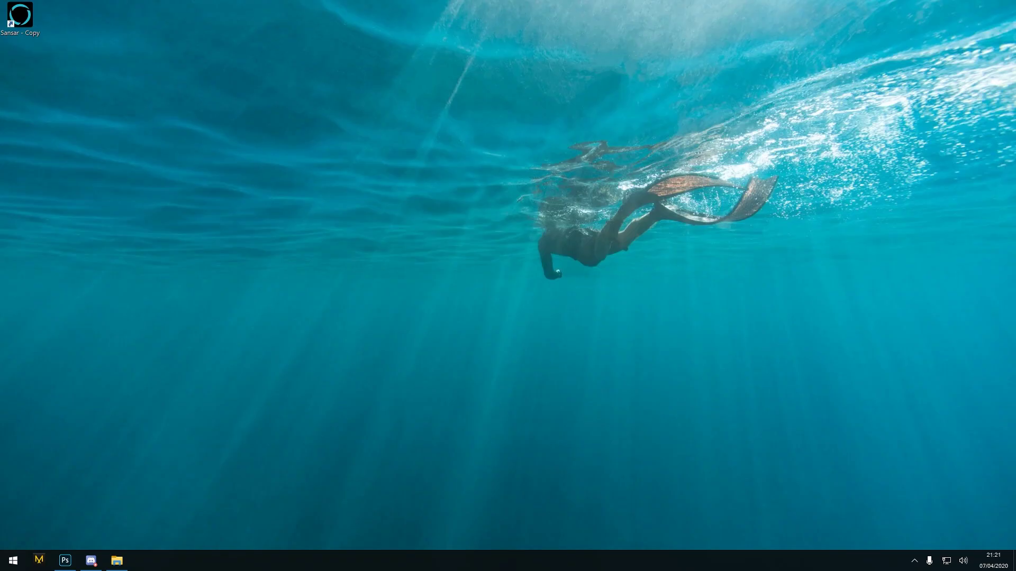
pyautogui.write('mar')
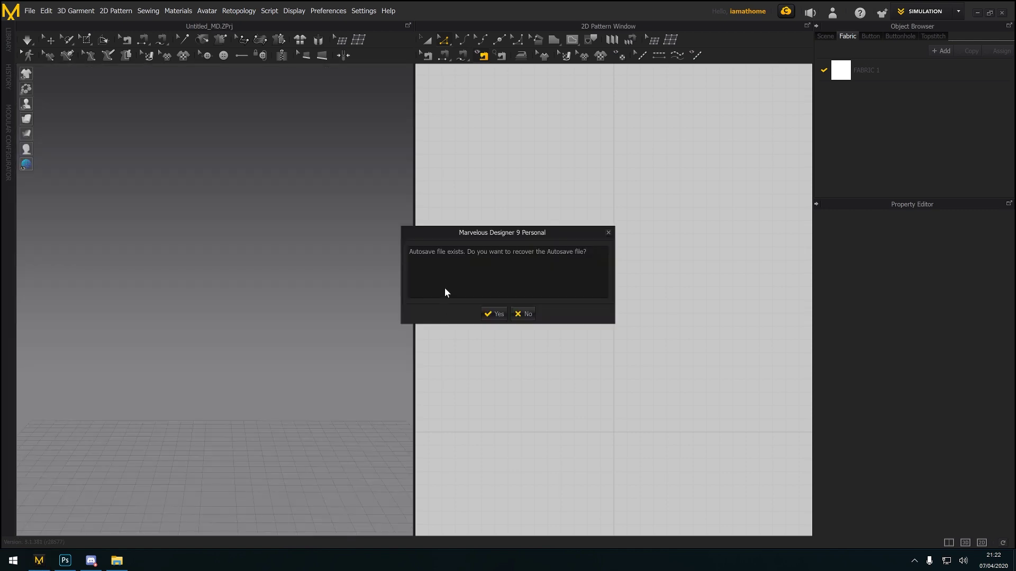
pyautogui.click(498, 313)
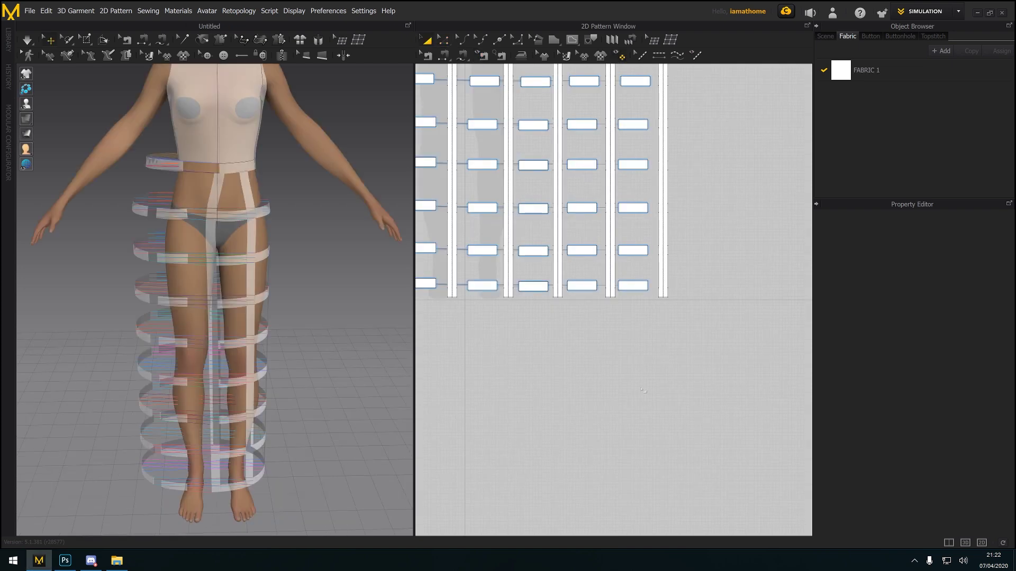
# Delete the mirrored waistband and all horizontal strips on the avatar's uncaged leg side
pyautogui.scroll(-5, 680, 415)
pyautogui.scroll(4, 716, 438)
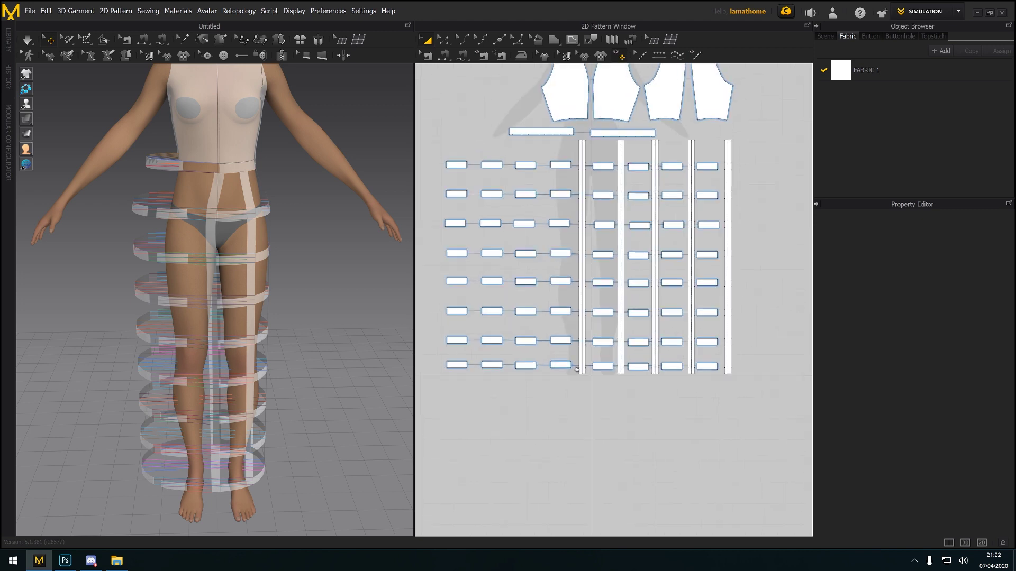
pyautogui.moveTo(576, 369); pyautogui.dragTo(615, 388, button='middle')
pyautogui.moveTo(449, 129); pyautogui.dragTo(615, 408)
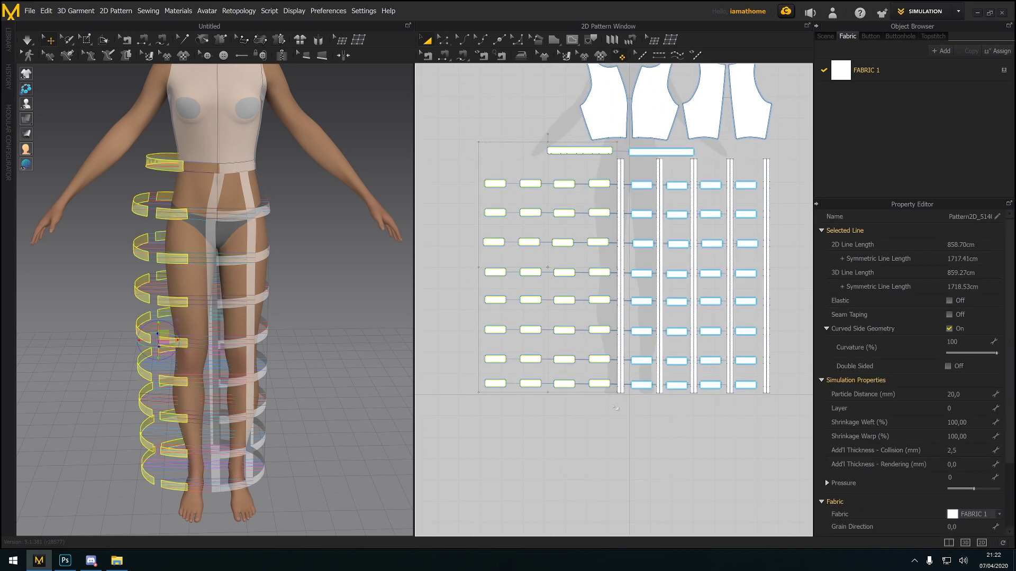
pyautogui.press('Delete')
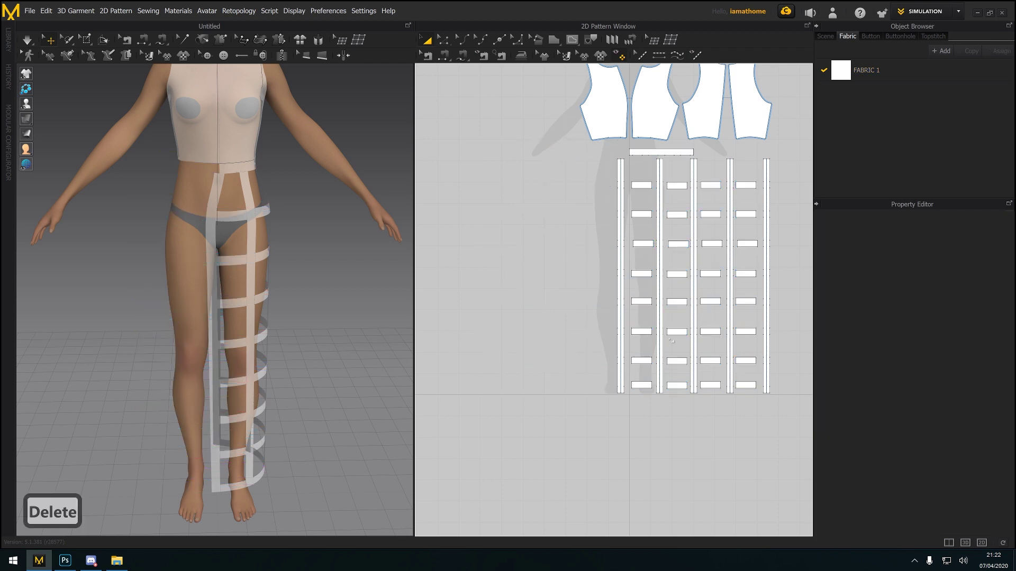
# Select the waistband, horizontal strips and three inner vertical strips and try to apply Symmetric Pattern (with Sewing) linked editing
pyautogui.moveTo(671, 340); pyautogui.dragTo(655, 360, button='middle')
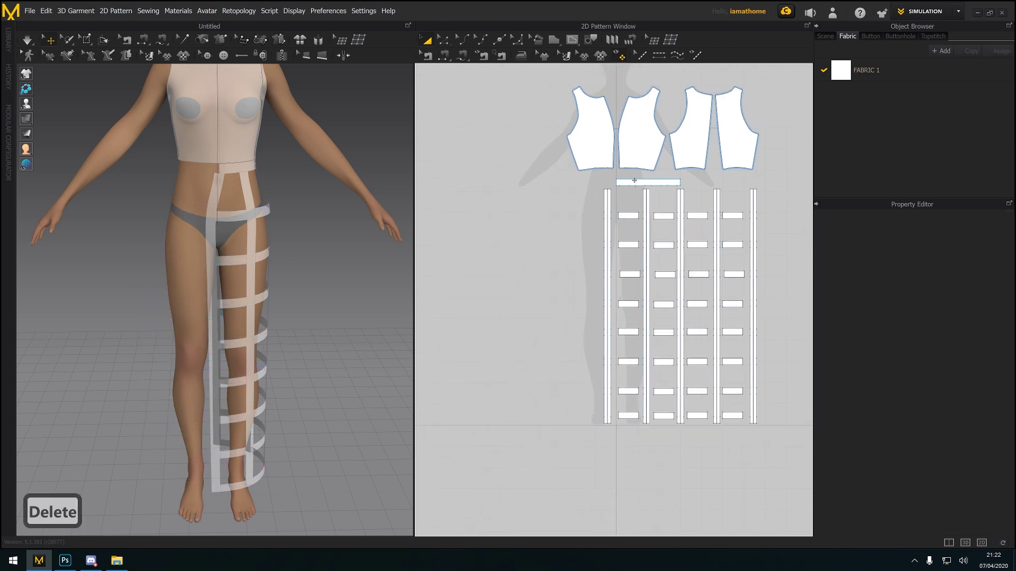
pyautogui.click(634, 183)
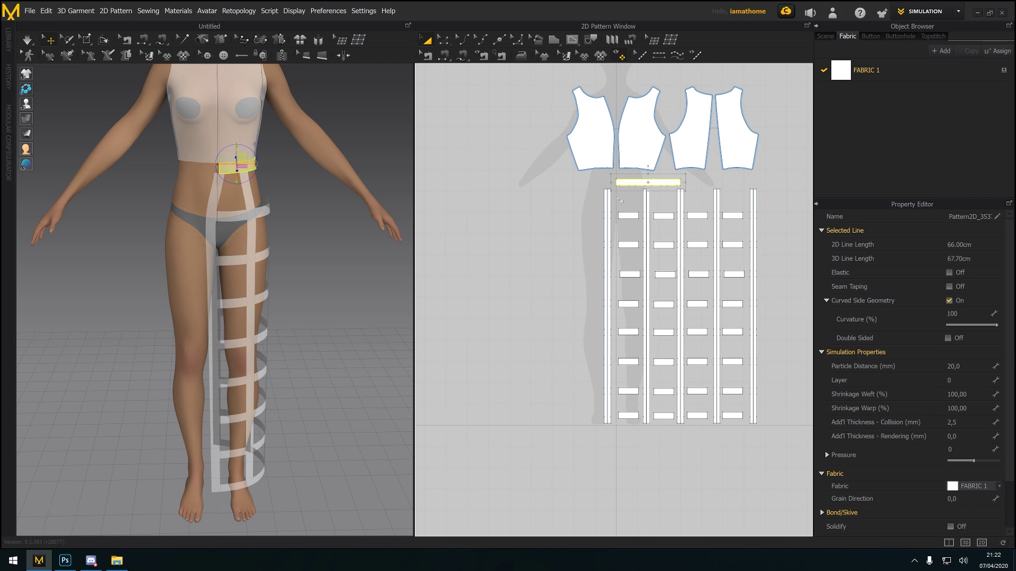
pyautogui.click(628, 178)
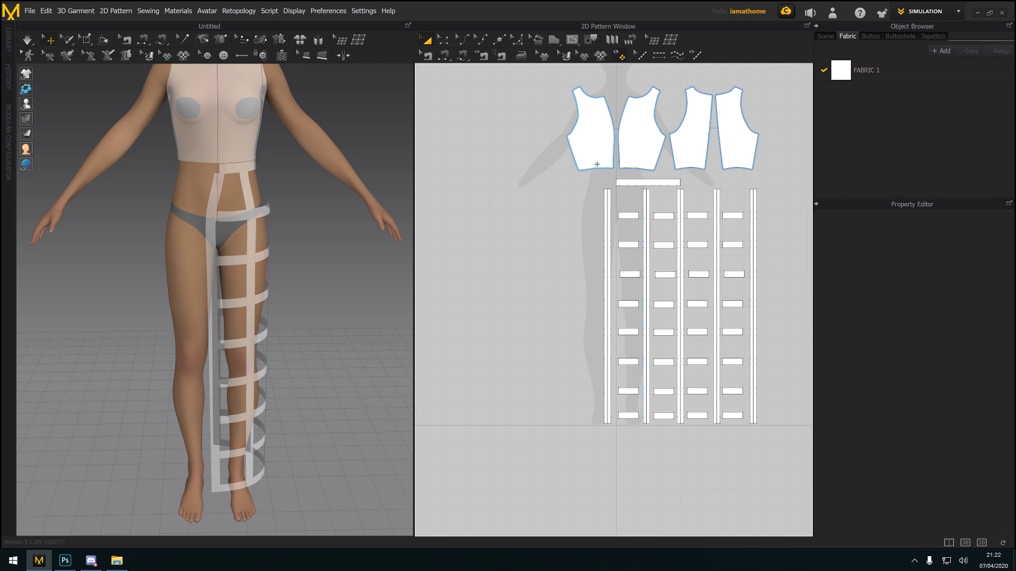
pyautogui.moveTo(651, 284); pyautogui.dragTo(747, 433)
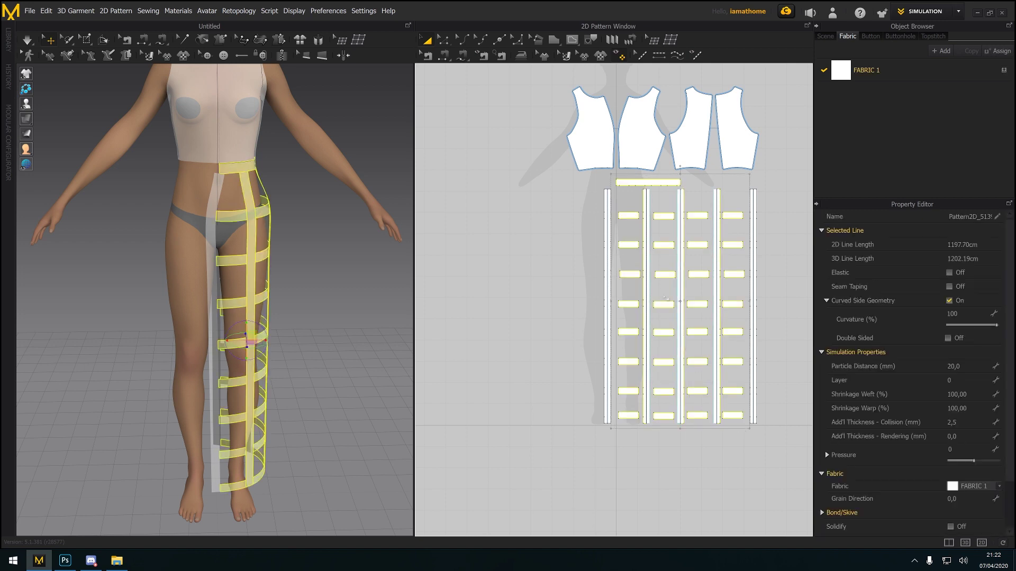
pyautogui.rightClick(677, 207)
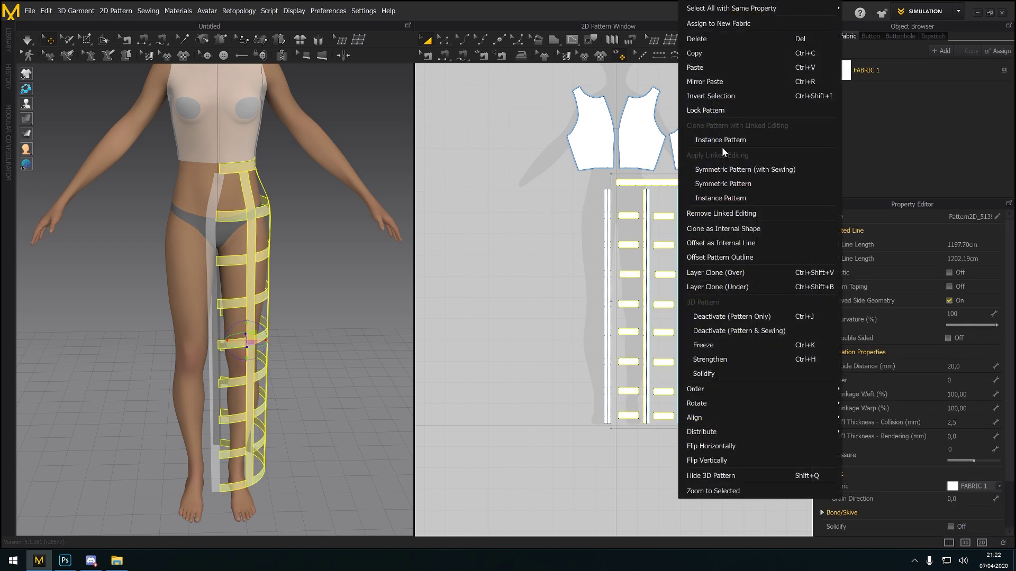
pyautogui.click(729, 168)
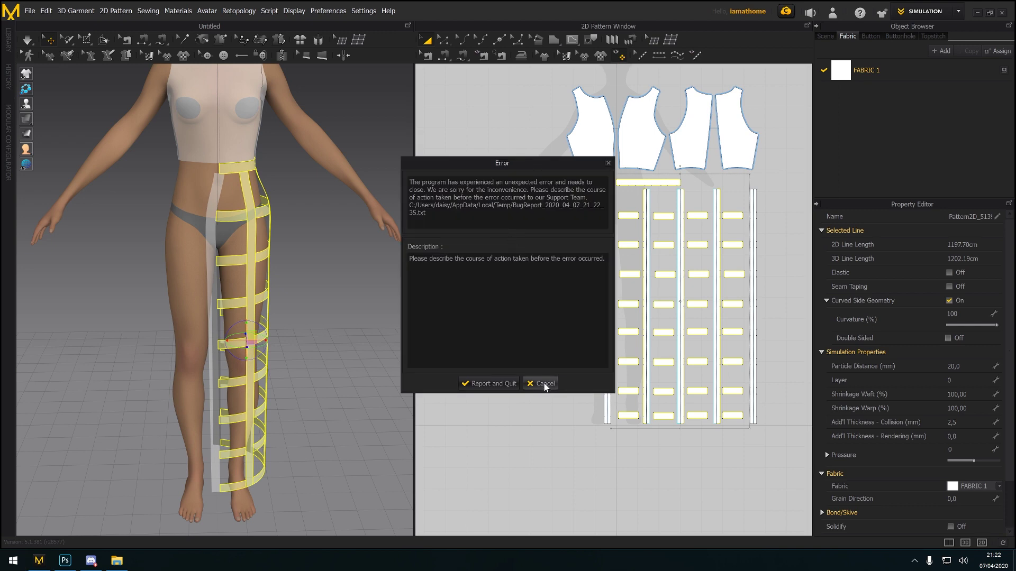
# Close the crash dialog, start Marvelous Designer again and recover the autosaved project
pyautogui.click(543, 384)
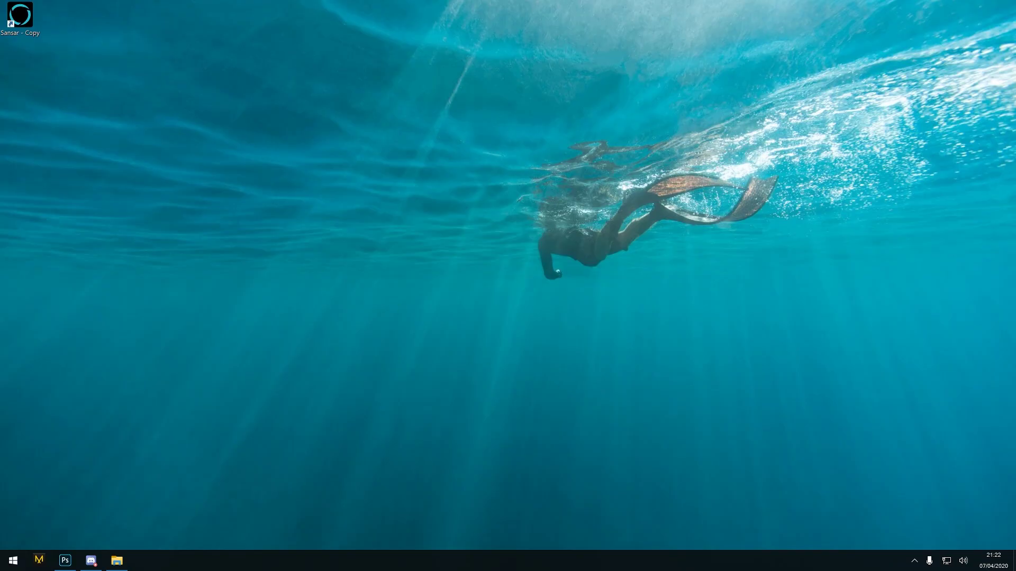
pyautogui.write('marve')
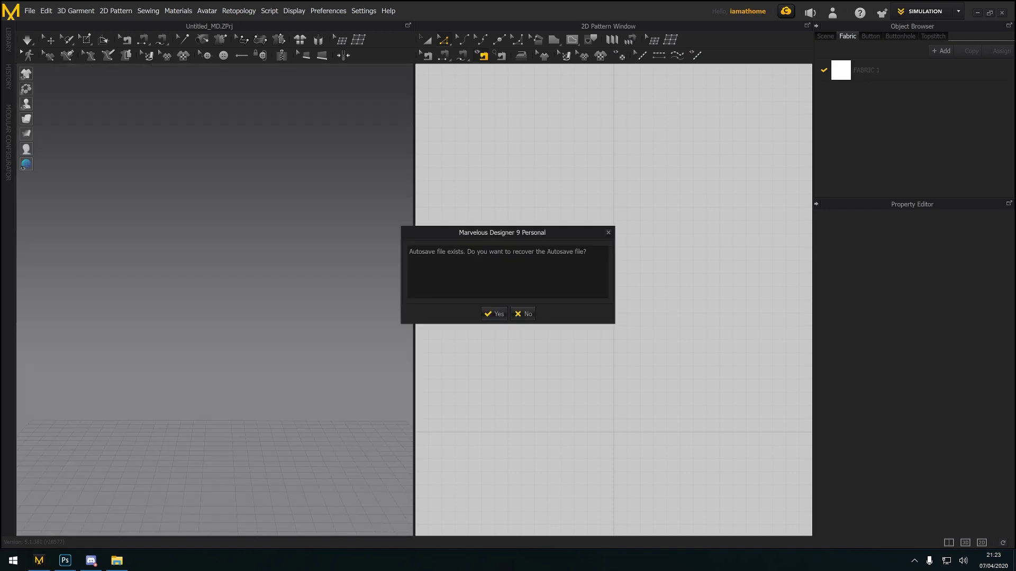
pyautogui.click(495, 315)
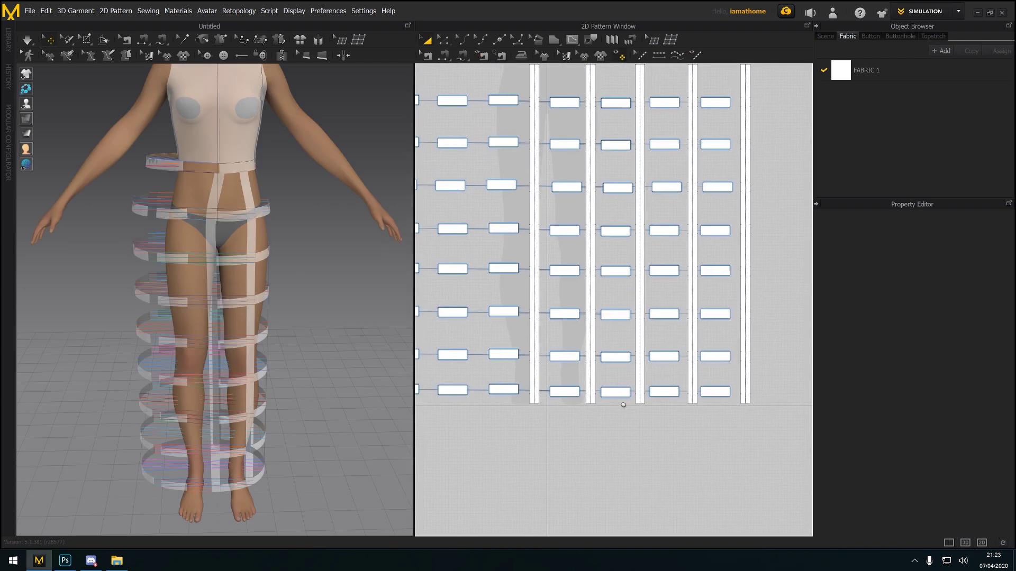
# Delete the mirrored copies of the waistband and horizontal strips from the 2D pattern layout
pyautogui.scroll(3, 606, 208)
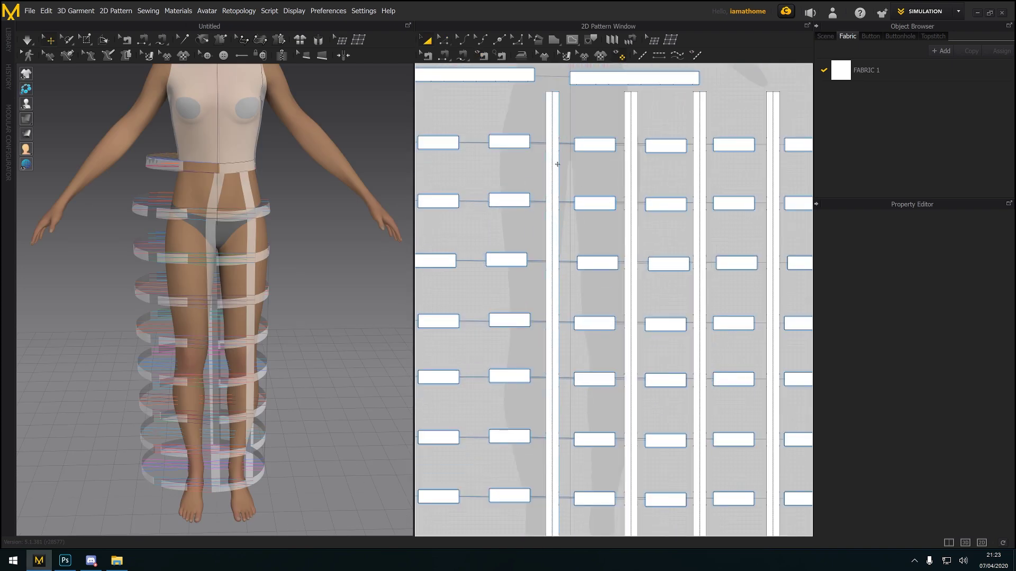
pyautogui.click(557, 164)
pyautogui.click(638, 170)
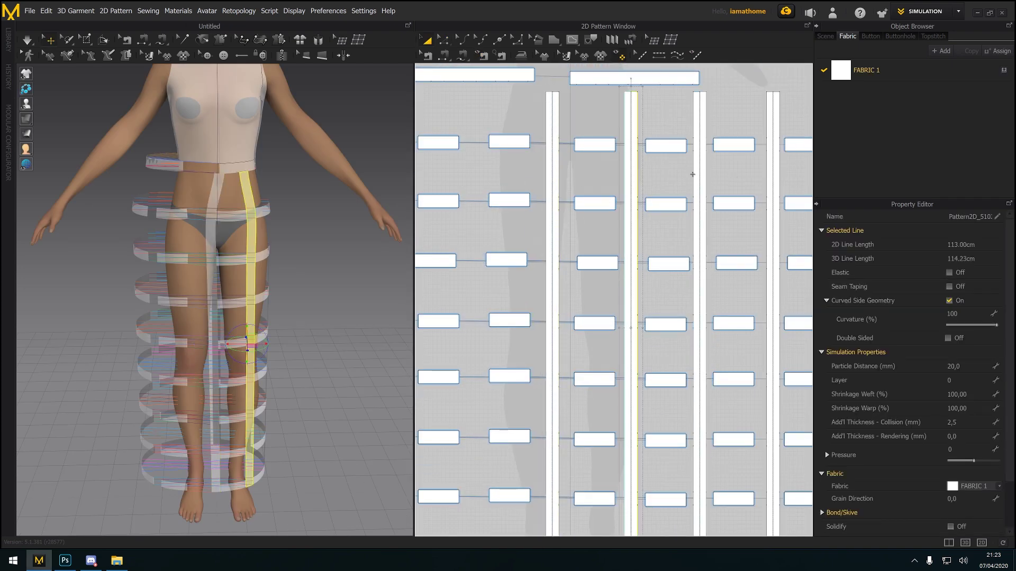
pyautogui.scroll(-3, 697, 192)
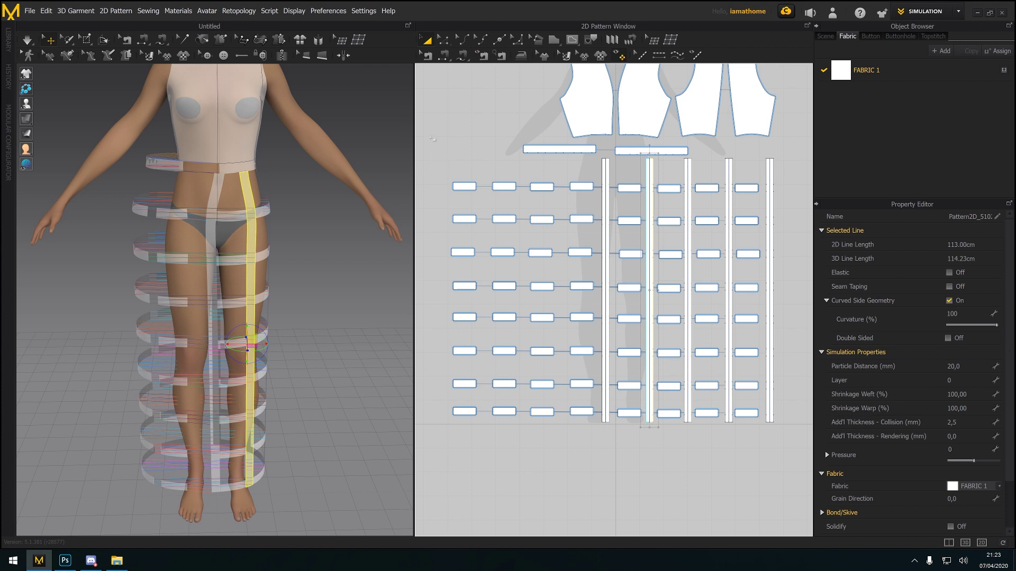
pyautogui.moveTo(438, 138); pyautogui.dragTo(464, 251)
pyautogui.moveTo(587, 419); pyautogui.dragTo(601, 433)
pyautogui.press('Delete')
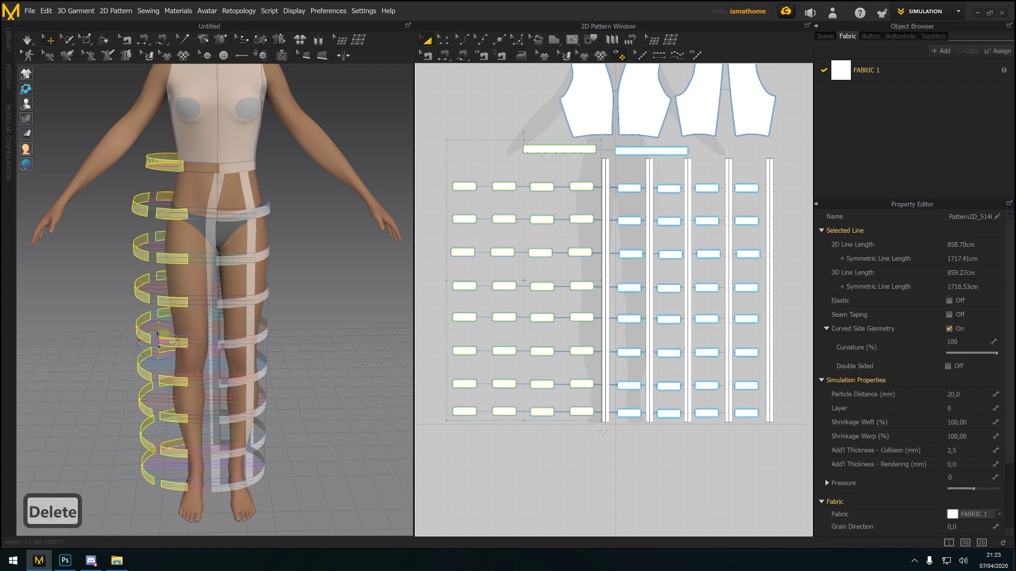
# Remove linked editing from the three inner vertical strips
pyautogui.scroll(3, 654, 218)
pyautogui.click(646, 170)
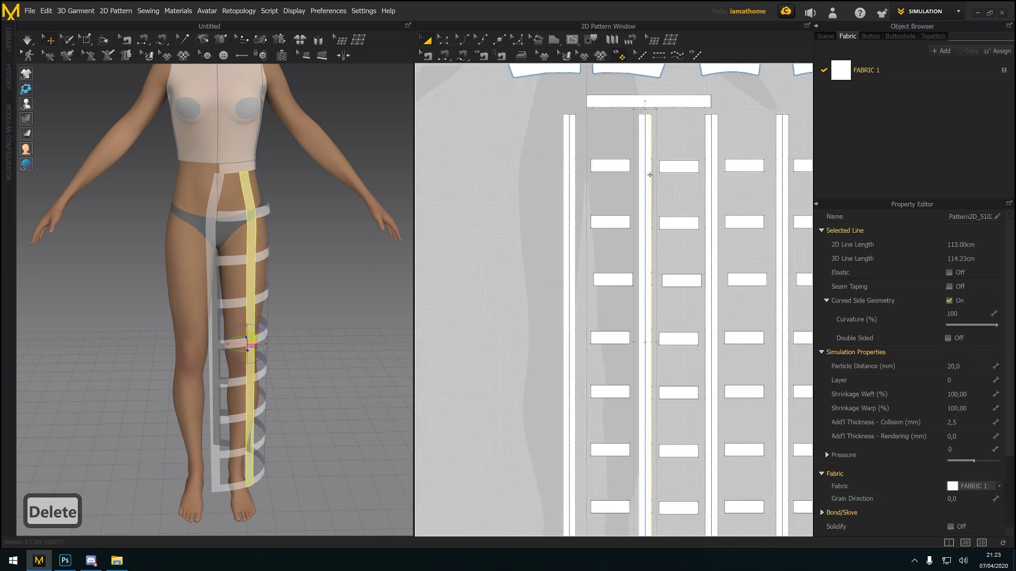
pyautogui.keyDown('shift'); pyautogui.click(714, 196); pyautogui.keyUp('shift')
pyautogui.keyDown('shift'); pyautogui.click(782, 201); pyautogui.keyUp('shift')
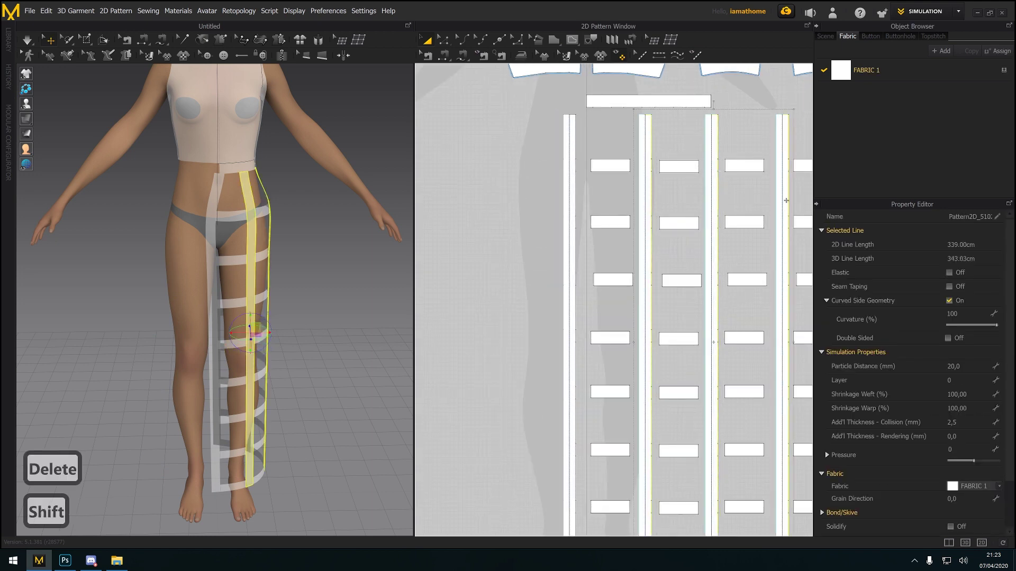
pyautogui.rightClick(787, 204)
pyautogui.click(854, 212)
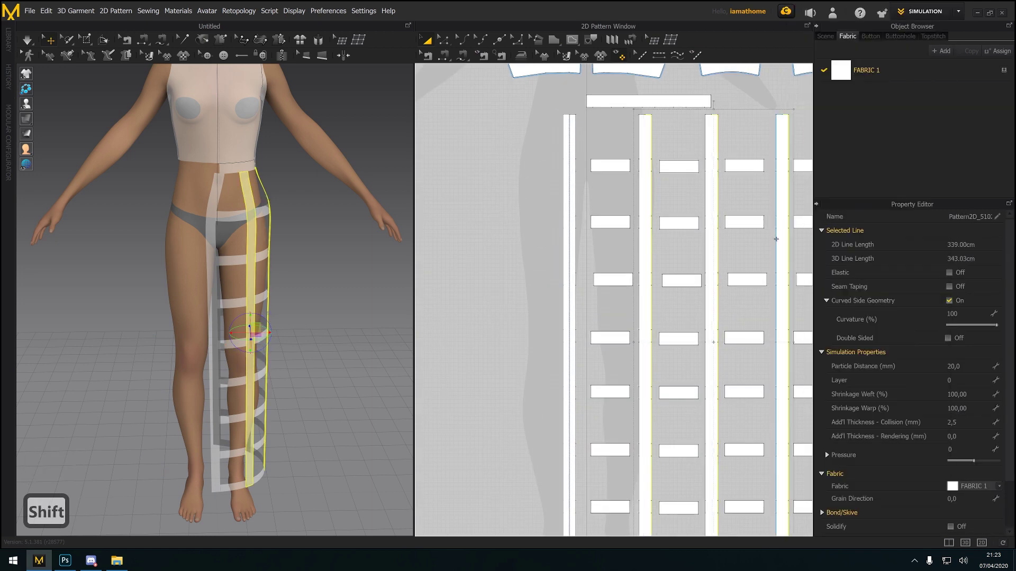
# Clone the waistband, horizontal strips and three inner vertical strips as Symmetric Pattern (with Sewing), placing the copy beyond the center vertical strip
pyautogui.scroll(-2, 651, 273)
pyautogui.scroll(-2, 651, 272)
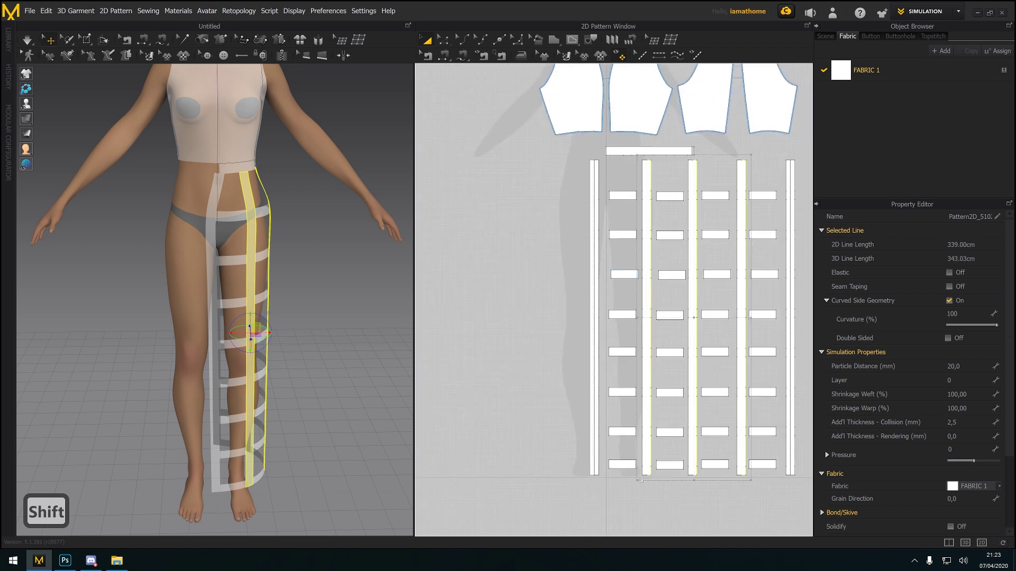
pyautogui.click(652, 273)
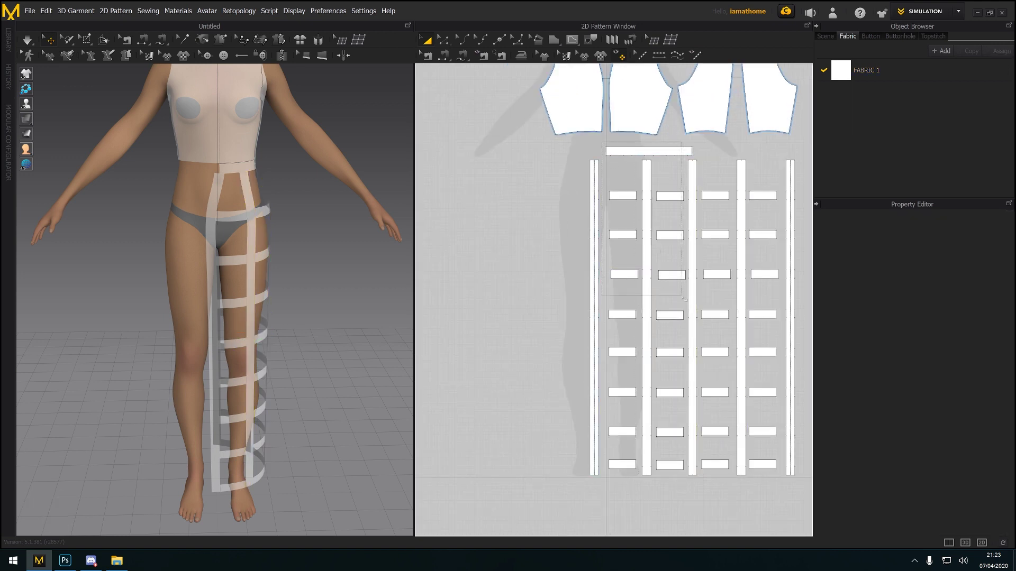
pyautogui.moveTo(784, 492); pyautogui.dragTo(783, 491)
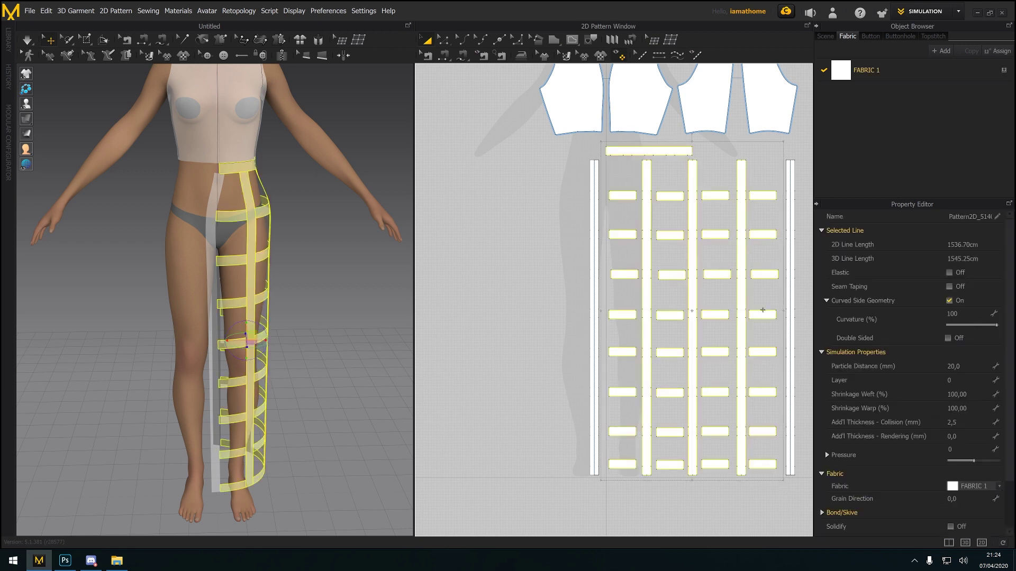
pyautogui.rightClick(727, 273)
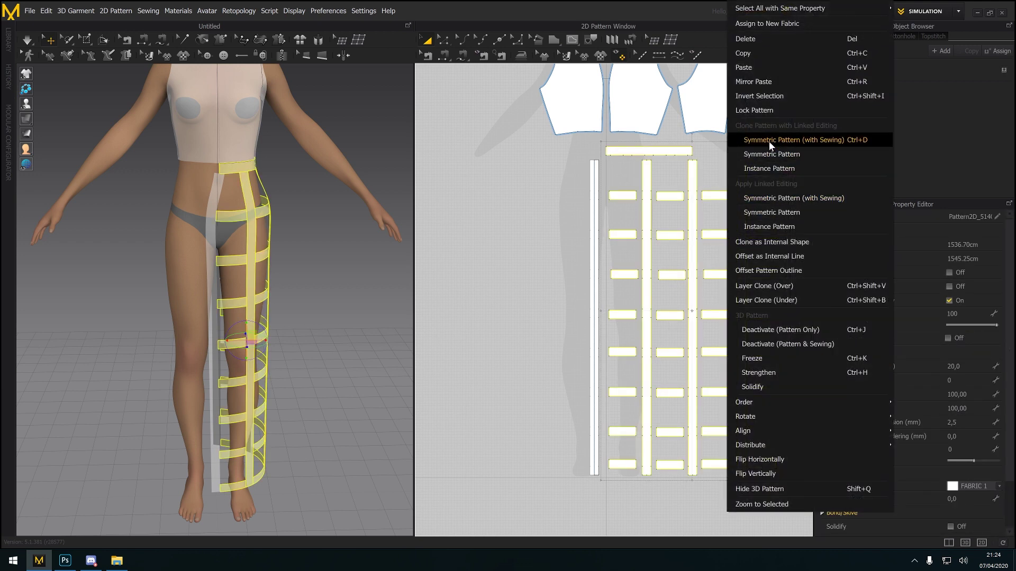
pyautogui.click(769, 142)
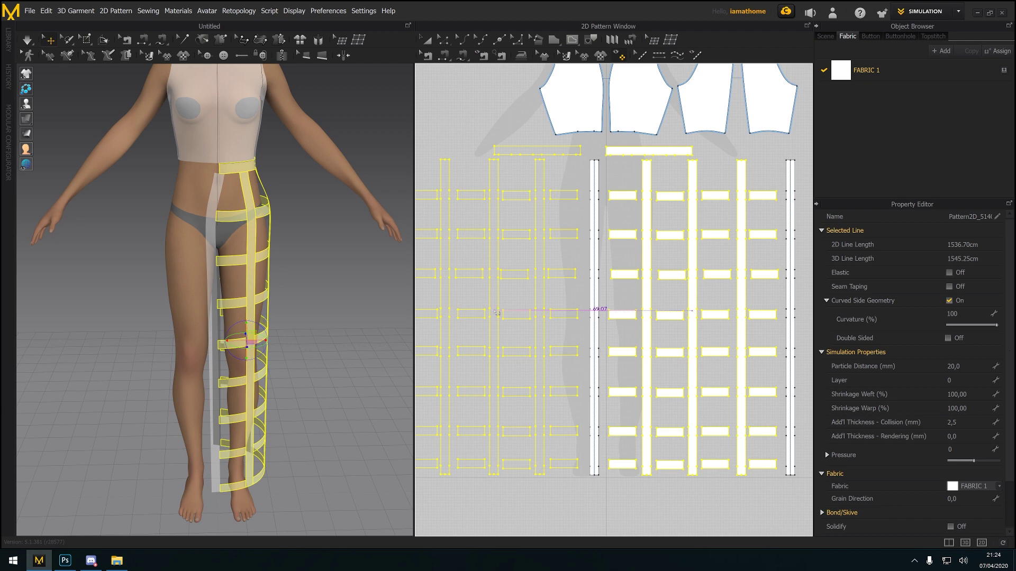
pyautogui.click(497, 312)
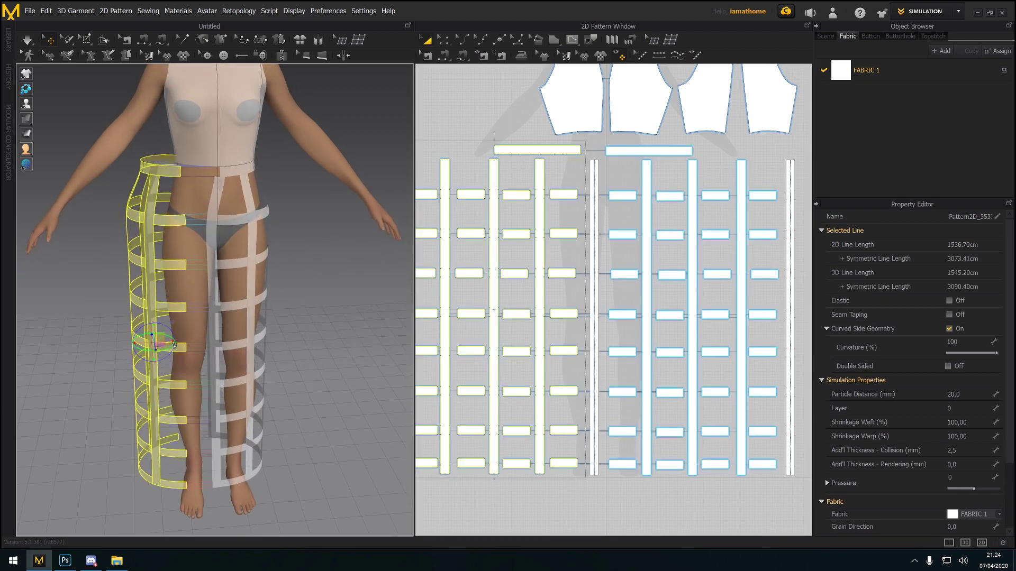
# Move the mirrored skirt half sideways against the other half in 3D and simulate to pull the two halves together
pyautogui.moveTo(170, 342); pyautogui.dragTo(197, 345)
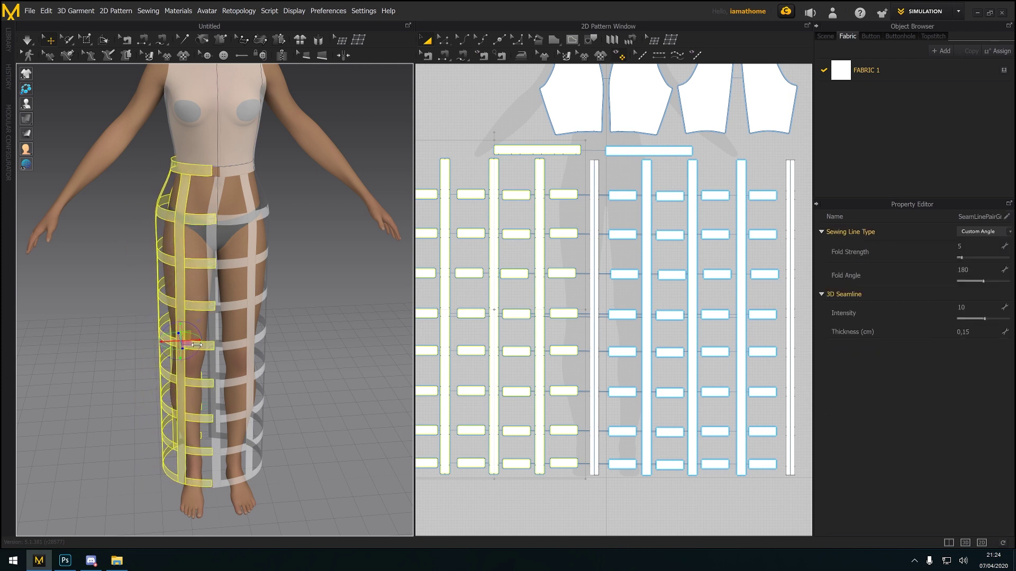
pyautogui.press('space')
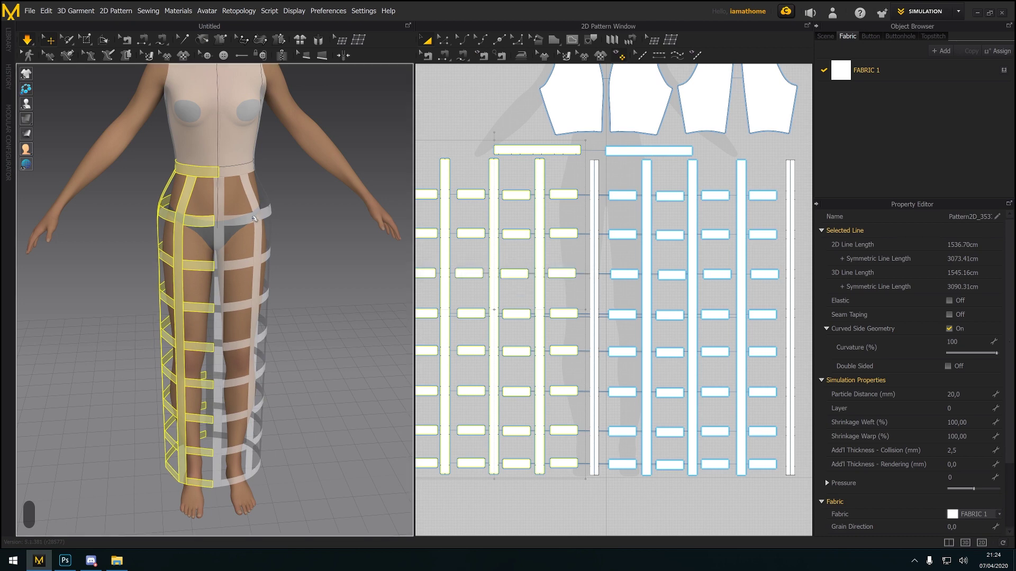
pyautogui.press('space')
pyautogui.click(304, 223)
pyautogui.moveTo(303, 224)
pyautogui.mouseDown(button='right')
pyautogui.moveTo(336, 243)
pyautogui.moveTo(297, 217)
pyautogui.mouseUp(button='right')
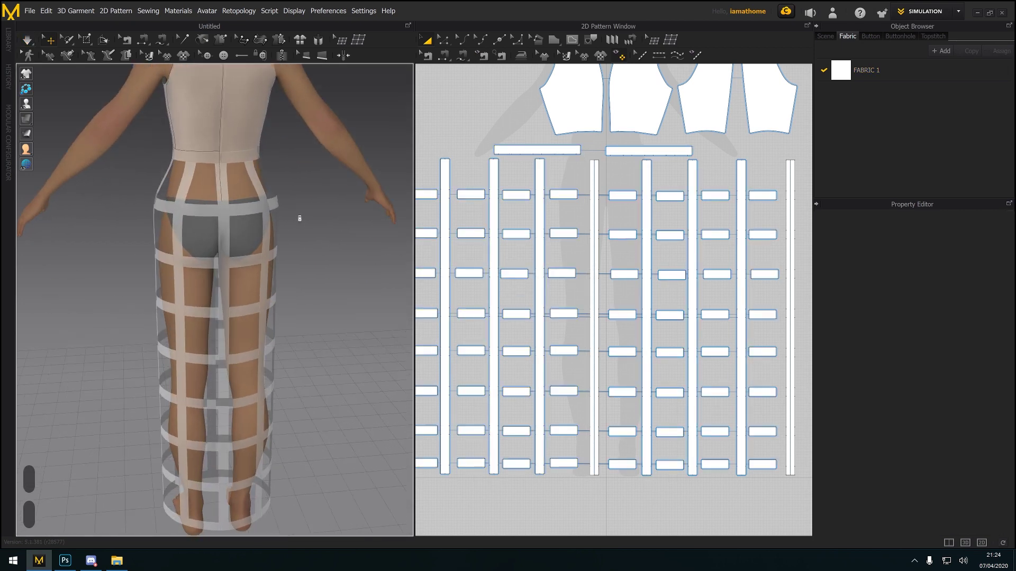
# Sew the two waistband halves together along their short ends at the center back and center front, and simulate the seams
pyautogui.scroll(4, 273, 135)
pyautogui.scroll(6, 236, 233)
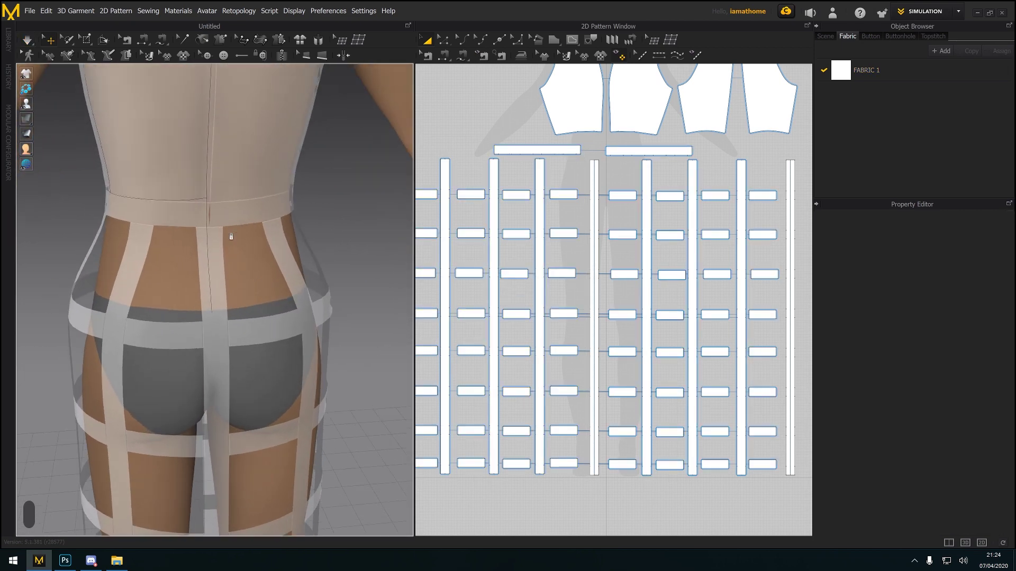
pyautogui.click(443, 56)
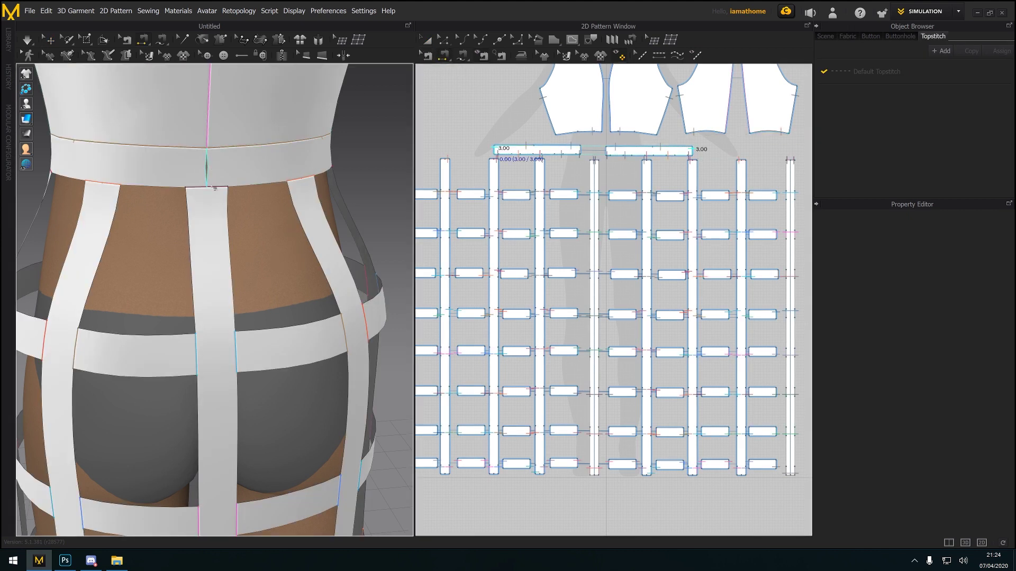
pyautogui.press('space')
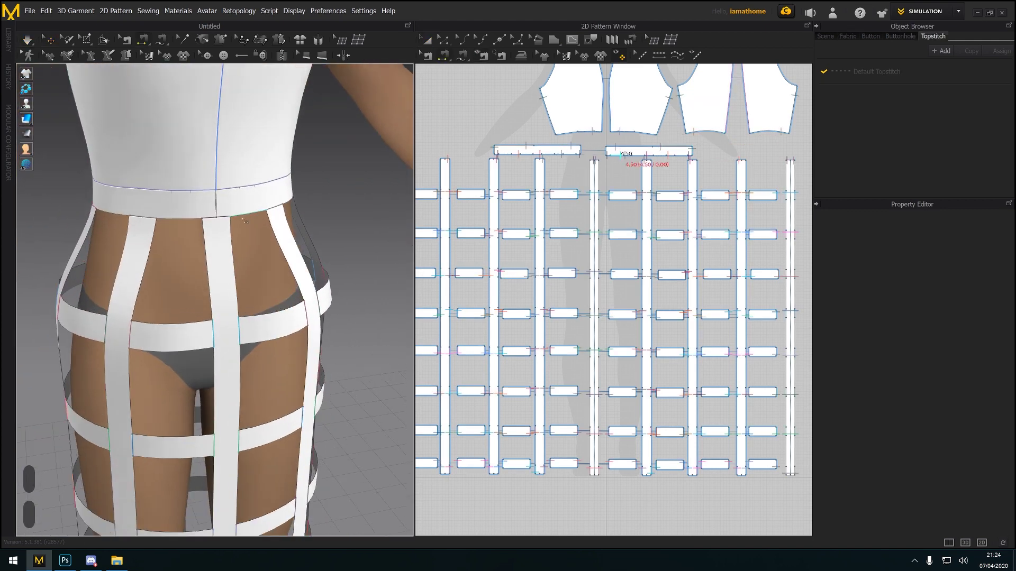
pyautogui.scroll(3, 244, 220)
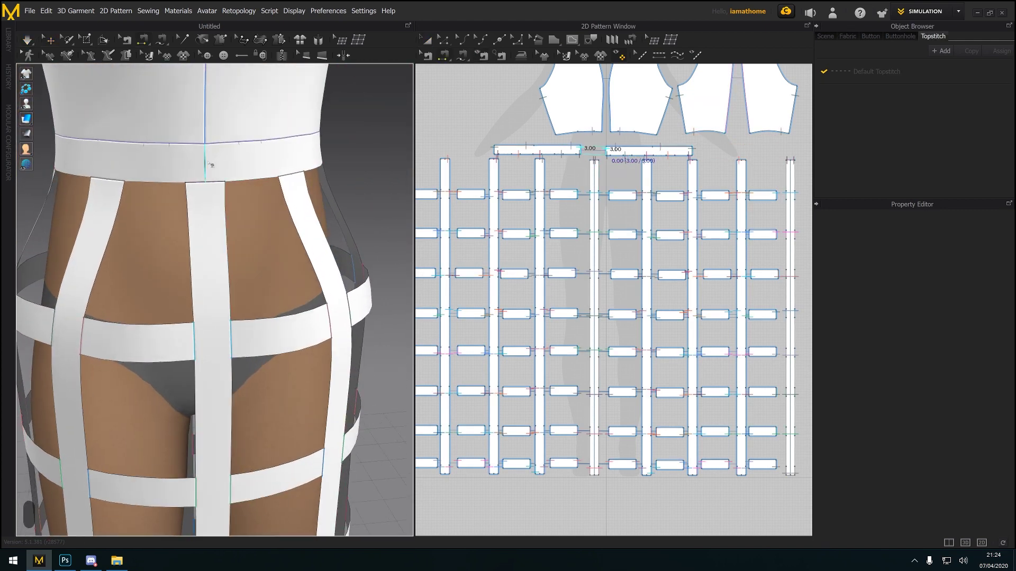
pyautogui.press('space')
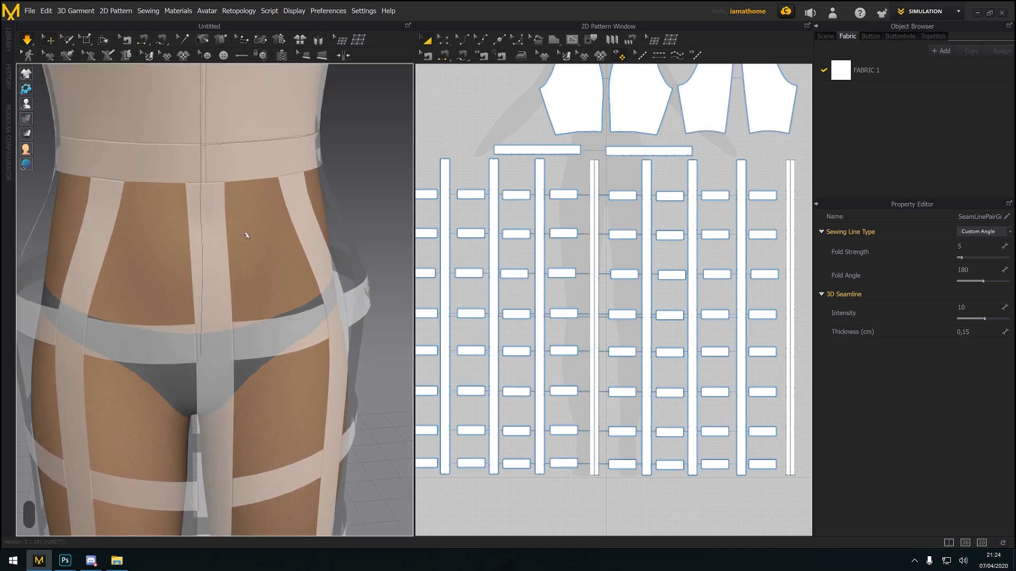
pyautogui.press('space')
pyautogui.scroll(-6, 247, 238)
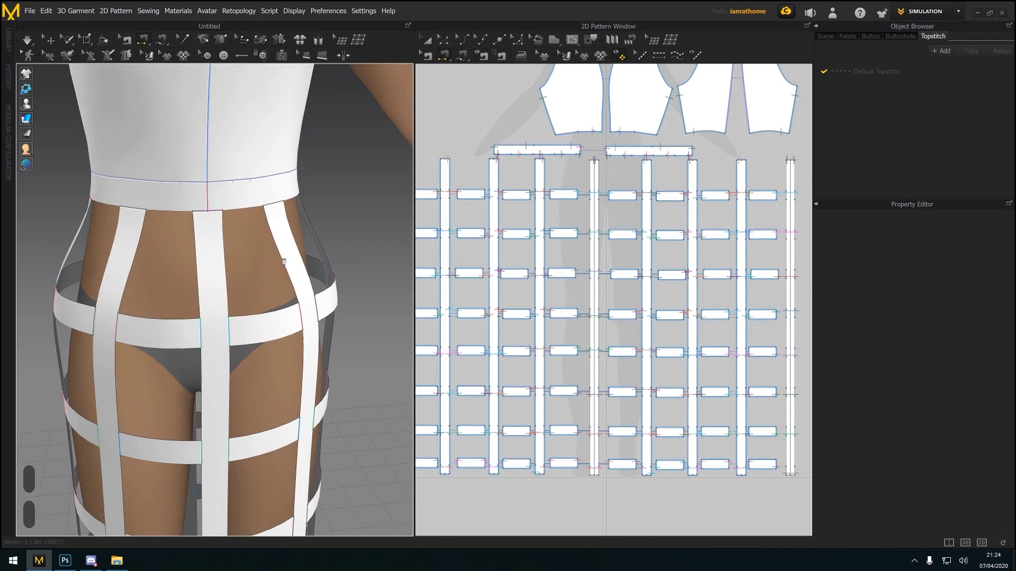
# Examine the joined cage skirt around the avatar and check which strips in the pattern layout are symmetric counterparts
pyautogui.moveTo(306, 352); pyautogui.dragTo(293, 240, button='middle')
pyautogui.scroll(-3, 293, 240)
pyautogui.moveTo(293, 240); pyautogui.dragTo(264, 231, button='right')
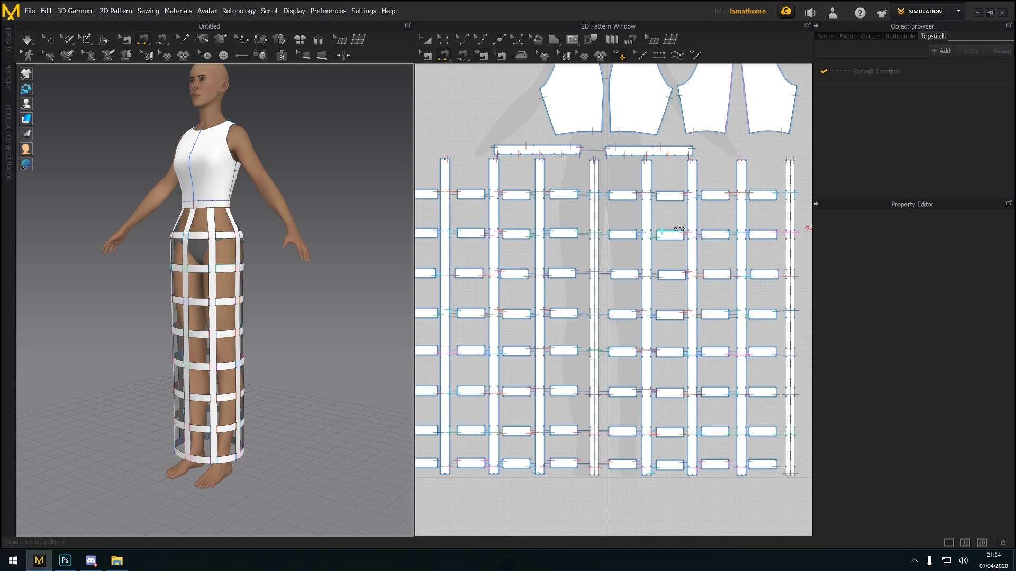
pyautogui.moveTo(242, 251); pyautogui.dragTo(270, 274, button='right')
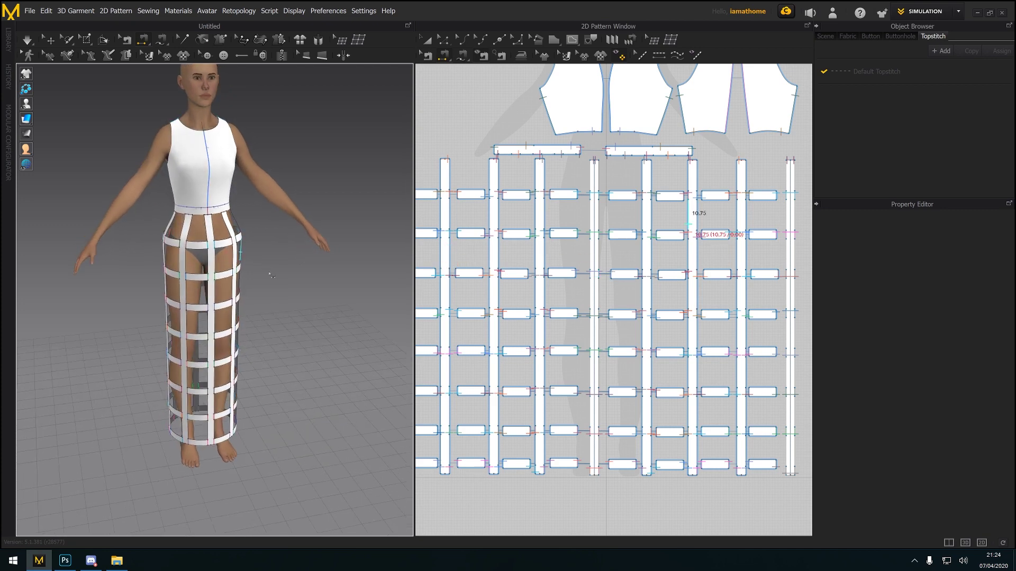
pyautogui.scroll(3, 244, 253)
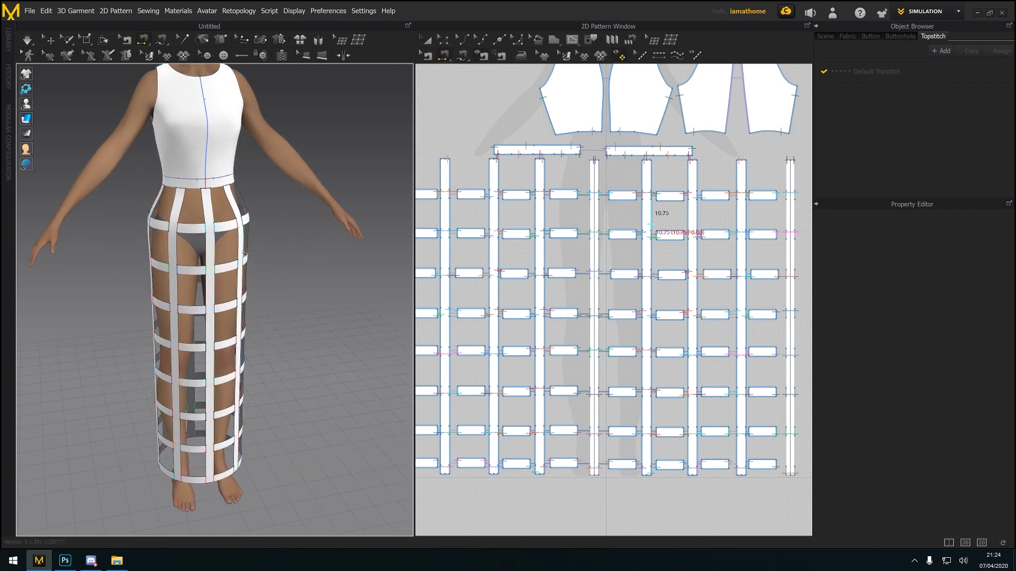
pyautogui.click(428, 42)
pyautogui.click(563, 191)
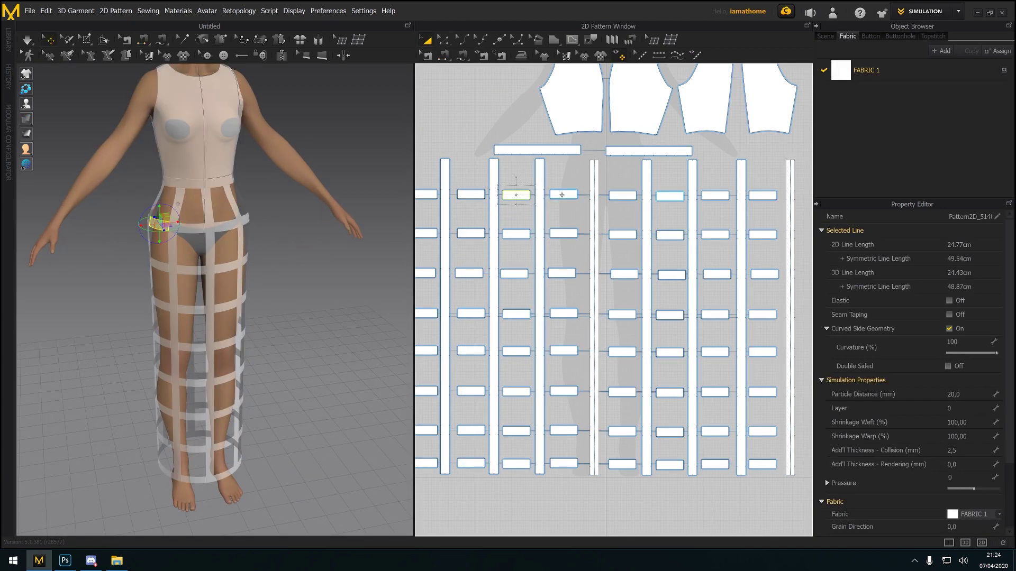
pyautogui.click(629, 200)
pyautogui.click(677, 197)
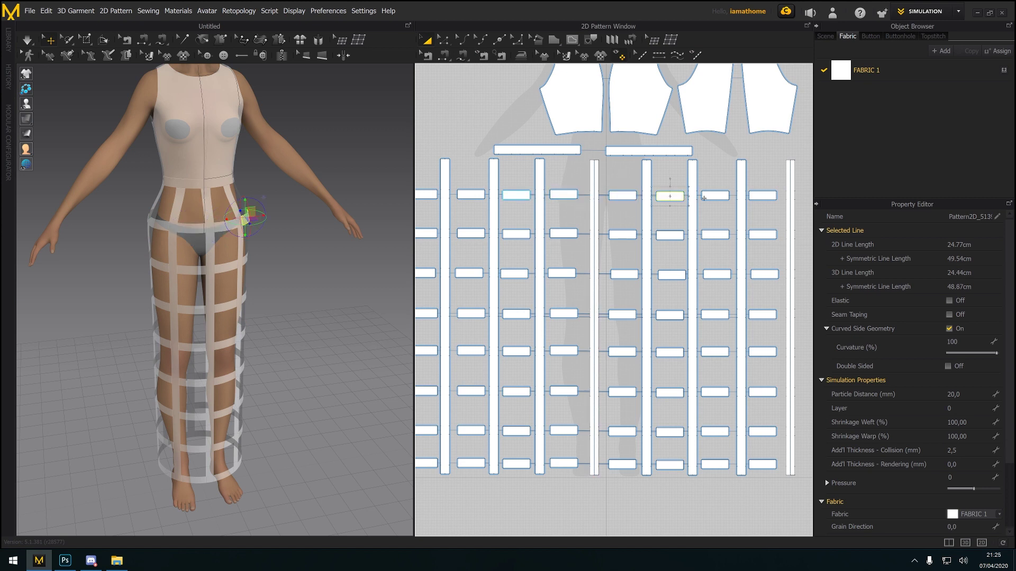
pyautogui.click(756, 197)
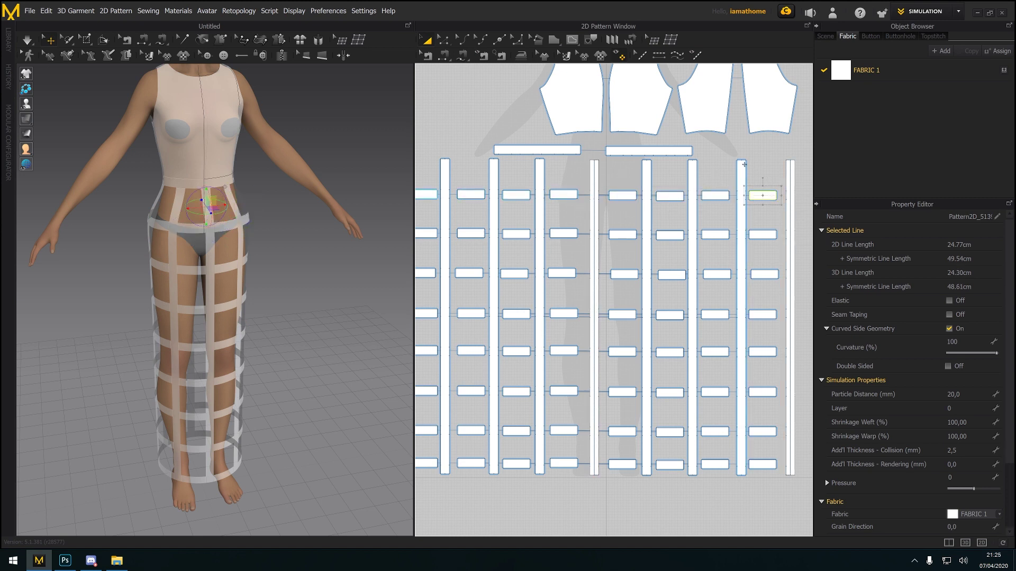
pyautogui.click(741, 165)
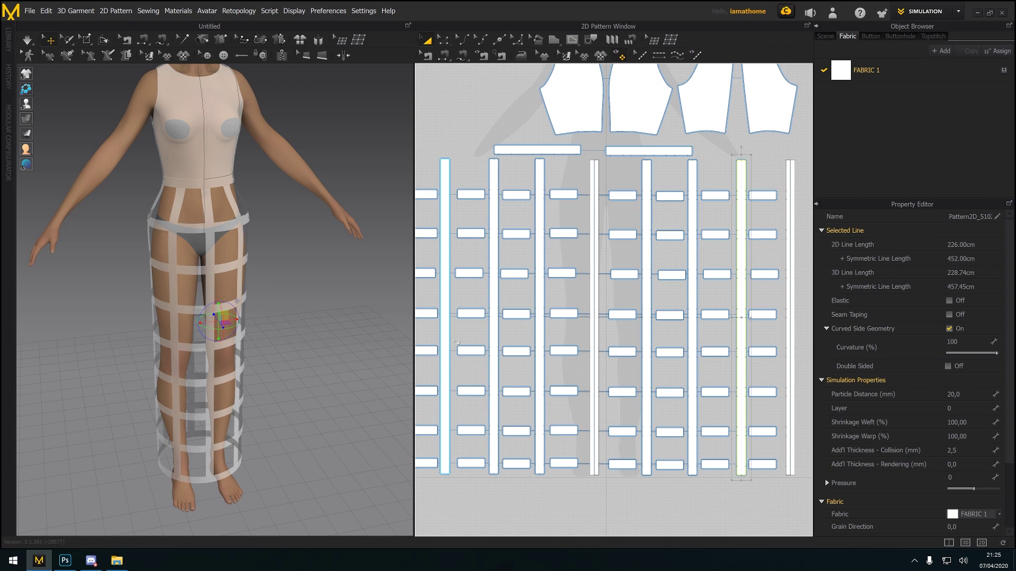
# Inspect the skirt from behind and match its upper horizontal strips to their pieces in the pattern layout
pyautogui.moveTo(297, 256); pyautogui.dragTo(230, 322, button='right')
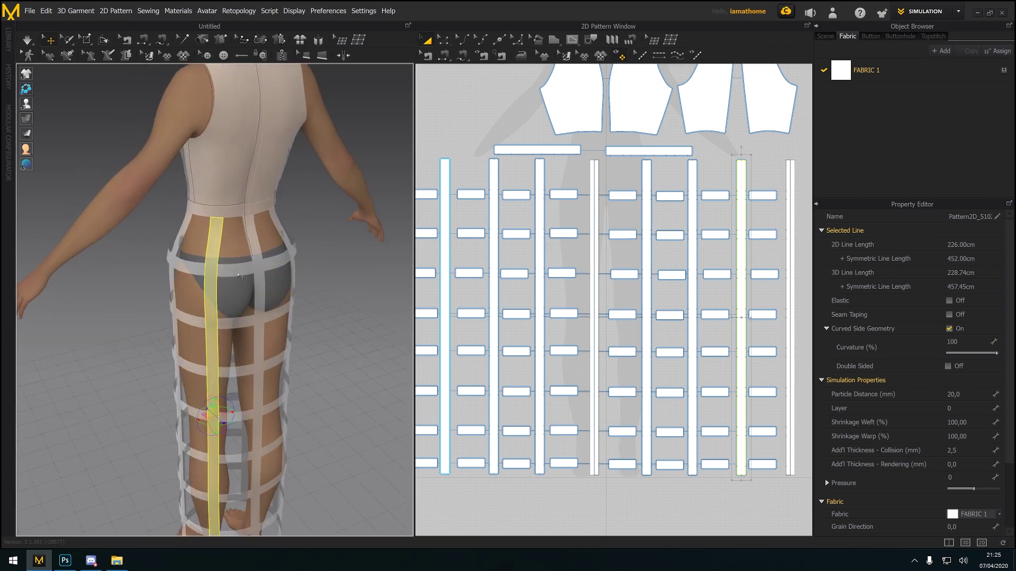
pyautogui.click(239, 275)
pyautogui.moveTo(239, 276); pyautogui.dragTo(215, 288, button='right')
pyautogui.click(271, 188)
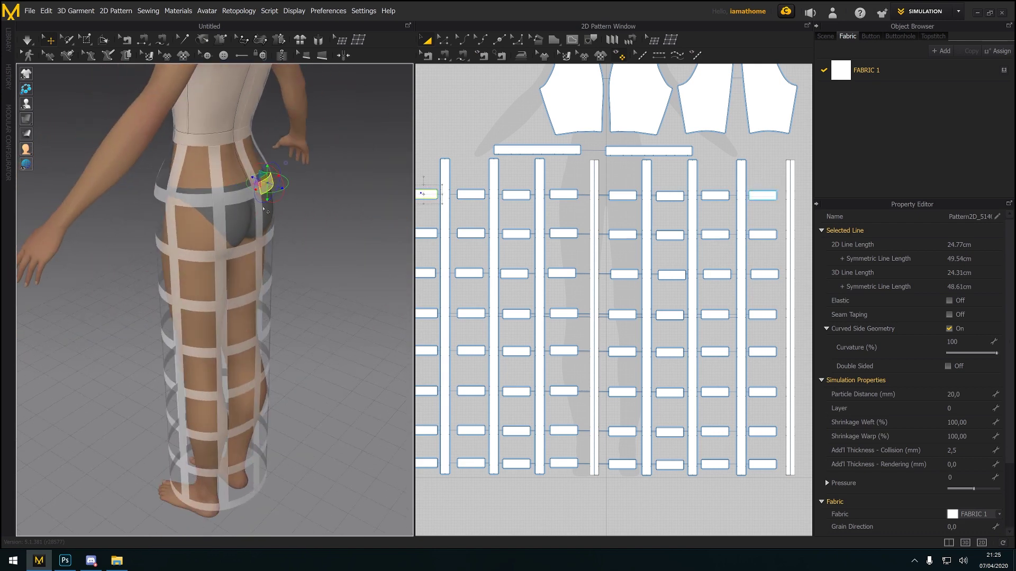
pyautogui.click(241, 200)
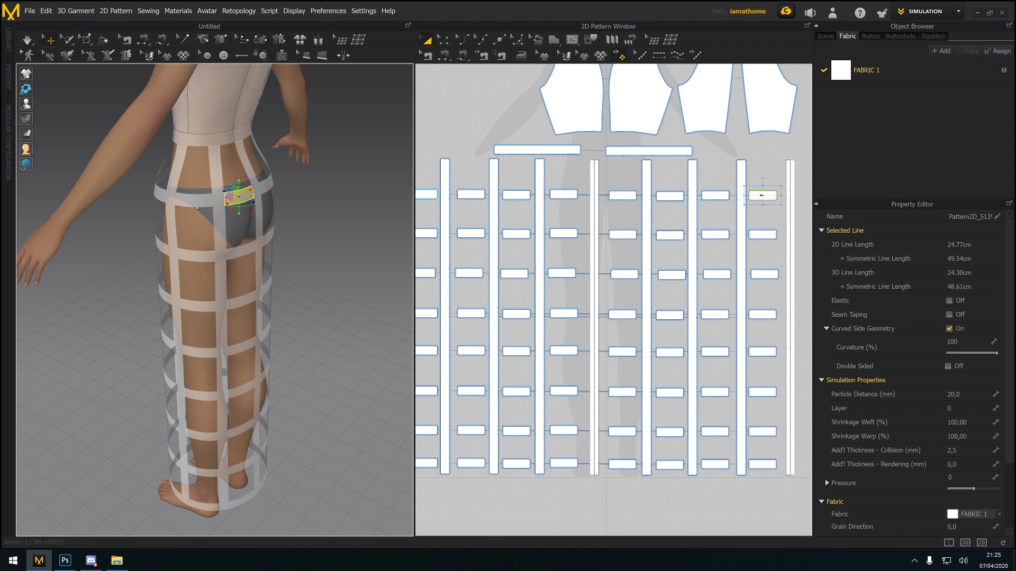
pyautogui.click(198, 208)
pyautogui.click(201, 259)
pyautogui.click(241, 253)
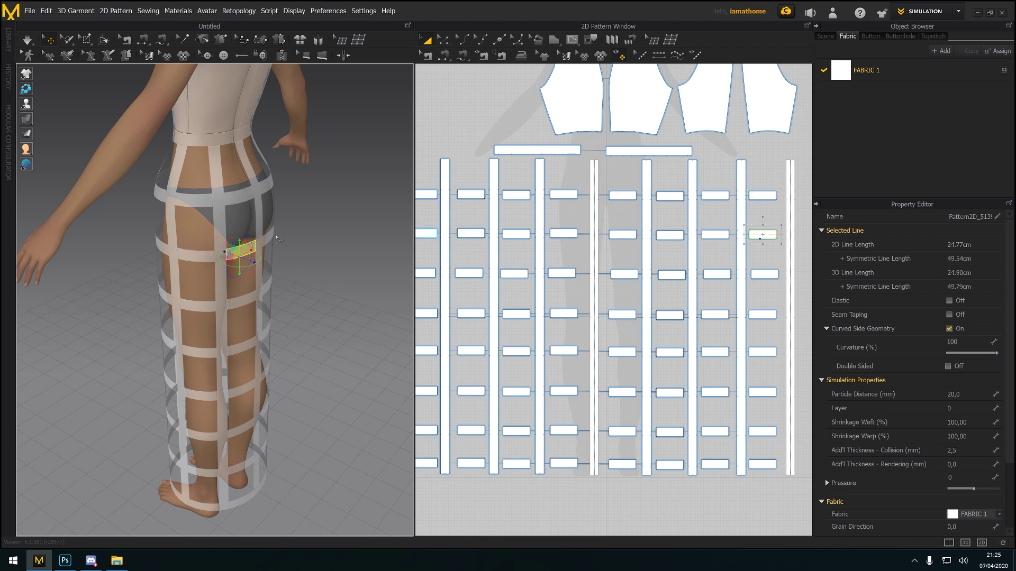
pyautogui.click(270, 237)
pyautogui.moveTo(270, 237); pyautogui.dragTo(328, 215, button='right')
pyautogui.scroll(-3, 328, 215)
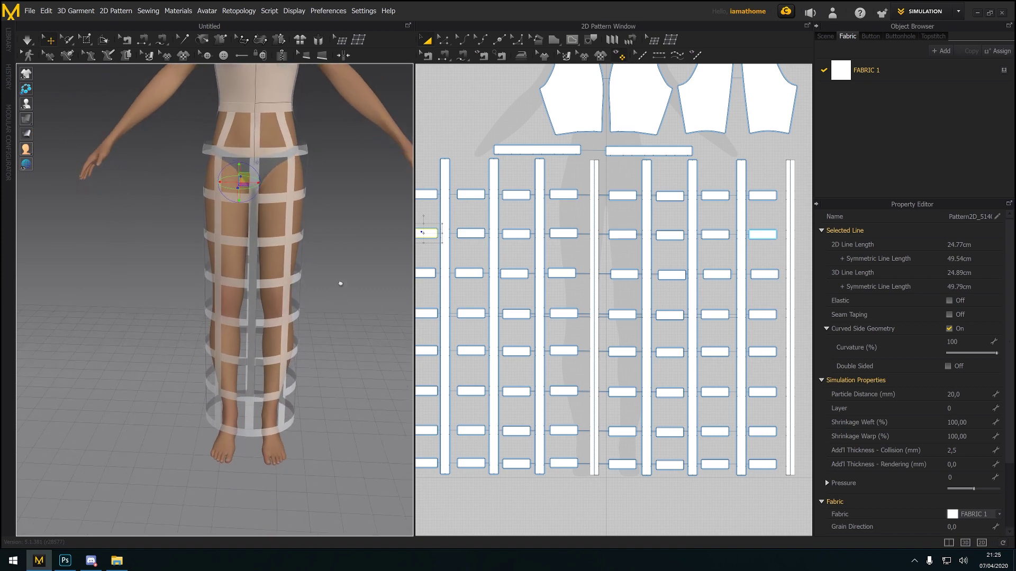
# Move all the vertical strips, including the center ones, above the bodice pieces in the 2D pattern layout
pyautogui.scroll(-2, 482, 394)
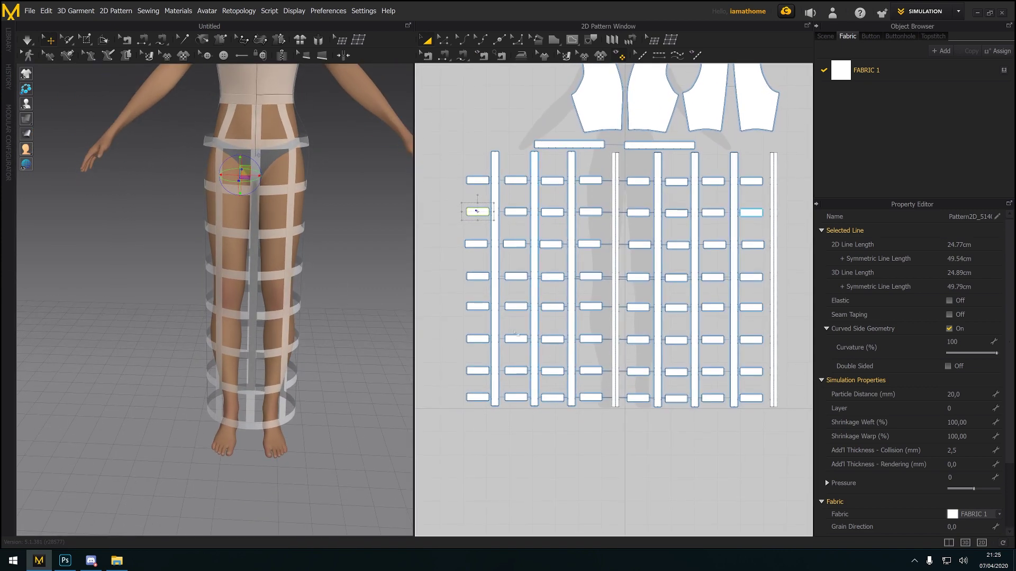
pyautogui.scroll(-2, 514, 333)
pyautogui.click(499, 190)
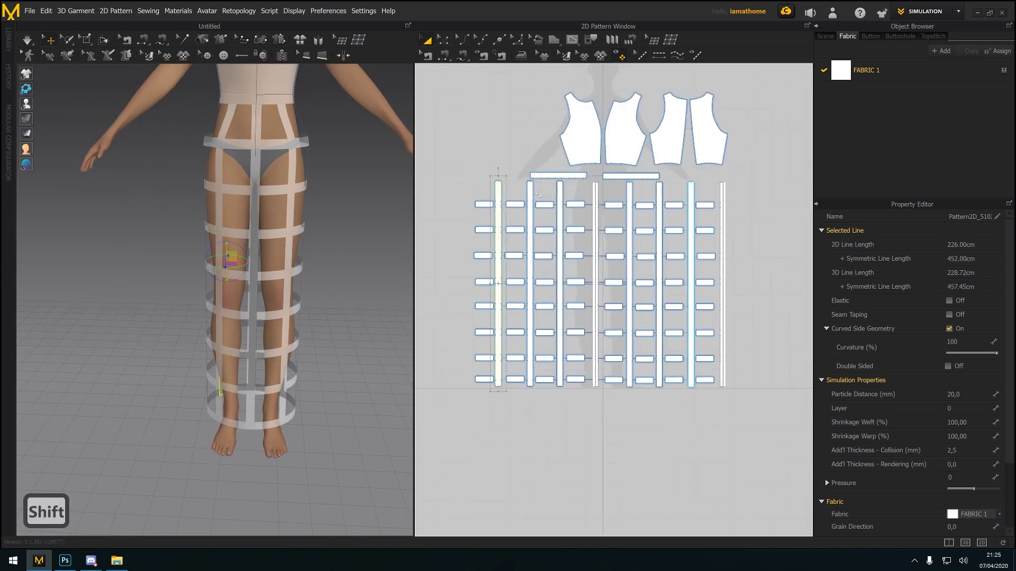
pyautogui.keyDown('shift'); pyautogui.click(530, 190); pyautogui.keyUp('shift')
pyautogui.keyDown('shift'); pyautogui.click(560, 194); pyautogui.keyUp('shift')
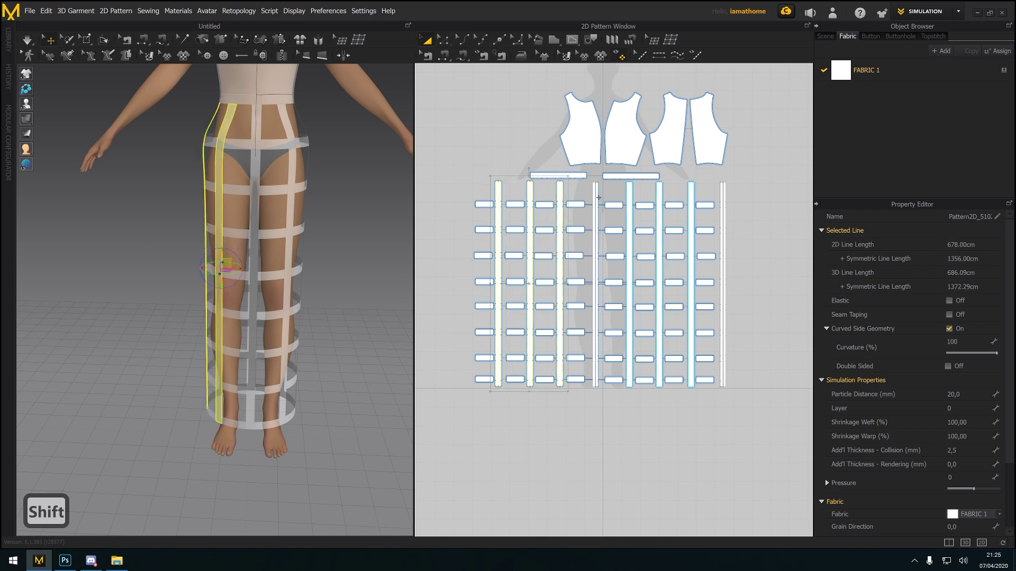
pyautogui.keyDown('shift'); pyautogui.click(596, 195); pyautogui.keyUp('shift')
pyautogui.keyDown('shift'); pyautogui.click(630, 196); pyautogui.keyUp('shift')
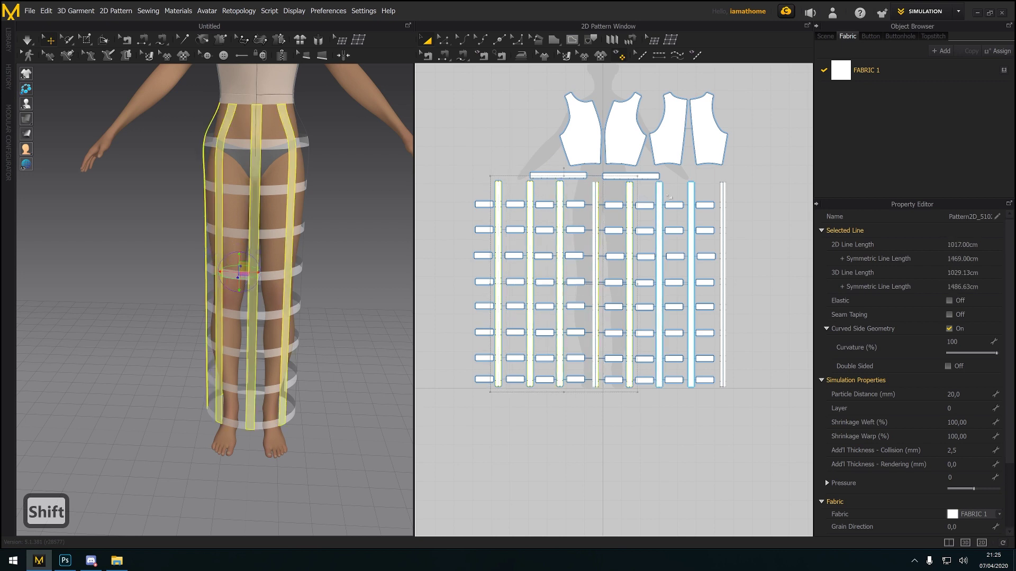
pyautogui.keyDown('shift'); pyautogui.click(659, 198); pyautogui.keyUp('shift')
pyautogui.keyDown('shift'); pyautogui.click(690, 196); pyautogui.keyUp('shift')
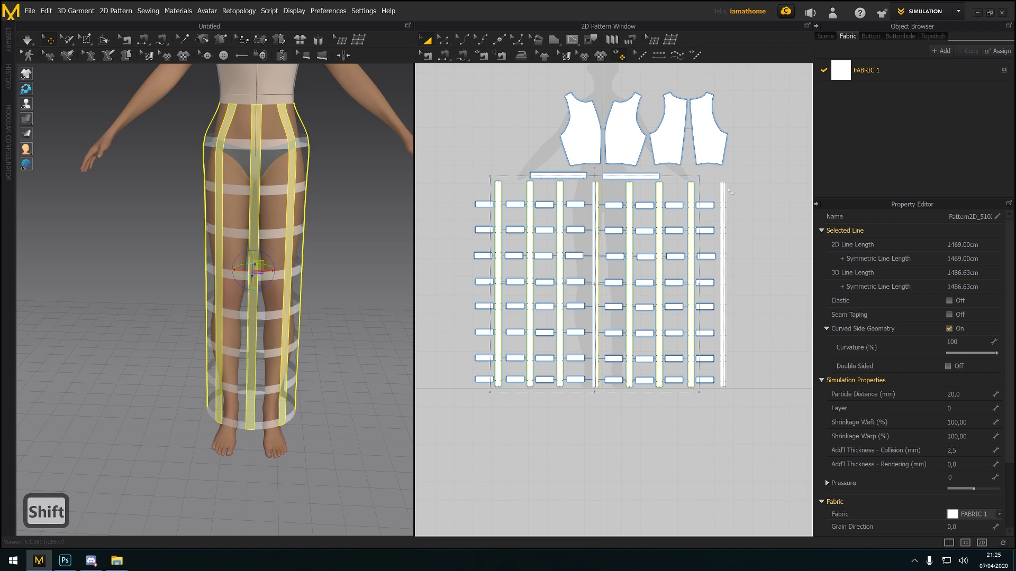
pyautogui.keyDown('shift'); pyautogui.click(723, 193); pyautogui.keyUp('shift')
pyautogui.scroll(-3, 720, 212)
pyautogui.scroll(2, 717, 217)
pyautogui.scroll(-1, 712, 225)
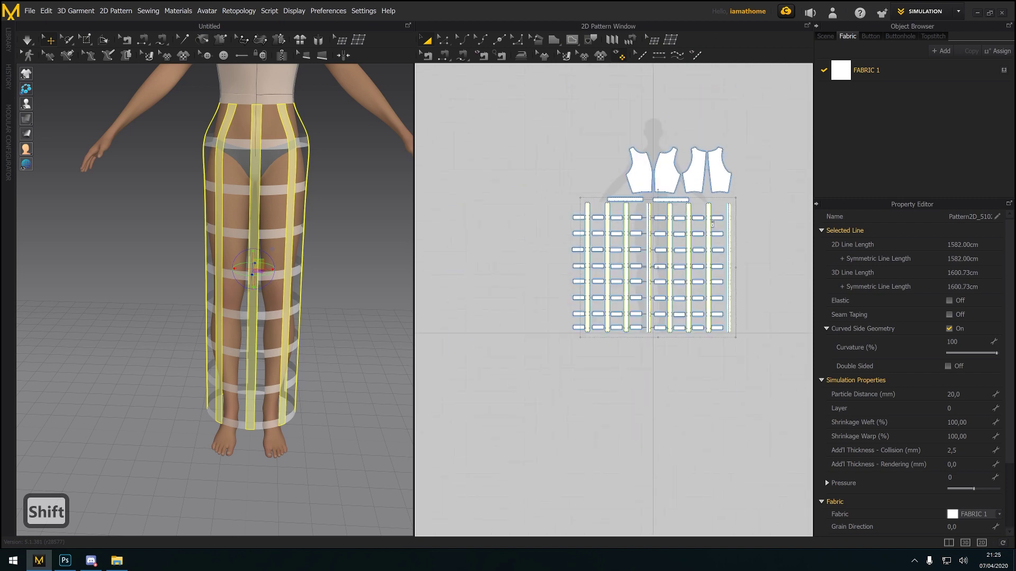
pyautogui.scroll(-1, 712, 224)
pyautogui.moveTo(709, 212); pyautogui.dragTo(703, 81)
# Stretch the bottom row of horizontal strips wider on both sides in the 2D layout and simulate the hem
pyautogui.scroll(3, 658, 320)
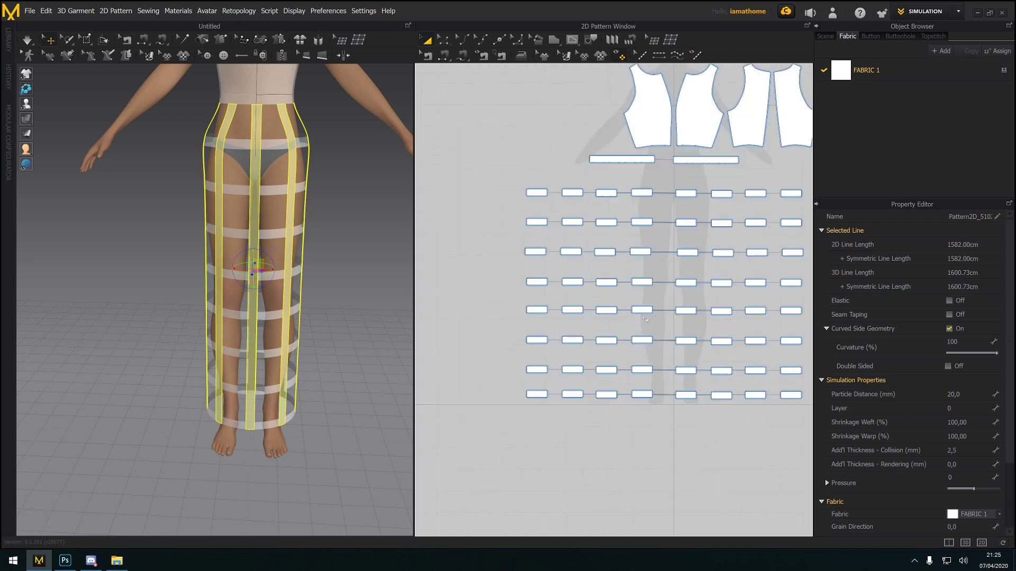
pyautogui.scroll(-1, 580, 305)
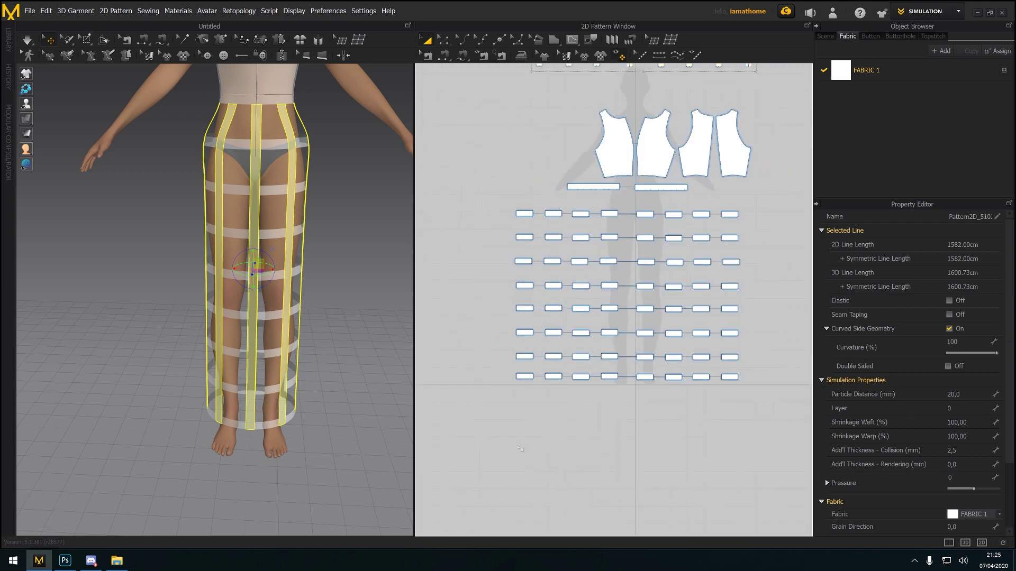
pyautogui.moveTo(493, 408); pyautogui.dragTo(760, 383)
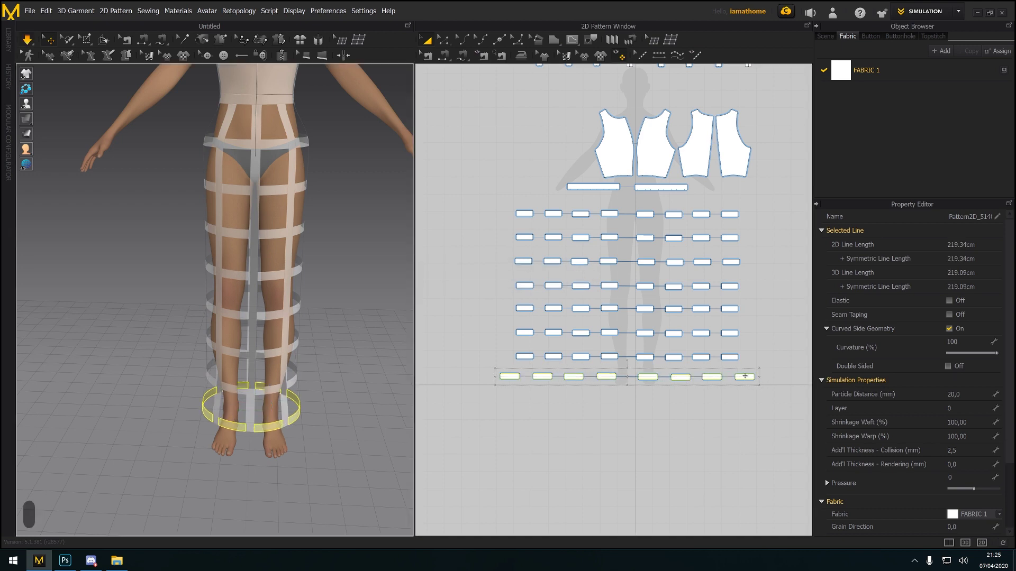
# Select the bottom two rows of horizontal strips, stretch them wider in the 2D layout and simulate
pyautogui.moveTo(421, 413); pyautogui.dragTo(729, 344)
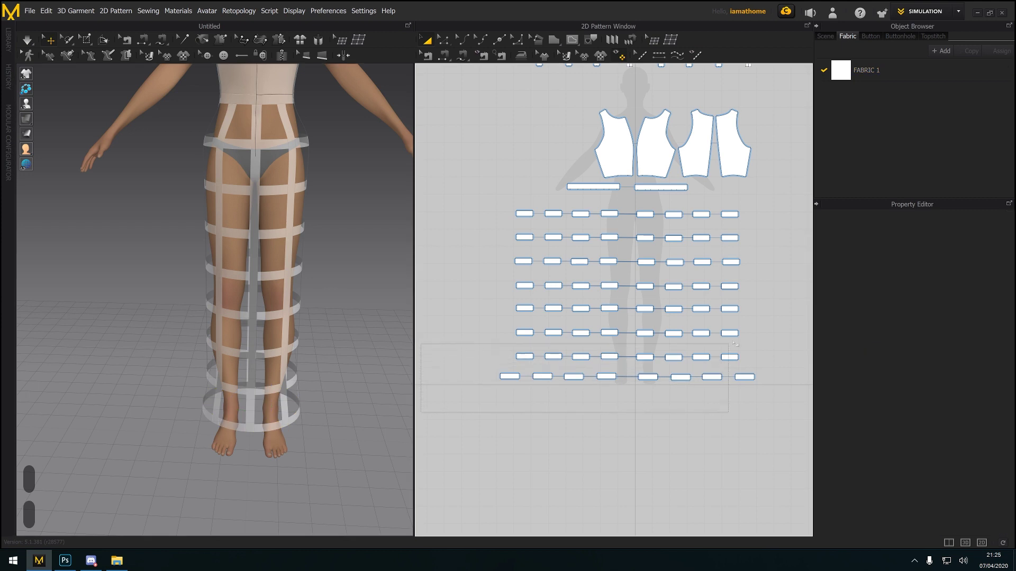
pyautogui.moveTo(793, 345); pyautogui.dragTo(775, 366)
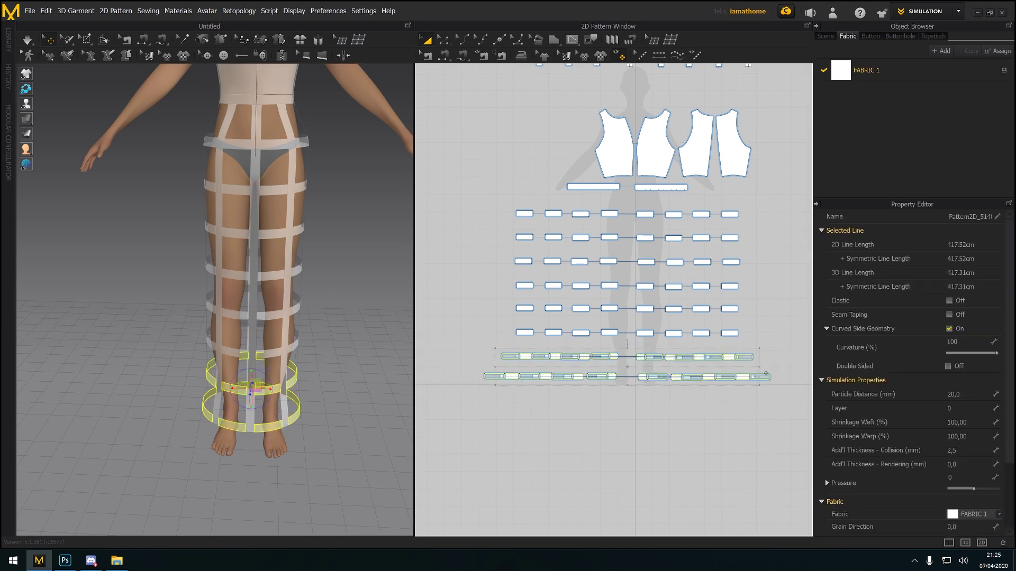
pyautogui.moveTo(766, 372); pyautogui.dragTo(766, 373)
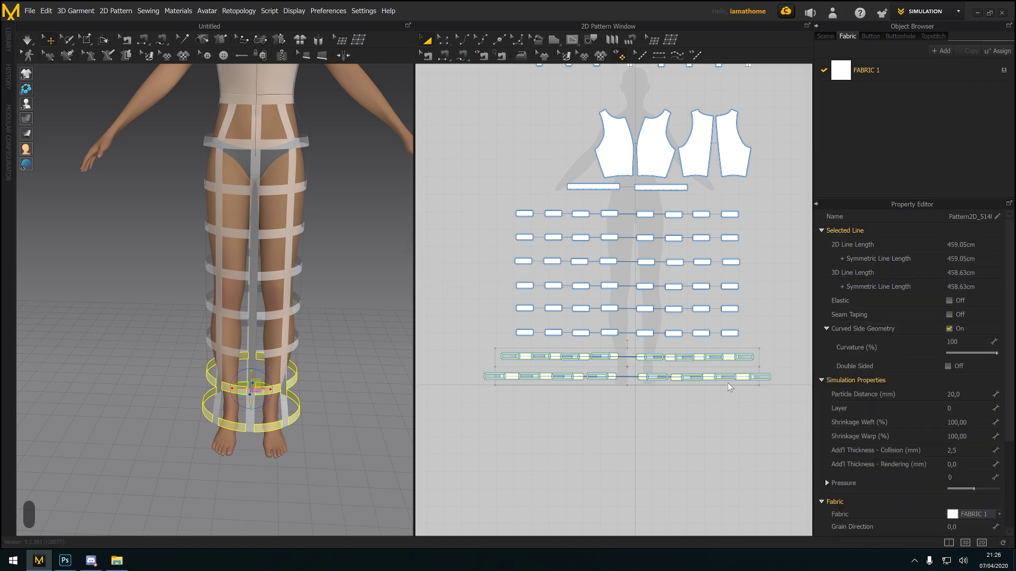
pyautogui.press('space')
# Select the bottom three rows of horizontal strips in the 2D pattern layout
pyautogui.moveTo(446, 410); pyautogui.dragTo(824, 322)
pyautogui.scroll(-1, 587, 408)
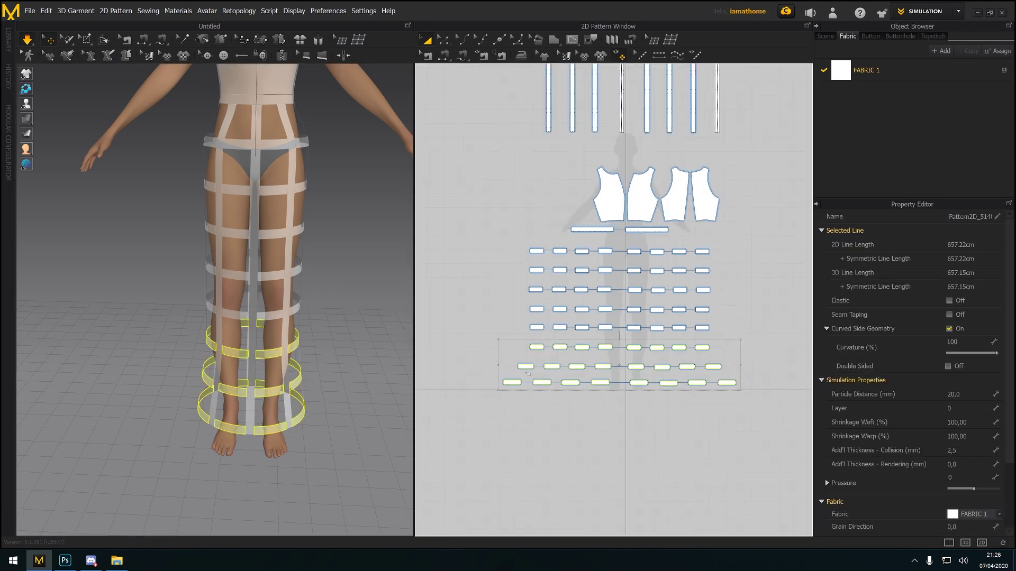
# Try stretching the selected three rows much wider in one go, simulate them, and undo the stretch
pyautogui.moveTo(499, 365); pyautogui.dragTo(467, 367)
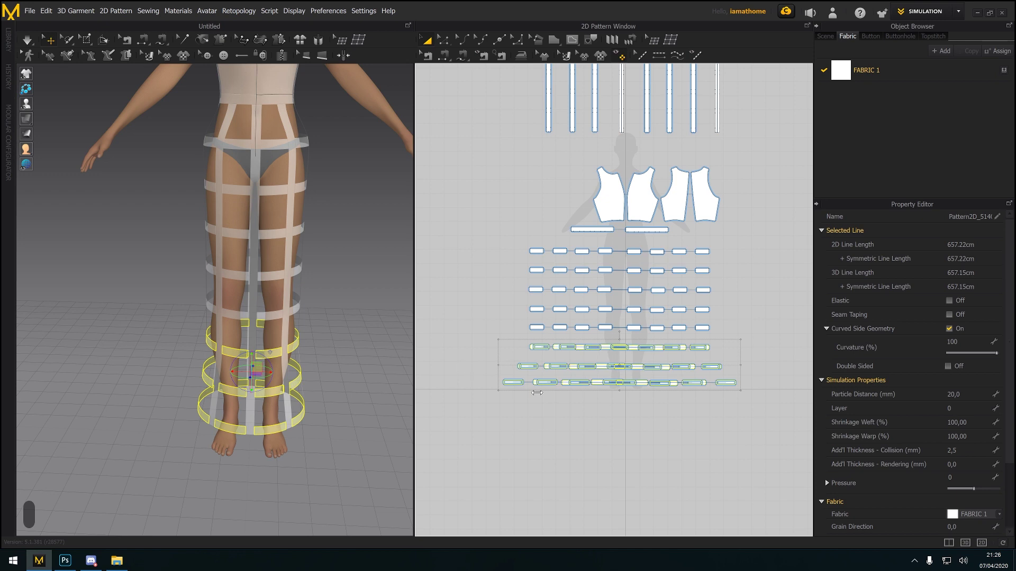
pyautogui.moveTo(537, 392); pyautogui.dragTo(543, 403)
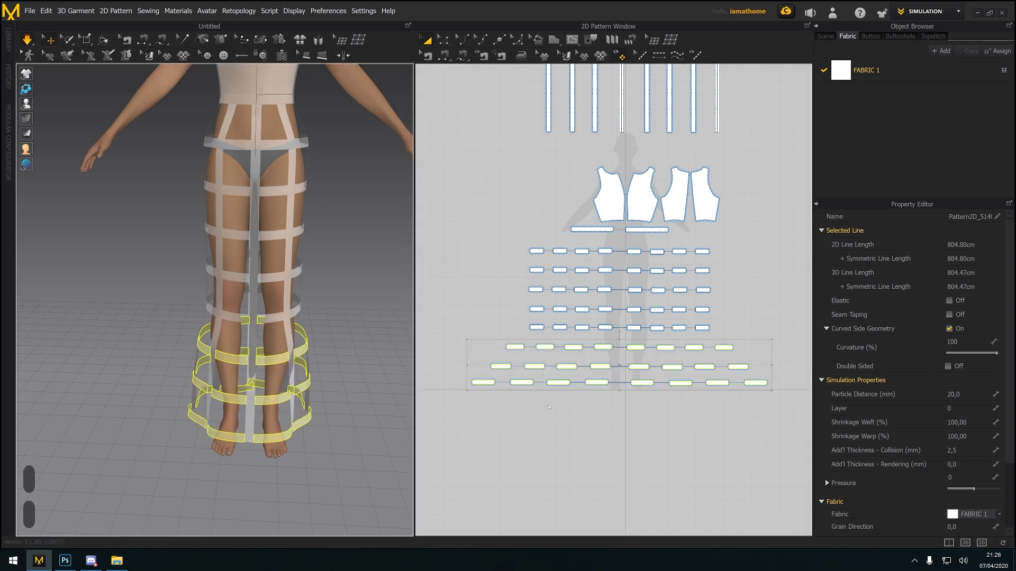
pyautogui.press('space')
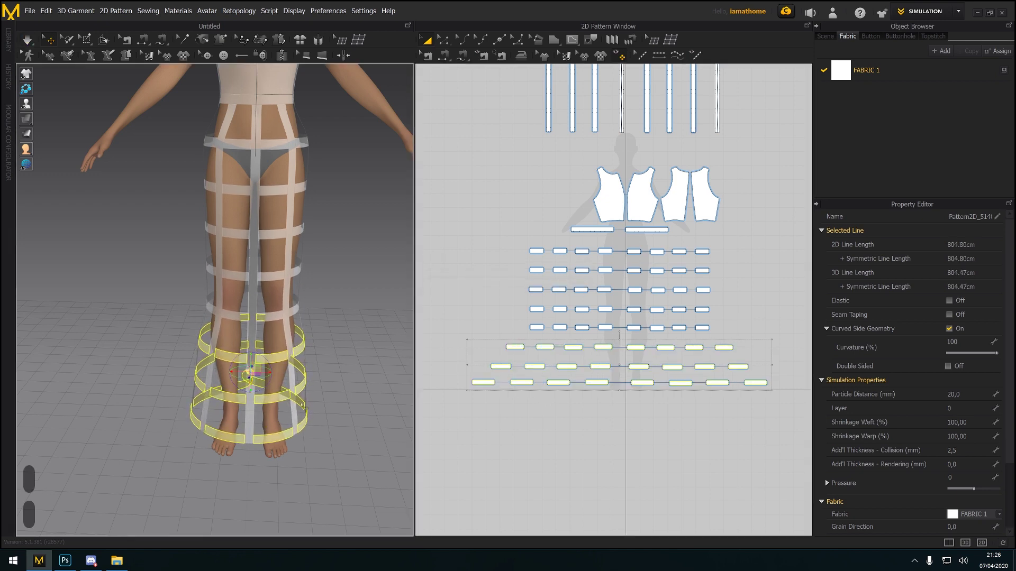
pyautogui.moveTo(304, 407); pyautogui.dragTo(270, 410, button='right')
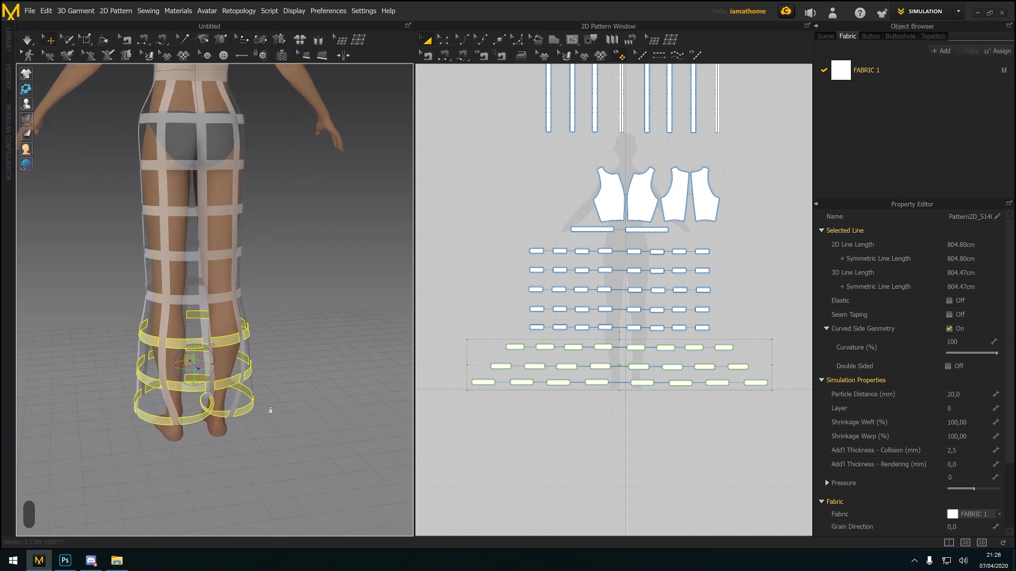
pyautogui.hotkey('ctrl', 'z')
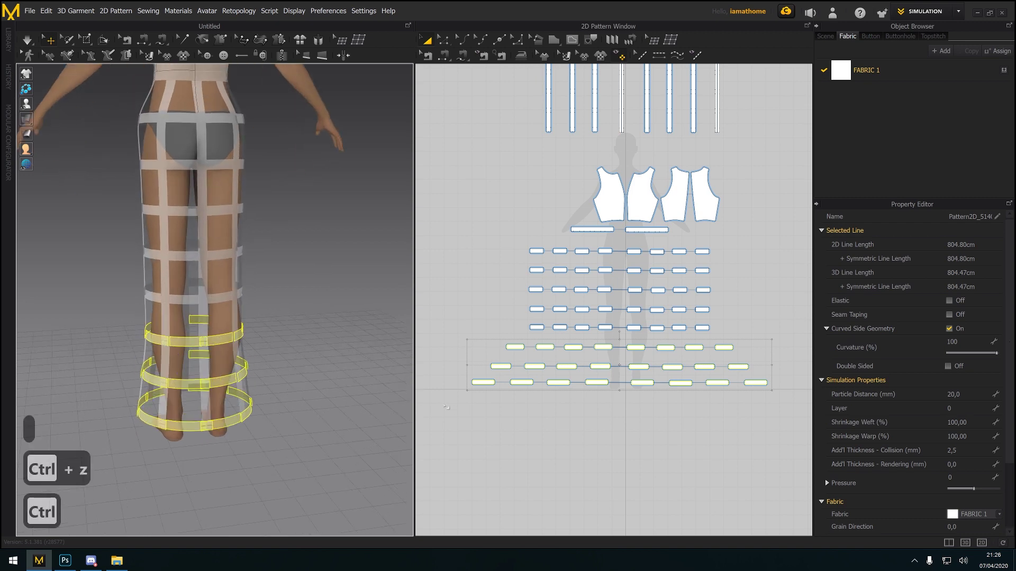
pyautogui.hotkey('ctrl', 'z')
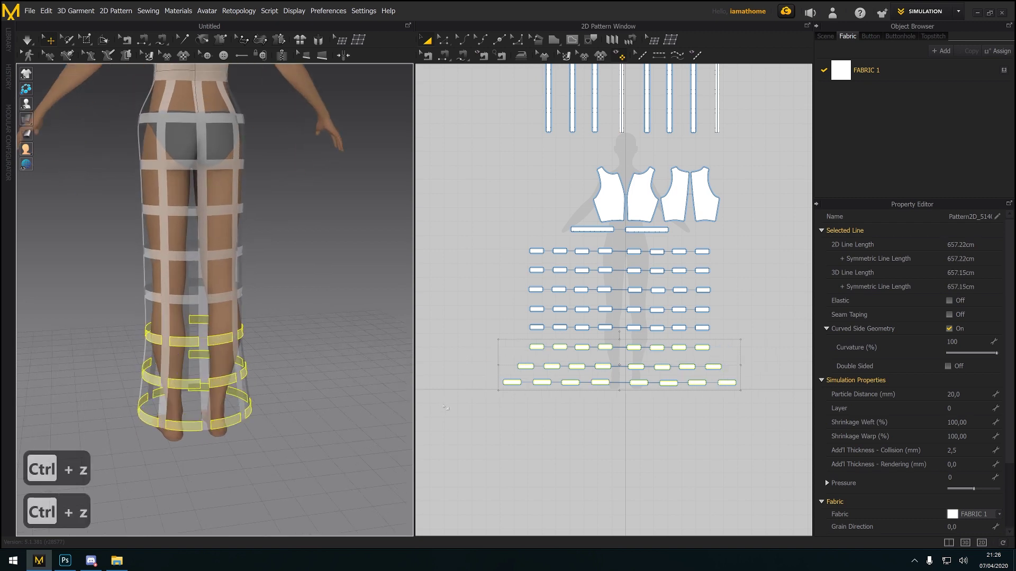
# Widen the bottom three rows on both sides in two small increments, simulating the cage after each one
pyautogui.press('space')
pyautogui.press('space')
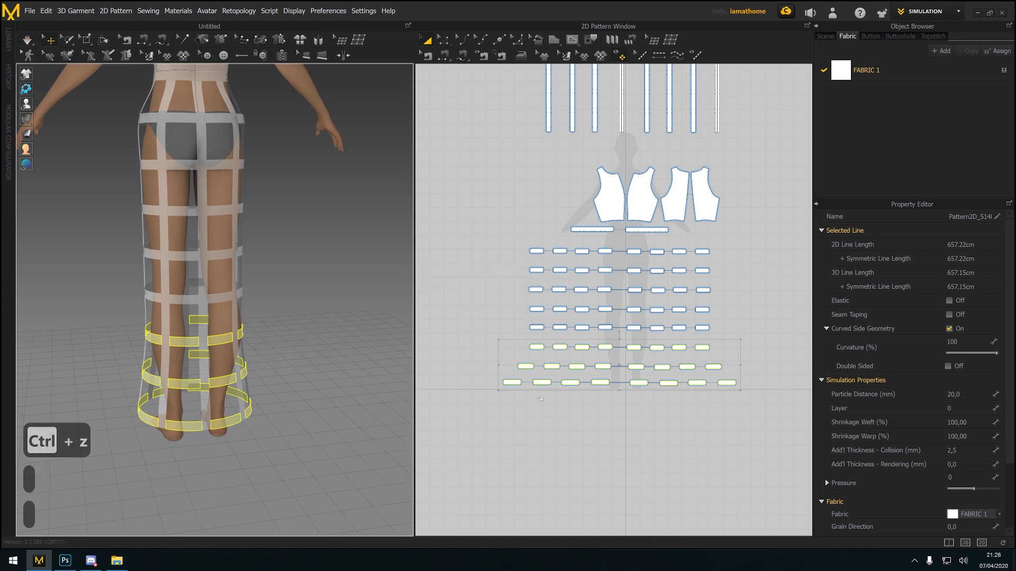
pyautogui.moveTo(499, 365); pyautogui.dragTo(492, 366)
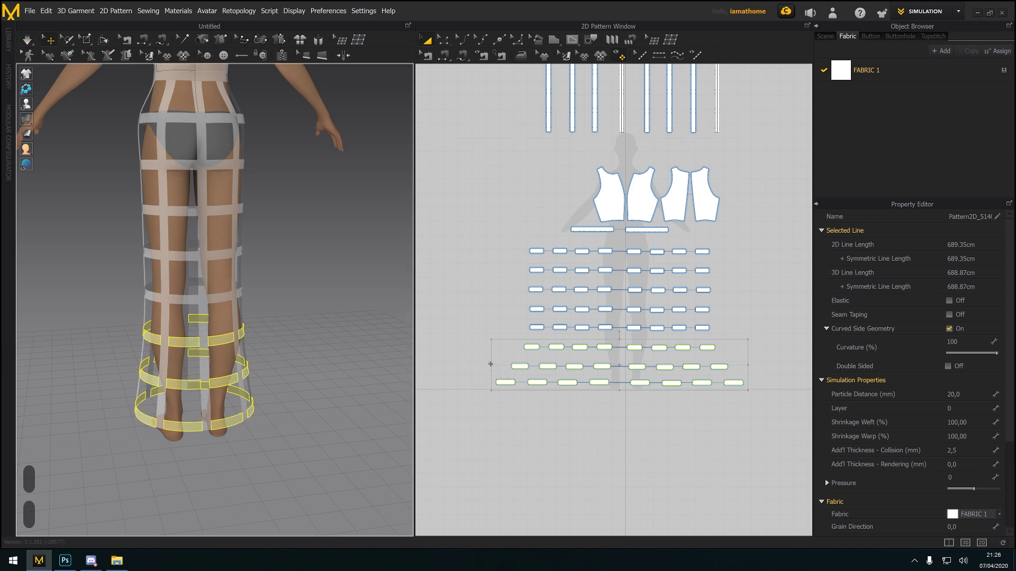
pyautogui.moveTo(495, 366); pyautogui.dragTo(485, 366)
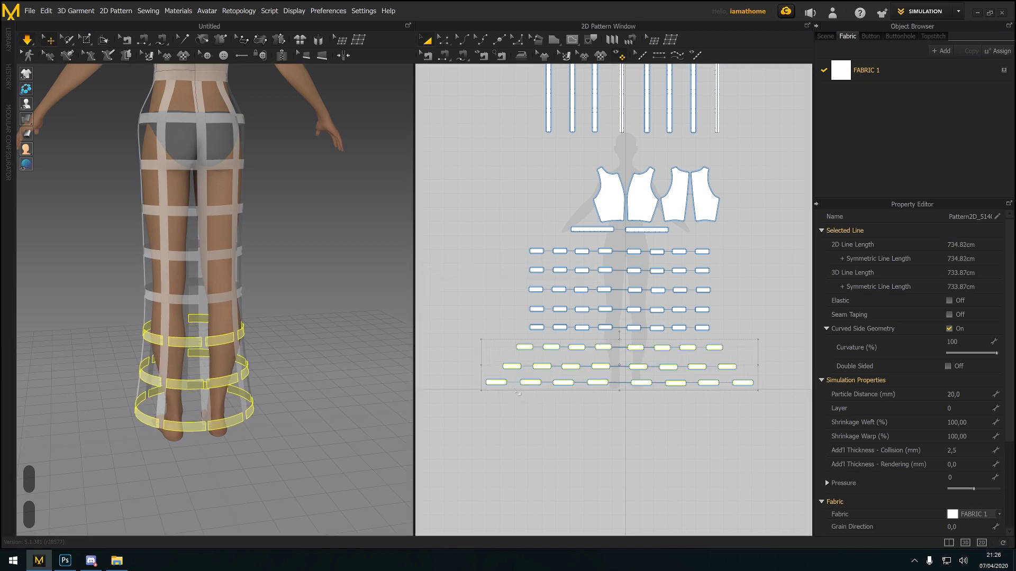
pyautogui.press('2')
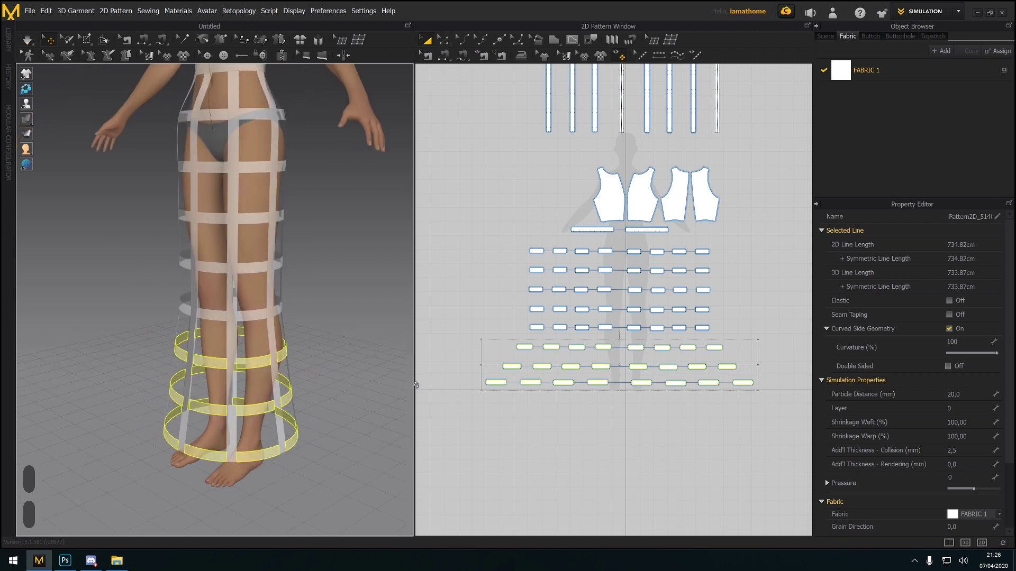
# Select the bottom four rows of horizontal strips, stretch them wider in the 2D layout and simulate
pyautogui.click(447, 402)
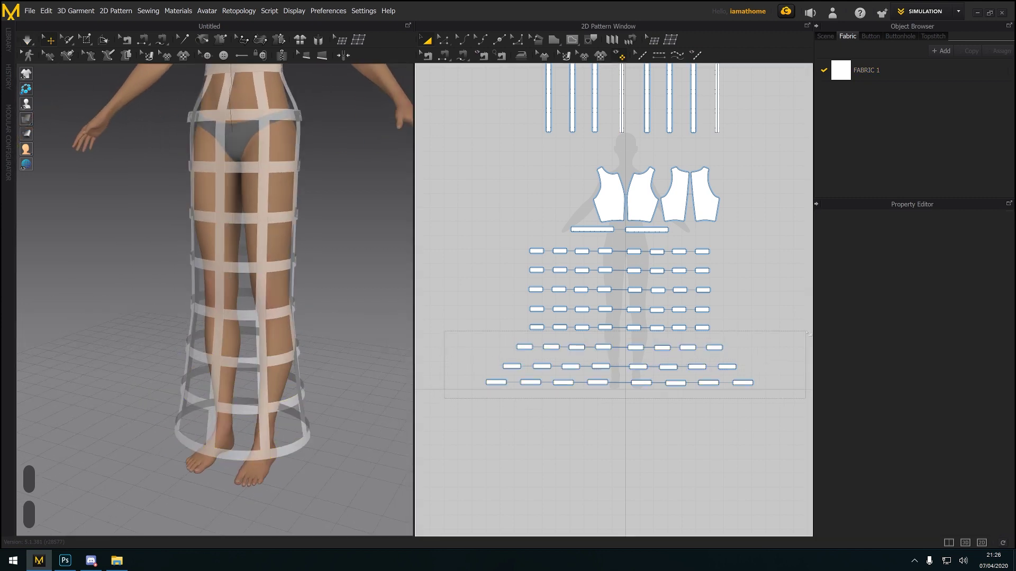
pyautogui.moveTo(808, 334); pyautogui.dragTo(806, 320)
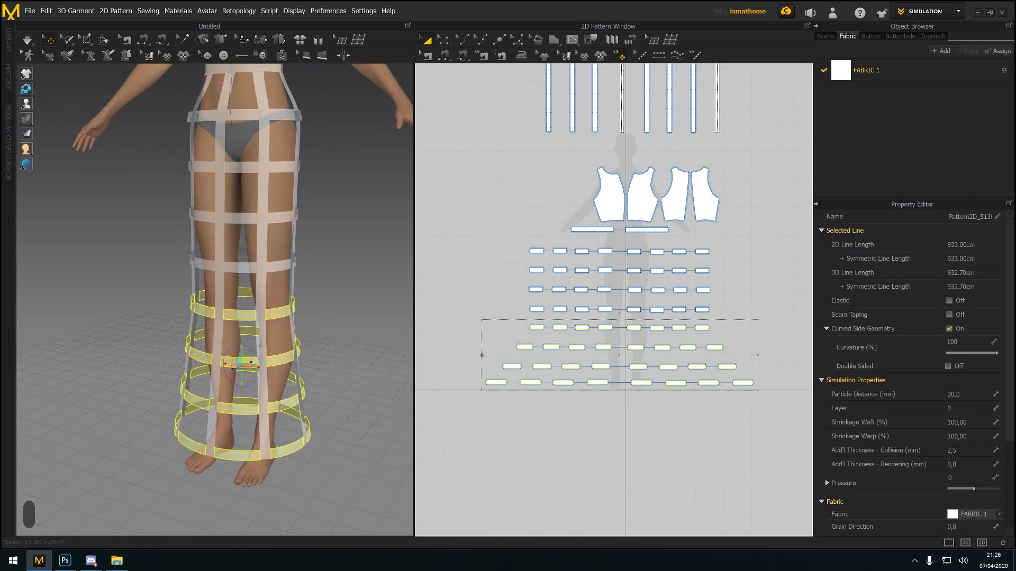
pyautogui.moveTo(482, 357); pyautogui.dragTo(463, 357)
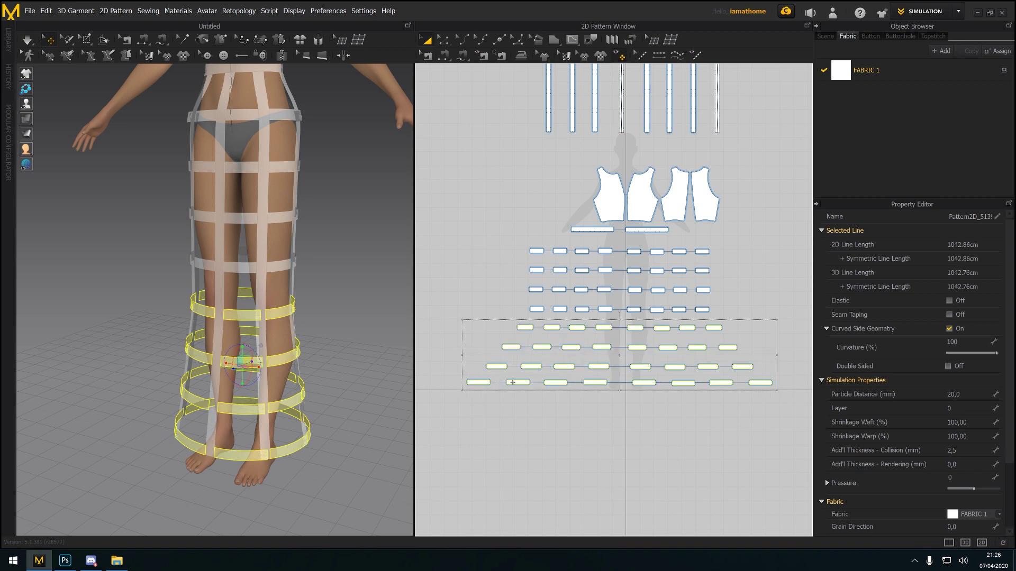
pyautogui.press('8')
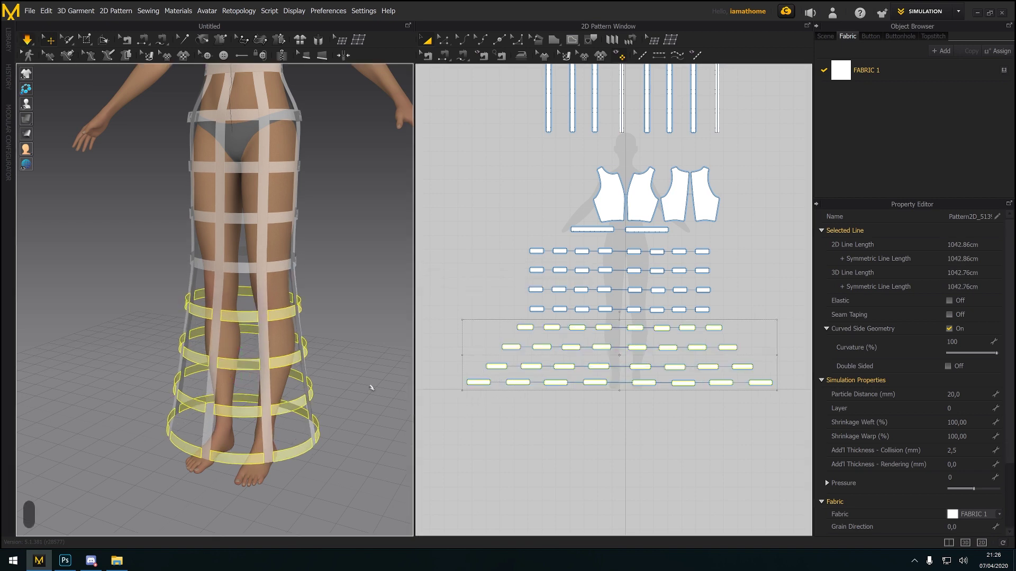
pyautogui.moveTo(245, 393); pyautogui.dragTo(196, 390, button='right')
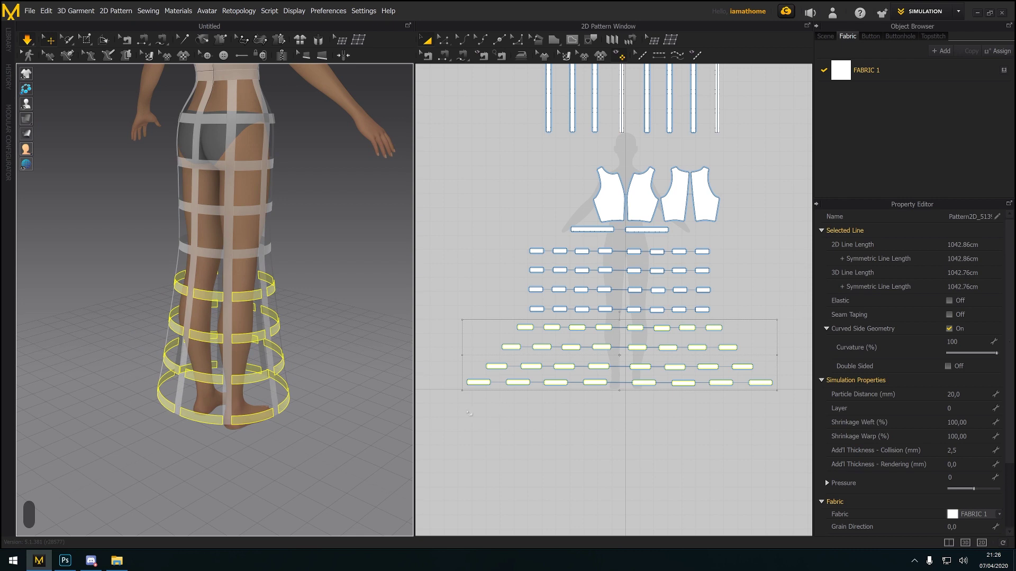
# Widen the selected four rows slightly more on both sides and simulate the skirt again
pyautogui.moveTo(775, 356); pyautogui.dragTo(788, 356)
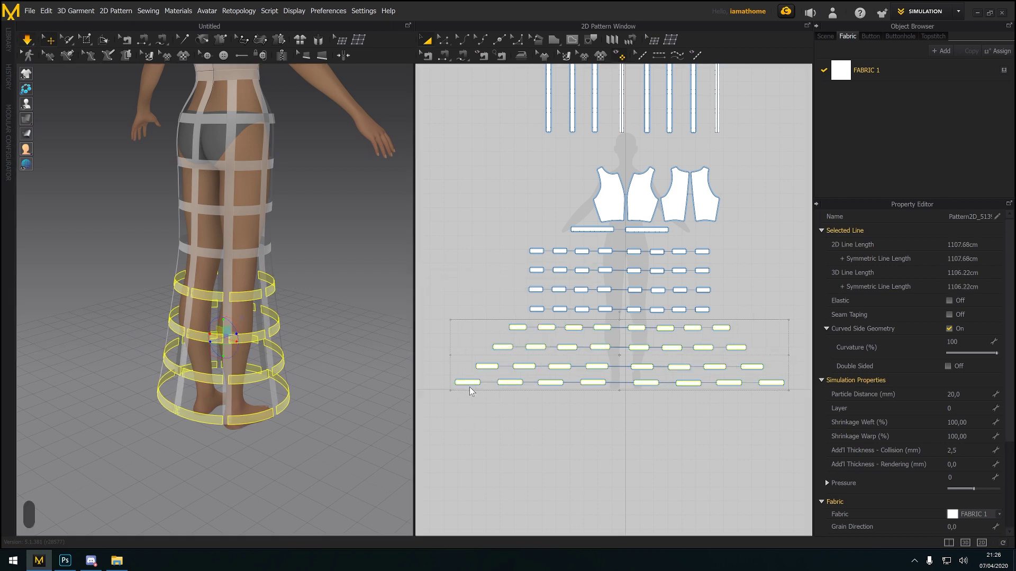
pyautogui.moveTo(406, 382); pyautogui.dragTo(264, 368, button='right')
pyautogui.press('space')
pyautogui.press('space')
pyautogui.click(263, 367)
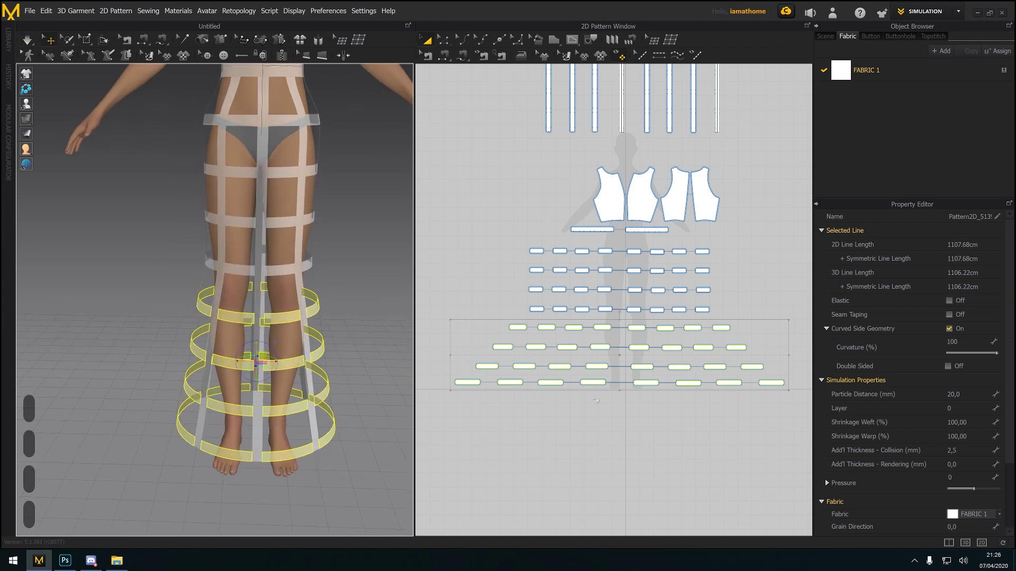
# Select the bottom five rows of horizontal strips in the 2D pattern layout
pyautogui.click(593, 398)
pyautogui.scroll(-4, 561, 416)
pyautogui.moveTo(450, 413); pyautogui.dragTo(752, 341)
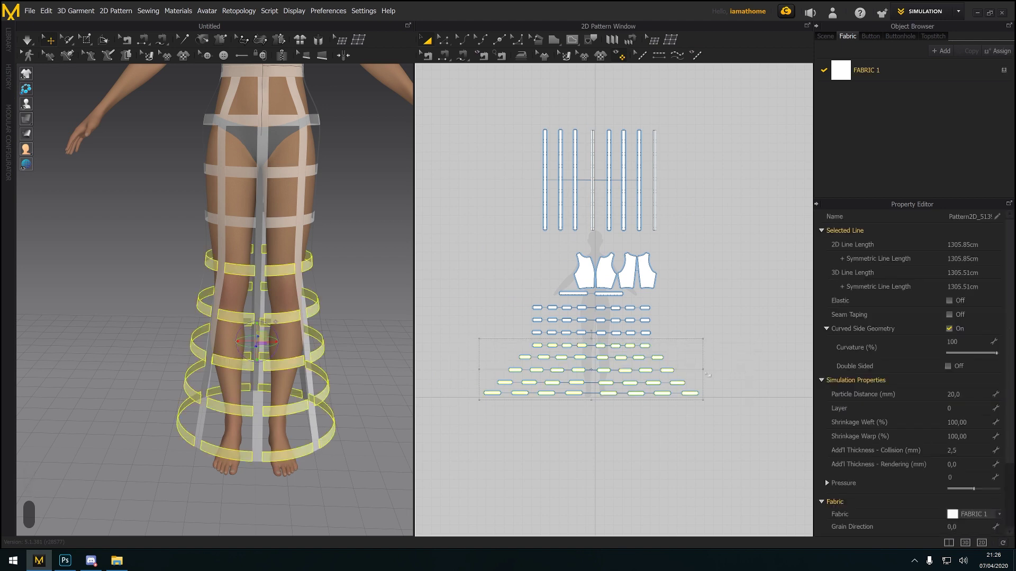
# Try stretching the selected five rows much wider at once, simulate them, and undo the stretch
pyautogui.moveTo(706, 375); pyautogui.dragTo(732, 375)
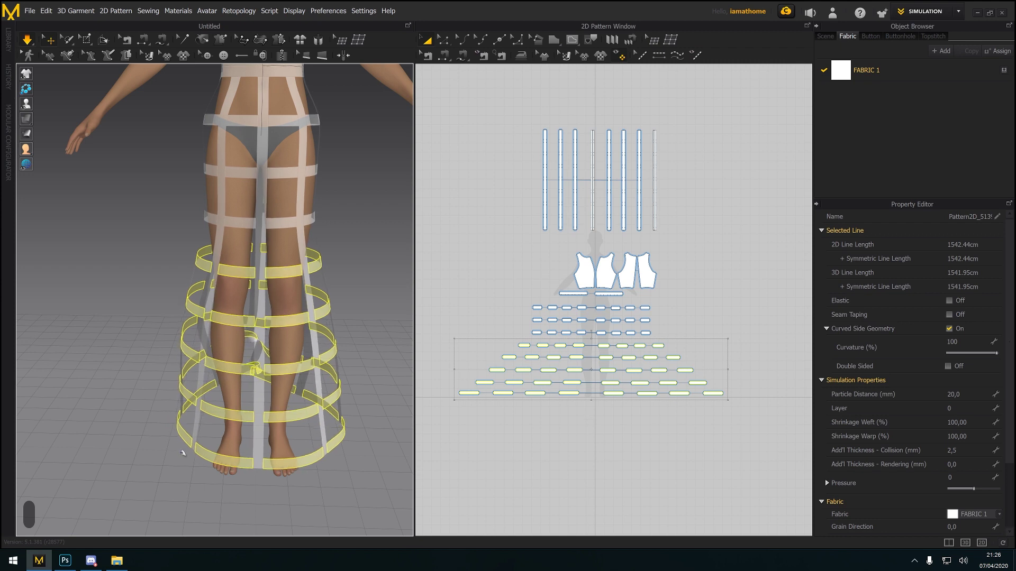
pyautogui.moveTo(183, 451); pyautogui.dragTo(316, 452, button='right')
pyautogui.press('space')
pyautogui.hotkey('ctrl', 'z')
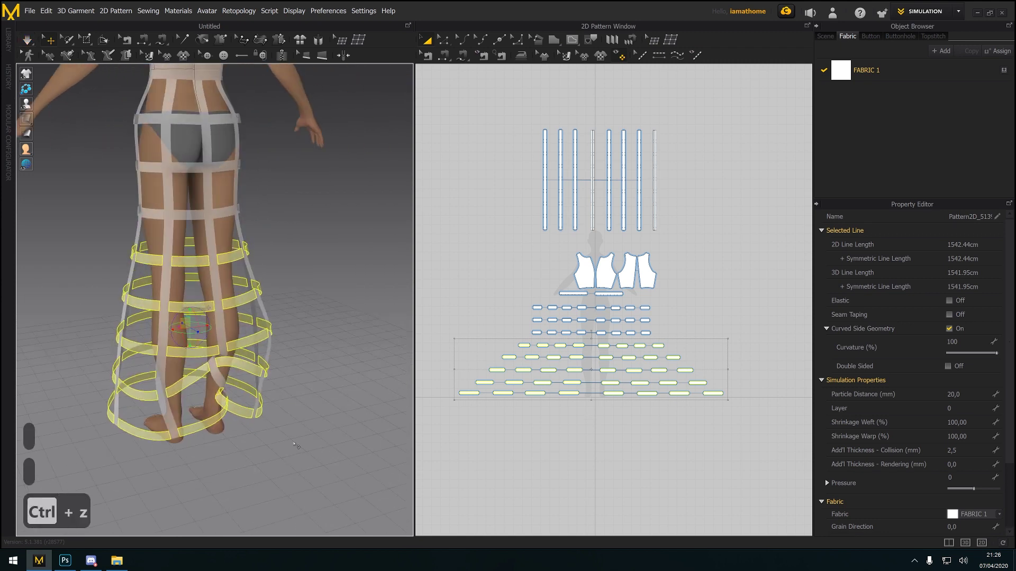
pyautogui.hotkey('ctrl', 'z')
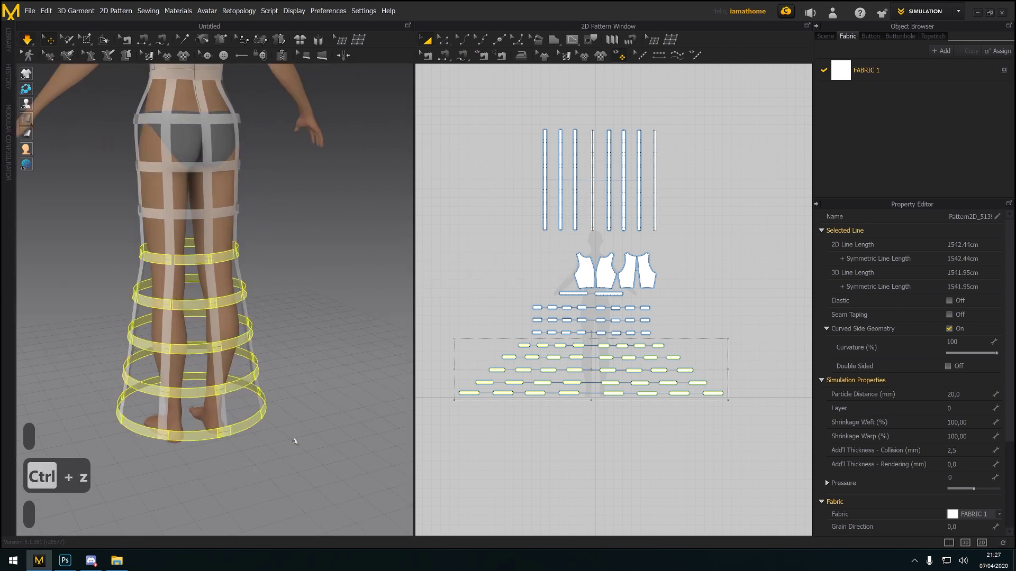
pyautogui.press('space')
pyautogui.hotkey('ctrl', 'z')
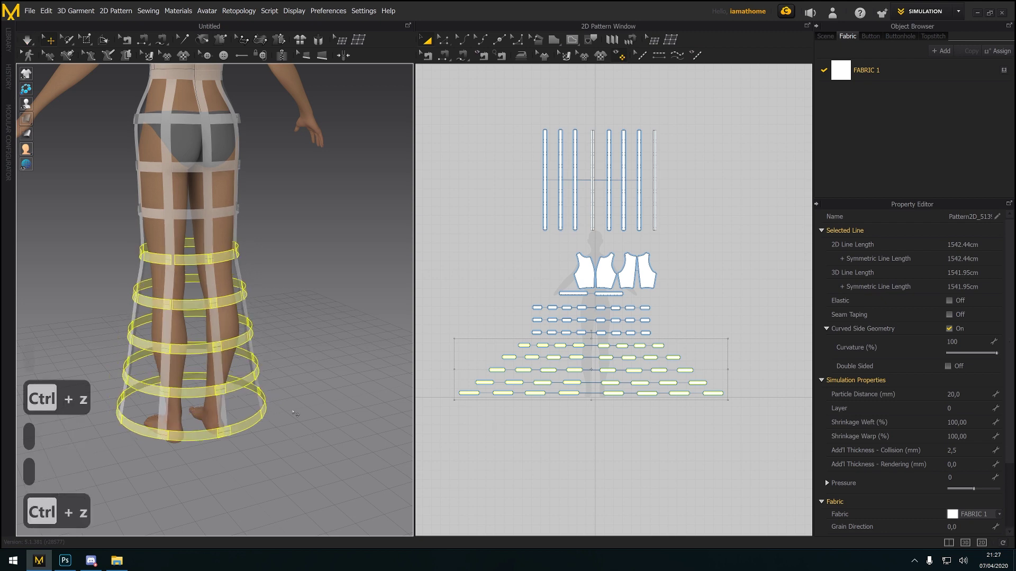
pyautogui.hotkey('ctrl', 'z')
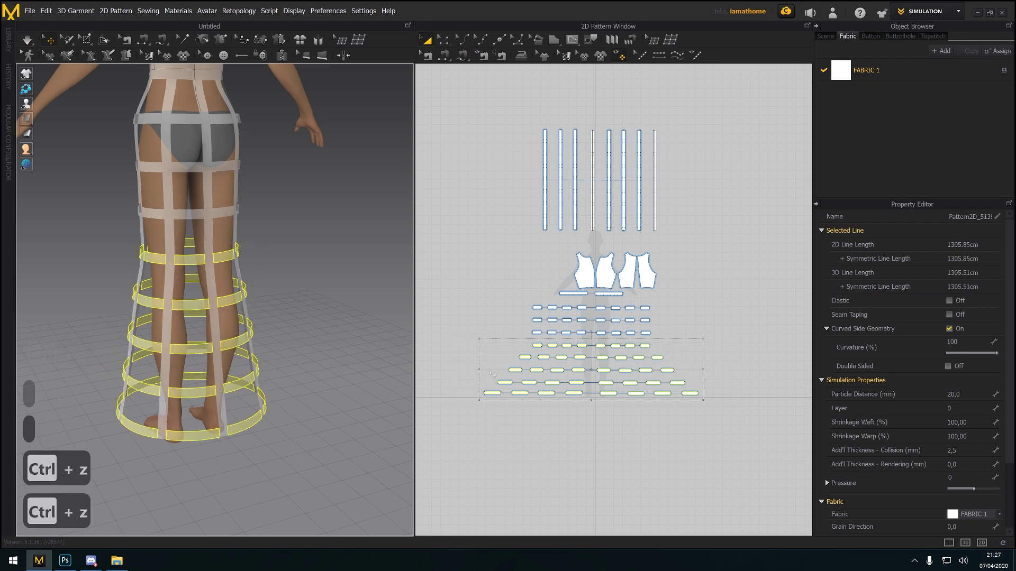
# Widen the five selected rows on both sides in gradual increments, simulate after each, and check the flare around the legs
pyautogui.moveTo(479, 371); pyautogui.dragTo(476, 379)
pyautogui.press('space')
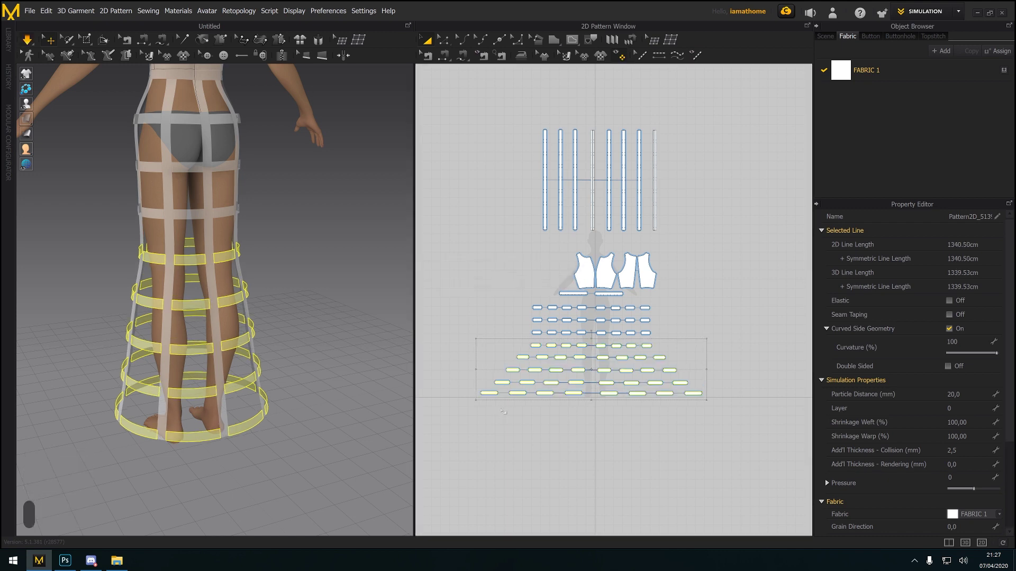
pyautogui.press('space')
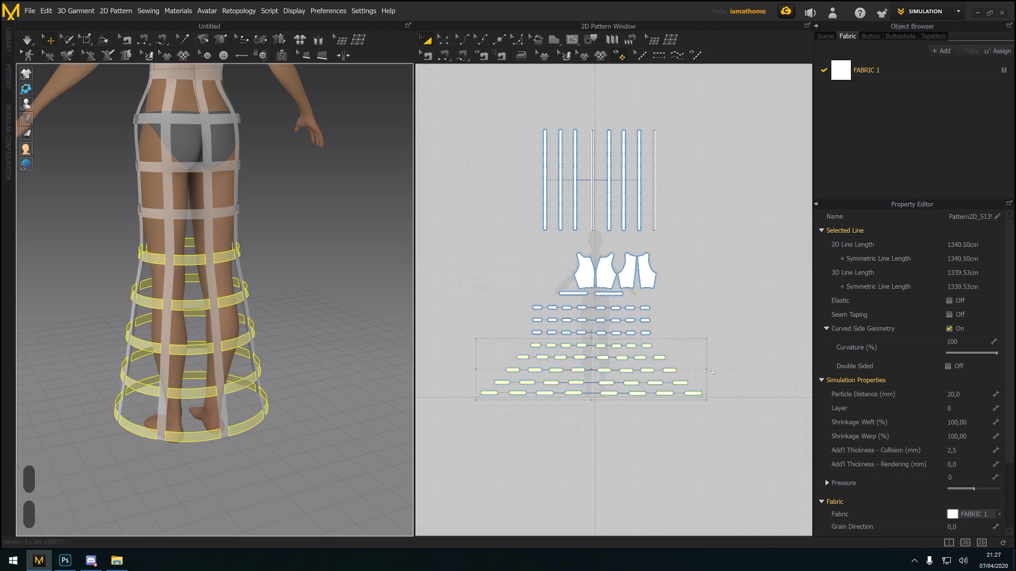
pyautogui.moveTo(711, 372); pyautogui.dragTo(725, 378)
pyautogui.press('space')
pyautogui.press('space')
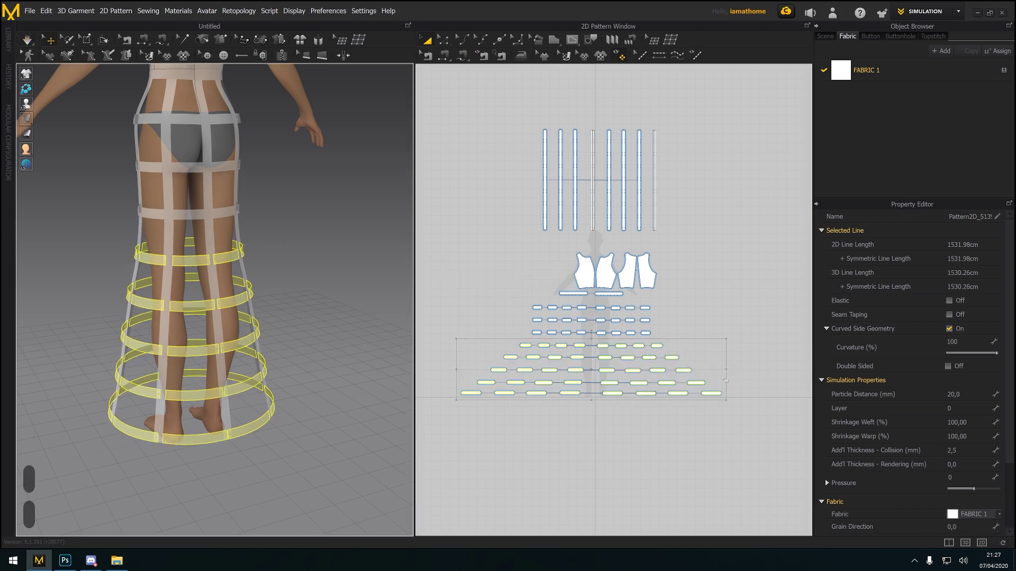
pyautogui.press('space')
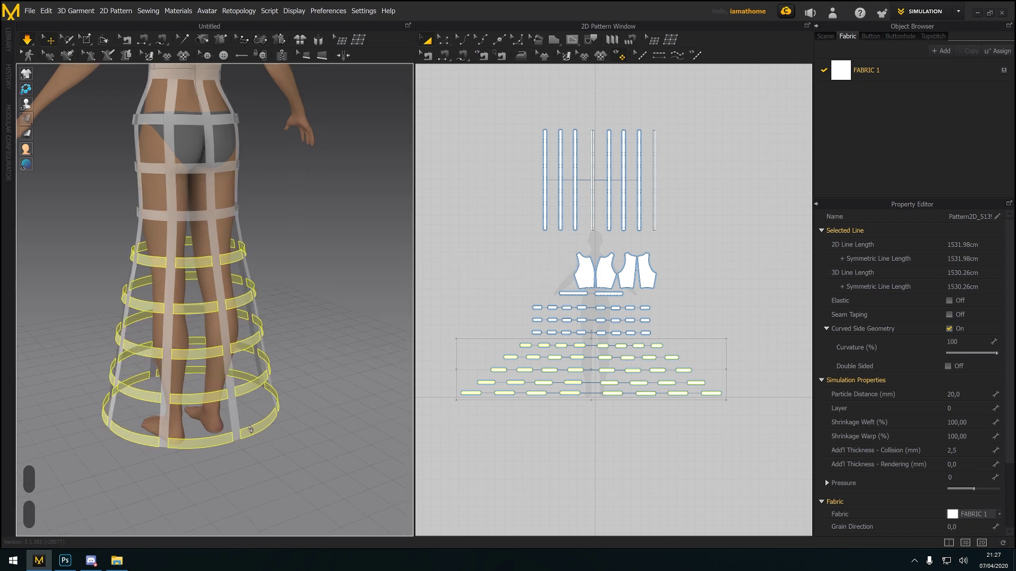
pyautogui.moveTo(250, 430); pyautogui.dragTo(423, 420, button='right')
pyautogui.press('space')
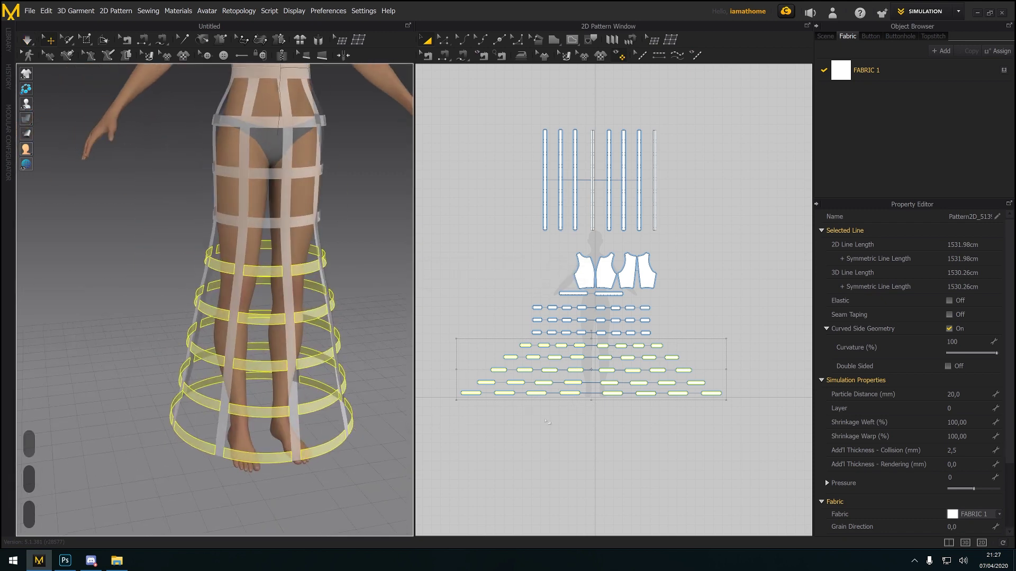
# Select the bottom six rows of horizontal strips in the 2D pattern layout
pyautogui.click(505, 427)
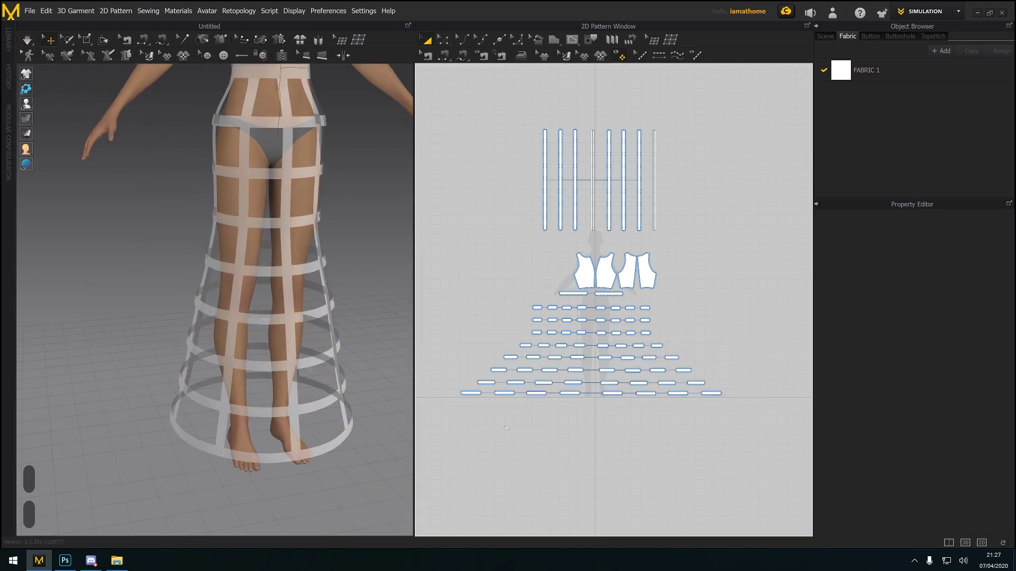
pyautogui.moveTo(446, 331); pyautogui.dragTo(736, 418)
pyautogui.click(726, 366)
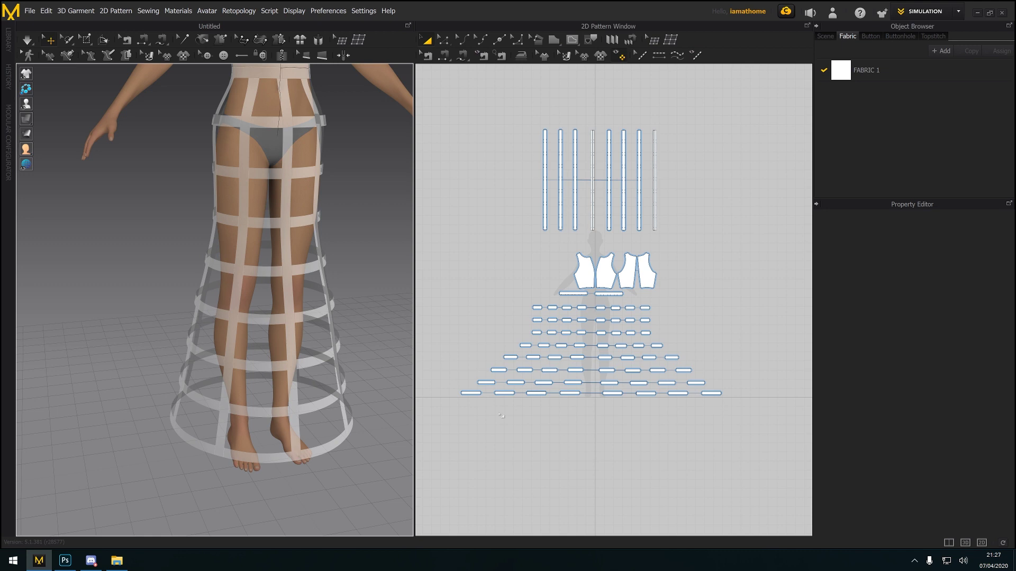
pyautogui.moveTo(453, 411); pyautogui.dragTo(750, 329)
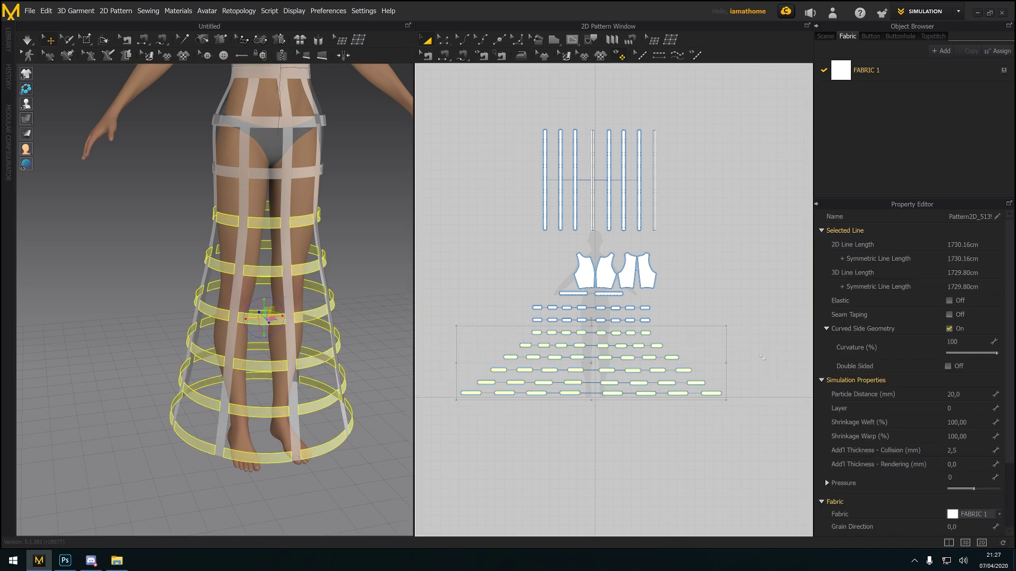
# Widen the selected six rows on both sides in gradual increments, simulate after each, and check the skirt's flare
pyautogui.moveTo(726, 364); pyautogui.dragTo(735, 364)
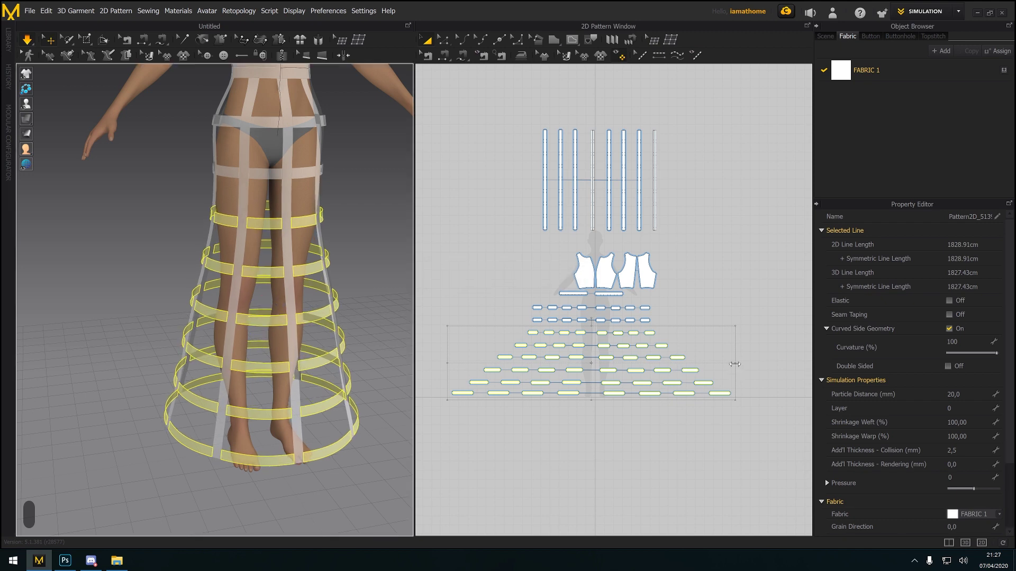
pyautogui.moveTo(743, 364); pyautogui.dragTo(750, 364)
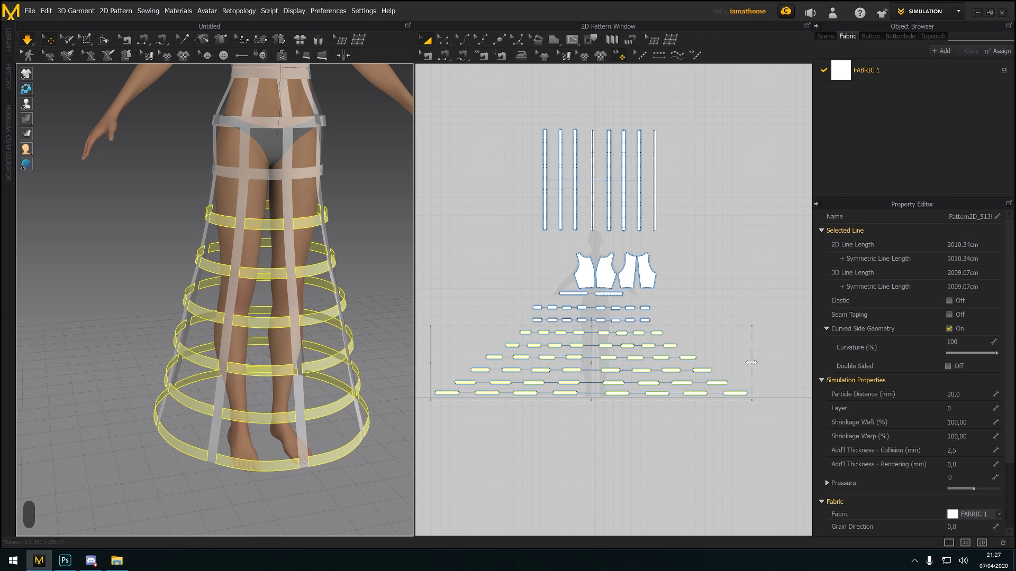
pyautogui.moveTo(752, 362); pyautogui.dragTo(759, 365)
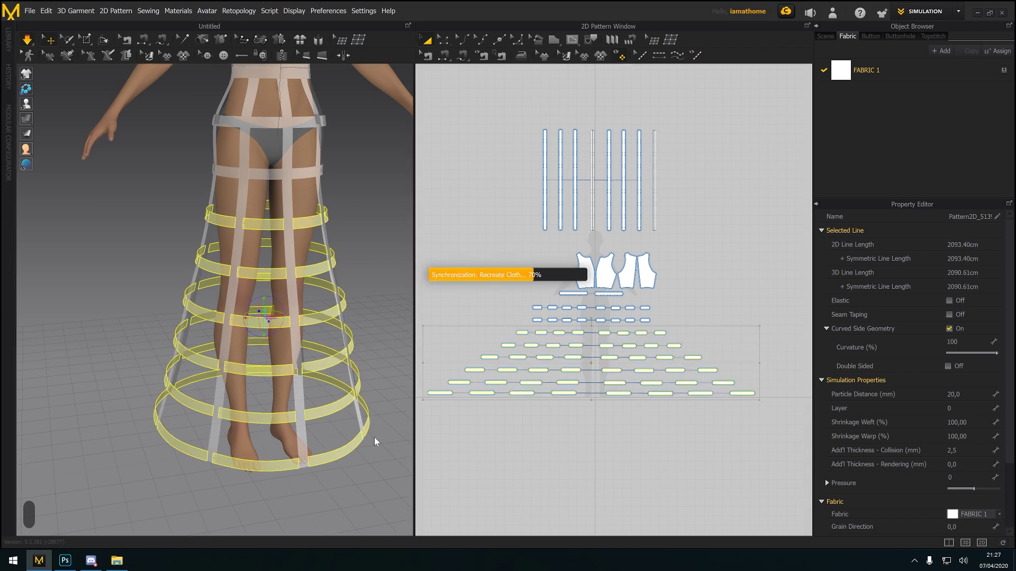
pyautogui.scroll(2, 369, 444)
pyautogui.moveTo(368, 445)
pyautogui.mouseDown(button='right')
pyautogui.moveTo(344, 432)
pyautogui.moveTo(365, 433)
pyautogui.mouseUp(button='right')
pyautogui.scroll(-4, 359, 432)
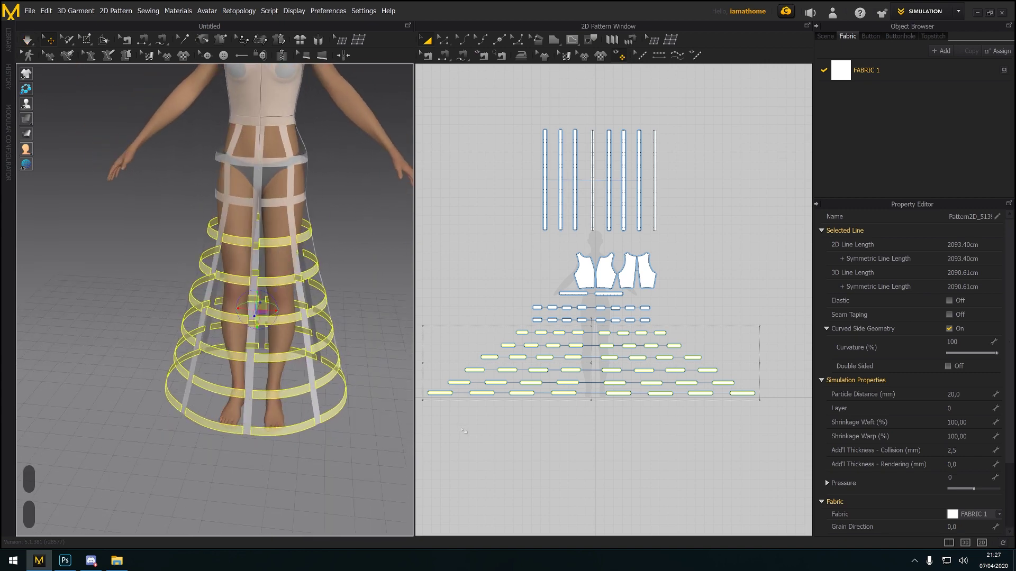
# Select the bottom seven rows of horizontal strips, widen them slightly on both sides, and simulate the skirt
pyautogui.moveTo(601, 451)
pyautogui.mouseDown(button='middle')
pyautogui.moveTo(628, 451)
pyautogui.moveTo(617, 450)
pyautogui.mouseUp(button='middle')
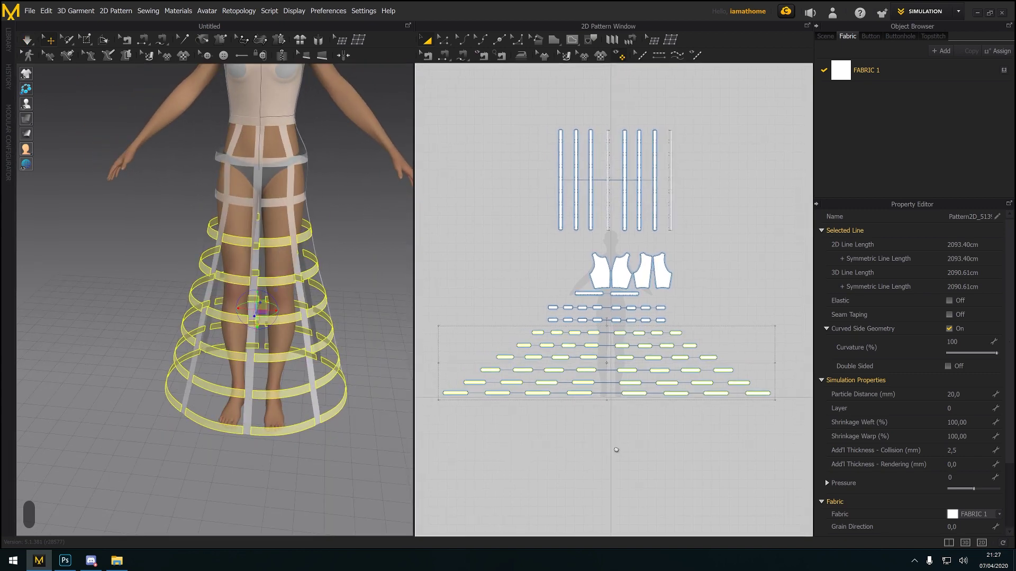
pyautogui.moveTo(430, 422); pyautogui.dragTo(547, 431)
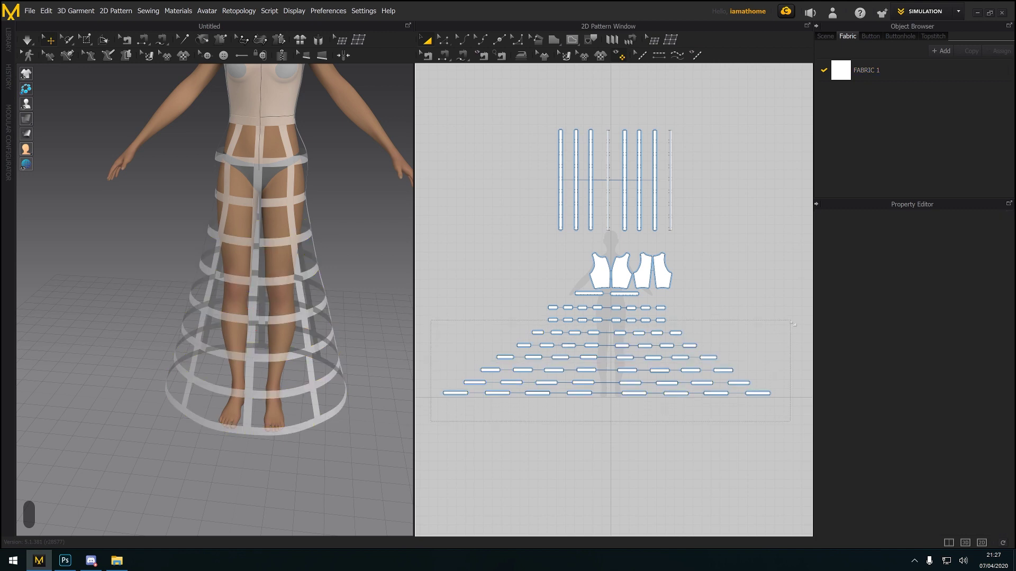
pyautogui.moveTo(791, 317); pyautogui.dragTo(789, 316)
pyautogui.scroll(-1, 557, 402)
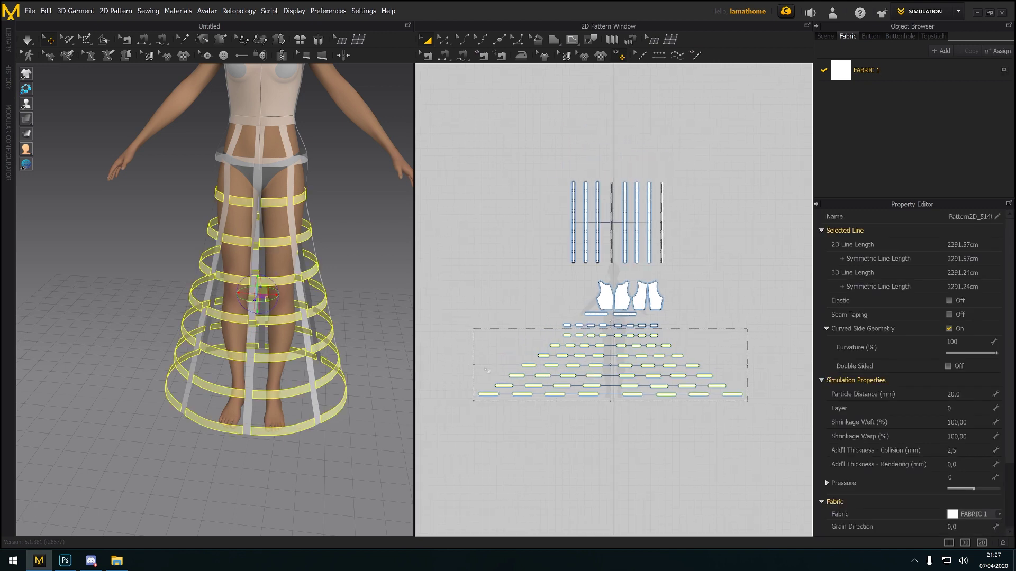
pyautogui.moveTo(473, 365); pyautogui.dragTo(465, 365)
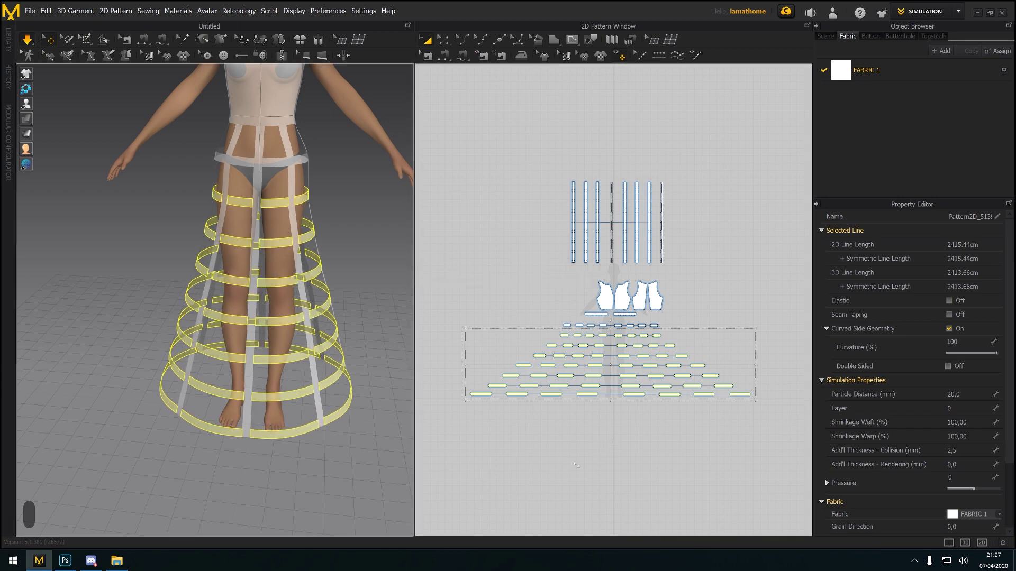
pyautogui.moveTo(336, 453)
pyautogui.mouseDown(button='right')
pyautogui.moveTo(325, 461)
pyautogui.moveTo(232, 452)
pyautogui.moveTo(325, 442)
pyautogui.mouseUp(button='right')
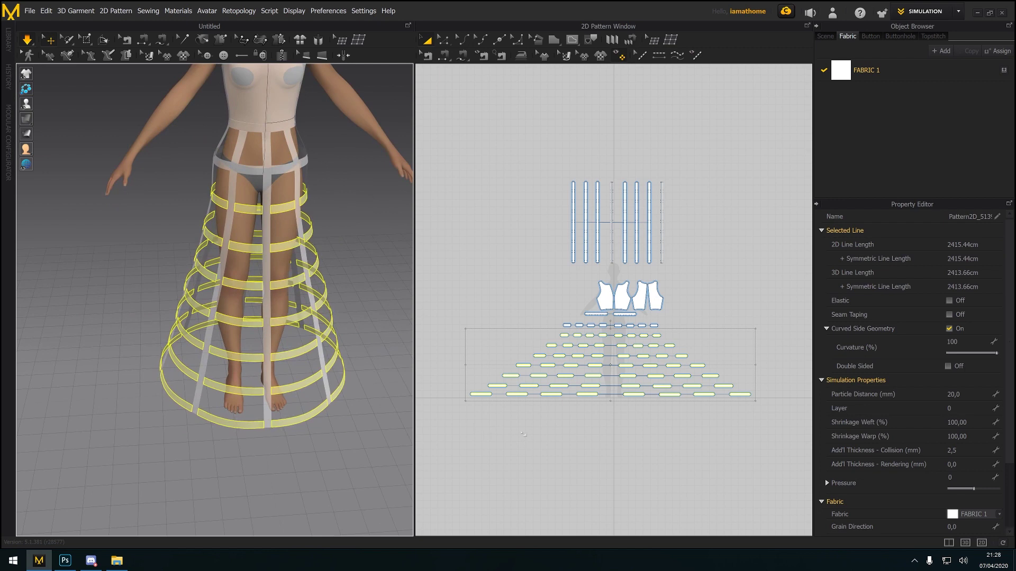
# Select all eight rows of horizontal strips, widen them slightly on both sides, and simulate the skirt
pyautogui.scroll(-3, 550, 428)
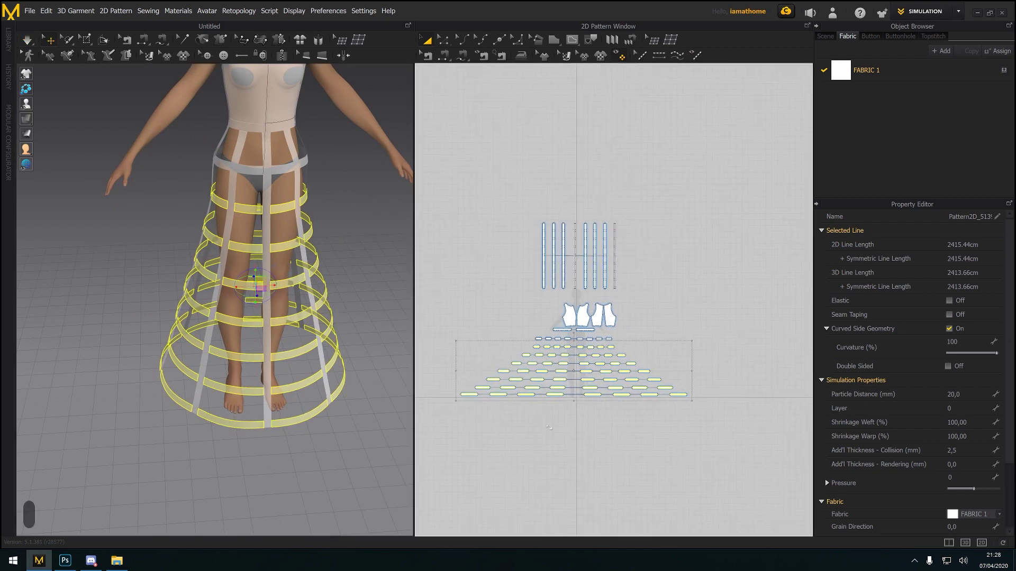
pyautogui.click(557, 433)
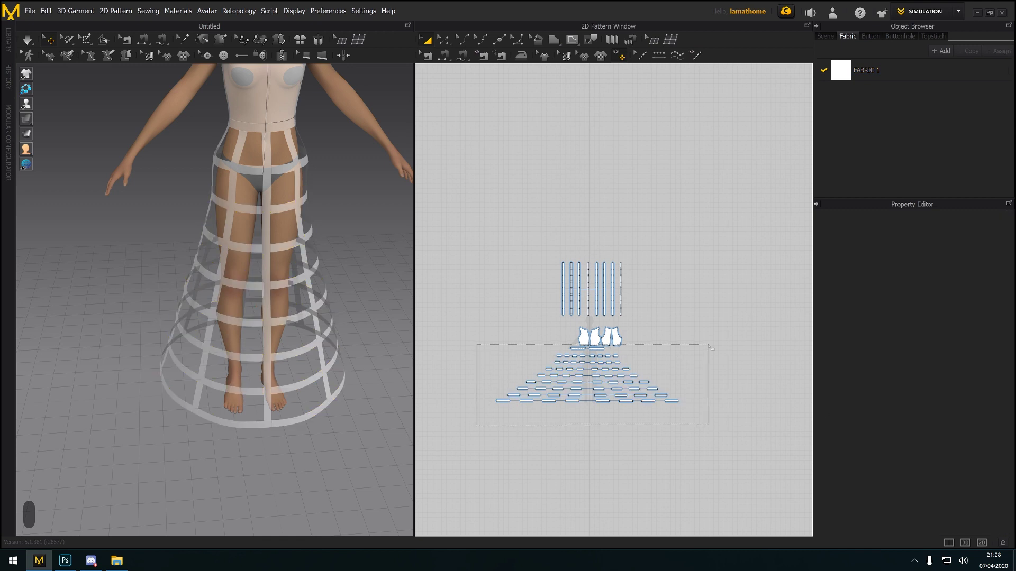
pyautogui.moveTo(708, 345); pyautogui.dragTo(688, 378)
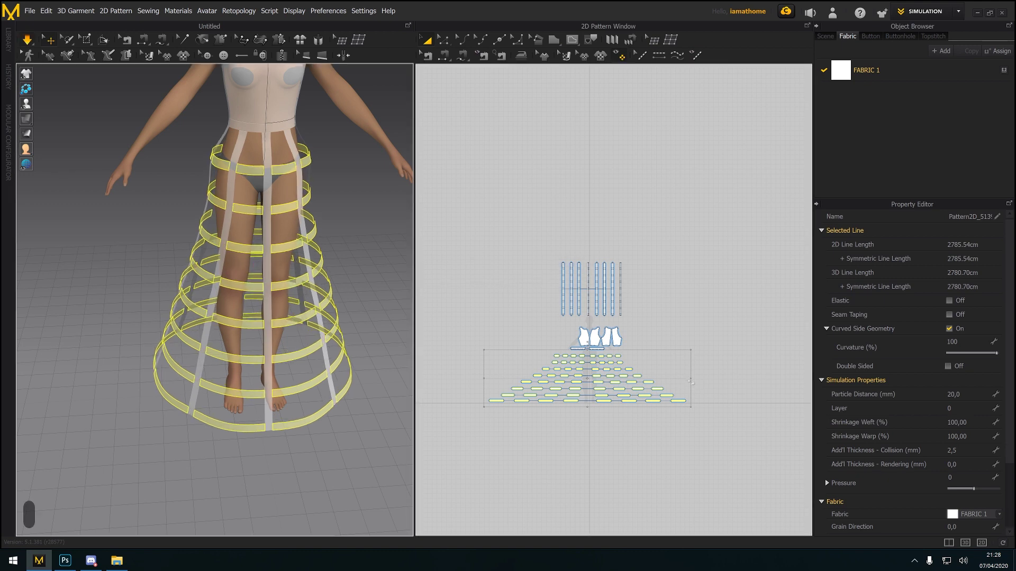
# Stop the simulation and select only the bottom seven rows of horizontal strips in the 2D layout
pyautogui.click(607, 384)
pyautogui.scroll(3, 608, 385)
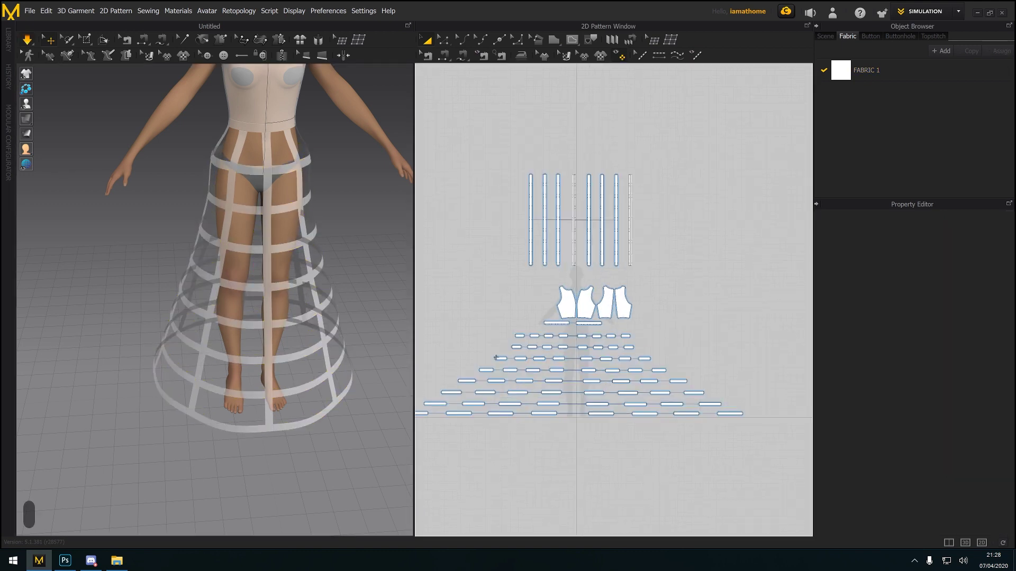
pyautogui.scroll(-3, 460, 418)
pyautogui.moveTo(677, 391); pyautogui.dragTo(696, 391, button='right')
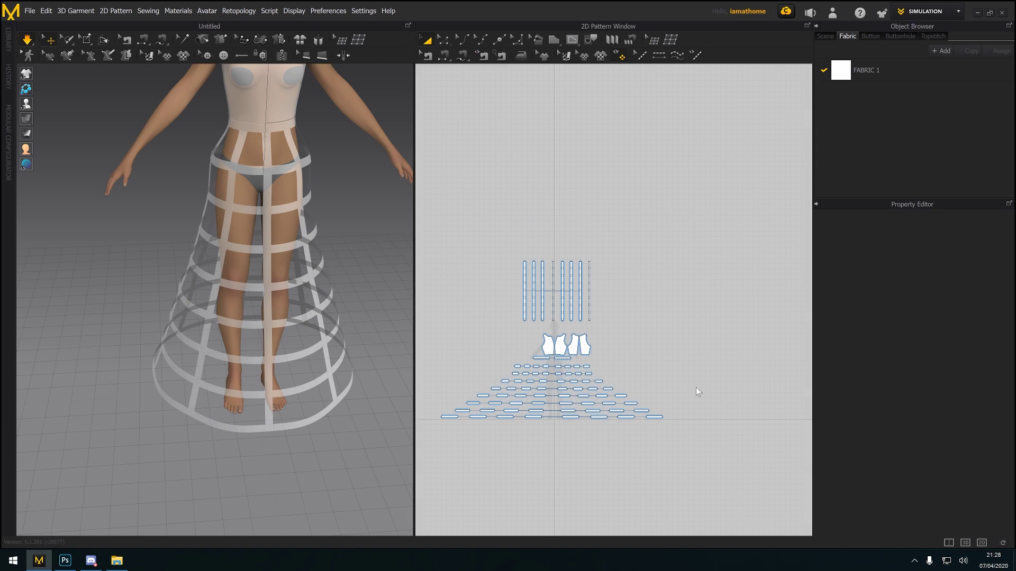
pyautogui.press('space')
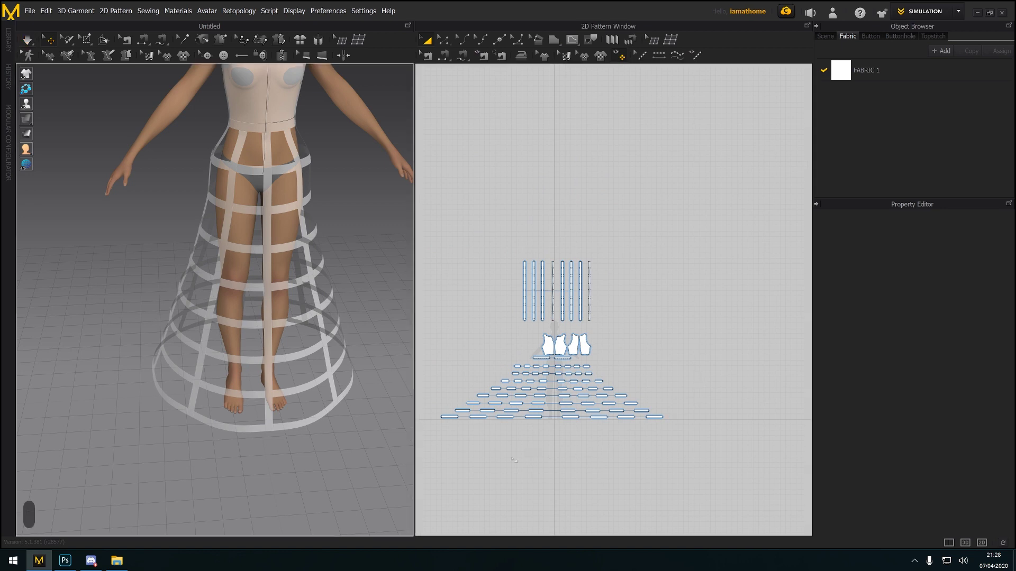
pyautogui.moveTo(428, 436); pyautogui.dragTo(511, 433)
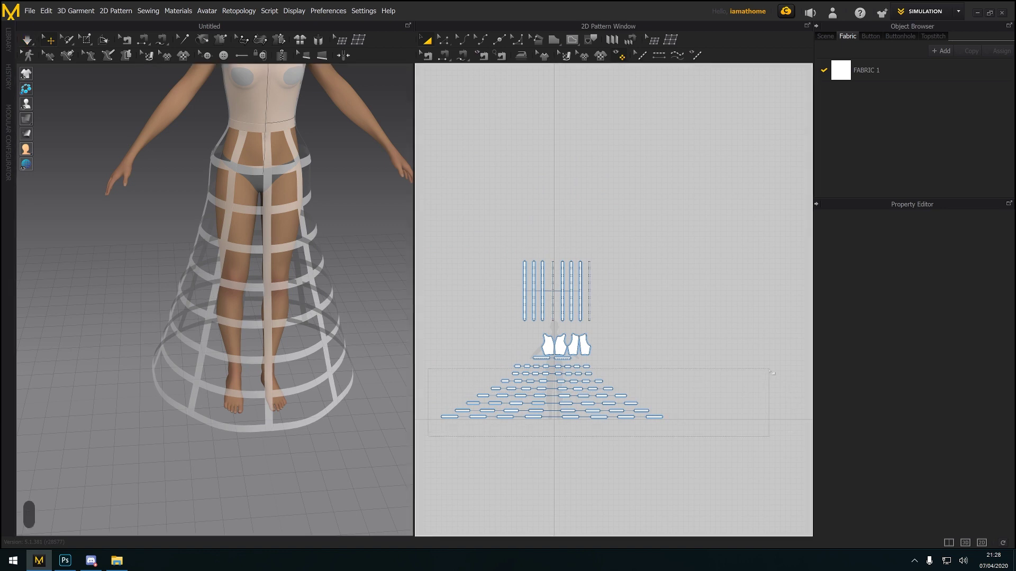
pyautogui.moveTo(771, 372); pyautogui.dragTo(770, 370)
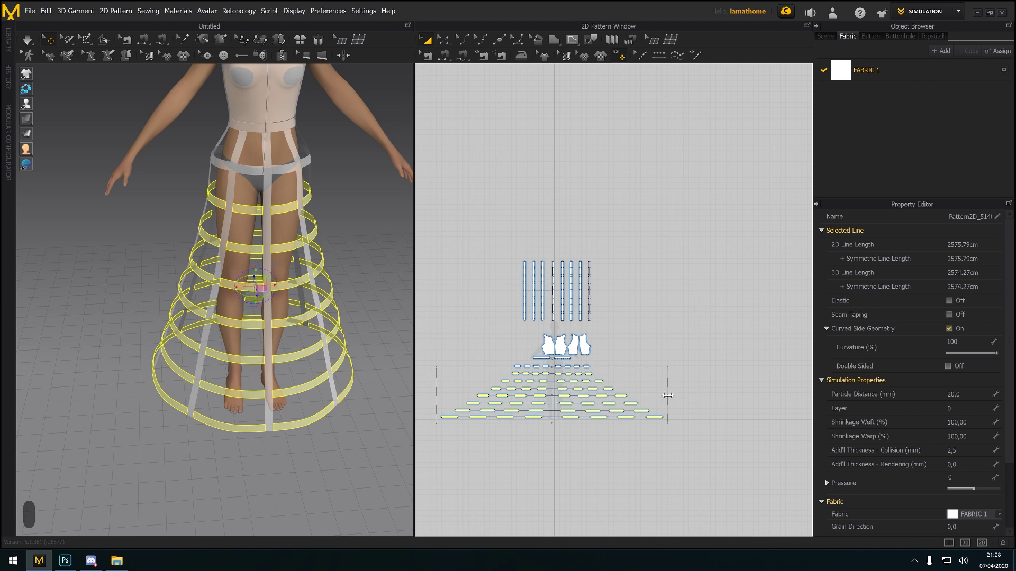
# Try a large widening of the selected seven rows, simulate it, and undo the stretch
pyautogui.moveTo(667, 396); pyautogui.dragTo(680, 398)
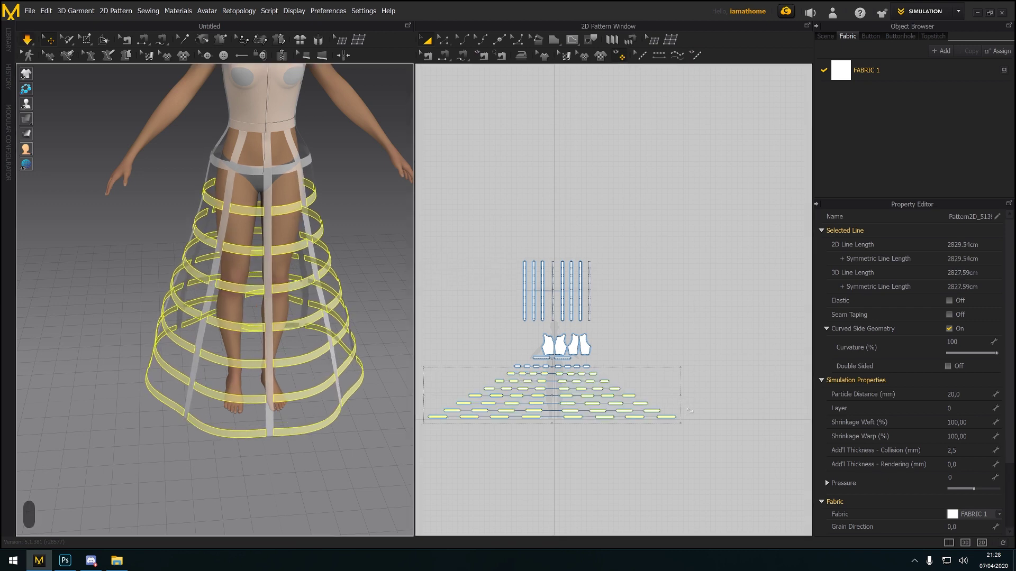
pyautogui.press('space')
pyautogui.moveTo(322, 468)
pyautogui.mouseDown(button='right')
pyautogui.moveTo(437, 456)
pyautogui.moveTo(308, 456)
pyautogui.mouseUp(button='right')
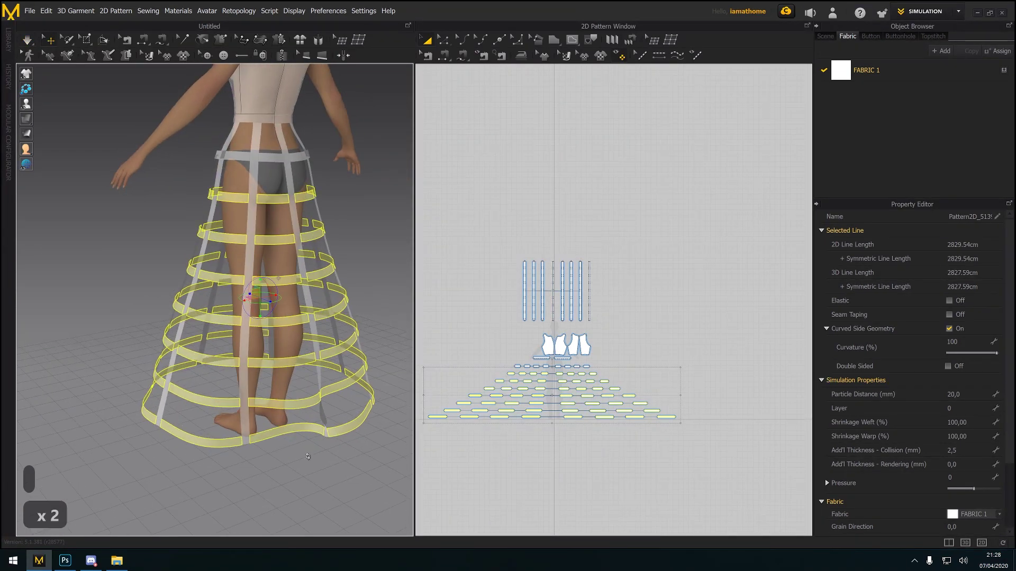
pyautogui.hotkey('ctrl', 'z')
pyautogui.hotkey('ctrl', 'z')
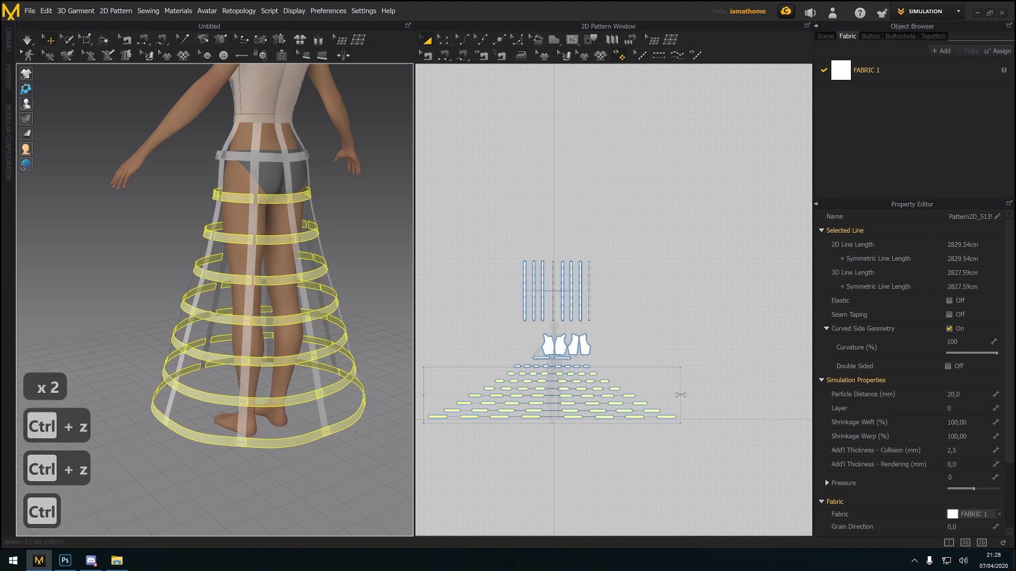
pyautogui.hotkey('ctrl', 'z')
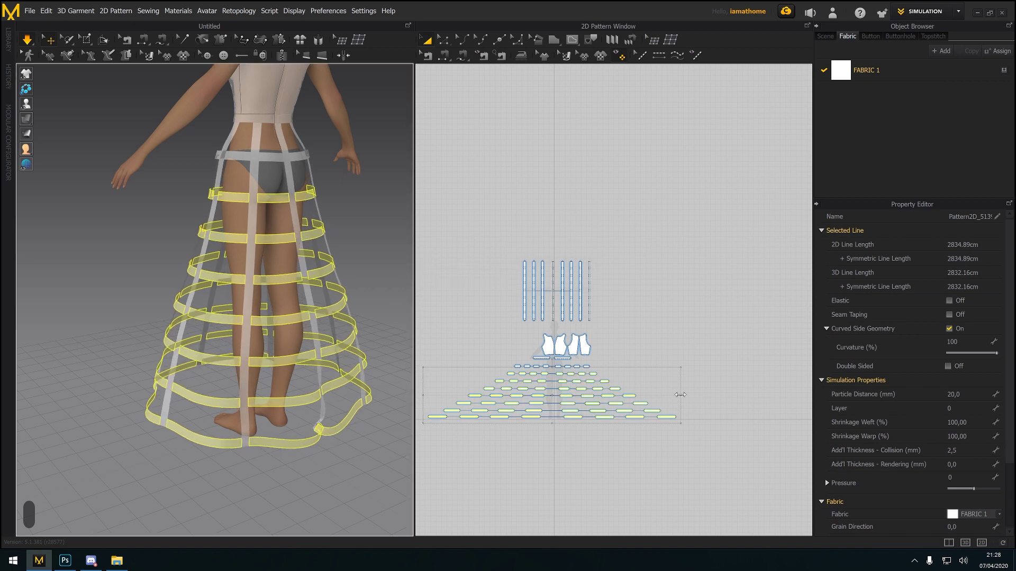
pyautogui.hotkey('ctrl', 'z')
pyautogui.hotkey('ctrl', 'z')
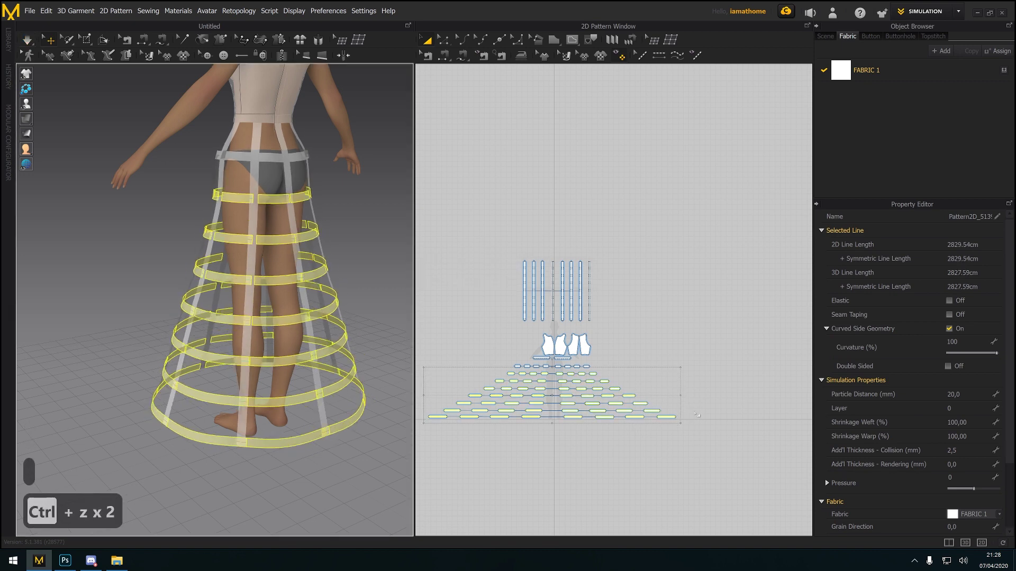
pyautogui.hotkey('ctrl', 'z')
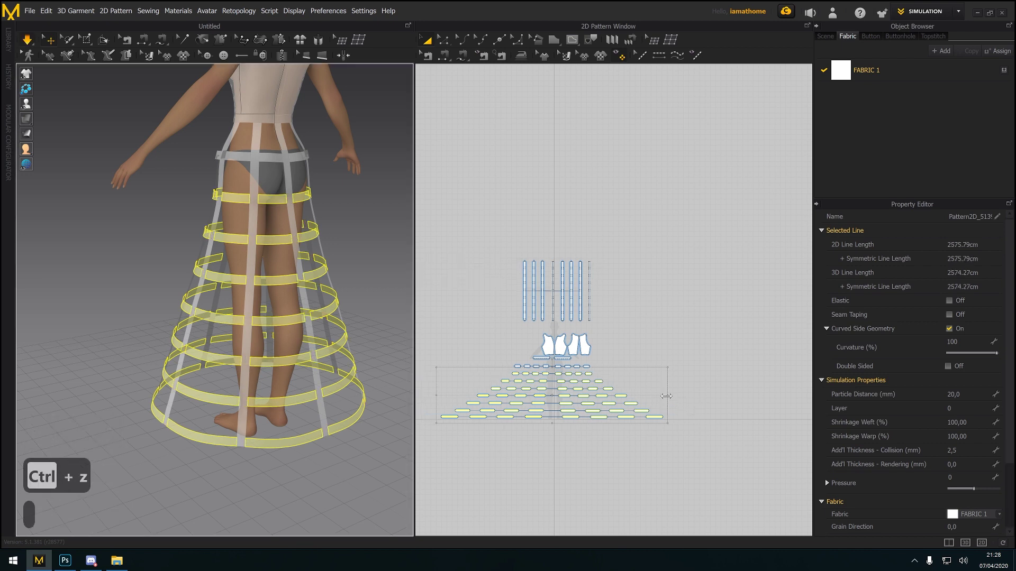
# Widen the selected seven rows in smaller increments, simulate after each, stop the simulation, and inspect the flare with nothing selected
pyautogui.moveTo(667, 395); pyautogui.dragTo(677, 397)
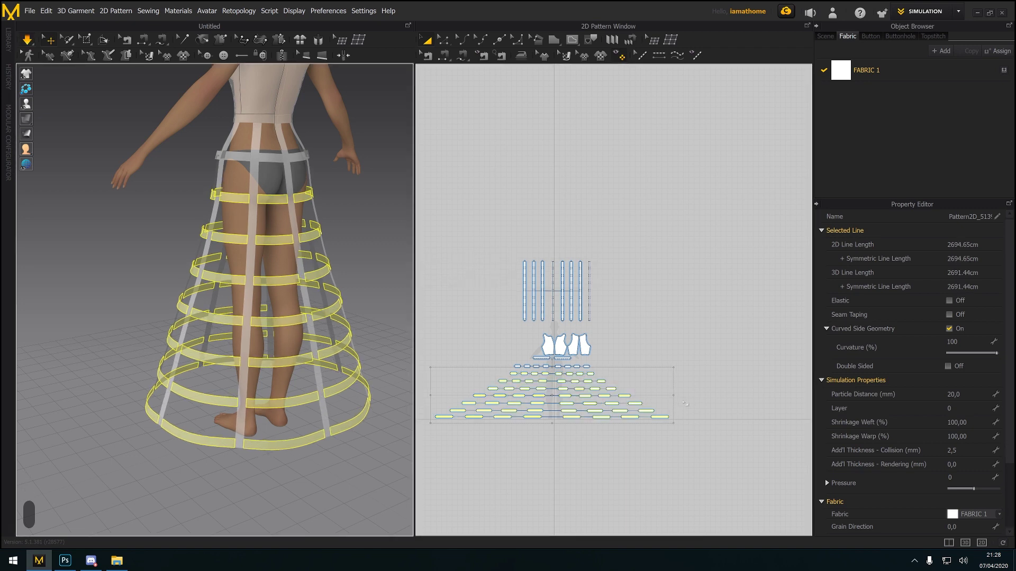
pyautogui.moveTo(674, 396); pyautogui.dragTo(679, 405)
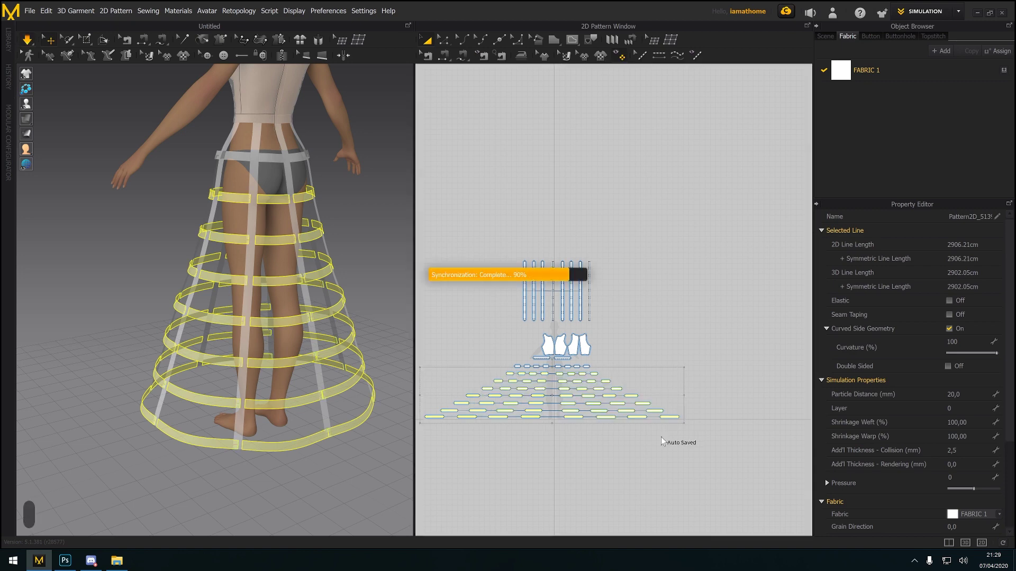
pyautogui.press('space')
pyautogui.moveTo(246, 378); pyautogui.dragTo(338, 374, button='right')
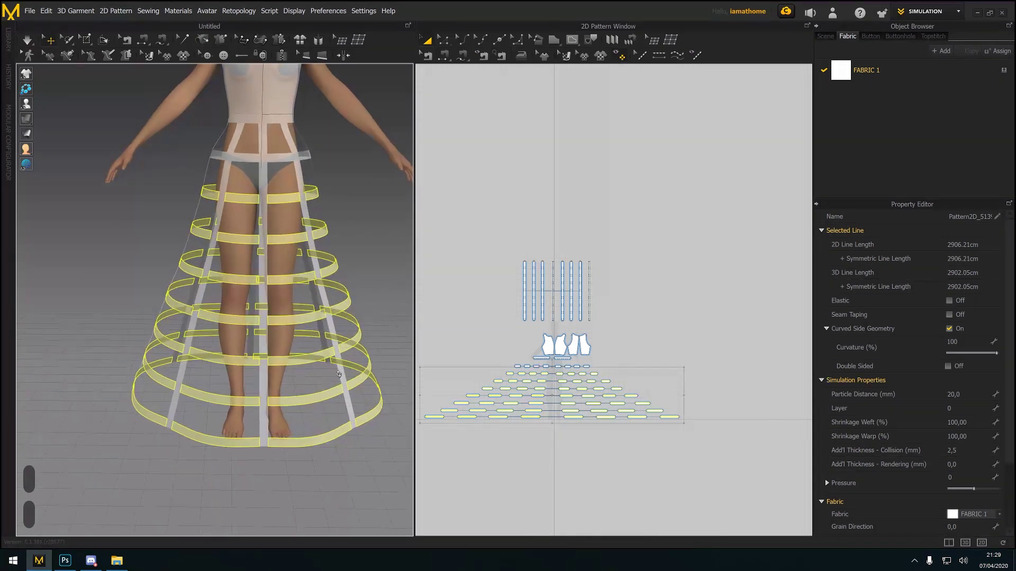
pyautogui.click(565, 445)
pyautogui.moveTo(565, 445); pyautogui.dragTo(605, 444, button='right')
pyautogui.moveTo(284, 337)
pyautogui.mouseDown(button='right')
pyautogui.moveTo(339, 333)
pyautogui.moveTo(296, 326)
pyautogui.mouseUp(button='right')
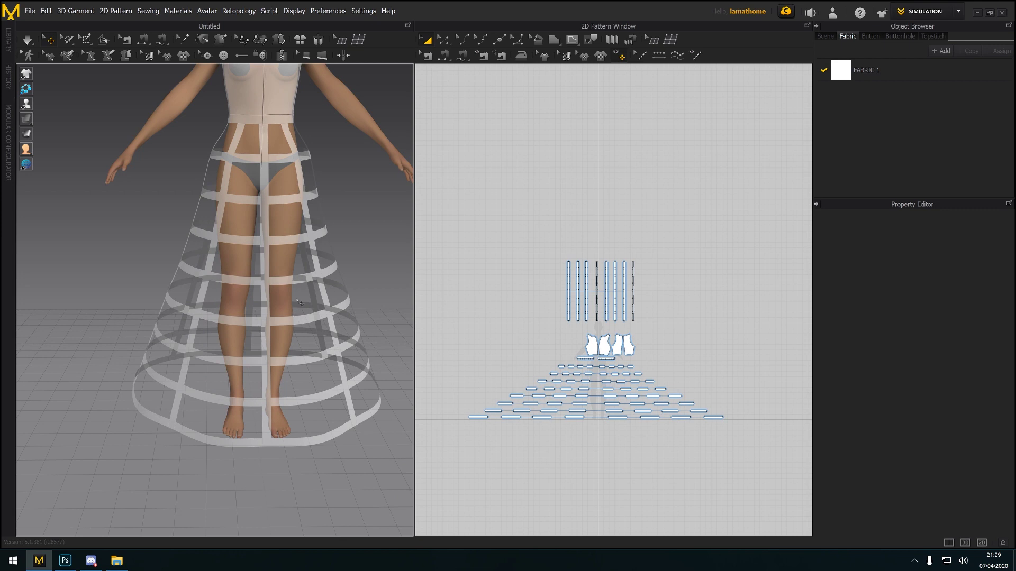
pyautogui.moveTo(333, 273); pyautogui.dragTo(304, 258, button='right')
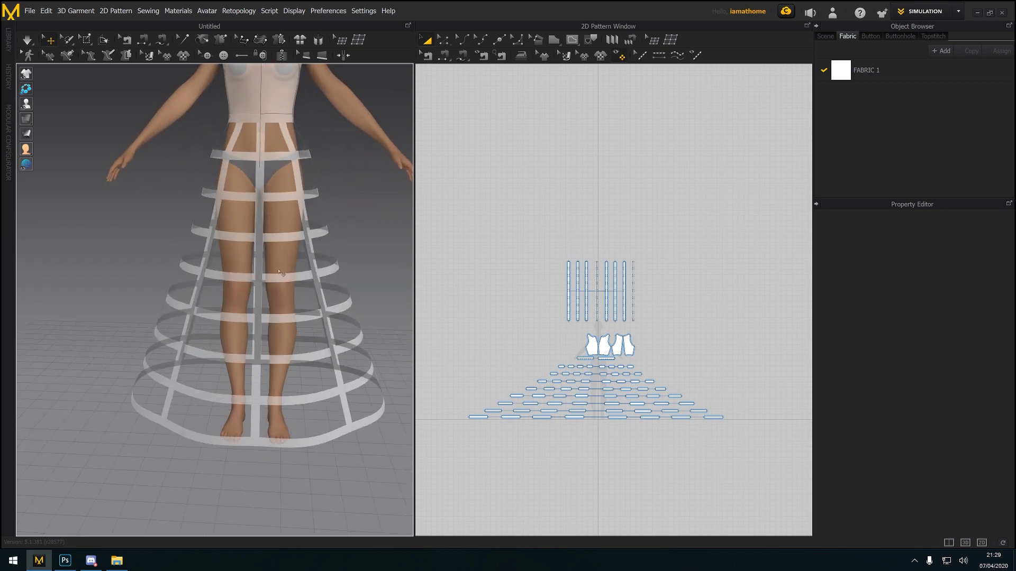
# Identify the knee-level hoop on the skirt and select its entire row, the fourth from the top, in the 2D layout
pyautogui.click(292, 203)
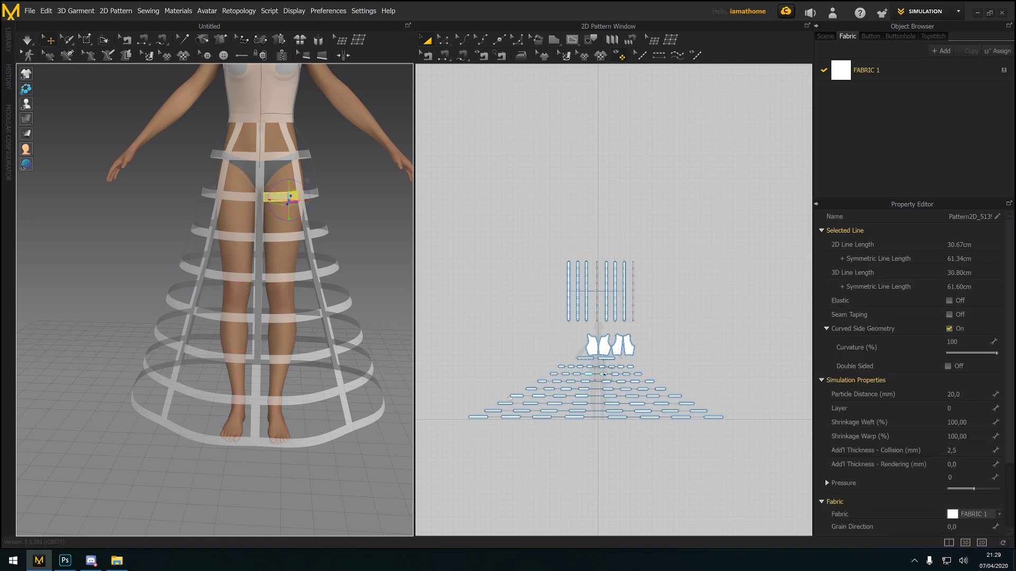
pyautogui.click(296, 276)
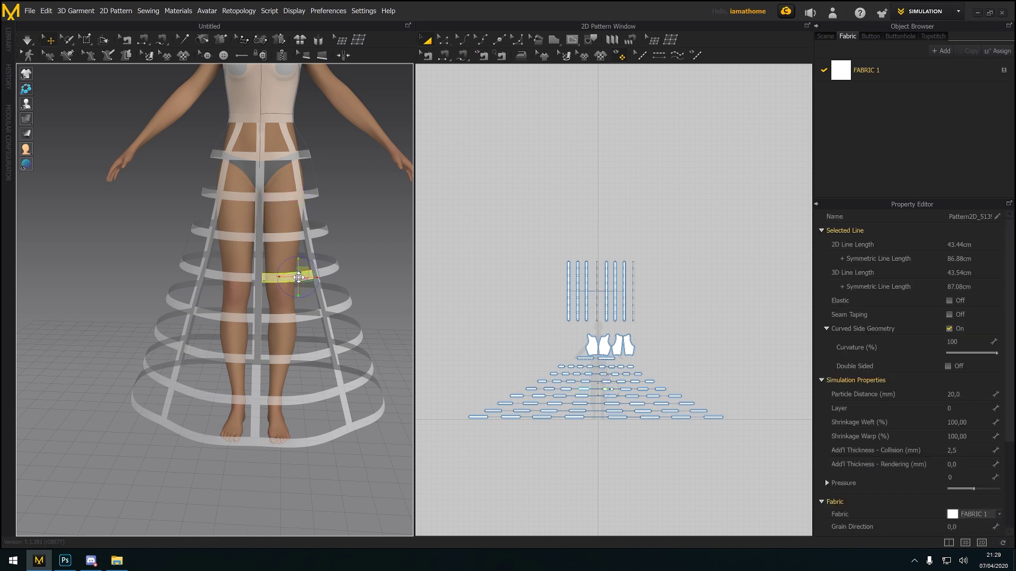
pyautogui.moveTo(484, 382); pyautogui.dragTo(614, 412)
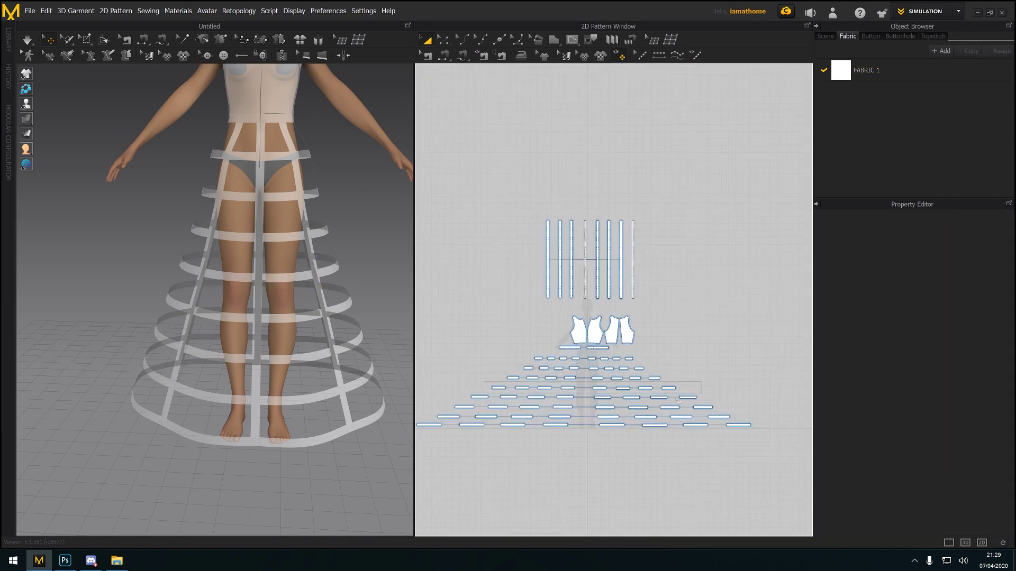
pyautogui.moveTo(679, 400); pyautogui.dragTo(683, 388)
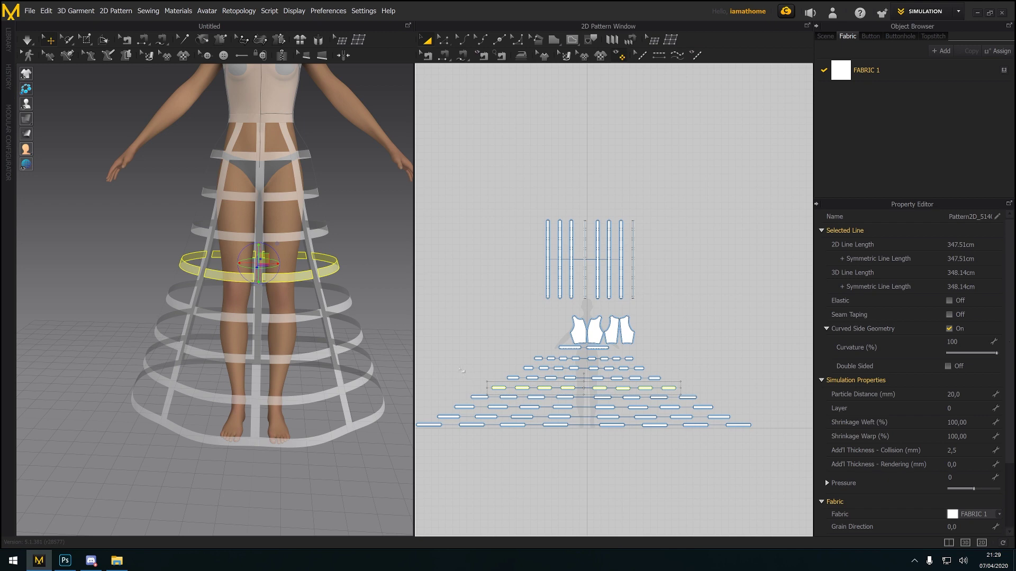
# Select the top four rows of horizontal strips in the 2D layout, widen them in small increments, and simulate the skirt
pyautogui.click(461, 370)
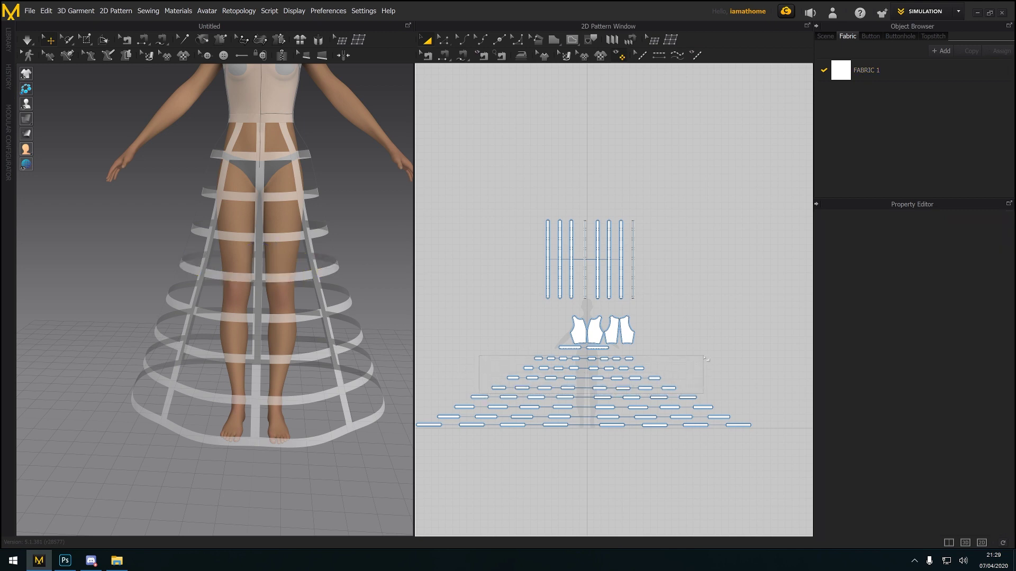
pyautogui.moveTo(704, 358); pyautogui.dragTo(688, 374)
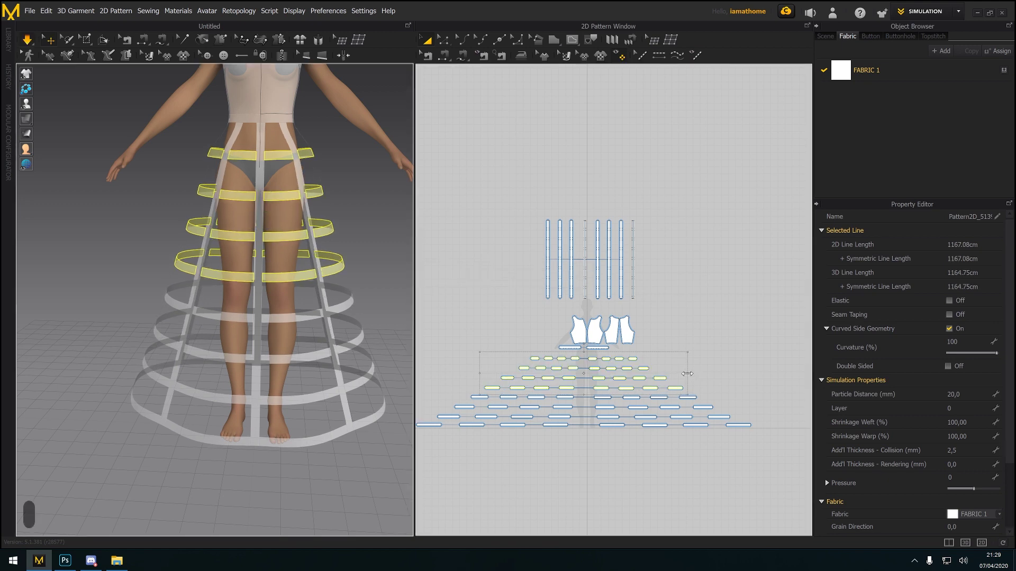
pyautogui.moveTo(687, 373); pyautogui.dragTo(692, 374)
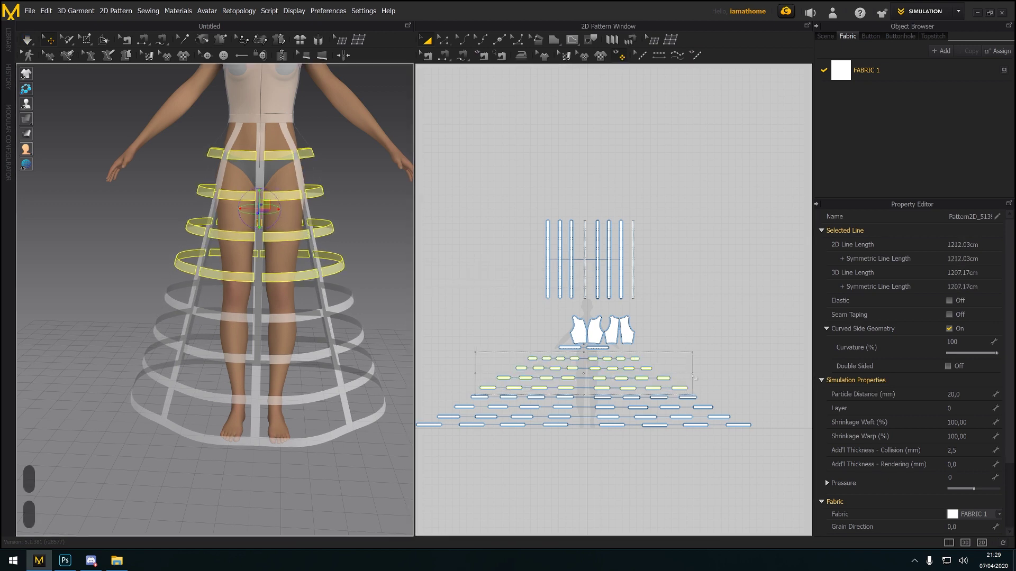
pyautogui.press('space')
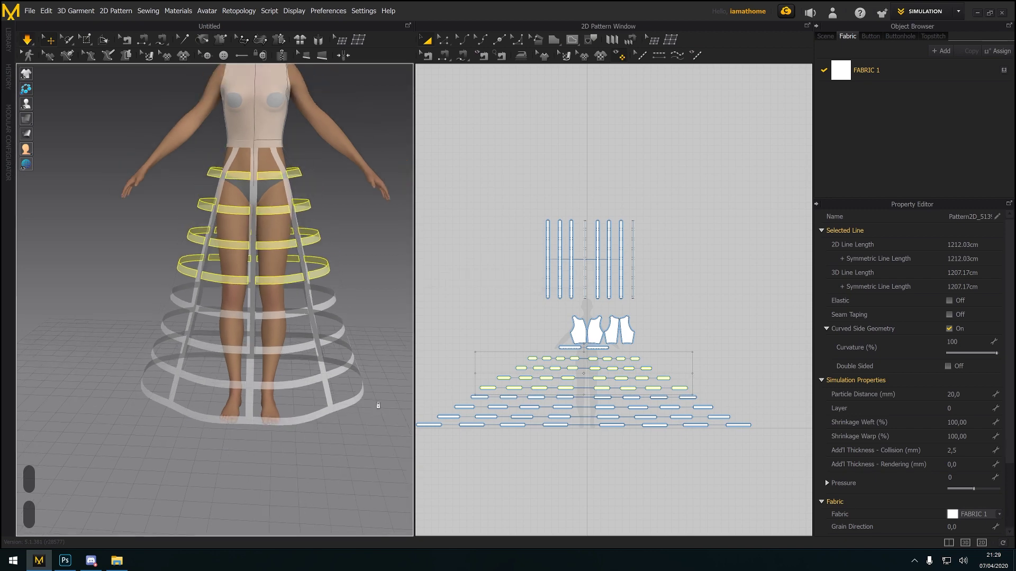
pyautogui.press('space')
pyautogui.moveTo(378, 405); pyautogui.dragTo(327, 386, button='right')
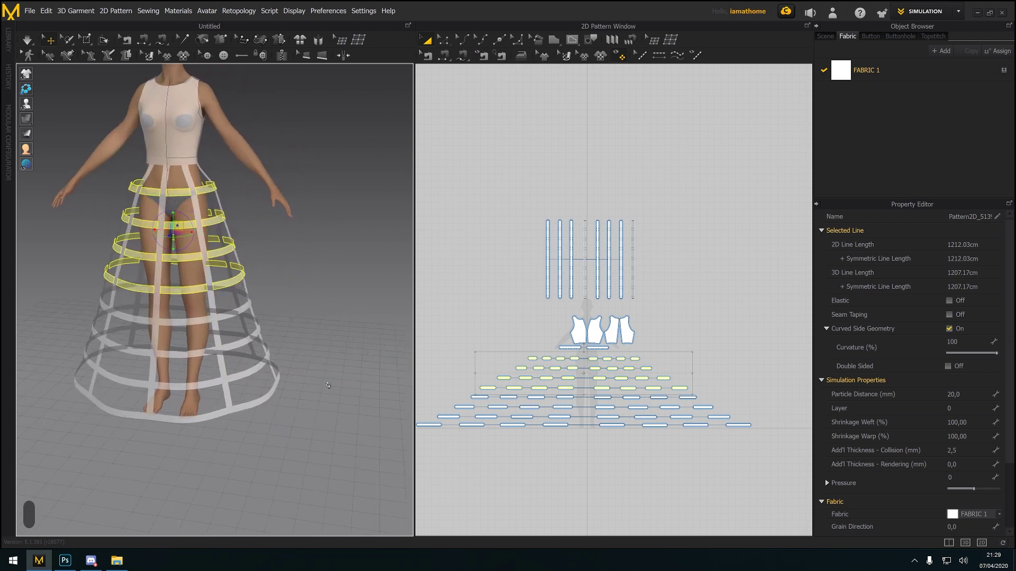
pyautogui.press('space')
pyautogui.press('space')
# Select all eight rows of horizontal strips, set their pressure to 1, simulate, raise it to 2, and stop the simulation
pyautogui.moveTo(564, 466); pyautogui.dragTo(611, 425, button='right')
pyautogui.scroll(-2, 502, 426)
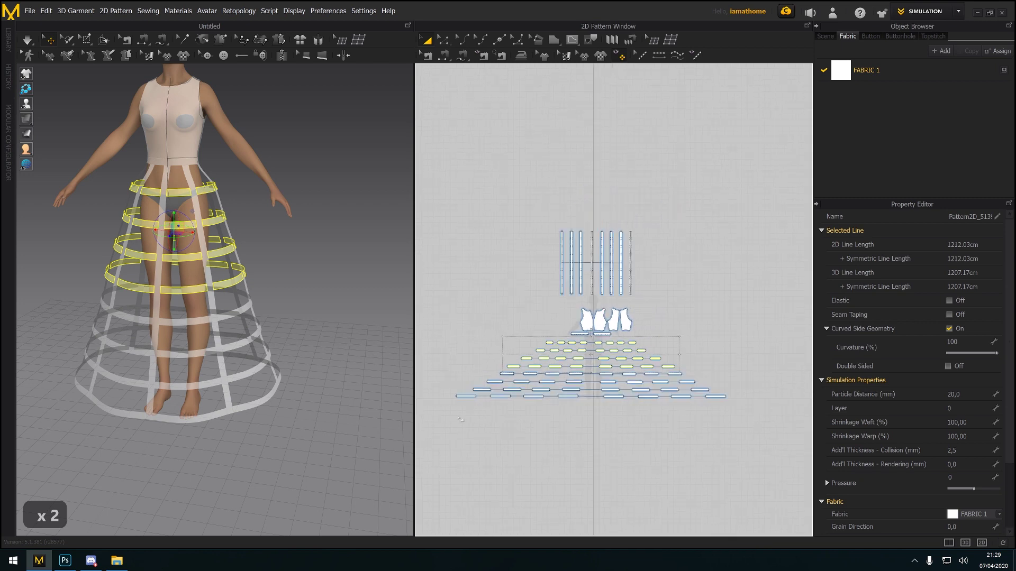
pyautogui.click(626, 413)
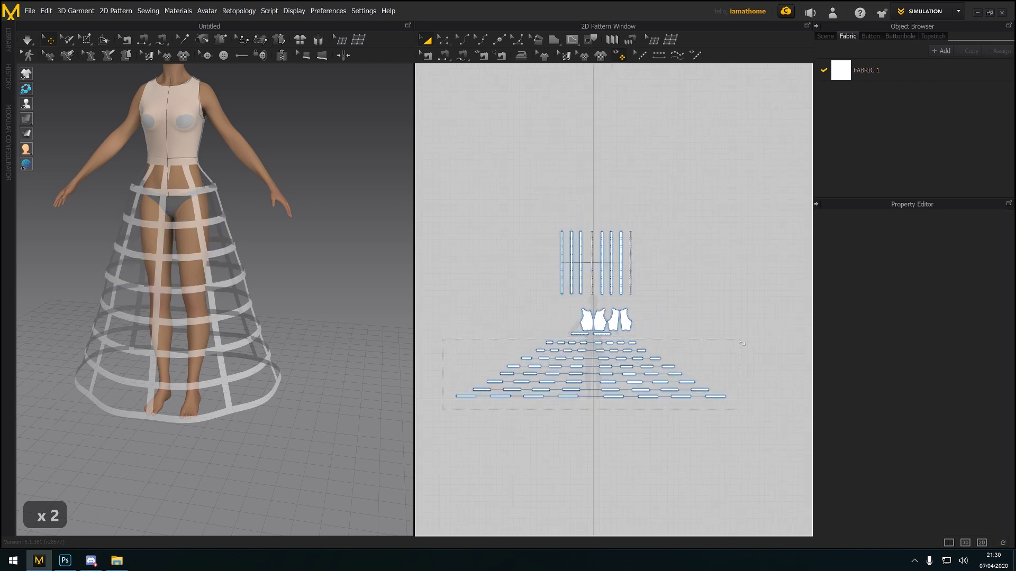
pyautogui.moveTo(741, 342); pyautogui.dragTo(741, 343)
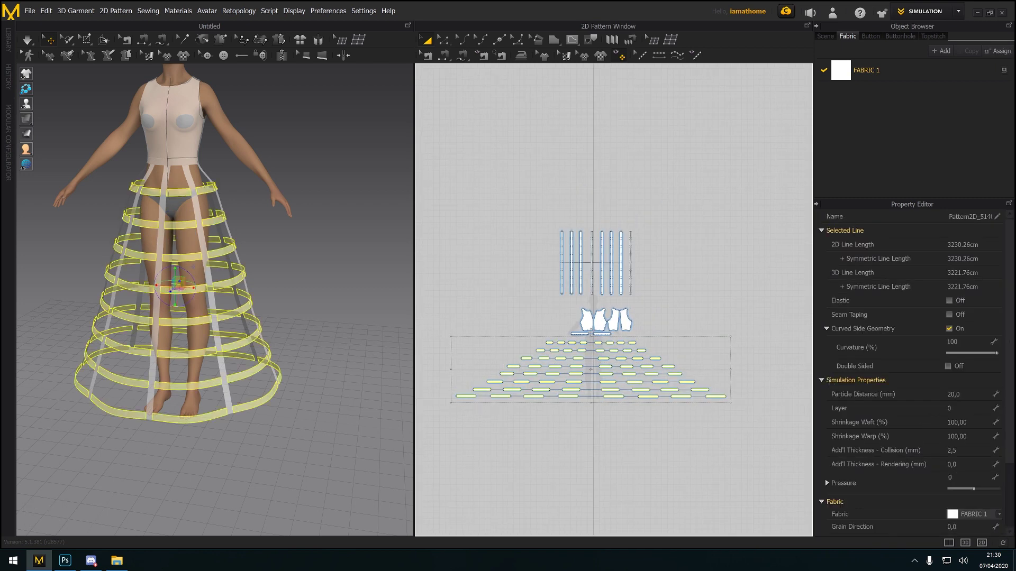
pyautogui.click(964, 478)
pyautogui.write('1')
pyautogui.press('Return')
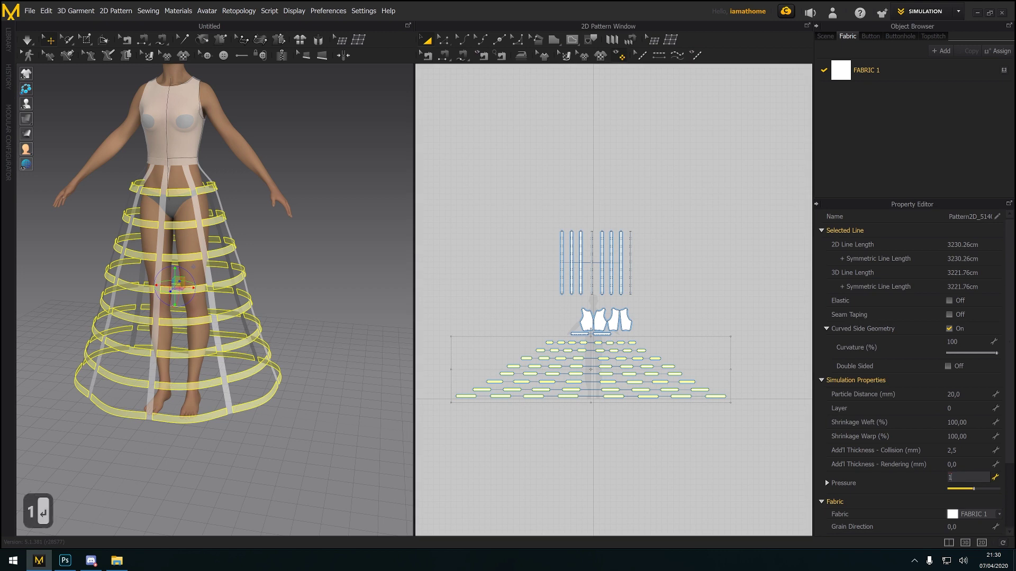
pyautogui.press('space')
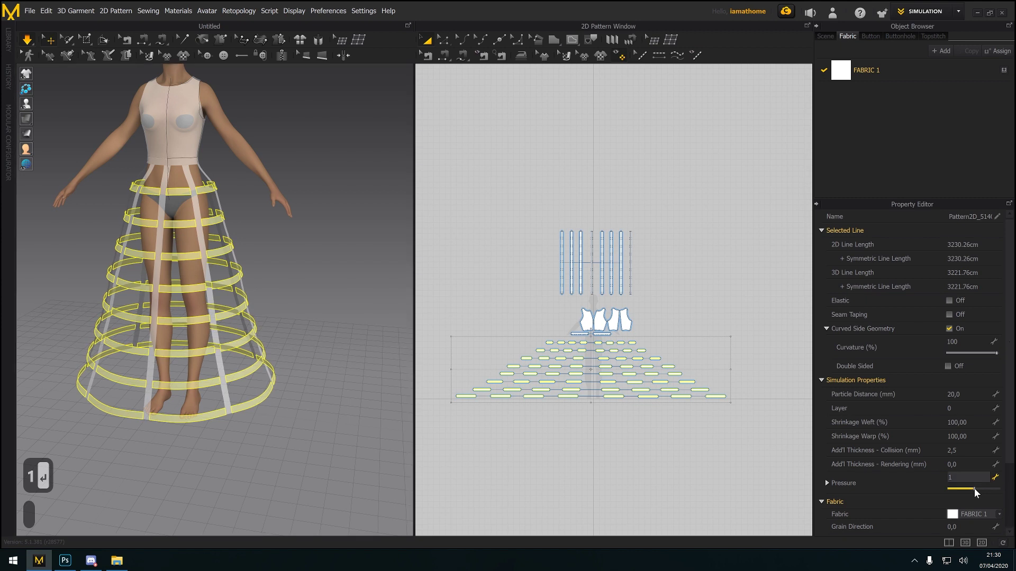
pyautogui.moveTo(974, 488); pyautogui.dragTo(973, 487)
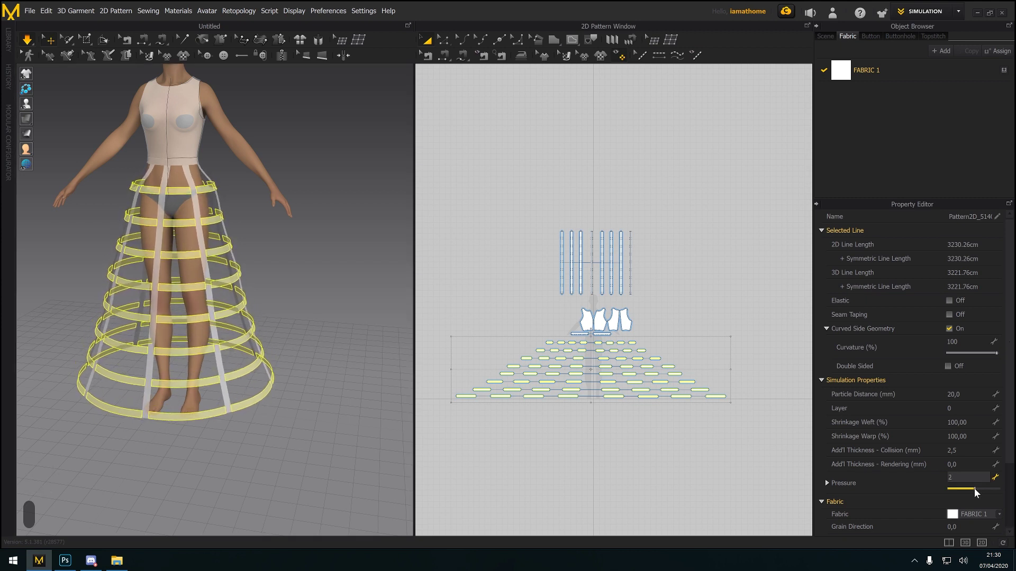
pyautogui.press('space')
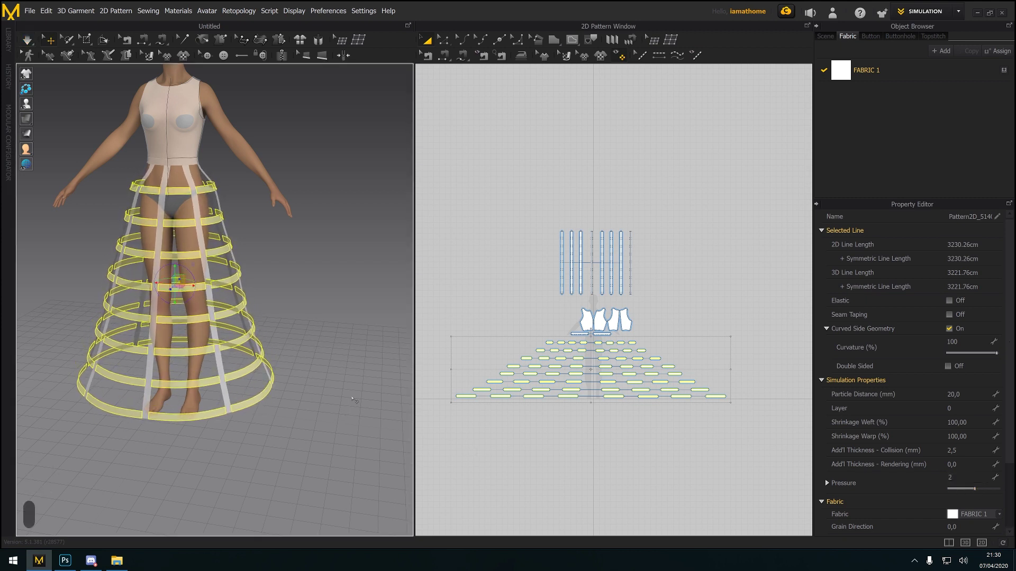
# Select the four strips forming the back of the top hoop and raise their pressure to 26 while simulating
pyautogui.click(352, 365)
pyautogui.moveTo(351, 365); pyautogui.dragTo(283, 370, button='right')
pyautogui.moveTo(290, 339); pyautogui.dragTo(370, 395, button='middle')
pyautogui.moveTo(369, 395); pyautogui.dragTo(323, 389, button='right')
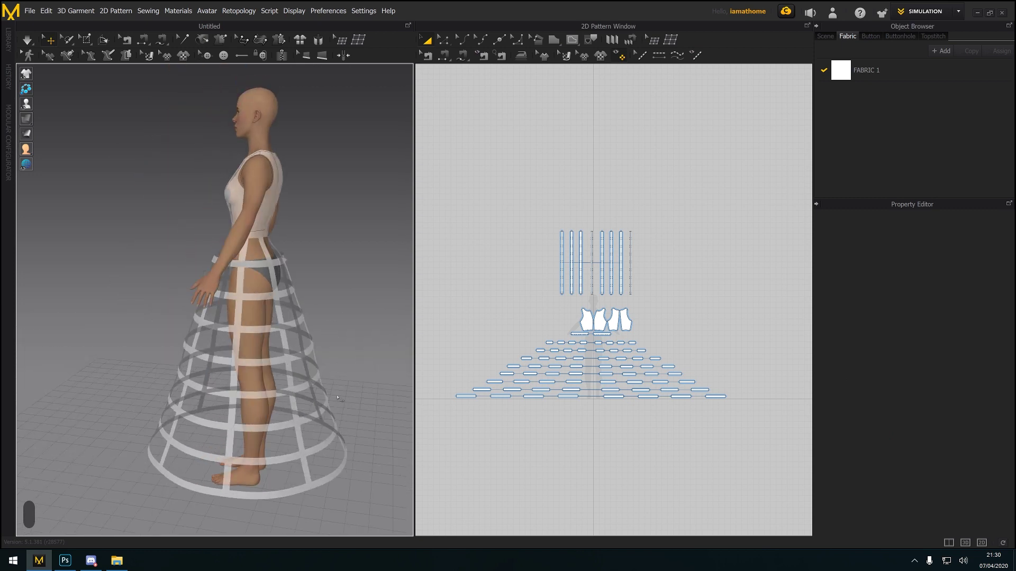
pyautogui.scroll(2, 337, 315)
pyautogui.moveTo(338, 315); pyautogui.dragTo(286, 351, button='middle')
pyautogui.moveTo(285, 352); pyautogui.dragTo(269, 357, button='right')
pyautogui.moveTo(252, 368); pyautogui.dragTo(481, 408, button='right')
pyautogui.click(205, 317)
pyautogui.keyDown('shift'); pyautogui.click(237, 321); pyautogui.keyUp('shift')
pyautogui.keyDown('shift'); pyautogui.click(271, 315); pyautogui.keyUp('shift')
pyautogui.keyDown('shift'); pyautogui.click(179, 306); pyautogui.keyUp('shift')
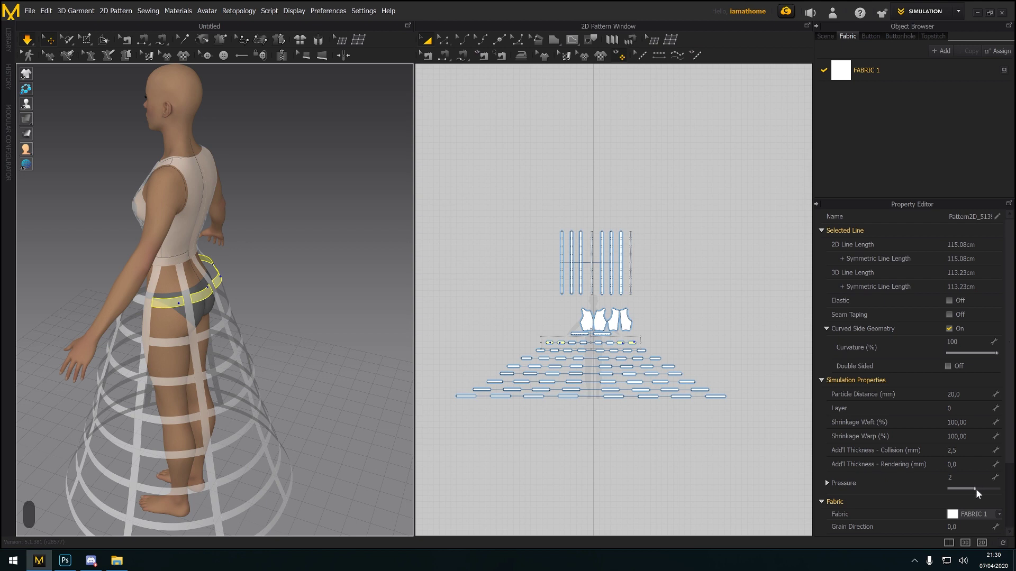
pyautogui.moveTo(975, 489); pyautogui.dragTo(983, 488)
# Increase the pressure of the top hoop's four back strips to 44 and stop the simulation
pyautogui.moveTo(323, 420); pyautogui.dragTo(334, 408, button='right')
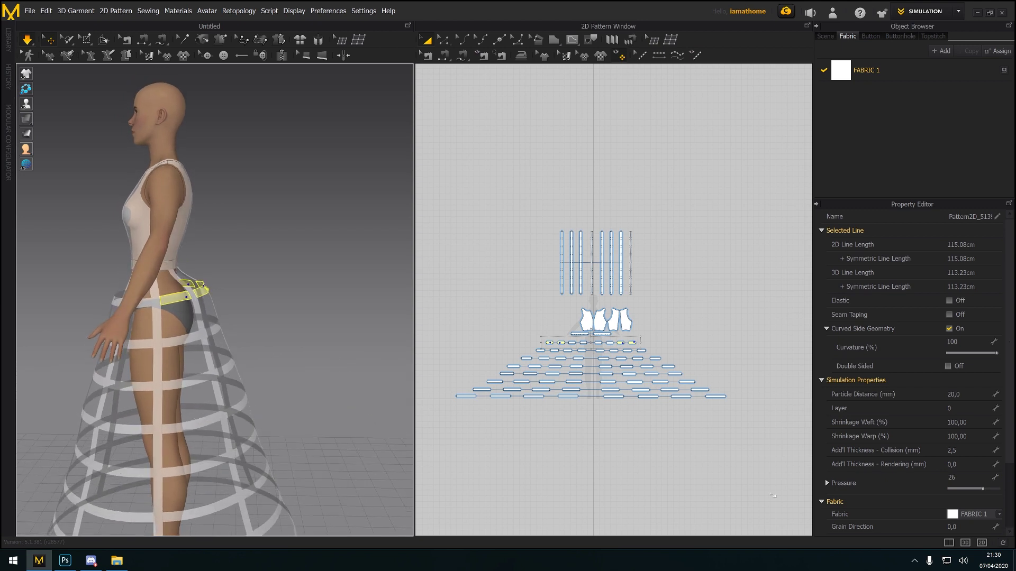
pyautogui.moveTo(983, 491); pyautogui.dragTo(989, 489)
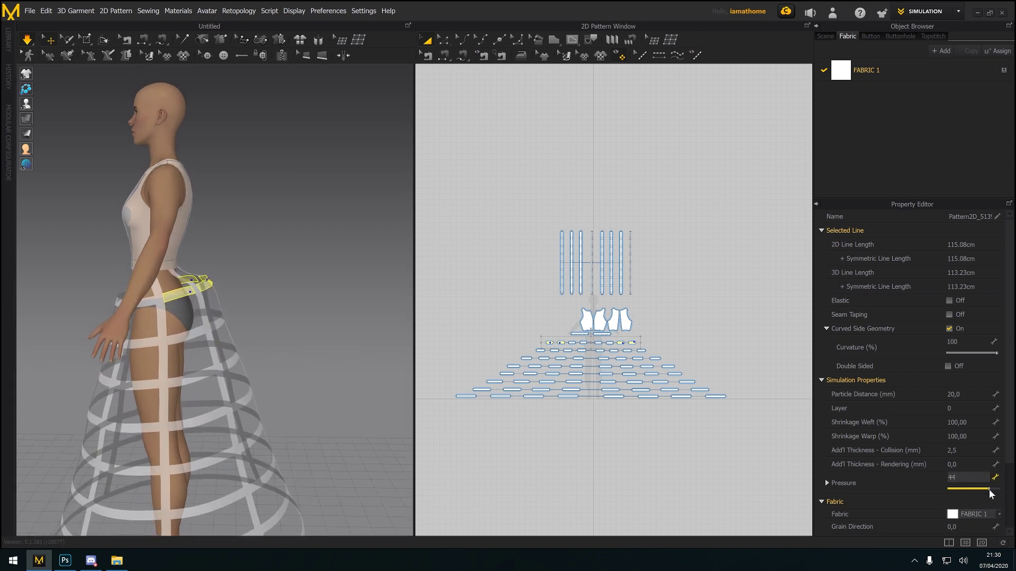
pyautogui.press('space')
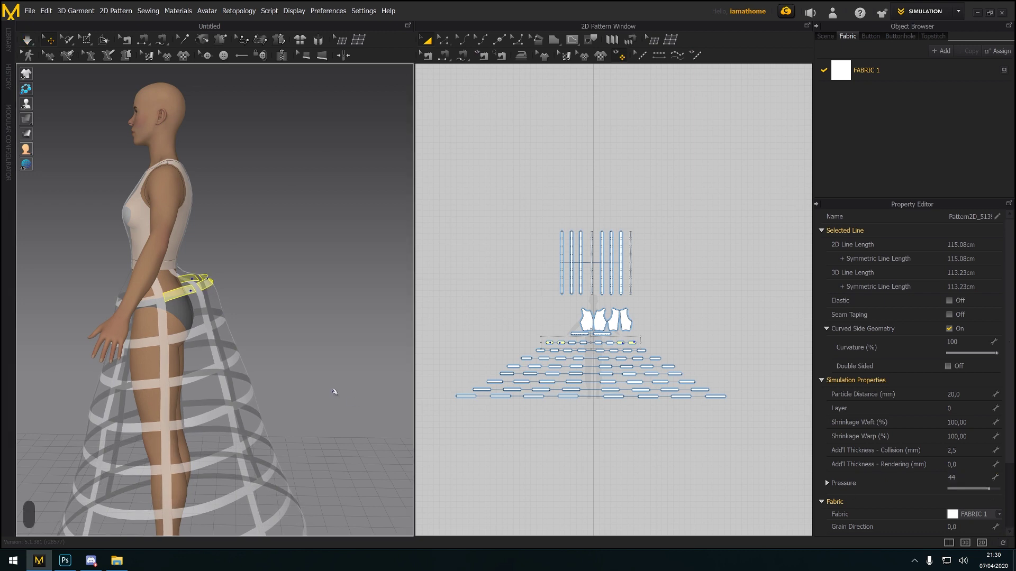
# Select only the two outer strips at the back of the top hoop and lower their pressure to 31 while simulating
pyautogui.moveTo(321, 403); pyautogui.dragTo(270, 407, button='right')
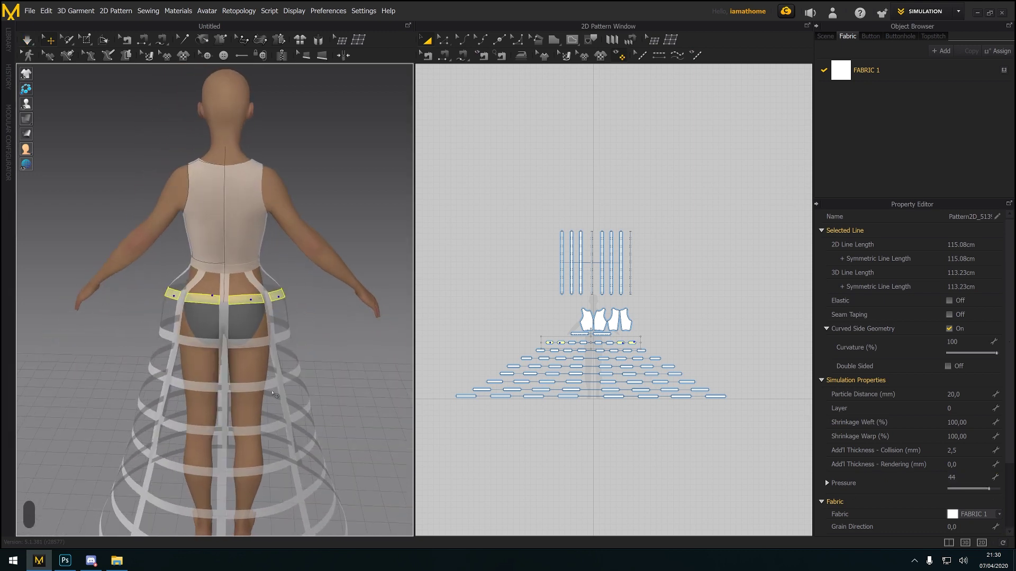
pyautogui.click(324, 327)
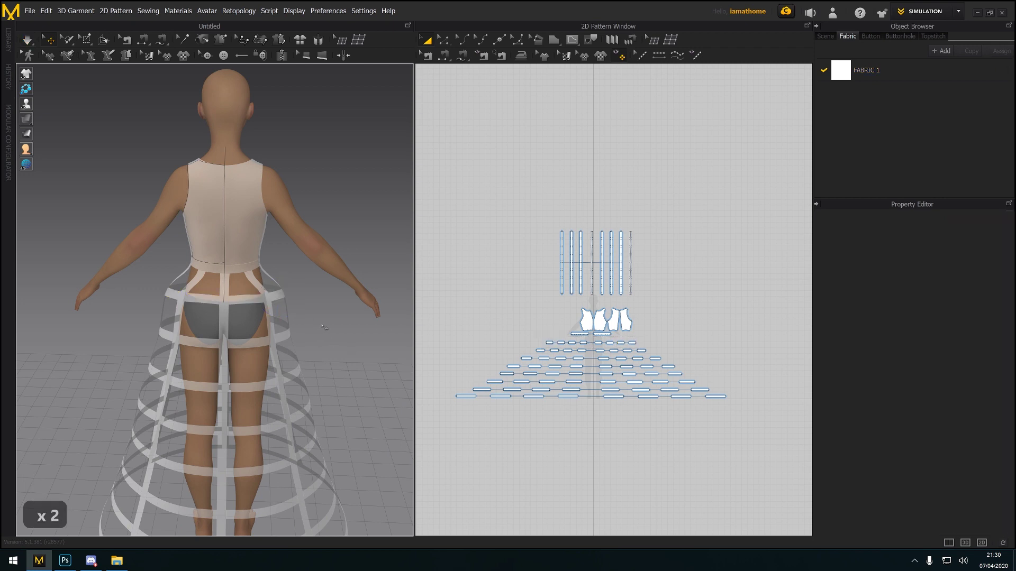
pyautogui.click(275, 297)
pyautogui.keyDown('shift'); pyautogui.click(174, 294); pyautogui.keyUp('shift')
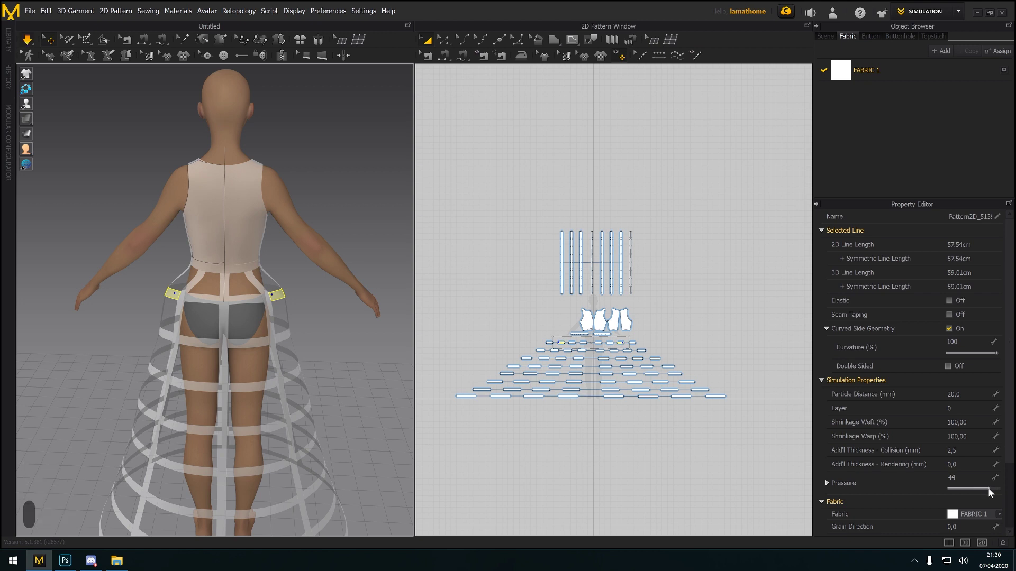
pyautogui.moveTo(988, 487); pyautogui.dragTo(983, 488)
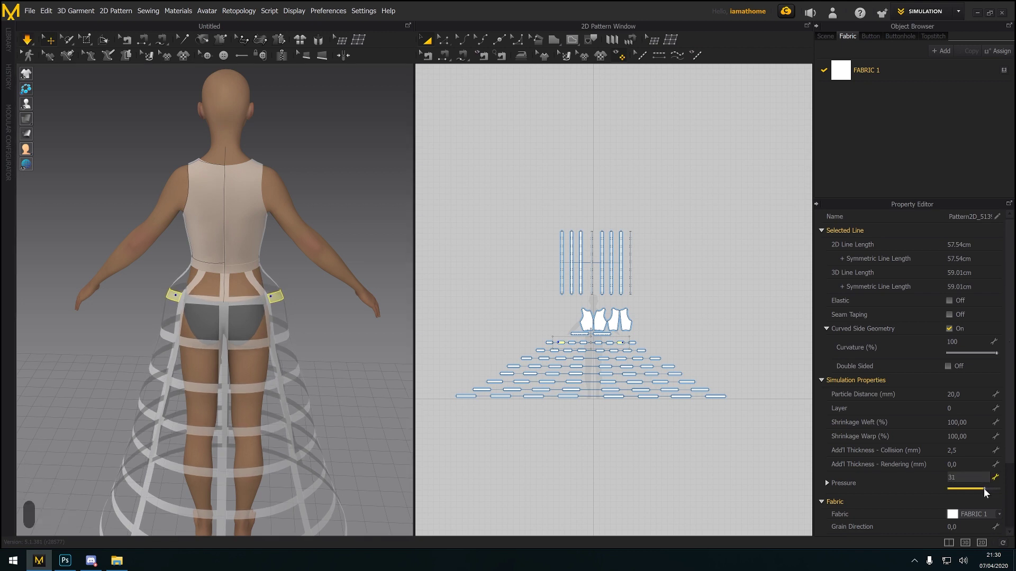
pyautogui.press('space')
pyautogui.moveTo(174, 405); pyautogui.dragTo(330, 402, button='right')
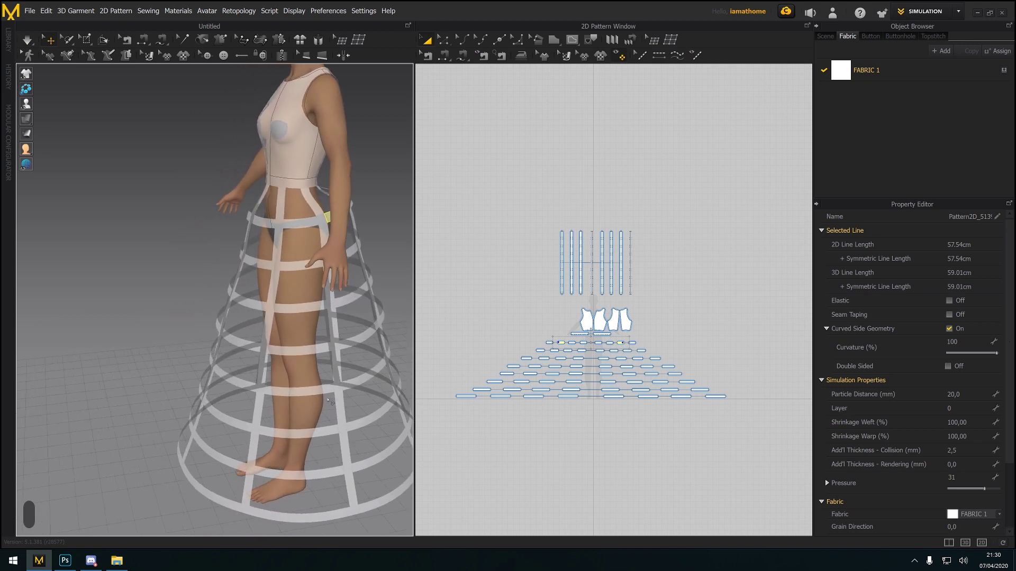
# Select all the vertical strips in the 2D layout, set their pressure to 1, and simulate the skirt
pyautogui.press('space')
pyautogui.moveTo(546, 207); pyautogui.dragTo(667, 296)
pyautogui.press('space')
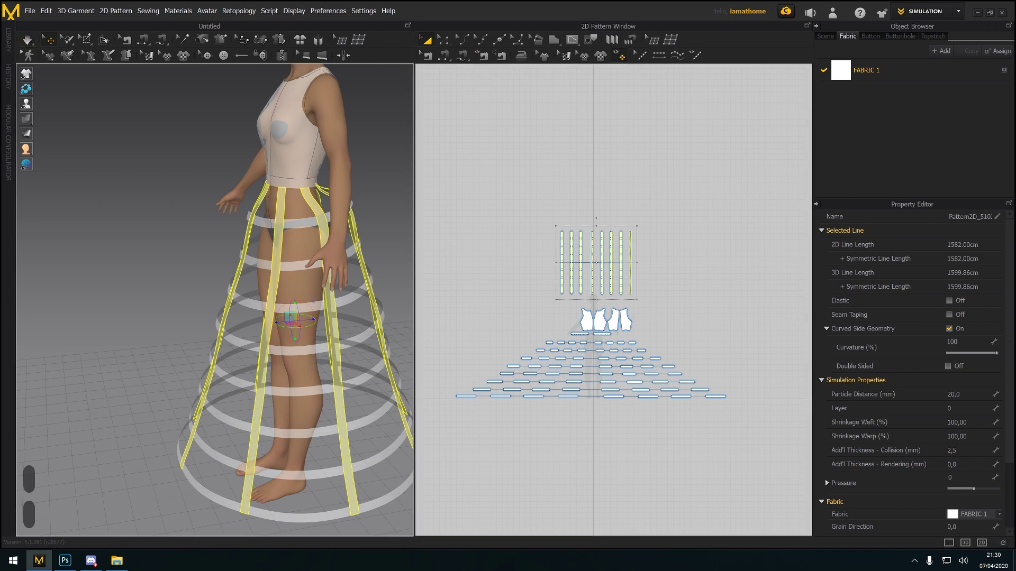
pyautogui.click(966, 478)
pyautogui.write('1')
pyautogui.press('Return')
pyautogui.press('space')
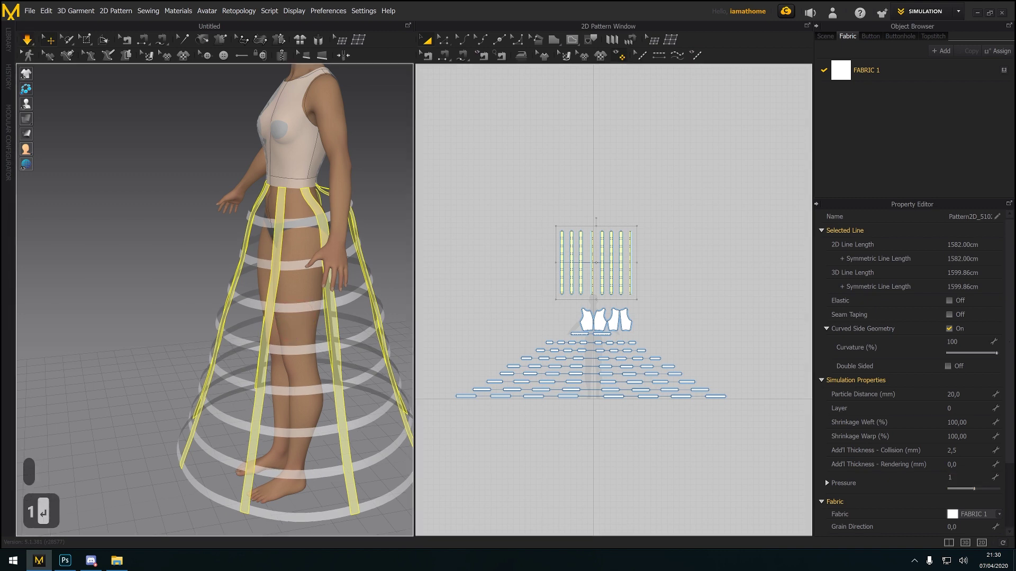
# Clear the selection, let the cage skirt settle, and inspect its shape from the front
pyautogui.moveTo(246, 402); pyautogui.dragTo(286, 397, button='right')
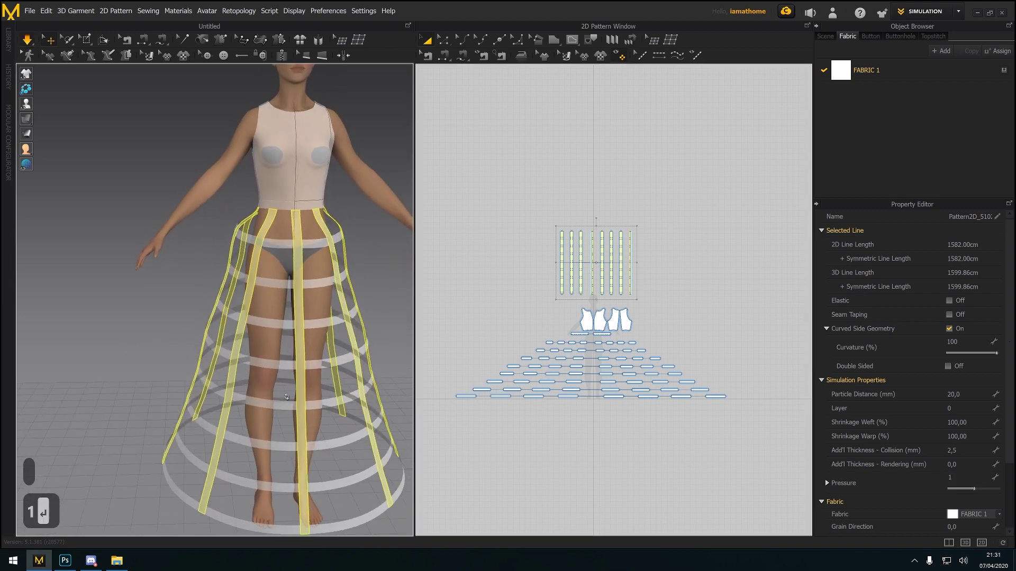
pyautogui.click(378, 338)
pyautogui.moveTo(379, 339); pyautogui.dragTo(363, 319, button='right')
pyautogui.scroll(-2, 332, 343)
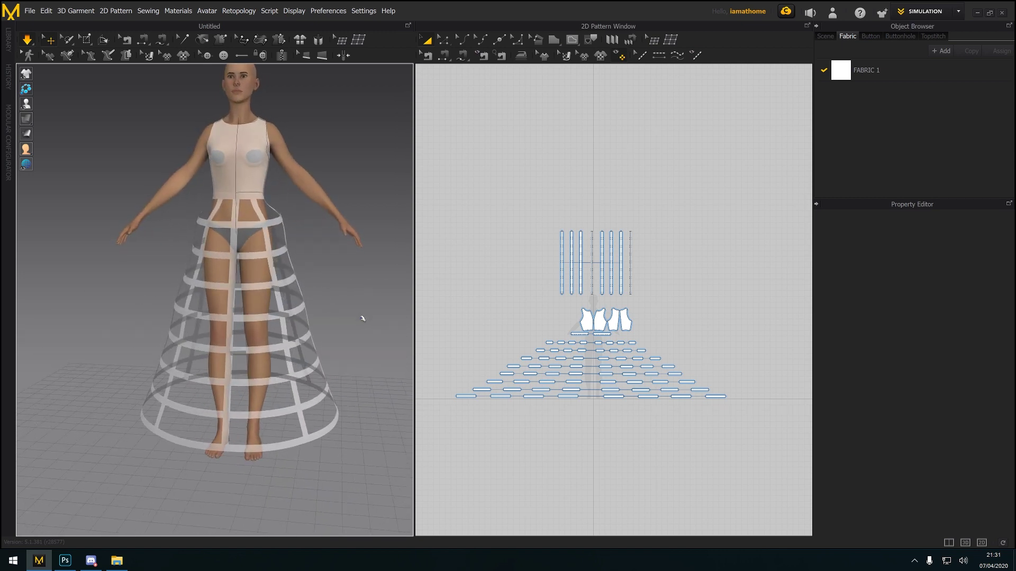
pyautogui.moveTo(385, 287); pyautogui.dragTo(320, 156, button='right')
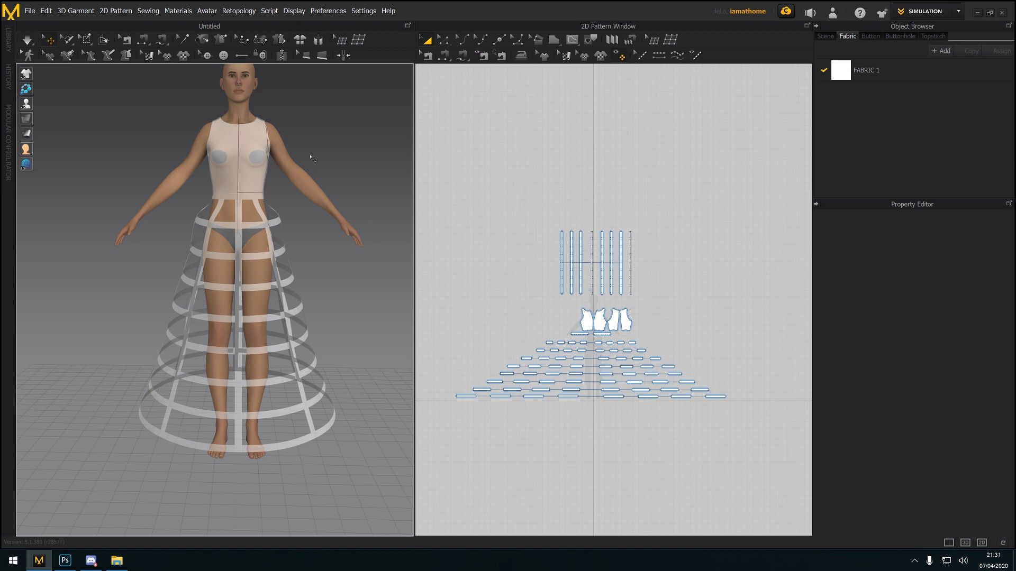
pyautogui.moveTo(307, 298); pyautogui.dragTo(285, 325, button='right')
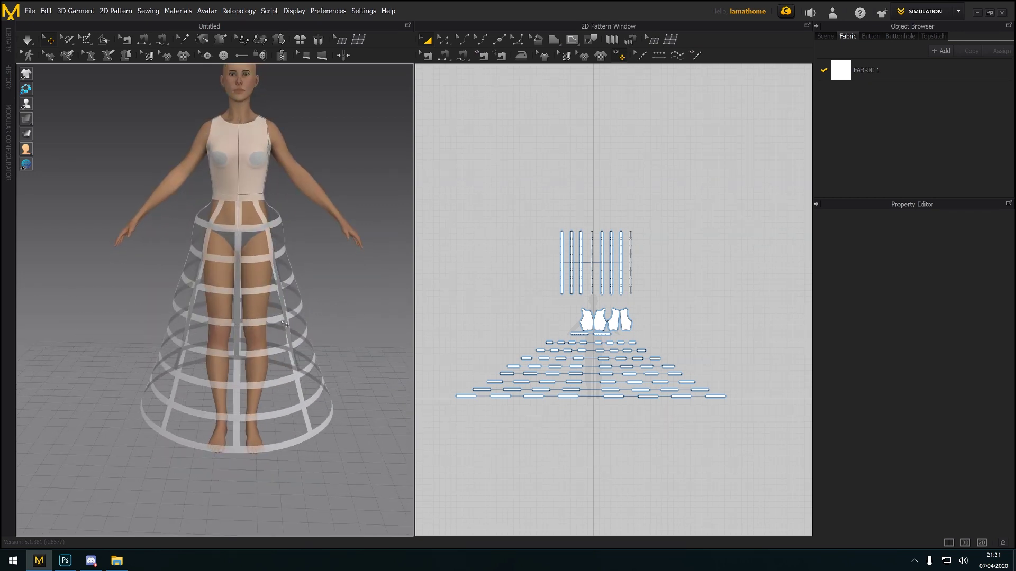
# Start opening another project without saving the current one, and browse to the backup folder inside lesson6
pyautogui.click(29, 10)
pyautogui.moveTo(53, 38)
pyautogui.click(133, 40)
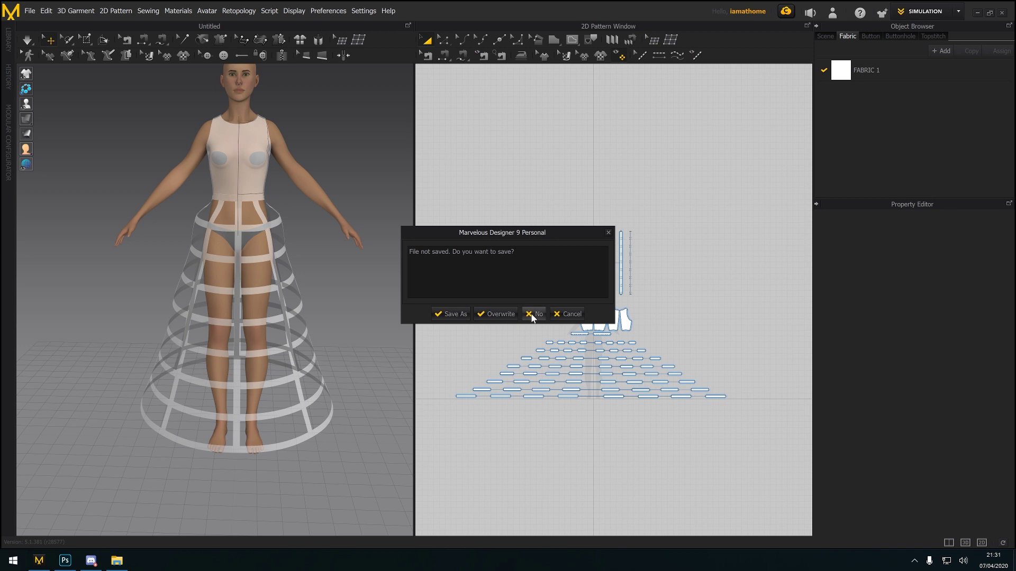
pyautogui.click(532, 315)
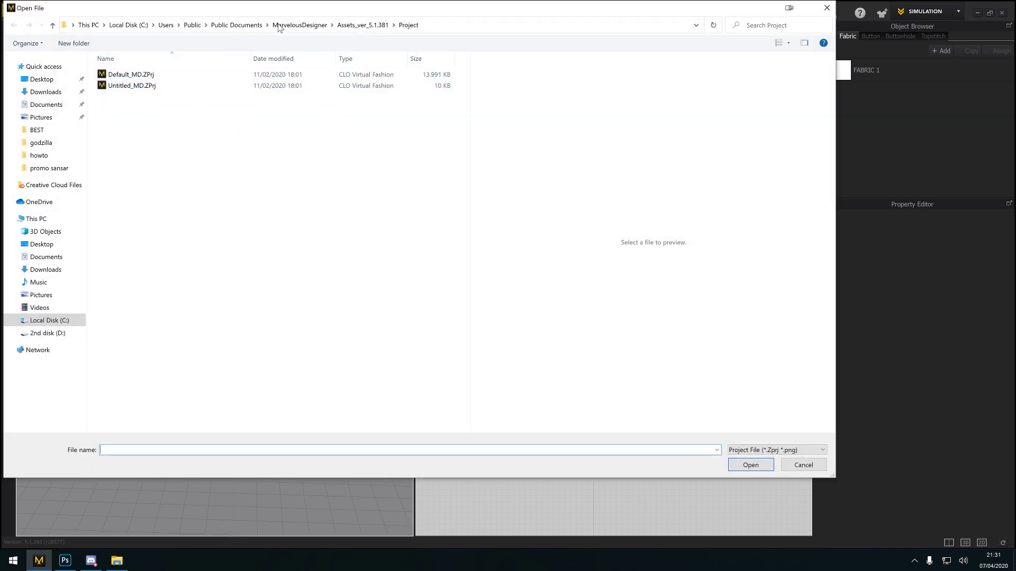
pyautogui.click(42, 134)
pyautogui.click(194, 25)
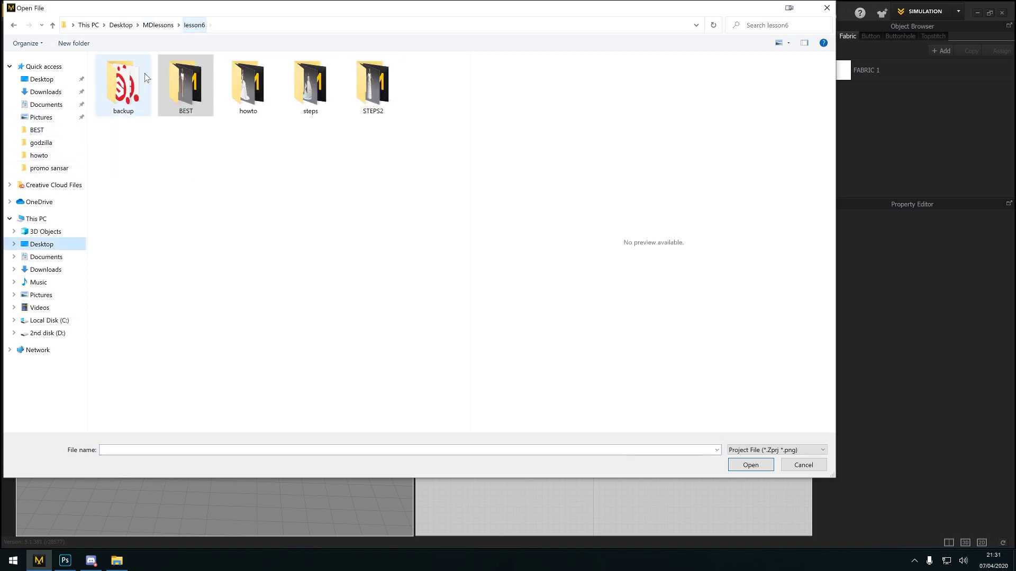
pyautogui.doubleClick(146, 78)
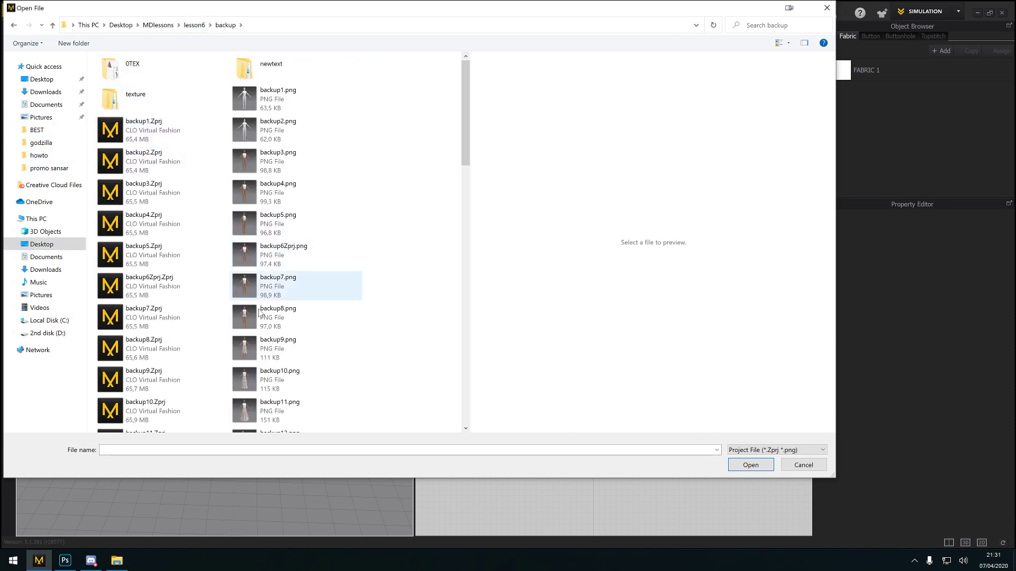
# Preview the backup11 image in the backup folder and open the project file backup11.Zprj
pyautogui.scroll(-2, 259, 313)
pyautogui.click(251, 329)
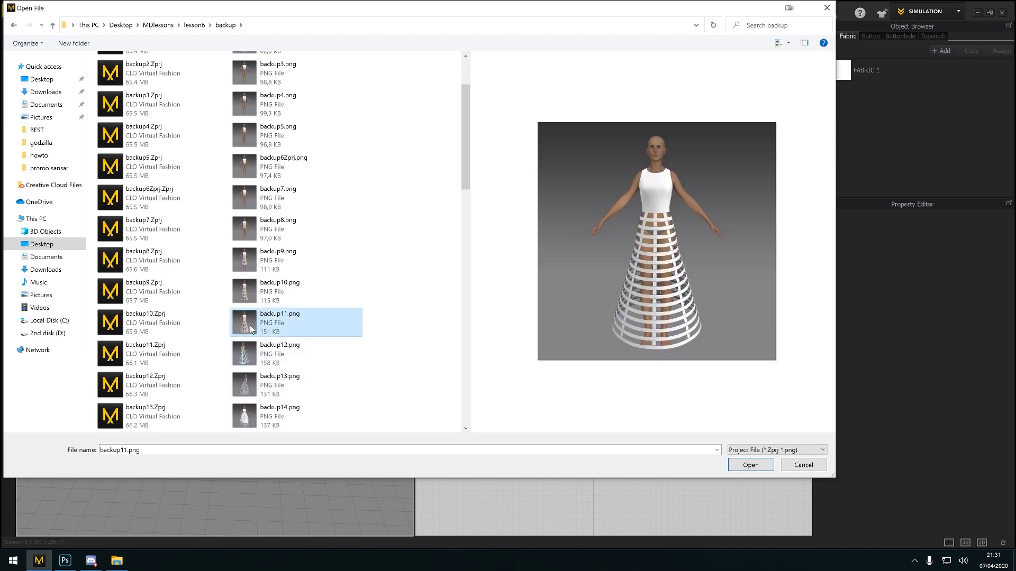
pyautogui.scroll(-2, 250, 329)
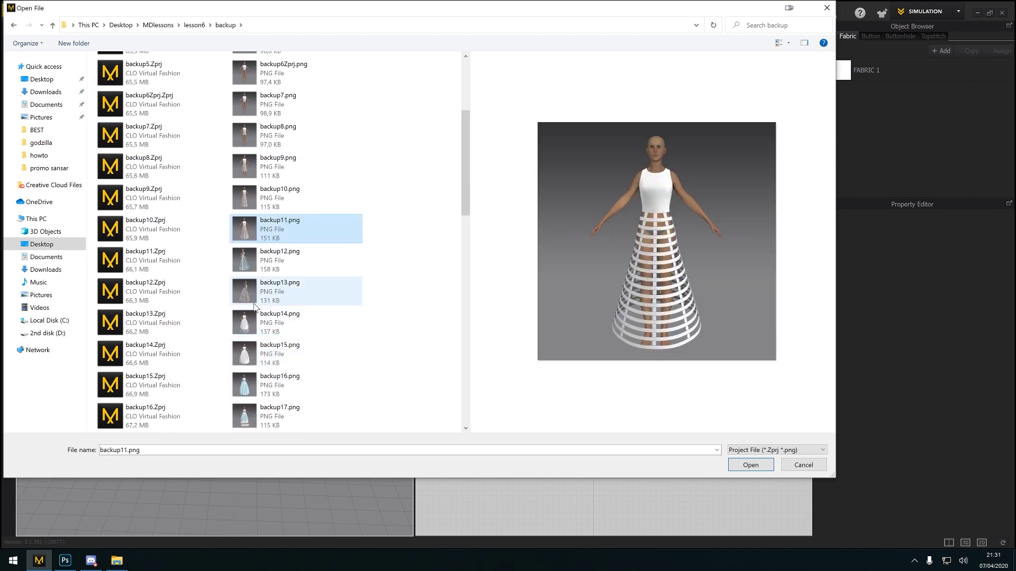
pyautogui.click(253, 267)
pyautogui.click(250, 235)
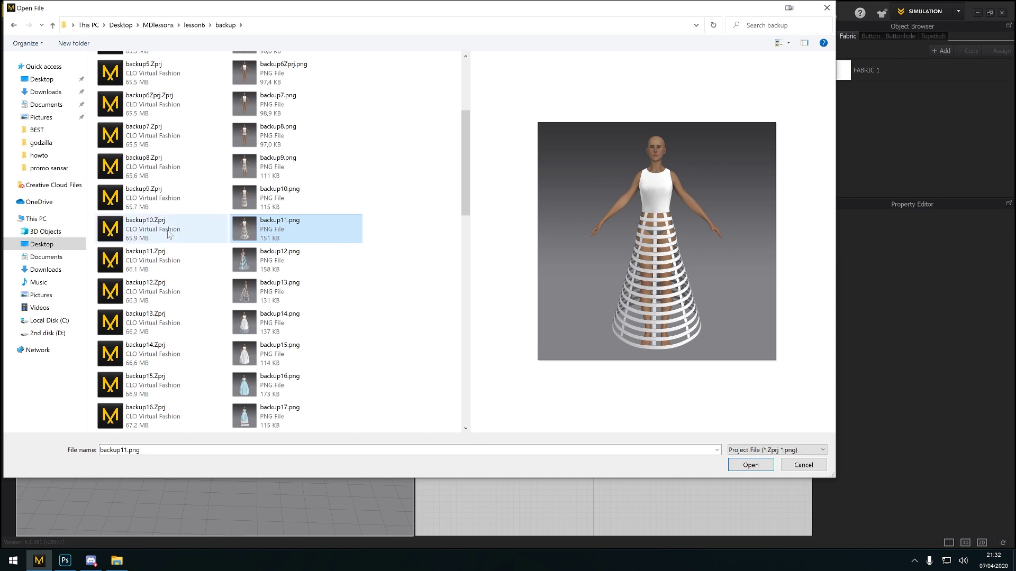
pyautogui.click(144, 262)
pyautogui.click(739, 465)
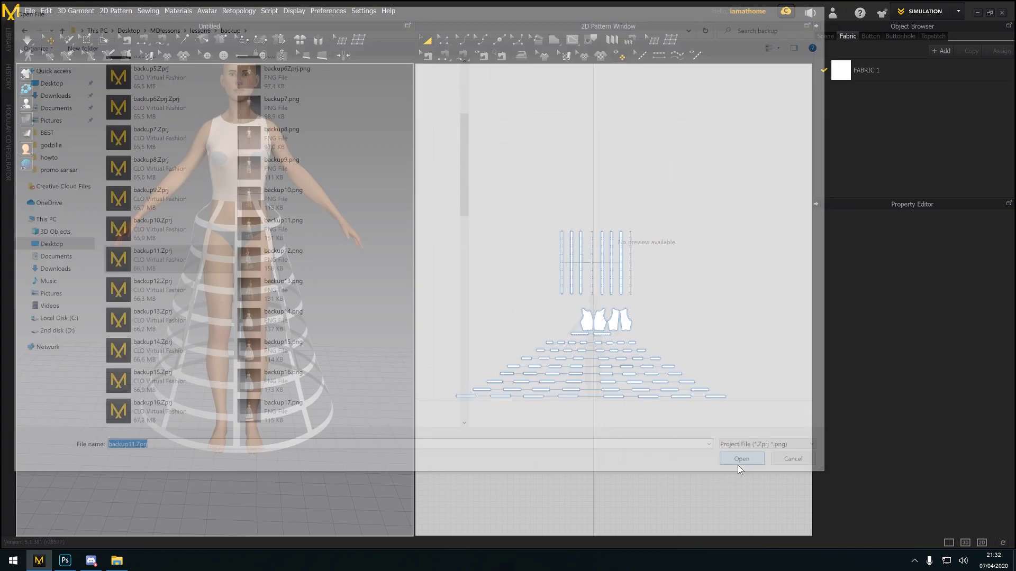
pyautogui.click(525, 377)
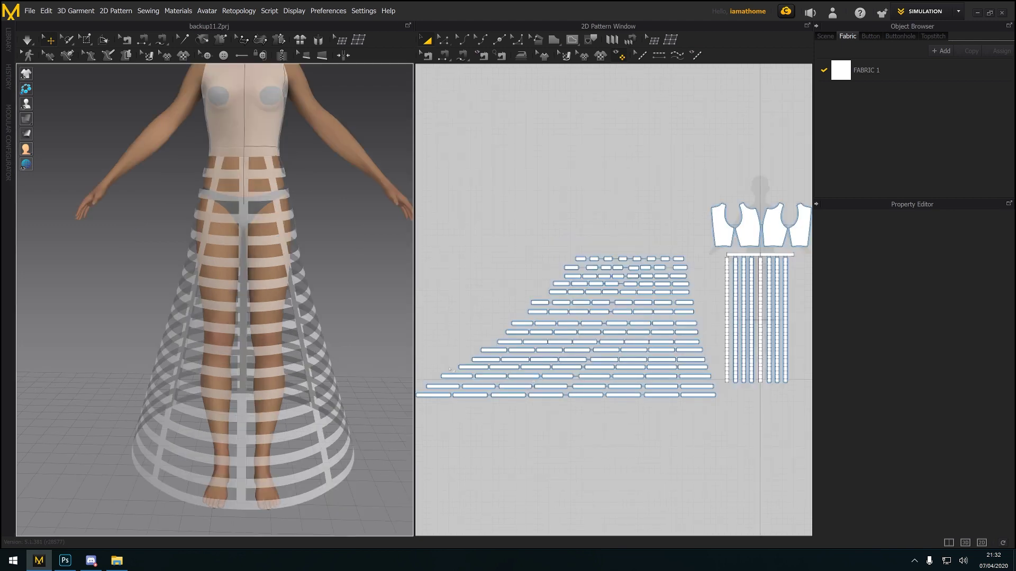
# Simulate the loaded caged skirt briefly and check its shape from the side and the front
pyautogui.moveTo(370, 318); pyautogui.dragTo(273, 271, button='right')
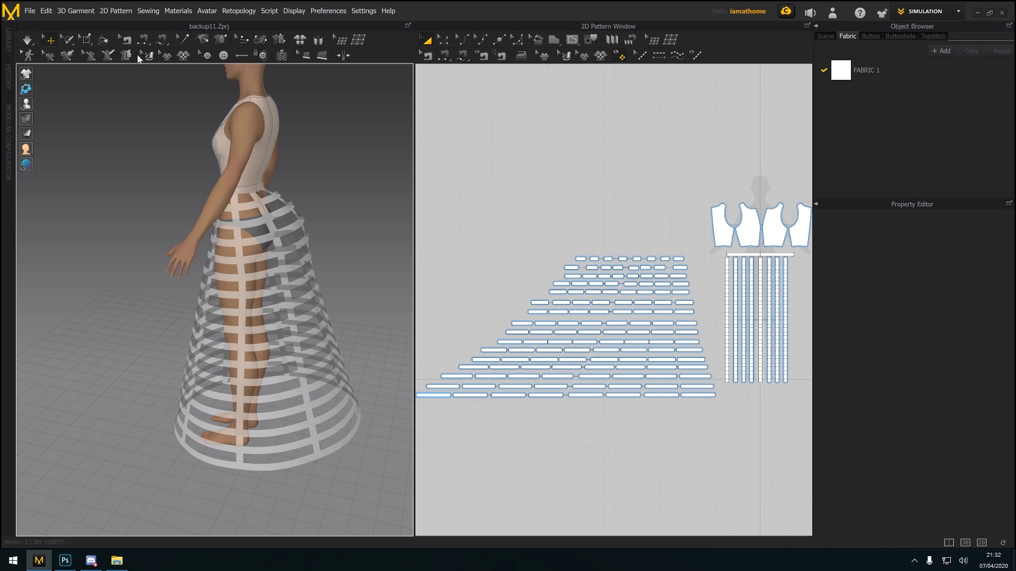
pyautogui.click(27, 40)
pyautogui.moveTo(138, 291); pyautogui.dragTo(244, 289, button='right')
pyautogui.click(27, 40)
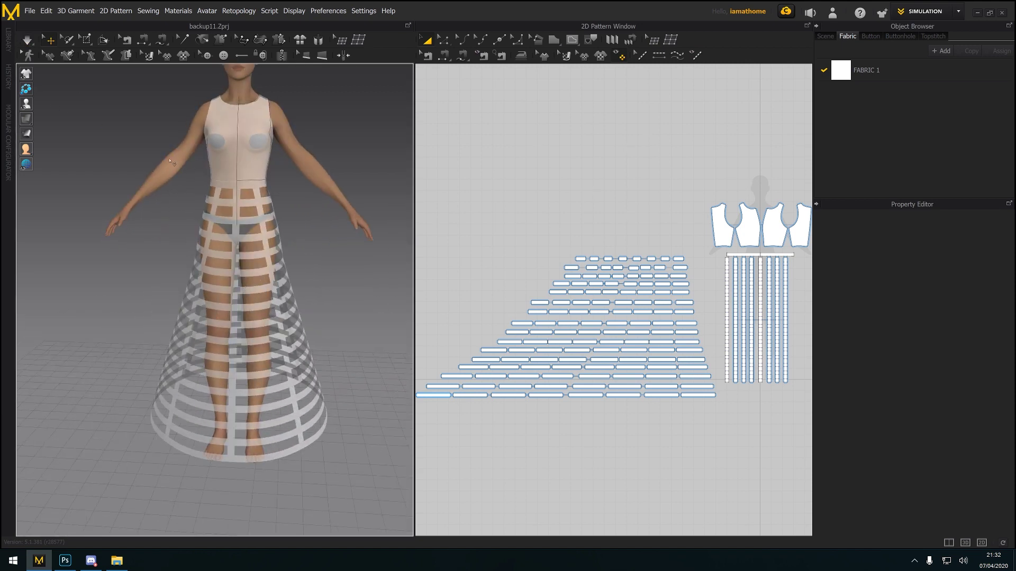
pyautogui.moveTo(170, 160); pyautogui.dragTo(360, 256, button='right')
# Select all the hoop strips in the 2D layout and move them farther away from the vertical strips
pyautogui.scroll(-4, 632, 342)
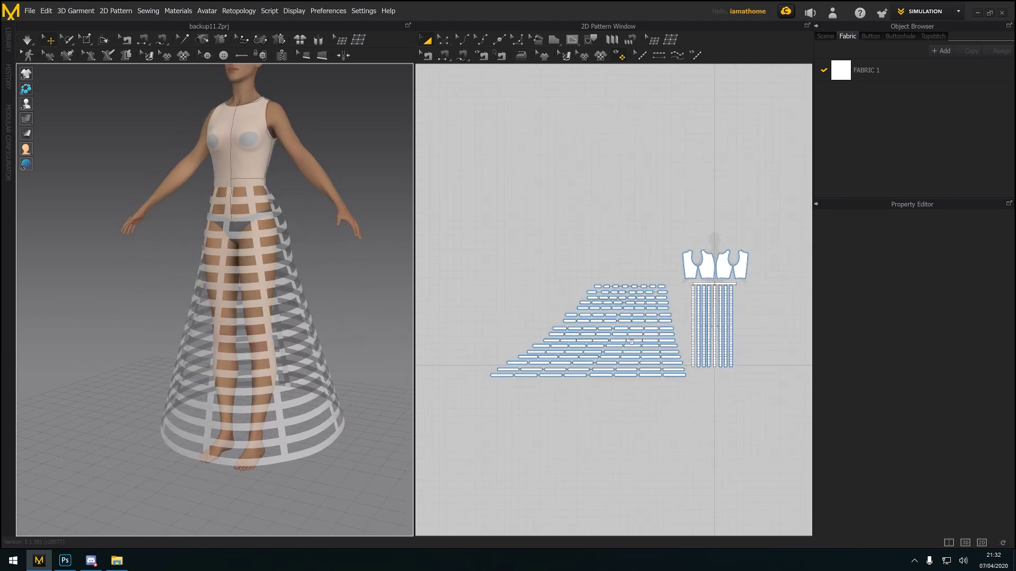
pyautogui.scroll(2, 632, 342)
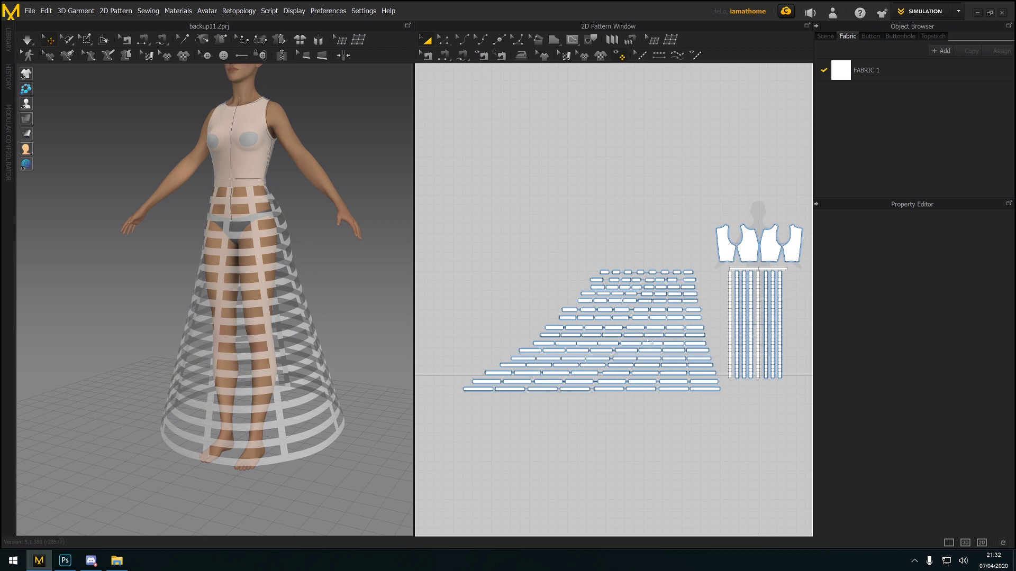
pyautogui.moveTo(433, 243); pyautogui.dragTo(724, 430)
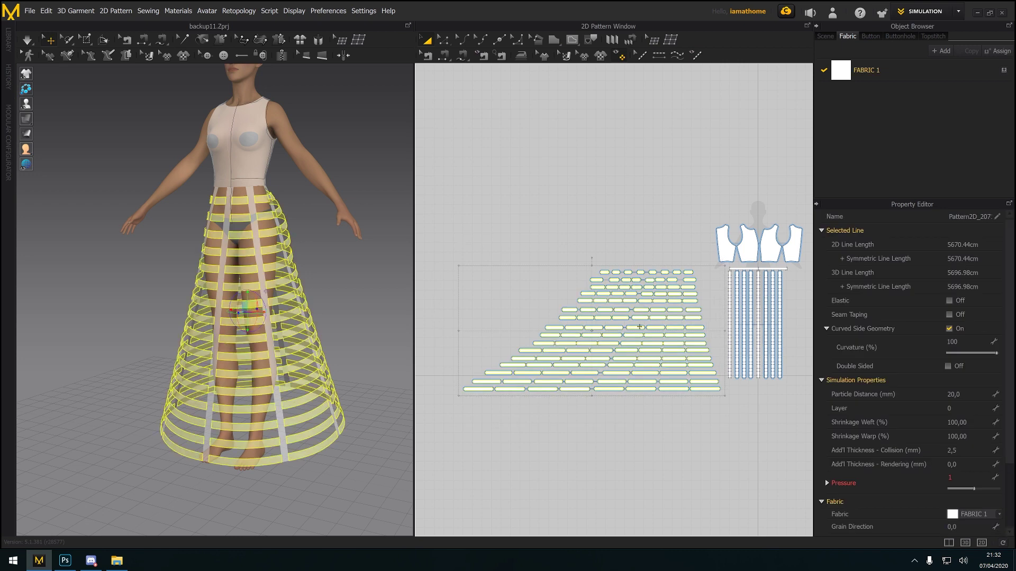
pyautogui.moveTo(638, 328); pyautogui.dragTo(605, 308)
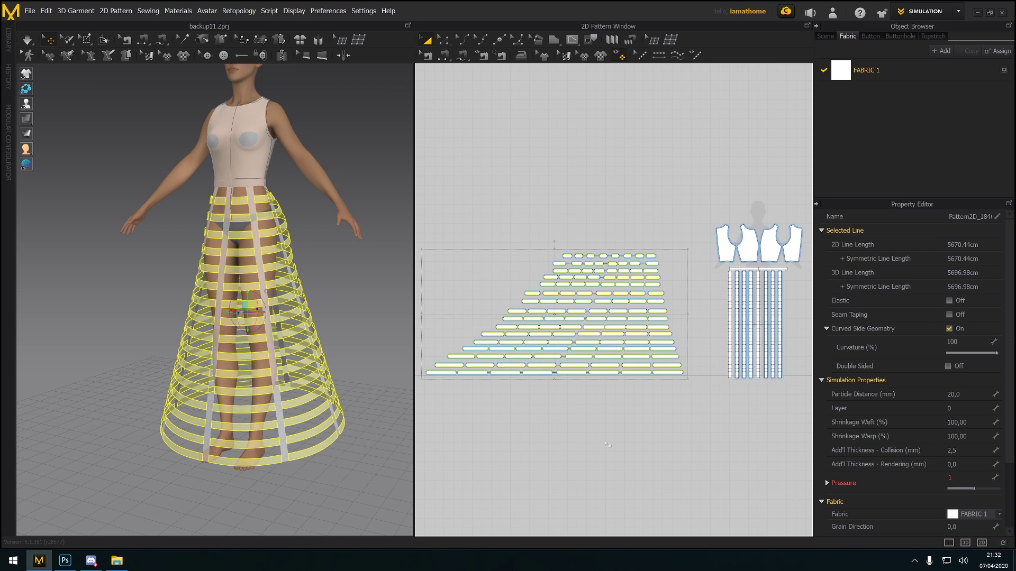
# Select the strip of the second hoop at the skirt's back and examine its pressure and the bustle shape from the side
pyautogui.moveTo(356, 489); pyautogui.dragTo(193, 419, button='right')
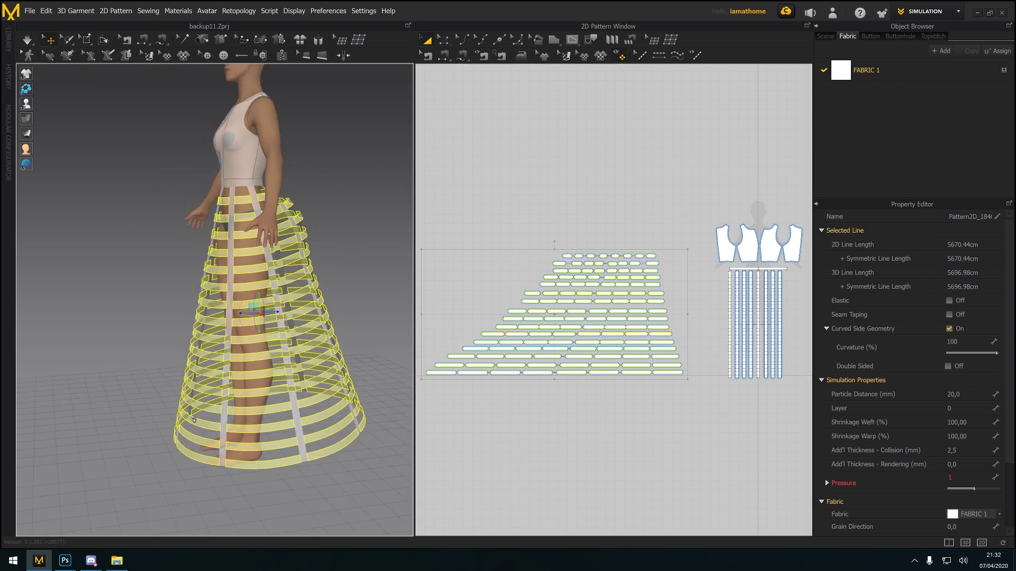
pyautogui.moveTo(246, 343); pyautogui.dragTo(317, 244, button='right')
pyautogui.click(319, 262)
pyautogui.click(271, 224)
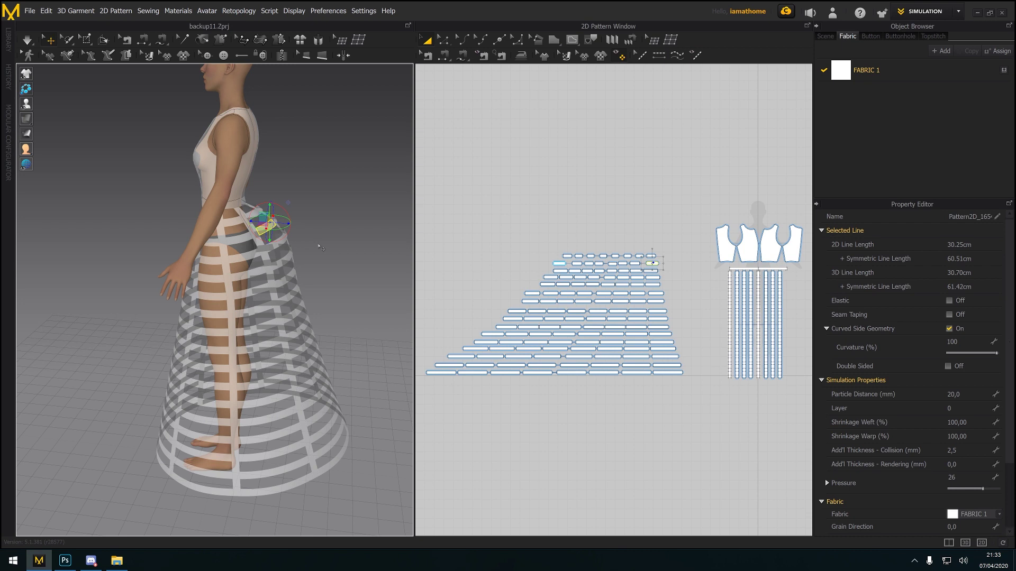
pyautogui.click(318, 244)
pyautogui.moveTo(318, 241); pyautogui.dragTo(385, 272, button='right')
pyautogui.scroll(2, 292, 253)
pyautogui.click(272, 220)
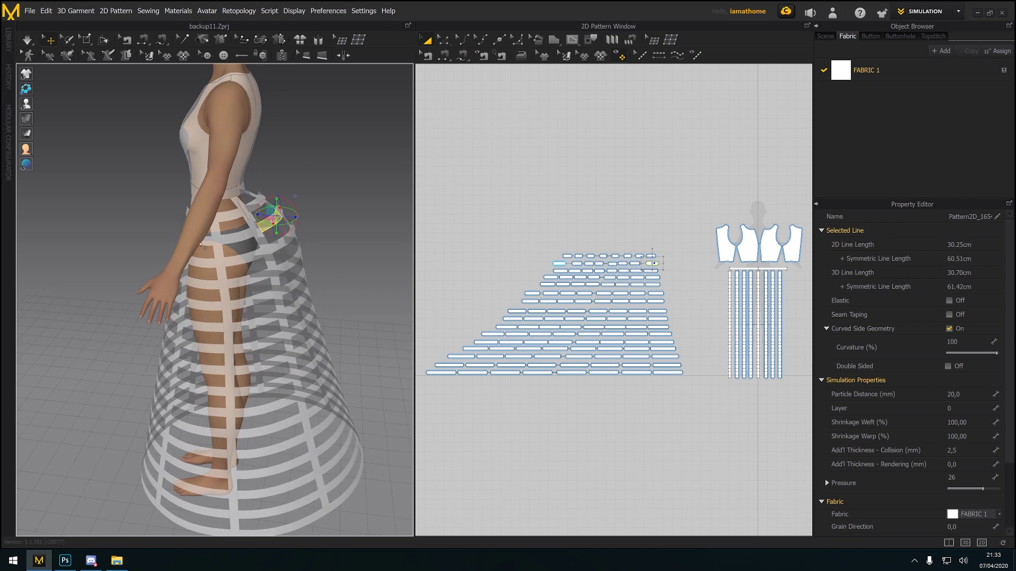
# Highlight all the hoop strips together and inspect the hoops around the skirt from several angles
pyautogui.moveTo(475, 273); pyautogui.dragTo(505, 274, button='right')
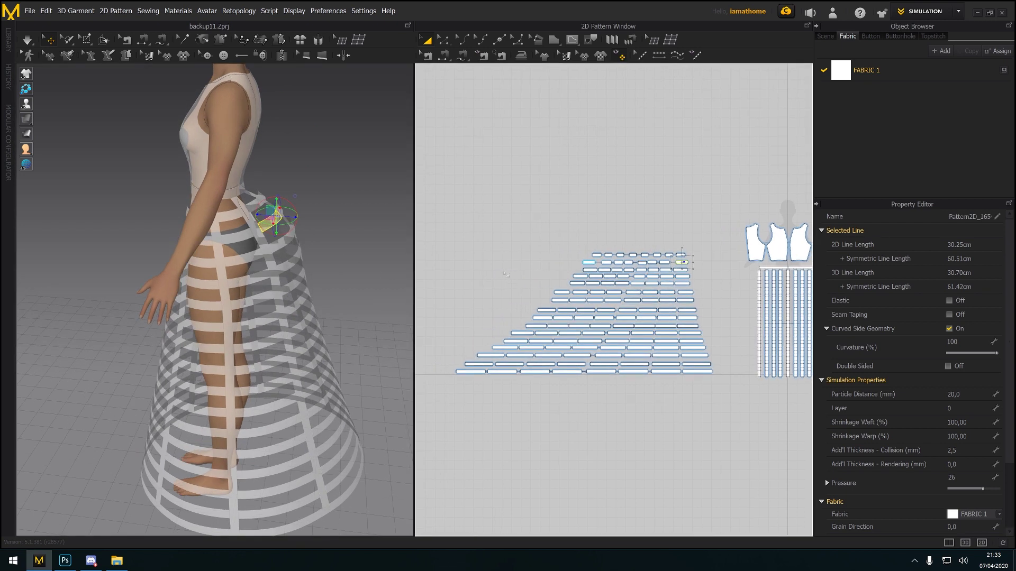
pyautogui.moveTo(448, 202); pyautogui.dragTo(493, 359)
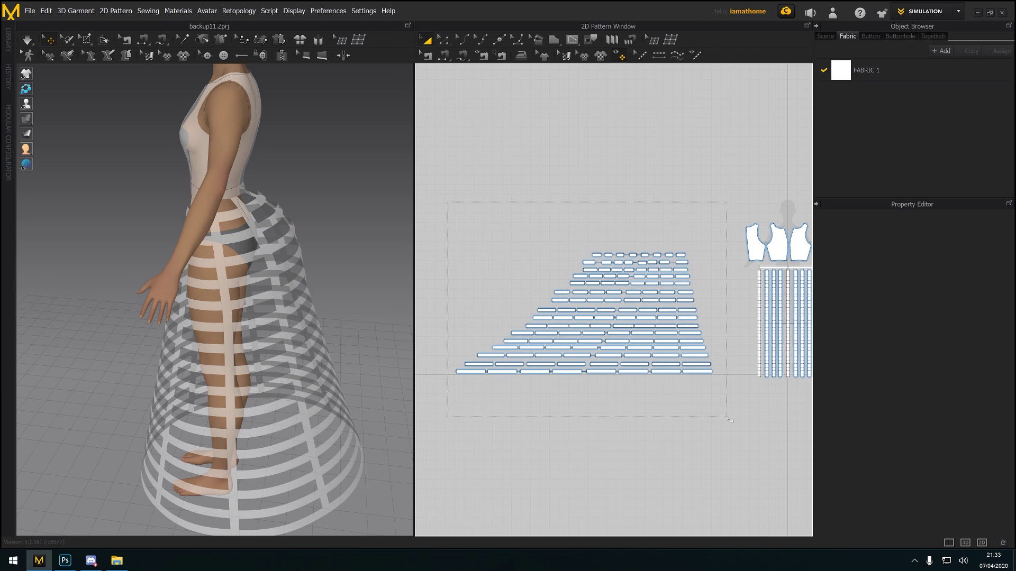
pyautogui.moveTo(729, 420); pyautogui.dragTo(729, 417)
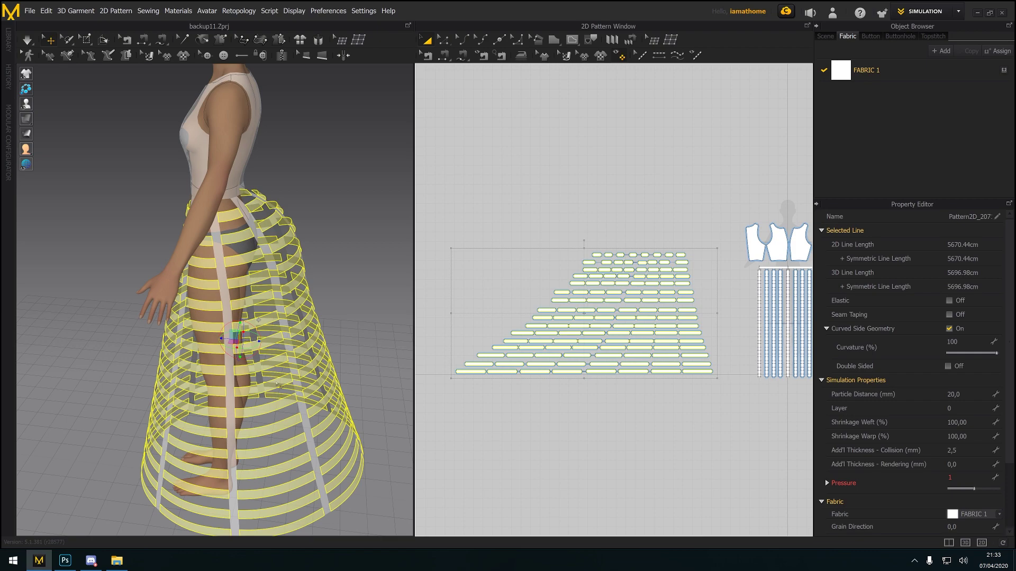
pyautogui.moveTo(278, 384)
pyautogui.mouseDown(button='right')
pyautogui.moveTo(319, 372)
pyautogui.moveTo(260, 381)
pyautogui.mouseUp(button='right')
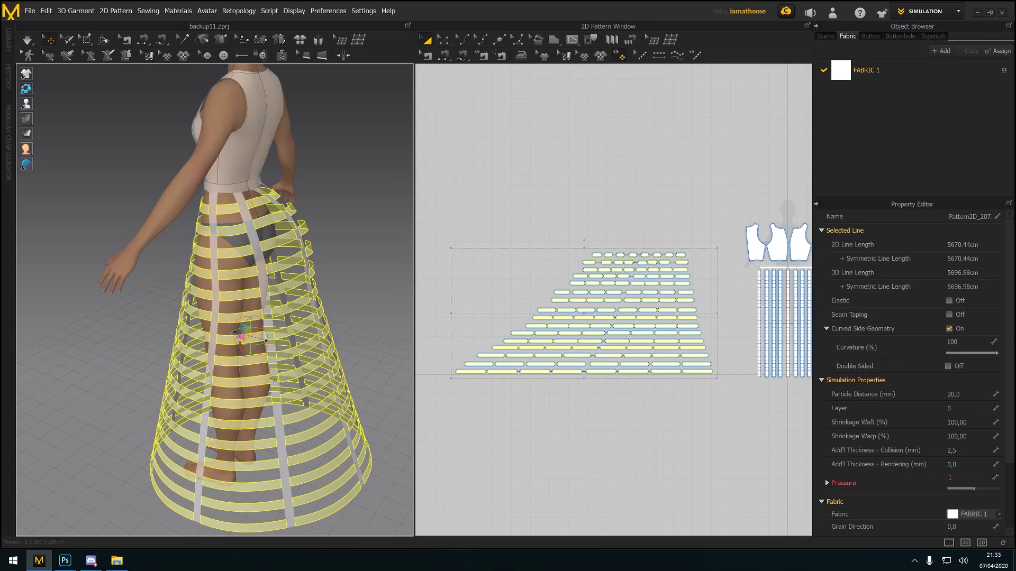
pyautogui.moveTo(199, 337); pyautogui.dragTo(276, 349, button='right')
pyautogui.moveTo(221, 399); pyautogui.dragTo(393, 393, button='right')
pyautogui.moveTo(588, 395); pyautogui.dragTo(567, 387, button='right')
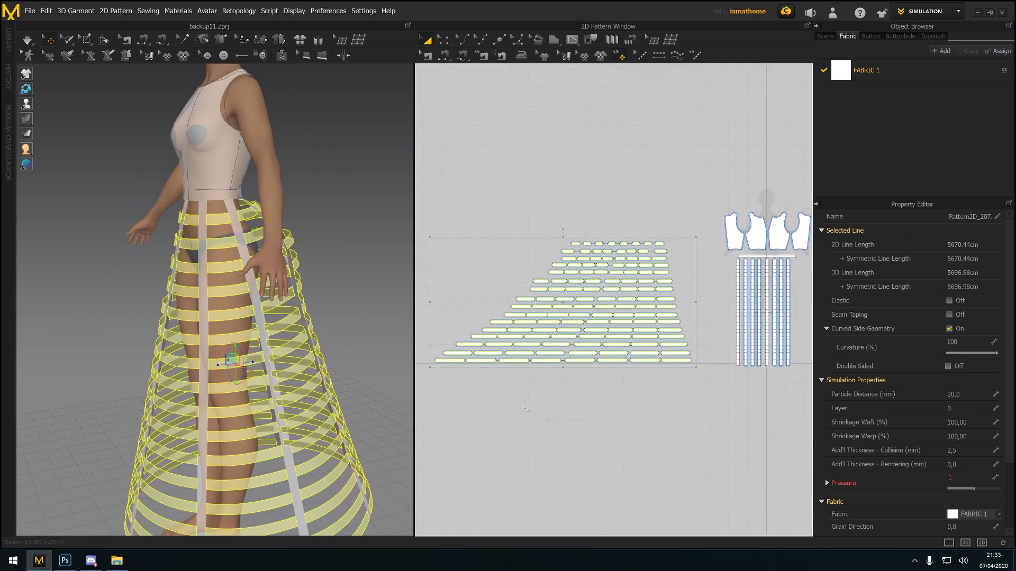
# Try to select the hoop strips and the vertical strips together in the 2D layout
pyautogui.click(437, 399)
pyautogui.moveTo(826, 358); pyautogui.dragTo(808, 261)
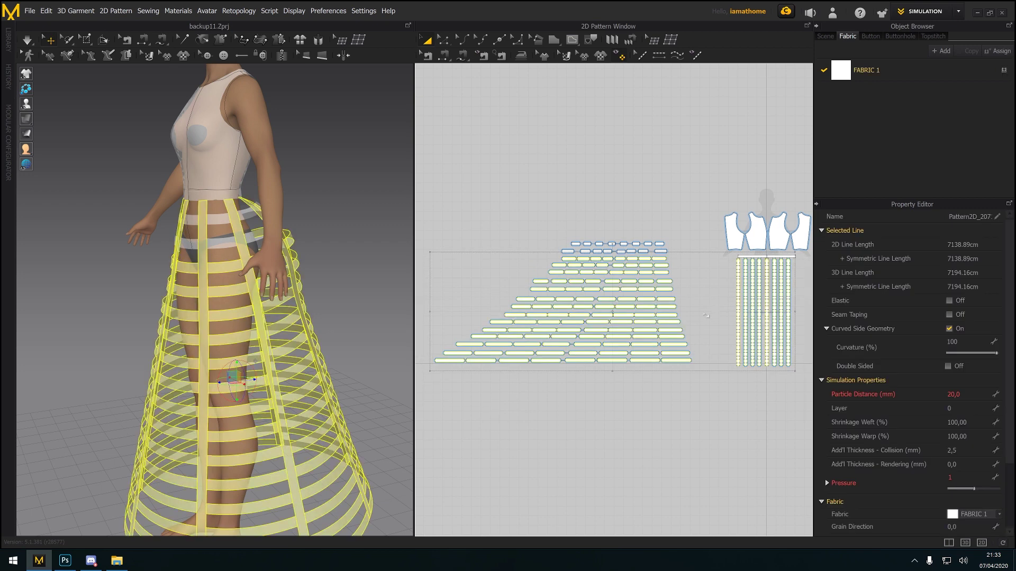
pyautogui.keyDown('shift'); pyautogui.moveTo(527, 199); pyautogui.dragTo(697, 263); pyautogui.keyUp('shift')
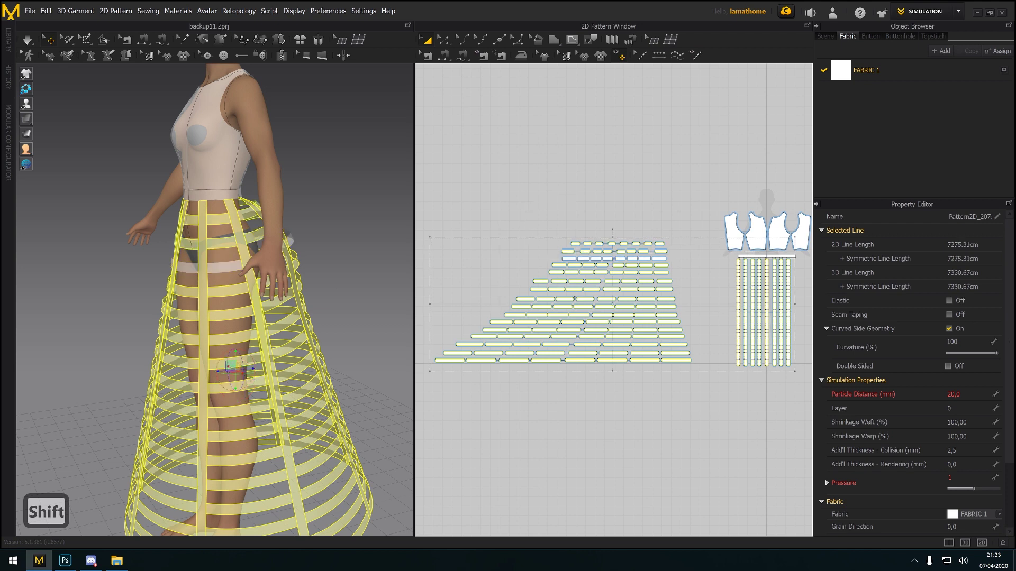
pyautogui.keyDown('shift'); pyautogui.moveTo(443, 200); pyautogui.dragTo(721, 449); pyautogui.keyUp('shift')
pyautogui.click(697, 381)
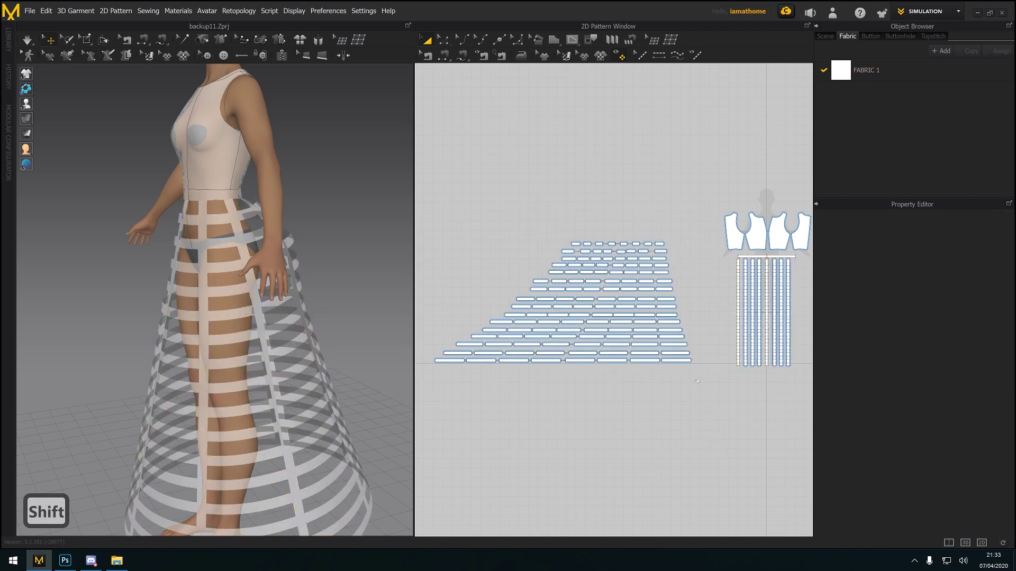
# Move the four bodice pieces upward in the 2D layout, clear of the waistband and vertical strips
pyautogui.moveTo(704, 274); pyautogui.dragTo(677, 294, button='middle')
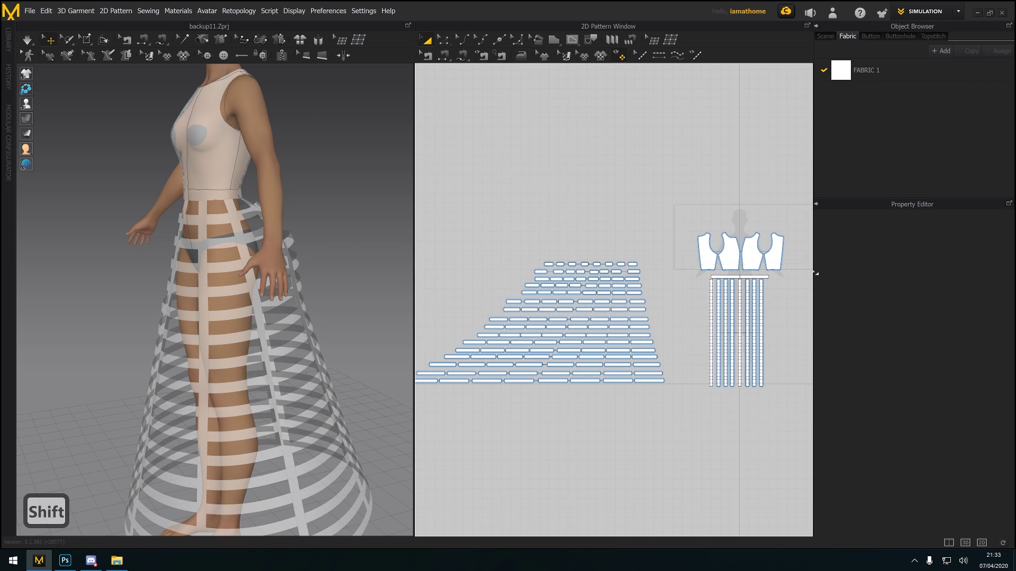
pyautogui.moveTo(815, 273); pyautogui.dragTo(814, 272)
pyautogui.moveTo(762, 249); pyautogui.dragTo(759, 204)
# Select the vertical strips without the waistband and place them above the hoop strips in the 2D layout
pyautogui.moveTo(699, 264); pyautogui.dragTo(775, 397)
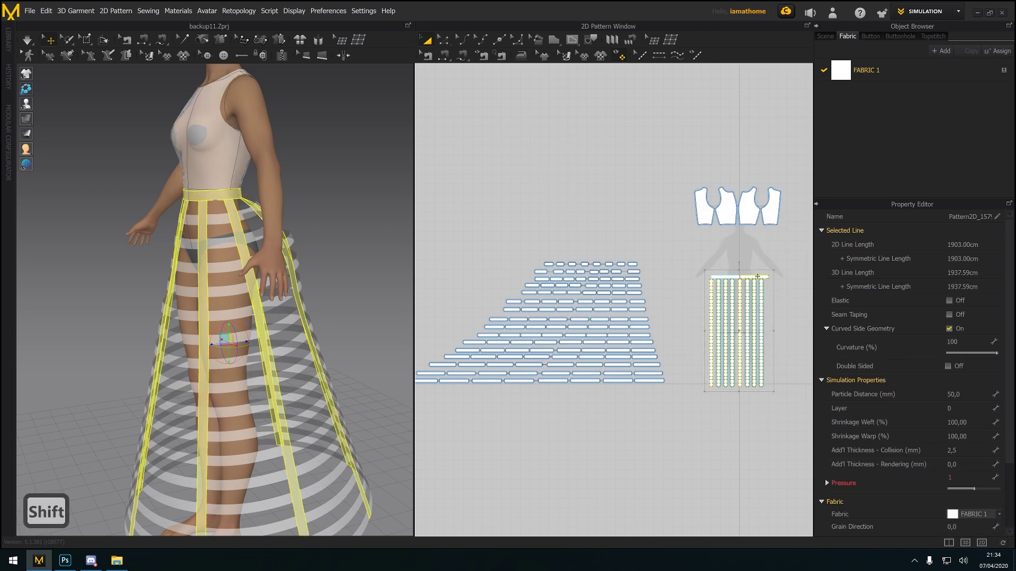
pyautogui.keyDown('shift'); pyautogui.click(757, 277); pyautogui.keyUp('shift')
pyautogui.hotkey('ctrl', 'v')
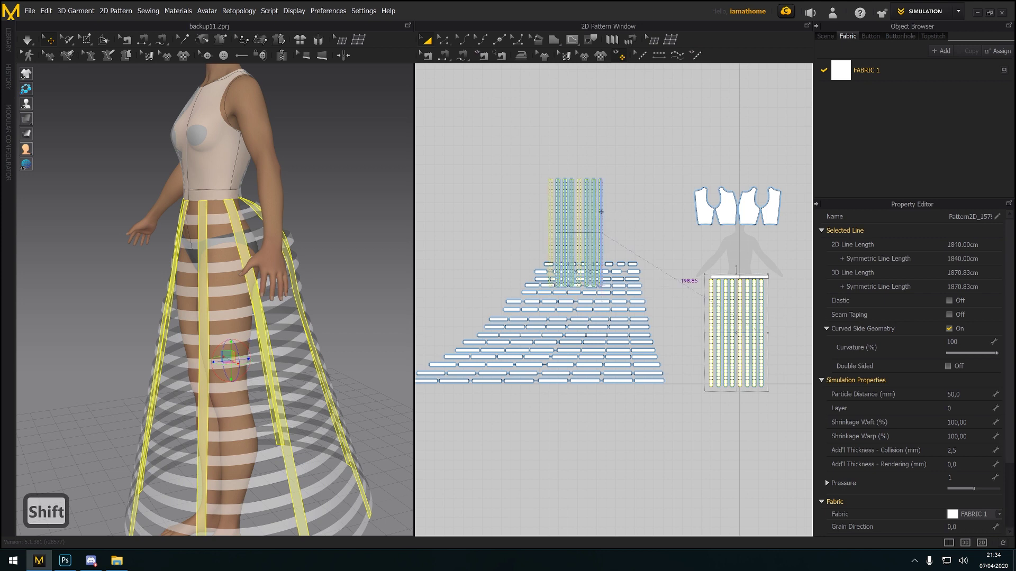
pyautogui.moveTo(606, 182); pyautogui.dragTo(612, 142)
# Select all the vertical and hoop strips and freeze them, checking the frozen cage from the front
pyautogui.moveTo(597, 422); pyautogui.dragTo(704, 428, button='middle')
pyautogui.moveTo(482, 118); pyautogui.dragTo(796, 405)
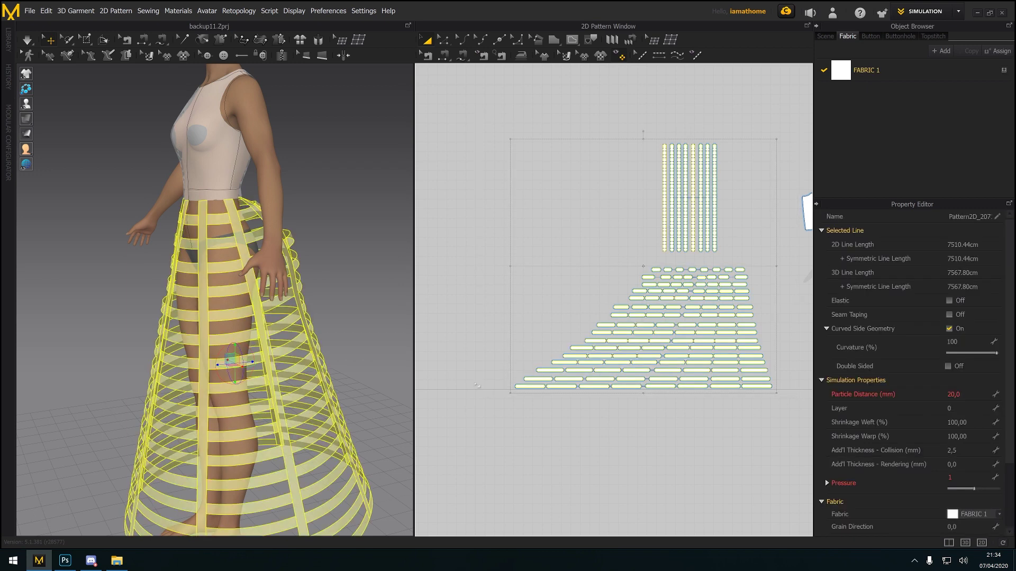
pyautogui.rightClick(207, 370)
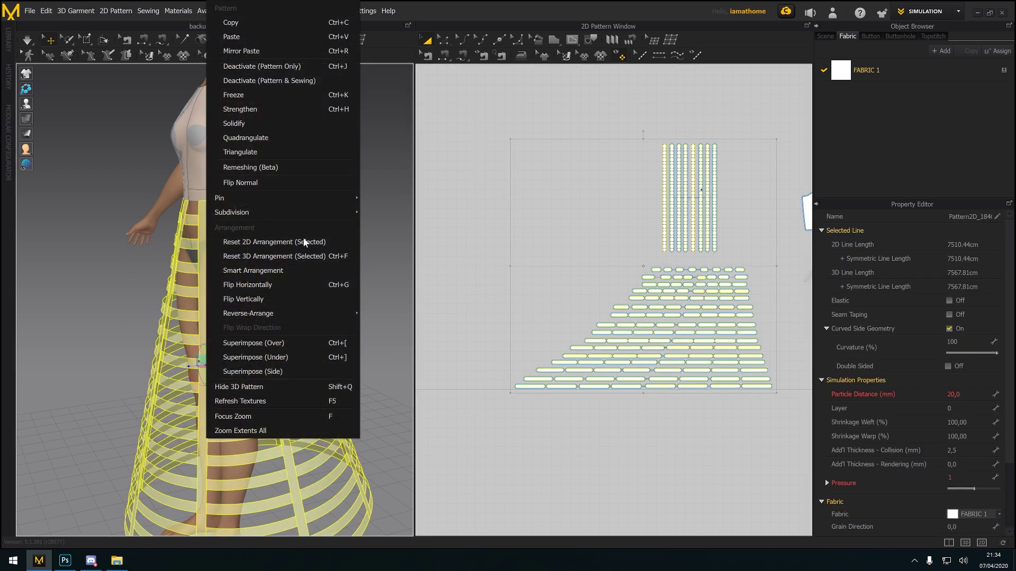
pyautogui.click(281, 96)
pyautogui.scroll(-2, 286, 442)
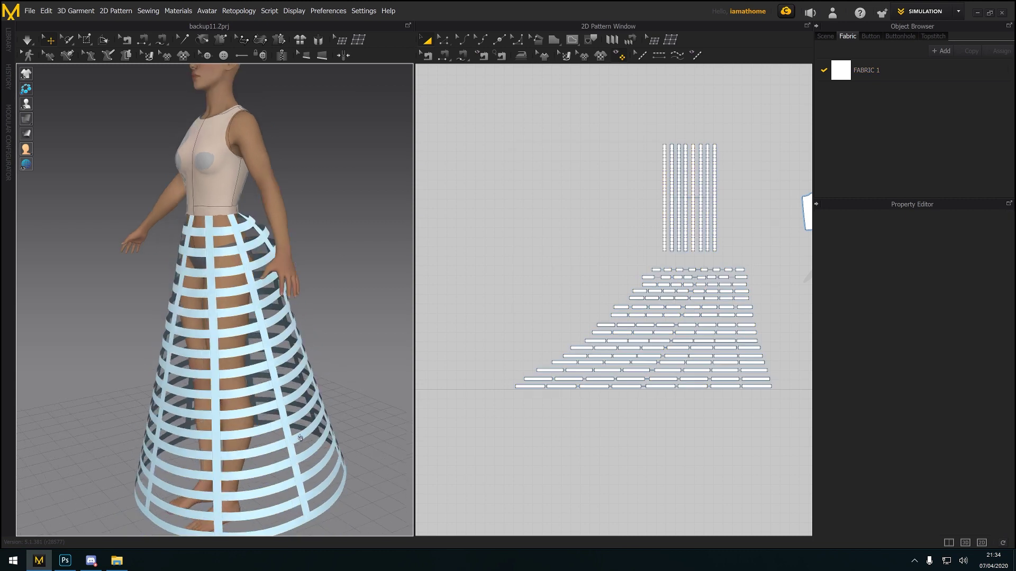
pyautogui.moveTo(272, 445); pyautogui.dragTo(309, 460, button='right')
pyautogui.moveTo(309, 459); pyautogui.dragTo(303, 432, button='middle')
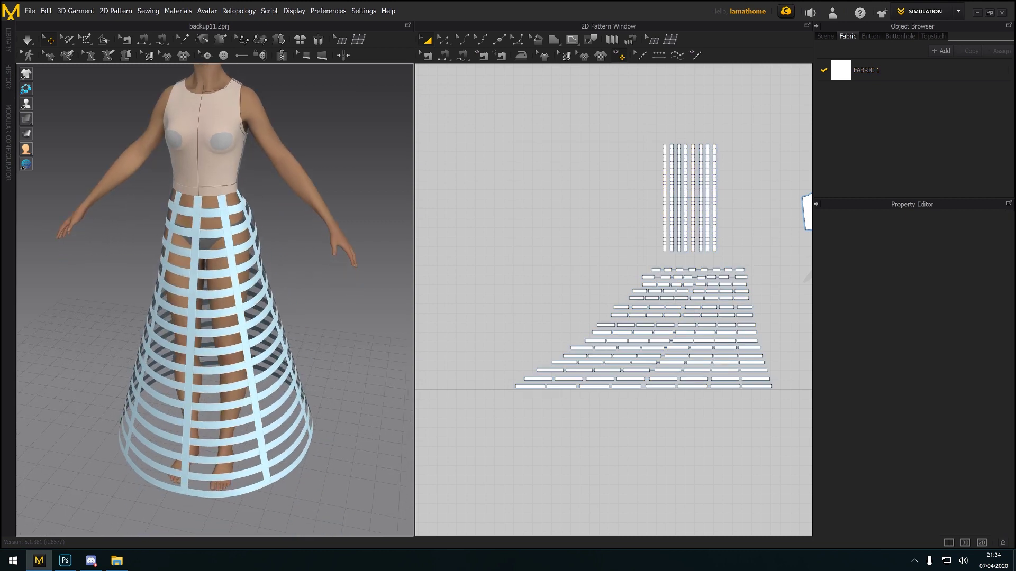
pyautogui.hotkey('alt', 'Tab')
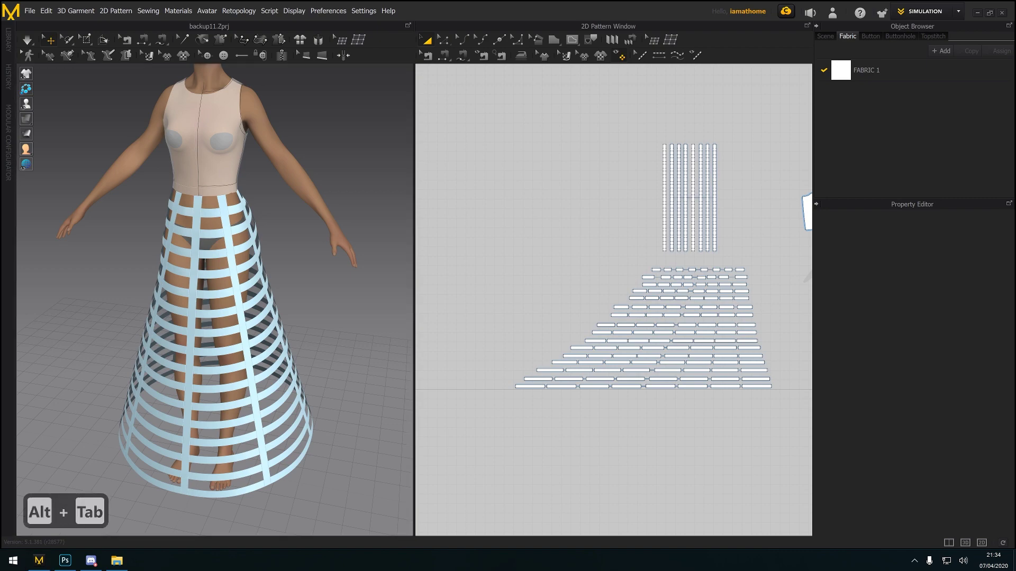
pyautogui.hotkey('alt', 'Tab')
pyautogui.hotkey('alt', 'Tab')
pyautogui.rightClick(429, 384)
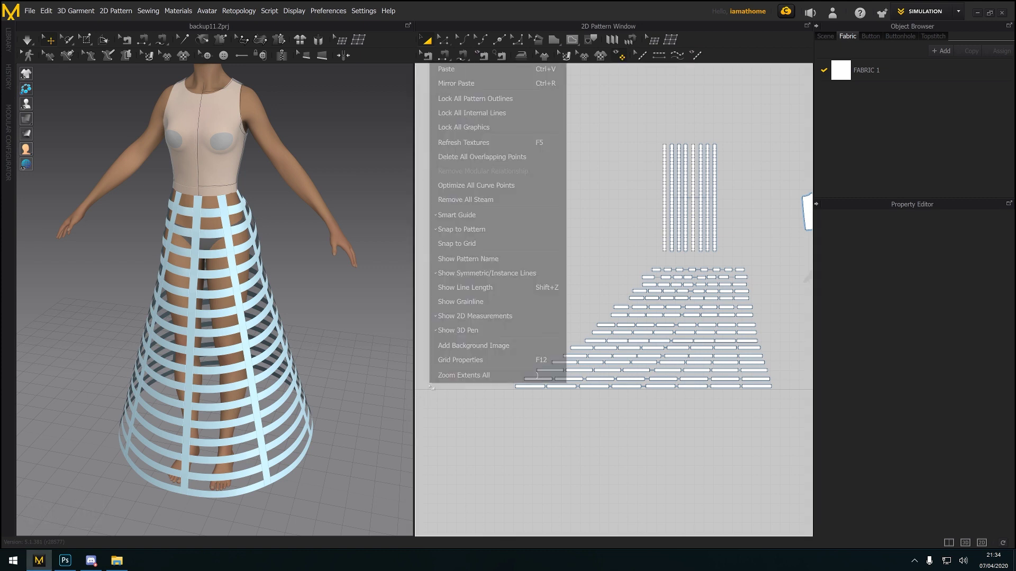
pyautogui.moveTo(312, 407); pyautogui.dragTo(333, 388, button='right')
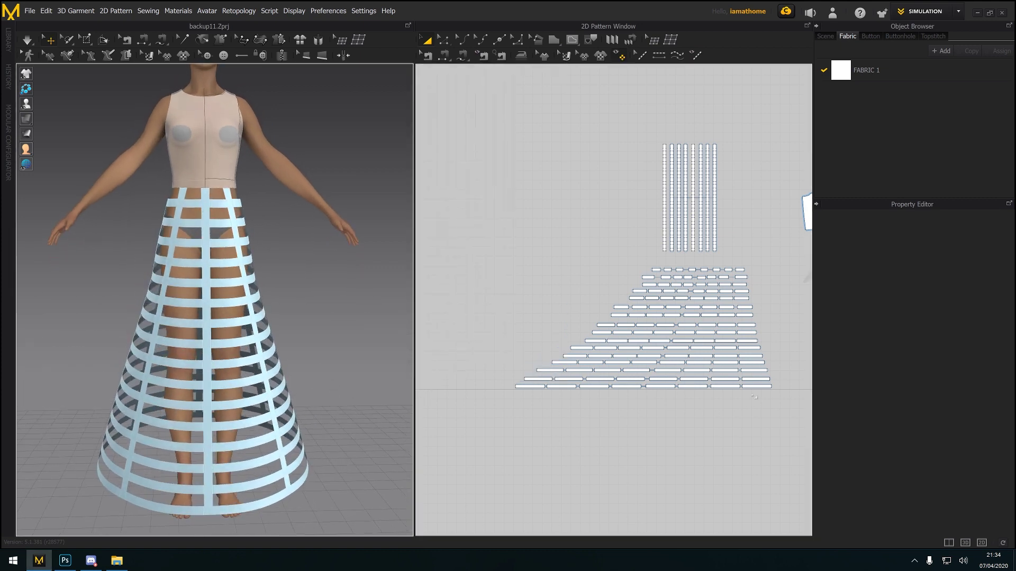
# Select the waistband and examine it in the 2D layout and on the avatar
pyautogui.scroll(1, 756, 390)
pyautogui.moveTo(756, 388); pyautogui.dragTo(520, 446, button='middle')
pyautogui.scroll(3, 693, 359)
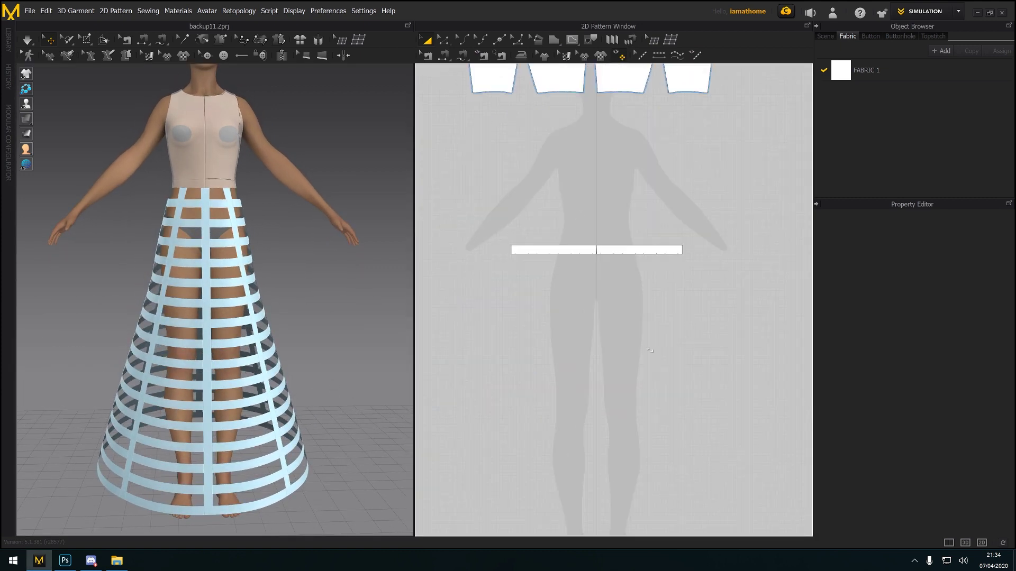
pyautogui.moveTo(650, 350)
pyautogui.mouseDown(button='middle')
pyautogui.moveTo(658, 375)
pyautogui.moveTo(644, 344)
pyautogui.mouseUp(button='middle')
pyautogui.scroll(-1, 631, 315)
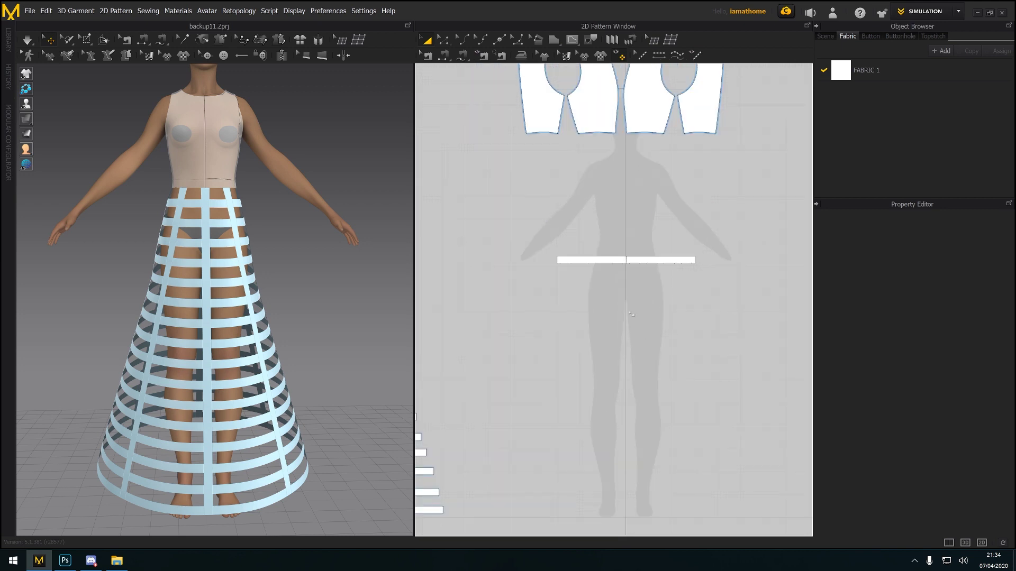
pyautogui.rightClick(619, 327)
pyautogui.click(565, 313)
pyautogui.click(662, 261)
pyautogui.moveTo(296, 304)
pyautogui.mouseDown(button='right')
pyautogui.moveTo(185, 309)
pyautogui.moveTo(285, 308)
pyautogui.mouseUp(button='right')
pyautogui.scroll(3, 453, 300)
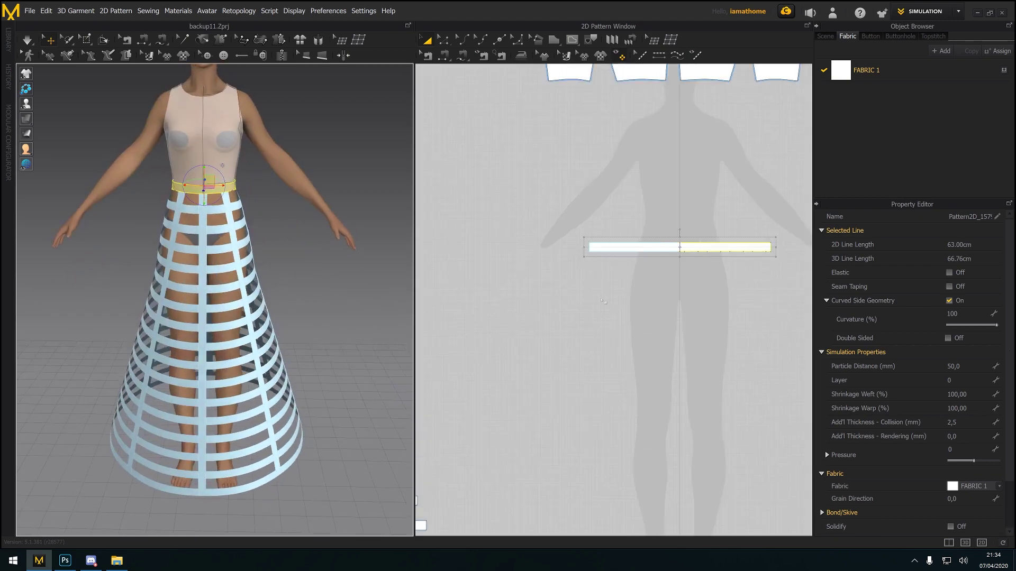
pyautogui.moveTo(640, 300); pyautogui.dragTo(579, 253, button='middle')
pyautogui.rightClick(639, 290)
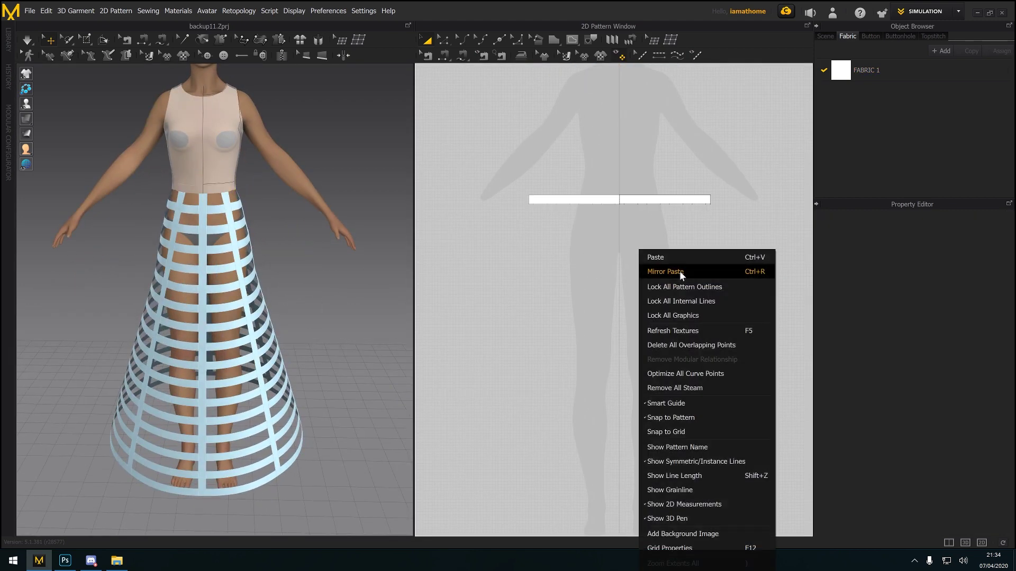
pyautogui.click(682, 272)
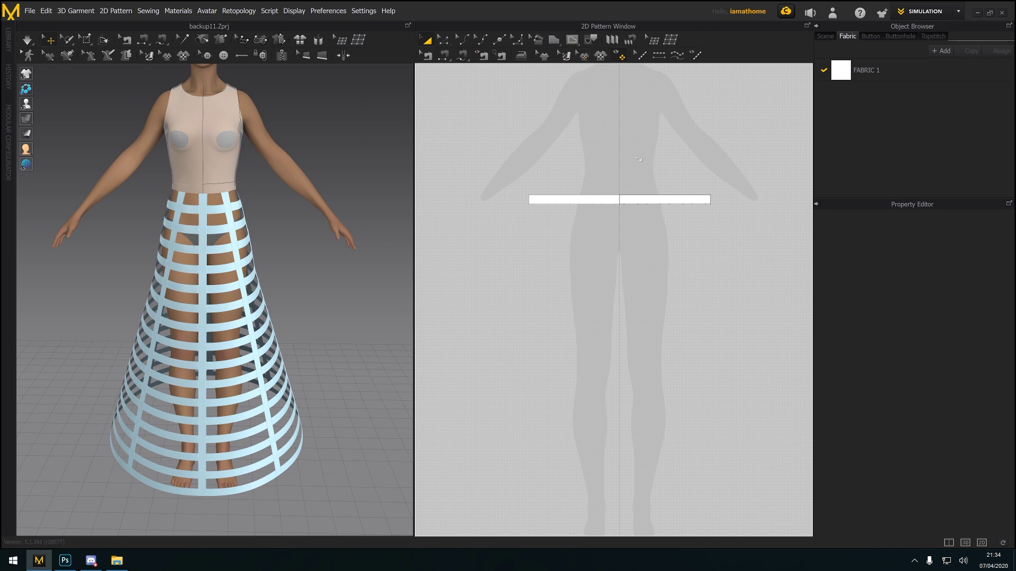
# Check the length of the waistband's upper edge in pattern editing mode and view the cage from behind at an angle
pyautogui.click(639, 197)
pyautogui.click(443, 40)
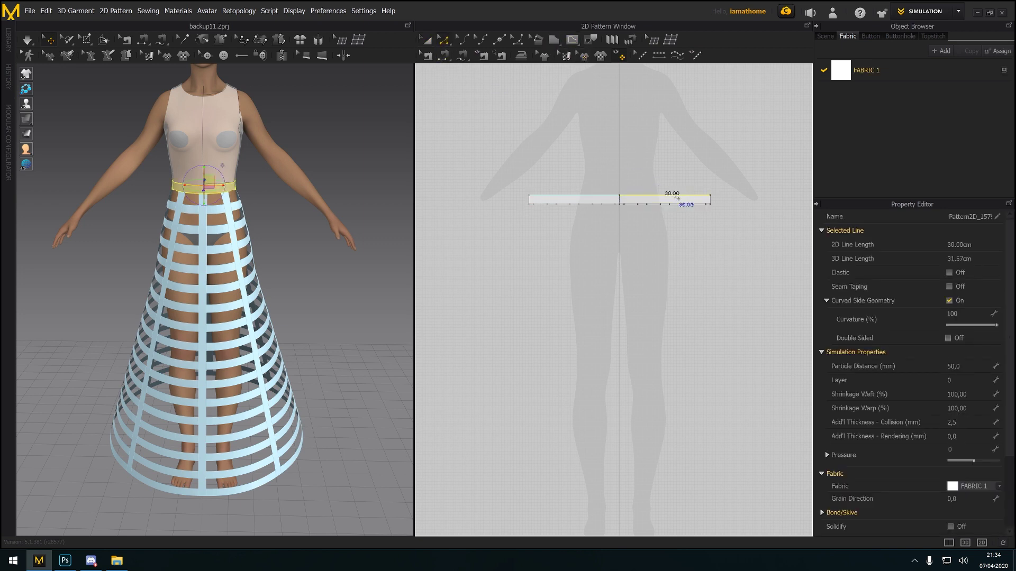
pyautogui.moveTo(317, 265); pyautogui.dragTo(412, 261, button='right')
pyautogui.scroll(-3, 723, 276)
pyautogui.moveTo(722, 276); pyautogui.dragTo(687, 222, button='right')
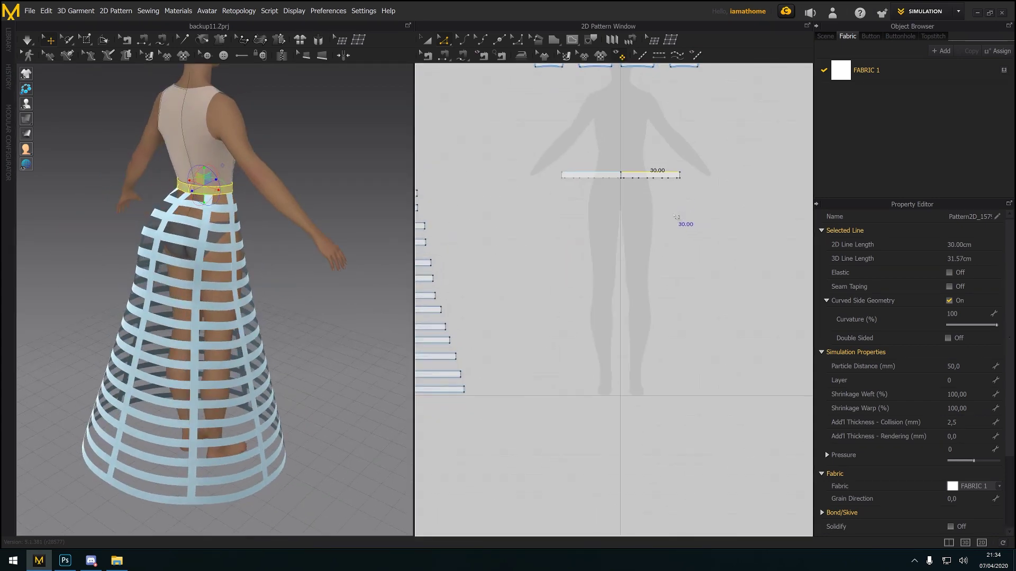
# Create a rectangle pattern 150 cm wide and 110 cm high in the 2D layout
pyautogui.click(556, 41)
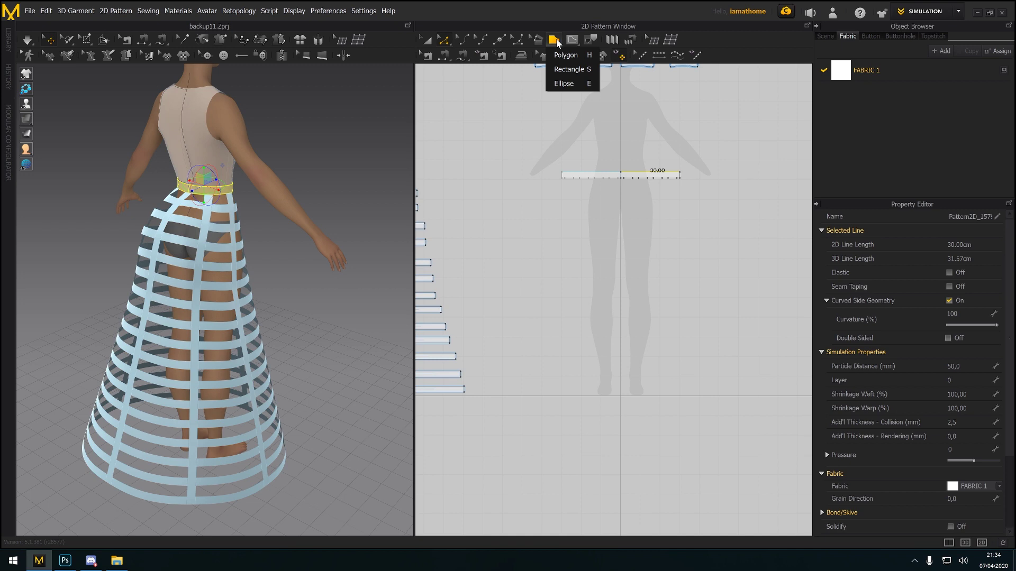
pyautogui.click(585, 69)
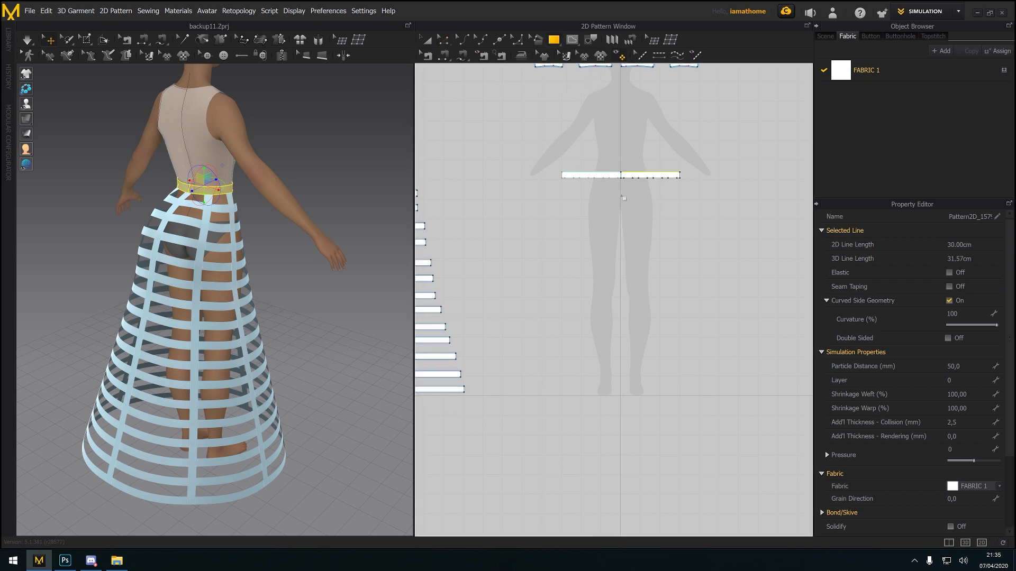
pyautogui.click(621, 197)
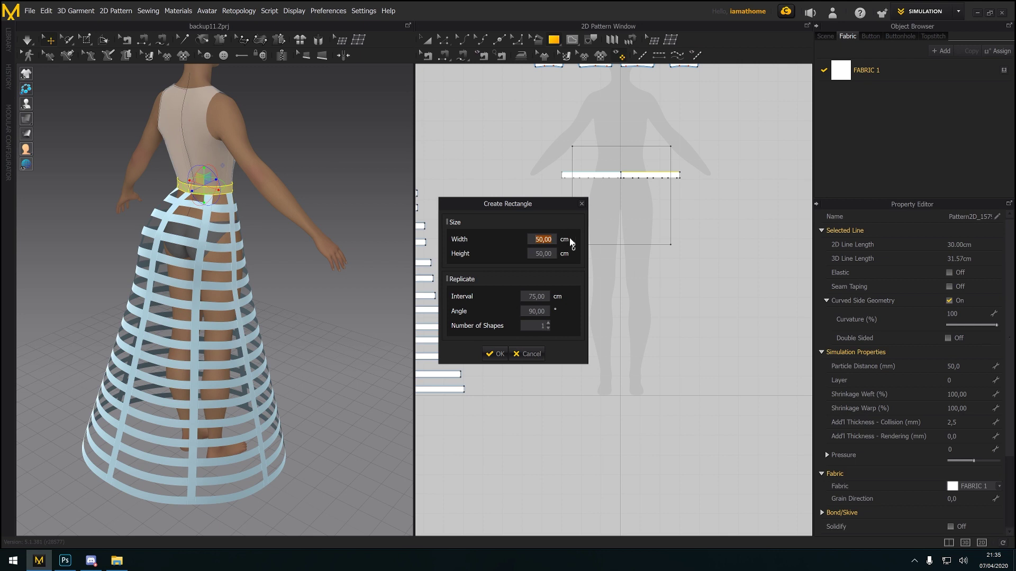
pyautogui.write('150')
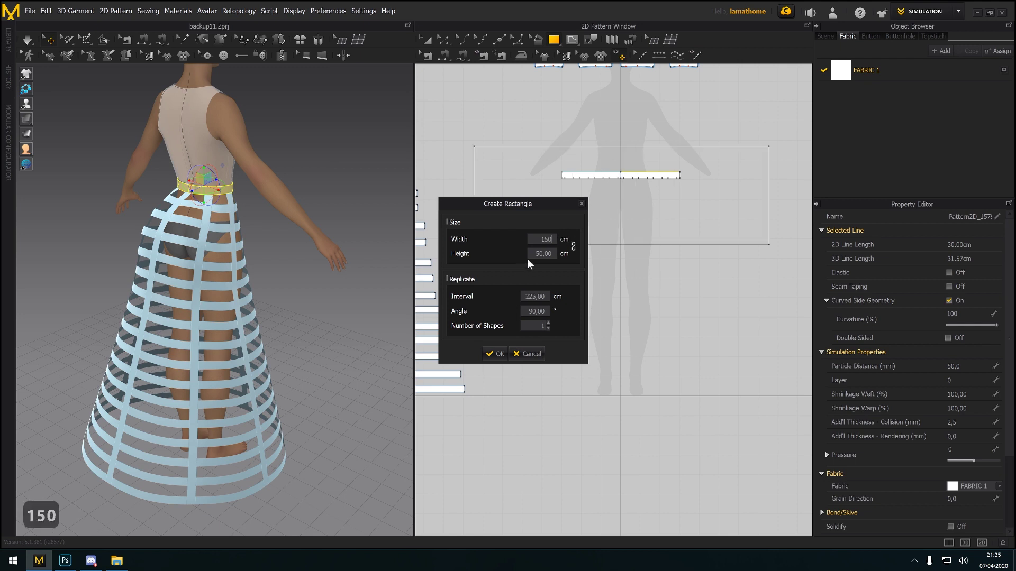
pyautogui.press('Tab')
pyautogui.write('110')
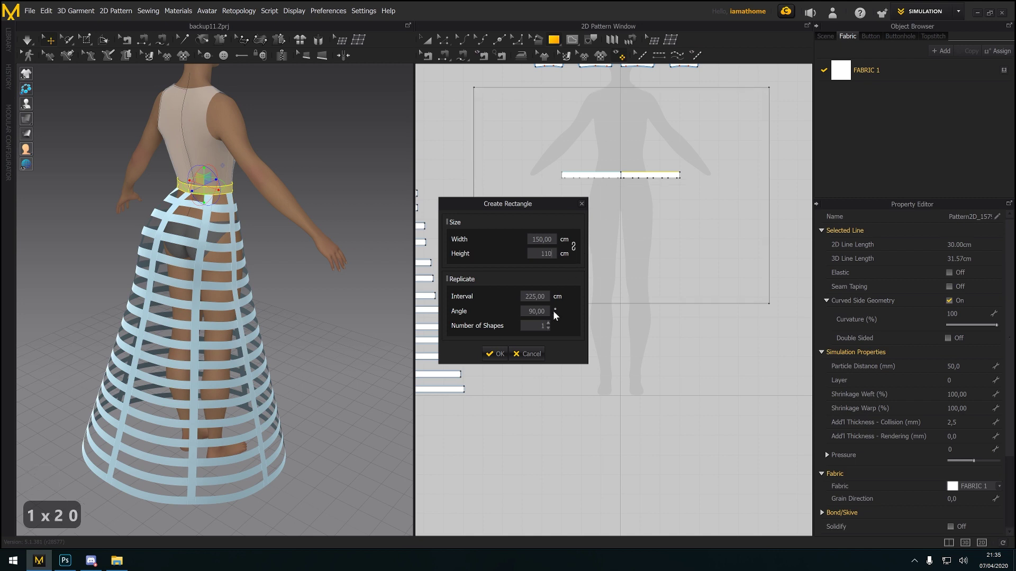
pyautogui.click(497, 354)
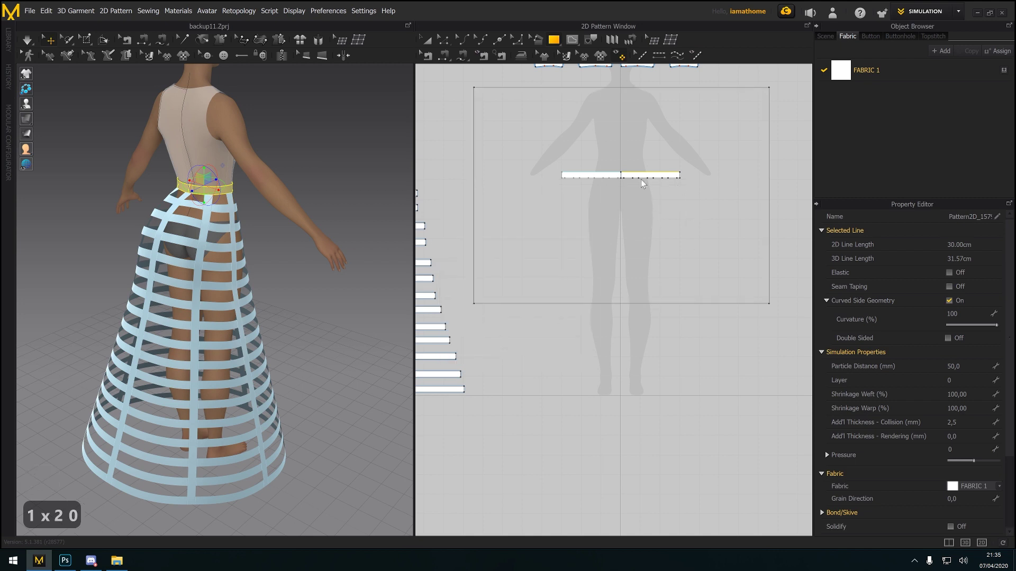
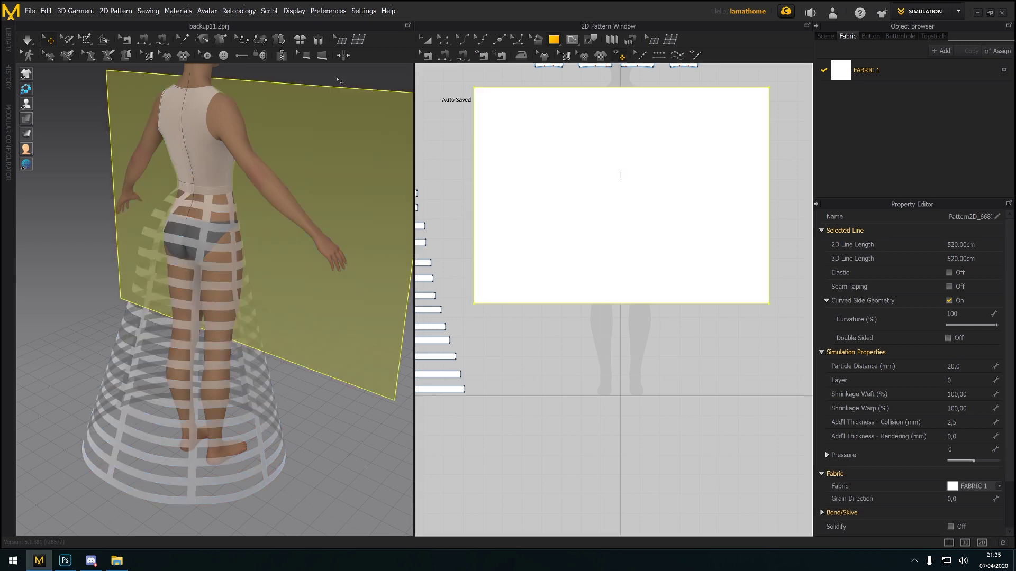
# Lower the new rectangle in 3D, seen from the front, so it hangs in front of the hoop cage below the waist
pyautogui.moveTo(357, 229); pyautogui.dragTo(307, 232, button='right')
pyautogui.press('2')
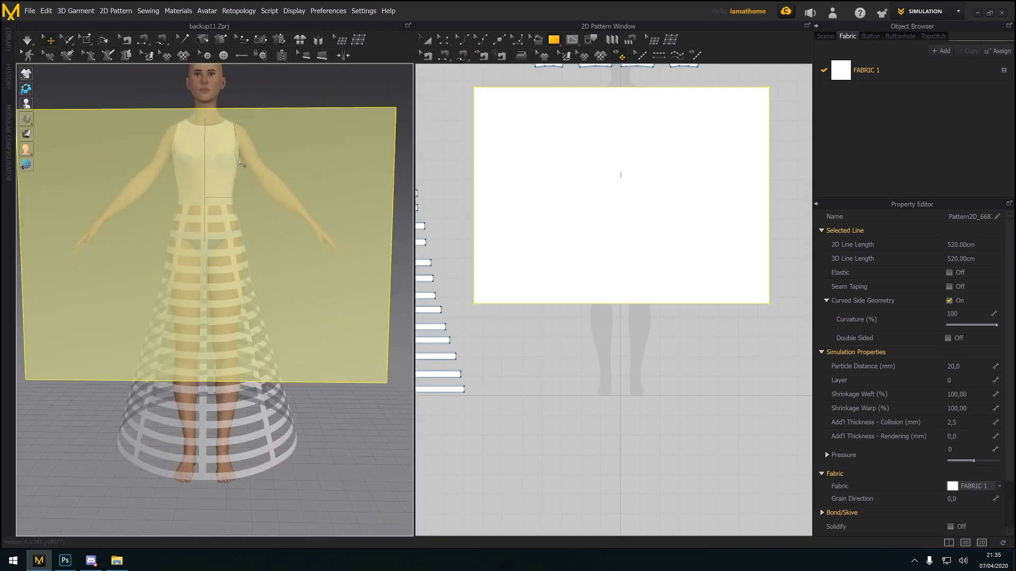
pyautogui.moveTo(241, 165); pyautogui.dragTo(247, 277)
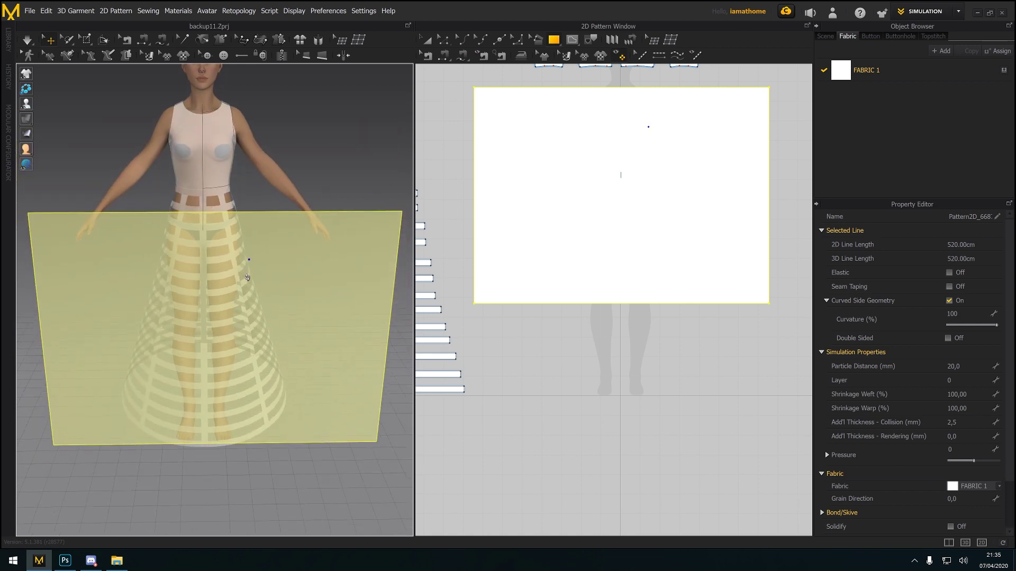
pyautogui.scroll(5, 247, 277)
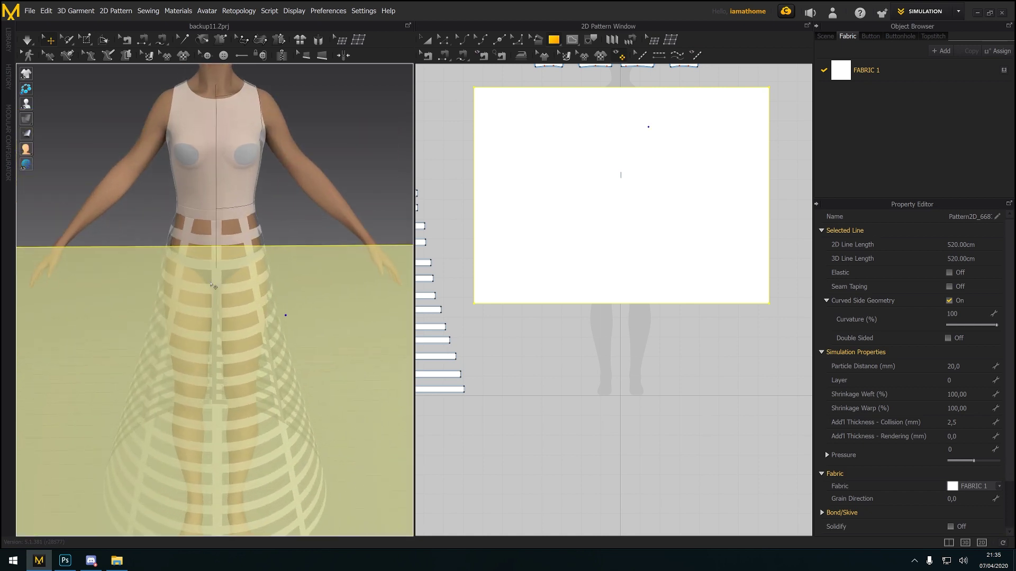
# Move the large rectangle downward in the 2D layout so the waistband above it is uncovered
pyautogui.click(223, 214)
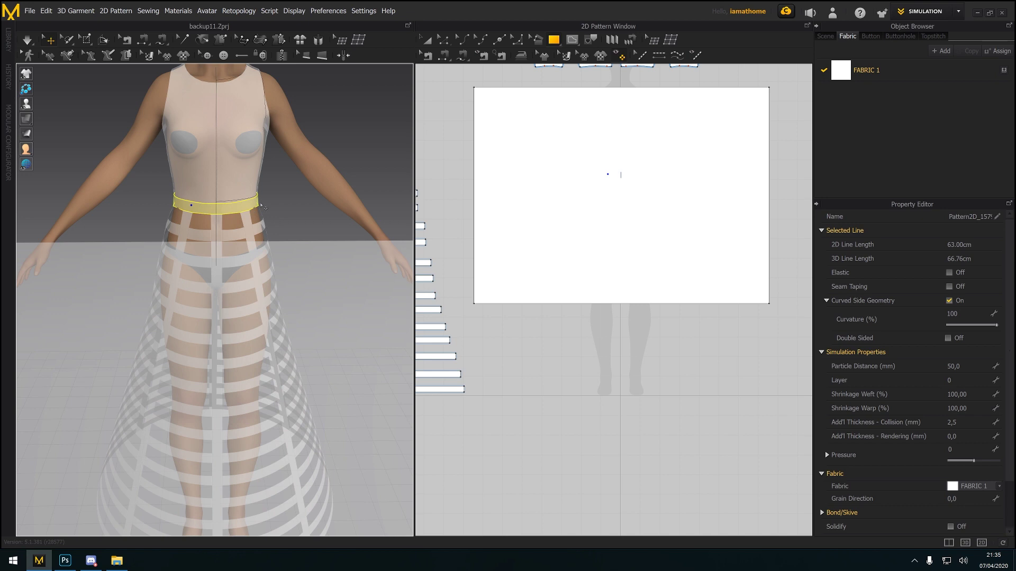
pyautogui.moveTo(608, 159); pyautogui.dragTo(597, 224, button='right')
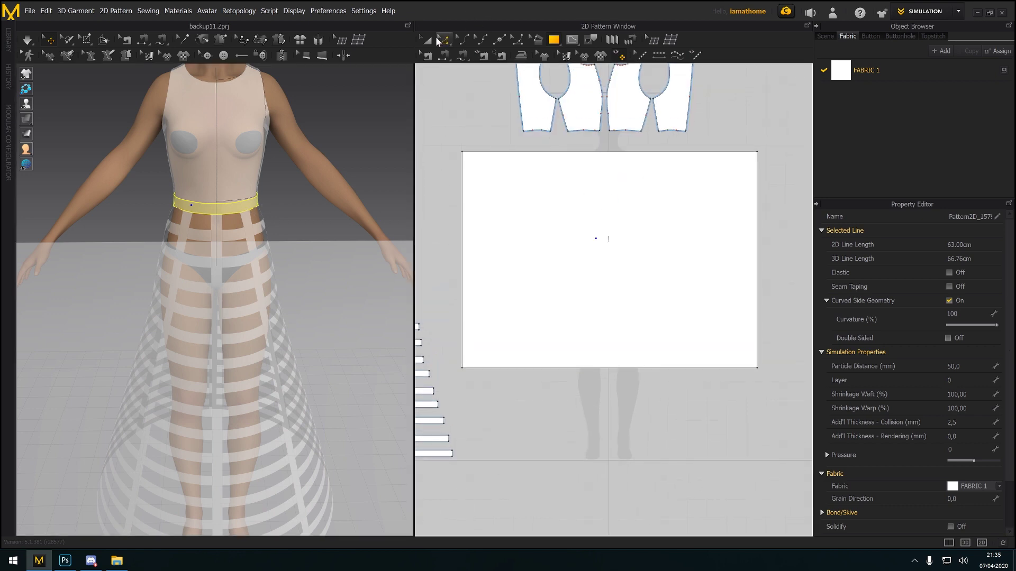
pyautogui.click(426, 40)
pyautogui.moveTo(657, 192); pyautogui.dragTo(663, 320)
pyautogui.scroll(5, 582, 232)
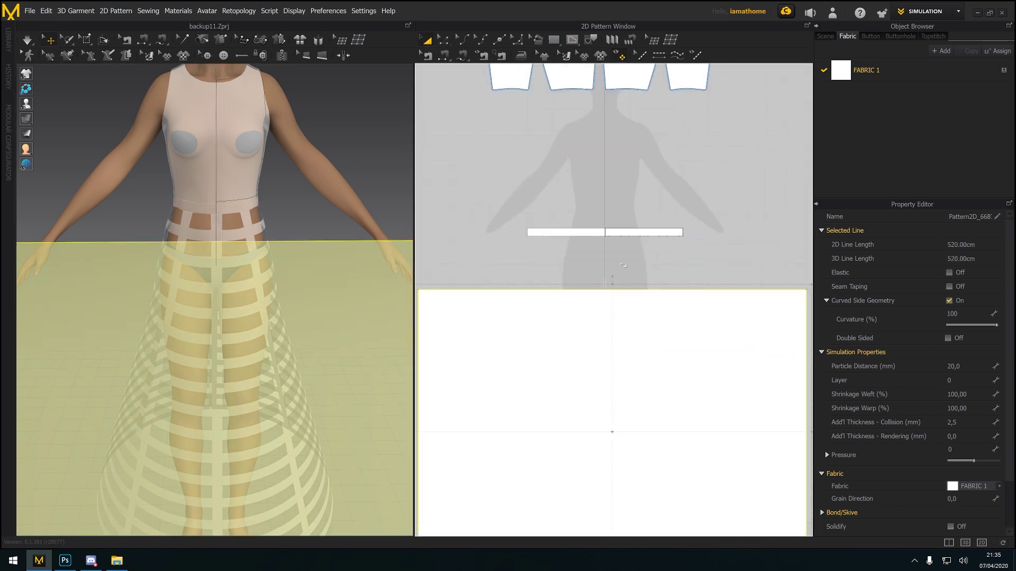
# Split the upper edge of one waistband half uniformly into two 15 cm segments
pyautogui.scroll(-3, 579, 251)
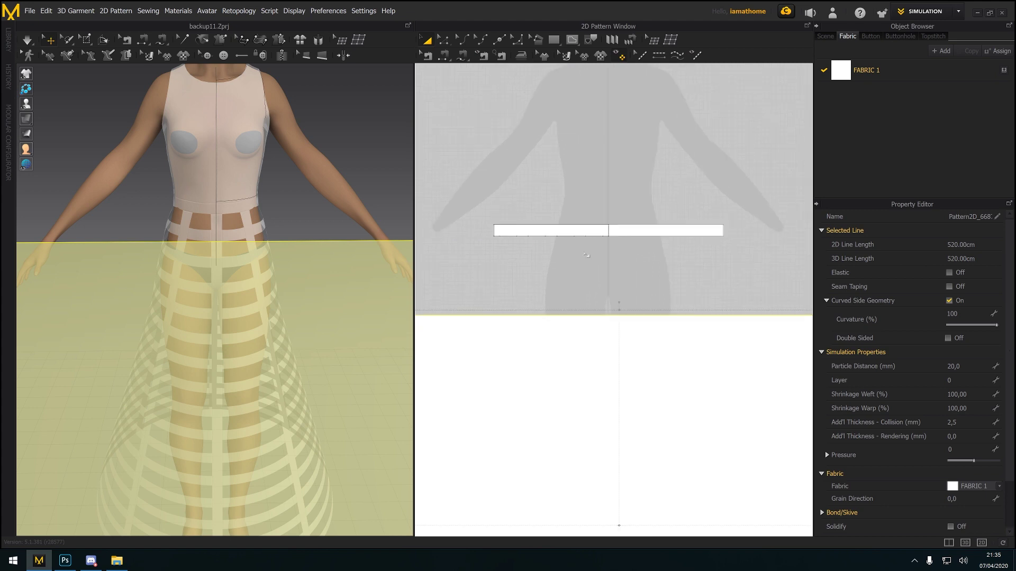
pyautogui.moveTo(578, 250); pyautogui.dragTo(602, 220, button='right')
pyautogui.click(585, 195)
pyautogui.scroll(2, 586, 194)
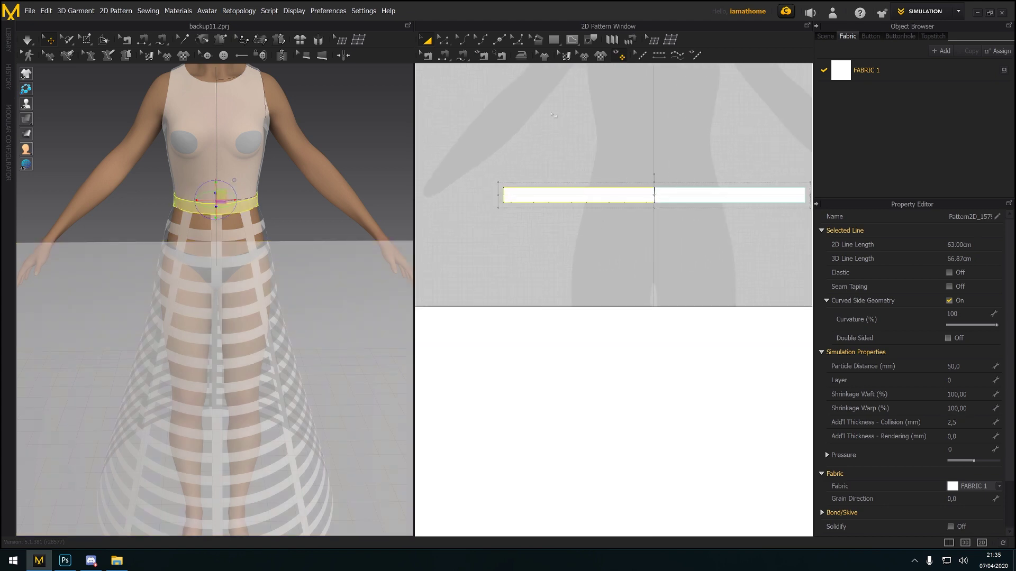
pyautogui.click(447, 47)
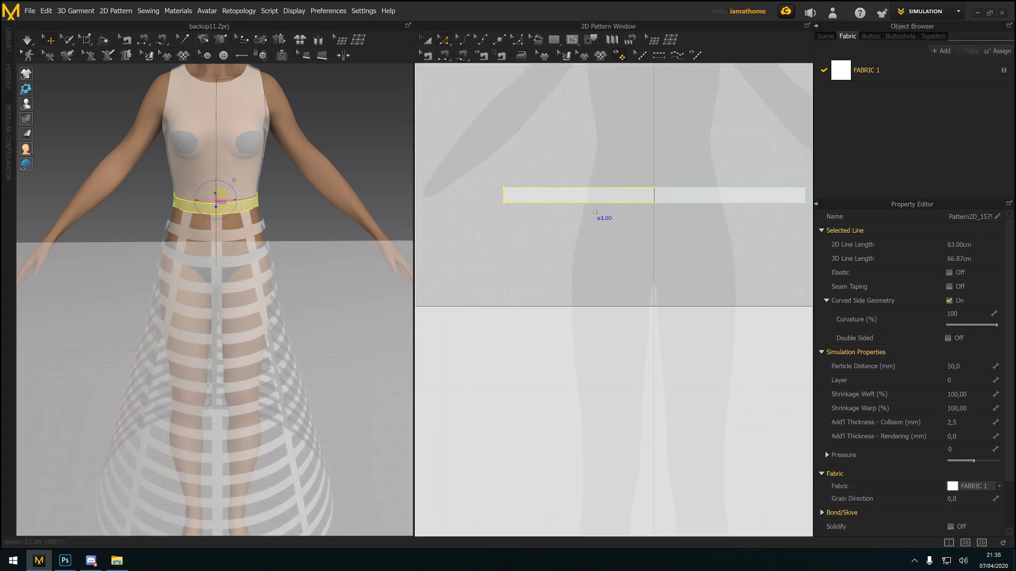
pyautogui.click(576, 194)
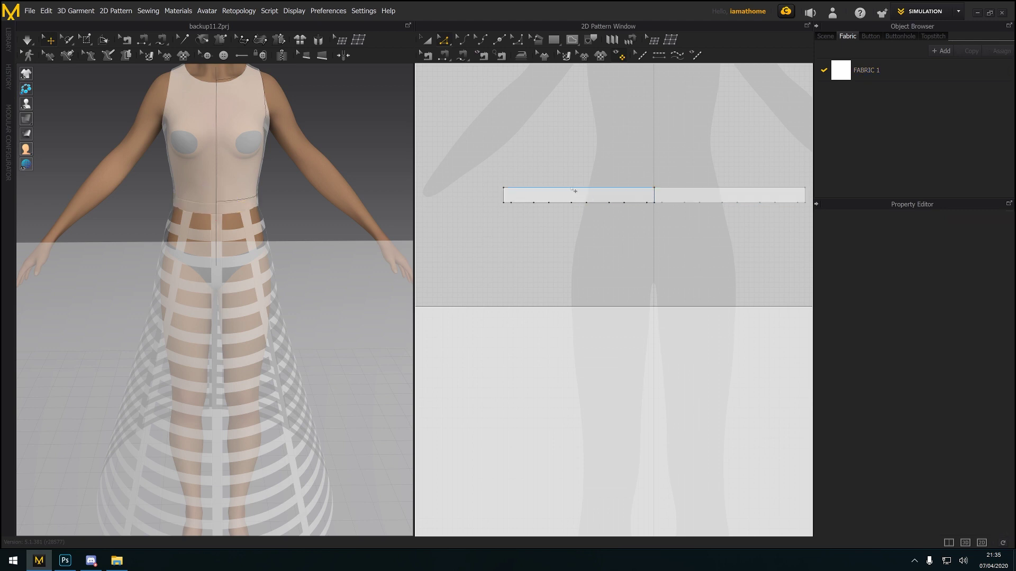
pyautogui.rightClick(575, 190)
pyautogui.click(597, 209)
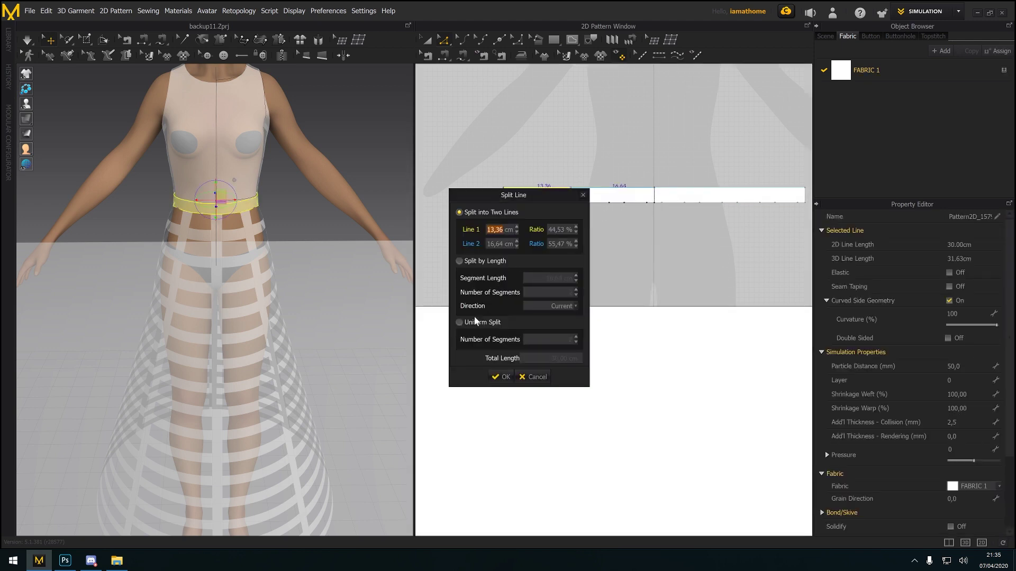
pyautogui.click(469, 322)
pyautogui.click(501, 377)
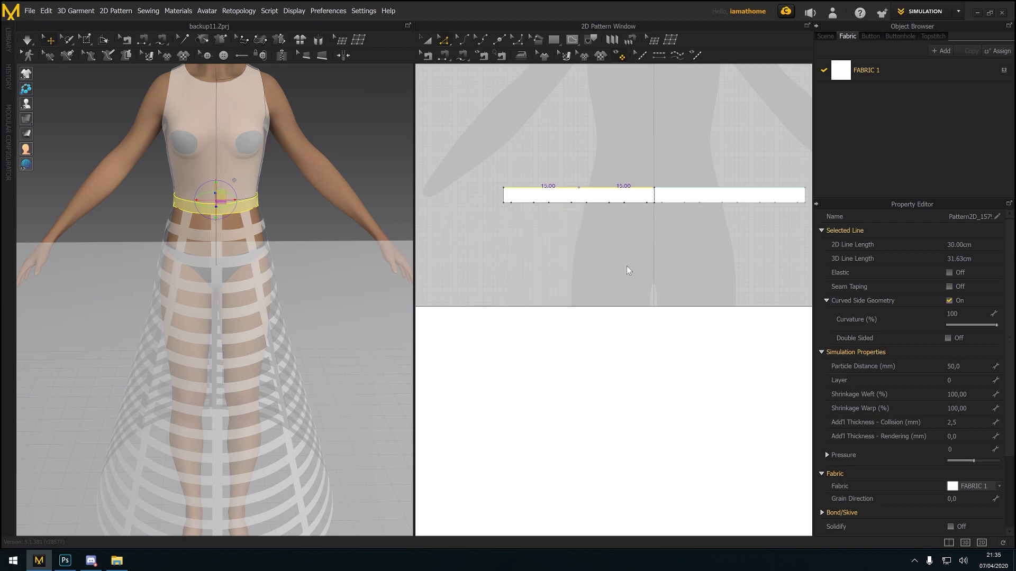
# Check the matching split point on the upper edge of the waistband's other half
pyautogui.click(733, 194)
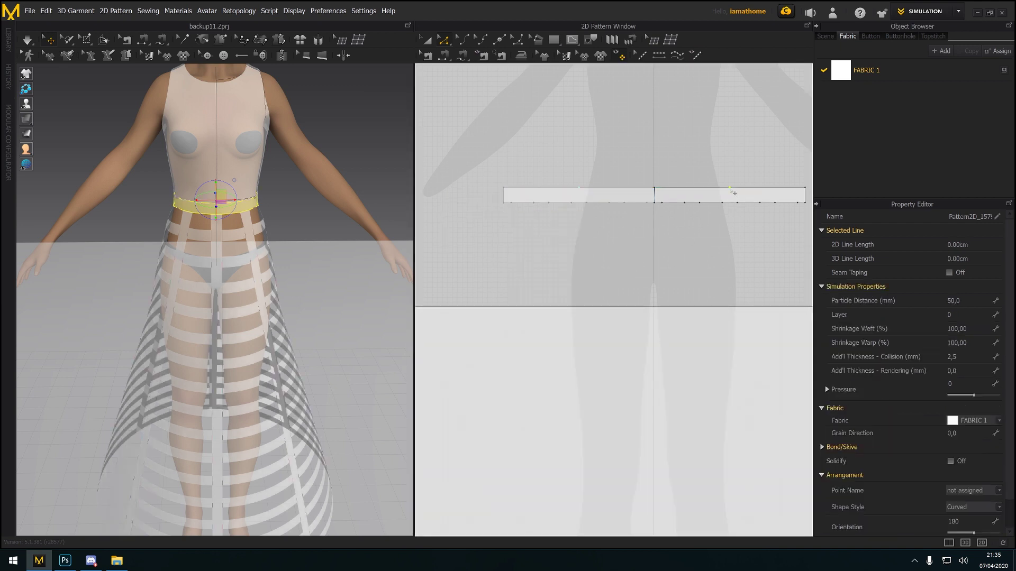
pyautogui.rightClick(730, 189)
pyautogui.click(739, 177)
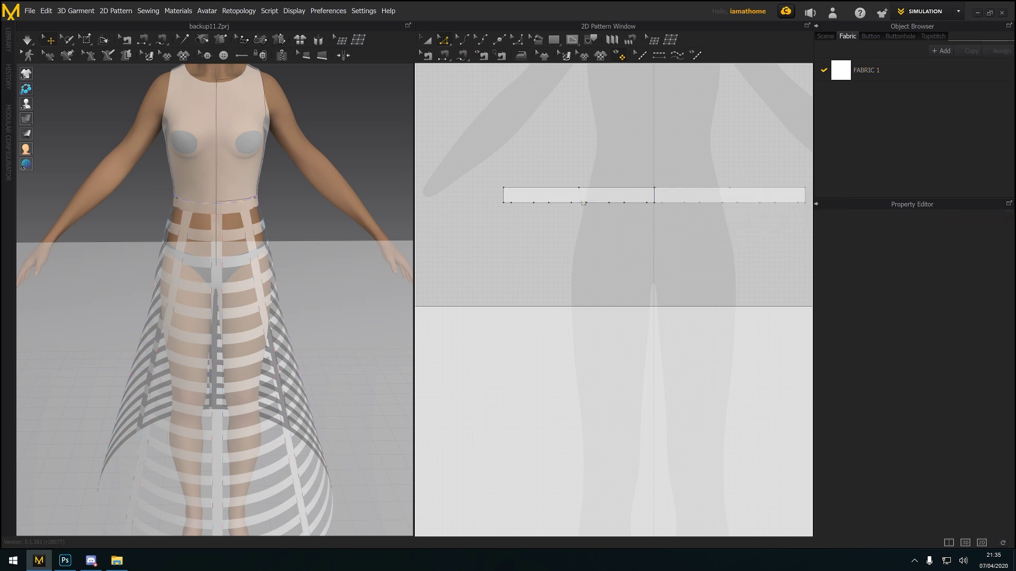
# Sew the middle 29.99 cm of the waistband's lower edge to the rectangle's full 150 cm upper edge with M:N Free Sewing
pyautogui.scroll(-3, 581, 209)
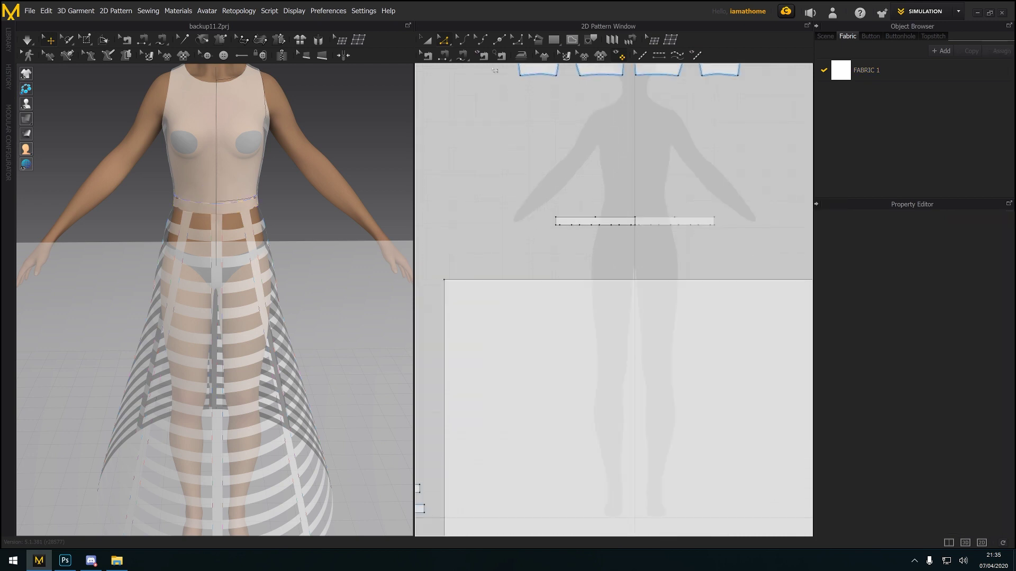
pyautogui.click(463, 56)
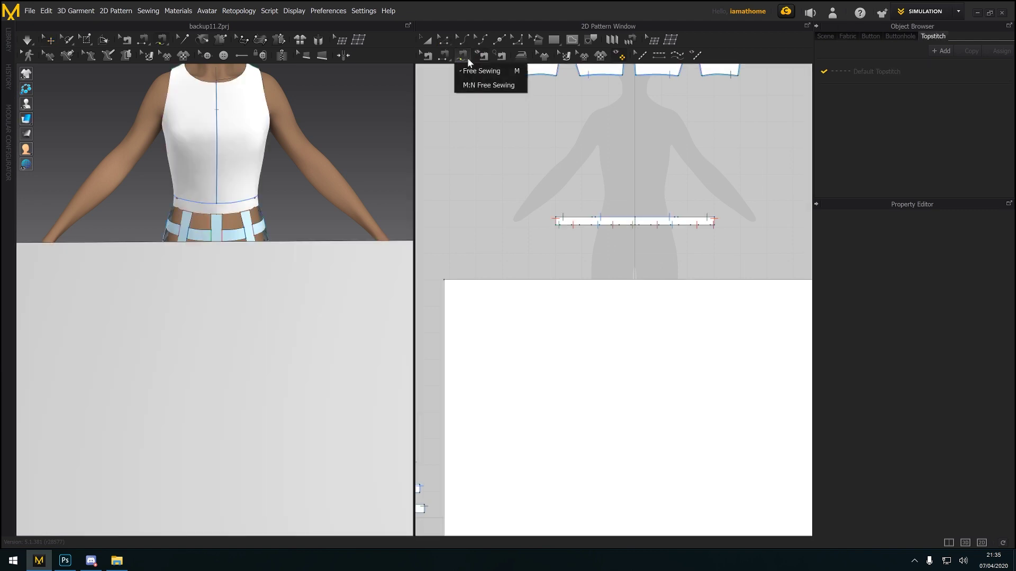
pyautogui.click(489, 86)
pyautogui.scroll(5, 619, 225)
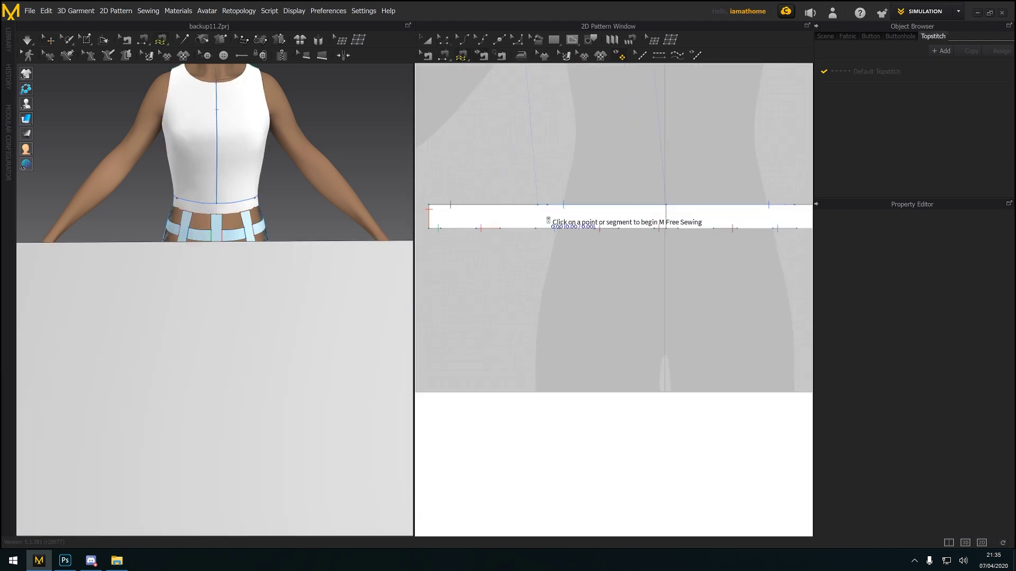
pyautogui.scroll(2, 548, 220)
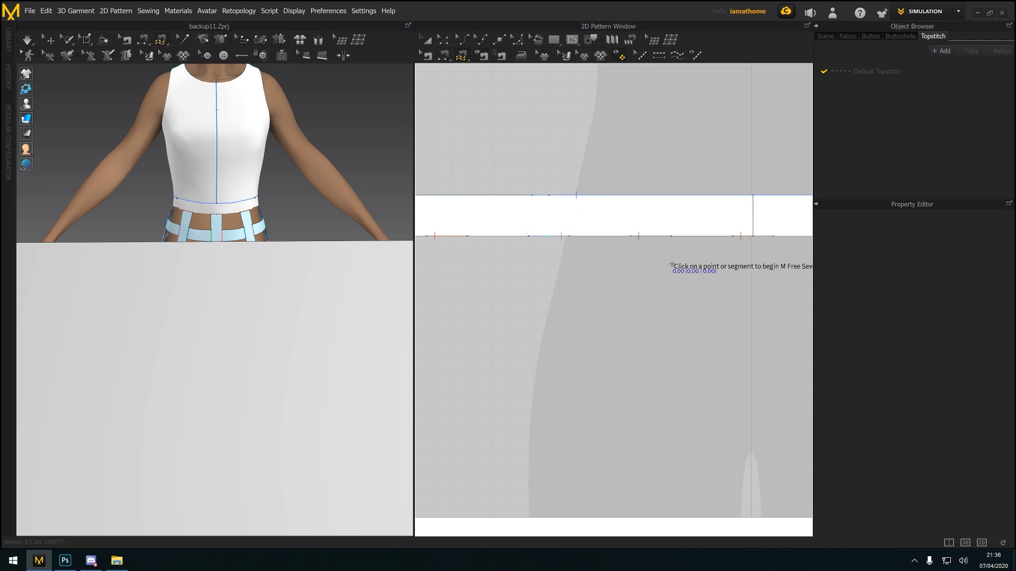
pyautogui.moveTo(686, 261); pyautogui.dragTo(512, 284, button='middle')
pyautogui.moveTo(780, 266); pyautogui.dragTo(719, 268, button='middle')
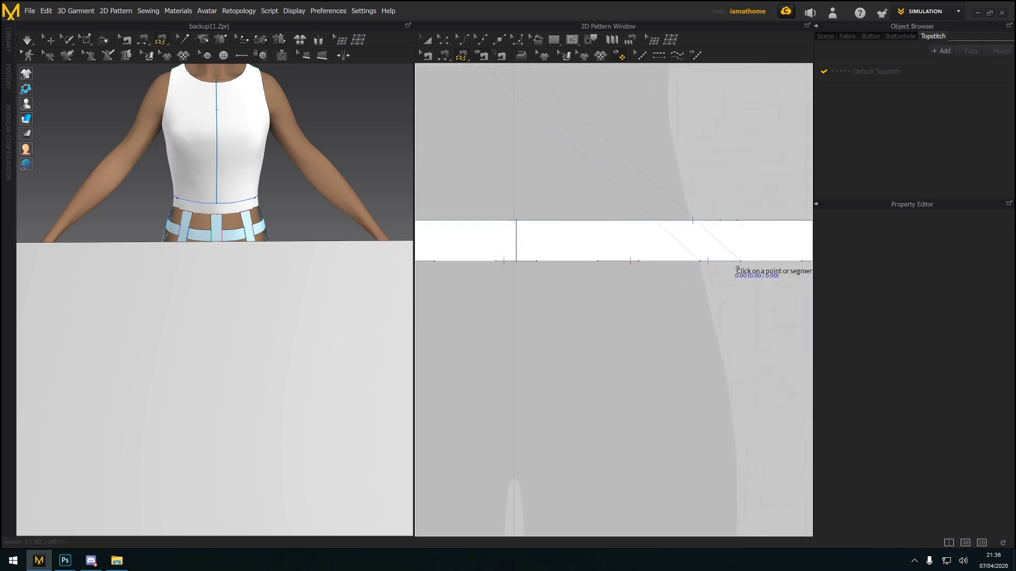
pyautogui.click(735, 264)
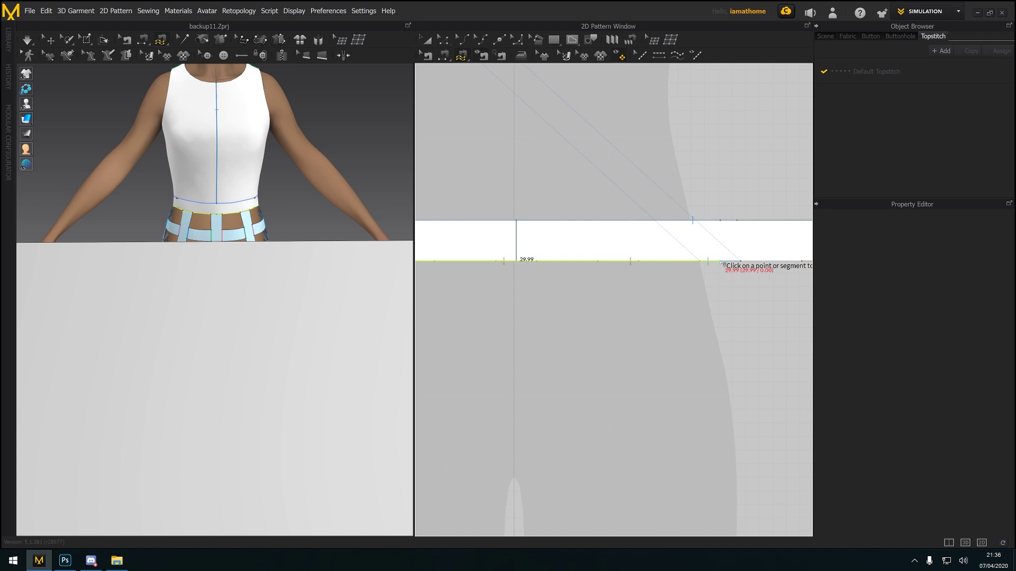
pyautogui.click(720, 261)
pyautogui.scroll(-6, 705, 321)
pyautogui.moveTo(705, 322); pyautogui.dragTo(698, 277, button='middle')
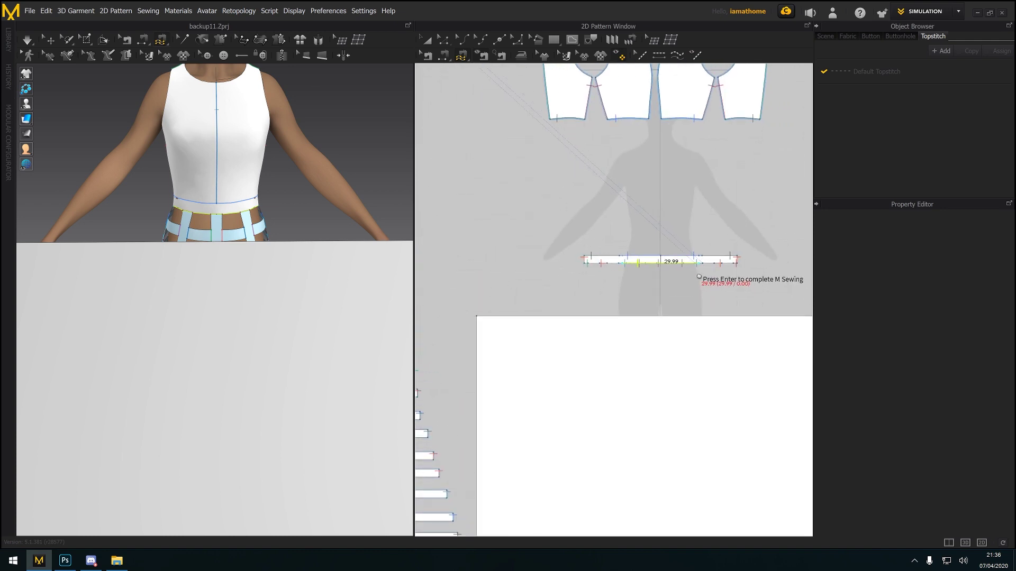
pyautogui.press('Return')
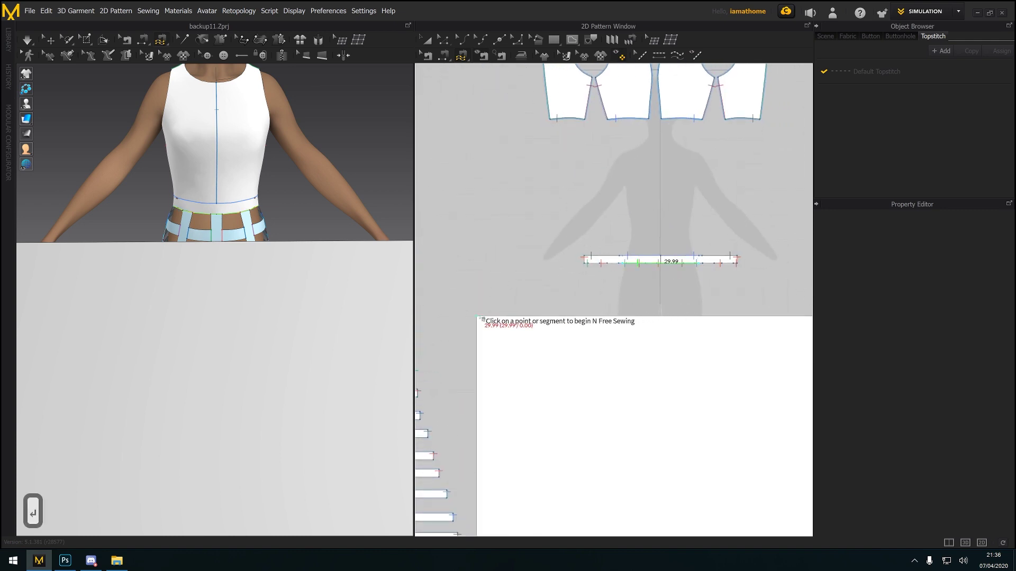
pyautogui.moveTo(630, 297); pyautogui.dragTo(526, 298, button='middle')
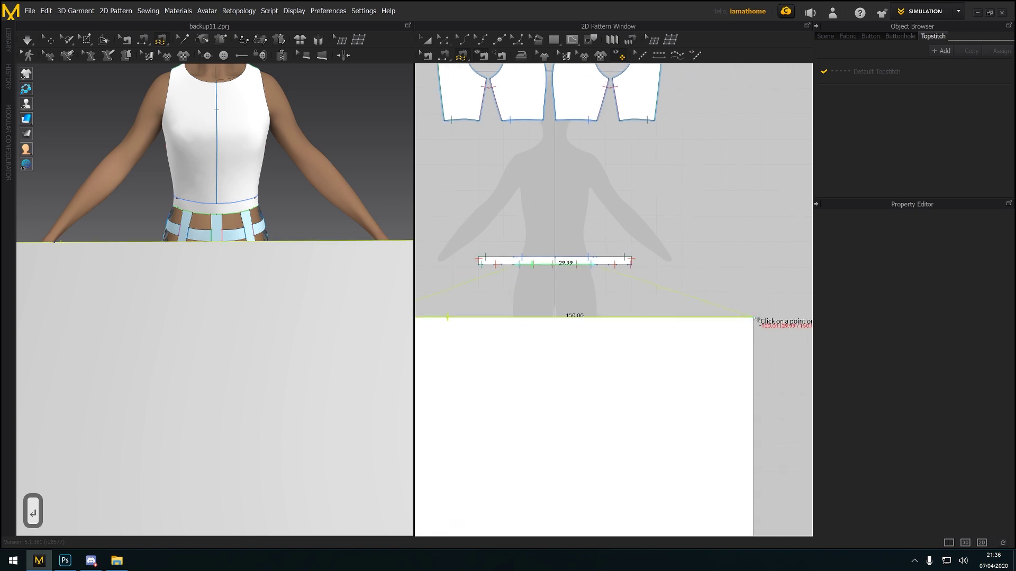
pyautogui.click(734, 316)
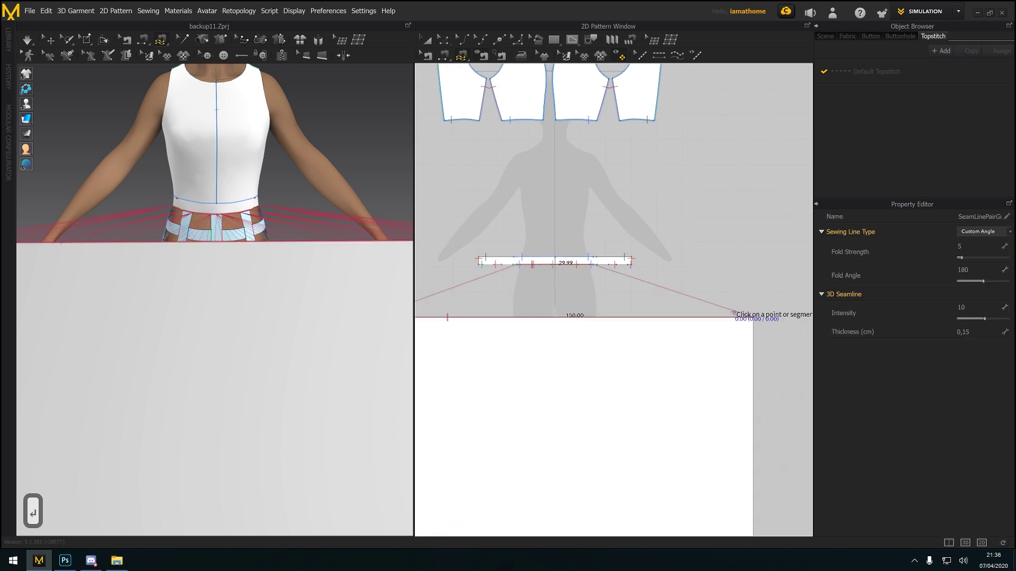
# Nudge the sewn skirt rectangle slightly in 3D, keeping it in front of the hoop cage
pyautogui.scroll(-5, 333, 149)
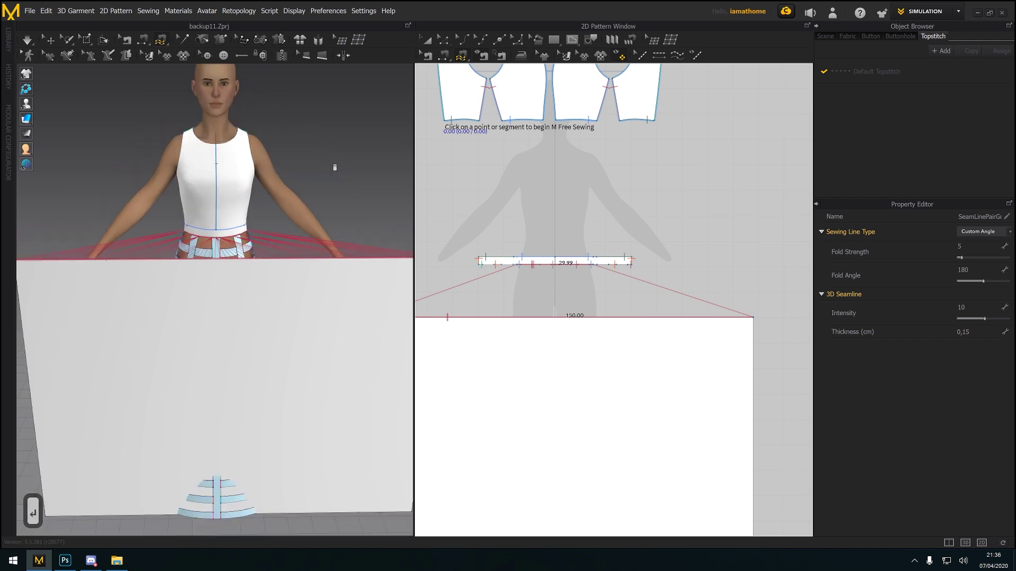
pyautogui.click(47, 42)
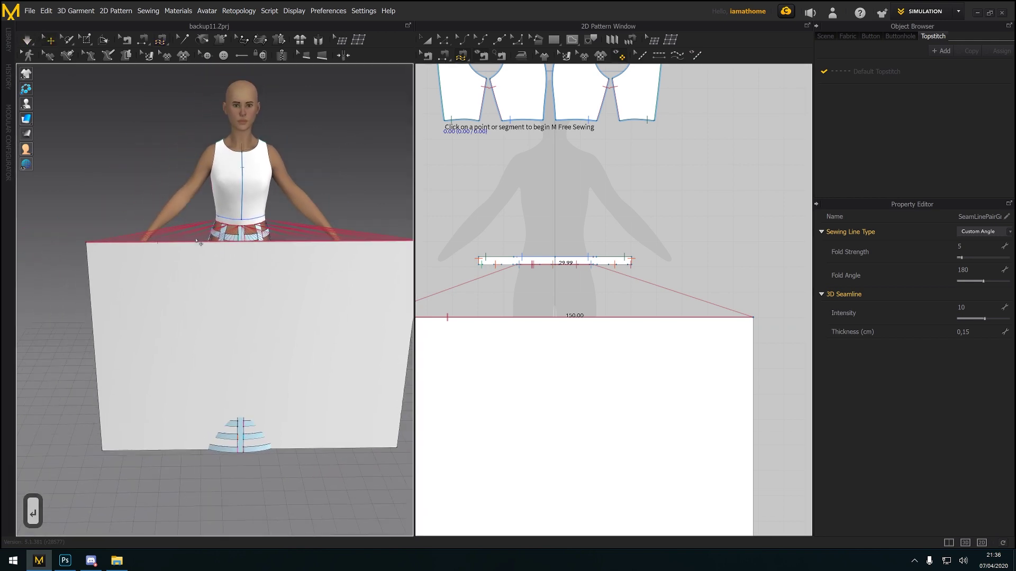
pyautogui.moveTo(140, 232); pyautogui.dragTo(251, 257, button='right')
pyautogui.click(288, 260)
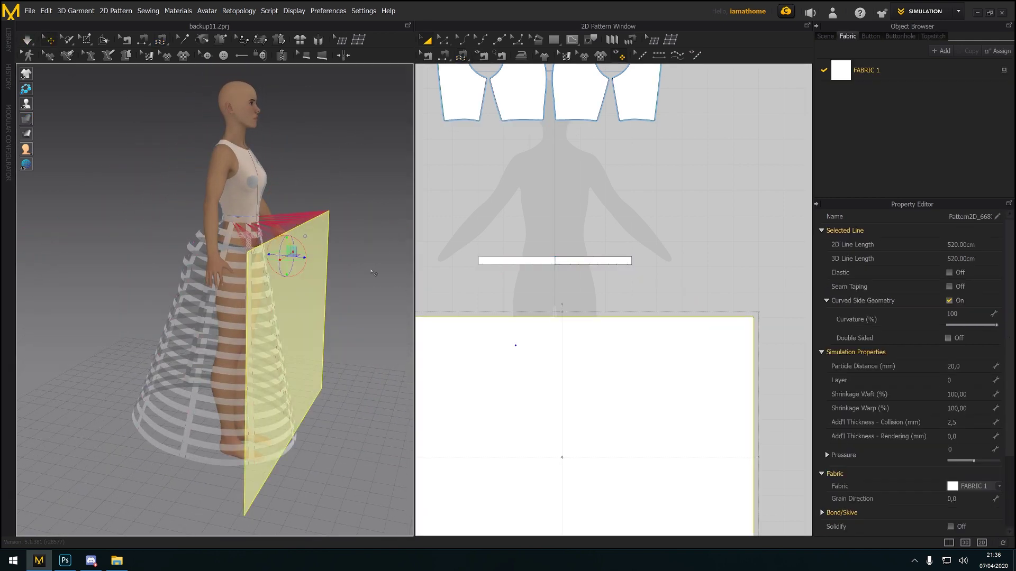
pyautogui.moveTo(301, 242); pyautogui.dragTo(299, 237)
pyautogui.press('2')
# Try Superimpose (Over) on the skirt rectangle and undo it
pyautogui.rightClick(330, 311)
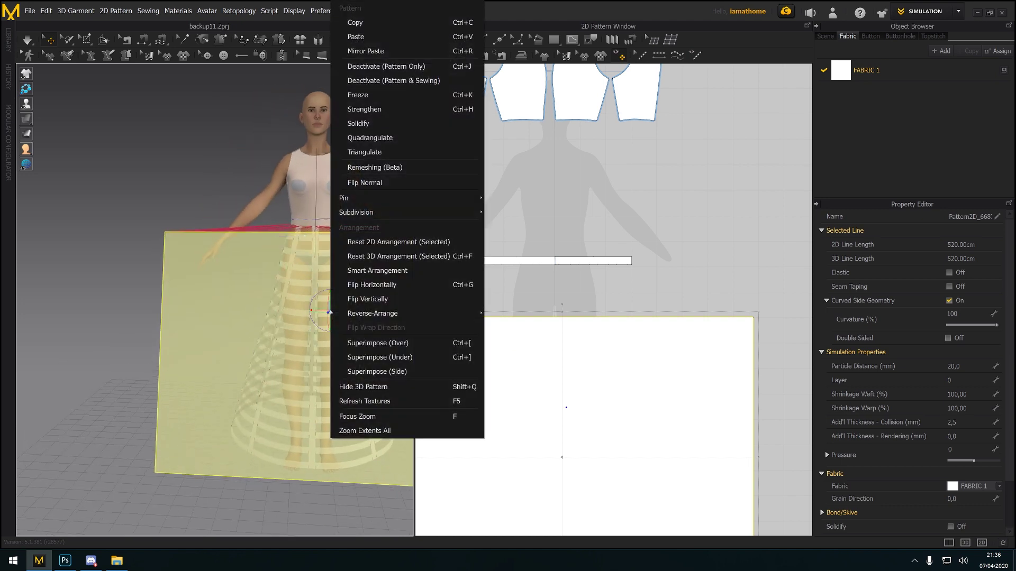
pyautogui.moveTo(332, 313)
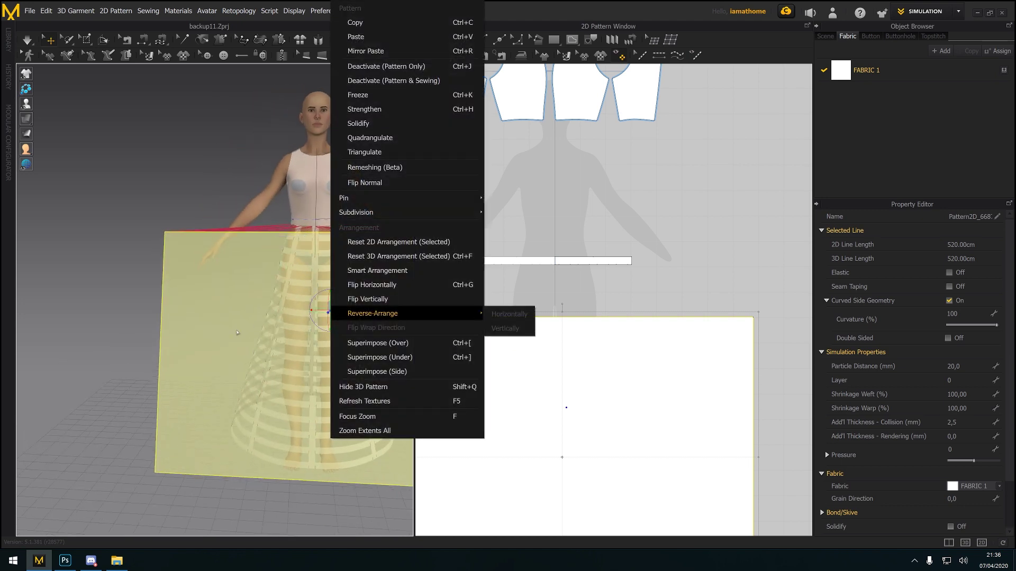
pyautogui.moveTo(213, 244); pyautogui.dragTo(284, 261, button='right')
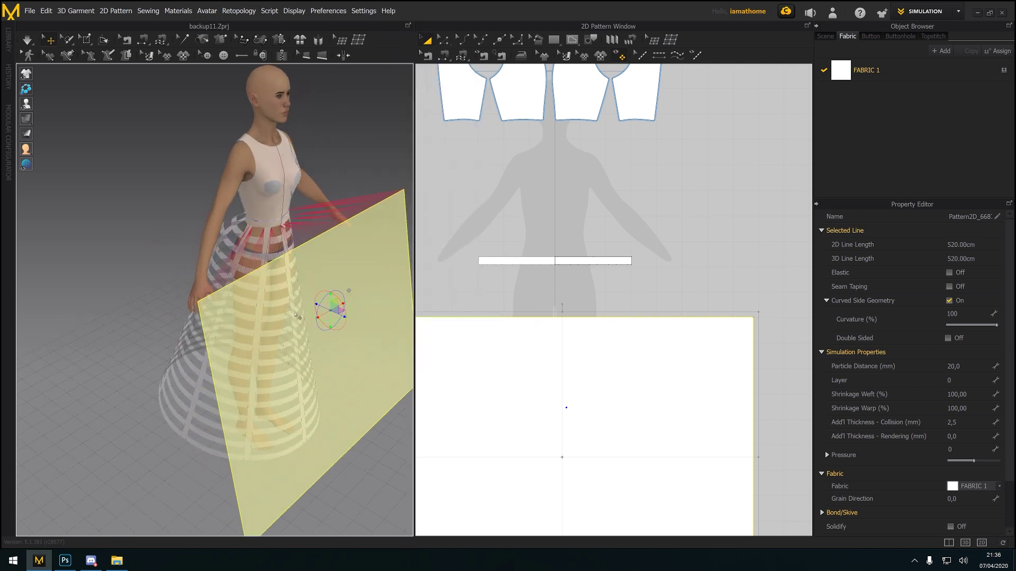
pyautogui.moveTo(305, 399); pyautogui.dragTo(332, 402, button='right')
pyautogui.moveTo(293, 336); pyautogui.dragTo(279, 317, button='right')
pyautogui.click(334, 357)
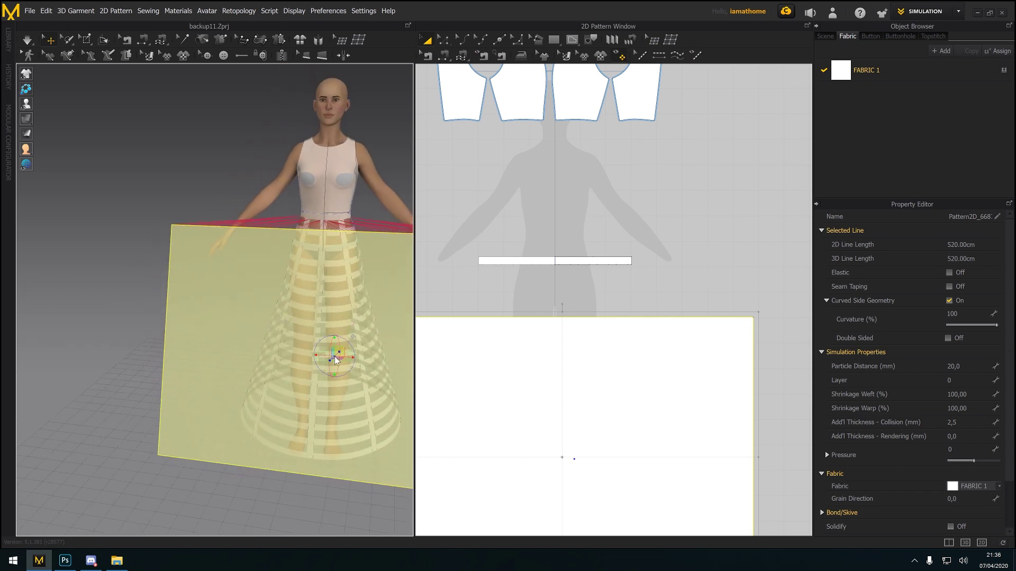
pyautogui.rightClick(334, 359)
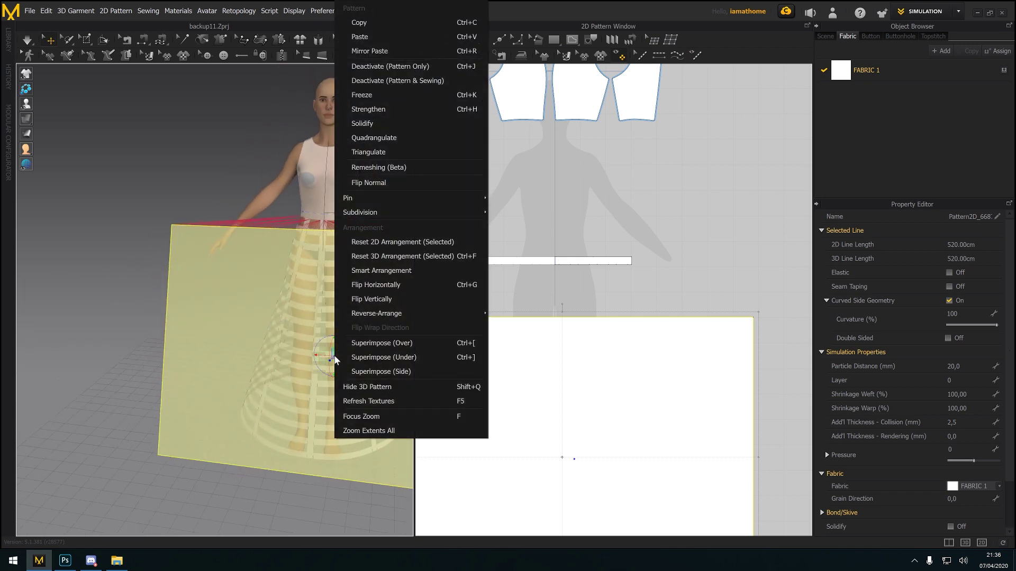
pyautogui.click(370, 343)
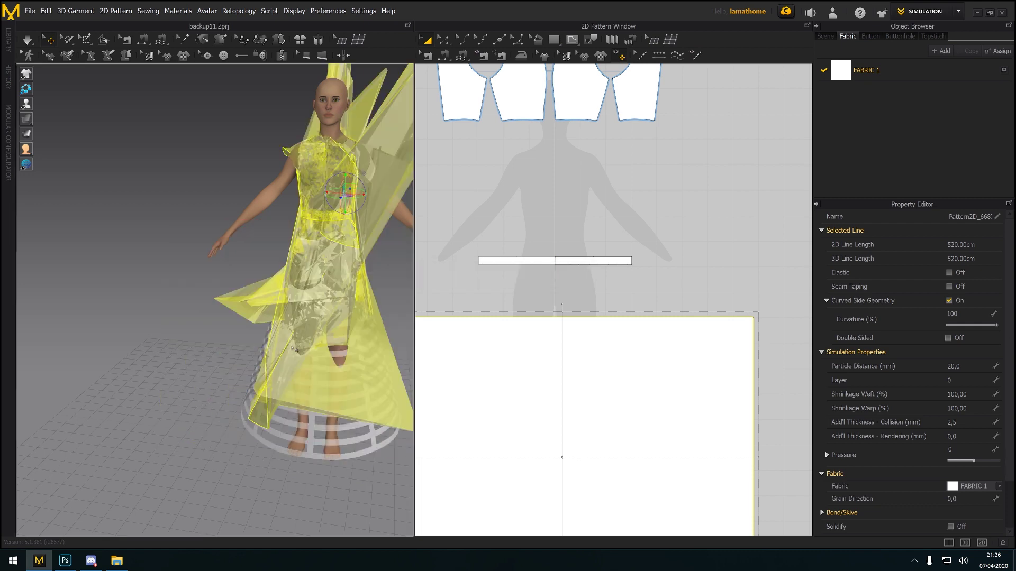
pyautogui.hotkey('ctrl', 'z')
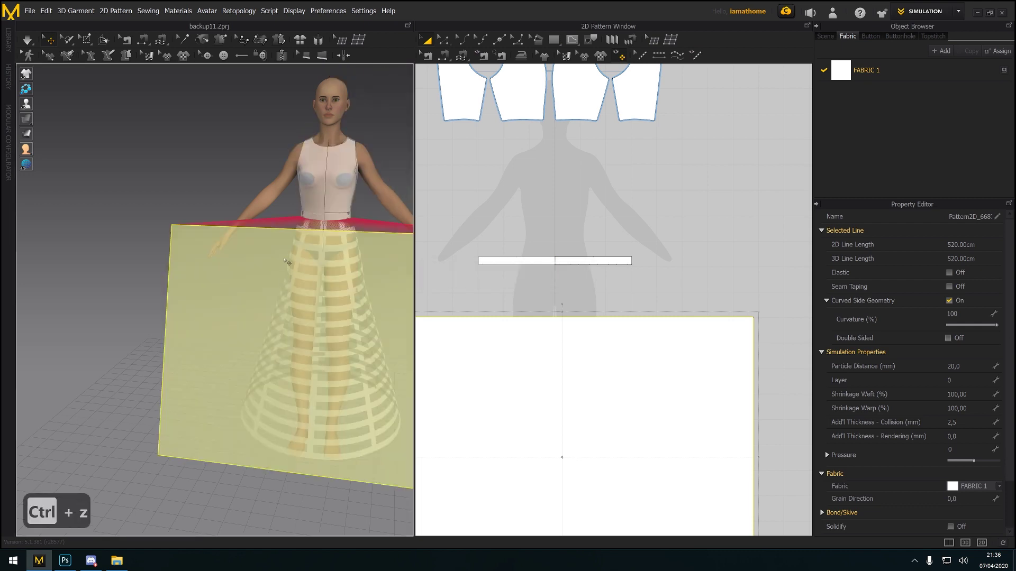
# Simulate the garment and pull both sides of the skirt rectangle in toward the hoop cage
pyautogui.click(27, 40)
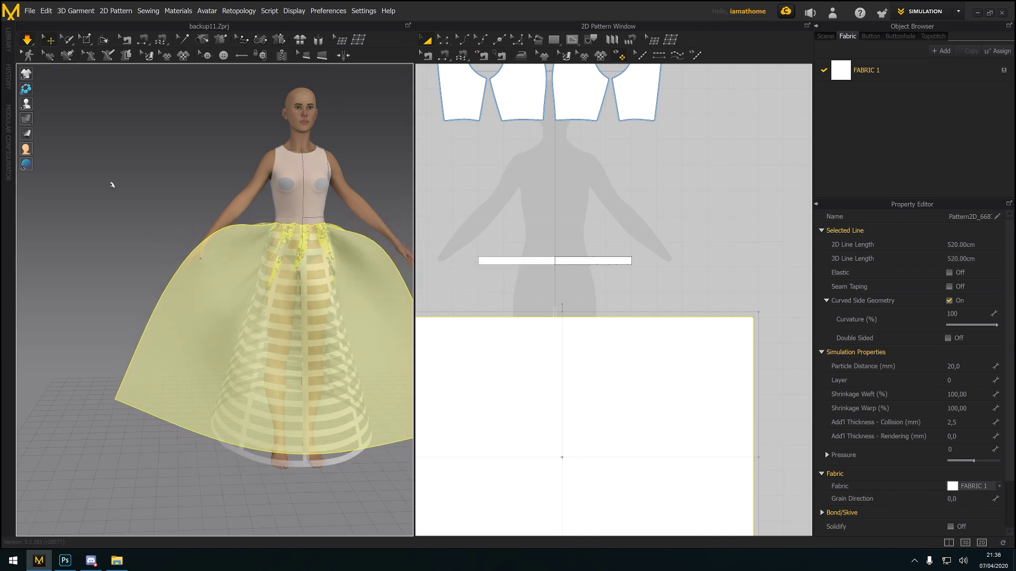
pyautogui.moveTo(205, 281); pyautogui.dragTo(253, 312)
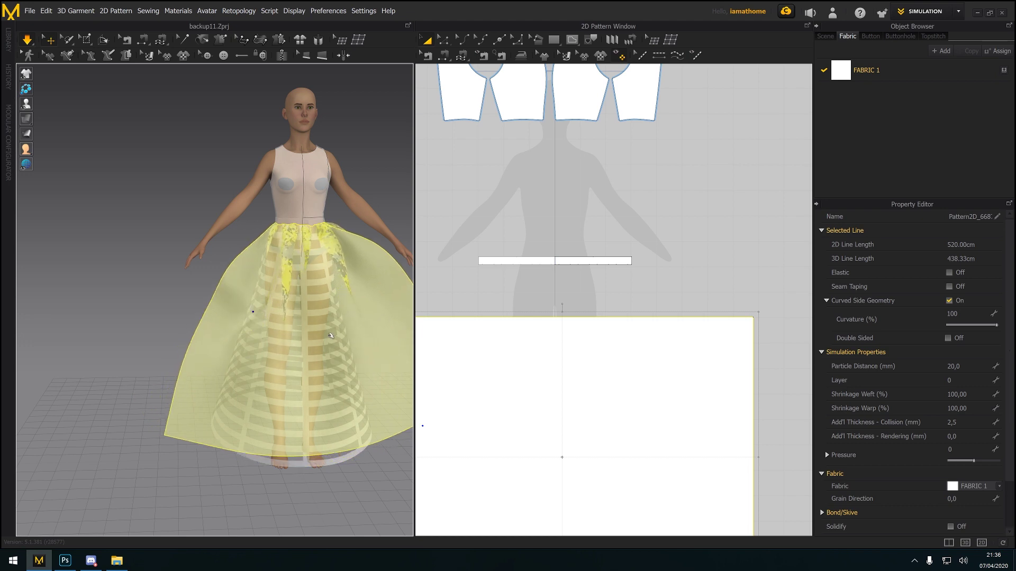
pyautogui.moveTo(385, 303); pyautogui.dragTo(369, 317)
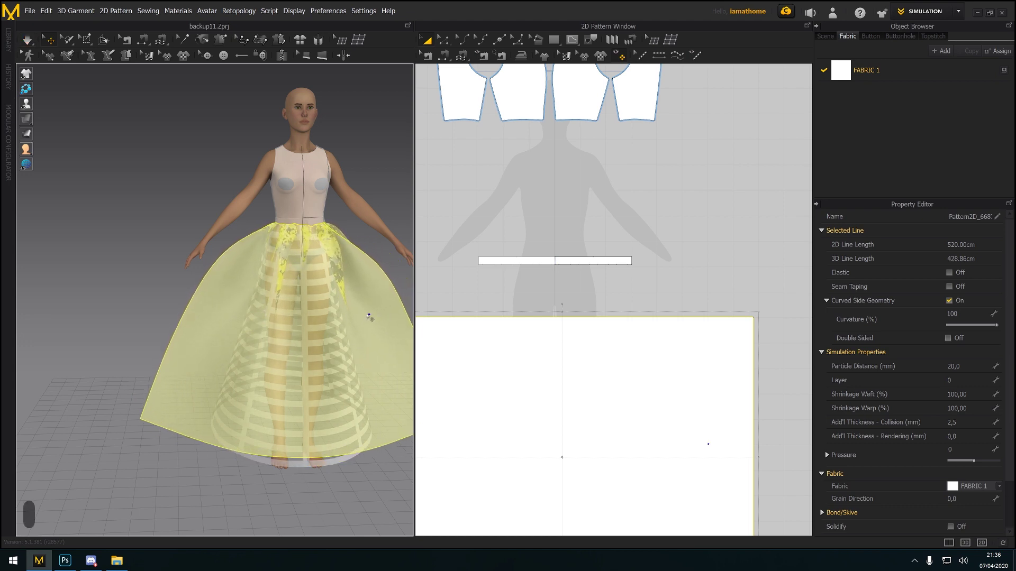
# Change the 3D garment display from translucent to an opaque textured surface
pyautogui.moveTo(26, 119)
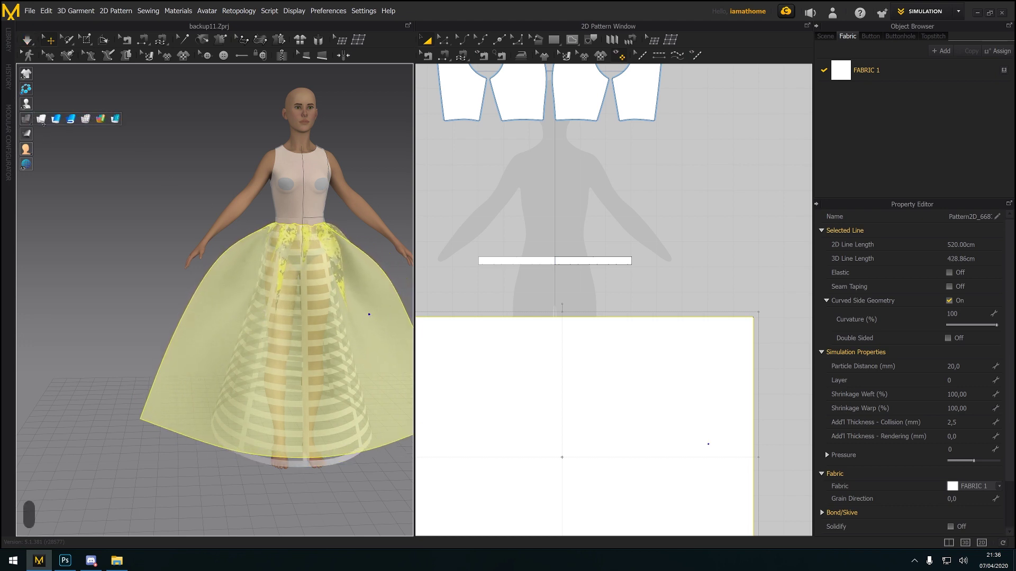
pyautogui.click(55, 122)
pyautogui.moveTo(309, 324); pyautogui.dragTo(327, 346, button='right')
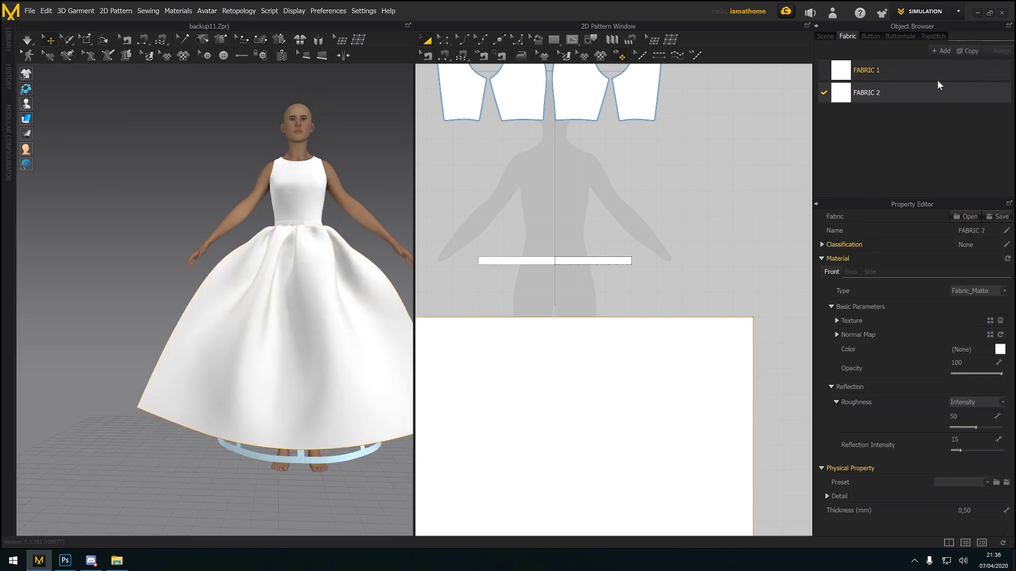
# Assign FABRIC 2 to the skirt rectangle and simulate its drape over the hoop cage
pyautogui.rightClick(452, 325)
pyautogui.click(320, 312)
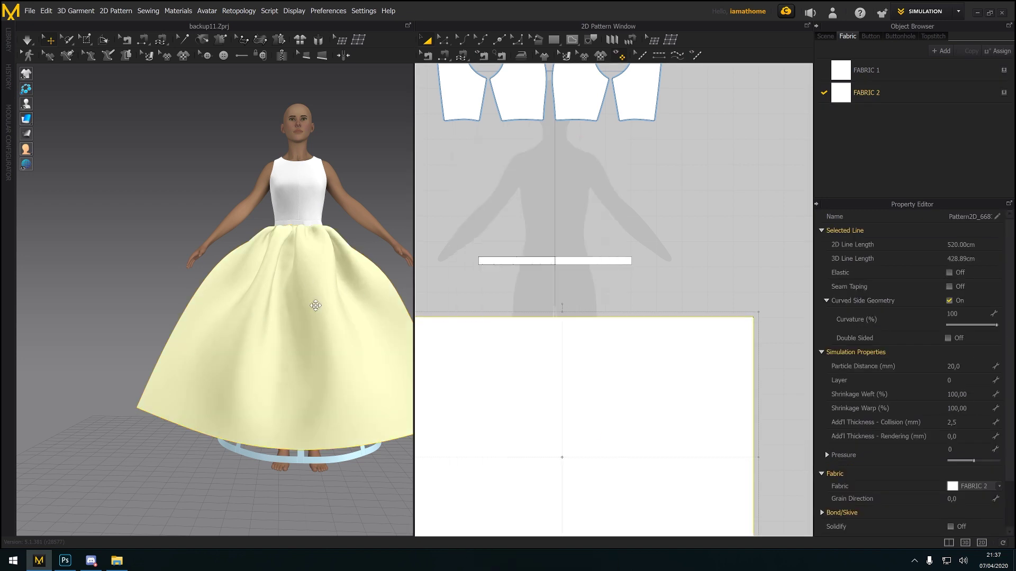
pyautogui.press('space')
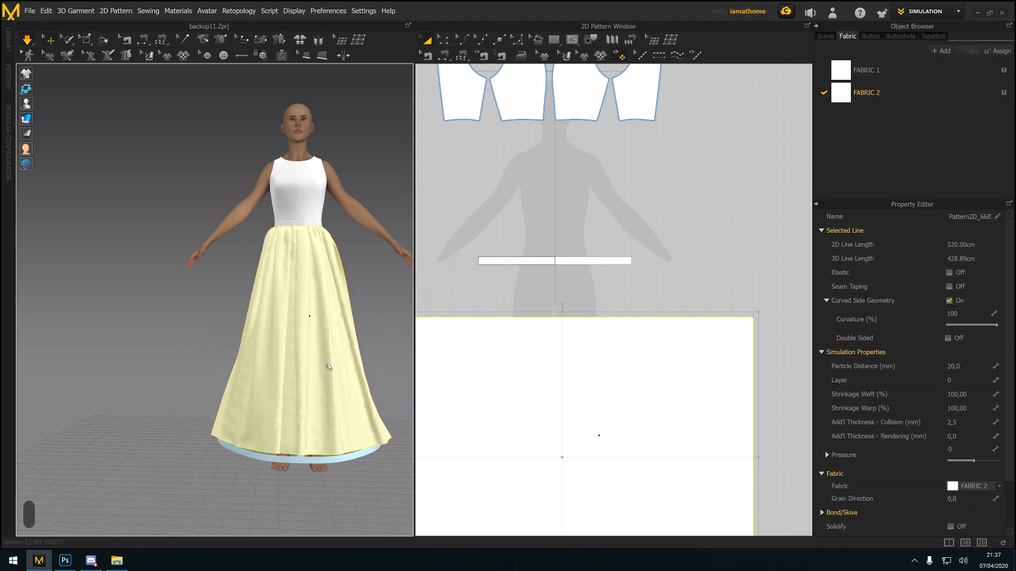
pyautogui.press('space')
# Lengthen the skirt rectangle at its lower edge, to a 2D outline length of about 528 cm
pyautogui.moveTo(318, 349); pyautogui.dragTo(291, 318, button='middle')
pyautogui.scroll(-2, 502, 412)
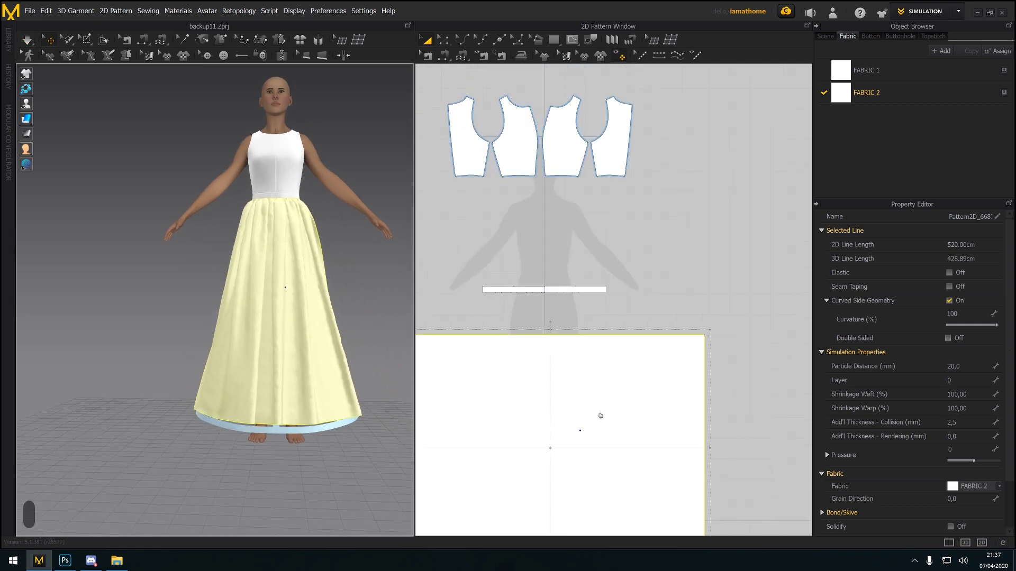
pyautogui.moveTo(605, 422); pyautogui.dragTo(723, 242, button='middle')
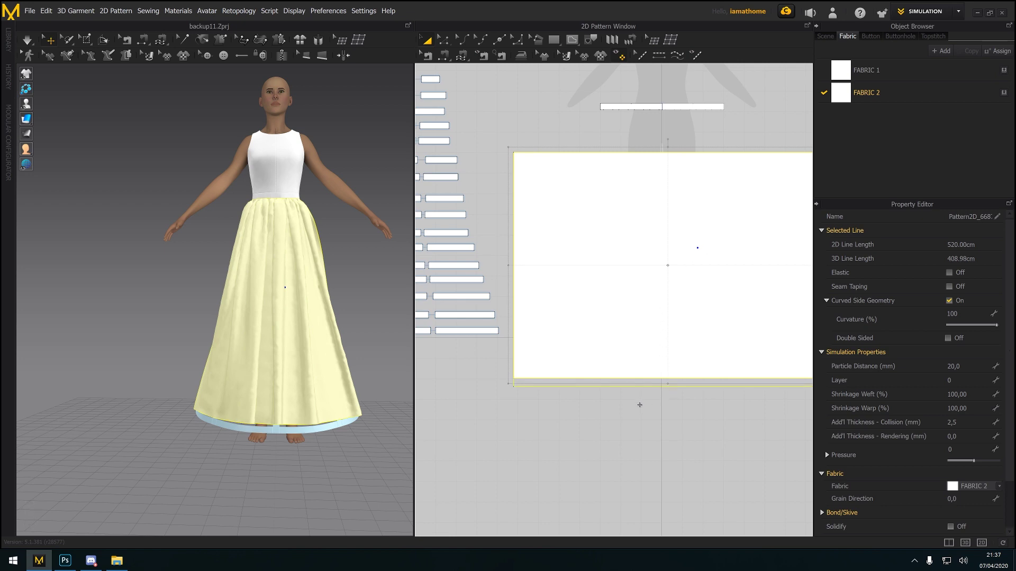
pyautogui.moveTo(640, 405); pyautogui.dragTo(638, 411)
# Simulate the lengthened skirt panel over the hoop cage and check its hem from the side and front
pyautogui.press('space')
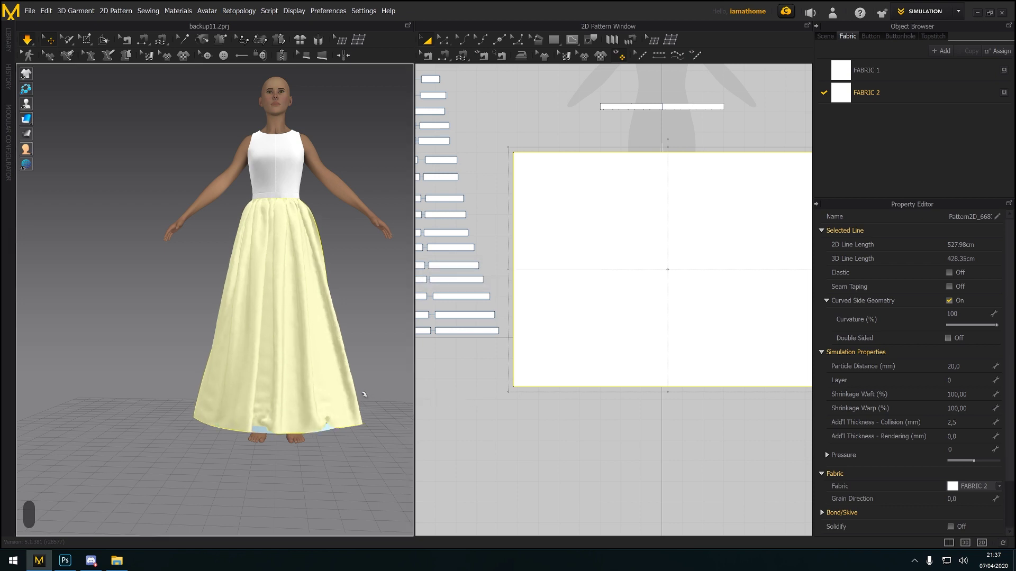
pyautogui.moveTo(289, 450); pyautogui.dragTo(275, 419, button='right')
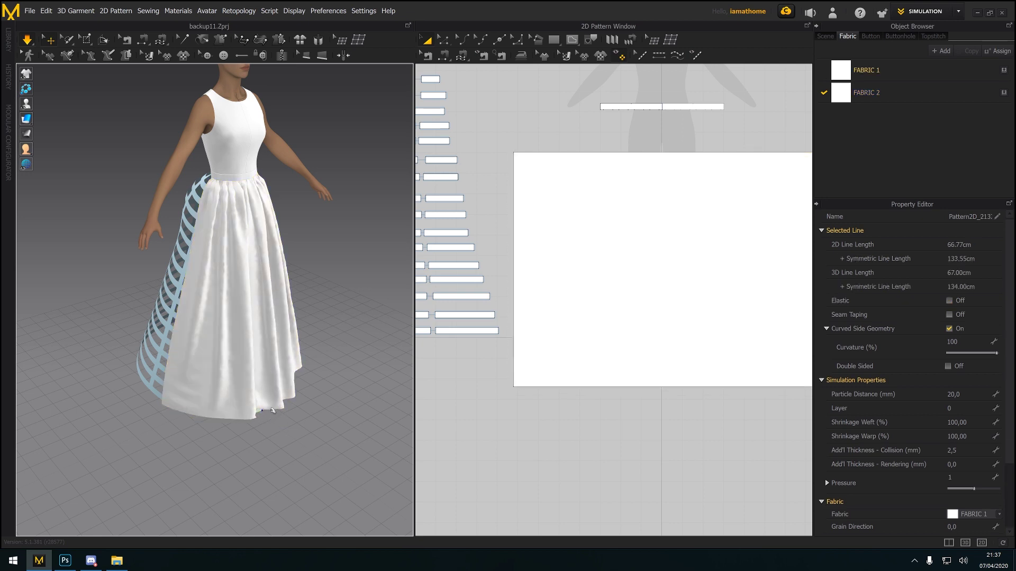
pyautogui.moveTo(271, 419); pyautogui.dragTo(216, 413, button='right')
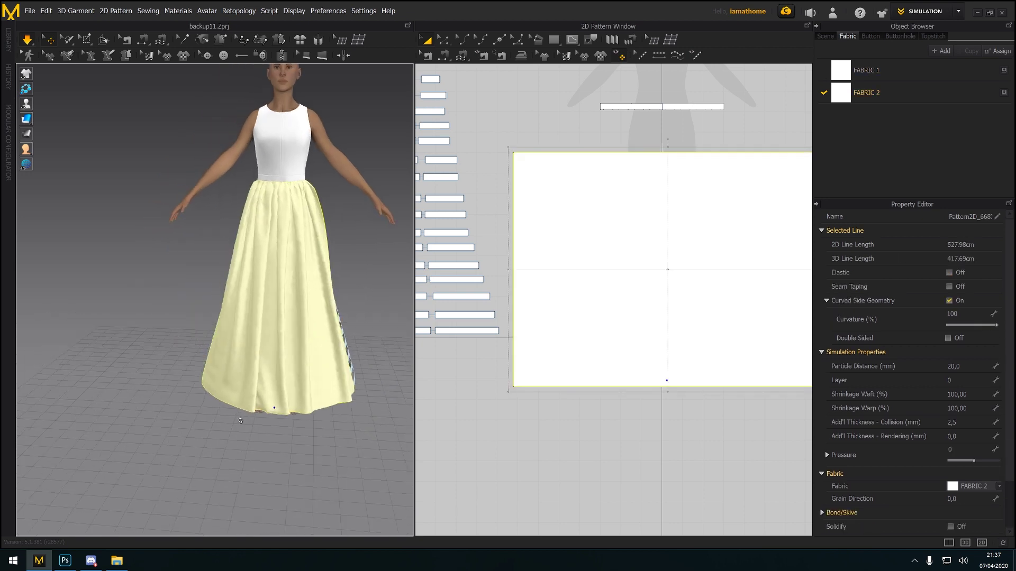
pyautogui.press('space')
# Move the skirt rectangle up in the 2D layout, centred just below the waistband
pyautogui.moveTo(343, 379); pyautogui.dragTo(299, 398, button='middle')
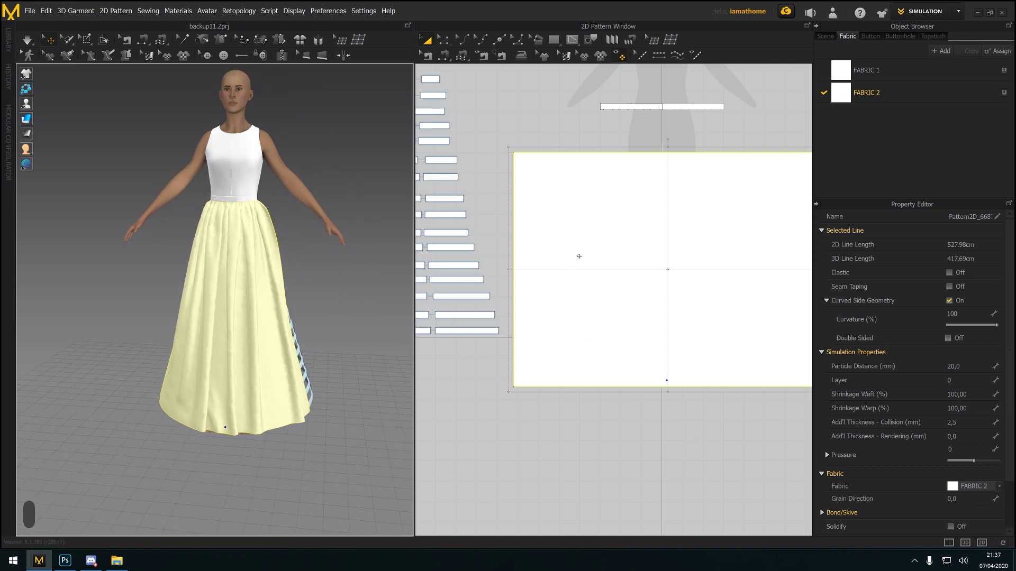
pyautogui.moveTo(664, 277); pyautogui.dragTo(590, 293, button='middle')
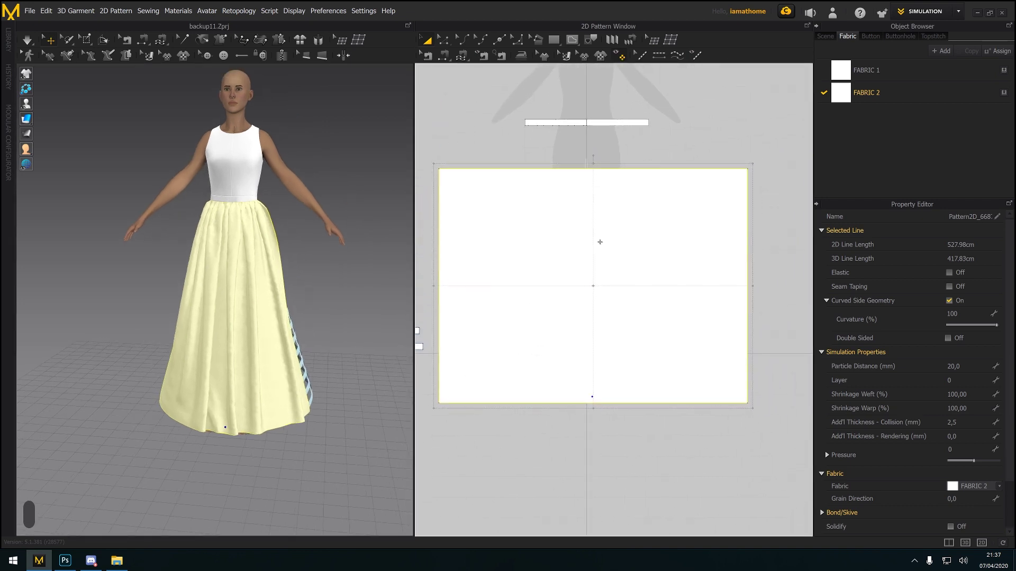
pyautogui.moveTo(621, 212); pyautogui.dragTo(615, 180)
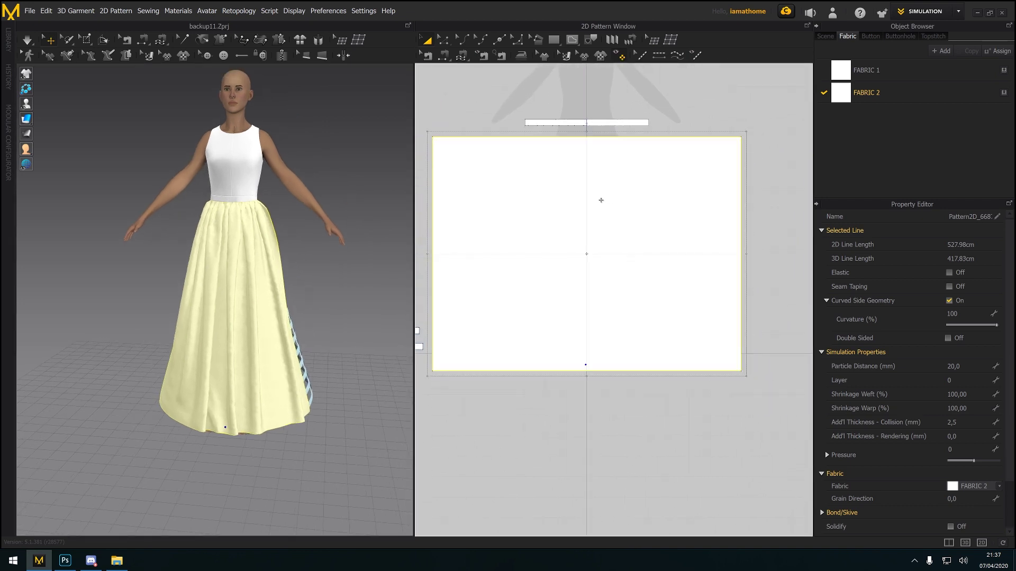
# Set the skirt rectangle's simulation layer to 1 and simulate the garment
pyautogui.moveTo(603, 199); pyautogui.dragTo(703, 235, button='middle')
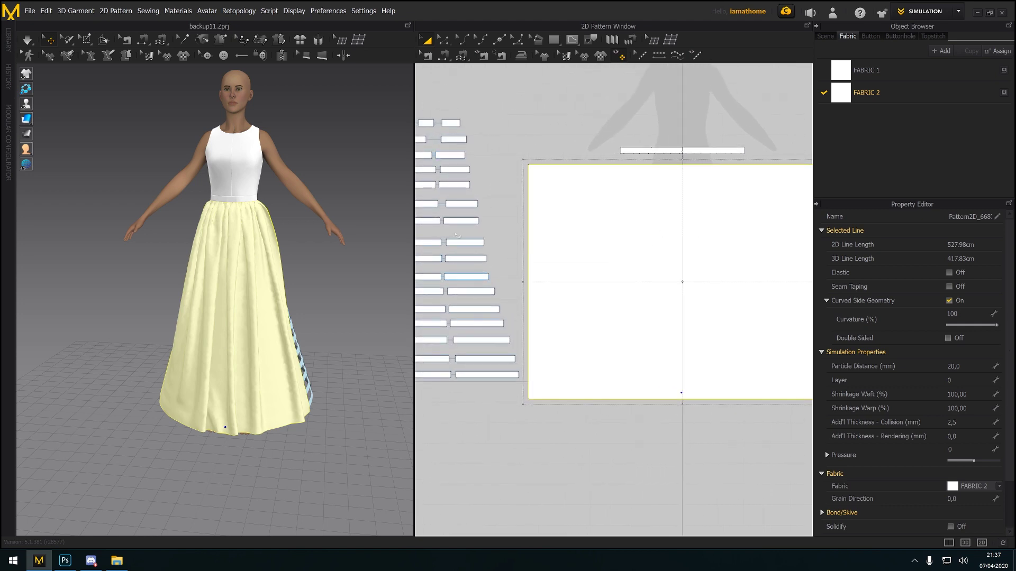
pyautogui.moveTo(674, 320); pyautogui.dragTo(640, 335, button='middle')
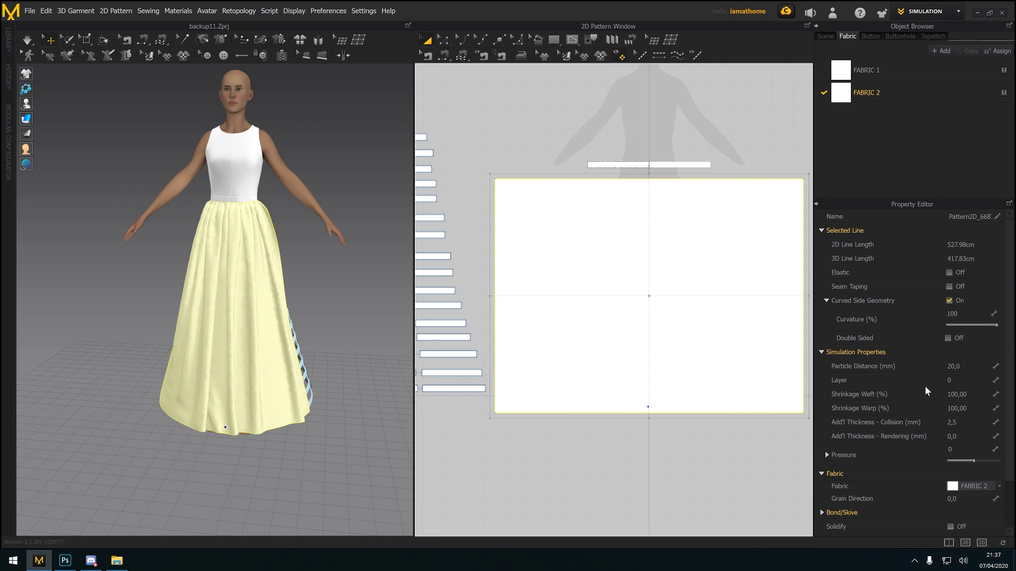
pyautogui.click(964, 380)
pyautogui.moveTo(569, 354); pyautogui.dragTo(598, 368, button='middle')
pyautogui.click(485, 334)
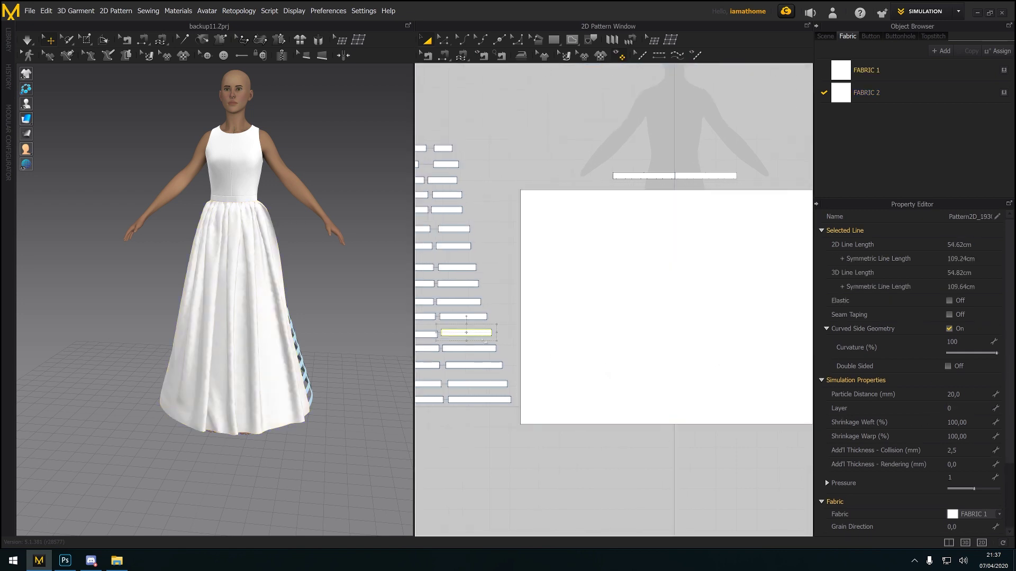
pyautogui.click(744, 337)
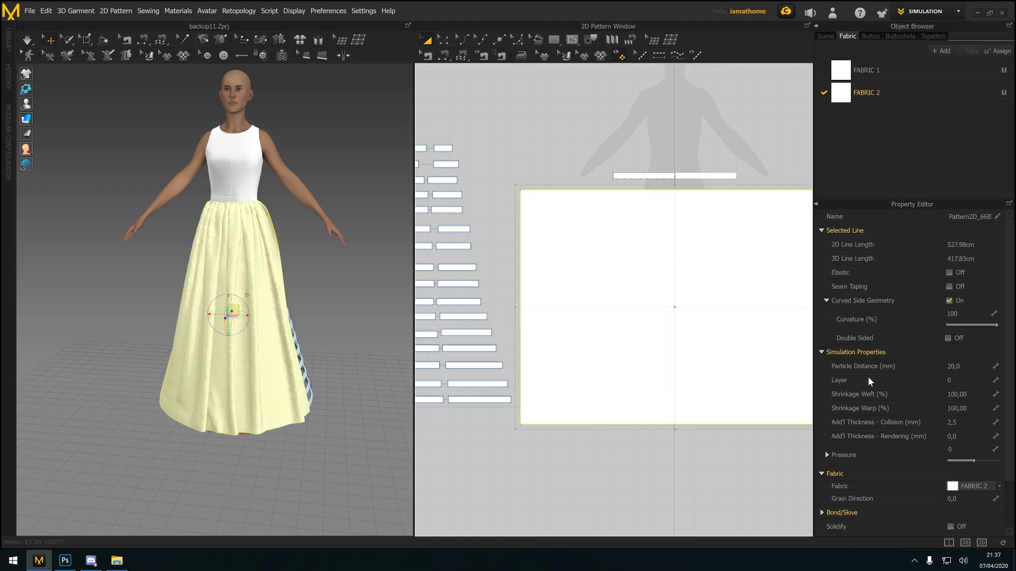
pyautogui.click(967, 380)
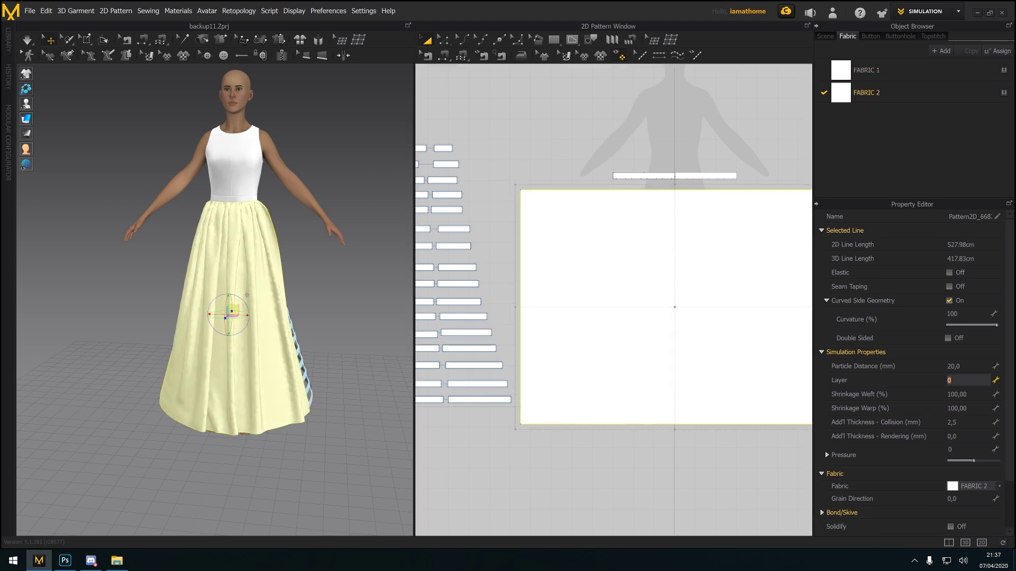
pyautogui.write('1')
pyautogui.press('Return')
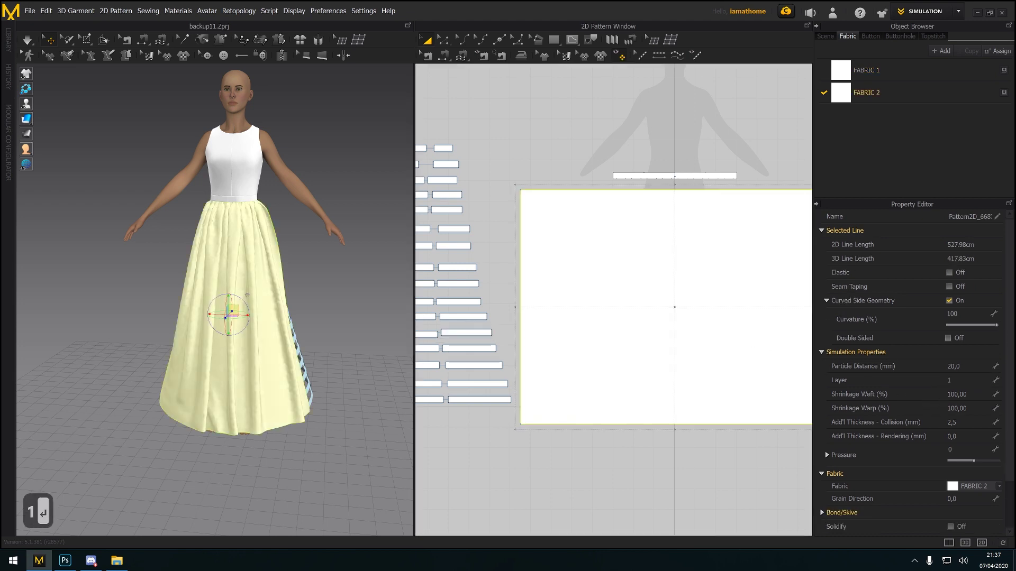
pyautogui.click(27, 45)
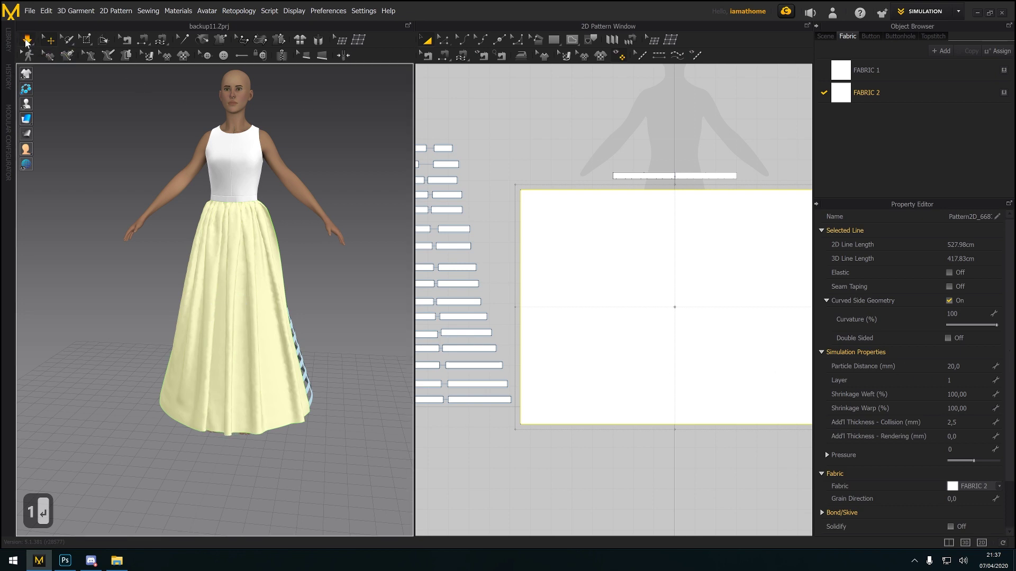
# Duplicate the skirt rectangle and place the copy directly beside the original, level with it, in the 2D layout
pyautogui.click(228, 315)
pyautogui.moveTo(228, 315); pyautogui.dragTo(169, 307, button='right')
pyautogui.scroll(-4, 569, 344)
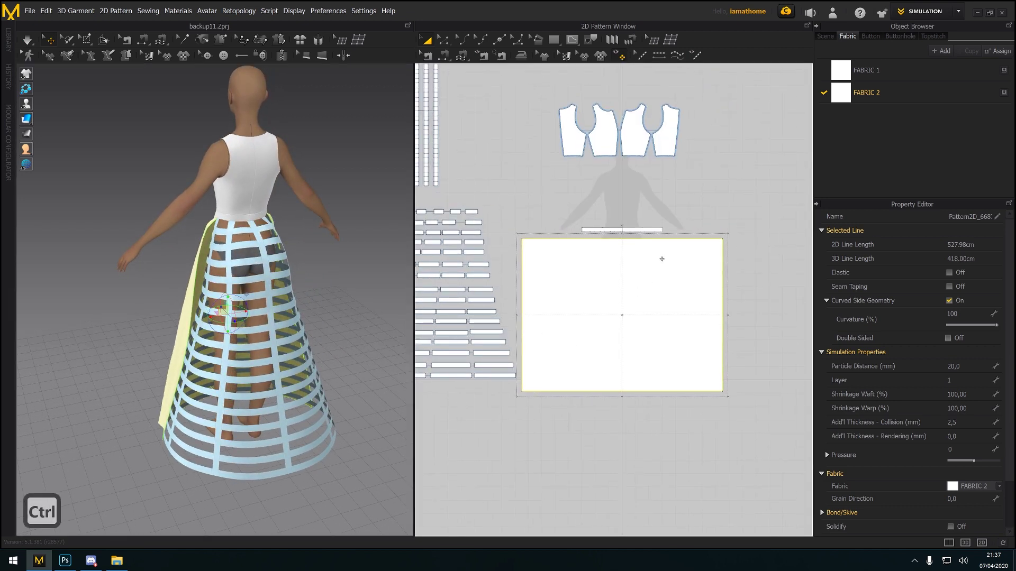
pyautogui.hotkey('ctrl', 'c')
pyautogui.hotkey('ctrl', 'v')
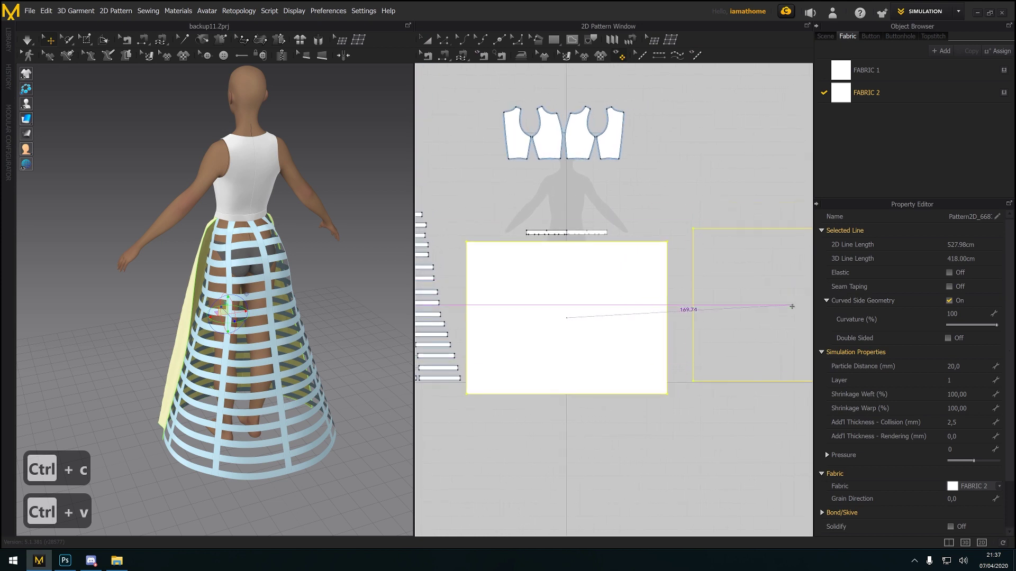
pyautogui.click(688, 344)
# Flatten the copied skirt panel in 3D by resetting its arrangement
pyautogui.moveTo(385, 297); pyautogui.dragTo(403, 307, button='right')
pyautogui.scroll(-4, 370, 317)
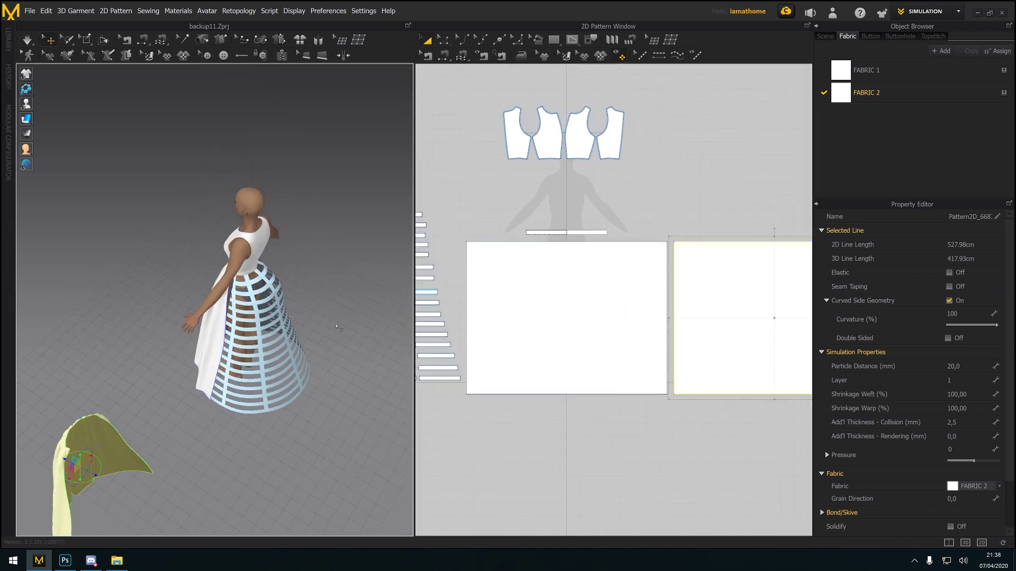
pyautogui.moveTo(337, 326); pyautogui.dragTo(308, 318, button='right')
pyautogui.moveTo(308, 317); pyautogui.dragTo(389, 310, button='middle')
pyautogui.moveTo(389, 309); pyautogui.dragTo(222, 301, button='right')
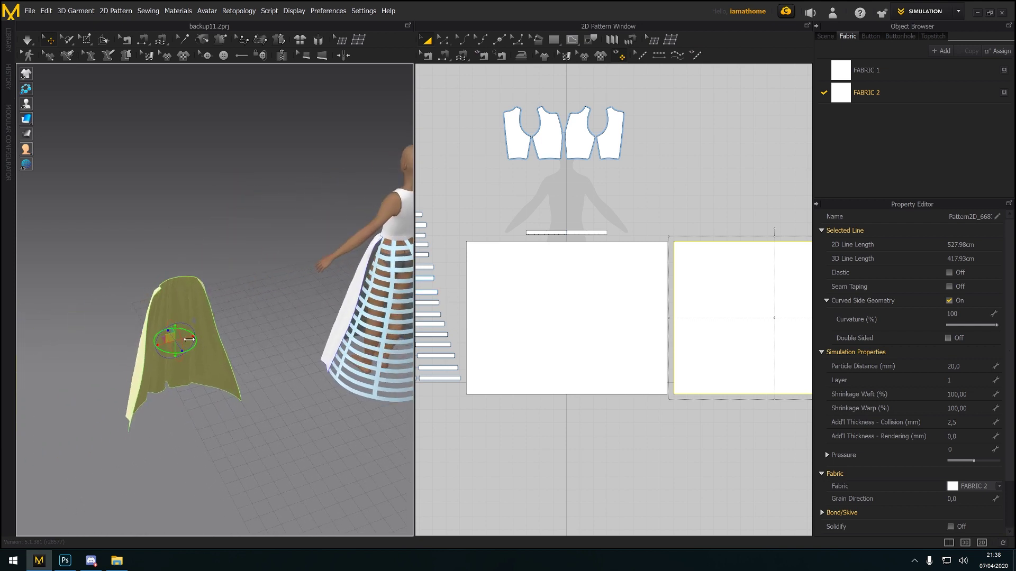
pyautogui.rightClick(198, 313)
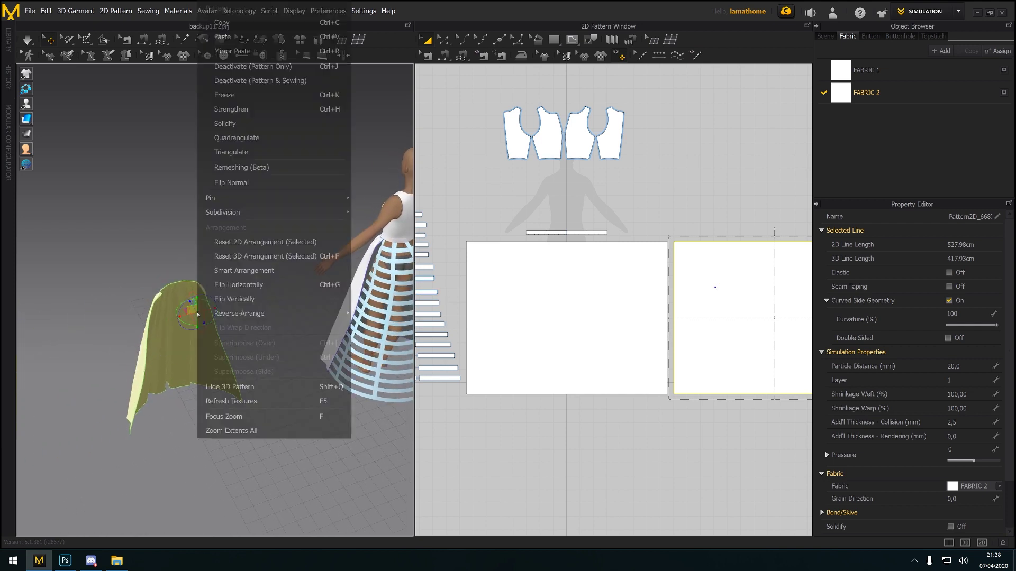
pyautogui.click(272, 248)
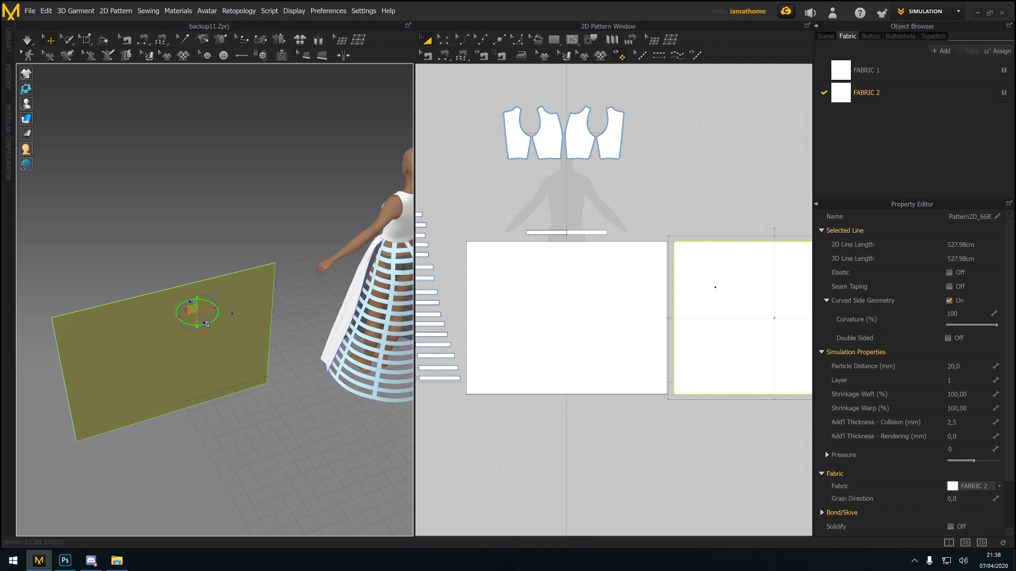
pyautogui.moveTo(207, 324); pyautogui.dragTo(214, 321)
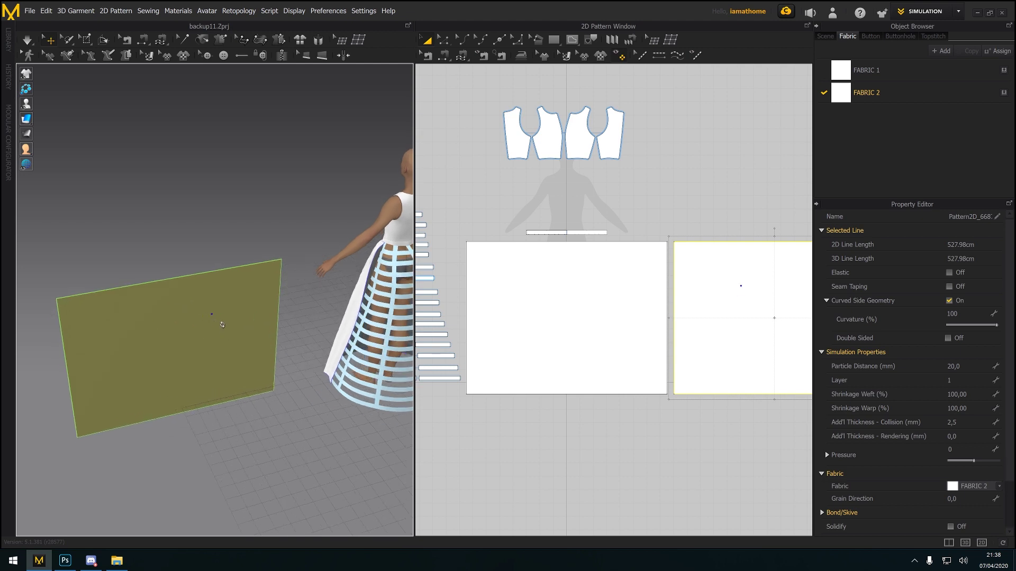
# Flip the copied panel's normal and position it behind the hoop cage as the back skirt panel
pyautogui.rightClick(222, 324)
pyautogui.click(269, 196)
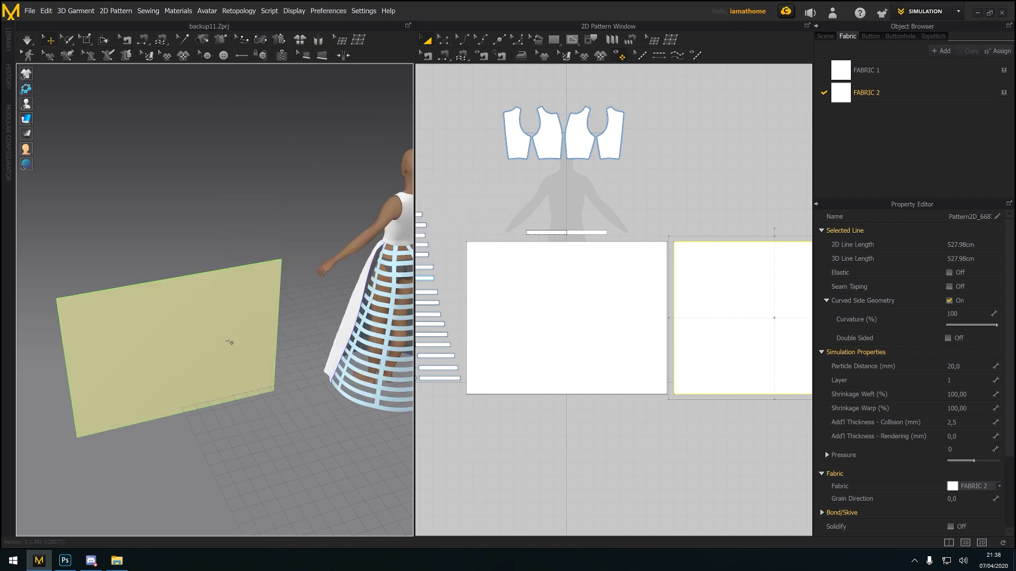
pyautogui.press('6')
pyautogui.moveTo(227, 341); pyautogui.dragTo(334, 259)
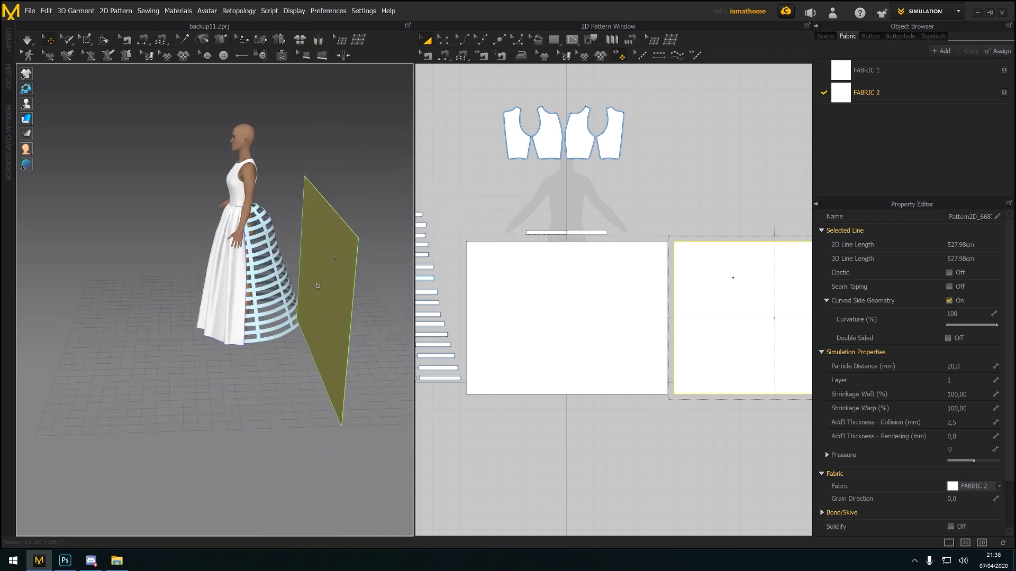
pyautogui.moveTo(317, 286); pyautogui.dragTo(314, 391, button='right')
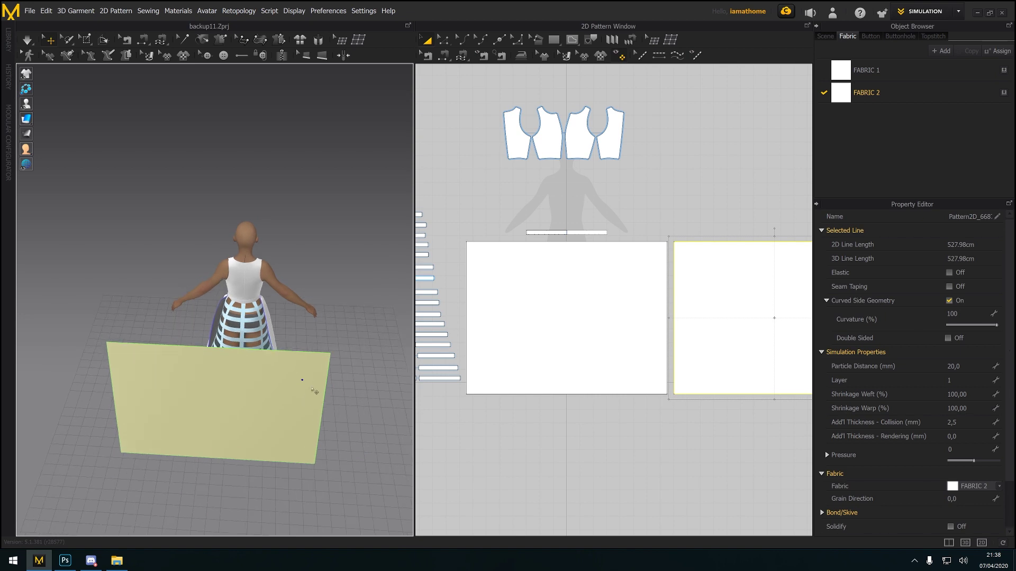
# Examine the waistband's back section and the points along its lower edge where the back skirt panel attaches
pyautogui.scroll(4, 315, 391)
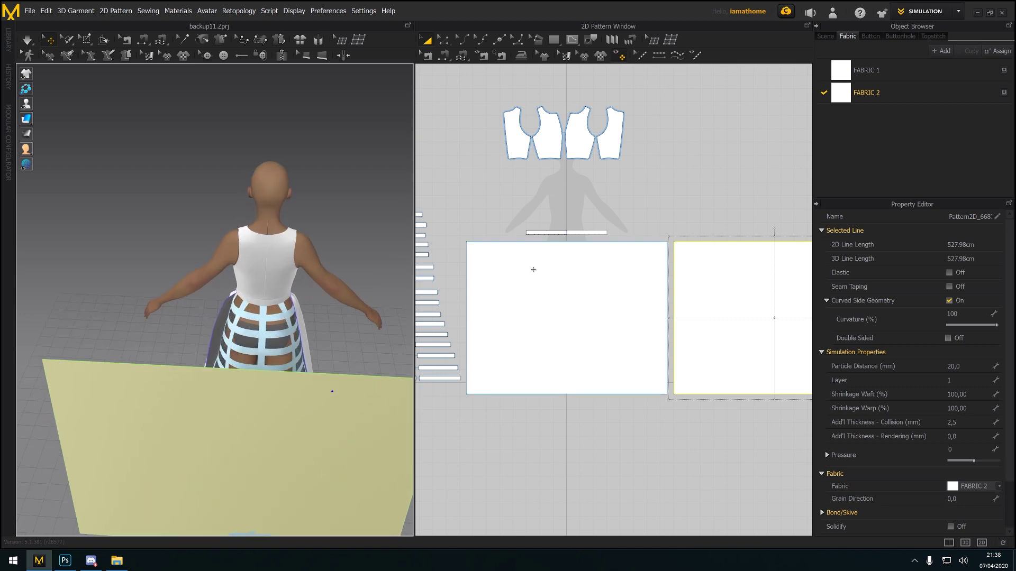
pyautogui.scroll(3, 533, 270)
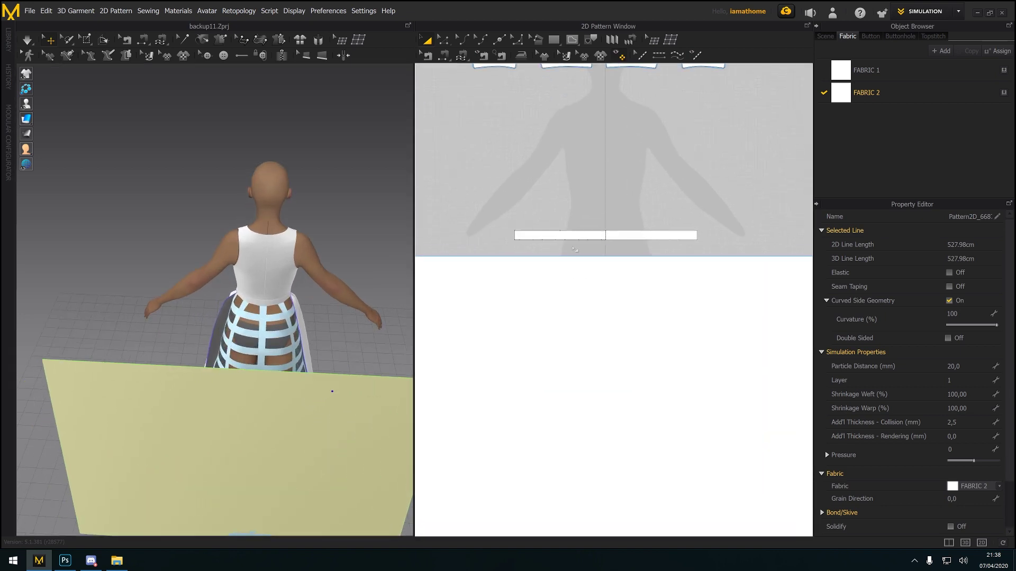
pyautogui.moveTo(311, 262); pyautogui.dragTo(203, 339, button='right')
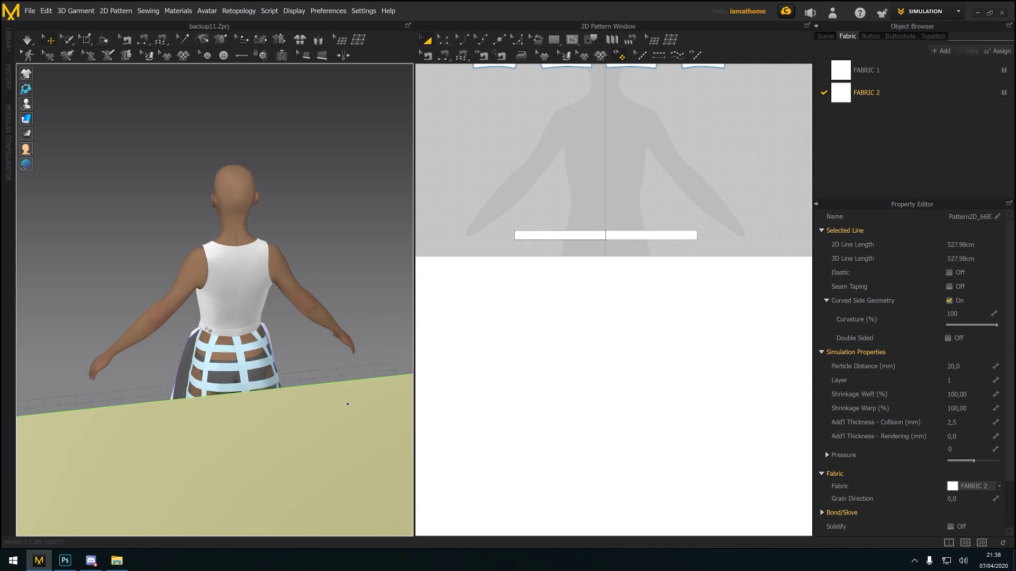
pyautogui.click(204, 328)
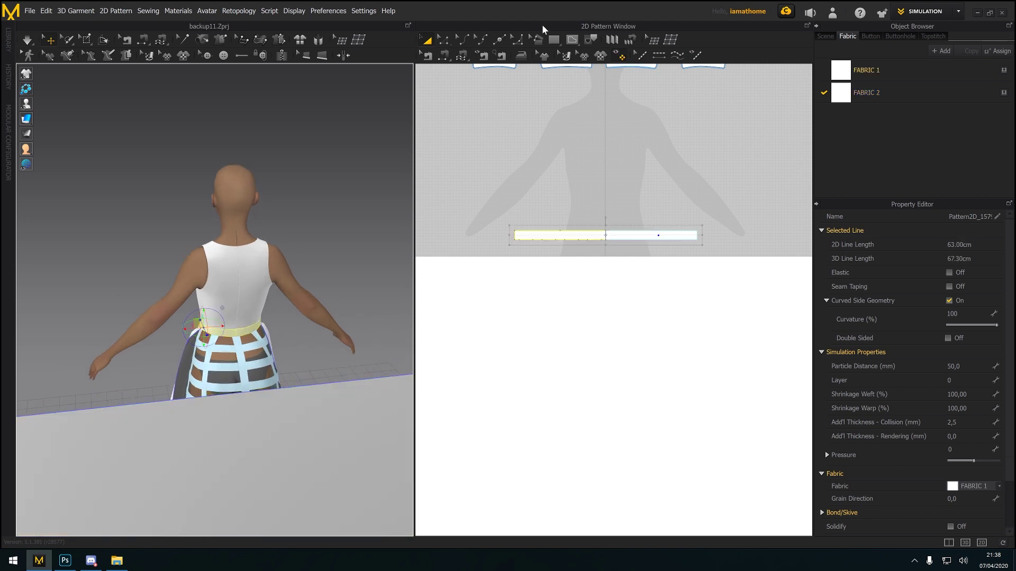
pyautogui.scroll(3, 650, 245)
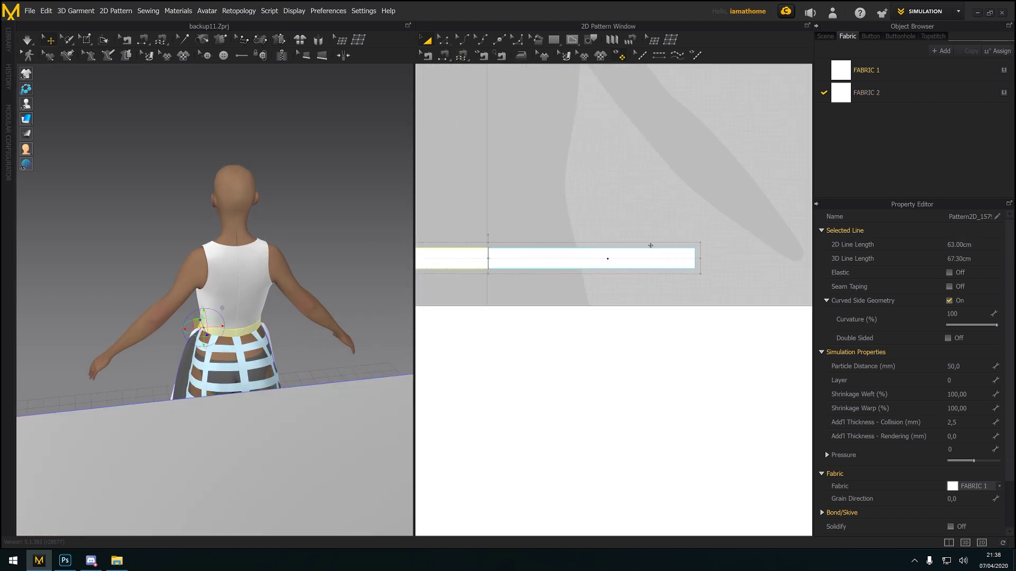
pyautogui.moveTo(651, 246); pyautogui.dragTo(665, 206, button='right')
pyautogui.click(461, 55)
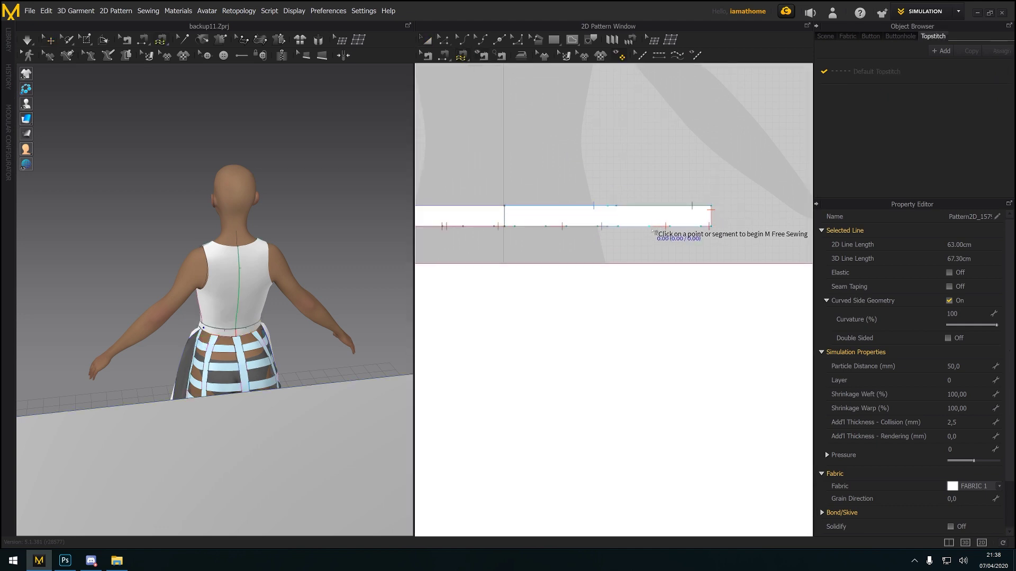
pyautogui.scroll(2, 632, 238)
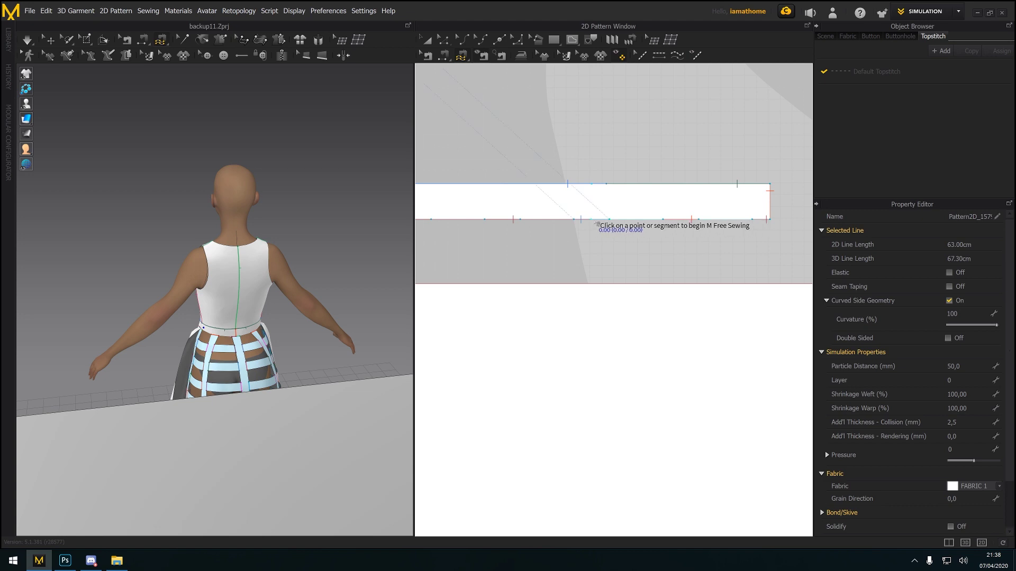
pyautogui.click(610, 219)
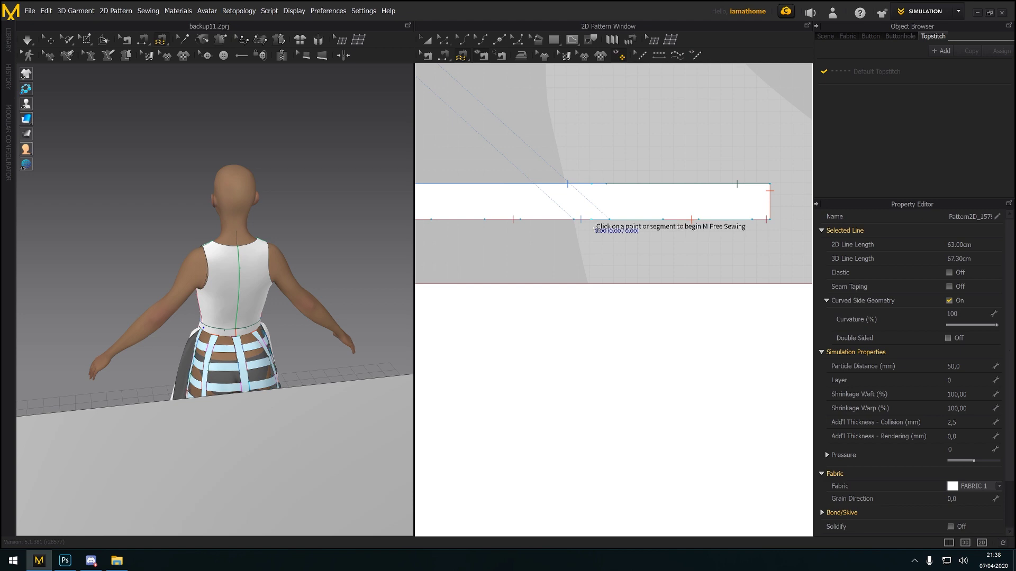
pyautogui.moveTo(611, 244)
pyautogui.mouseDown(button='middle')
pyautogui.moveTo(903, 273)
pyautogui.moveTo(606, 259)
pyautogui.mouseUp(button='middle')
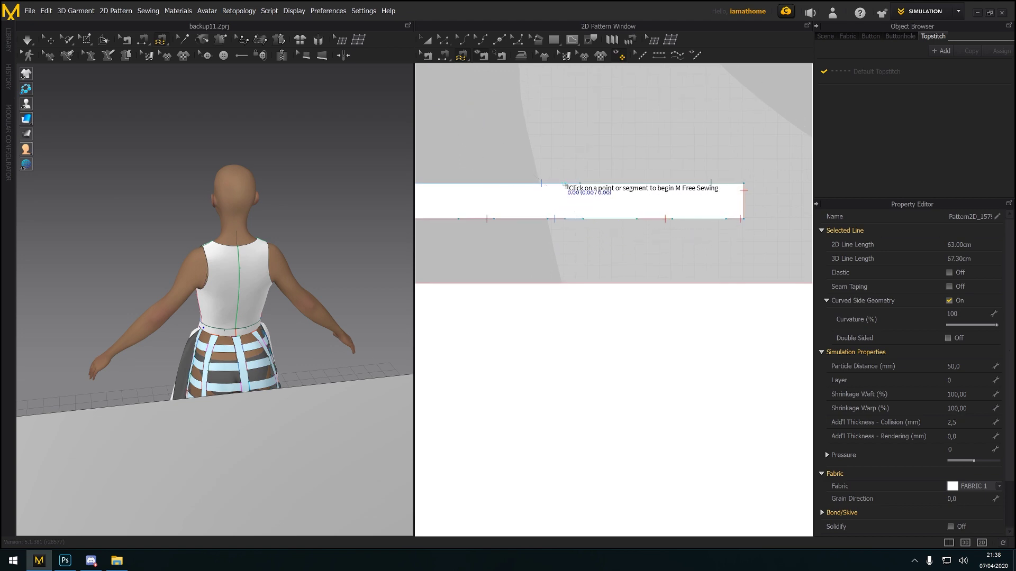
pyautogui.scroll(5, 568, 193)
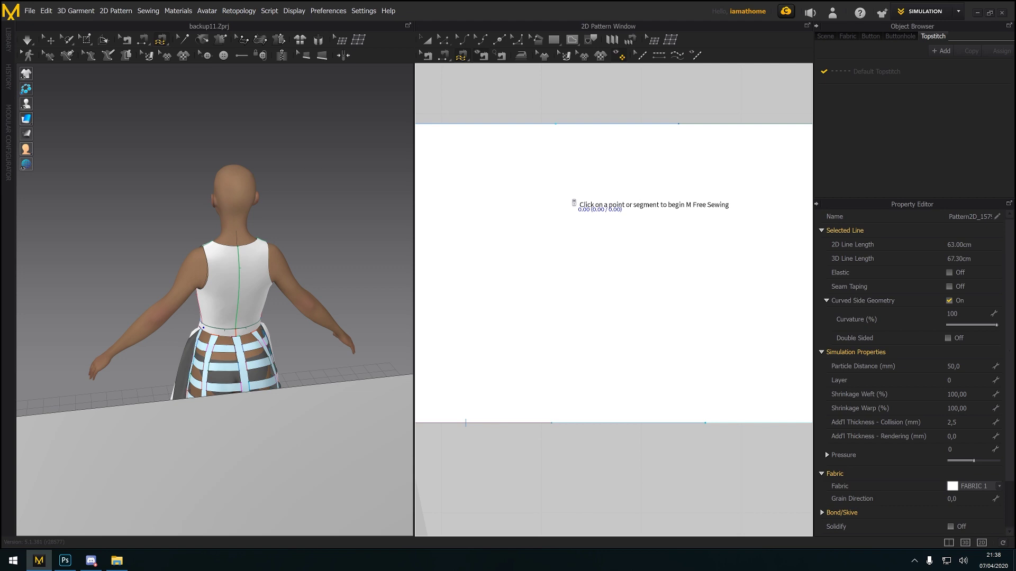
pyautogui.scroll(-5, 574, 202)
pyautogui.click(445, 40)
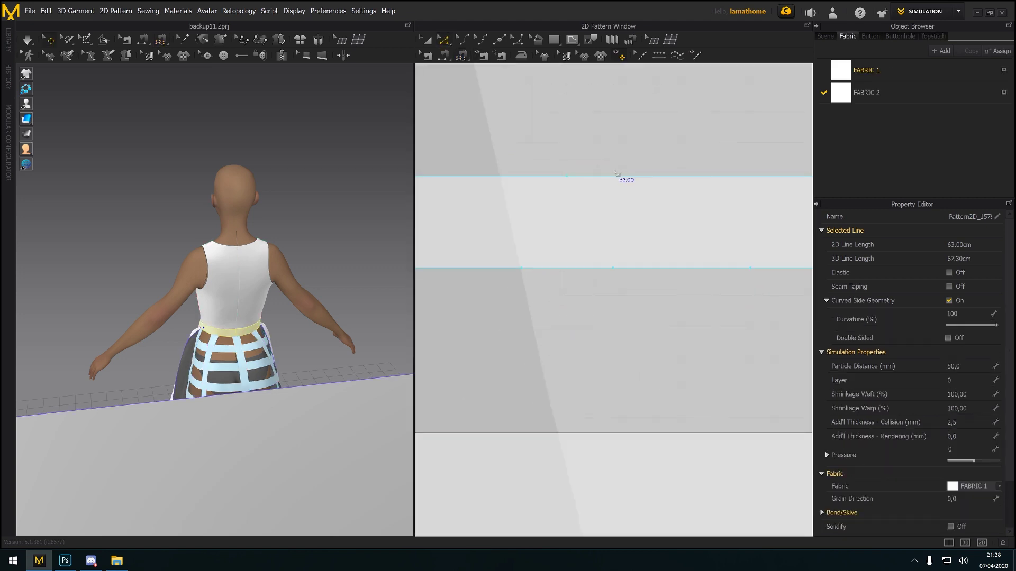
pyautogui.click(608, 186)
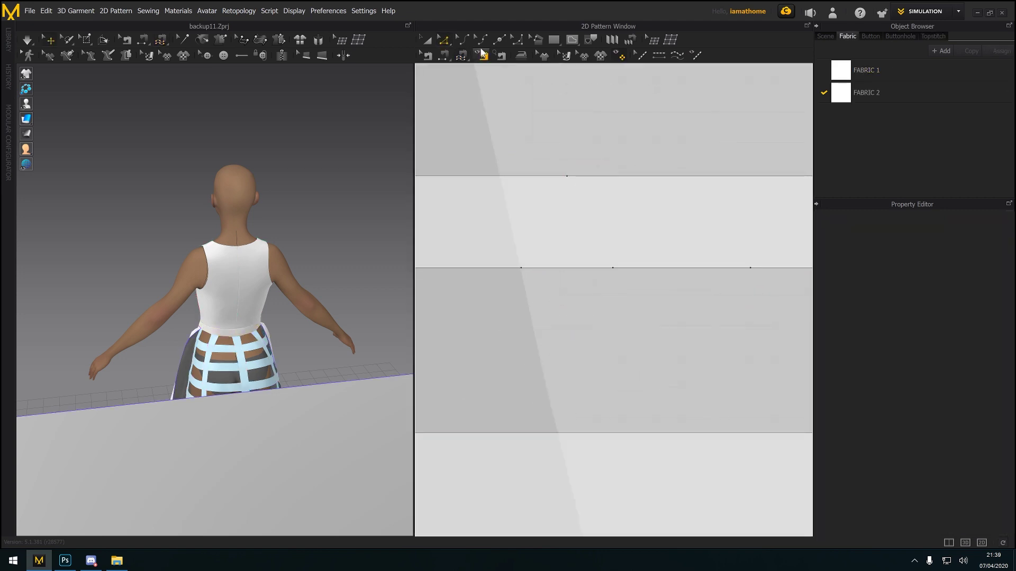
# Start M:N Free Sewing and choose the two outer back sections of the waistband's lower edge as the seam's first side
pyautogui.click(461, 55)
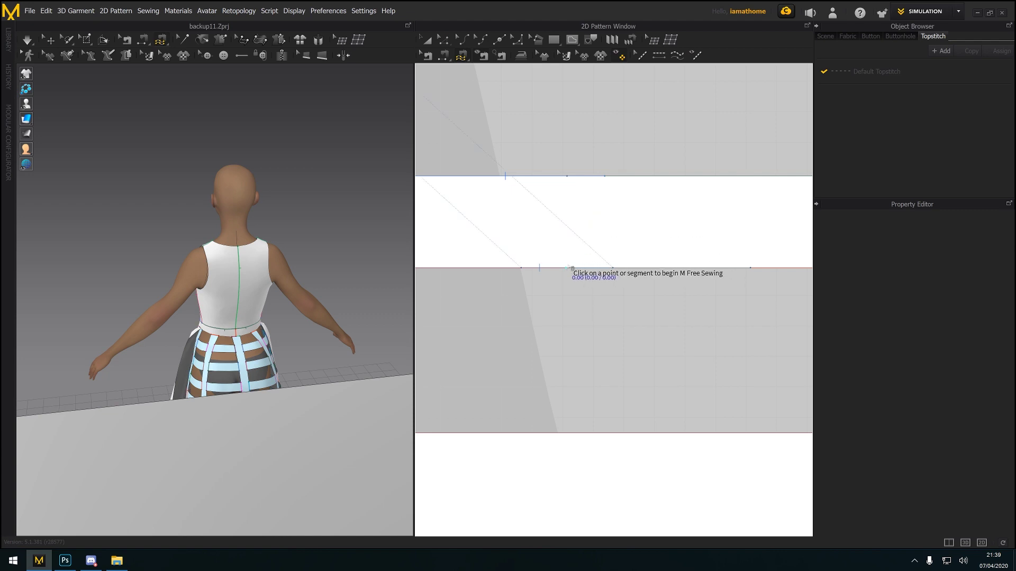
pyautogui.scroll(-3, 651, 286)
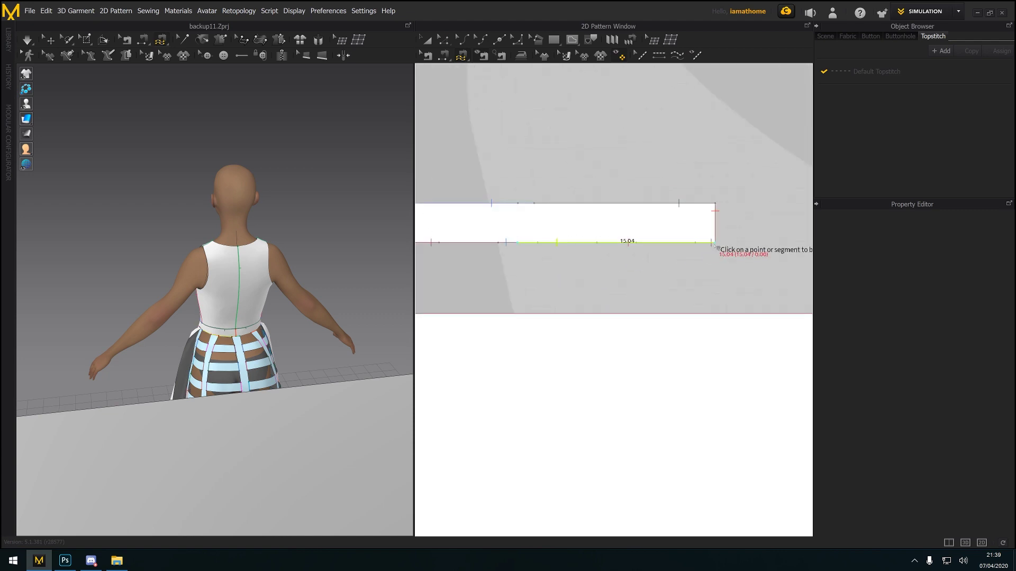
pyautogui.scroll(-3, 724, 244)
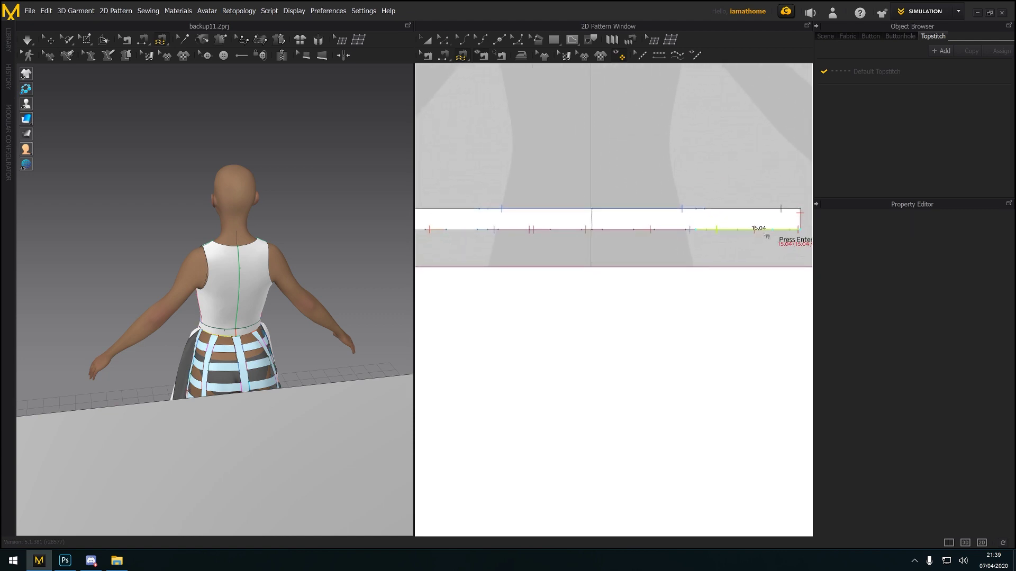
pyautogui.scroll(-3, 767, 236)
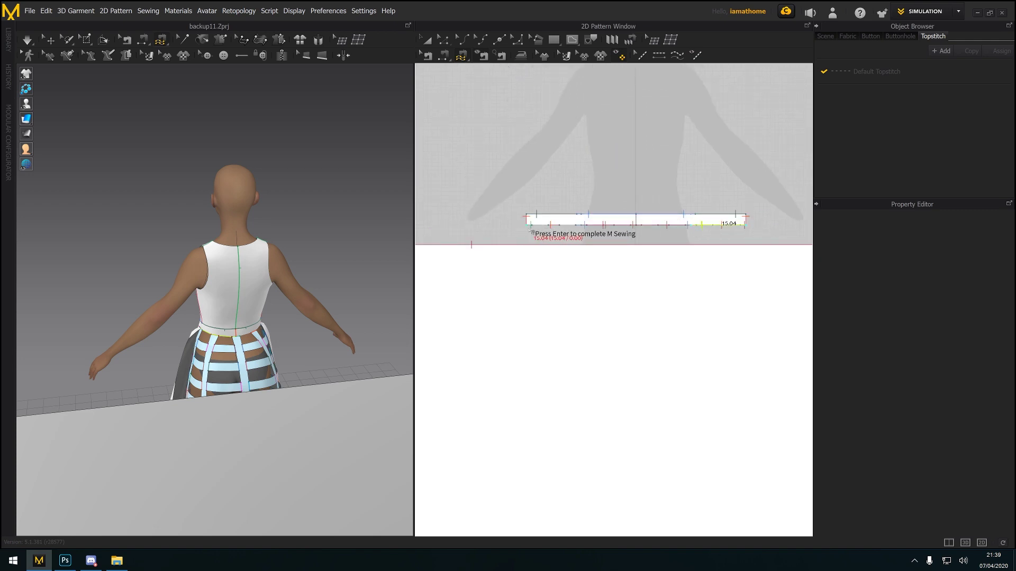
pyautogui.scroll(3, 531, 231)
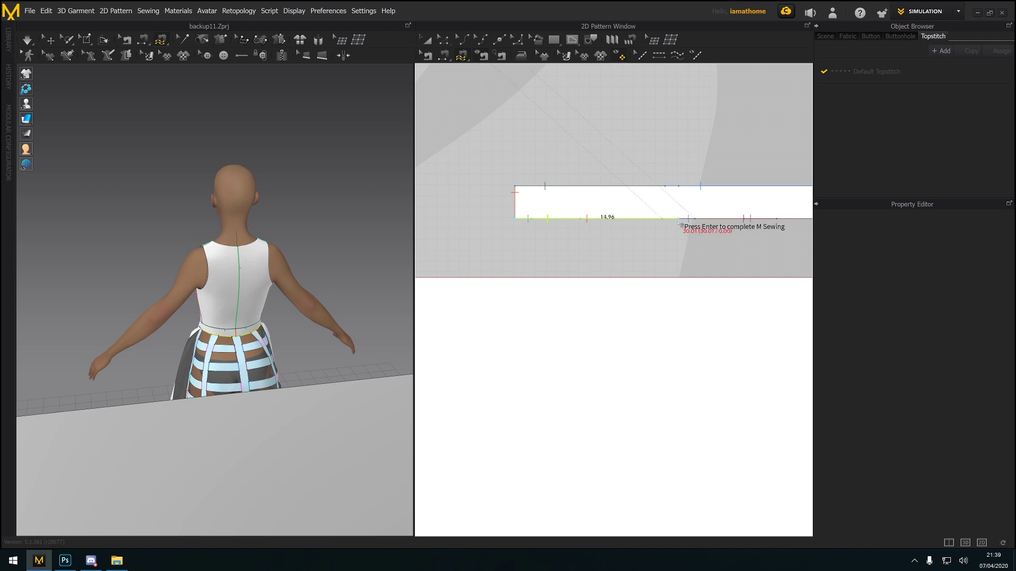
pyautogui.scroll(-5, 582, 211)
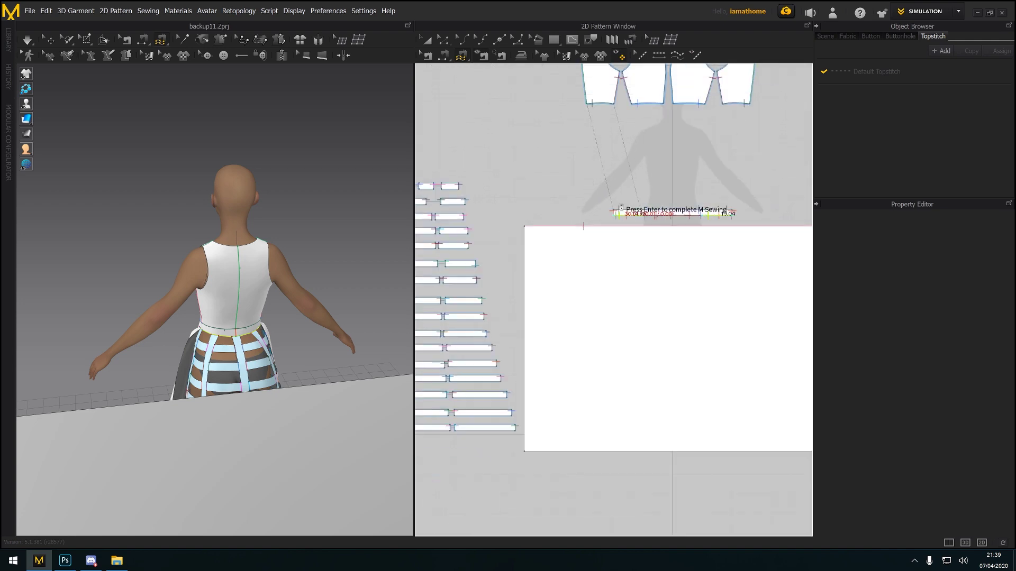
pyautogui.press('Return')
# Complete the M:N seam along the full 150 cm top edge of the back skirt panel
pyautogui.moveTo(572, 204); pyautogui.dragTo(328, 221, button='right')
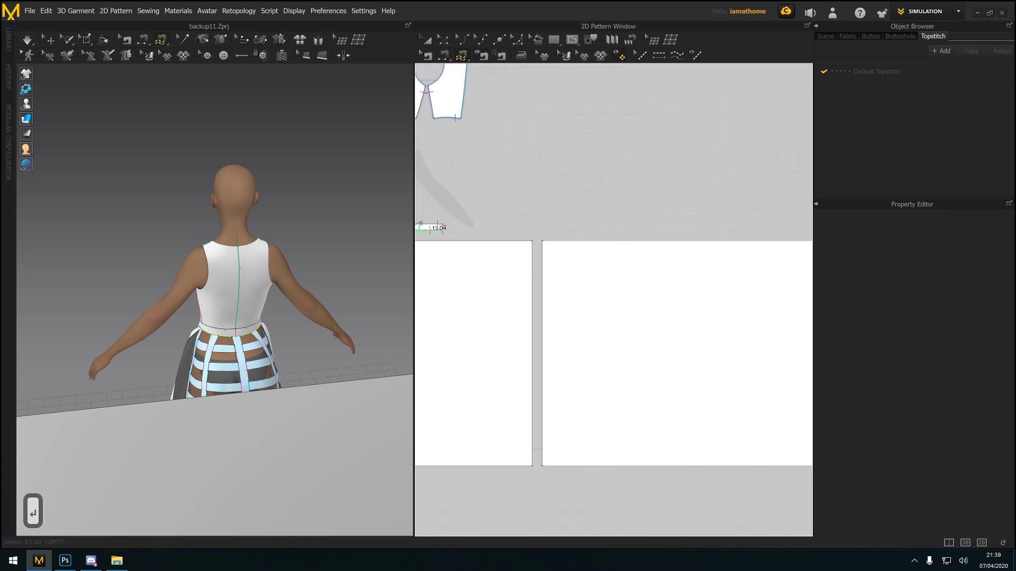
pyautogui.moveTo(706, 233); pyautogui.dragTo(541, 231, button='right')
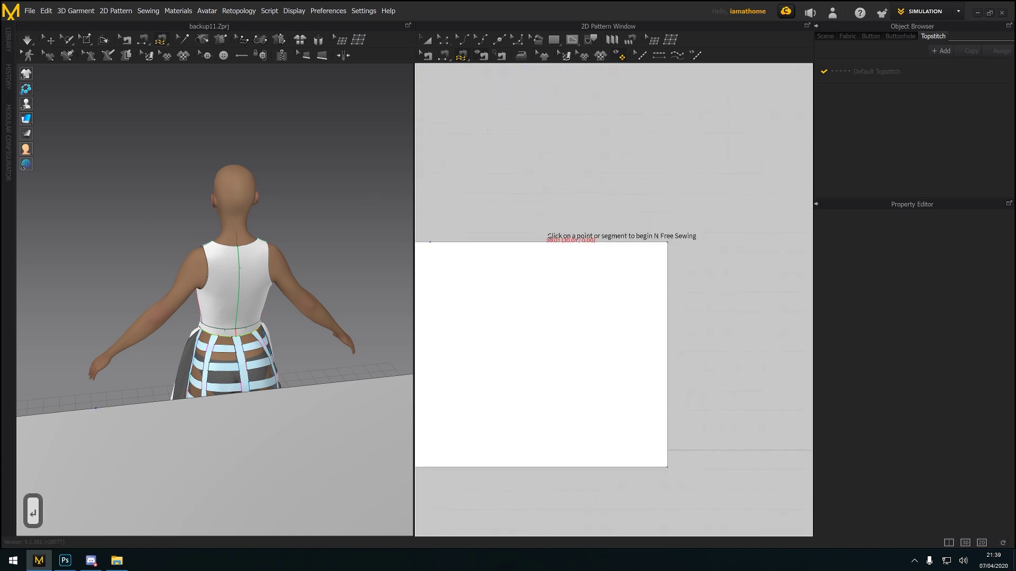
pyautogui.scroll(-2, 653, 250)
pyautogui.click(653, 247)
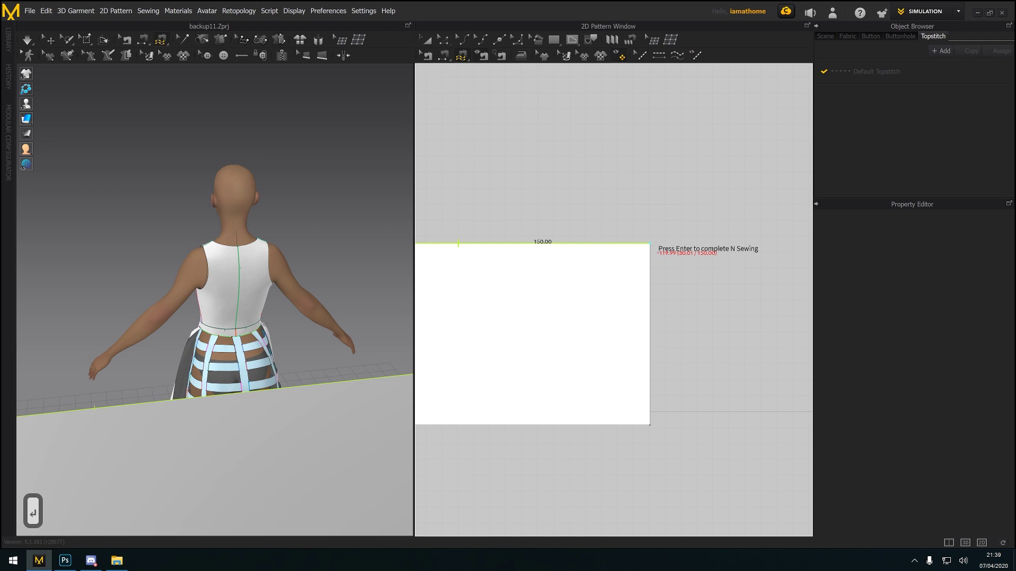
pyautogui.press('Return')
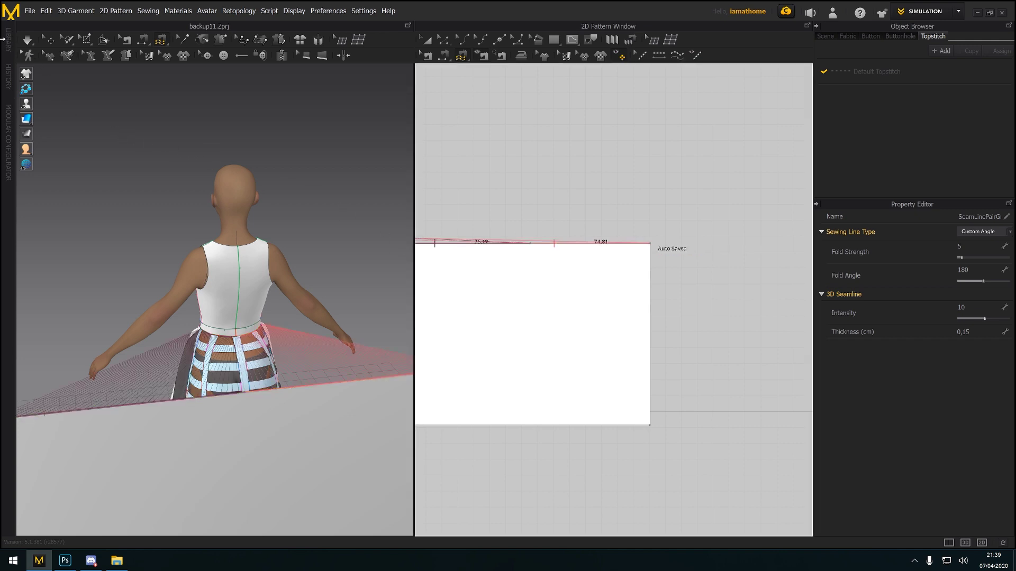
# Simulate the gathered skirt so the back panel drapes from the waistband, stop the simulation, and inspect the open sides
pyautogui.click(27, 40)
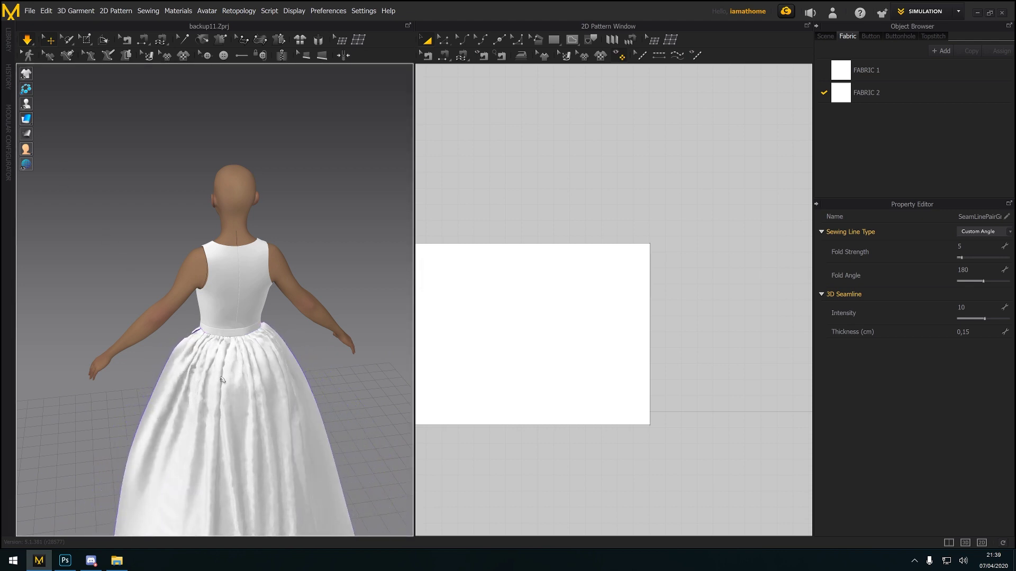
pyautogui.moveTo(222, 379); pyautogui.dragTo(218, 263, button='right')
pyautogui.click(31, 37)
pyautogui.click(161, 39)
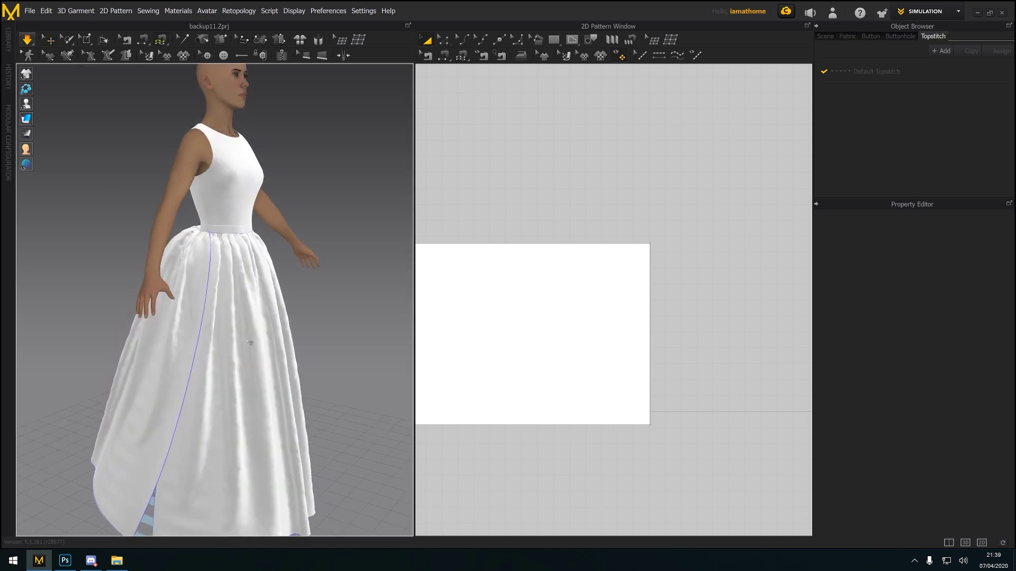
pyautogui.scroll(-3, 251, 339)
pyautogui.moveTo(252, 340); pyautogui.dragTo(159, 341, button='right')
pyautogui.scroll(2, 245, 342)
pyautogui.scroll(-2, 246, 343)
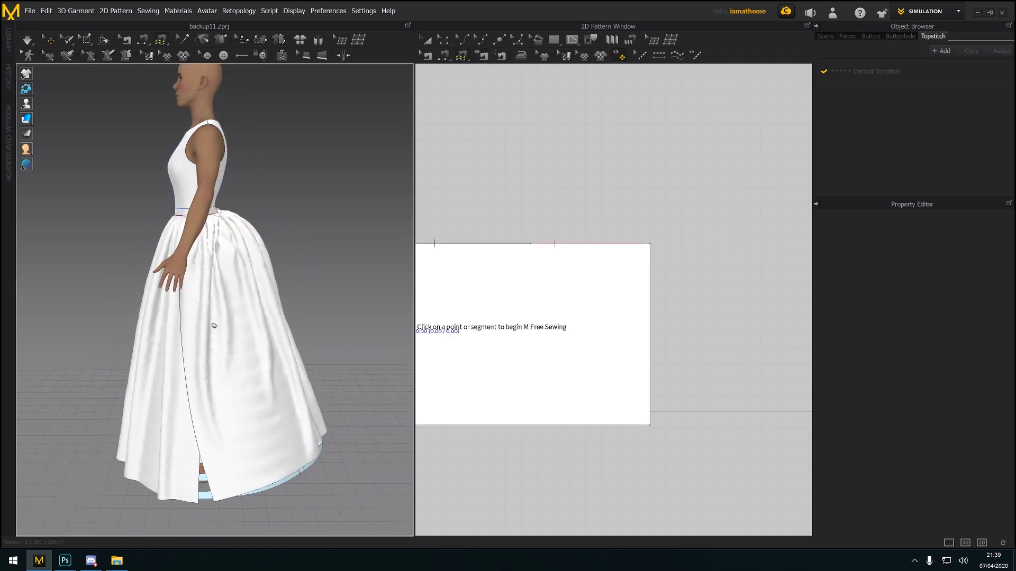
# Sew the back skirt panel's inner side edge to the adjacent side edge of the front panel with Segment Sewing
pyautogui.scroll(-3, 594, 356)
pyautogui.scroll(-2, 637, 305)
pyautogui.scroll(3, 637, 305)
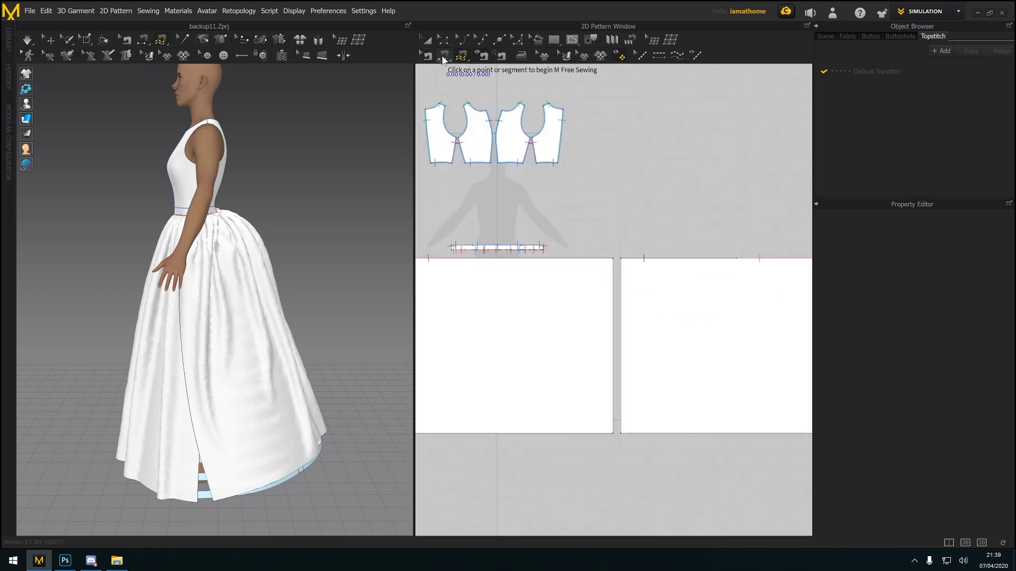
pyautogui.click(624, 292)
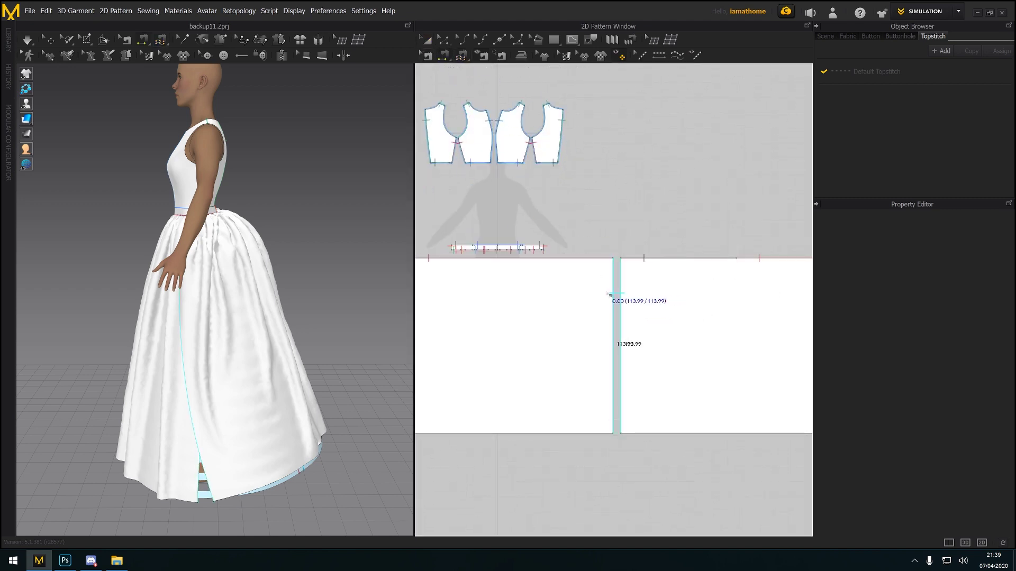
pyautogui.scroll(-3, 609, 297)
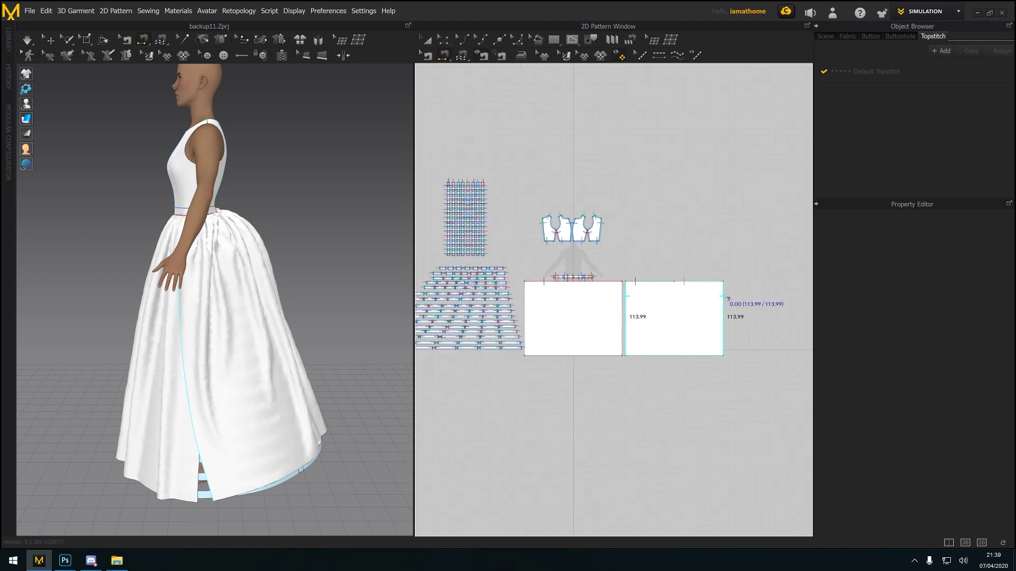
pyautogui.scroll(4, 630, 299)
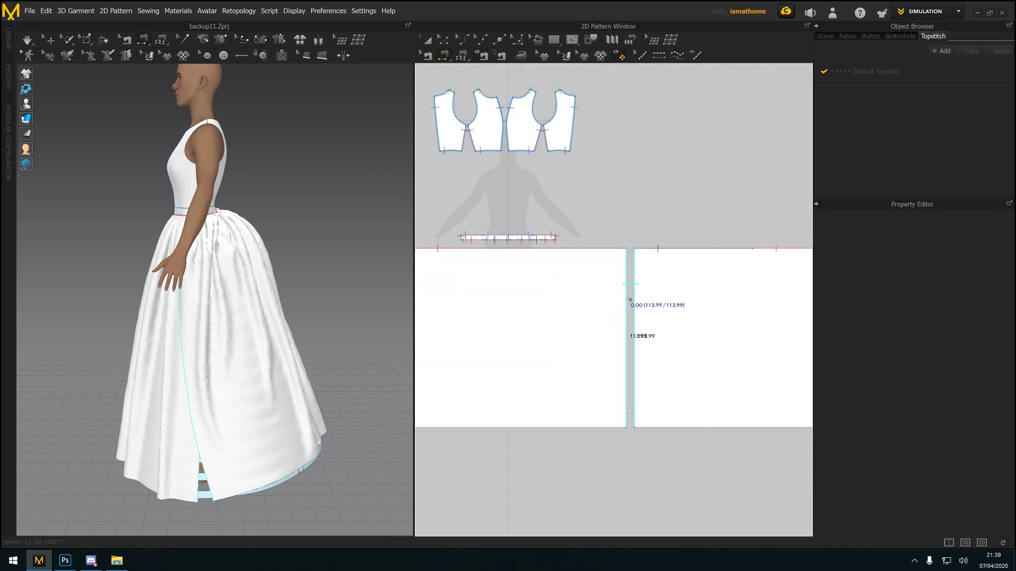
pyautogui.click(629, 298)
# Sew the far outer side edges of the front and back skirt panels together
pyautogui.scroll(-2, 672, 304)
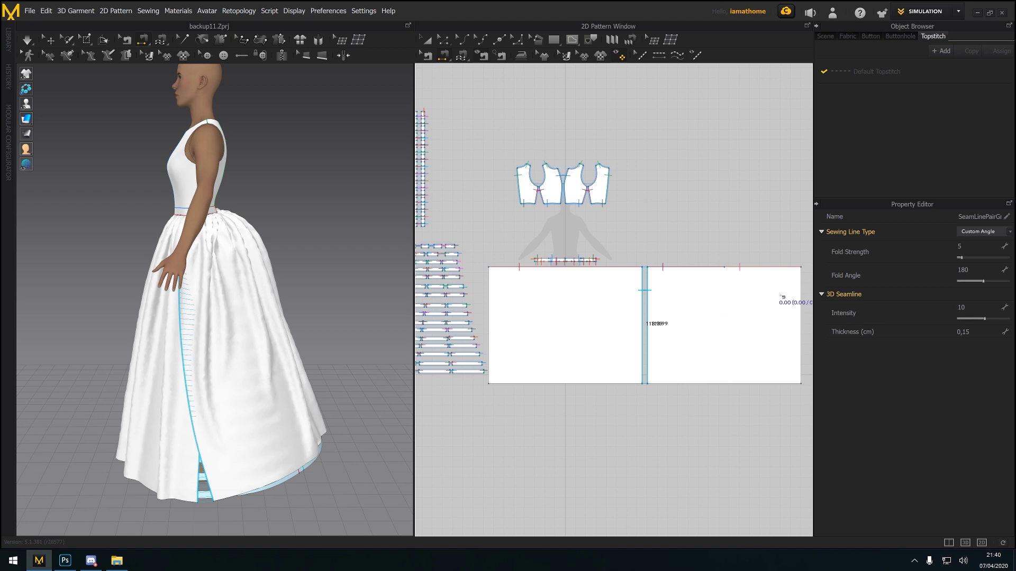
pyautogui.click(804, 299)
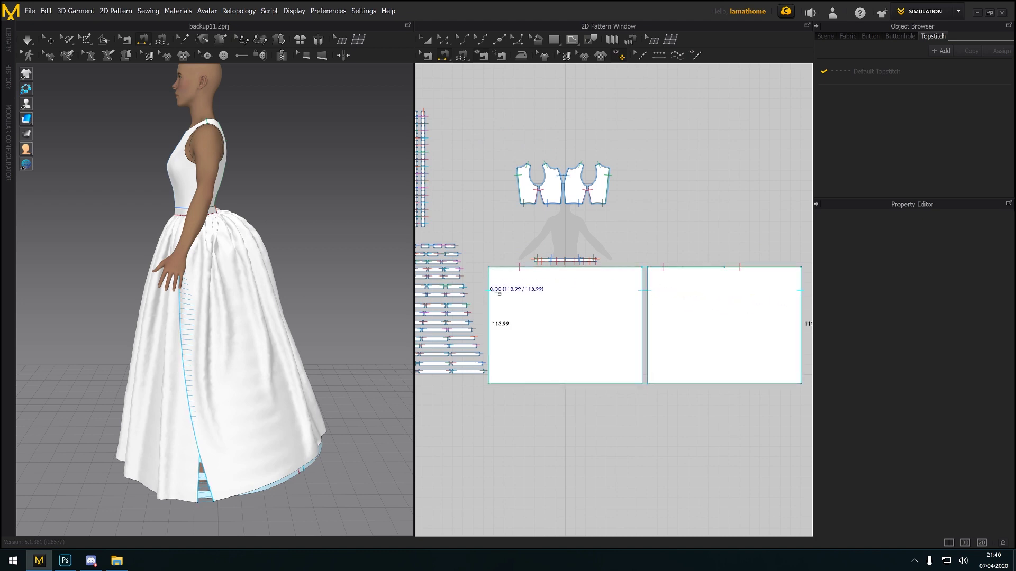
pyautogui.click(492, 297)
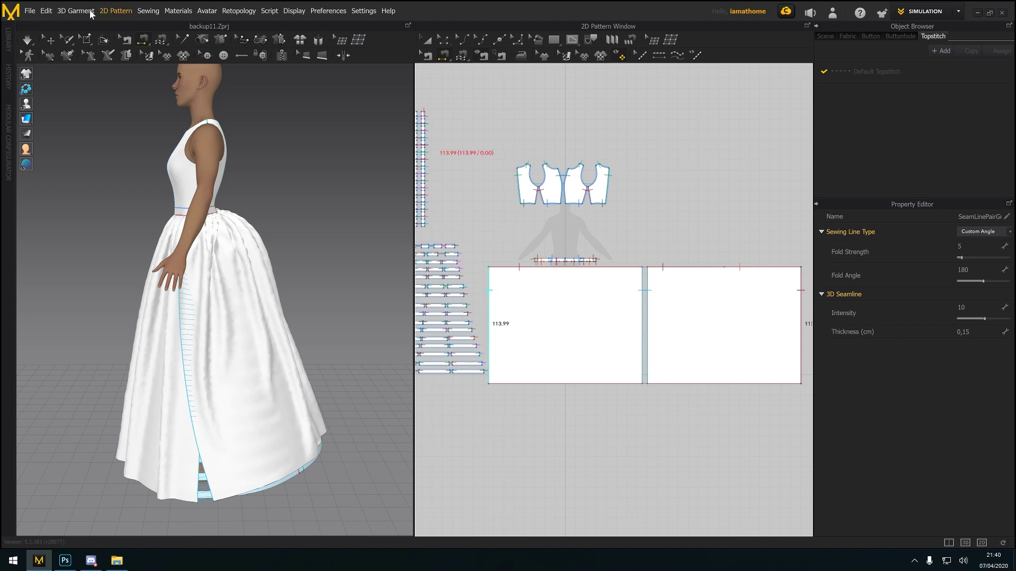
# Simulate the skirt with its side seams sewn, pulling the front and back panels to settle them over the hoop cage
pyautogui.click(33, 44)
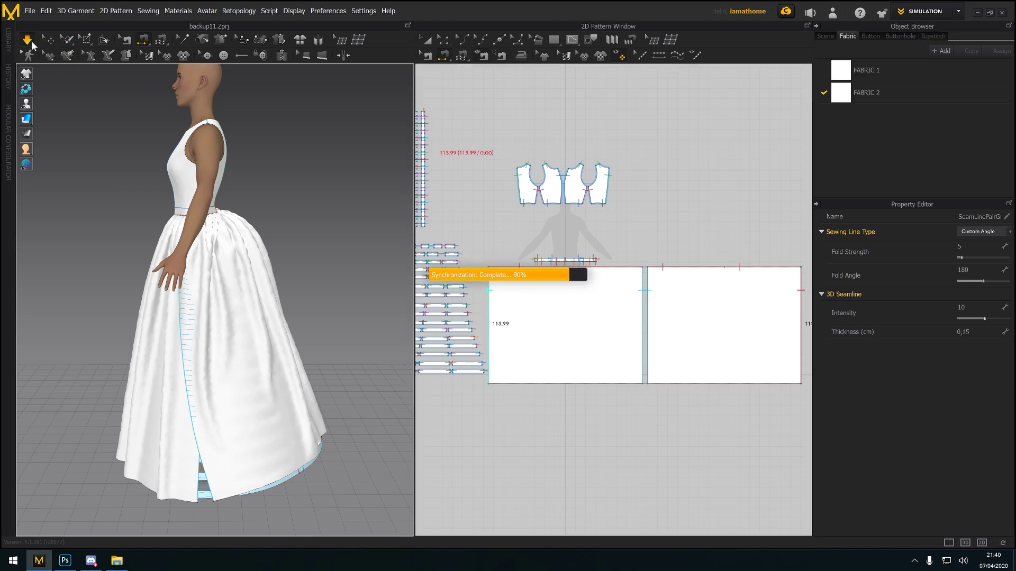
pyautogui.click(173, 338)
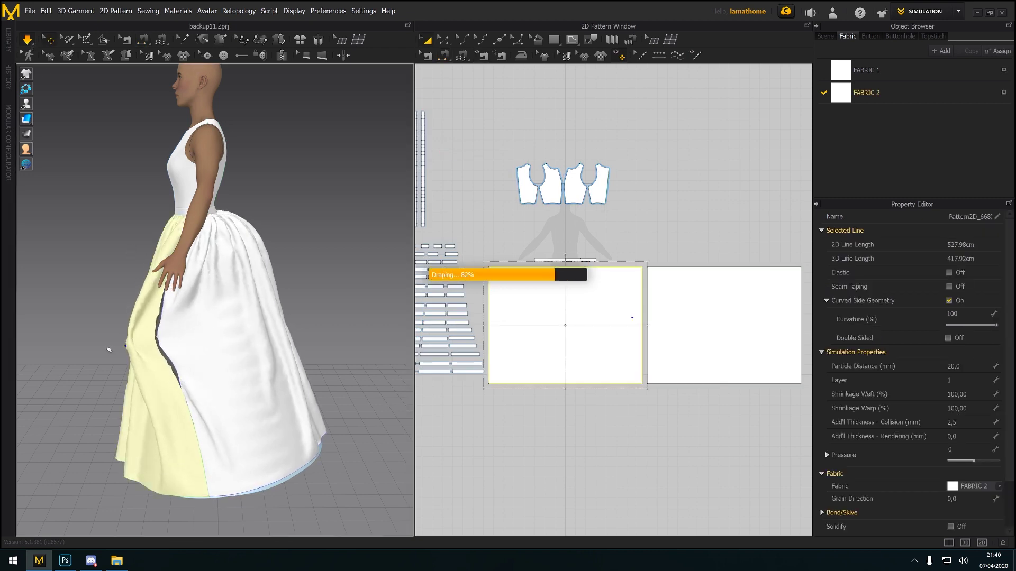
pyautogui.click(206, 346)
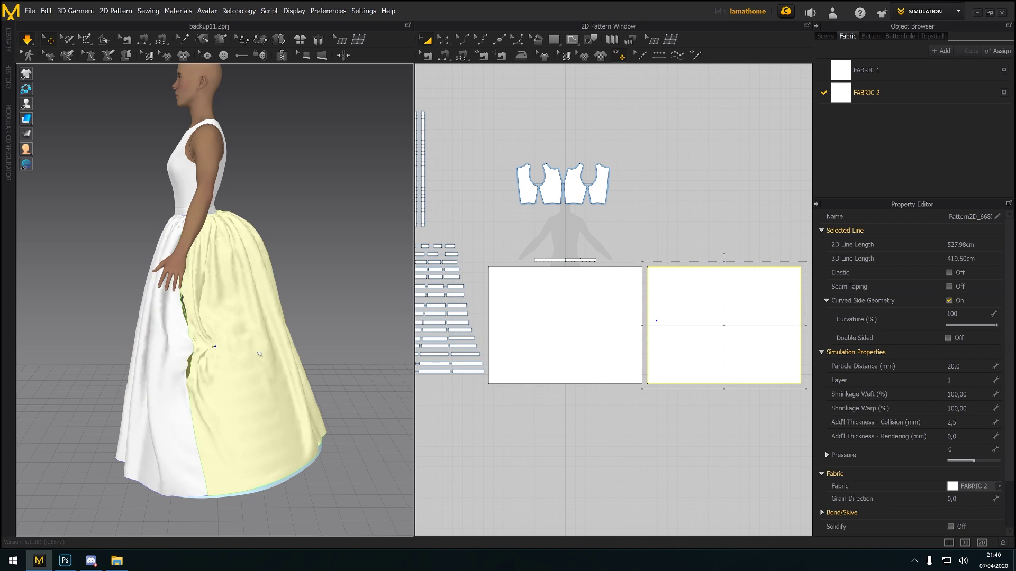
pyautogui.moveTo(259, 354); pyautogui.dragTo(260, 350)
pyautogui.moveTo(185, 344); pyautogui.dragTo(159, 347)
pyautogui.moveTo(235, 320); pyautogui.dragTo(290, 246, button='right')
pyautogui.click(217, 270)
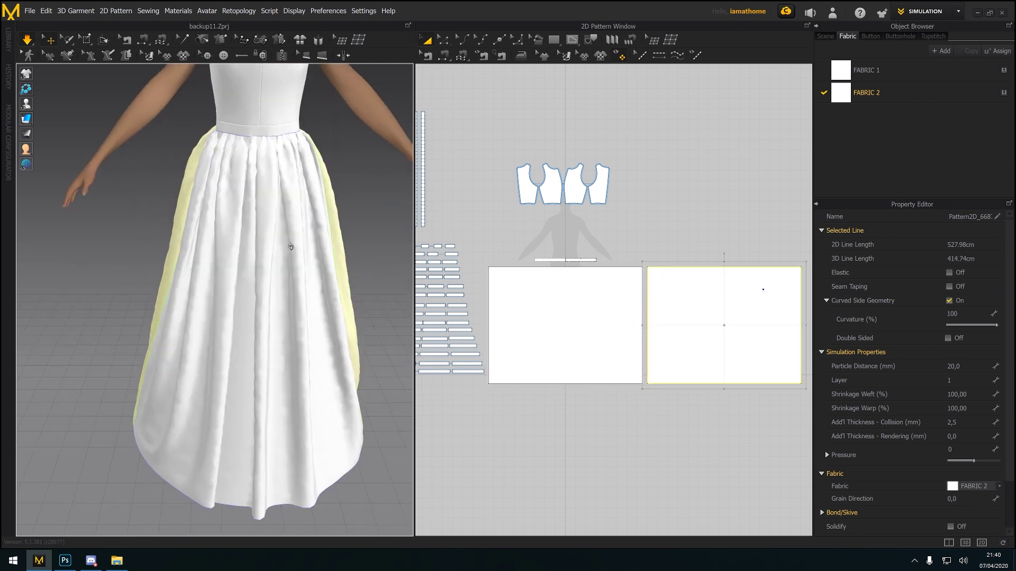
pyautogui.click(27, 40)
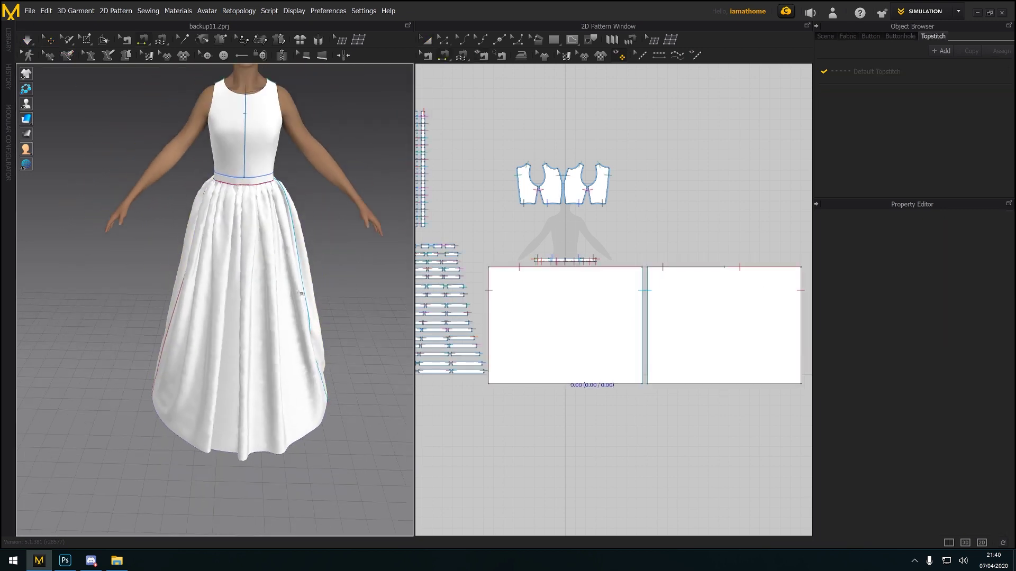
pyautogui.moveTo(301, 293); pyautogui.dragTo(413, 472, button='right')
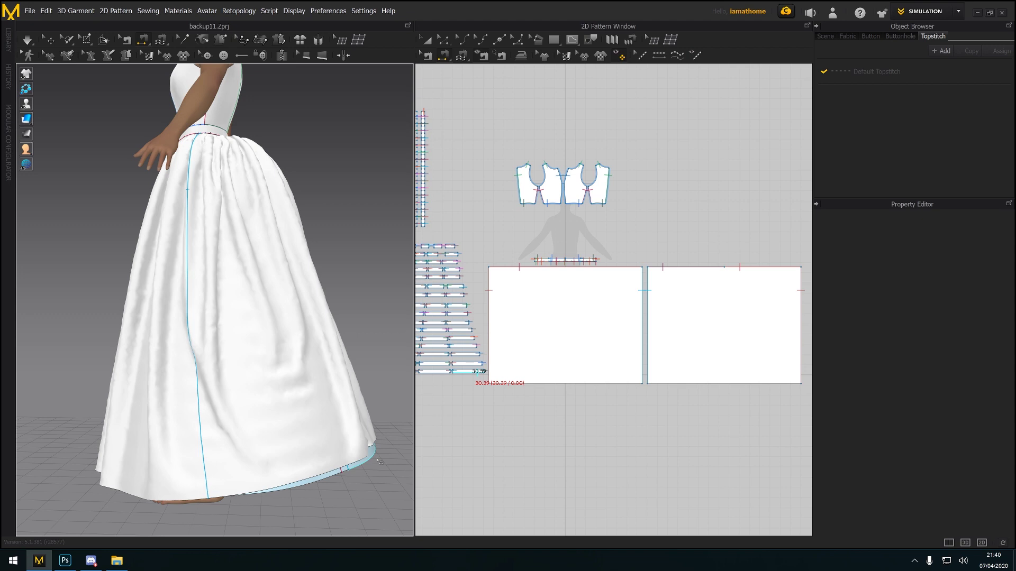
pyautogui.scroll(-3, 317, 415)
pyautogui.moveTo(290, 407)
pyautogui.mouseDown(button='right')
pyautogui.moveTo(303, 389)
pyautogui.moveTo(219, 387)
pyautogui.moveTo(345, 426)
pyautogui.moveTo(272, 412)
pyautogui.moveTo(376, 429)
pyautogui.moveTo(322, 380)
pyautogui.moveTo(286, 428)
pyautogui.moveTo(297, 426)
pyautogui.mouseUp(button='right')
# Select all hoop cage patterns and shift them slightly away from the skirt panels in the 2D layout
pyautogui.moveTo(631, 361); pyautogui.dragTo(829, 361, button='right')
pyautogui.scroll(-5, 706, 347)
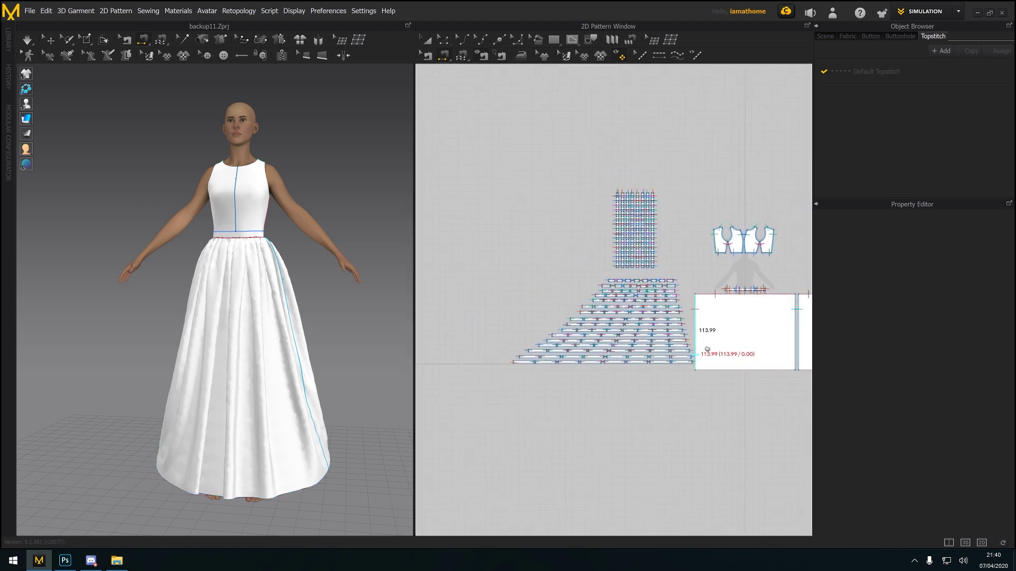
pyautogui.scroll(3, 603, 244)
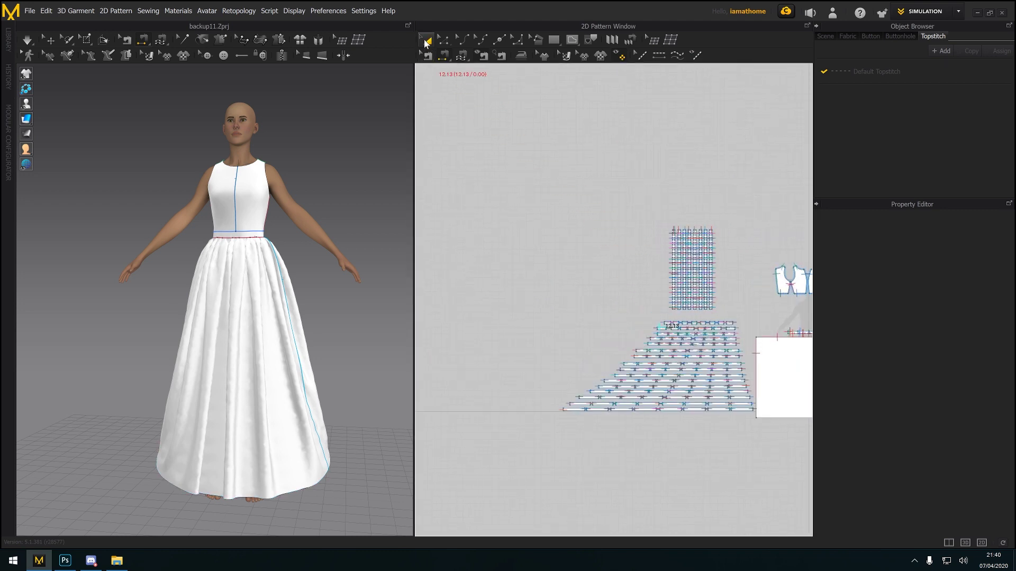
pyautogui.click(426, 41)
pyautogui.moveTo(609, 231); pyautogui.dragTo(578, 214, button='middle')
pyautogui.moveTo(476, 172); pyautogui.dragTo(726, 426)
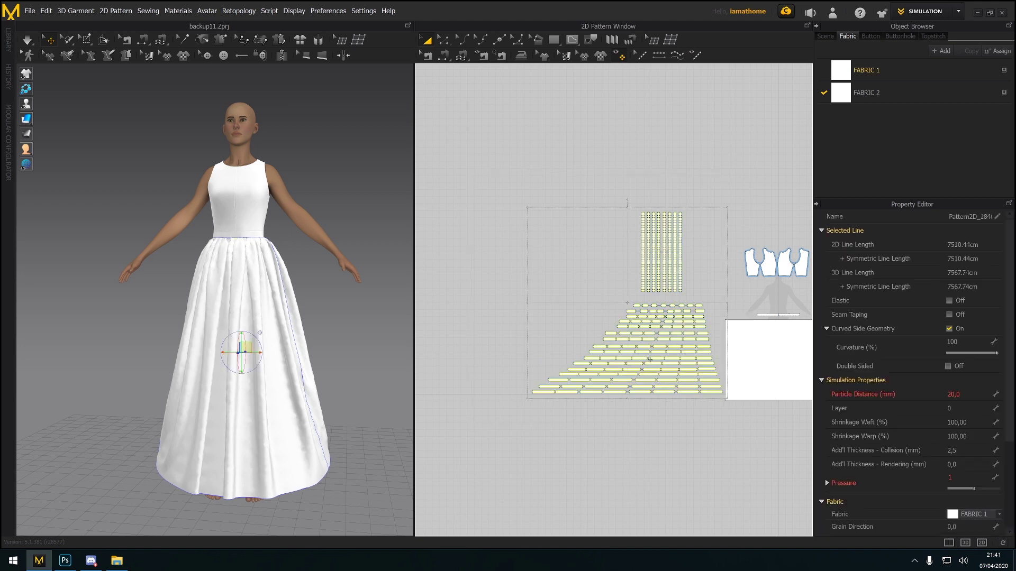
pyautogui.moveTo(675, 359); pyautogui.dragTo(650, 361)
# Unfreeze the selected hoop cage patterns
pyautogui.moveTo(330, 308); pyautogui.dragTo(304, 384, button='right')
pyautogui.rightClick(305, 384)
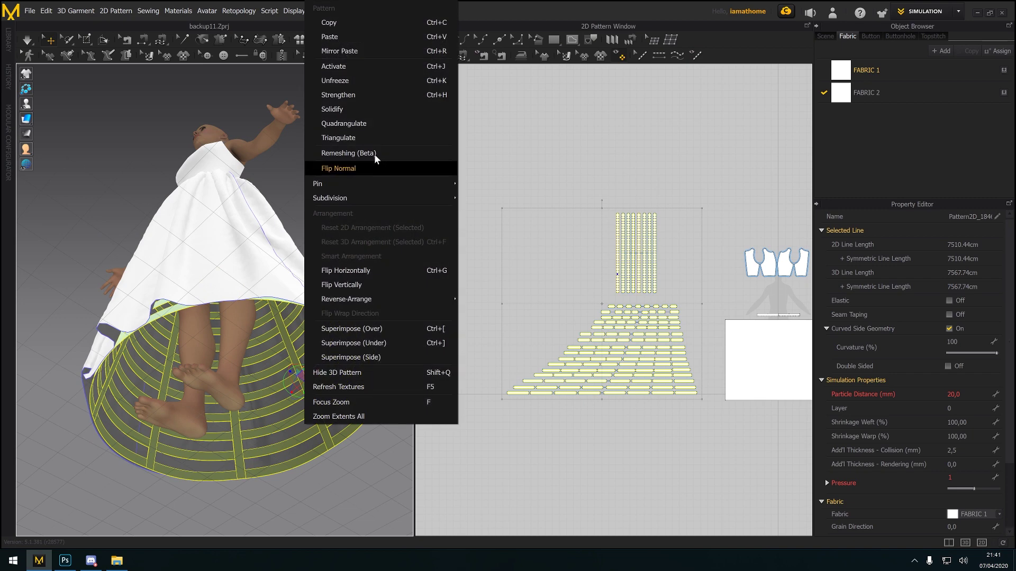
pyautogui.click(367, 84)
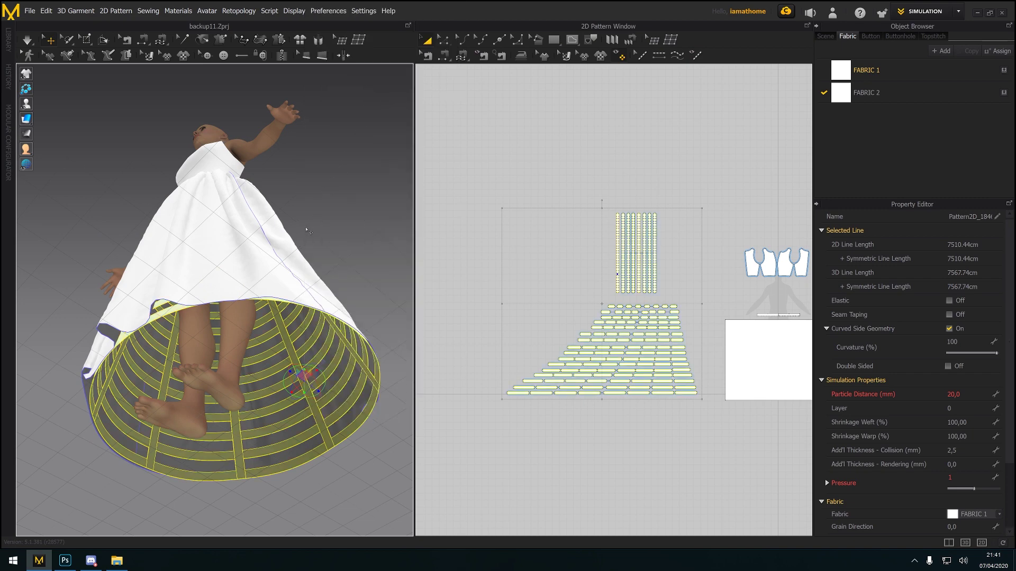
# Try simulating the skirt together with the unfrozen hoop cage, and stop the simulation
pyautogui.moveTo(308, 231); pyautogui.dragTo(302, 258, button='right')
pyautogui.moveTo(301, 258); pyautogui.dragTo(301, 245, button='middle')
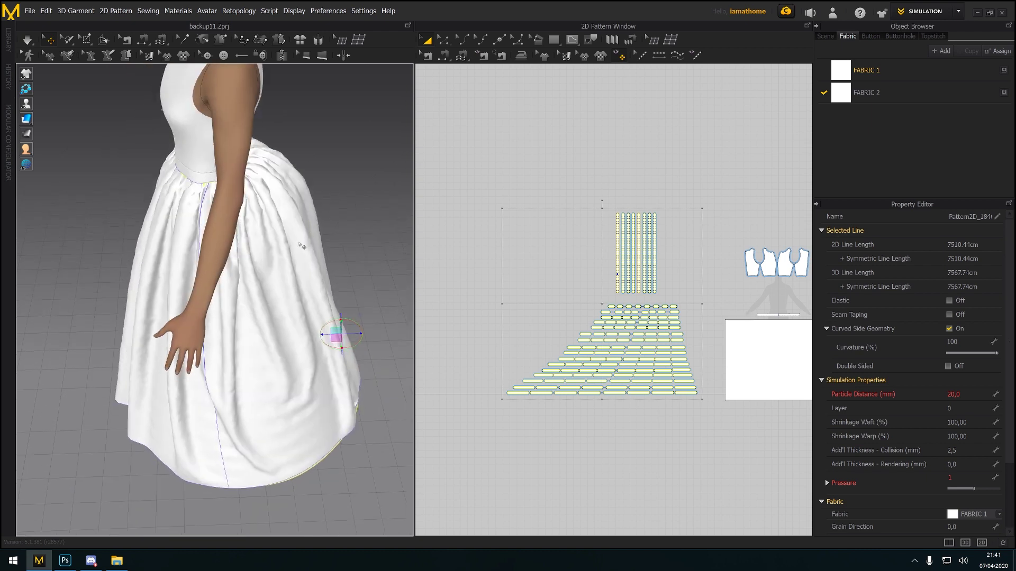
pyautogui.scroll(-2, 300, 244)
pyautogui.moveTo(299, 243); pyautogui.dragTo(290, 223, button='right')
pyautogui.click(29, 42)
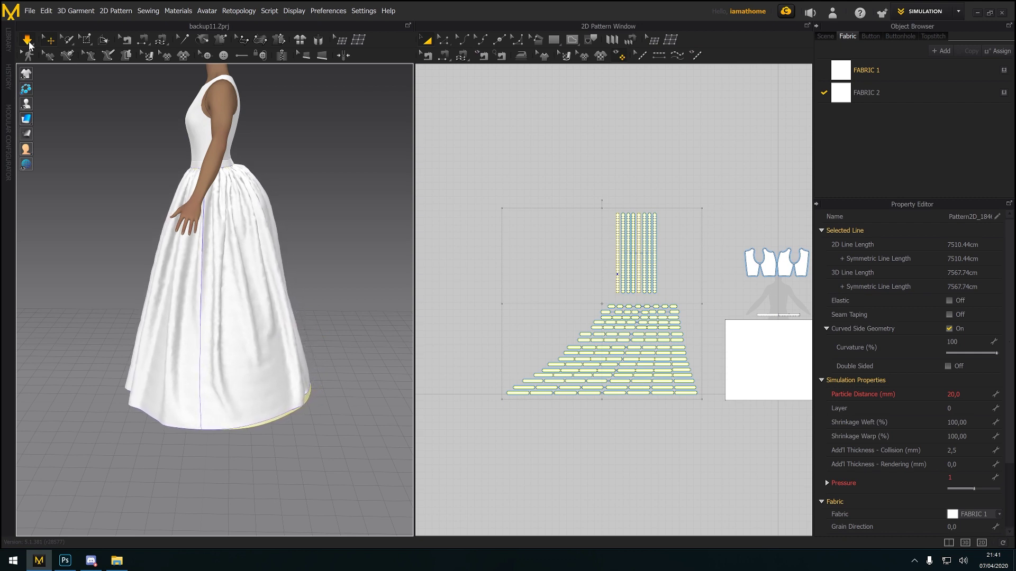
pyautogui.press('space')
# Undo the last simulation of the skirt over the unfrozen hoop cage
pyautogui.hotkey('ctrl', 'z')
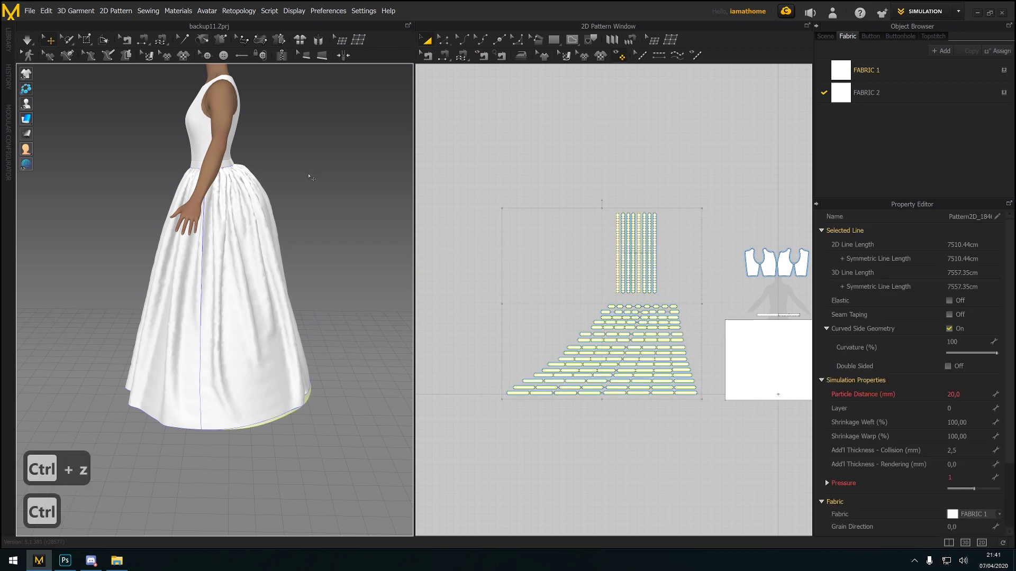
pyautogui.hotkey('ctrl', 'z')
pyautogui.hotkey('ctrl', 'z')
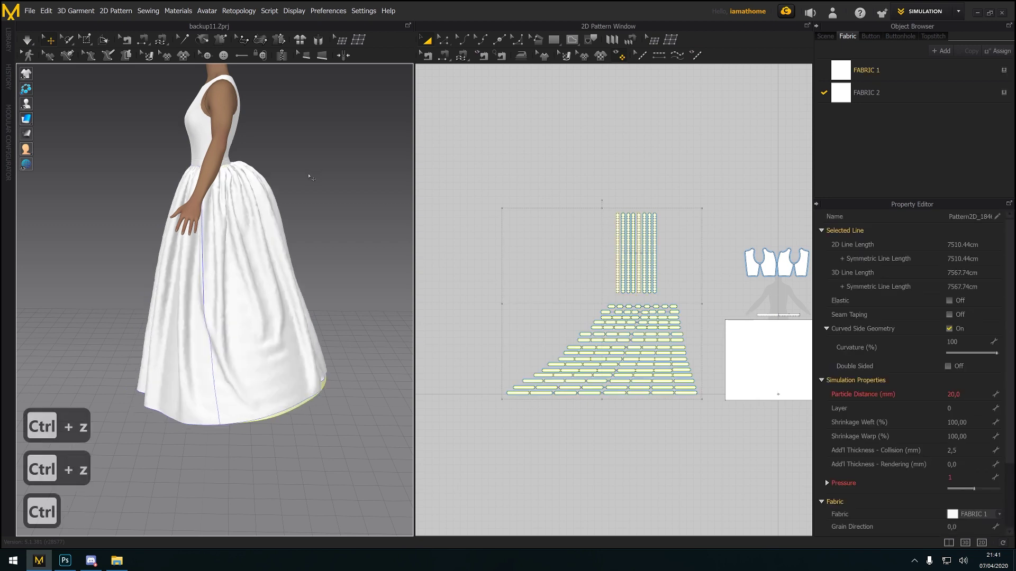
# Hide the front and back skirt panels in the 3D view to expose the hoop cage underneath
pyautogui.moveTo(290, 218); pyautogui.dragTo(272, 238, button='right')
pyautogui.click(259, 236)
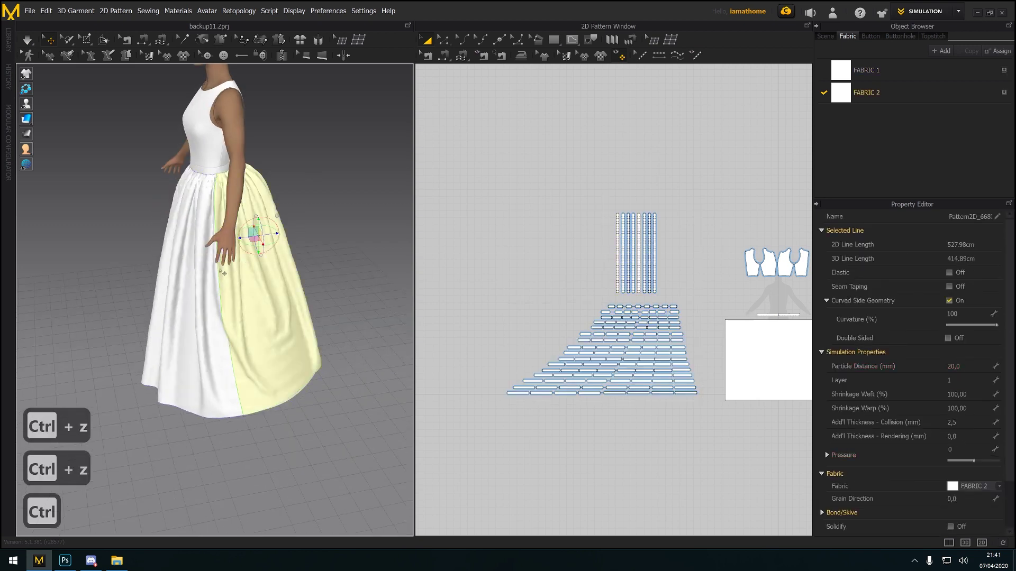
pyautogui.keyDown('shift'); pyautogui.click(191, 274); pyautogui.keyUp('shift')
pyautogui.rightClick(191, 273)
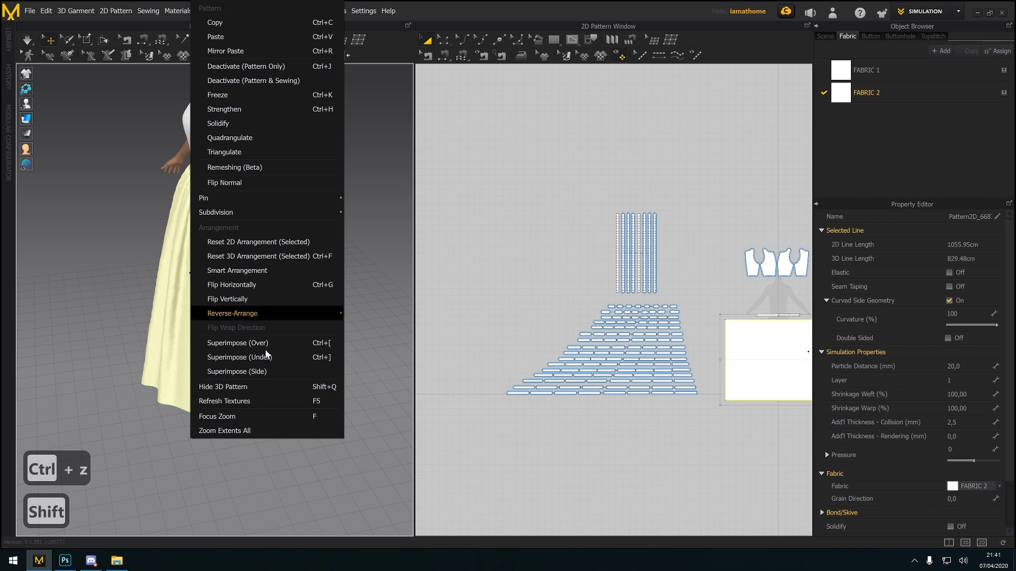
pyautogui.click(252, 392)
pyautogui.moveTo(304, 317); pyautogui.dragTo(254, 280, button='right')
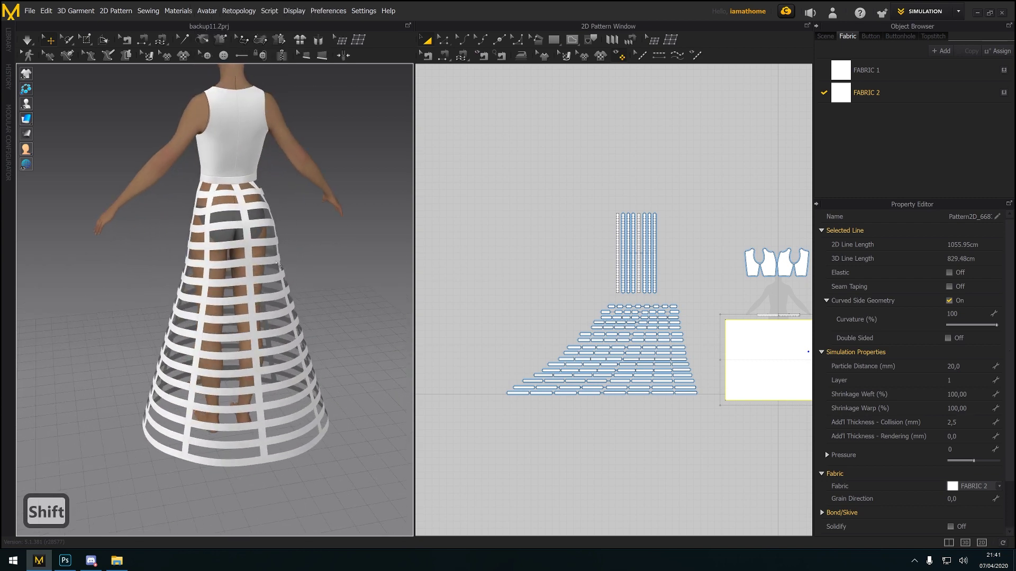
# Set the pressure of the two centre-back segments of the topmost hoop to 42
pyautogui.moveTo(264, 269); pyautogui.dragTo(284, 219, button='middle')
pyautogui.moveTo(283, 220); pyautogui.dragTo(280, 214, button='right')
pyautogui.scroll(4, 160, 149)
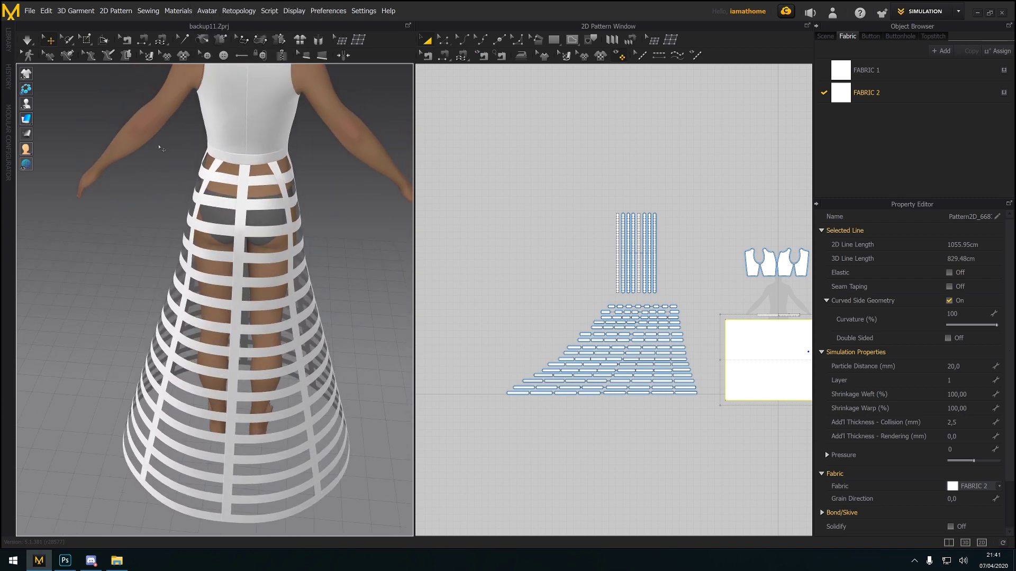
pyautogui.click(257, 183)
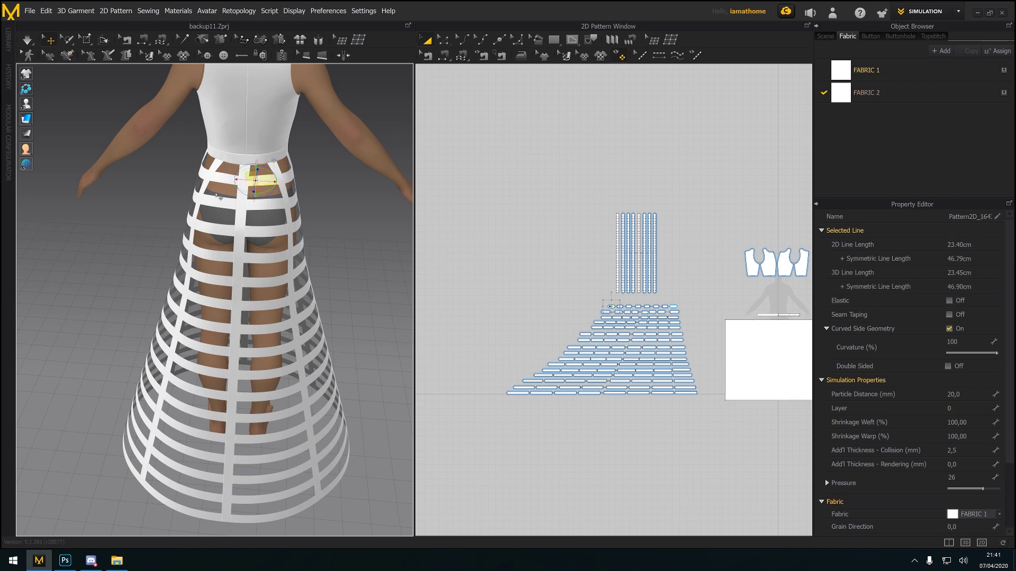
pyautogui.press('shift')
pyautogui.keyDown('shift'); pyautogui.click(212, 184); pyautogui.keyUp('shift')
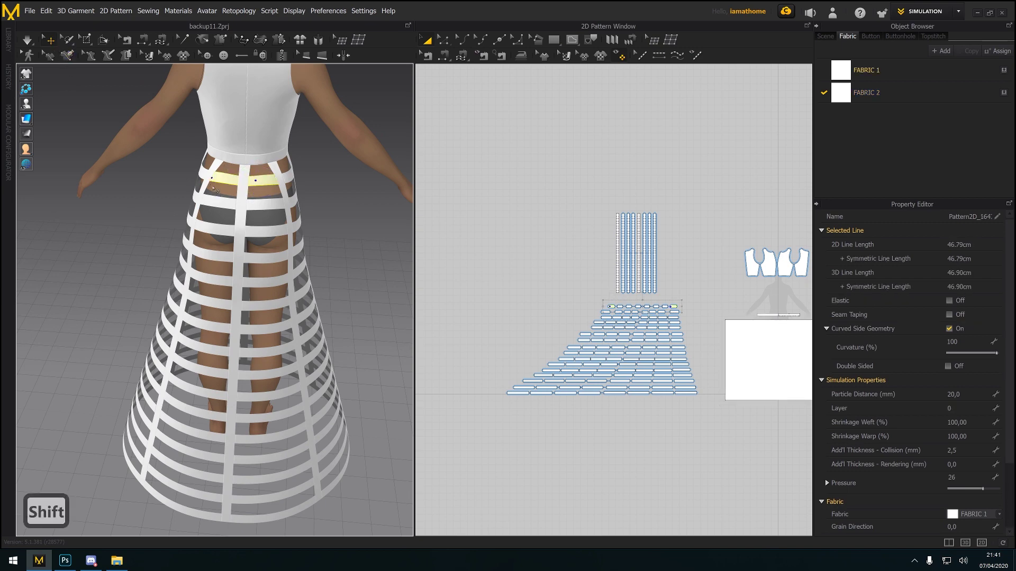
pyautogui.moveTo(224, 210); pyautogui.dragTo(201, 179, button='right')
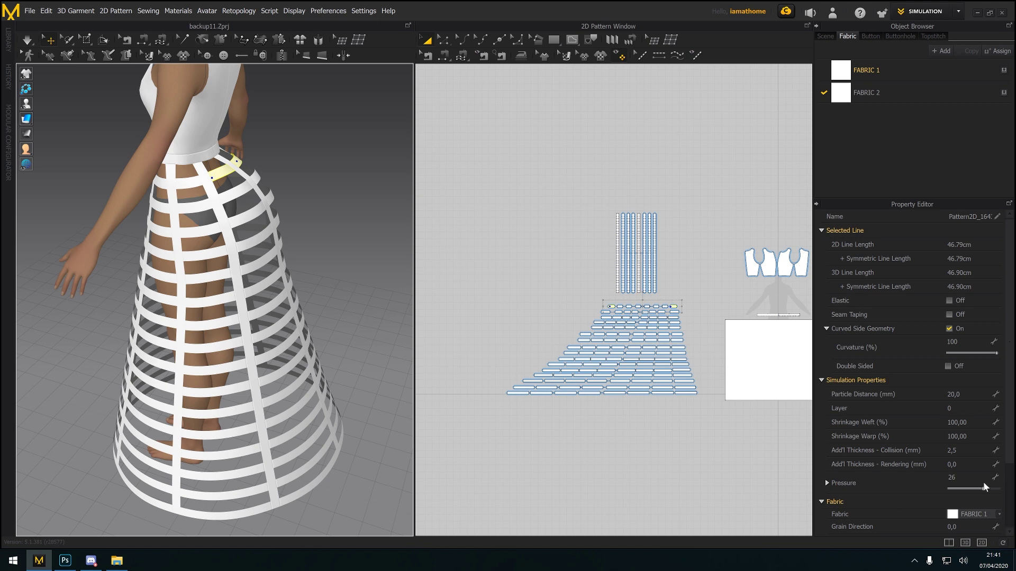
pyautogui.moveTo(984, 487); pyautogui.dragTo(988, 488)
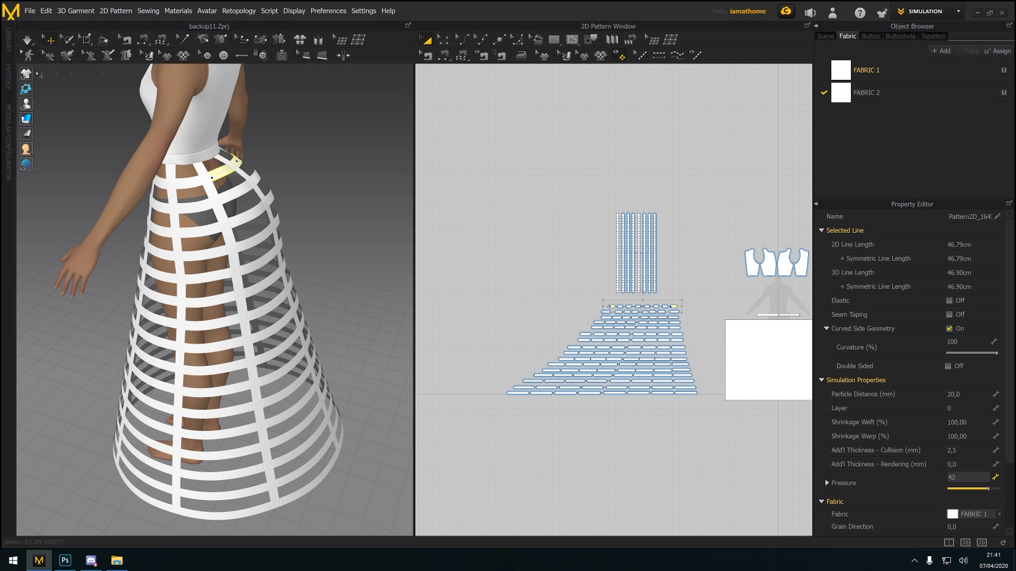
# Start the simulation and set the pressure of the two selected back strips in the cage's top row to 70
pyautogui.click(31, 38)
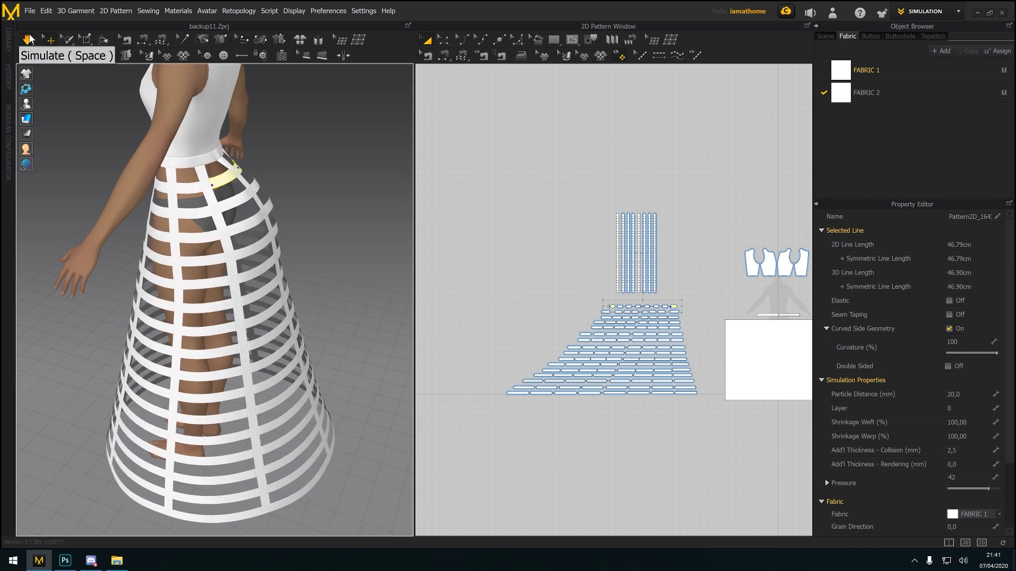
pyautogui.moveTo(223, 309); pyautogui.dragTo(192, 310, button='right')
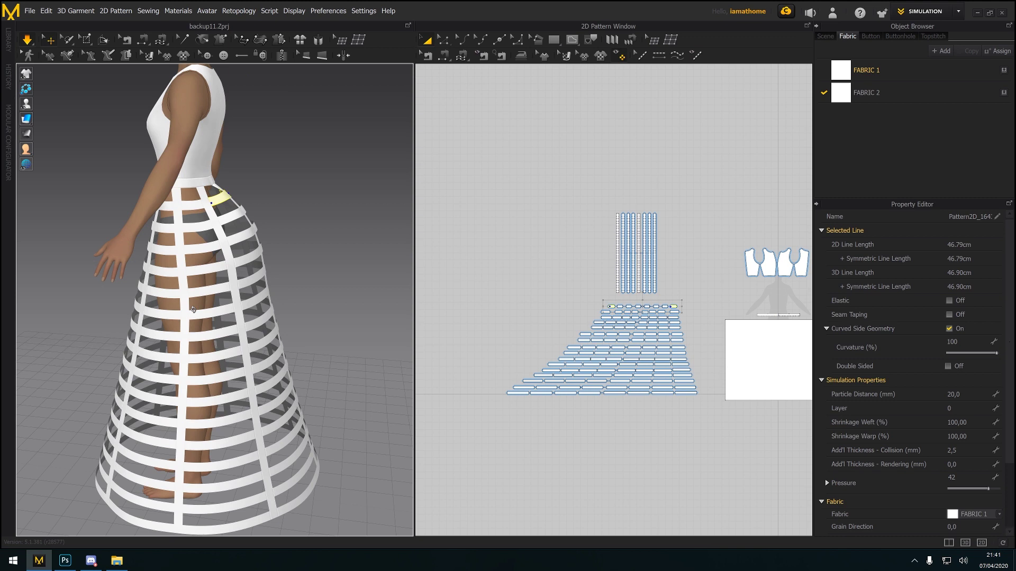
pyautogui.moveTo(988, 489); pyautogui.dragTo(998, 490)
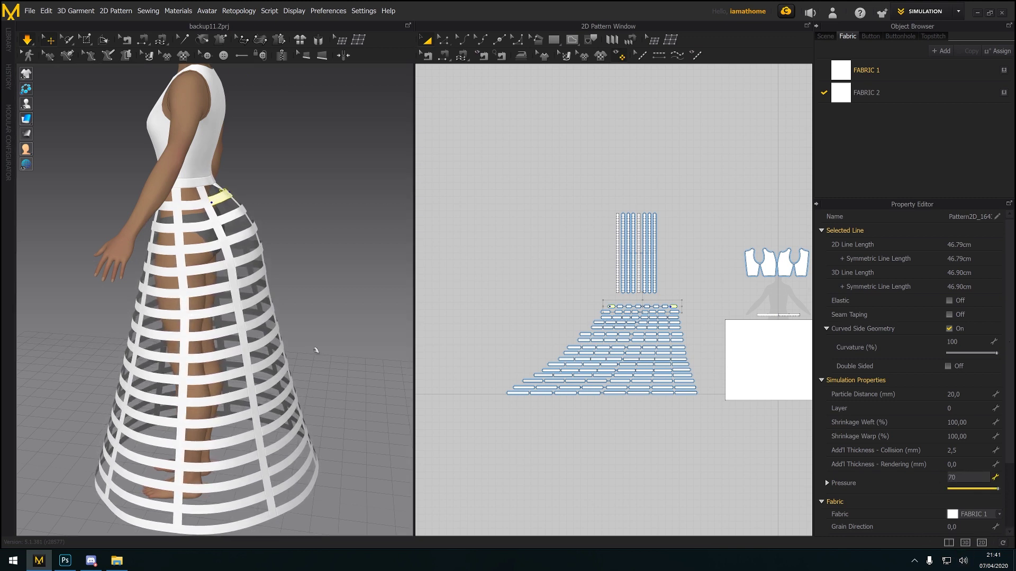
# Set the pressure of the two centre-back strips in the cage's second row to 70
pyautogui.moveTo(316, 350); pyautogui.dragTo(256, 321, button='right')
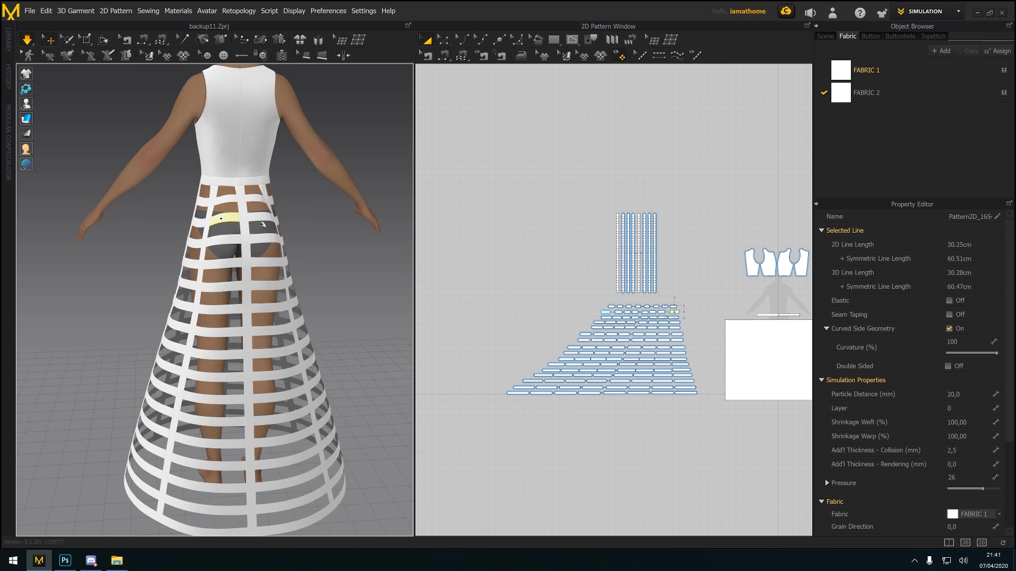
pyautogui.keyDown('shift'); pyautogui.click(222, 217); pyautogui.keyUp('shift')
pyautogui.keyDown('shift'); pyautogui.moveTo(222, 217); pyautogui.dragTo(292, 257, button='right'); pyautogui.keyUp('shift')
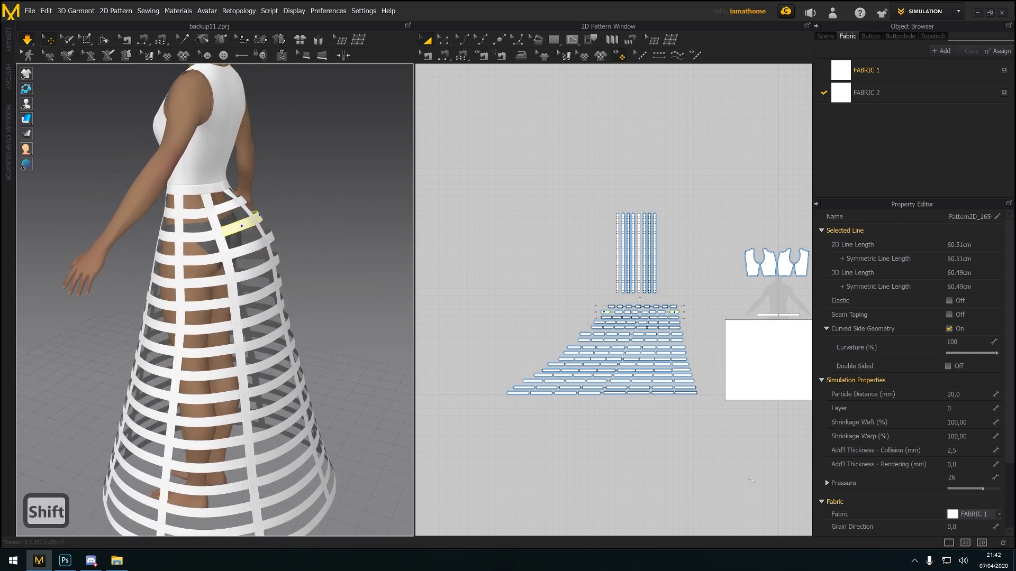
pyautogui.moveTo(983, 489); pyautogui.dragTo(1009, 493)
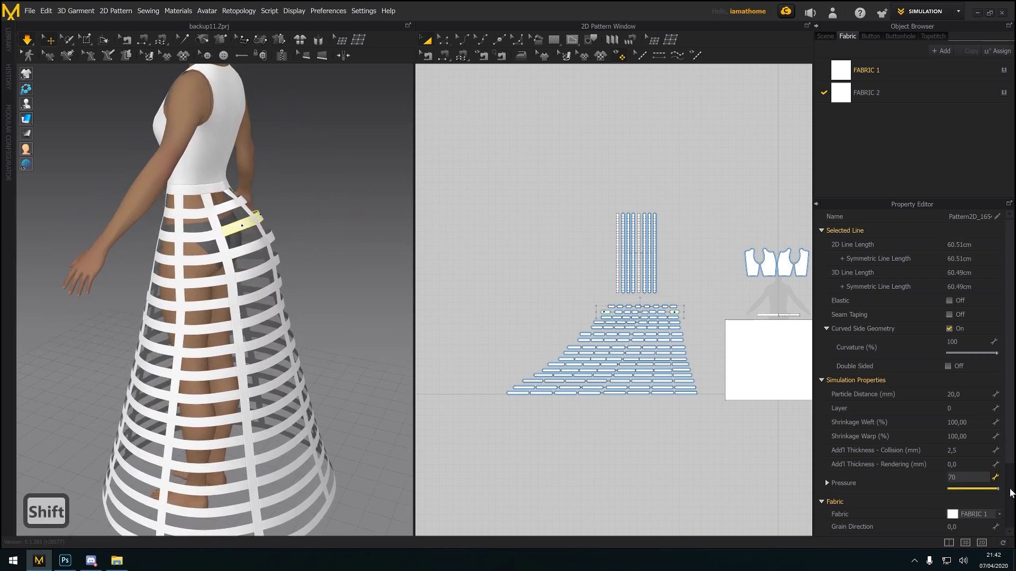
# Set the pressure of the two side-back strips in the cage's second row to 70
pyautogui.keyDown('shift'); pyautogui.moveTo(261, 367); pyautogui.dragTo(188, 281, button='right'); pyautogui.keyUp('shift')
pyautogui.click(198, 215)
pyautogui.moveTo(200, 218); pyautogui.dragTo(166, 216, button='right')
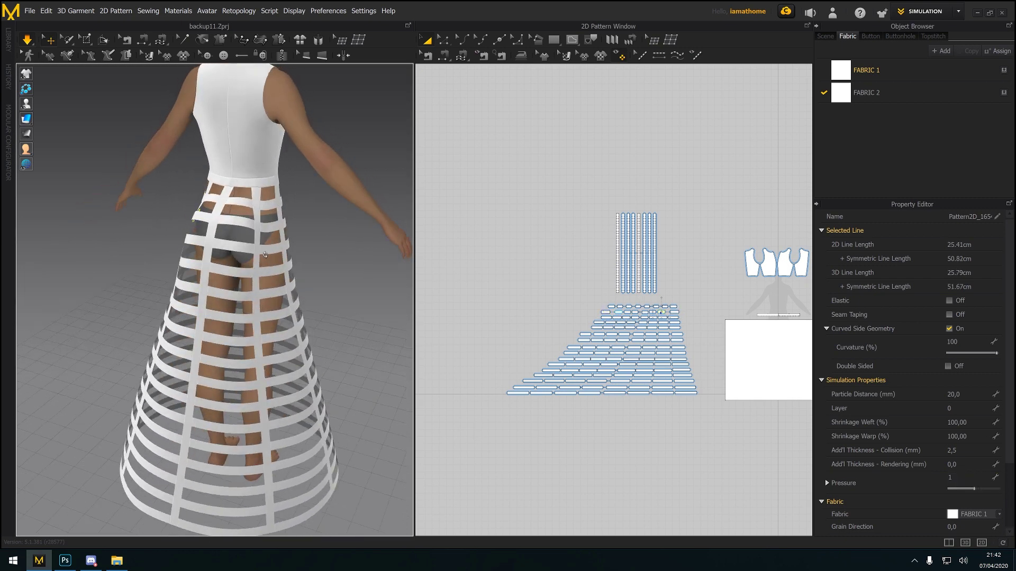
pyautogui.keyDown('shift'); pyautogui.click(260, 256); pyautogui.keyUp('shift')
pyautogui.keyDown('shift'); pyautogui.moveTo(259, 256); pyautogui.dragTo(284, 258, button='right'); pyautogui.keyUp('shift')
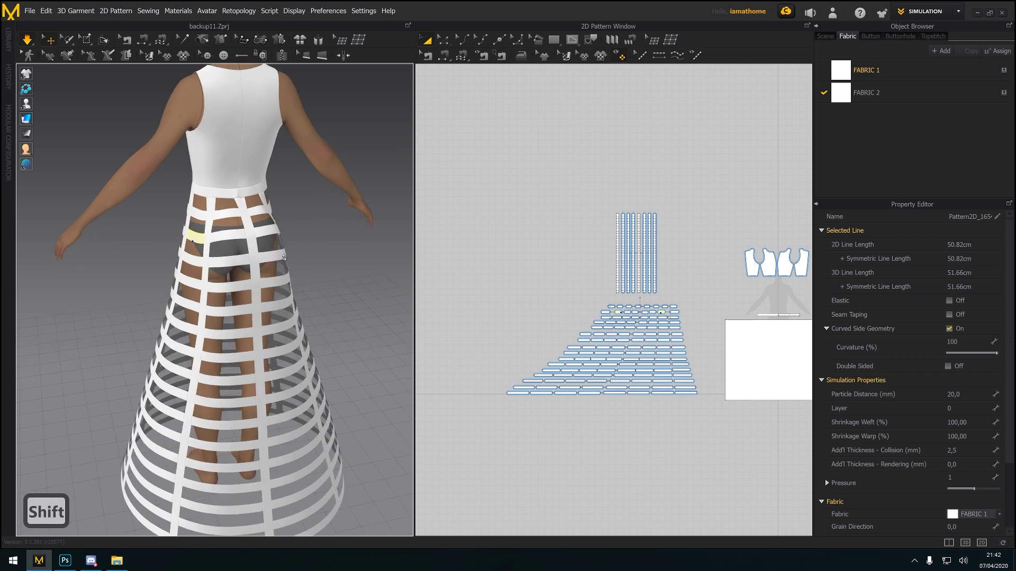
pyautogui.moveTo(976, 488); pyautogui.dragTo(999, 489)
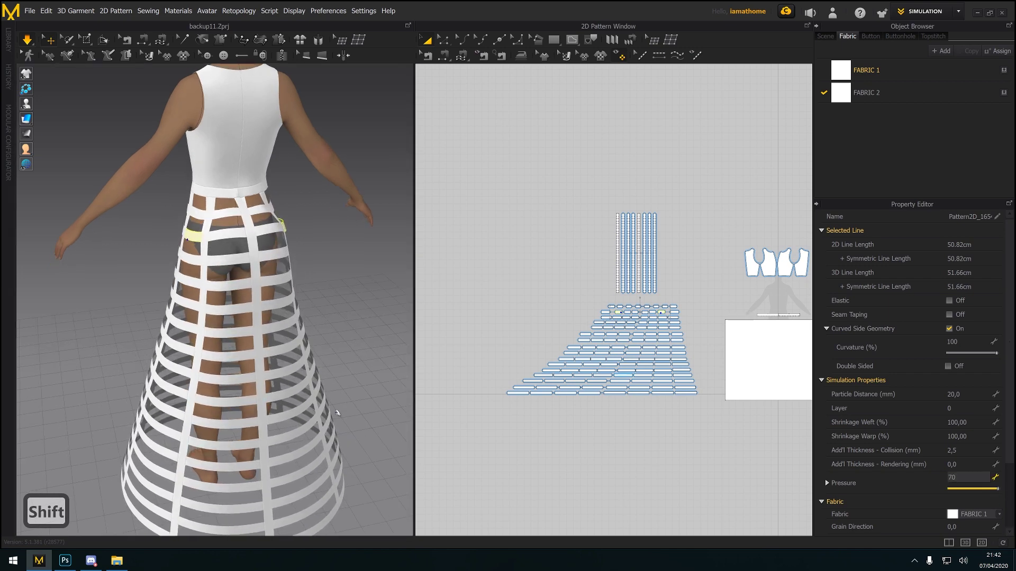
# Set the pressure of the two side-back strips in the cage's top row to 70
pyautogui.moveTo(337, 413); pyautogui.dragTo(253, 221, button='right')
pyautogui.keyDown('shift'); pyautogui.click(264, 219); pyautogui.keyUp('shift')
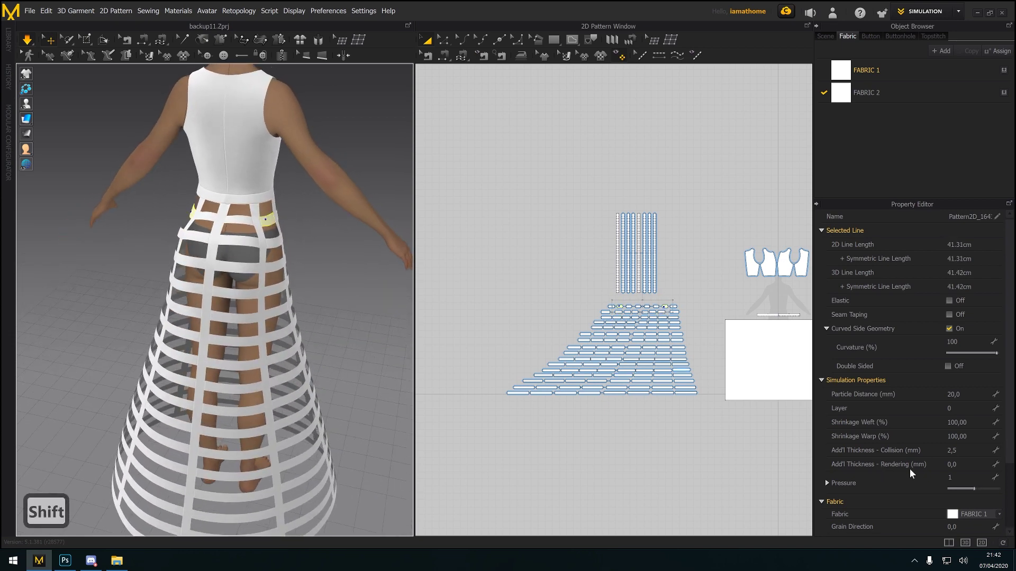
pyautogui.moveTo(975, 490); pyautogui.dragTo(1003, 489)
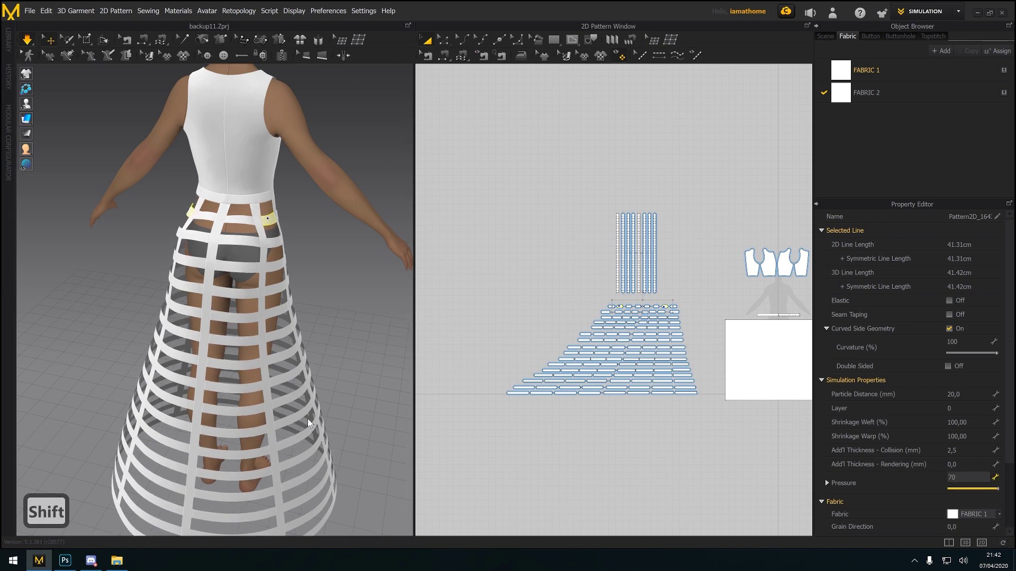
# Set the pressure of the two side-back strips in the cage's third row to 52
pyautogui.moveTo(309, 423); pyautogui.dragTo(254, 368, button='right')
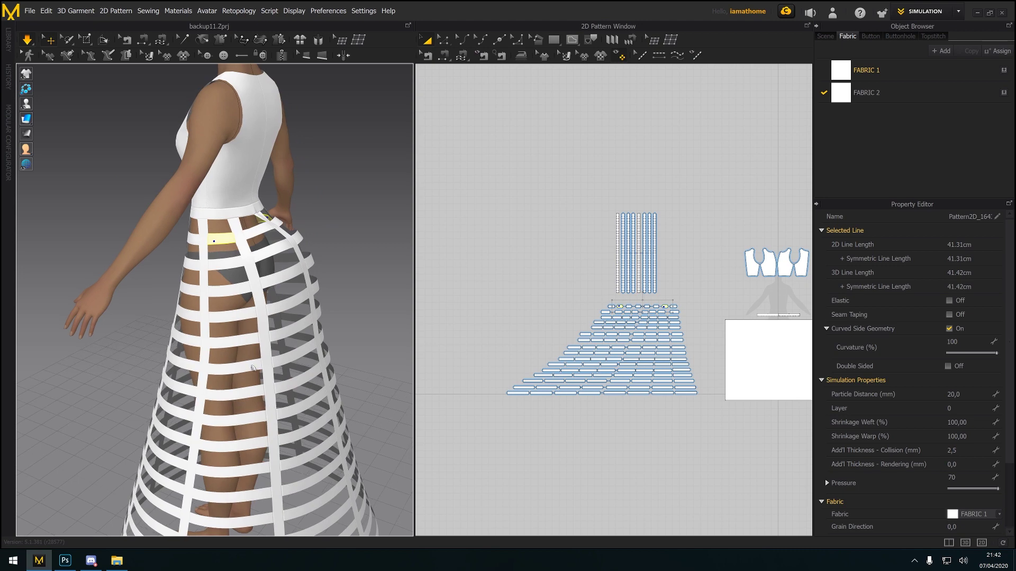
pyautogui.click(278, 280)
pyautogui.moveTo(274, 290); pyautogui.dragTo(232, 296, button='right')
pyautogui.click(260, 275)
pyautogui.press('shift')
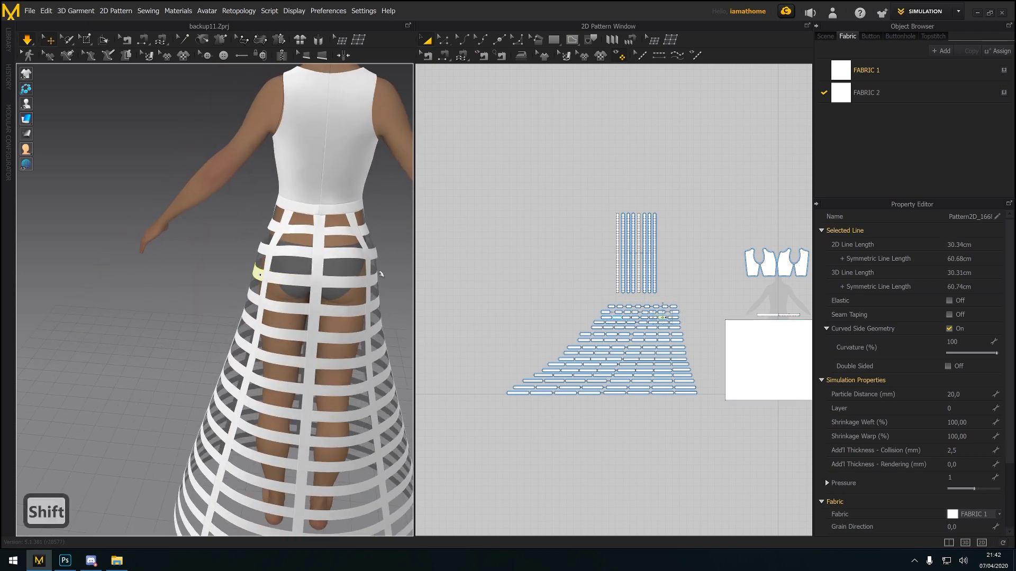
pyautogui.keyDown('shift'); pyautogui.click(378, 278); pyautogui.keyUp('shift')
pyautogui.scroll(3, 598, 404)
pyautogui.scroll(-2, 599, 404)
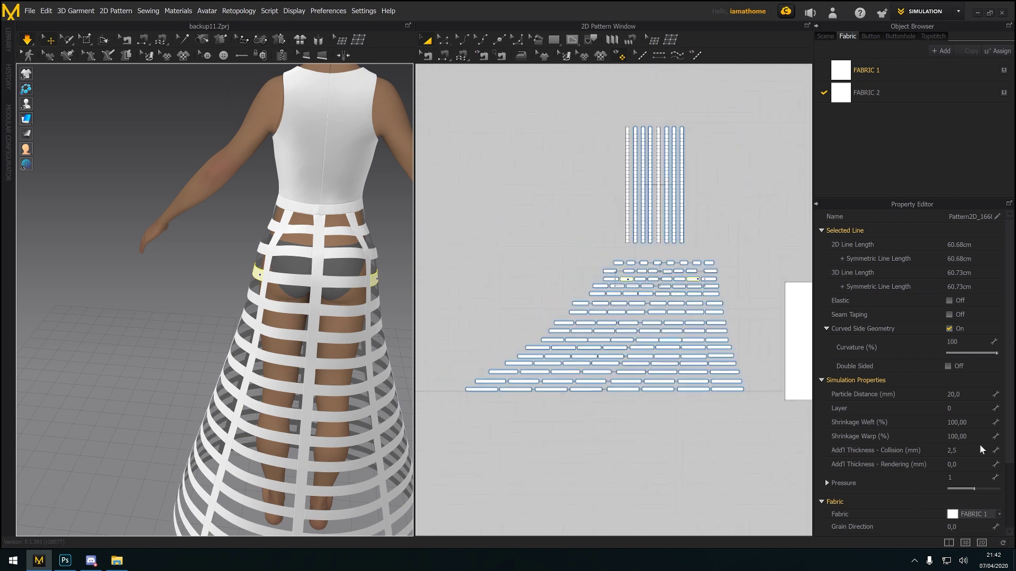
pyautogui.moveTo(973, 487)
pyautogui.mouseDown()
pyautogui.moveTo(1010, 495)
pyautogui.moveTo(991, 495)
pyautogui.mouseUp()
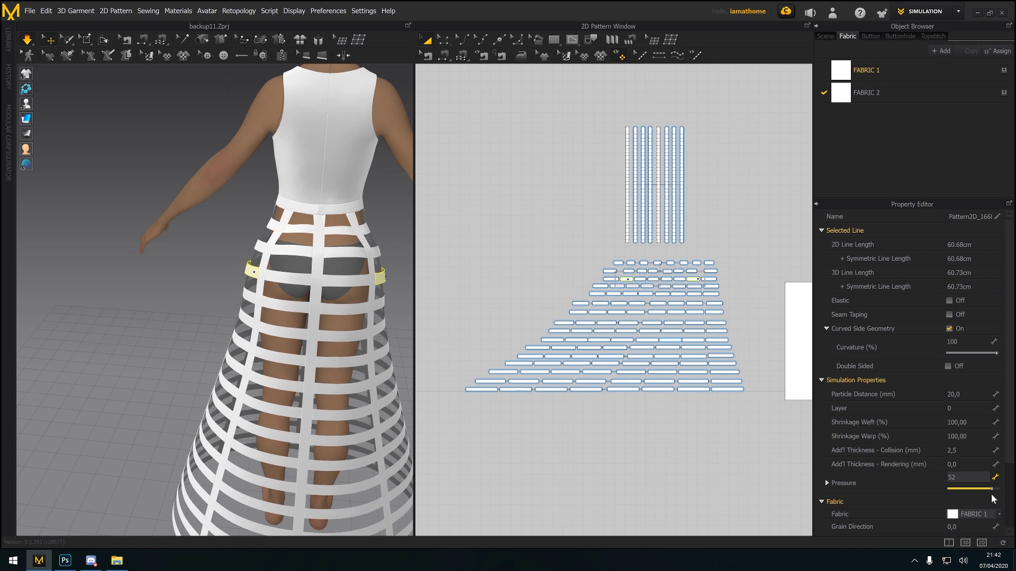
# Set the pressure of the two side-back strips in the cage's fourth row to 35
pyautogui.moveTo(264, 380); pyautogui.dragTo(259, 376, button='right')
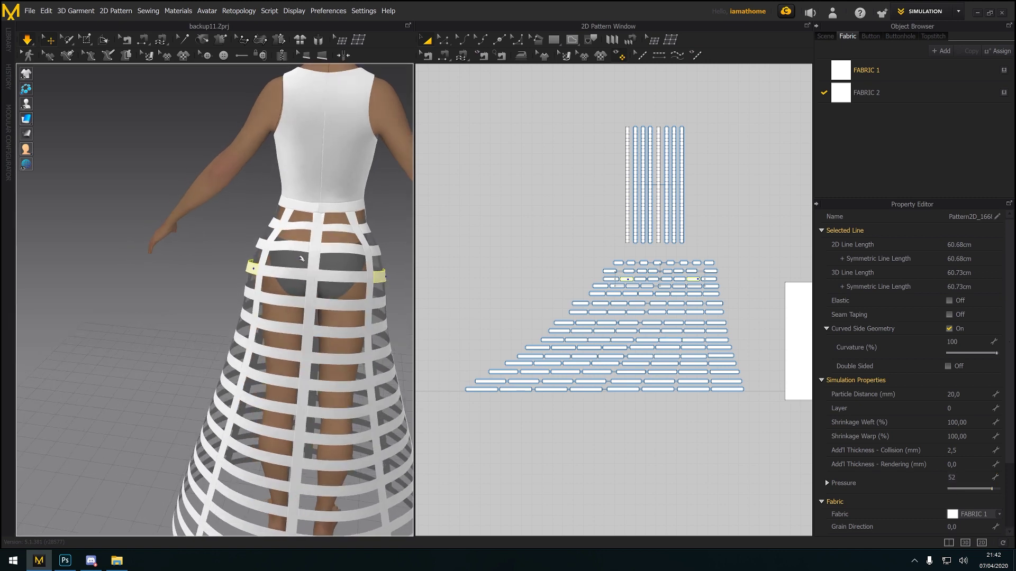
pyautogui.click(248, 293)
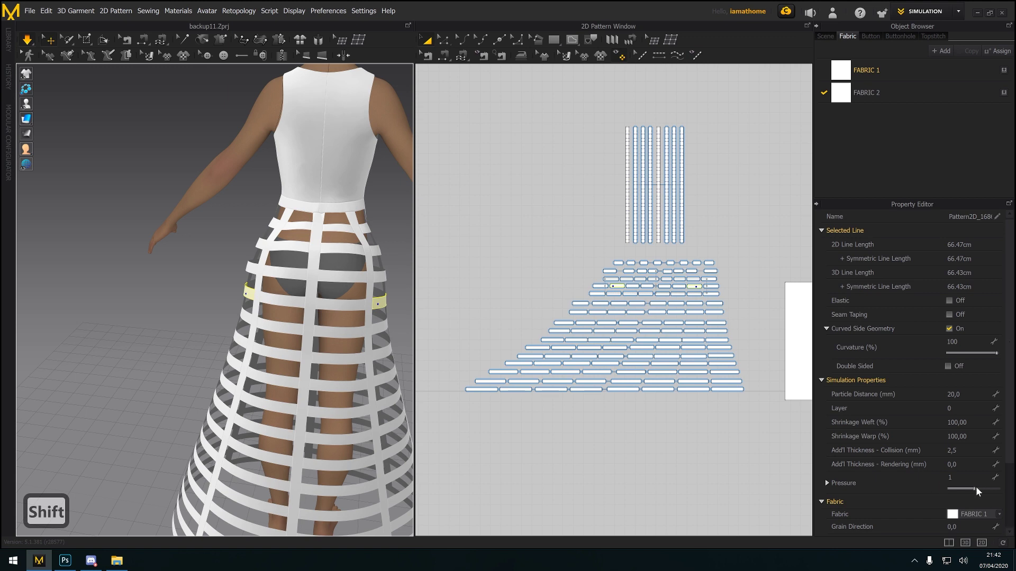
pyautogui.moveTo(975, 487); pyautogui.dragTo(986, 488)
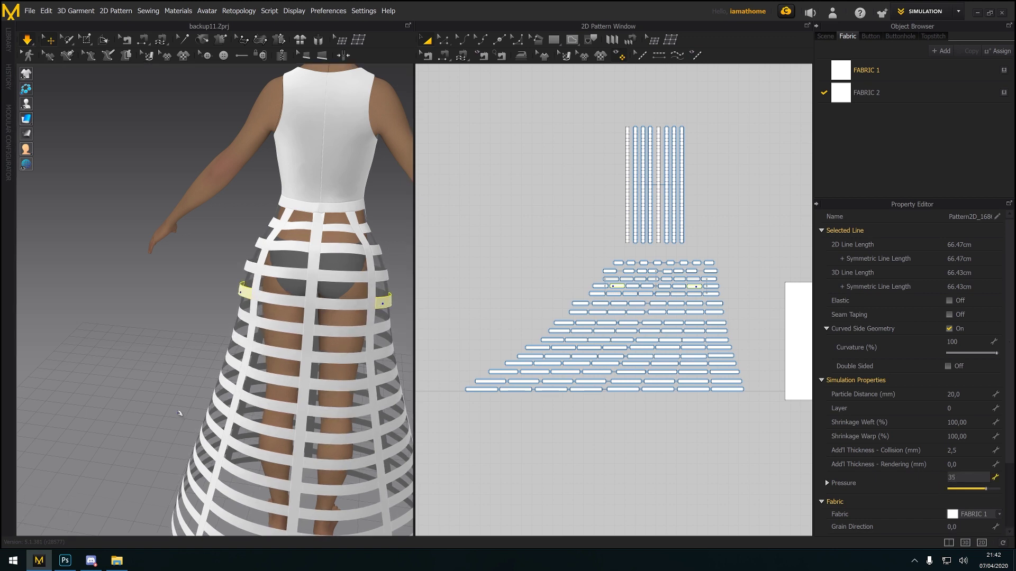
# Set the pressure of the two side-back strips in the cage's fifth row to 35
pyautogui.moveTo(179, 412); pyautogui.dragTo(204, 404, button='right')
pyautogui.click(239, 327)
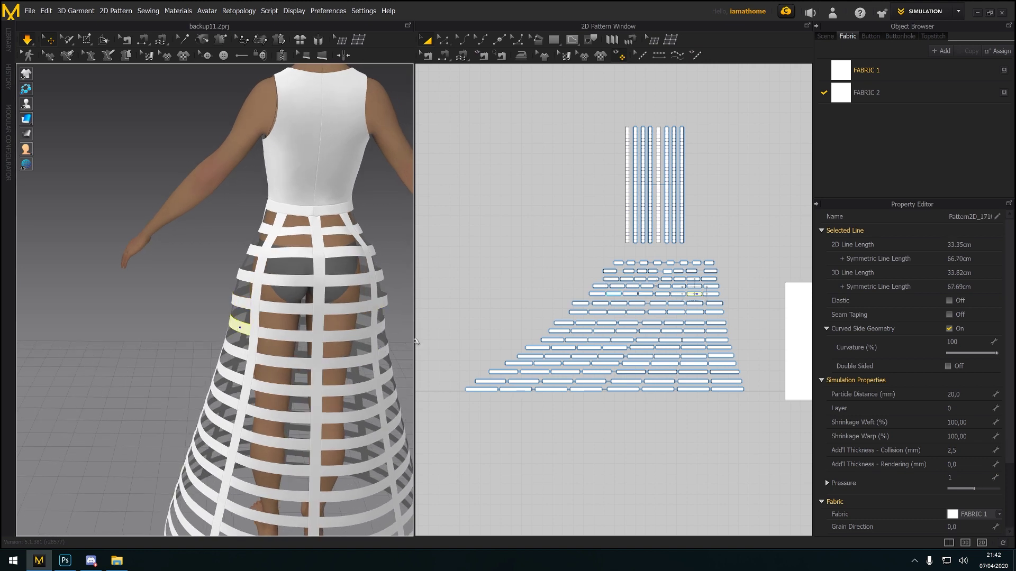
pyautogui.press('shift')
pyautogui.keyDown('shift'); pyautogui.click(382, 324); pyautogui.keyUp('shift')
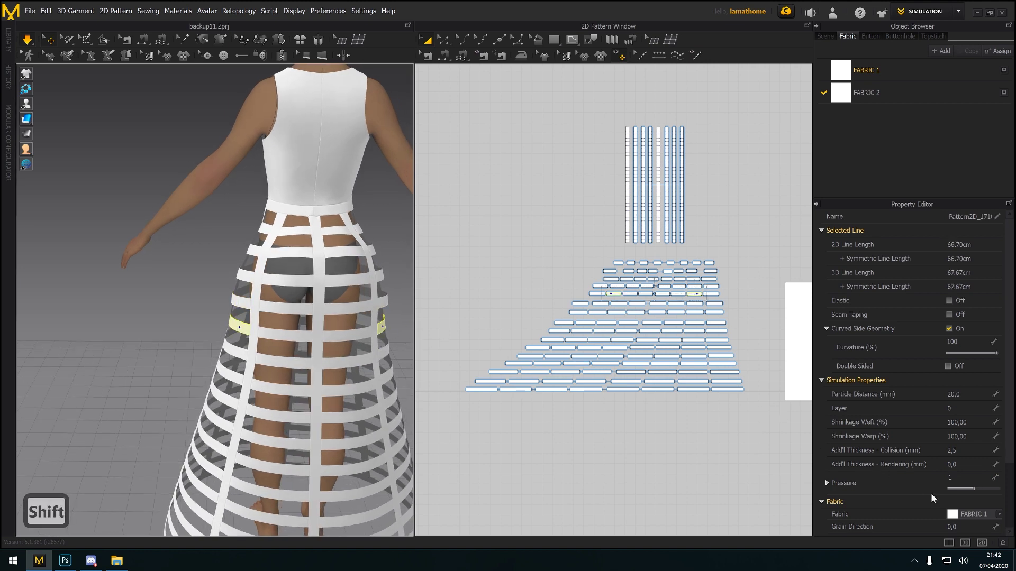
pyautogui.moveTo(971, 488); pyautogui.dragTo(986, 488)
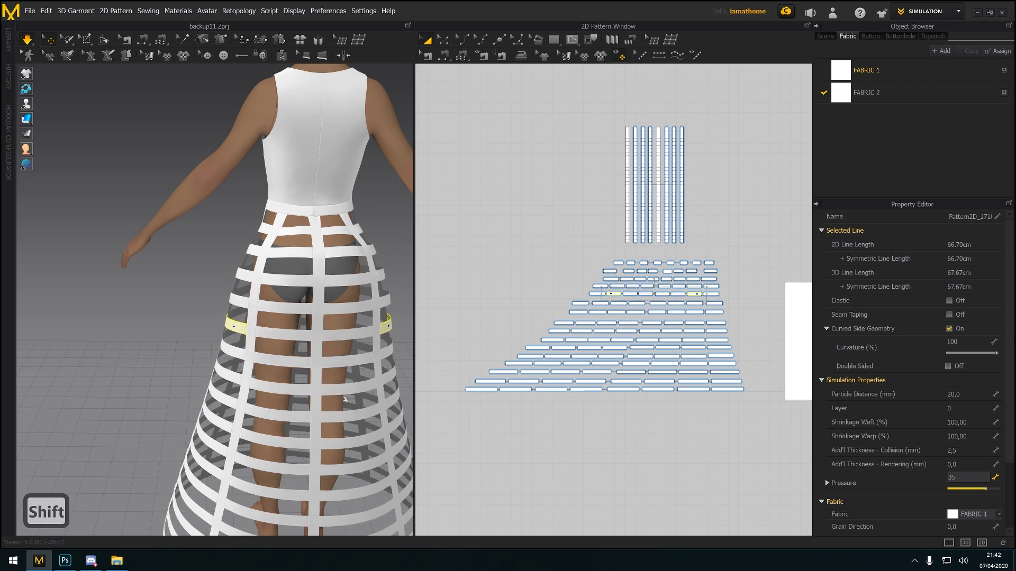
# Raise the pressure of the two centre-front strips in the cage's top row
pyautogui.moveTo(327, 396); pyautogui.dragTo(349, 389, button='right')
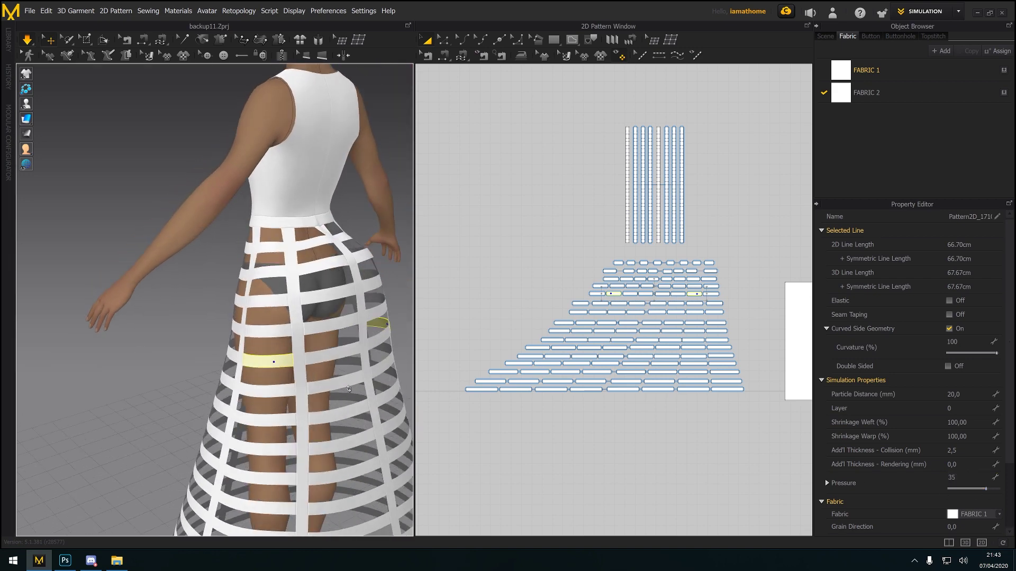
pyautogui.scroll(3, 349, 389)
pyautogui.scroll(-6, 332, 389)
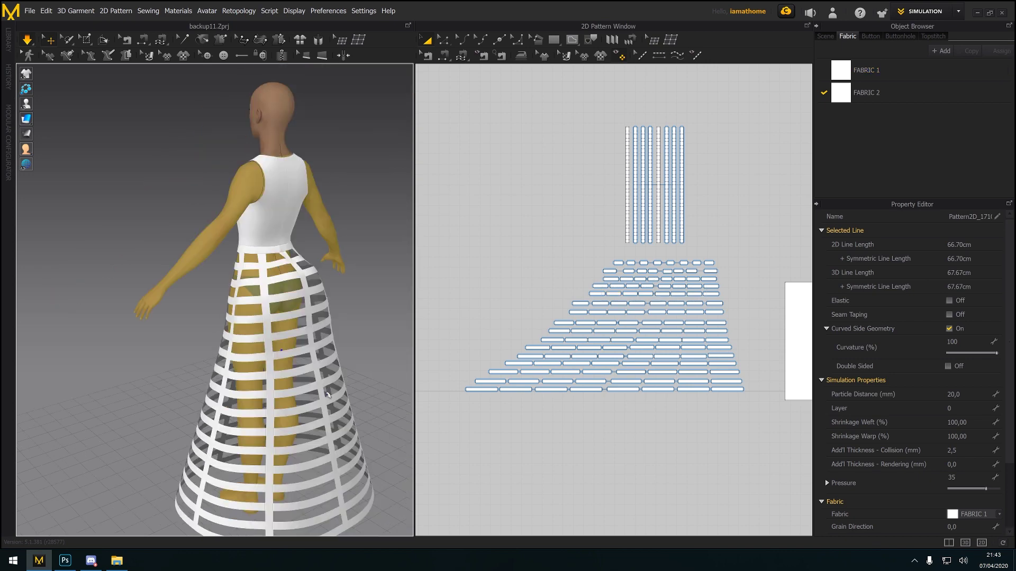
pyautogui.moveTo(270, 400); pyautogui.dragTo(320, 431, button='right')
pyautogui.scroll(3, 238, 371)
pyautogui.moveTo(231, 361); pyautogui.dragTo(256, 371, button='right')
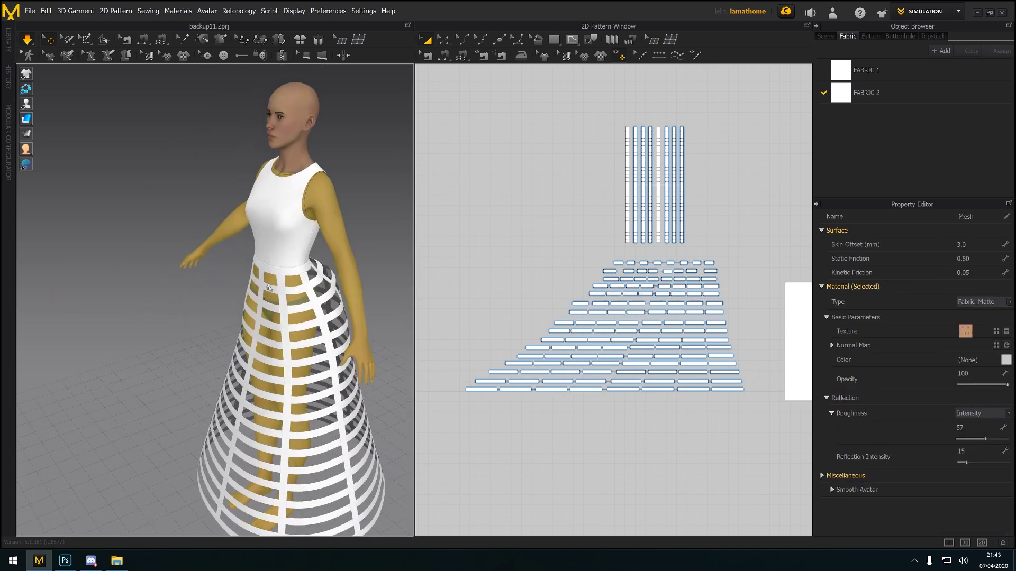
pyautogui.click(268, 286)
pyautogui.keyDown('shift'); pyautogui.moveTo(290, 321); pyautogui.dragTo(272, 316, button='right'); pyautogui.keyUp('shift')
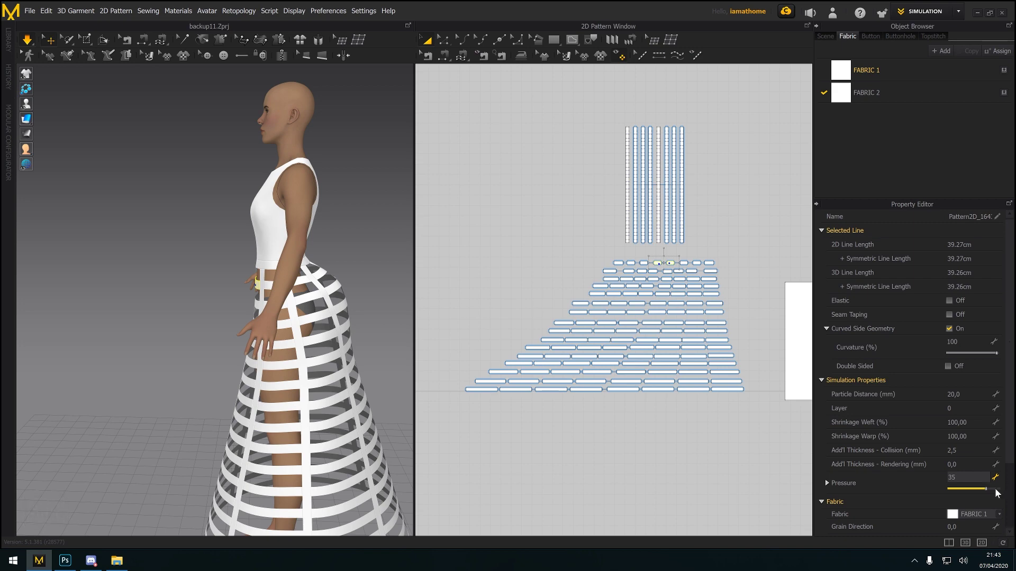
pyautogui.moveTo(985, 488); pyautogui.dragTo(1001, 489)
# Set the pressure of the two centre-front strips in the cage's second row to 52
pyautogui.moveTo(250, 377); pyautogui.dragTo(299, 352, button='right')
pyautogui.click(274, 305)
pyautogui.keyDown('shift'); pyautogui.click(254, 300); pyautogui.keyUp('shift')
pyautogui.moveTo(975, 487); pyautogui.dragTo(991, 487)
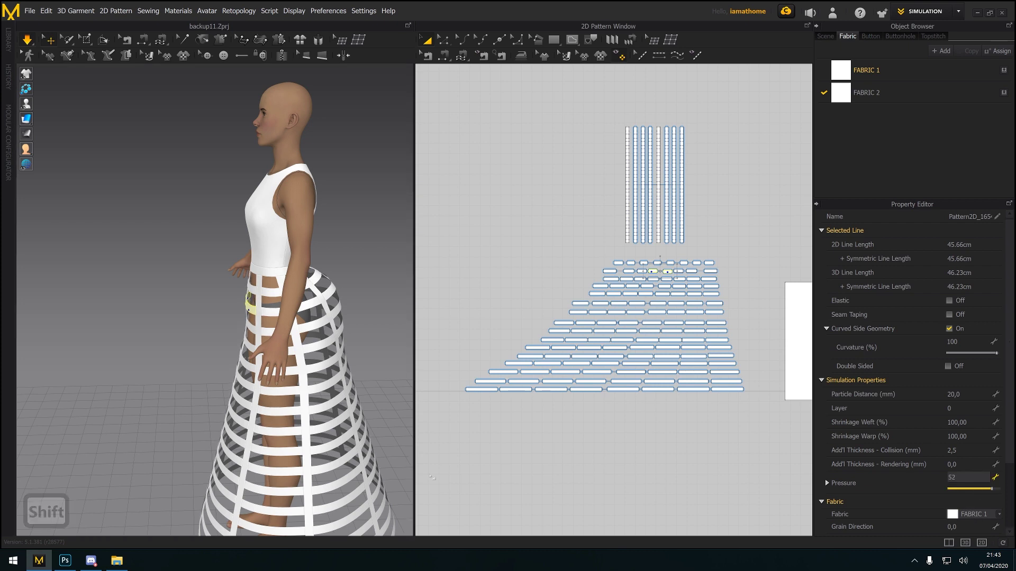
# Raise the pressure of the two centre-front strips in the cage's third row
pyautogui.moveTo(350, 454); pyautogui.dragTo(363, 451, button='right')
pyautogui.click(269, 325)
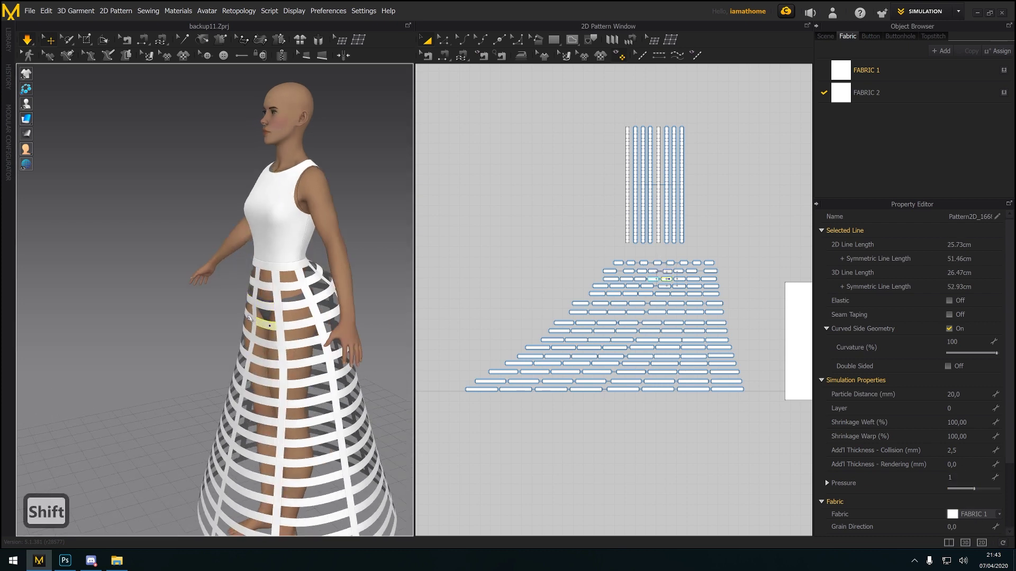
pyautogui.keyDown('shift'); pyautogui.click(249, 318); pyautogui.keyUp('shift')
pyautogui.moveTo(335, 365); pyautogui.dragTo(284, 360, button='right')
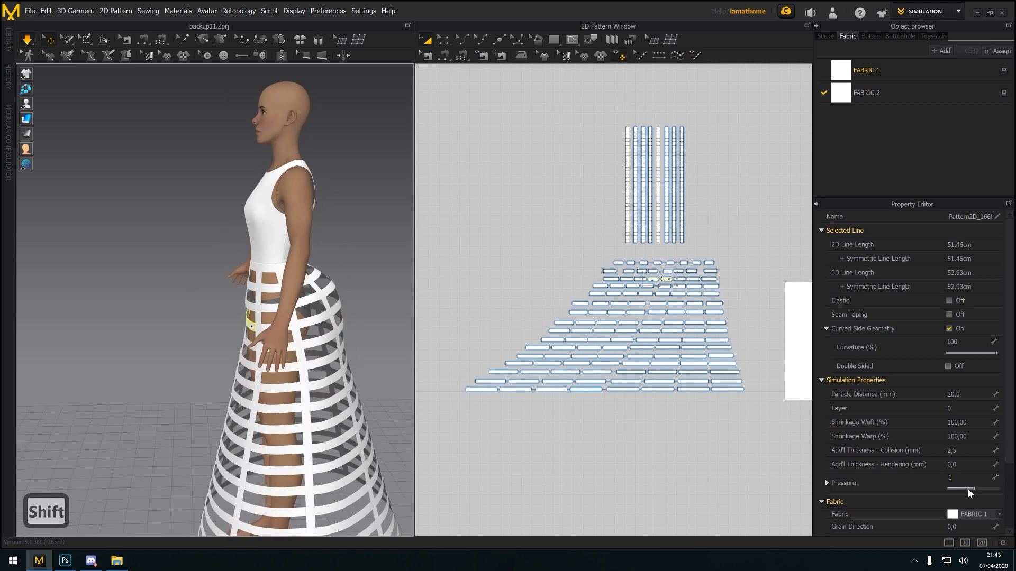
pyautogui.moveTo(973, 488); pyautogui.dragTo(988, 487)
# Clear the strip selection, check the cage's shape from front and back, and stop the simulation
pyautogui.moveTo(312, 455); pyautogui.dragTo(376, 456, button='right')
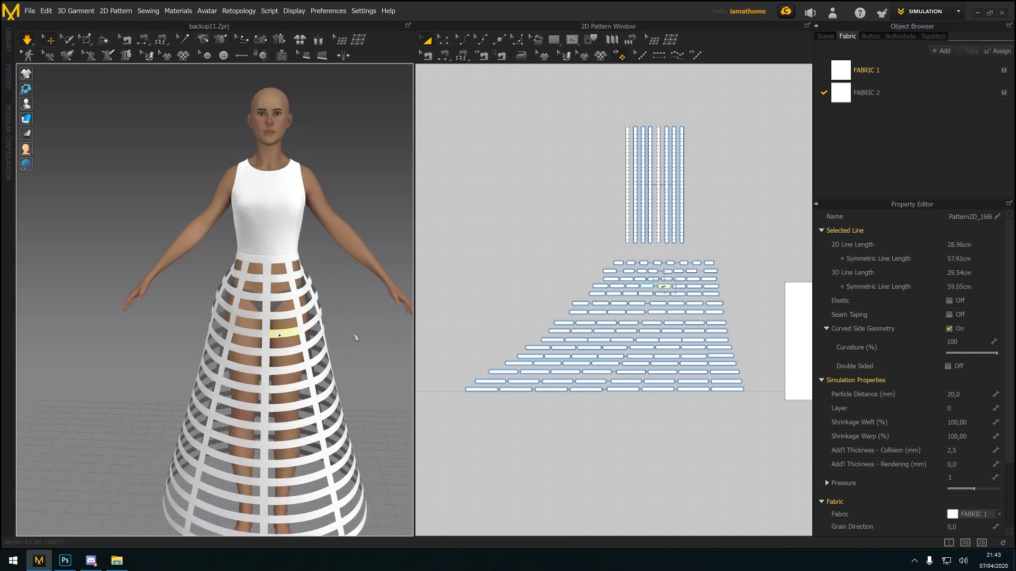
pyautogui.click(372, 329)
pyautogui.scroll(3, 339, 381)
pyautogui.moveTo(291, 441); pyautogui.dragTo(245, 356, button='right')
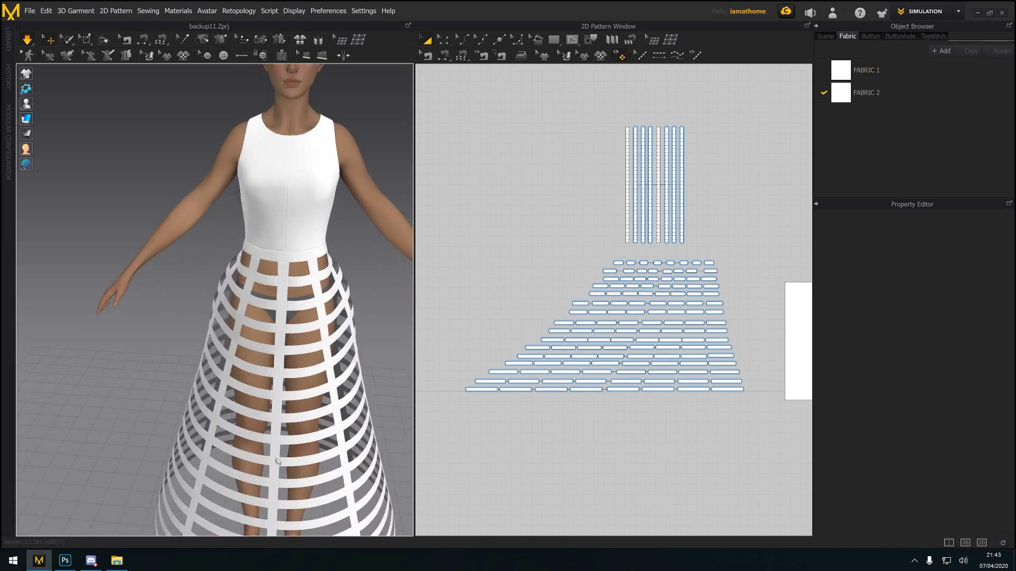
pyautogui.scroll(-2, 365, 339)
pyautogui.moveTo(360, 341); pyautogui.dragTo(192, 362, button='right')
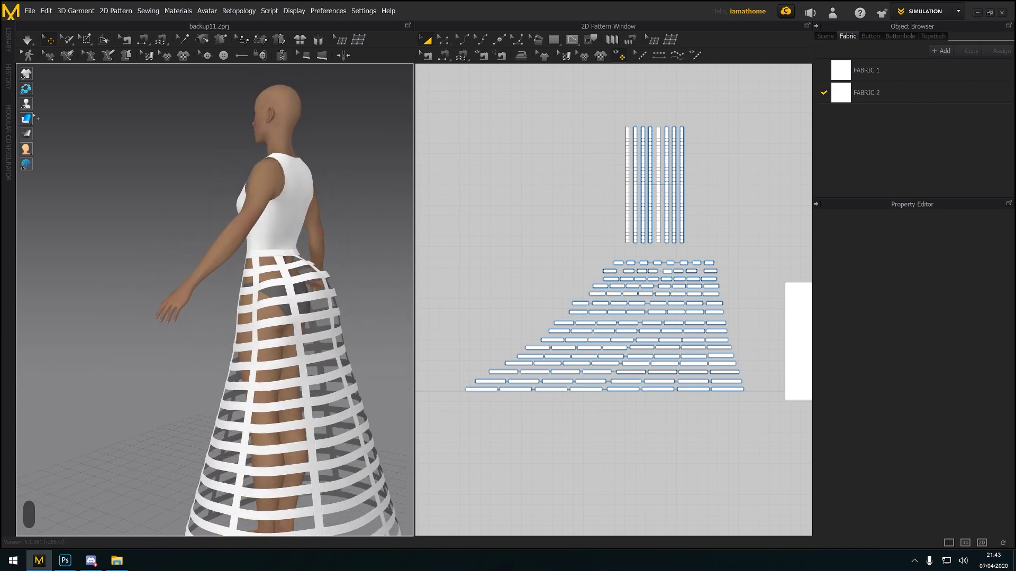
# Select the two large rectangular skirt panels and show them again in 3D over the cage
pyautogui.scroll(-3, 807, 336)
pyautogui.moveTo(796, 333); pyautogui.dragTo(562, 365, button='middle')
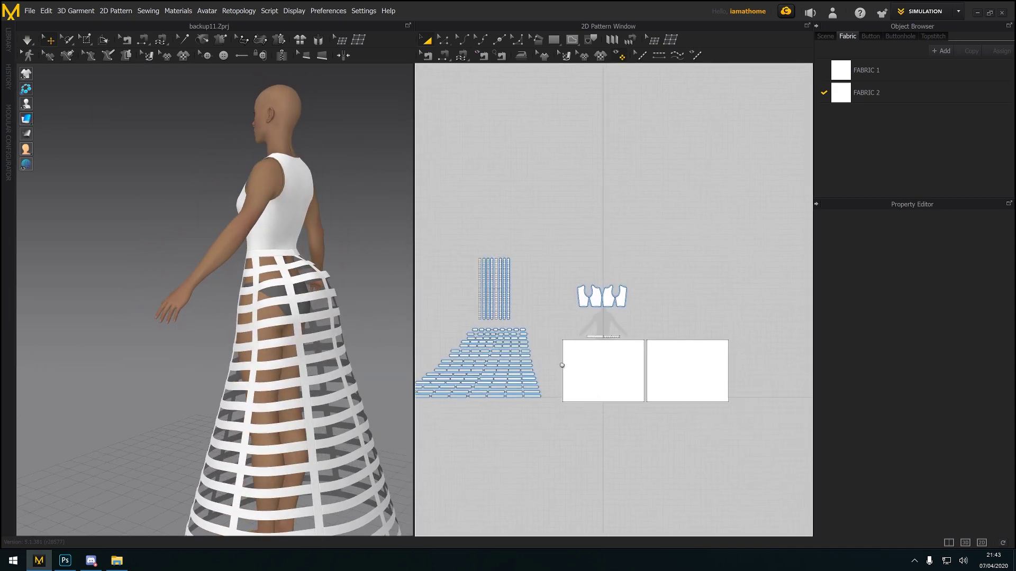
pyautogui.click(580, 373)
pyautogui.keyDown('shift'); pyautogui.click(676, 379); pyautogui.keyUp('shift')
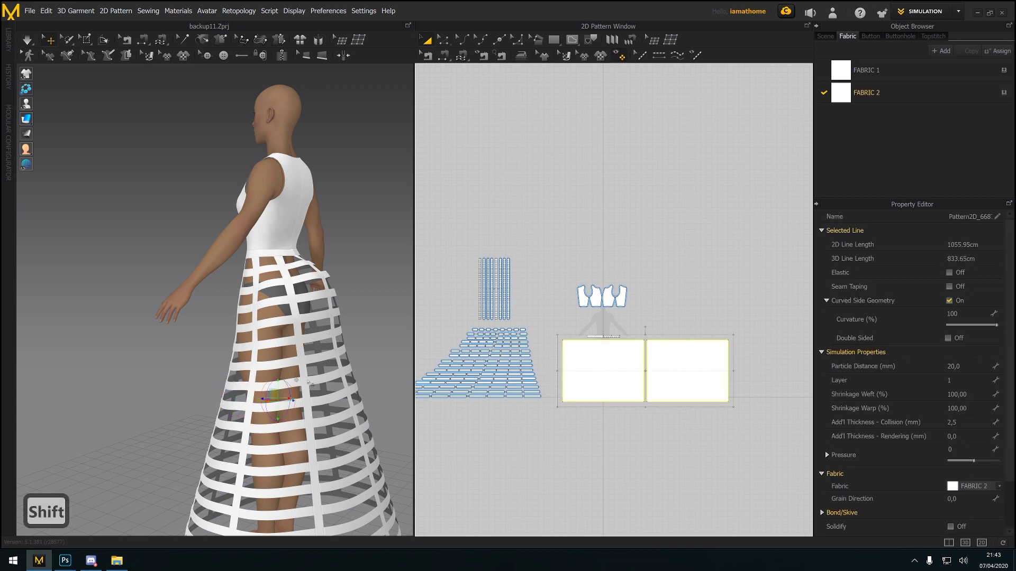
pyautogui.moveTo(222, 409); pyautogui.dragTo(278, 405, button='right')
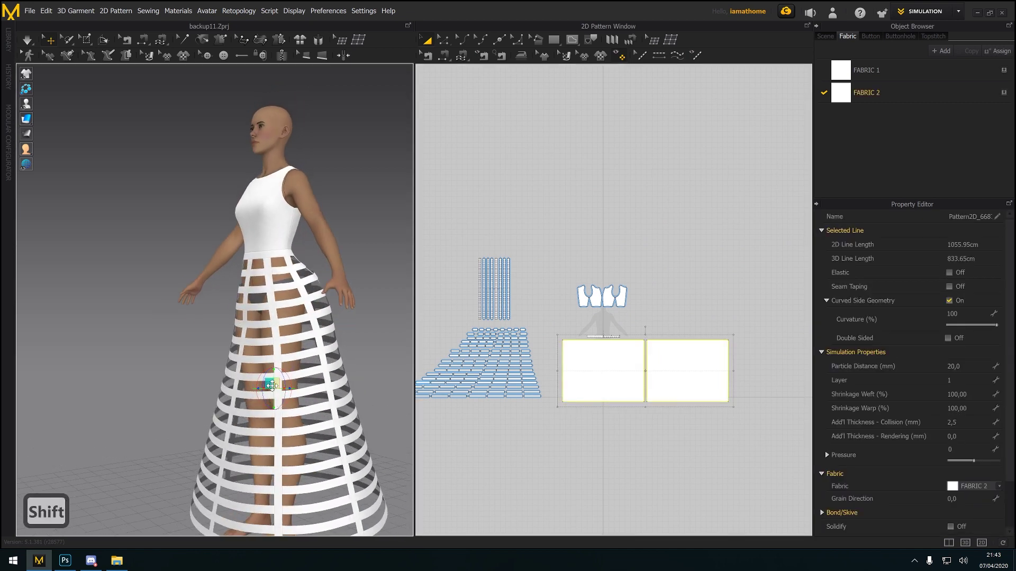
pyautogui.rightClick(272, 386)
pyautogui.click(301, 386)
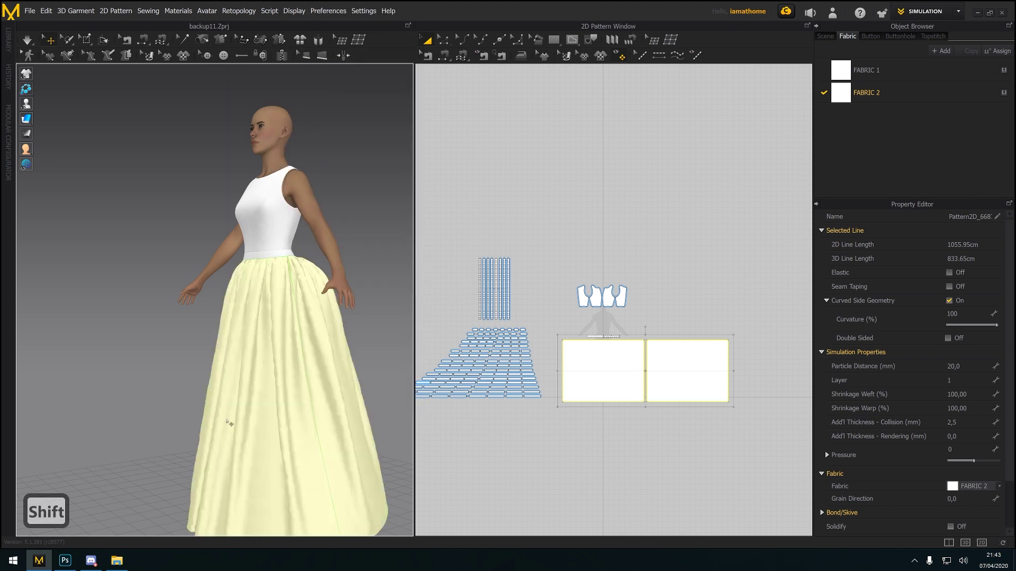
# Simulate the skirt briefly over the cage, stop the simulation, and check its shape from the side and front
pyautogui.moveTo(229, 421); pyautogui.dragTo(216, 453, button='right')
pyautogui.click(29, 41)
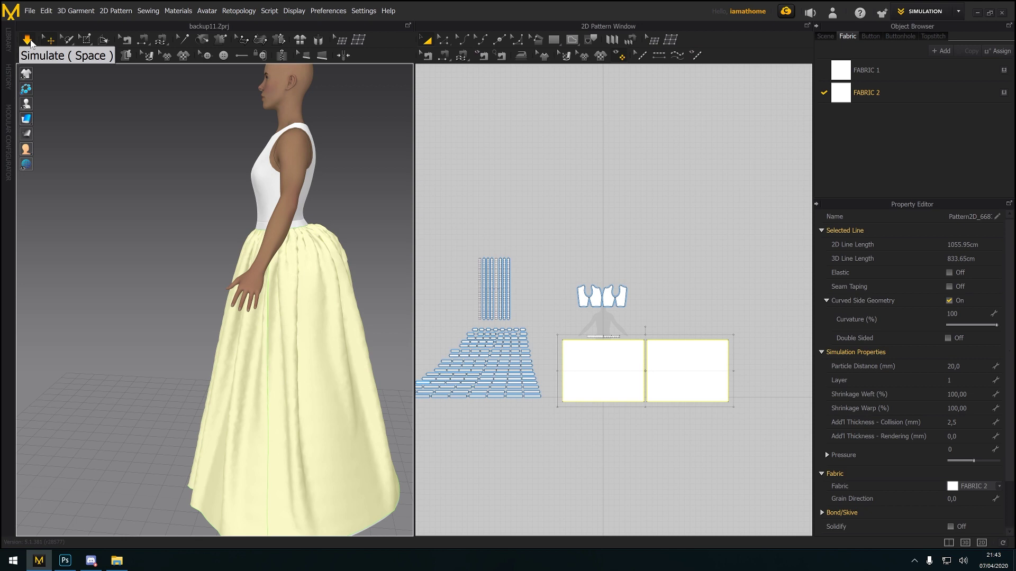
pyautogui.click(30, 41)
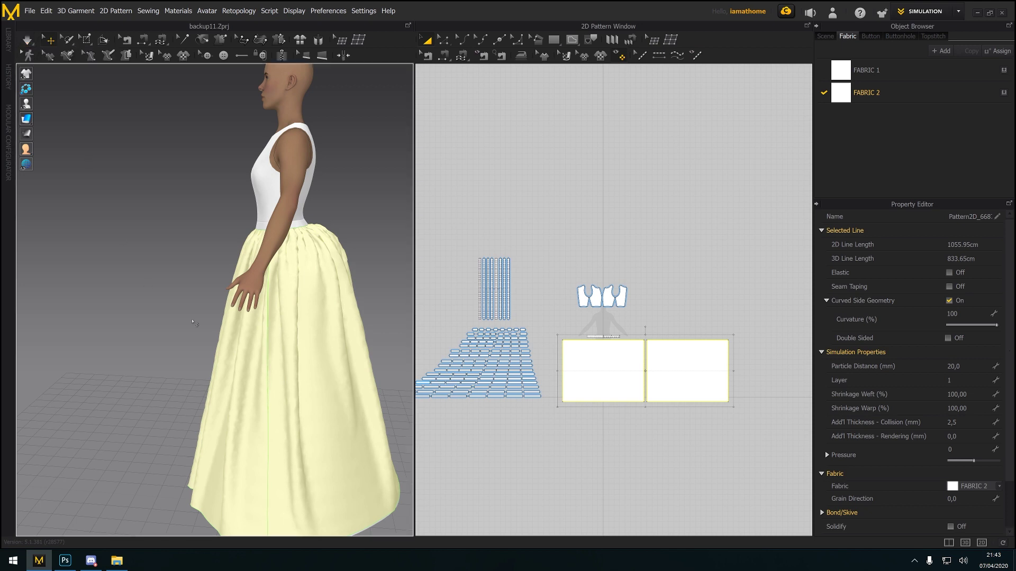
pyautogui.moveTo(211, 339); pyautogui.dragTo(309, 335, button='right')
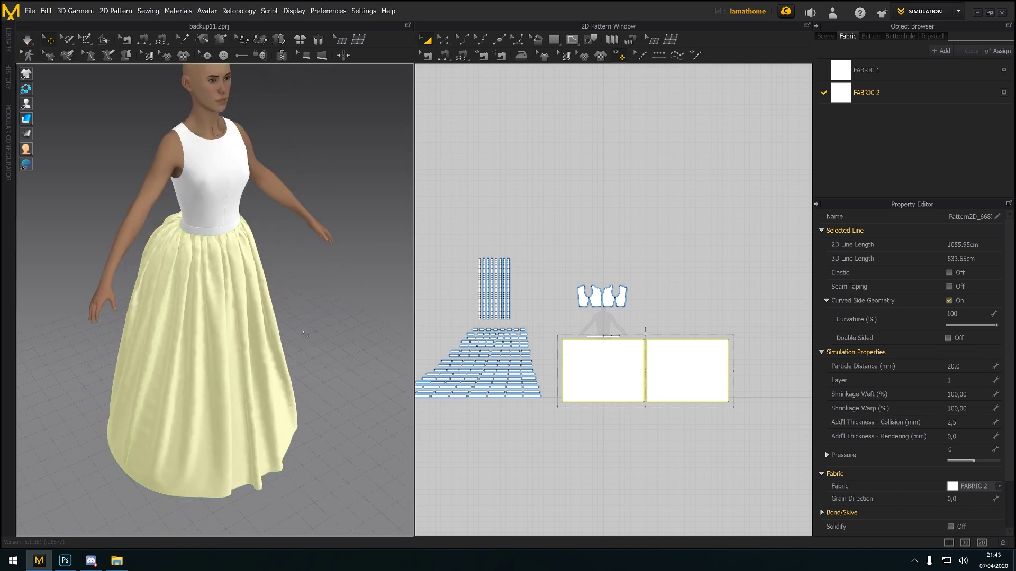
# Select both large rectangular skirt panels and move them in the 2D pattern below the cage's horizontal strips
pyautogui.scroll(3, 680, 391)
pyautogui.moveTo(681, 383); pyautogui.dragTo(728, 374, button='middle')
pyautogui.scroll(5, 719, 374)
pyautogui.scroll(-3, 719, 374)
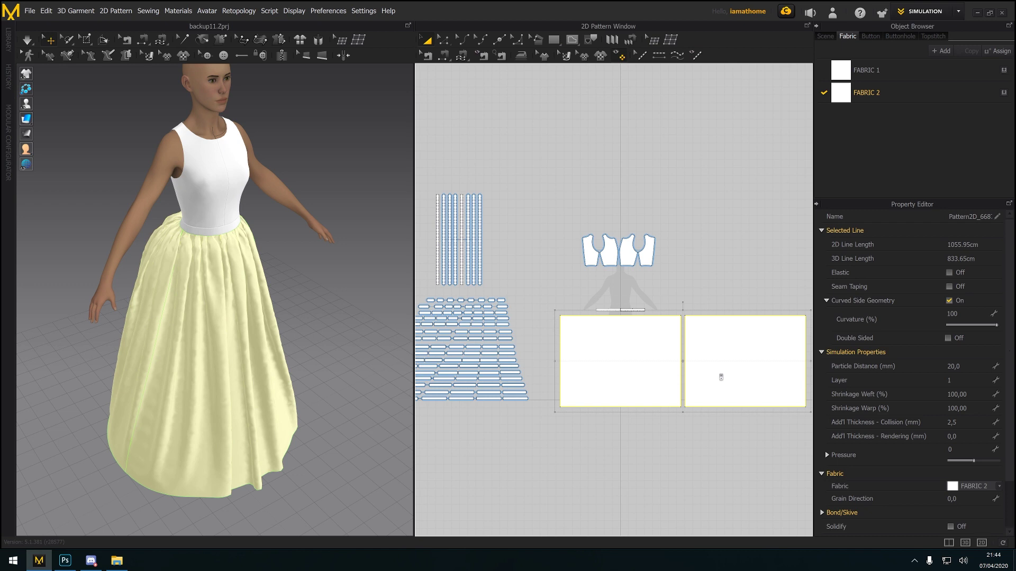
pyautogui.click(639, 353)
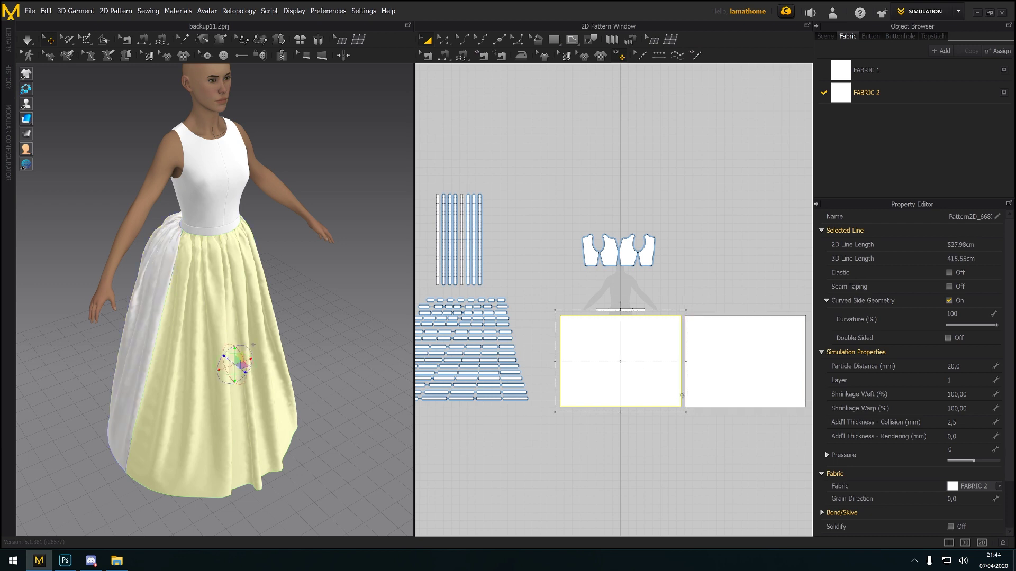
pyautogui.keyDown('shift'); pyautogui.click(728, 352); pyautogui.keyUp('shift')
pyautogui.moveTo(732, 351); pyautogui.dragTo(741, 287, button='middle')
pyautogui.moveTo(742, 288); pyautogui.dragTo(498, 382)
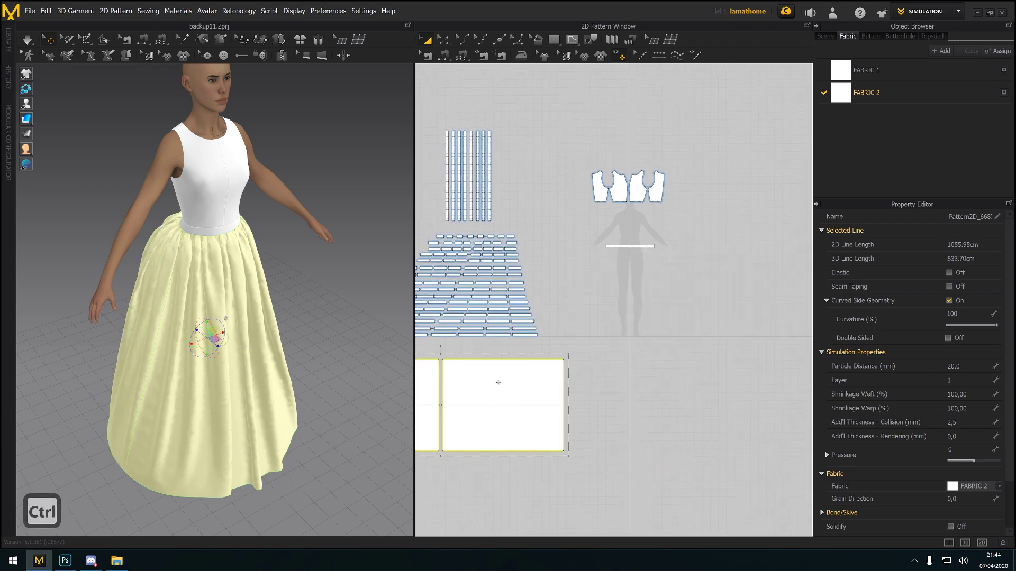
# Copy the two skirt panels, paste the duplicates below the bodice pieces, and locate the copied skirt in 3D
pyautogui.hotkey('ctrl', 'c')
pyautogui.hotkey('ctrl', 'v')
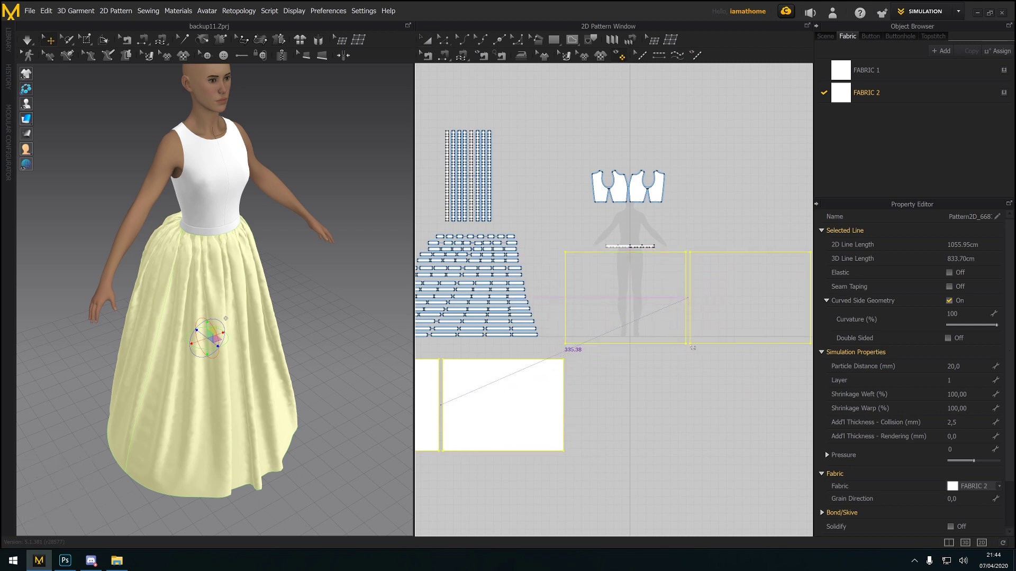
pyautogui.click(689, 345)
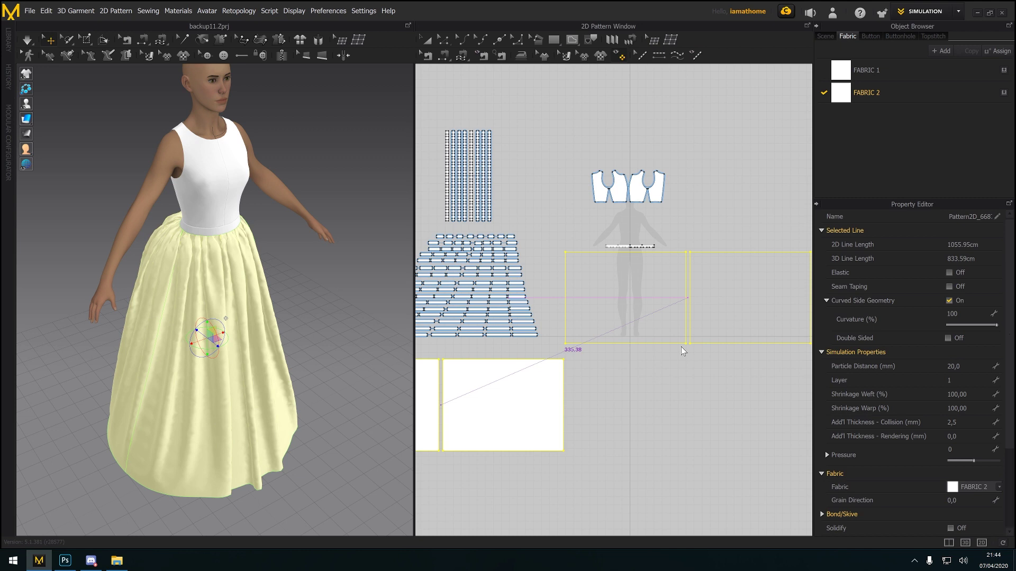
pyautogui.press('a')
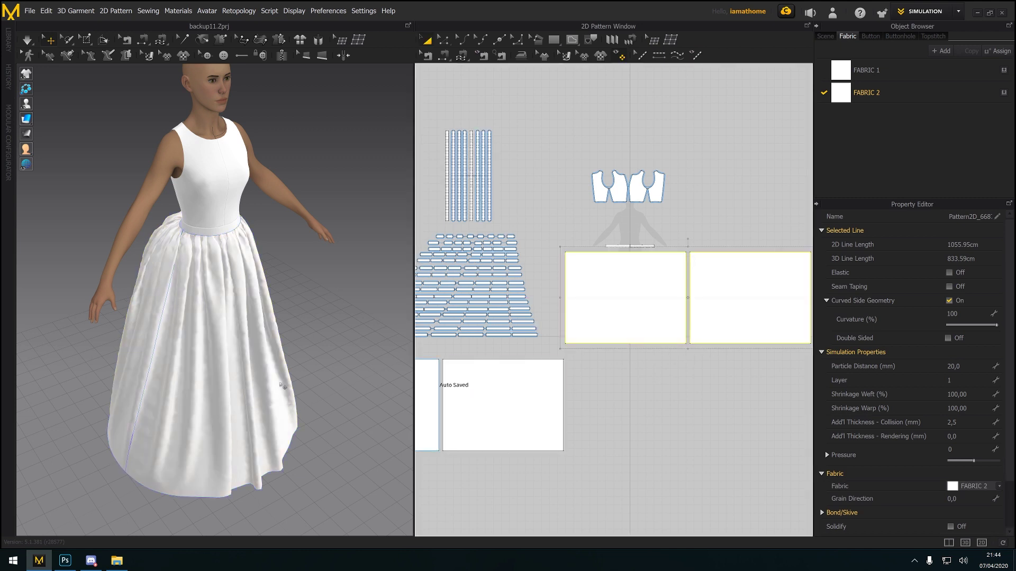
pyautogui.press('2')
pyautogui.scroll(-5, 262, 379)
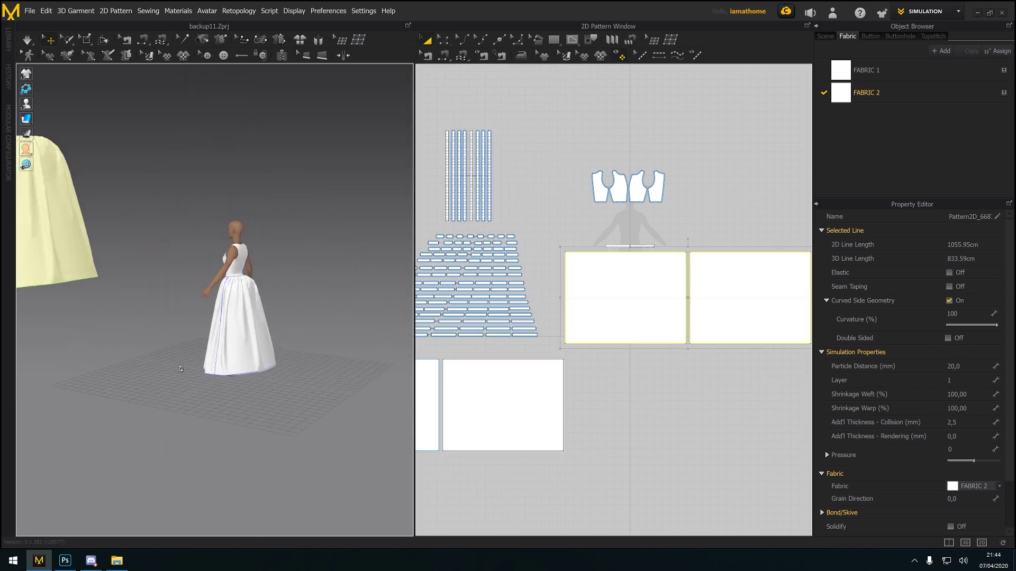
pyautogui.moveTo(260, 380); pyautogui.dragTo(292, 374, button='right')
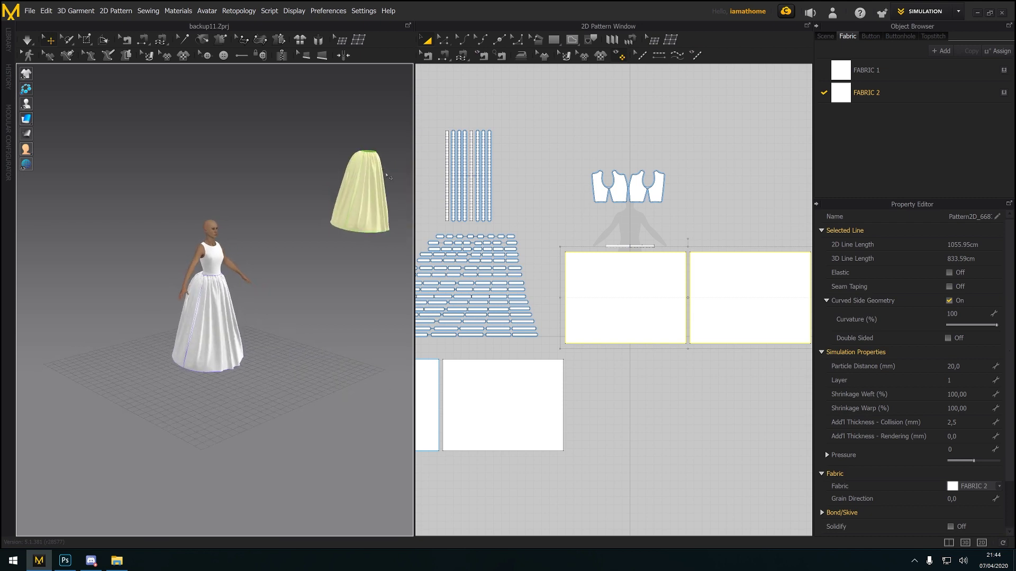
# Sew the top edges of the two original skirt panels to the matching top edges of their copies
pyautogui.scroll(-4, 767, 271)
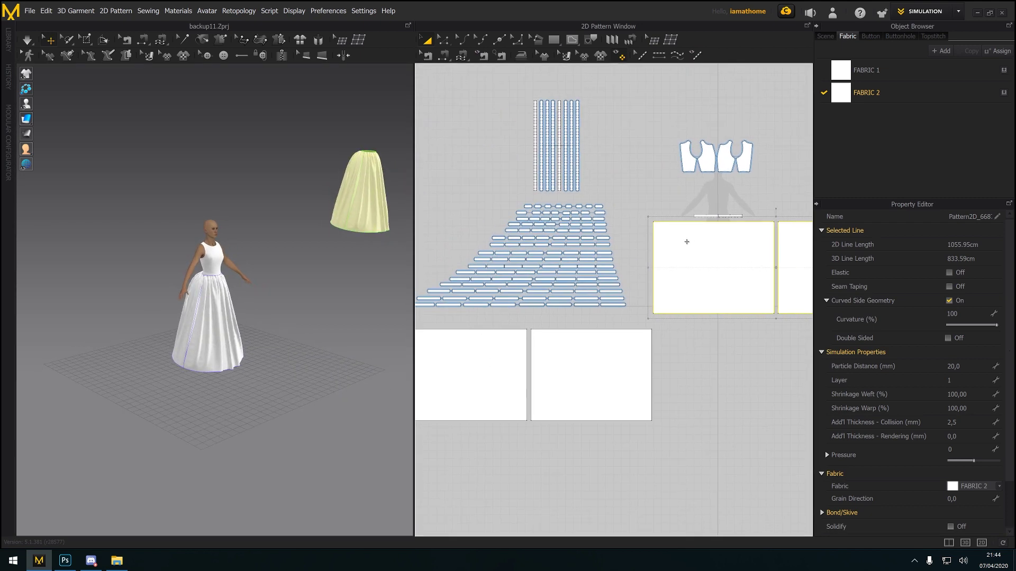
pyautogui.click(445, 55)
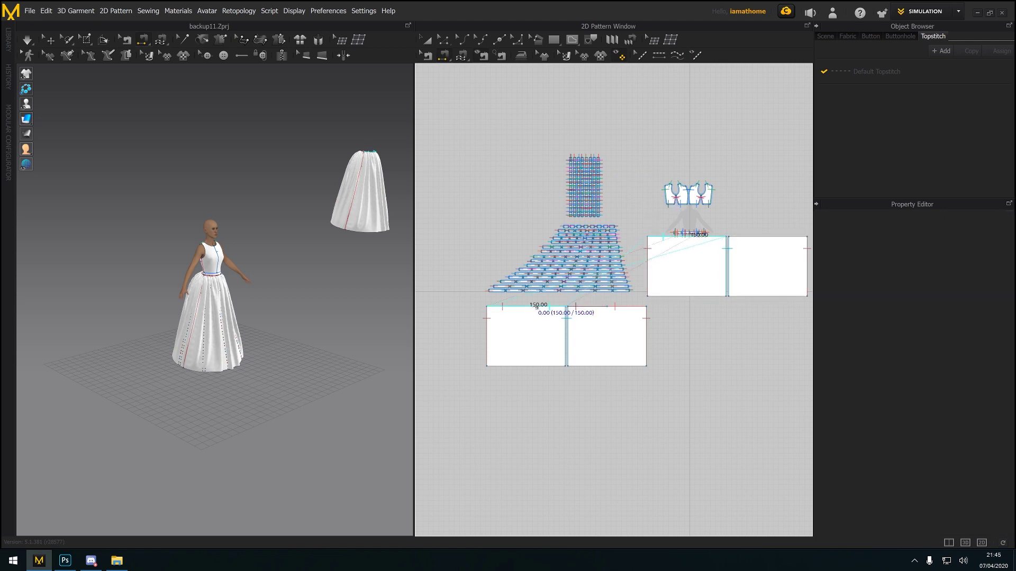
pyautogui.click(514, 308)
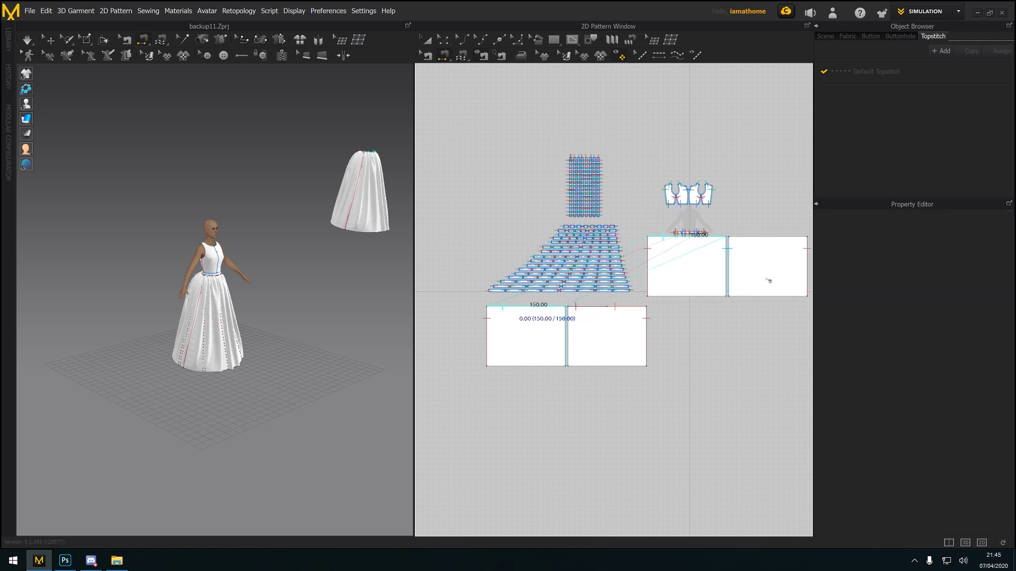
pyautogui.click(779, 238)
pyautogui.click(780, 237)
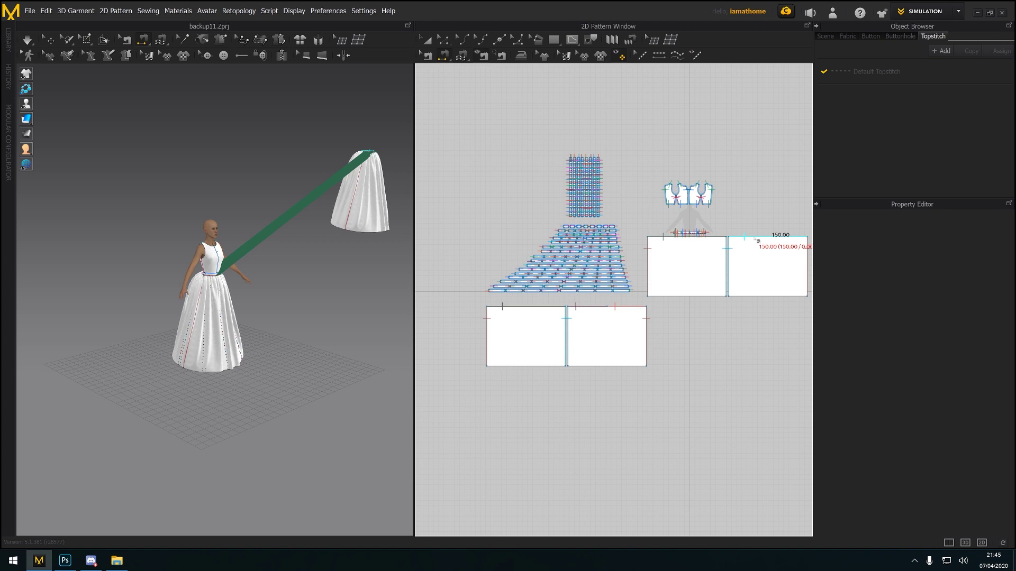
pyautogui.click(598, 310)
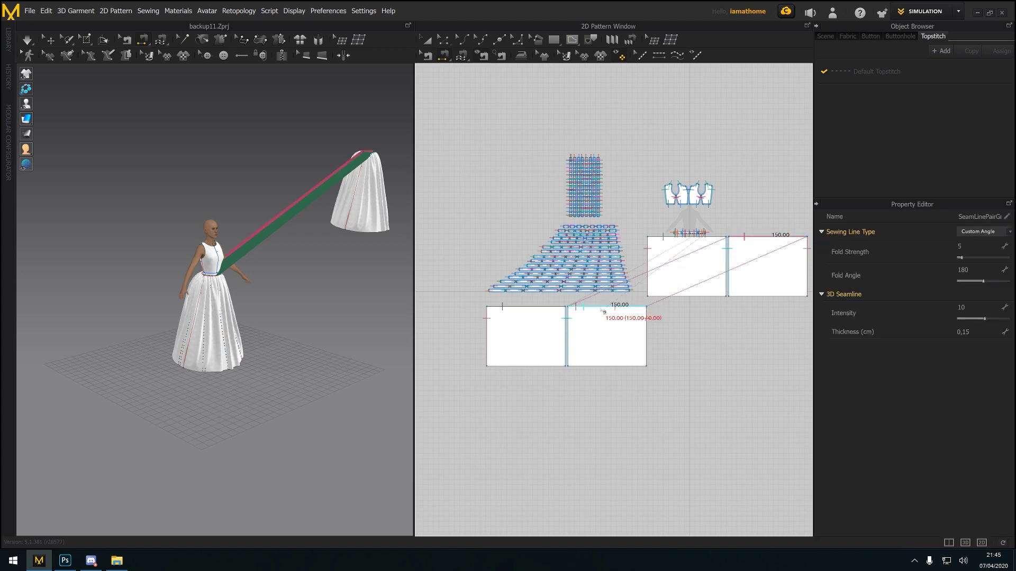
pyautogui.click(425, 39)
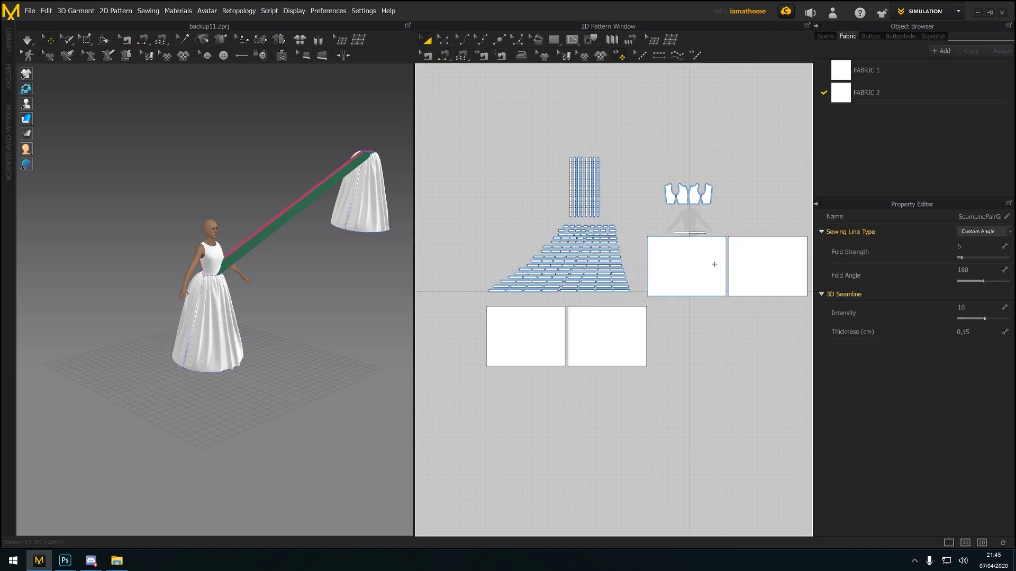
# Superimpose both copied skirt panels over the original skirt in 3D and check the result from the front
pyautogui.click(765, 266)
pyautogui.press('capslock')
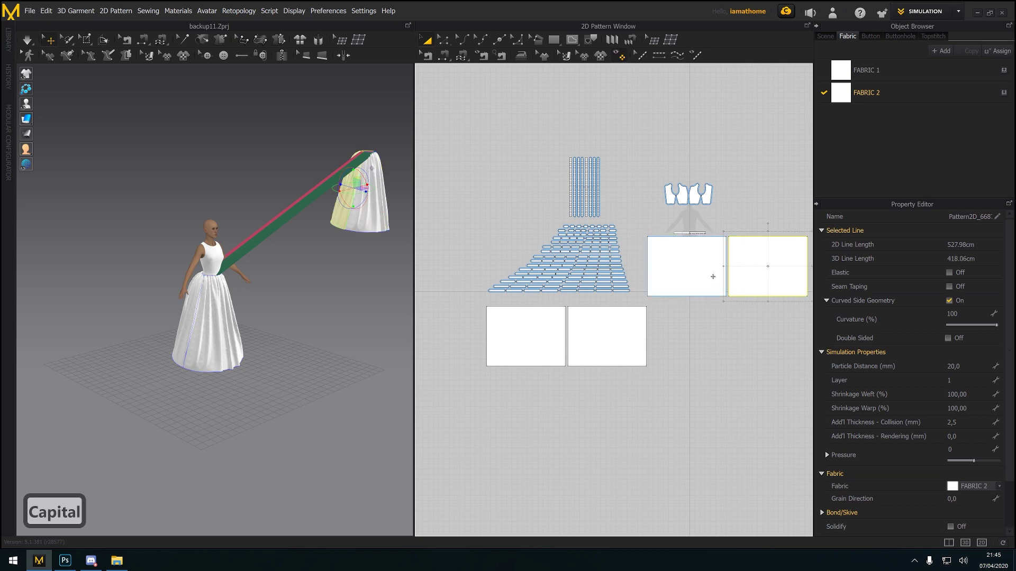
pyautogui.click(683, 265)
pyautogui.keyDown('shift'); pyautogui.click(762, 265); pyautogui.keyUp('shift')
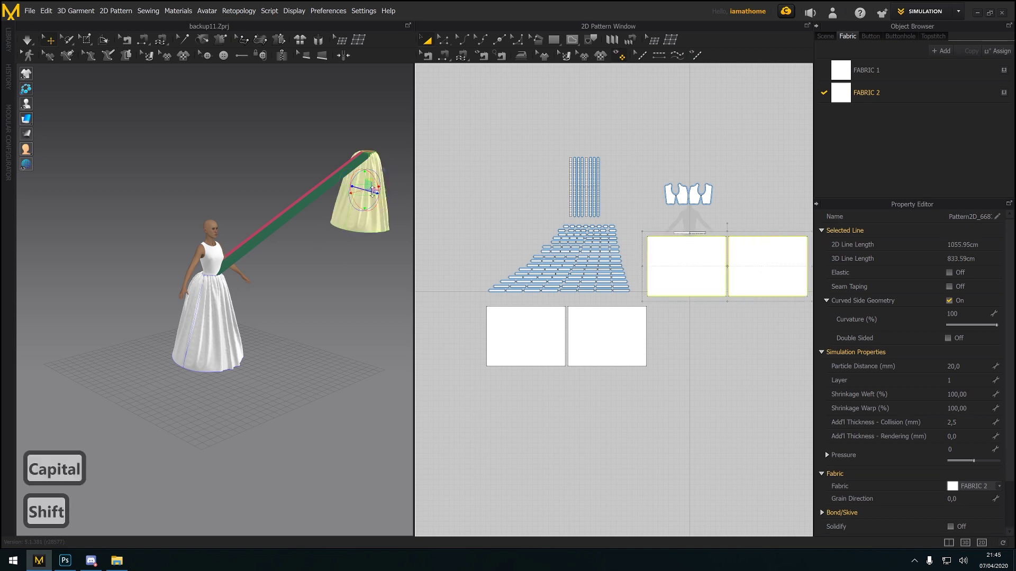
pyautogui.rightClick(364, 228)
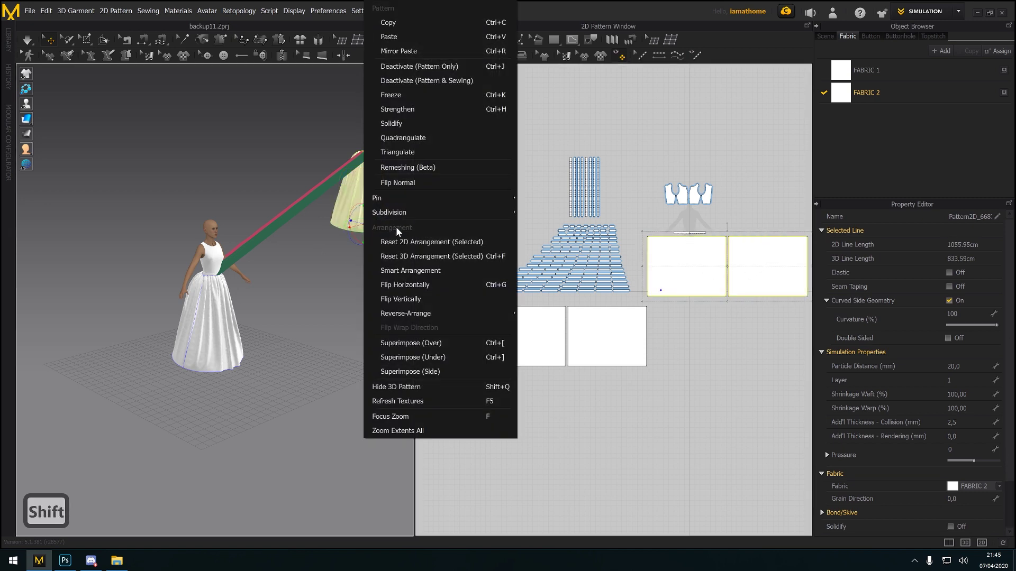
pyautogui.click(440, 348)
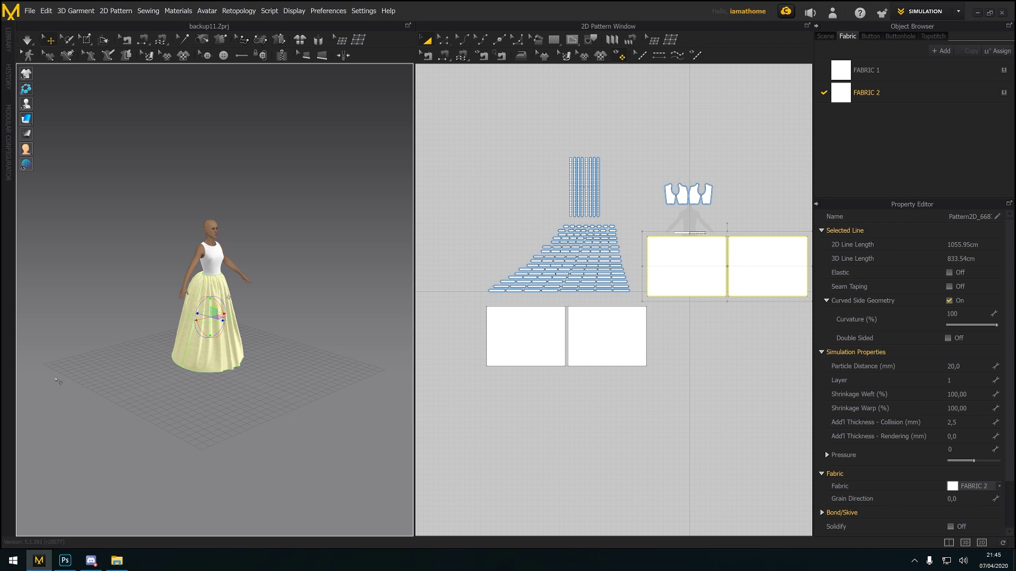
pyautogui.moveTo(294, 345); pyautogui.dragTo(246, 333, button='right')
pyautogui.scroll(6, 224, 310)
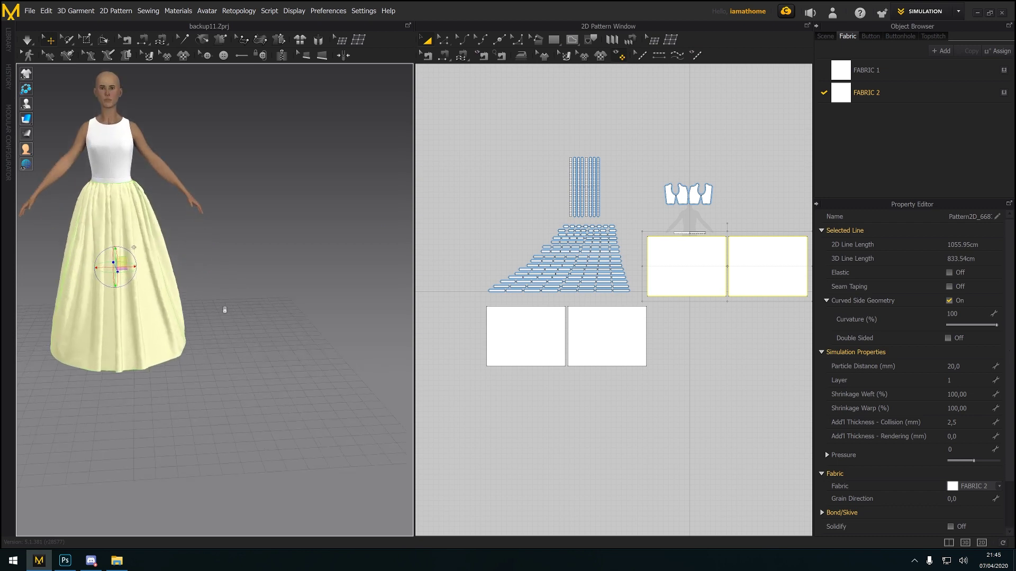
pyautogui.moveTo(254, 346); pyautogui.dragTo(409, 472, button='middle')
pyautogui.scroll(2, 233, 296)
pyautogui.moveTo(232, 318); pyautogui.dragTo(238, 283, button='middle')
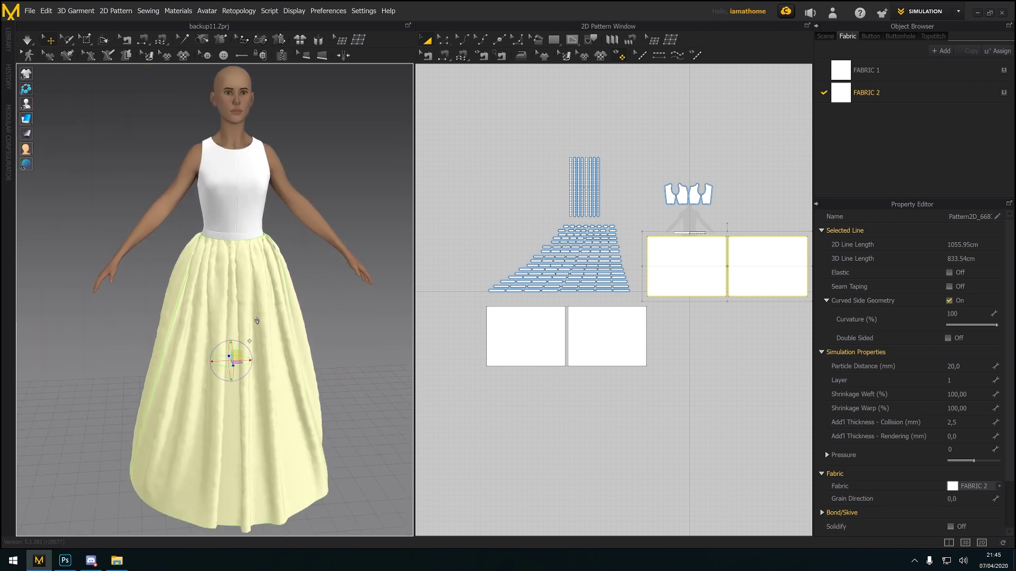
pyautogui.scroll(-1, 228, 212)
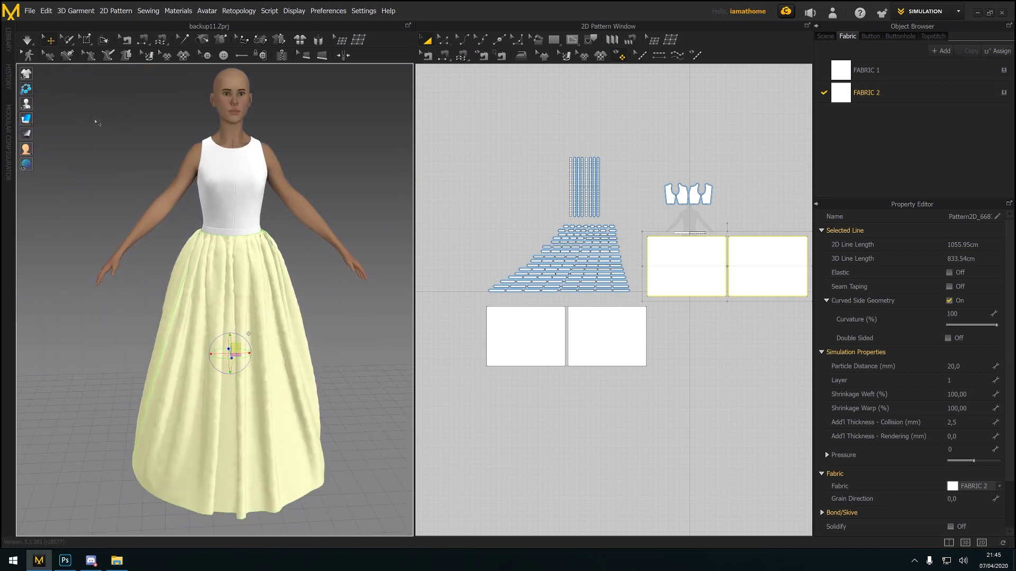
# Compare the layer numbers of the skirt panels and cage strips, and set the two copied skirt panels to layer 2
pyautogui.keyDown('shift'); pyautogui.click(770, 257); pyautogui.keyUp('shift')
pyautogui.press('capslock')
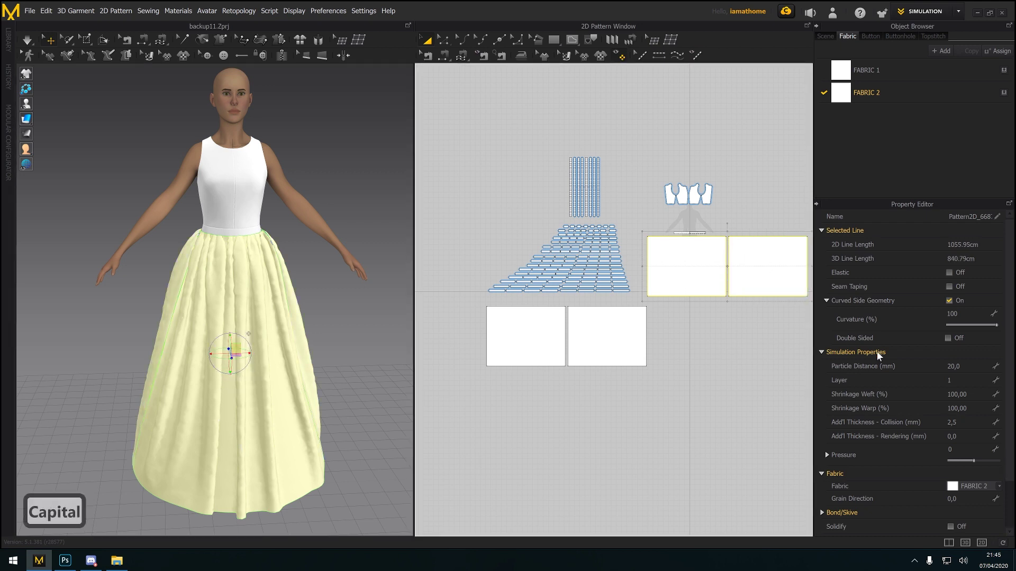
pyautogui.click(952, 380)
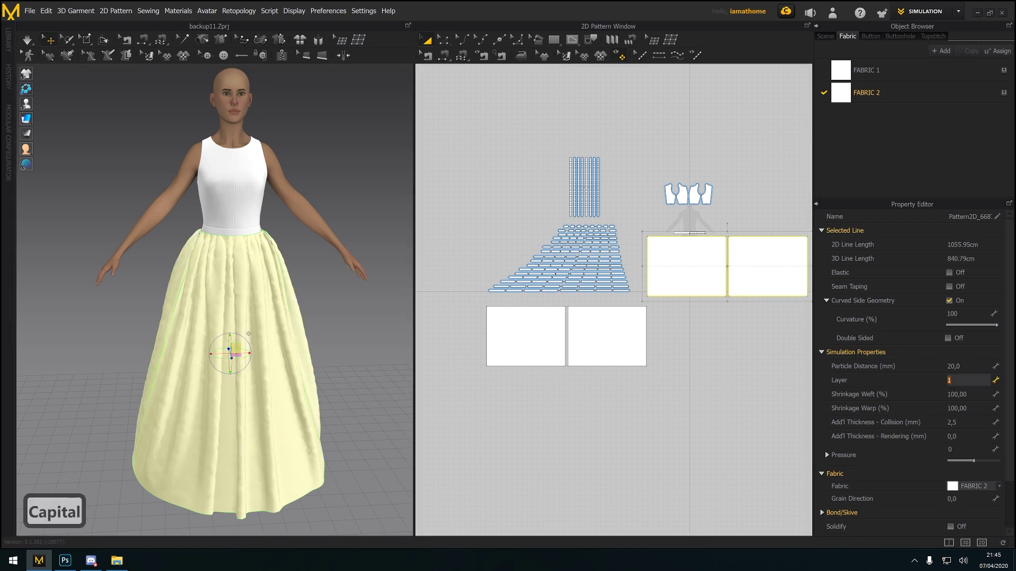
pyautogui.click(630, 346)
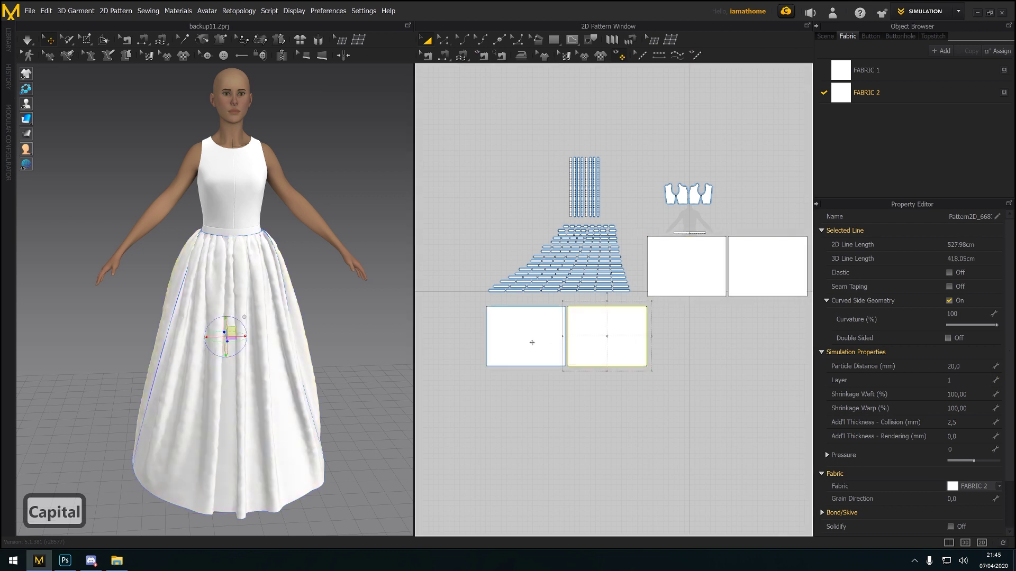
pyautogui.click(622, 290)
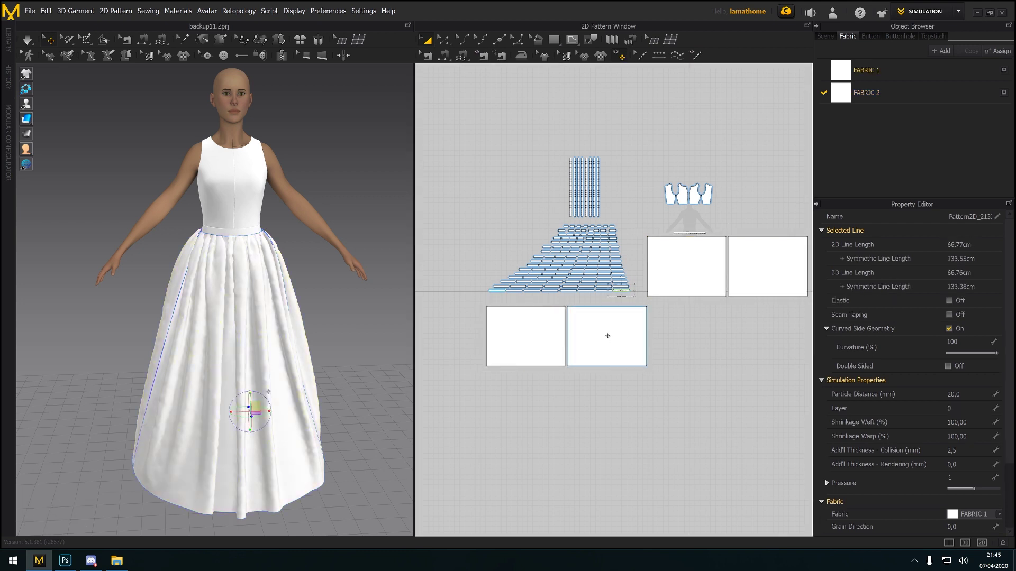
pyautogui.click(705, 267)
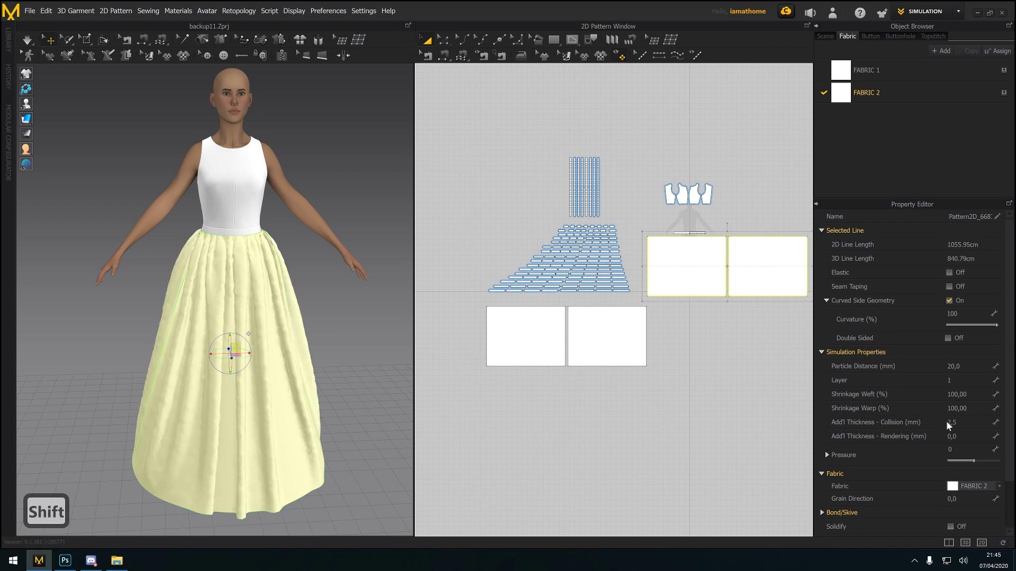
pyautogui.click(952, 380)
pyautogui.write('2')
pyautogui.press('Return')
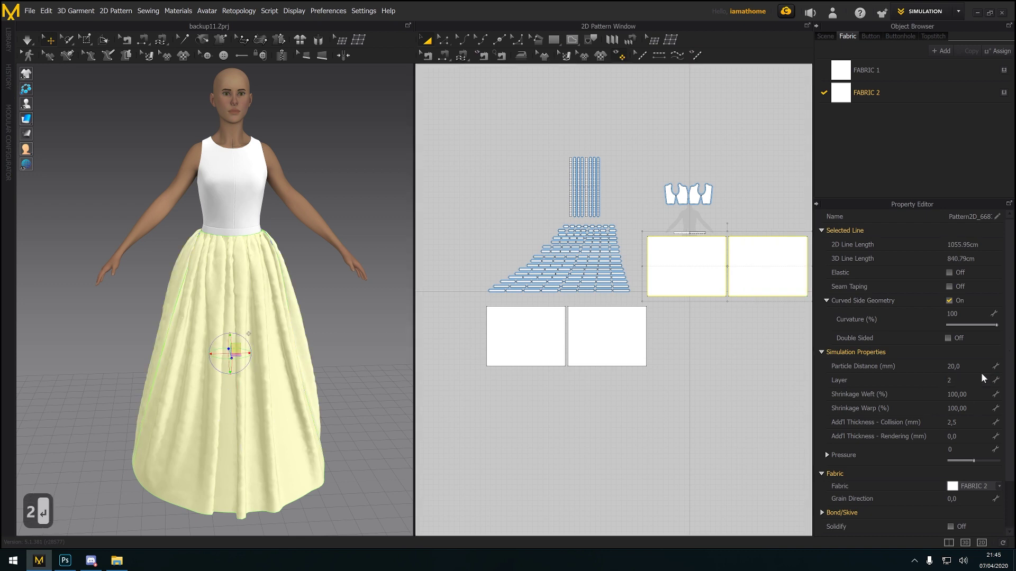
# Simulate the double-layered skirt, stop the simulation, and examine how the outer layer drapes from the front
pyautogui.moveTo(318, 218); pyautogui.dragTo(331, 197, button='middle')
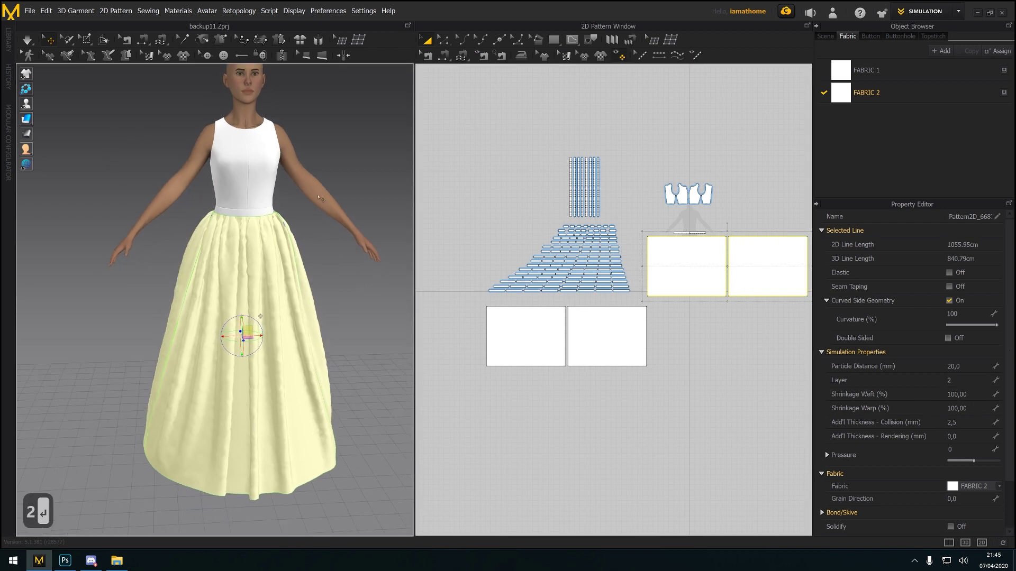
pyautogui.moveTo(332, 197); pyautogui.dragTo(298, 198, button='right')
pyautogui.click(27, 40)
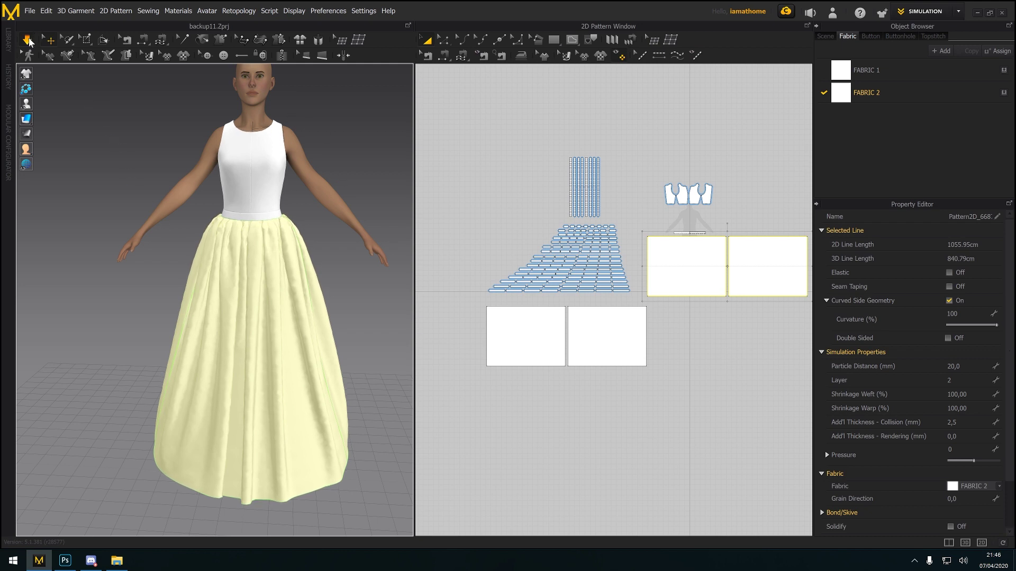
pyautogui.click(238, 348)
pyautogui.moveTo(238, 348); pyautogui.dragTo(221, 277, button='right')
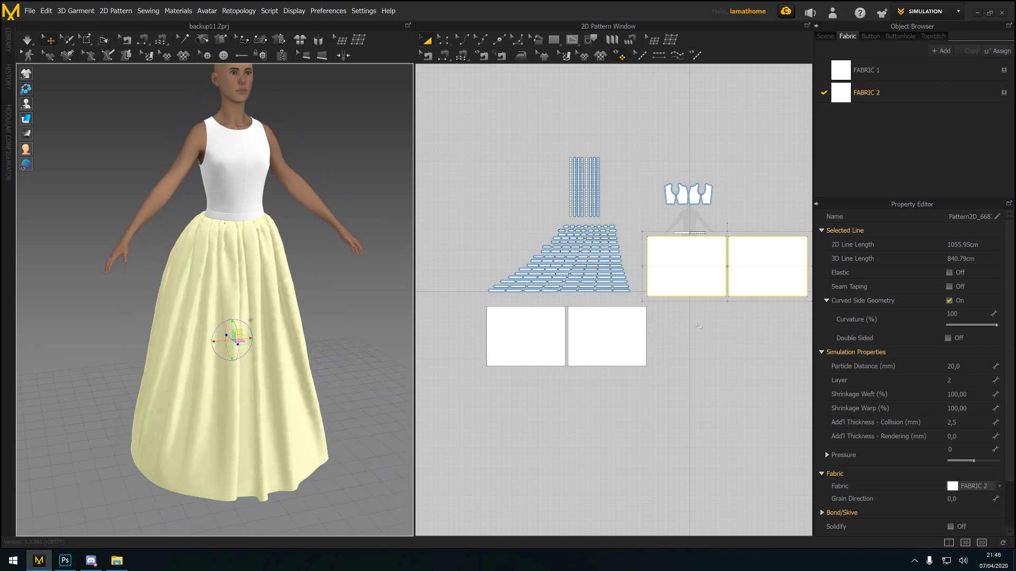
pyautogui.scroll(4, 630, 356)
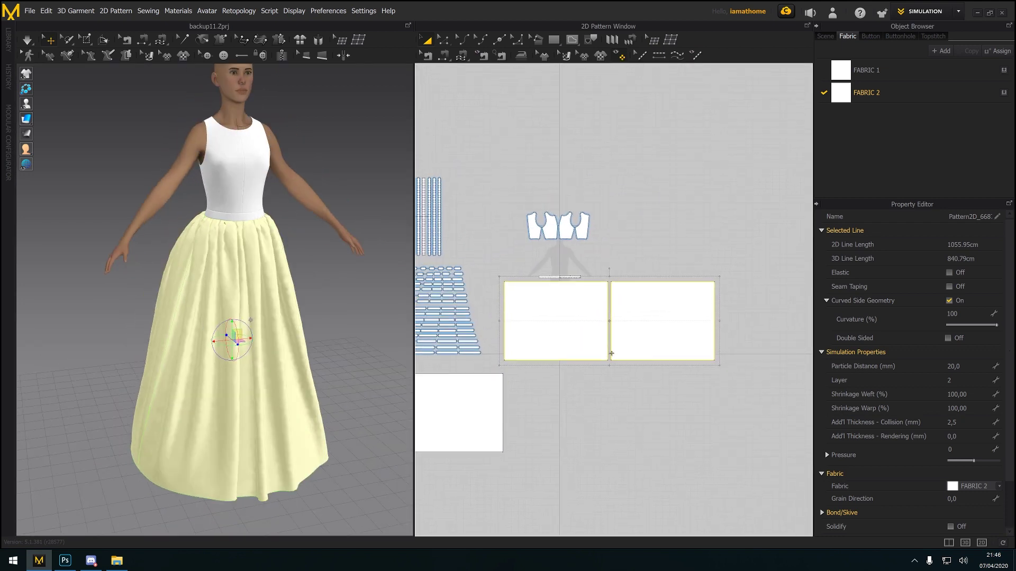
pyautogui.scroll(1, 625, 329)
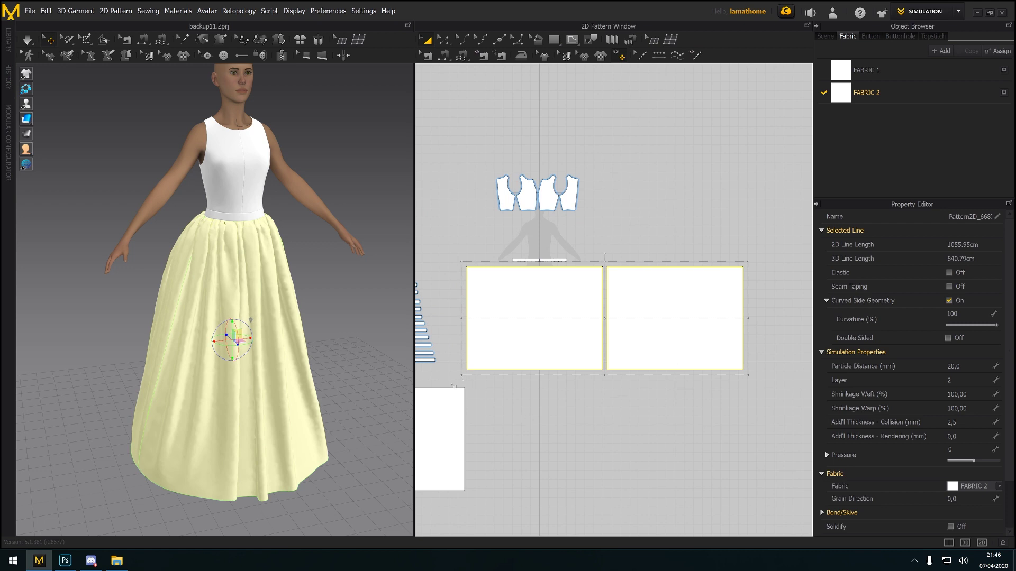
# Draw an internal rectangle about 10.2 cm tall along the upper edge of the first copied skirt panel
pyautogui.moveTo(168, 333); pyautogui.dragTo(114, 334, button='right')
pyautogui.moveTo(608, 298); pyautogui.dragTo(646, 304, button='middle')
pyautogui.scroll(-2, 638, 297)
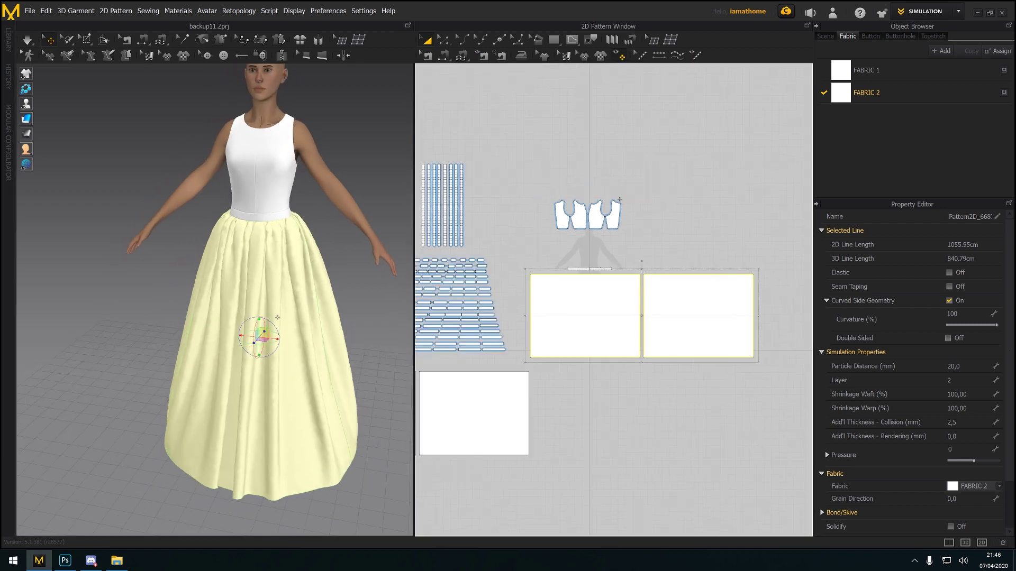
pyautogui.scroll(-2, 620, 199)
pyautogui.scroll(5, 669, 186)
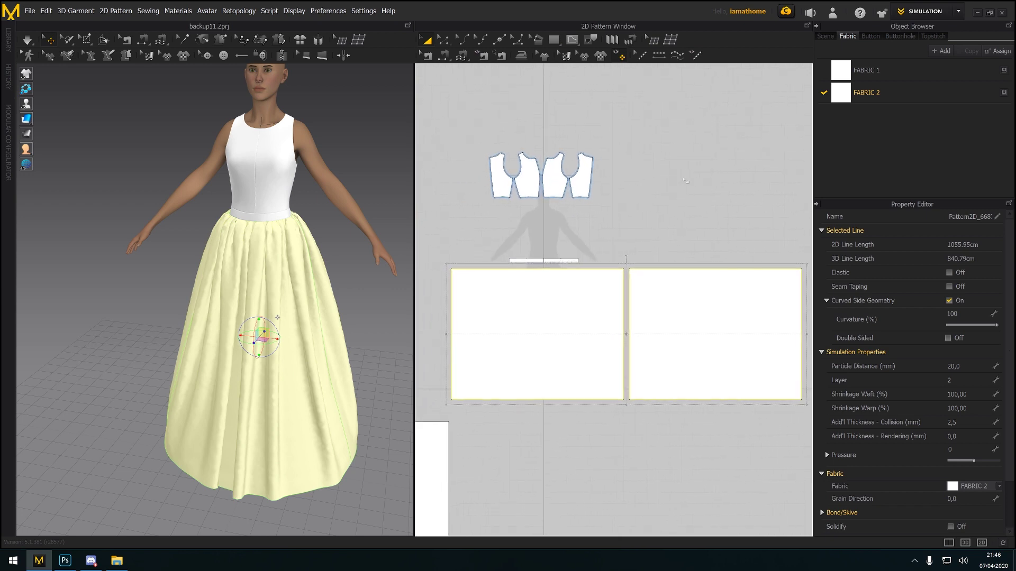
pyautogui.scroll(-1, 685, 181)
pyautogui.click(571, 39)
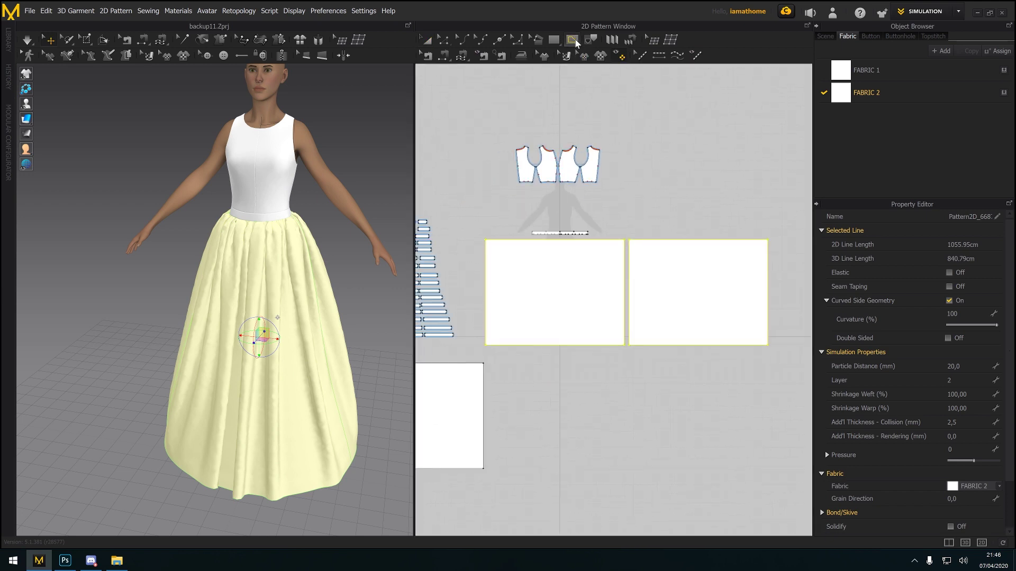
pyautogui.click(603, 68)
pyautogui.scroll(2, 476, 270)
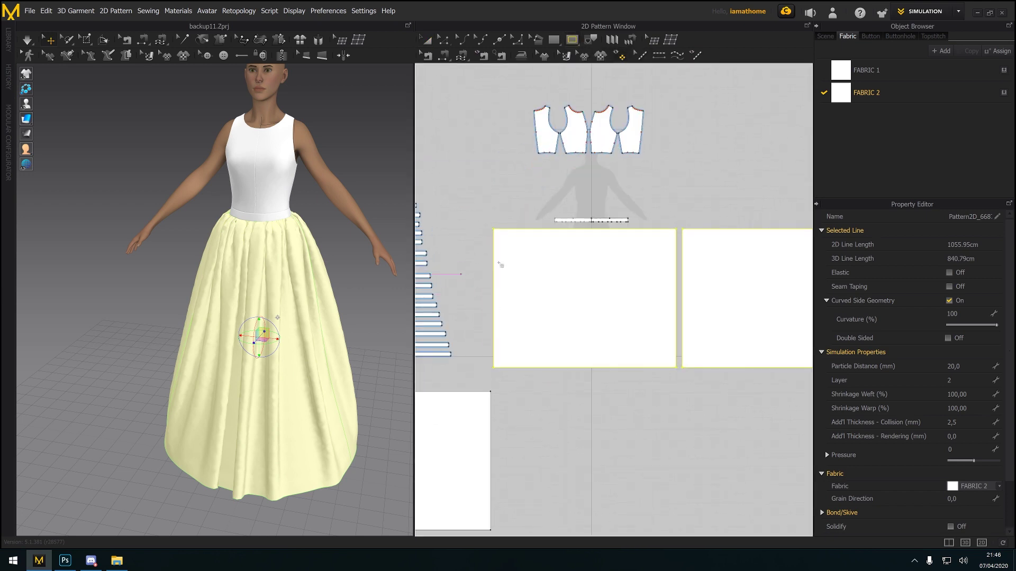
pyautogui.moveTo(500, 235); pyautogui.dragTo(671, 247)
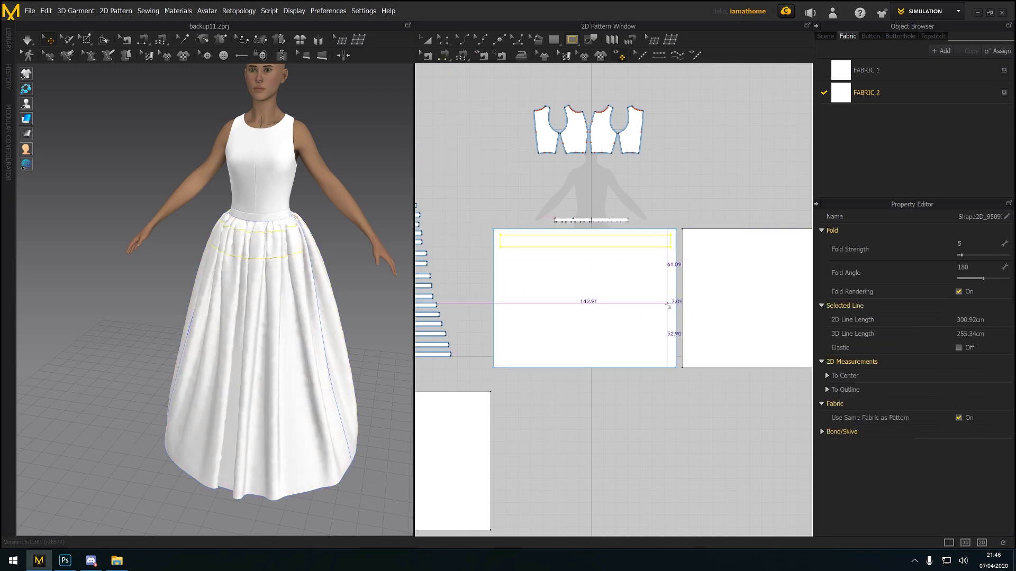
# Extend the internal rectangle past both side edges of the panel to about 154.4 cm wide, and raise its upper line above the panel's top edge
pyautogui.click(443, 39)
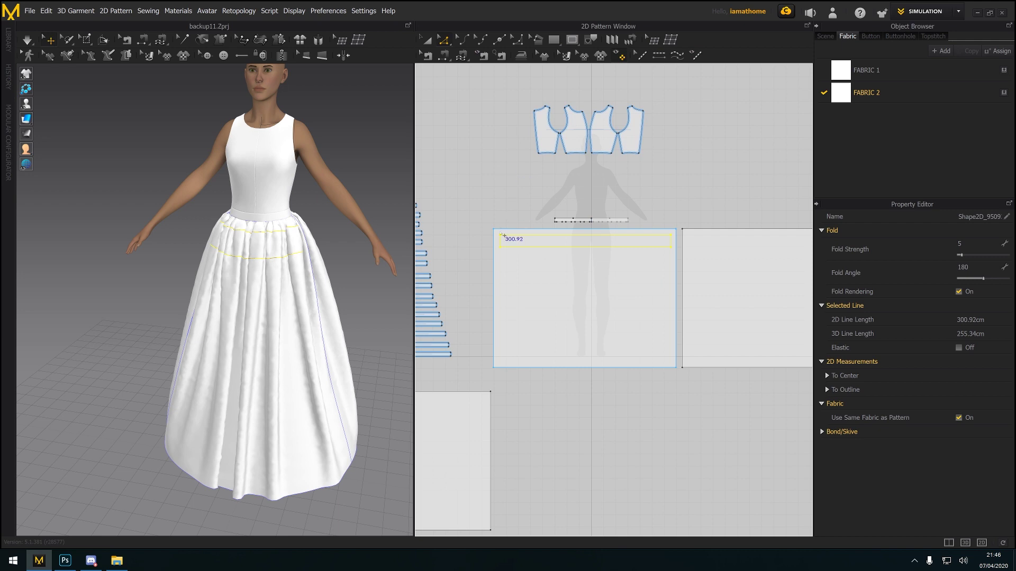
pyautogui.moveTo(500, 242); pyautogui.dragTo(492, 245)
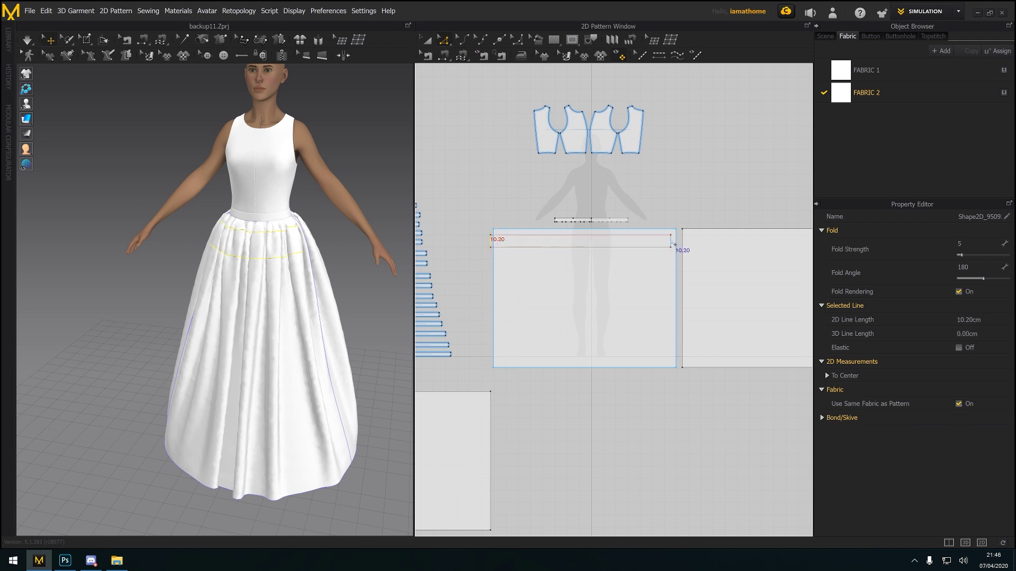
pyautogui.moveTo(670, 243); pyautogui.dragTo(681, 239)
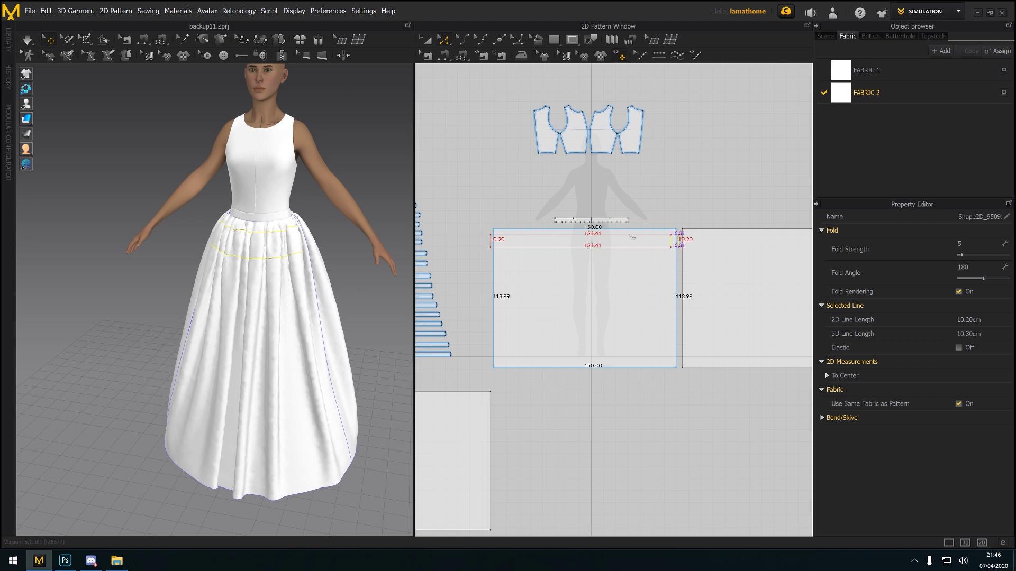
pyautogui.moveTo(590, 239)
pyautogui.mouseDown()
pyautogui.moveTo(591, 227)
pyautogui.moveTo(598, 253)
pyautogui.mouseUp()
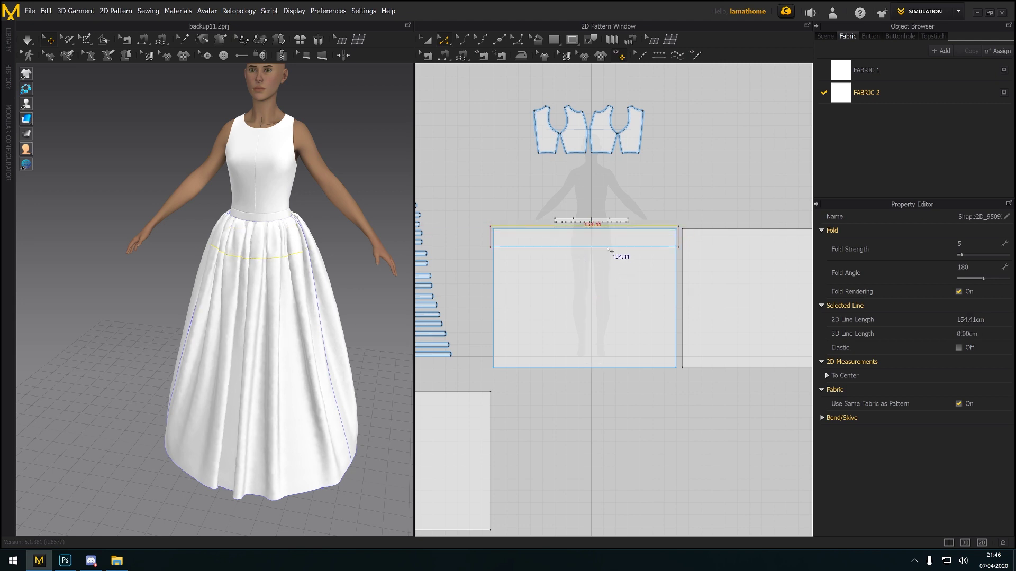
# Copy the whole internal rectangle and paste it at the matching place along the top of the second copied skirt panel
pyautogui.click(610, 251)
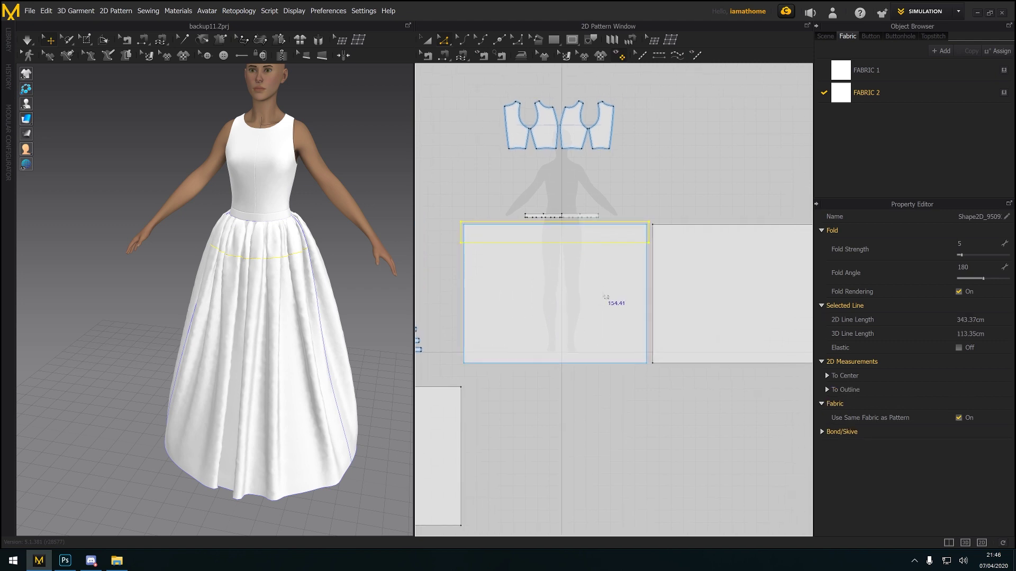
pyautogui.hotkey('ctrl', 'c')
pyautogui.hotkey('ctrl', 'v')
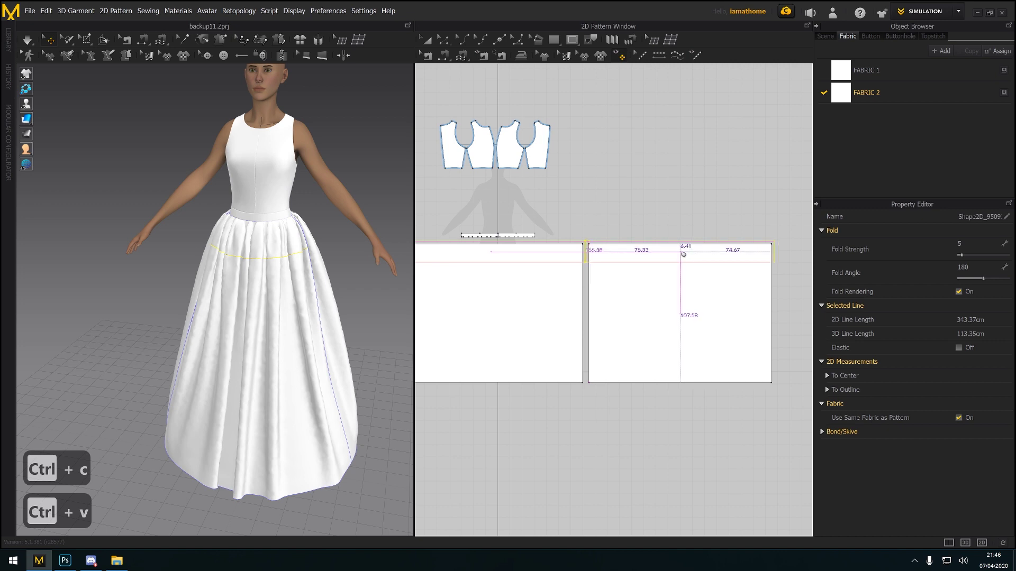
pyautogui.click(666, 297)
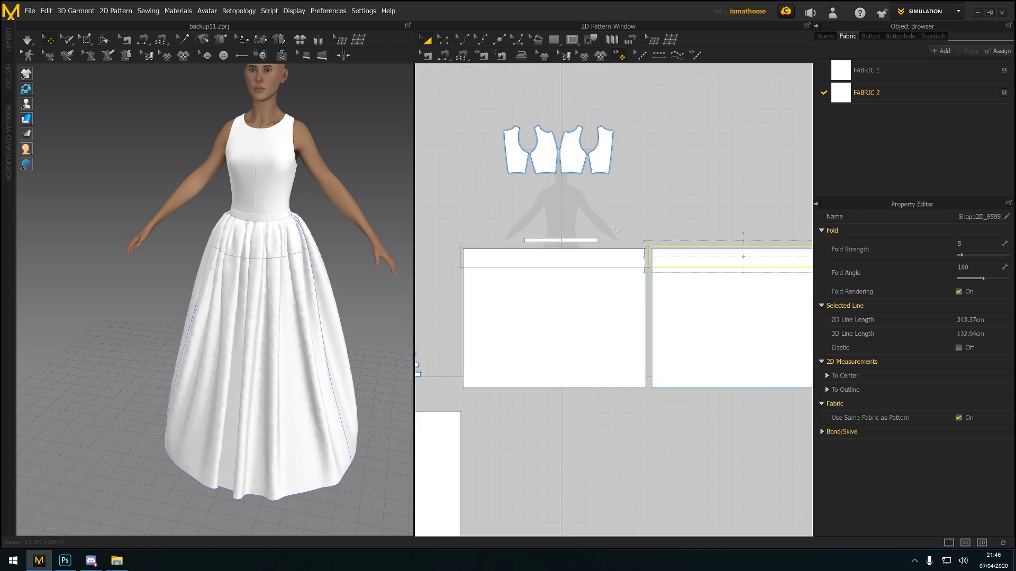
# Select the internal rectangles on both copied skirt panels and turn on Skive for them
pyautogui.click(627, 259)
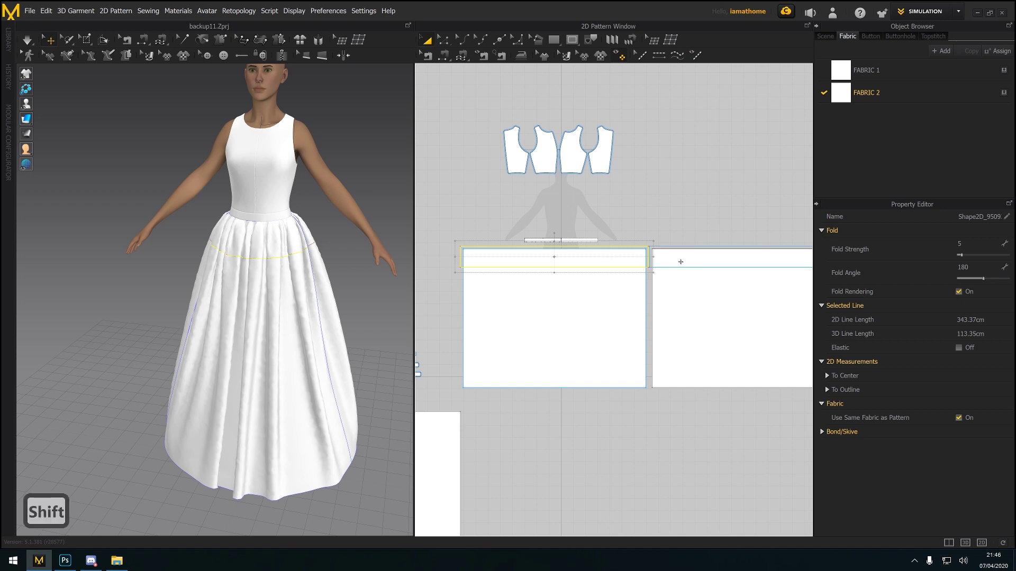
pyautogui.keyDown('shift'); pyautogui.click(681, 262); pyautogui.keyUp('shift')
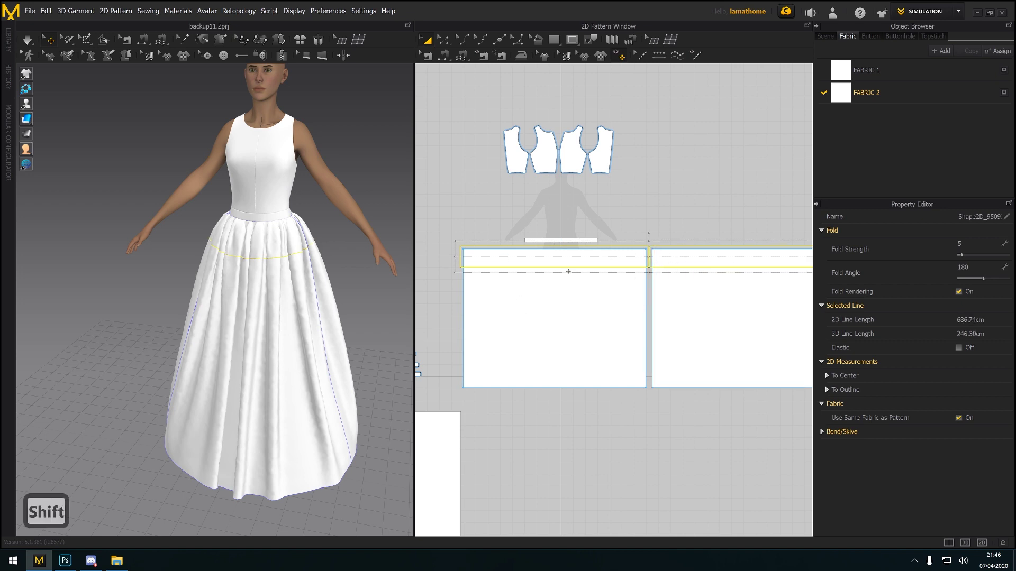
pyautogui.moveTo(568, 271); pyautogui.dragTo(499, 241, button='middle')
pyautogui.scroll(-2, 499, 241)
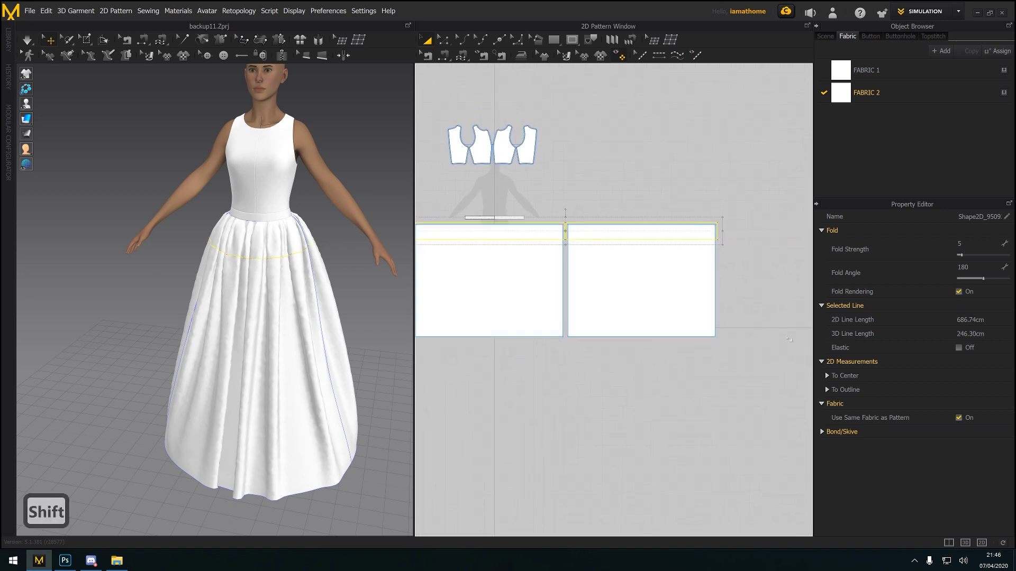
pyautogui.click(821, 431)
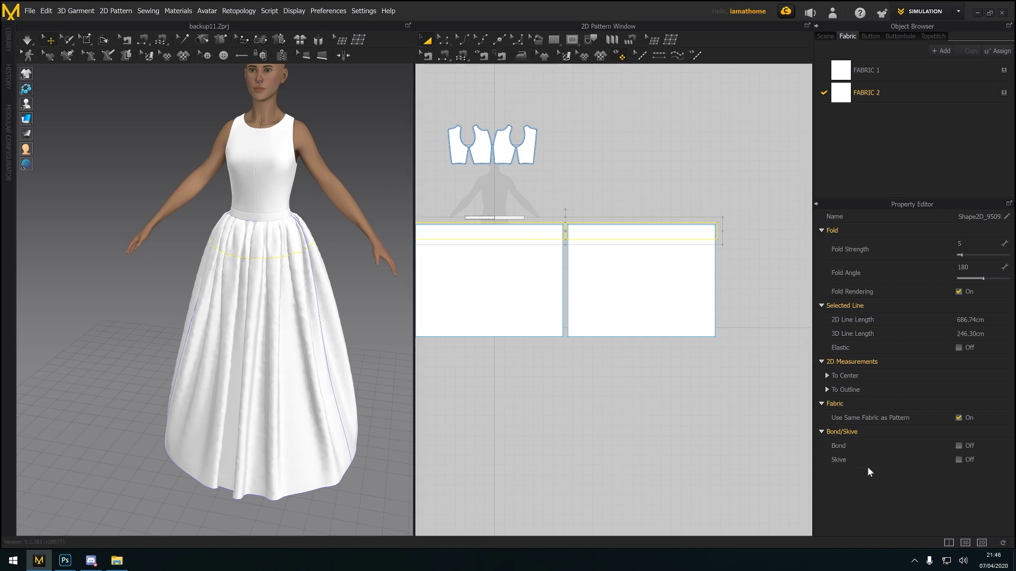
pyautogui.click(958, 460)
# Simulate the skirt while lowering the rectangles' skive percent to 1, then stop the simulation
pyautogui.scroll(3, 272, 222)
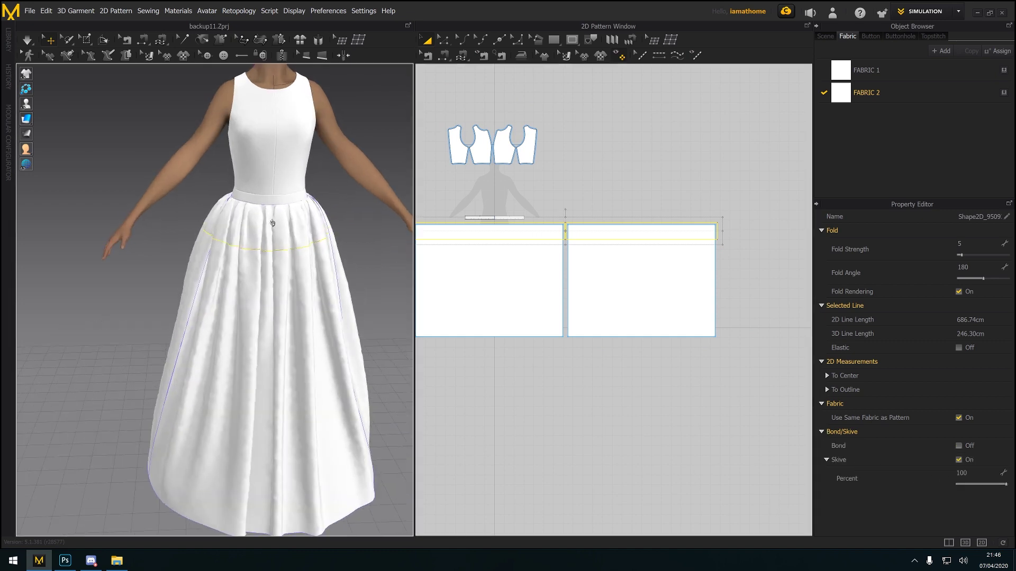
pyautogui.click(27, 40)
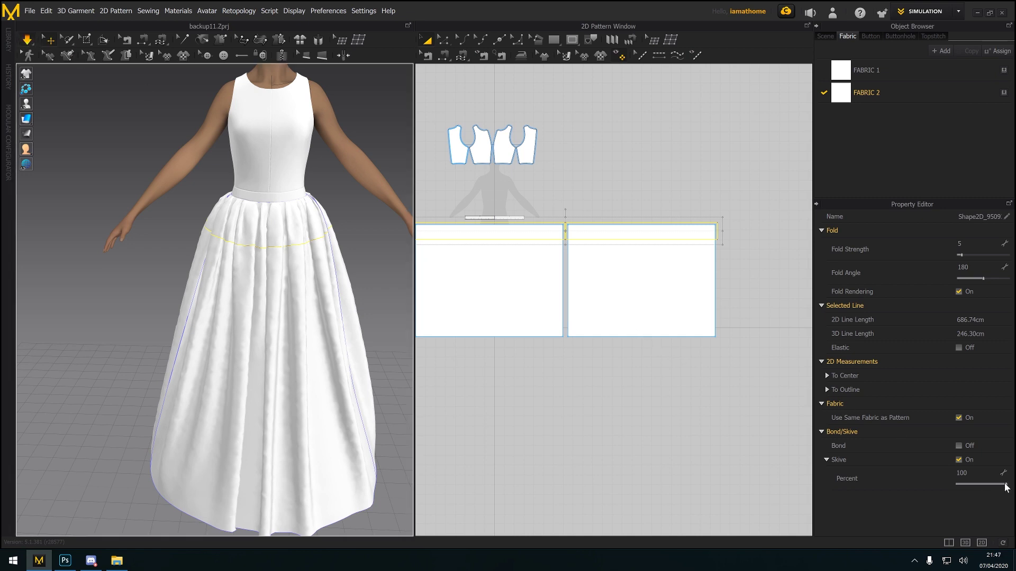
pyautogui.moveTo(1004, 487); pyautogui.dragTo(935, 498)
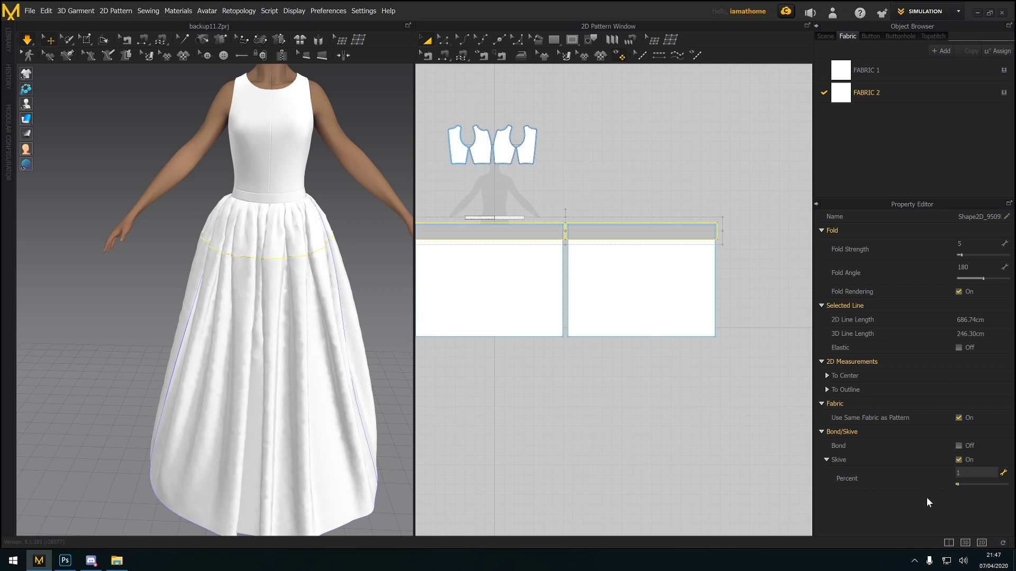
pyautogui.moveTo(302, 367)
pyautogui.mouseDown(button='right')
pyautogui.moveTo(219, 372)
pyautogui.moveTo(301, 369)
pyautogui.mouseUp(button='right')
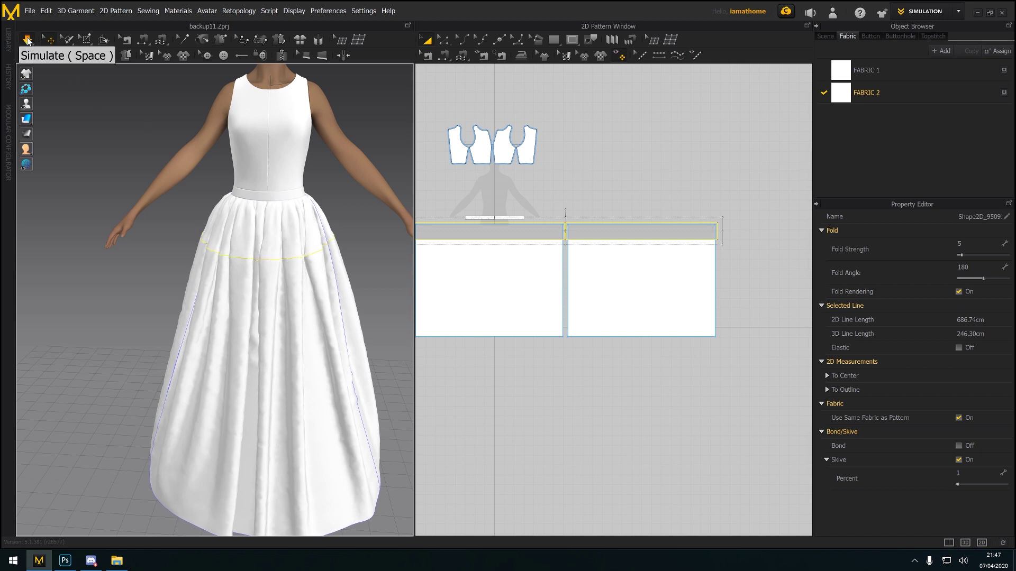
pyautogui.click(28, 40)
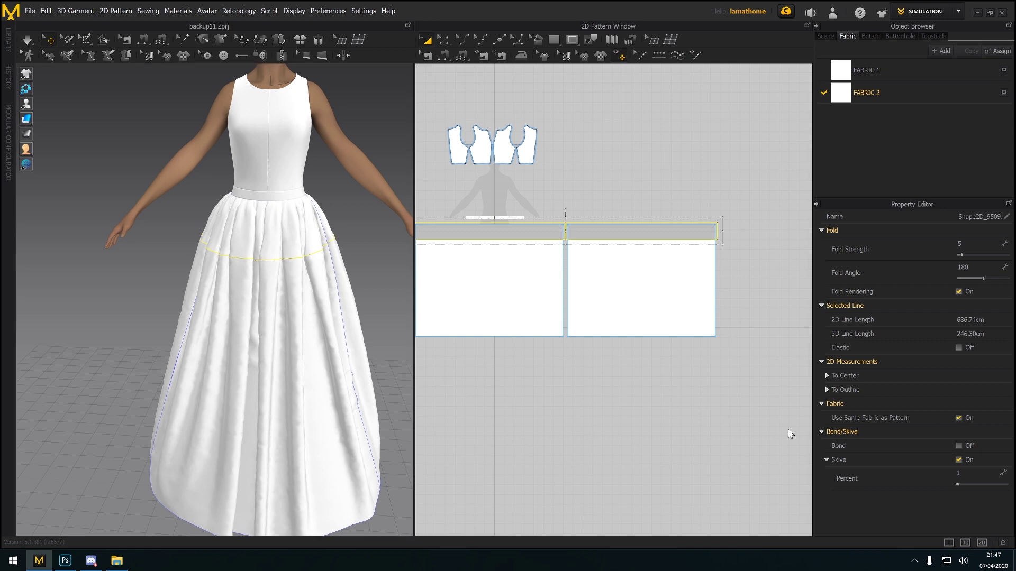
# Turn off Use Same Fabric as Pattern for the rectangles, and add a new fabric with the Silk_Chiffon physical preset
pyautogui.click(991, 431)
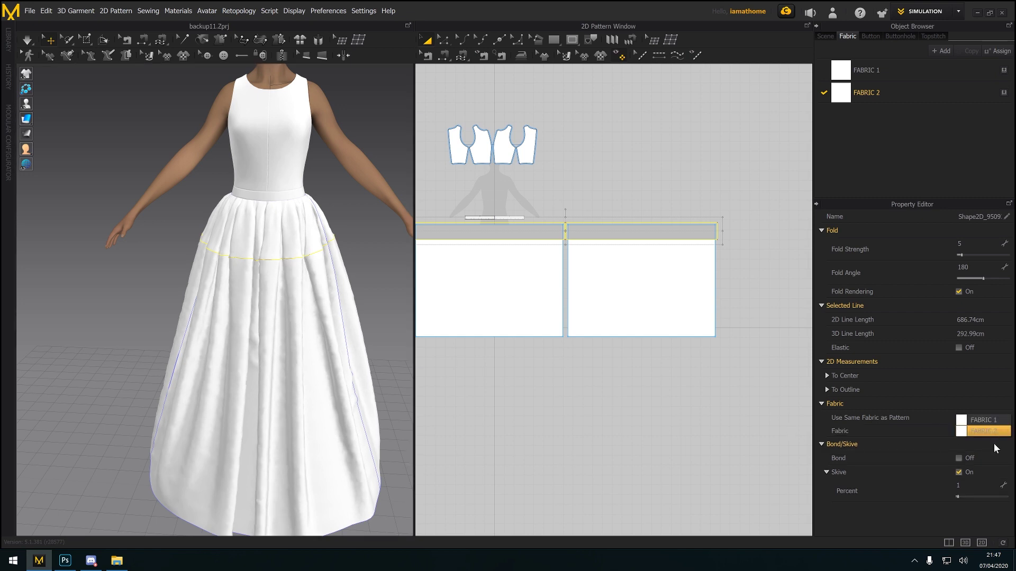
pyautogui.click(993, 443)
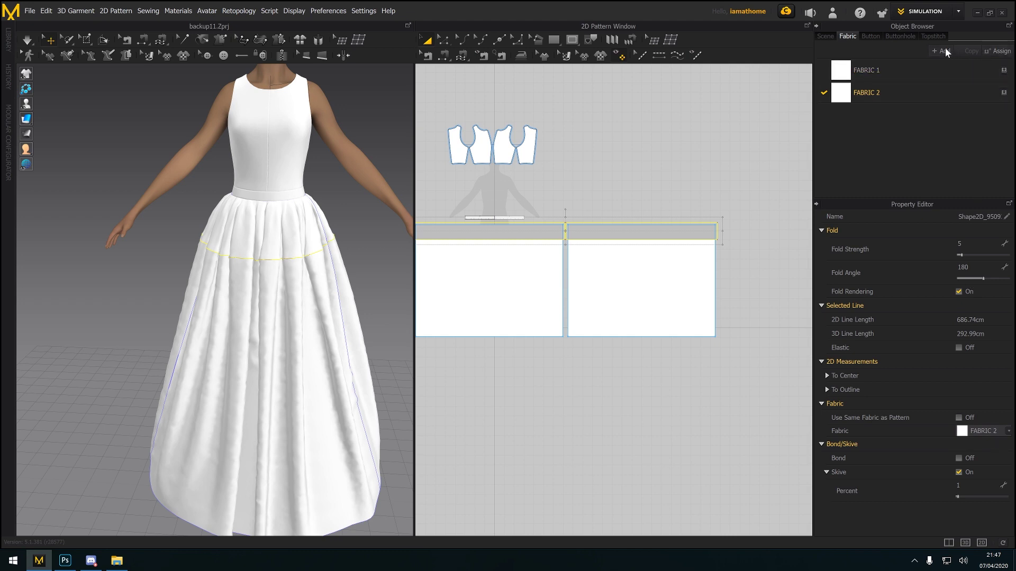
pyautogui.doubleClick(901, 111)
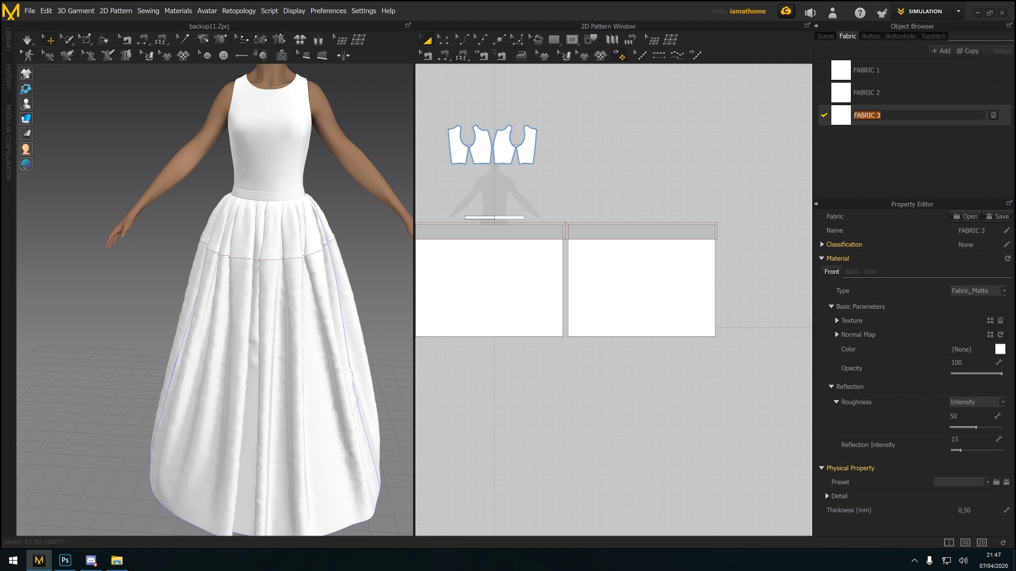
pyautogui.click(980, 480)
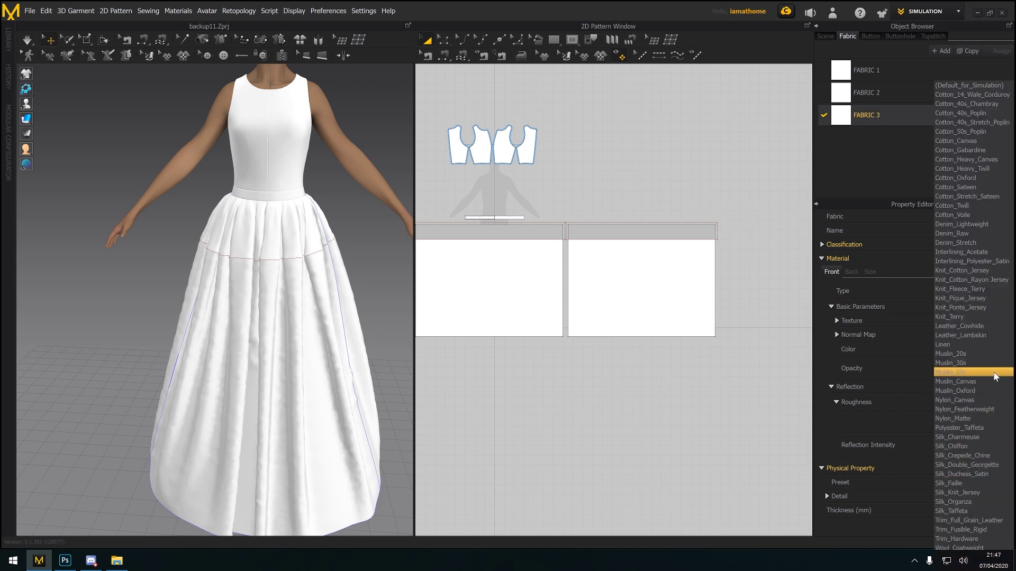
pyautogui.click(977, 444)
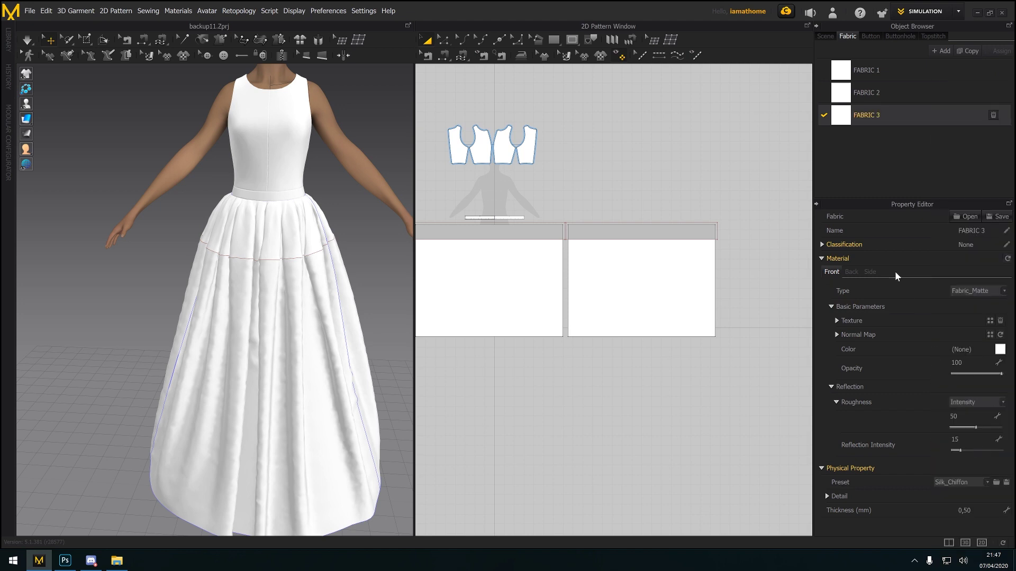
# Assign FABRIC 3 to the skived rectangles on both copied skirt panels
pyautogui.click(587, 231)
pyautogui.keyDown('shift'); pyautogui.click(521, 234); pyautogui.keyUp('shift')
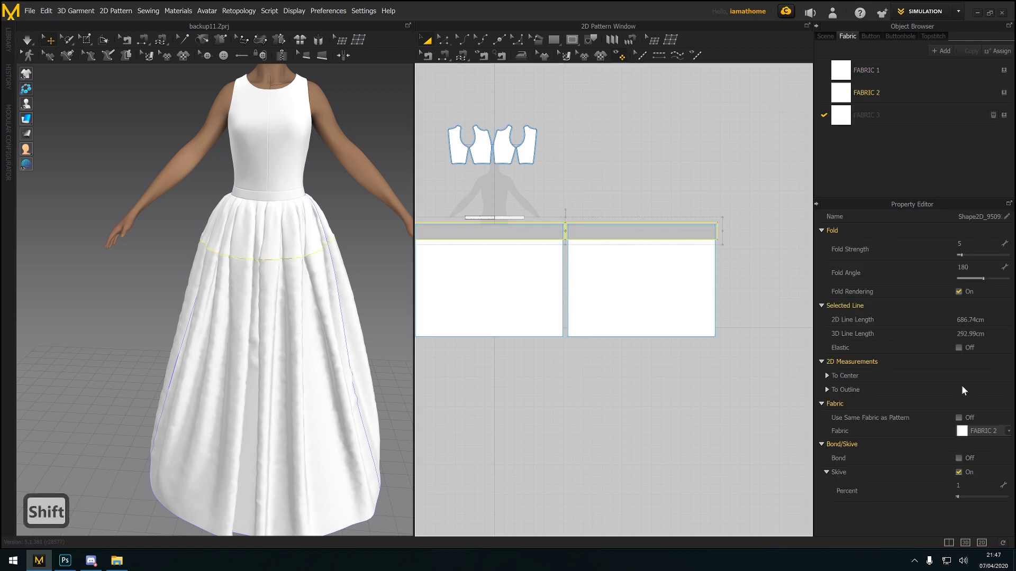
pyautogui.click(996, 431)
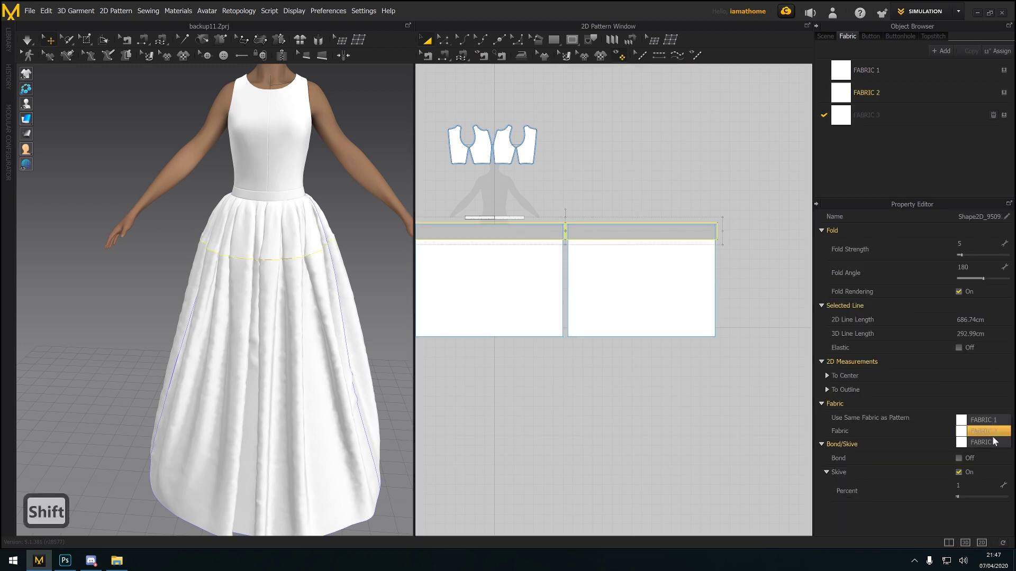
pyautogui.click(994, 442)
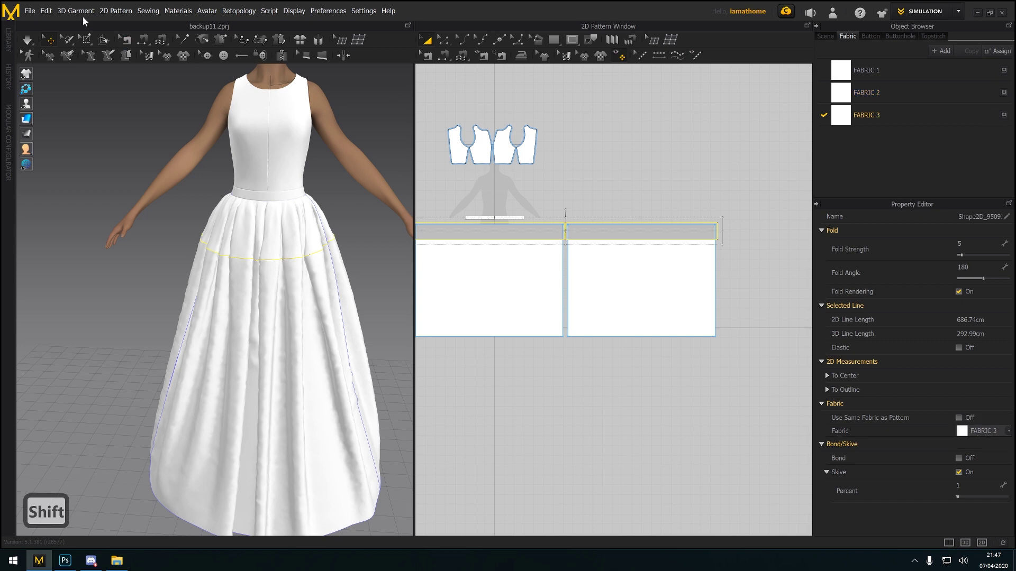
# Simulate the skirt with the skive percent kept at 1, examine the waist area from the side and front, and stop the simulation
pyautogui.click(29, 42)
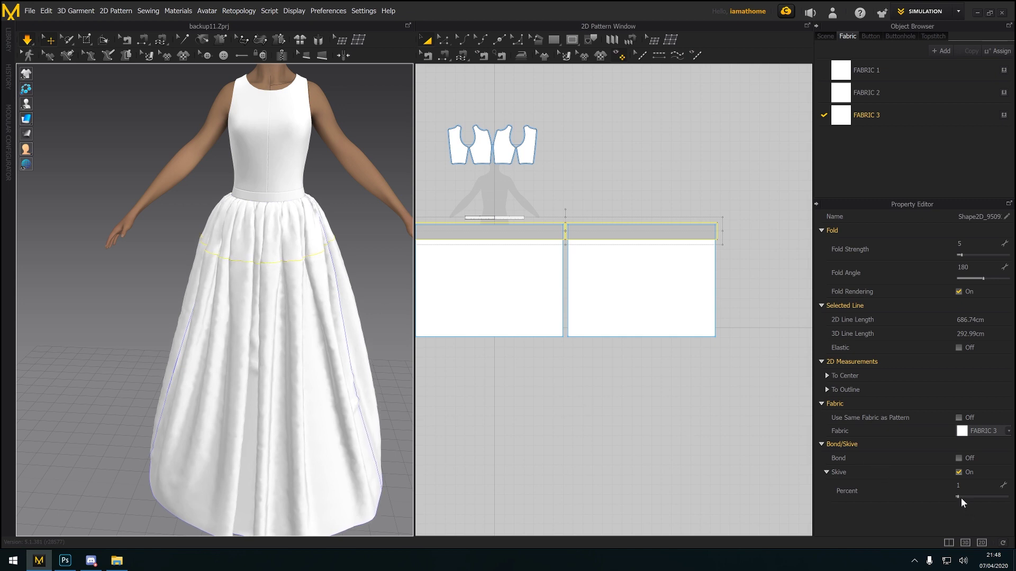
pyautogui.moveTo(959, 497); pyautogui.dragTo(964, 497)
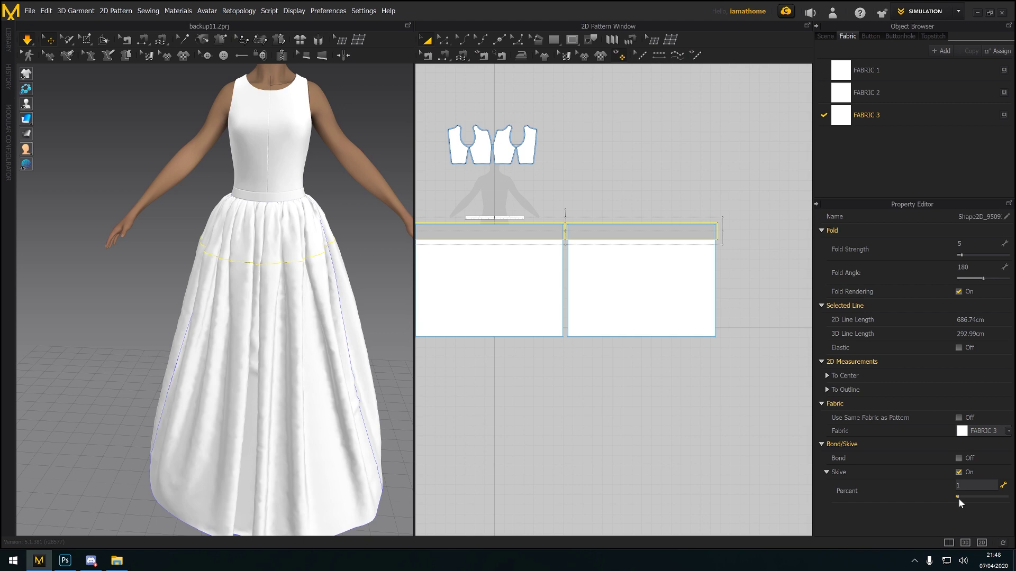
pyautogui.moveTo(181, 324)
pyautogui.mouseDown(button='right')
pyautogui.moveTo(221, 335)
pyautogui.moveTo(192, 328)
pyautogui.mouseUp(button='right')
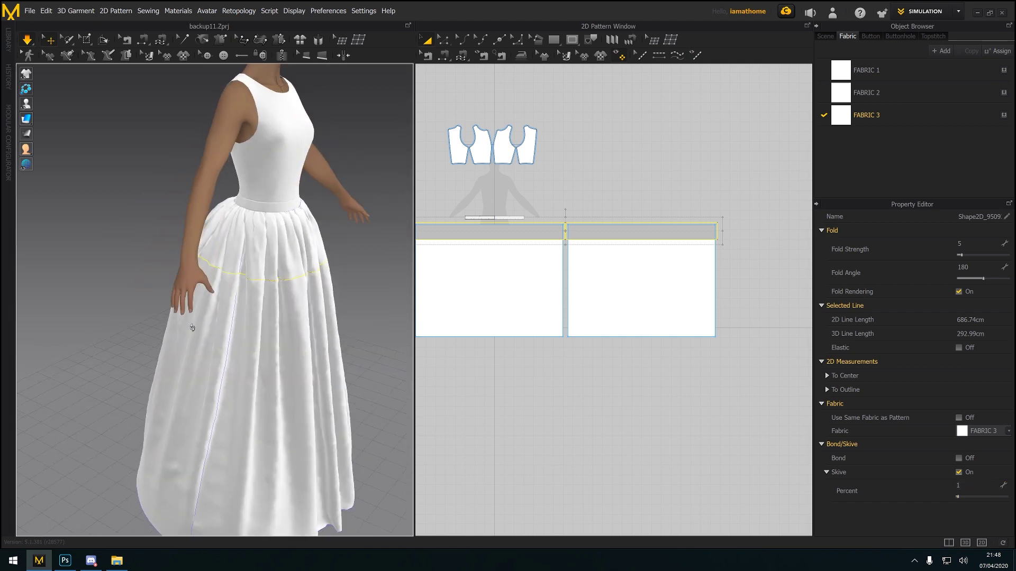
pyautogui.press('2')
pyautogui.moveTo(262, 257)
pyautogui.mouseDown(button='right')
pyautogui.moveTo(279, 254)
pyautogui.moveTo(261, 257)
pyautogui.mouseUp(button='right')
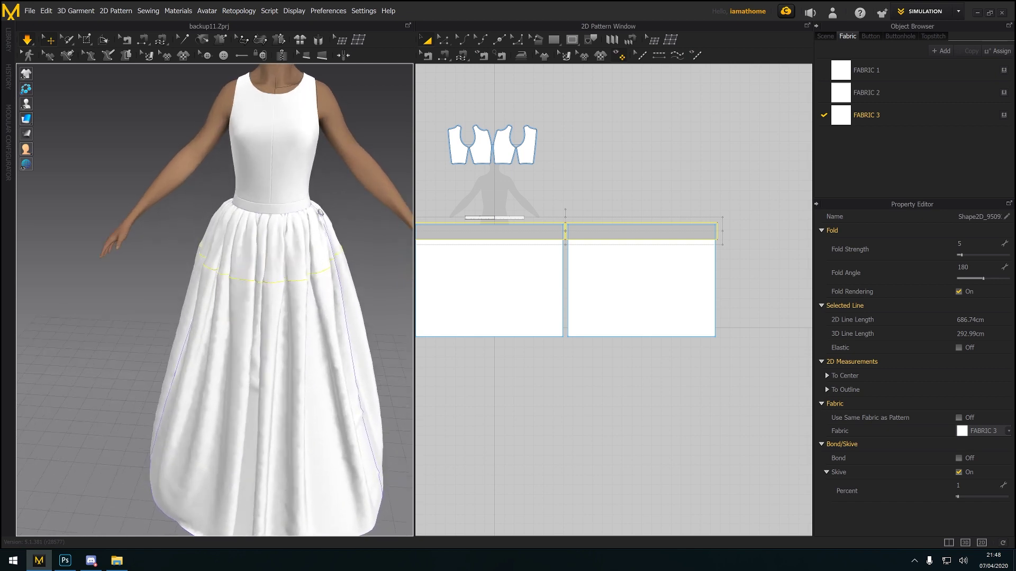
pyautogui.moveTo(321, 243); pyautogui.dragTo(297, 272, button='right')
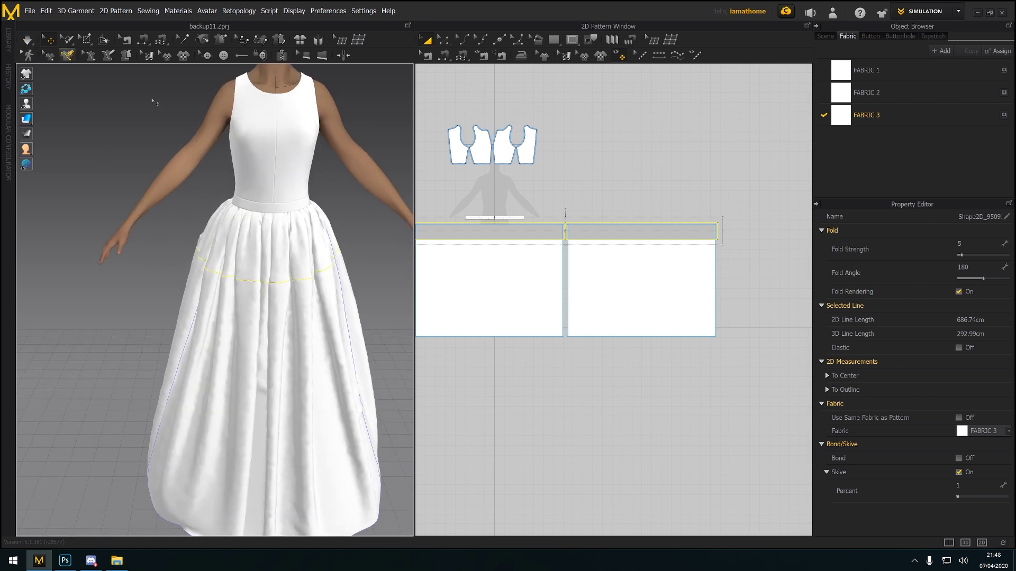
# Delete the skived internal rectangles from the upper part of both outer skirt panels
pyautogui.click(596, 231)
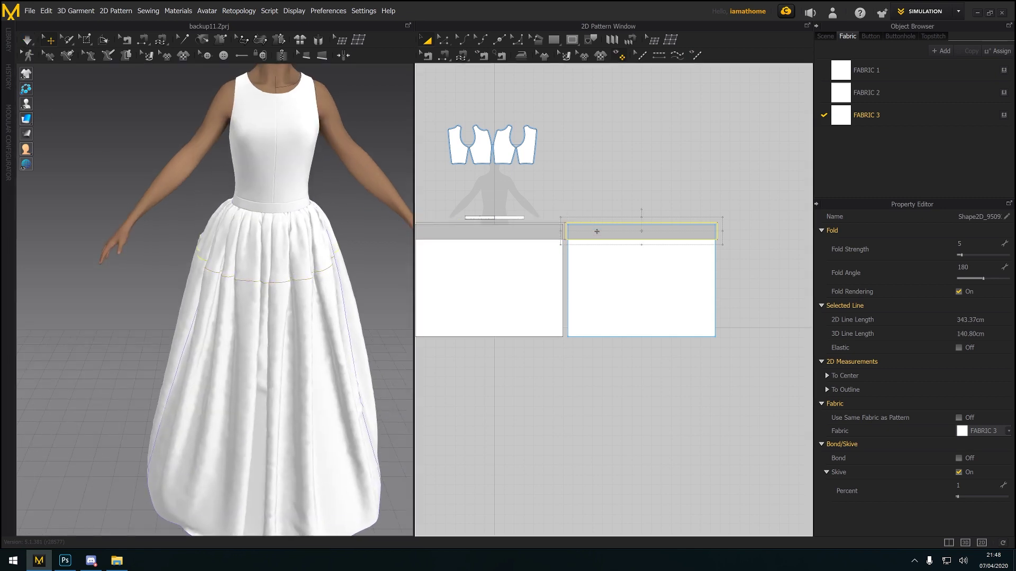
pyautogui.press('Delete')
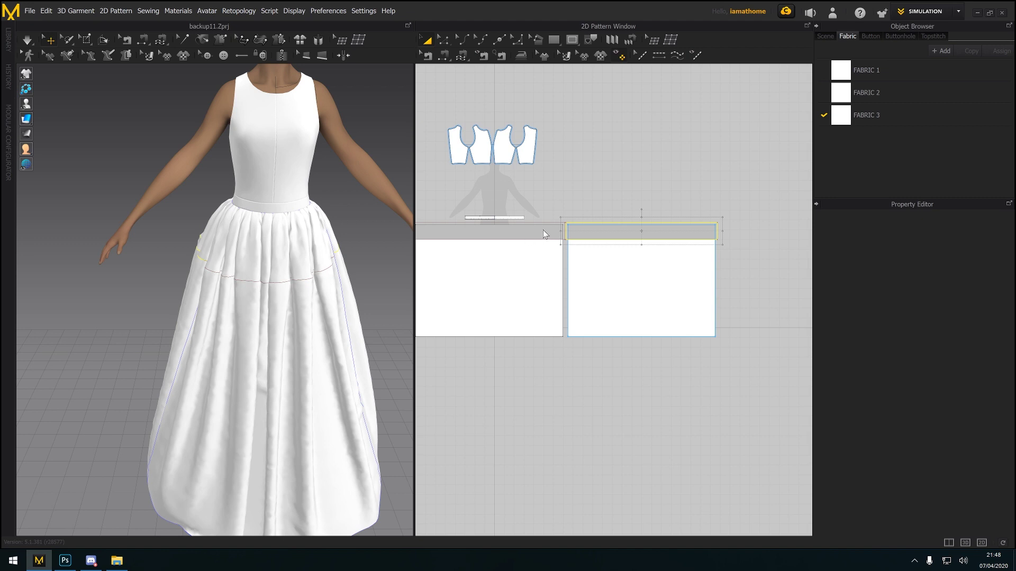
pyautogui.click(536, 233)
pyautogui.press('Delete')
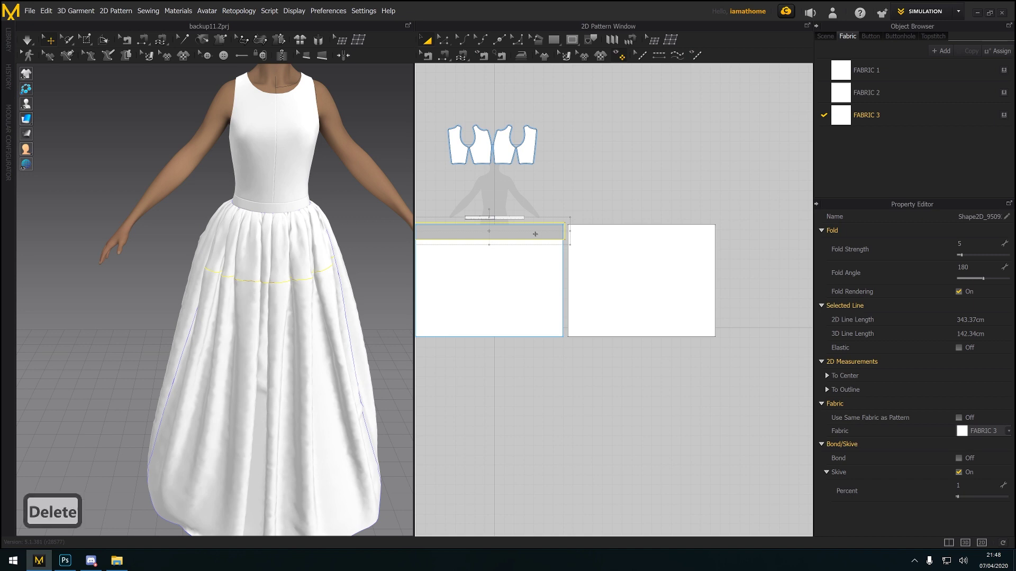
# Simulate the skirt without the internal rectangles, examine it from the side and front, and stop the simulation
pyautogui.click(27, 40)
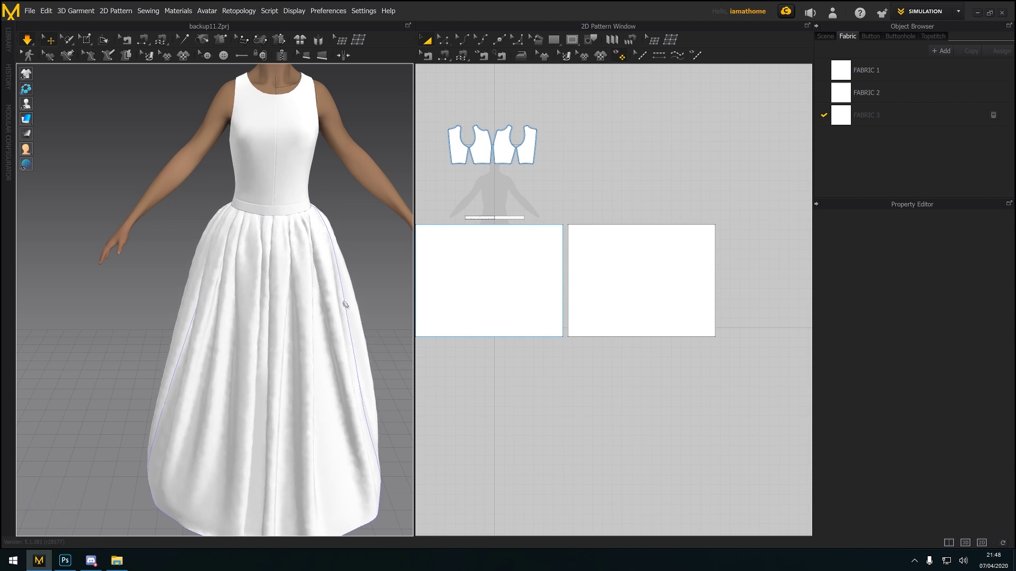
pyautogui.moveTo(327, 292)
pyautogui.mouseDown(button='right')
pyautogui.moveTo(283, 300)
pyautogui.moveTo(335, 299)
pyautogui.mouseUp(button='right')
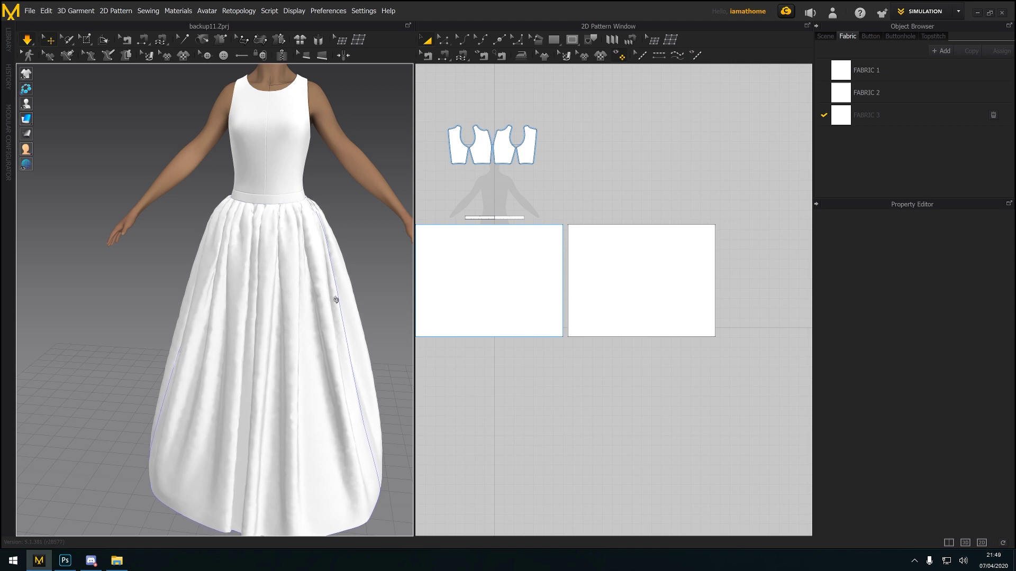
pyautogui.moveTo(335, 299); pyautogui.dragTo(250, 287, button='right')
pyautogui.moveTo(251, 287); pyautogui.dragTo(268, 236, button='middle')
pyautogui.moveTo(267, 236); pyautogui.dragTo(292, 247, button='right')
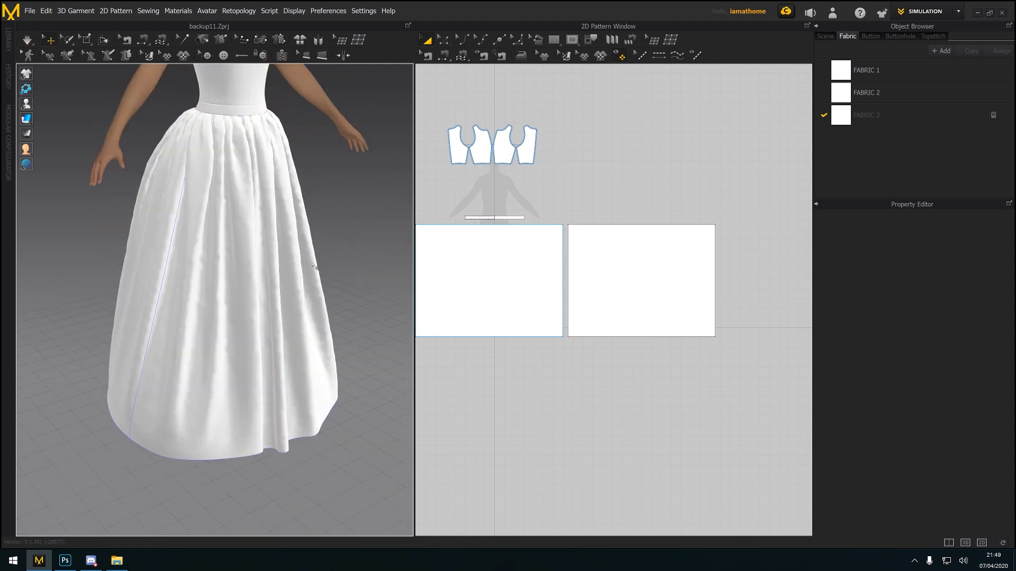
pyautogui.moveTo(513, 292); pyautogui.dragTo(534, 289, button='middle')
pyautogui.moveTo(233, 404); pyautogui.dragTo(217, 380, button='right')
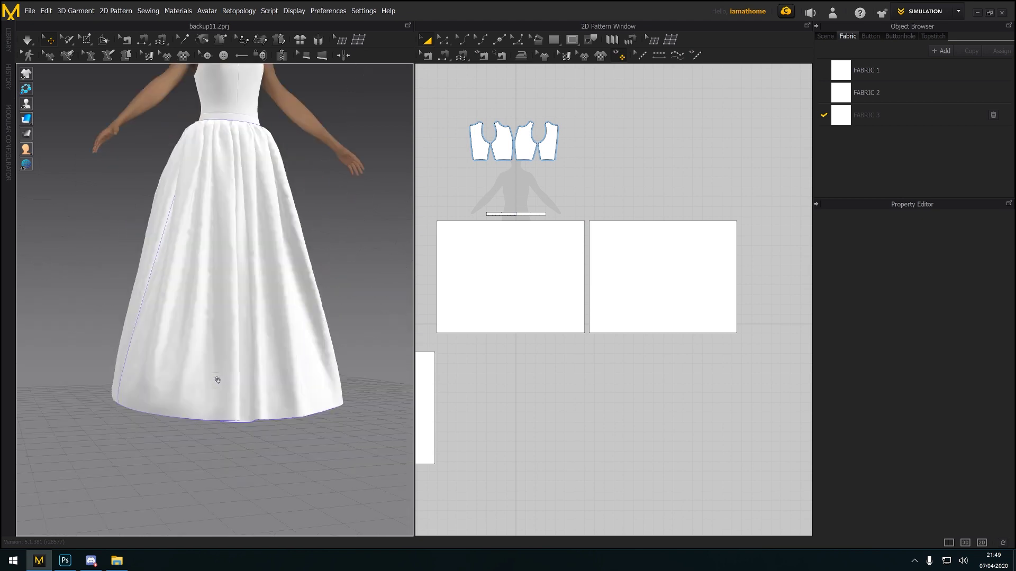
# Select all crinoline cage pieces together with the two inner skirt panels and freeze them
pyautogui.moveTo(594, 371); pyautogui.dragTo(846, 296, button='middle')
pyautogui.scroll(-3, 634, 323)
pyautogui.click(612, 321)
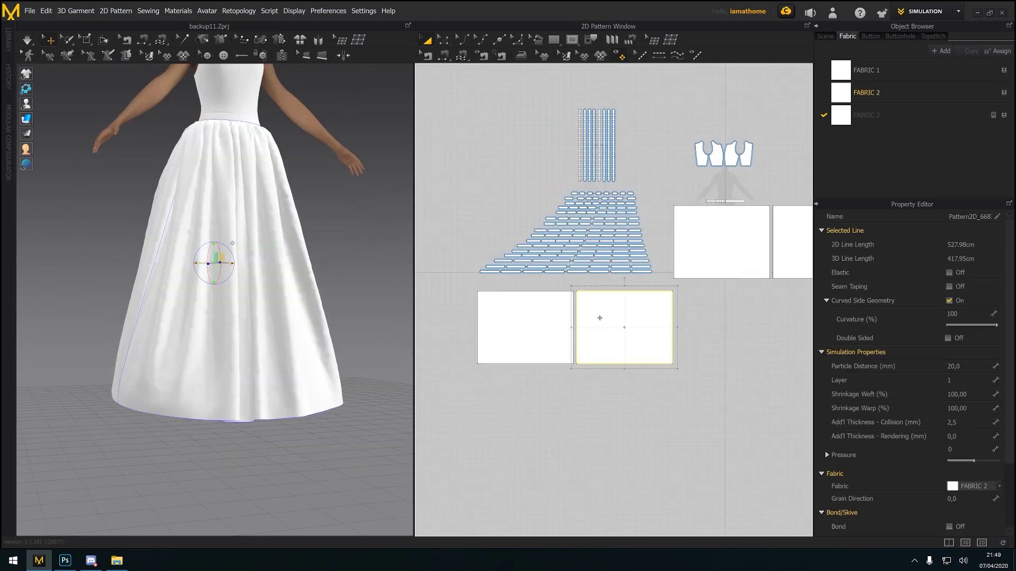
pyautogui.moveTo(158, 328); pyautogui.dragTo(140, 303, button='right')
pyautogui.press('2')
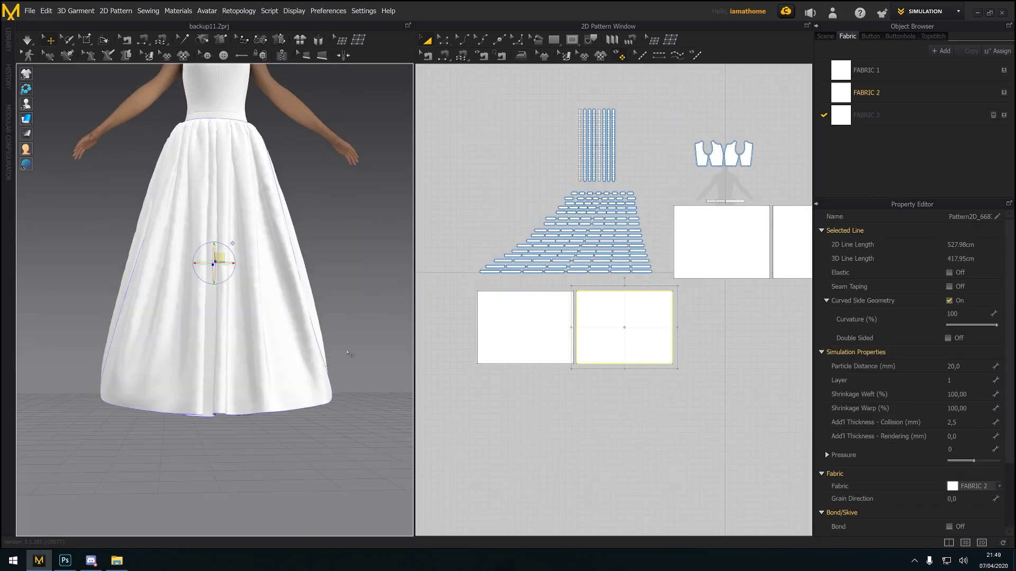
pyautogui.scroll(-5, 392, 343)
pyautogui.moveTo(435, 128); pyautogui.dragTo(609, 376)
pyautogui.keyDown('shift'); pyautogui.click(584, 322); pyautogui.keyUp('shift')
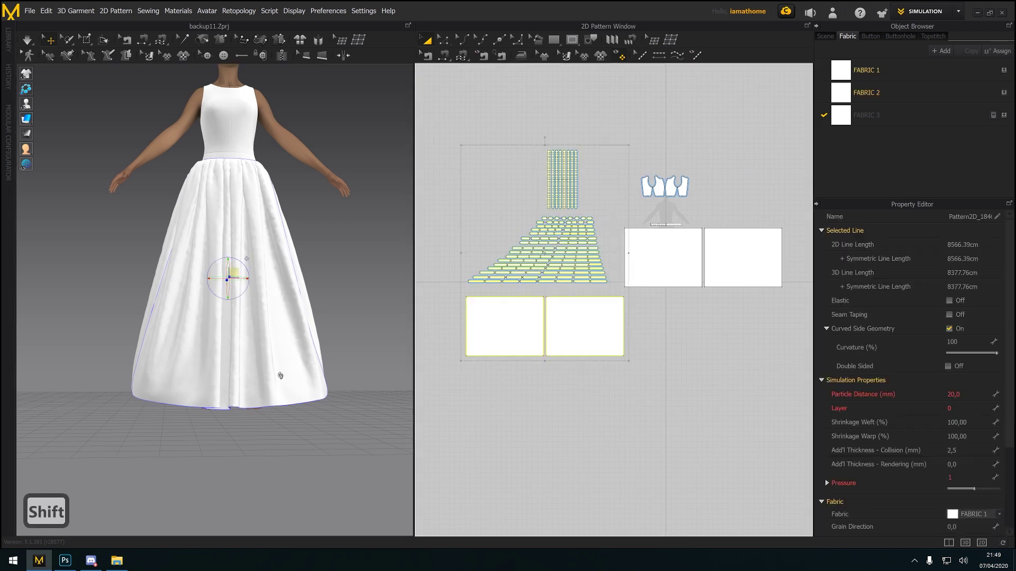
pyautogui.moveTo(281, 376); pyautogui.dragTo(263, 329, button='right')
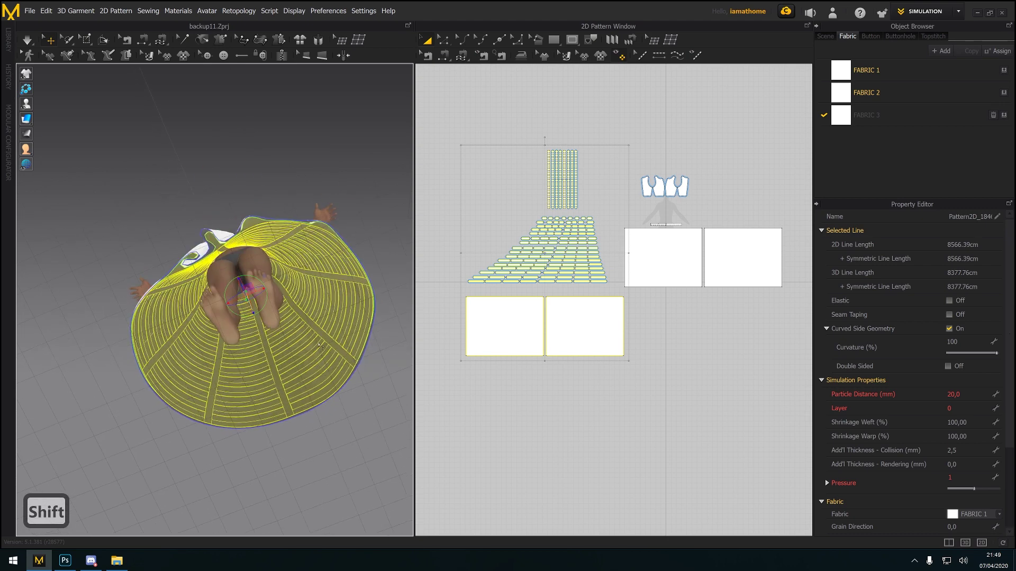
pyautogui.rightClick(320, 332)
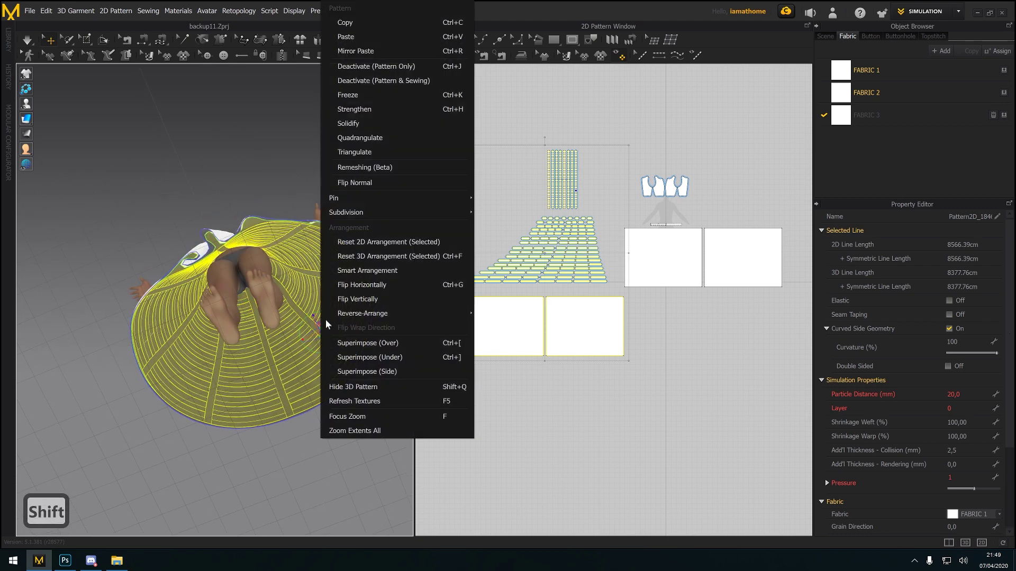
pyautogui.click(363, 102)
pyautogui.moveTo(320, 217); pyautogui.dragTo(284, 423, button='right')
# Simulate the garment while pulling the outer front skirt panel near its hem, then stop the simulation
pyautogui.press('q')
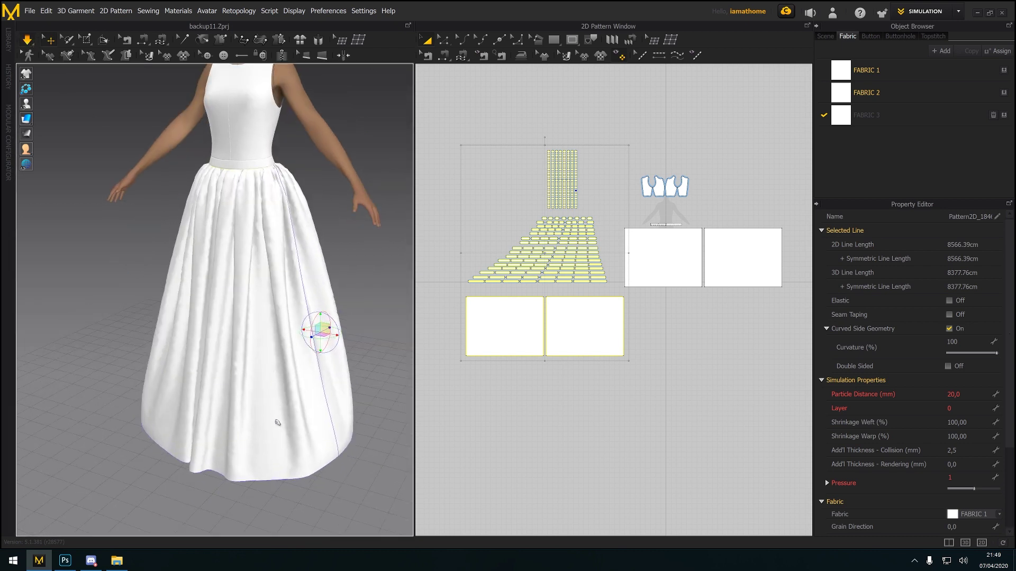
pyautogui.moveTo(292, 418); pyautogui.dragTo(299, 378)
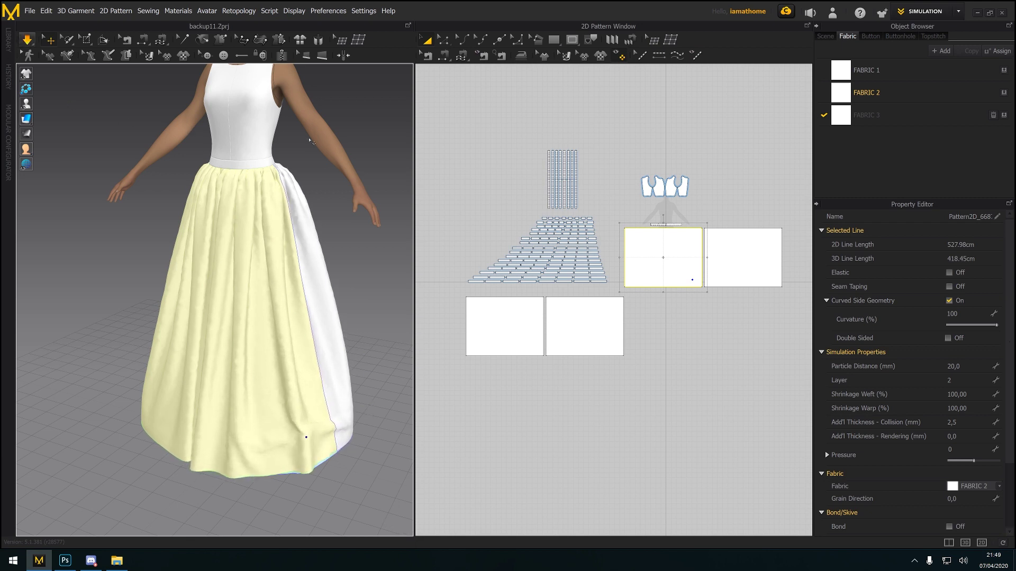
pyautogui.scroll(3, 677, 222)
pyautogui.scroll(-1, 646, 170)
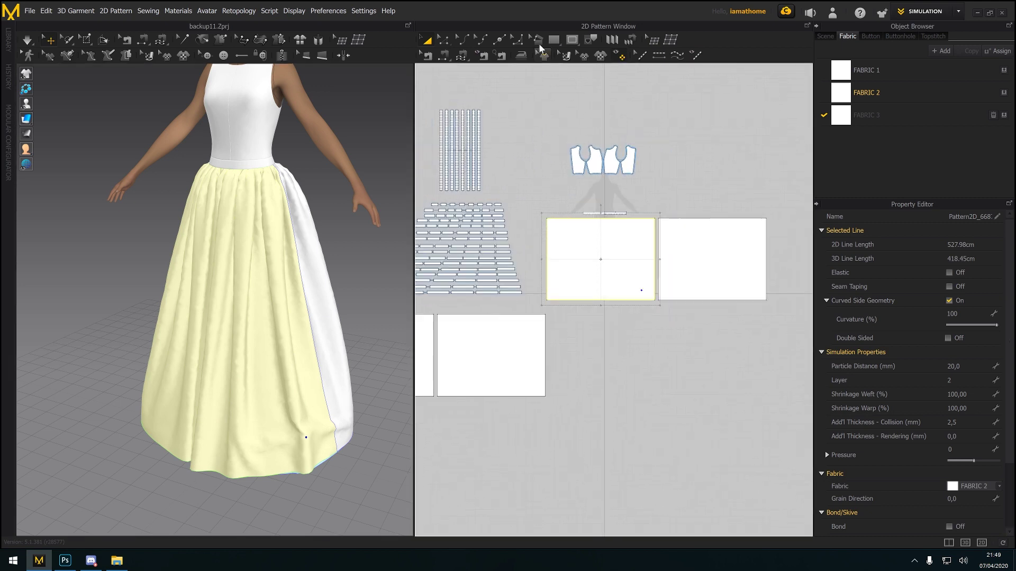
# Turn on Elastic for both vertical side edges of the outer front skirt panel
pyautogui.click(443, 40)
pyautogui.scroll(2, 656, 228)
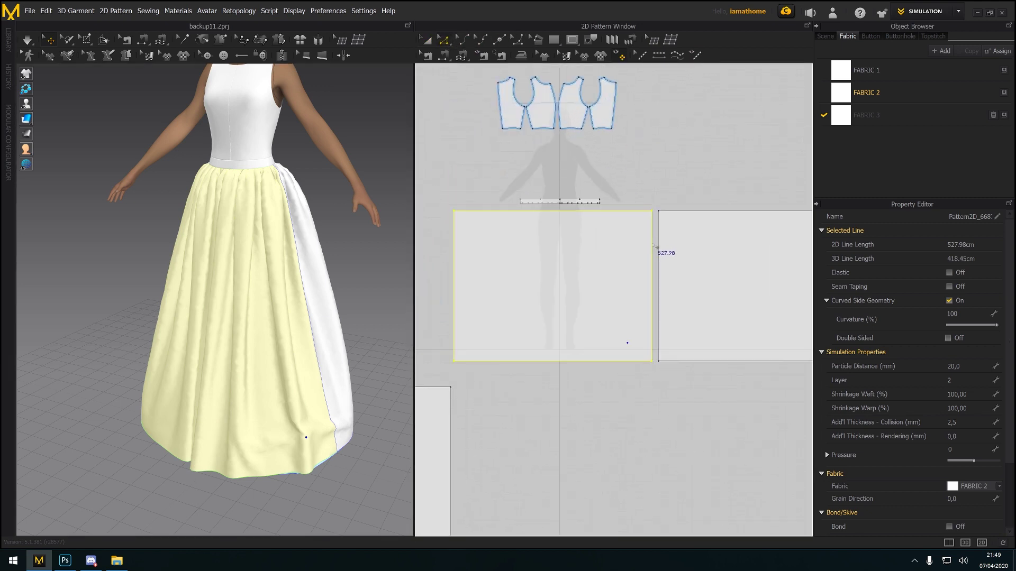
pyautogui.click(652, 247)
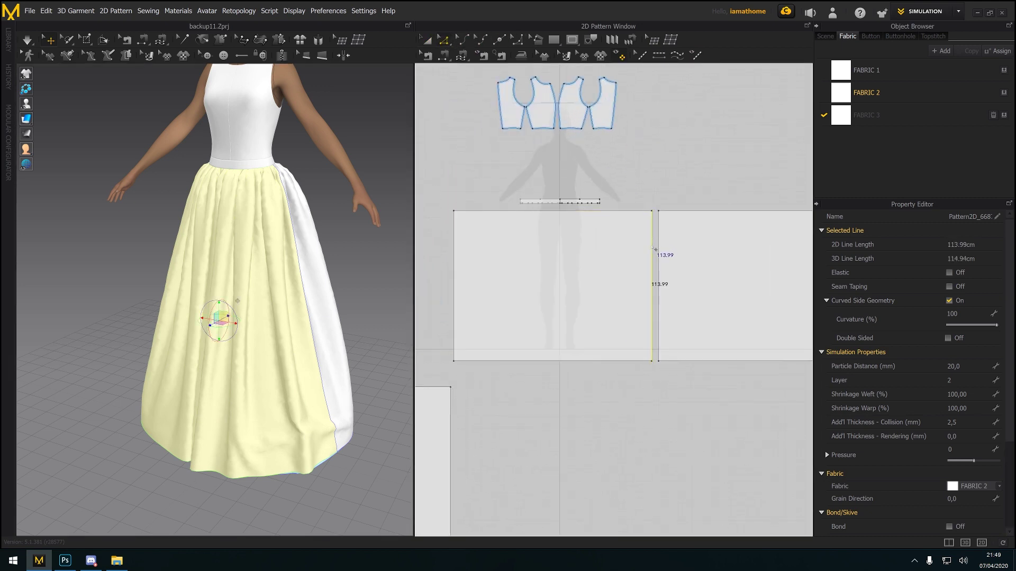
pyautogui.keyDown('shift'); pyautogui.click(458, 257); pyautogui.keyUp('shift')
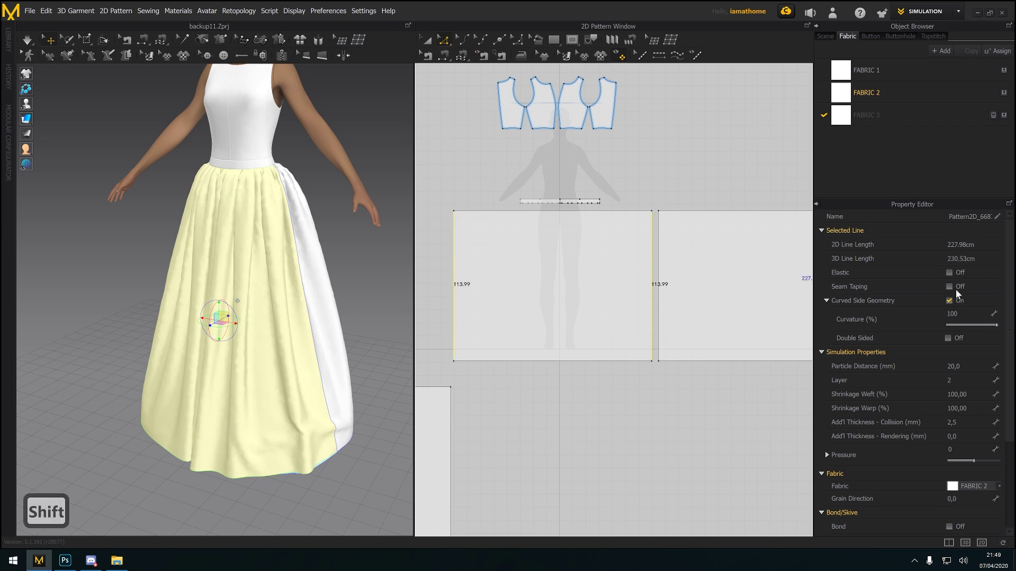
pyautogui.click(950, 273)
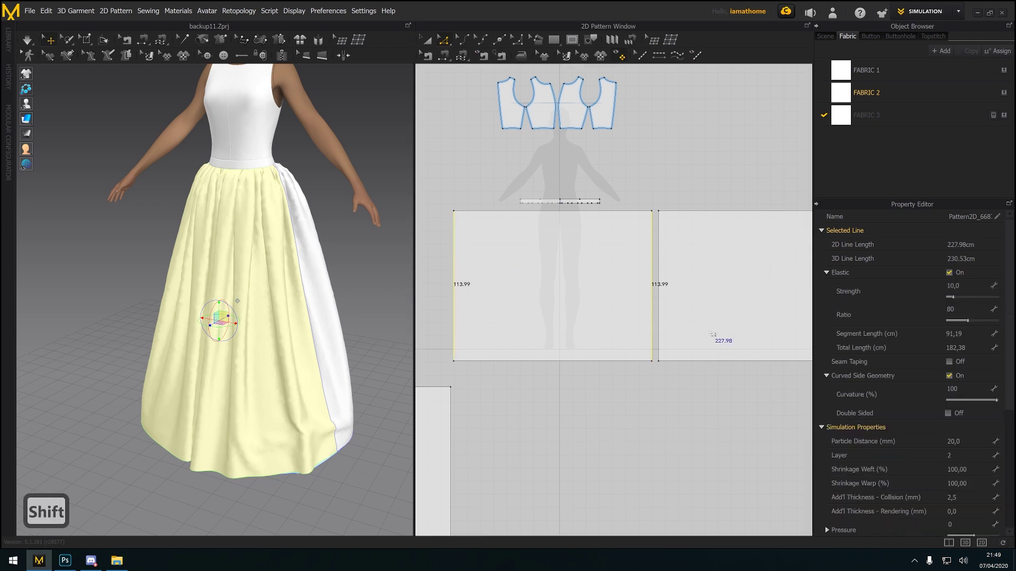
# Run the simulation with the elastic side edges and examine the gathered outer layer from the side and front
pyautogui.click(27, 39)
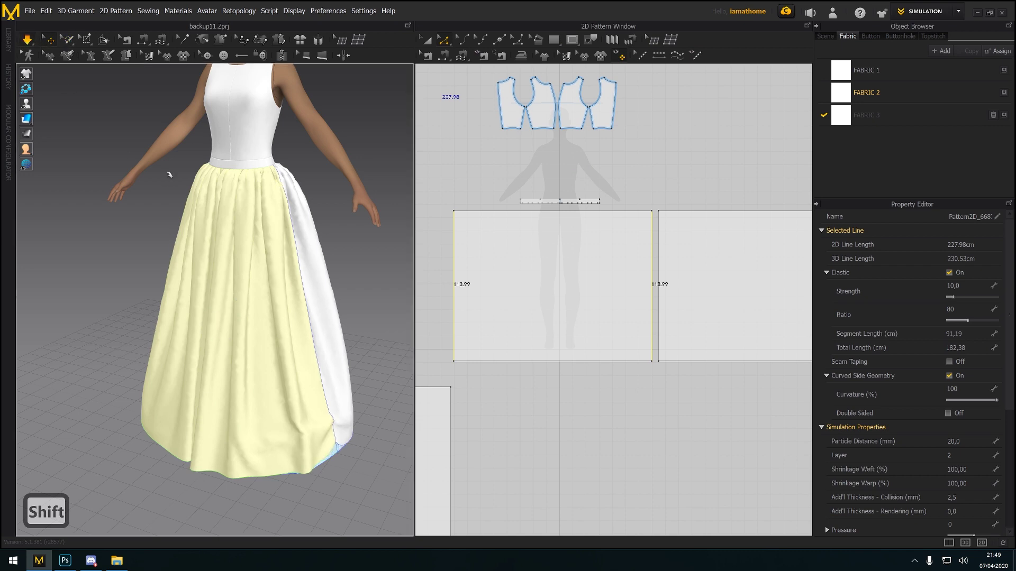
pyautogui.moveTo(347, 345); pyautogui.dragTo(374, 332, button='right')
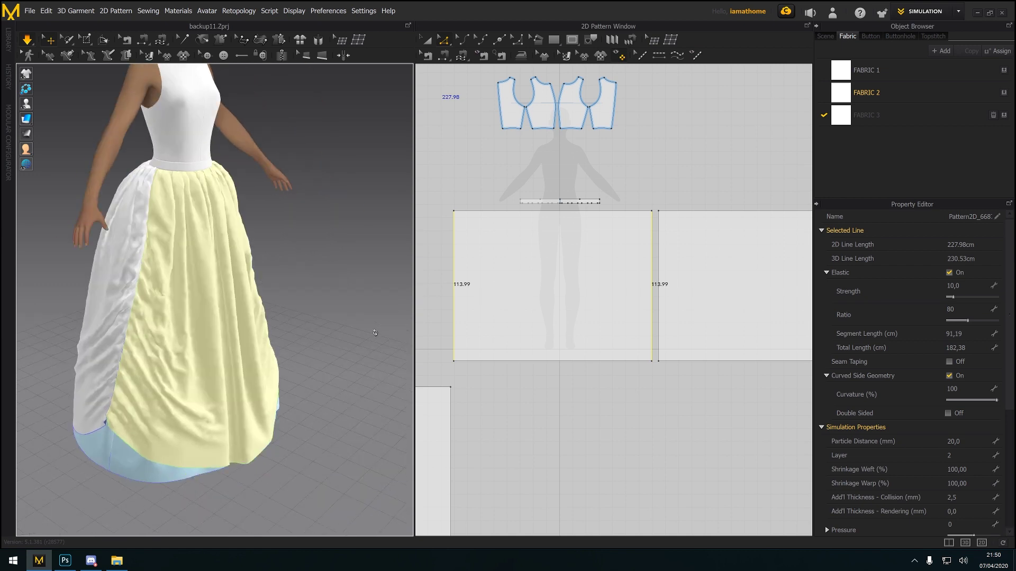
pyautogui.press('2')
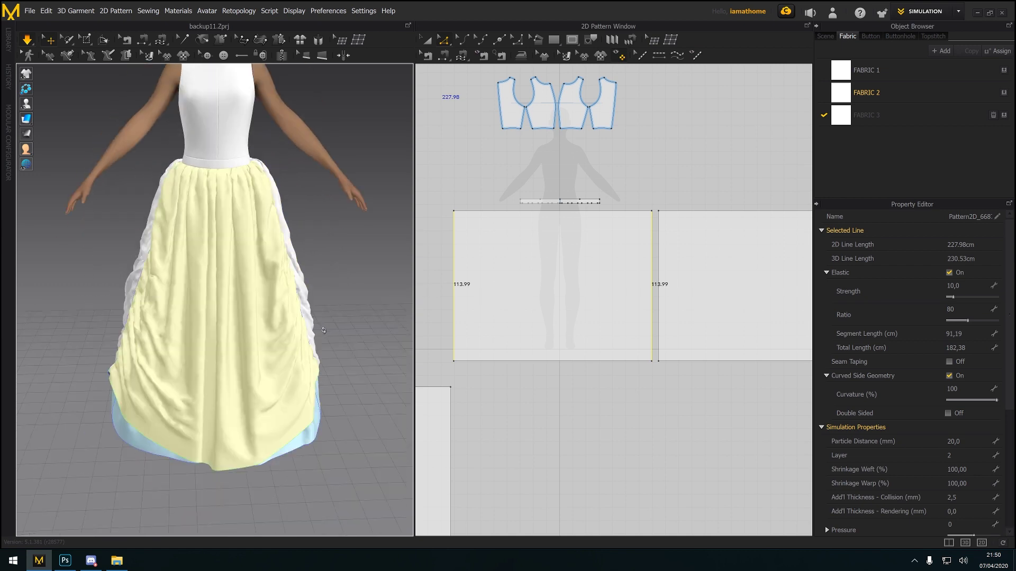
pyautogui.click(192, 326)
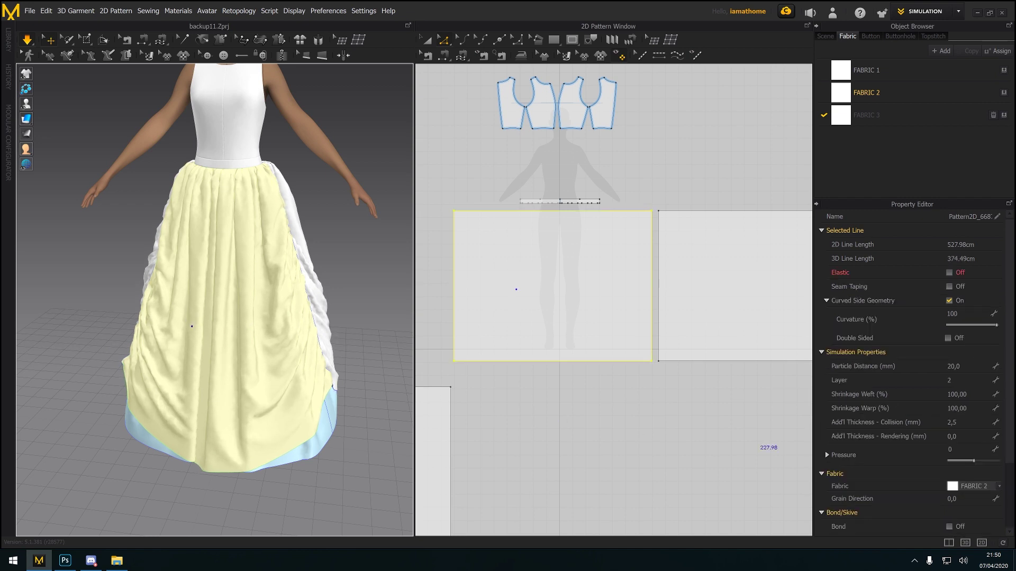
# Lower the Elastic ratio of the outer front panel's two side edges to 48 while the simulation runs
pyautogui.click(654, 251)
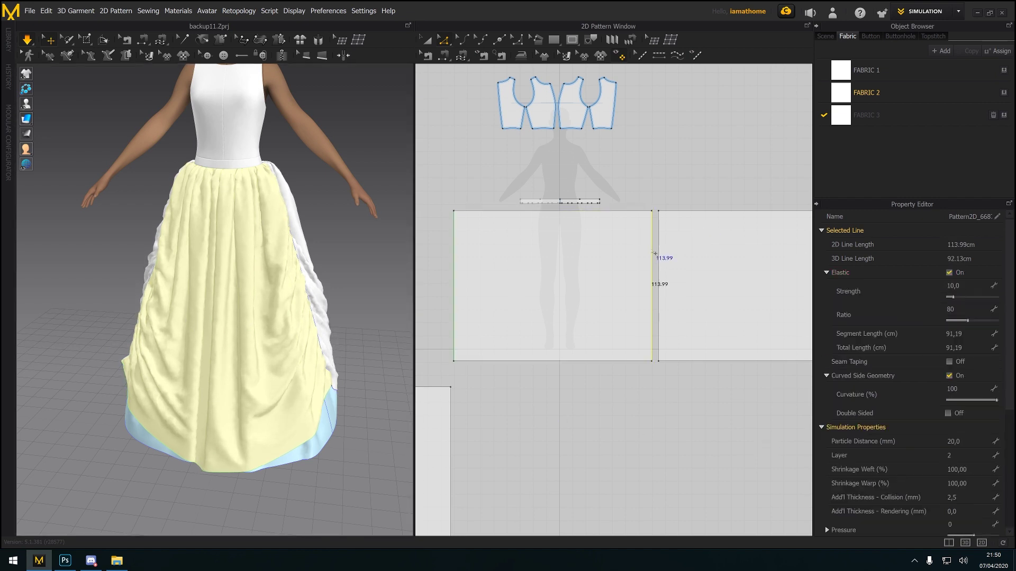
pyautogui.keyDown('shift'); pyautogui.click(456, 252); pyautogui.keyUp('shift')
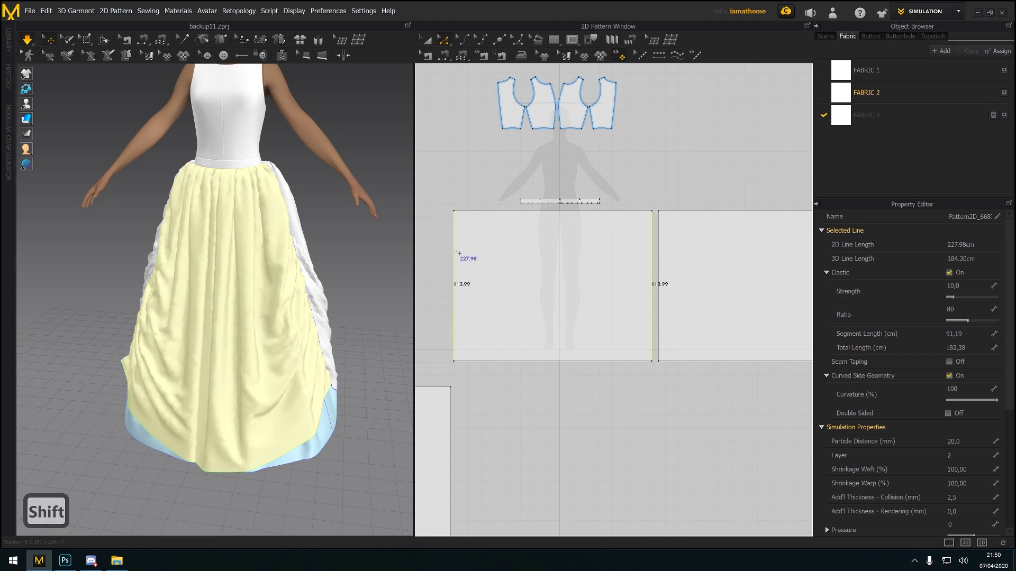
pyautogui.click(966, 320)
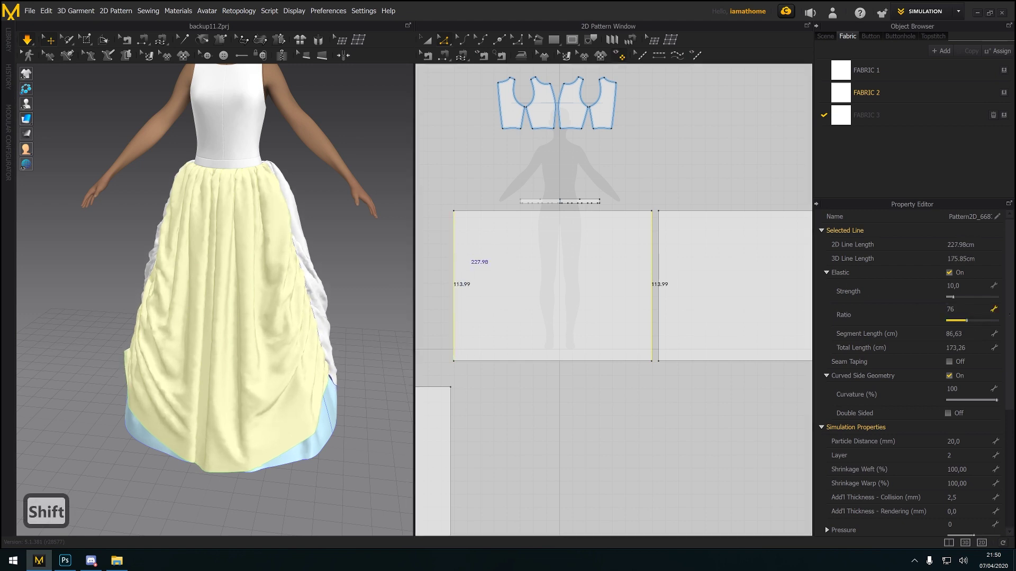
pyautogui.click(964, 320)
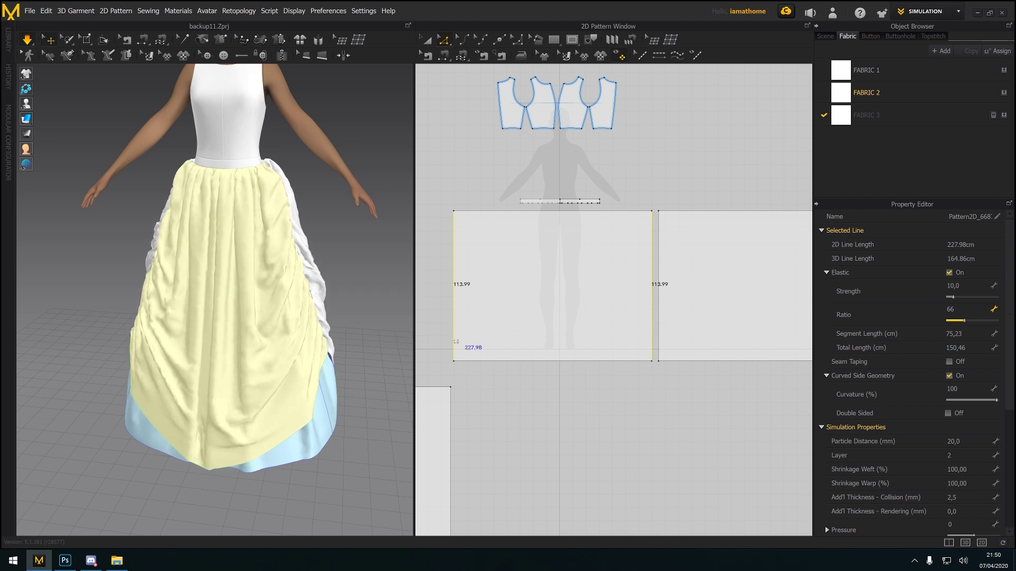
pyautogui.moveTo(359, 343)
pyautogui.mouseDown(button='right')
pyautogui.moveTo(311, 346)
pyautogui.moveTo(365, 345)
pyautogui.mouseUp(button='right')
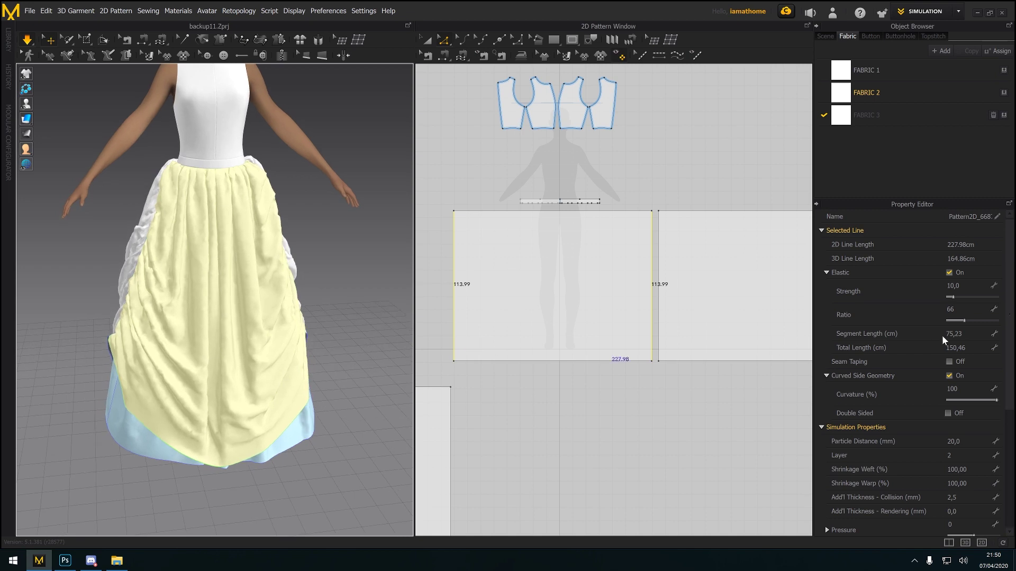
pyautogui.moveTo(963, 320); pyautogui.dragTo(959, 322)
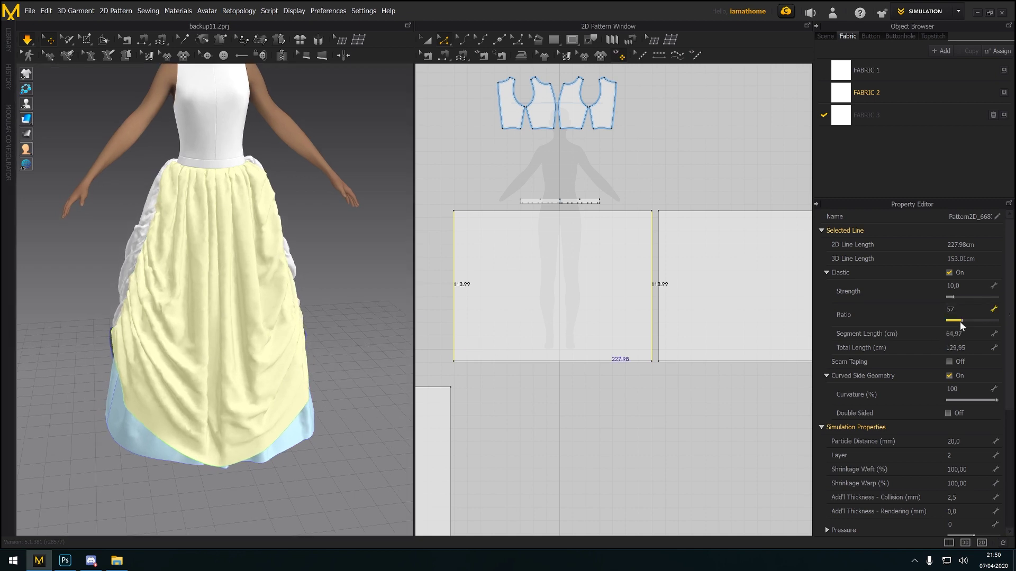
pyautogui.moveTo(280, 359); pyautogui.dragTo(245, 366, button='right')
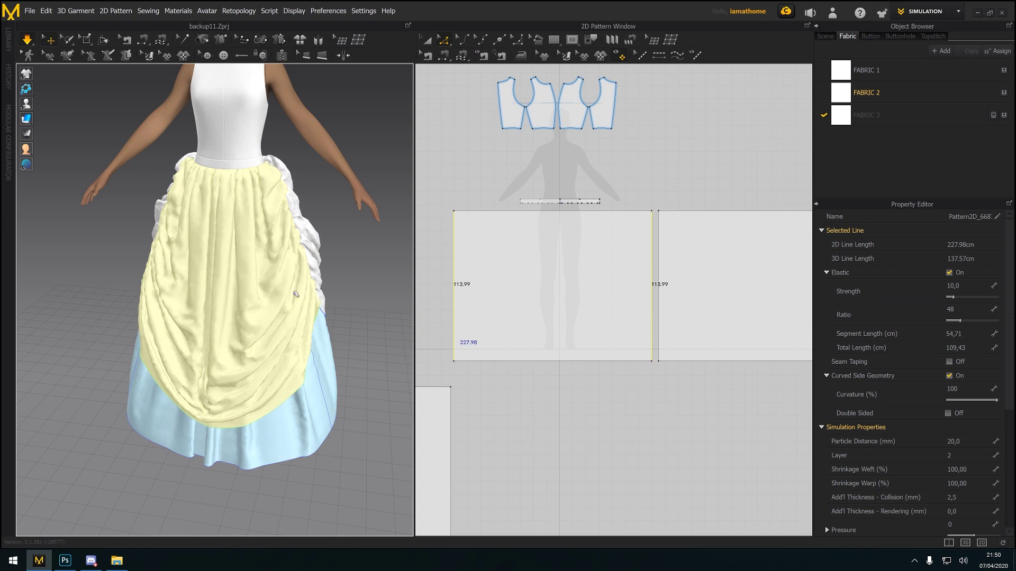
# Pull the outer front panel outward at its side to rearrange the draped folds, then stop the simulation
pyautogui.moveTo(295, 294); pyautogui.dragTo(152, 321, button='right')
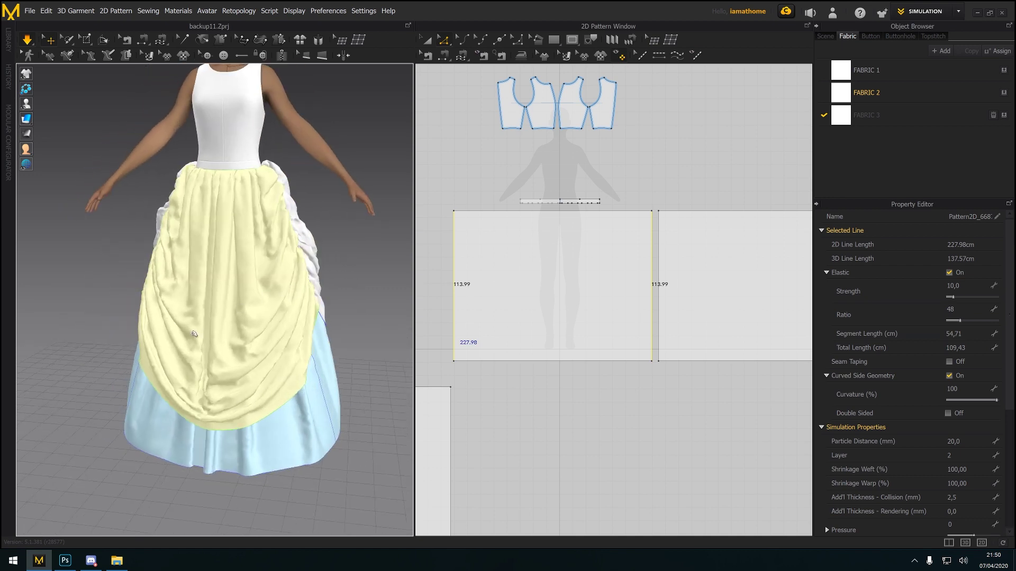
pyautogui.click(151, 320)
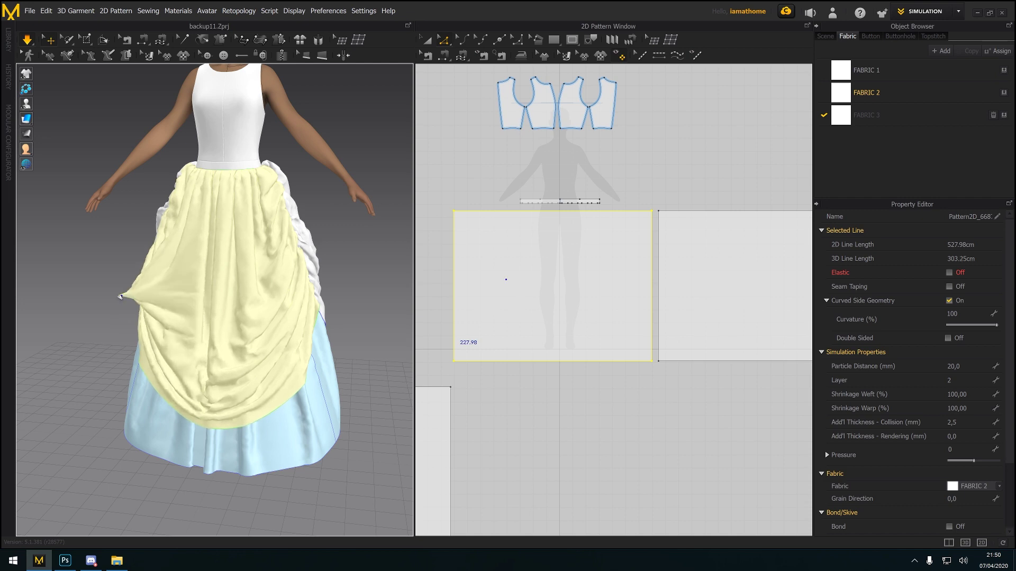
pyautogui.moveTo(80, 289); pyautogui.dragTo(83, 288)
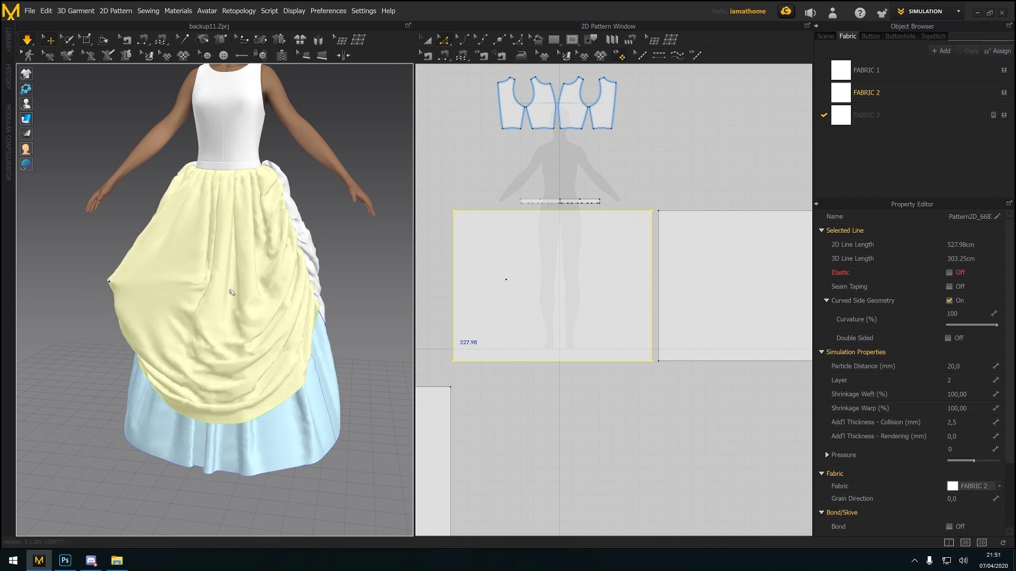
pyautogui.moveTo(174, 318); pyautogui.dragTo(30, 298, button='right')
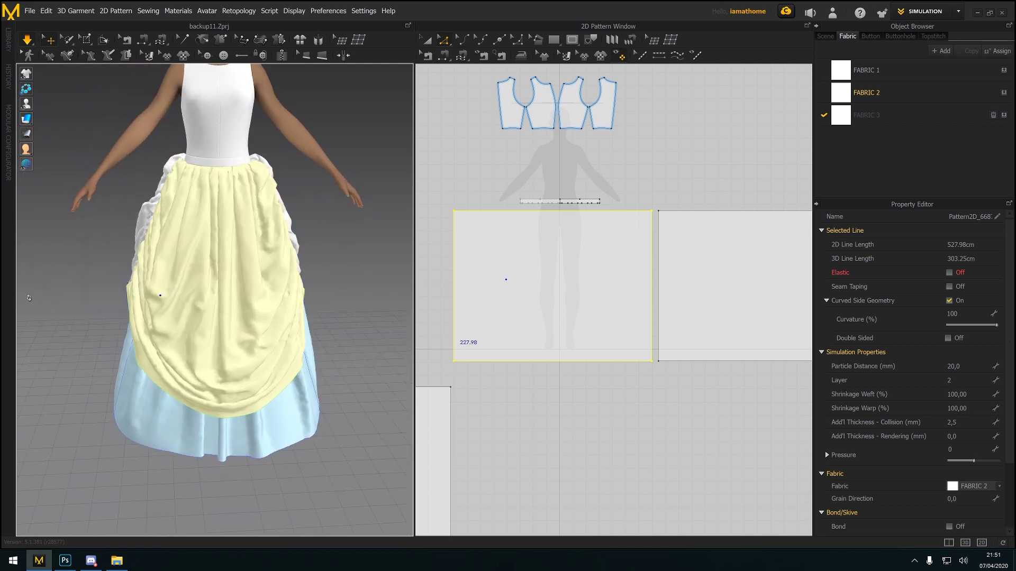
pyautogui.click(26, 43)
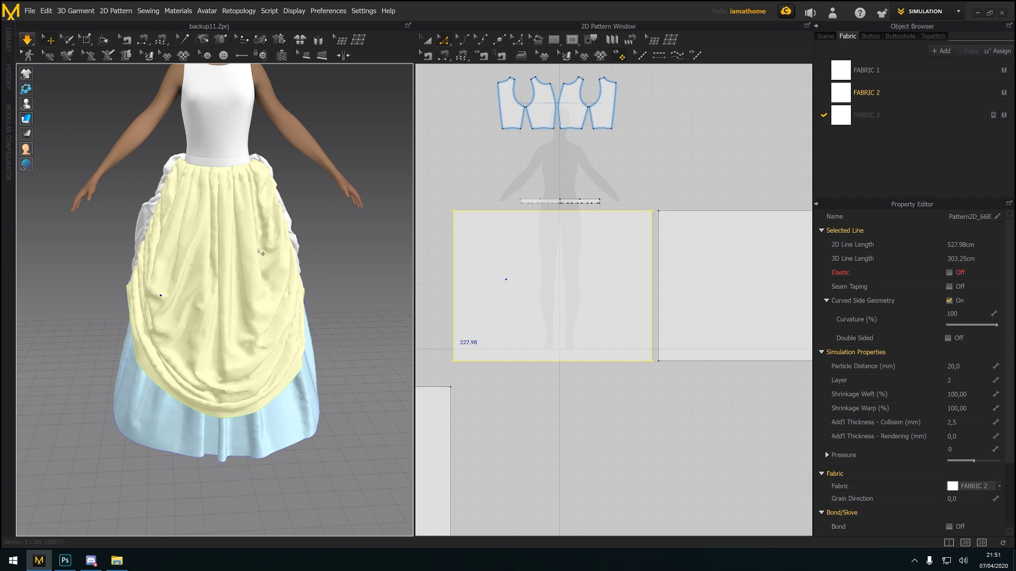
# Deselect the outer front panel and examine the draped skirt layers from the side and the front
pyautogui.click(361, 282)
pyautogui.moveTo(351, 300); pyautogui.dragTo(304, 282, button='right')
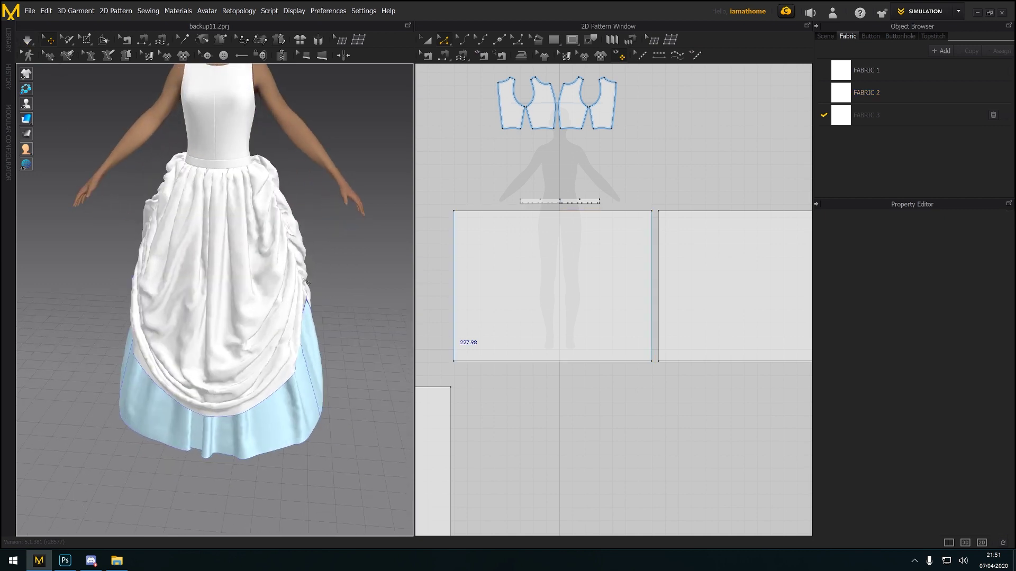
pyautogui.scroll(3, 304, 281)
pyautogui.moveTo(305, 282); pyautogui.dragTo(316, 343, button='middle')
pyautogui.moveTo(315, 344); pyautogui.dragTo(65, 279, button='right')
pyautogui.moveTo(253, 297); pyautogui.dragTo(286, 375, button='middle')
pyautogui.moveTo(286, 374); pyautogui.dragTo(230, 342, button='right')
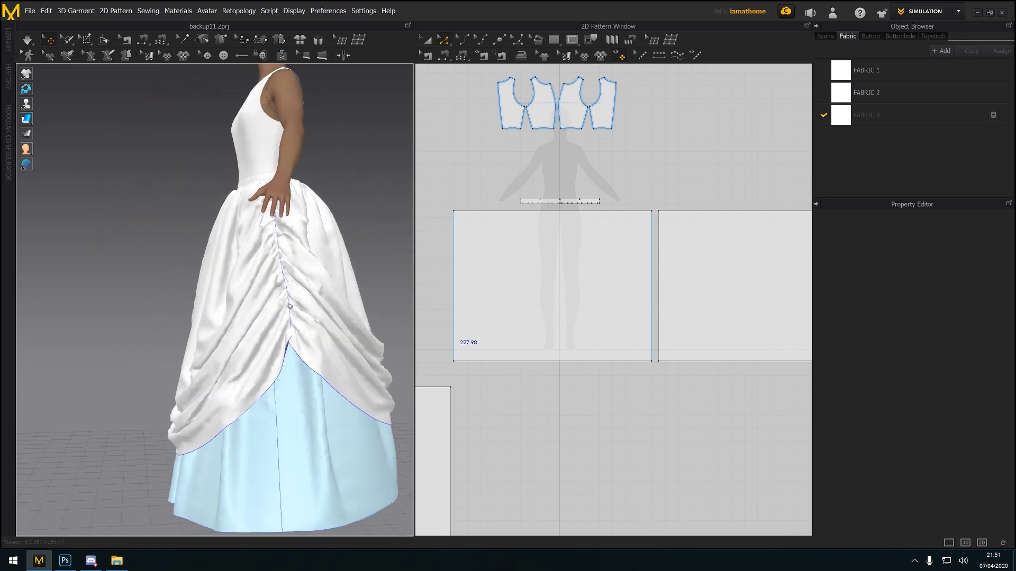
pyautogui.moveTo(265, 343); pyautogui.dragTo(276, 302, button='middle')
pyautogui.moveTo(276, 302); pyautogui.dragTo(339, 313, button='right')
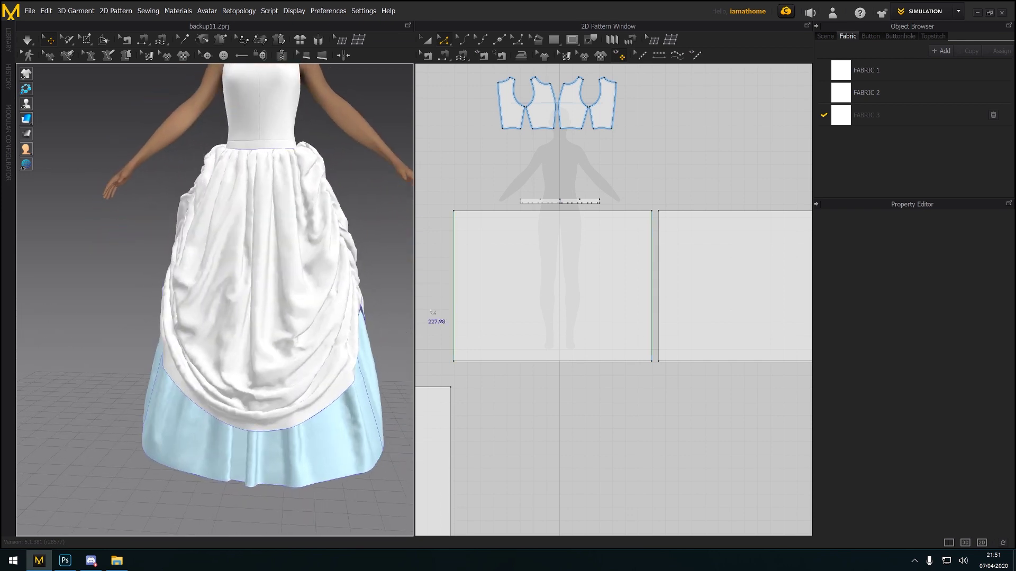
# Select both panels of the inner skirt layer and unfreeze them
pyautogui.scroll(-5, 466, 336)
pyautogui.moveTo(466, 336); pyautogui.dragTo(605, 284, button='middle')
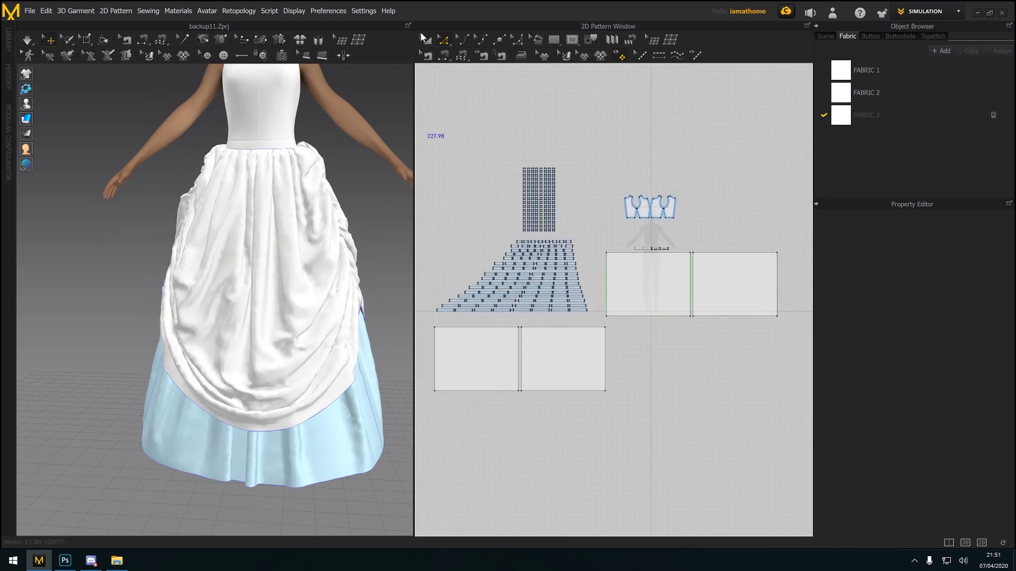
pyautogui.click(422, 37)
pyautogui.click(569, 337)
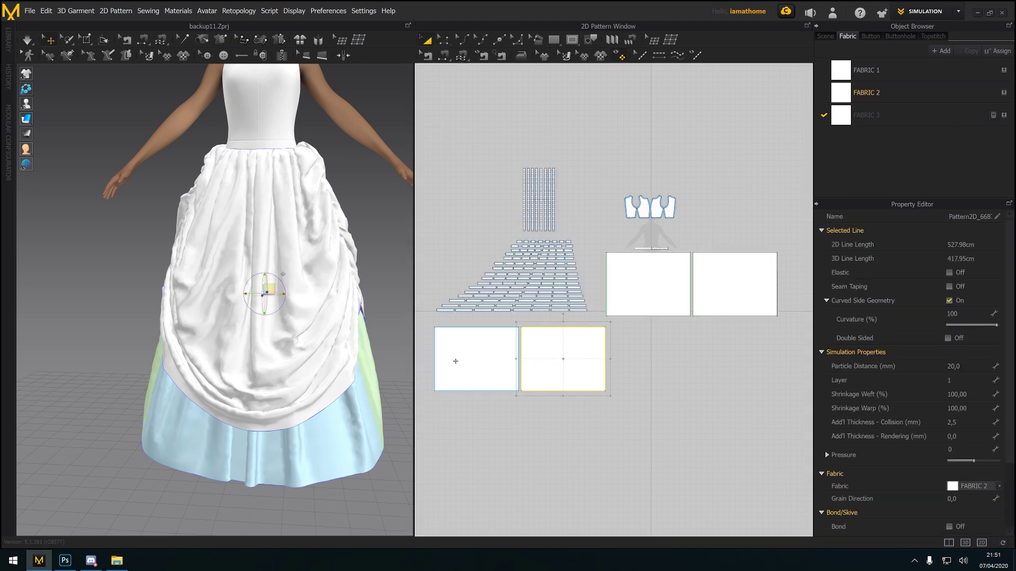
pyautogui.keyDown('shift'); pyautogui.click(451, 358); pyautogui.keyUp('shift')
pyautogui.rightClick(349, 436)
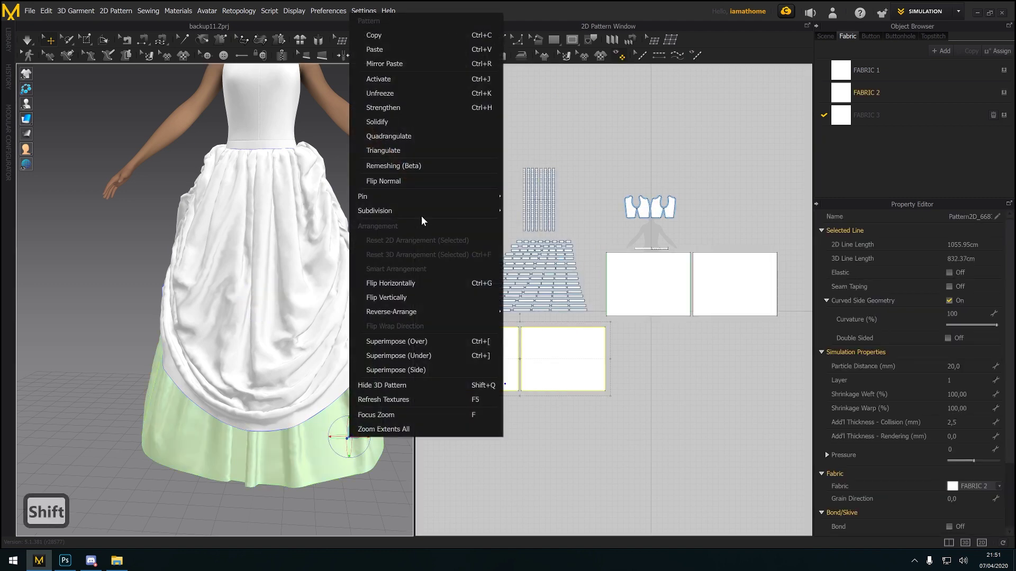
pyautogui.click(395, 94)
# Run the simulation with both skirt layers active to settle the inner skirt, then stop it
pyautogui.moveTo(371, 367)
pyautogui.mouseDown(button='right')
pyautogui.moveTo(347, 254)
pyautogui.moveTo(369, 363)
pyautogui.mouseUp(button='right')
pyautogui.moveTo(370, 363); pyautogui.dragTo(342, 338, button='middle')
pyautogui.click(27, 40)
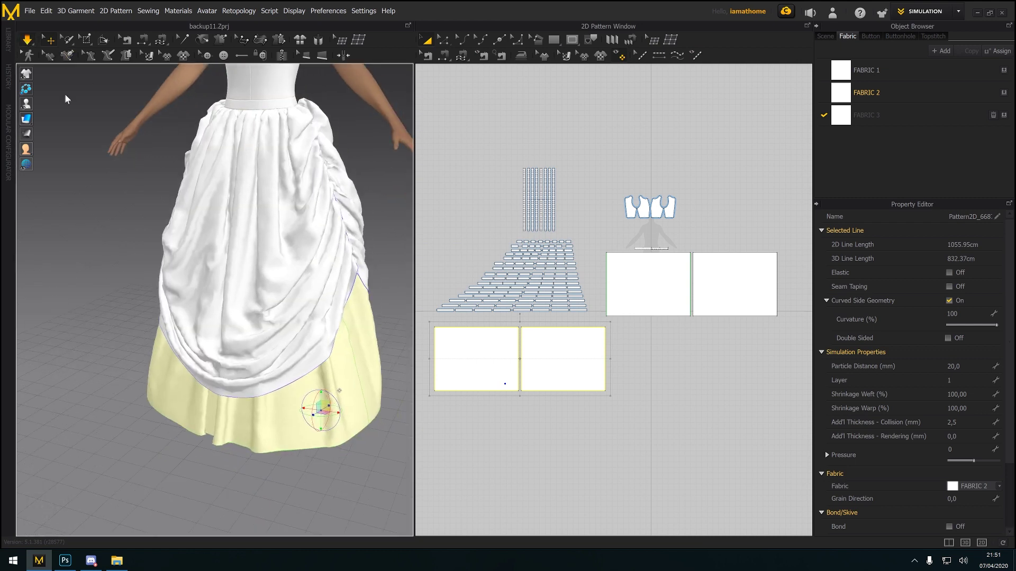
pyautogui.press('space')
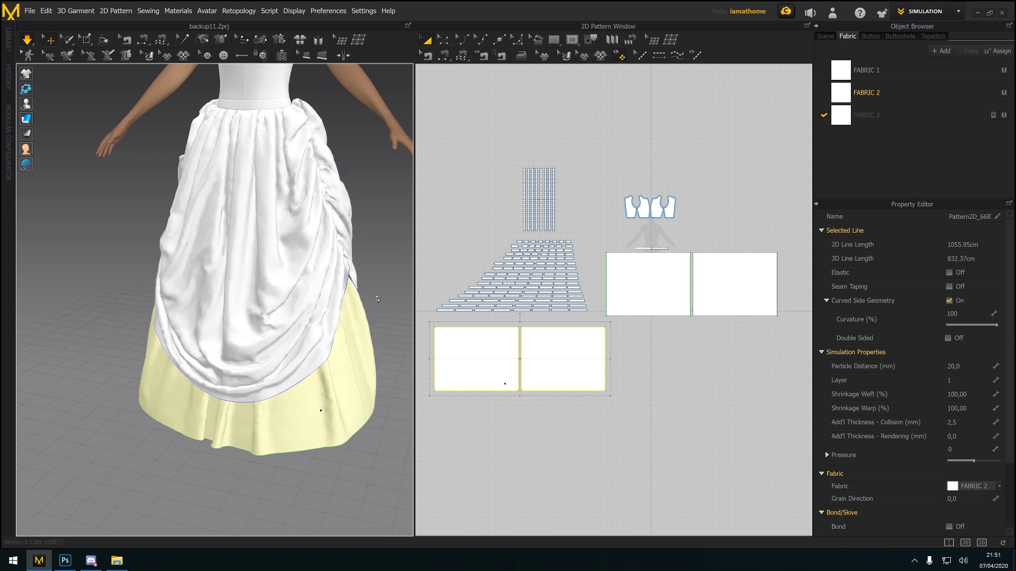
pyautogui.moveTo(357, 302); pyautogui.dragTo(382, 302, button='right')
pyautogui.click(30, 40)
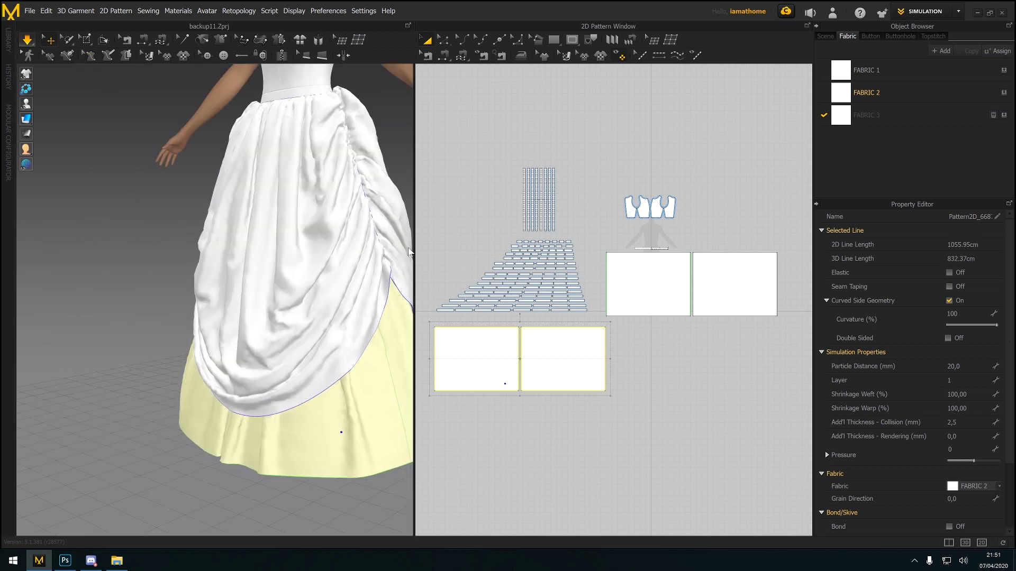
# Select all vertical and horizontal strips of the crinoline cage and unfreeze them
pyautogui.scroll(-3, 537, 289)
pyautogui.scroll(3, 516, 267)
pyautogui.moveTo(455, 136); pyautogui.dragTo(652, 347)
pyautogui.moveTo(320, 363); pyautogui.dragTo(336, 370, button='right')
pyautogui.moveTo(312, 299); pyautogui.dragTo(325, 252, button='middle')
pyautogui.moveTo(327, 256); pyautogui.dragTo(335, 286, button='right')
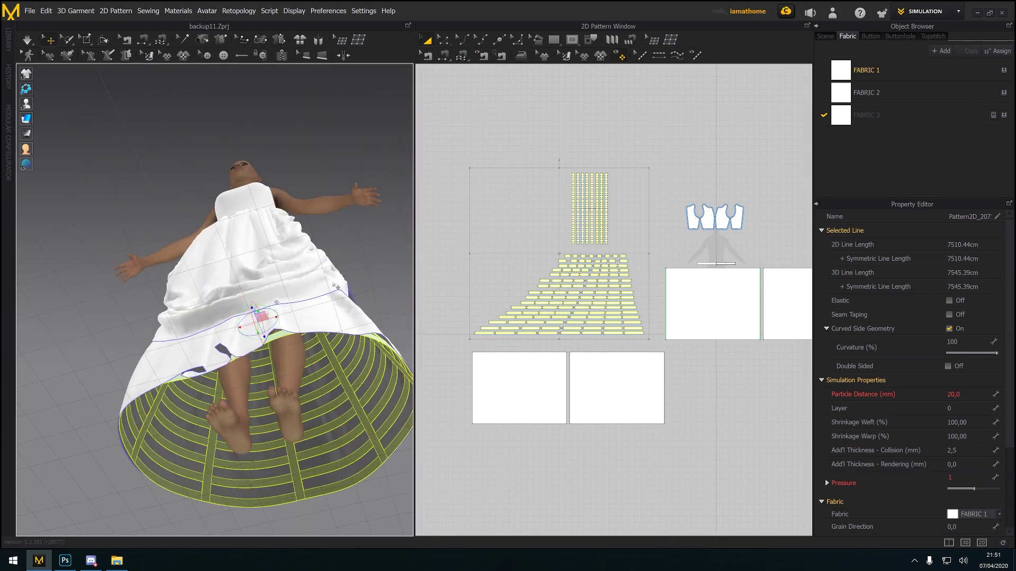
pyautogui.rightClick(345, 386)
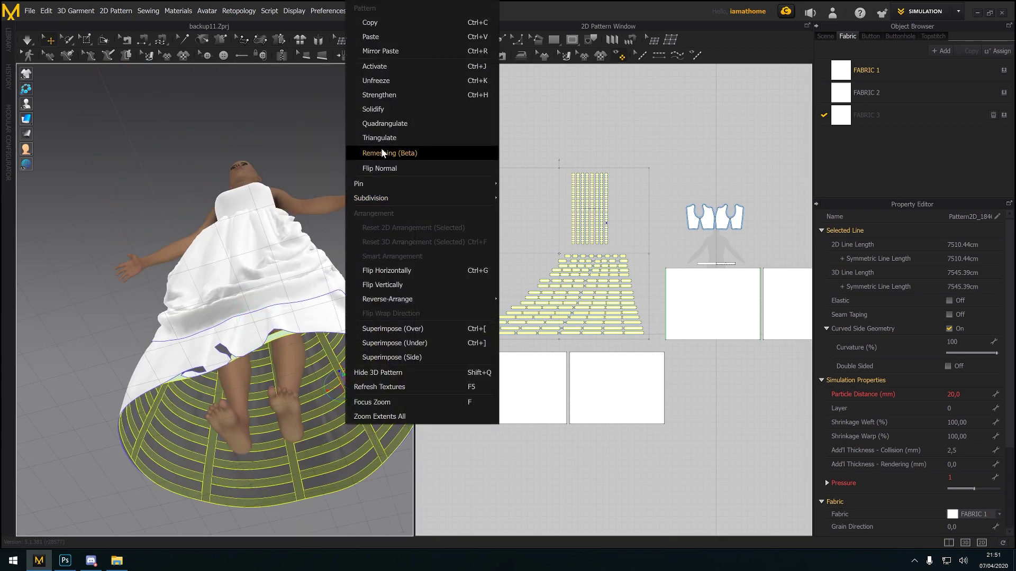
pyautogui.click(393, 94)
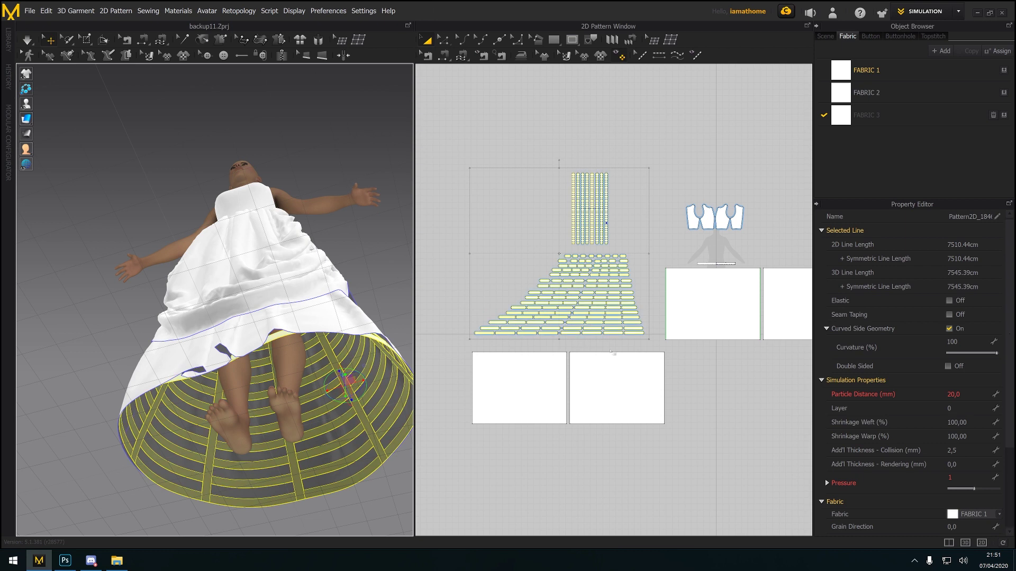
pyautogui.press('capslock')
pyautogui.press('capslock')
pyautogui.press('capslock')
pyautogui.press('capslock')
pyautogui.press('capslock')
pyautogui.press('capslock')
pyautogui.press('capslock')
pyautogui.press('capslock')
pyautogui.press('capslock')
pyautogui.press('capslock')
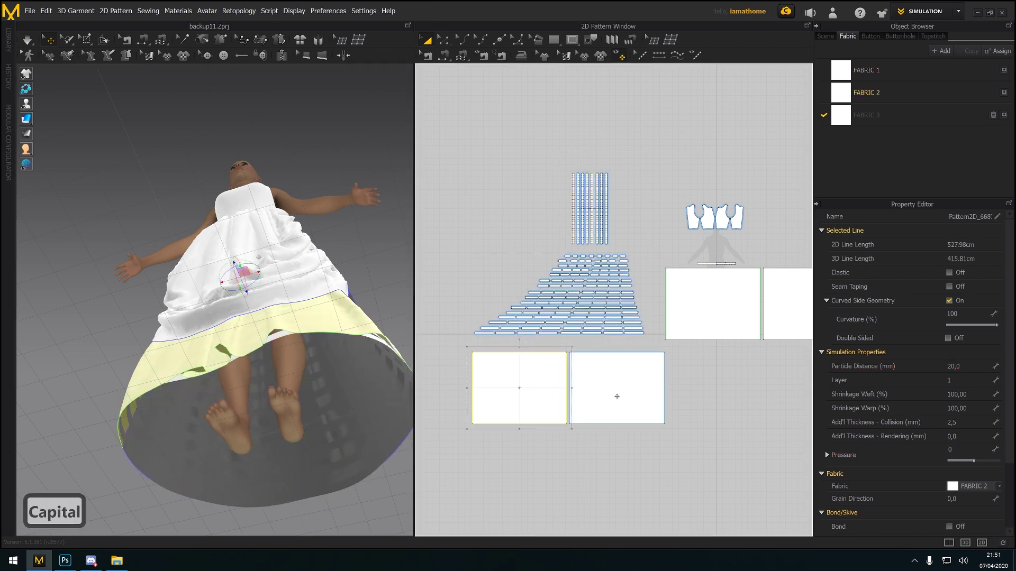
# Select all four panels of the inner and outer skirt layers and hide their 3D patterns
pyautogui.click(555, 406)
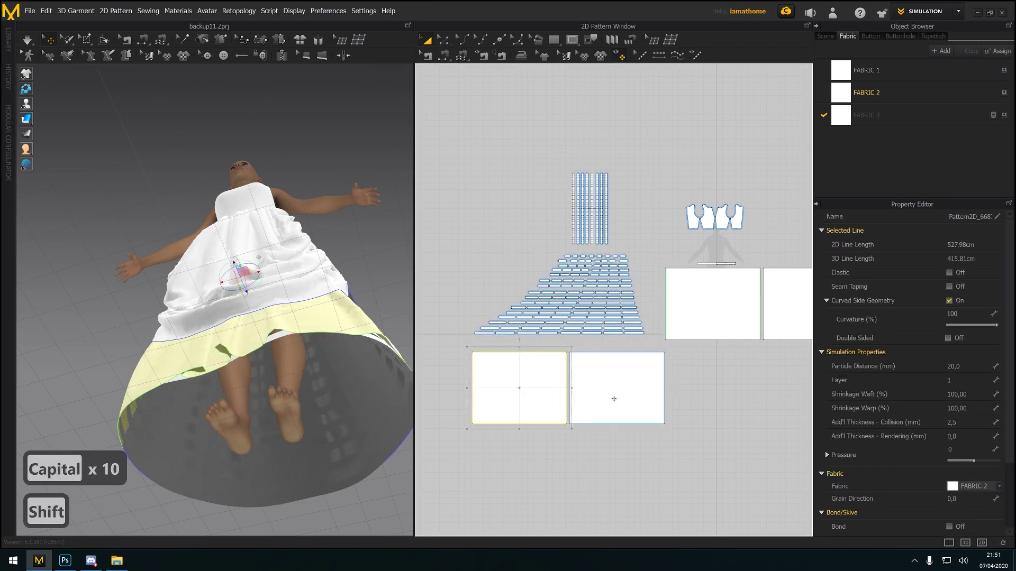
pyautogui.keyDown('shift'); pyautogui.click(741, 306); pyautogui.keyUp('shift')
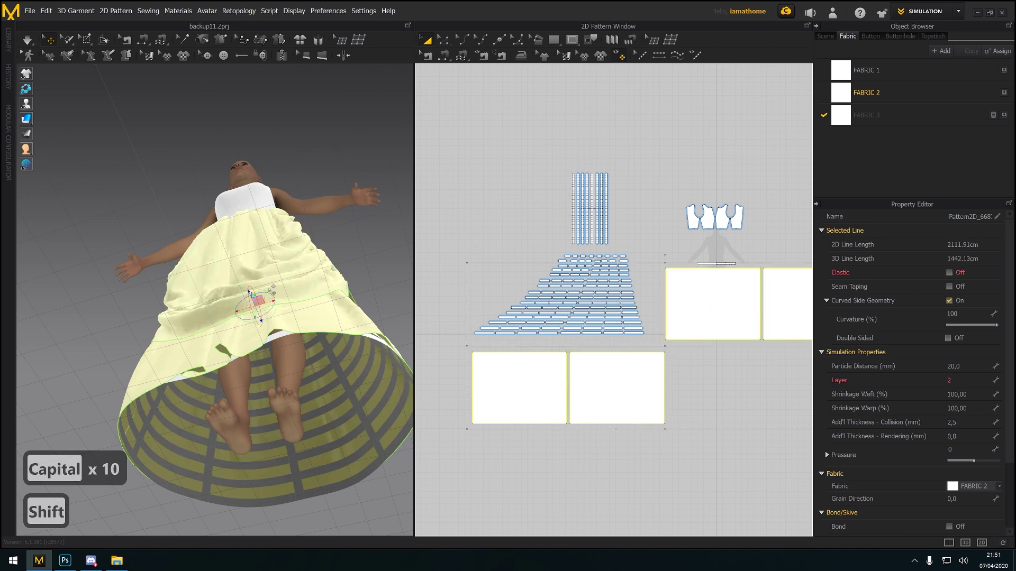
pyautogui.press('2')
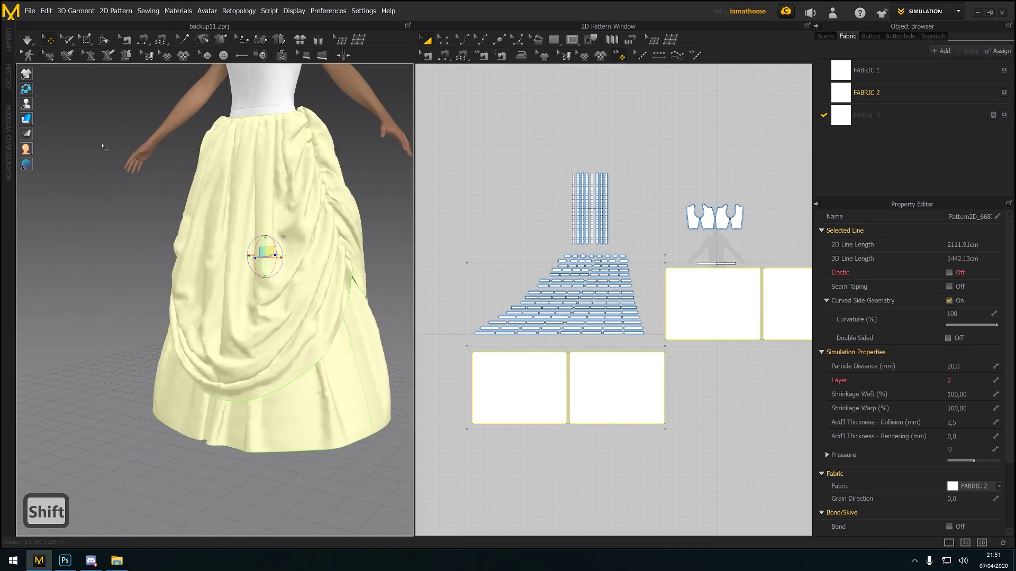
pyautogui.rightClick(320, 225)
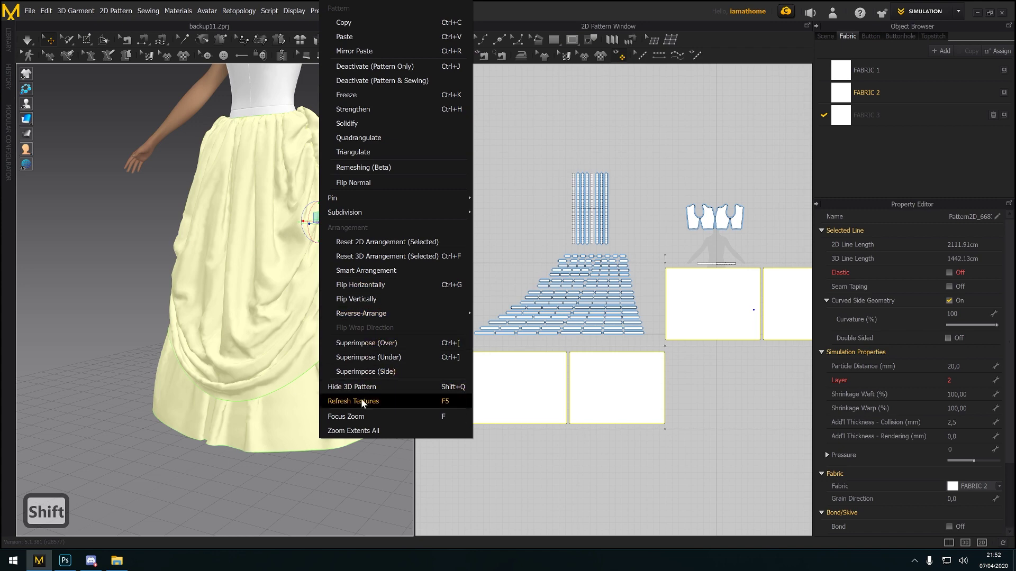
pyautogui.click(367, 386)
# Start the simulation on the exposed crinoline cage
pyautogui.moveTo(359, 352); pyautogui.dragTo(152, 167, button='right')
pyautogui.click(27, 41)
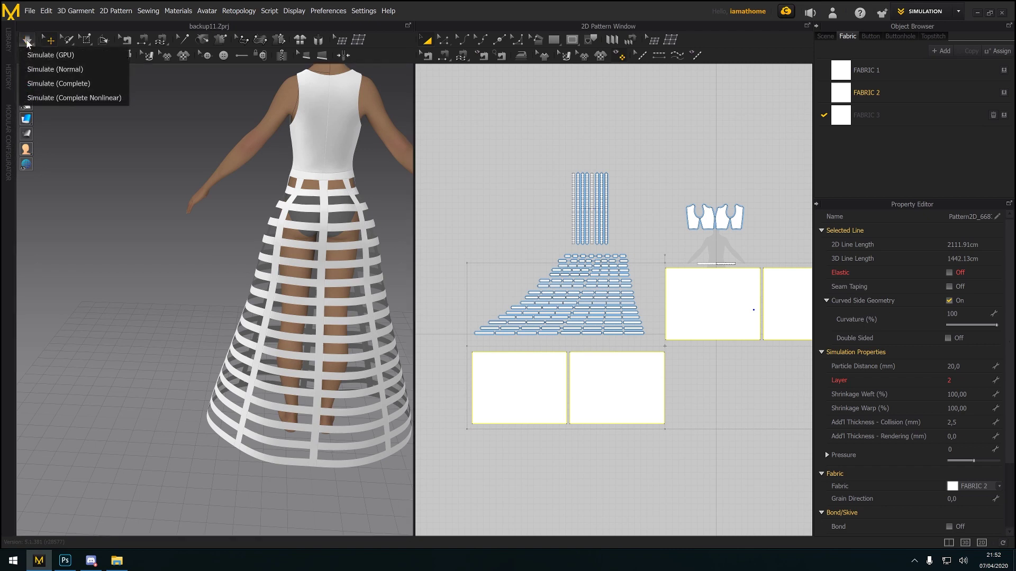
pyautogui.moveTo(293, 244); pyautogui.dragTo(338, 242, button='right')
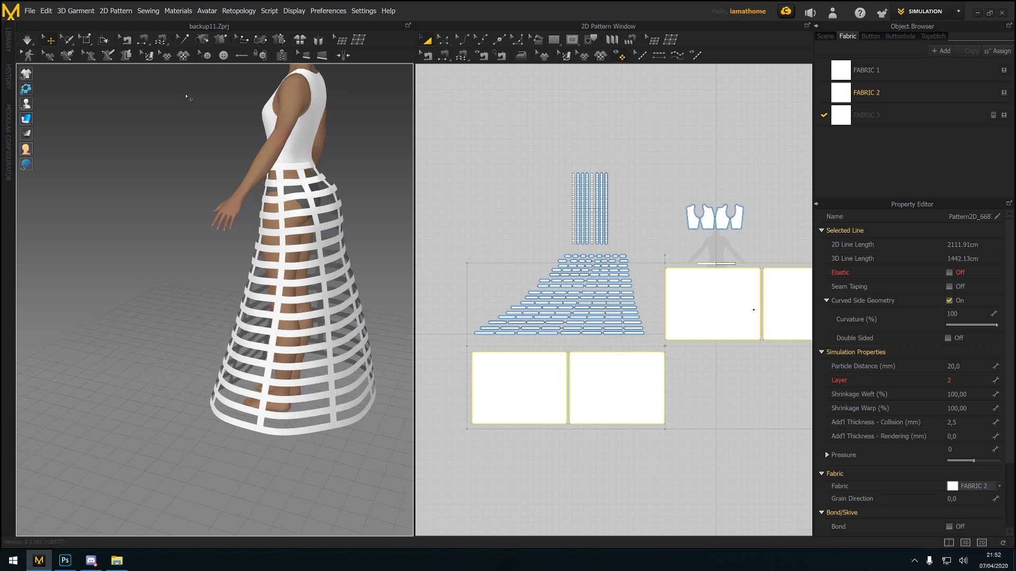
pyautogui.press('space')
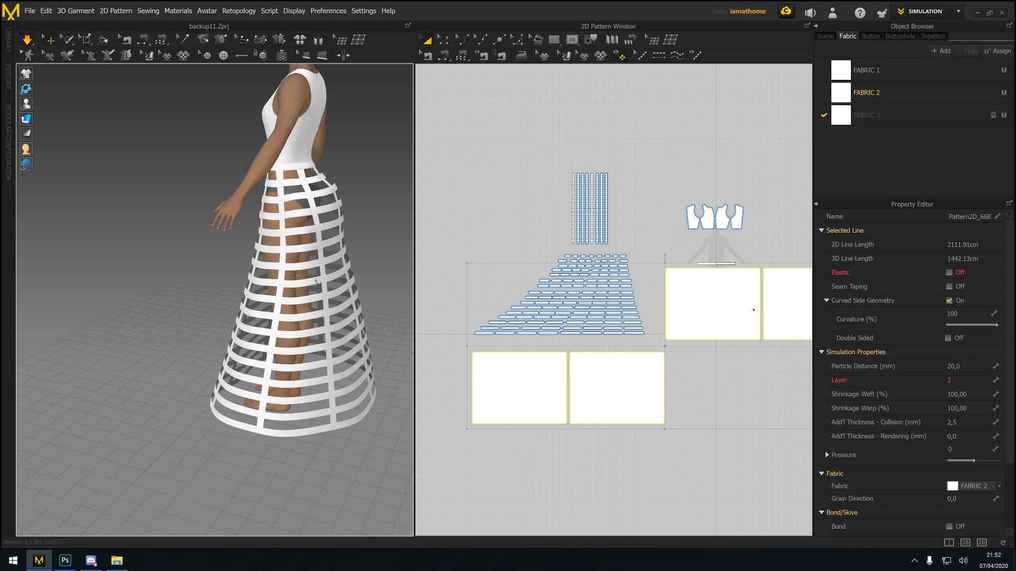
# Select the two vertical cage strips flanking the centre front strip and set their Pressure to 21
pyautogui.moveTo(306, 302); pyautogui.dragTo(323, 247, button='right')
pyautogui.scroll(3, 278, 251)
pyautogui.click(247, 247)
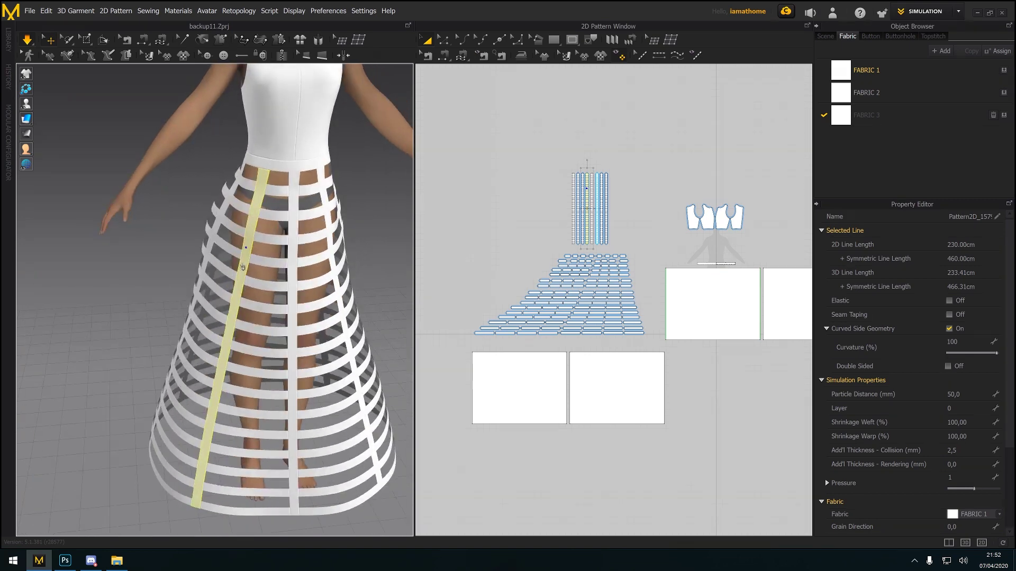
pyautogui.keyDown('shift'); pyautogui.click(330, 255); pyautogui.keyUp('shift')
pyautogui.click(331, 257)
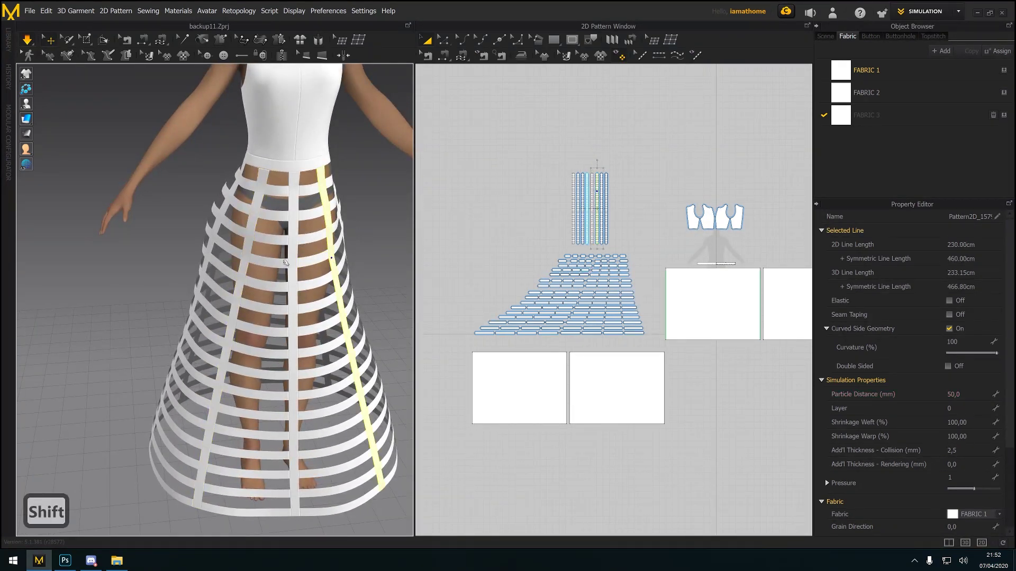
pyautogui.keyDown('shift'); pyautogui.click(248, 259); pyautogui.keyUp('shift')
pyautogui.moveTo(248, 259); pyautogui.dragTo(264, 265, button='right')
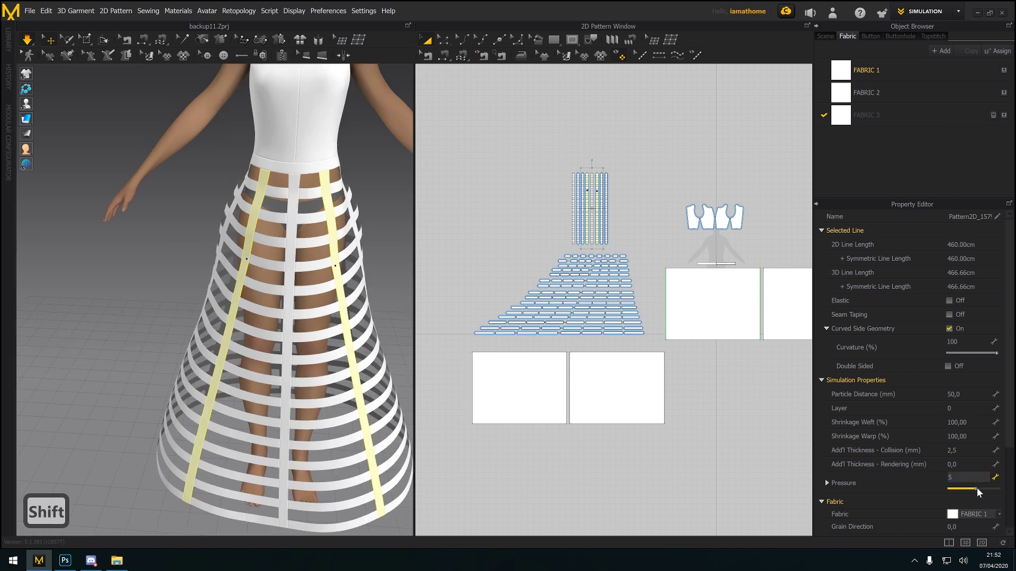
pyautogui.moveTo(976, 487); pyautogui.dragTo(981, 489)
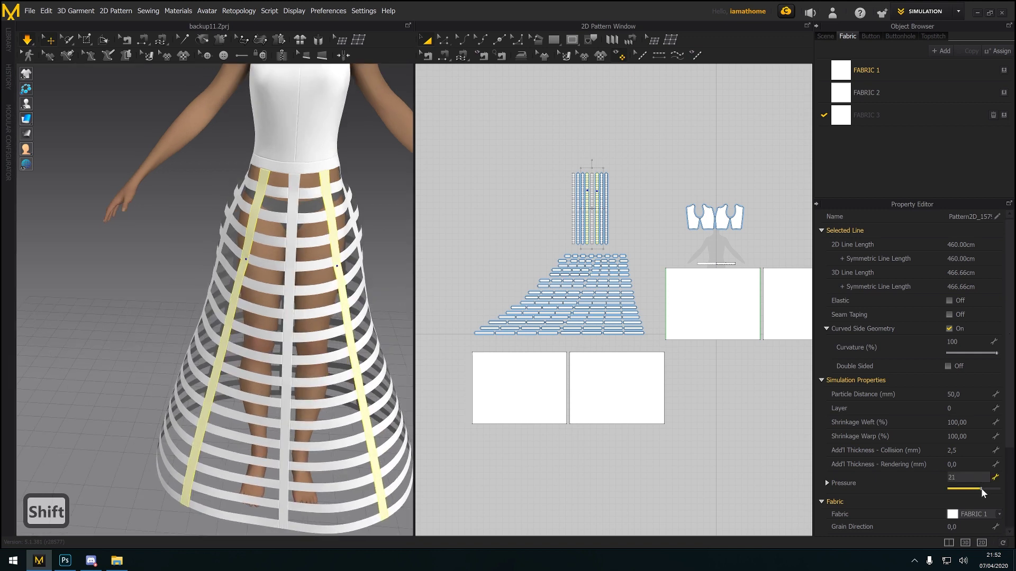
# Set the Pressure of the two selected front cage strips to 3 and inspect the cage's side profile
pyautogui.scroll(5, 352, 367)
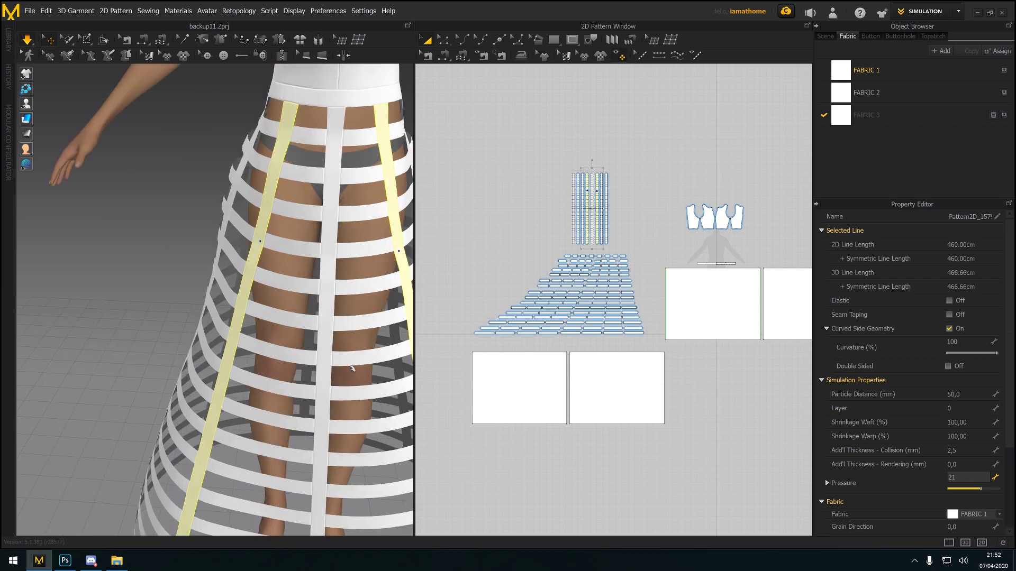
pyautogui.scroll(-7, 351, 365)
pyautogui.moveTo(349, 364); pyautogui.dragTo(208, 349, button='right')
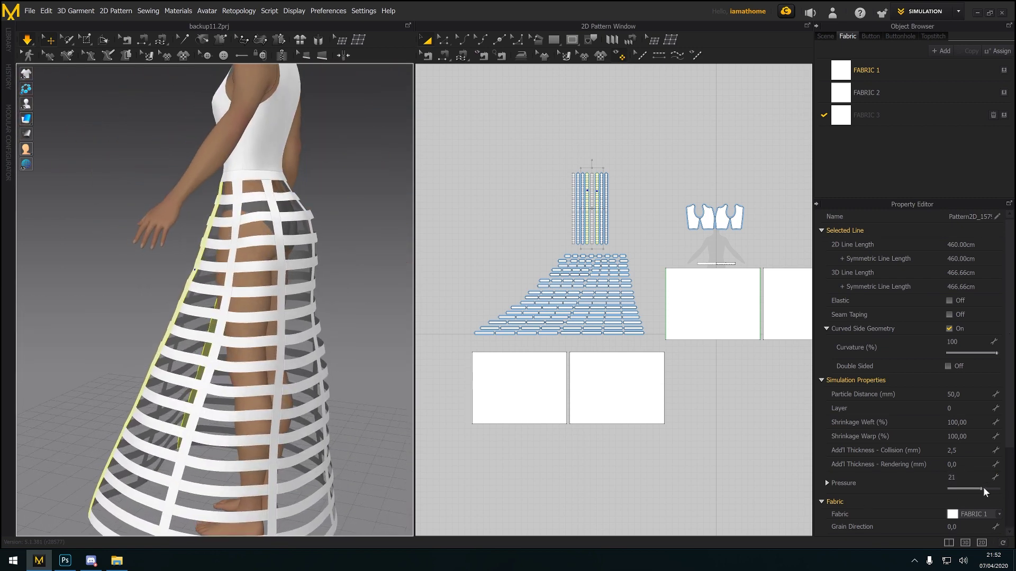
pyautogui.moveTo(981, 489); pyautogui.dragTo(975, 489)
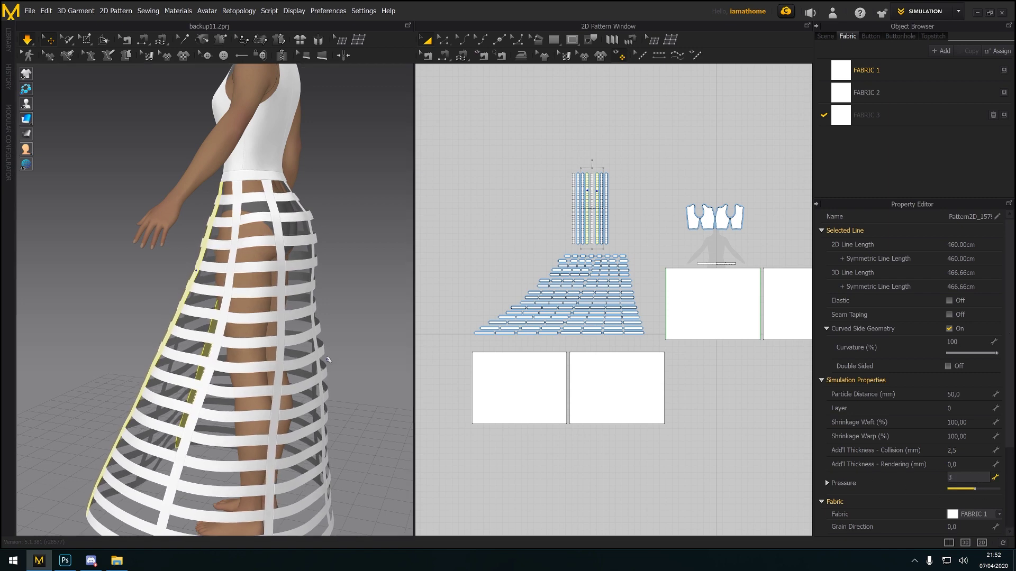
pyautogui.scroll(5, 339, 358)
pyautogui.scroll(-8, 325, 363)
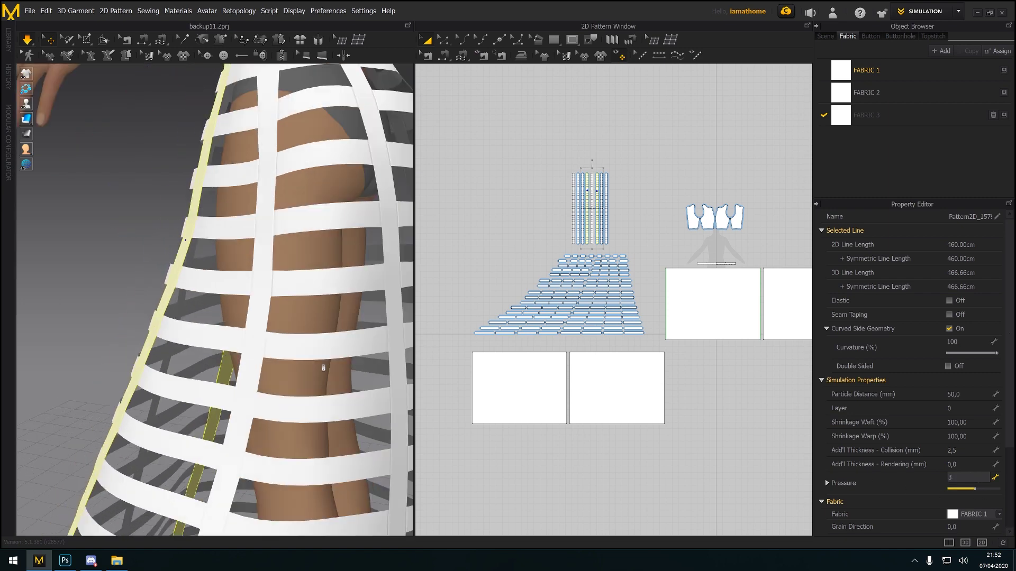
pyautogui.moveTo(329, 365); pyautogui.dragTo(329, 362, button='right')
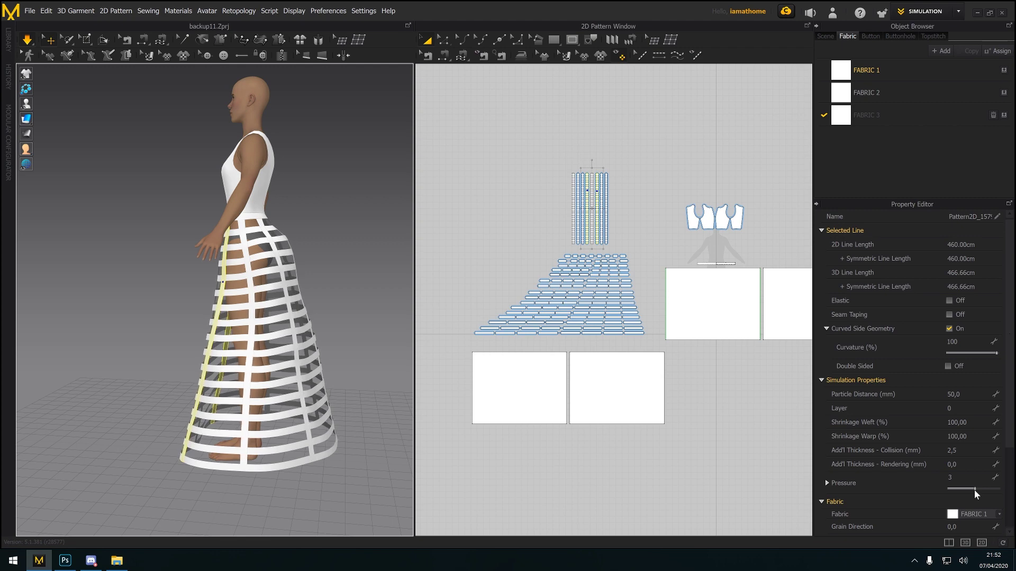
# Set the Pressure of the cage's vertical centre front strip to 15
pyautogui.moveTo(324, 347); pyautogui.dragTo(349, 352, button='right')
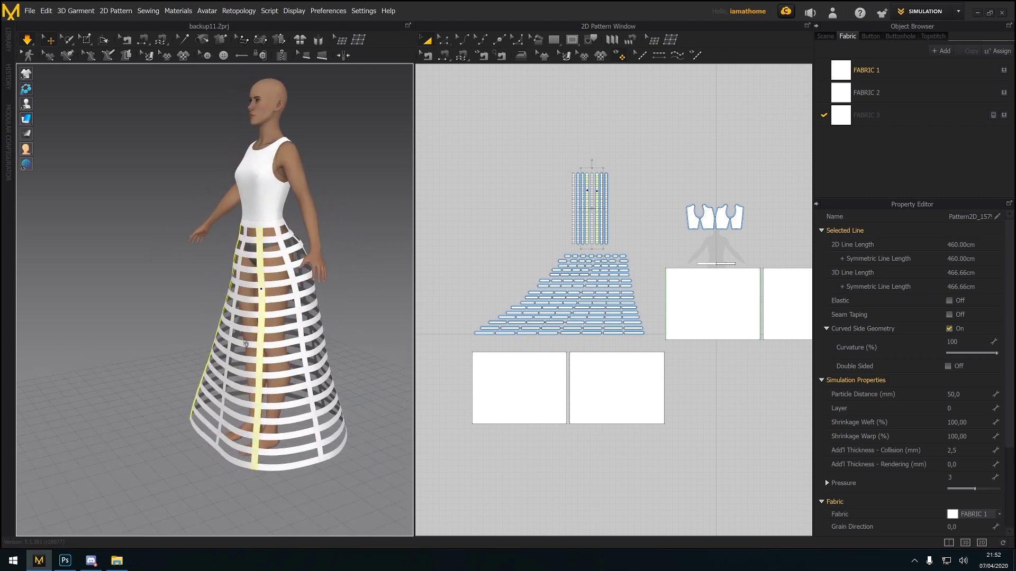
pyautogui.click(229, 331)
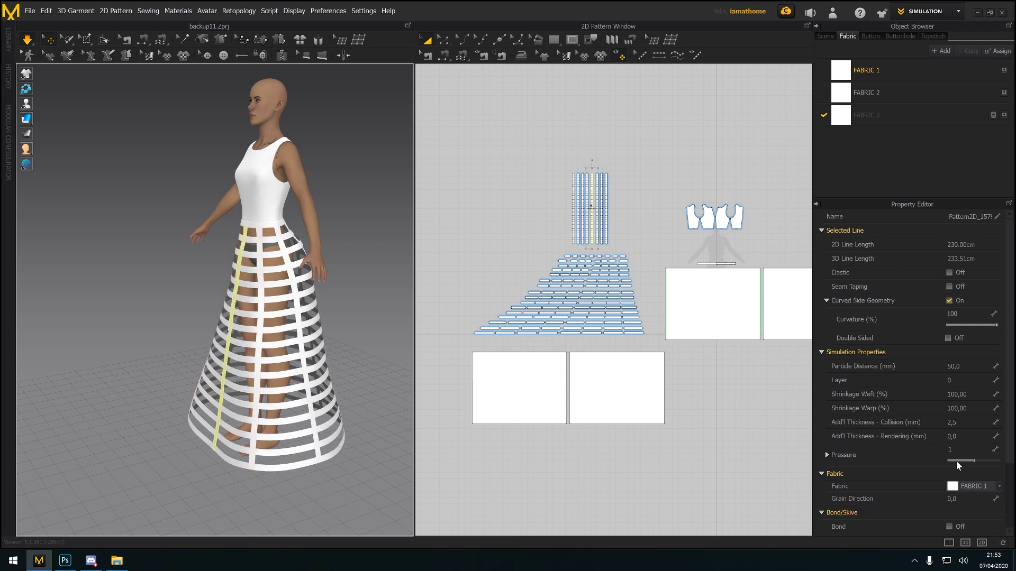
pyautogui.moveTo(974, 462); pyautogui.dragTo(976, 462)
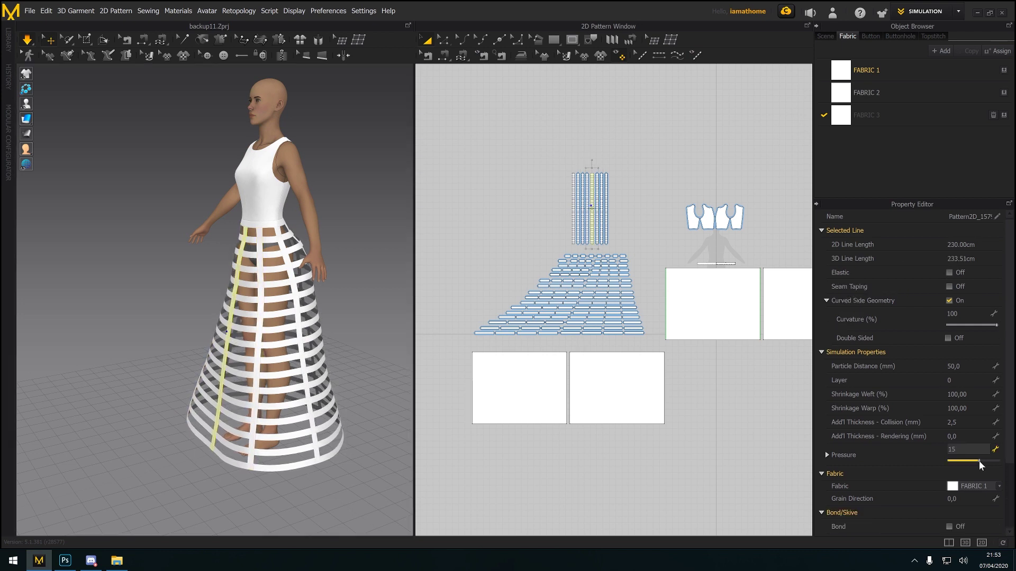
# Set the Pressure of the cage's vertical centre back strip to 12
pyautogui.moveTo(398, 413); pyautogui.dragTo(265, 422, button='right')
pyautogui.click(340, 431)
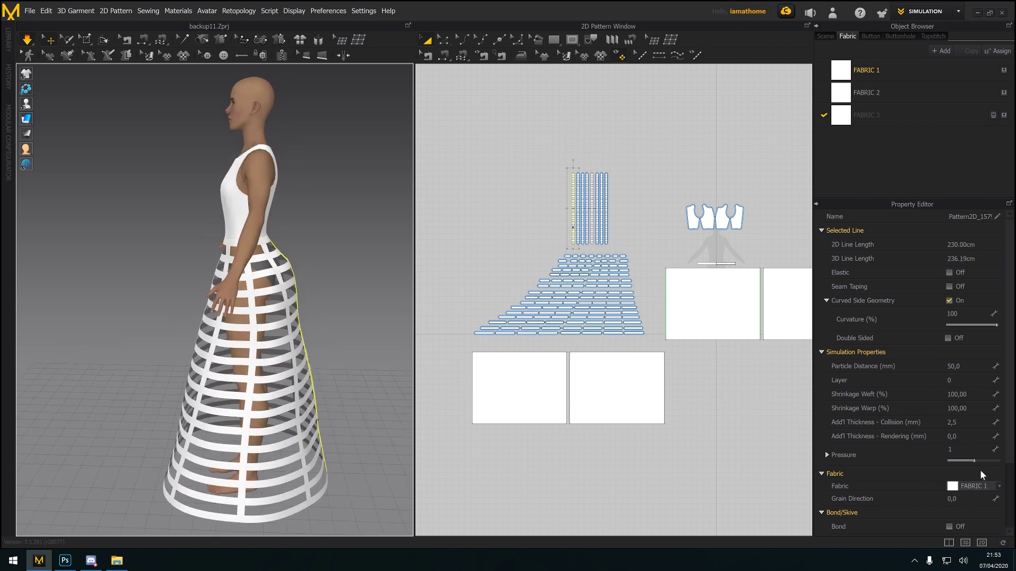
pyautogui.moveTo(975, 462); pyautogui.dragTo(979, 462)
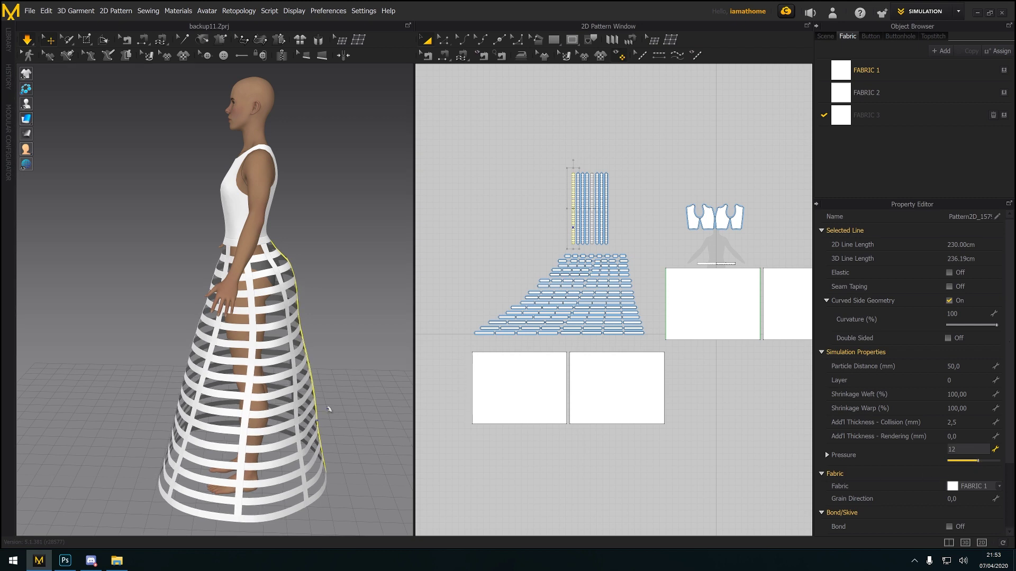
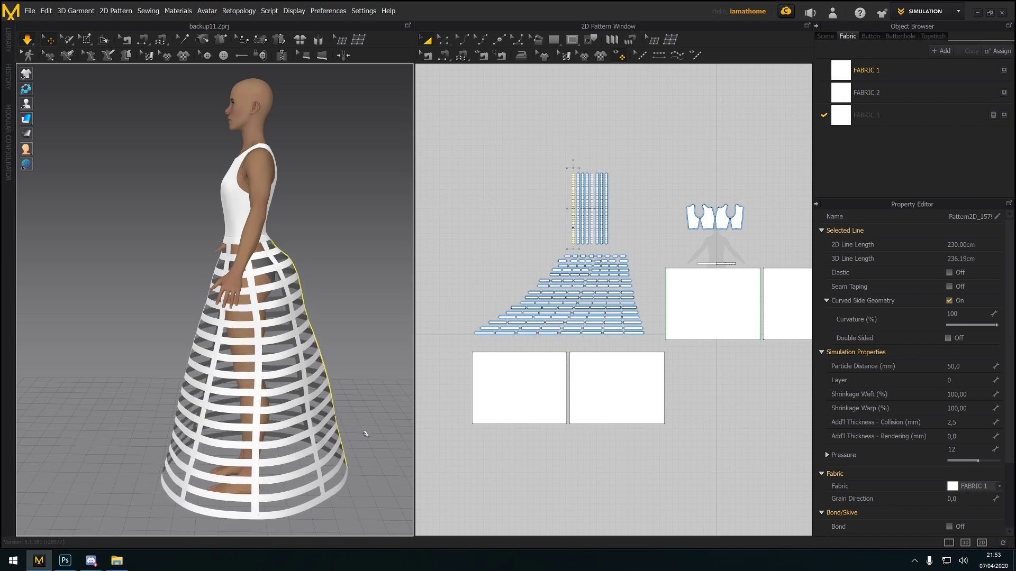
# Select all four rectangular panels of the two skirt layers and show their 3D patterns again over the cage
pyautogui.moveTo(365, 434); pyautogui.dragTo(415, 429, button='right')
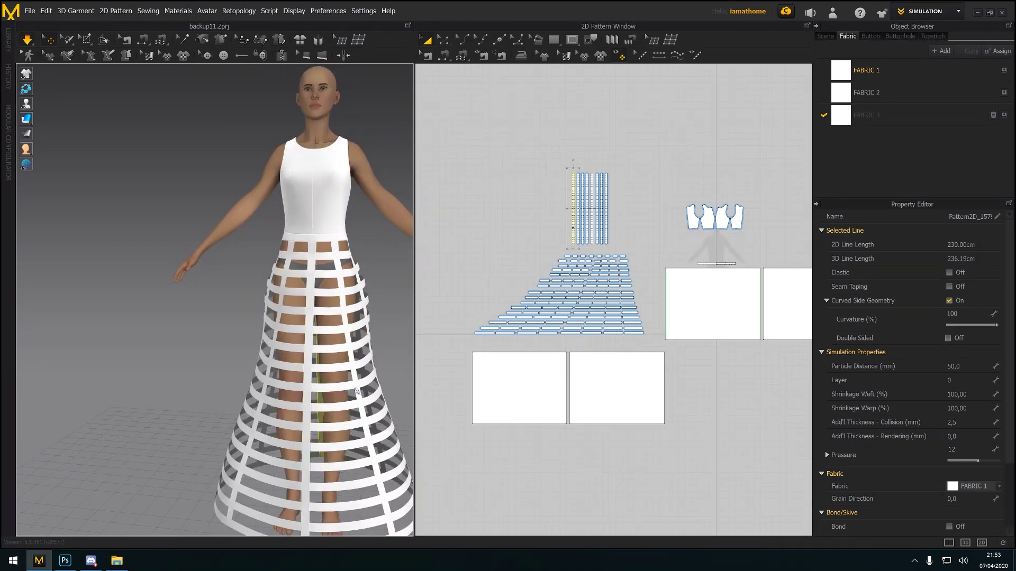
pyautogui.scroll(-5, 359, 391)
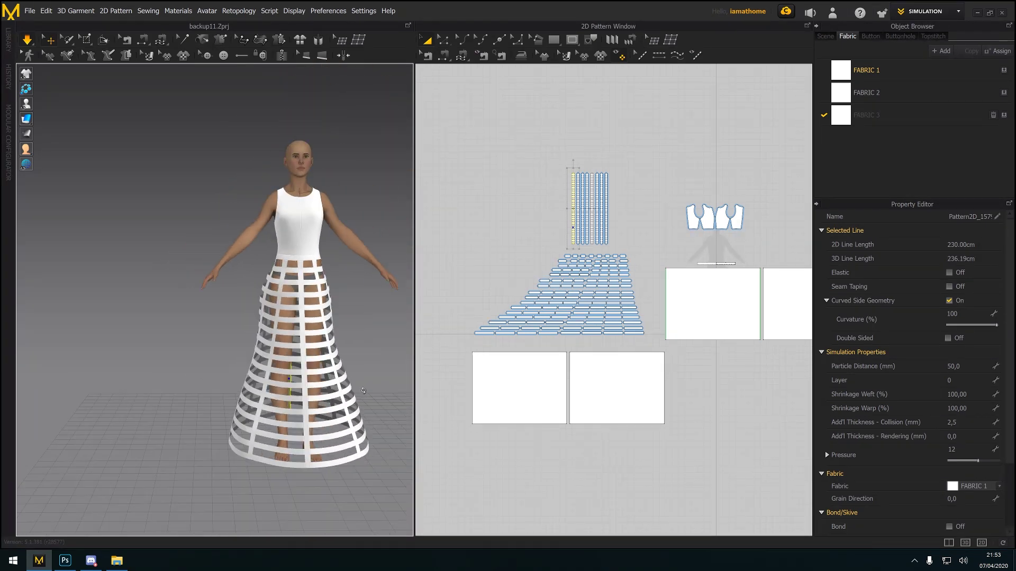
pyautogui.moveTo(363, 390); pyautogui.dragTo(301, 394, button='right')
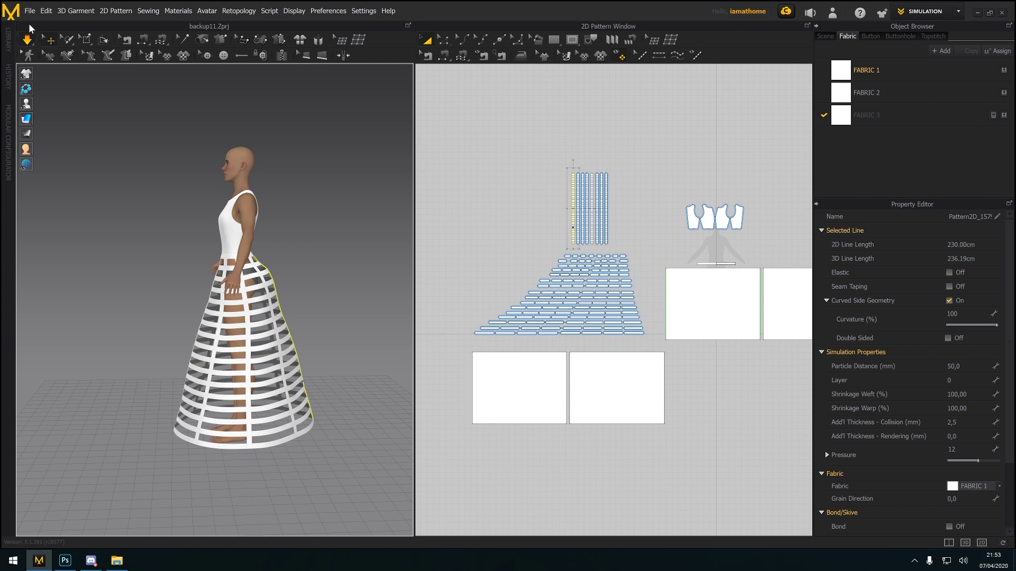
pyautogui.click(635, 397)
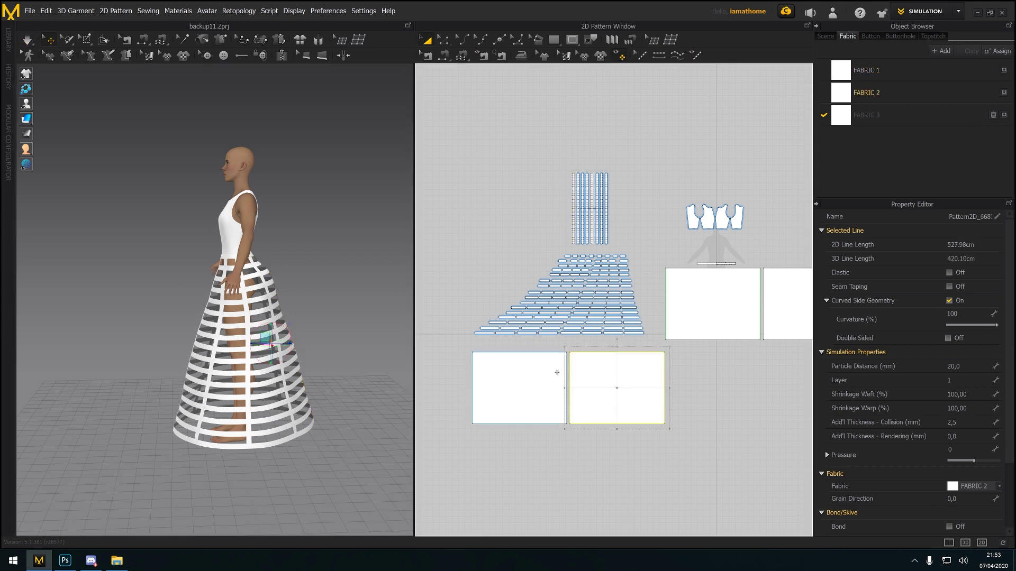
pyautogui.keyDown('shift'); pyautogui.click(526, 381); pyautogui.keyUp('shift')
pyautogui.keyDown('shift'); pyautogui.click(723, 325); pyautogui.keyUp('shift')
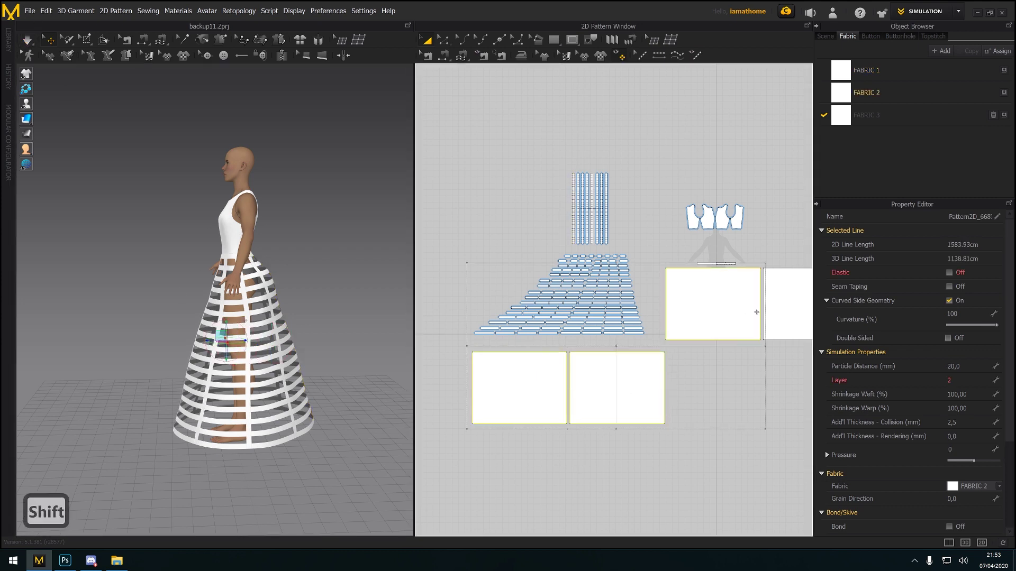
pyautogui.keyDown('shift'); pyautogui.click(781, 311); pyautogui.keyUp('shift')
pyautogui.rightClick(512, 401)
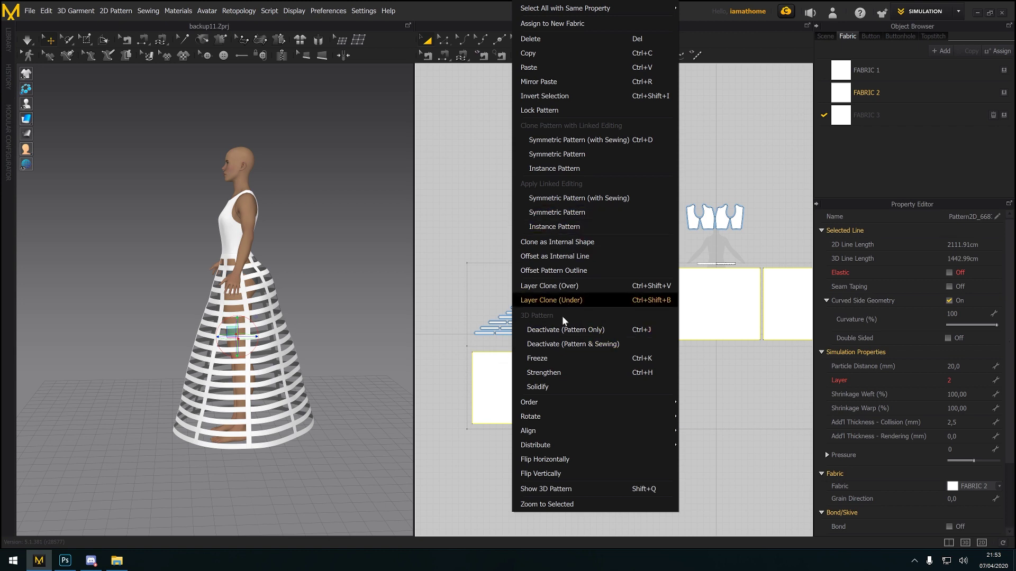
pyautogui.click(529, 488)
# Check the drape of both skirt layers over the reshaped cage from front and side, and stop the simulation
pyautogui.press('2')
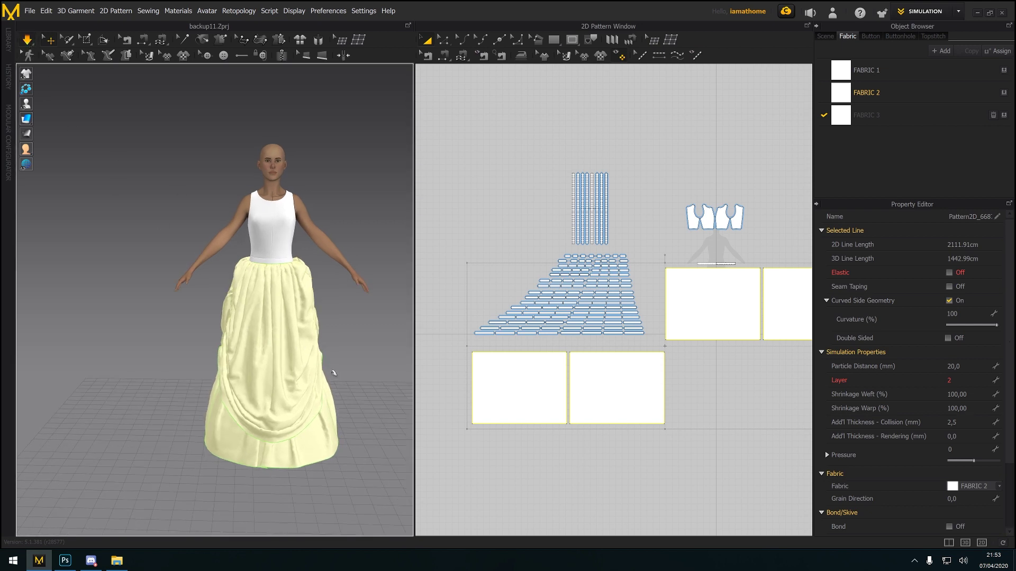
pyautogui.moveTo(333, 372); pyautogui.dragTo(261, 373, button='right')
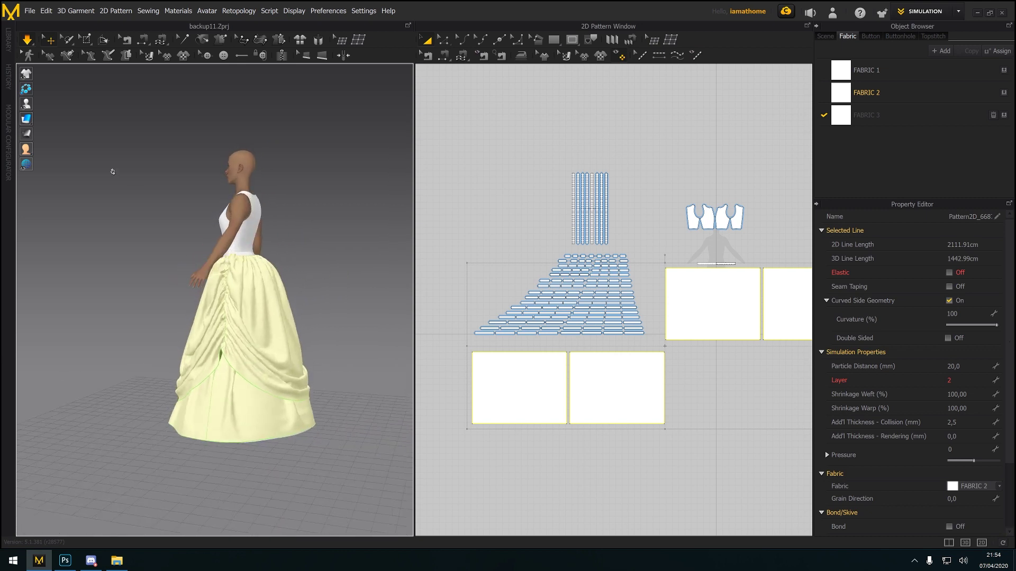
pyautogui.click(31, 41)
pyautogui.moveTo(608, 381); pyautogui.dragTo(587, 337, button='middle')
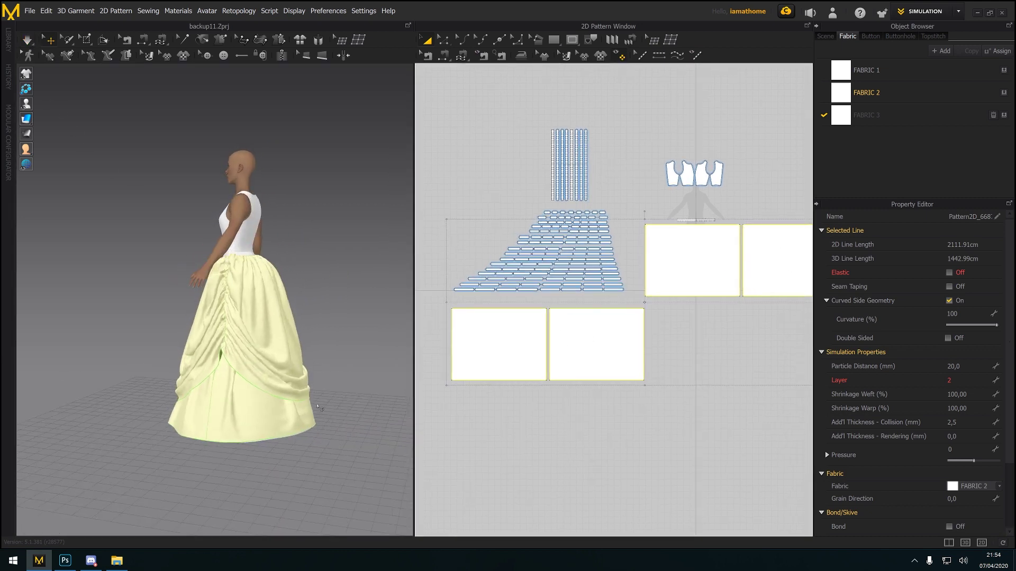
pyautogui.moveTo(317, 399); pyautogui.dragTo(273, 423, button='right')
pyautogui.moveTo(804, 350); pyautogui.dragTo(773, 355, button='middle')
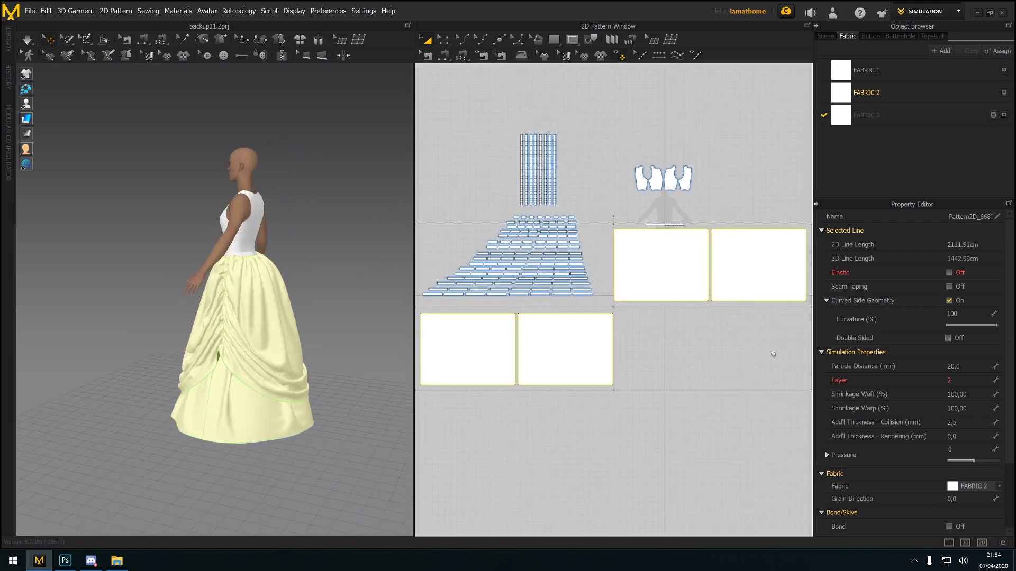
# Try extending the bottom edge of the back underskirt panel with a 0.50 cm pattern outline offset without an internal line, and undo it
pyautogui.click(305, 412)
pyautogui.scroll(2, 641, 364)
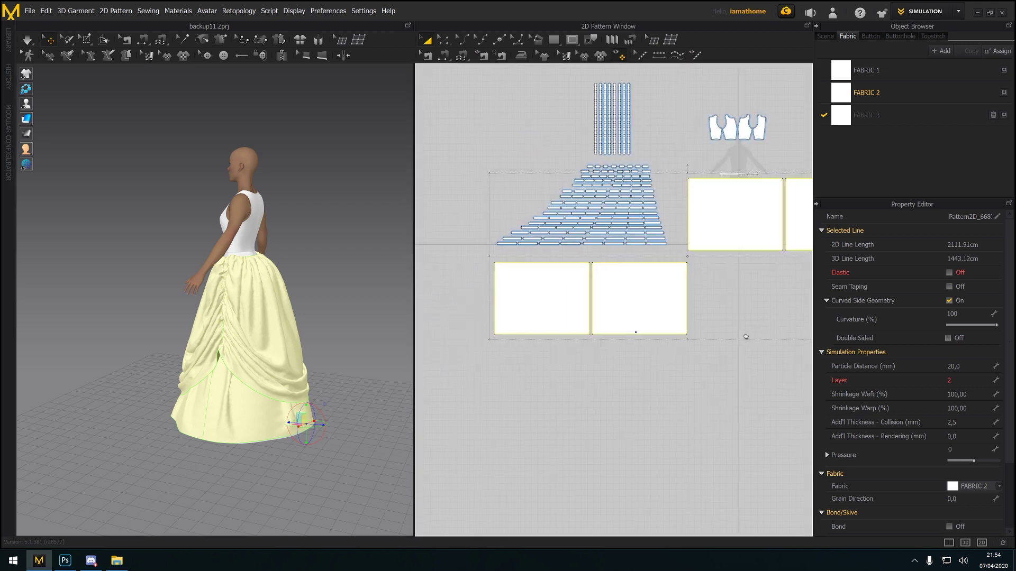
pyautogui.scroll(2, 642, 364)
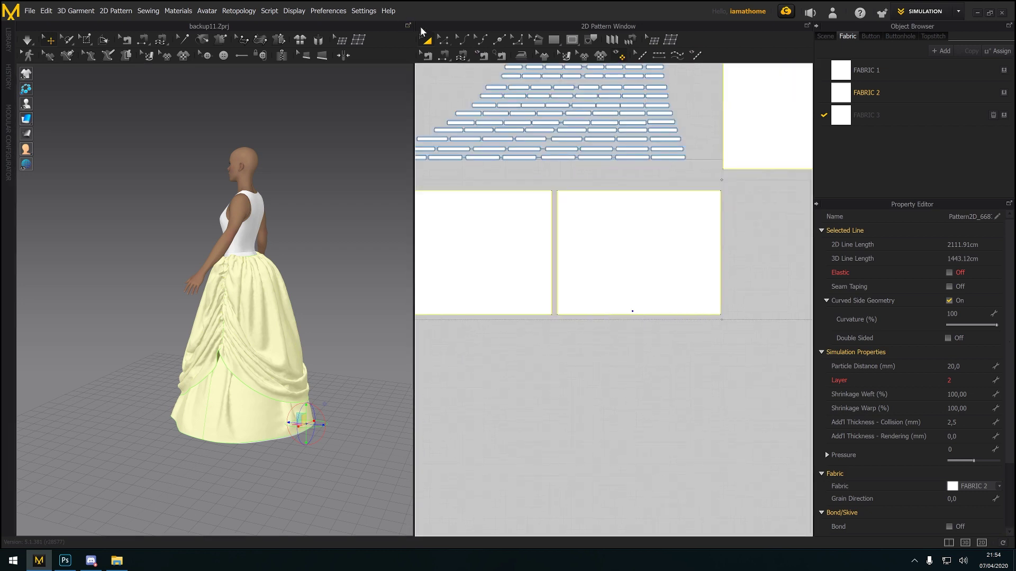
pyautogui.click(444, 39)
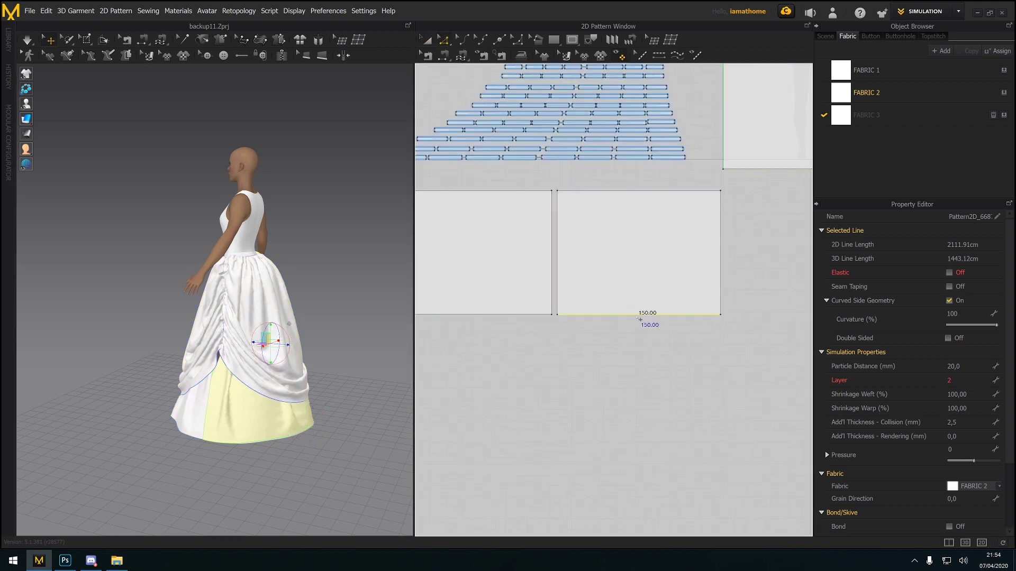
pyautogui.click(637, 316)
pyautogui.rightClick(635, 316)
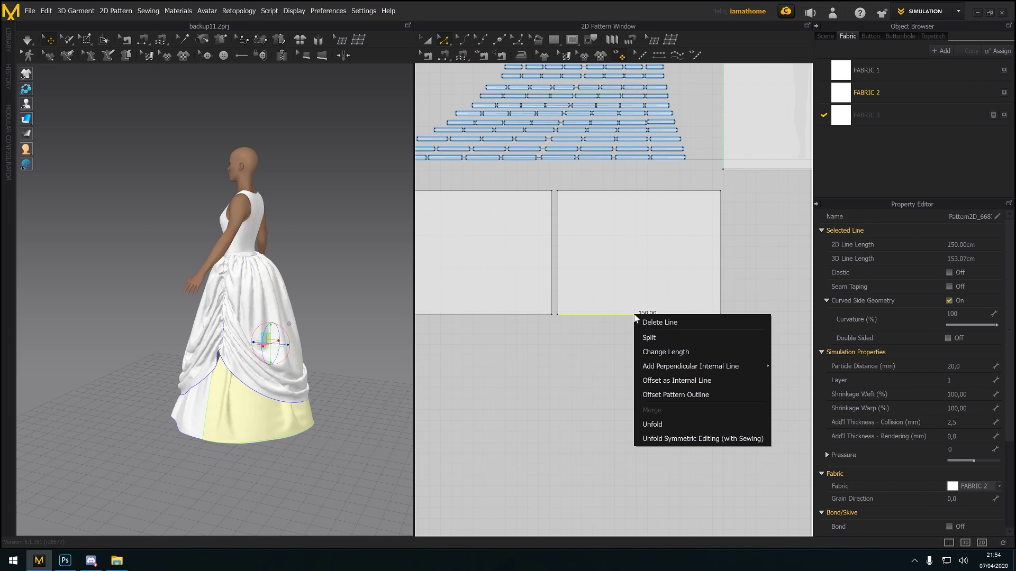
pyautogui.click(690, 395)
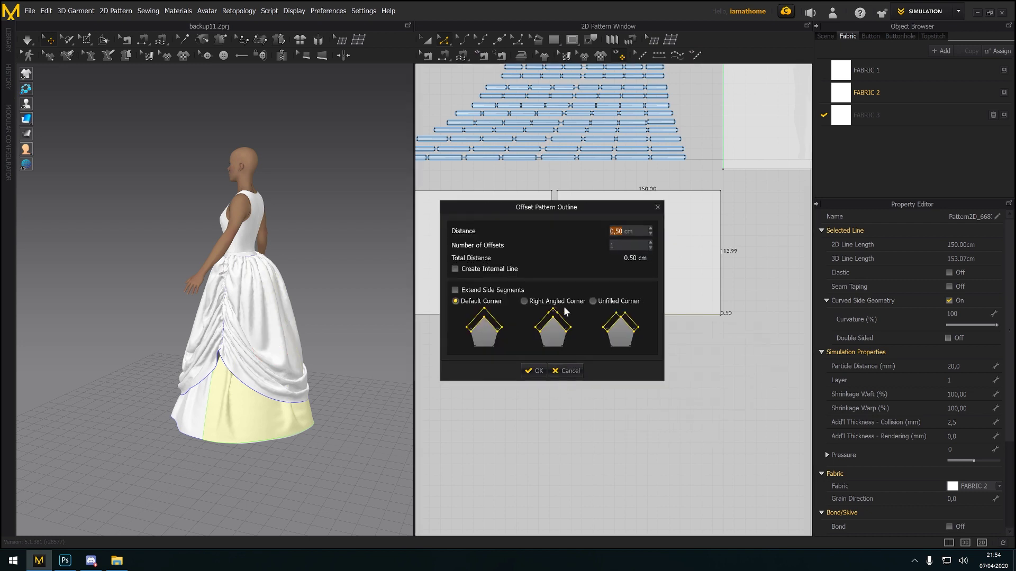
pyautogui.click(536, 371)
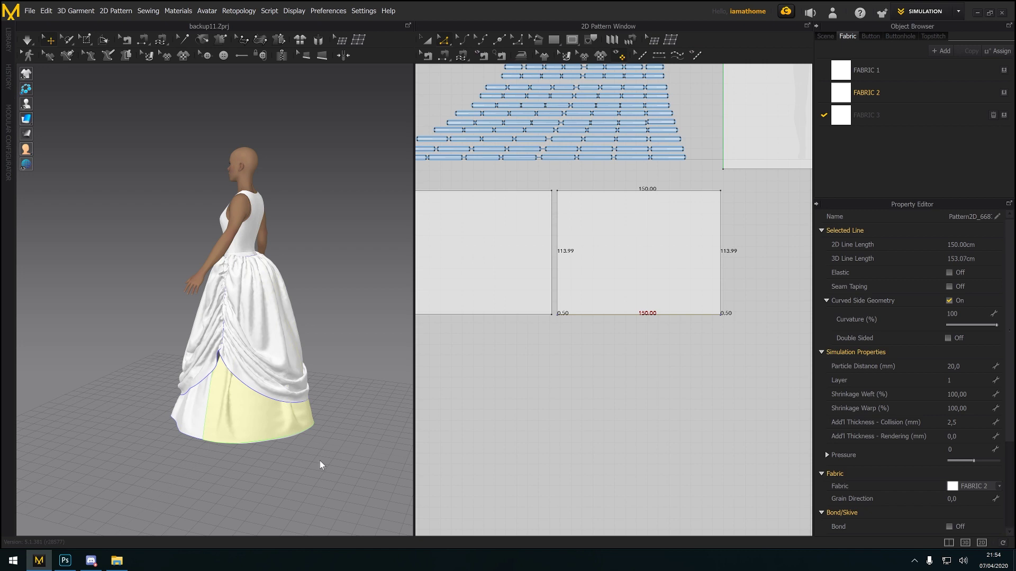
pyautogui.press('space')
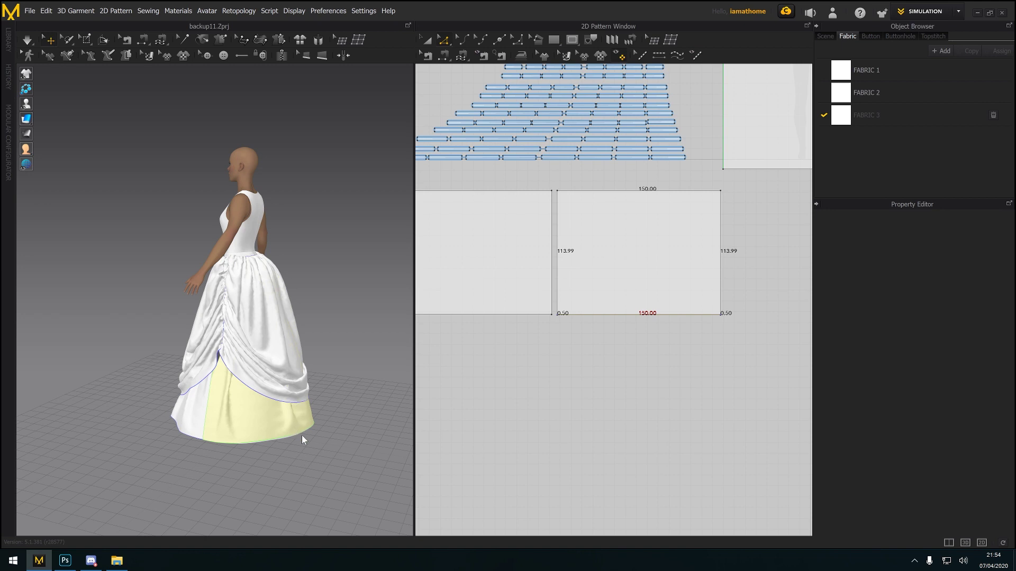
pyautogui.scroll(6, 304, 440)
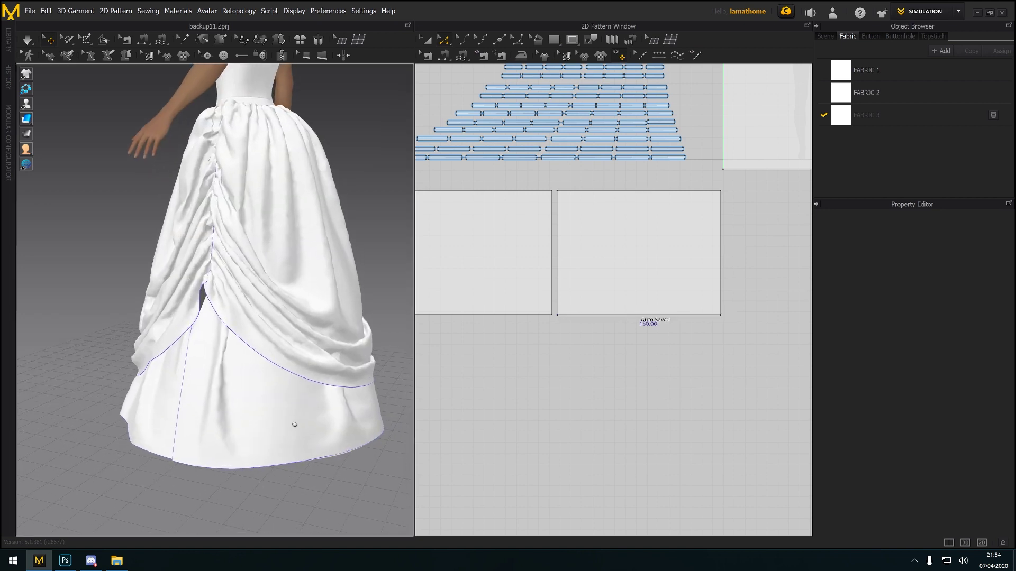
pyautogui.scroll(3, 602, 372)
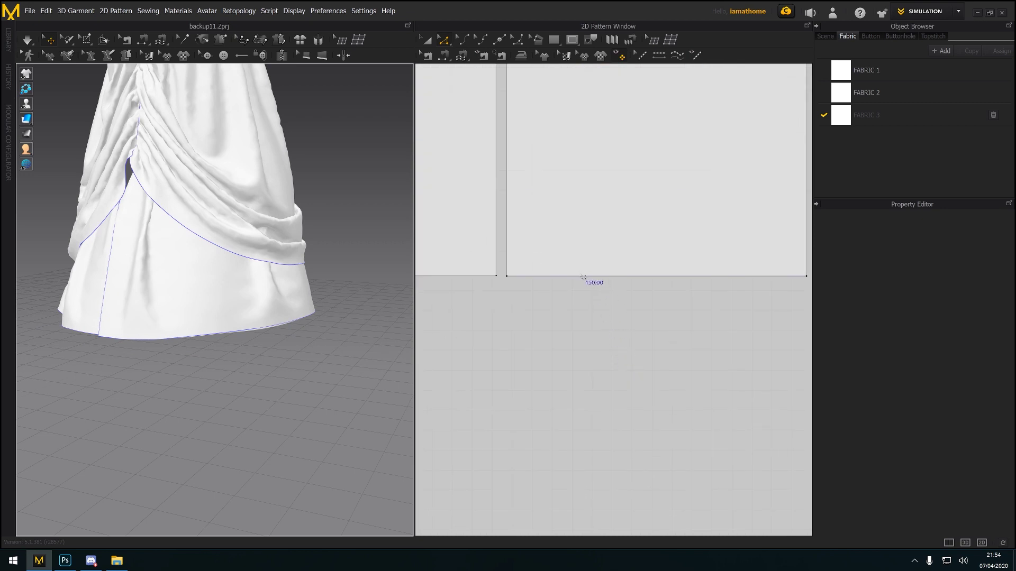
pyautogui.hotkey('ctrl', 'z')
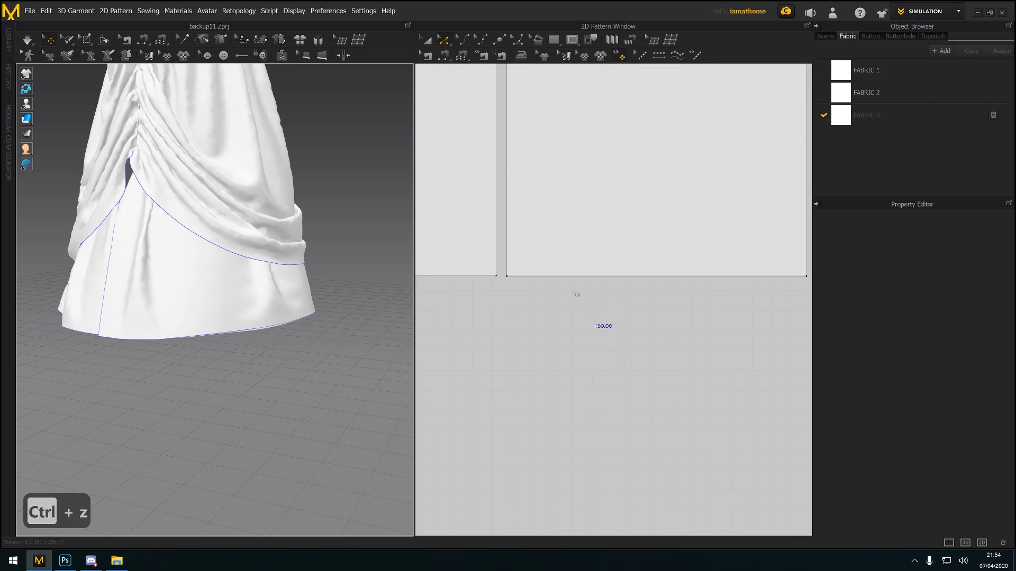
# Offset the bottom outline of the back underskirt panel by 0.50 cm with Create Internal Line enabled
pyautogui.click(576, 292)
pyautogui.rightClick(571, 278)
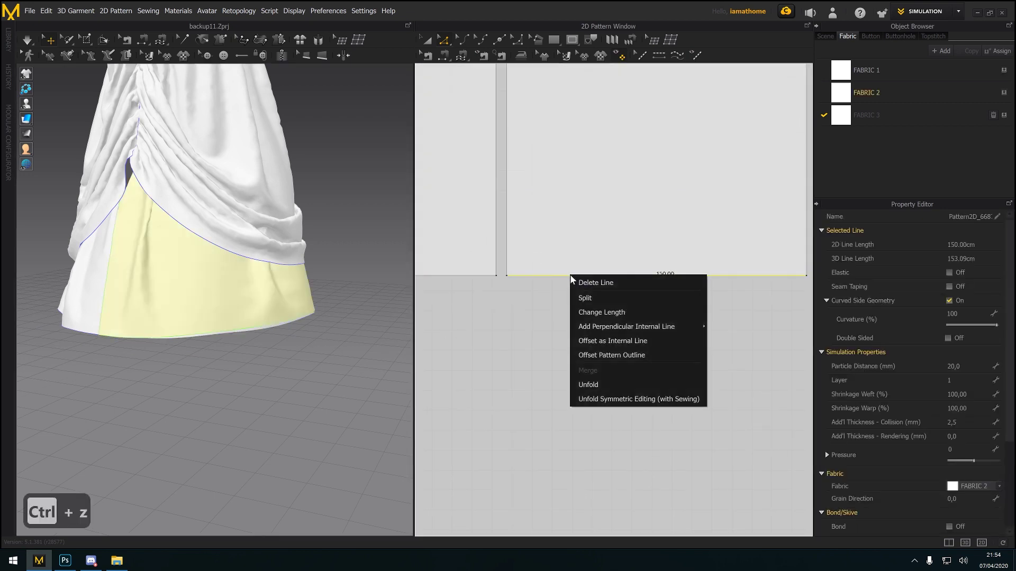
pyautogui.click(617, 354)
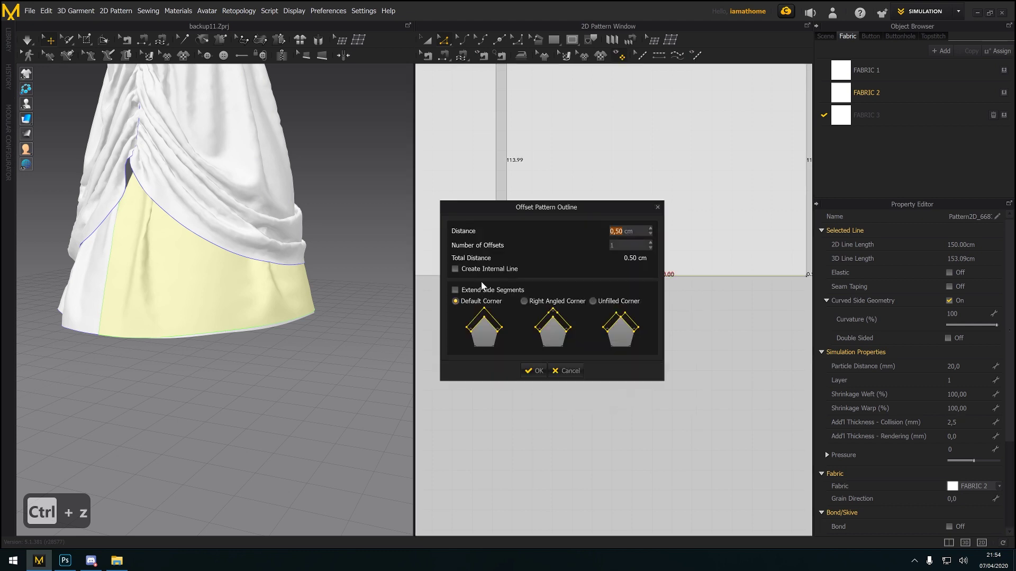
pyautogui.click(480, 270)
pyautogui.click(535, 370)
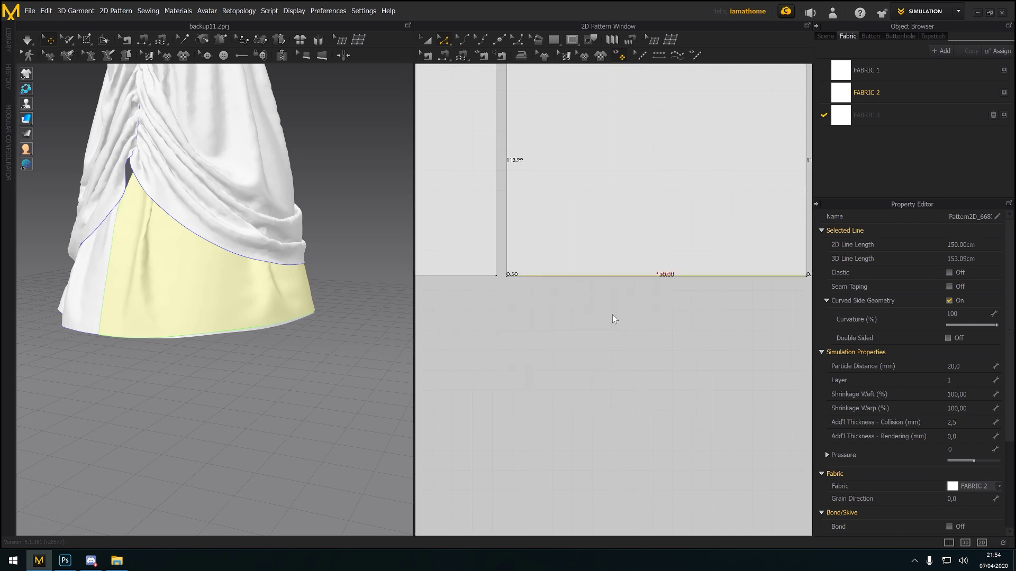
pyautogui.click(593, 297)
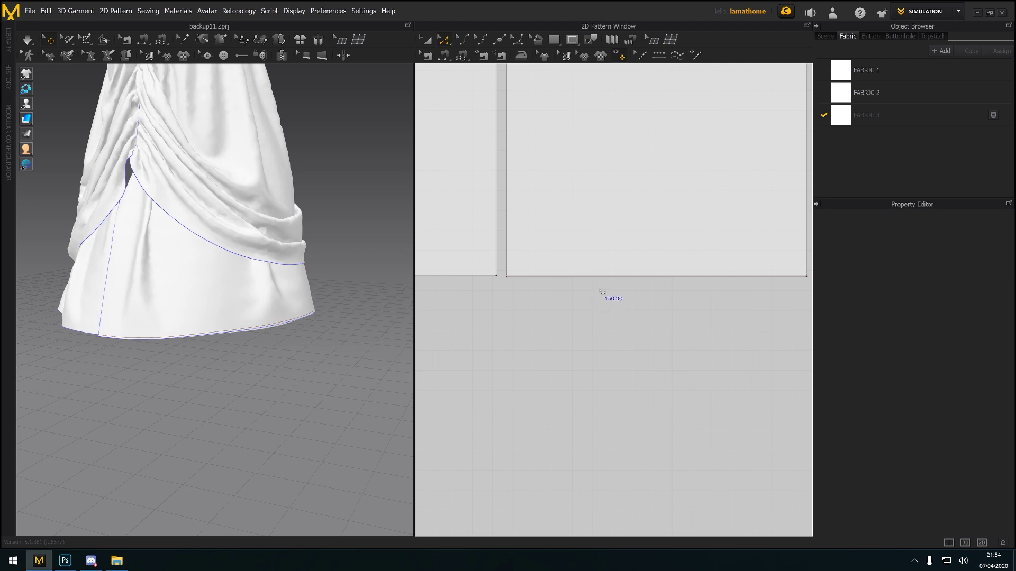
# Cut and sew the back underskirt panel along the internal line at its hem to separate a narrow strip
pyautogui.scroll(2, 601, 293)
pyautogui.click(584, 264)
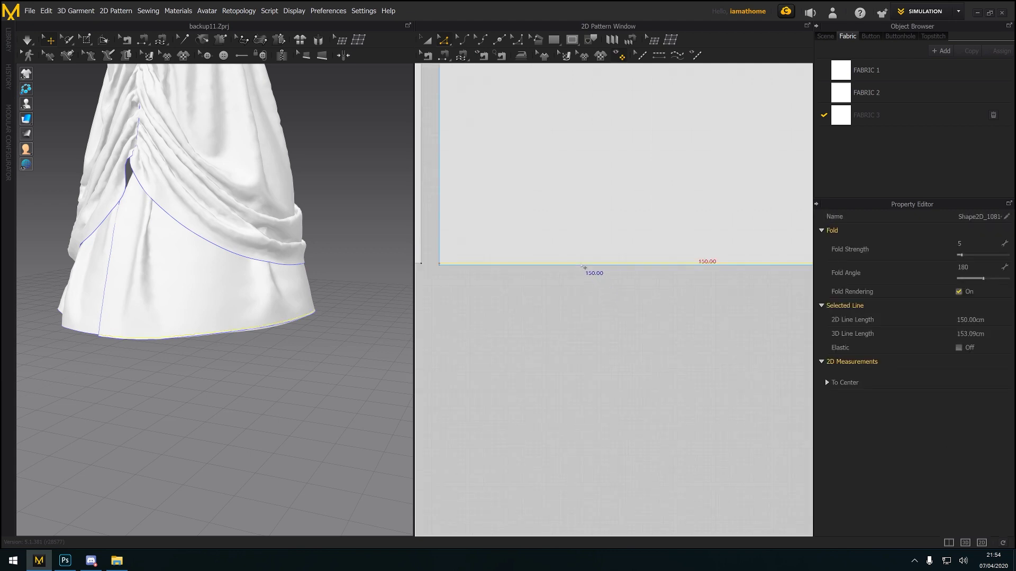
pyautogui.rightClick(582, 264)
pyautogui.click(605, 373)
pyautogui.scroll(-5, 526, 336)
pyautogui.scroll(3, 526, 336)
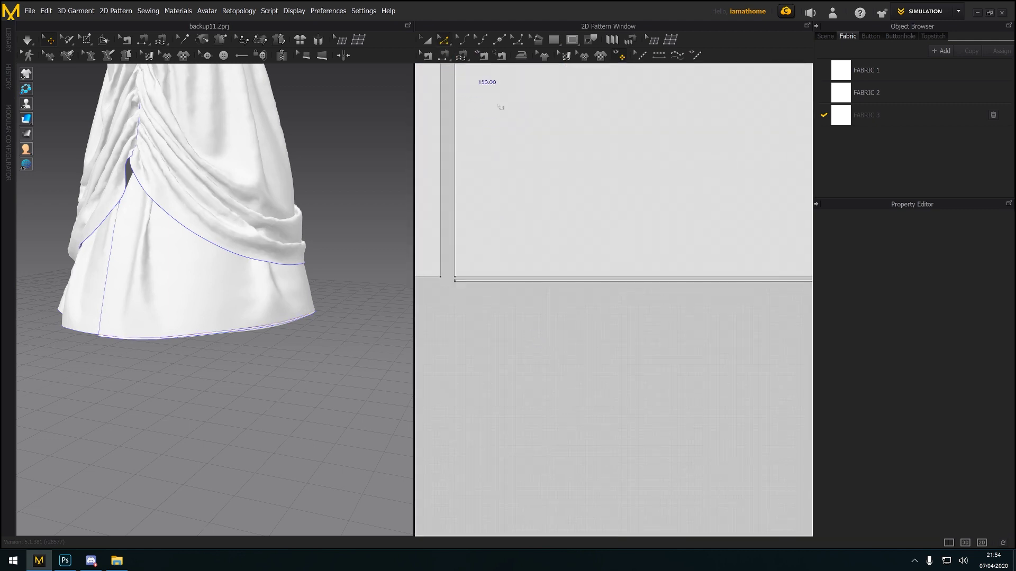
# Move the bottom edge of the narrow hem strip down by about 4.7 cm and inspect it in 3D
pyautogui.click(581, 287)
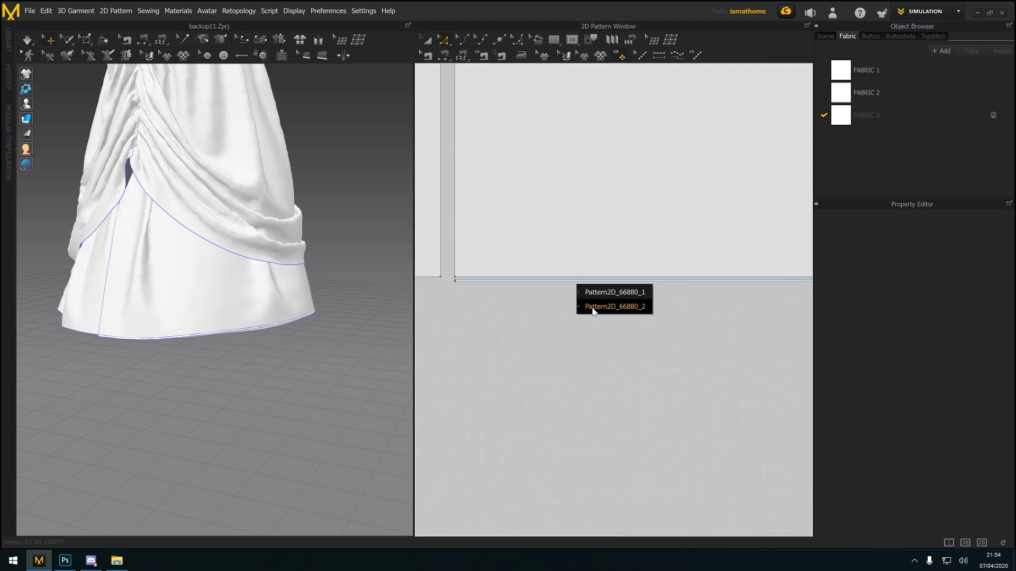
pyautogui.click(589, 307)
pyautogui.moveTo(578, 286); pyautogui.dragTo(578, 298)
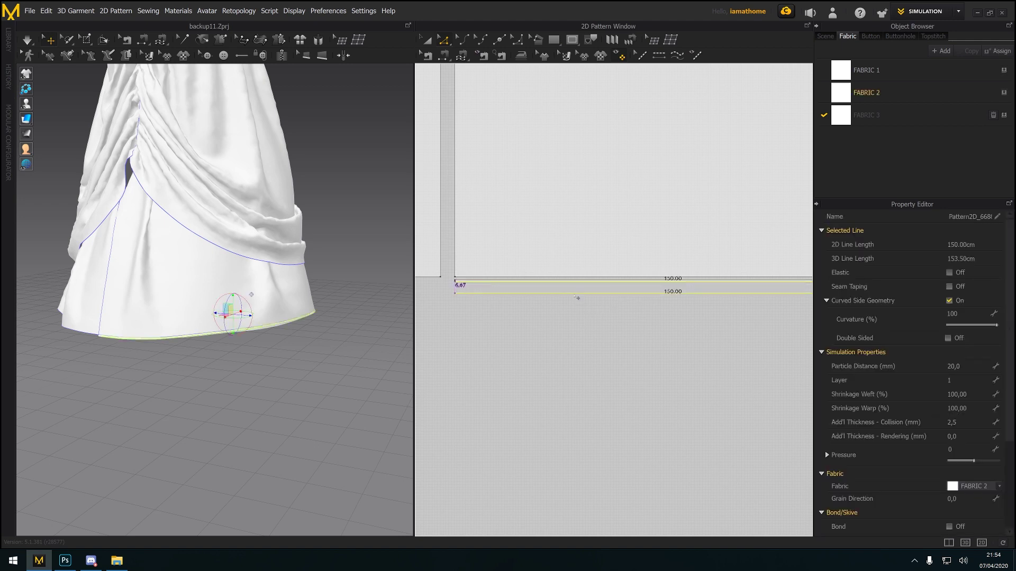
pyautogui.scroll(-5, 303, 380)
pyautogui.moveTo(303, 380); pyautogui.dragTo(283, 395, button='right')
pyautogui.scroll(-5, 582, 377)
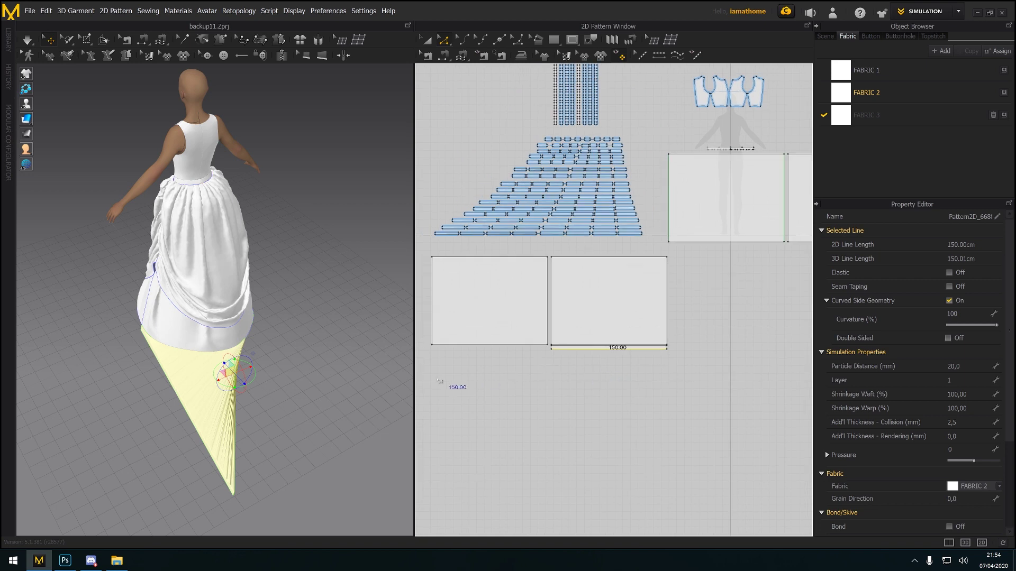
# Simulate the lengthened hem strip briefly, stop the simulation and undo the lengthening
pyautogui.scroll(3, 456, 371)
pyautogui.press('space')
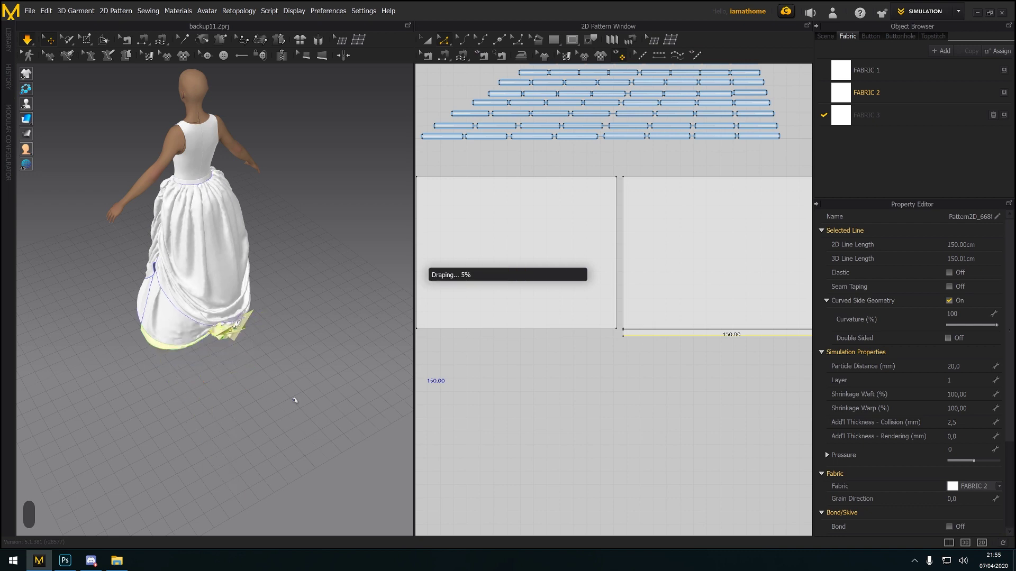
pyautogui.press('space')
pyautogui.moveTo(296, 400); pyautogui.dragTo(280, 390, button='right')
pyautogui.hotkey('ctrl', 'z')
pyautogui.hotkey('ctrl', 'z')
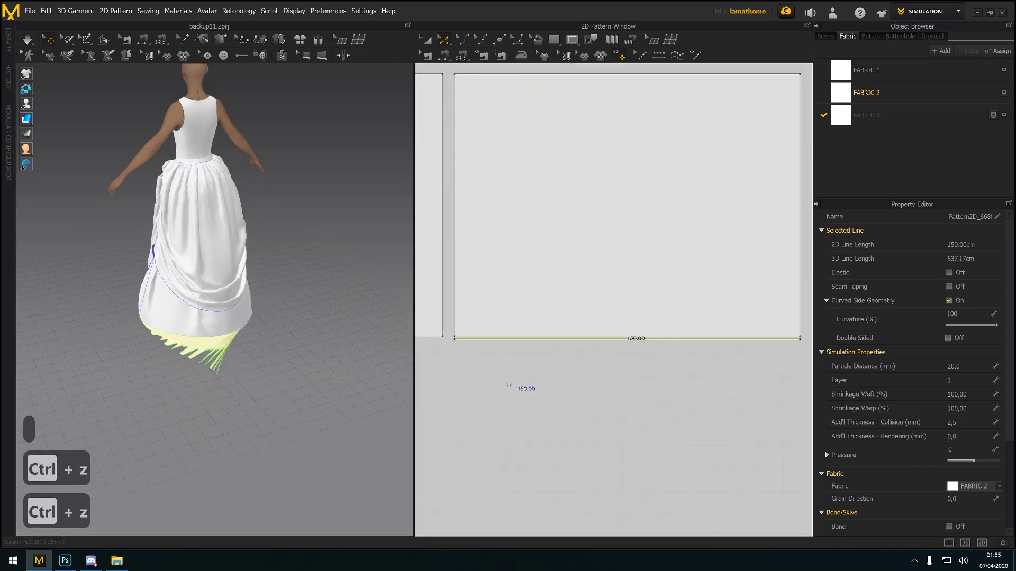
pyautogui.hotkey('ctrl', 'z')
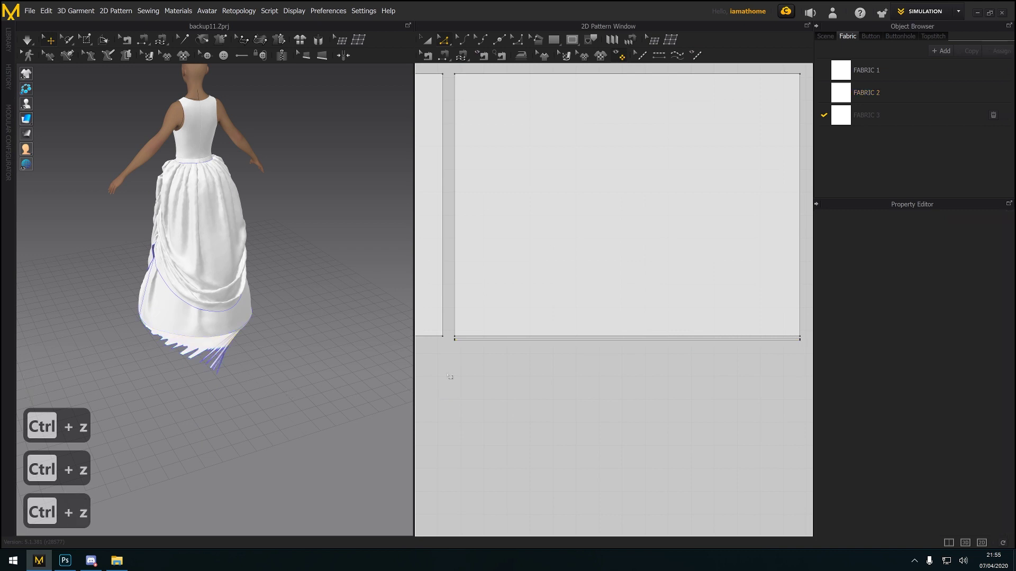
# Settle the narrow hem strip with a short simulation, and extend its bottom edge downward by about 2.4 cm
pyautogui.press('space')
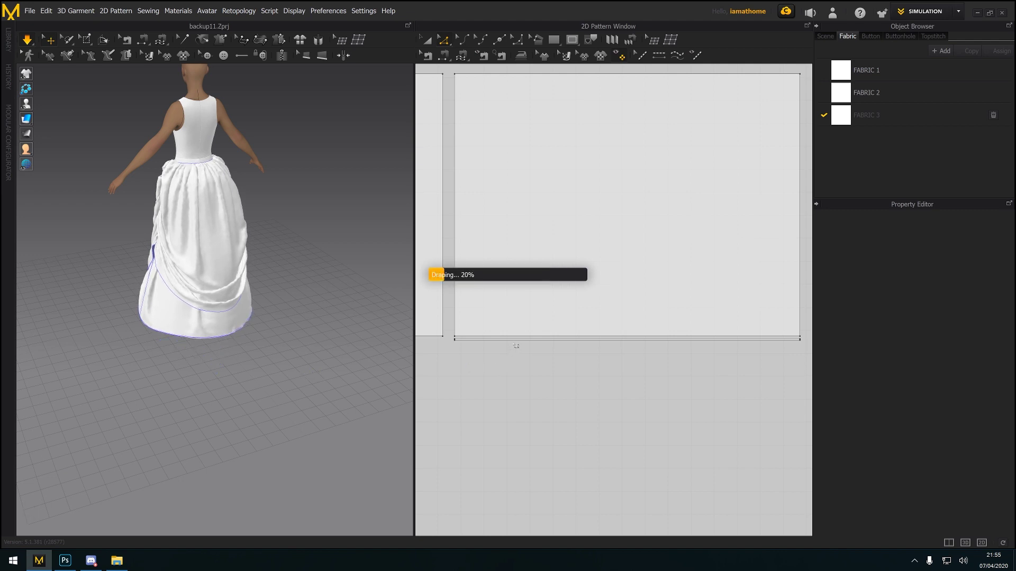
pyautogui.press('space')
pyautogui.click(529, 345)
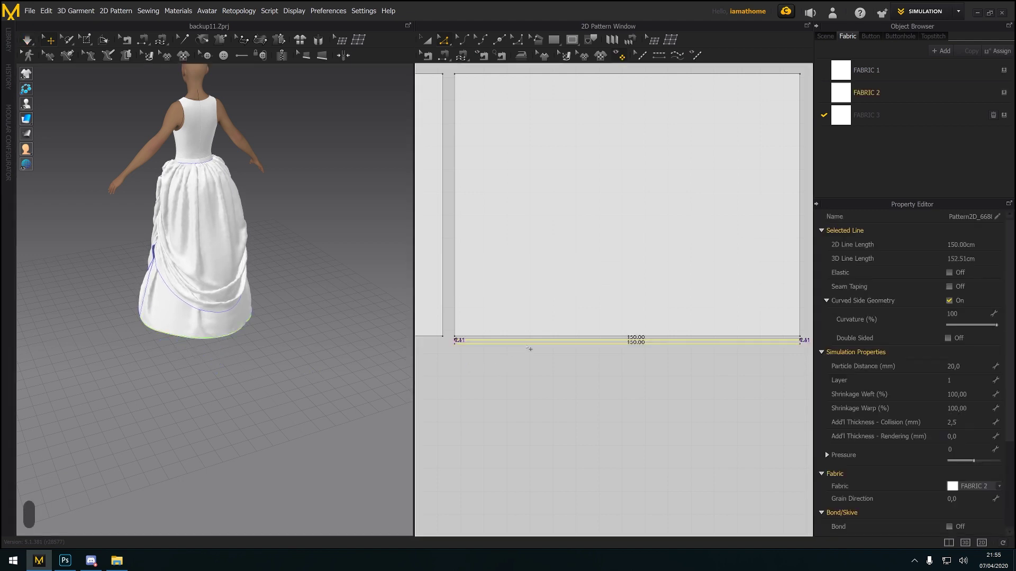
pyautogui.moveTo(529, 348); pyautogui.dragTo(529, 349)
pyautogui.moveTo(296, 392); pyautogui.dragTo(412, 401, button='right')
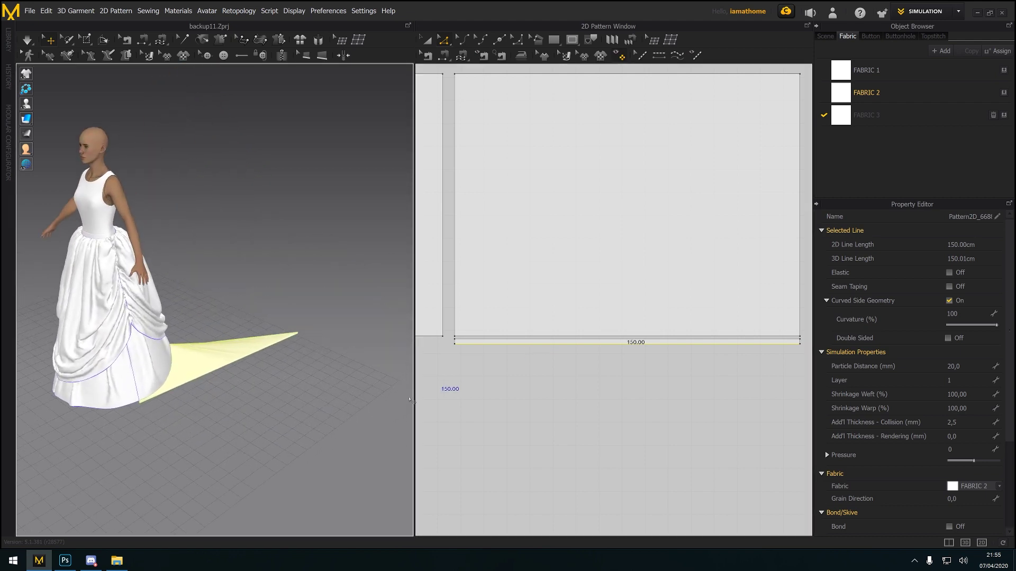
# Undo the narrow hem strip's extension, and delete the strip from below the back underskirt panel
pyautogui.hotkey('ctrl', 'z')
pyautogui.hotkey('ctrl', 'z')
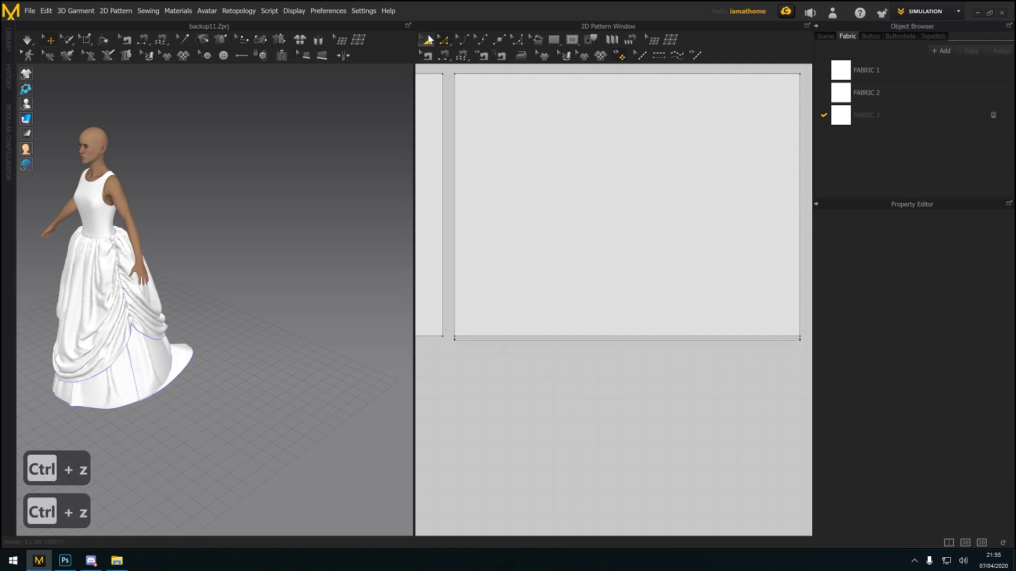
pyautogui.click(582, 340)
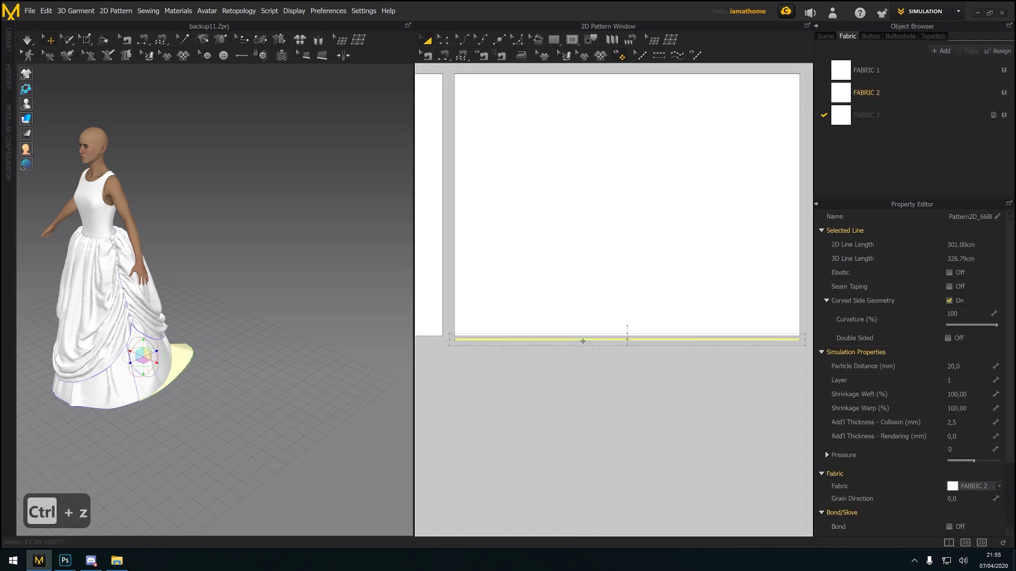
pyautogui.press('Delete')
pyautogui.moveTo(175, 405); pyautogui.dragTo(222, 406, button='right')
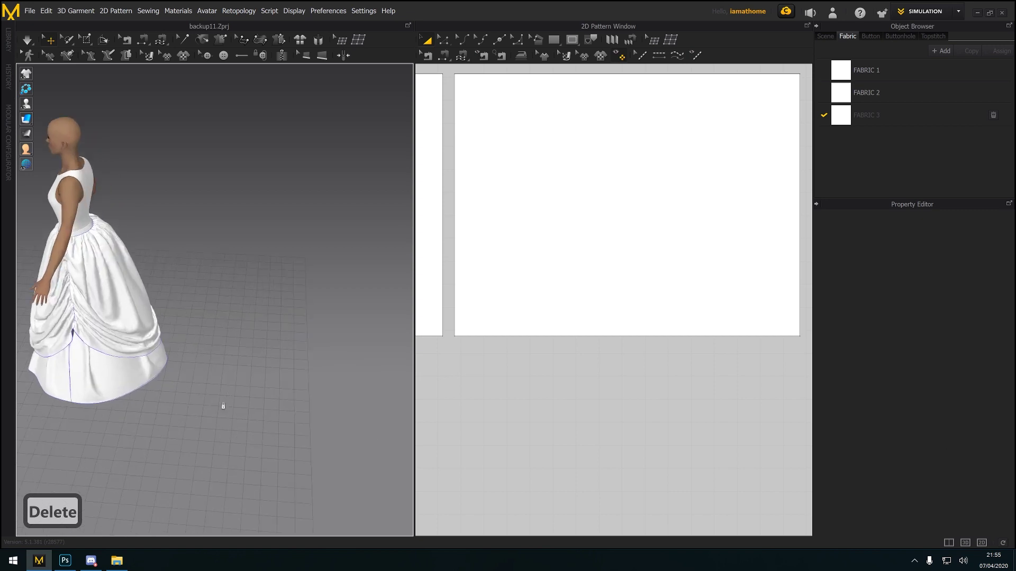
pyautogui.scroll(5, 223, 406)
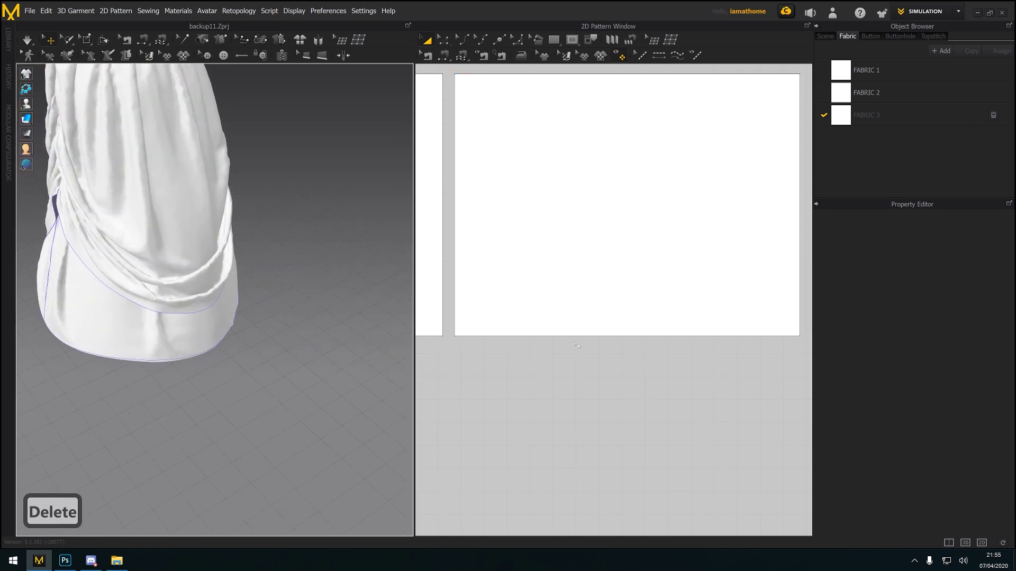
# Offset the pattern outline at the back underskirt panel's bottom edge by 1.50 cm, creating an internal line
pyautogui.press('z')
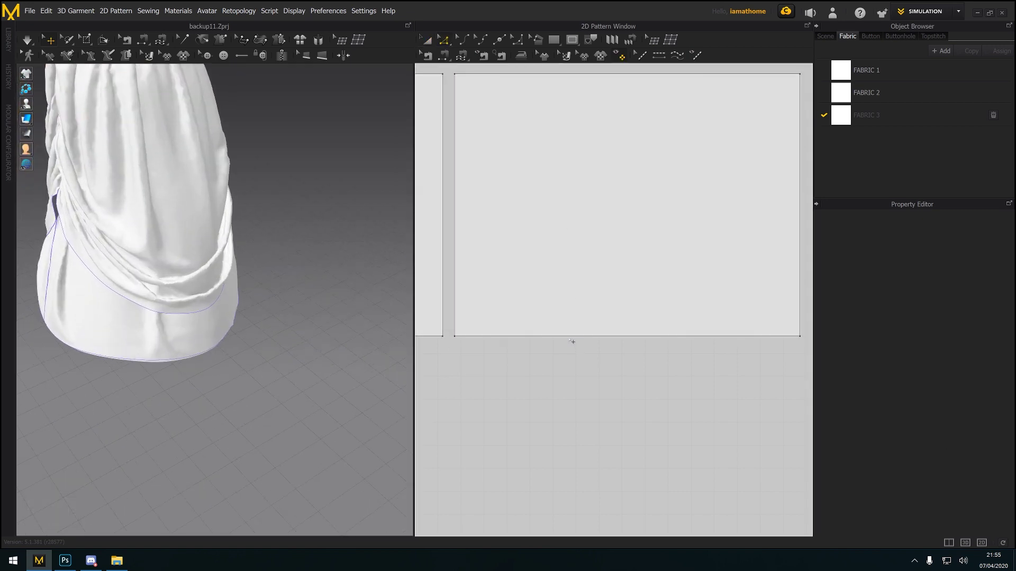
pyautogui.click(570, 337)
pyautogui.rightClick(570, 337)
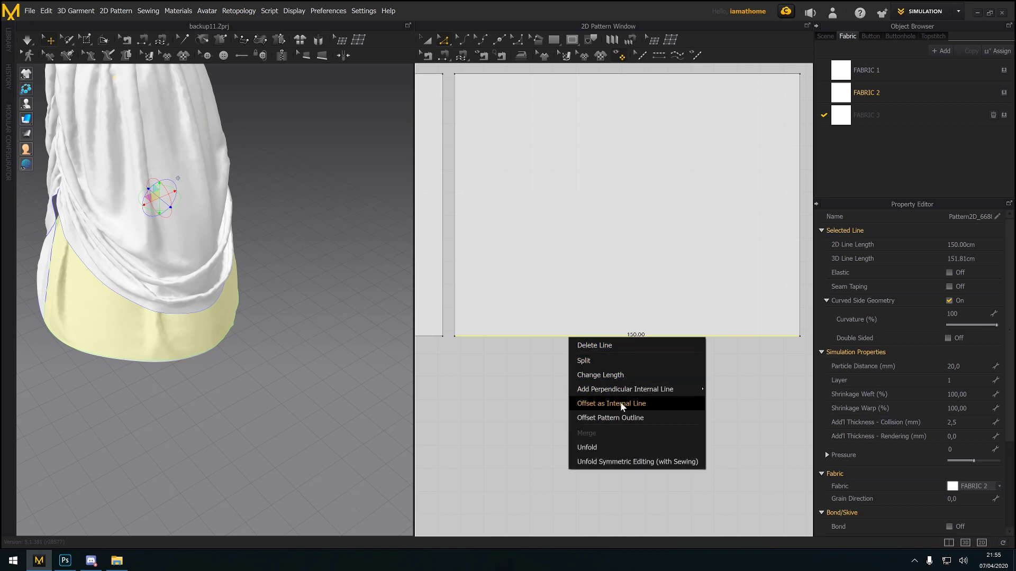
pyautogui.click(617, 418)
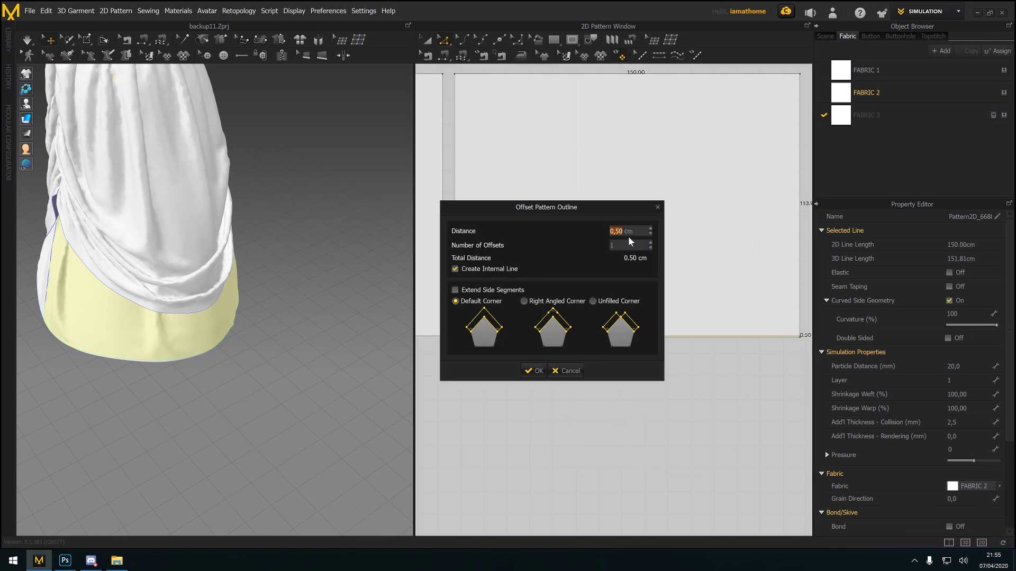
pyautogui.click(651, 228)
pyautogui.click(535, 371)
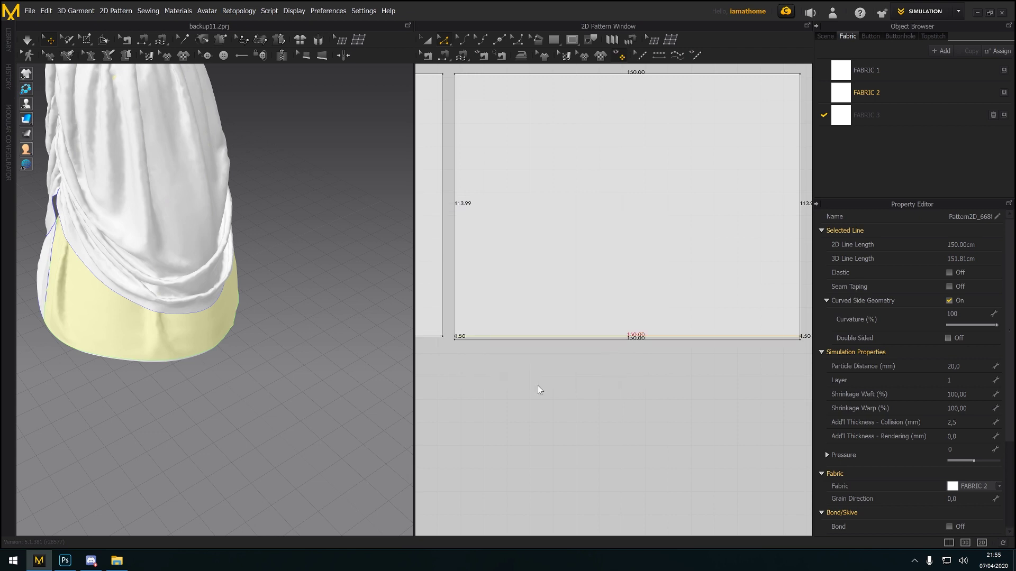
pyautogui.click(556, 412)
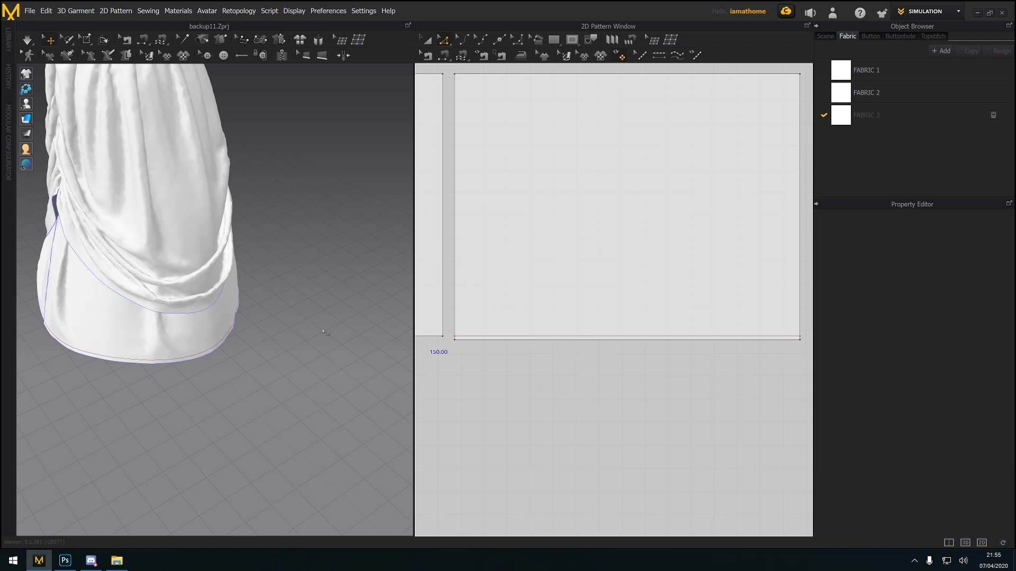
# Settle the offset hem with a short simulation, extend the panel's bottom edge down by about 7 cm, and simulate again
pyautogui.press('space')
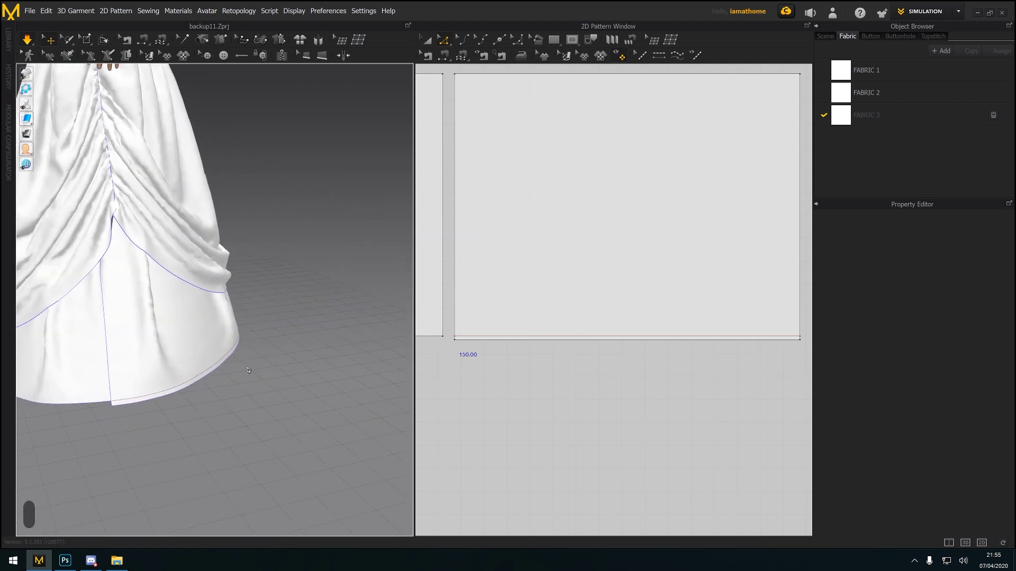
pyautogui.press('space')
pyautogui.click(567, 356)
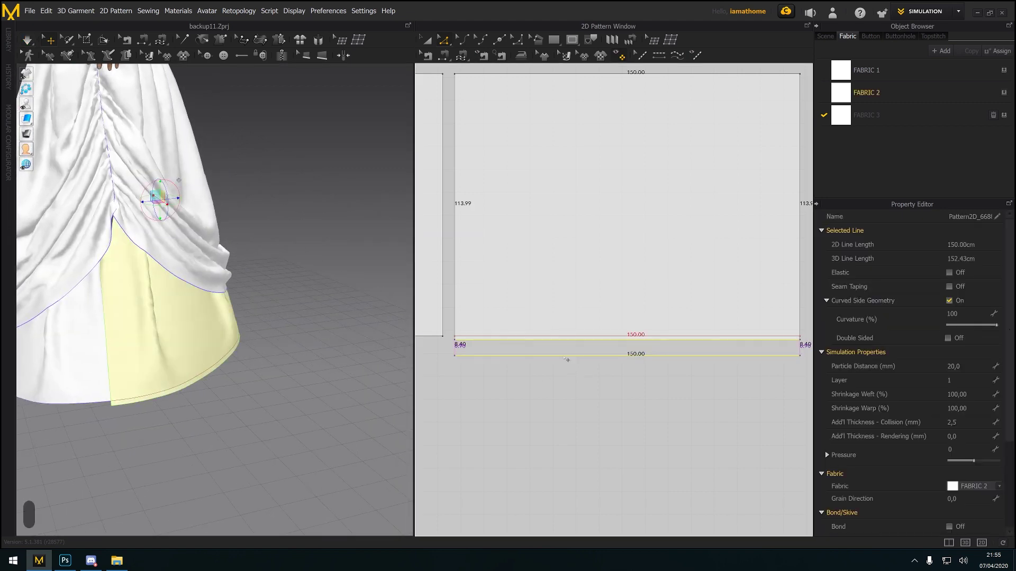
pyautogui.press('space')
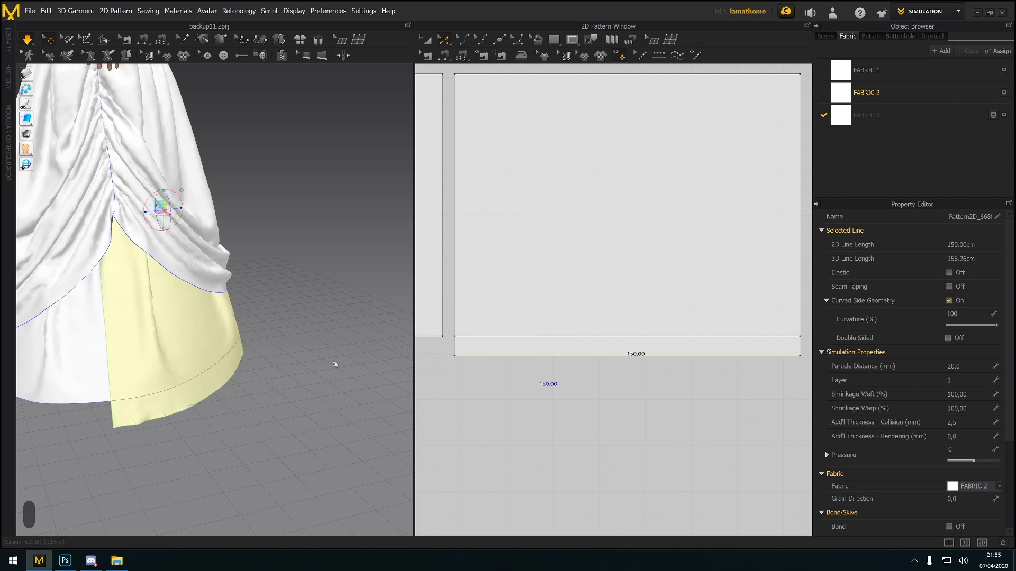
pyautogui.moveTo(338, 374); pyautogui.dragTo(217, 368, button='right')
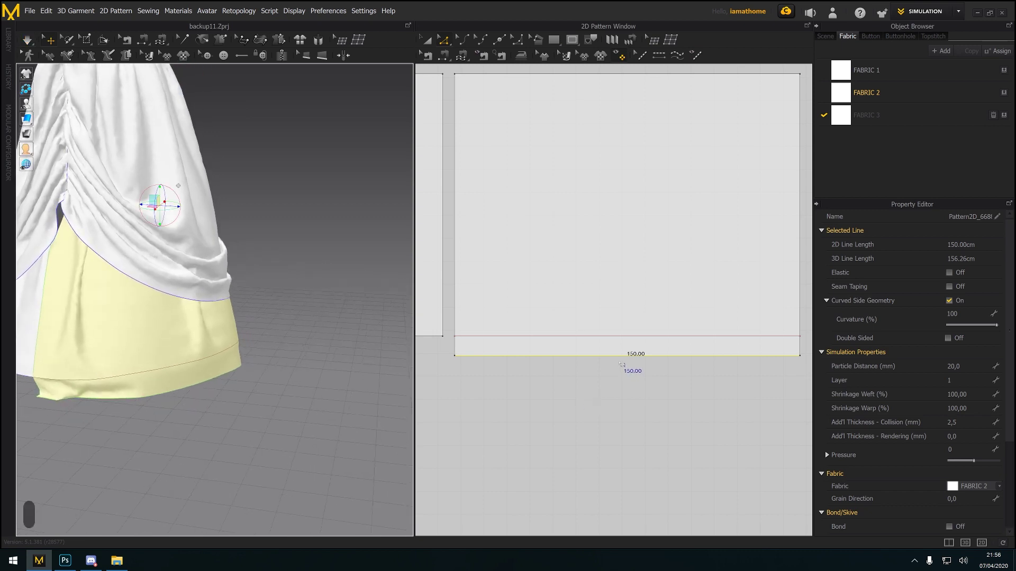
# Move the back panel's bottom edge down by about another 5.5 cm, and simulate the longer hem
pyautogui.moveTo(622, 357); pyautogui.dragTo(608, 389)
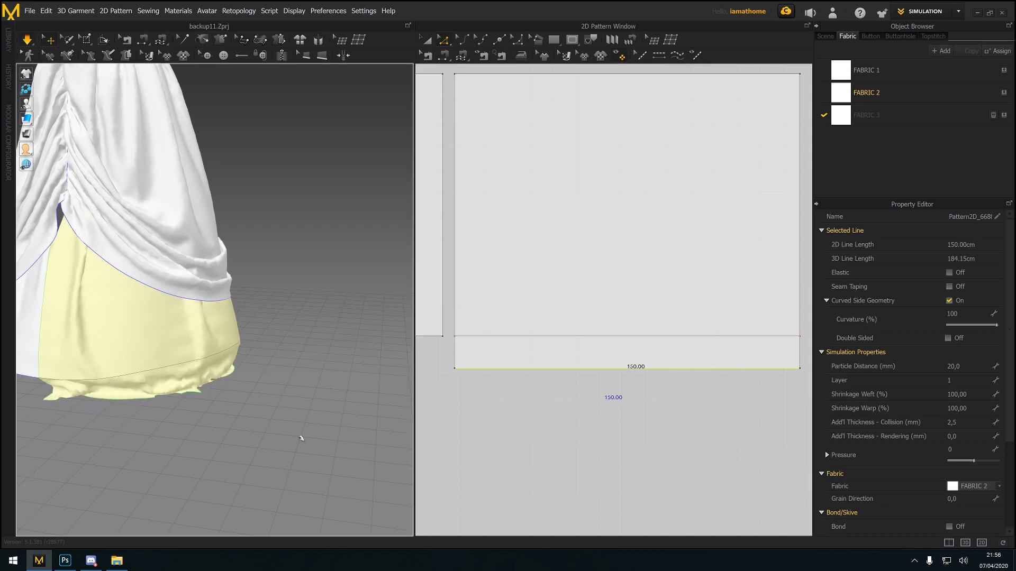
pyautogui.moveTo(359, 408); pyautogui.dragTo(218, 354, button='right')
pyautogui.press('space')
pyautogui.press('space')
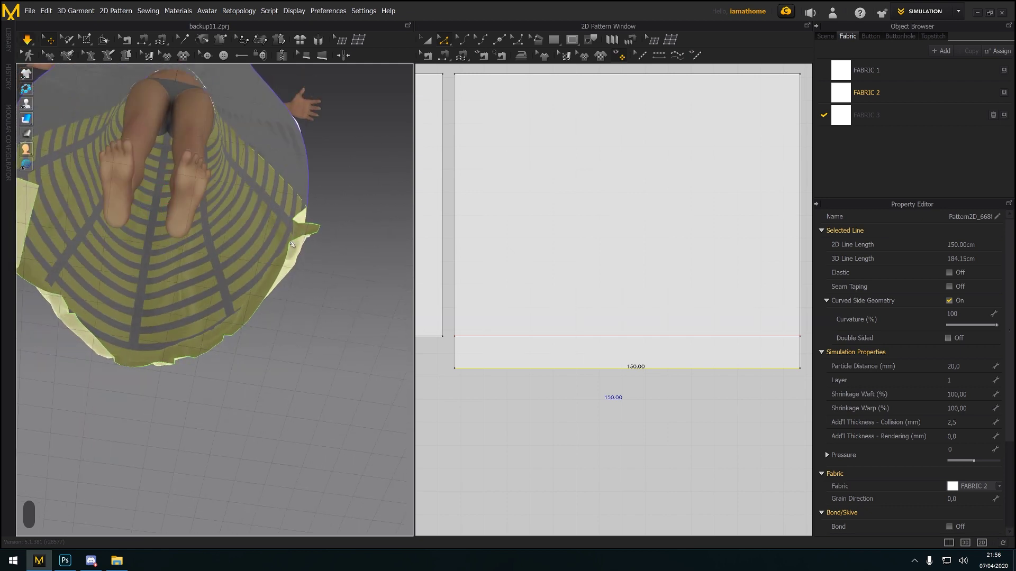
# Try to pull the extended back hem outward from underneath the skirt in 3D, and undo the adjustment
pyautogui.moveTo(291, 244); pyautogui.dragTo(327, 257)
pyautogui.moveTo(328, 257); pyautogui.dragTo(214, 273, button='right')
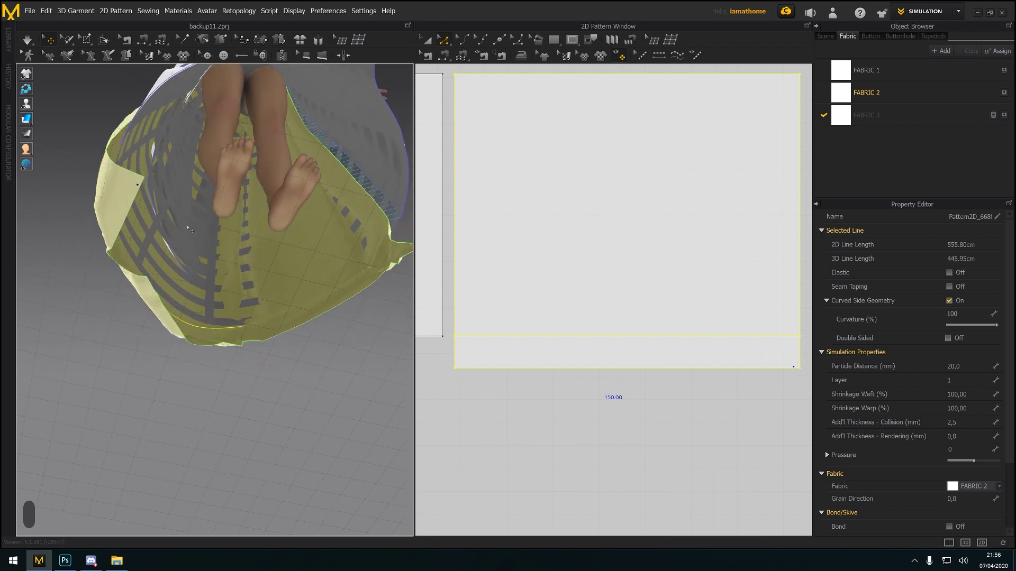
pyautogui.hotkey('ctrl', 'z')
pyautogui.moveTo(229, 281); pyautogui.dragTo(253, 394, button='right')
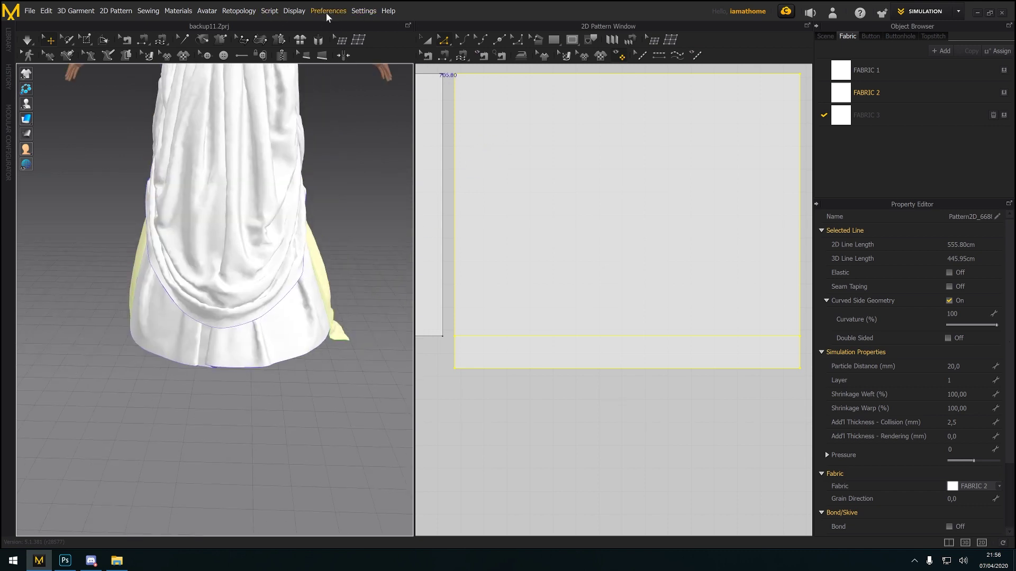
# Show the wind controller in the 3D scene, select it and activate the wind
pyautogui.click(294, 11)
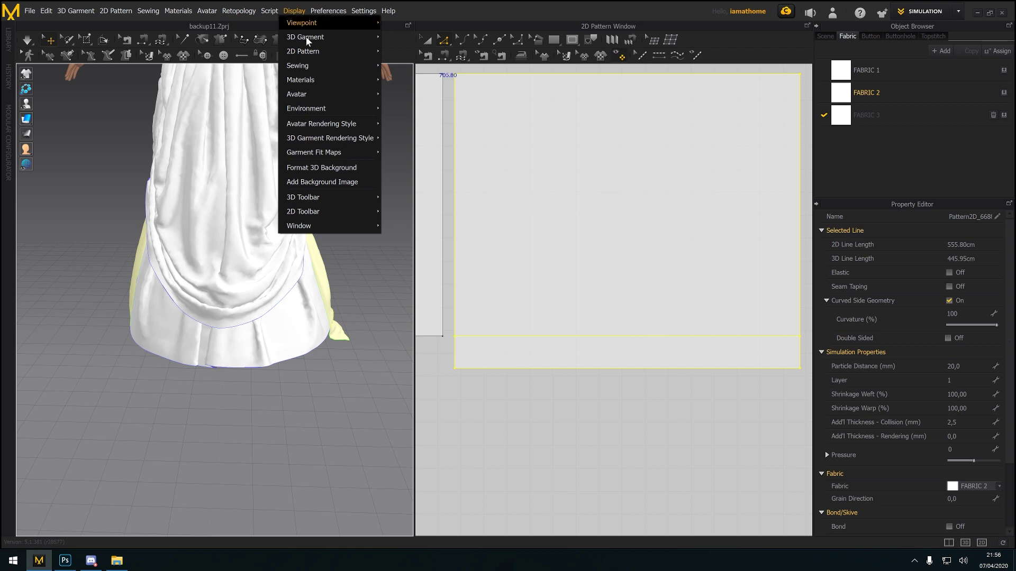
pyautogui.moveTo(320, 108)
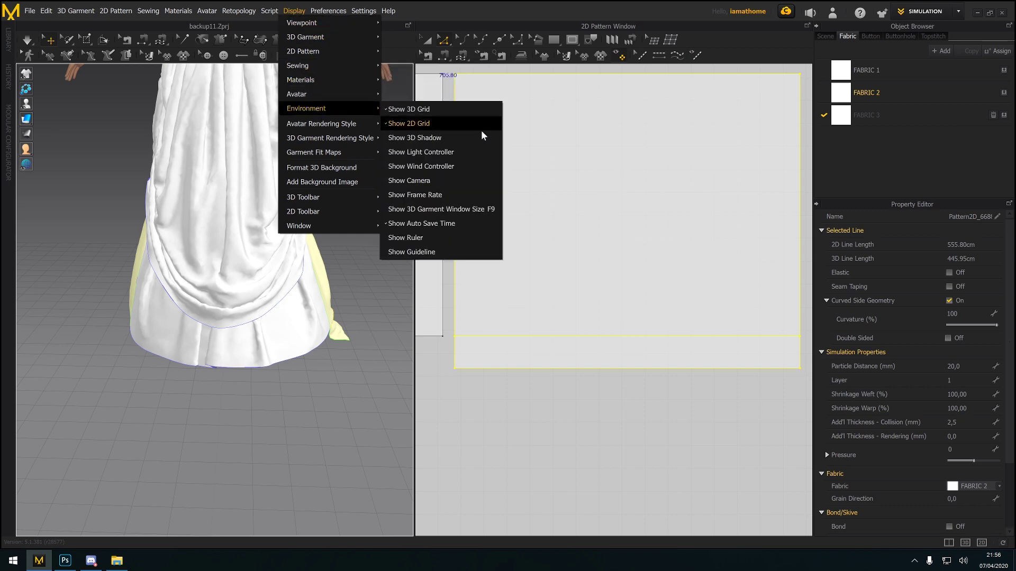
pyautogui.click(418, 167)
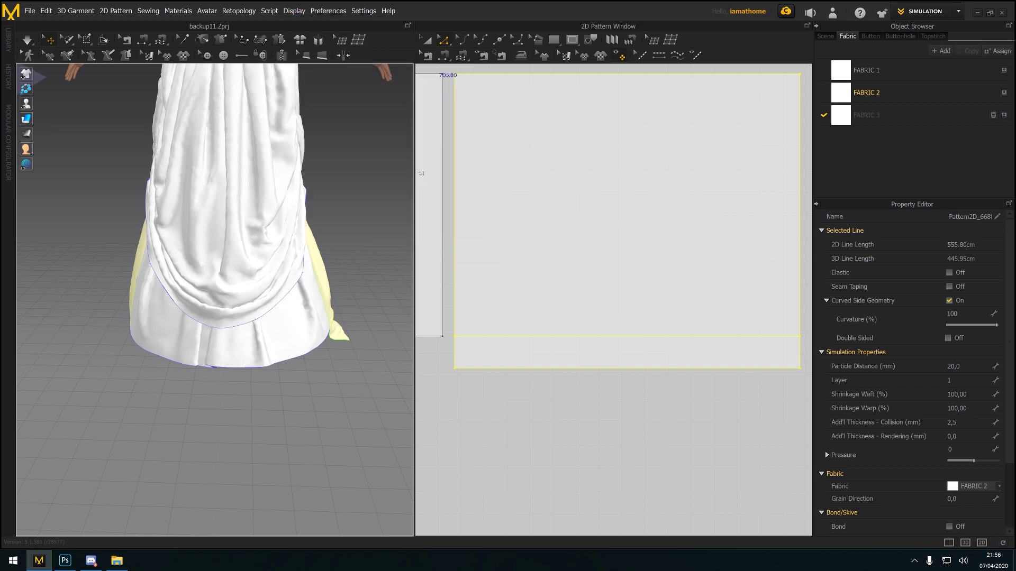
pyautogui.scroll(-6, 292, 240)
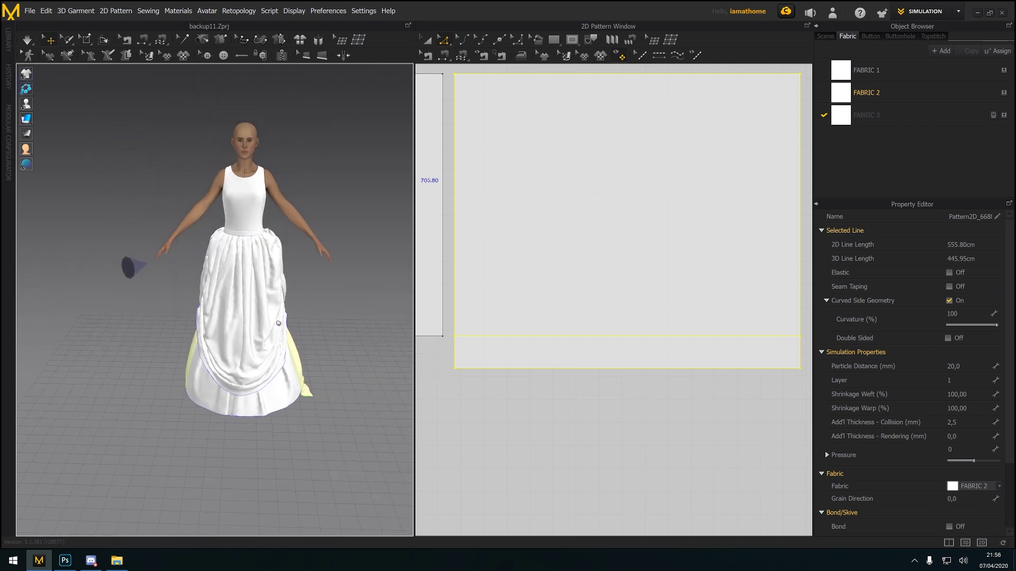
pyautogui.moveTo(258, 309)
pyautogui.mouseDown(button='right')
pyautogui.moveTo(217, 306)
pyautogui.moveTo(266, 308)
pyautogui.mouseUp(button='right')
pyautogui.click(110, 269)
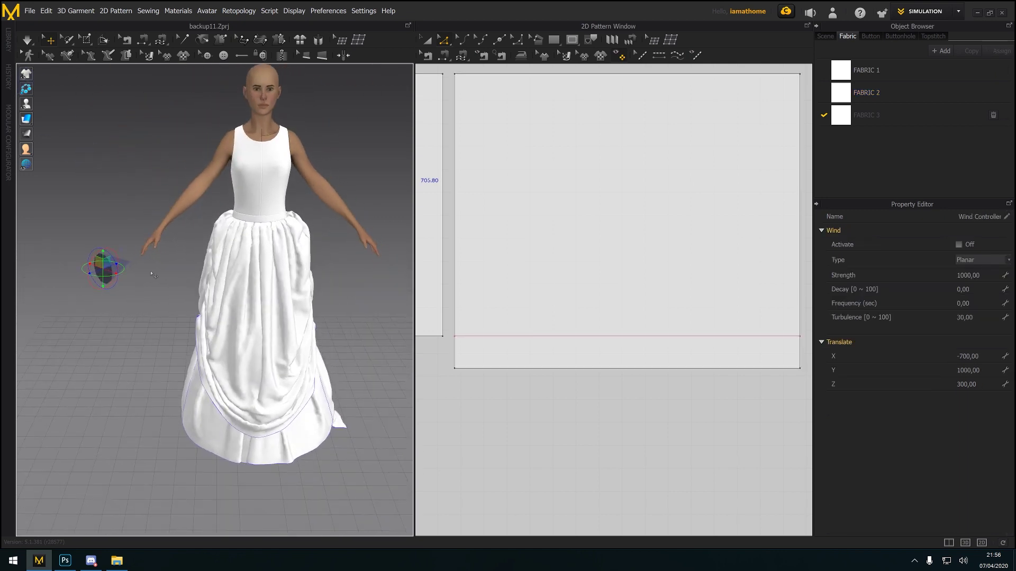
pyautogui.click(964, 245)
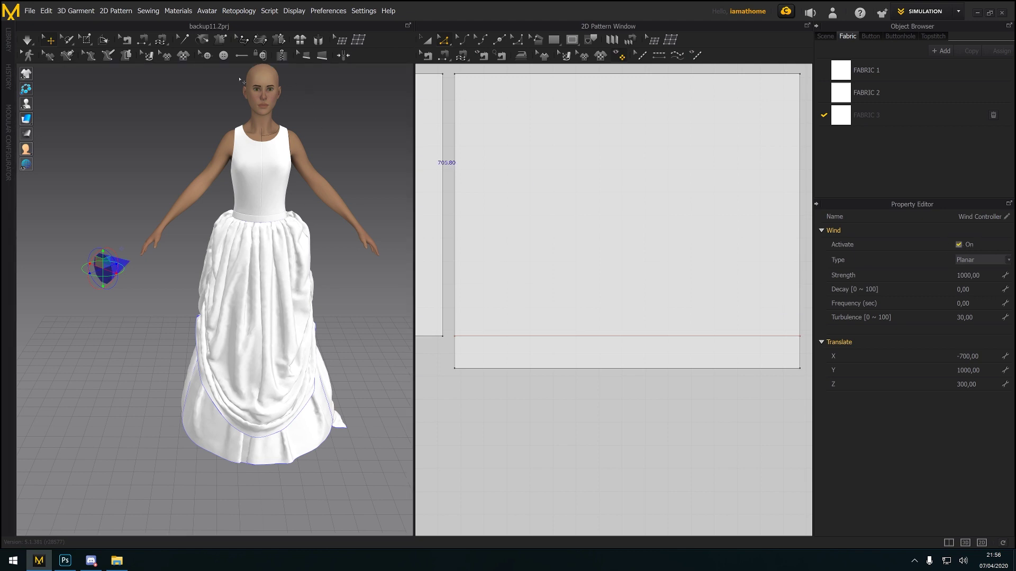
# Simulate the dress with the planar wind, stop the simulation and undo its effect on the garment
pyautogui.click(27, 41)
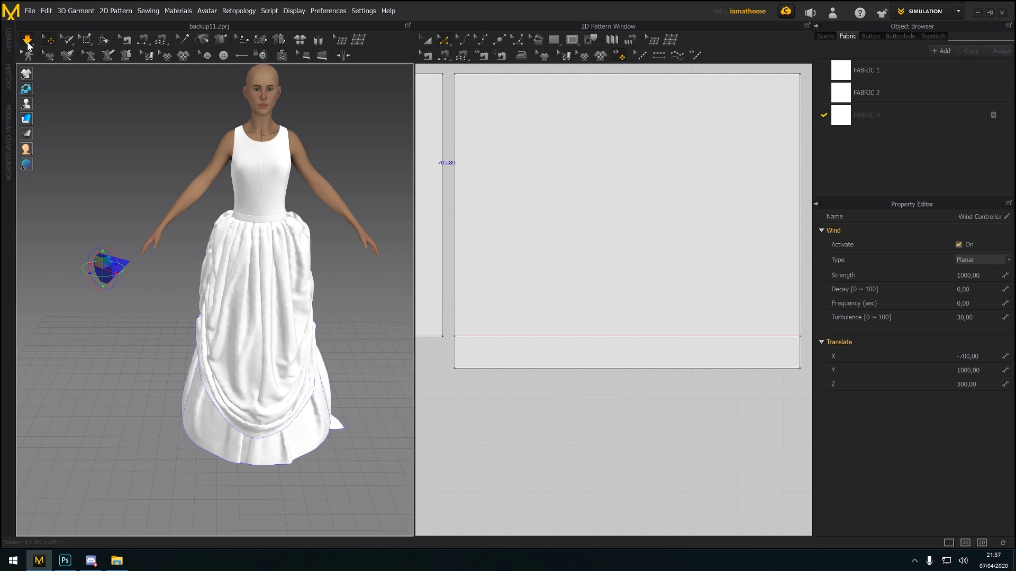
pyautogui.click(28, 42)
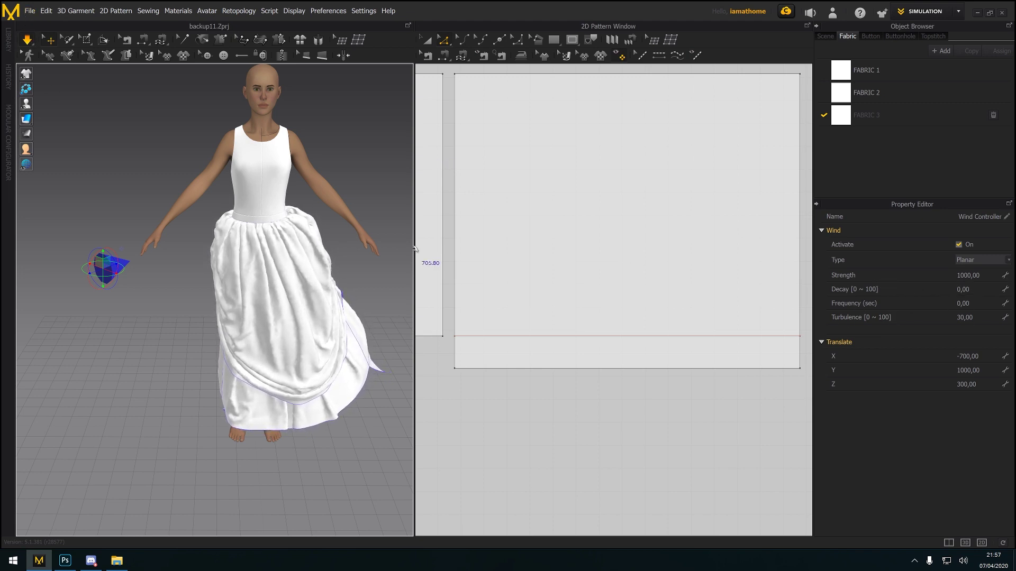
pyautogui.click(27, 42)
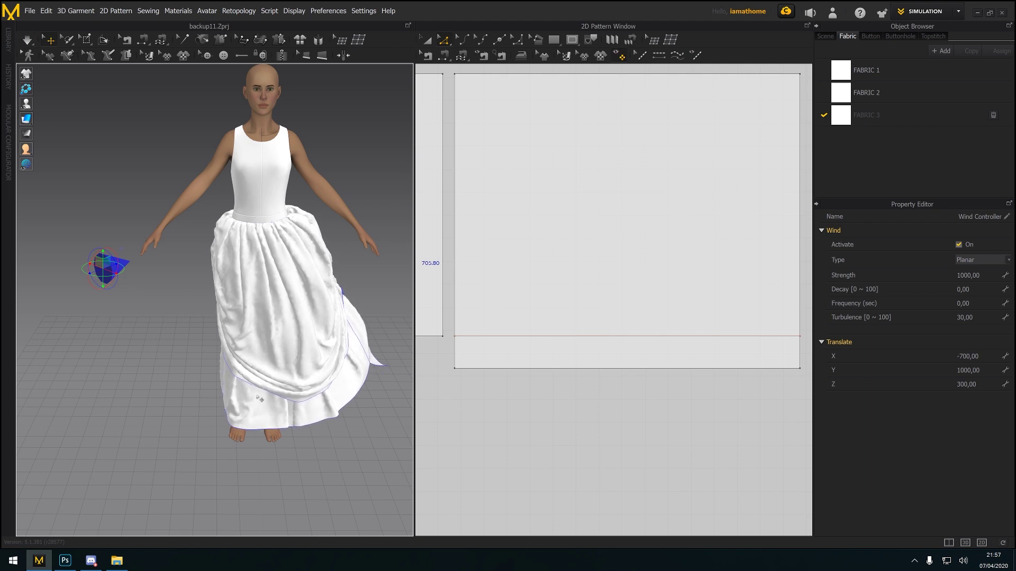
pyautogui.hotkey('ctrl', 'z')
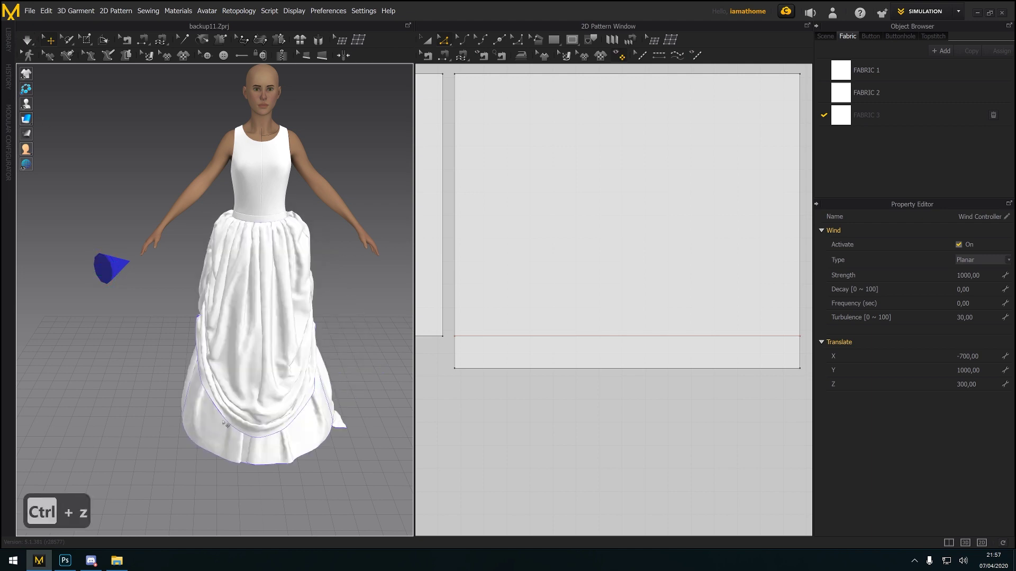
# Set the wind controller's X, Y and Z translation to 0
pyautogui.click(123, 277)
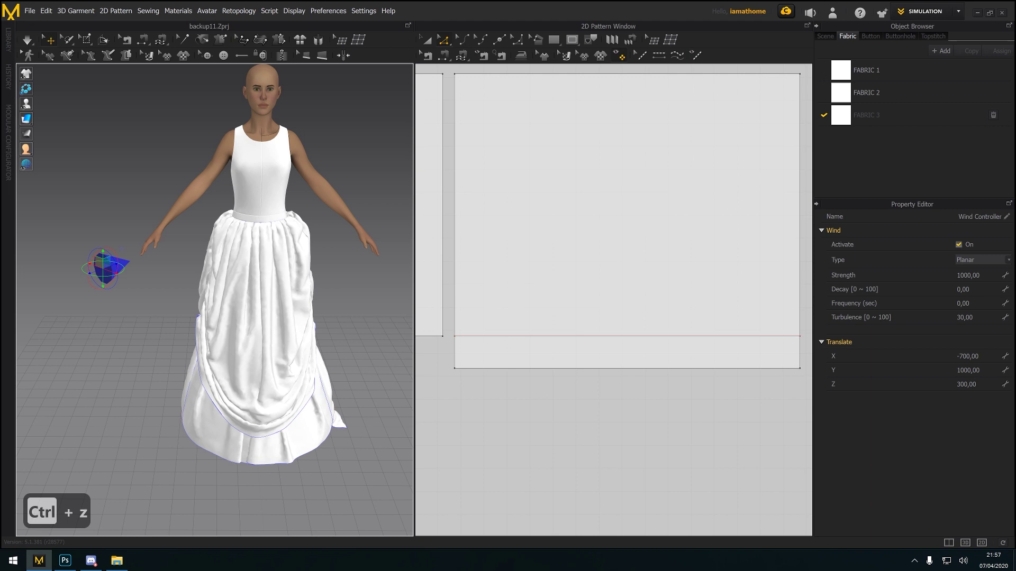
pyautogui.click(986, 355)
pyautogui.write('0')
pyautogui.press('Tab')
pyautogui.write('0')
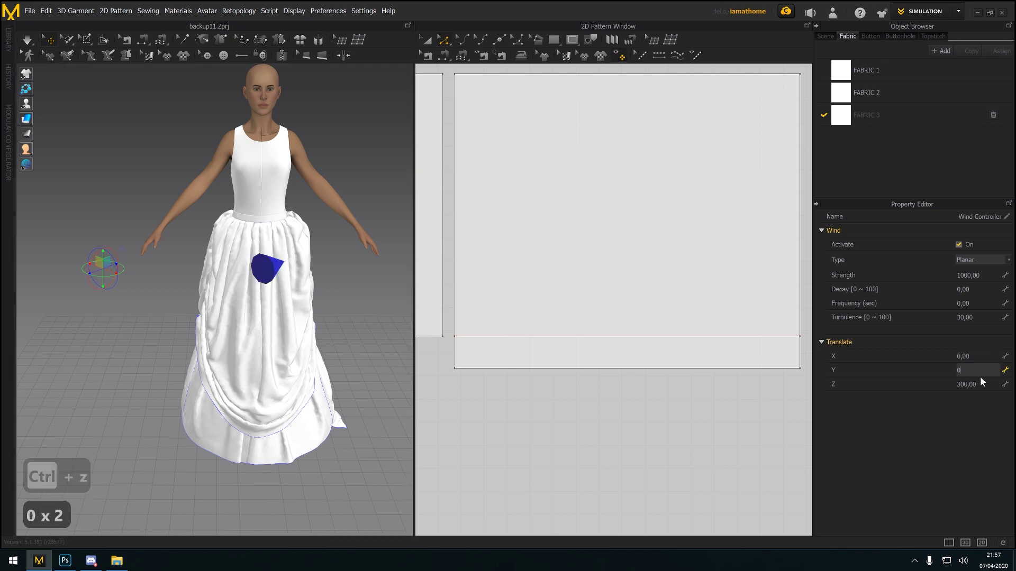
pyautogui.press('Tab')
pyautogui.click(978, 371)
# Change the wind controller's type to Spherical, and check its placement beneath the skirt
pyautogui.moveTo(301, 474); pyautogui.dragTo(314, 347, button='middle')
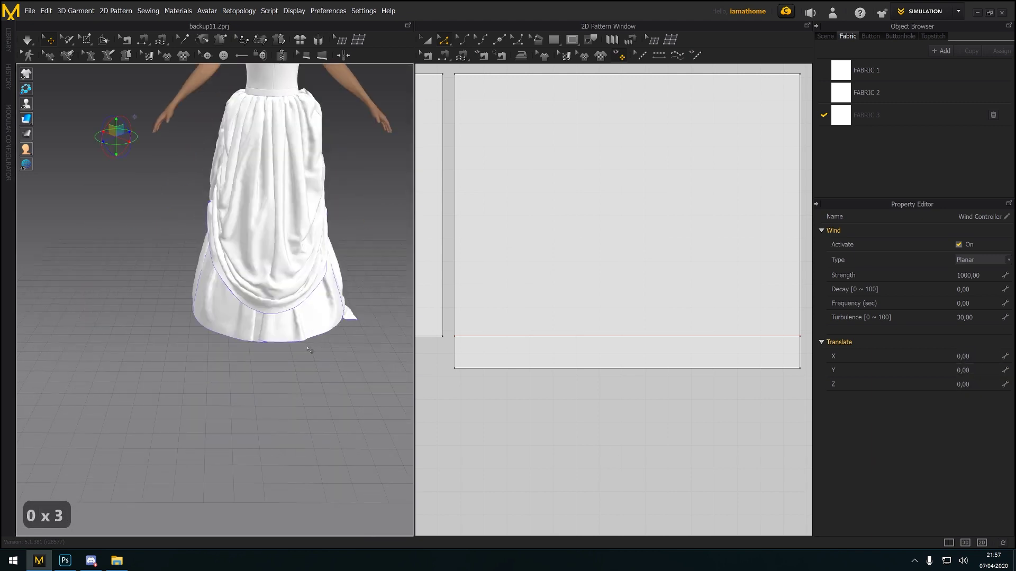
pyautogui.moveTo(333, 465); pyautogui.dragTo(371, 408, button='right')
pyautogui.scroll(2, 346, 380)
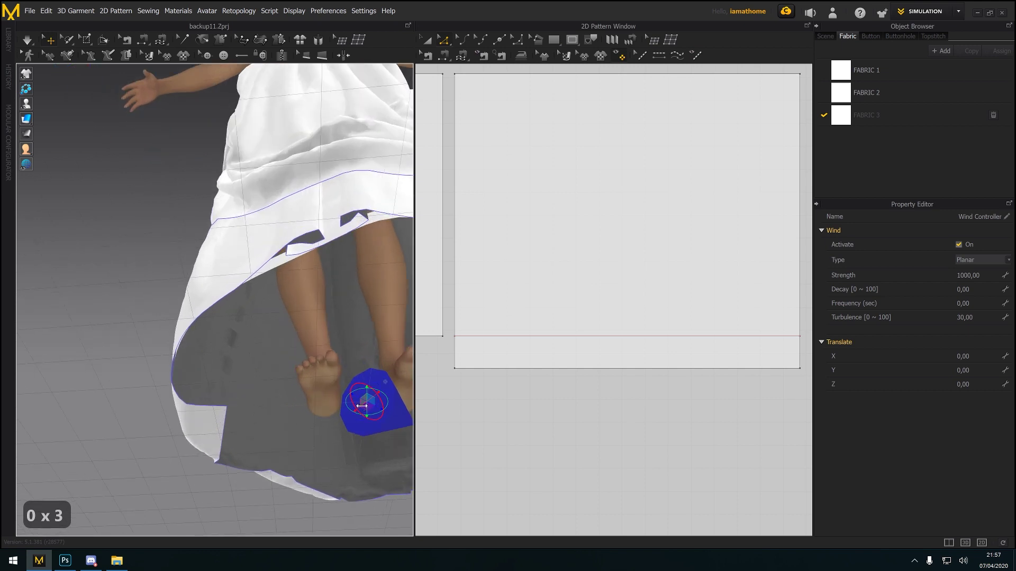
pyautogui.scroll(2, 370, 408)
pyautogui.click(985, 260)
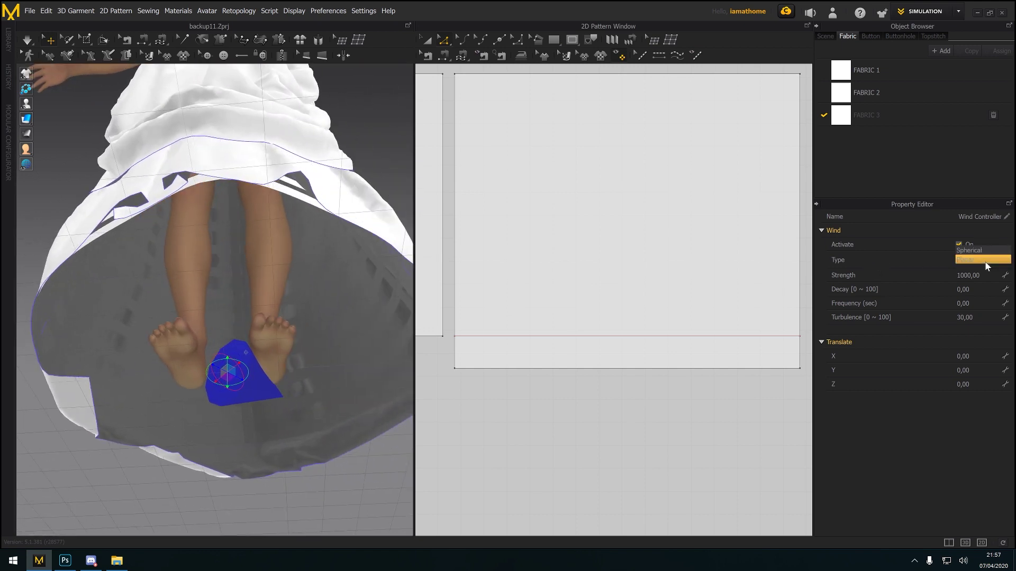
pyautogui.click(980, 252)
pyautogui.moveTo(373, 356); pyautogui.dragTo(365, 396, button='right')
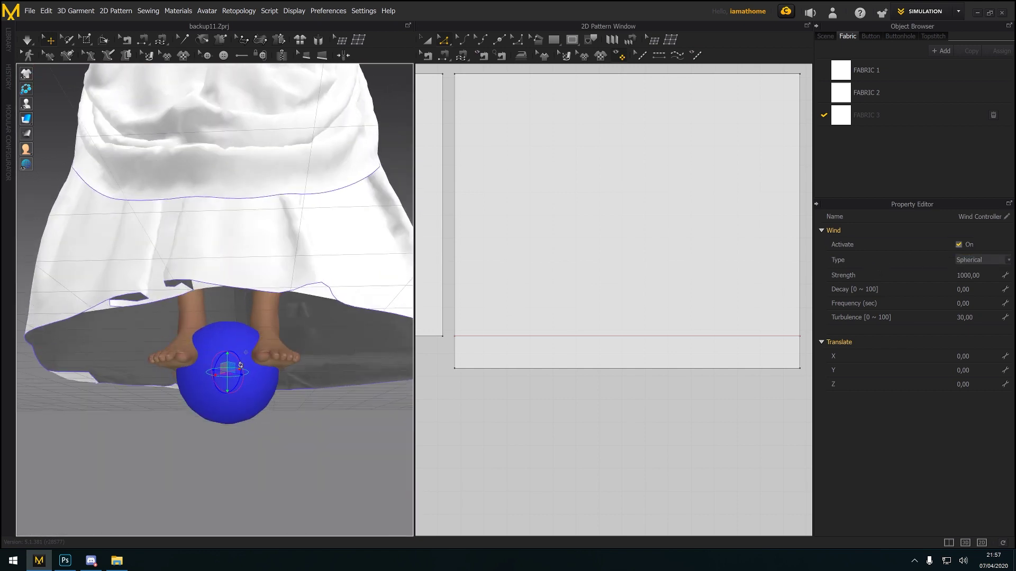
# Raise the spherical wind controller to a Y translation of about 129.5 inside the skirt, and start the simulation
pyautogui.moveTo(227, 339); pyautogui.dragTo(228, 275)
pyautogui.scroll(-2, 243, 352)
pyautogui.moveTo(242, 352); pyautogui.dragTo(153, 296, button='right')
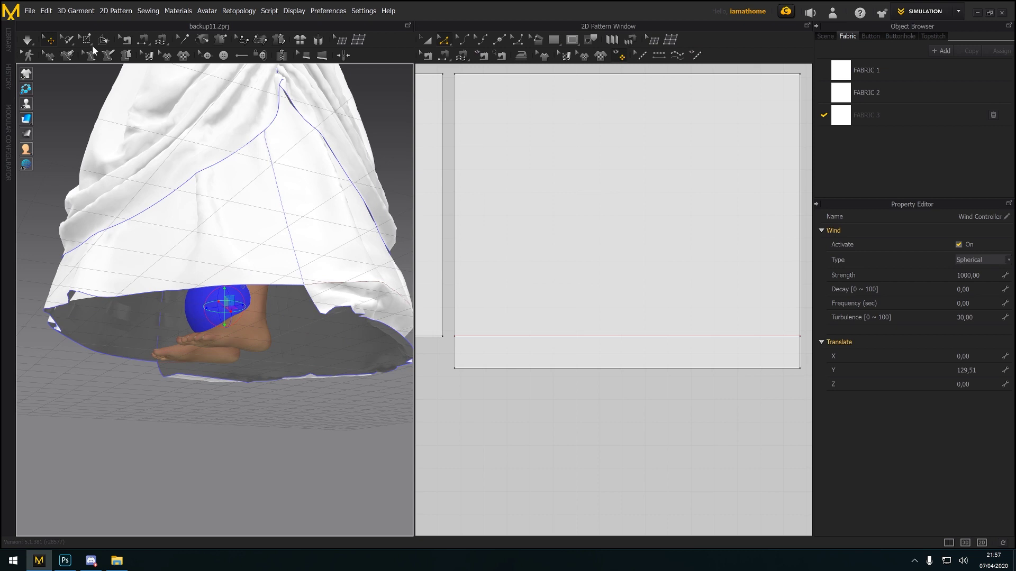
pyautogui.press('space')
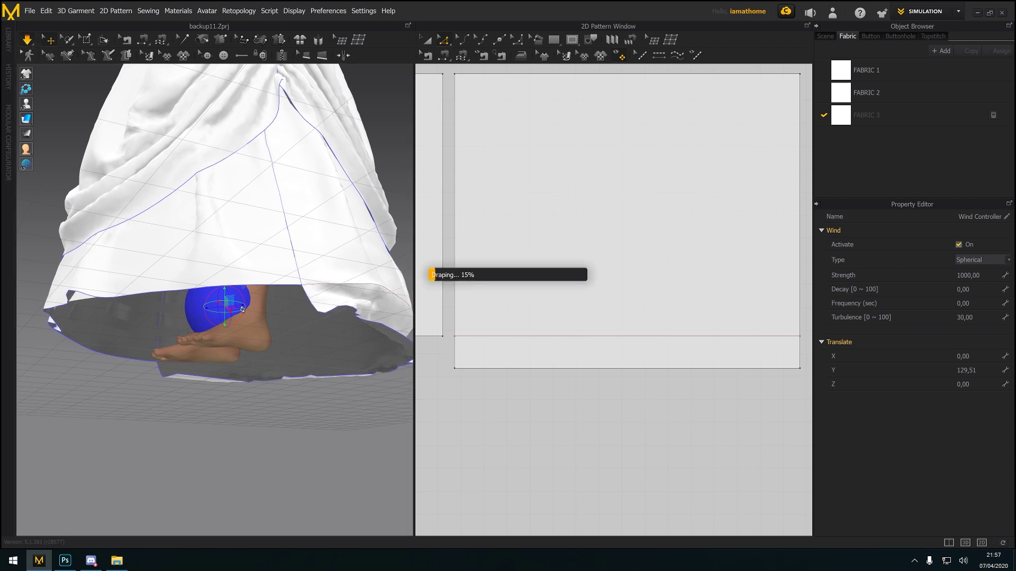
# Pull the underskirt's back hem outward from beneath while the spherical wind simulation runs
pyautogui.moveTo(243, 309); pyautogui.dragTo(186, 336, button='right')
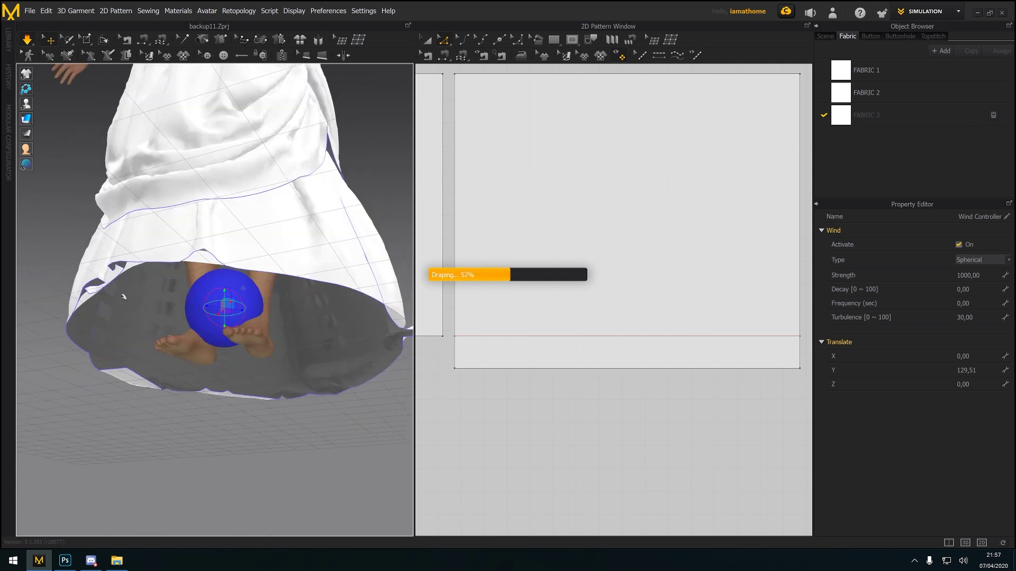
pyautogui.moveTo(124, 297); pyautogui.dragTo(152, 393, button='right')
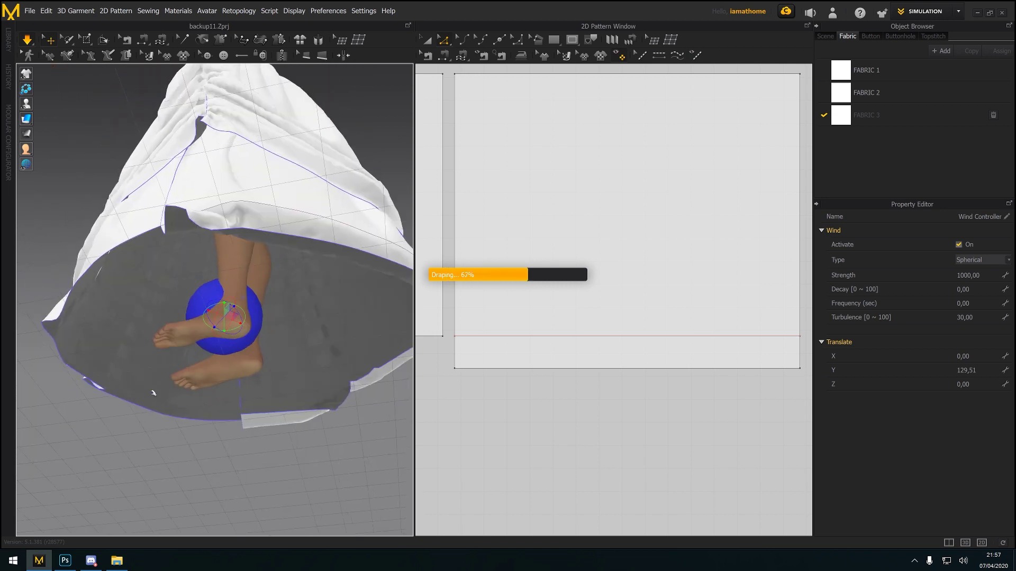
pyautogui.click(269, 422)
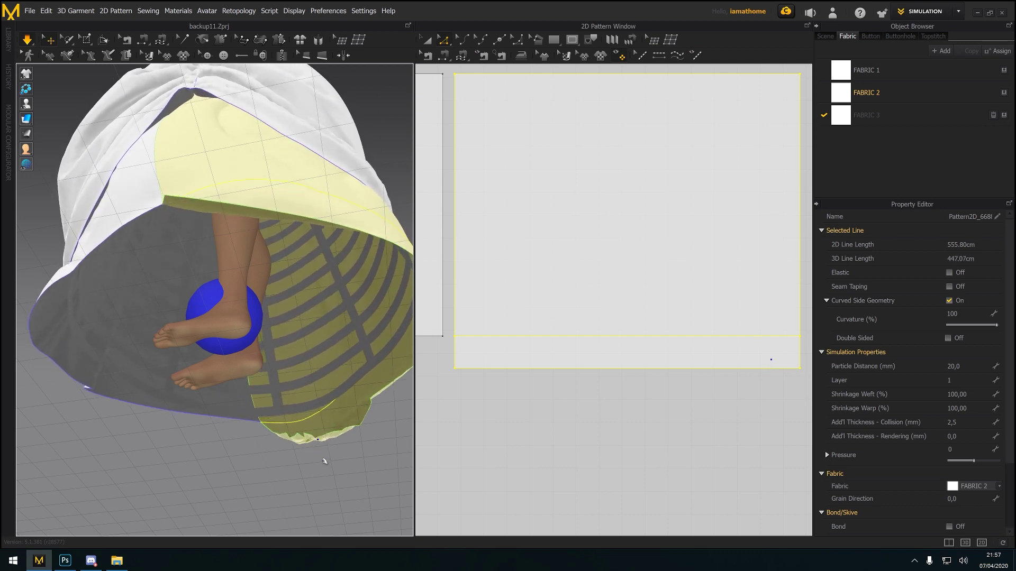
pyautogui.moveTo(312, 458); pyautogui.dragTo(281, 337, button='right')
# Deactivate the wind controller, simulate the dress and pull the underskirt's back hem outward, and stop the simulation
pyautogui.click(336, 365)
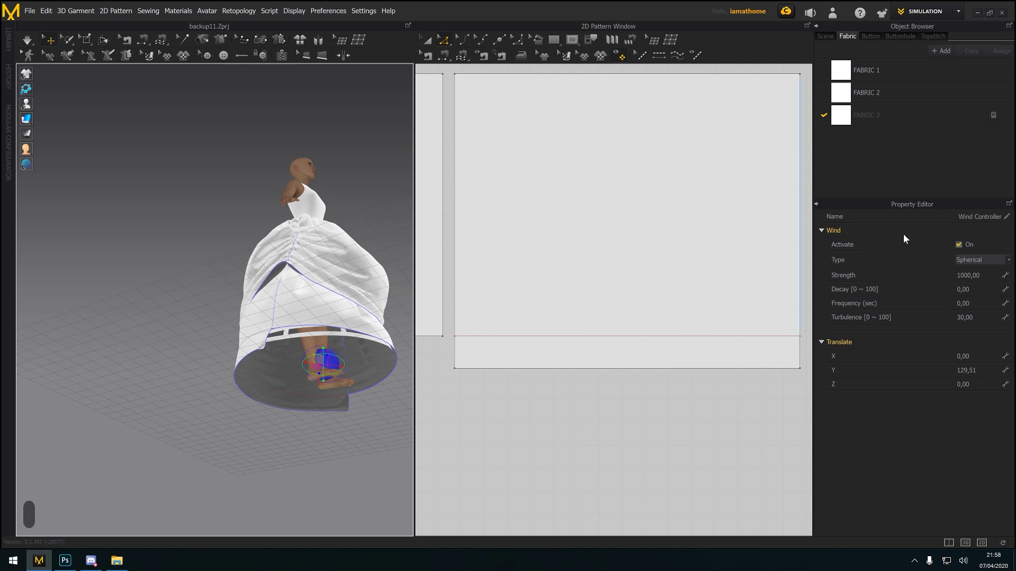
pyautogui.click(959, 244)
pyautogui.press('space')
pyautogui.moveTo(233, 344); pyautogui.dragTo(246, 409, button='right')
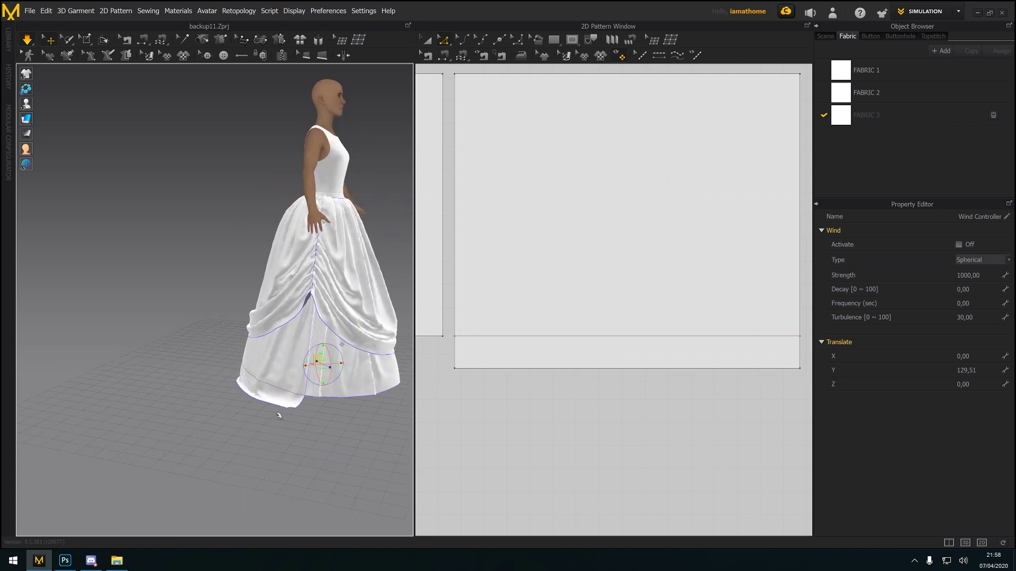
pyautogui.moveTo(271, 415); pyautogui.dragTo(295, 422, button='right')
pyautogui.click(284, 413)
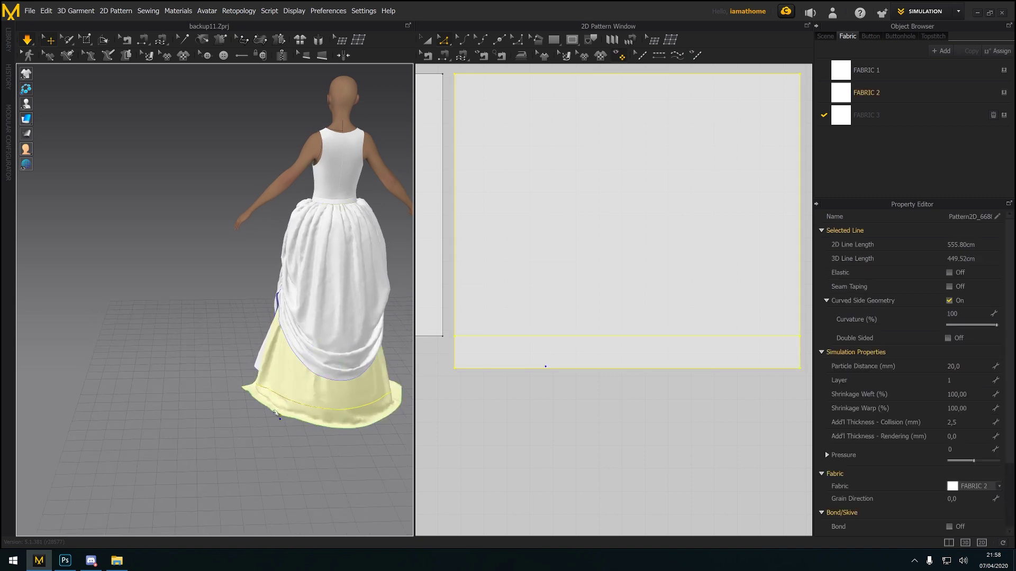
pyautogui.moveTo(259, 410)
pyautogui.mouseDown(button='right')
pyautogui.moveTo(351, 439)
pyautogui.moveTo(269, 425)
pyautogui.mouseUp(button='right')
pyautogui.scroll(-5, 718, 396)
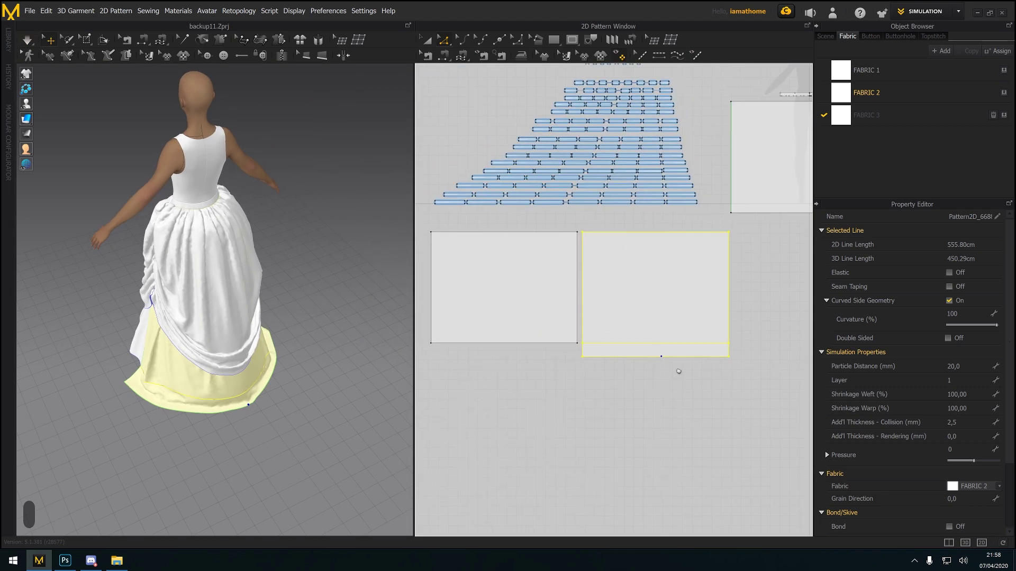
# Curve the back underskirt panel's bottom edge downward with Edit Curvature into a train edge about 179.4 cm long
pyautogui.click(659, 371)
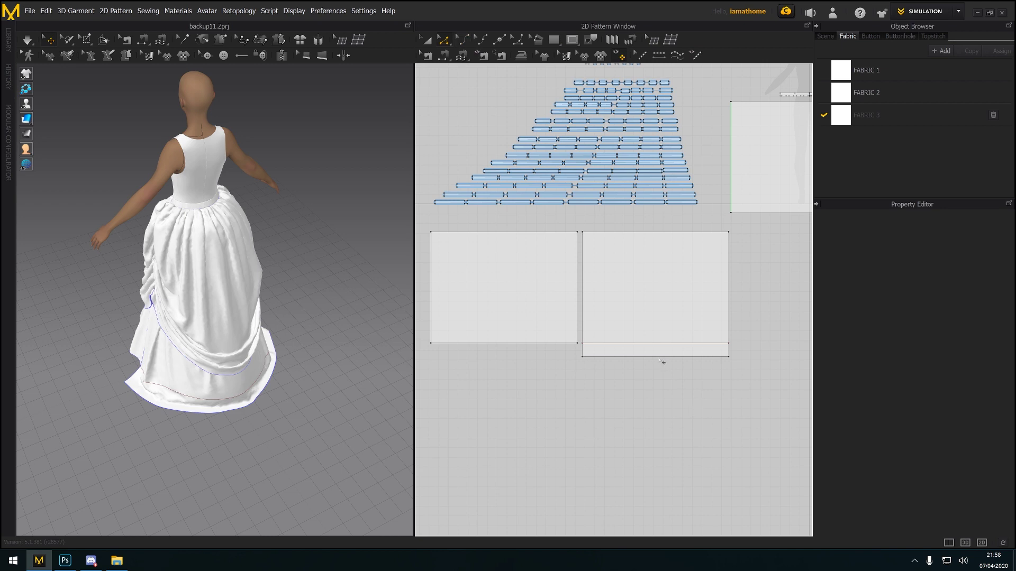
pyautogui.click(467, 35)
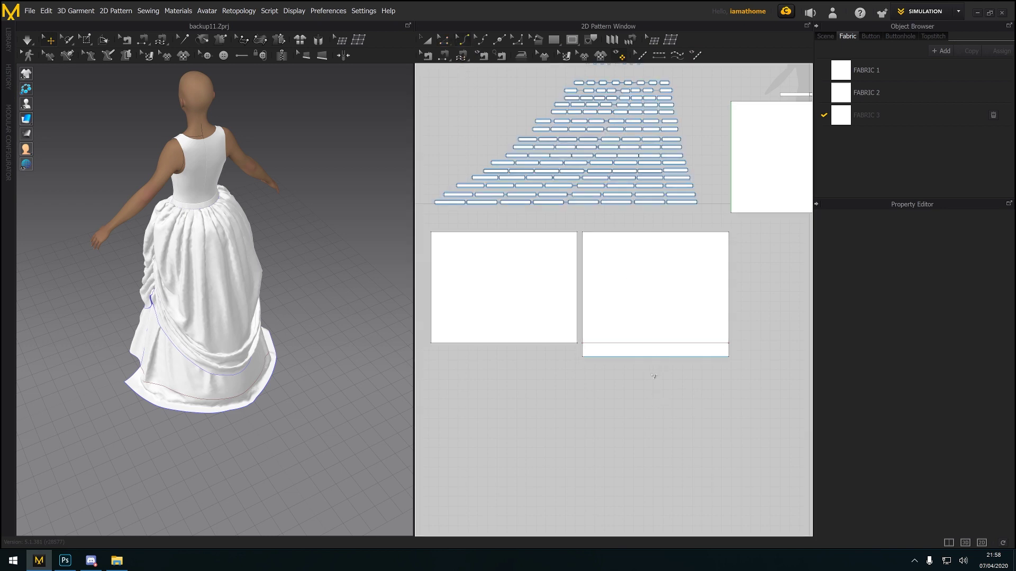
pyautogui.click(658, 393)
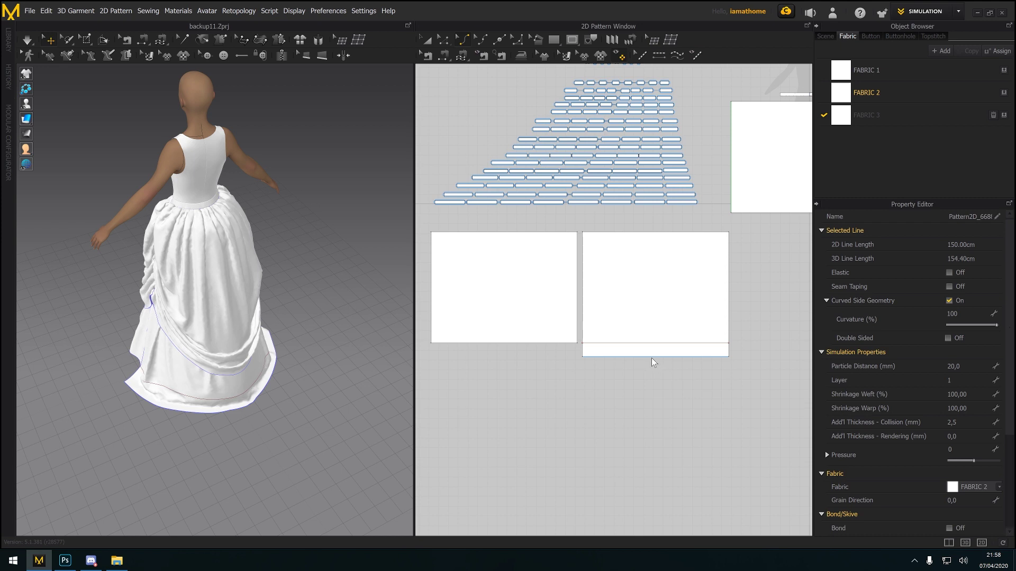
pyautogui.moveTo(652, 359); pyautogui.dragTo(655, 386)
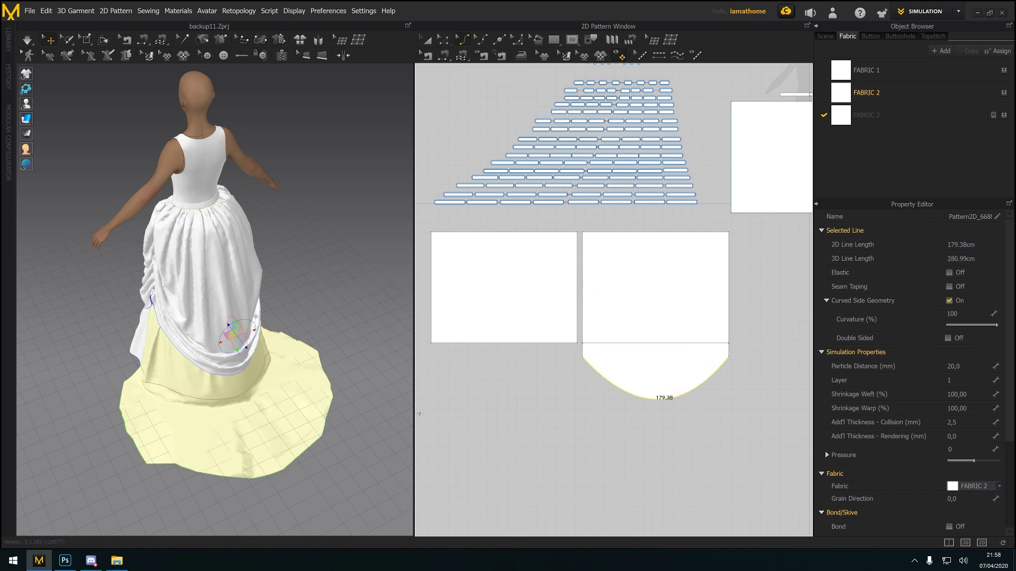
# Simulate the dress, pull the curved train out behind the skirt, and stop the simulation
pyautogui.moveTo(354, 435); pyautogui.dragTo(339, 461, button='right')
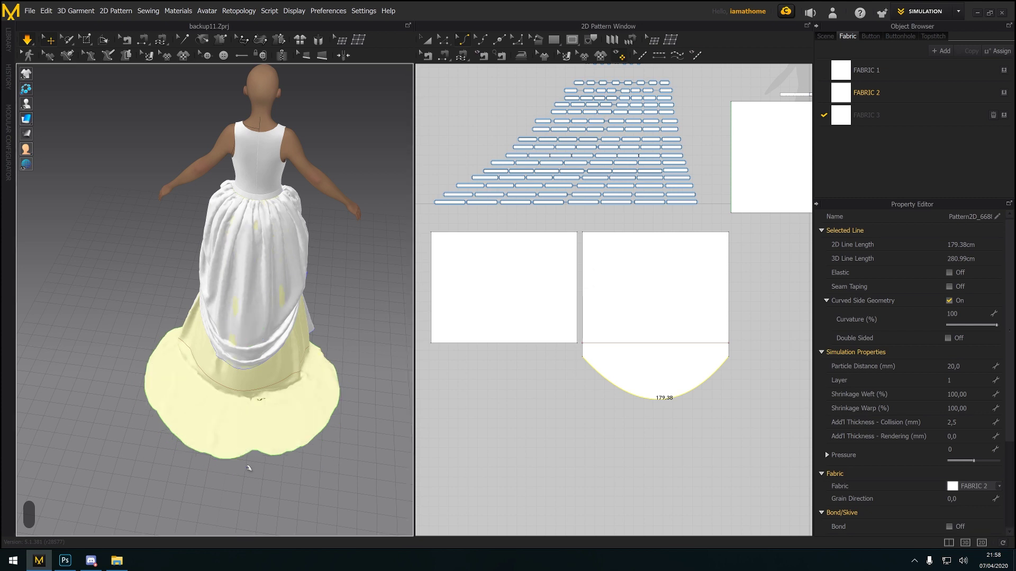
pyautogui.moveTo(328, 465); pyautogui.dragTo(209, 392, button='right')
pyautogui.click(198, 390)
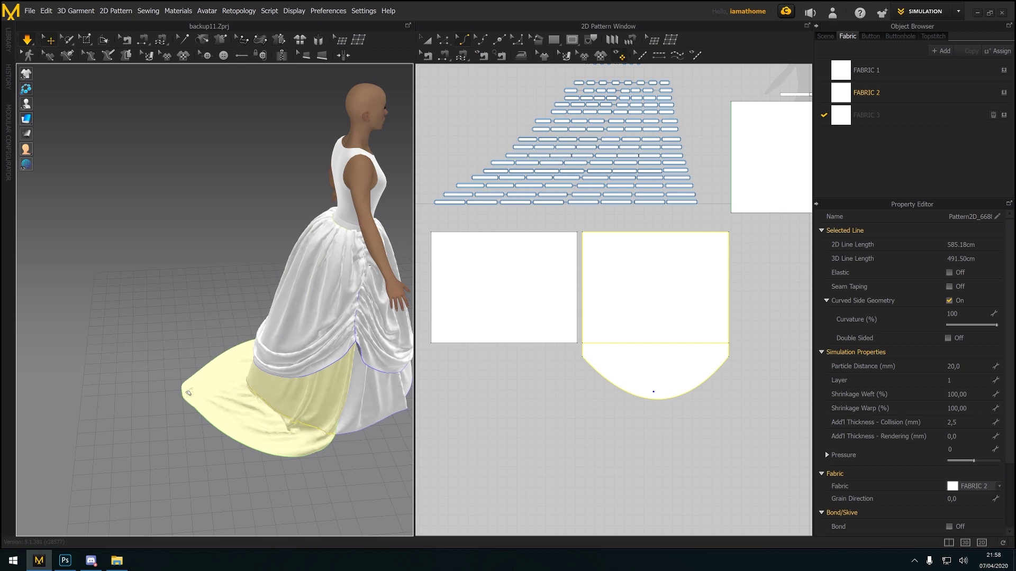
pyautogui.moveTo(210, 436); pyautogui.dragTo(280, 430, button='right')
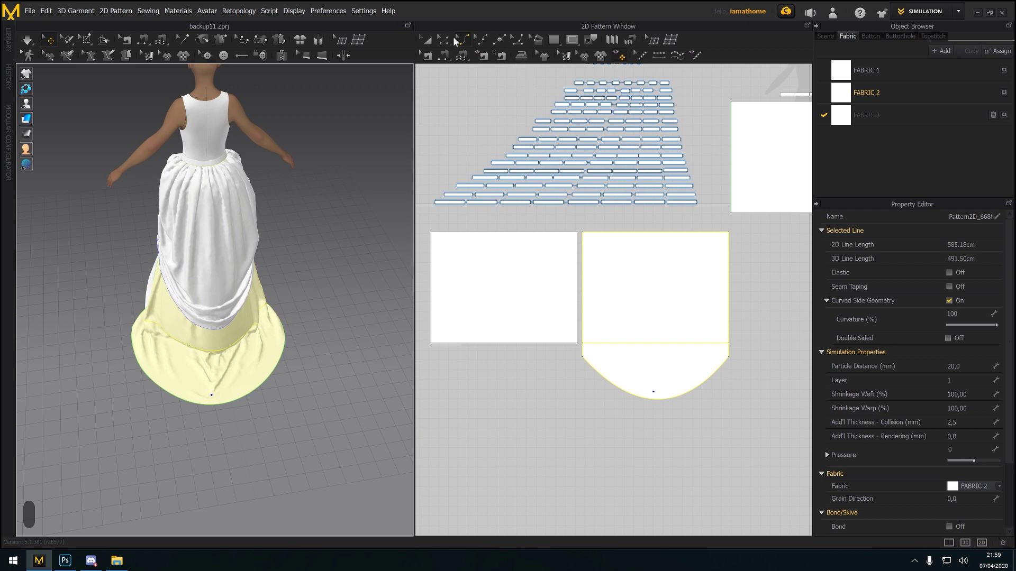
# Try converting both end points of the back panel's curved hem to curve points, and undo the conversion
pyautogui.click(456, 40)
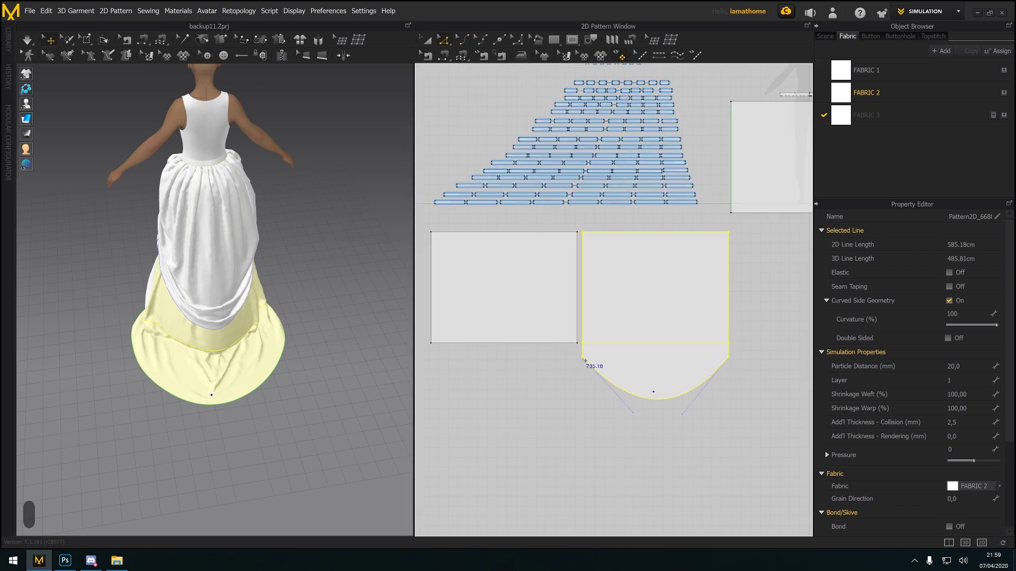
pyautogui.click(584, 359)
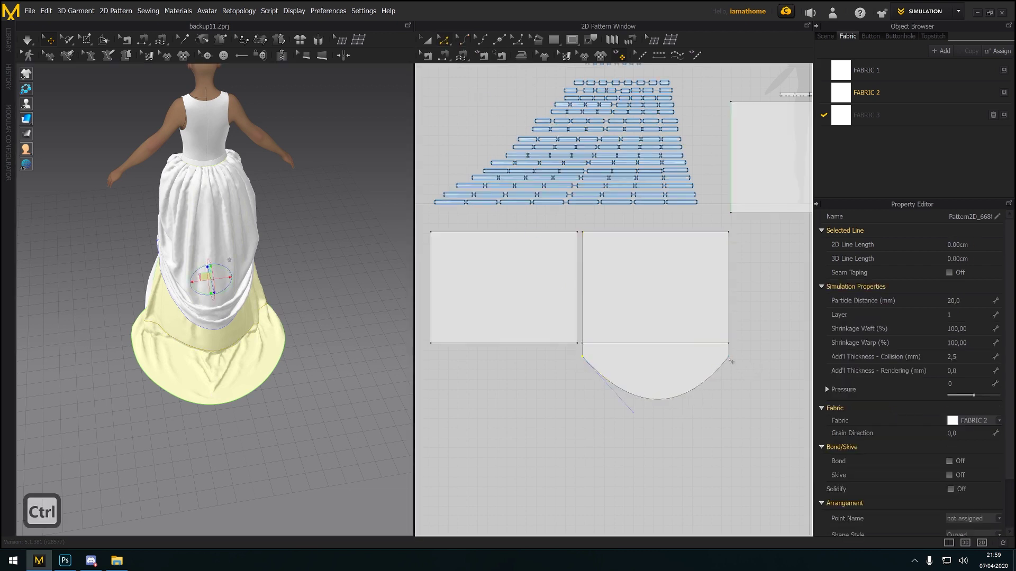
pyautogui.keyDown('shift'); pyautogui.click(730, 359); pyautogui.keyUp('shift')
pyautogui.rightClick(728, 356)
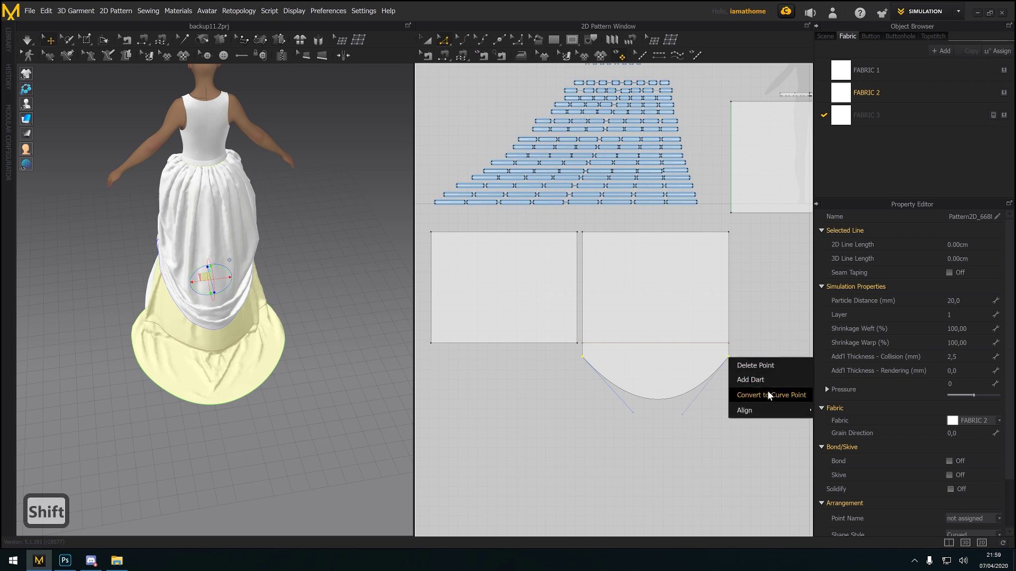
pyautogui.click(762, 394)
pyautogui.click(635, 424)
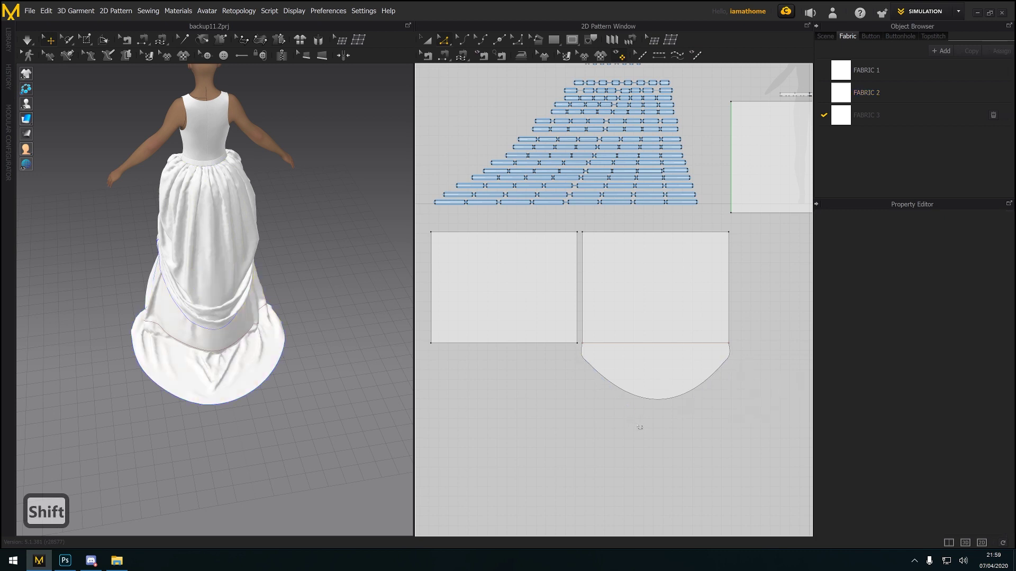
pyautogui.hotkey('ctrl', 'z')
# Try shifting both end points of the curved hem sideways together, and undo the move
pyautogui.click(625, 377)
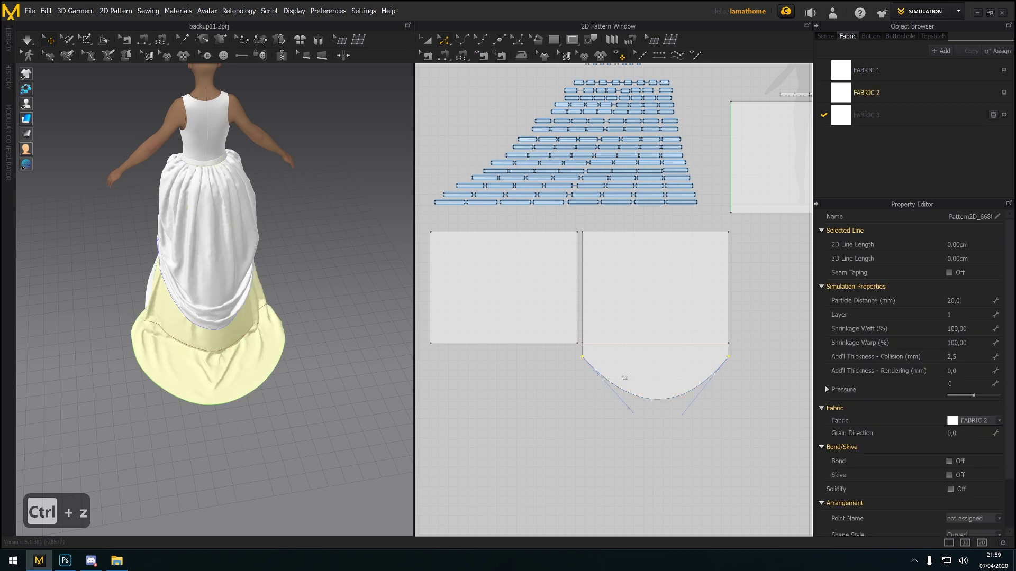
pyautogui.moveTo(585, 360); pyautogui.dragTo(592, 360)
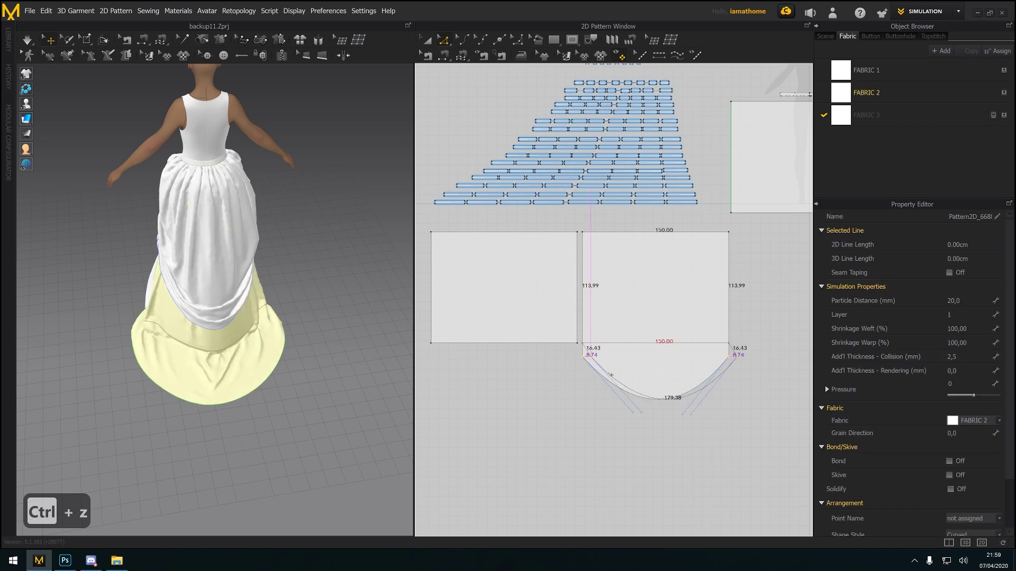
pyautogui.hotkey('ctrl', 'z')
pyautogui.click(743, 394)
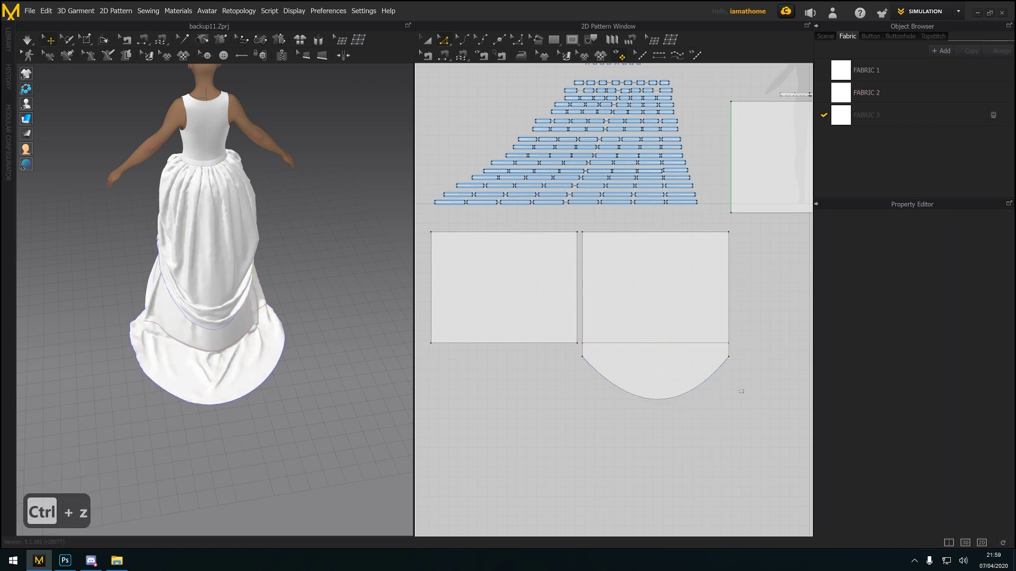
# Move each end point of the back panel's curved hem inward, toward the centre of the panel
pyautogui.click(731, 360)
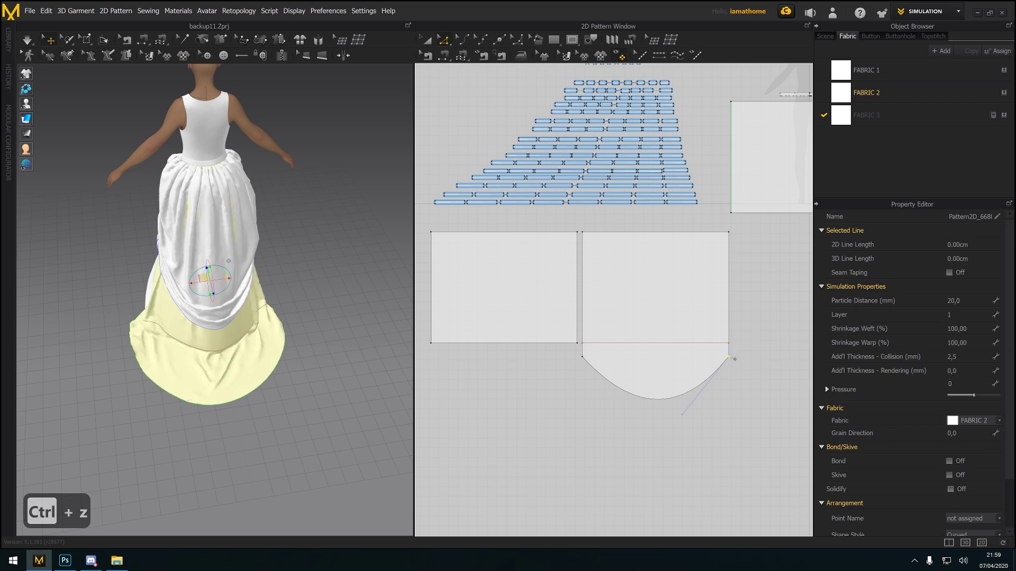
pyautogui.moveTo(734, 360); pyautogui.dragTo(729, 362)
pyautogui.hotkey('ctrl', 'z')
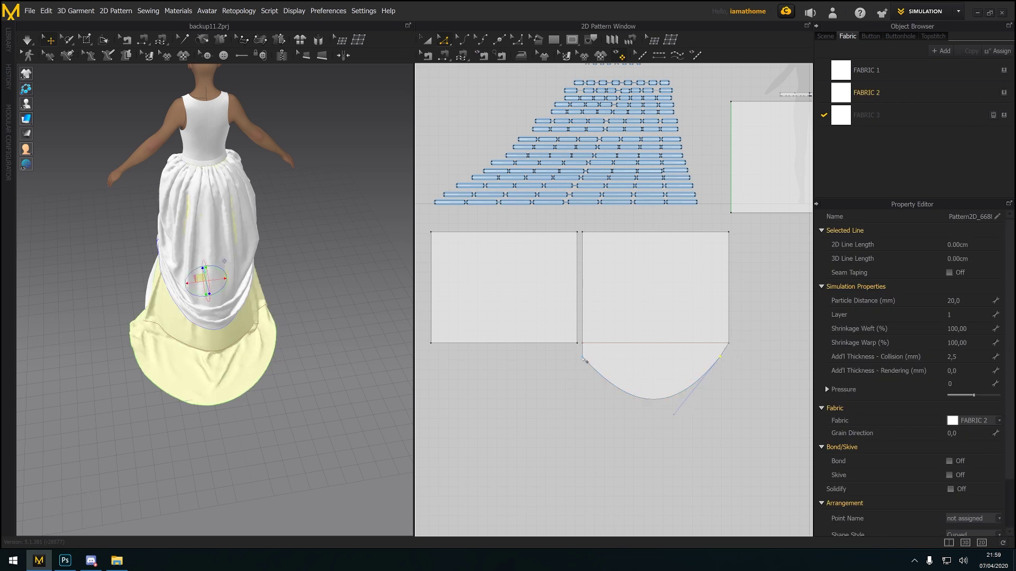
pyautogui.moveTo(586, 362); pyautogui.dragTo(598, 363)
pyautogui.moveTo(721, 386); pyautogui.dragTo(717, 372)
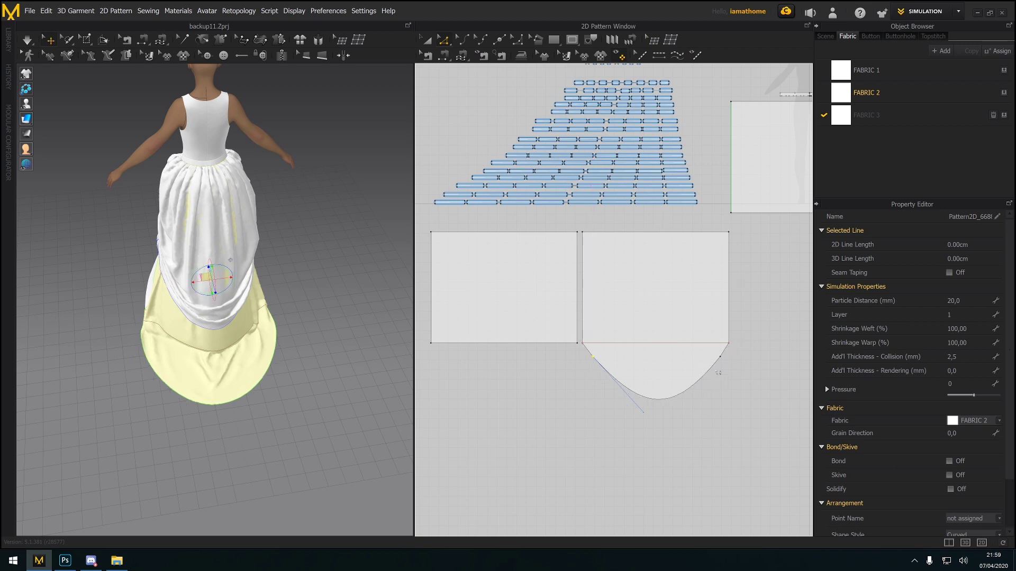
# Convert the two moved end points of the back panel's hem to curve points
pyautogui.press('shift')
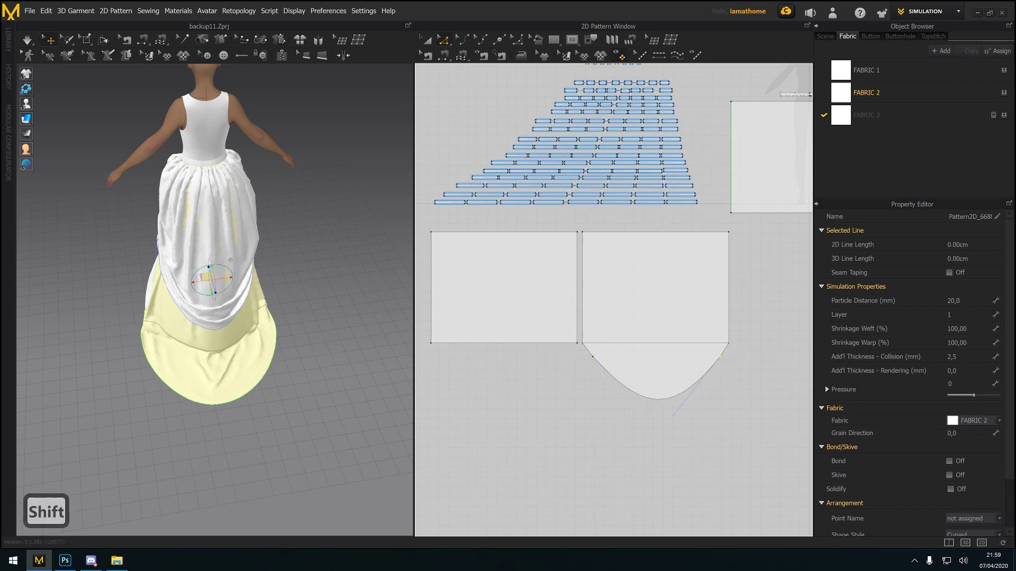
pyautogui.rightClick(597, 360)
pyautogui.click(623, 390)
pyautogui.click(572, 417)
# Simulate the dress with the smoothed train and pull on the back of the underskirt
pyautogui.moveTo(174, 417); pyautogui.dragTo(295, 429, button='right')
pyautogui.press('space')
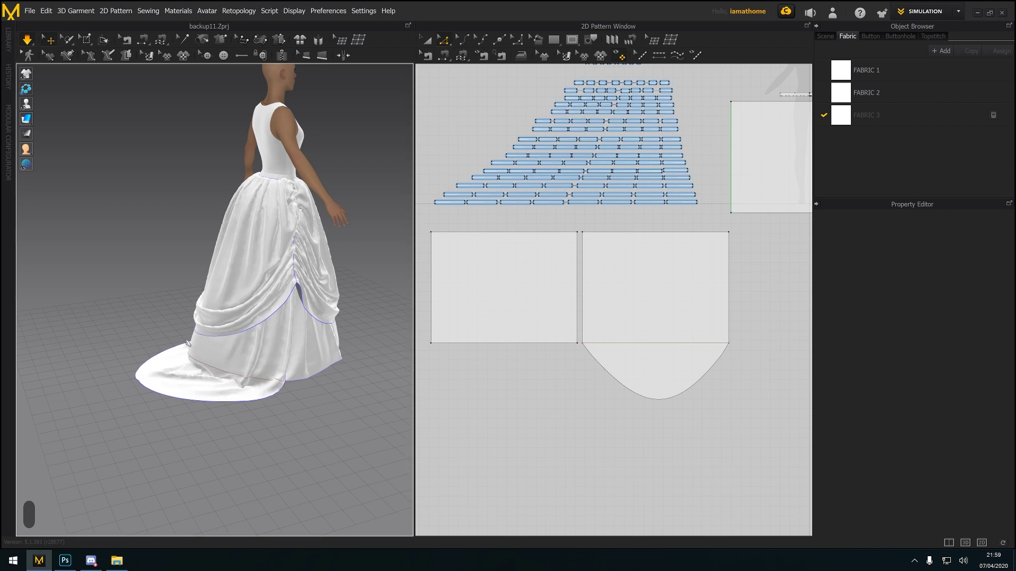
pyautogui.click(189, 347)
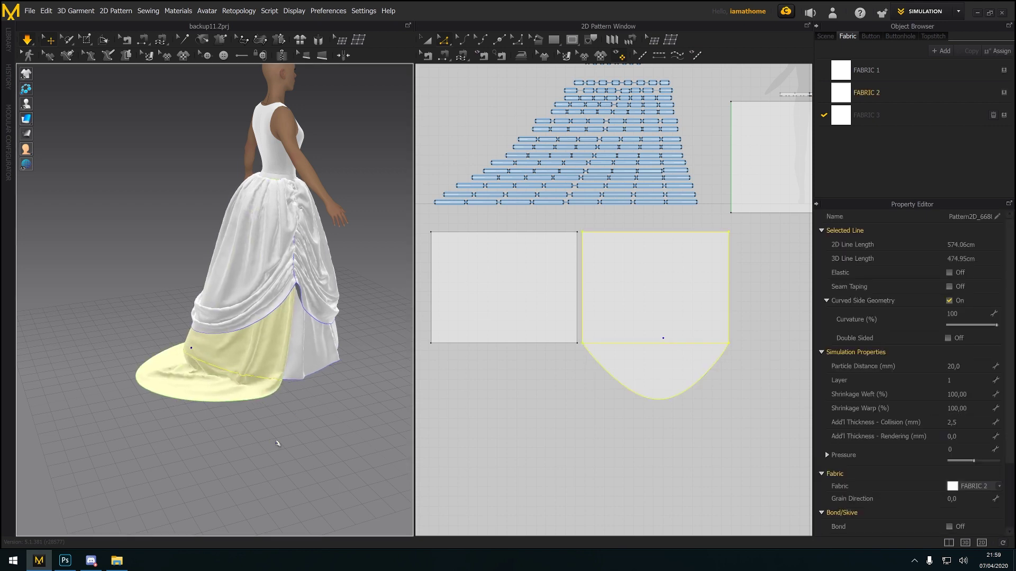
pyautogui.press('space')
# Stop the simulation and undo the latest drape changes on the skirt
pyautogui.moveTo(278, 439); pyautogui.dragTo(228, 370, button='right')
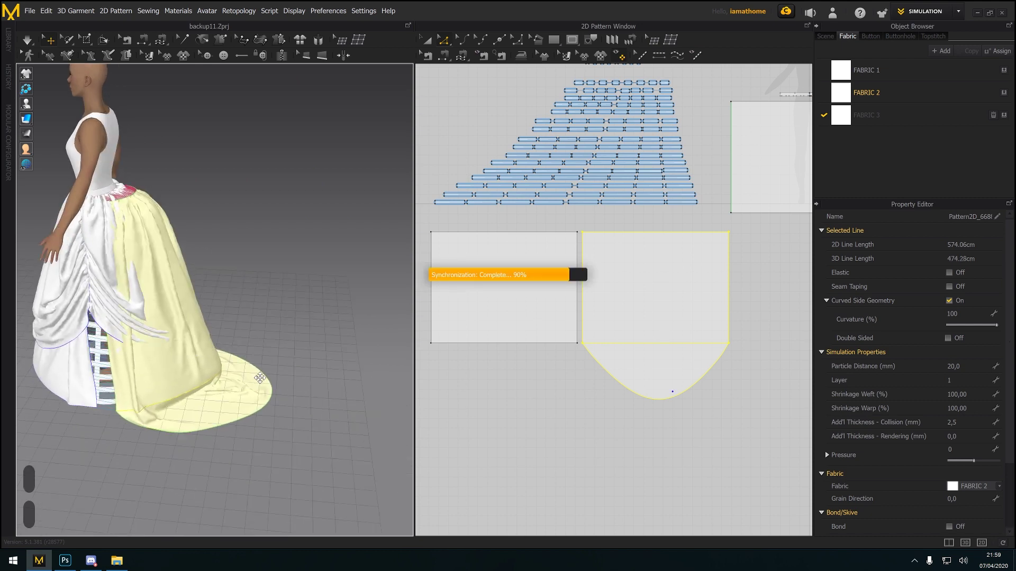
pyautogui.hotkey('ctrl', 'z')
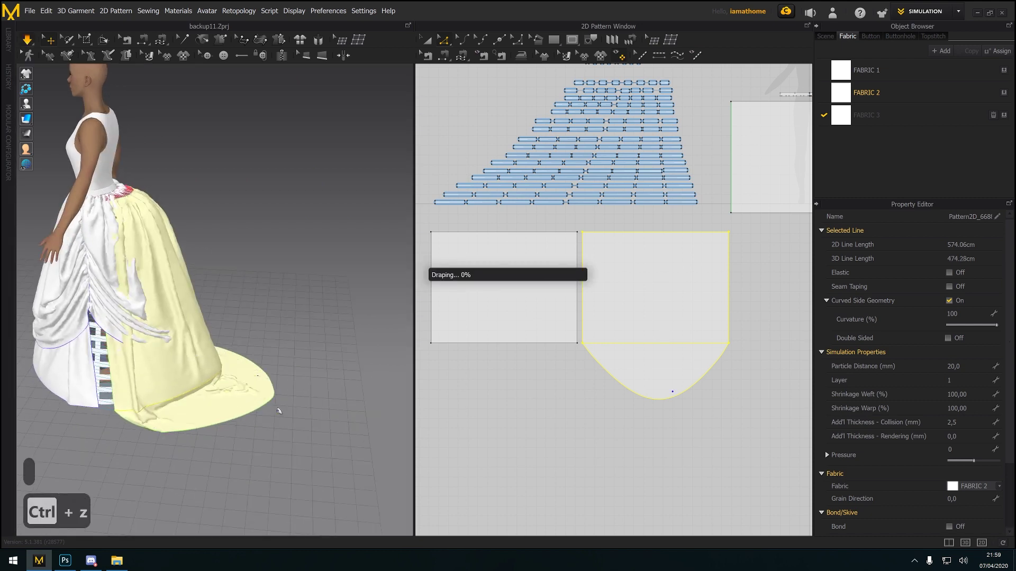
pyautogui.press('space')
pyautogui.hotkey('ctrl', 'z')
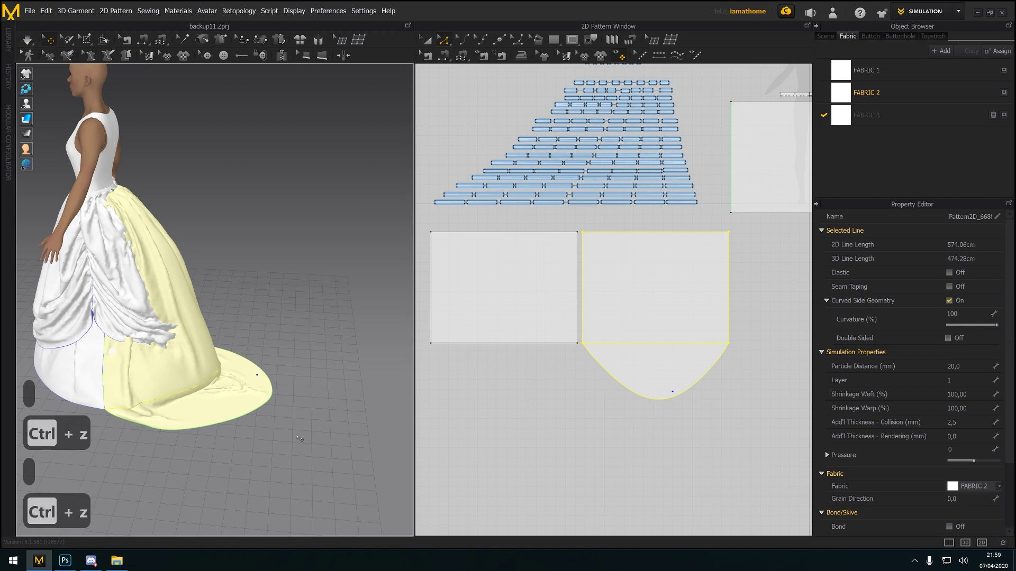
pyautogui.hotkey('ctrl', 'z')
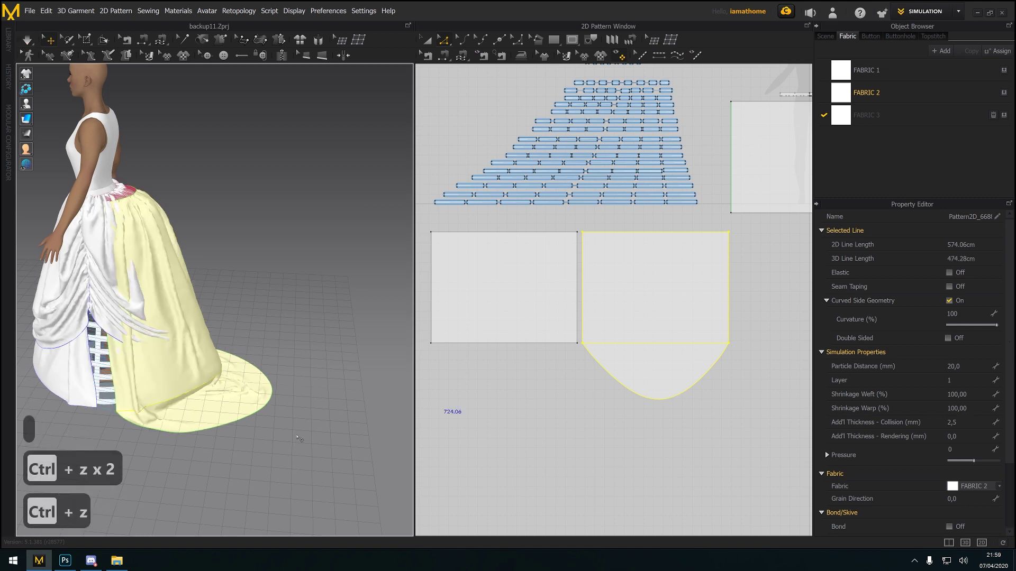
pyautogui.hotkey('ctrl', 'z')
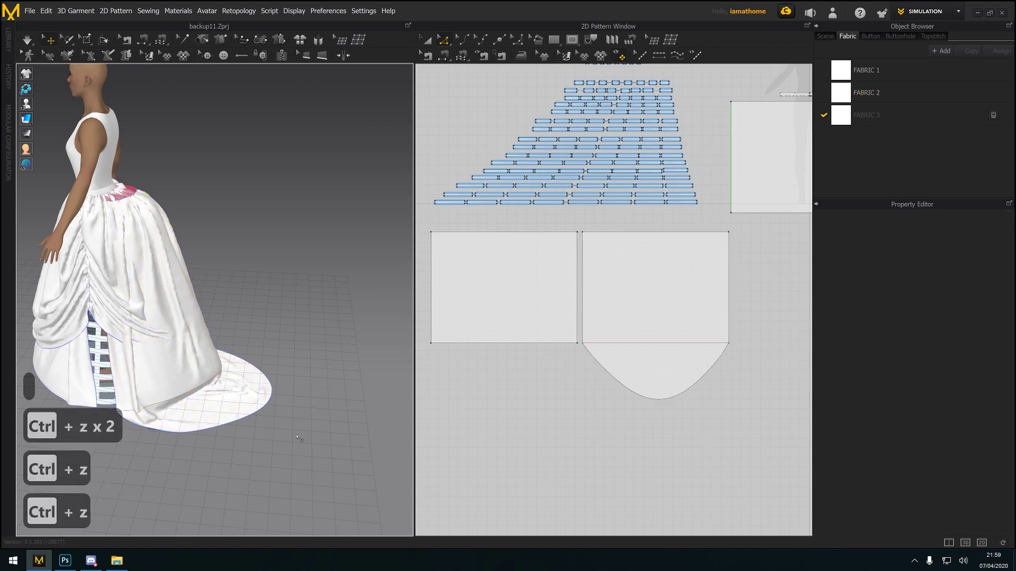
pyautogui.moveTo(310, 418); pyautogui.dragTo(288, 402, button='right')
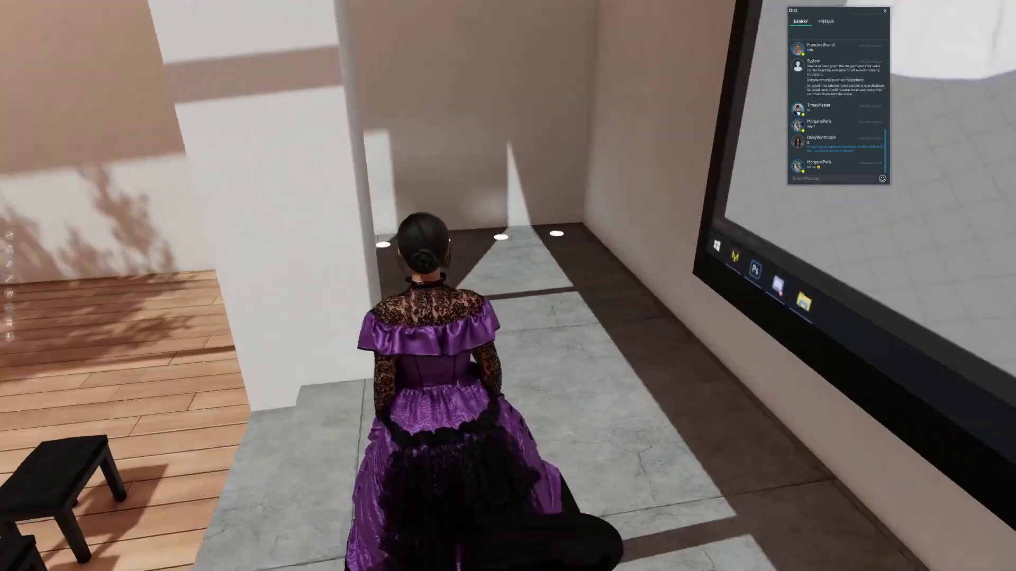
pyautogui.moveTo(84, 449); pyautogui.dragTo(215, 415, button='right')
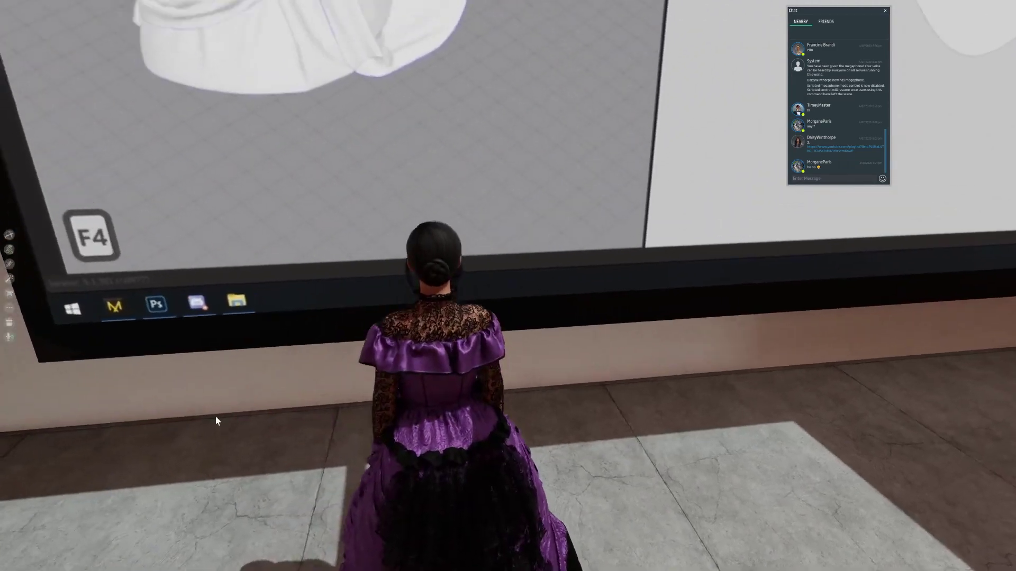
pyautogui.scroll(-3, 451, 482)
pyautogui.moveTo(458, 486); pyautogui.dragTo(251, 551, button='right')
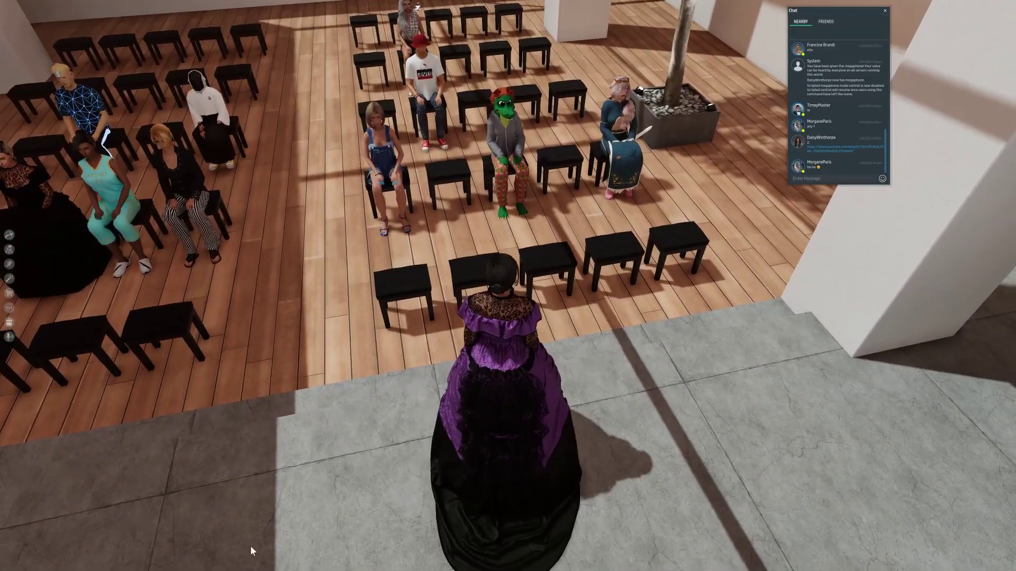
# Move the avatar around the stage in the virtual venue and examine the gown's train from behind and from the audience
pyautogui.press('d')
pyautogui.press('w')
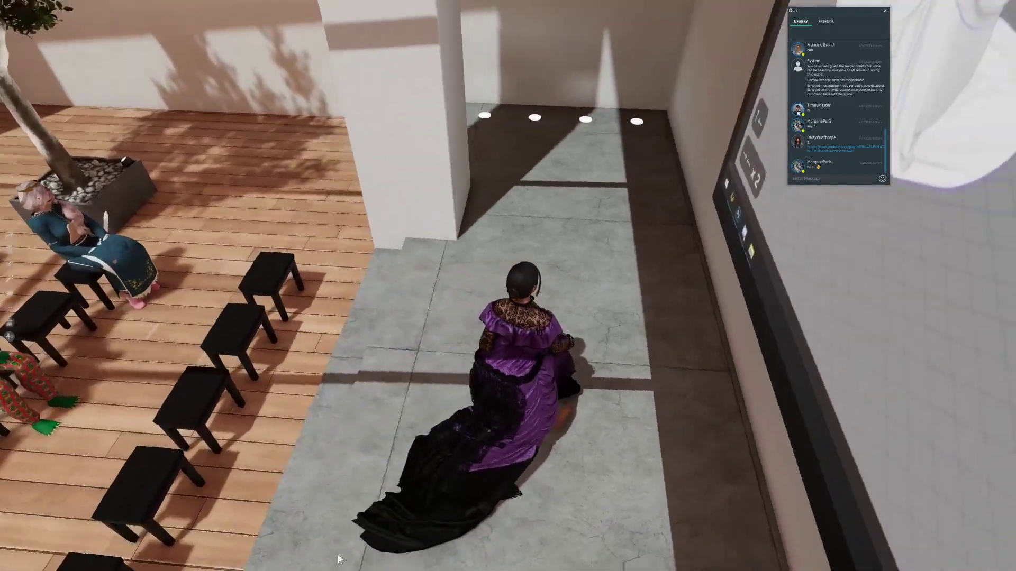
pyautogui.press('a')
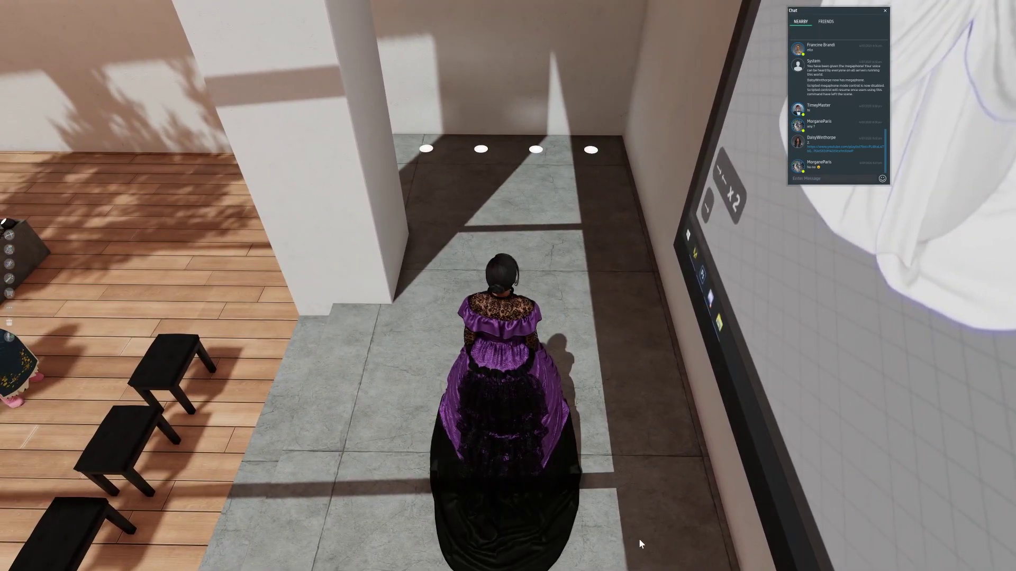
pyautogui.moveTo(638, 461); pyautogui.dragTo(32, 441, button='right')
pyautogui.press('w')
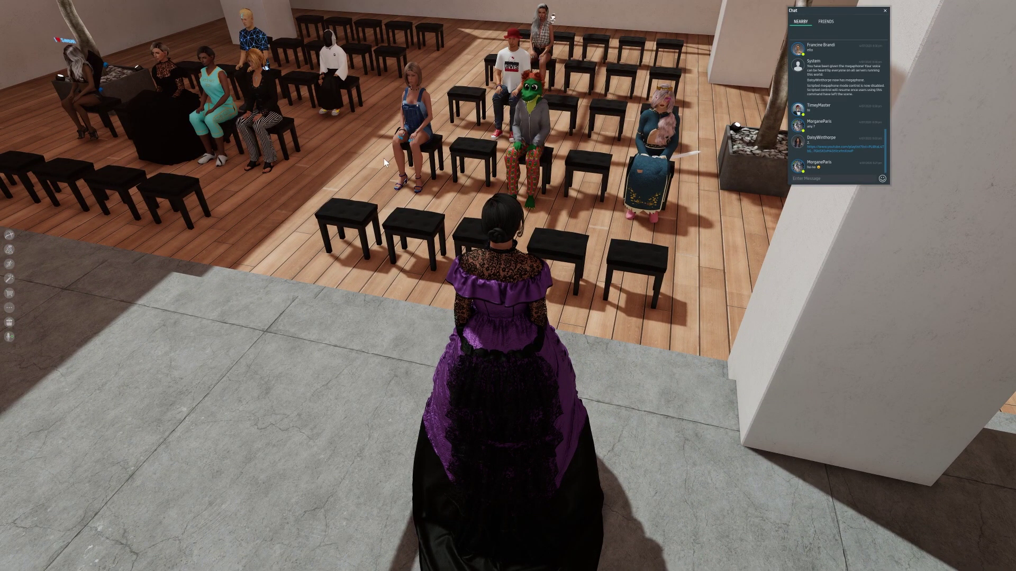
pyautogui.moveTo(340, 226); pyautogui.dragTo(10, 133, button='right')
pyautogui.press('w')
pyautogui.press('s')
pyautogui.press('s')
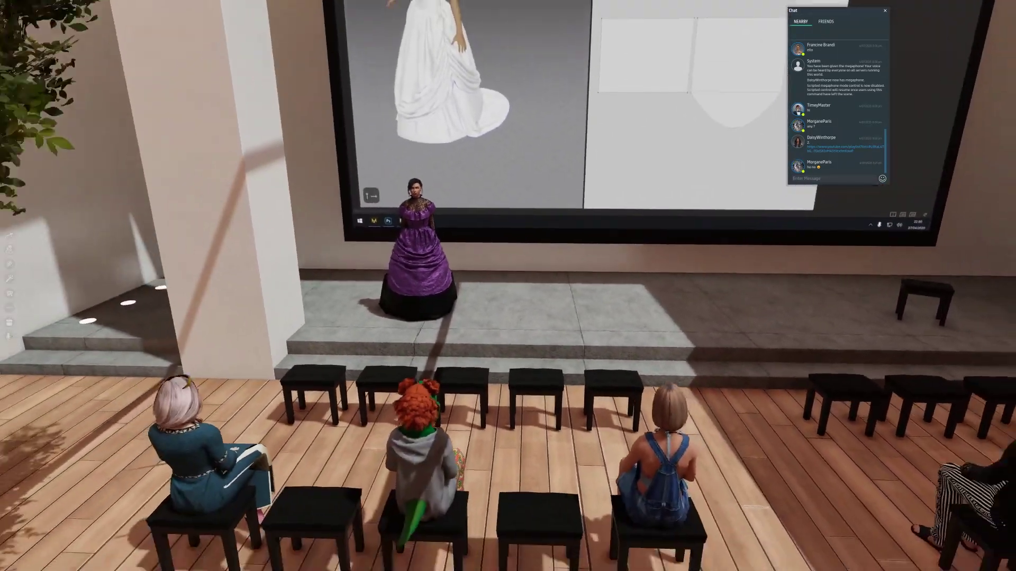
pyautogui.press('s')
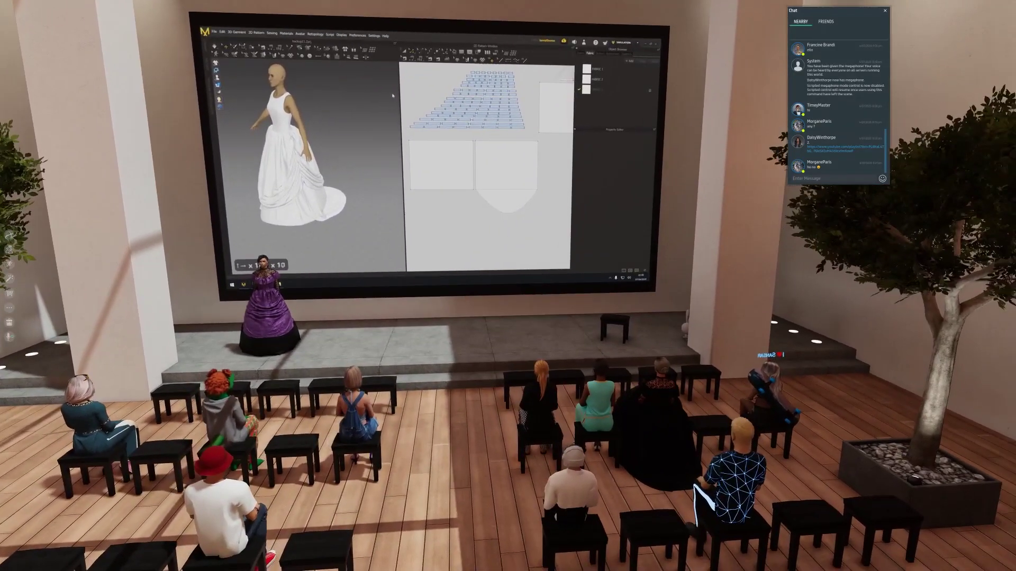
pyautogui.press('s')
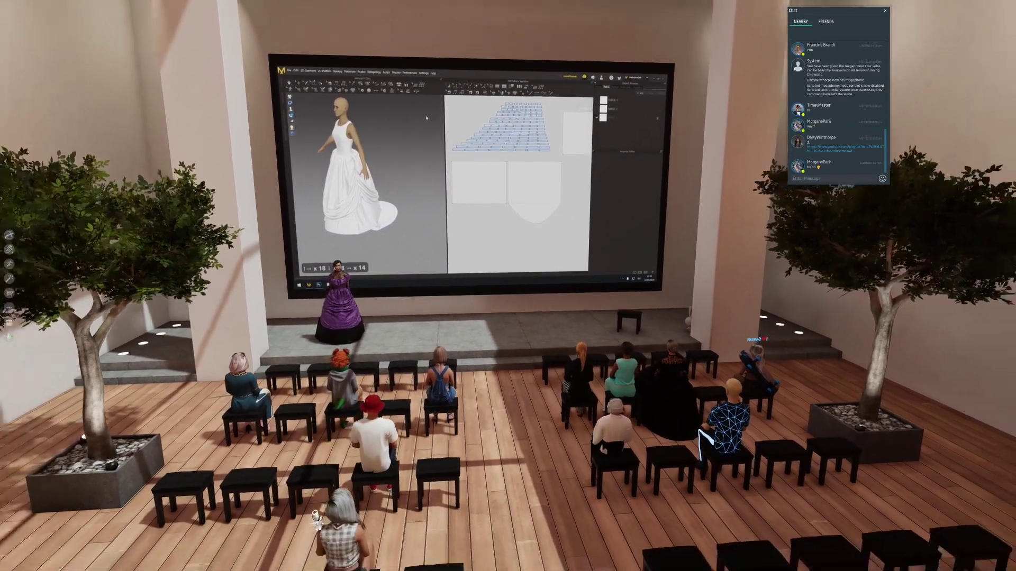
pyautogui.press('s')
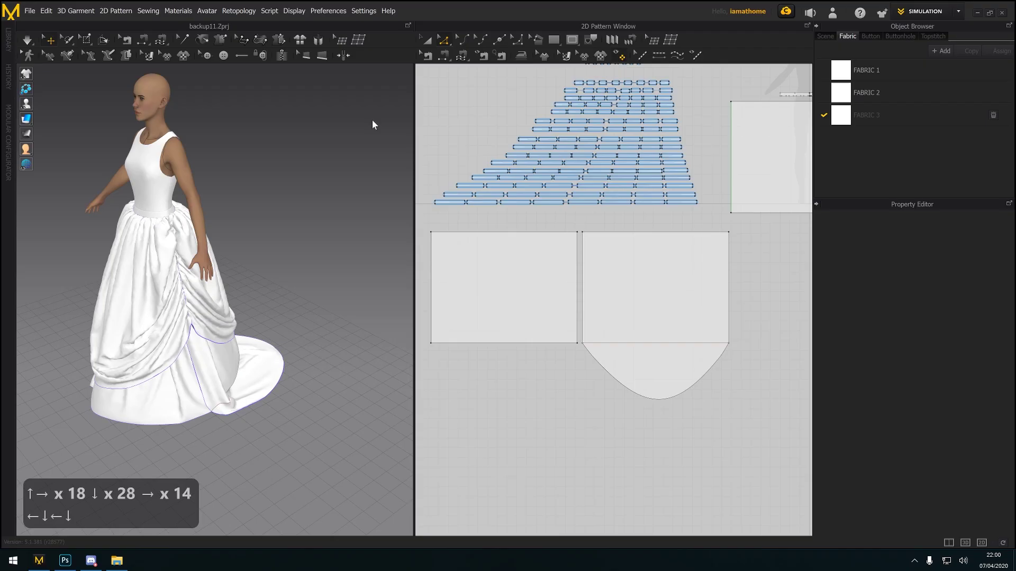
pyautogui.press('Right')
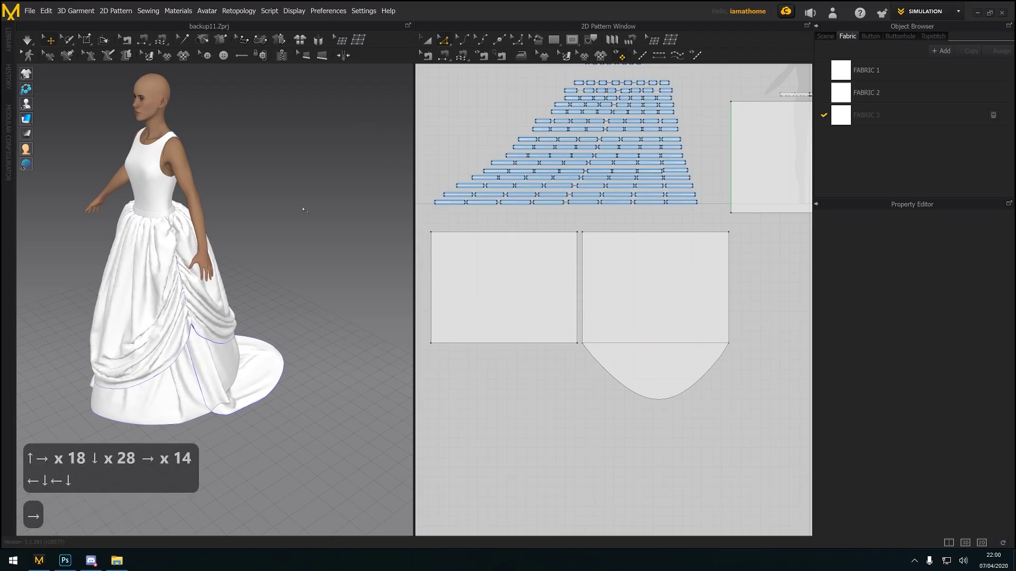
# Inspect the skirt from behind and locate the 2D pattern piece of the overskirt's back panel
pyautogui.moveTo(301, 209); pyautogui.dragTo(268, 136, button='right')
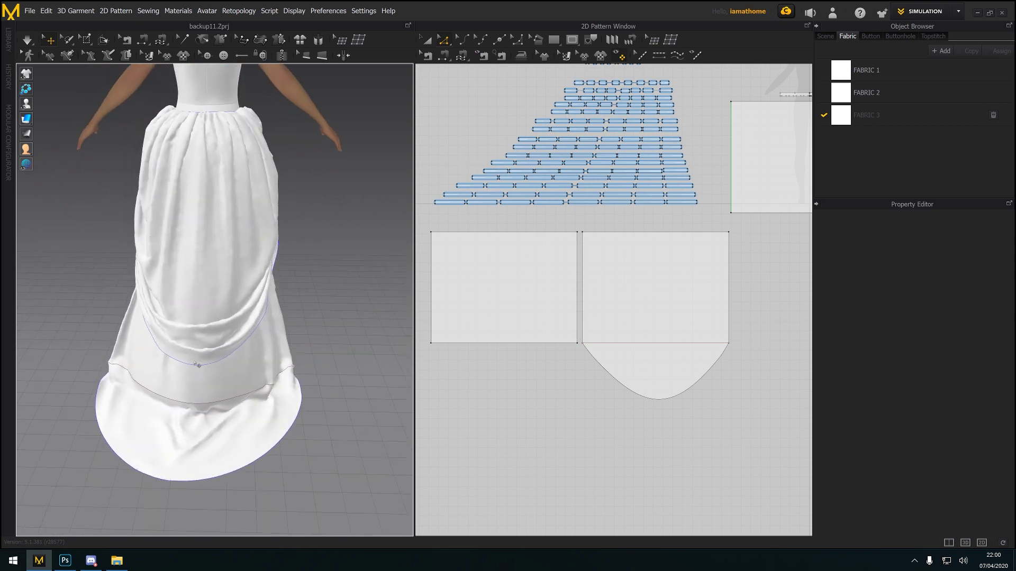
pyautogui.moveTo(245, 403)
pyautogui.mouseDown(button='right')
pyautogui.moveTo(240, 387)
pyautogui.moveTo(235, 393)
pyautogui.mouseUp(button='right')
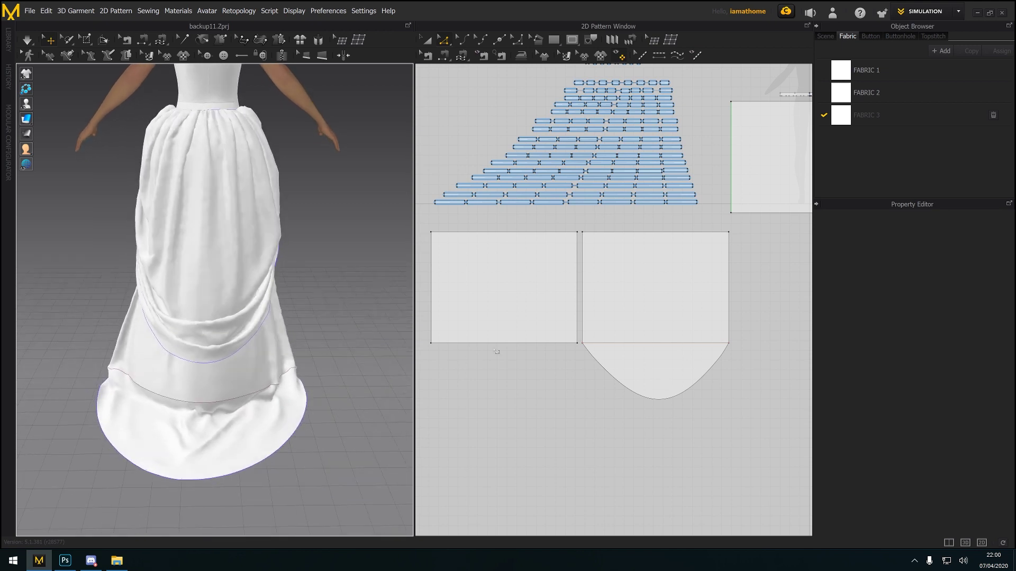
pyautogui.moveTo(741, 299); pyautogui.dragTo(680, 324, button='middle')
pyautogui.click(211, 169)
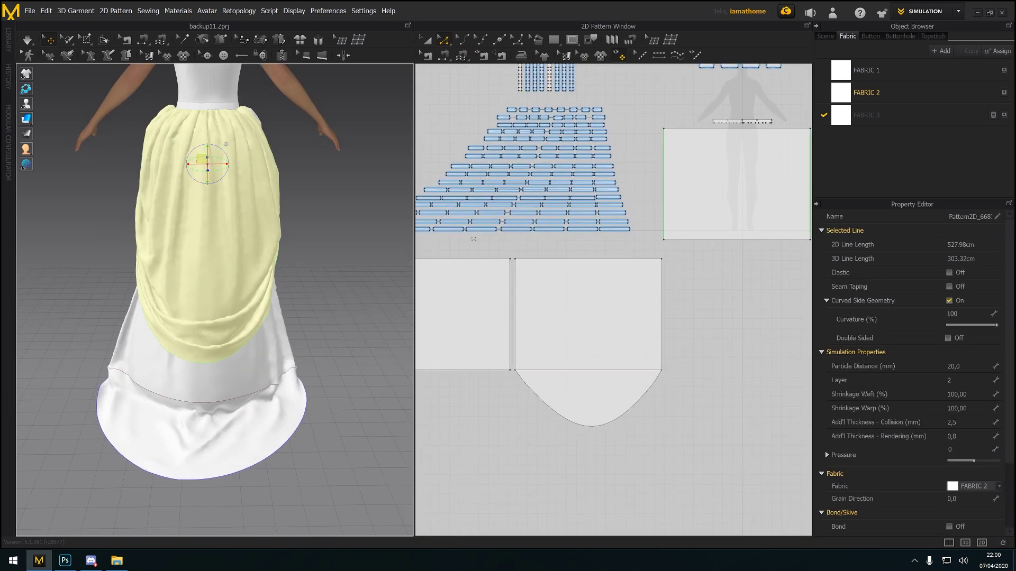
pyautogui.moveTo(709, 272); pyautogui.dragTo(463, 326, button='middle')
pyautogui.scroll(3, 626, 235)
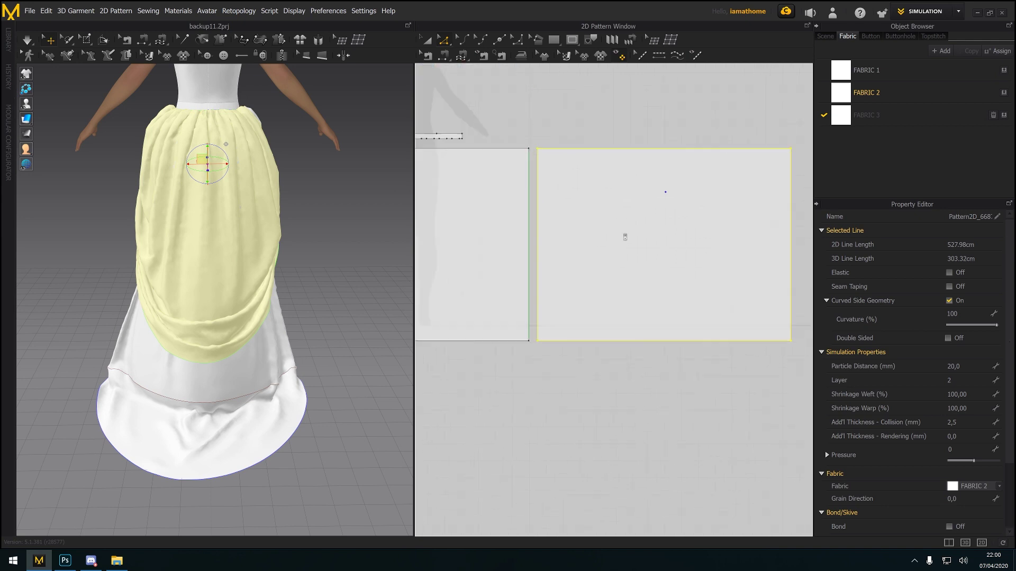
pyautogui.moveTo(625, 237); pyautogui.dragTo(613, 246, button='middle')
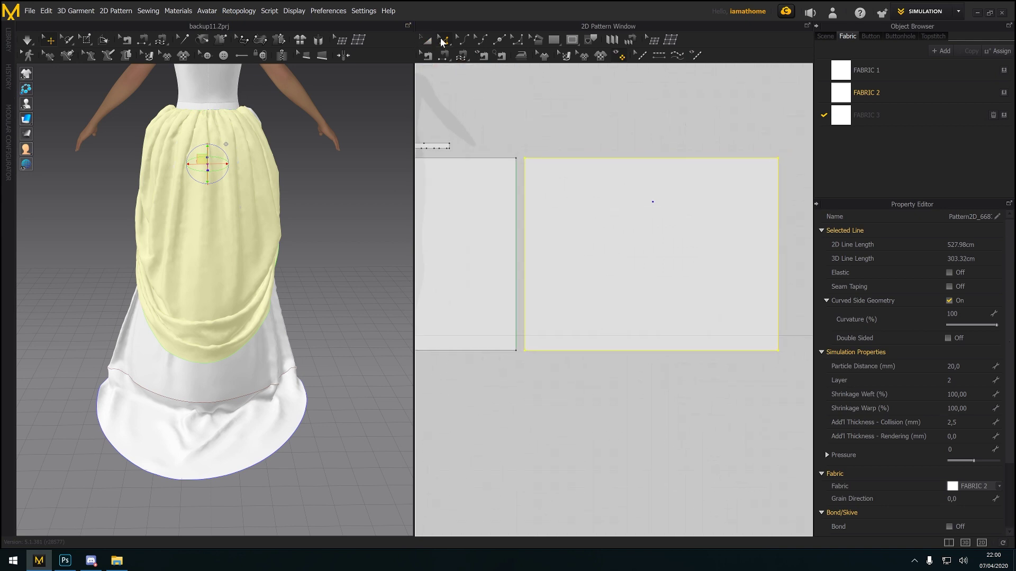
pyautogui.click(505, 90)
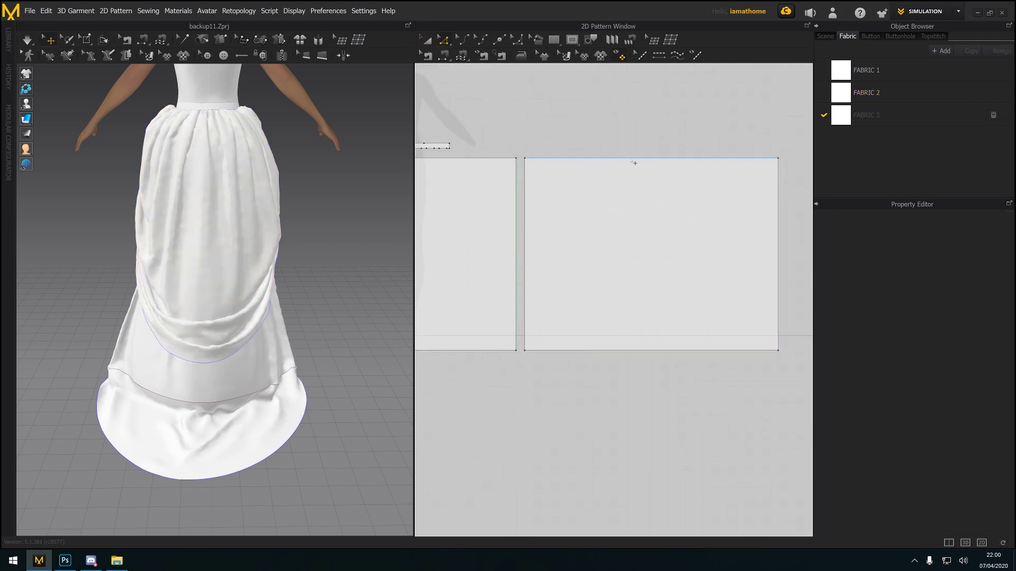
# Create six evenly spaced internal lines along the curve between the upper and lower edges of the overskirt's back panel
pyautogui.click(643, 158)
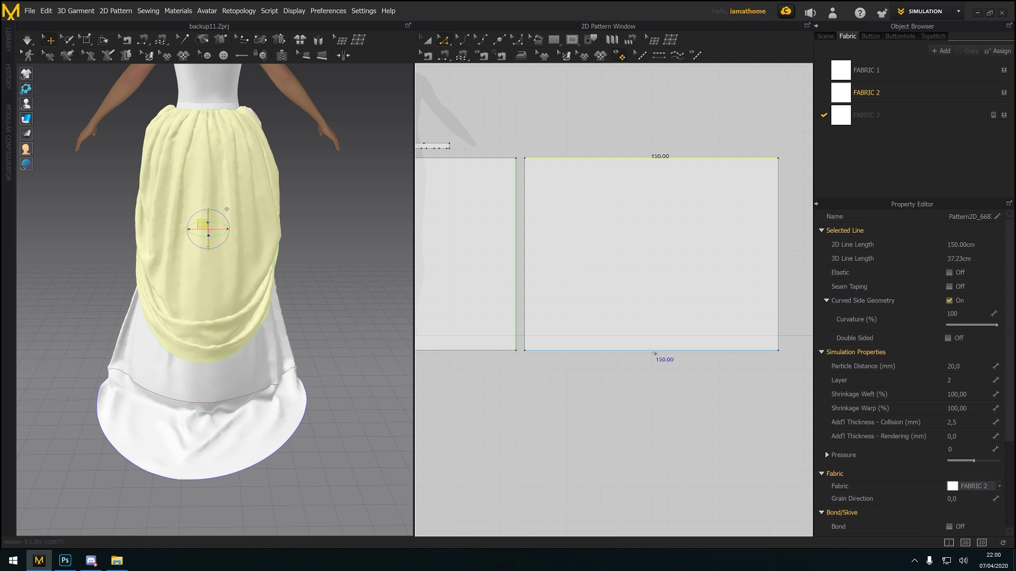
pyautogui.keyDown('shift'); pyautogui.click(654, 351); pyautogui.keyUp('shift')
pyautogui.rightClick(652, 350)
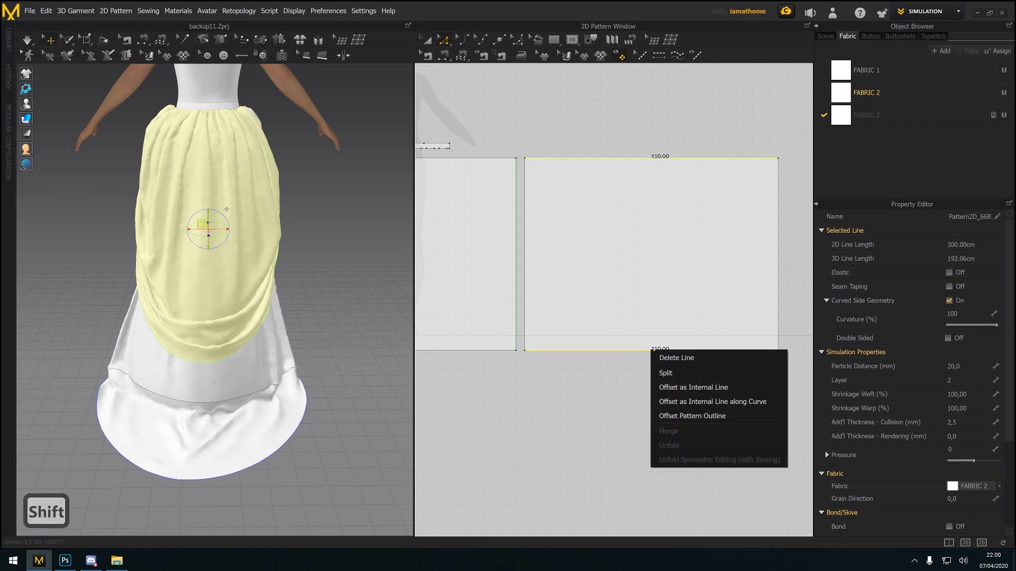
pyautogui.click(699, 404)
pyautogui.moveTo(633, 223); pyautogui.dragTo(346, 158)
pyautogui.click(437, 189)
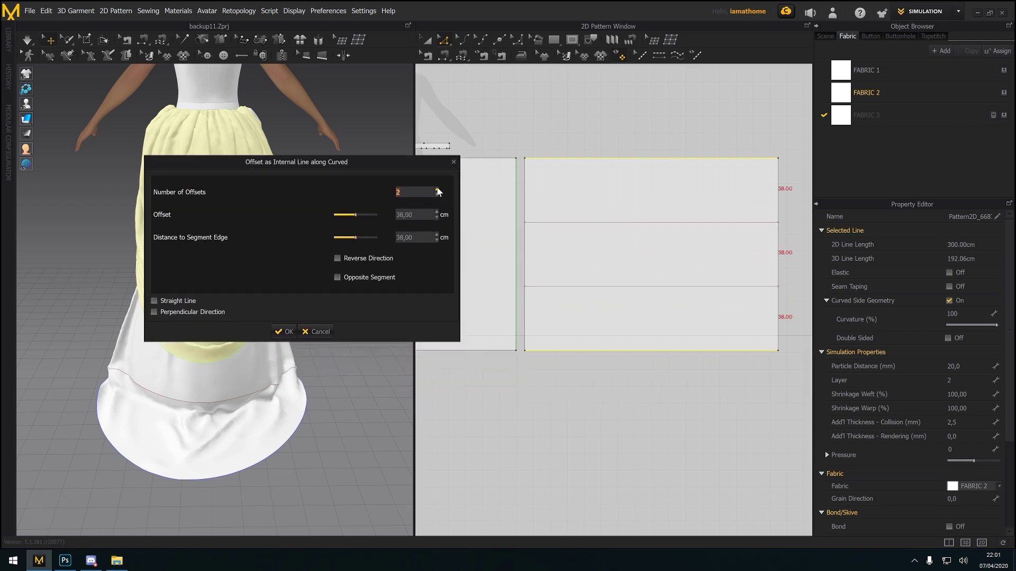
pyautogui.click(436, 189)
pyautogui.click(436, 189)
pyautogui.click(436, 189)
pyautogui.click(437, 189)
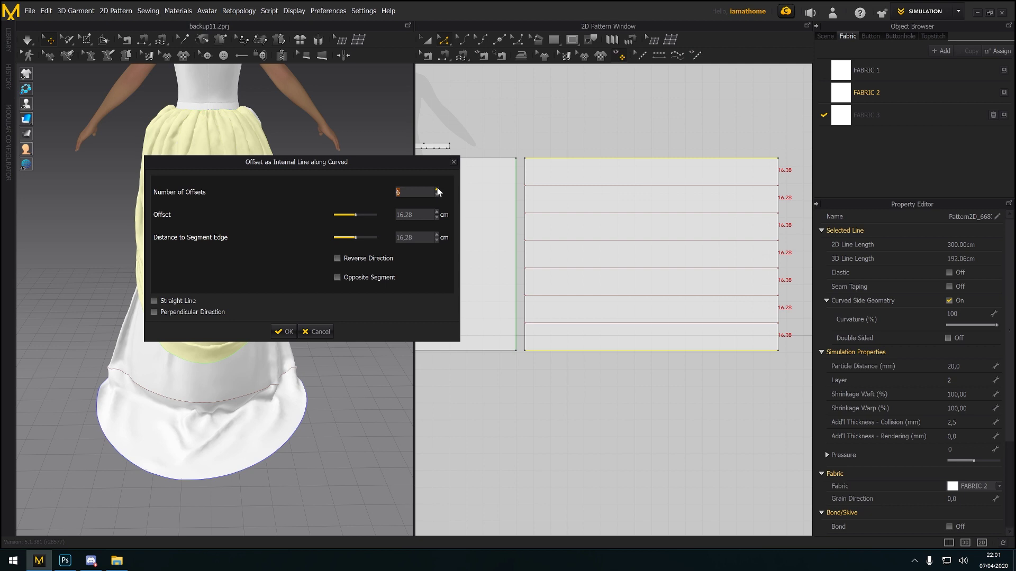
pyautogui.click(436, 190)
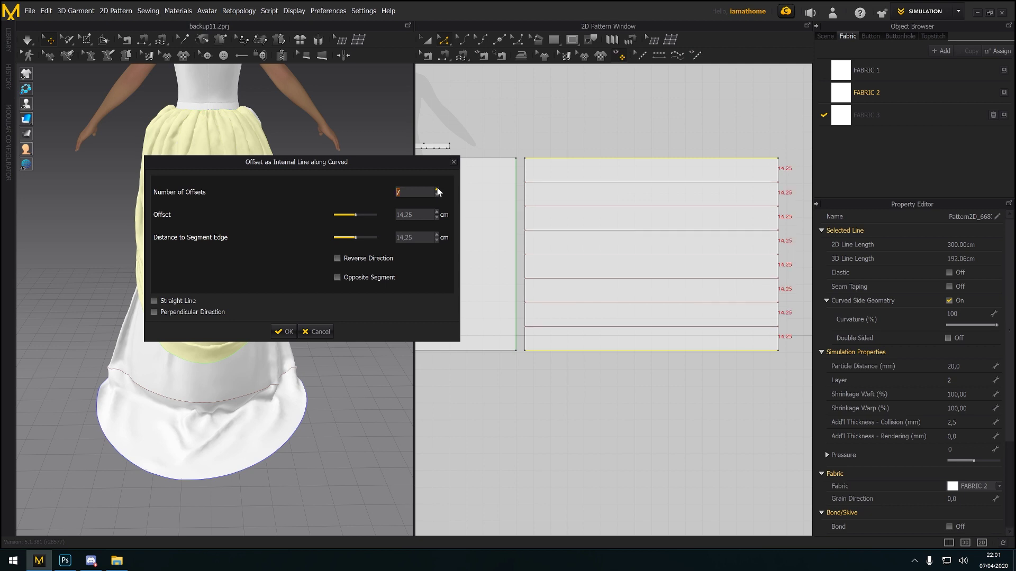
pyautogui.click(436, 189)
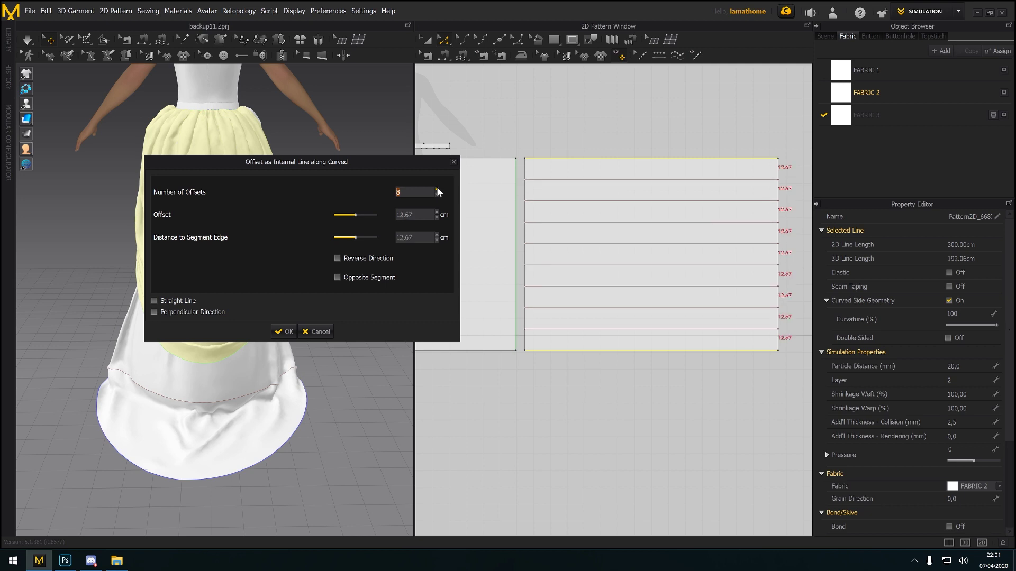
pyautogui.click(437, 196)
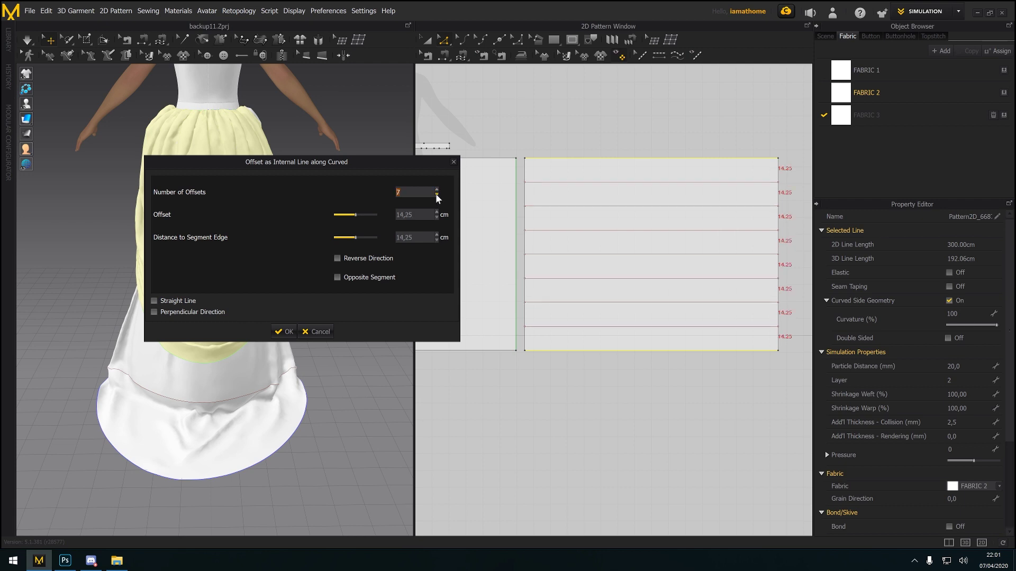
pyautogui.click(437, 195)
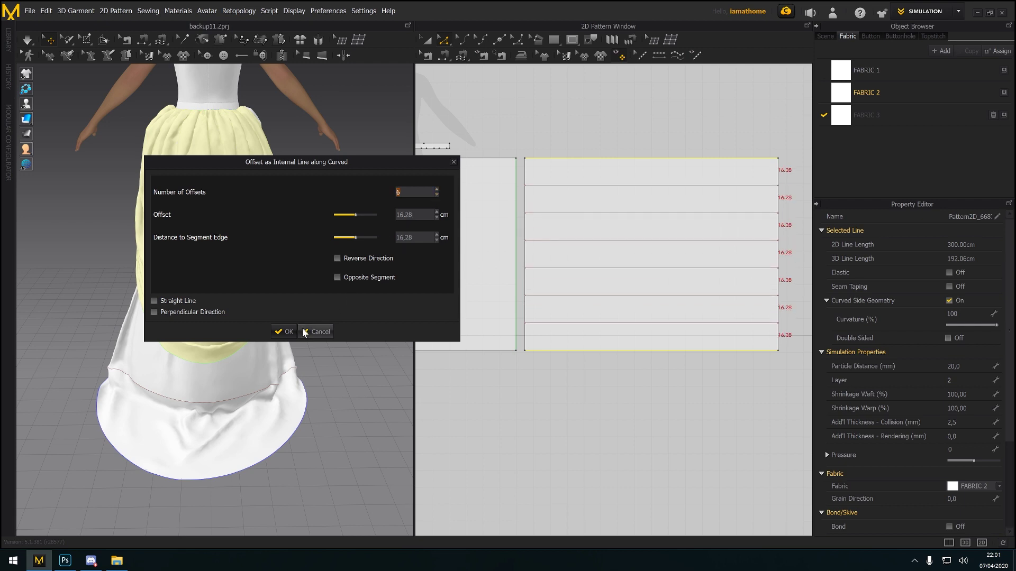
pyautogui.click(285, 331)
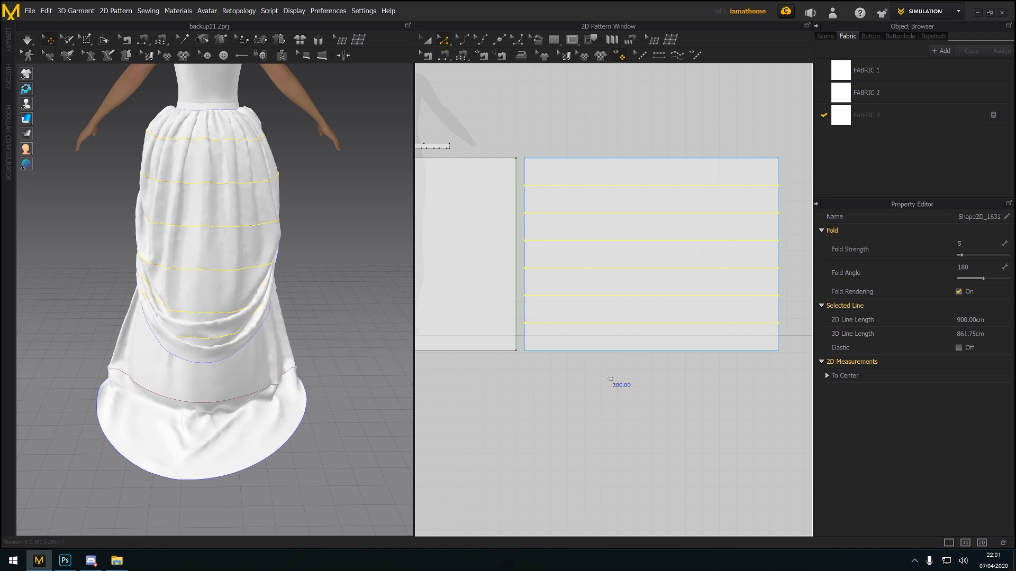
# Shorten the topmost internal line of the overskirt's back panel to 50 cm, changing the length at both ends
pyautogui.click(658, 185)
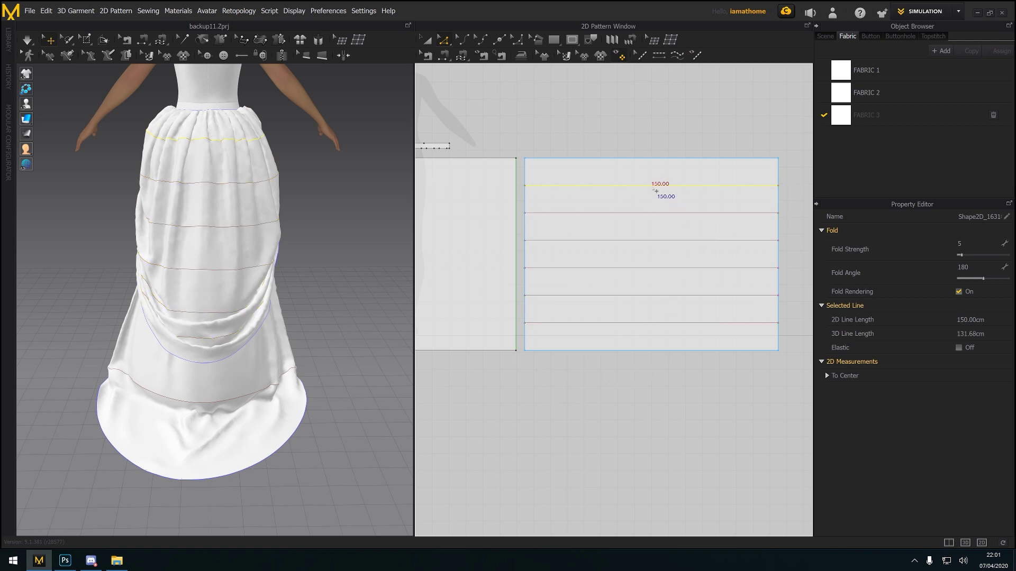
pyautogui.rightClick(649, 190)
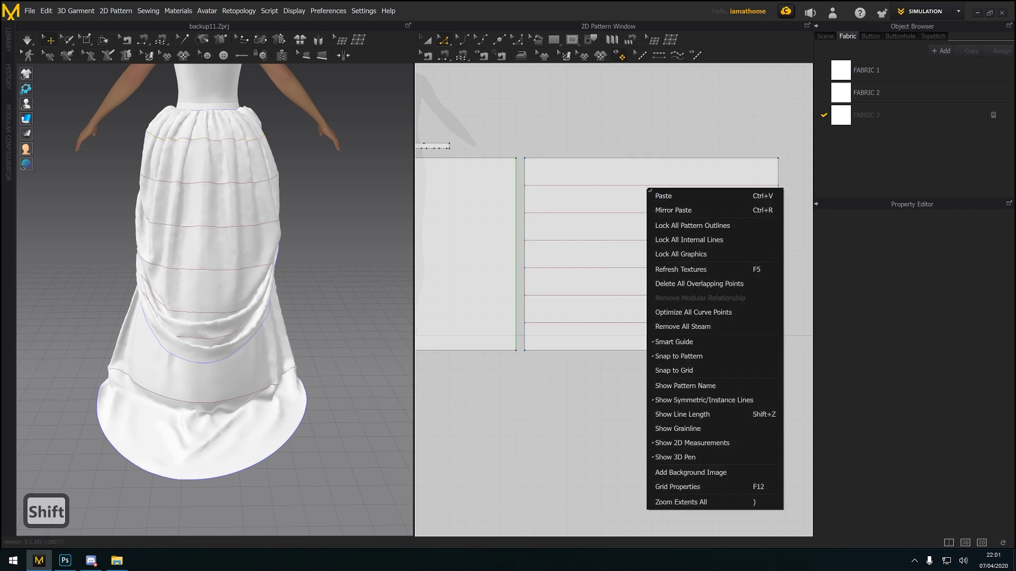
pyautogui.click(652, 185)
pyautogui.rightClick(646, 188)
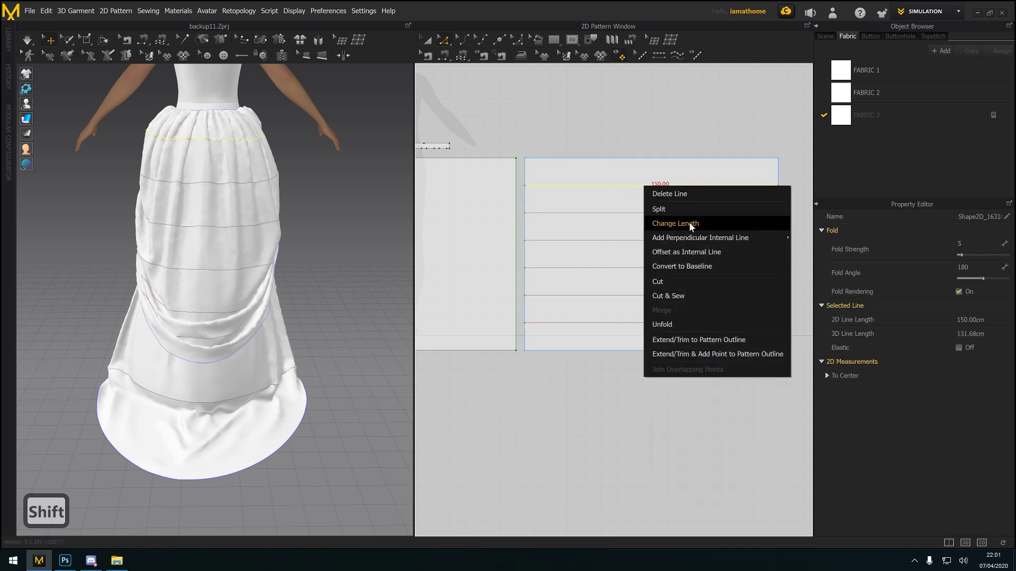
pyautogui.click(689, 222)
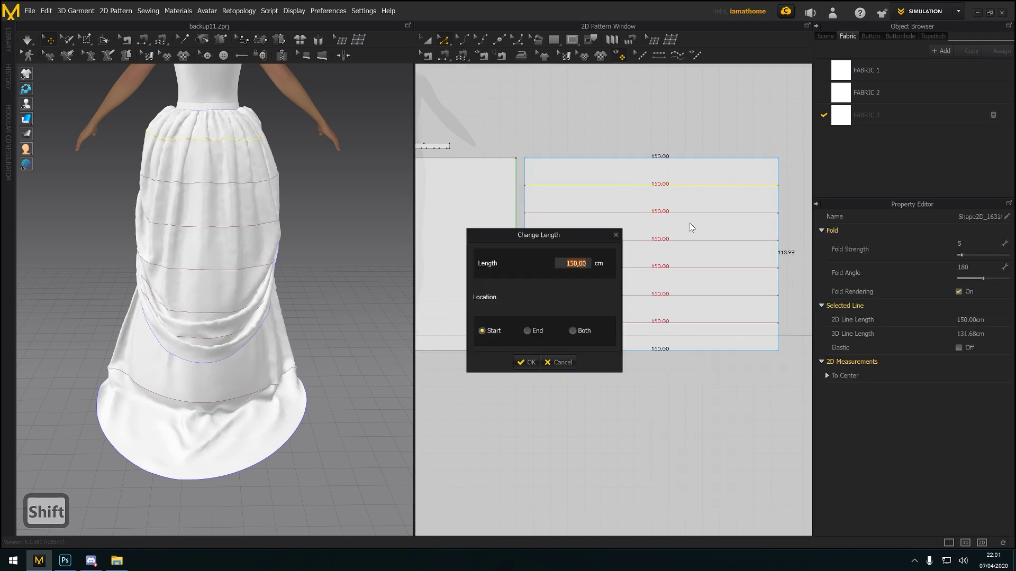
pyautogui.write('50')
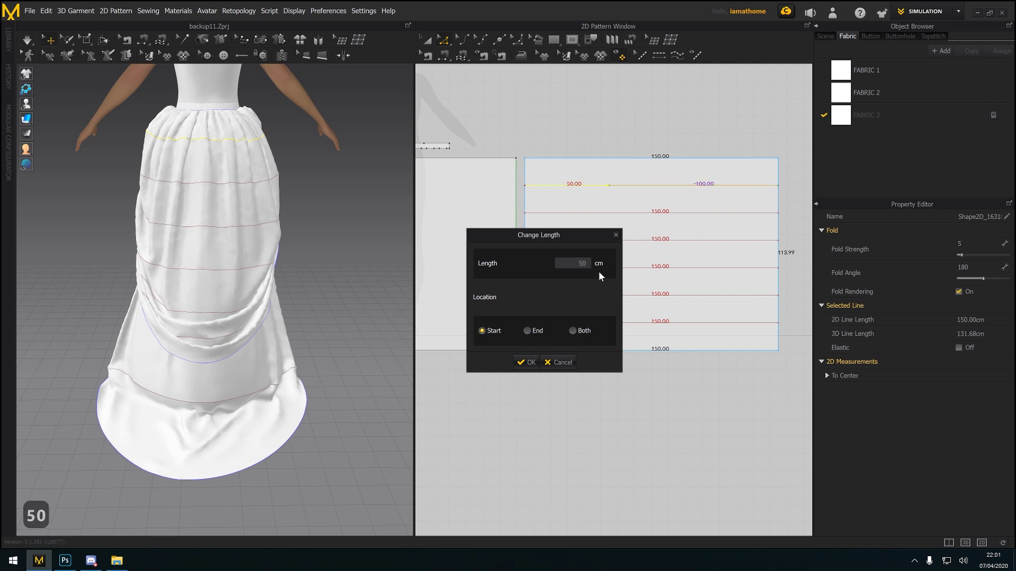
pyautogui.click(581, 331)
pyautogui.click(528, 362)
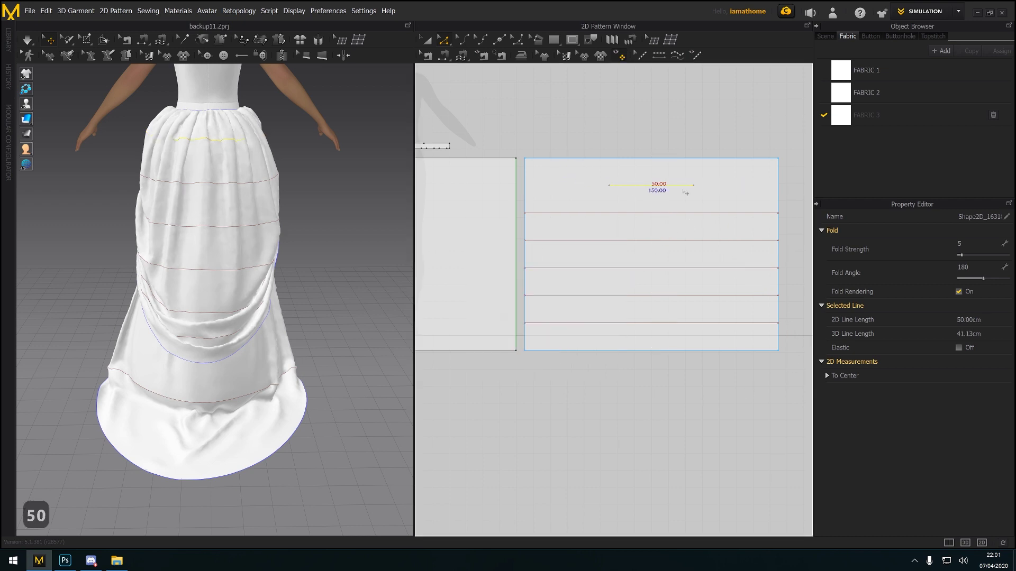
# Shorten the second internal line from the top of the panel to 50 cm, changing the length at both ends
pyautogui.rightClick(670, 213)
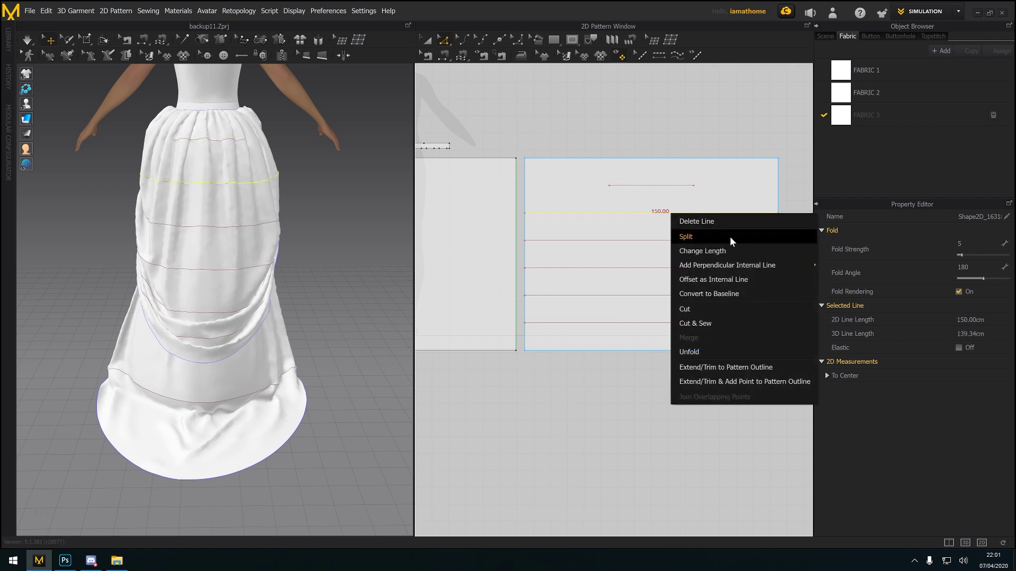
pyautogui.click(712, 252)
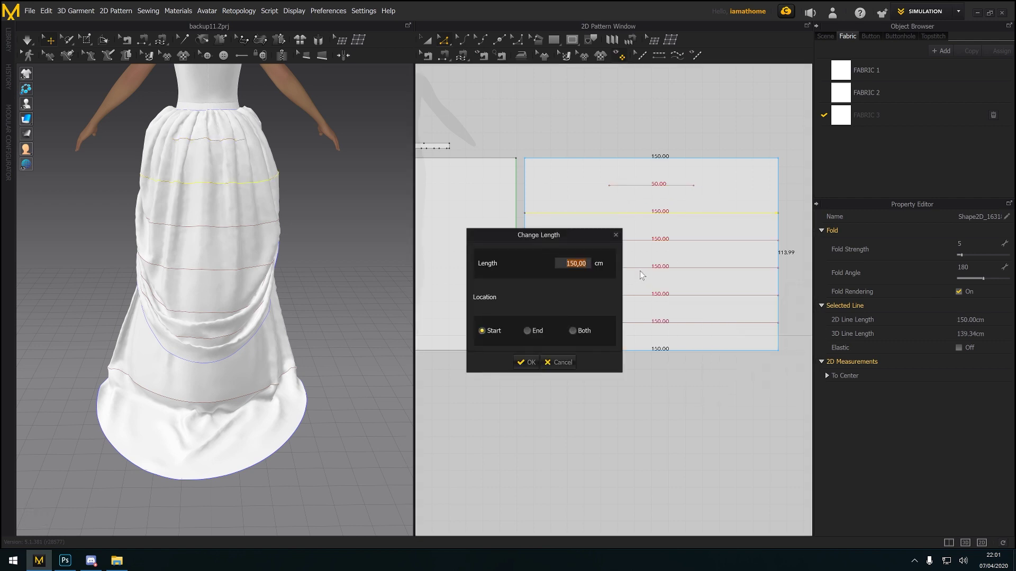
pyautogui.write('50')
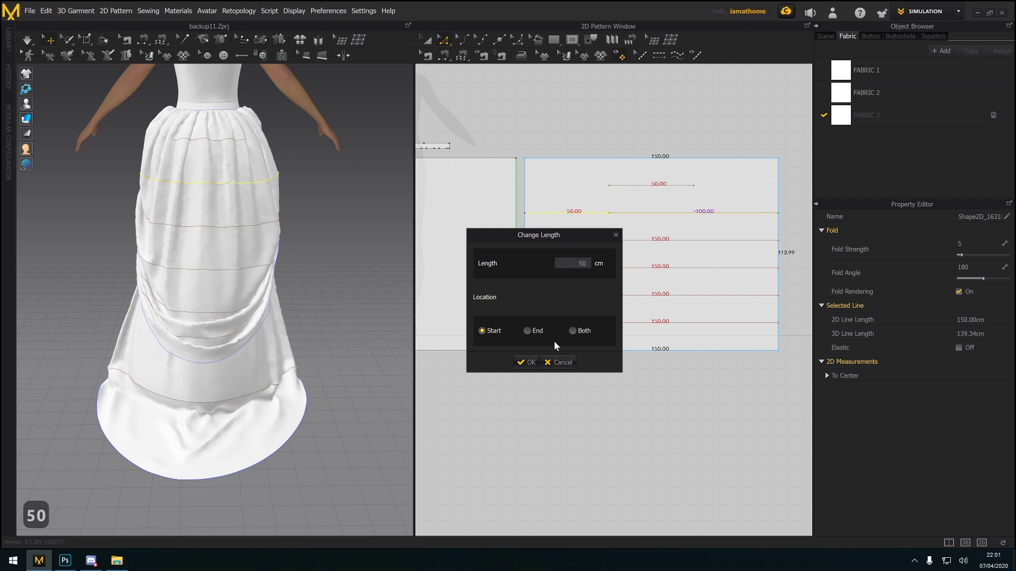
pyautogui.click(572, 331)
pyautogui.click(526, 362)
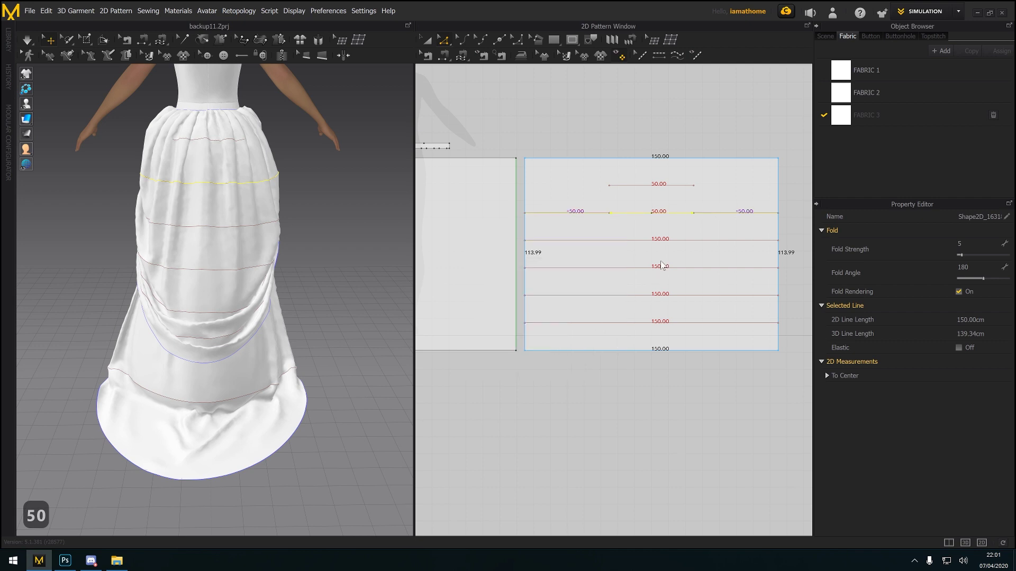
# Shorten the third internal line from the top of the overskirt's back panel to 50 cm, changing the length at both ends
pyautogui.rightClick(657, 241)
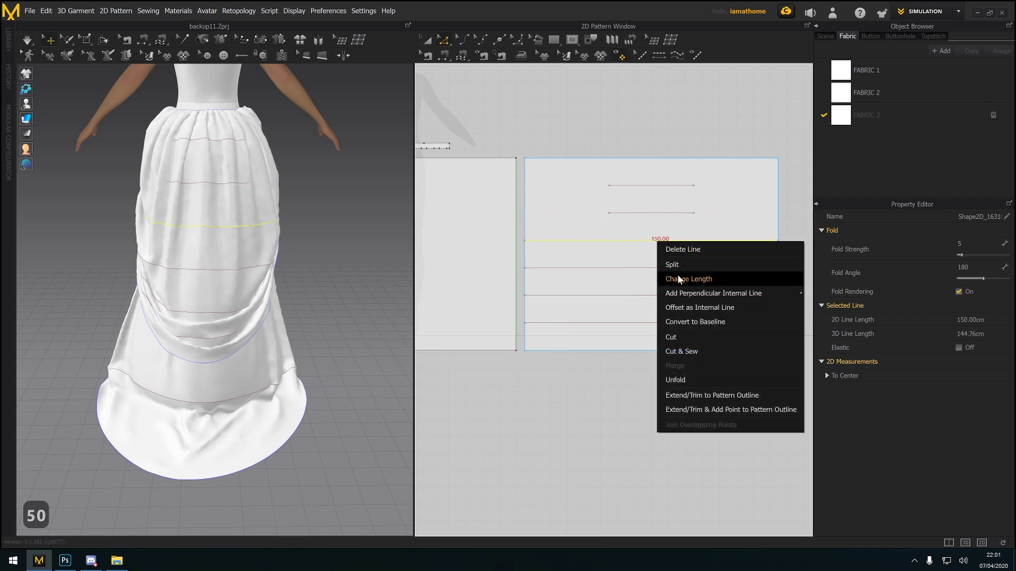
pyautogui.press('Escape')
pyautogui.write('50')
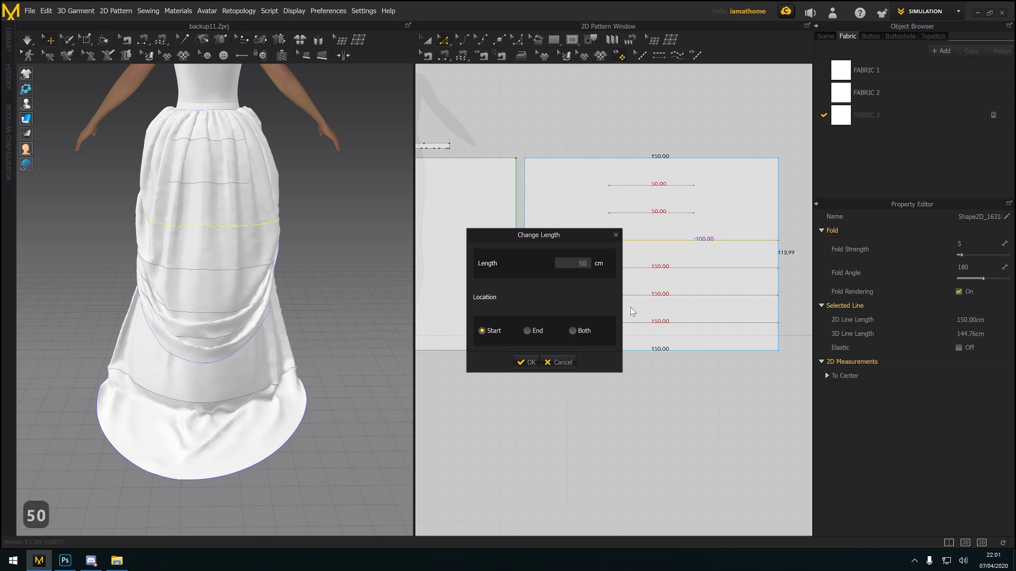
pyautogui.click(576, 331)
pyautogui.click(526, 362)
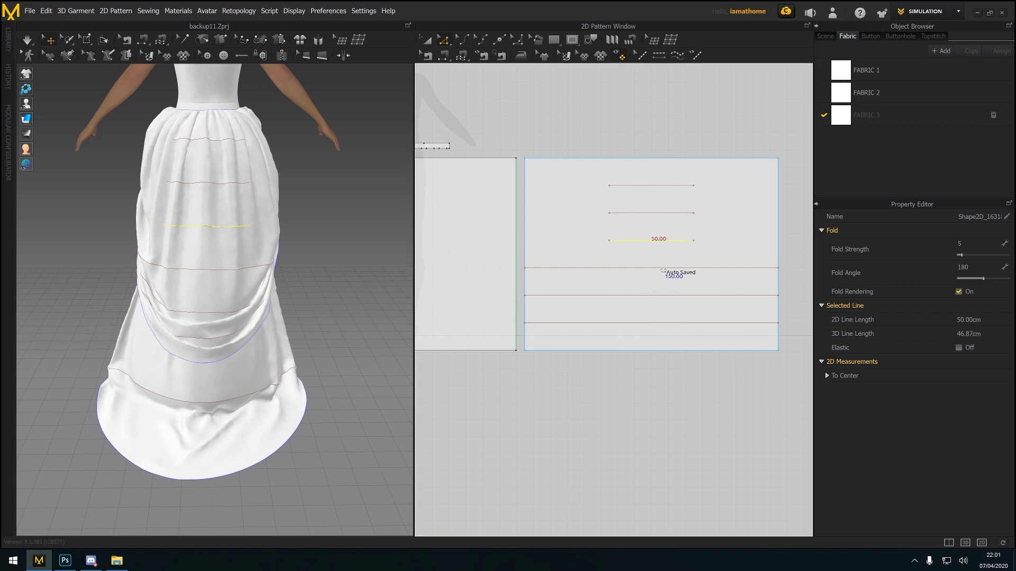
# Shorten the fourth internal line from the top of the back panel to 50 cm, changing the length at both ends
pyautogui.press('Escape')
pyautogui.click(663, 268)
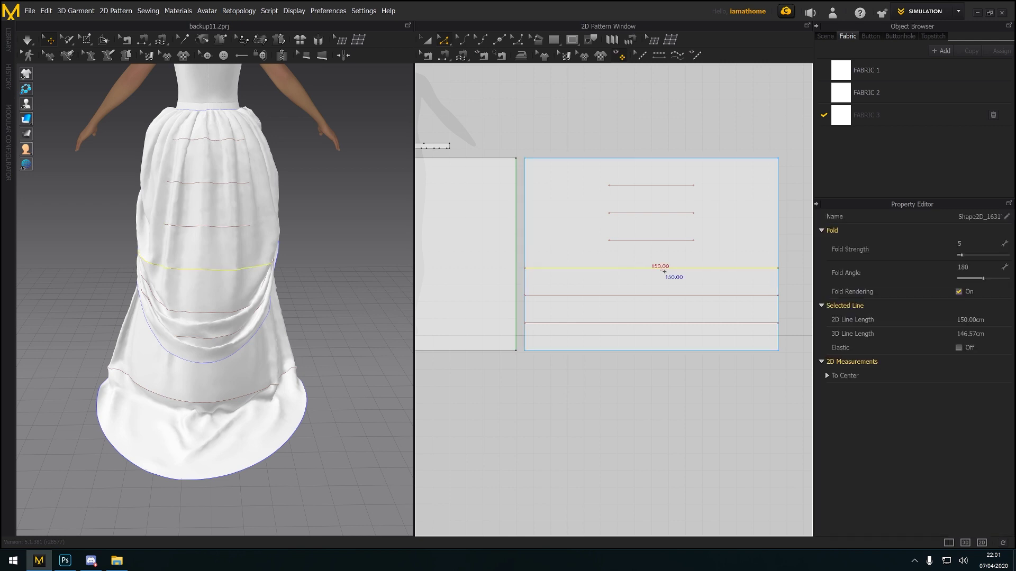
pyautogui.rightClick(662, 271)
pyautogui.click(696, 303)
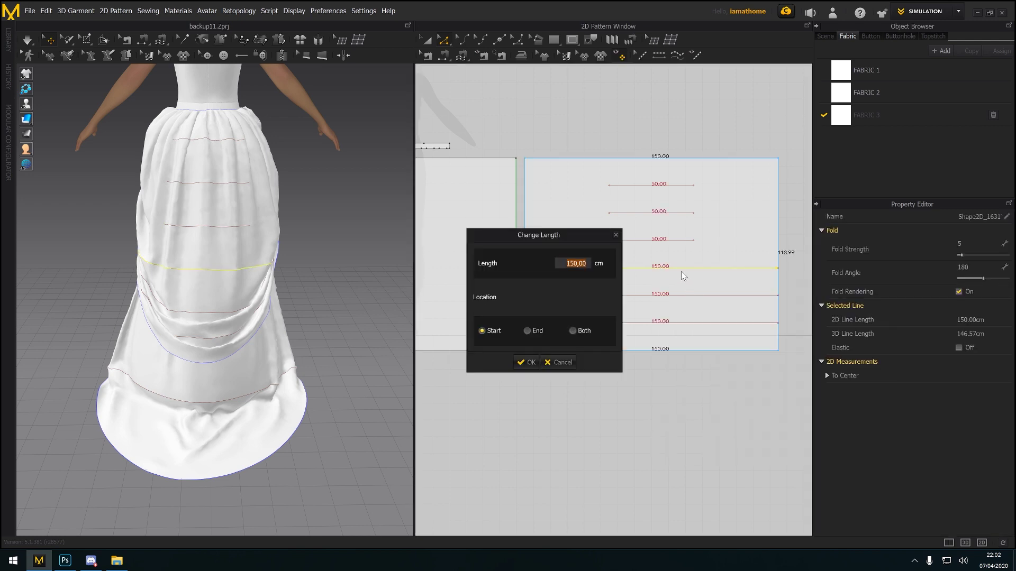
pyautogui.write('50')
pyautogui.click(580, 331)
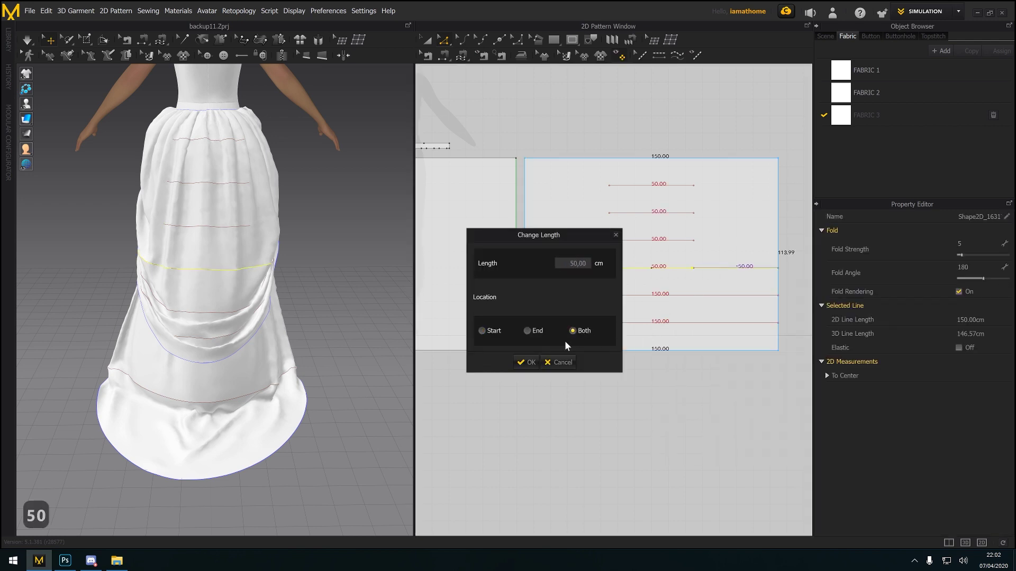
pyautogui.click(525, 362)
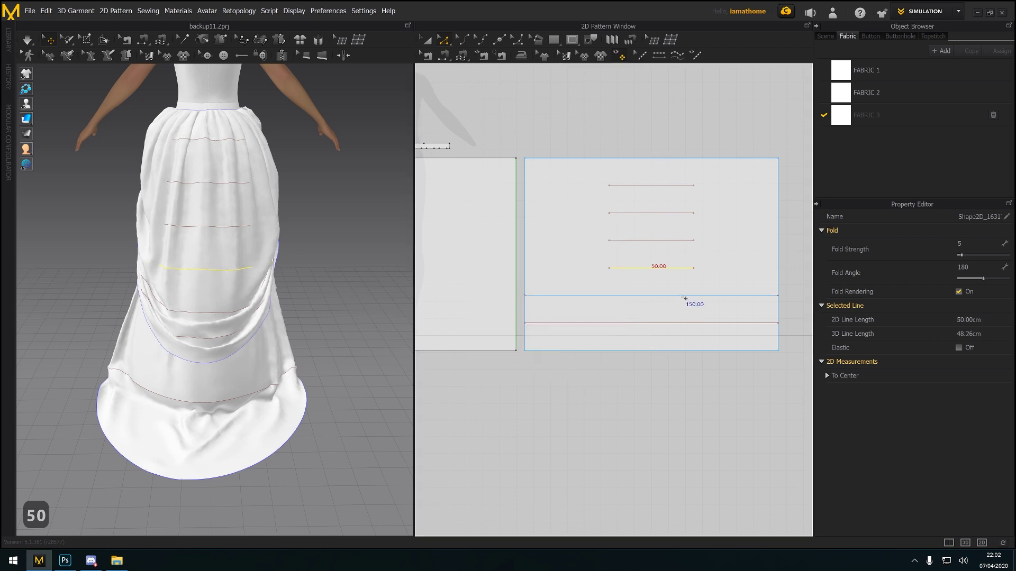
# Shorten the fifth internal line from the top of the back panel to 50 cm, changing the length at both ends
pyautogui.click(672, 297)
pyautogui.rightClick(672, 298)
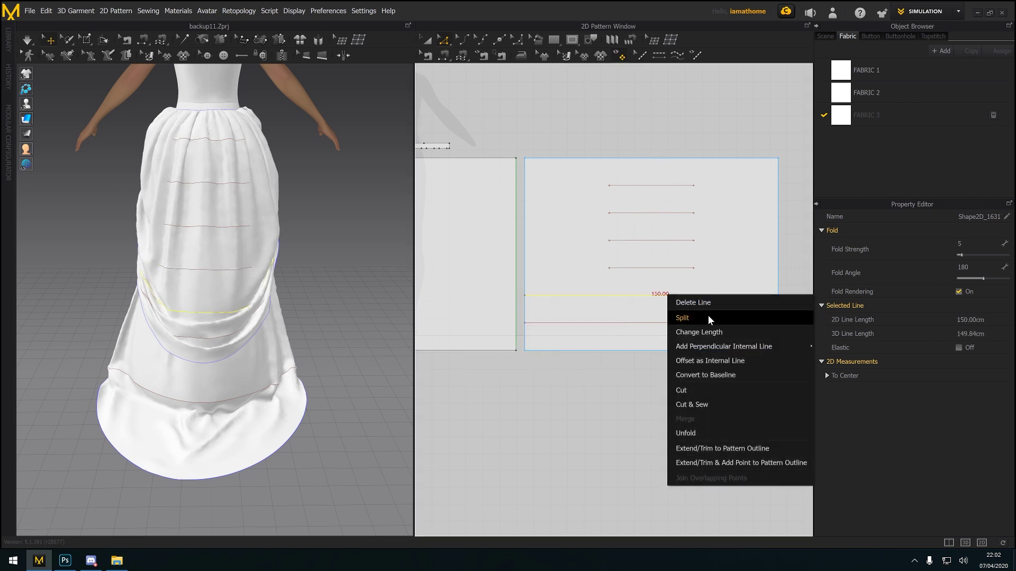
pyautogui.click(700, 328)
pyautogui.write('50')
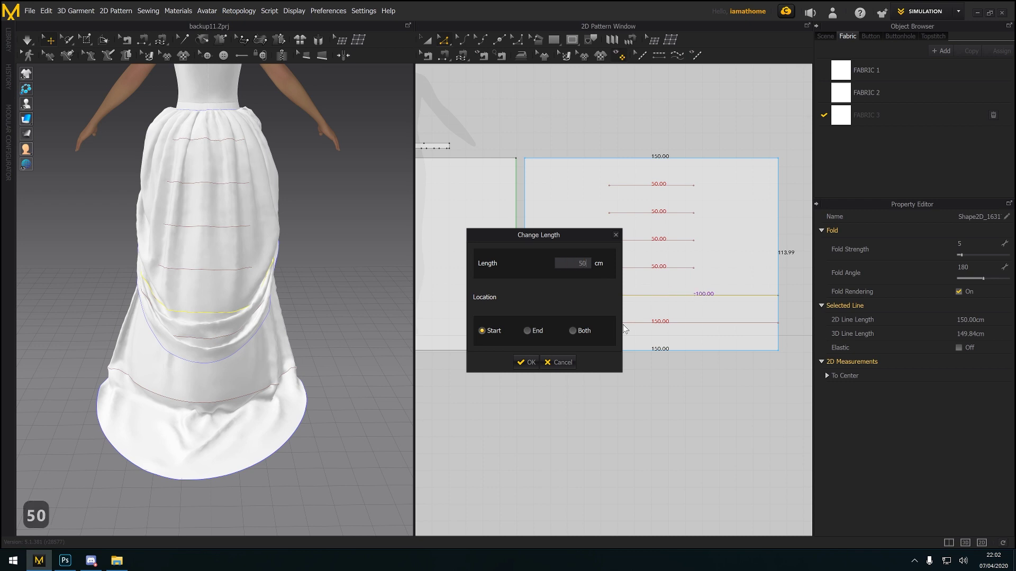
pyautogui.click(580, 332)
pyautogui.click(527, 362)
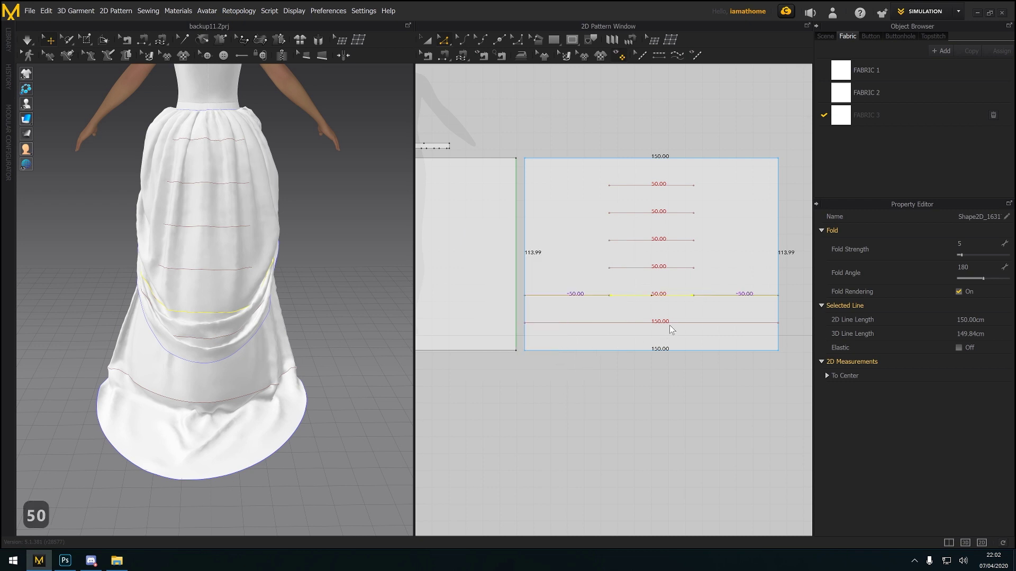
# Shorten the lowest internal line of the back panel to 50 cm, changing the length at both ends
pyautogui.click(672, 323)
pyautogui.rightClick(667, 324)
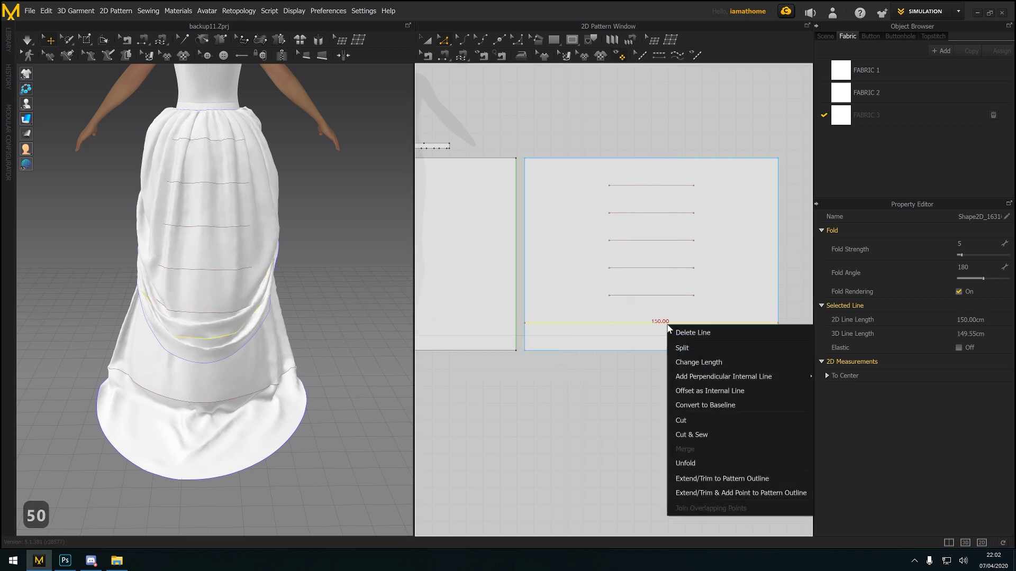
pyautogui.click(714, 363)
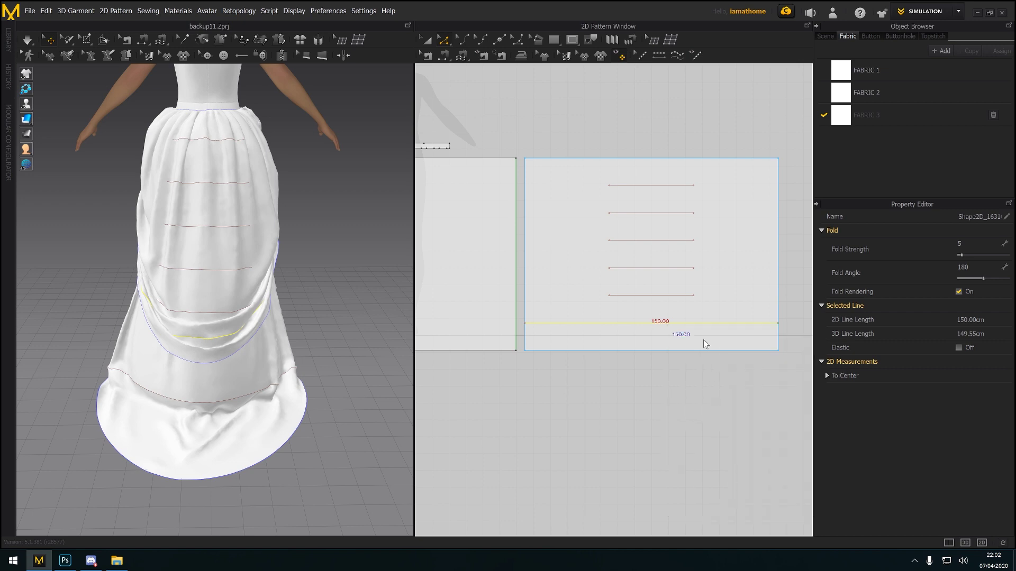
pyautogui.write('50')
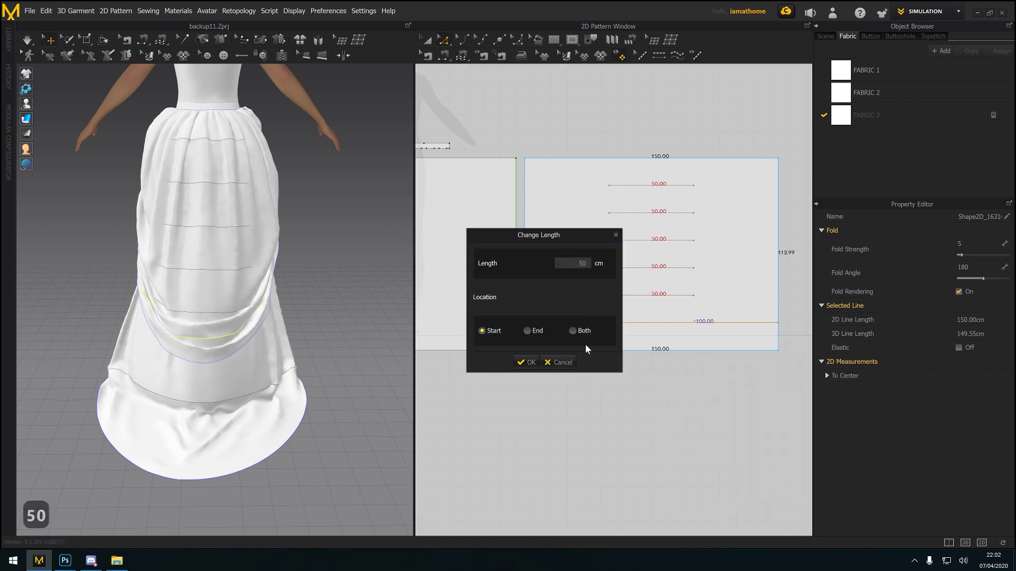
pyautogui.click(574, 330)
pyautogui.click(528, 362)
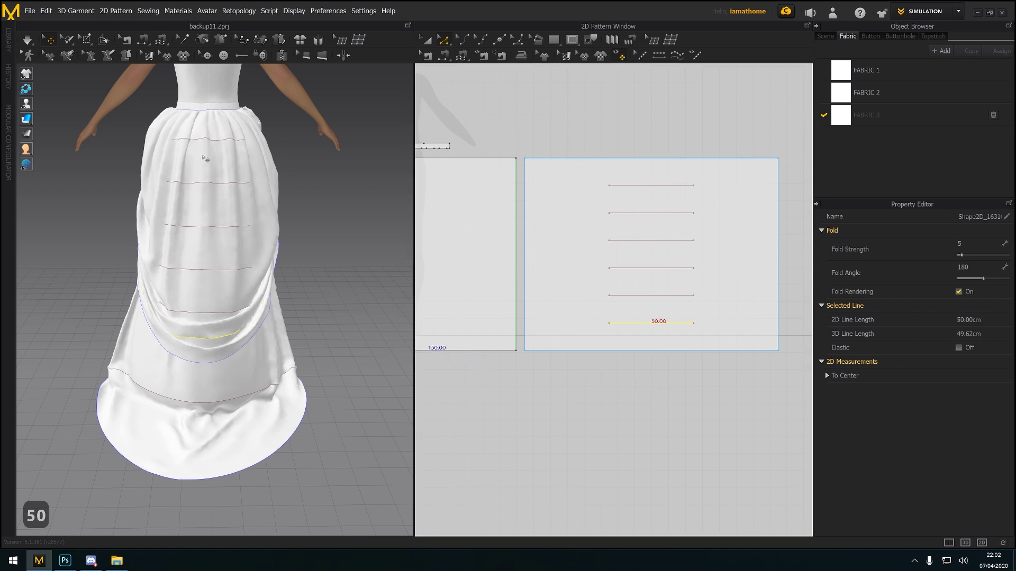
# Copy the two lowest internal lines of the back panel and paste them near the middle of the front panel's lower edge
pyautogui.moveTo(185, 326); pyautogui.dragTo(169, 416, button='right')
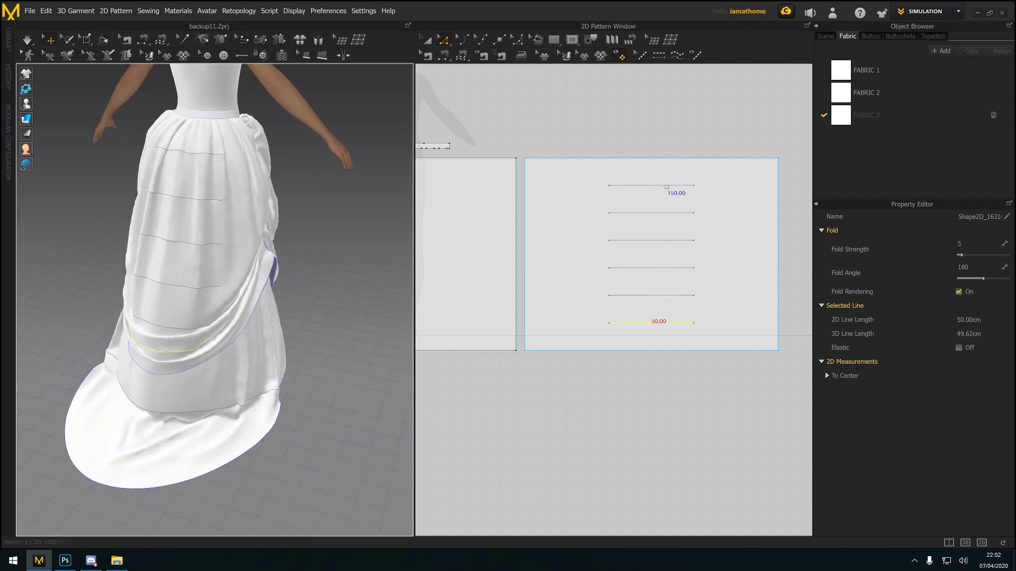
pyautogui.press('Escape')
pyautogui.scroll(-3, 617, 352)
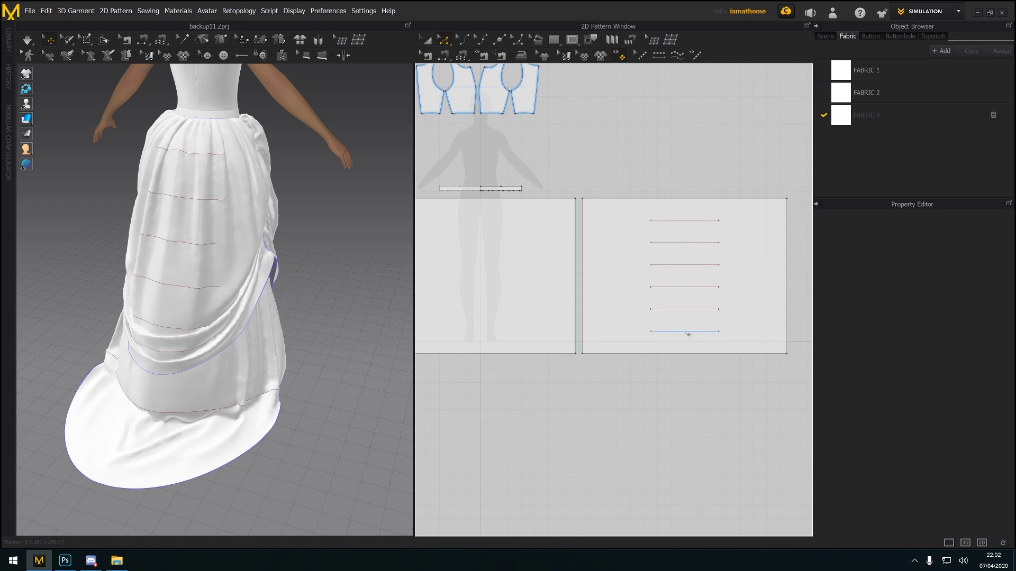
pyautogui.click(687, 332)
pyautogui.keyDown('shift'); pyautogui.click(688, 310); pyautogui.keyUp('shift')
pyautogui.hotkey('ctrl', 'c')
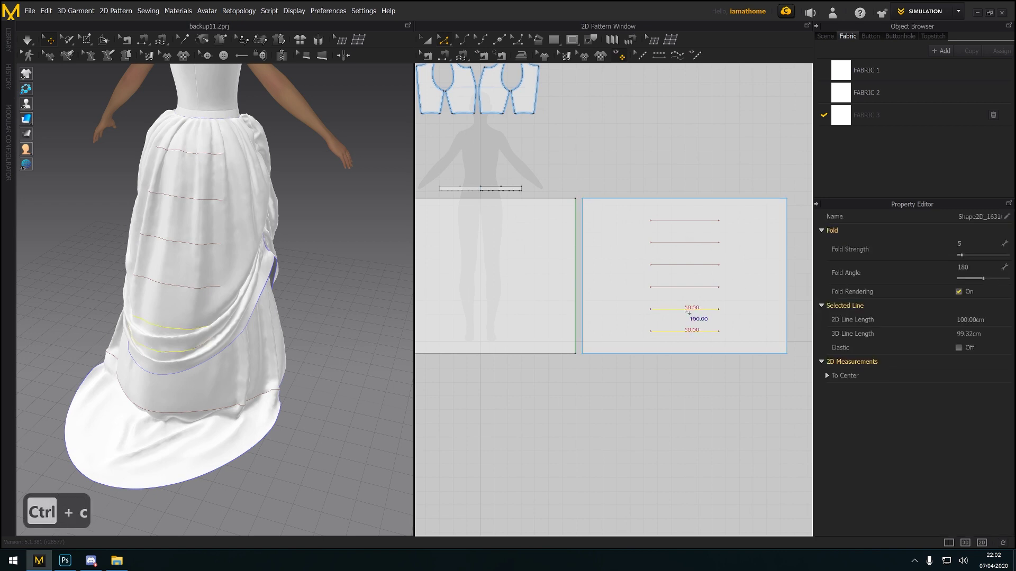
pyautogui.hotkey('ctrl', 'v')
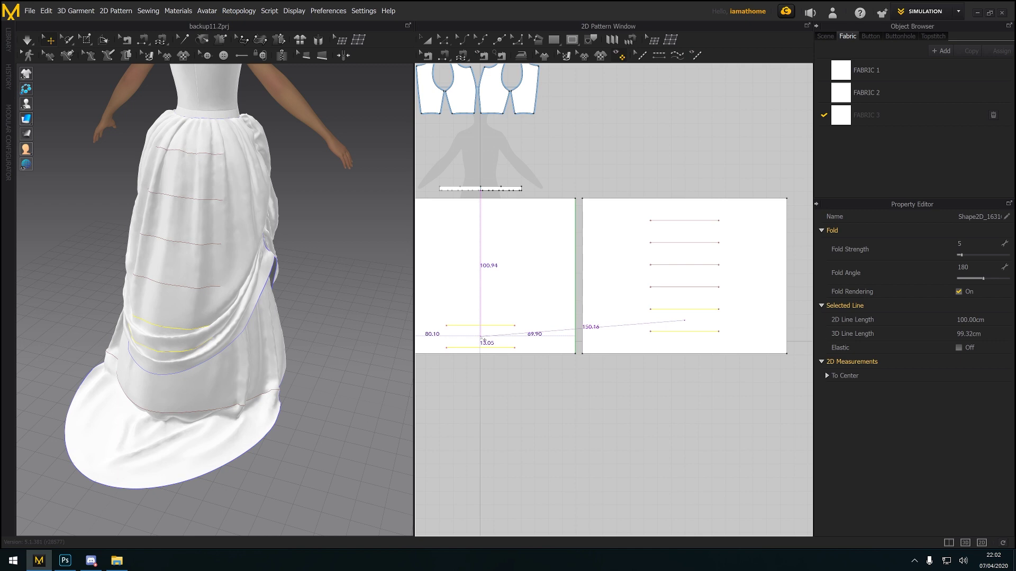
pyautogui.click(321, 388)
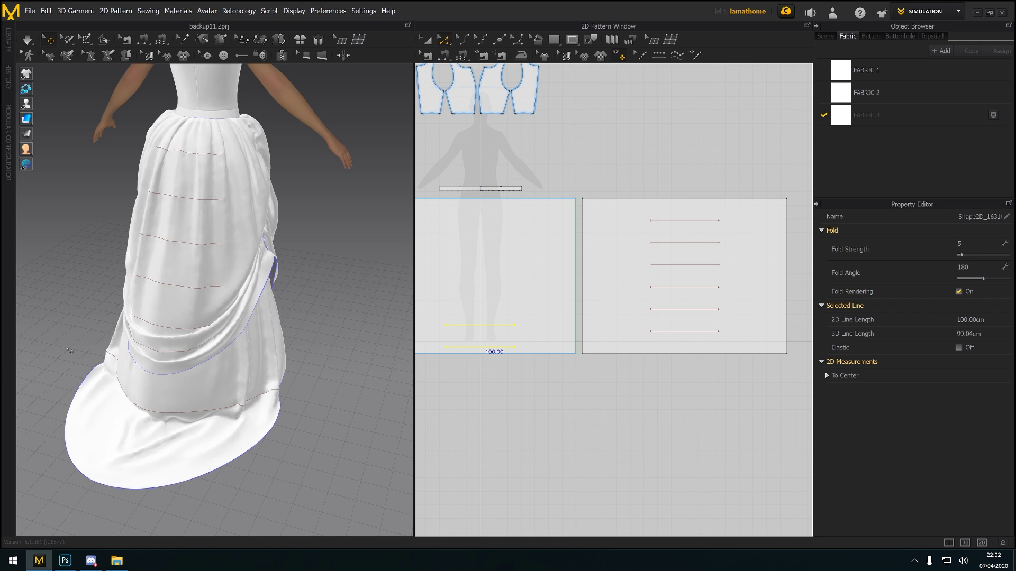
# Delete the two selected lower internal lines from the front skirt panel
pyautogui.moveTo(69, 350); pyautogui.dragTo(240, 382, button='right')
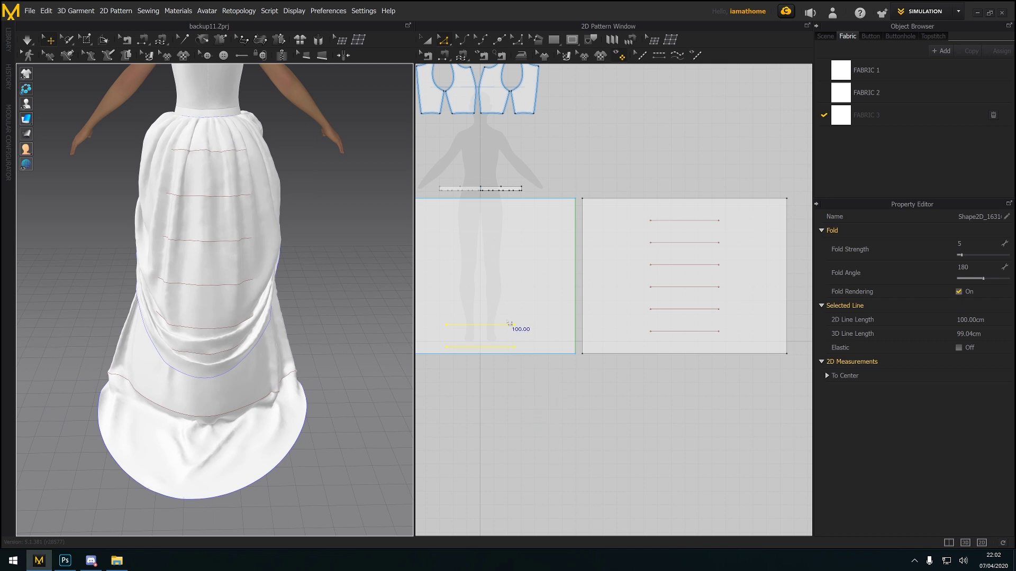
pyautogui.press('Delete')
pyautogui.moveTo(502, 420); pyautogui.dragTo(837, 291, button='middle')
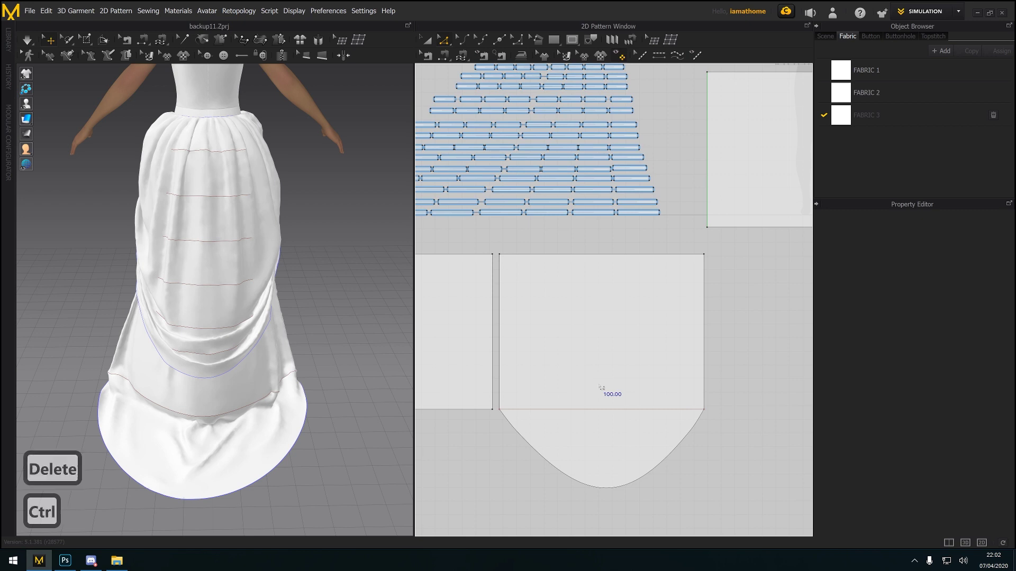
pyautogui.hotkey('ctrl', 'c')
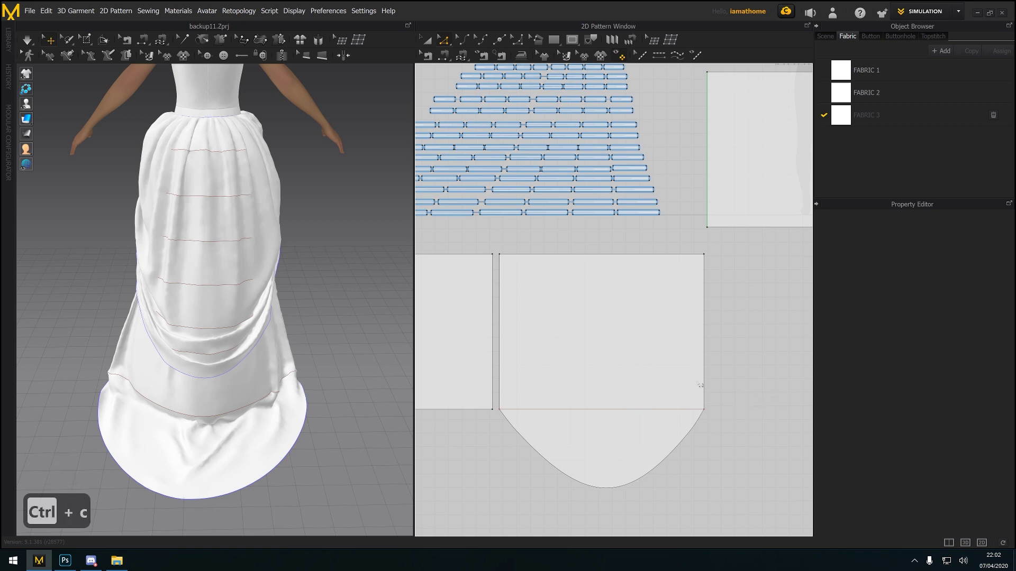
pyautogui.scroll(-5, 702, 387)
pyautogui.hotkey('ctrl', 'v')
pyautogui.scroll(5, 553, 397)
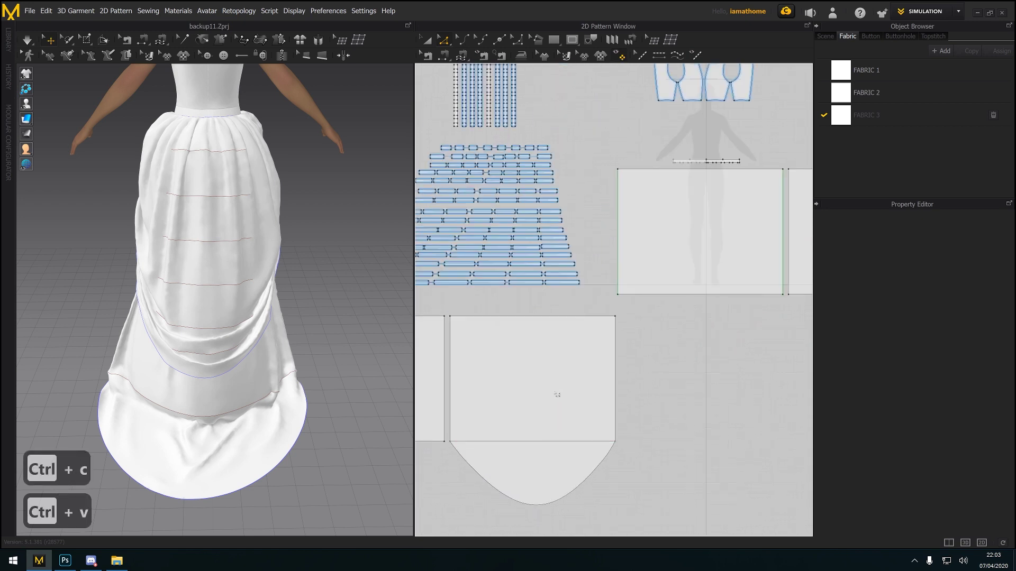
# Copy the two lowest internal lines of the overskirt's back panel and paste them onto the train pattern
pyautogui.scroll(-4, 709, 340)
pyautogui.click(741, 329)
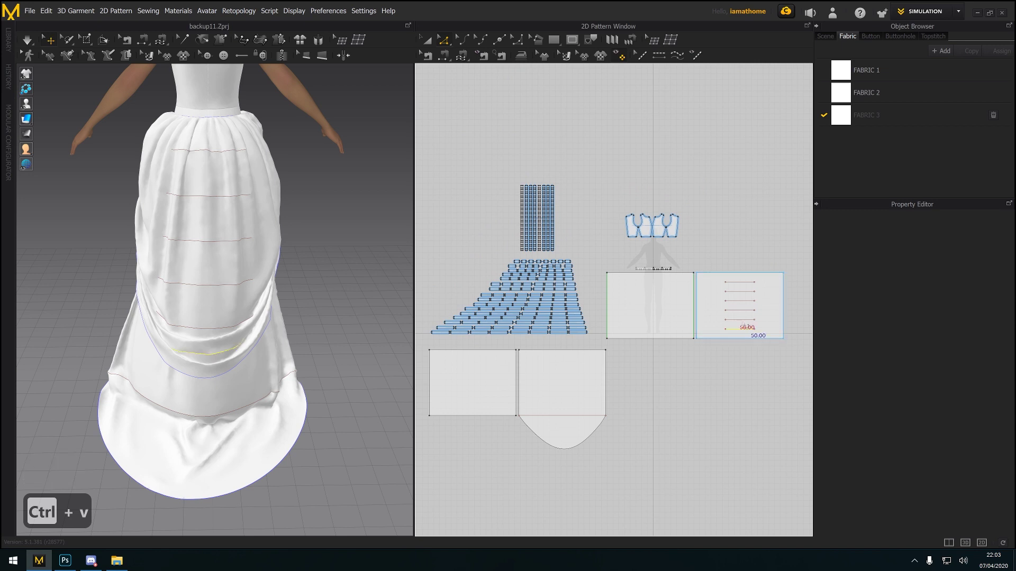
pyautogui.keyDown('shift'); pyautogui.click(740, 319); pyautogui.keyUp('shift')
pyautogui.hotkey('ctrl', 'c')
pyautogui.hotkey('ctrl', 'v')
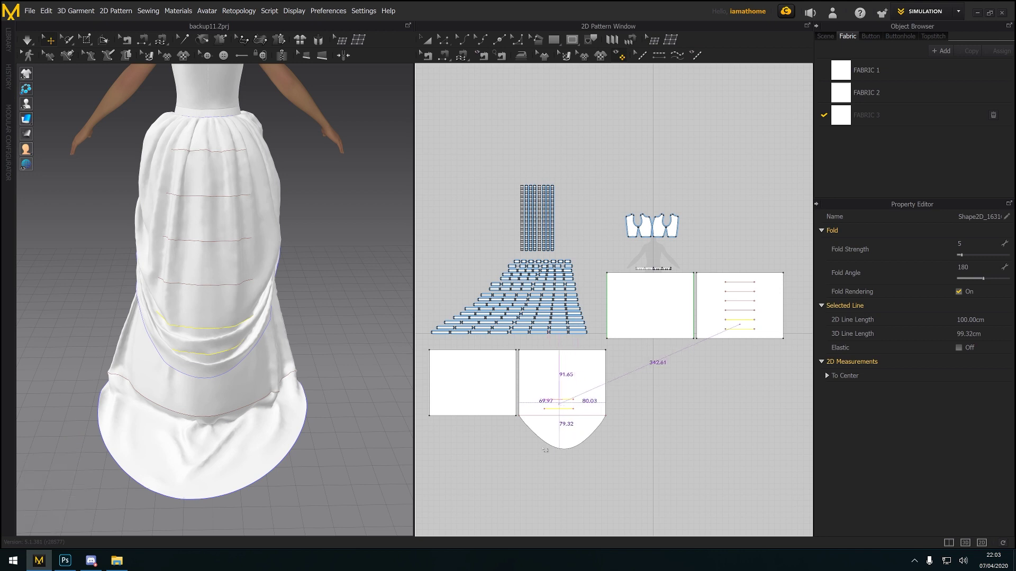
pyautogui.click(562, 406)
# Center the two pasted lines on the train pattern and lower them so the second falls in the curved section
pyautogui.scroll(3, 553, 423)
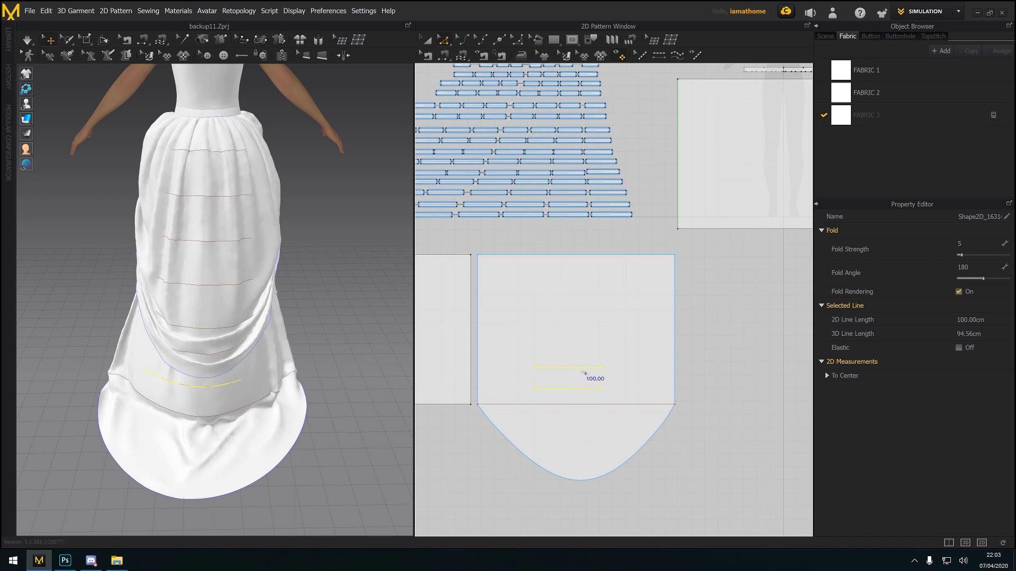
pyautogui.moveTo(581, 368); pyautogui.dragTo(590, 371)
pyautogui.moveTo(153, 405); pyautogui.dragTo(152, 399, button='right')
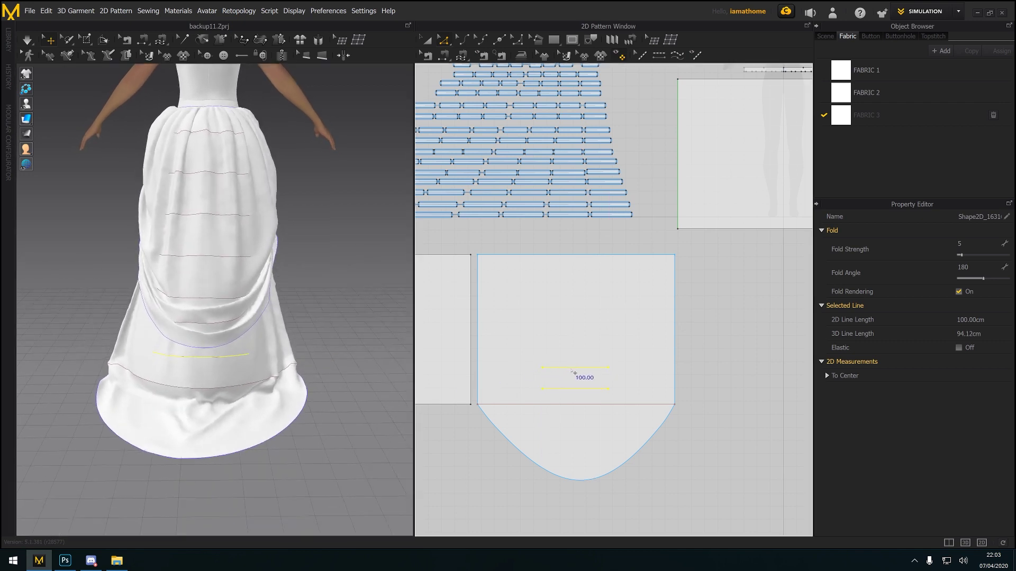
pyautogui.moveTo(574, 373); pyautogui.dragTo(573, 396)
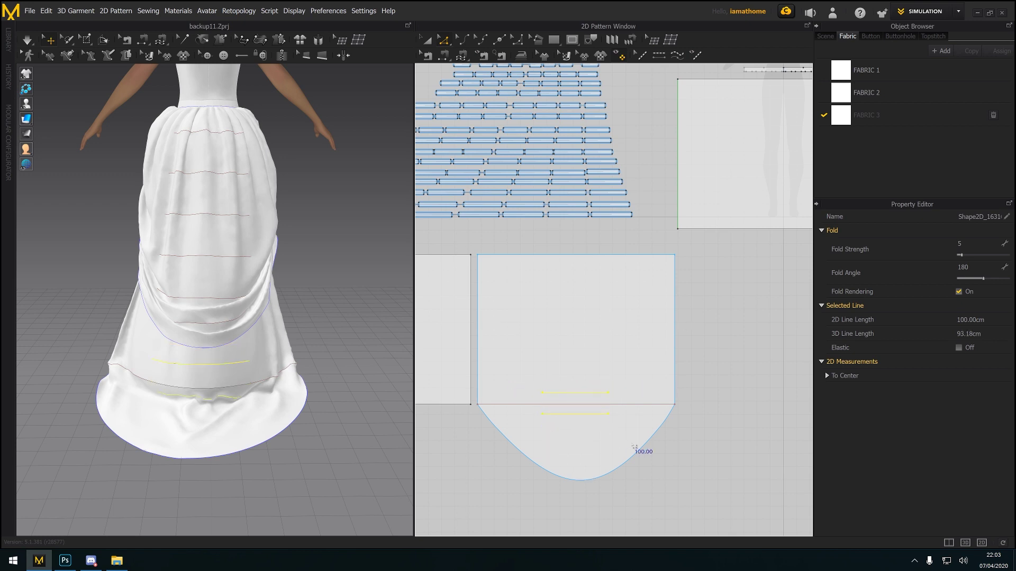
# Delete the lower pasted line in the curved section of the train pattern
pyautogui.click(702, 463)
pyautogui.click(601, 417)
pyautogui.press('Delete')
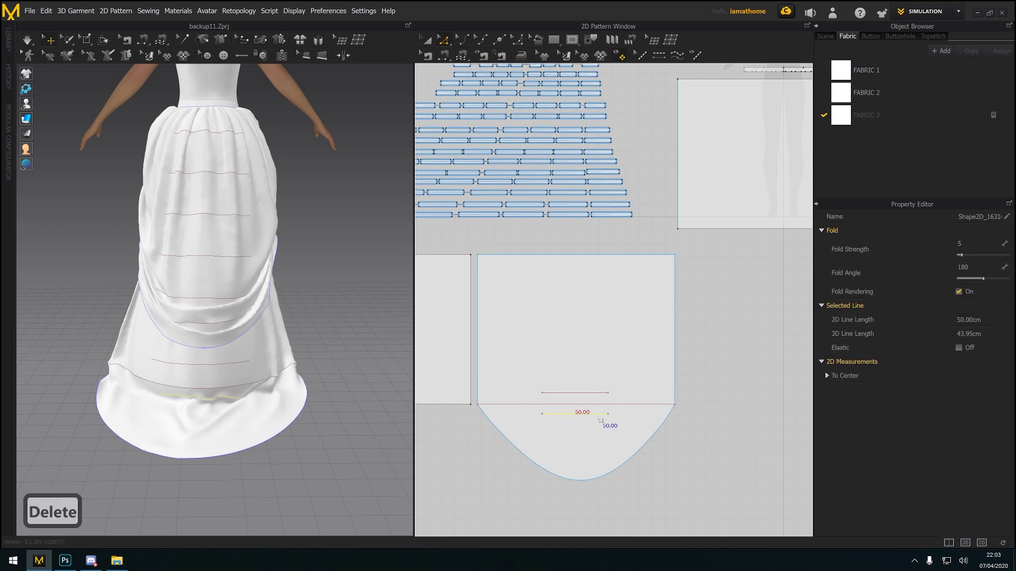
# Create a rectangular pattern 150 cm wide and 25 cm high below the overskirt's back panel
pyautogui.moveTo(284, 339); pyautogui.dragTo(288, 370, button='right')
pyautogui.moveTo(640, 316); pyautogui.dragTo(404, 455, button='middle')
pyautogui.scroll(-2, 404, 455)
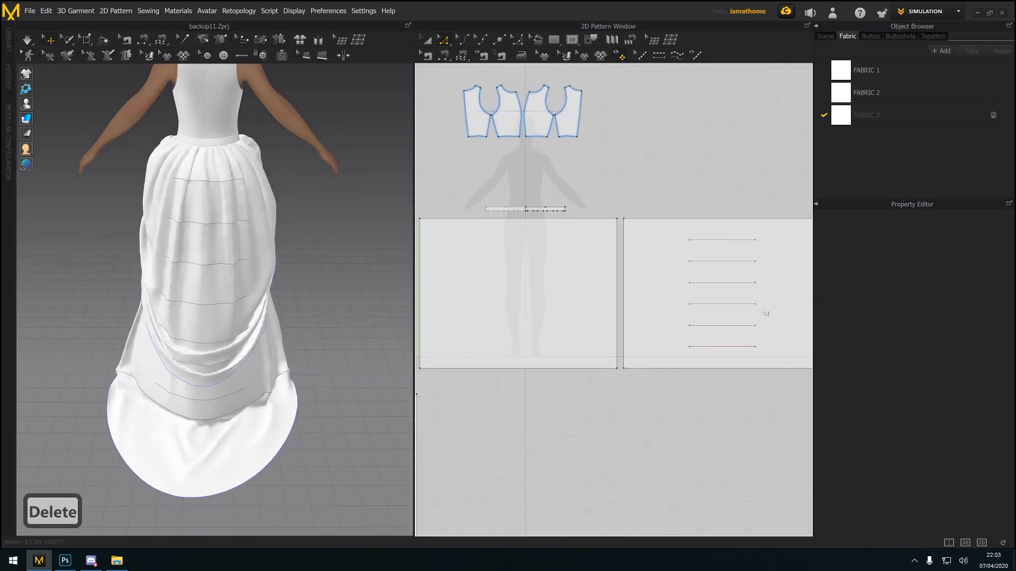
pyautogui.scroll(3, 722, 367)
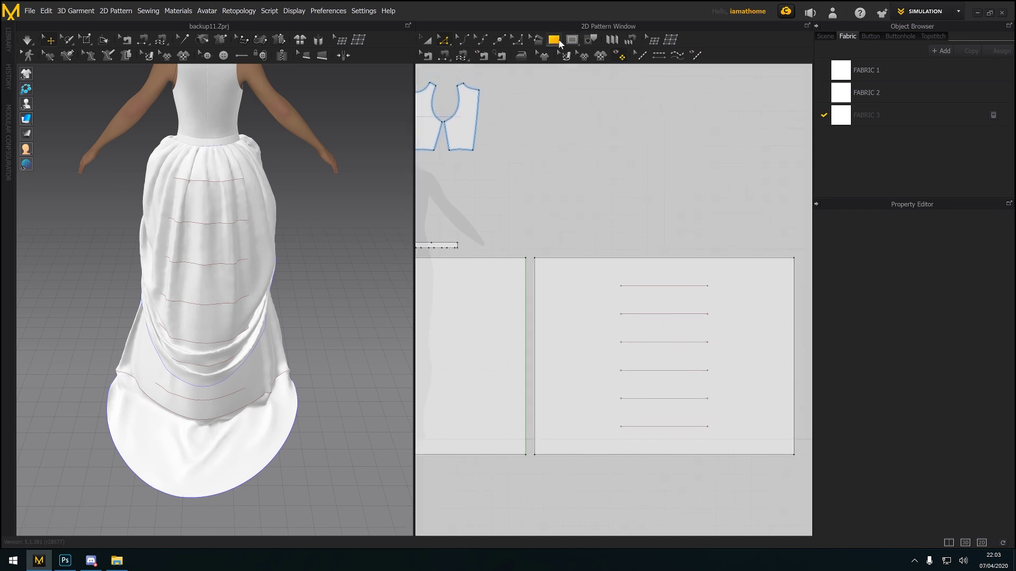
pyautogui.click(556, 40)
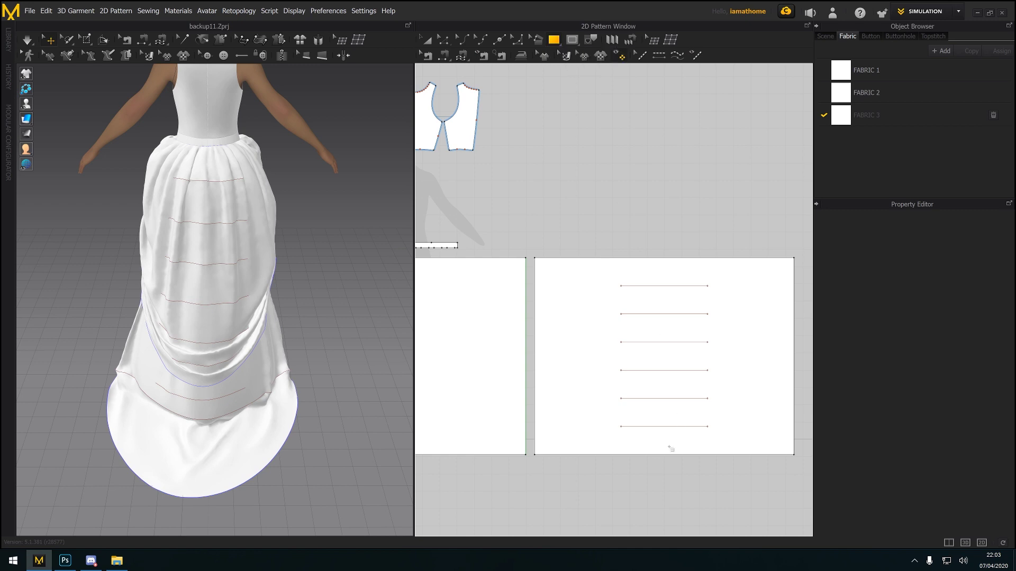
pyautogui.moveTo(655, 439); pyautogui.dragTo(647, 375, button='middle')
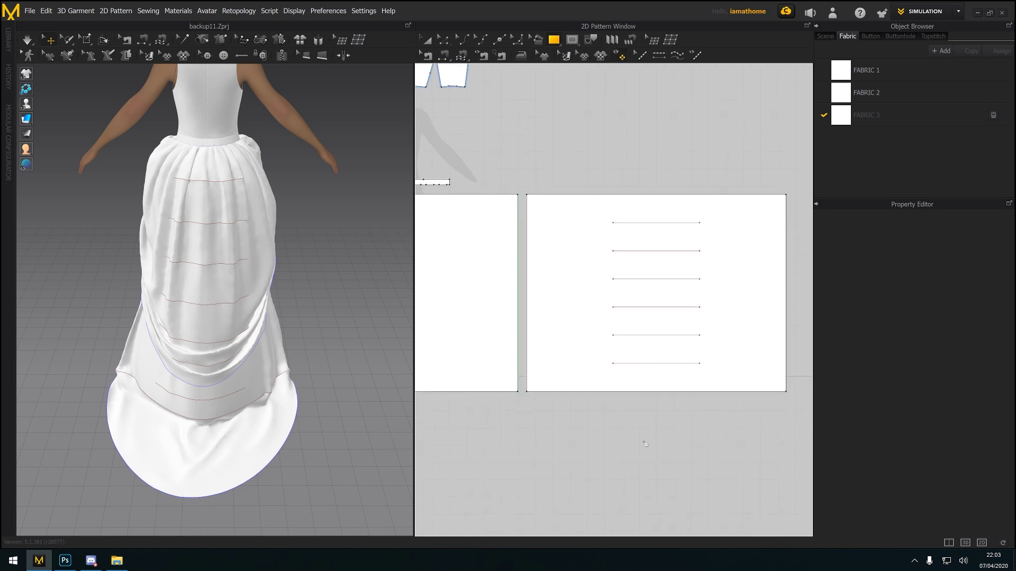
pyautogui.click(624, 428)
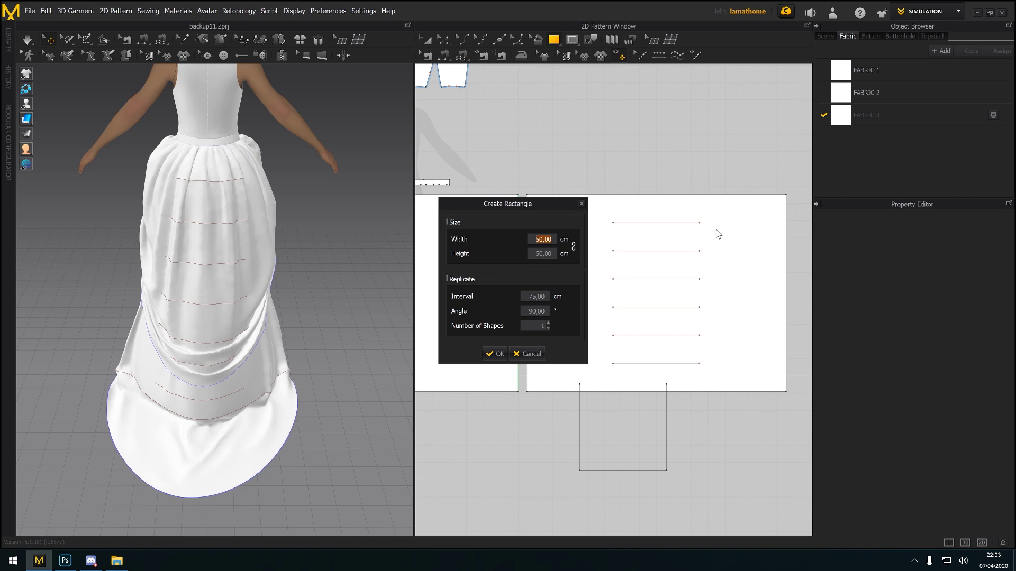
pyautogui.write('150')
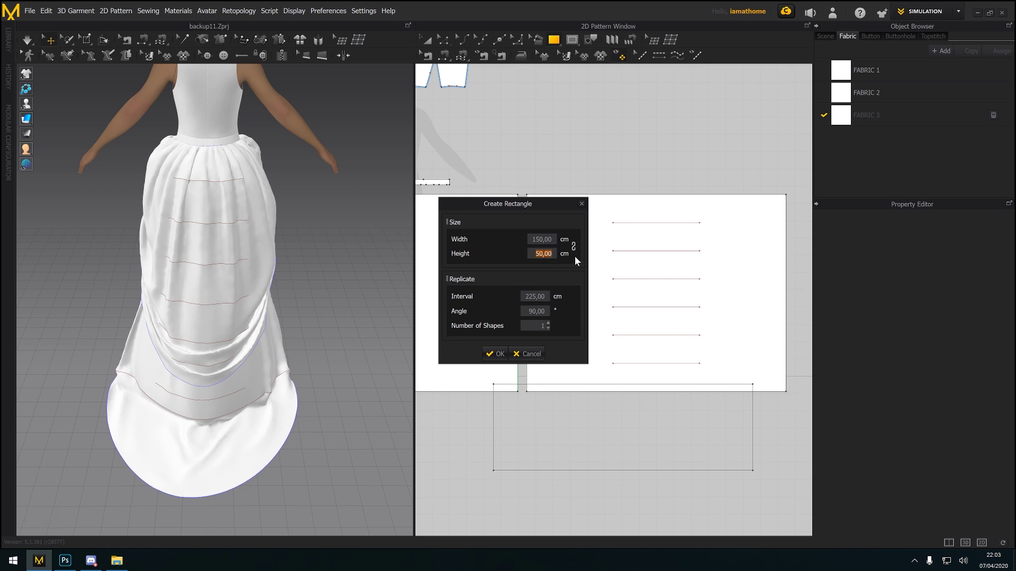
pyautogui.write('25')
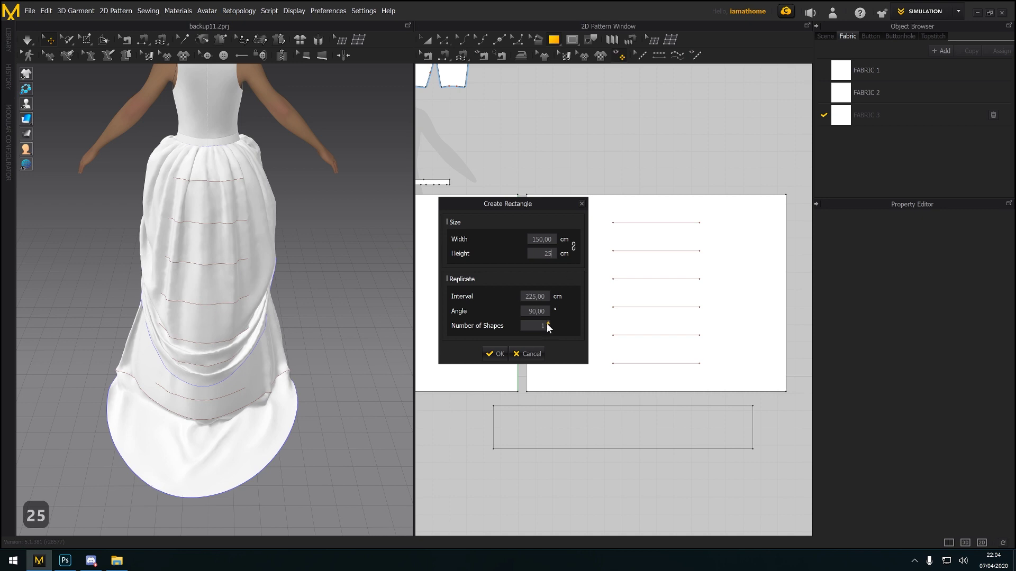
pyautogui.click(494, 354)
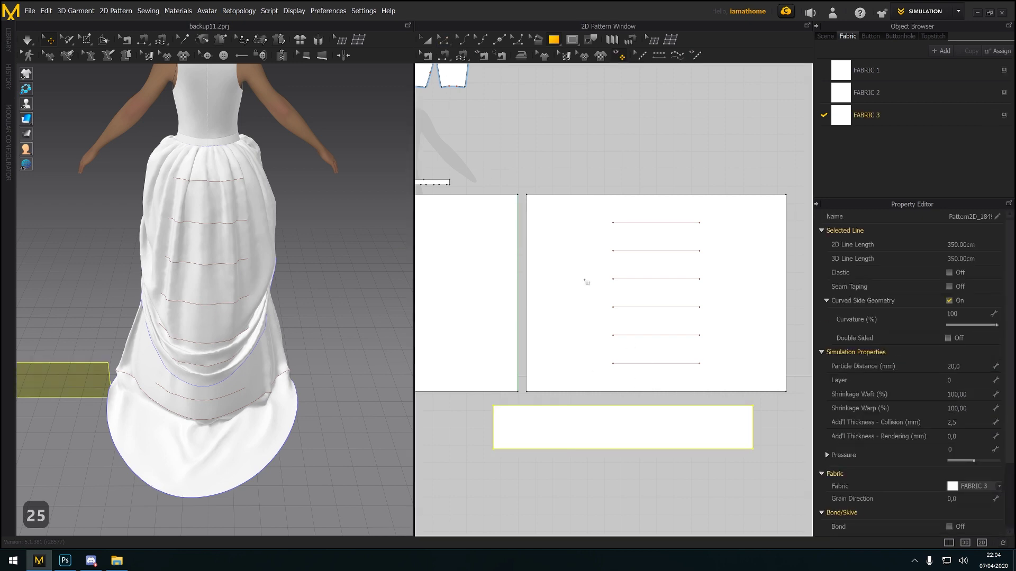
# Reduce the new rectangle's height slightly and place it in the empty area beside the train pattern
pyautogui.click(426, 41)
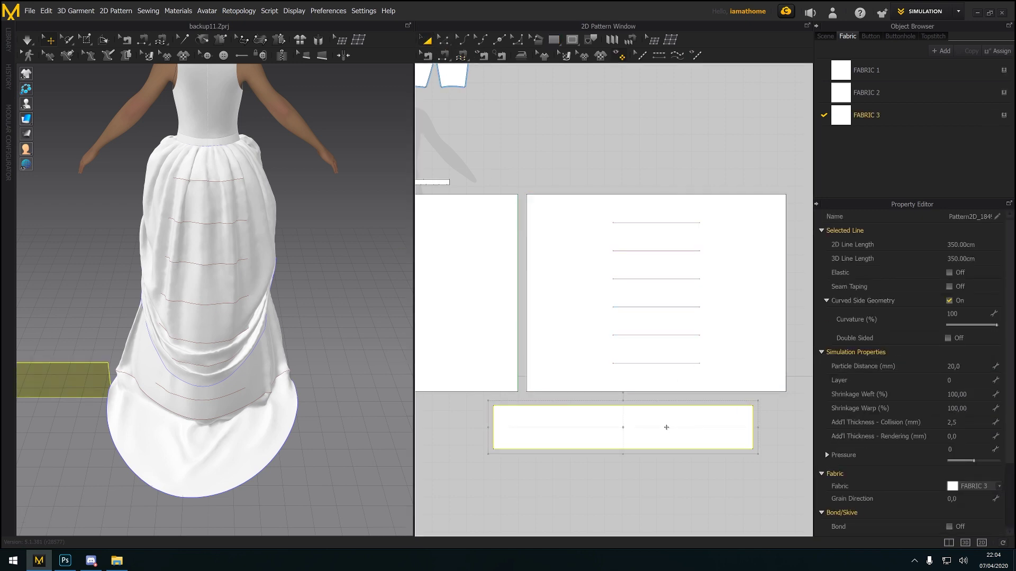
pyautogui.moveTo(666, 427); pyautogui.dragTo(676, 354)
pyautogui.moveTo(637, 383); pyautogui.dragTo(680, 421)
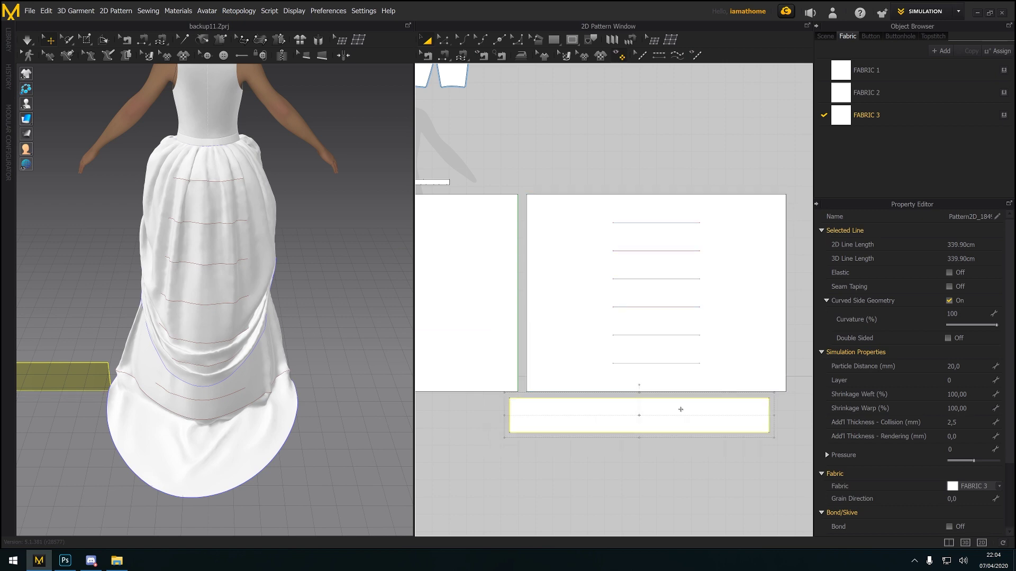
pyautogui.scroll(-2, 679, 414)
pyautogui.scroll(-3, 732, 358)
pyautogui.moveTo(677, 415); pyautogui.dragTo(753, 373, button='middle')
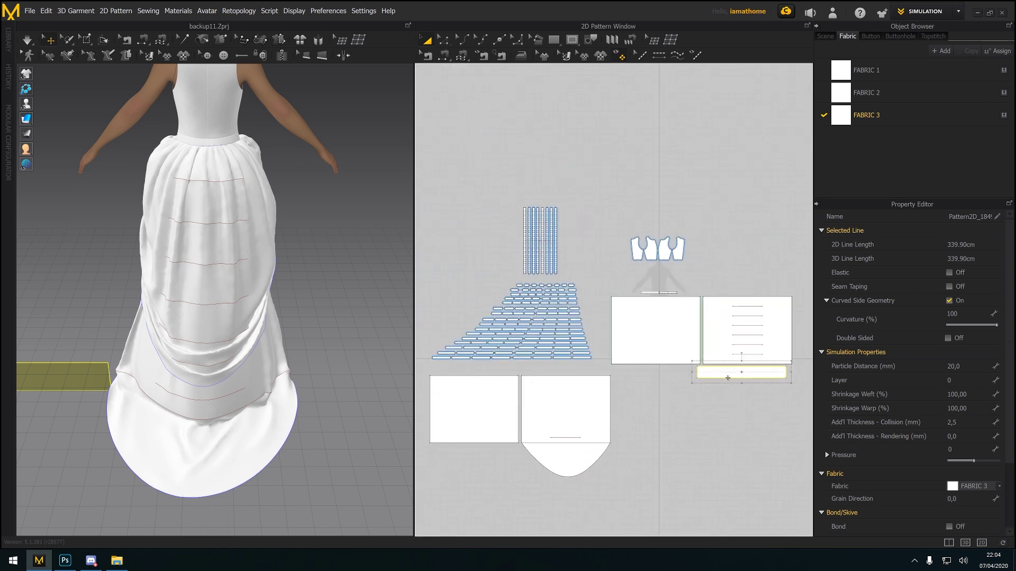
pyautogui.moveTo(741, 373); pyautogui.dragTo(663, 429)
pyautogui.scroll(3, 662, 430)
pyautogui.moveTo(663, 426); pyautogui.dragTo(654, 411, button='middle')
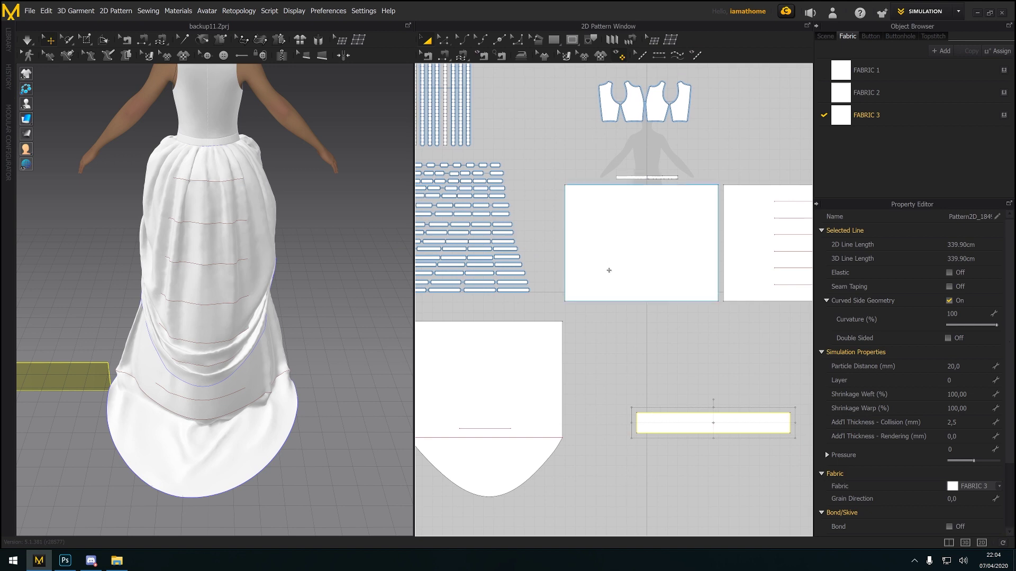
# Sew the strip's 150 cm upper edge to the 50 cm internal line on the train pattern
pyautogui.click(443, 55)
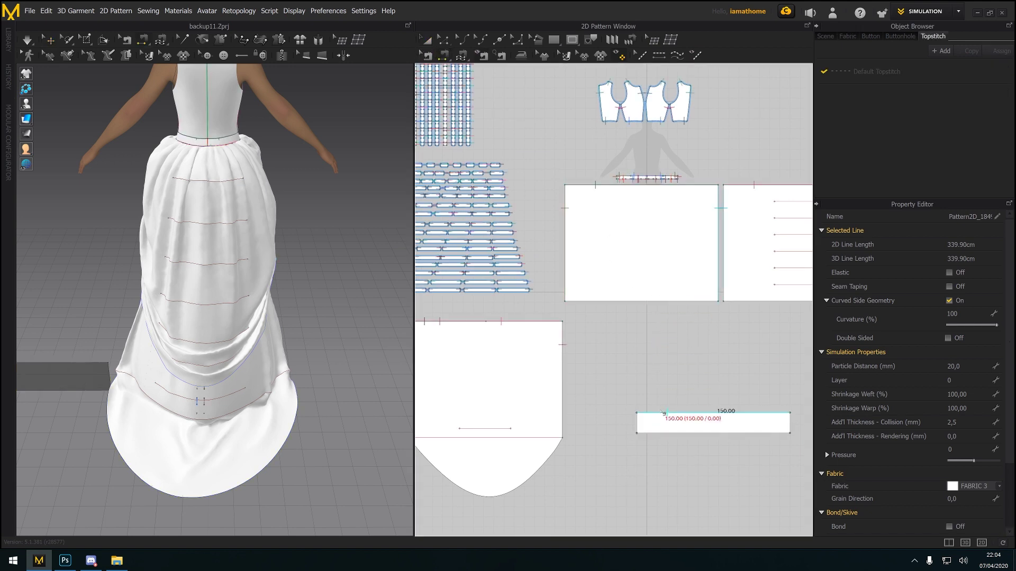
pyautogui.click(654, 412)
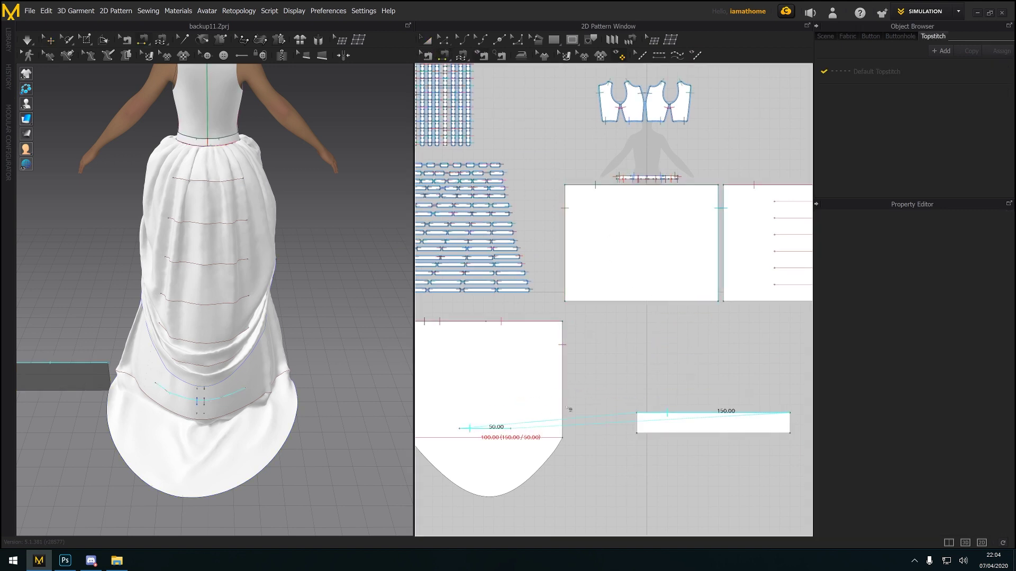
pyautogui.click(427, 41)
pyautogui.scroll(-2, 582, 423)
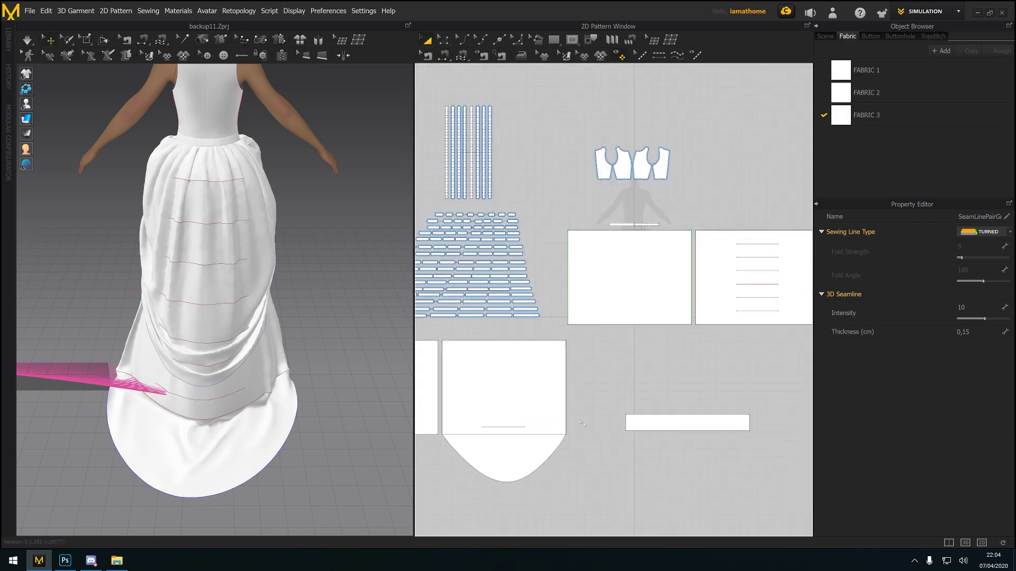
# Flip the strip horizontally in the 3D view
pyautogui.click(651, 427)
pyautogui.rightClick(652, 427)
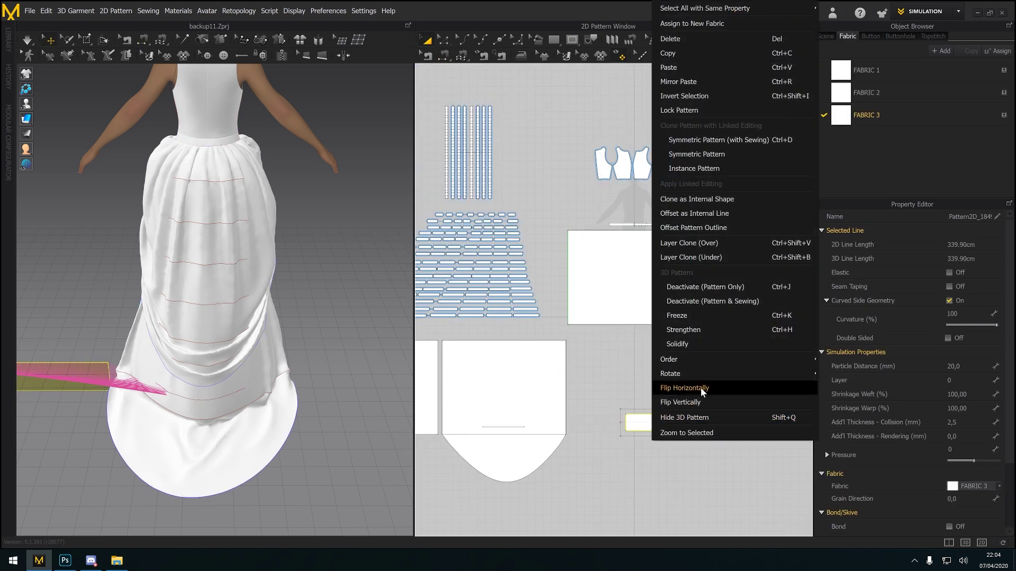
pyautogui.moveTo(199, 428); pyautogui.dragTo(161, 421, button='right')
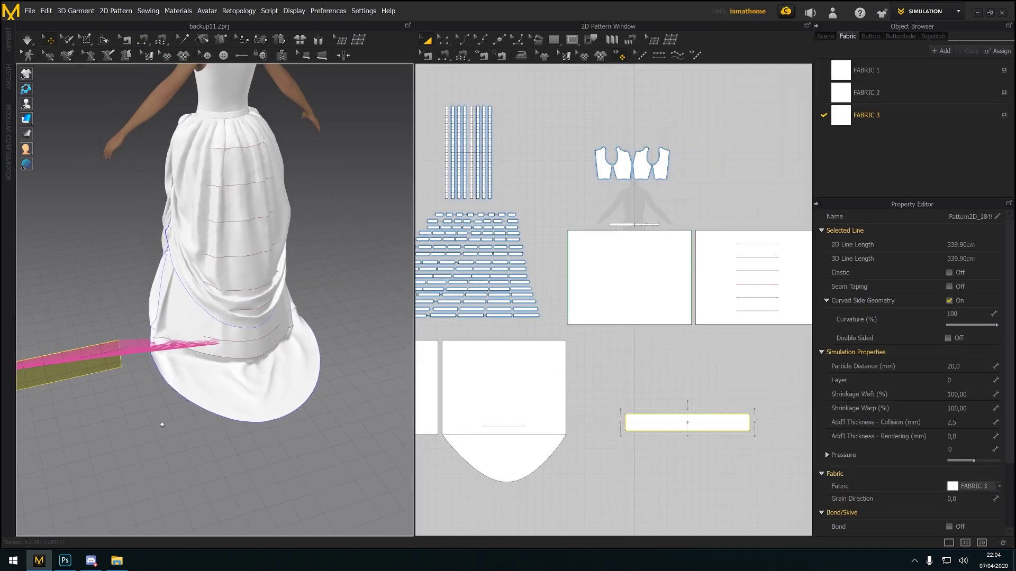
pyautogui.moveTo(161, 421); pyautogui.dragTo(249, 456, button='middle')
pyautogui.moveTo(196, 436); pyautogui.dragTo(94, 435, button='right')
pyautogui.moveTo(88, 418); pyautogui.dragTo(329, 294)
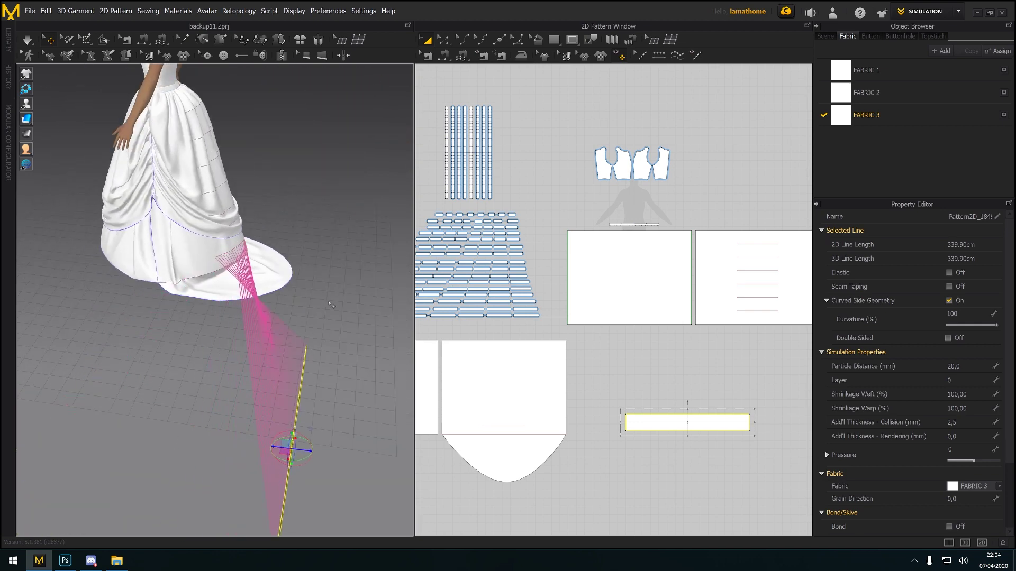
pyautogui.press('8')
pyautogui.press('f')
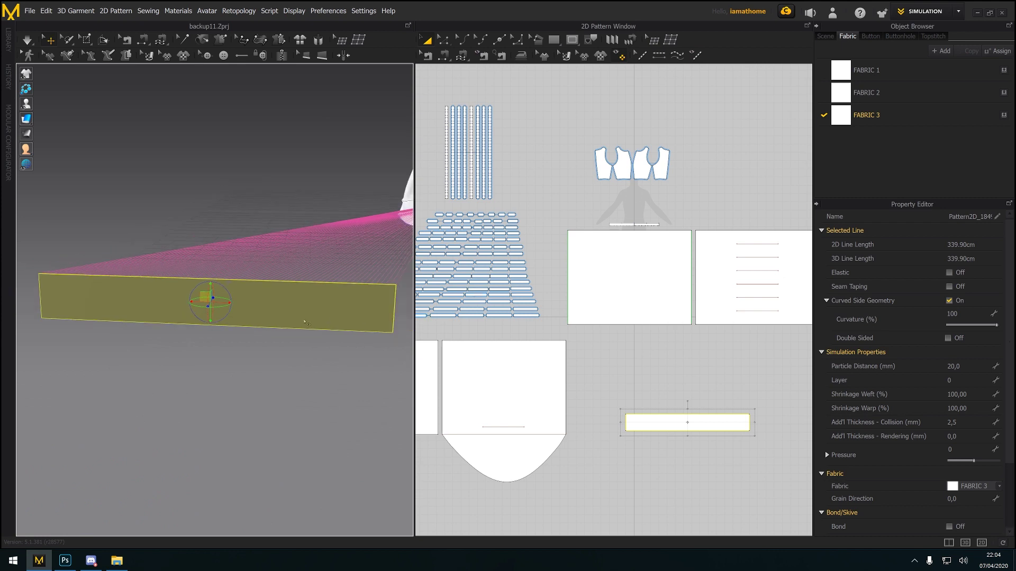
pyautogui.rightClick(303, 315)
pyautogui.click(339, 316)
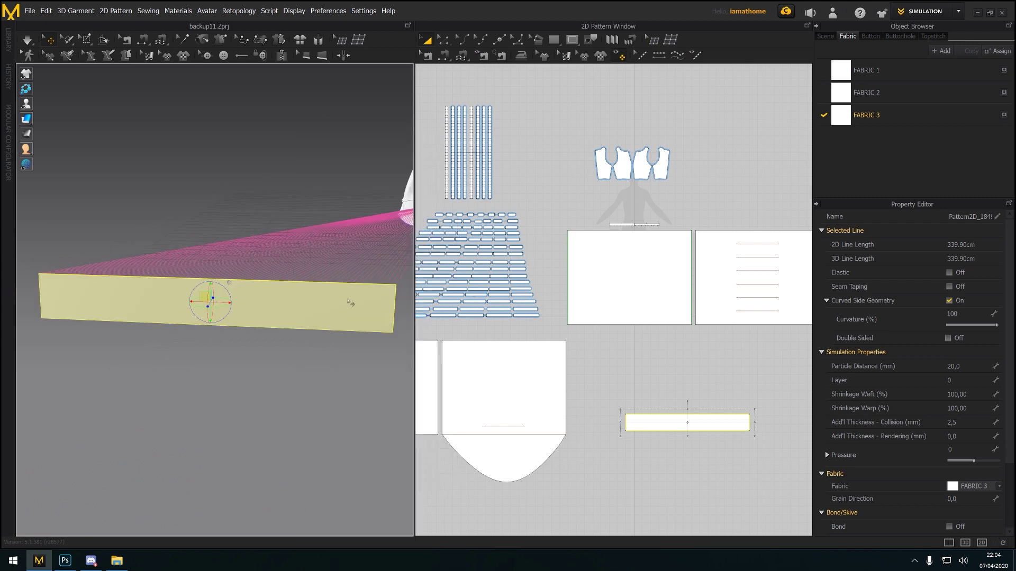
# Move the strip behind the train in the 3D view and rotate it to face the train's internal line
pyautogui.moveTo(352, 302); pyautogui.dragTo(437, 296, button='right')
pyautogui.moveTo(325, 337); pyautogui.dragTo(145, 411, button='middle')
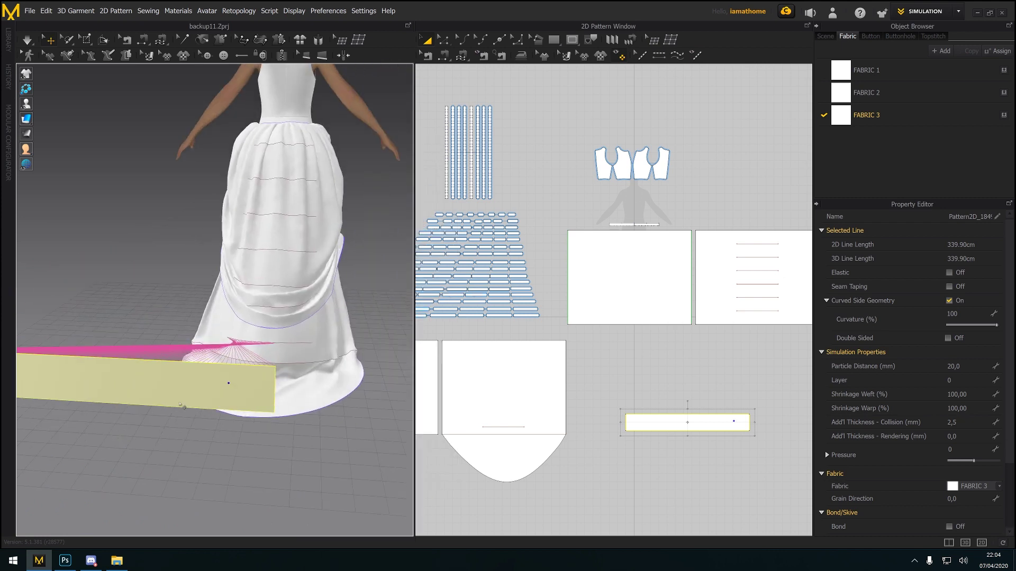
pyautogui.moveTo(216, 383); pyautogui.dragTo(270, 402)
pyautogui.moveTo(269, 402); pyautogui.dragTo(283, 429, button='middle')
pyautogui.moveTo(283, 430); pyautogui.dragTo(279, 426, button='right')
pyautogui.click(208, 417)
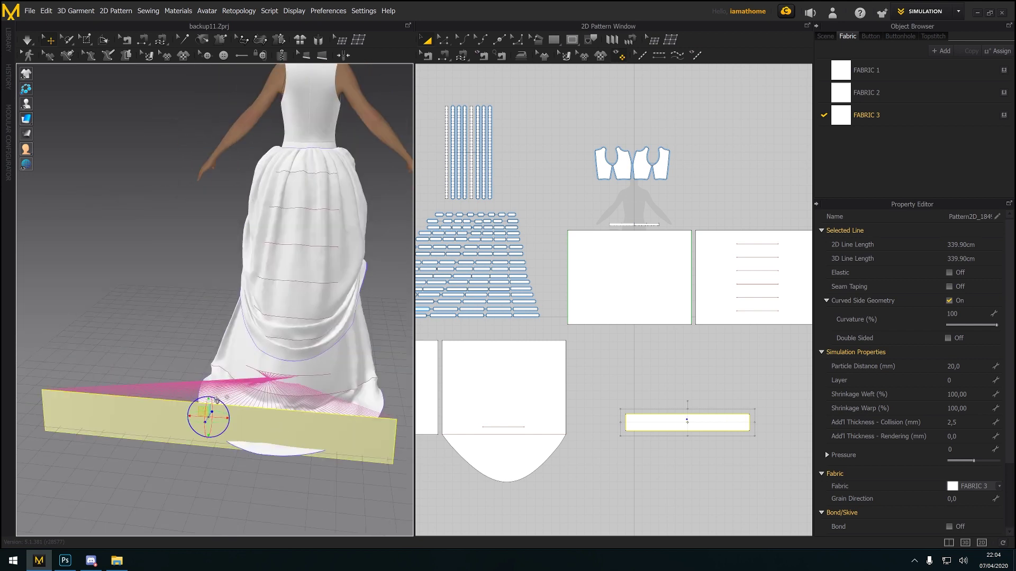
pyautogui.moveTo(198, 398); pyautogui.dragTo(173, 485)
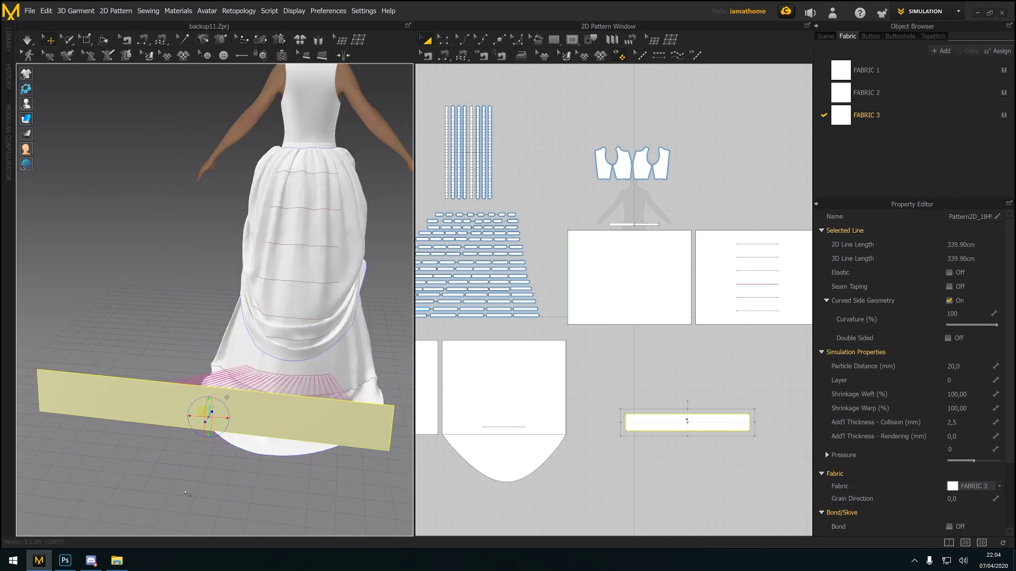
# Fine-tune the strip's rotation behind the train and flip it horizontally
pyautogui.moveTo(290, 465); pyautogui.dragTo(245, 396, button='right')
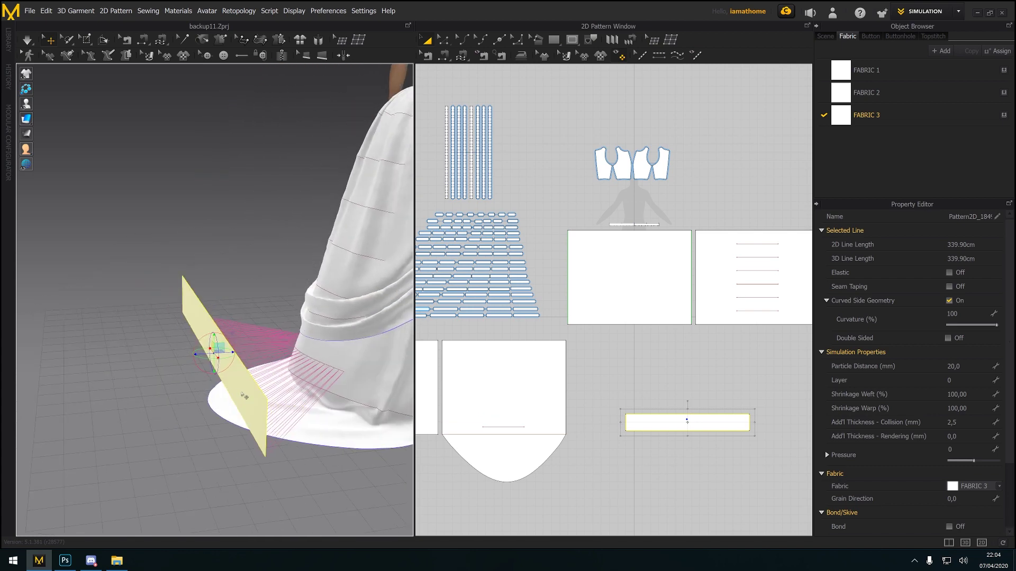
pyautogui.moveTo(226, 338)
pyautogui.mouseDown()
pyautogui.moveTo(215, 352)
pyautogui.moveTo(224, 341)
pyautogui.mouseUp()
pyautogui.moveTo(227, 365); pyautogui.dragTo(372, 324, button='right')
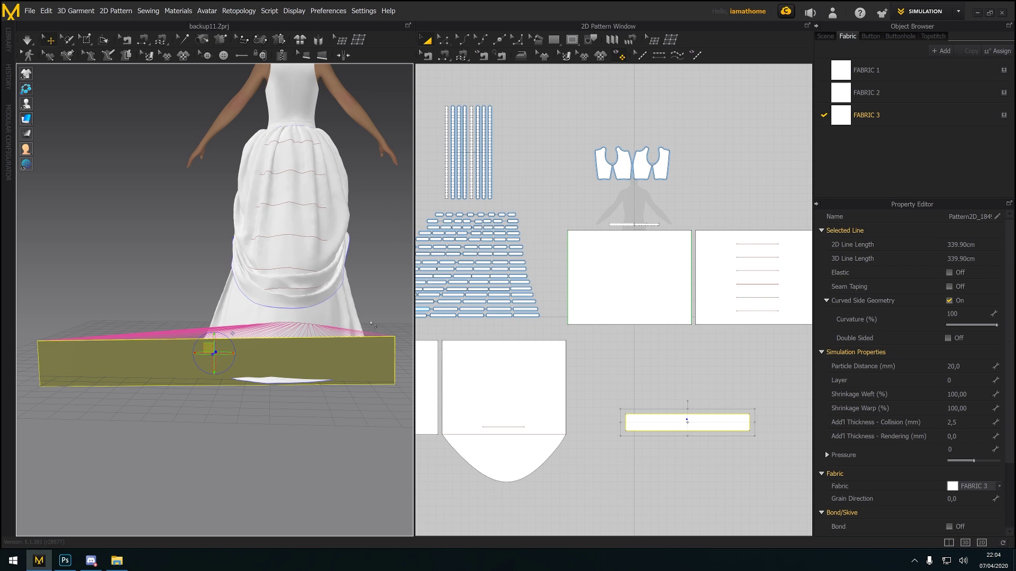
pyautogui.rightClick(348, 363)
pyautogui.click(398, 179)
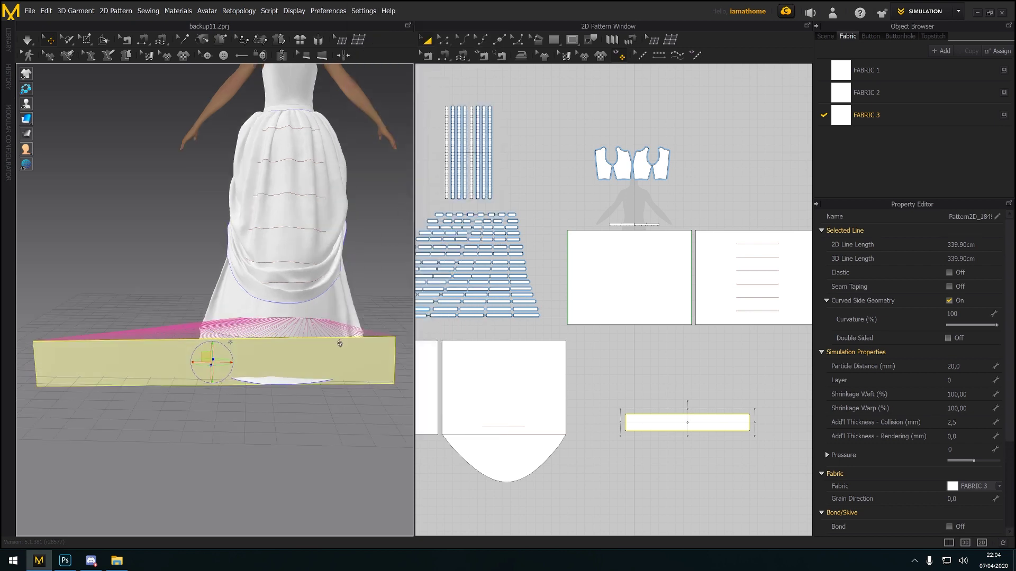
pyautogui.moveTo(340, 344); pyautogui.dragTo(342, 364, button='right')
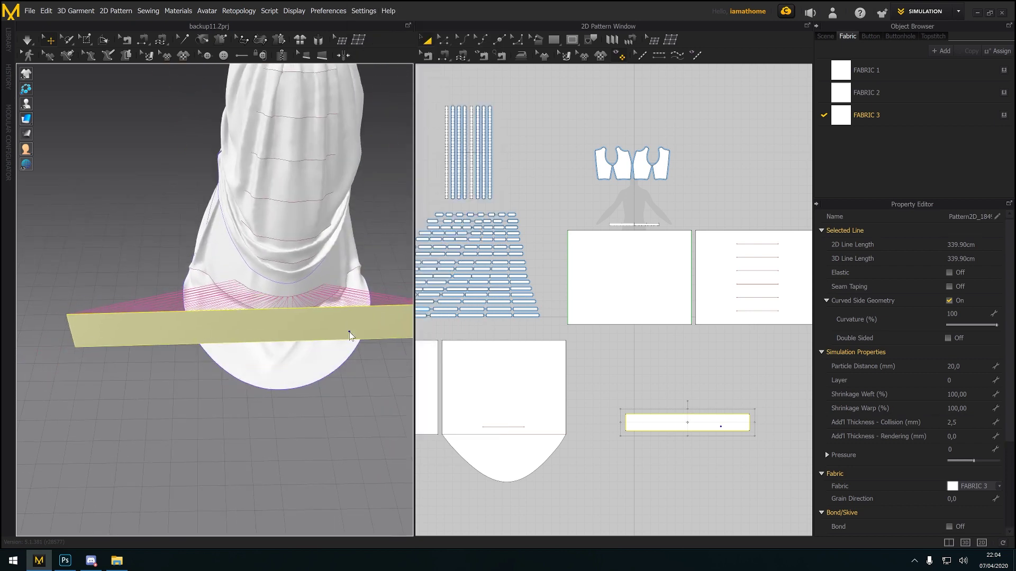
# Try superimposing the strip directly onto the train in the 3D view, undoing each attempt
pyautogui.rightClick(349, 335)
pyautogui.click(417, 344)
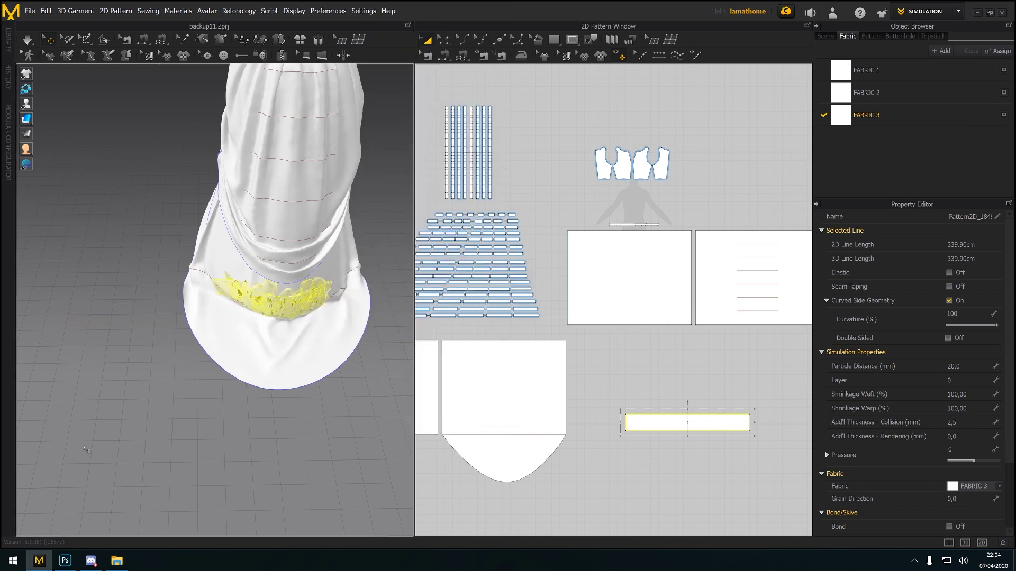
pyautogui.moveTo(370, 410); pyautogui.dragTo(364, 347, button='right')
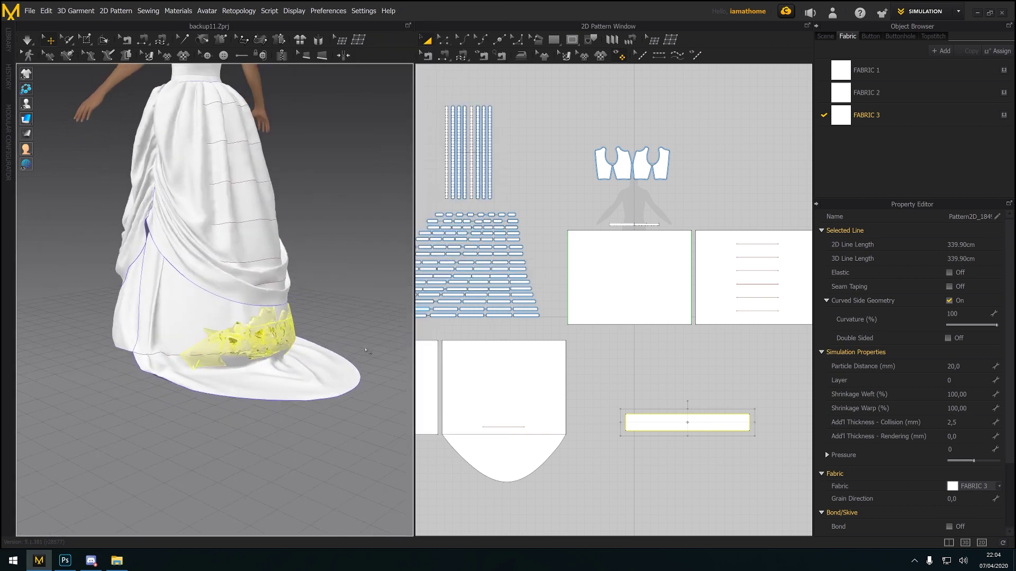
pyautogui.hotkey('ctrl', 'z')
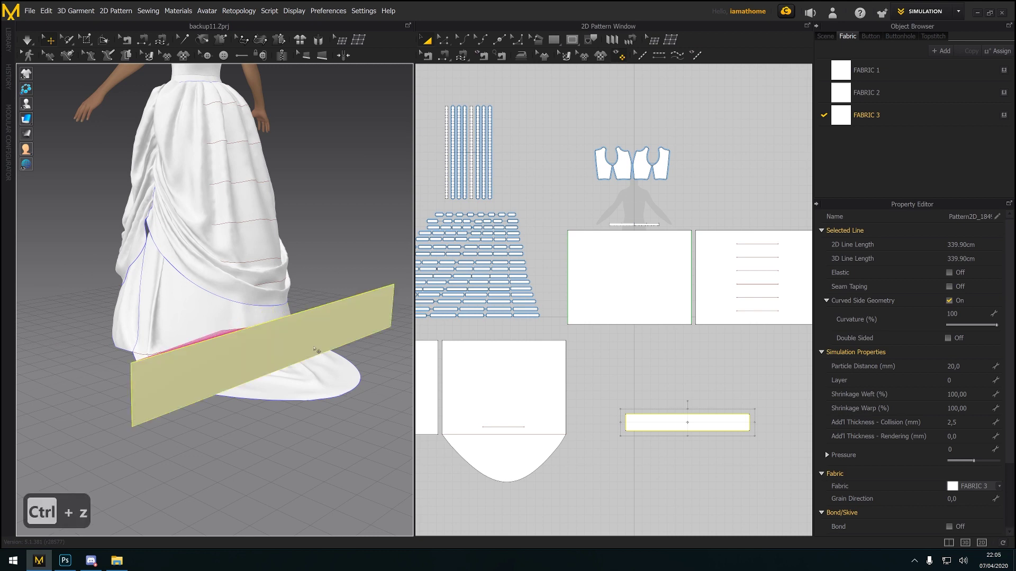
pyautogui.rightClick(311, 339)
pyautogui.click(339, 374)
pyautogui.hotkey('ctrl', 'z')
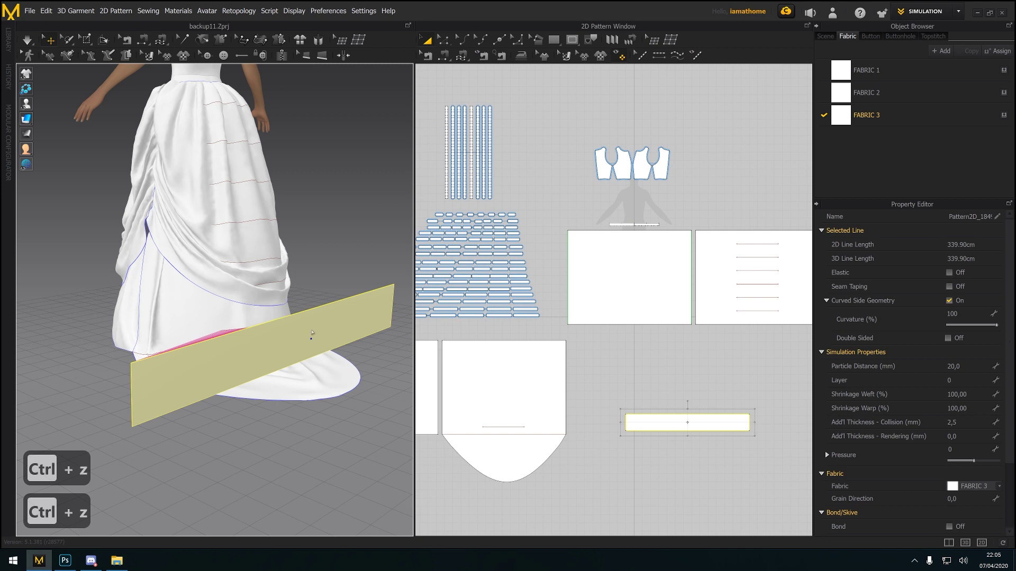
pyautogui.rightClick(313, 334)
pyautogui.click(338, 367)
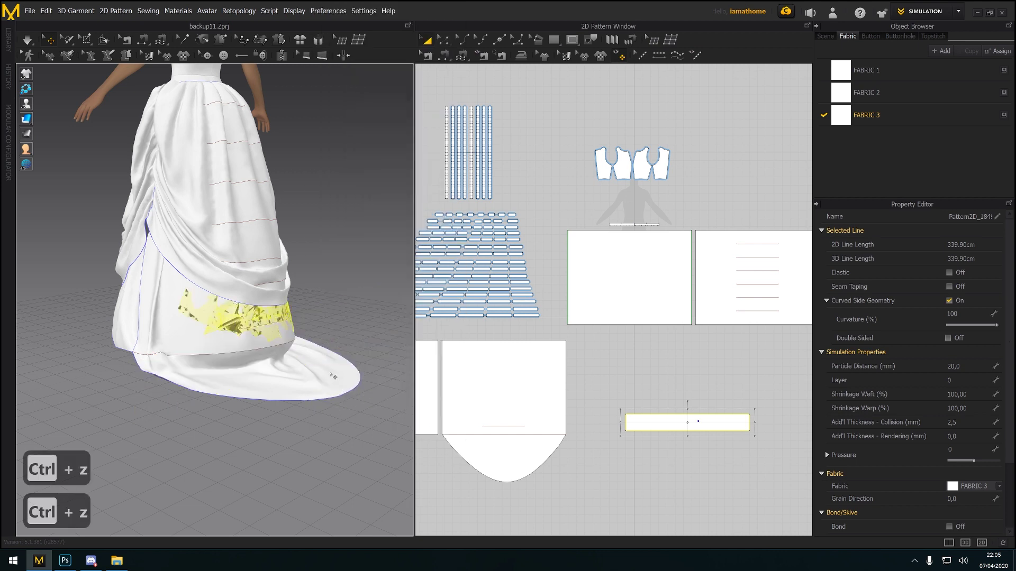
pyautogui.hotkey('ctrl', 'z')
# Simulate the garment to gather and drape the sewn strip on the train, then stop the simulation
pyautogui.moveTo(332, 339); pyautogui.dragTo(325, 375, button='right')
pyautogui.press('space')
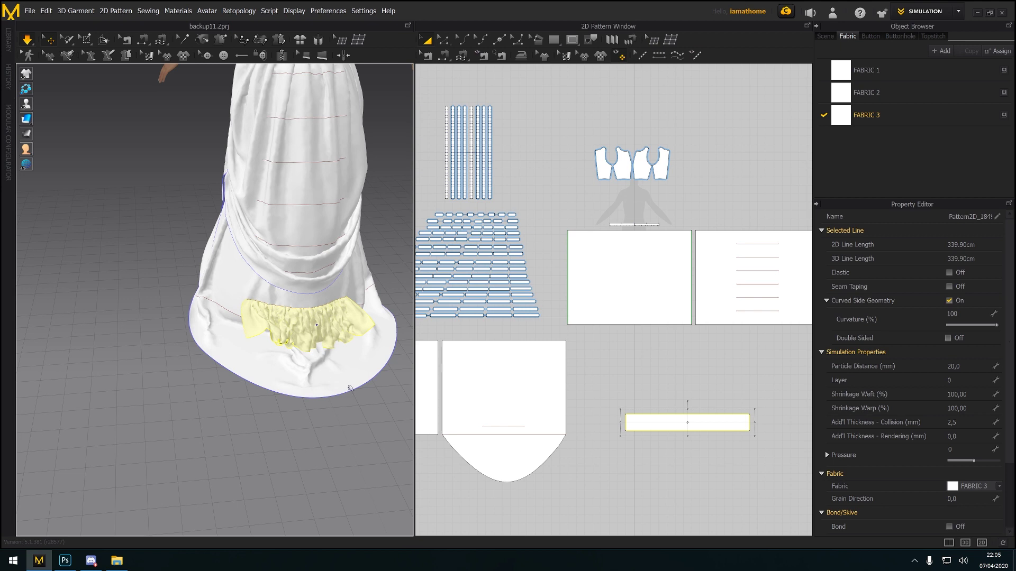
pyautogui.moveTo(353, 403); pyautogui.dragTo(345, 390, button='right')
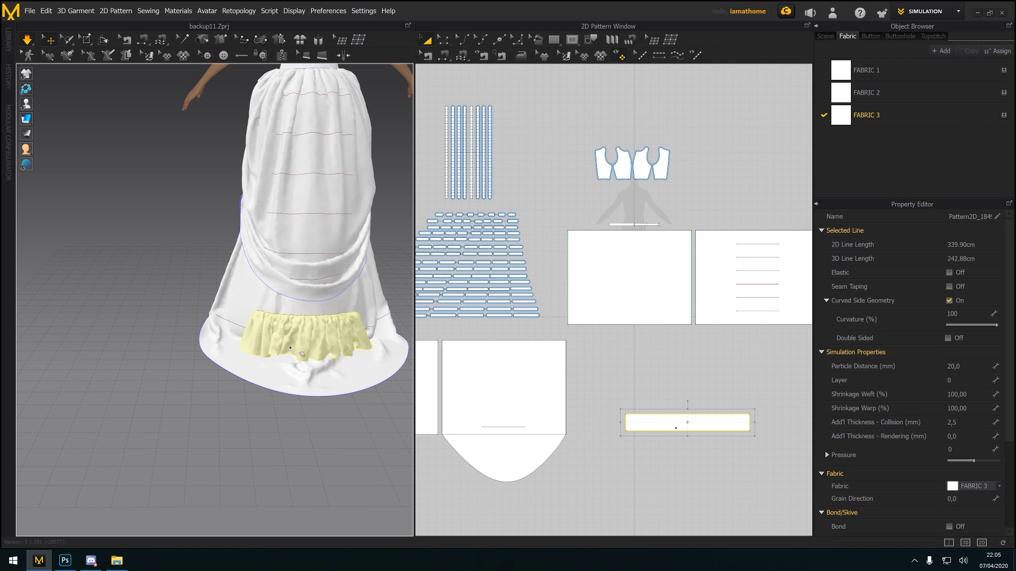
pyautogui.click(323, 427)
pyautogui.press('space')
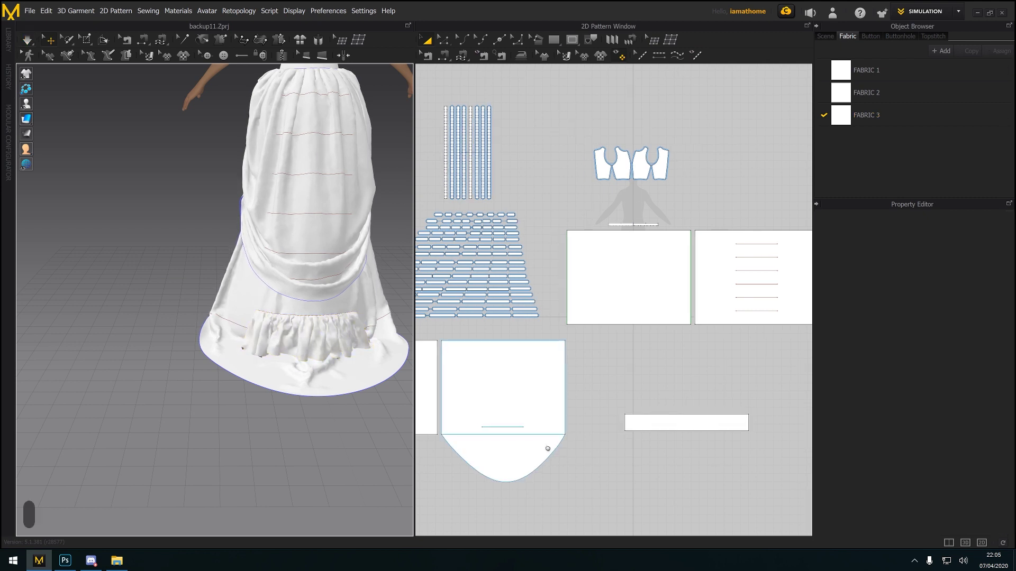
# Duplicate the strip directly above the original pattern and lower its 3D copy to just above the first ruffle
pyautogui.moveTo(723, 430); pyautogui.dragTo(669, 426, button='right')
pyautogui.click(653, 417)
pyautogui.hotkey('ctrl', 'c')
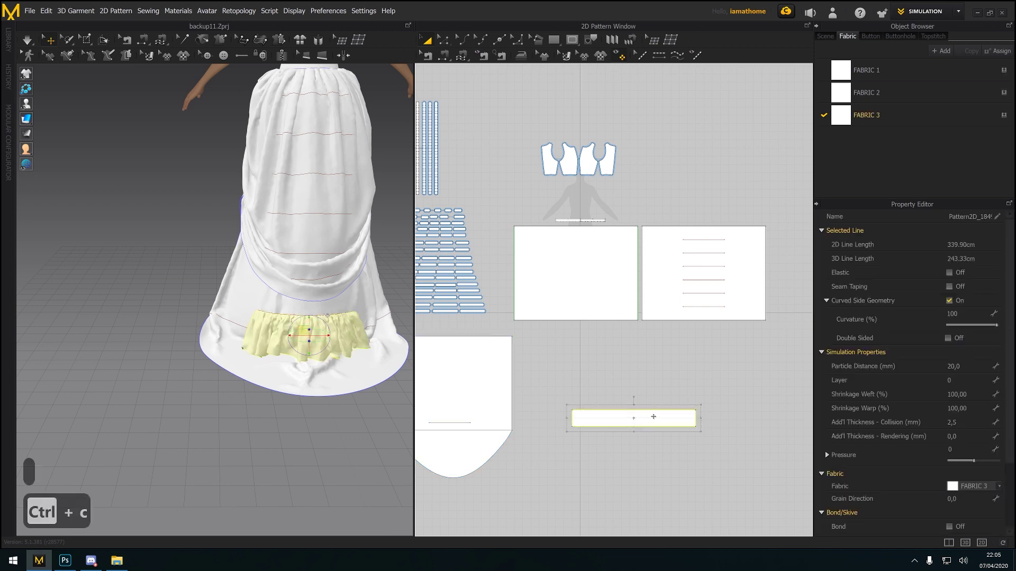
pyautogui.hotkey('ctrl', 'v')
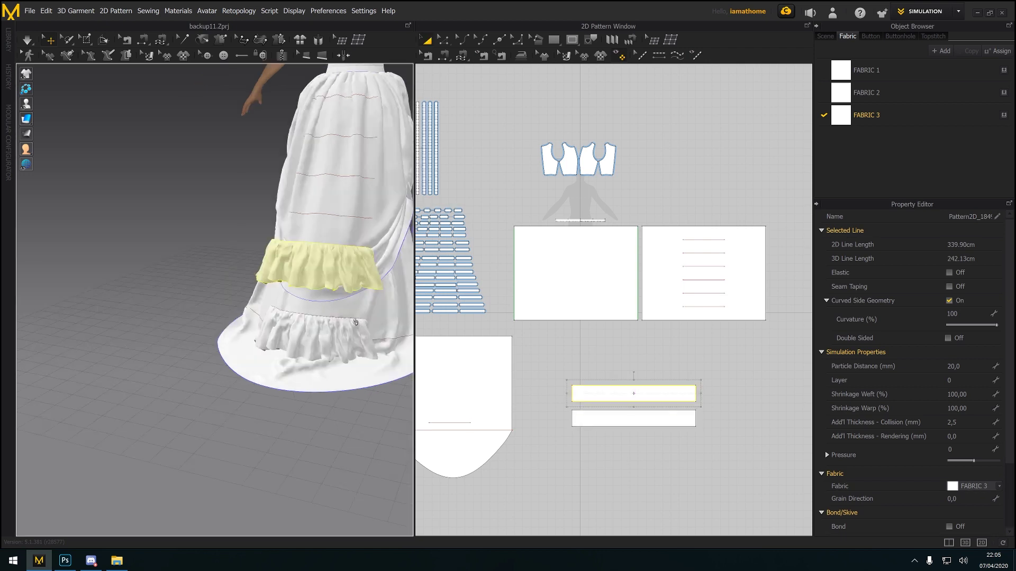
pyautogui.moveTo(357, 324); pyautogui.dragTo(358, 261, button='right')
pyautogui.moveTo(358, 261); pyautogui.dragTo(358, 302)
pyautogui.moveTo(358, 302); pyautogui.dragTo(442, 315, button='right')
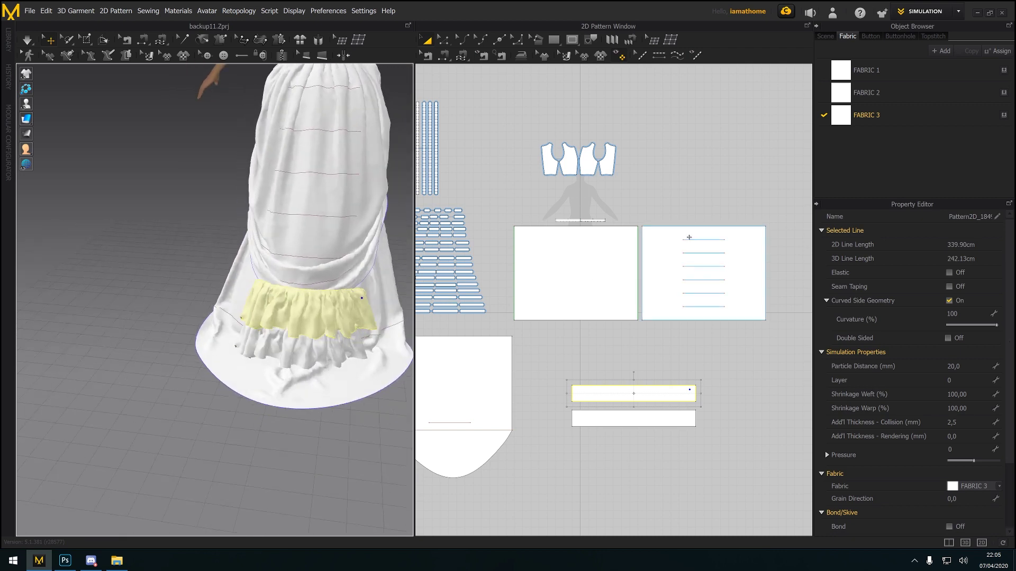
# Sew the copied strip's 150 cm upper edge to the lowest 50 cm internal line on the overskirt's back panel
pyautogui.click(446, 56)
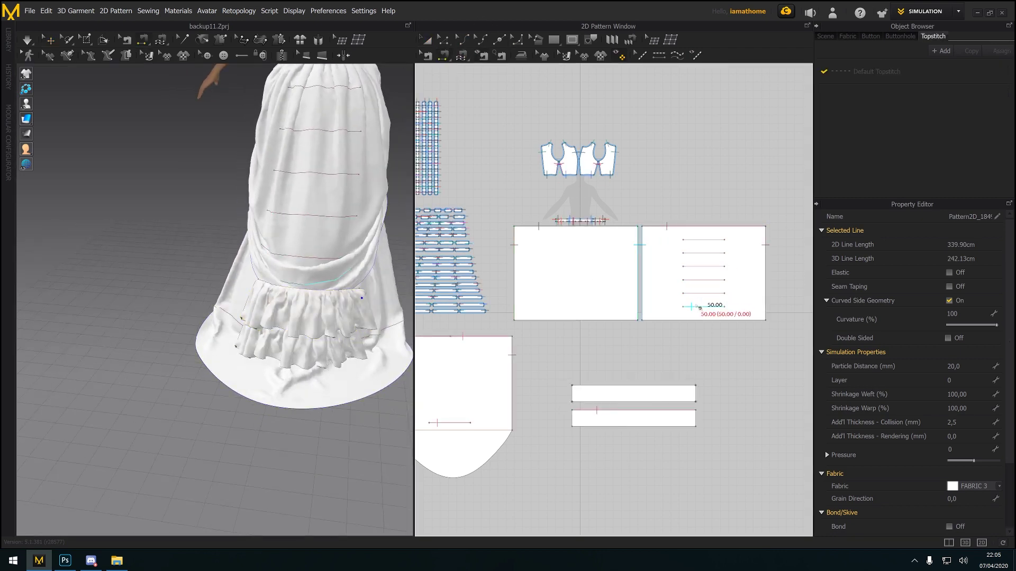
pyautogui.click(689, 307)
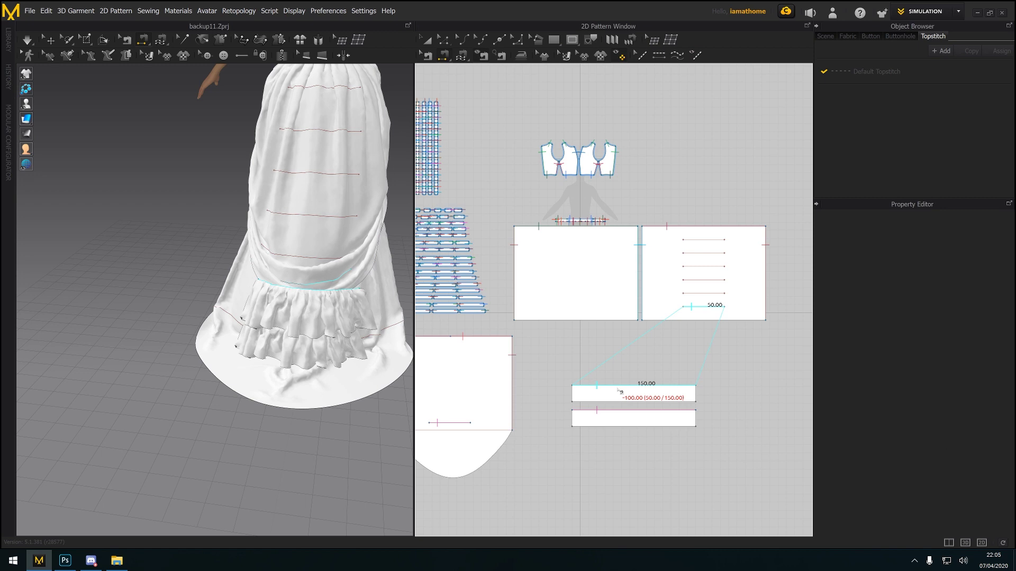
pyautogui.click(620, 391)
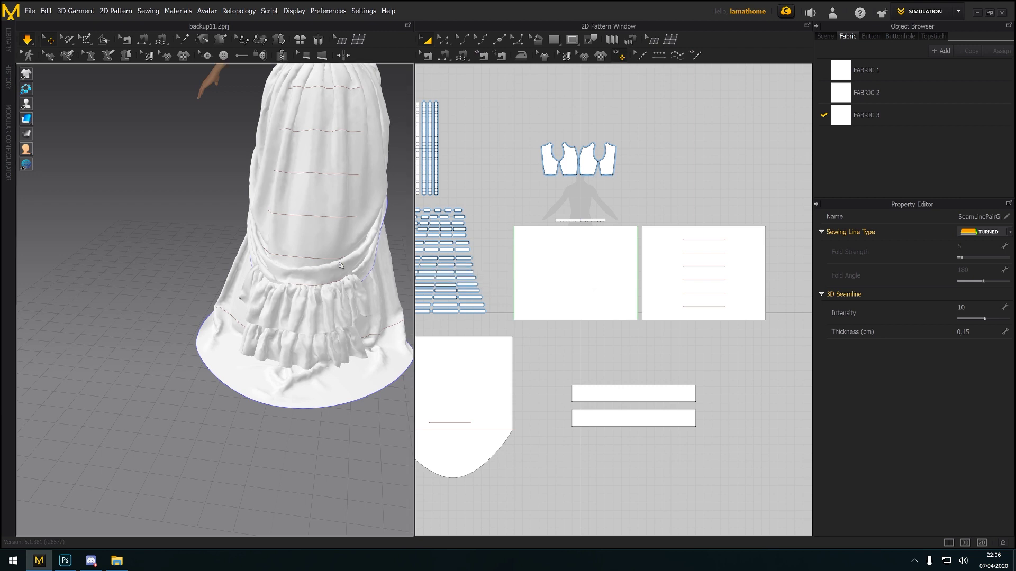
pyautogui.press('n')
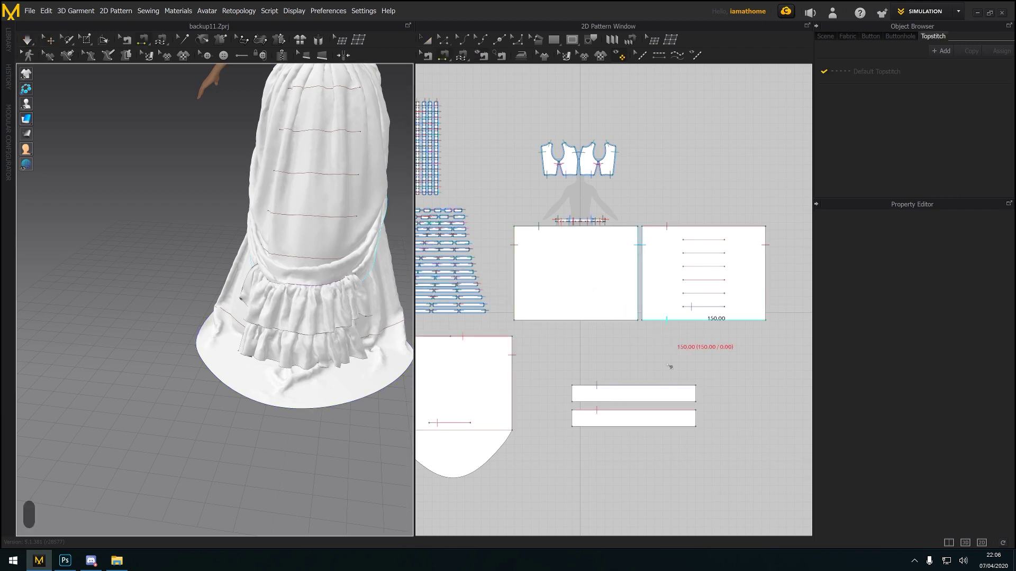
pyautogui.click(649, 400)
# Set the layer of both ruffle strips to 3 and simulate the garment
pyautogui.click(426, 40)
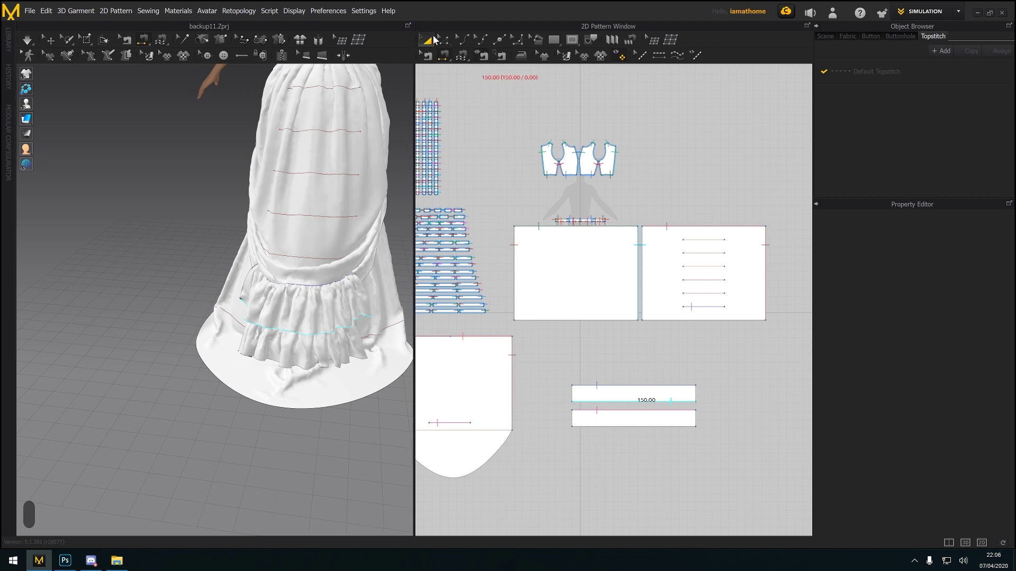
pyautogui.click(624, 420)
pyautogui.keyDown('shift'); pyautogui.click(320, 301); pyautogui.keyUp('shift')
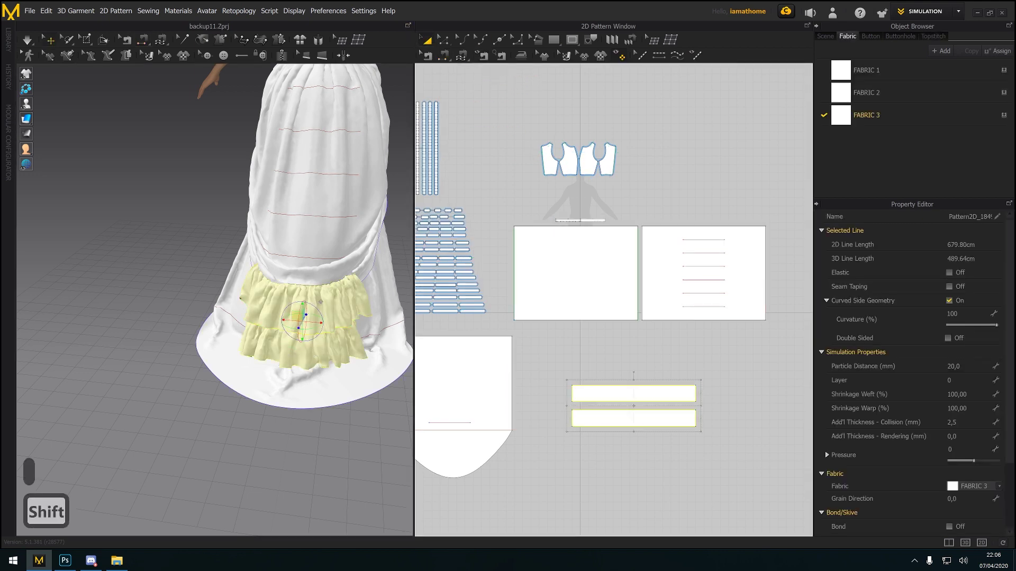
pyautogui.click(965, 381)
pyautogui.write('3')
pyautogui.press('Return')
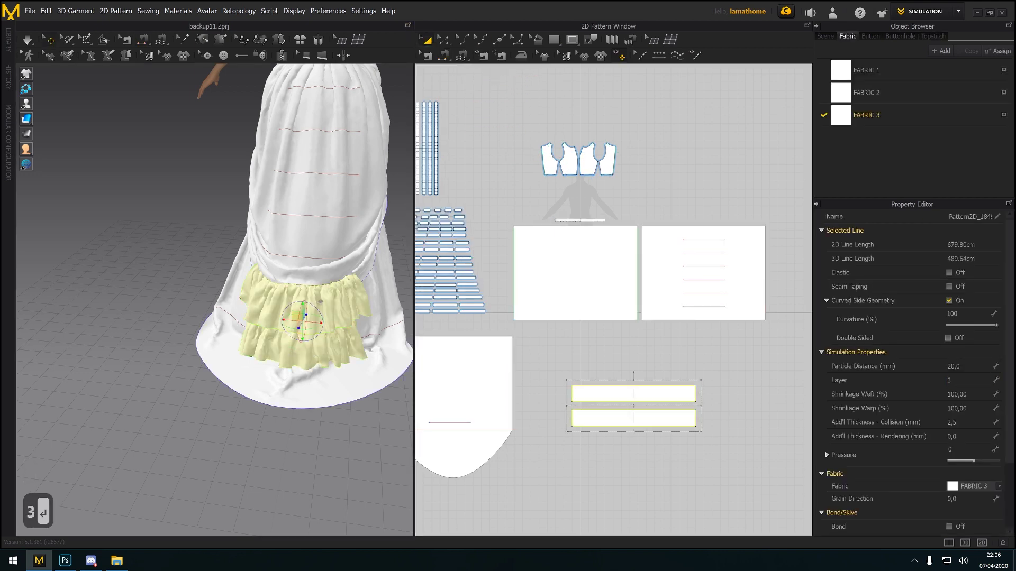
pyautogui.press('space')
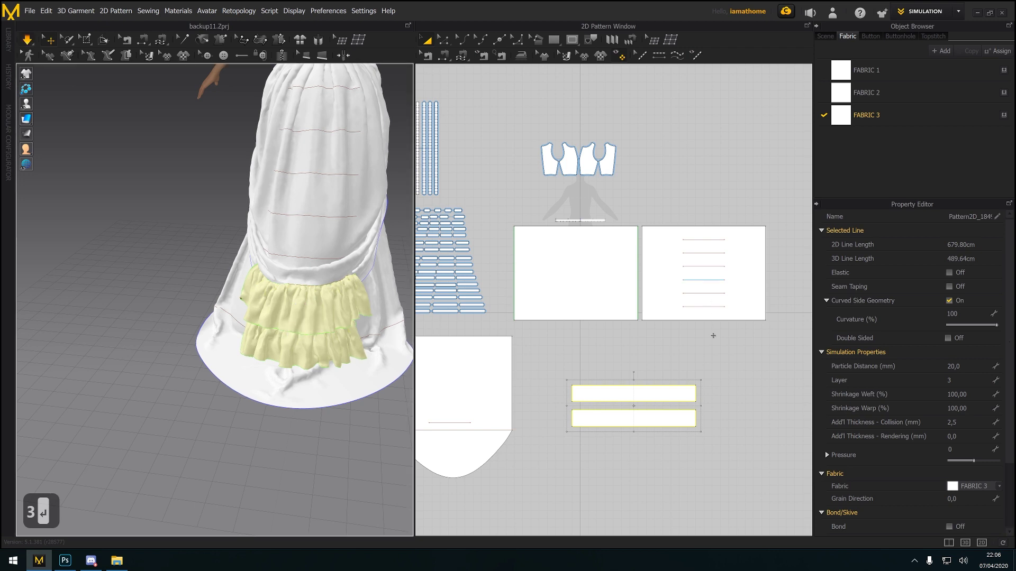
# Duplicate the upper ruffle strip and place the copy directly above it in the pattern layout
pyautogui.click(672, 388)
pyautogui.hotkey('ctrl', 'c')
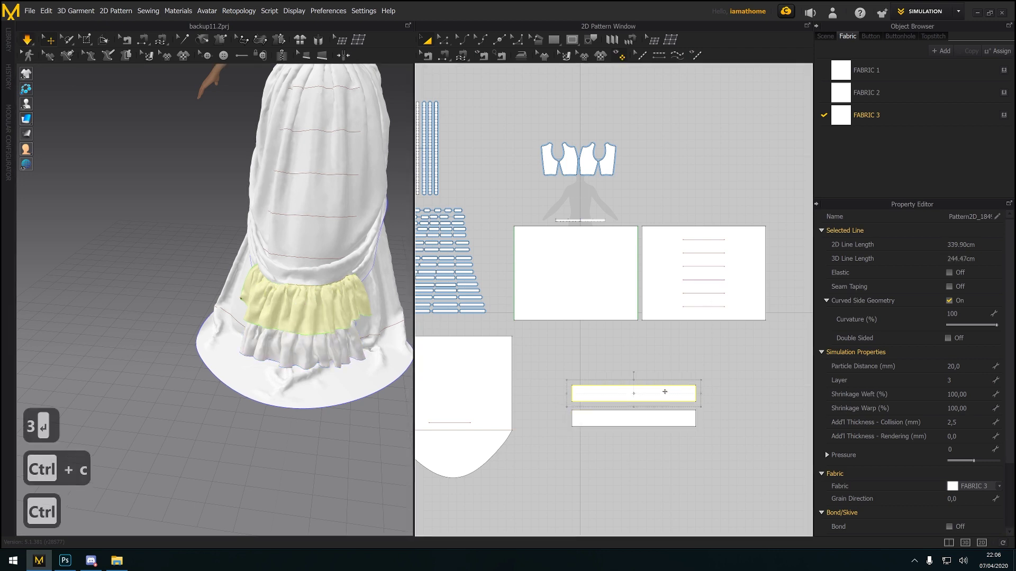
pyautogui.hotkey('ctrl', 'v')
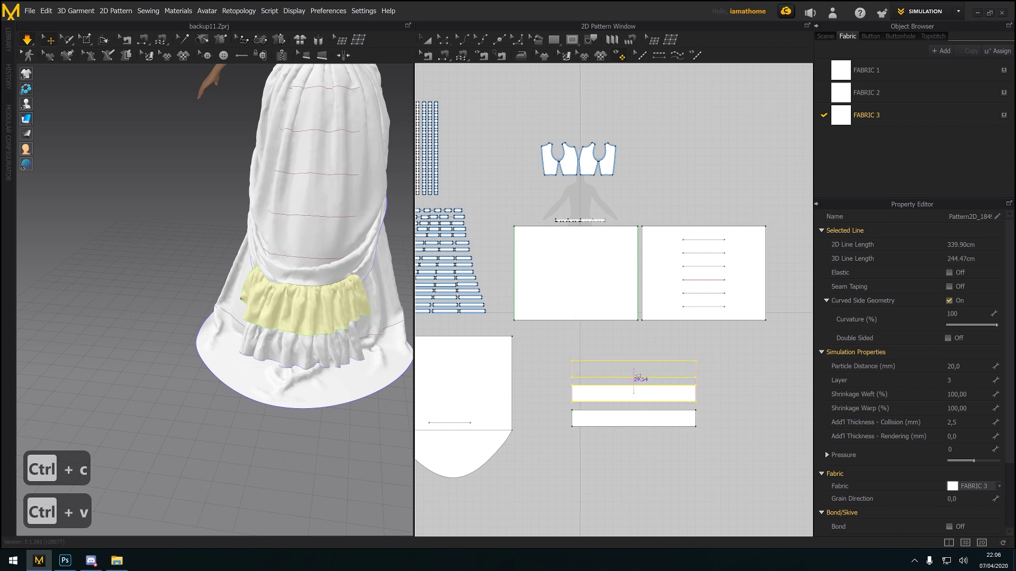
pyautogui.click(637, 375)
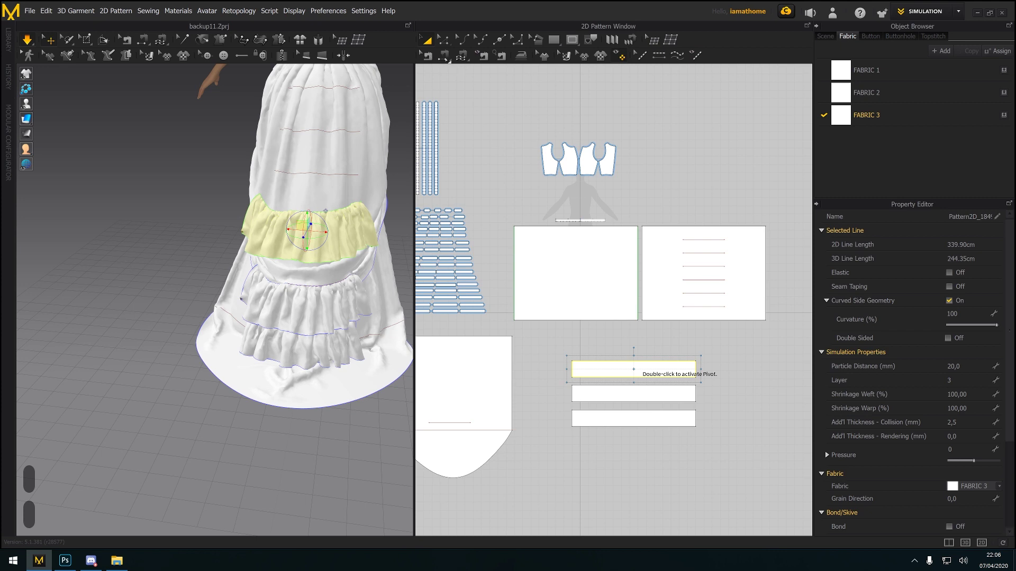
# Stop the simulation and undo the unsewn third strip's fall, restoring its place above the second ruffle
pyautogui.click(445, 56)
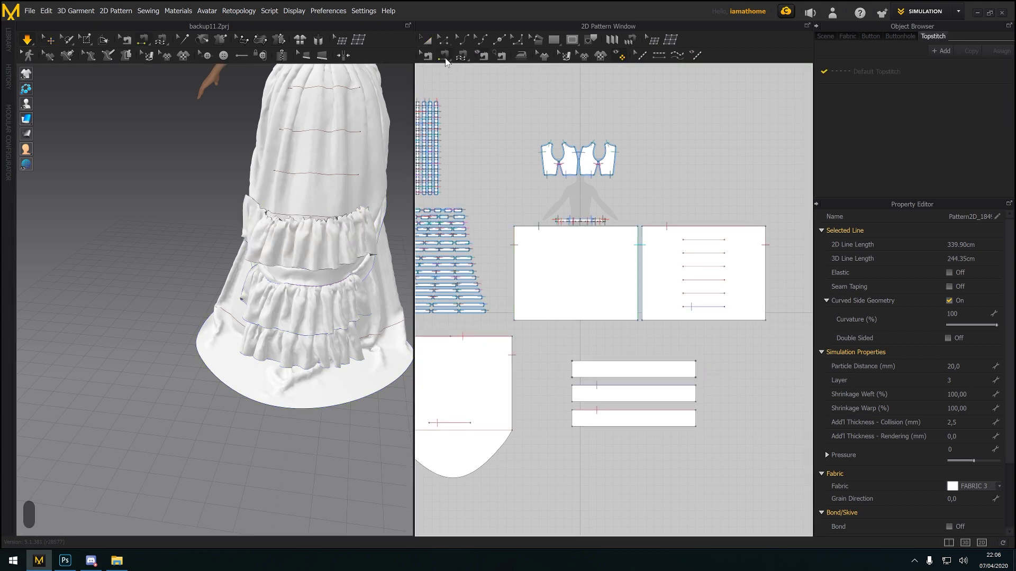
pyautogui.press('space')
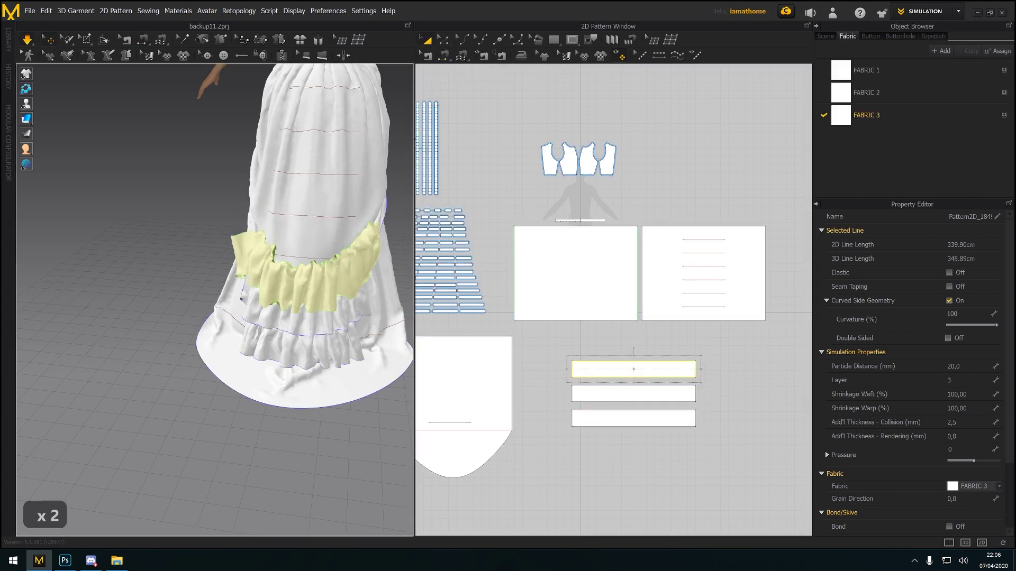
pyautogui.hotkey('ctrl', 'z')
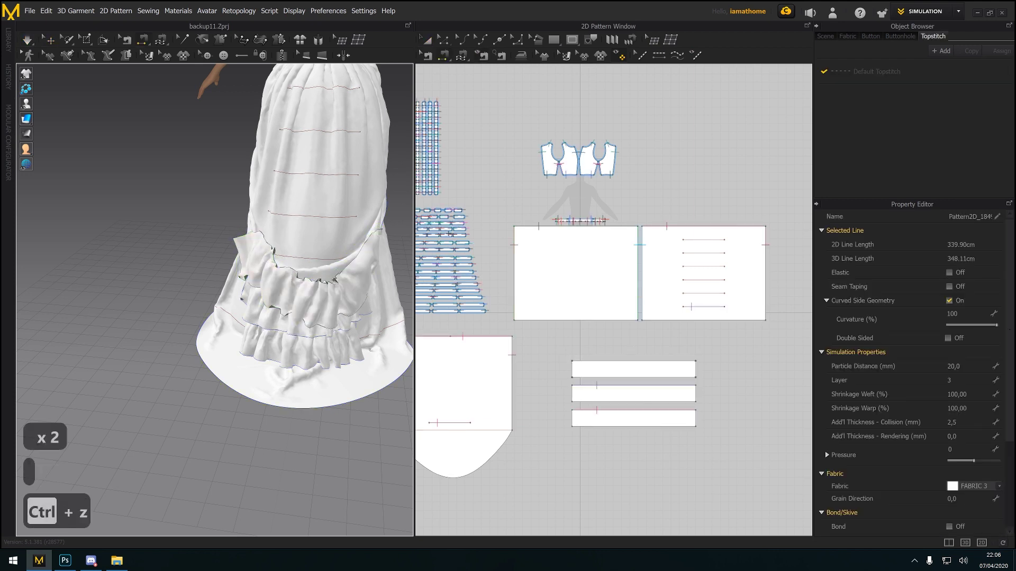
pyautogui.press('ctrl')
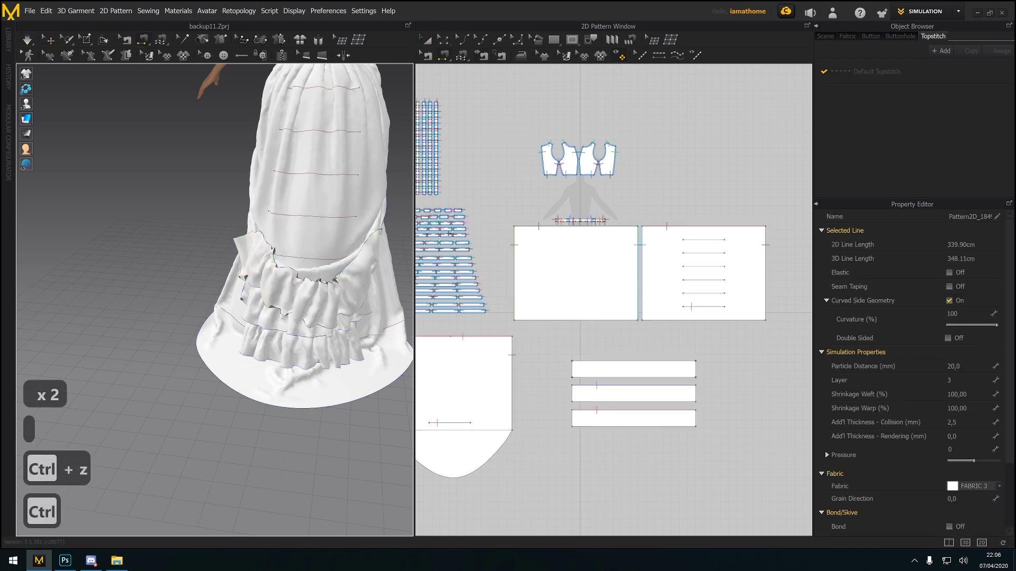
pyautogui.hotkey('ctrl', 'z')
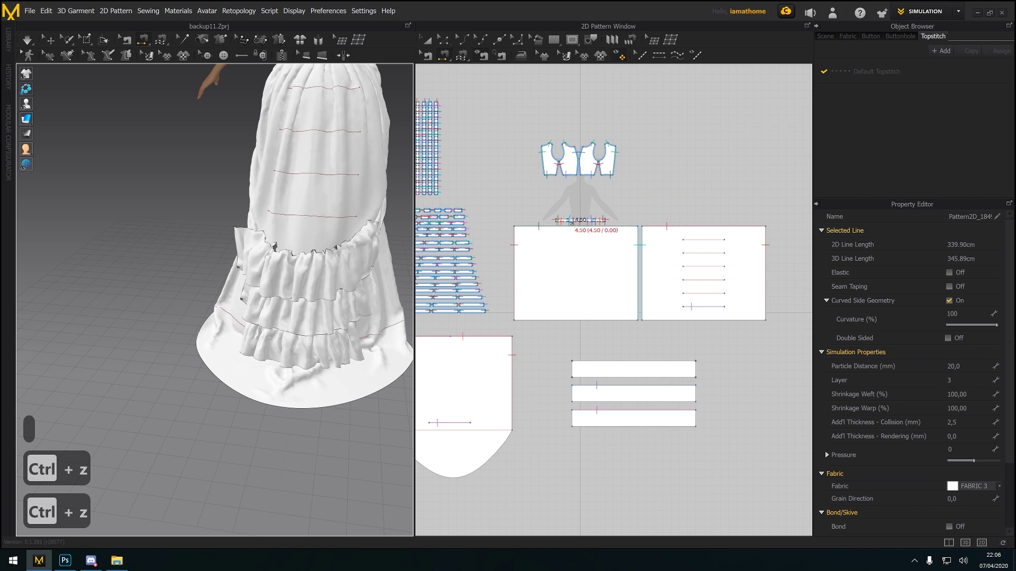
pyautogui.hotkey('ctrl', 'z')
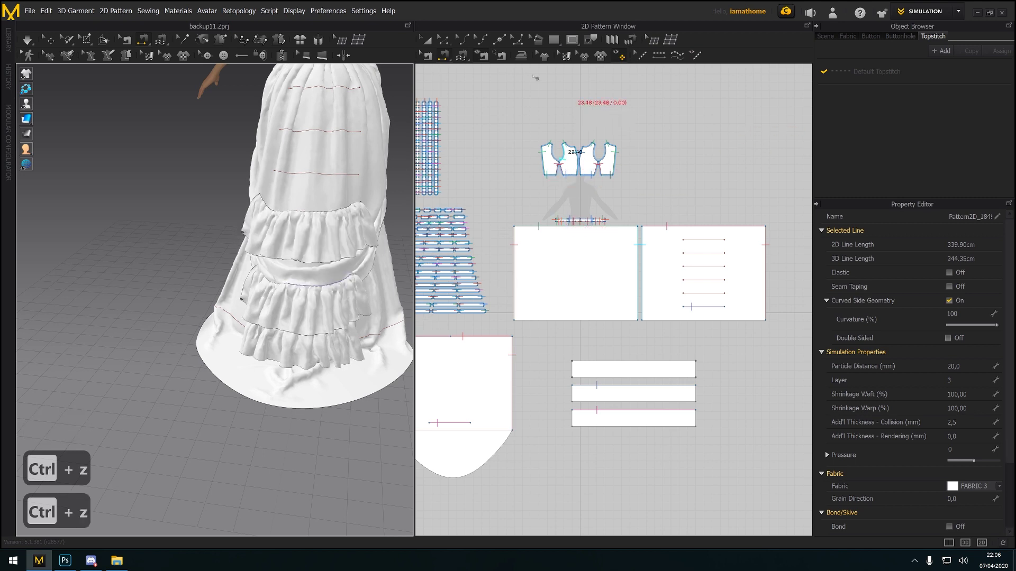
# Sew the third strip's 150 cm upper edge to the second-lowest 50 cm internal line on the overskirt's back panel and simulate the garment
pyautogui.click(444, 57)
pyautogui.click(685, 295)
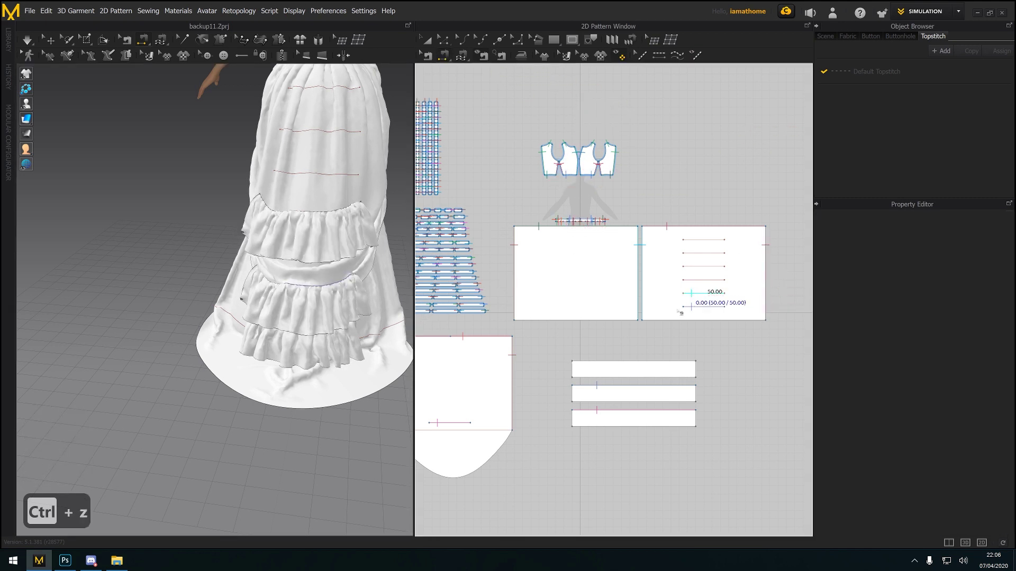
pyautogui.click(614, 364)
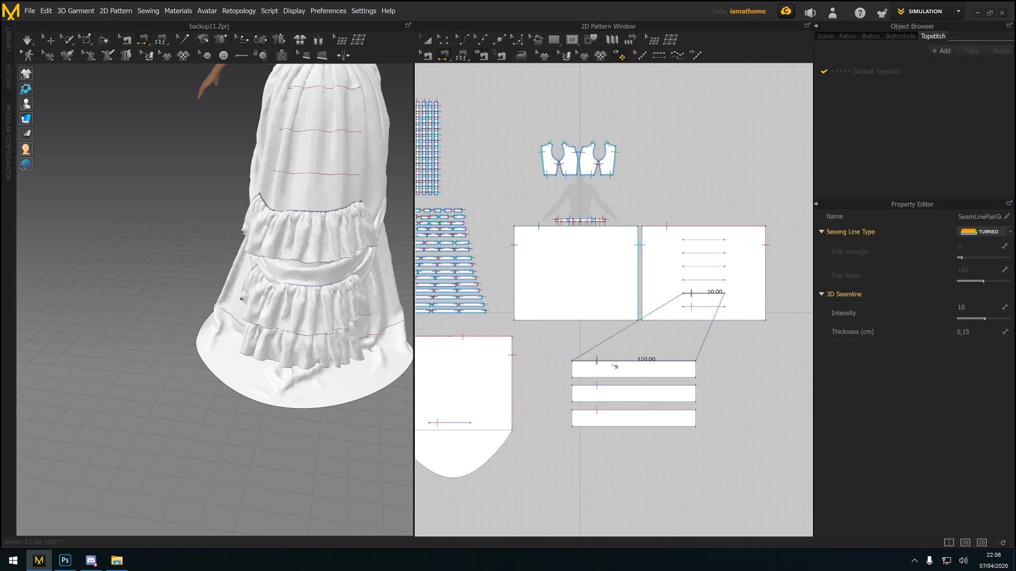
pyautogui.click(31, 41)
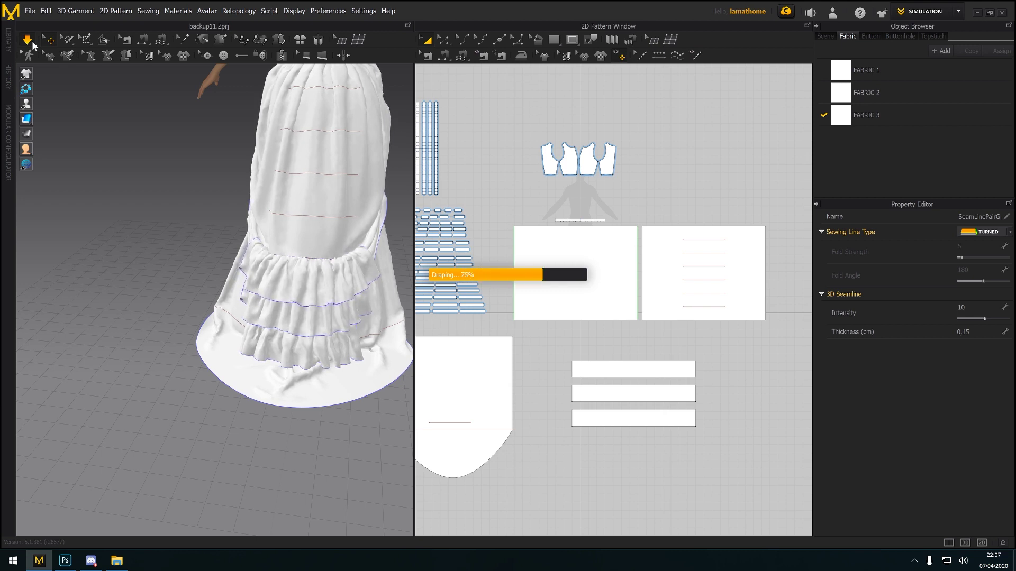
pyautogui.click(445, 55)
pyautogui.click(562, 320)
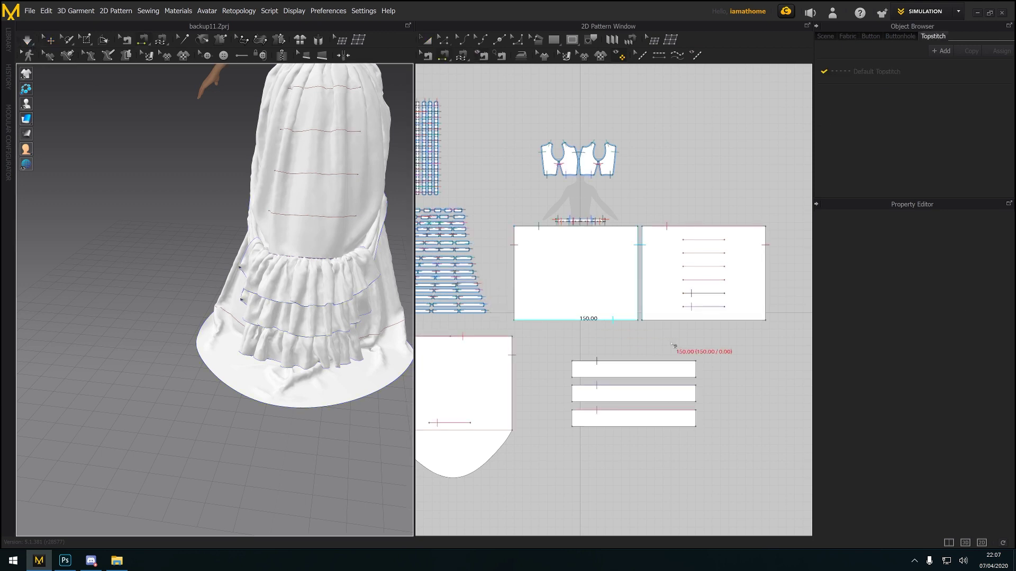
pyautogui.moveTo(674, 345); pyautogui.dragTo(648, 253, button='middle')
pyautogui.click(650, 227)
# Move the three ruffle strips together farther down in the pattern layout, leaving space below the overskirt panels
pyautogui.click(427, 41)
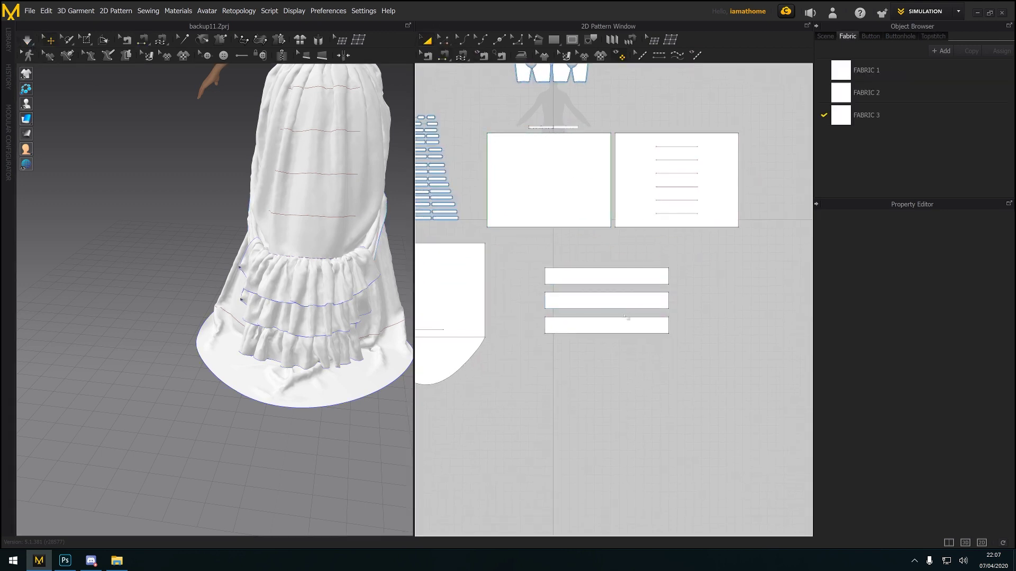
pyautogui.click(619, 322)
pyautogui.keyDown('shift'); pyautogui.click(621, 297); pyautogui.keyUp('shift')
pyautogui.keyDown('shift'); pyautogui.click(626, 273); pyautogui.keyUp('shift')
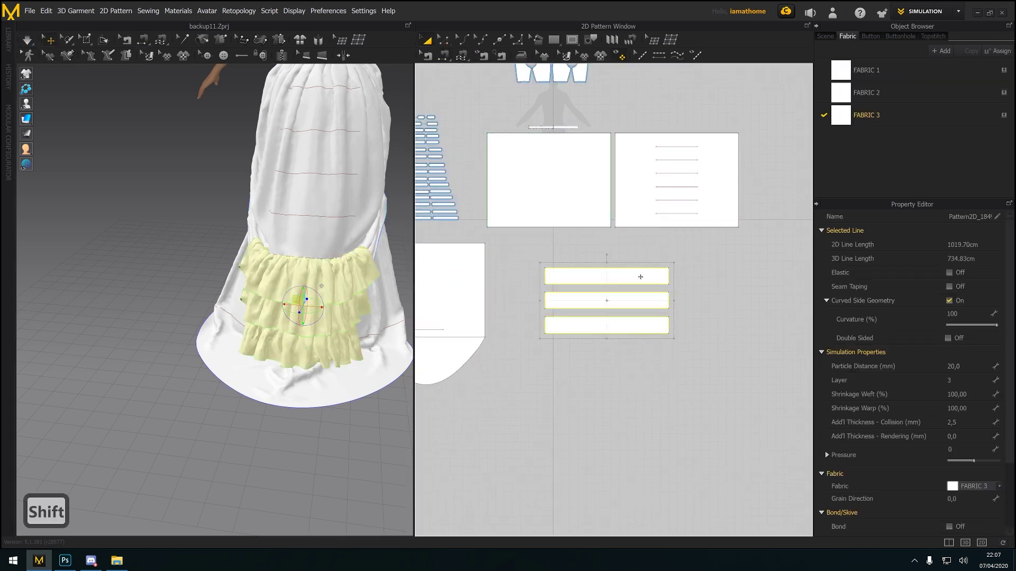
pyautogui.moveTo(640, 277); pyautogui.dragTo(641, 337)
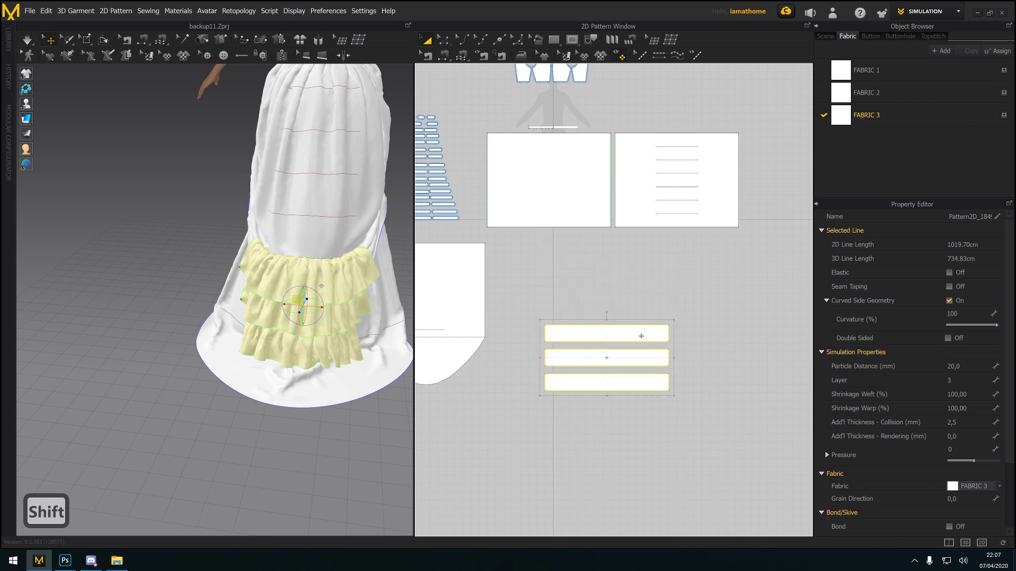
# Duplicate the three ruffle strips above the originals in the pattern layout and lower the copies in 3D to just above the sewn tiers
pyautogui.hotkey('ctrl', 'c')
pyautogui.hotkey('ctrl', 'v')
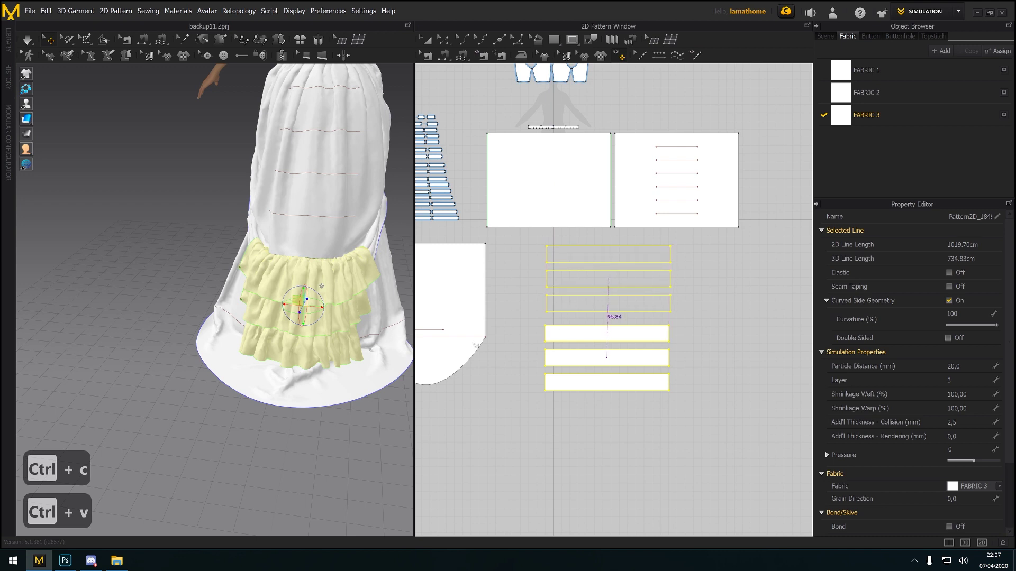
pyautogui.click(476, 345)
pyautogui.moveTo(334, 150); pyautogui.dragTo(319, 285, button='middle')
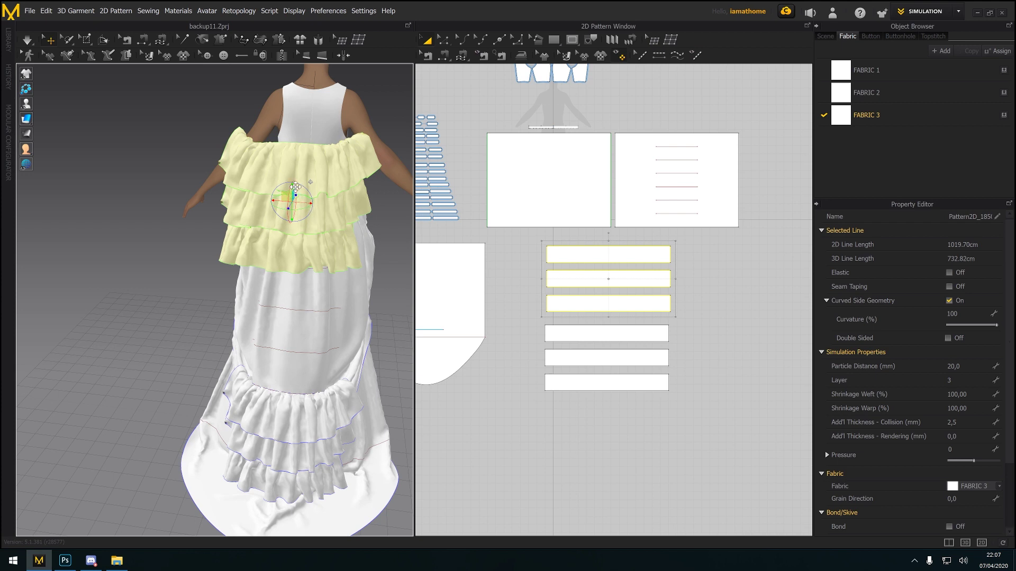
pyautogui.moveTo(293, 186); pyautogui.dragTo(289, 305)
# Try to sew the lowest copied strip's lower edge to the overskirt's third-lowest internal line, and undo that seam
pyautogui.scroll(2, 694, 177)
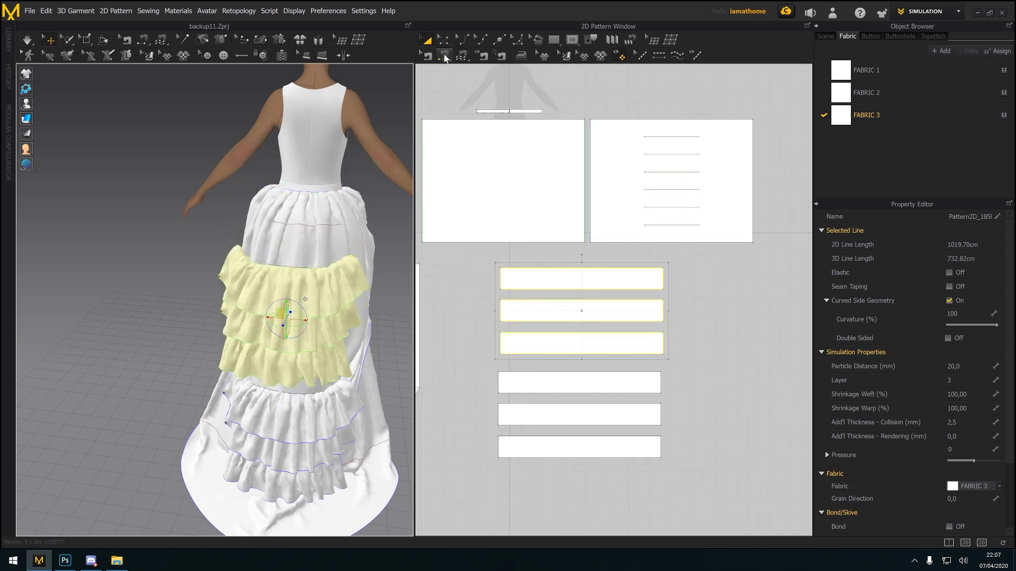
pyautogui.click(444, 56)
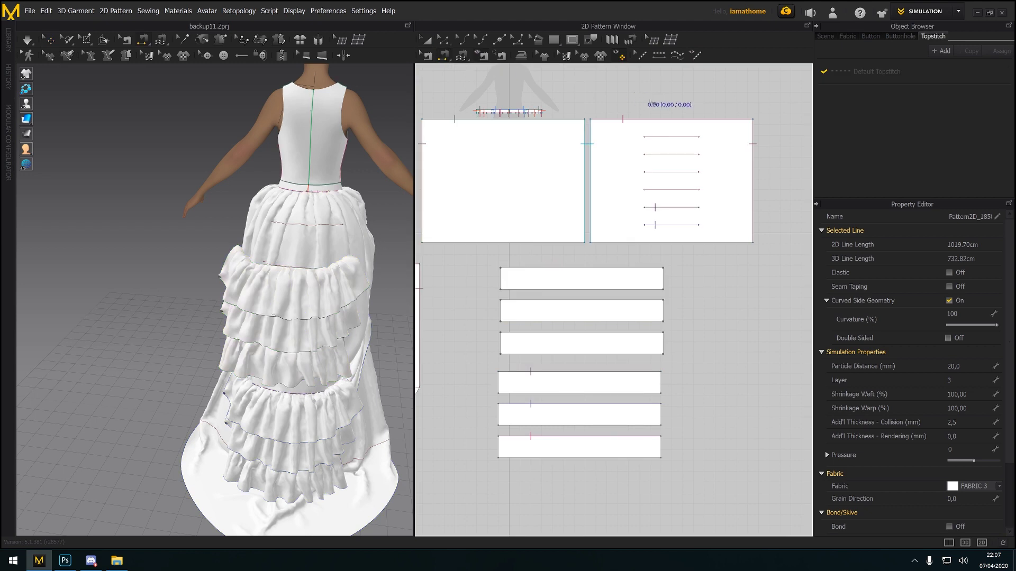
pyautogui.click(547, 361)
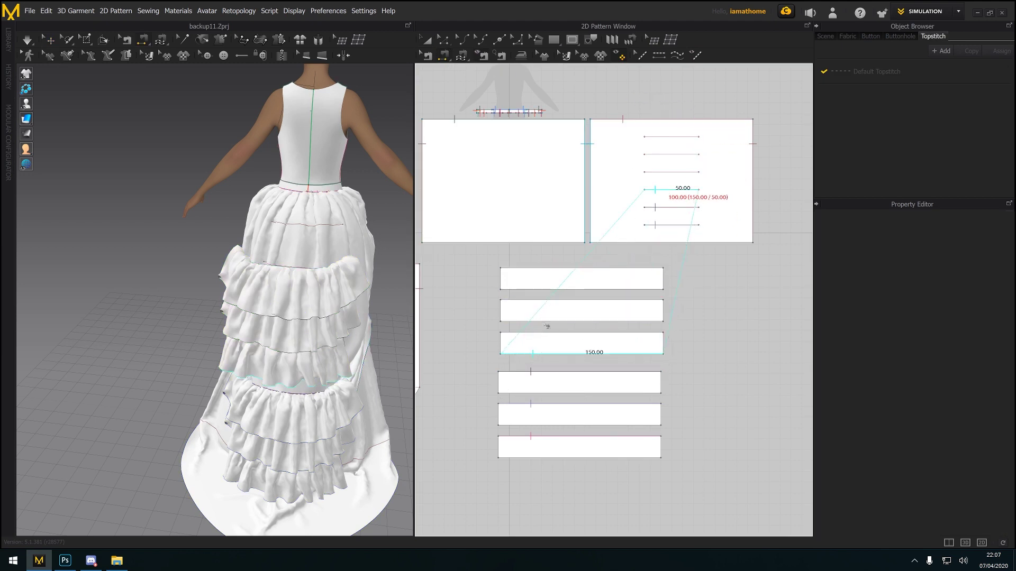
pyautogui.hotkey('ctrl', 'z')
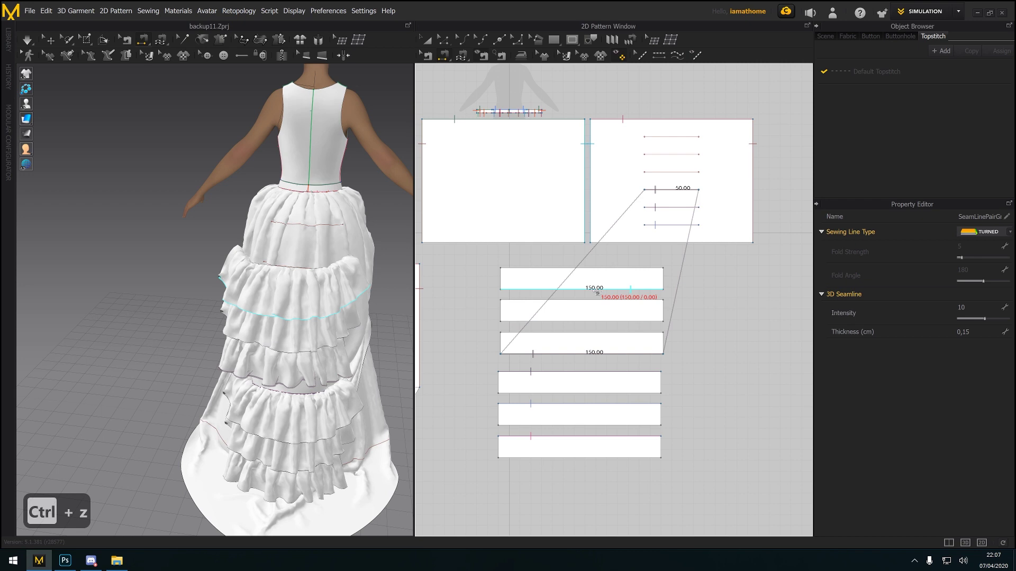
pyautogui.hotkey('ctrl', 'z')
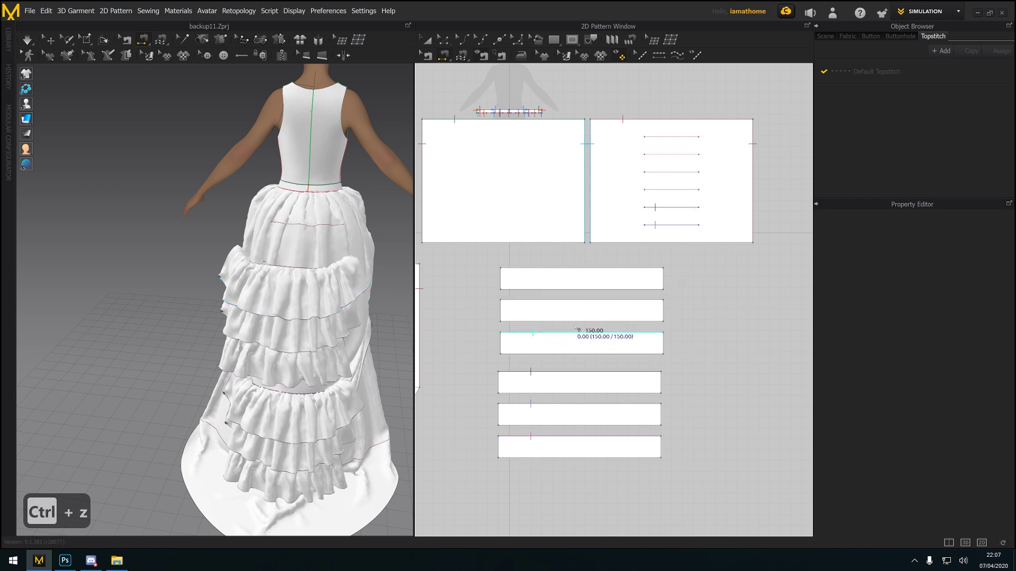
# Sew the three copied strips' 150 cm upper edges, from lowest to highest, to the overskirt's third-, fourth- and fifth-lowest 50 cm internal lines
pyautogui.click(575, 331)
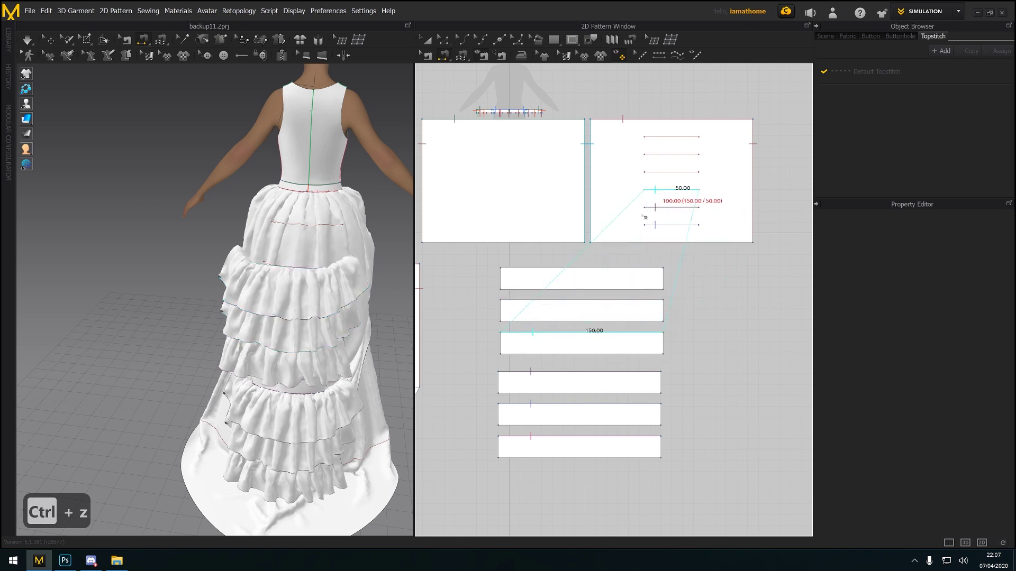
pyautogui.click(656, 189)
pyautogui.click(582, 300)
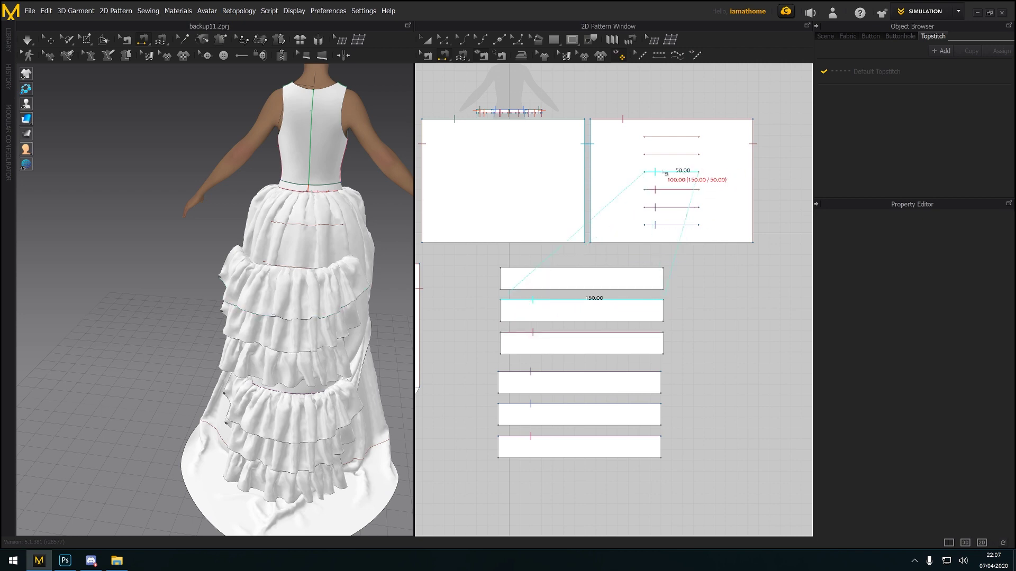
pyautogui.click(666, 172)
pyautogui.click(592, 268)
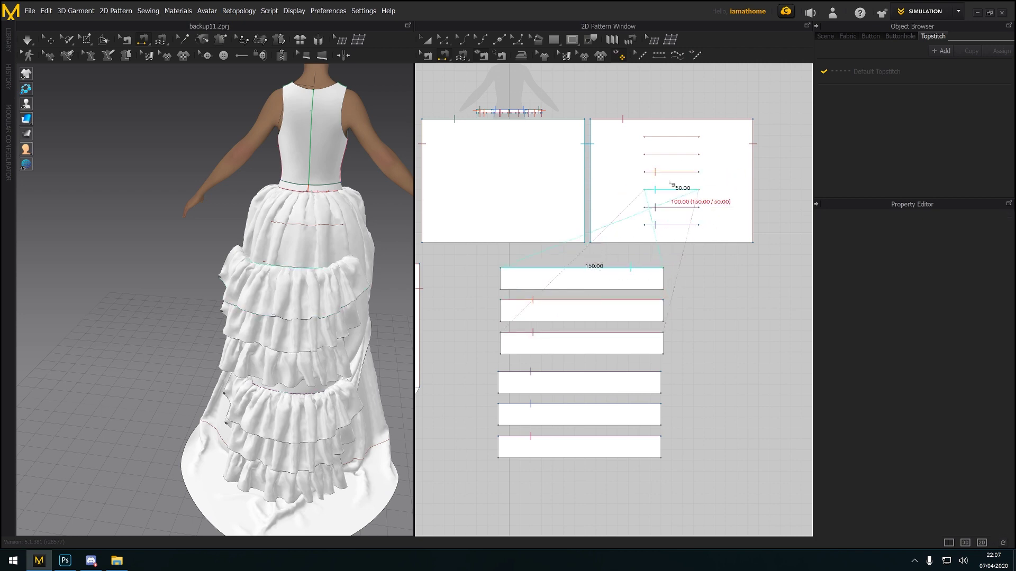
pyautogui.click(660, 159)
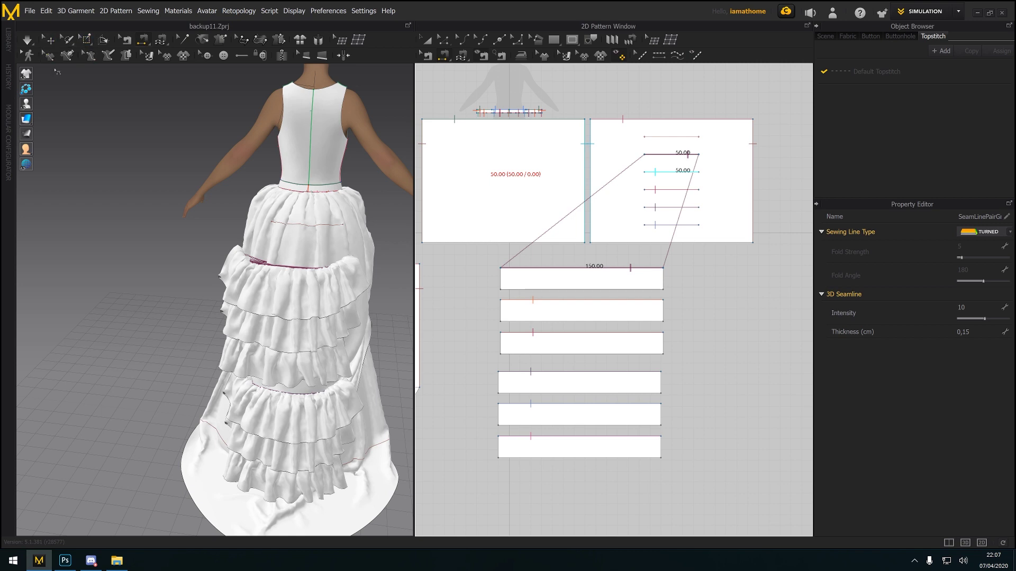
# Simulate the garment and pull the side end of the uppermost ruffle outward over the skirt
pyautogui.click(29, 44)
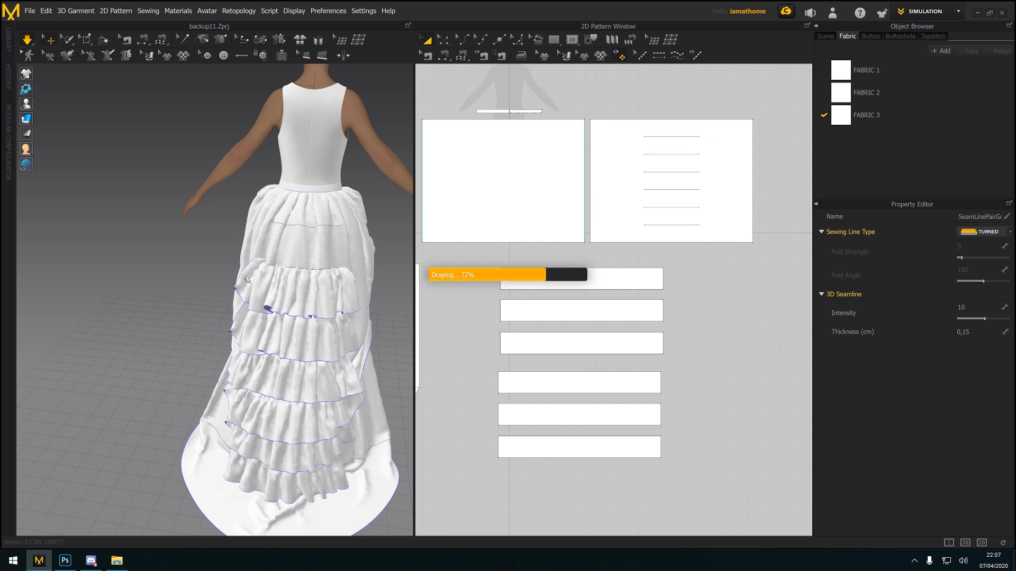
pyautogui.click(248, 280)
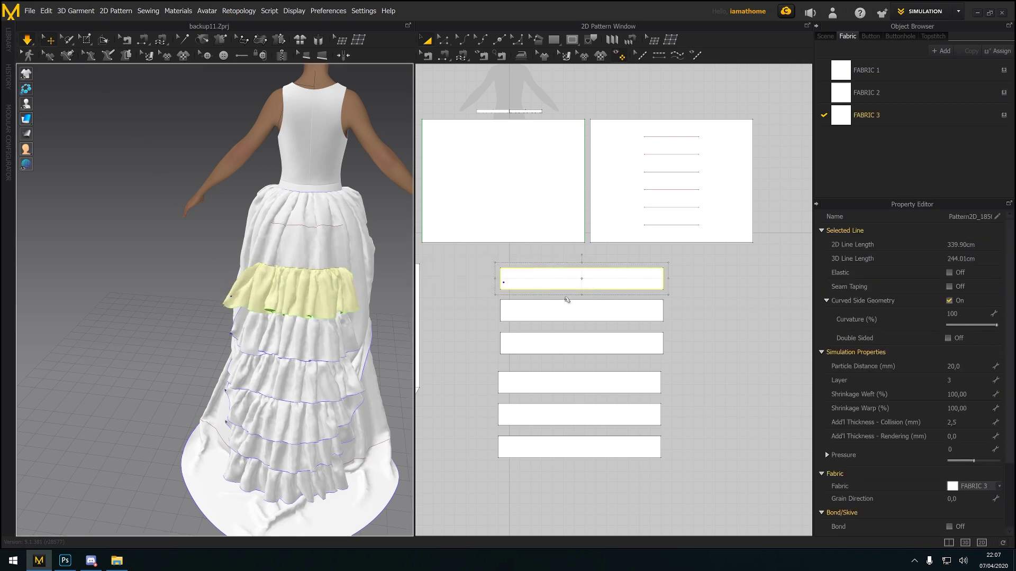
pyautogui.press('b')
# Move all six ruffle strips together farther down in the pattern layout
pyautogui.scroll(-2, 530, 262)
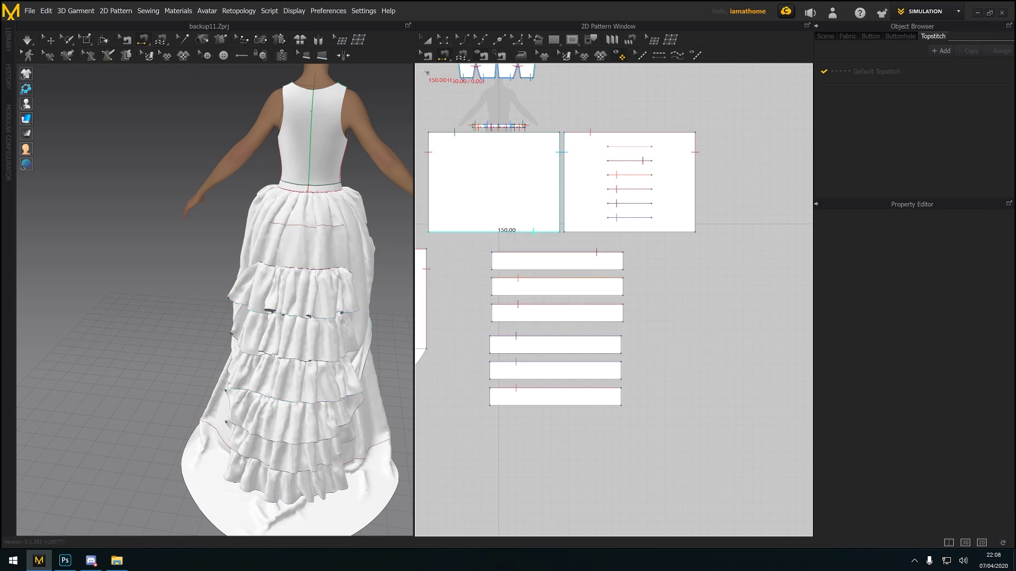
pyautogui.press('a')
pyautogui.moveTo(665, 299); pyautogui.dragTo(605, 298)
pyautogui.hotkey('ctrl', 'z')
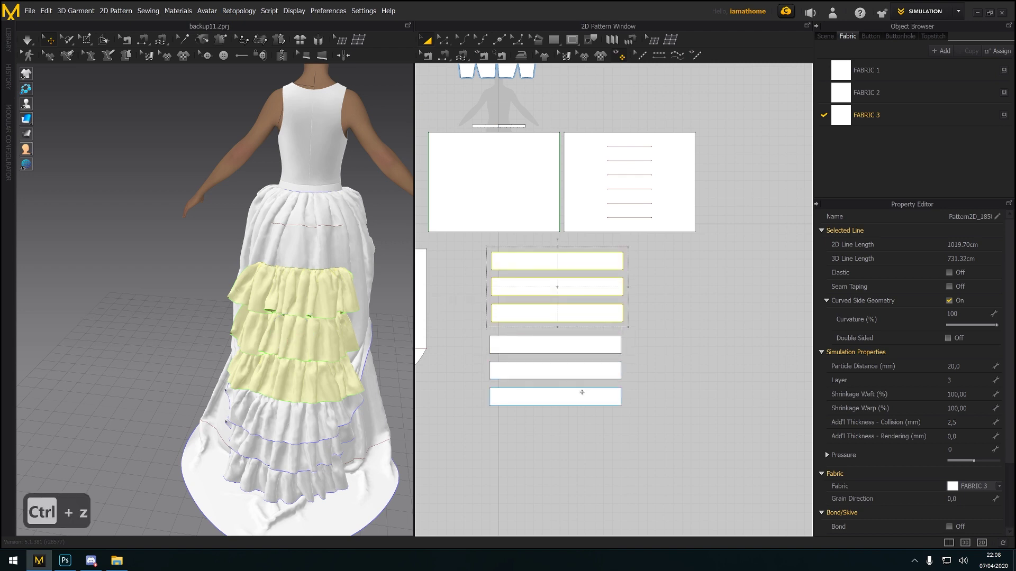
pyautogui.moveTo(446, 434); pyautogui.dragTo(676, 243)
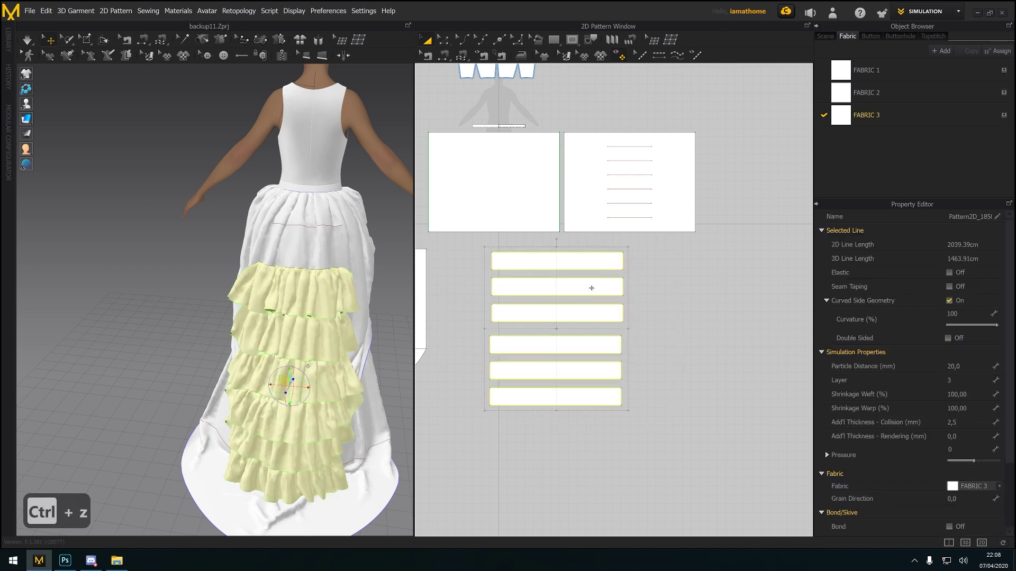
pyautogui.moveTo(590, 289); pyautogui.dragTo(593, 335)
pyautogui.click(518, 258)
# Duplicate the topmost ruffle strip and place the copy directly above it, aligned with the strips below
pyautogui.click(529, 307)
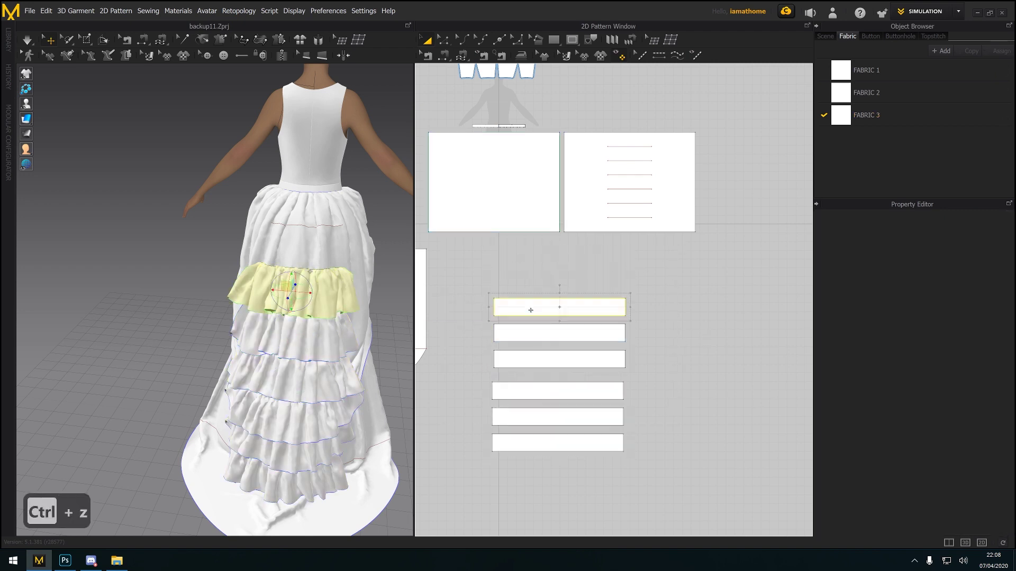
pyautogui.hotkey('ctrl', 'x')
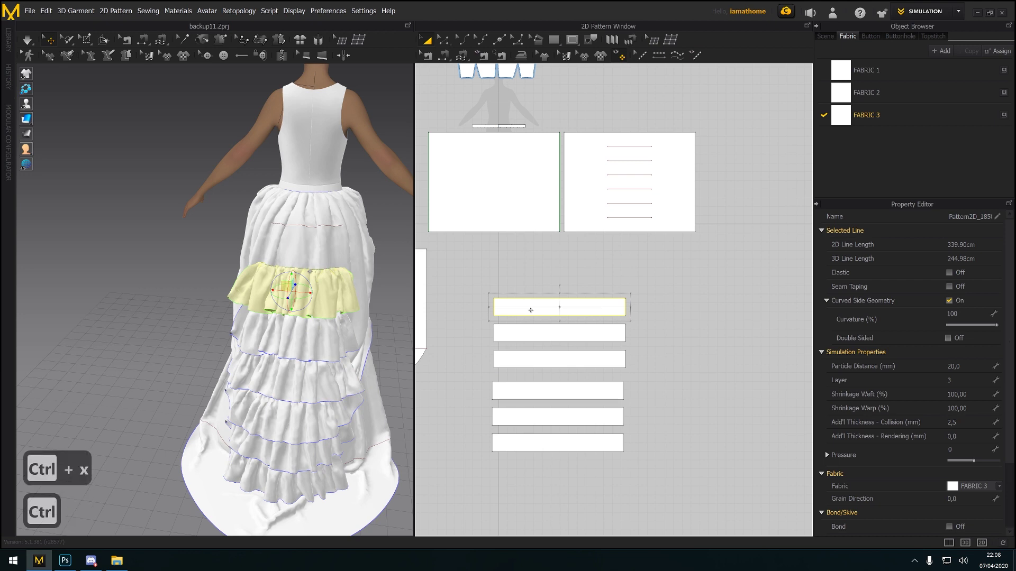
pyautogui.hotkey('ctrl', 'c')
pyautogui.hotkey('ctrl', 'v')
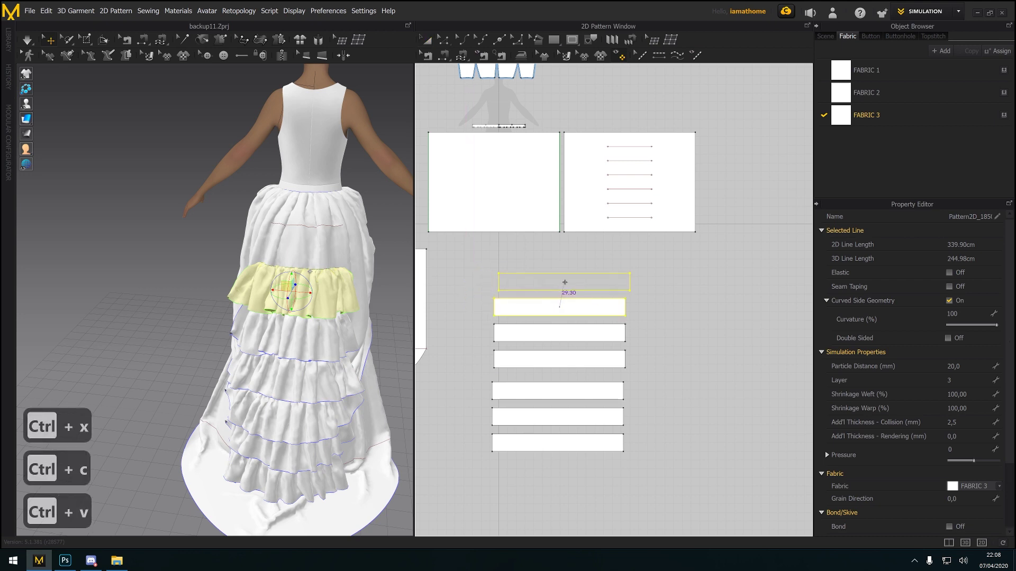
pyautogui.click(571, 274)
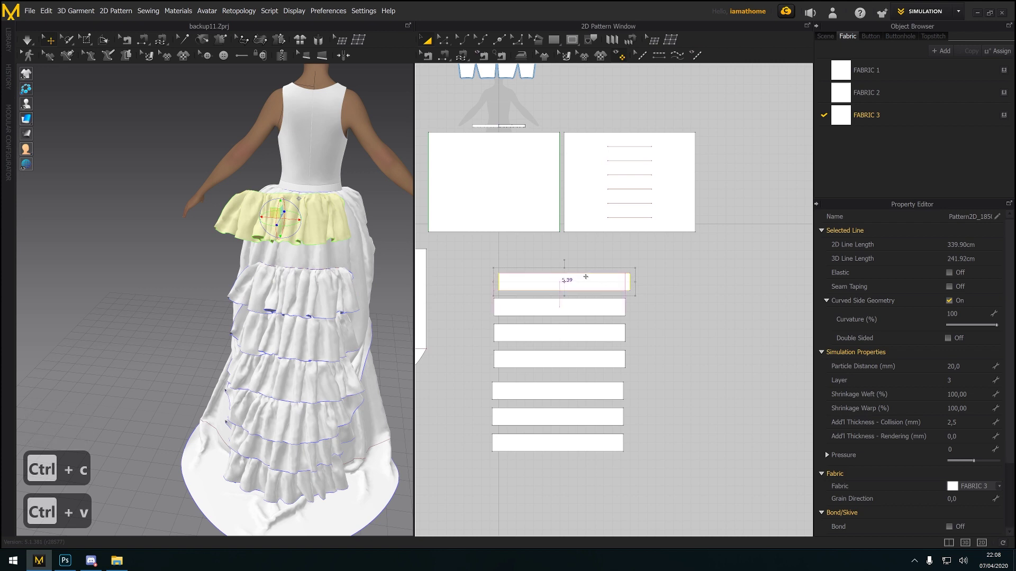
# Sew the new strip's 150 cm upper edge to the overskirt's topmost 50 cm internal line and run the simulation until the ruffle settles
pyautogui.click(443, 55)
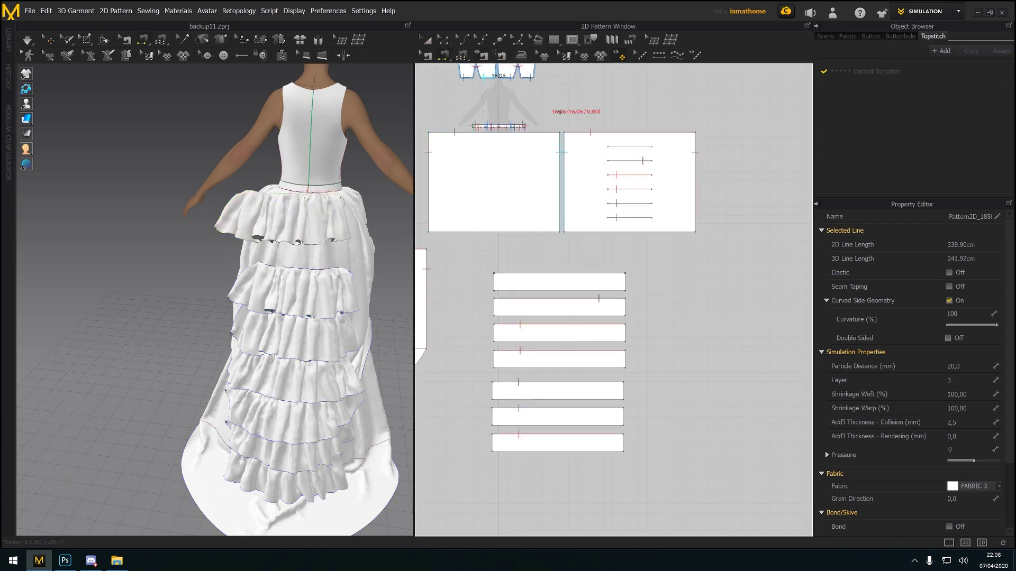
pyautogui.click(612, 150)
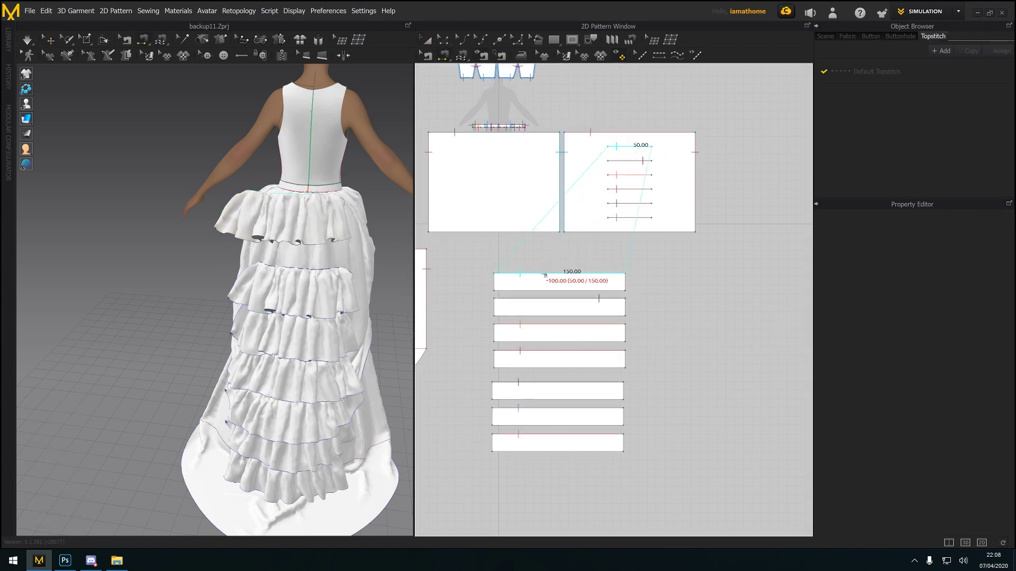
pyautogui.click(559, 274)
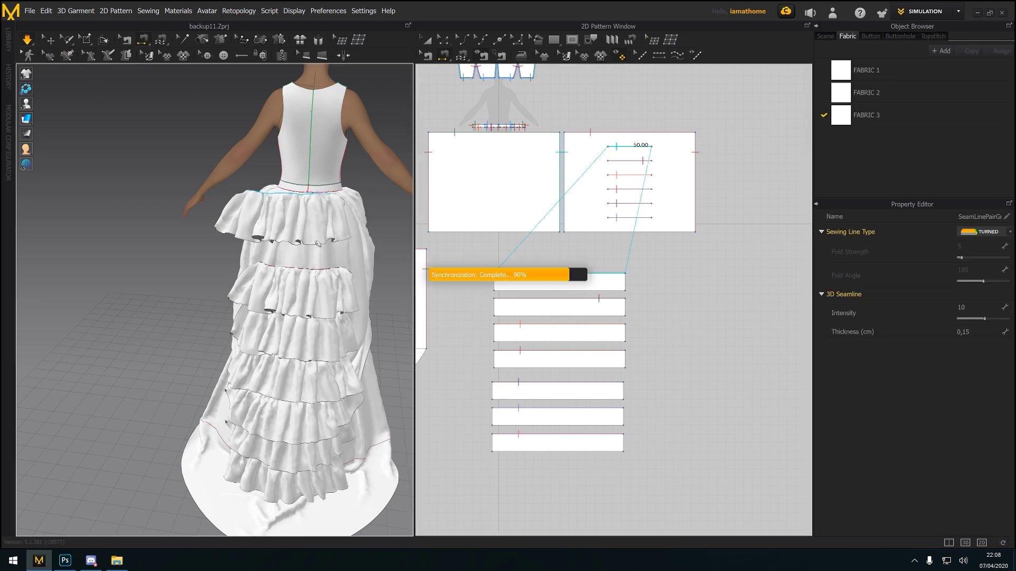
pyautogui.press('space')
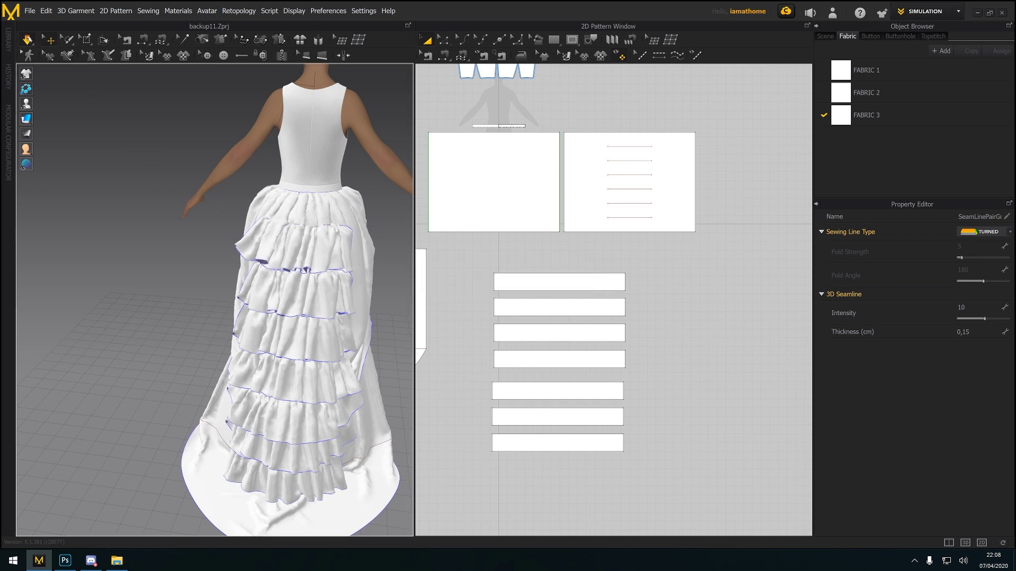
pyautogui.press('space')
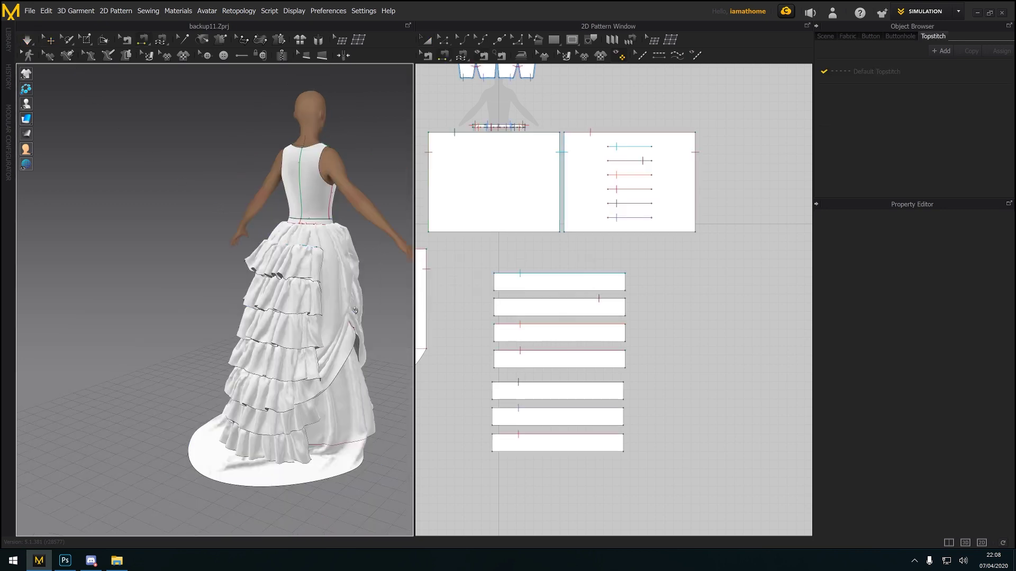
# Examine the ruffled gown from the back, front and side, and bring the train's pattern pieces into view
pyautogui.moveTo(354, 312); pyautogui.dragTo(315, 360, button='right')
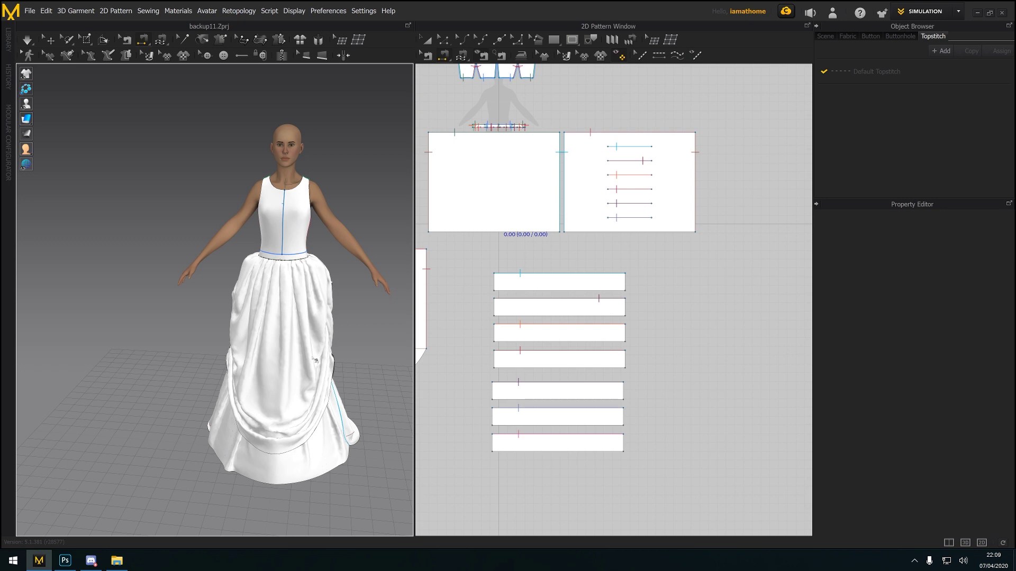
pyautogui.moveTo(315, 361); pyautogui.dragTo(286, 364, button='right')
pyautogui.moveTo(297, 407); pyautogui.dragTo(272, 409, button='right')
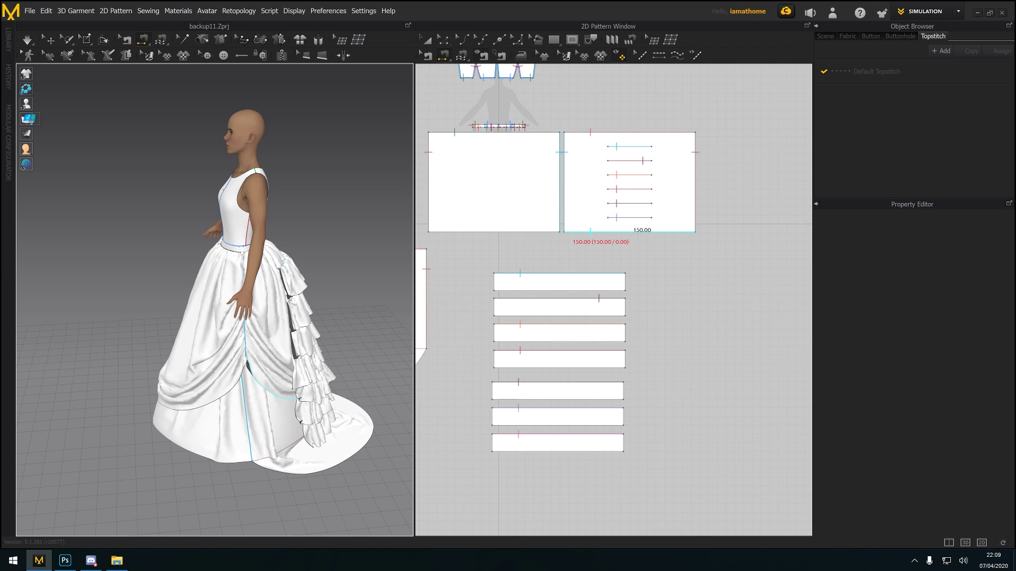
pyautogui.moveTo(27, 119)
pyautogui.moveTo(260, 337)
pyautogui.mouseDown(button='right')
pyautogui.moveTo(281, 338)
pyautogui.moveTo(228, 339)
pyautogui.moveTo(249, 339)
pyautogui.mouseUp(button='right')
pyautogui.scroll(-1, 505, 437)
pyautogui.moveTo(233, 391); pyautogui.dragTo(264, 388, button='right')
pyautogui.moveTo(450, 441); pyautogui.dragTo(653, 471, button='middle')
pyautogui.press('a')
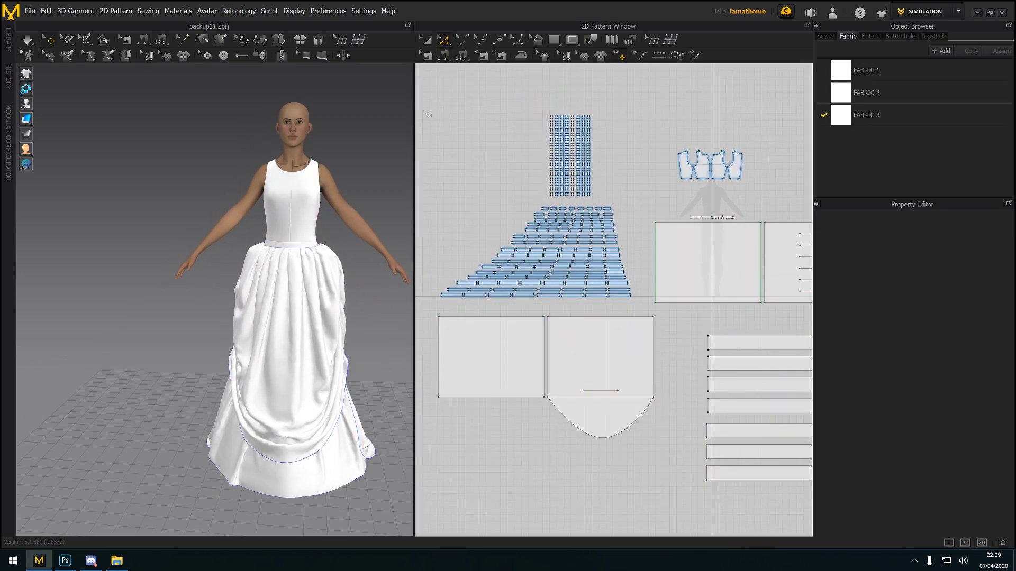
pyautogui.scroll(-1, 486, 366)
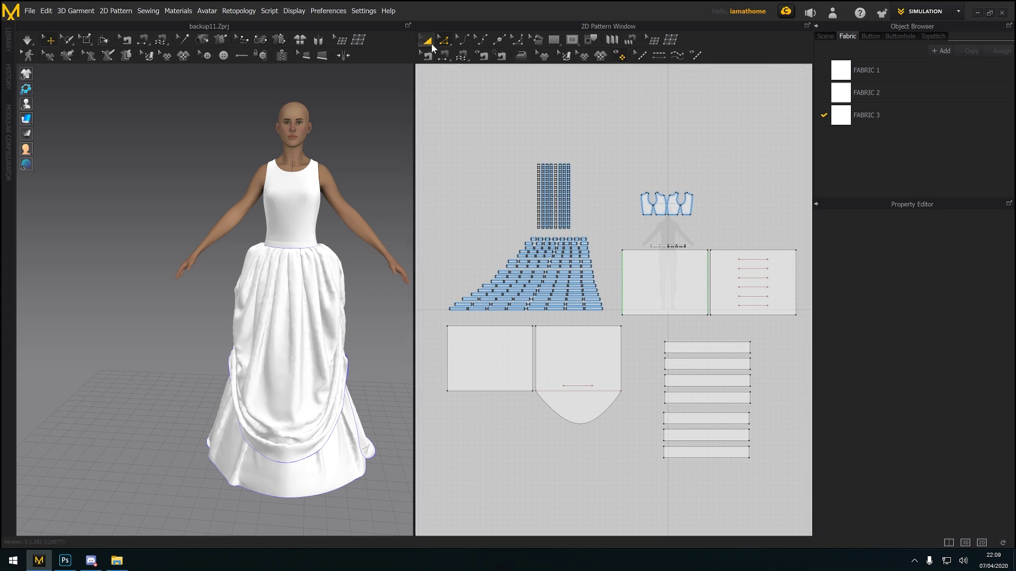
pyautogui.moveTo(460, 487); pyautogui.dragTo(866, 459)
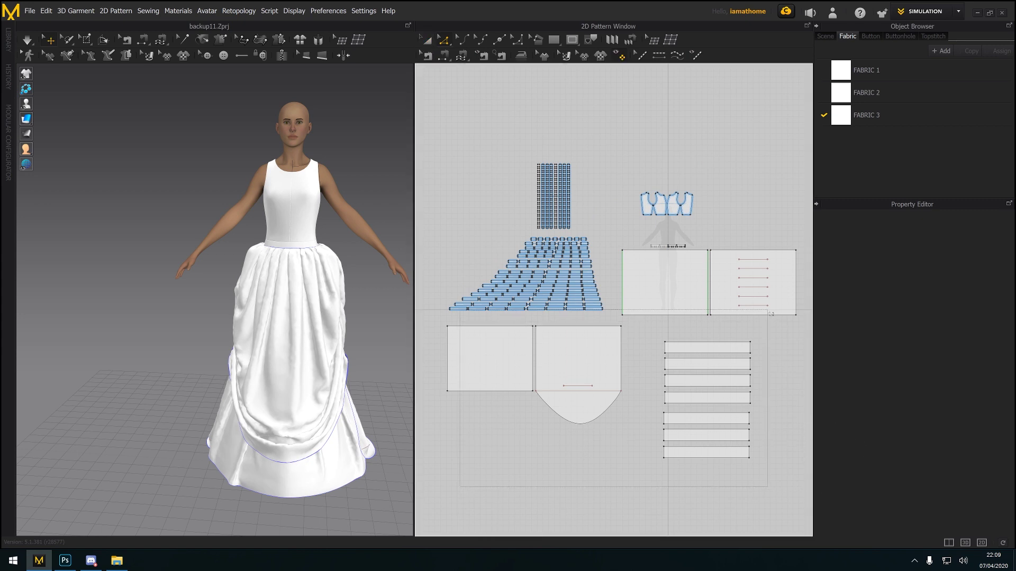
pyautogui.moveTo(770, 314); pyautogui.dragTo(770, 314)
pyautogui.scroll(-1, 630, 508)
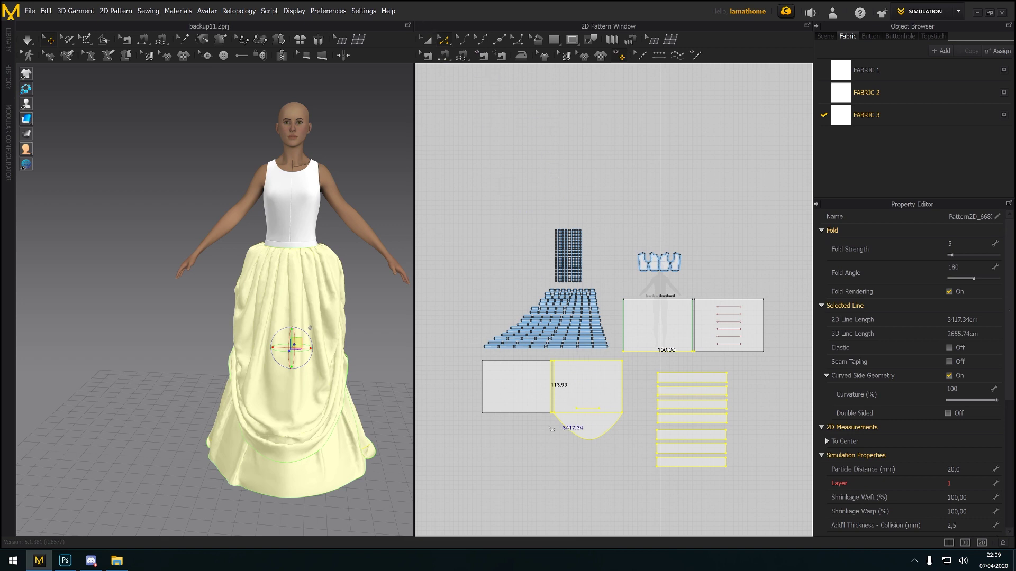
pyautogui.click(516, 480)
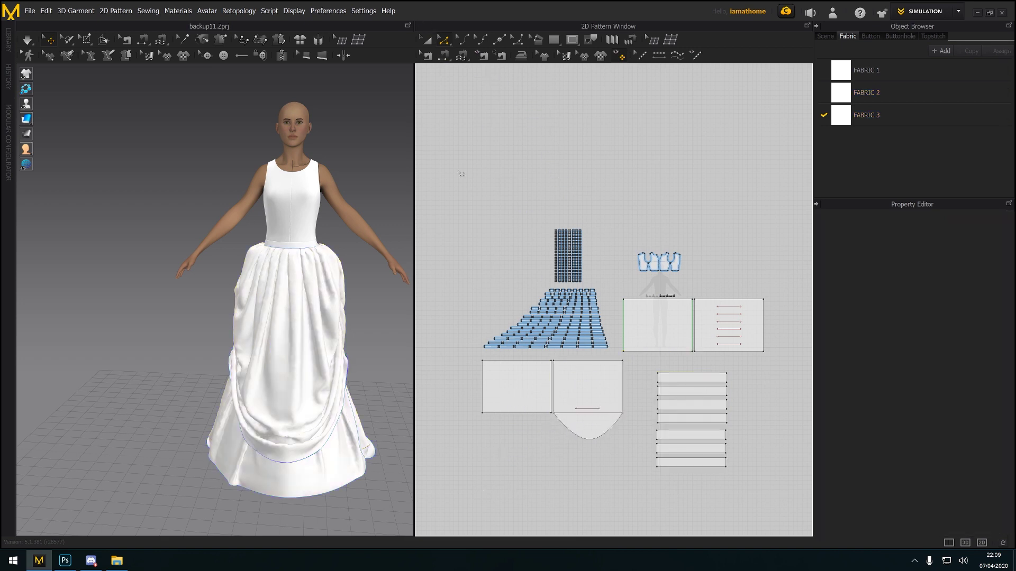
# Select both overskirt pieces, both train skirt pieces and all ruffle strips, and hide these patterns in the 3D view
pyautogui.press('a')
pyautogui.click(649, 317)
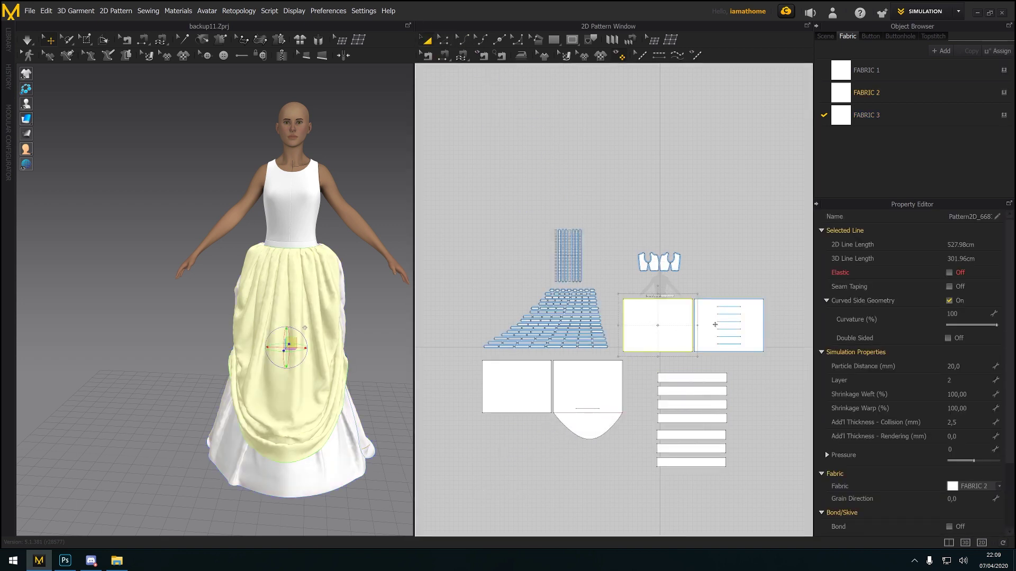
pyautogui.keyDown('shift'); pyautogui.click(703, 320); pyautogui.keyUp('shift')
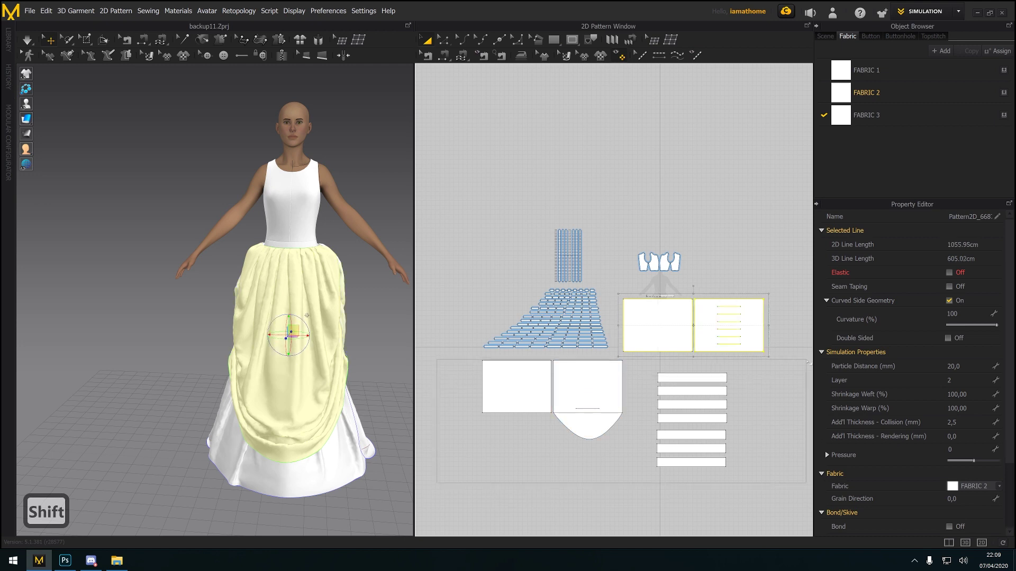
pyautogui.keyDown('shift'); pyautogui.click(335, 381); pyautogui.keyUp('shift')
pyautogui.rightClick(335, 381)
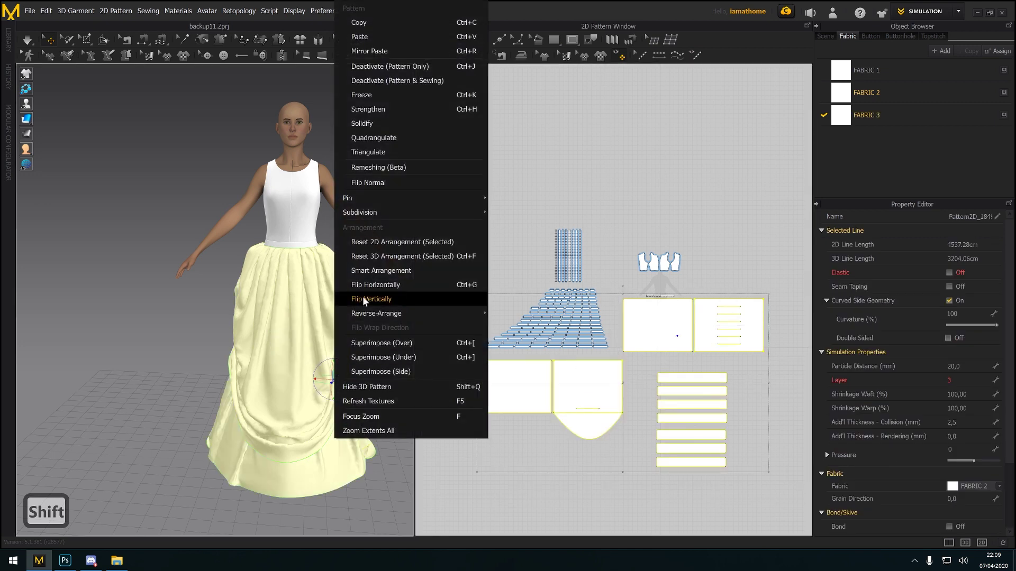
pyautogui.click(26, 120)
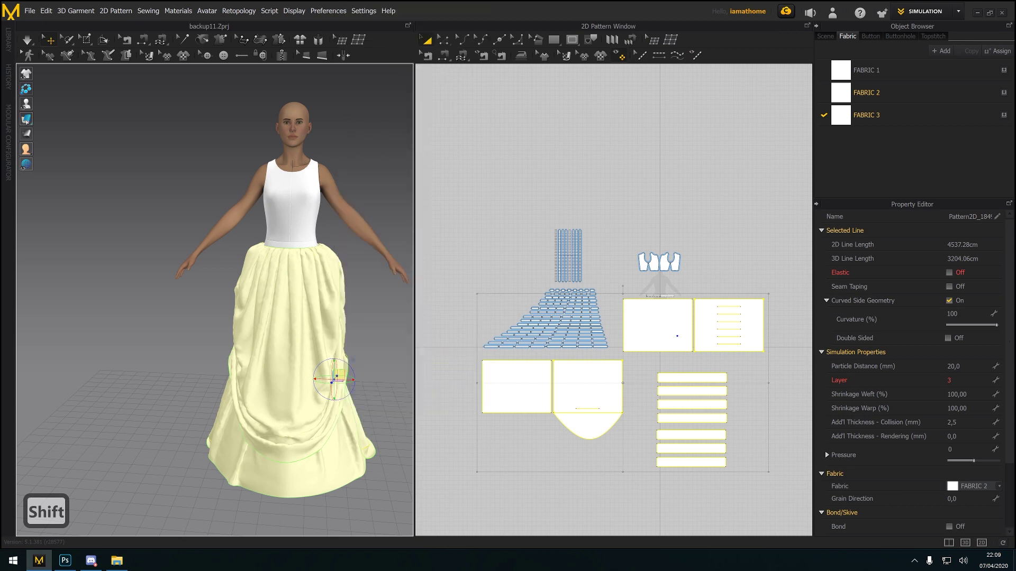
pyautogui.moveTo(27, 121)
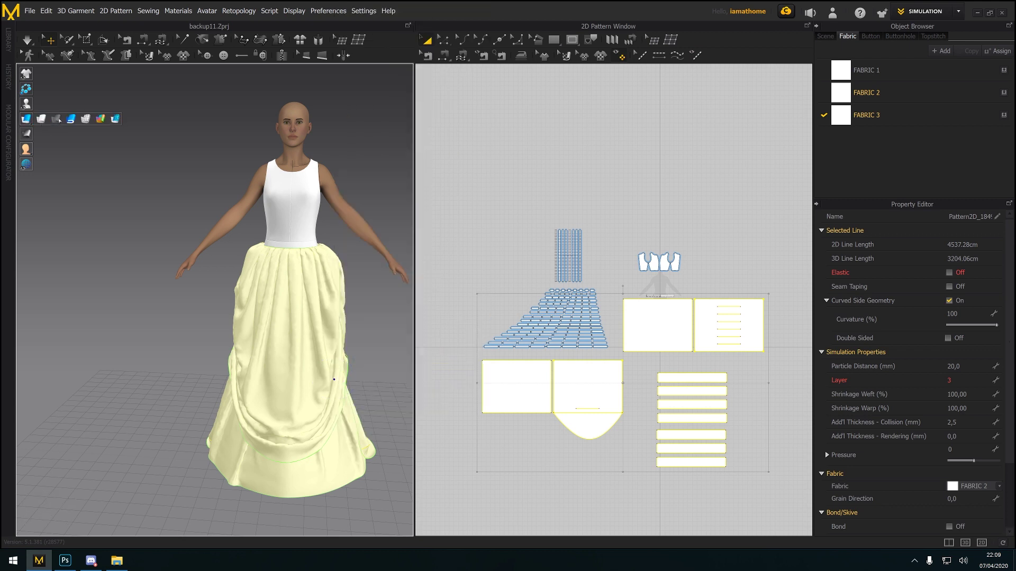
pyautogui.rightClick(269, 386)
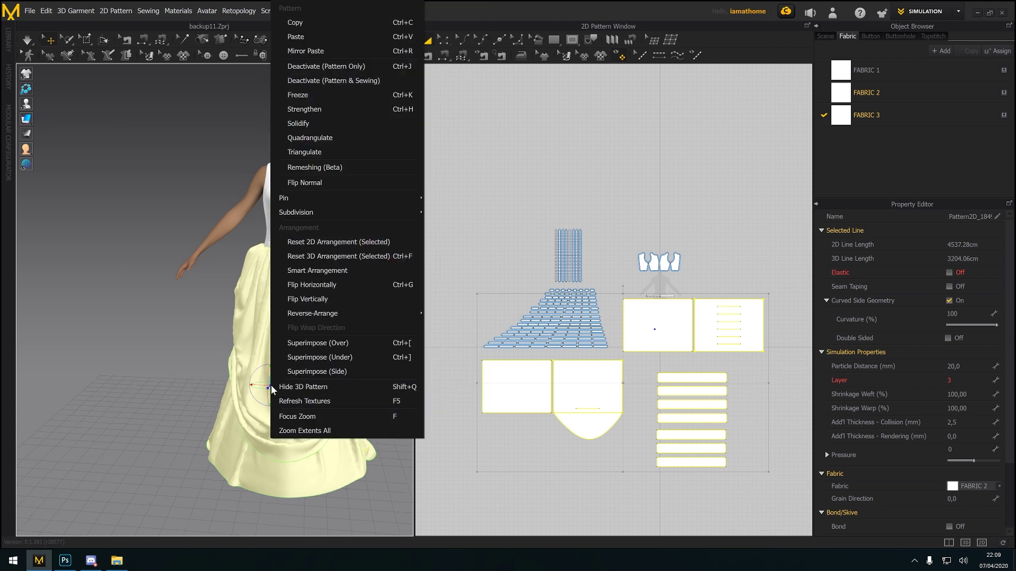
pyautogui.click(320, 387)
pyautogui.moveTo(324, 370); pyautogui.dragTo(324, 391, button='right')
pyautogui.scroll(2, 319, 393)
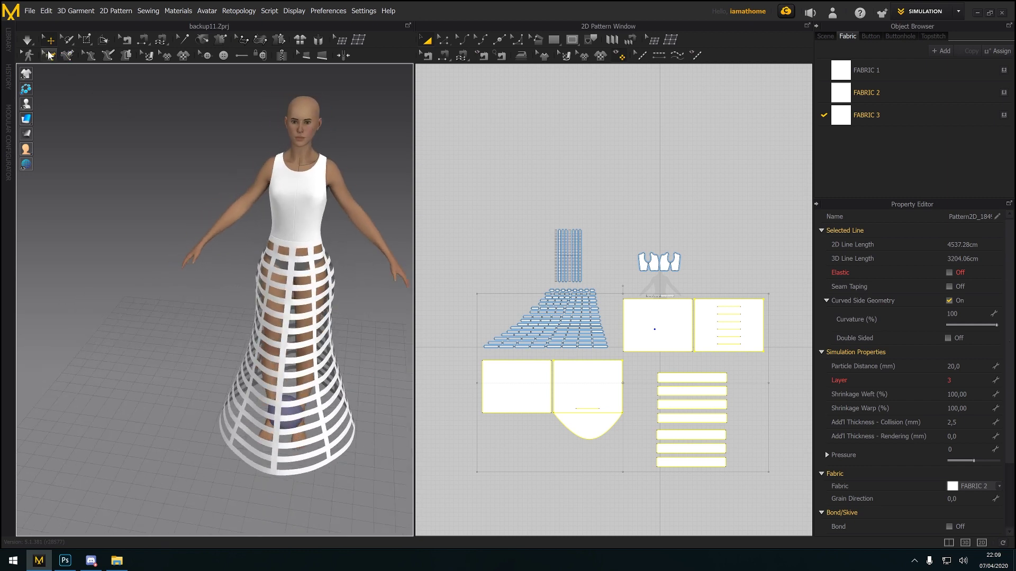
# Start the simulation and select the mid-height band segments along one side of the hoop cage
pyautogui.press('space')
pyautogui.click(328, 374)
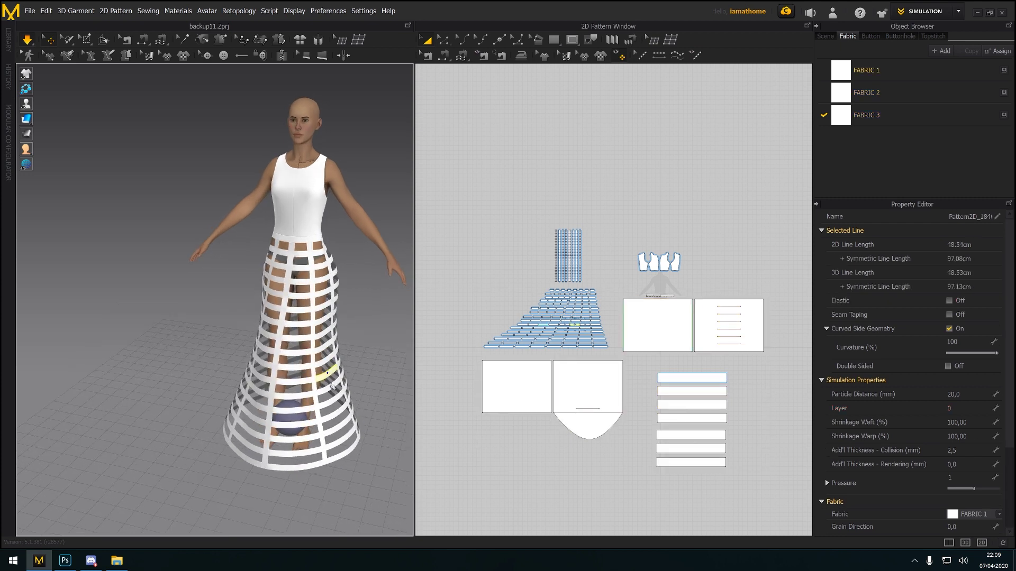
pyautogui.press('capslock')
pyautogui.press('capslock')
pyautogui.press('capslock')
pyautogui.click(331, 386)
pyautogui.keyDown('ctrl'); pyautogui.click(329, 372); pyautogui.keyUp('ctrl')
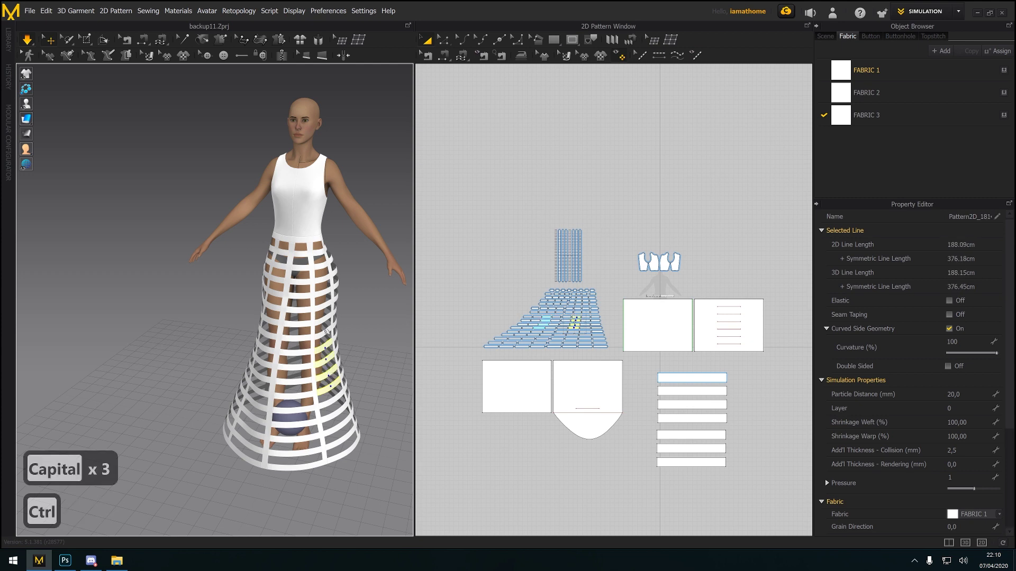
pyautogui.keyDown('ctrl'); pyautogui.click(326, 332); pyautogui.keyUp('ctrl')
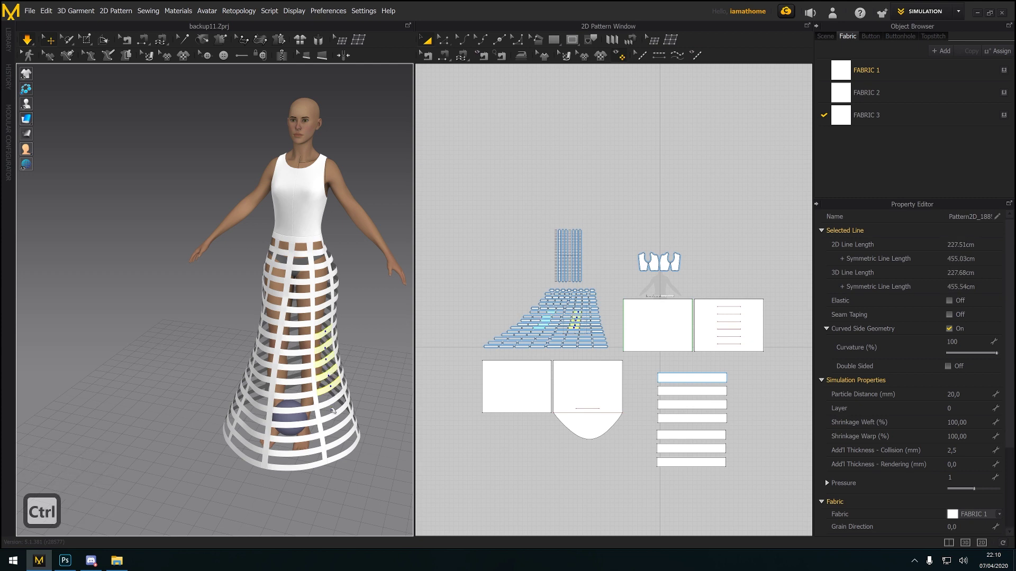
pyautogui.keyDown('ctrl'); pyautogui.click(333, 403); pyautogui.keyUp('ctrl')
pyautogui.moveTo(305, 401); pyautogui.dragTo(321, 416, button='right')
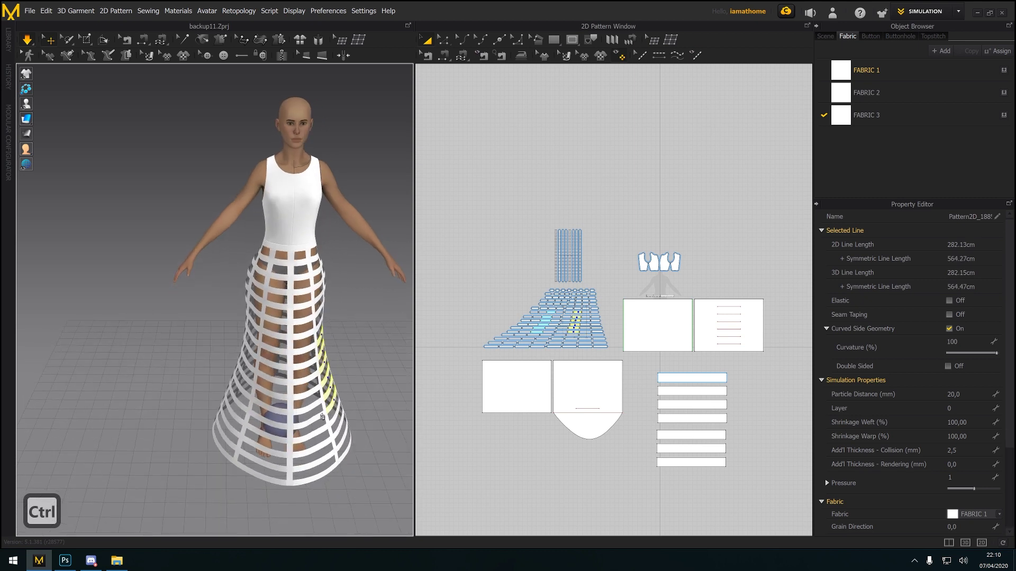
# Add the matching mid-height band segments on the hoop cage's opposite side to the selection
pyautogui.keyDown('ctrl'); pyautogui.click(244, 395); pyautogui.keyUp('ctrl')
pyautogui.keyDown('ctrl'); pyautogui.click(245, 393); pyautogui.keyUp('ctrl')
pyautogui.keyDown('ctrl'); pyautogui.click(248, 382); pyautogui.keyUp('ctrl')
pyautogui.keyDown('ctrl'); pyautogui.click(251, 367); pyautogui.keyUp('ctrl')
pyautogui.keyDown('ctrl'); pyautogui.click(252, 355); pyautogui.keyUp('ctrl')
pyautogui.keyDown('ctrl'); pyautogui.click(255, 343); pyautogui.keyUp('ctrl')
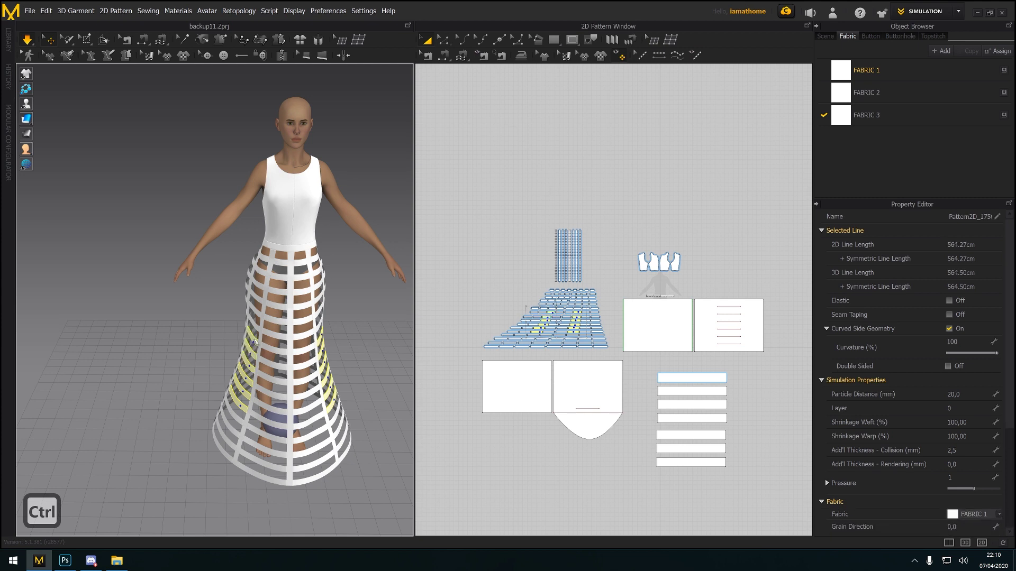
# Set the selected side segments' pressure to 24 and let the simulation push the hoop cage outward
pyautogui.moveTo(327, 385); pyautogui.dragTo(286, 368, button='right')
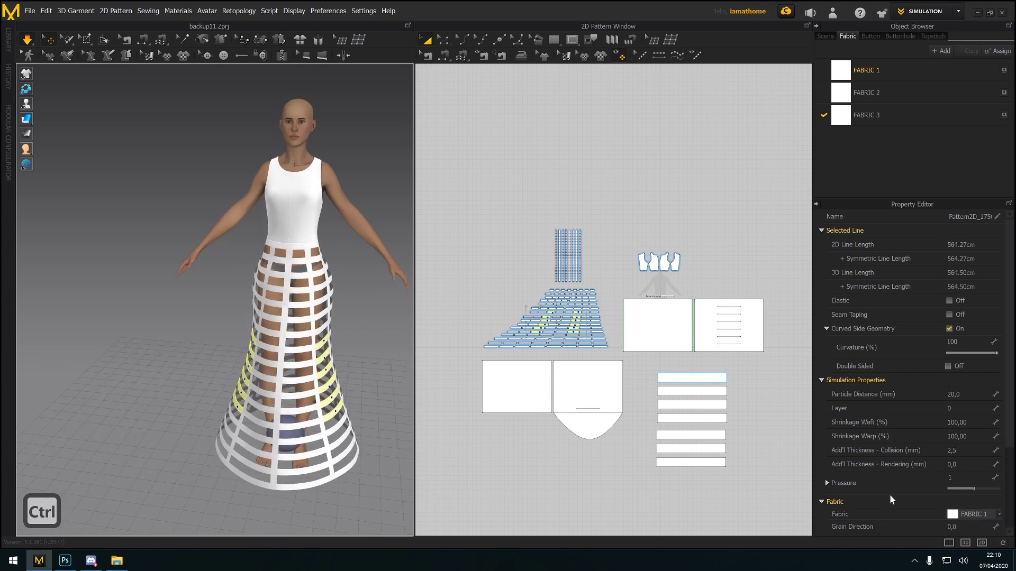
pyautogui.moveTo(976, 488); pyautogui.dragTo(982, 487)
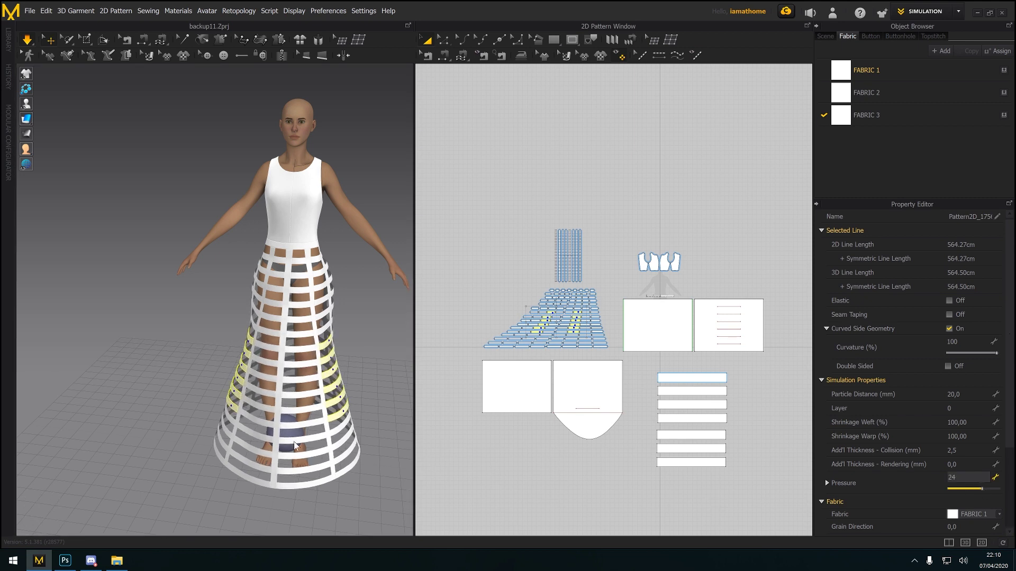
pyautogui.moveTo(279, 448); pyautogui.dragTo(363, 442, button='right')
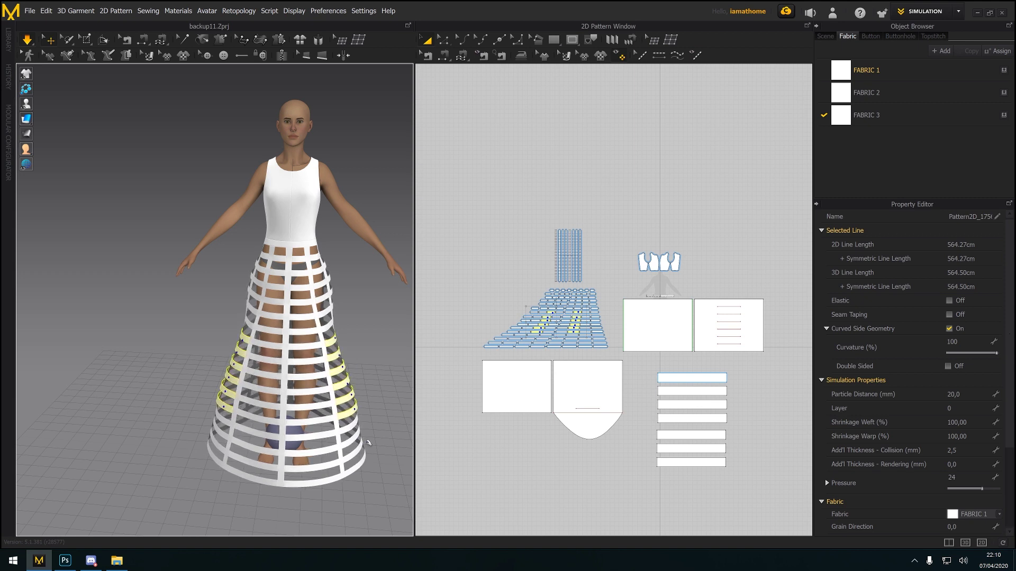
pyautogui.moveTo(368, 443)
pyautogui.mouseDown(button='right')
pyautogui.moveTo(350, 443)
pyautogui.moveTo(360, 443)
pyautogui.mouseUp(button='right')
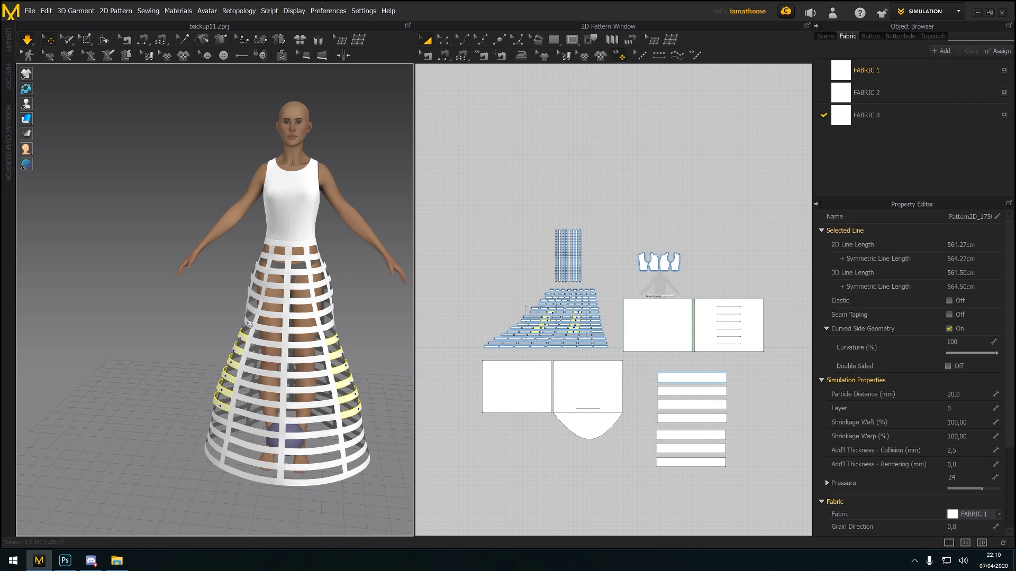
# Add the next higher band segment on each side, set the selection's pressure to 25, and stop the simulation once the cage settles
pyautogui.keyDown('shift'); pyautogui.click(249, 321); pyautogui.keyUp('shift')
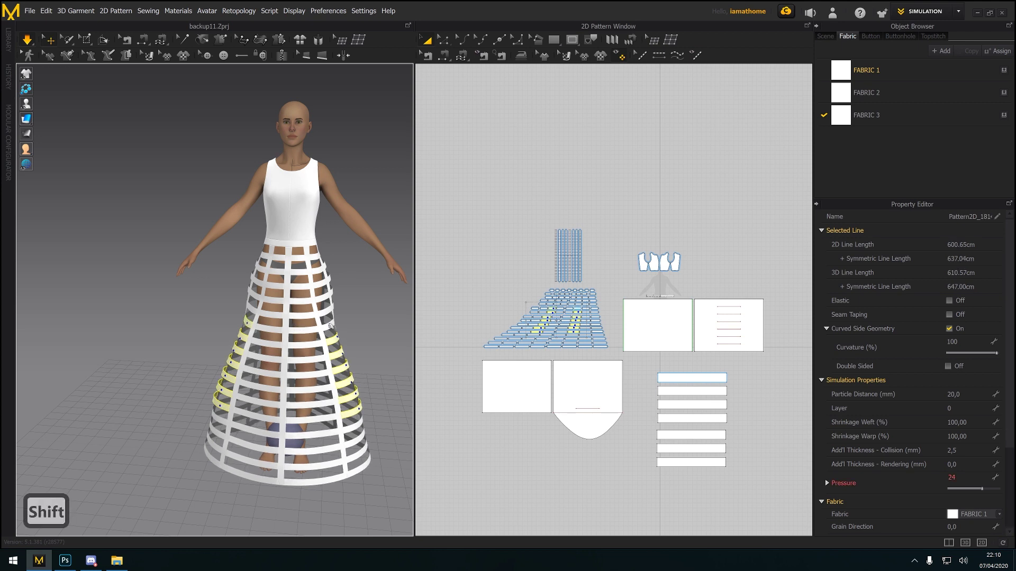
pyautogui.click(982, 489)
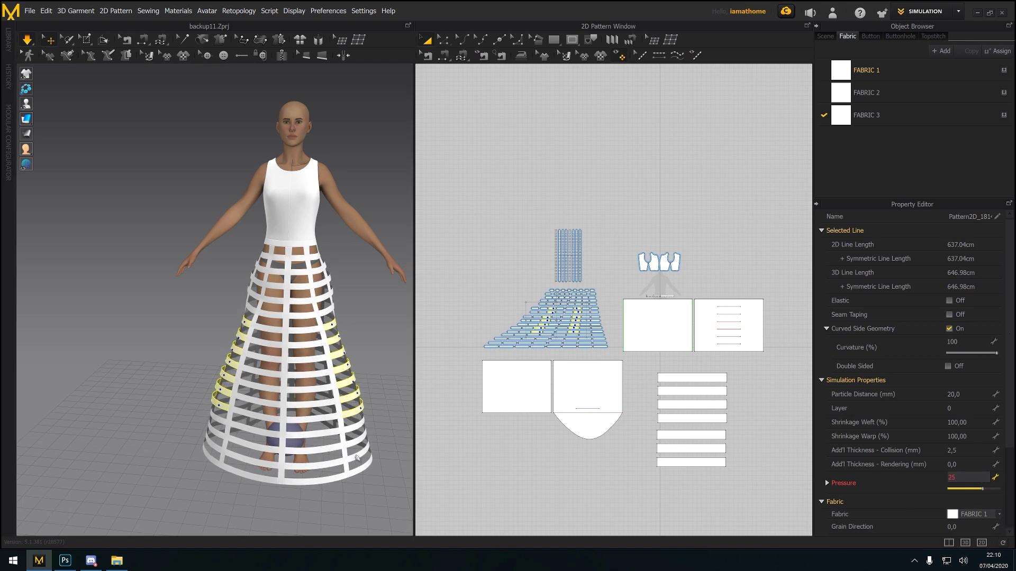
pyautogui.moveTo(357, 458)
pyautogui.mouseDown(button='right')
pyautogui.moveTo(391, 460)
pyautogui.moveTo(321, 457)
pyautogui.moveTo(356, 459)
pyautogui.mouseUp(button='right')
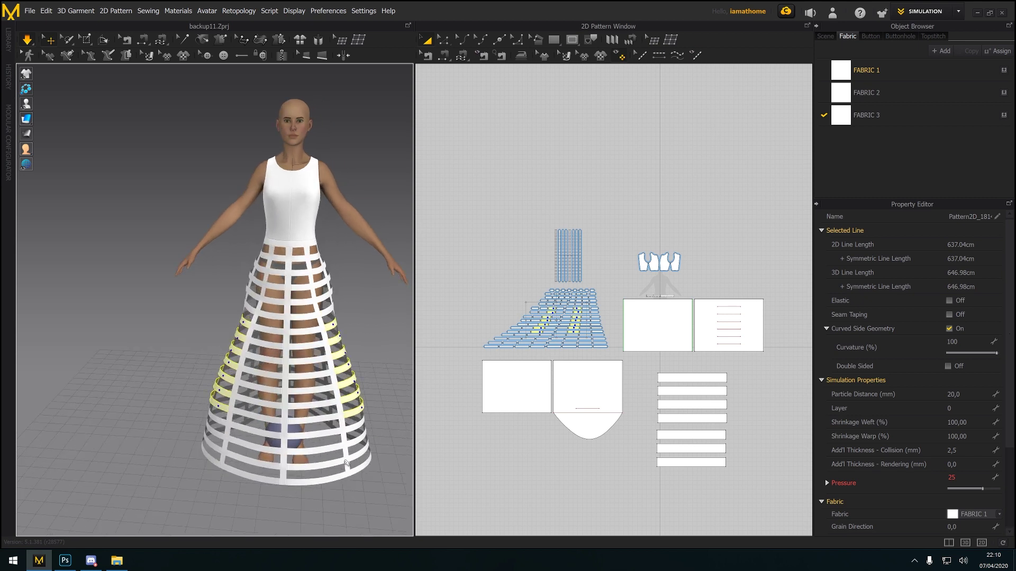
pyautogui.press('space')
# Select the hidden overskirt, train skirt and ruffle strip patterns and show them again in the 3D view
pyautogui.click(516, 402)
pyautogui.keyDown('shift'); pyautogui.click(606, 397); pyautogui.keyUp('shift')
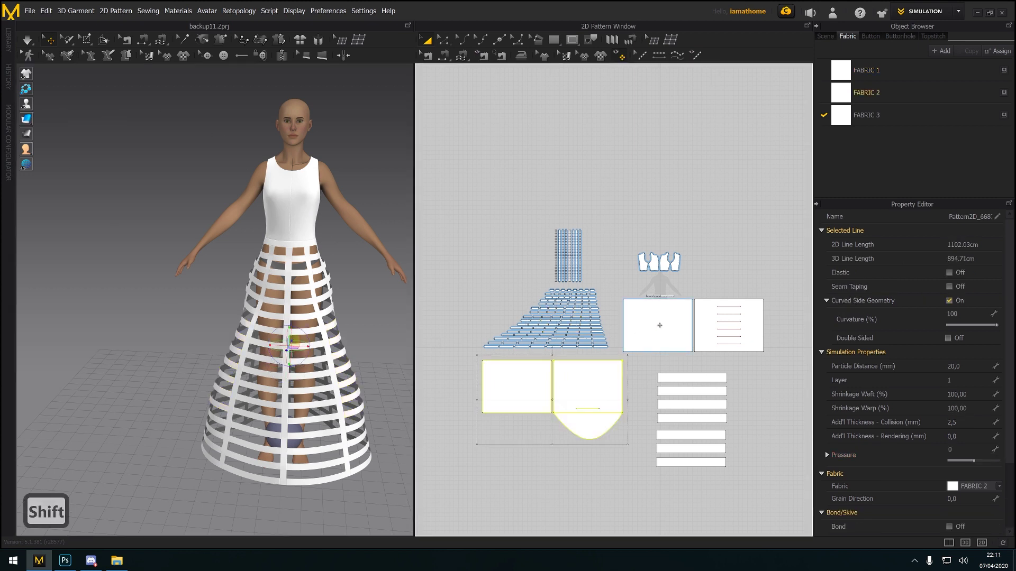
pyautogui.keyDown('shift'); pyautogui.click(657, 325); pyautogui.keyUp('shift')
pyautogui.keyDown('shift'); pyautogui.click(729, 325); pyautogui.keyUp('shift')
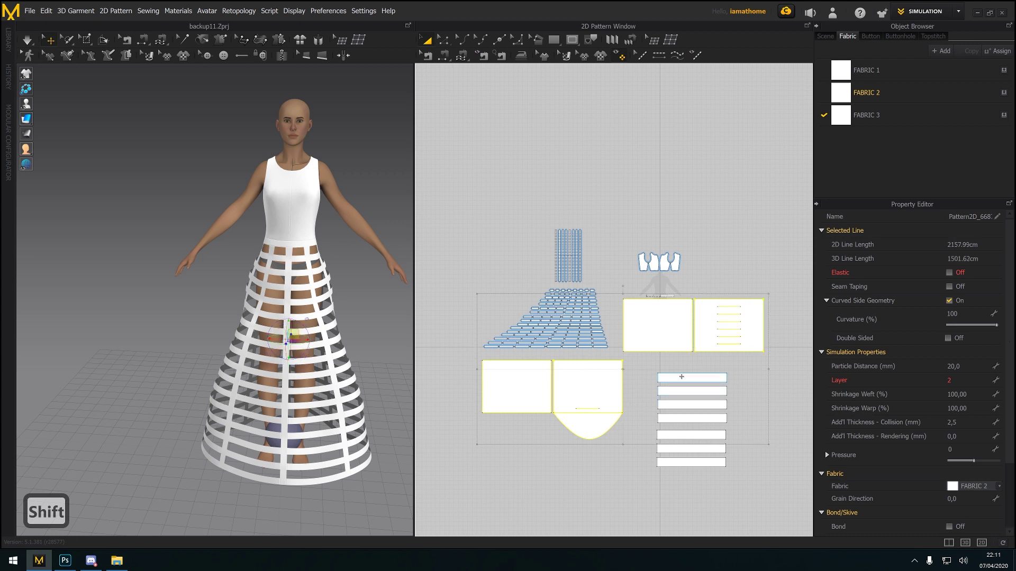
pyautogui.keyDown('shift'); pyautogui.moveTo(651, 365); pyautogui.dragTo(730, 476); pyautogui.keyUp('shift')
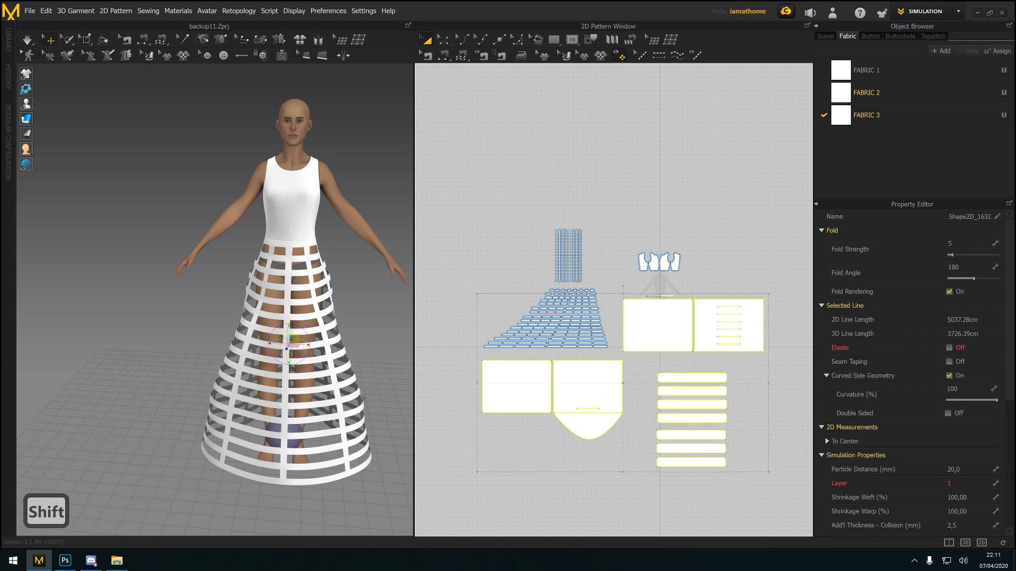
pyautogui.rightClick(297, 342)
pyautogui.click(372, 374)
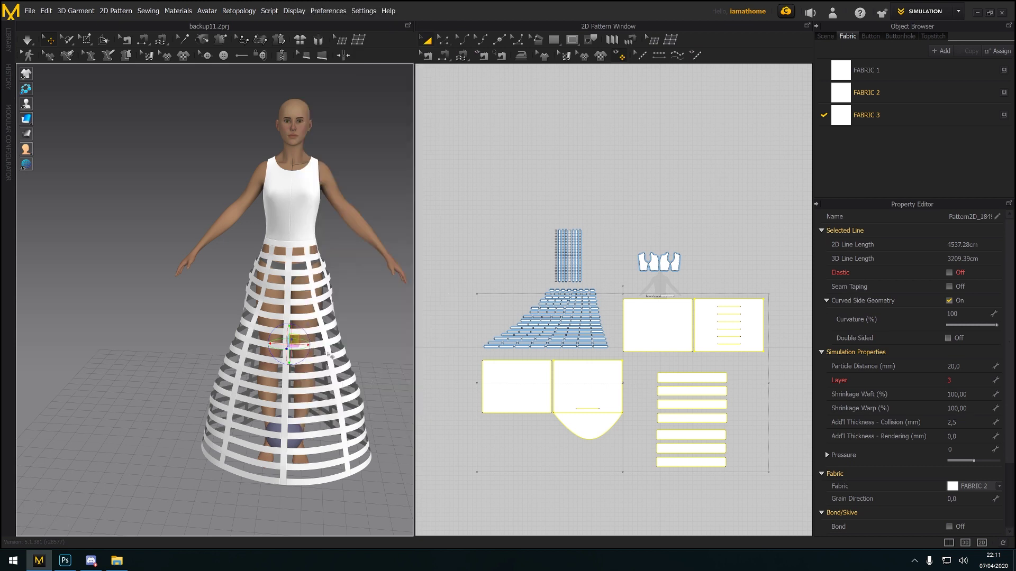
pyautogui.rightClick(295, 343)
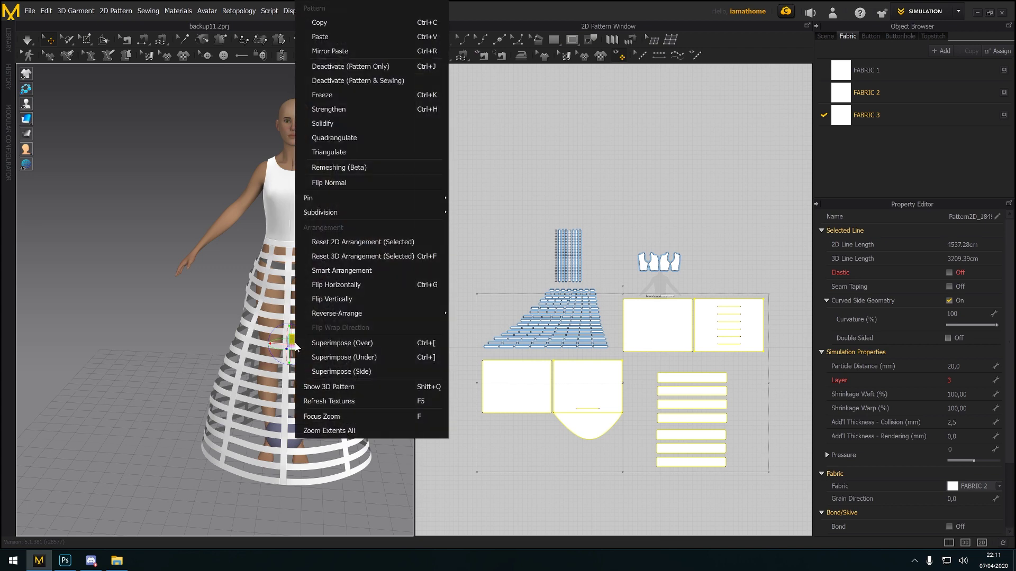
pyautogui.click(348, 388)
pyautogui.moveTo(338, 402); pyautogui.dragTo(298, 440, button='right')
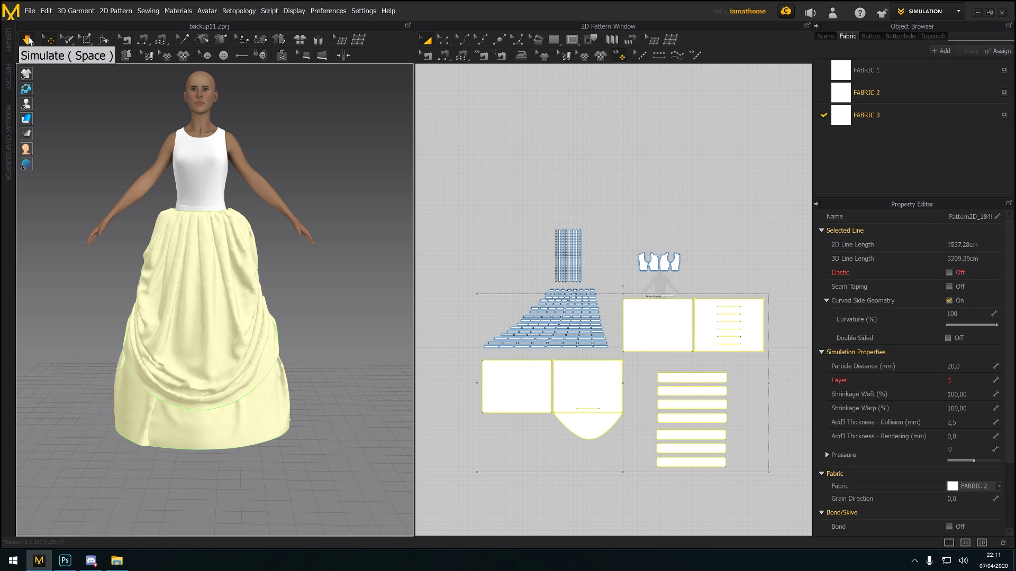
# Examine the gown's drape over the widened hoop cage from the side and front
pyautogui.moveTo(317, 259); pyautogui.dragTo(254, 257, button='right')
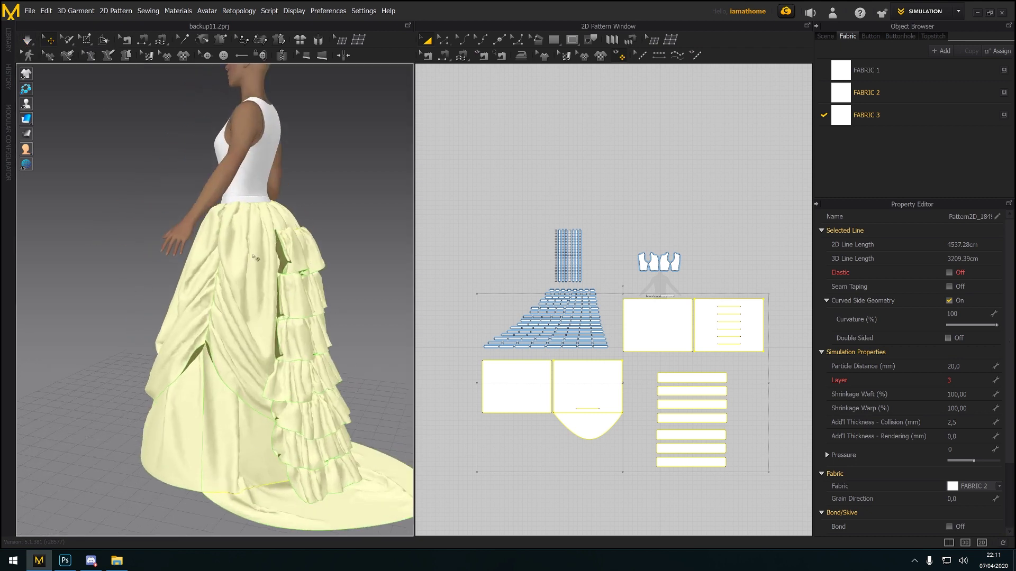
pyautogui.press('2')
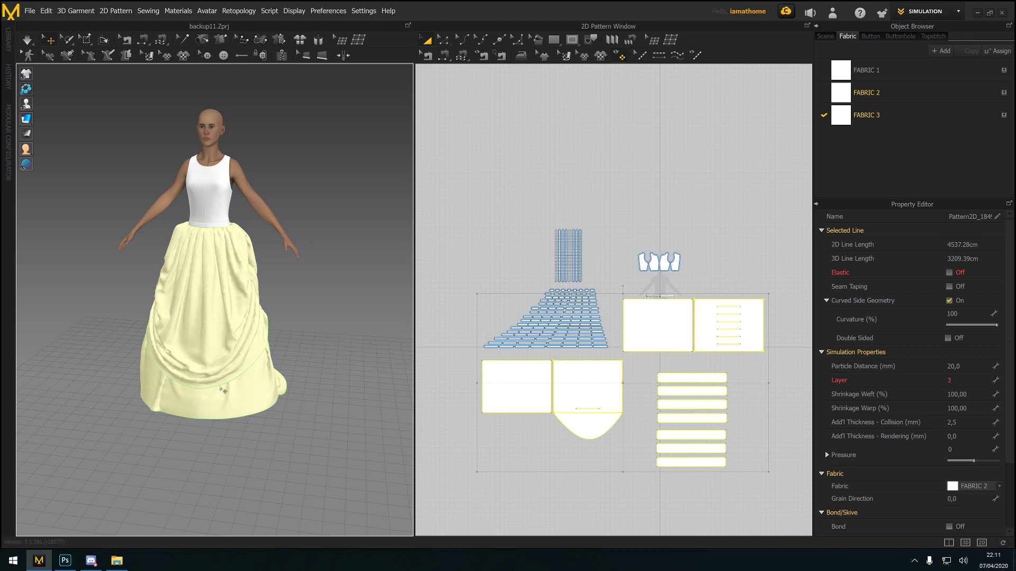
pyautogui.moveTo(224, 345); pyautogui.dragTo(291, 337, button='middle')
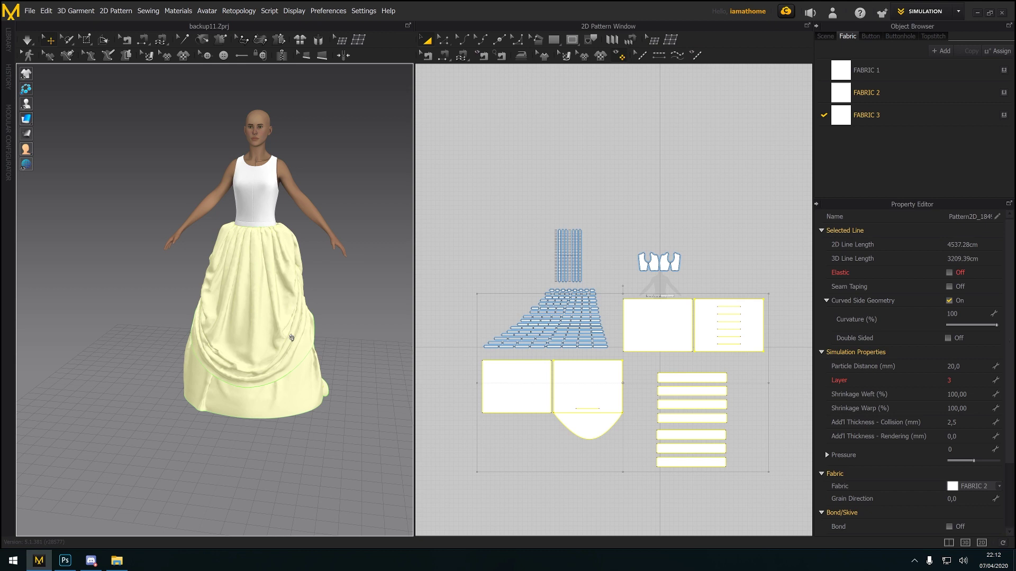
pyautogui.moveTo(291, 338); pyautogui.dragTo(315, 412, button='right')
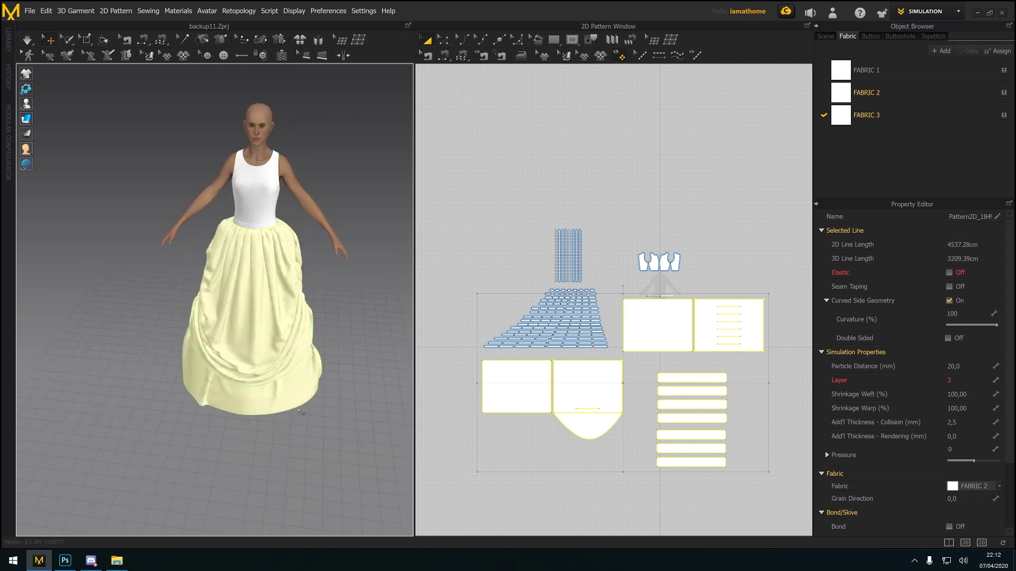
pyautogui.scroll(3, 300, 412)
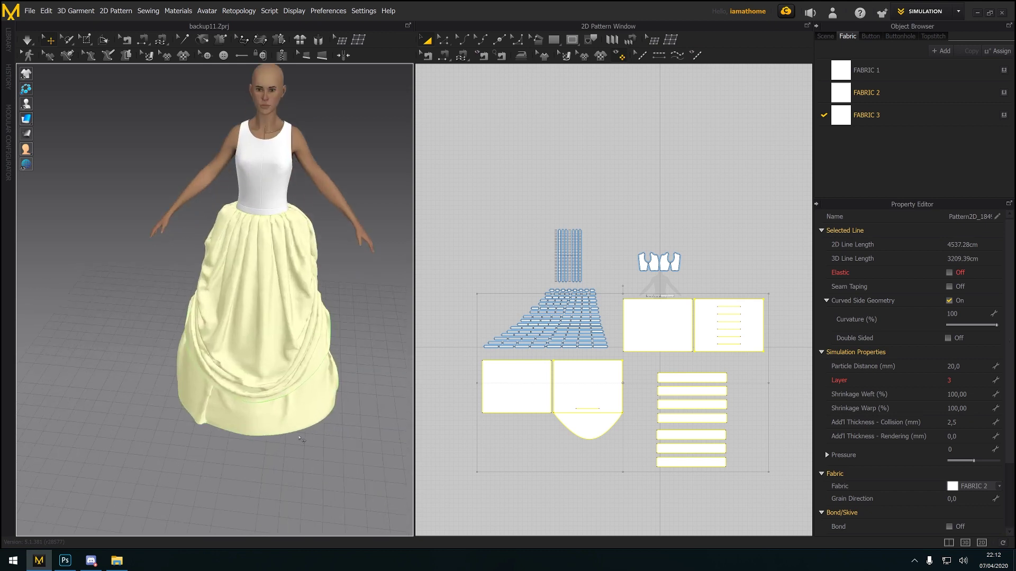
# Inspect the complete gown's silhouette around the avatar from the front and three-quarter angles
pyautogui.click(30, 12)
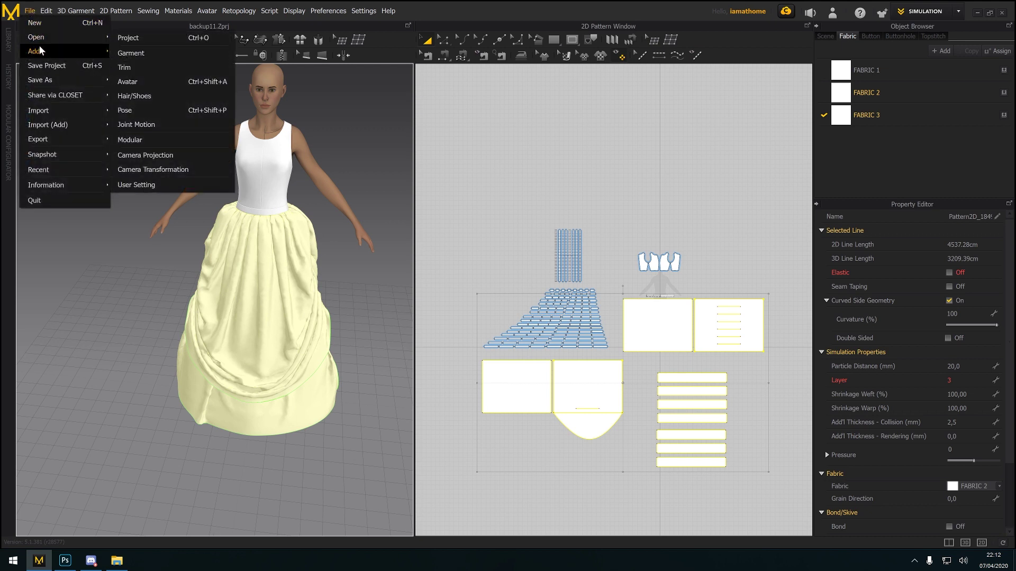
pyautogui.click(349, 370)
pyautogui.moveTo(349, 370); pyautogui.dragTo(315, 343, button='right')
pyautogui.scroll(3, 283, 349)
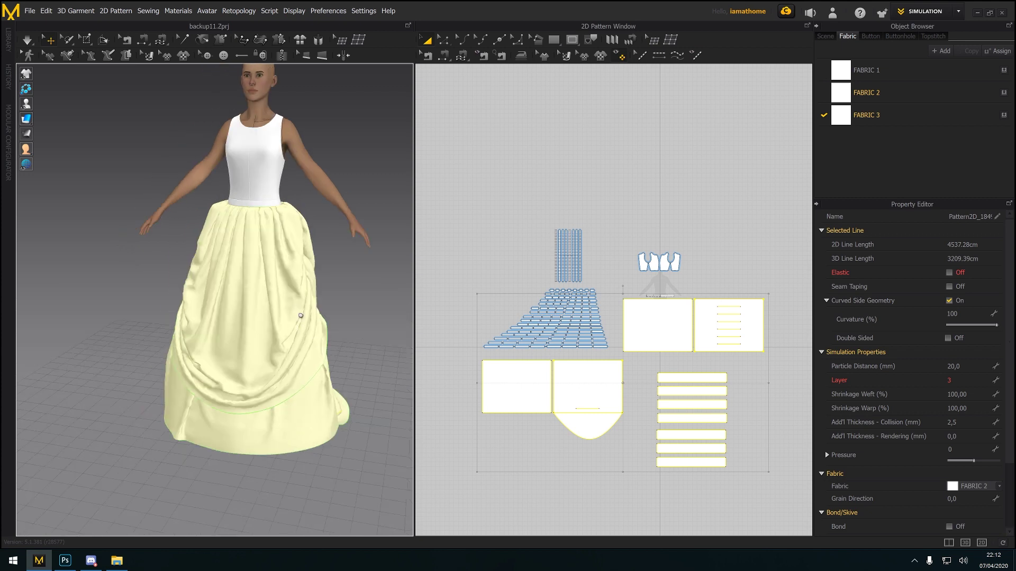
pyautogui.moveTo(301, 316); pyautogui.dragTo(308, 374, button='middle')
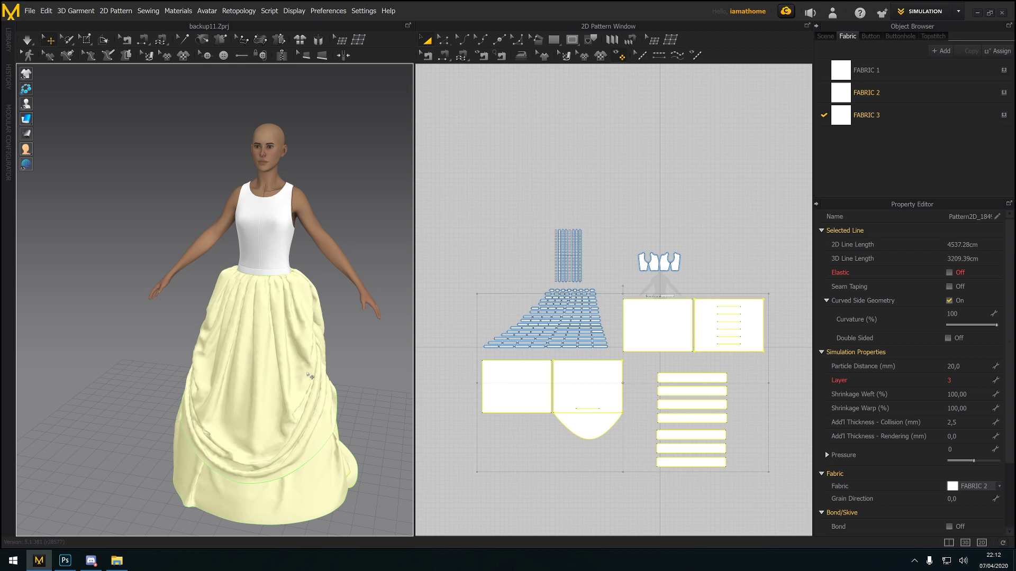
pyautogui.moveTo(313, 365); pyautogui.dragTo(336, 328, button='right')
pyautogui.scroll(2, 336, 327)
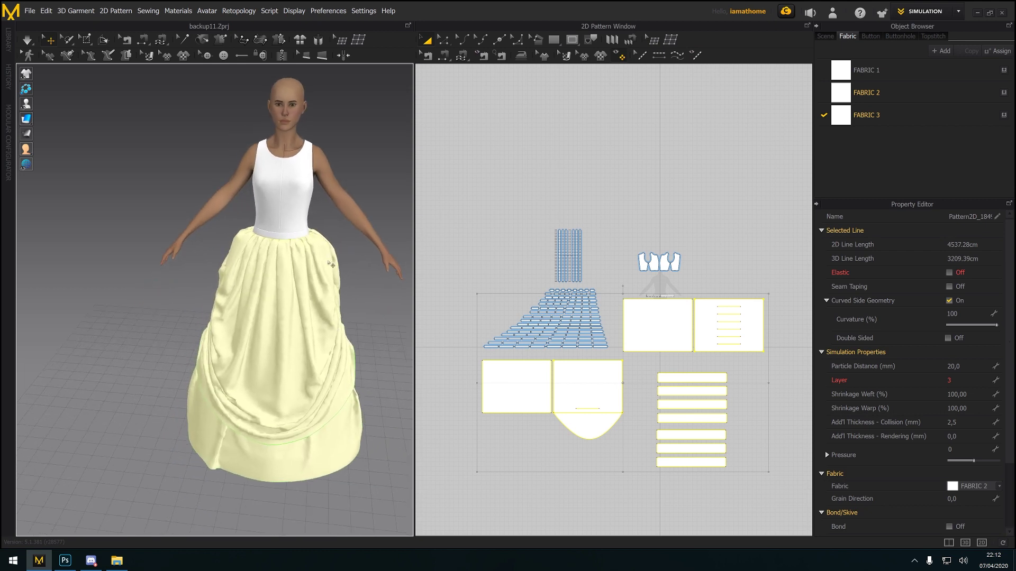
# Delete the current avatar from the 3D scene
pyautogui.moveTo(331, 264)
pyautogui.mouseDown(button='right')
pyautogui.moveTo(317, 235)
pyautogui.moveTo(245, 261)
pyautogui.moveTo(254, 274)
pyautogui.moveTo(318, 277)
pyautogui.moveTo(332, 251)
pyautogui.mouseUp(button='right')
pyautogui.click(320, 222)
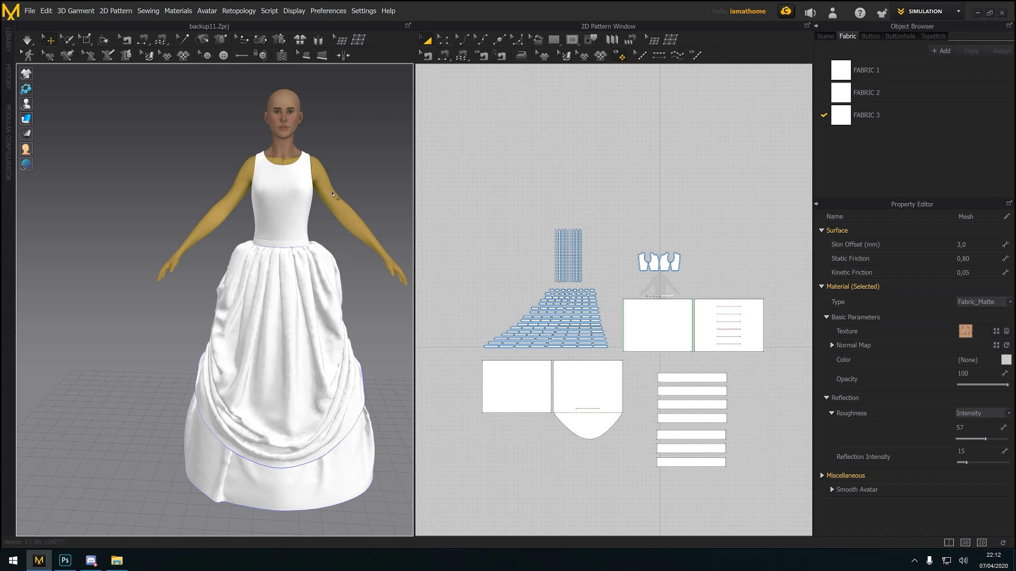
pyautogui.press('Delete')
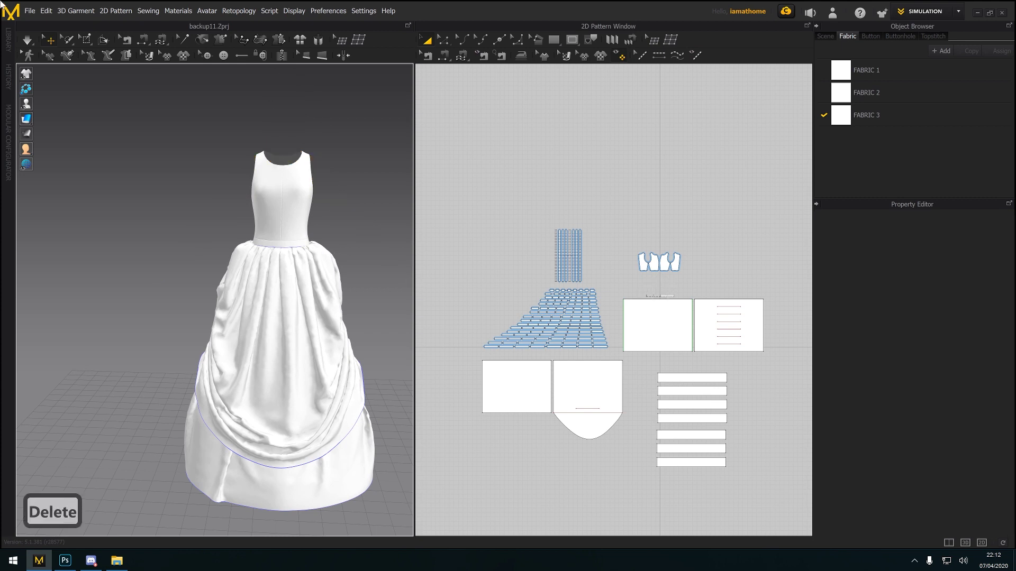
# Import alina_avatar_body.fbx from the sansar AV2 folder on the 2nd disk, keeping automatic arrangement points and auto scale on
pyautogui.click(30, 10)
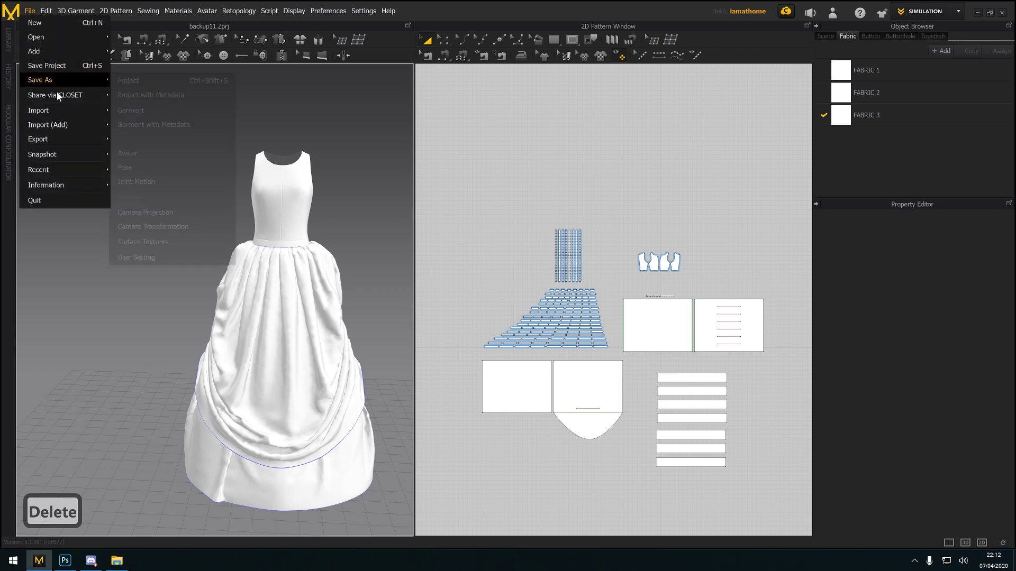
pyautogui.moveTo(56, 111)
pyautogui.click(129, 139)
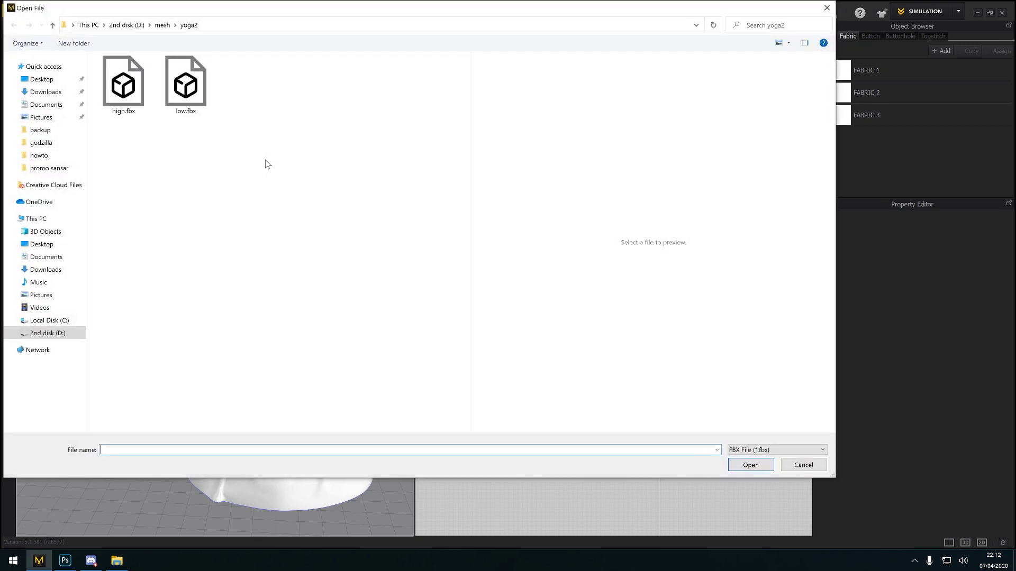
pyautogui.click(48, 333)
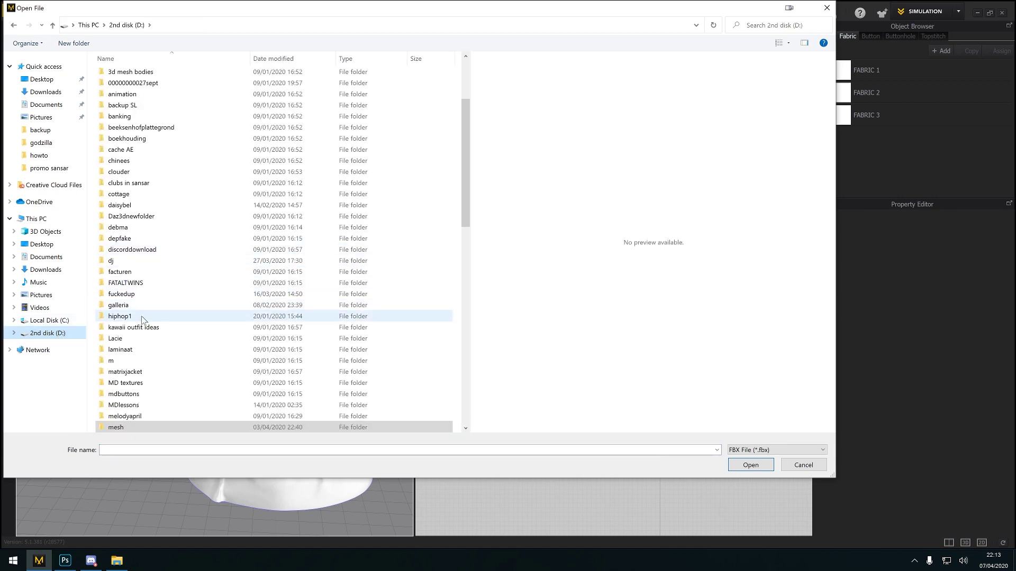
pyautogui.scroll(4, 144, 318)
pyautogui.scroll(-18, 141, 318)
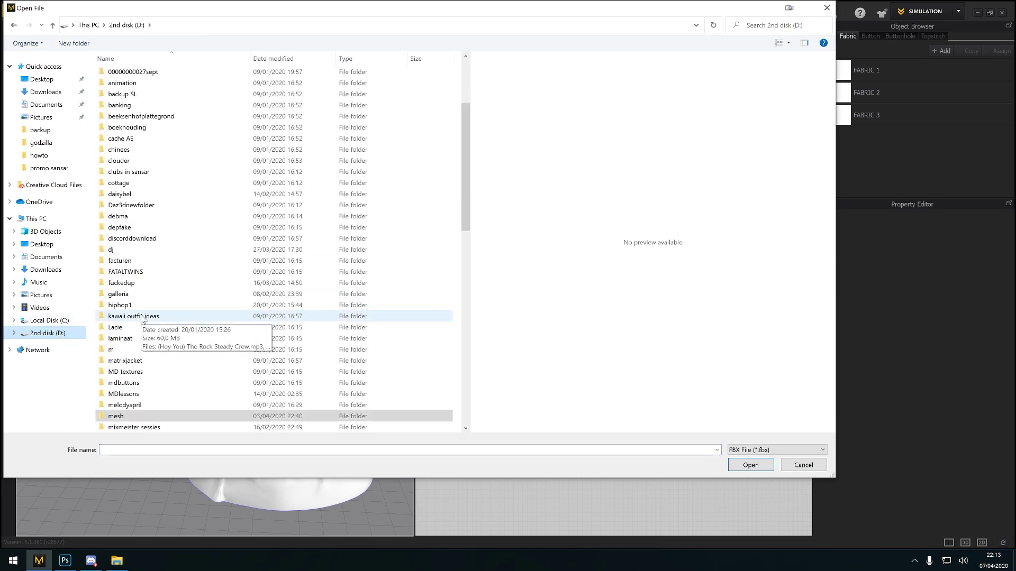
pyautogui.scroll(-2, 142, 318)
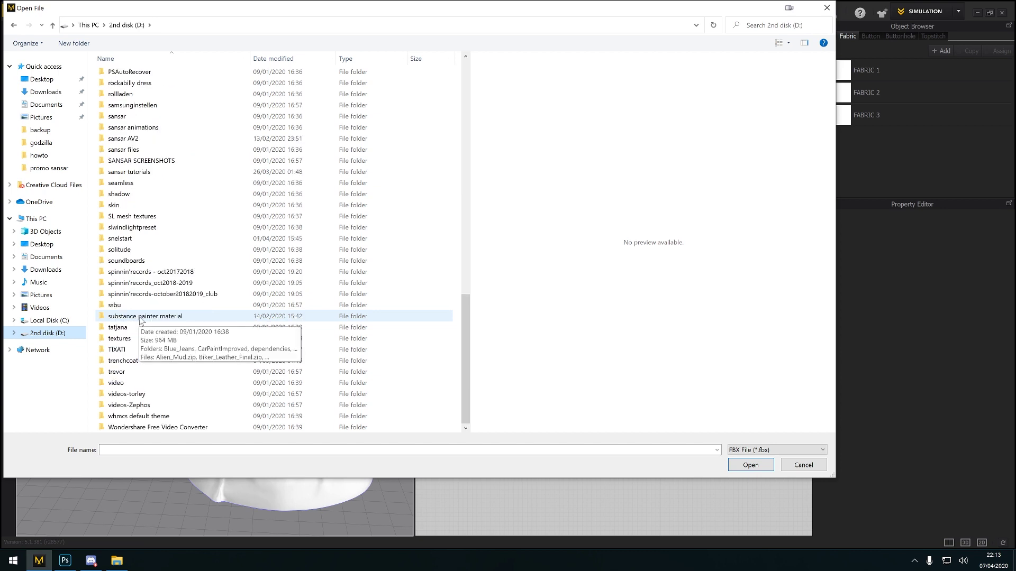
pyautogui.doubleClick(132, 140)
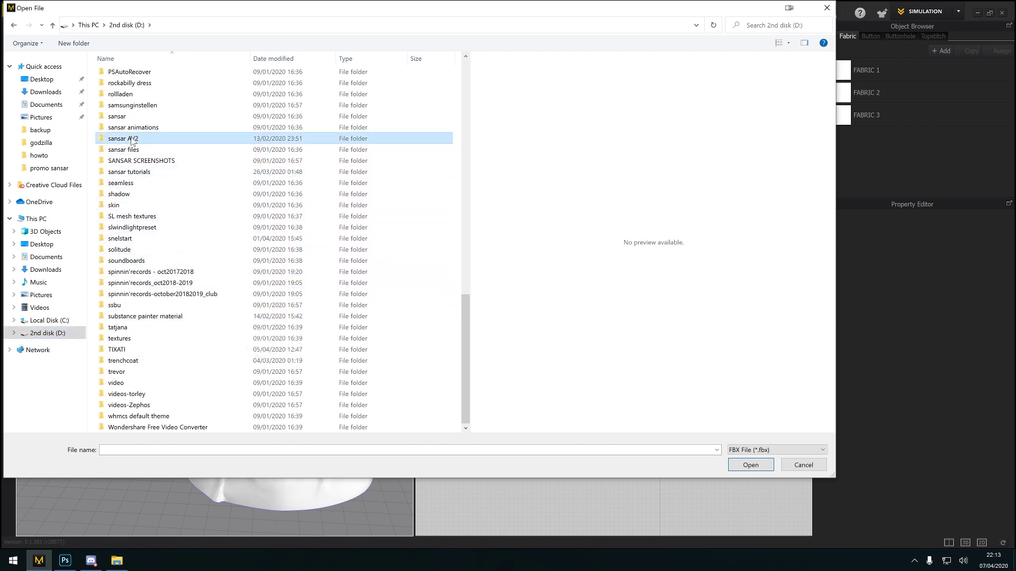
pyautogui.click(135, 119)
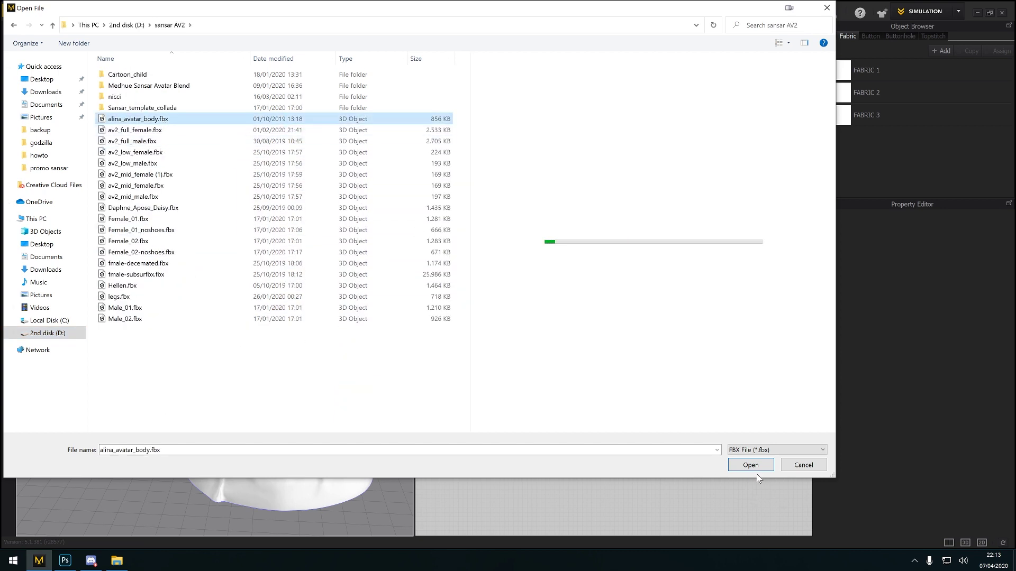
pyautogui.click(753, 467)
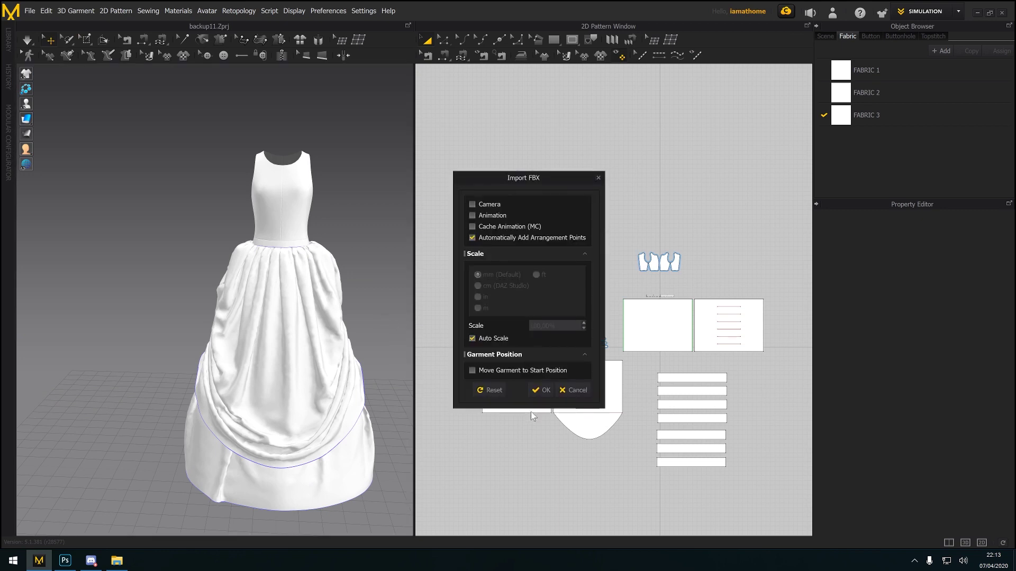
pyautogui.click(541, 390)
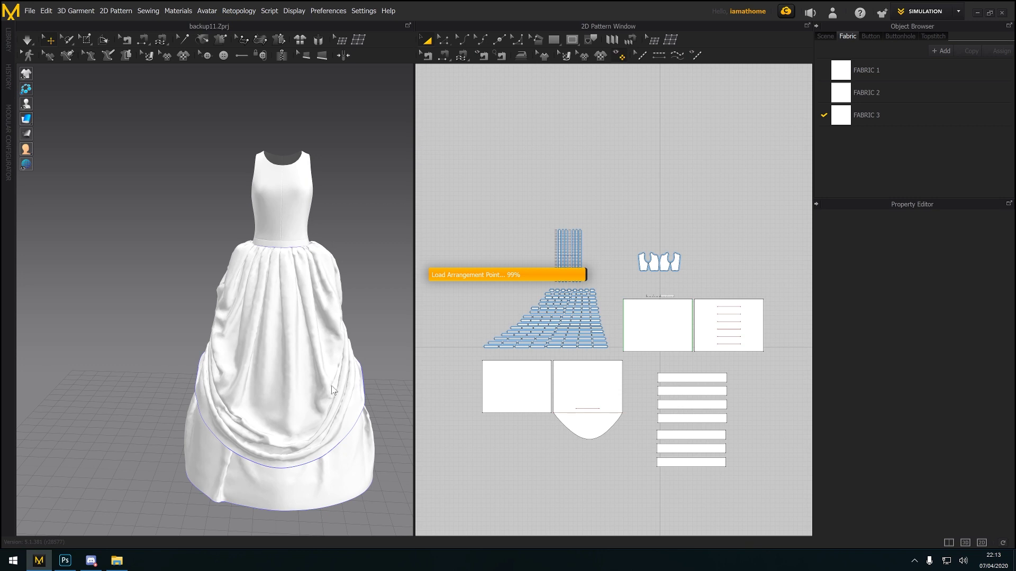
pyautogui.moveTo(332, 390); pyautogui.dragTo(274, 361, button='right')
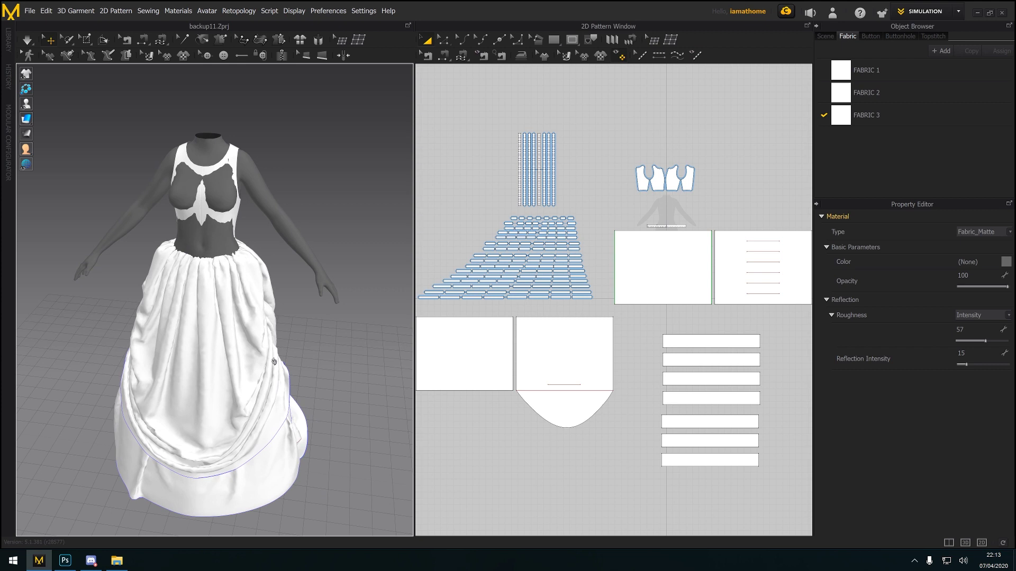
# Select the cage bands, skirt, train, ruffle strips and both overskirt panels, leaving out bodice and waistband, and freeze them
pyautogui.moveTo(680, 447); pyautogui.dragTo(710, 431, button='right')
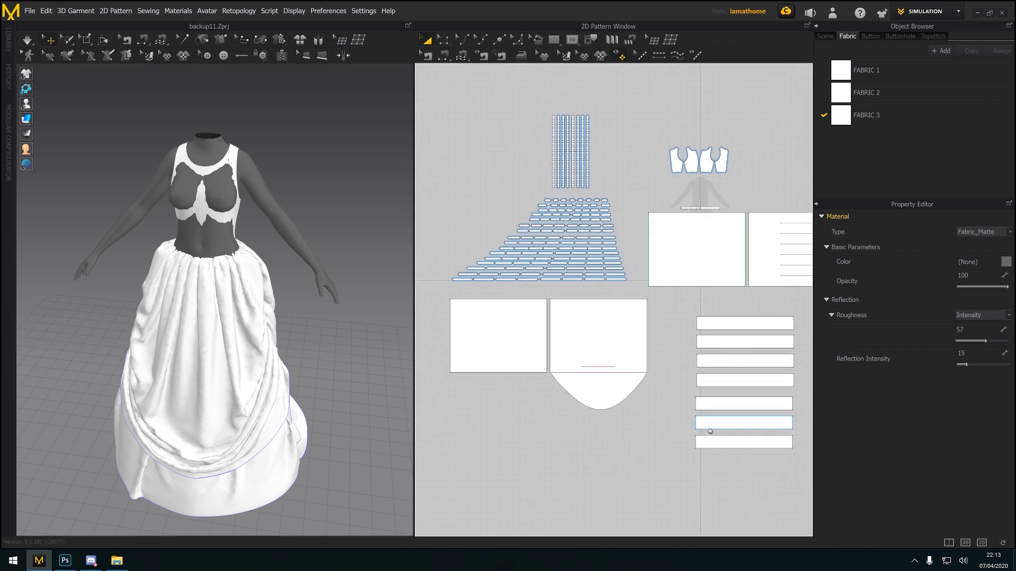
pyautogui.scroll(5, 698, 428)
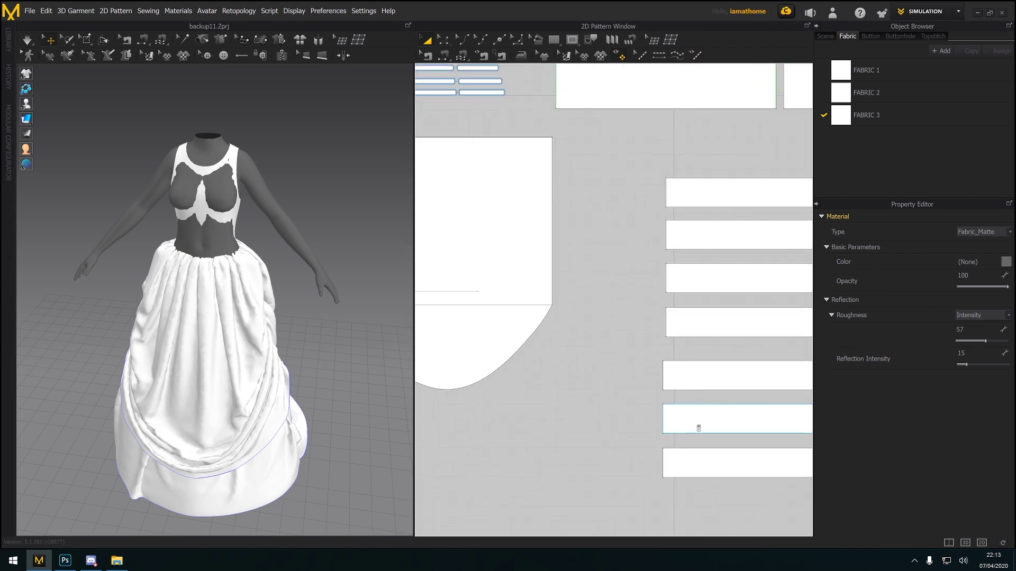
pyautogui.scroll(-10, 698, 427)
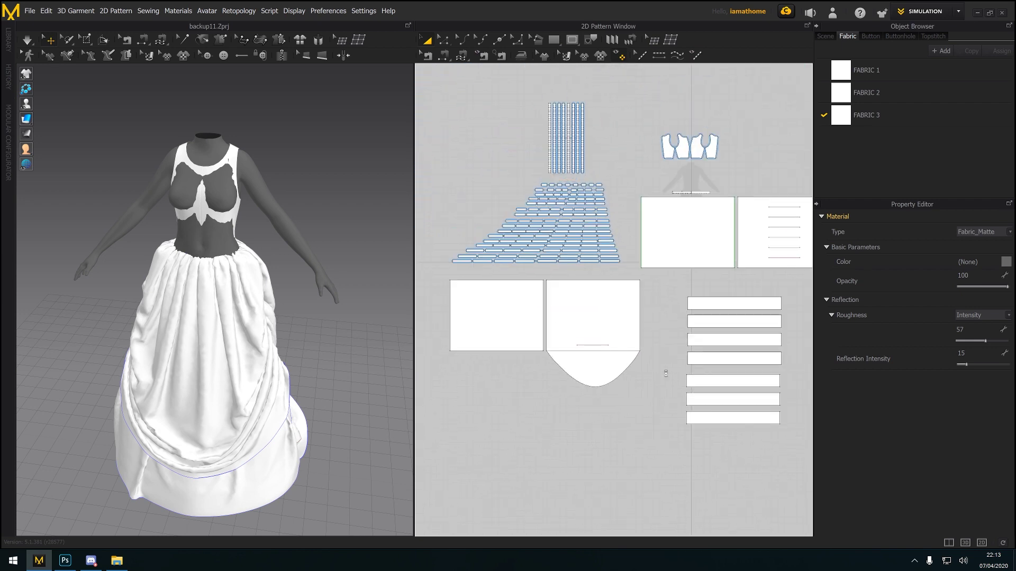
pyautogui.scroll(-2, 636, 352)
pyautogui.moveTo(523, 191); pyautogui.dragTo(635, 382)
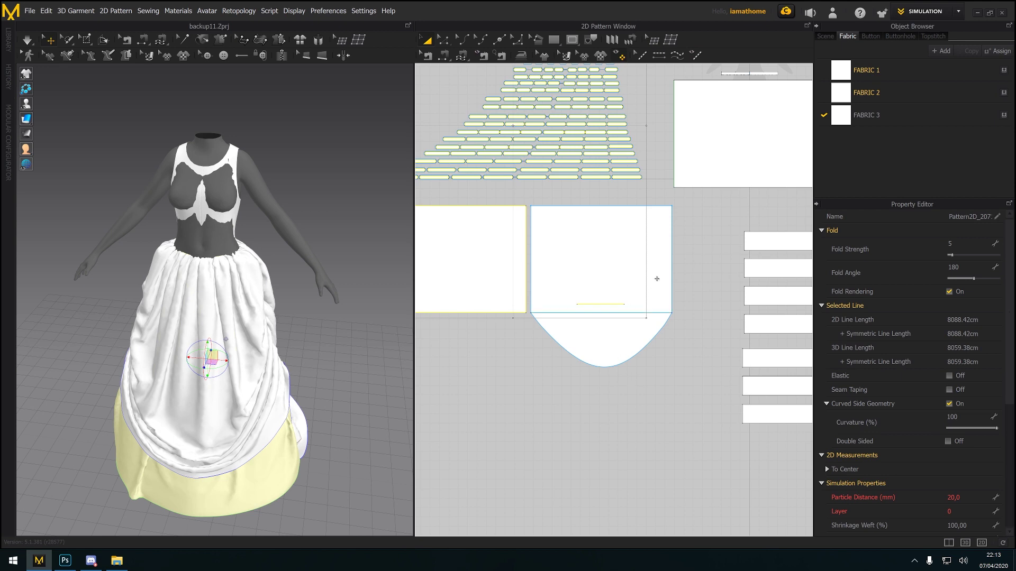
pyautogui.keyDown('shift'); pyautogui.click(657, 277); pyautogui.keyUp('shift')
pyautogui.scroll(-3, 513, 376)
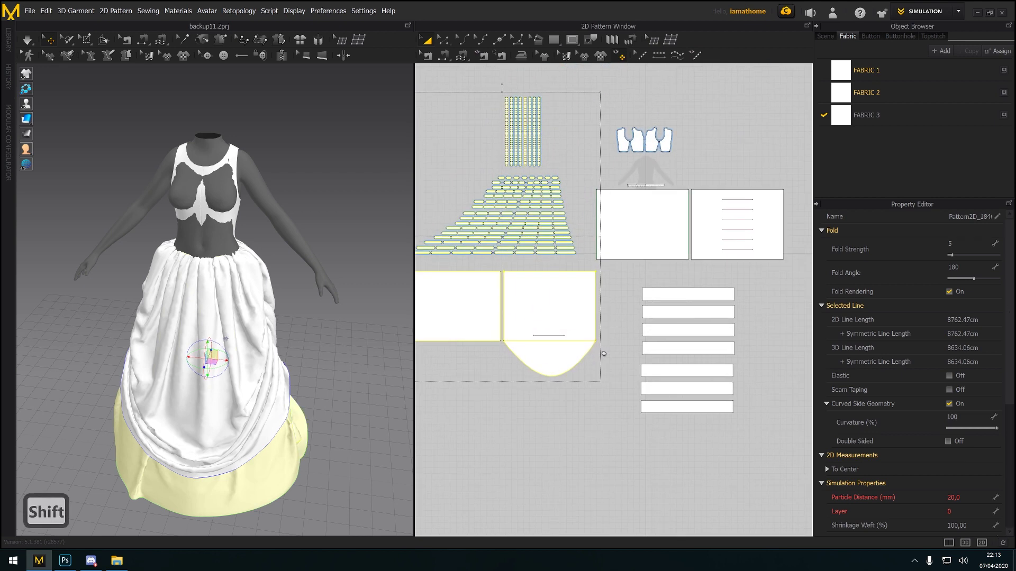
pyautogui.keyDown('shift'); pyautogui.click(721, 280); pyautogui.keyUp('shift')
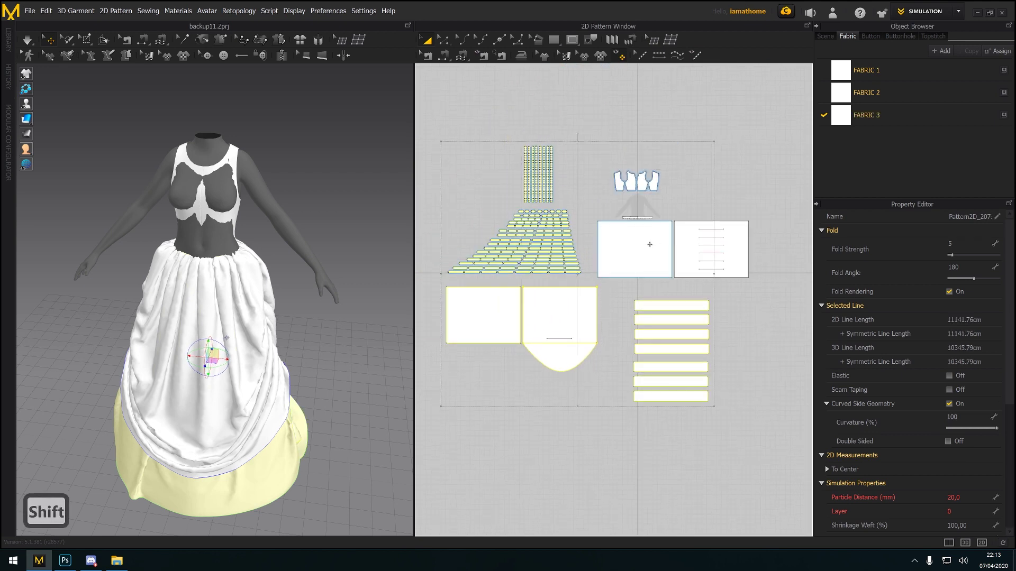
pyautogui.keyDown('shift'); pyautogui.click(669, 250); pyautogui.keyUp('shift')
pyautogui.keyDown('shift'); pyautogui.click(683, 249); pyautogui.keyUp('shift')
pyautogui.scroll(3, 547, 287)
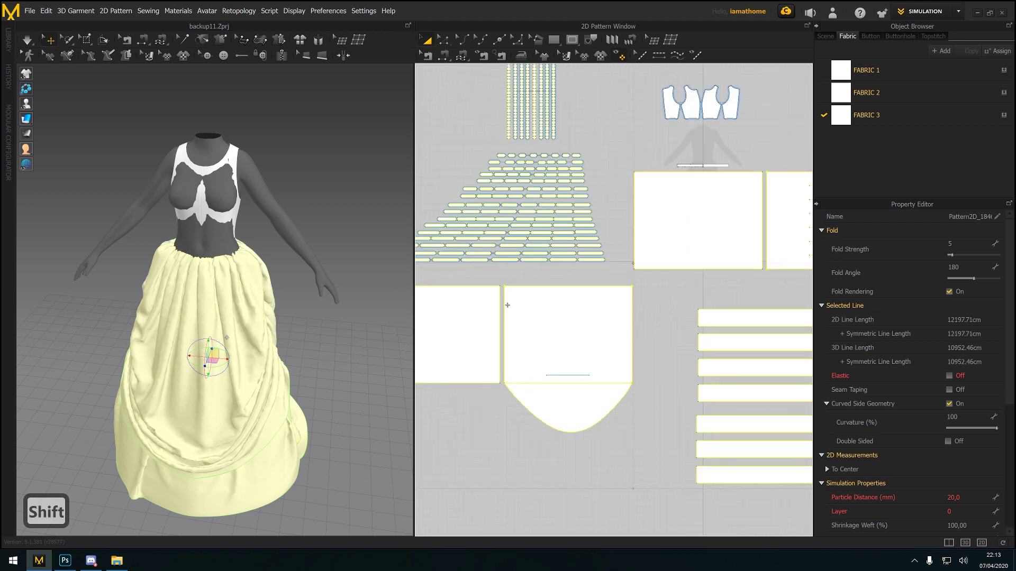
pyautogui.rightClick(263, 325)
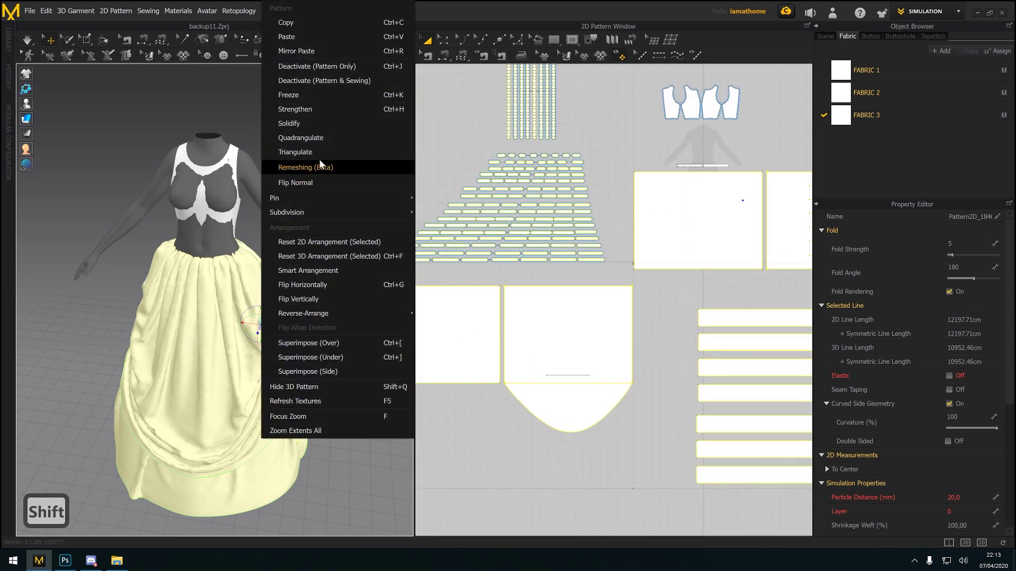
pyautogui.click(319, 95)
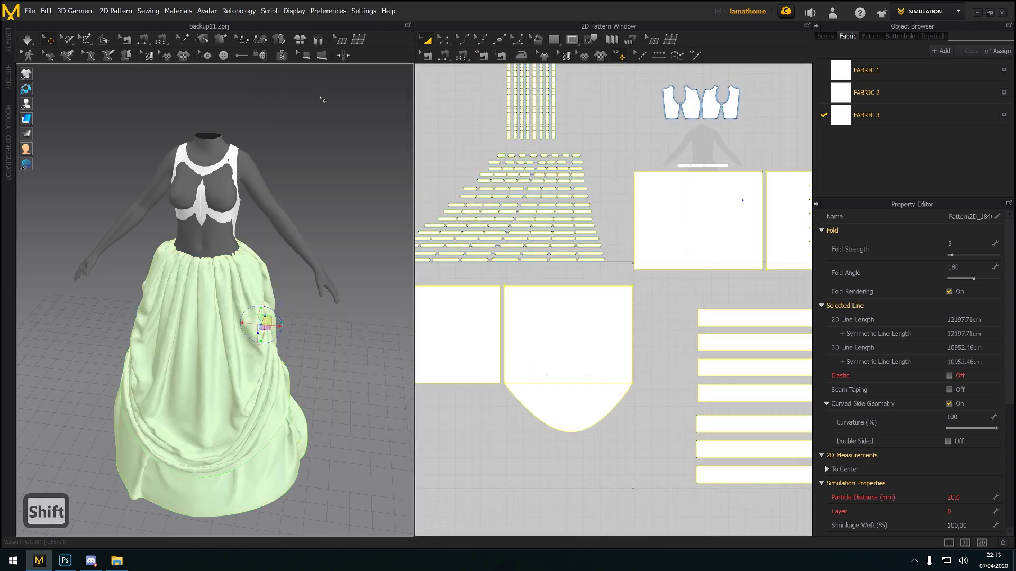
# Simulate the bodice and waistband over the new body, tugging them outward where the body pokes through, and stop the simulation
pyautogui.click(27, 40)
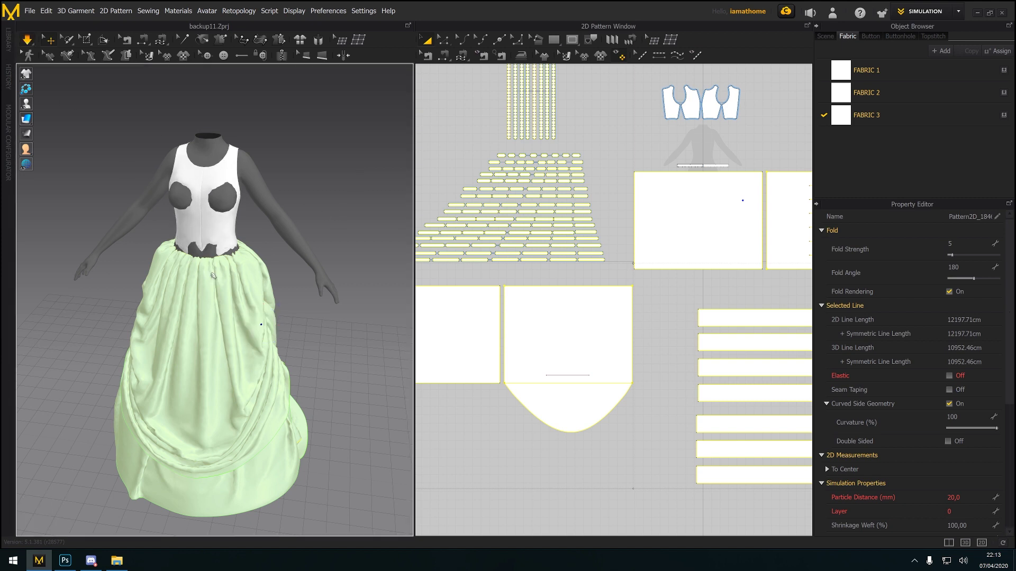
pyautogui.moveTo(214, 275); pyautogui.dragTo(230, 266, button='right')
pyautogui.moveTo(236, 265); pyautogui.dragTo(282, 283)
pyautogui.moveTo(282, 283); pyautogui.dragTo(175, 272, button='right')
pyautogui.click(262, 248)
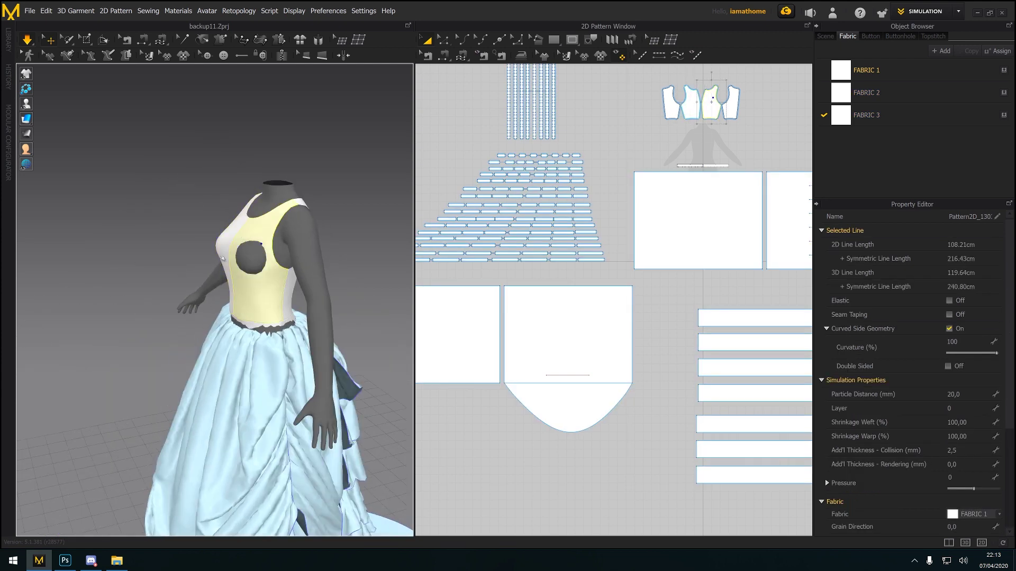
pyautogui.moveTo(263, 248); pyautogui.dragTo(250, 288, button='right')
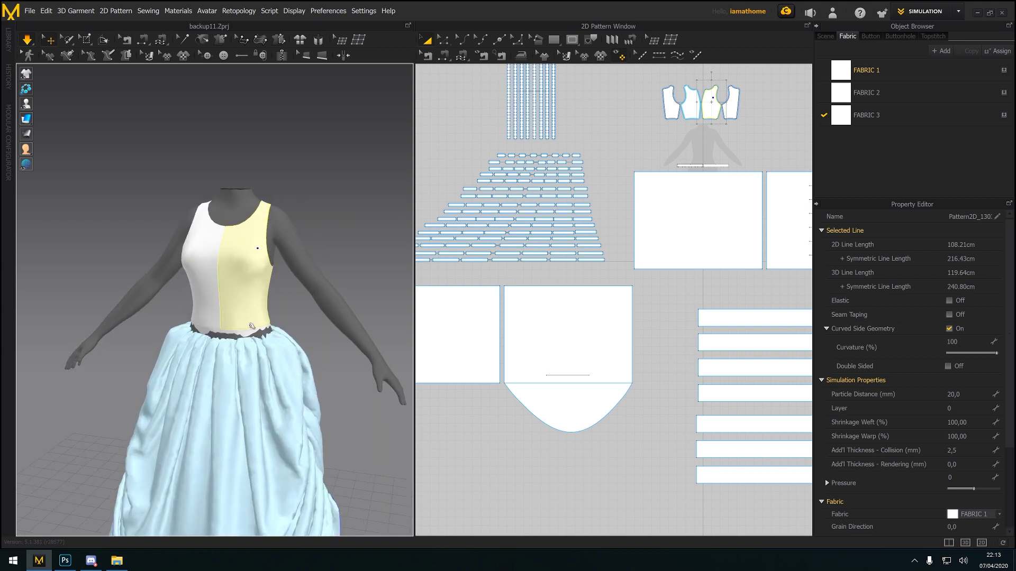
pyautogui.moveTo(252, 326); pyautogui.dragTo(267, 288, button='middle')
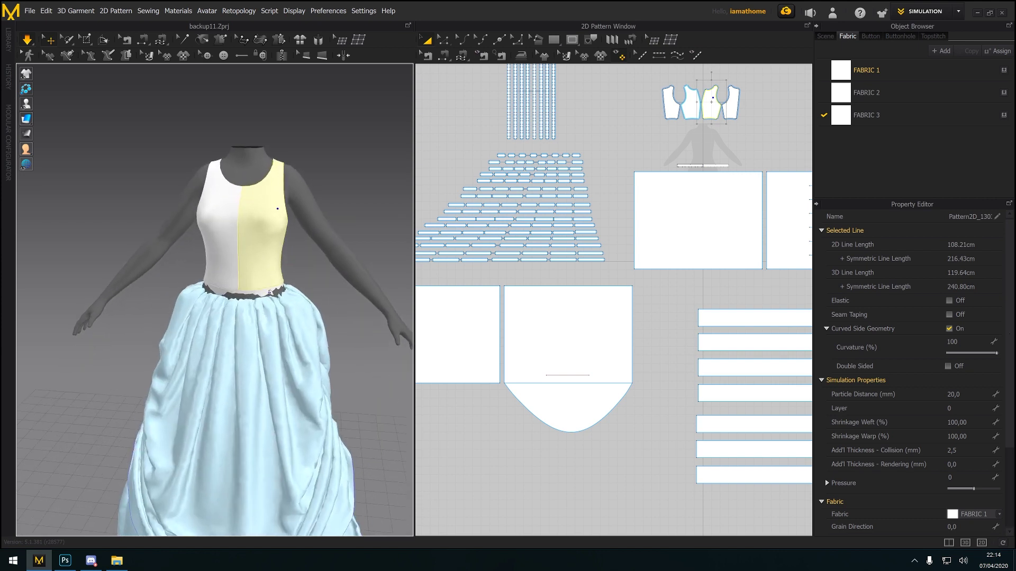
pyautogui.click(270, 292)
pyautogui.moveTo(270, 292); pyautogui.dragTo(251, 310, button='right')
pyautogui.moveTo(329, 313); pyautogui.dragTo(455, 311, button='right')
pyautogui.click(26, 42)
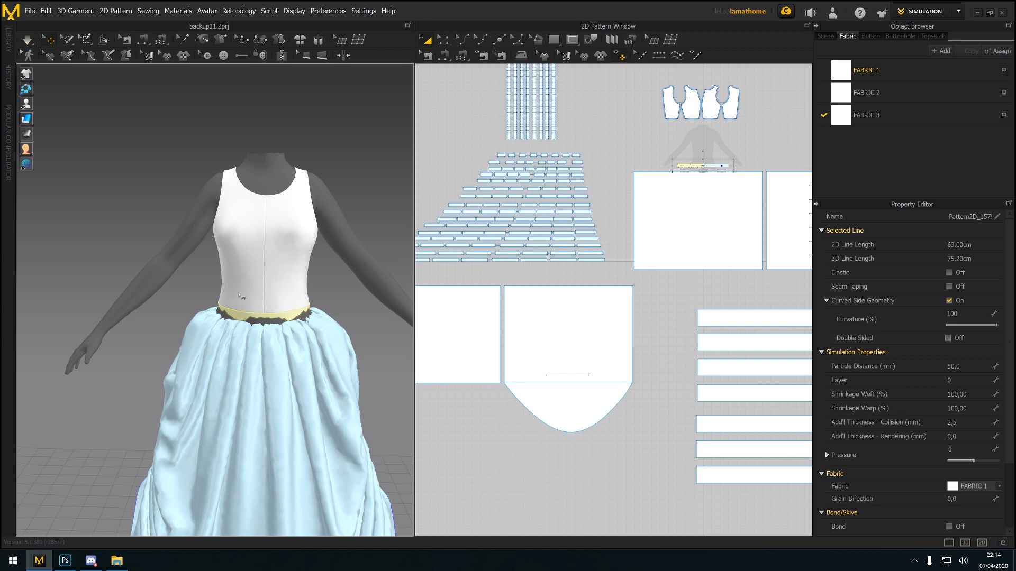
# Select the waistband pattern and set its additional collision thickness to 10 mm
pyautogui.scroll(2, 243, 322)
pyautogui.moveTo(259, 341); pyautogui.dragTo(200, 332, button='middle')
pyautogui.scroll(10, 653, 343)
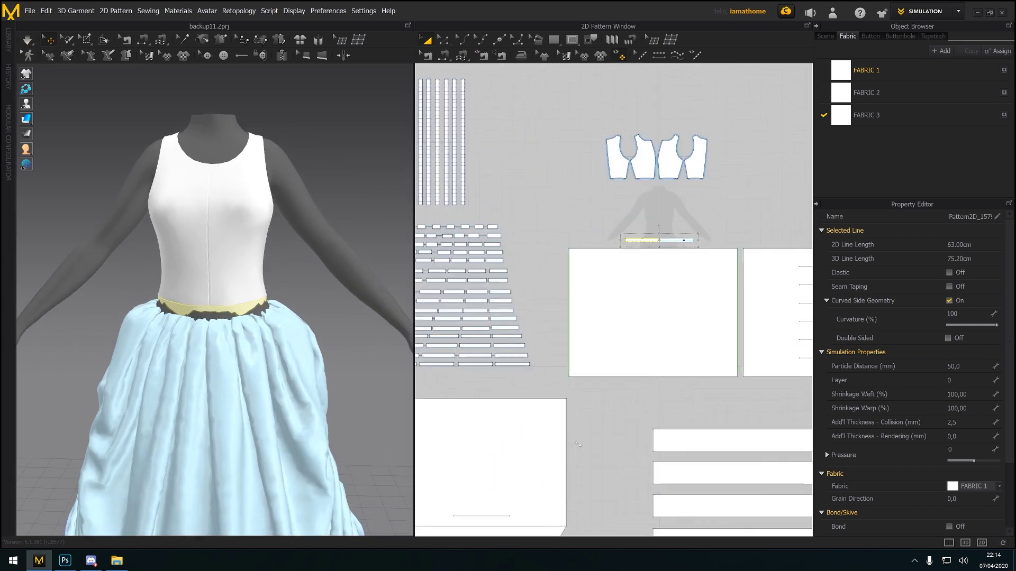
pyautogui.moveTo(656, 290); pyautogui.dragTo(623, 330, button='middle')
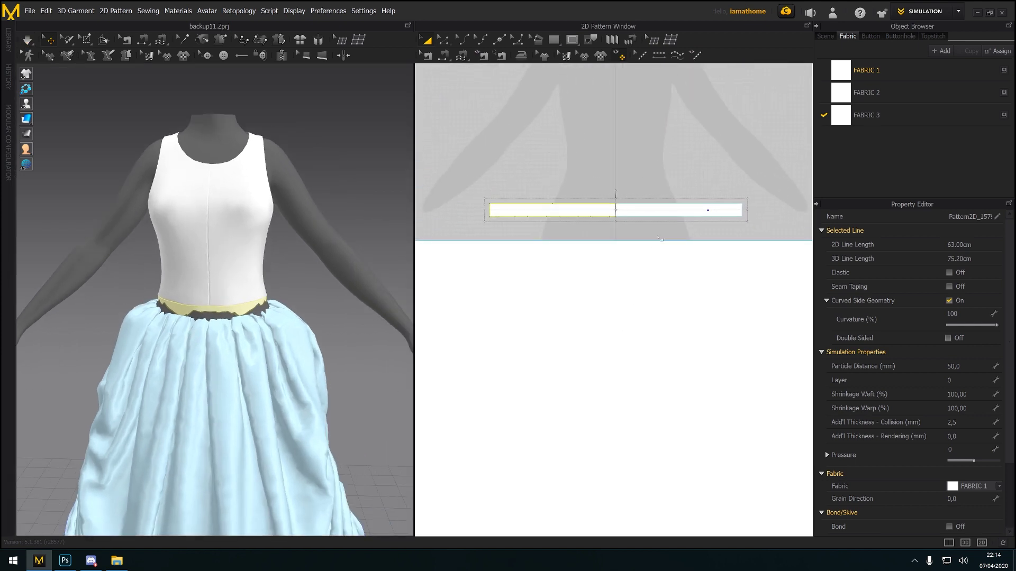
pyautogui.click(650, 210)
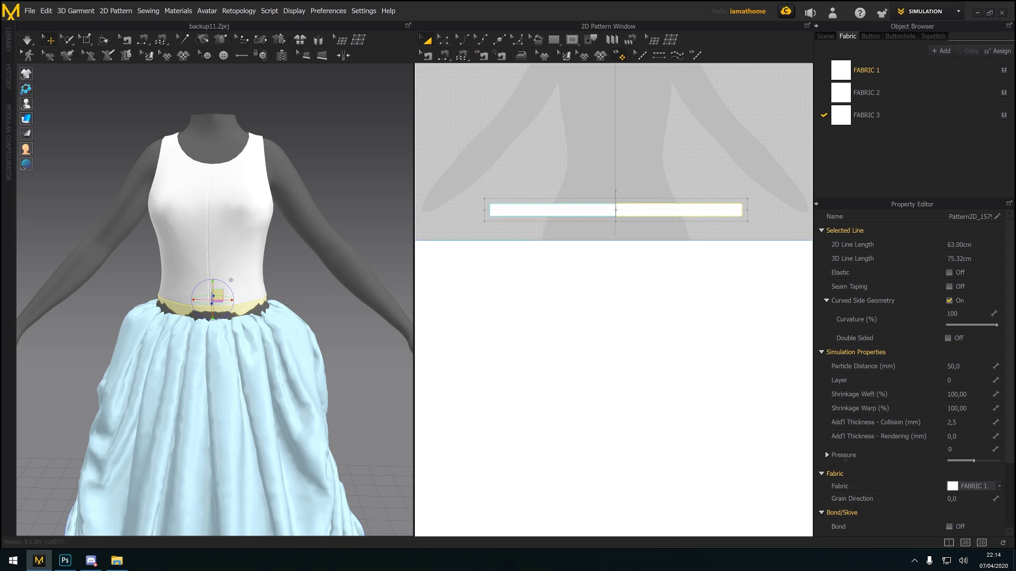
pyautogui.click(958, 422)
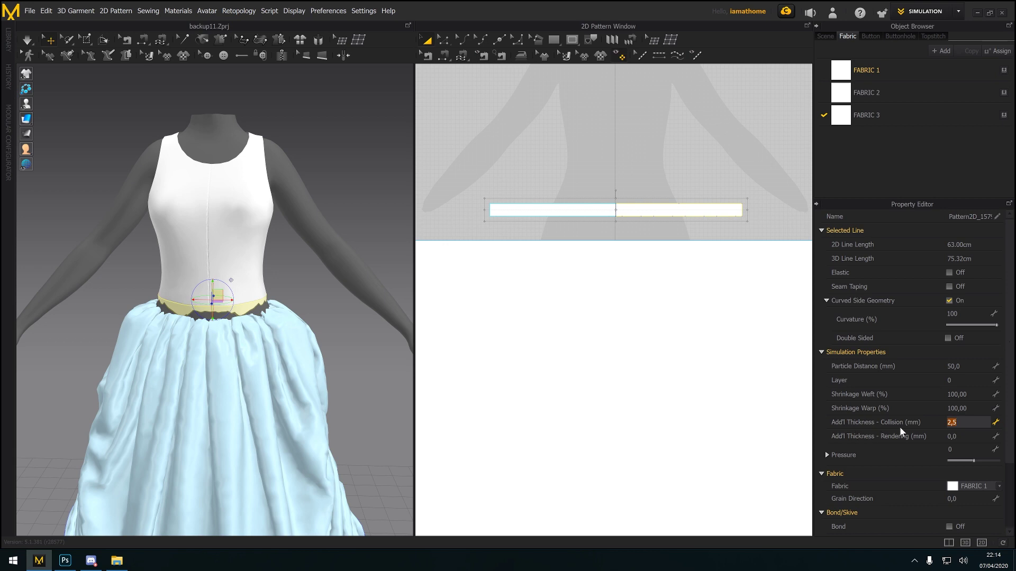
pyautogui.write('10')
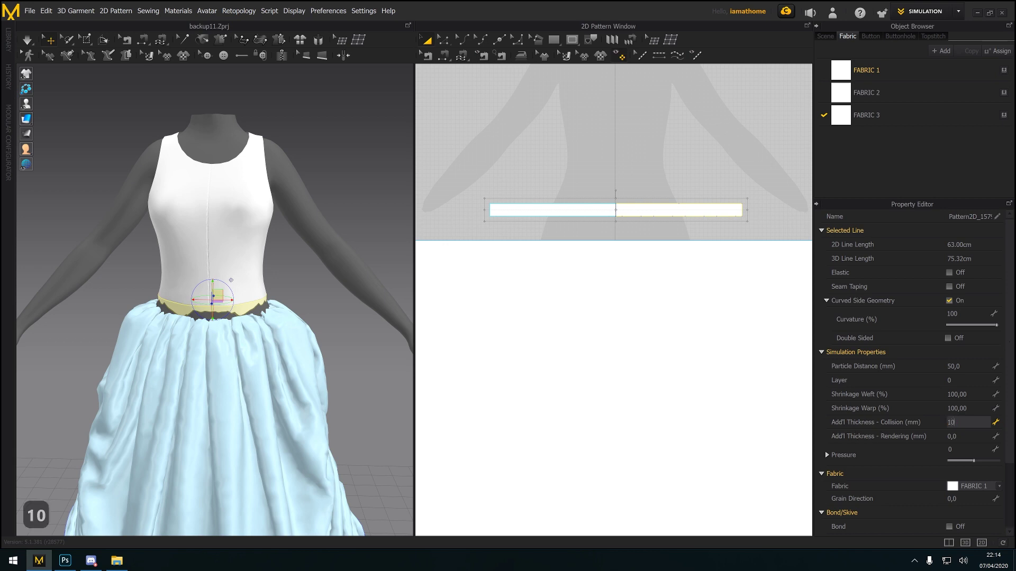
pyautogui.press('Return')
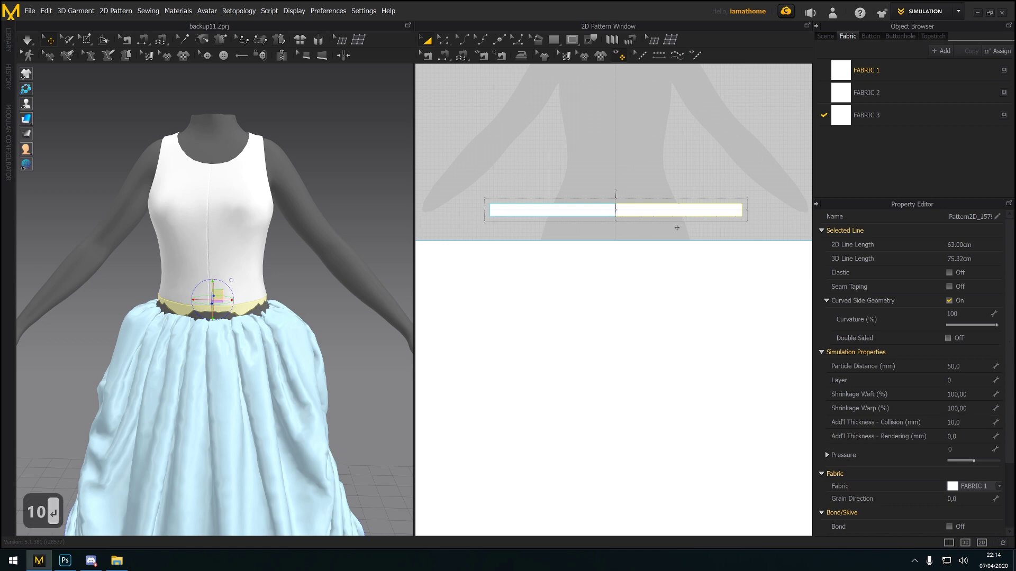
# Simulate the bodice and thickened waistband over the frozen skirt layers, check the fit at the waist, and stop the simulation
pyautogui.click(27, 40)
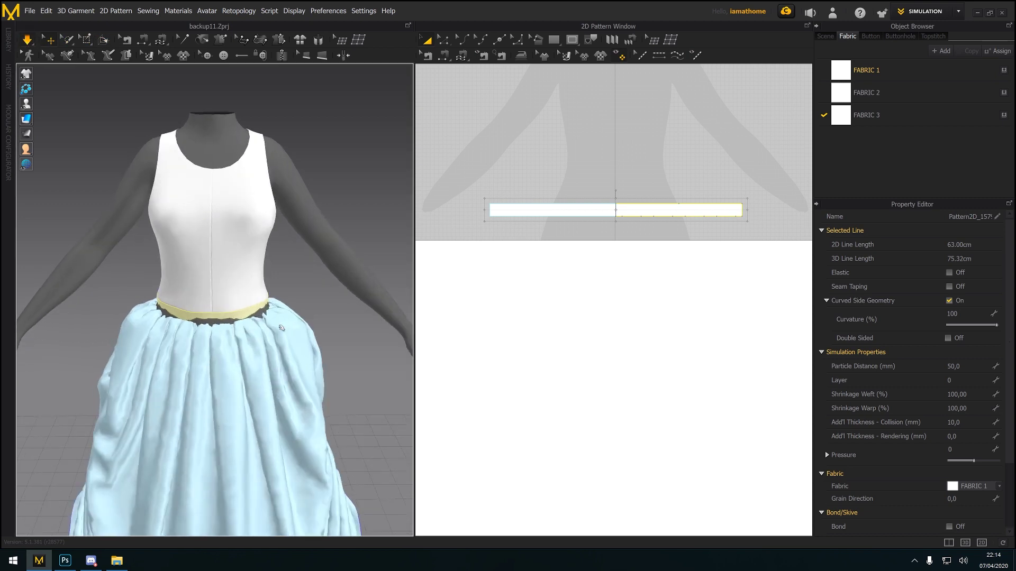
pyautogui.moveTo(206, 335)
pyautogui.mouseDown(button='right')
pyautogui.moveTo(130, 341)
pyautogui.moveTo(223, 335)
pyautogui.mouseUp(button='right')
pyautogui.scroll(2, 191, 330)
pyautogui.scroll(-2, 222, 335)
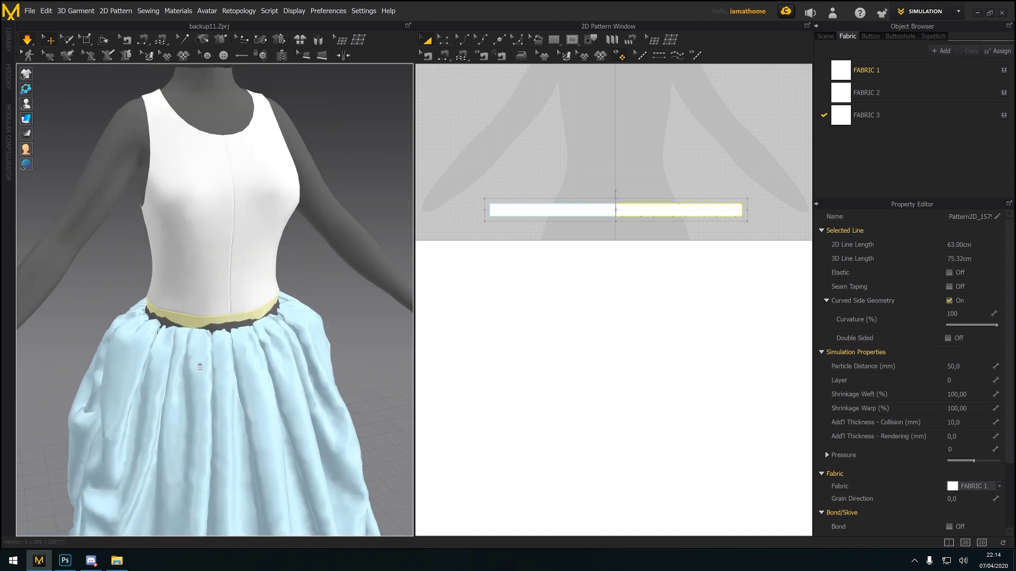
pyautogui.moveTo(198, 363); pyautogui.dragTo(191, 267, button='middle')
pyautogui.scroll(-1, 175, 289)
pyautogui.scroll(-3, 188, 311)
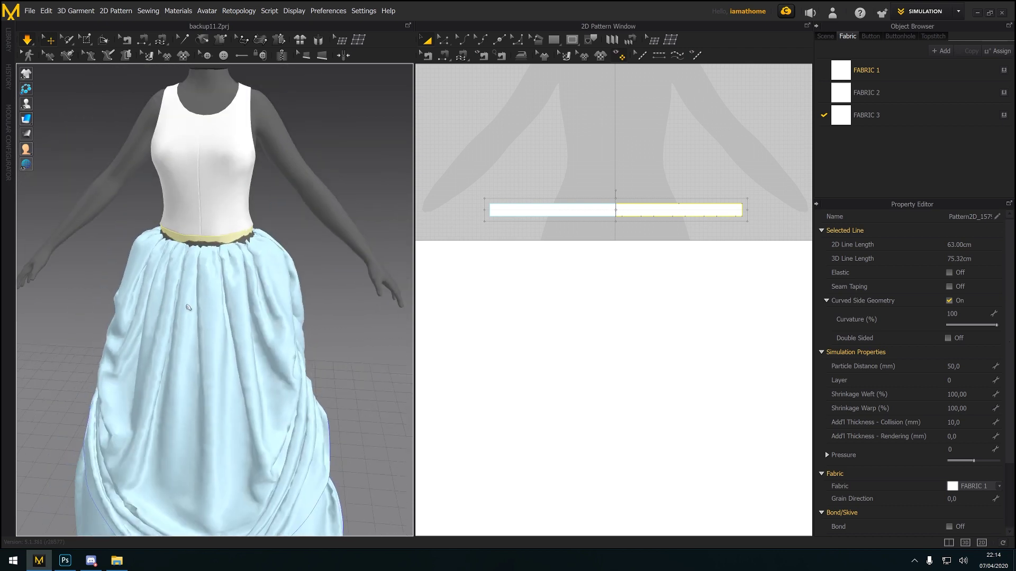
pyautogui.moveTo(188, 311); pyautogui.dragTo(203, 259, button='middle')
pyautogui.scroll(-2, 204, 259)
pyautogui.moveTo(210, 268); pyautogui.dragTo(206, 274, button='right')
pyautogui.scroll(2, 205, 272)
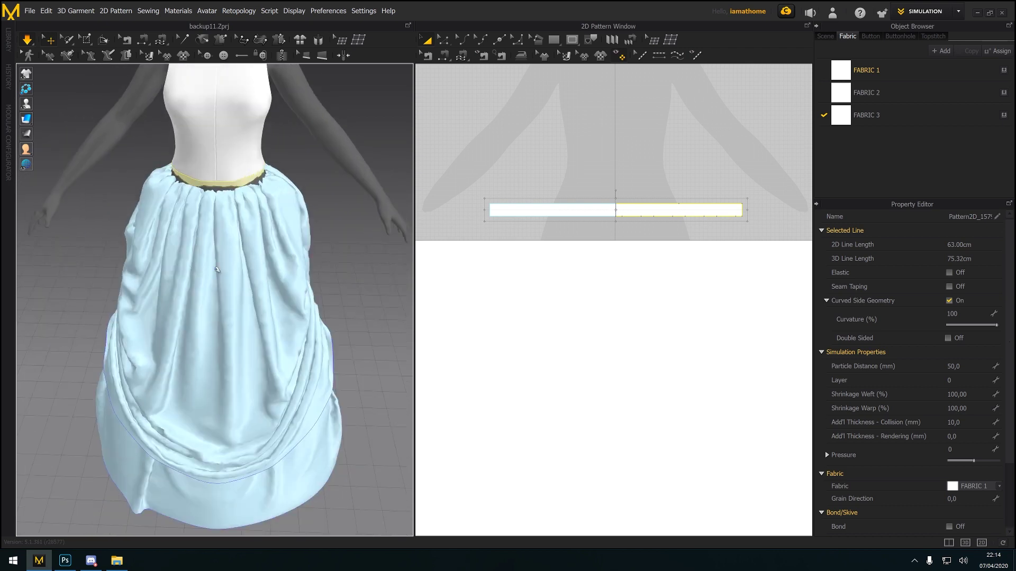
pyautogui.click(26, 39)
# Unfreeze both overskirt panels, simulate them with the bodice and waistband, and stop the simulation
pyautogui.scroll(-3, 265, 297)
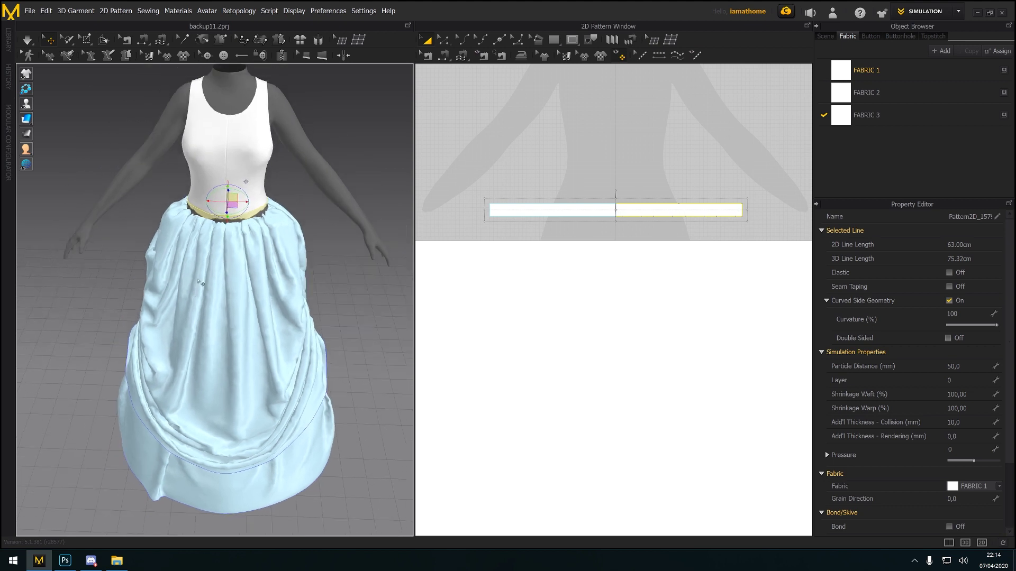
pyautogui.click(261, 288)
pyautogui.moveTo(277, 342)
pyautogui.mouseDown(button='right')
pyautogui.moveTo(301, 342)
pyautogui.moveTo(277, 341)
pyautogui.mouseUp(button='right')
pyautogui.keyDown('shift'); pyautogui.click(326, 333); pyautogui.keyUp('shift')
pyautogui.rightClick(326, 332)
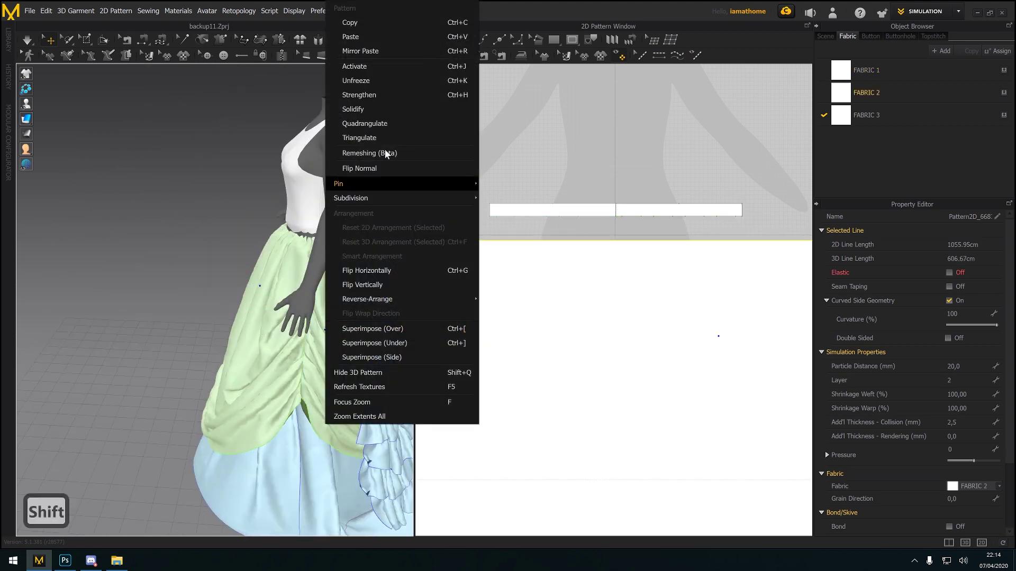
pyautogui.click(370, 86)
pyautogui.moveTo(264, 165); pyautogui.dragTo(327, 157, button='right')
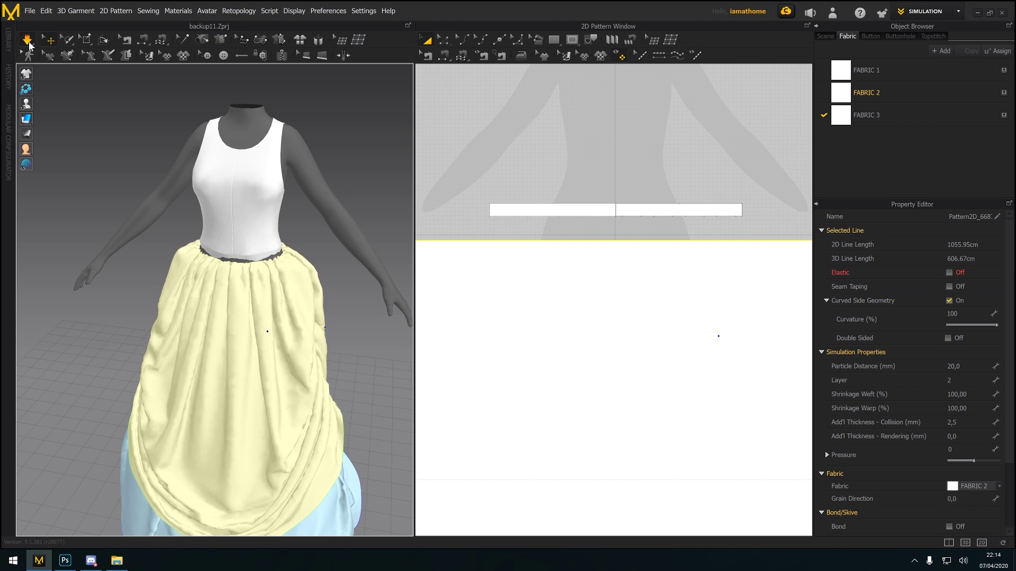
pyautogui.click(27, 40)
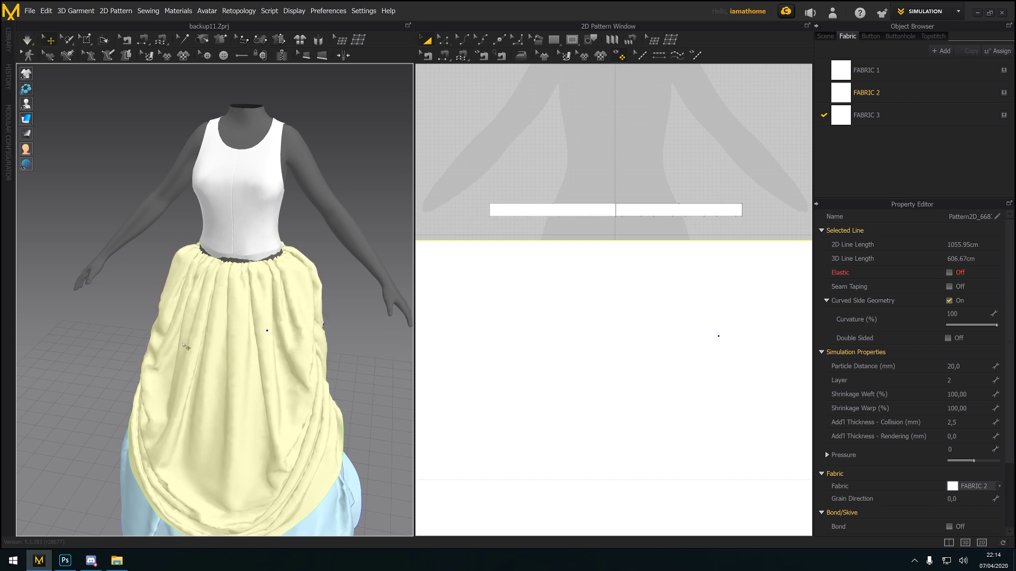
# Unfreeze the underskirt panels as well and run a short simulation of them together with the overskirt
pyautogui.scroll(5, 145, 221)
pyautogui.moveTo(105, 223); pyautogui.dragTo(211, 324, button='right')
pyautogui.moveTo(211, 325); pyautogui.dragTo(236, 282, button='middle')
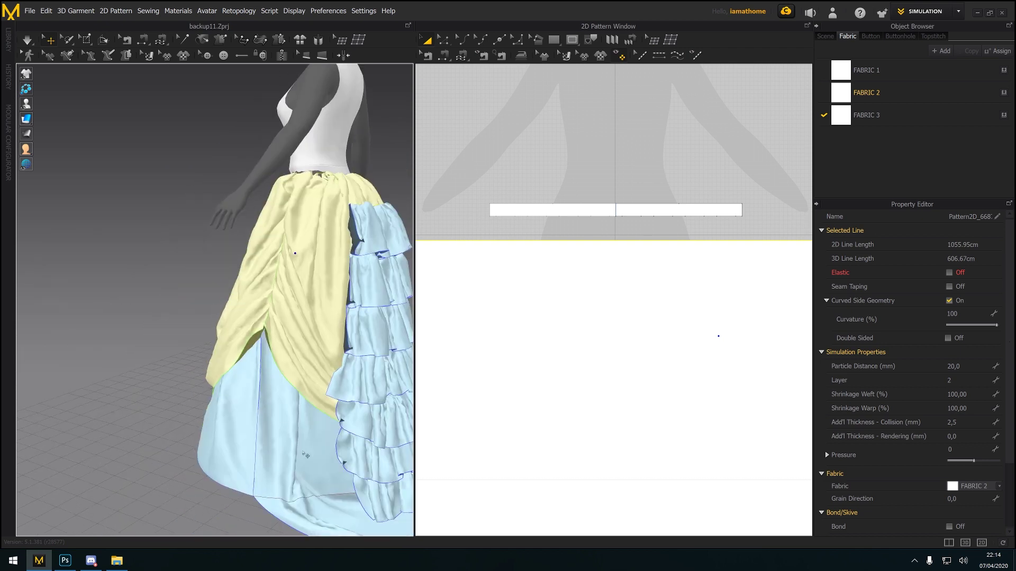
pyautogui.keyDown('shift'); pyautogui.click(277, 425); pyautogui.keyUp('shift')
pyautogui.keyDown('shift'); pyautogui.click(244, 410); pyautogui.keyUp('shift')
pyautogui.rightClick(262, 406)
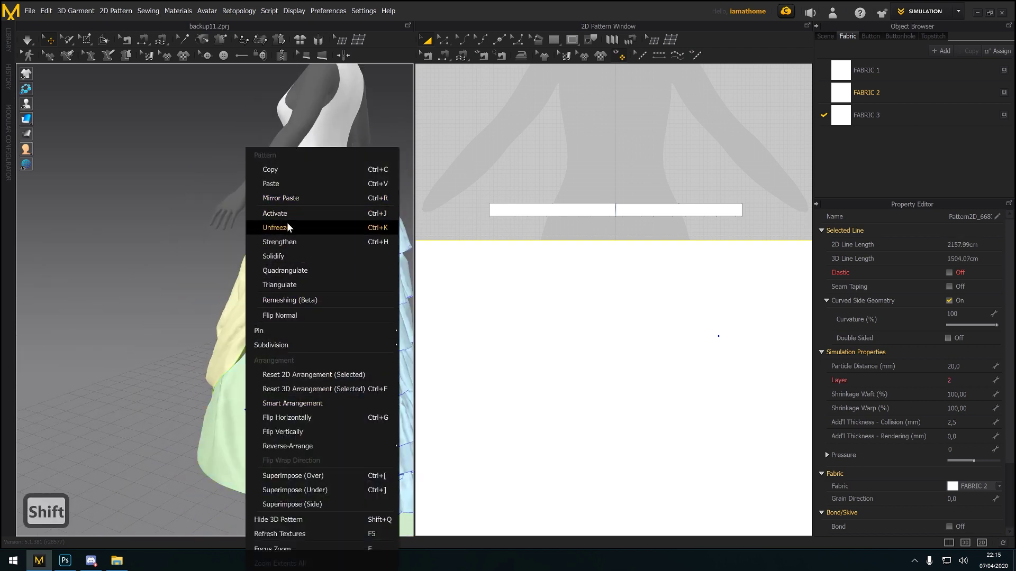
pyautogui.click(287, 223)
pyautogui.moveTo(286, 222); pyautogui.dragTo(2, 132, button='right')
pyautogui.click(27, 40)
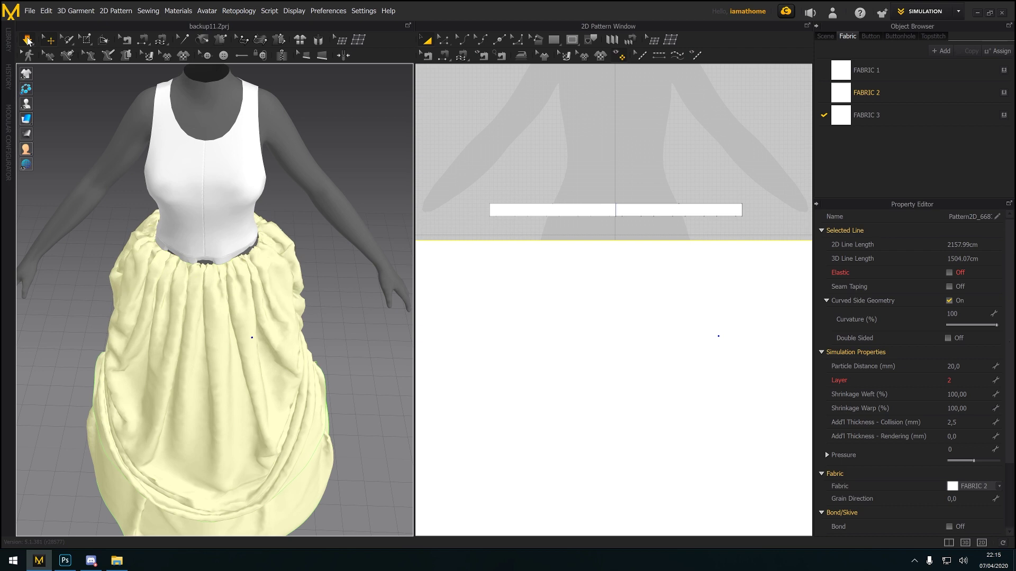
pyautogui.click(27, 41)
pyautogui.moveTo(320, 314); pyautogui.dragTo(286, 294, button='right')
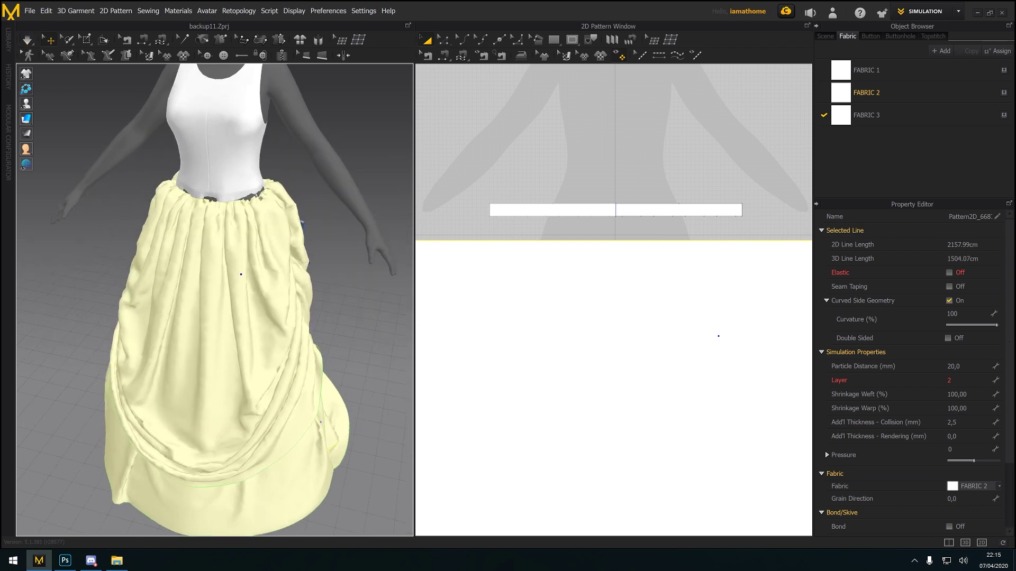
# Try to tug the waist edge of the front overskirt into place while simulating
pyautogui.press('space')
pyautogui.click(268, 195)
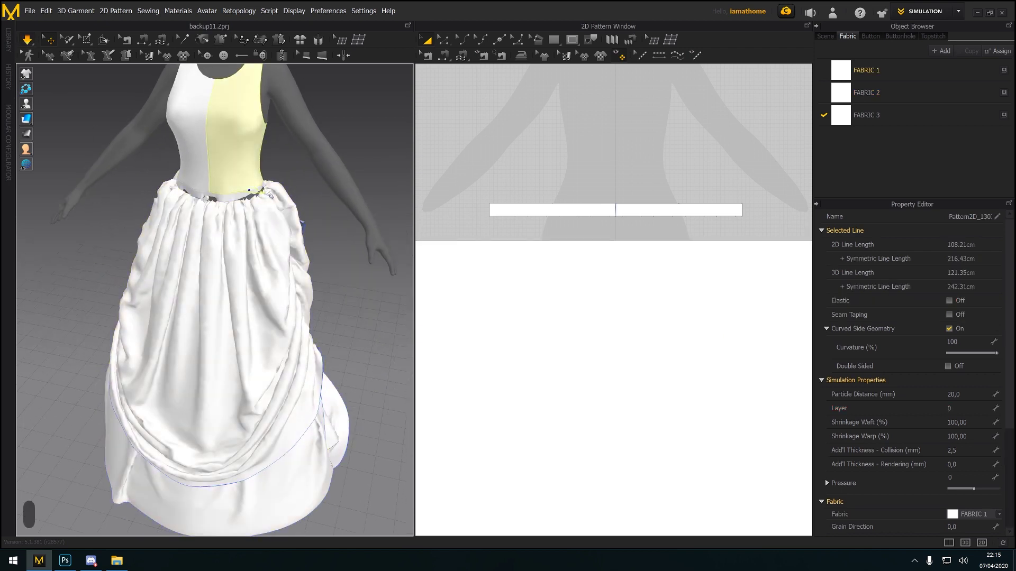
pyautogui.click(207, 202)
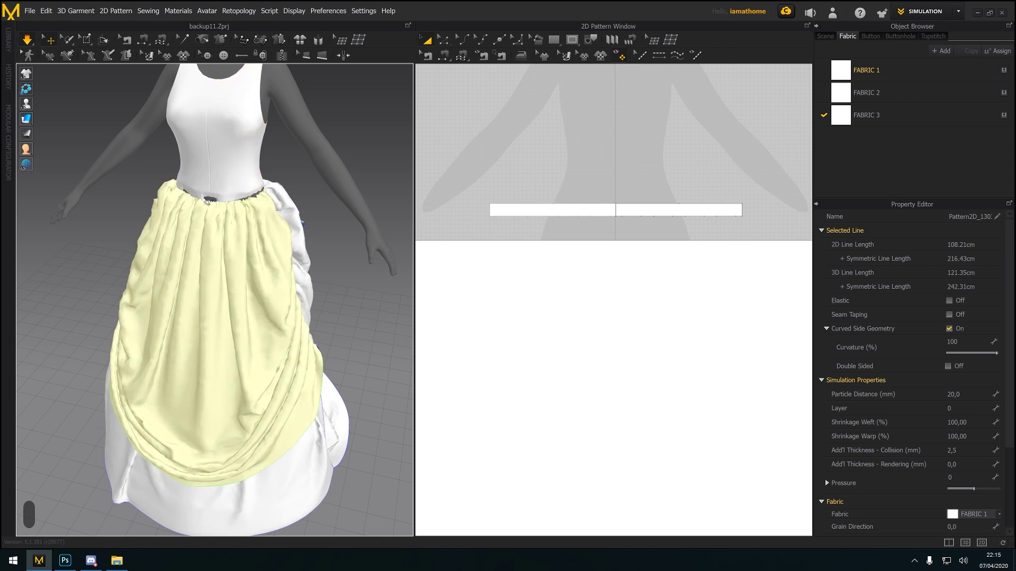
pyautogui.click(207, 201)
pyautogui.moveTo(212, 228); pyautogui.dragTo(270, 270, button='right')
pyautogui.scroll(2, 254, 252)
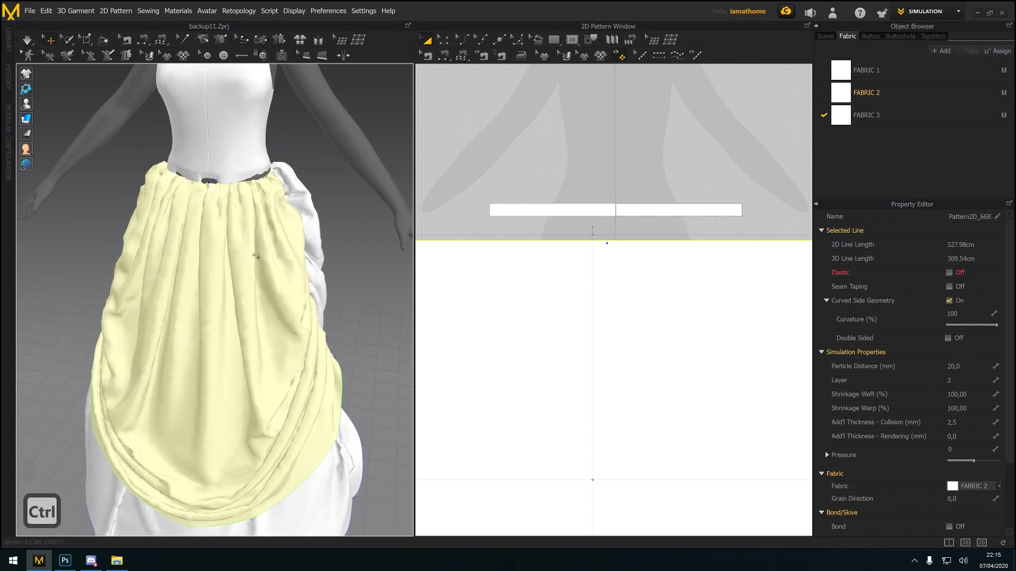
# Undo the overskirt tugging, the last simulation and the unfreezing of the underskirt panels
pyautogui.hotkey('ctrl', 'z')
pyautogui.hotkey('ctrl', 'z')
pyautogui.hotkey('ctrl', 'z')
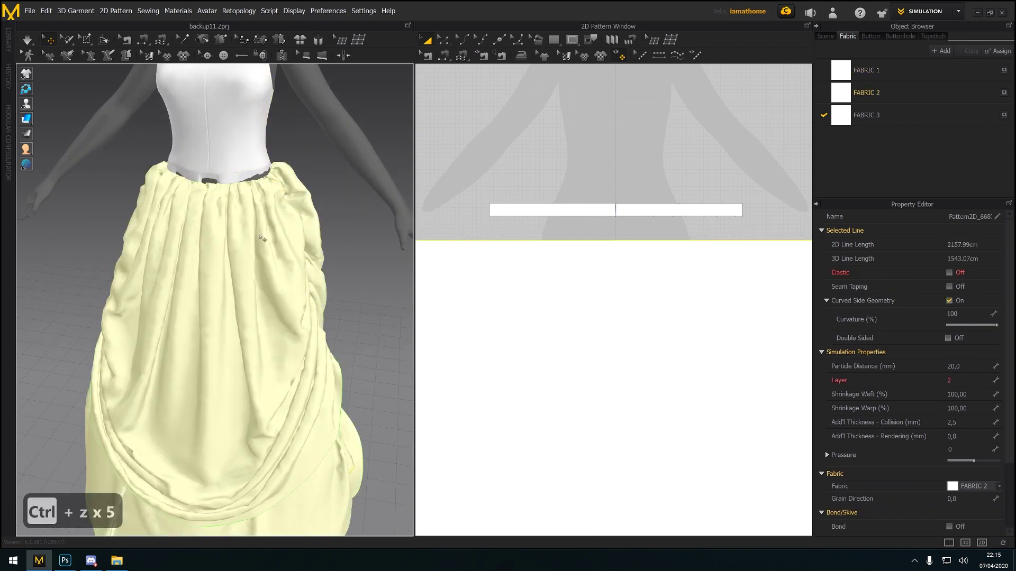
pyautogui.hotkey('ctrl', 'z')
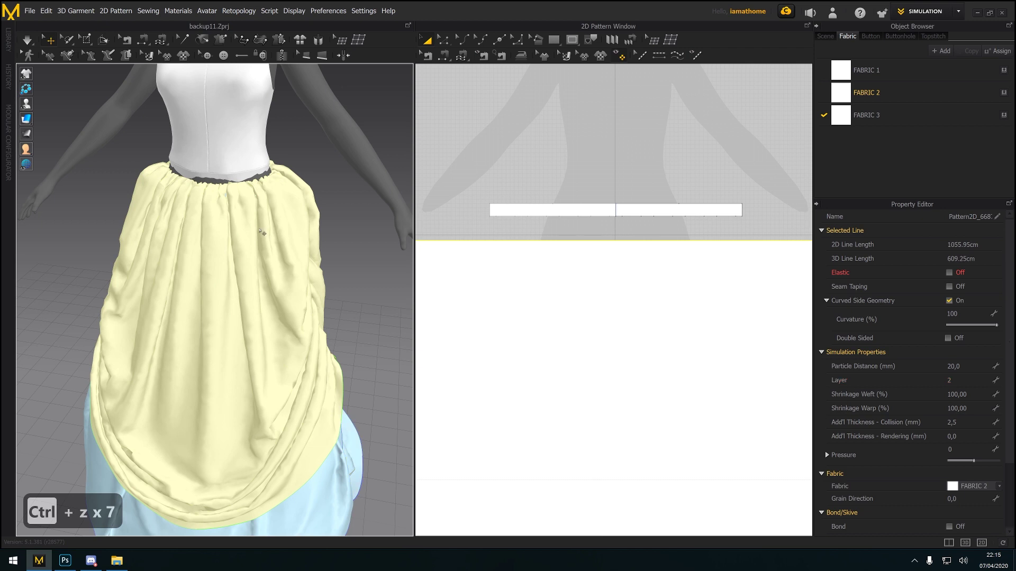
pyautogui.hotkey('ctrl', 'z')
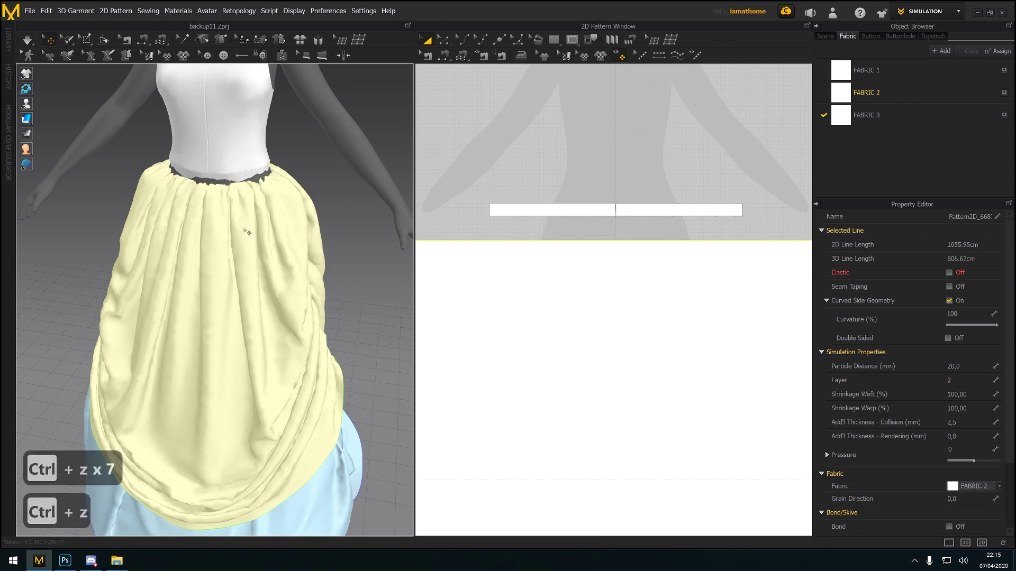
pyautogui.moveTo(246, 231); pyautogui.dragTo(233, 286, button='middle')
pyautogui.moveTo(233, 286); pyautogui.dragTo(252, 230, button='right')
pyautogui.click(260, 261)
pyautogui.scroll(1, 582, 162)
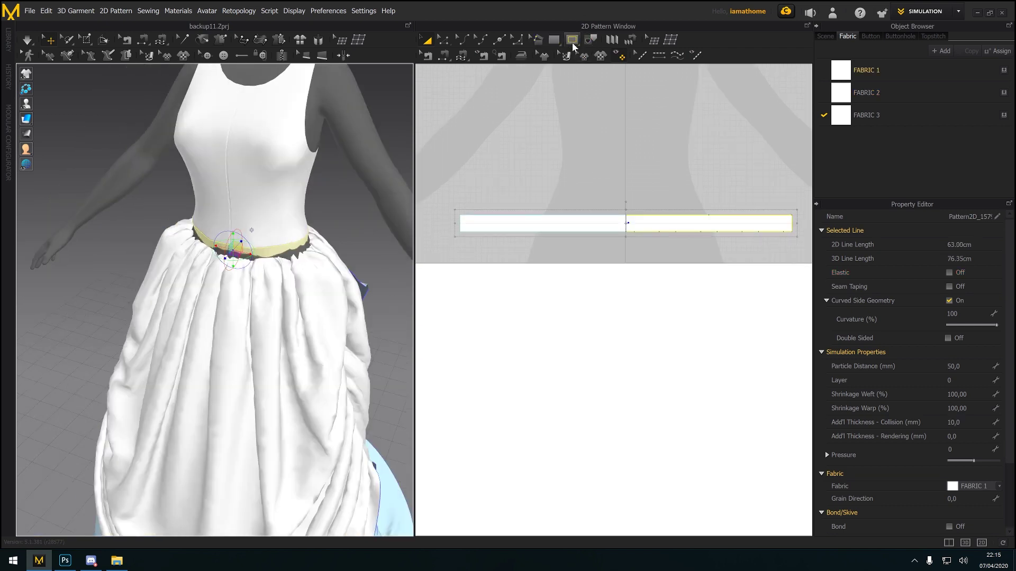
pyautogui.click(574, 42)
pyautogui.scroll(3, 614, 225)
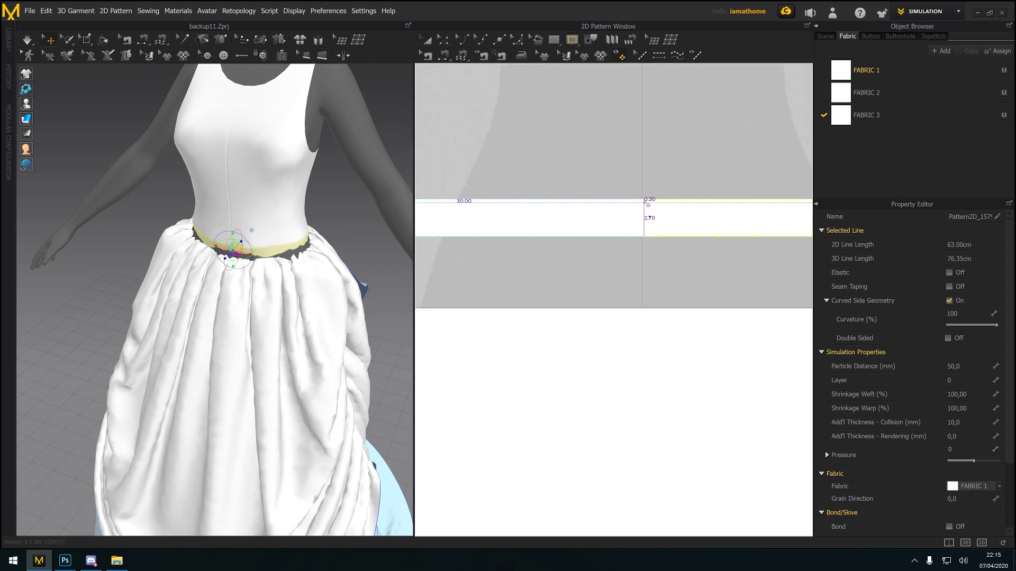
pyautogui.press('a')
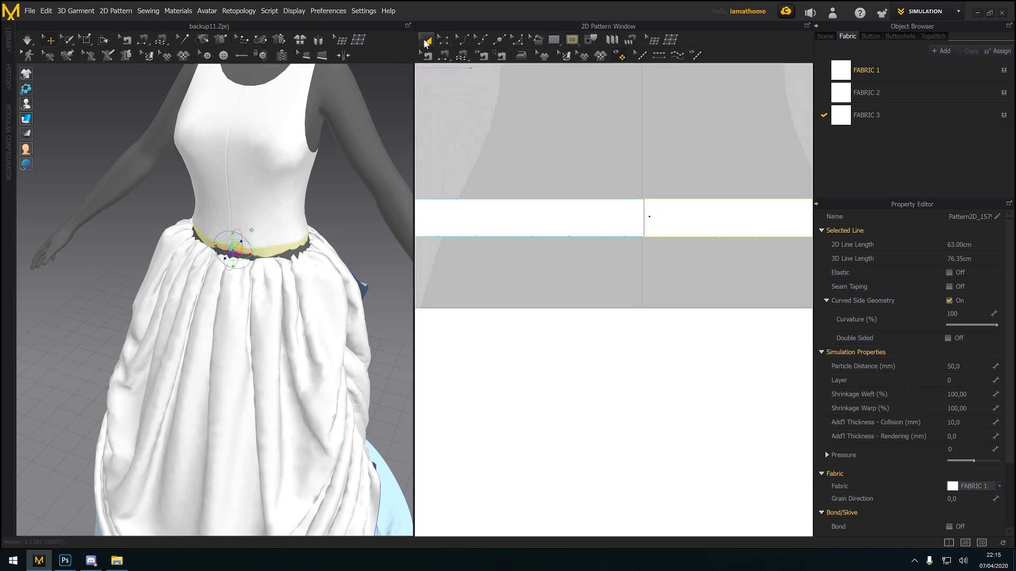
# Remove the linked editing from the waistband pattern
pyautogui.rightClick(597, 218)
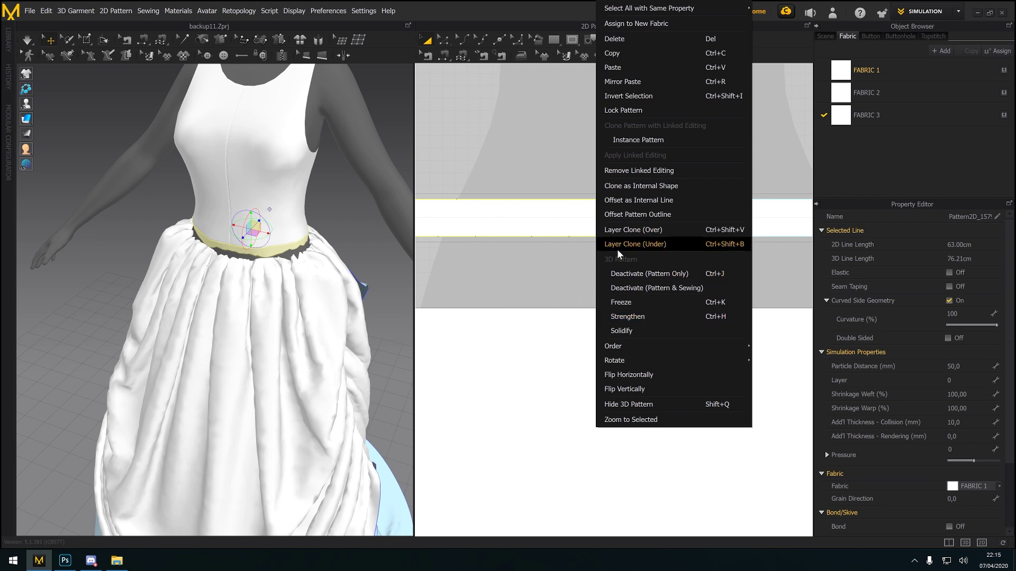
pyautogui.click(639, 170)
# Use the Trace tool on the waistband's centre line to cut the waistband in two and sew the halves together
pyautogui.click(591, 40)
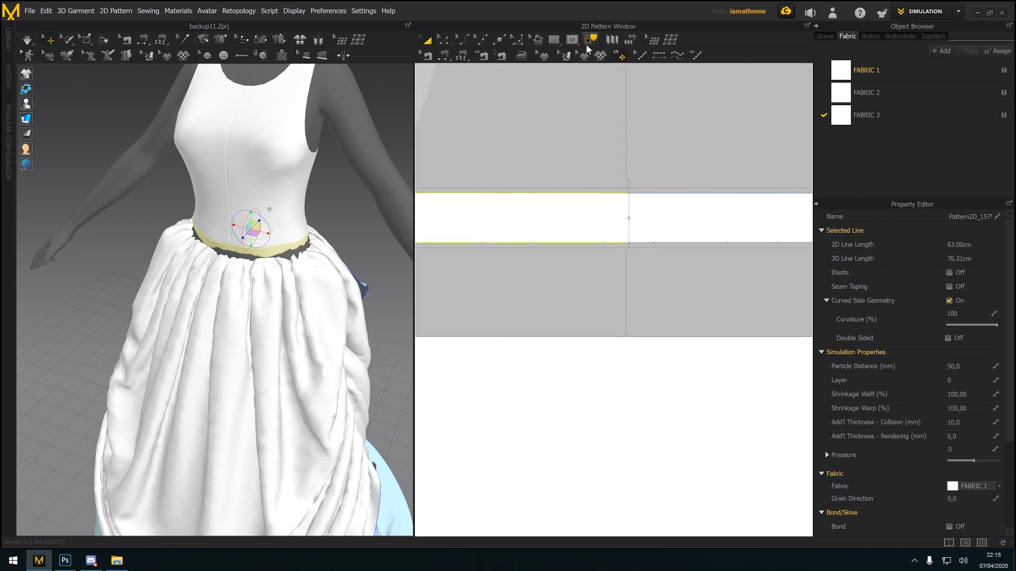
pyautogui.scroll(2, 632, 219)
pyautogui.click(657, 325)
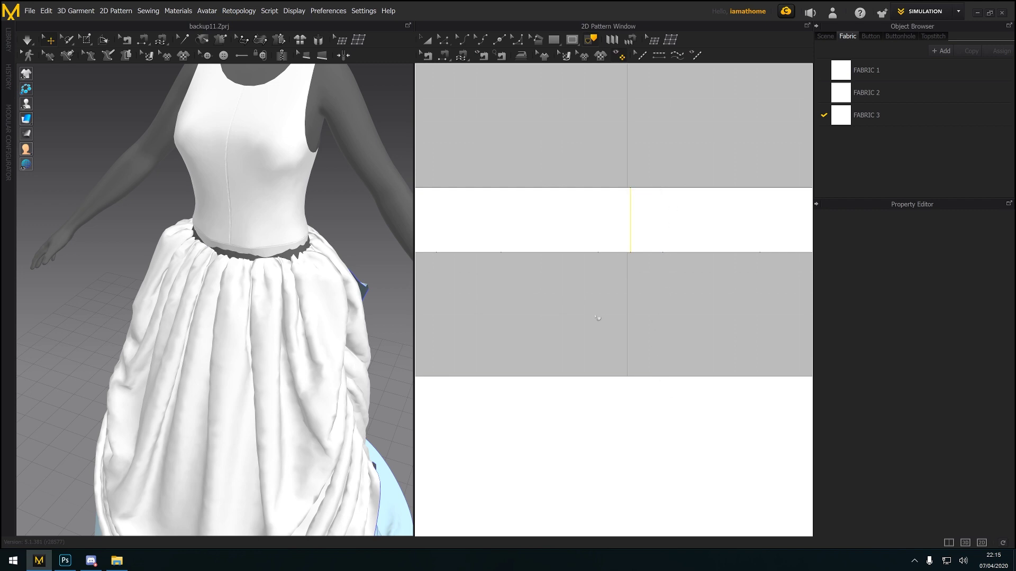
pyautogui.moveTo(105, 418); pyautogui.dragTo(241, 408, button='right')
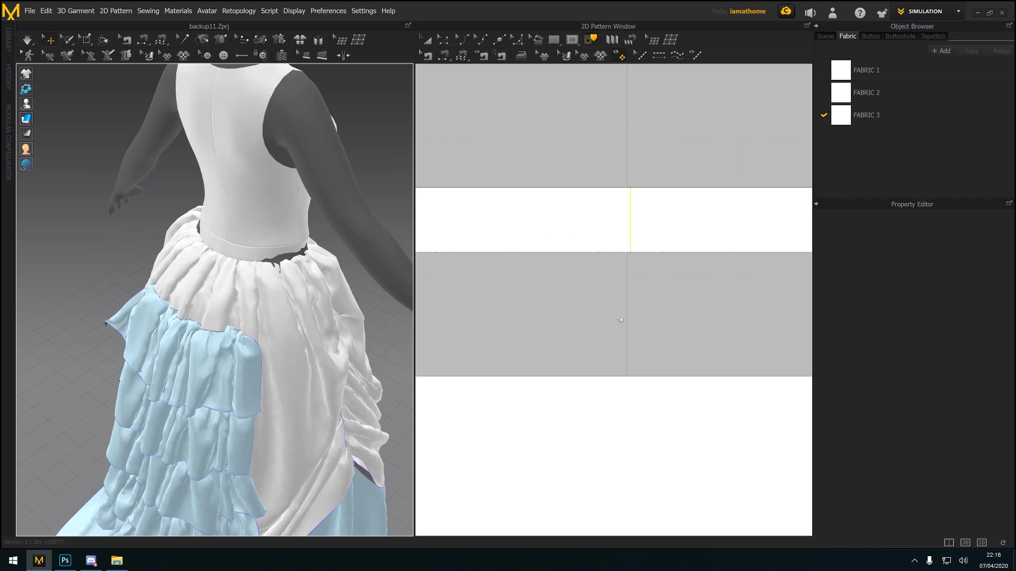
pyautogui.click(594, 42)
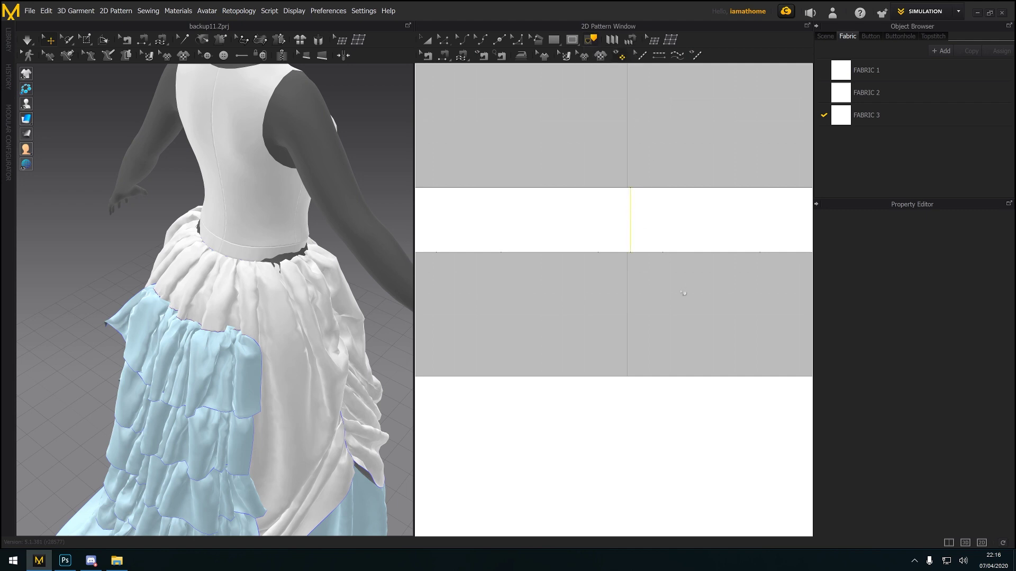
pyautogui.press('Delete')
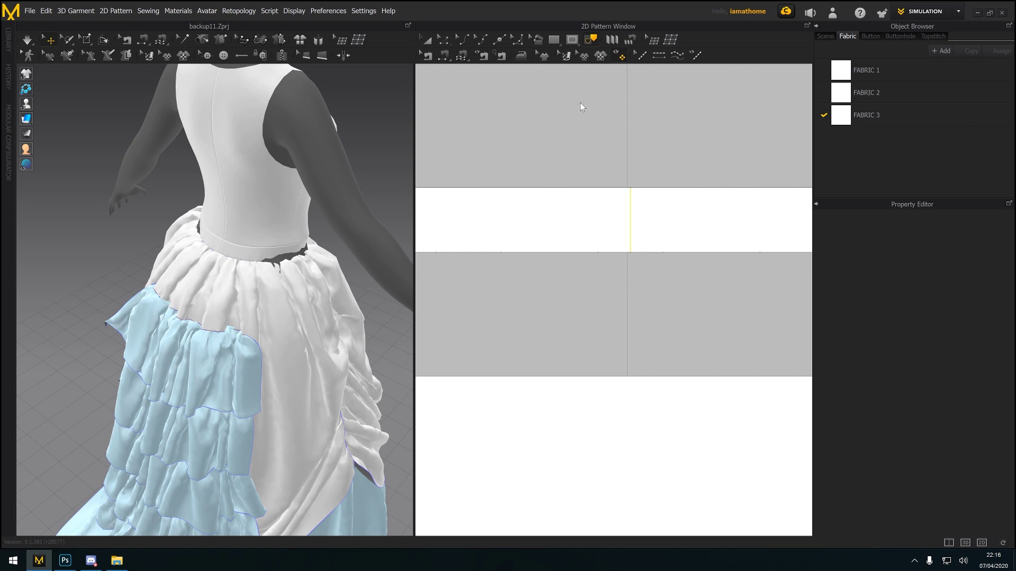
pyautogui.press('z')
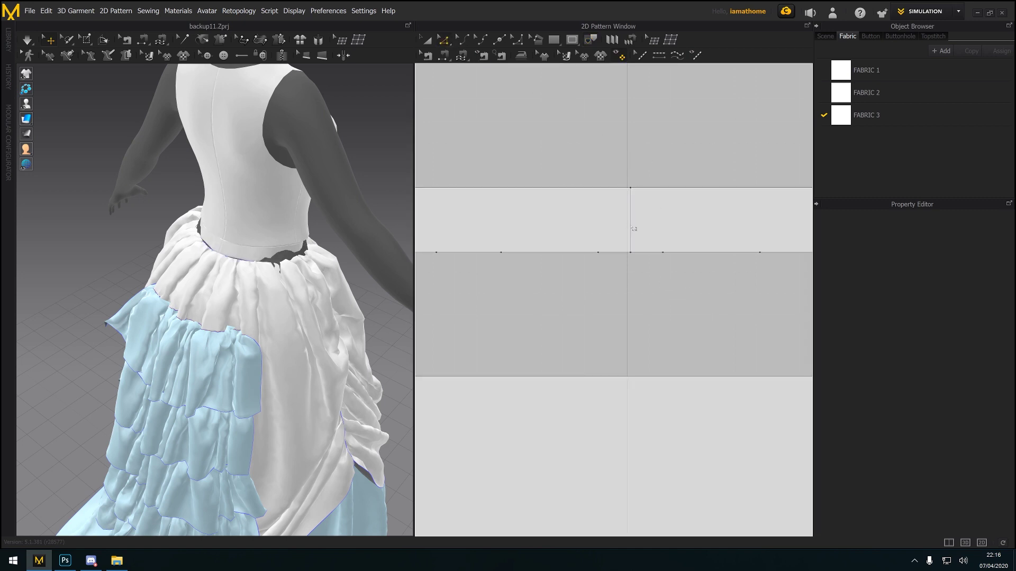
pyautogui.click(590, 39)
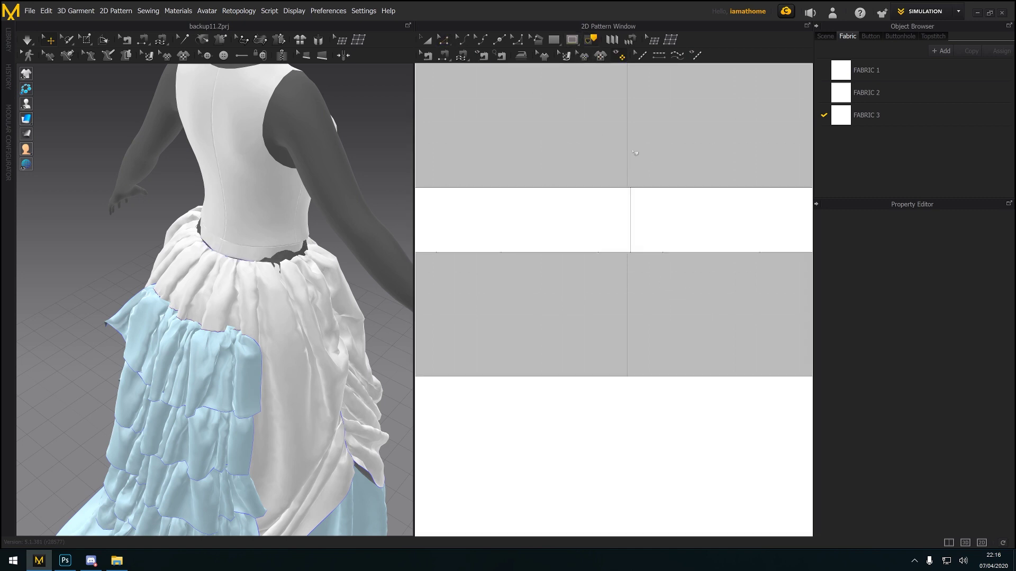
pyautogui.rightClick(633, 204)
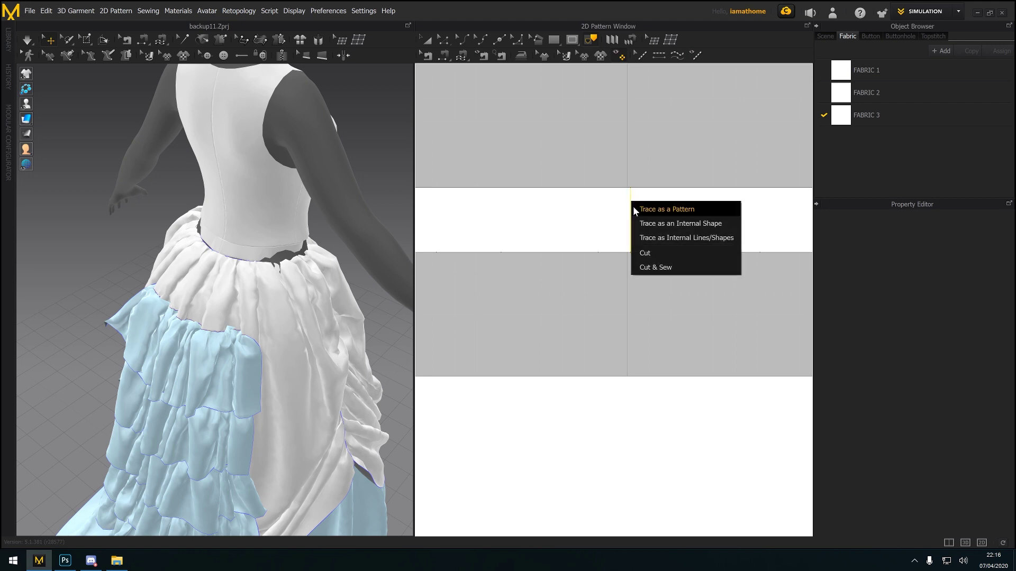
pyautogui.click(658, 267)
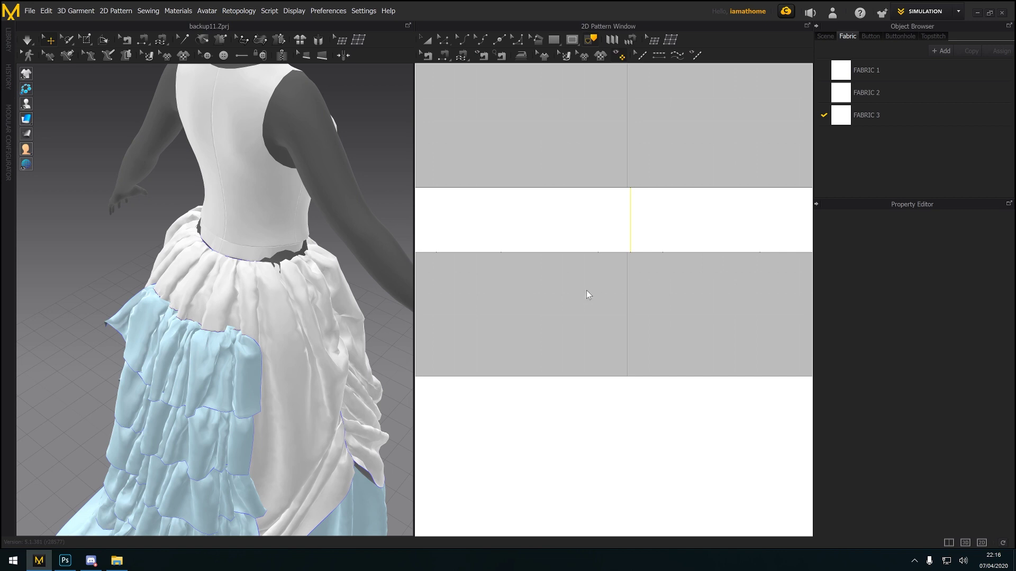
# Run short simulations of the split waistband to pull it and the overskirt together at the waist
pyautogui.moveTo(301, 316); pyautogui.dragTo(211, 303, button='right')
pyautogui.moveTo(309, 271); pyautogui.dragTo(303, 264, button='right')
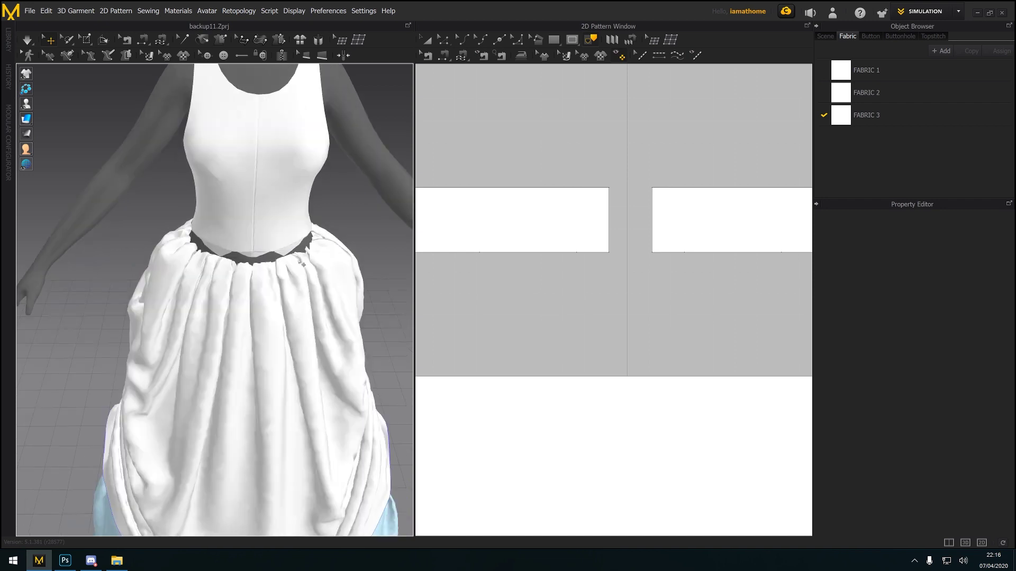
pyautogui.moveTo(390, 270); pyautogui.dragTo(215, 271, button='right')
pyautogui.click(274, 255)
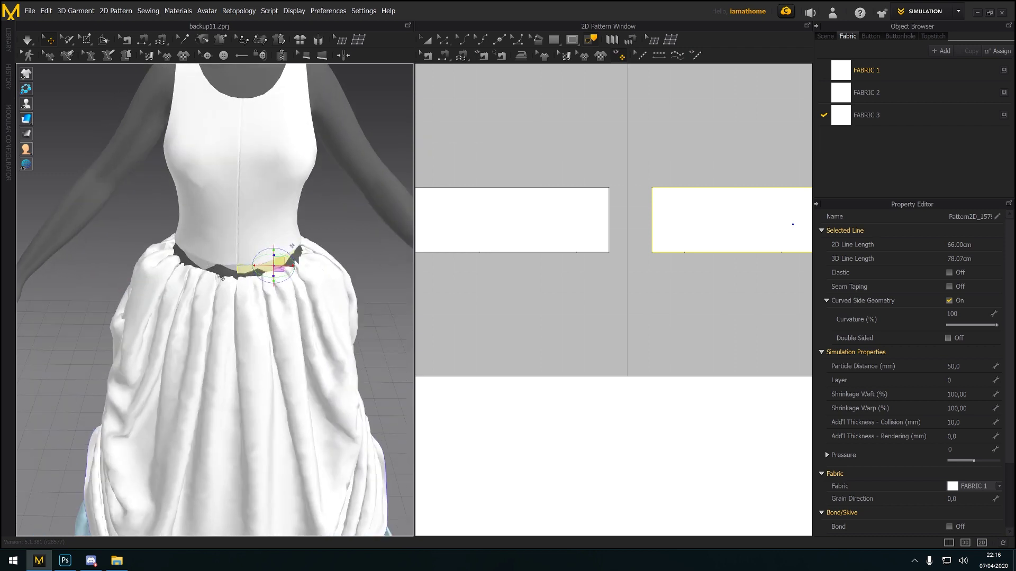
pyautogui.press('space')
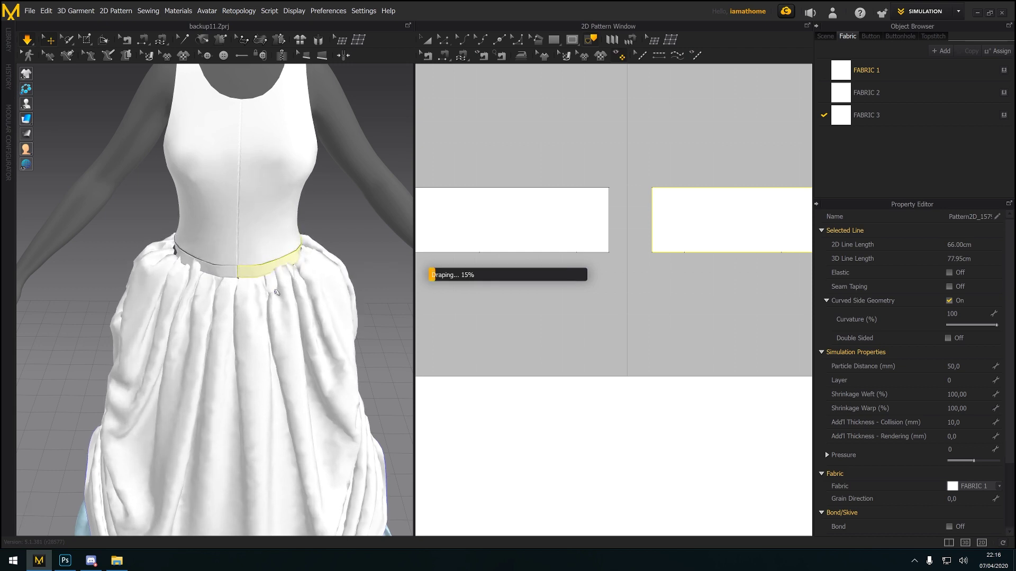
pyautogui.press('space')
pyautogui.moveTo(354, 310); pyautogui.dragTo(230, 313, button='right')
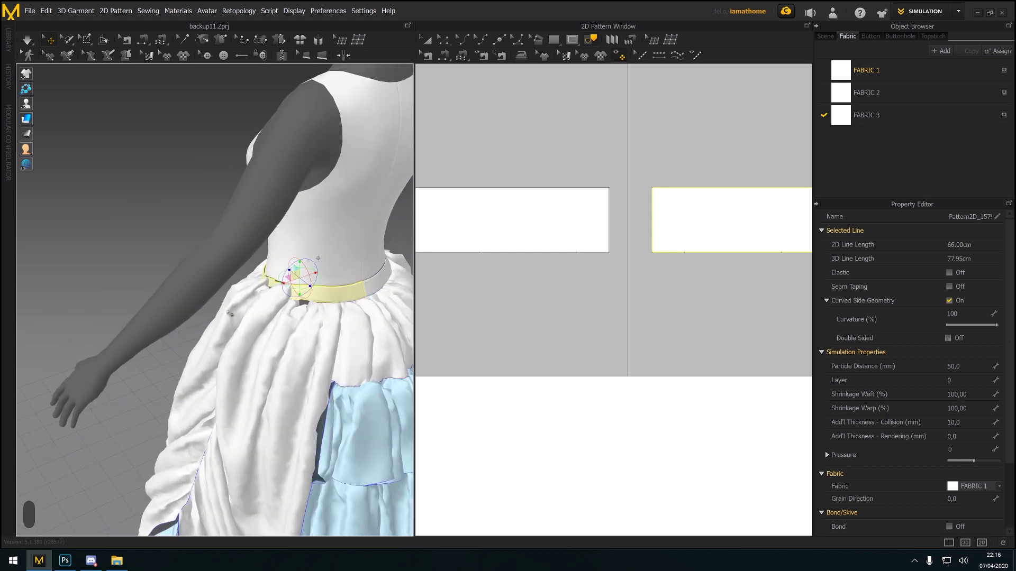
pyautogui.moveTo(305, 322)
pyautogui.mouseDown(button='right')
pyautogui.moveTo(366, 316)
pyautogui.moveTo(298, 321)
pyautogui.mouseUp(button='right')
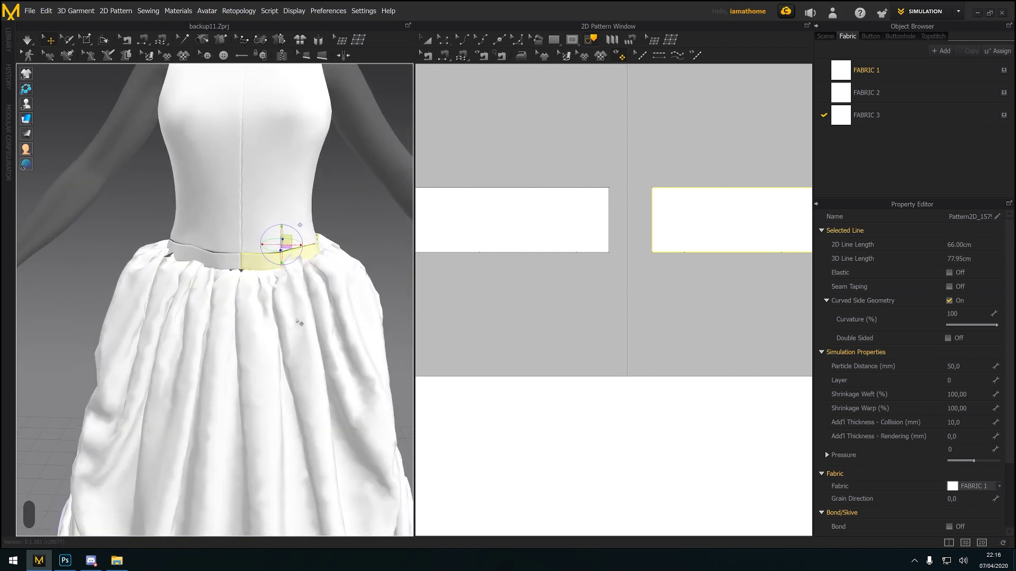
pyautogui.press('space')
pyautogui.press('space')
pyautogui.moveTo(297, 313); pyautogui.dragTo(297, 321, button='right')
# Undo the latest waistband simulations and try to redo them
pyautogui.hotkey('ctrl', 'z')
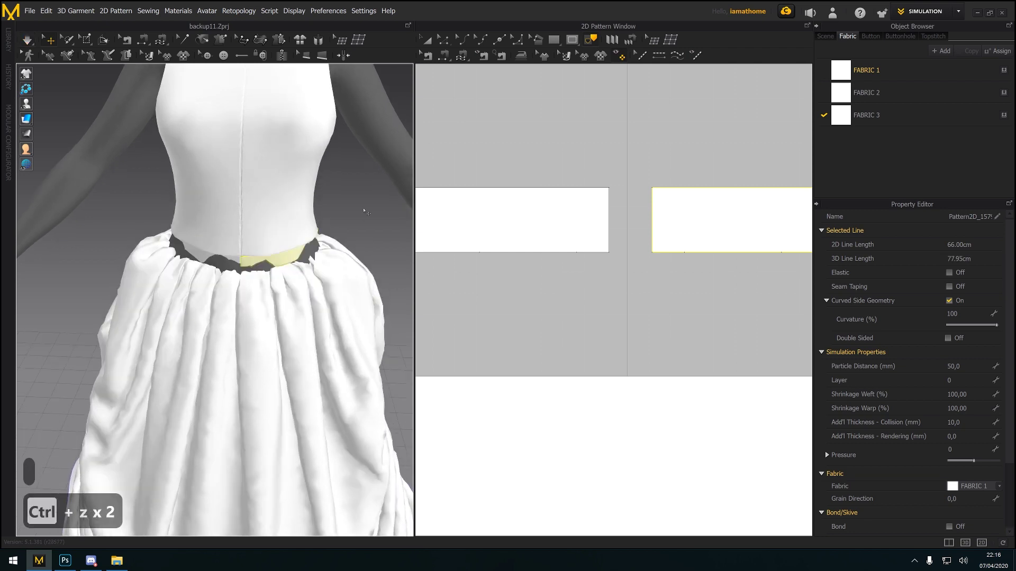
pyautogui.click(362, 209)
pyautogui.hotkey('ctrl', 'y')
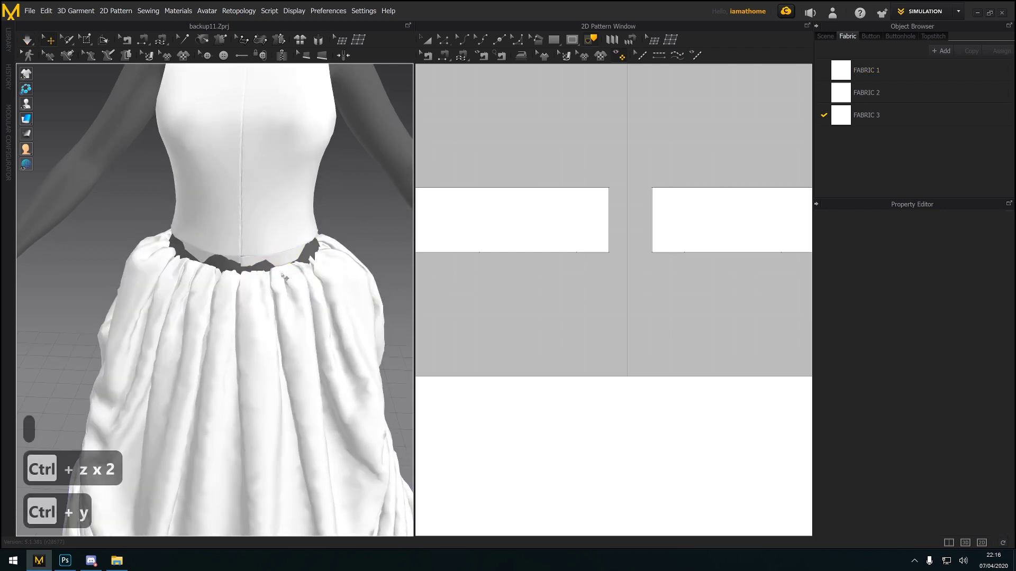
pyautogui.click(60, 11)
pyautogui.click(51, 37)
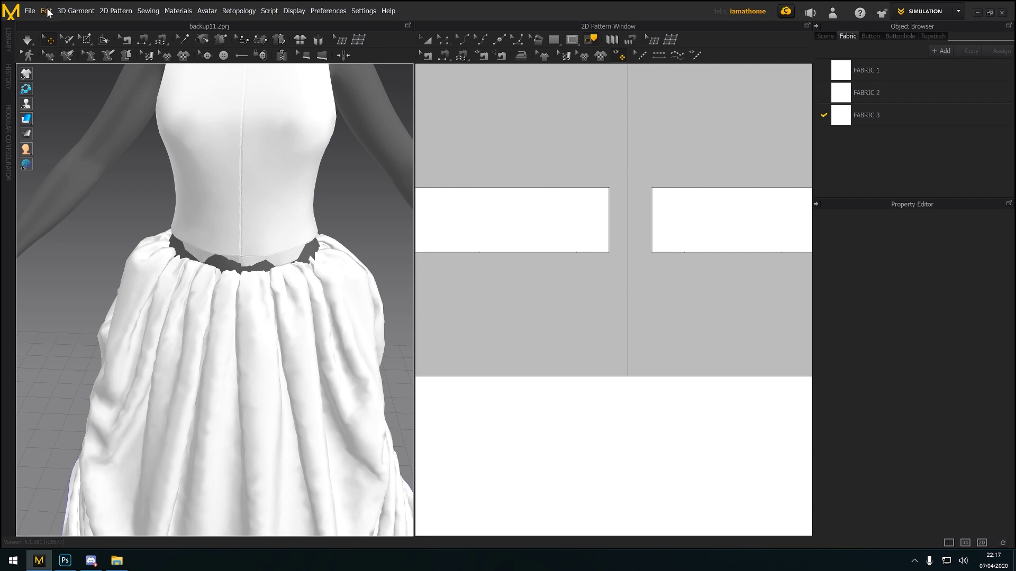
pyautogui.click(46, 11)
pyautogui.click(52, 37)
pyautogui.click(46, 10)
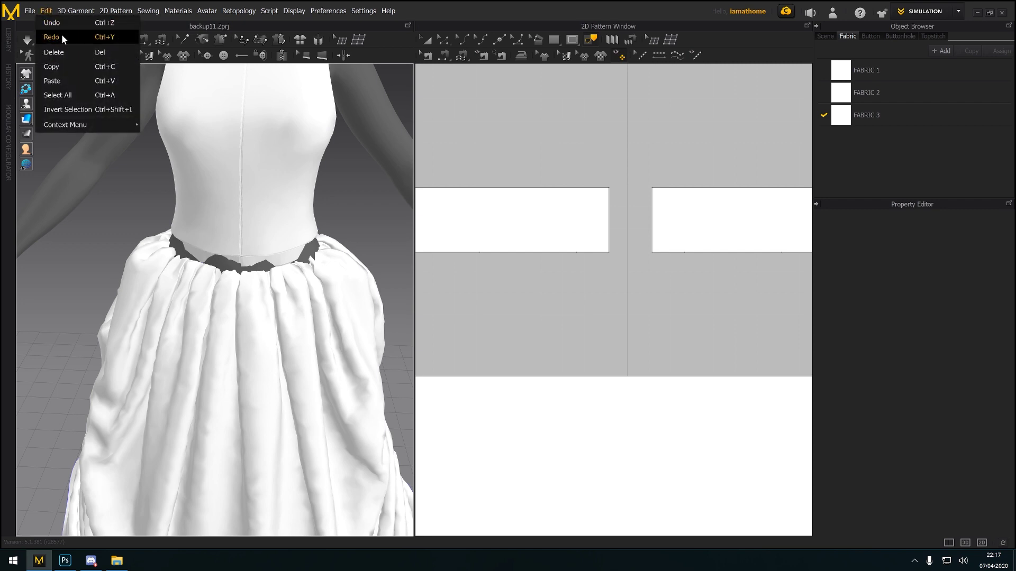
pyautogui.click(62, 37)
# Simulate the garment briefly so the split waistband drapes between the bodice and the overskirt
pyautogui.moveTo(259, 257); pyautogui.dragTo(268, 259, button='right')
pyautogui.press('space')
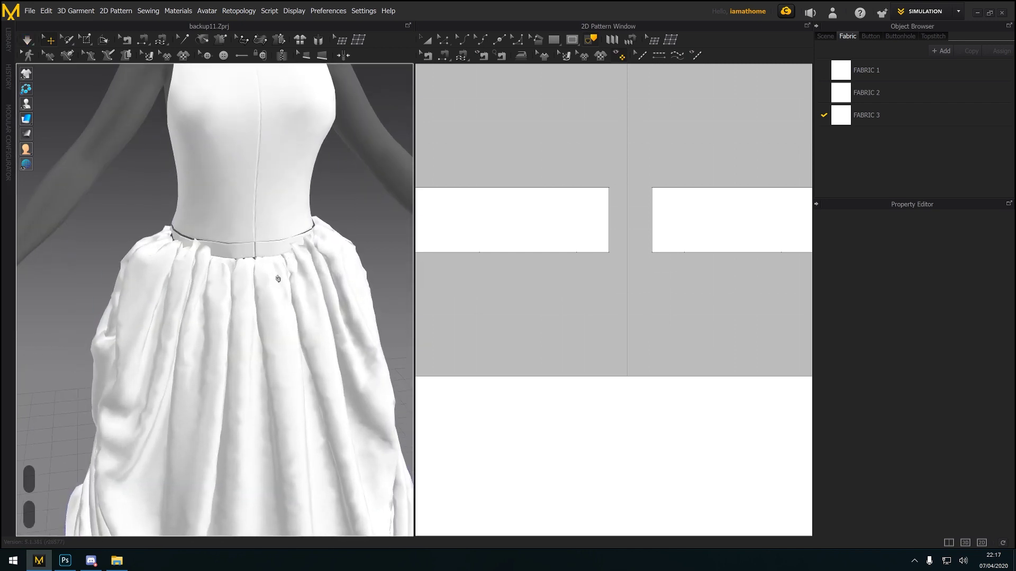
pyautogui.moveTo(272, 270); pyautogui.dragTo(227, 304, button='right')
pyautogui.scroll(-4, 227, 304)
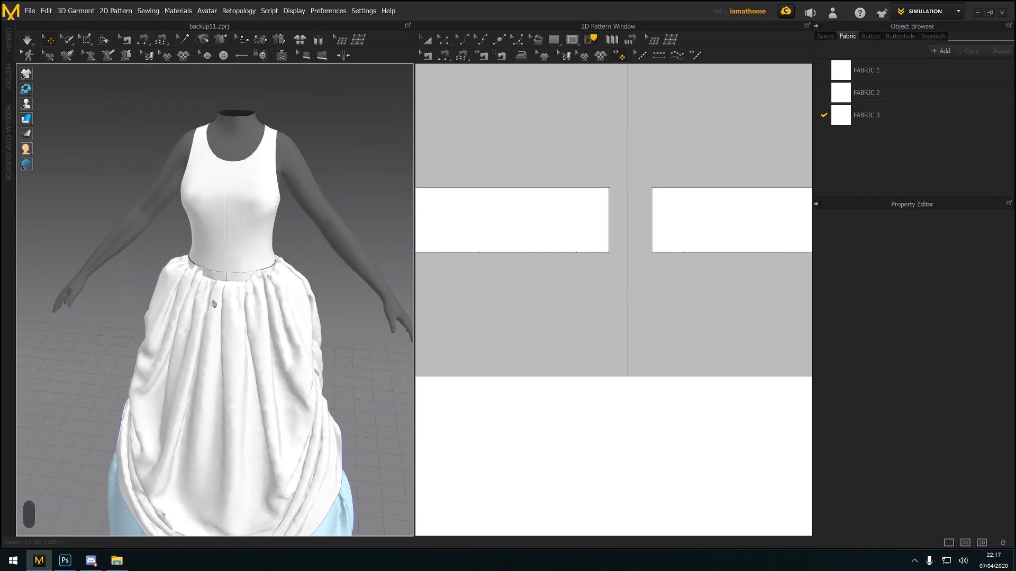
pyautogui.scroll(2, 246, 262)
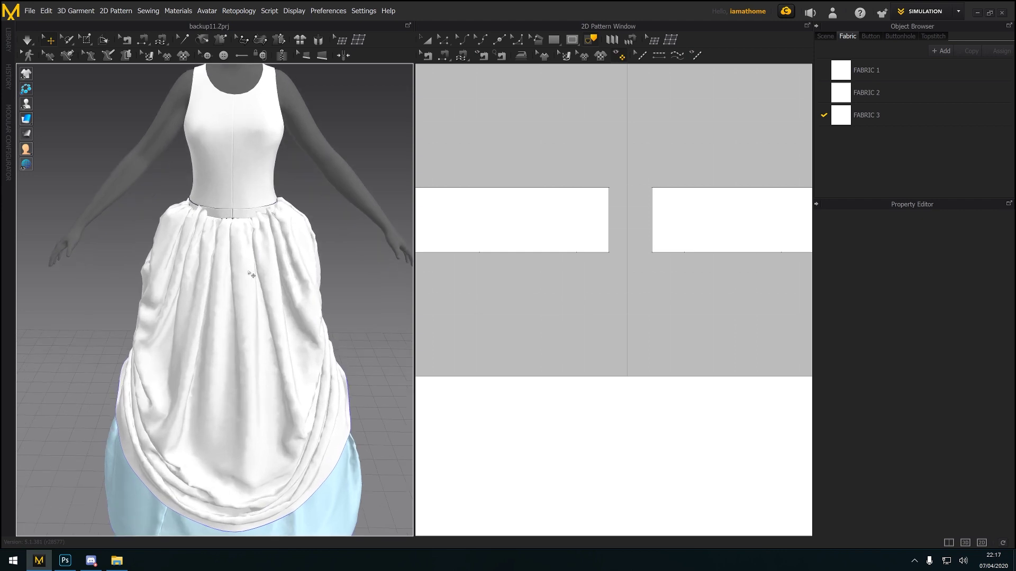
# Delete the current avatar mesh and import Daphne_Apose_Daisy.fbx as the new avatar
pyautogui.click(337, 175)
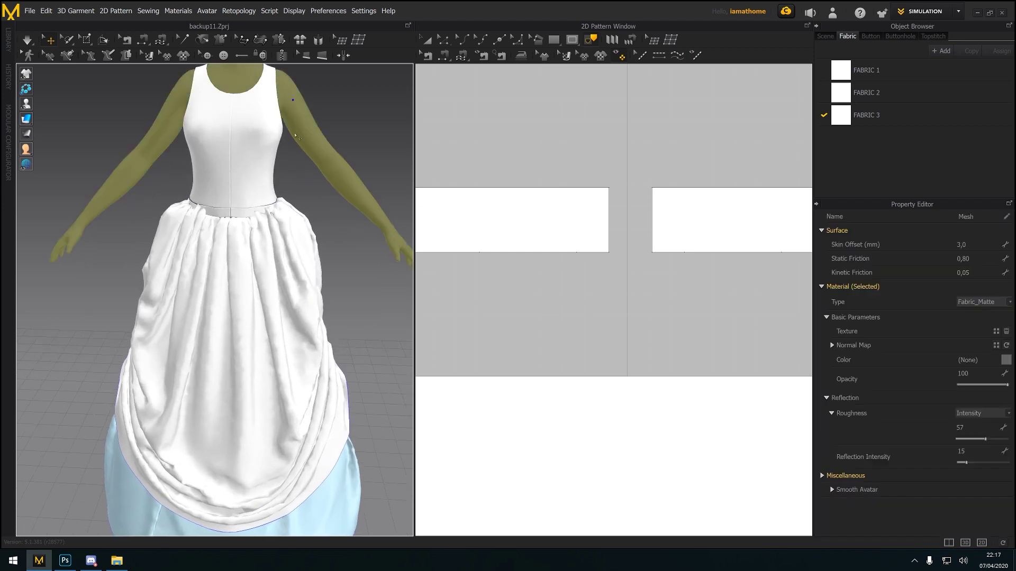
pyautogui.scroll(2, 311, 196)
pyautogui.press('Delete')
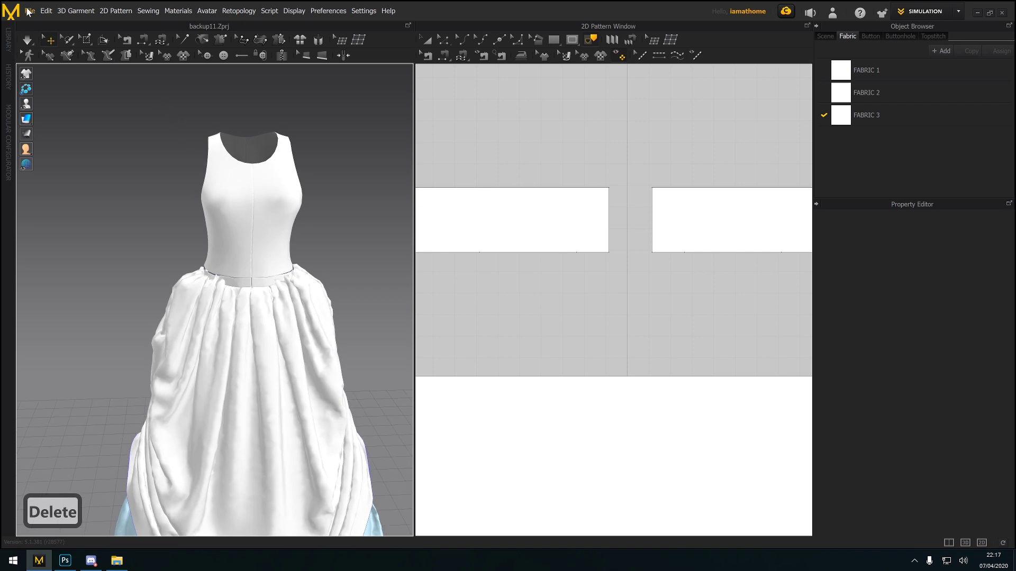
pyautogui.click(30, 10)
pyautogui.moveTo(53, 103)
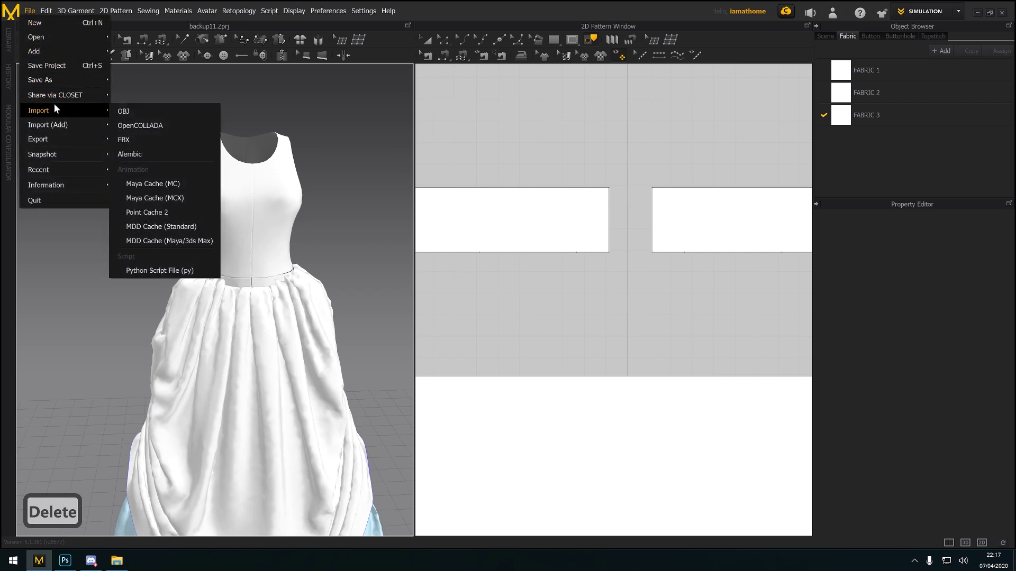
pyautogui.click(135, 139)
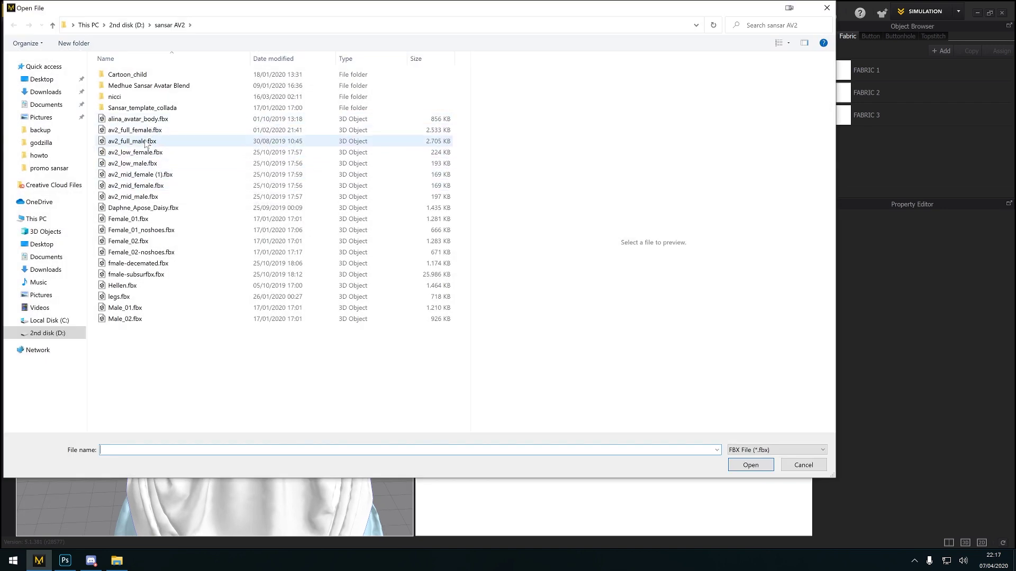
pyautogui.click(143, 208)
pyautogui.click(766, 467)
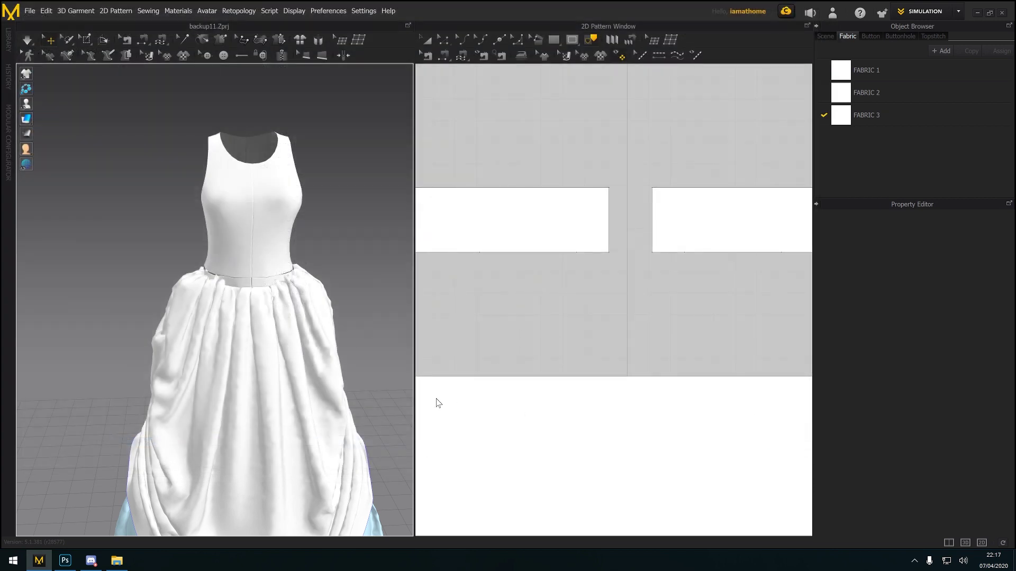
pyautogui.click(543, 392)
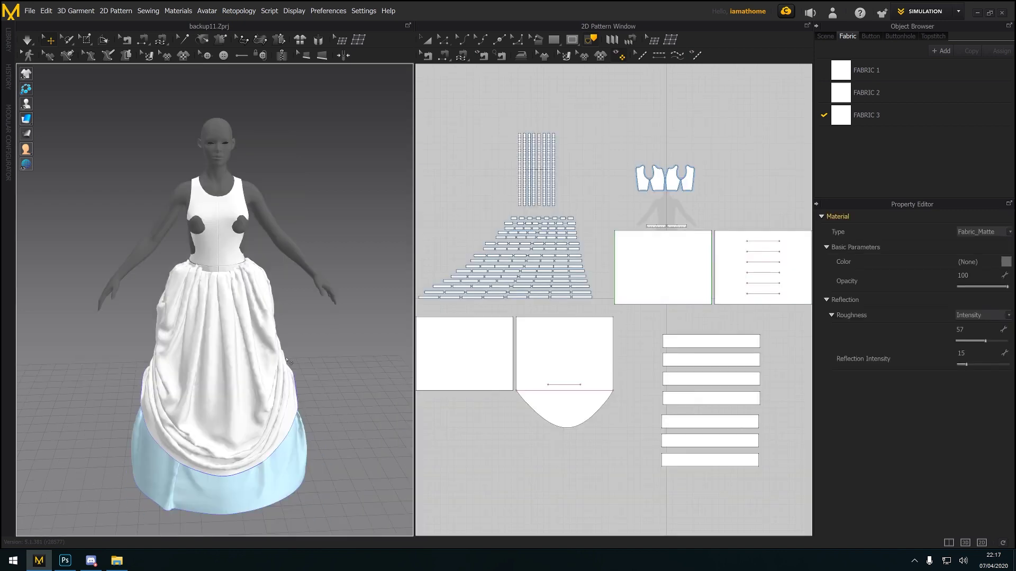
# Freeze the front and back overskirt panels
pyautogui.scroll(2, 236, 300)
pyautogui.moveTo(233, 280); pyautogui.dragTo(267, 347, button='middle')
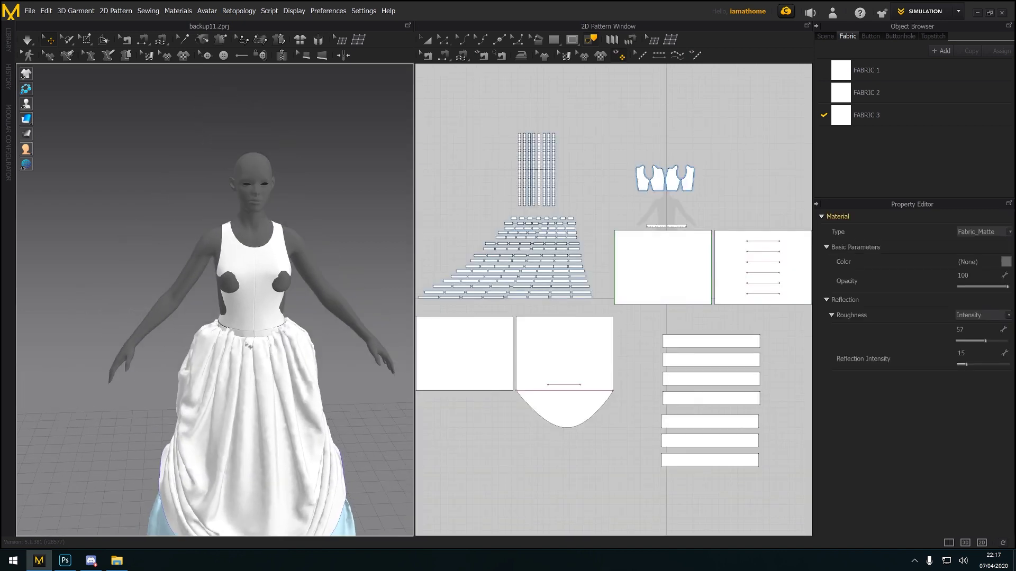
pyautogui.scroll(3, 264, 347)
pyautogui.moveTo(201, 355); pyautogui.dragTo(276, 350, button='right')
pyautogui.scroll(2, 306, 356)
pyautogui.moveTo(278, 352); pyautogui.dragTo(260, 238, button='middle')
pyautogui.scroll(-3, 276, 314)
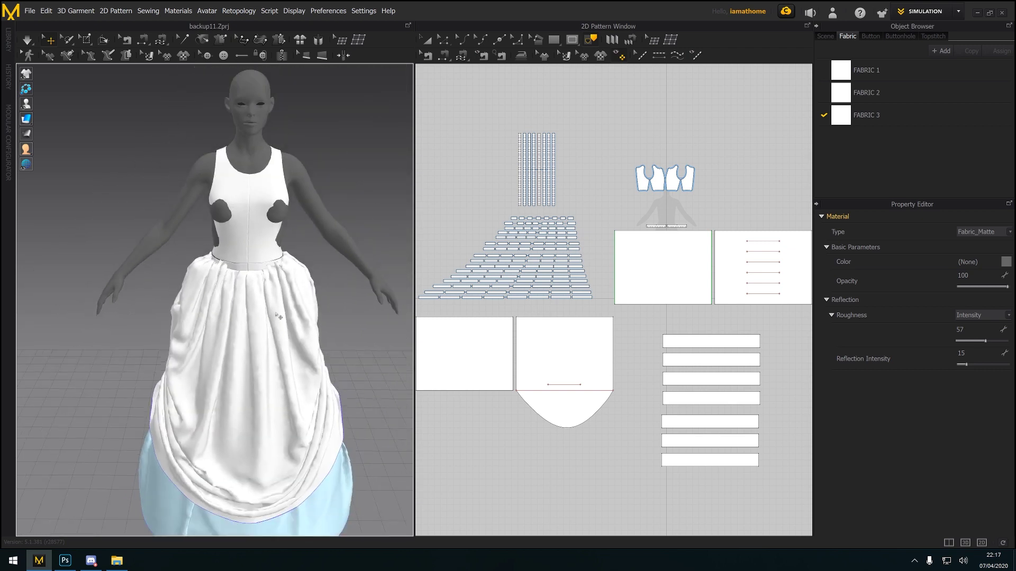
pyautogui.click(273, 341)
pyautogui.moveTo(250, 385); pyautogui.dragTo(298, 387, button='right')
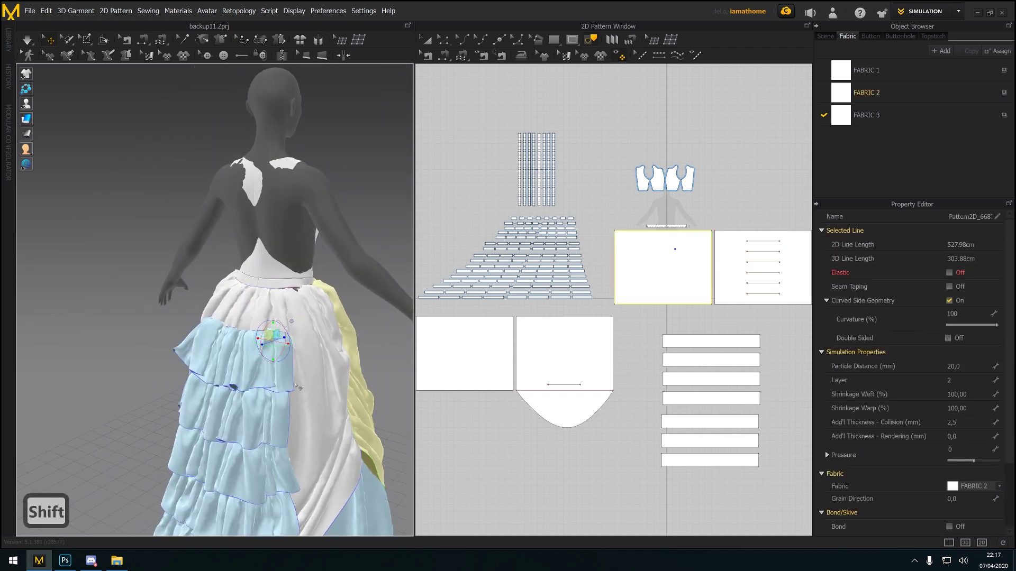
pyautogui.keyDown('shift'); pyautogui.click(314, 375); pyautogui.keyUp('shift')
pyautogui.rightClick(313, 374)
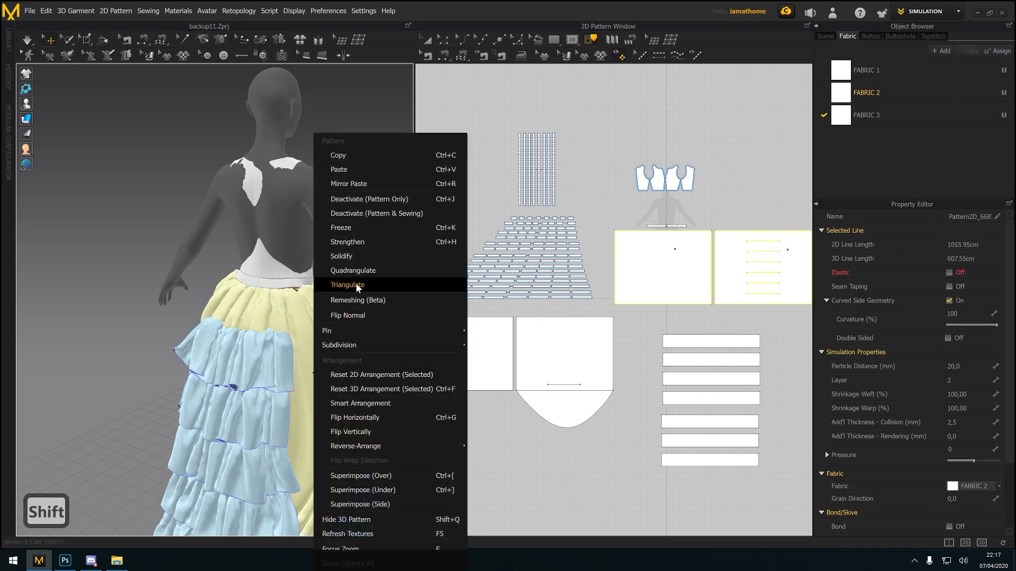
pyautogui.click(345, 228)
pyautogui.hotkey('ctrl', 'z')
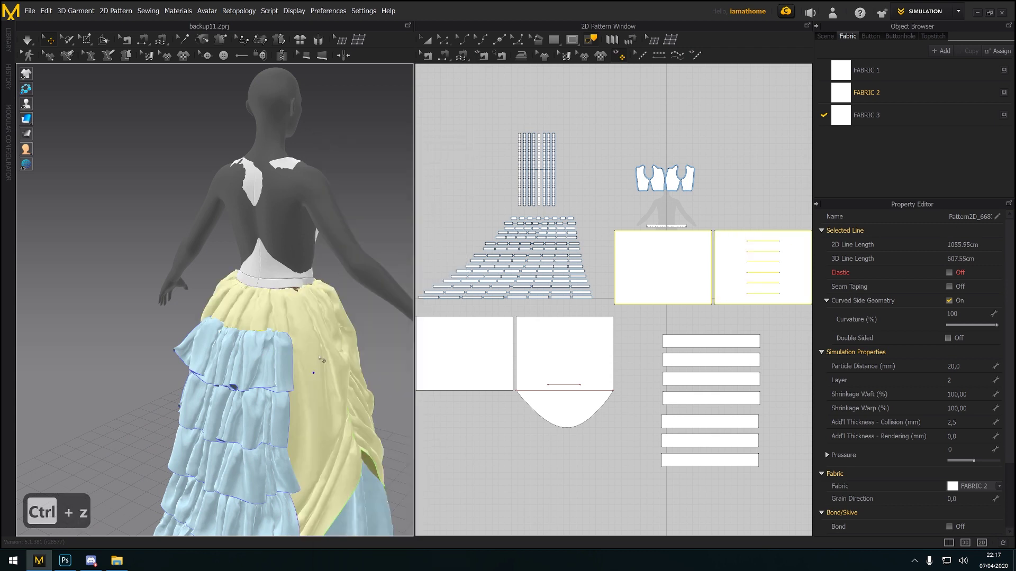
pyautogui.rightClick(320, 359)
pyautogui.click(364, 226)
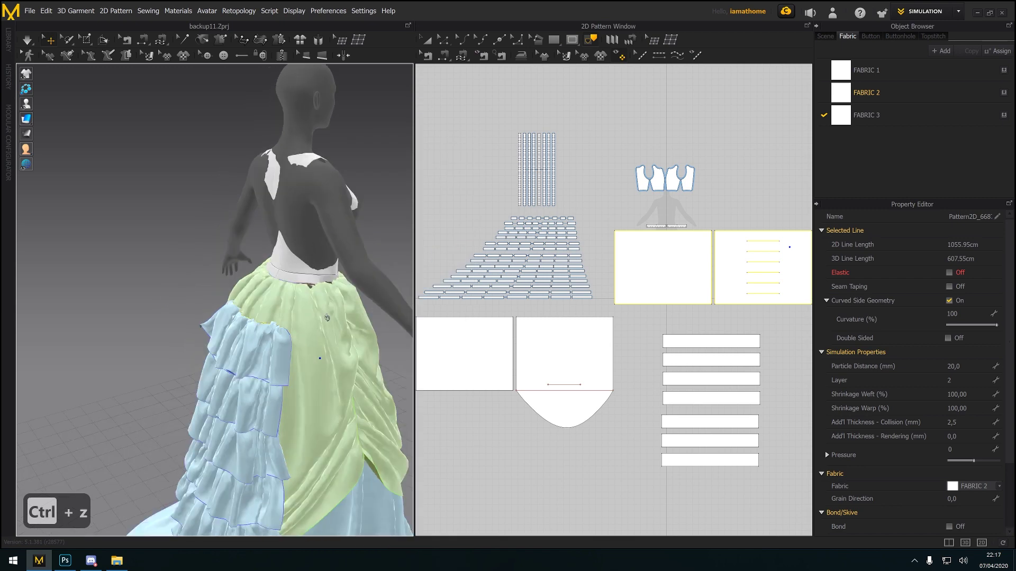
# Simulate the garment so the bodice settles over the body of the imported avatar
pyautogui.scroll(3, 319, 333)
pyautogui.moveTo(319, 333); pyautogui.dragTo(163, 290, button='middle')
pyautogui.moveTo(163, 290); pyautogui.dragTo(240, 313, button='right')
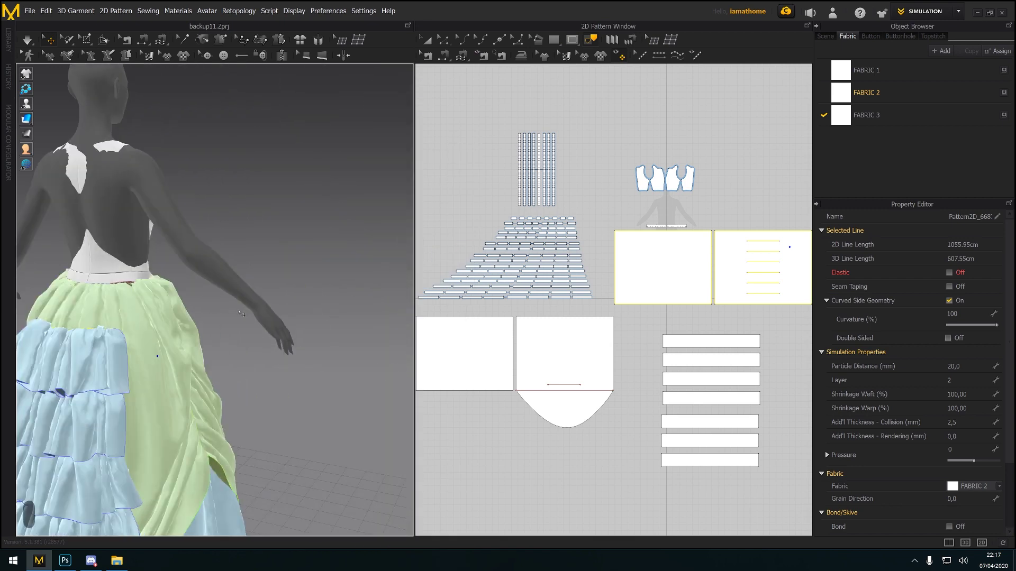
pyautogui.moveTo(145, 311); pyautogui.dragTo(202, 249, button='right')
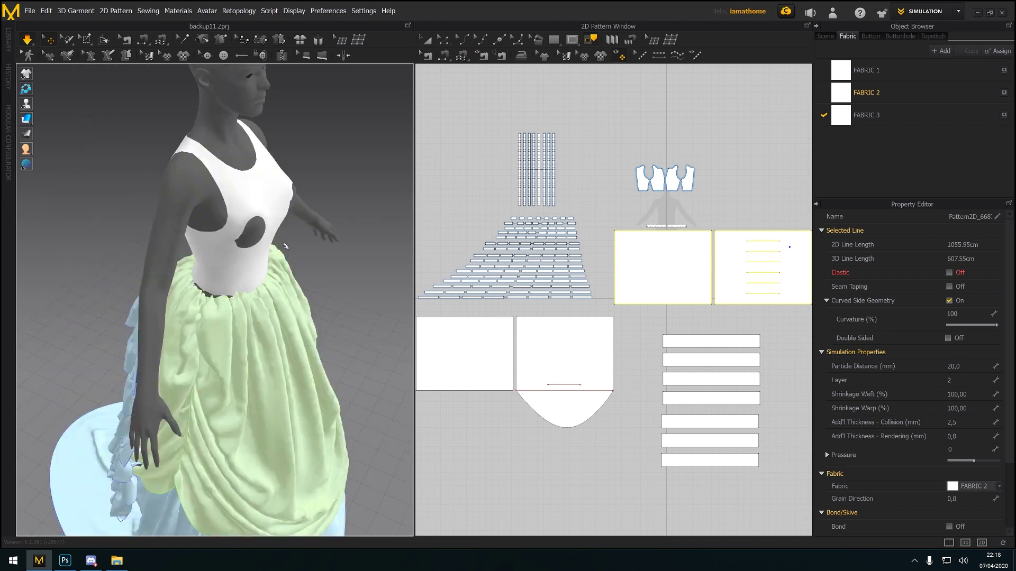
pyautogui.moveTo(286, 246)
pyautogui.mouseDown(button='right')
pyautogui.moveTo(274, 226)
pyautogui.moveTo(288, 247)
pyautogui.moveTo(320, 253)
pyautogui.moveTo(288, 250)
pyautogui.mouseUp(button='right')
# Set the additional collision thickness of the front and back bodice panels and both waistband pieces to 10 mm
pyautogui.click(249, 241)
pyautogui.scroll(3, 288, 250)
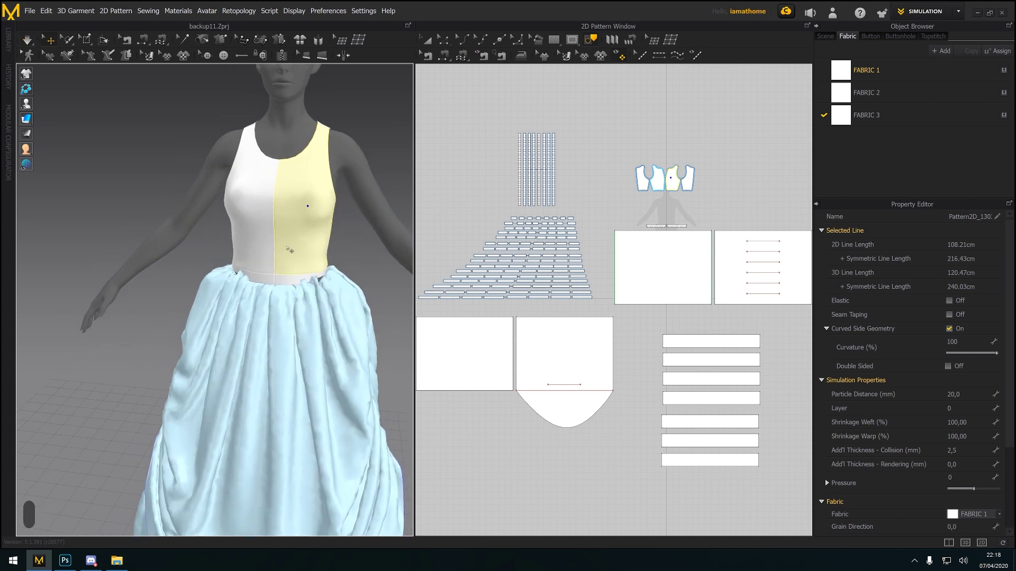
pyautogui.click(263, 281)
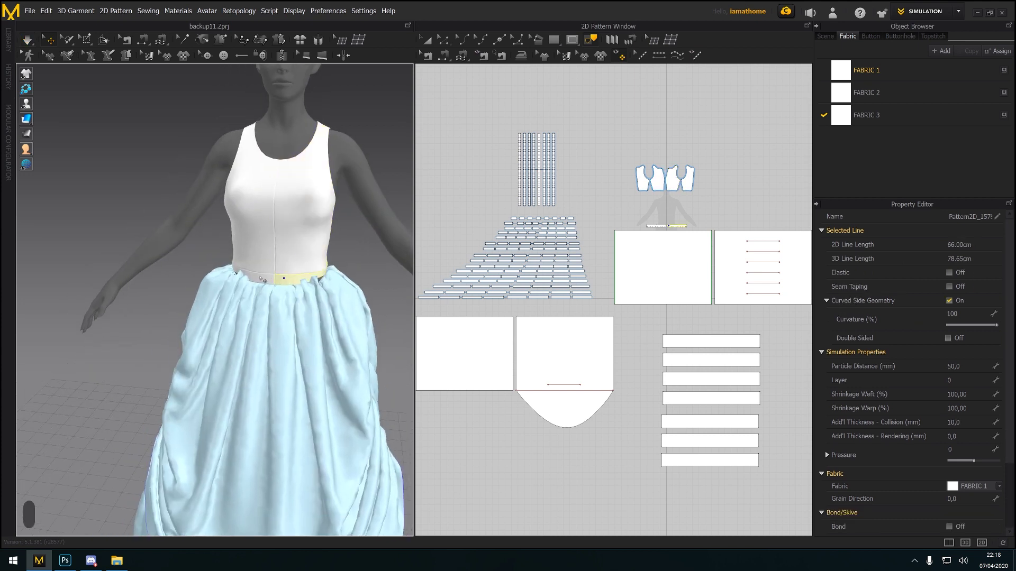
pyautogui.click(263, 280)
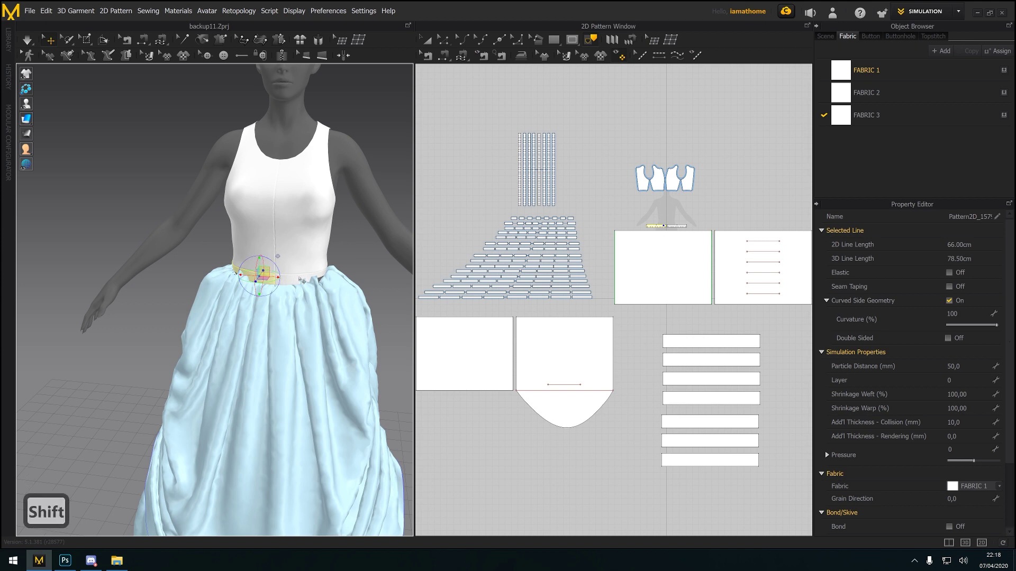
pyautogui.keyDown('shift'); pyautogui.click(299, 278); pyautogui.keyUp('shift')
pyautogui.moveTo(268, 224); pyautogui.dragTo(264, 261, button='right')
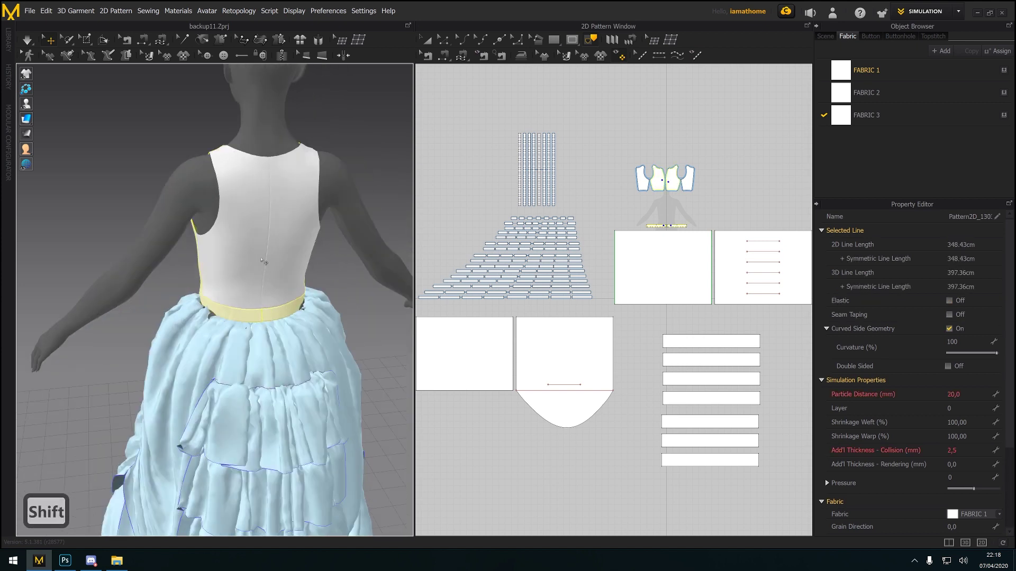
pyautogui.keyDown('shift'); pyautogui.click(242, 247); pyautogui.keyUp('shift')
pyautogui.keyDown('shift'); pyautogui.click(291, 237); pyautogui.keyUp('shift')
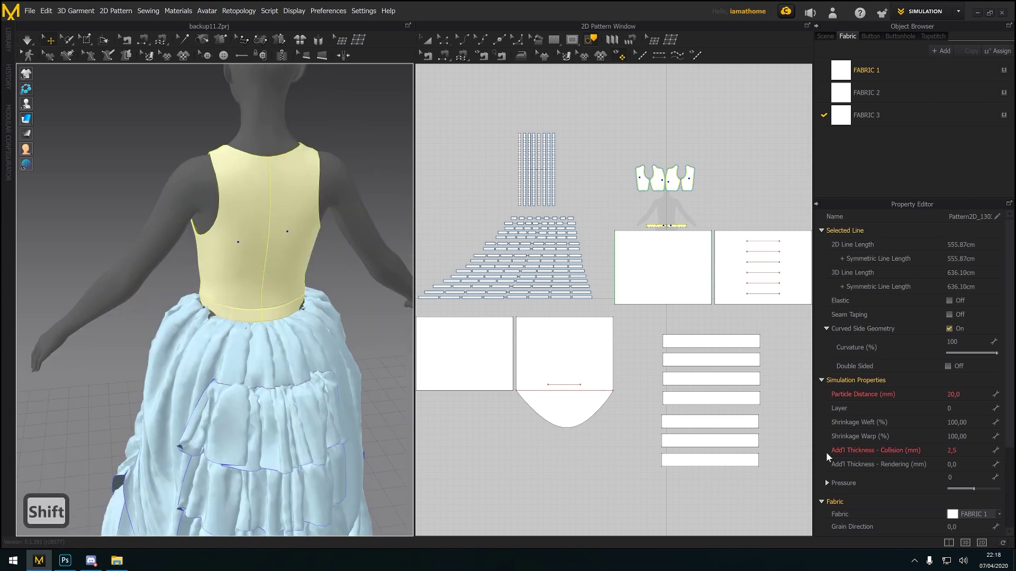
pyautogui.click(964, 453)
pyautogui.write('10')
pyautogui.press('Return')
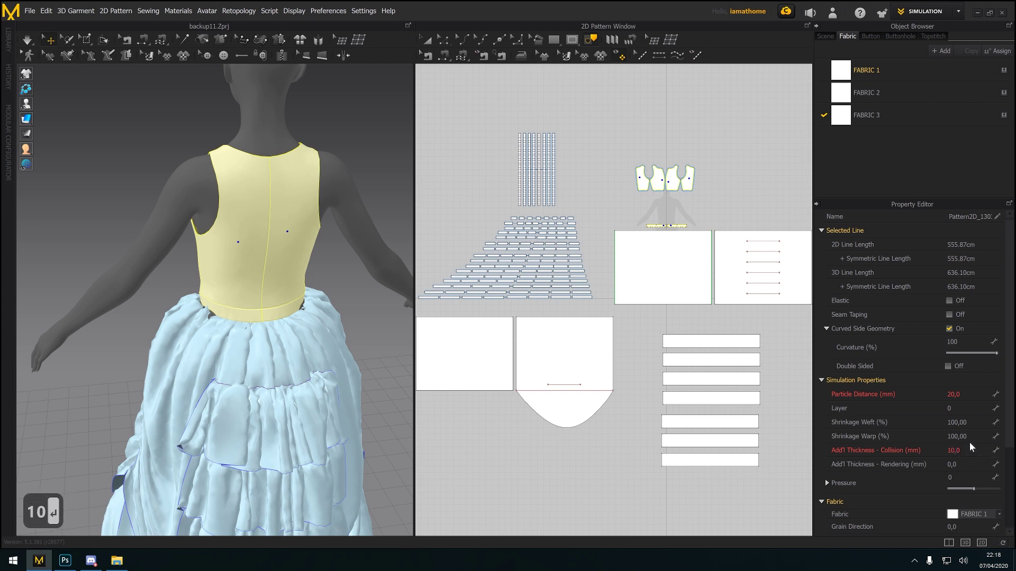
# Simulate the bodice and waistband on the avatar, and set their additional collision thickness to 2.5 mm
pyautogui.moveTo(218, 303); pyautogui.dragTo(231, 334, button='right')
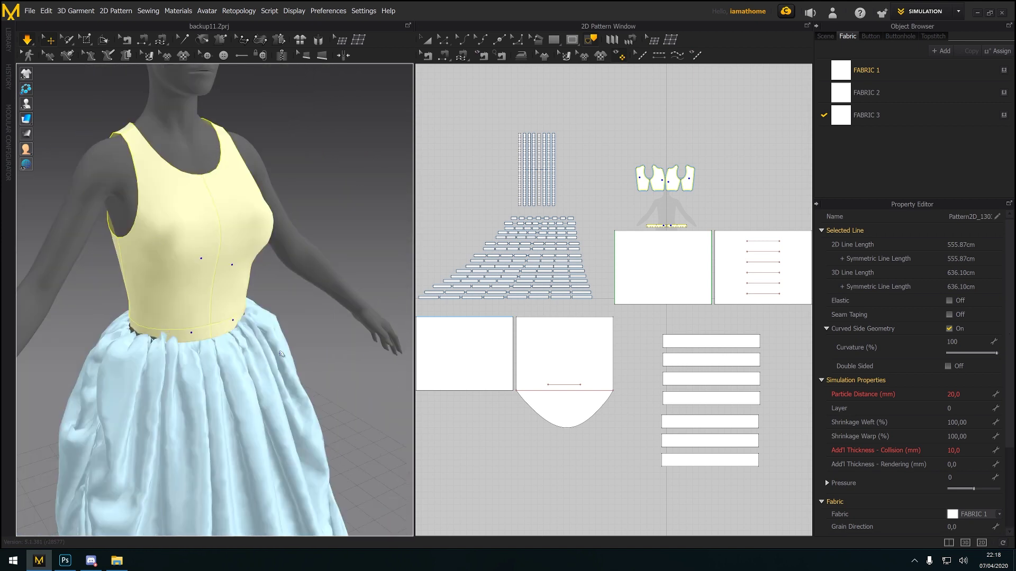
pyautogui.moveTo(281, 354); pyautogui.dragTo(233, 380, button='right')
pyautogui.scroll(3, 211, 381)
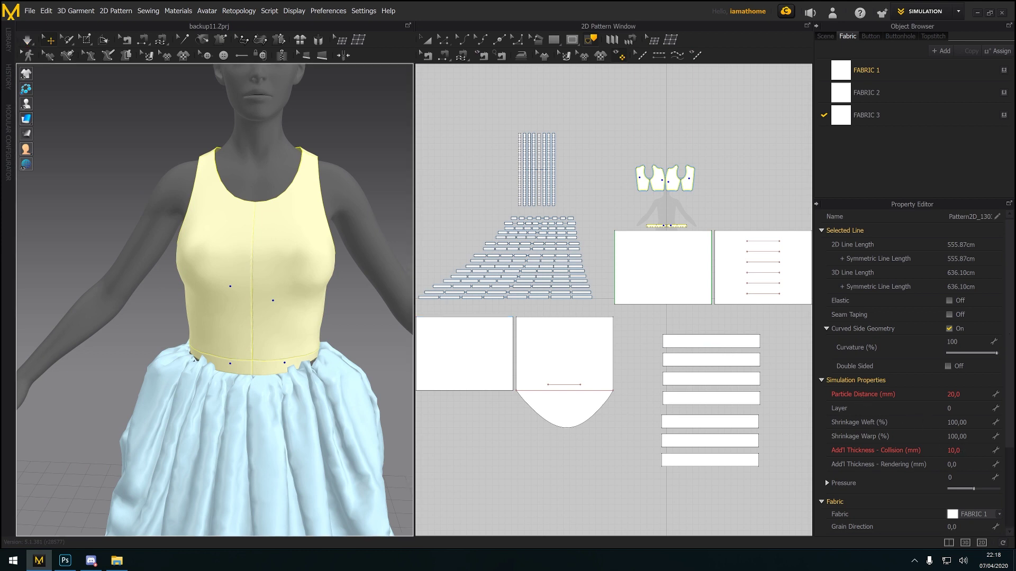
pyautogui.click(960, 451)
pyautogui.write('2,5')
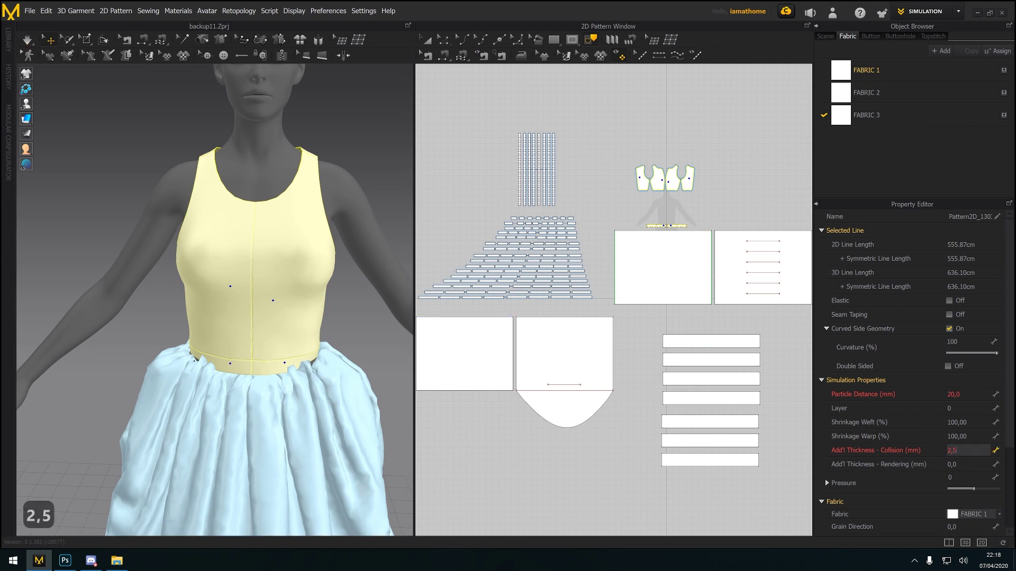
pyautogui.press('Return')
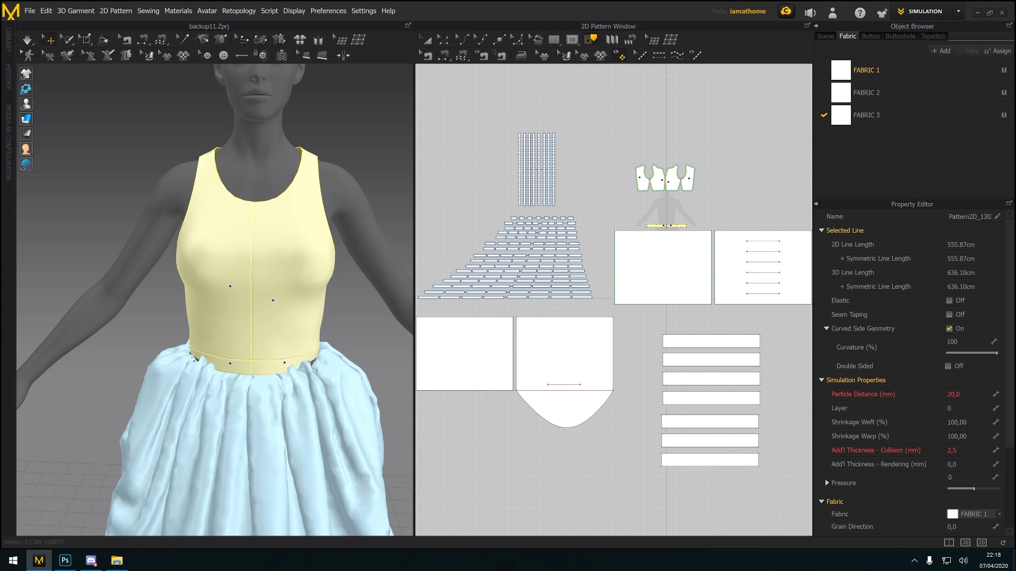
# Delete the grey avatar mesh from inside the gown
pyautogui.scroll(-5, 322, 435)
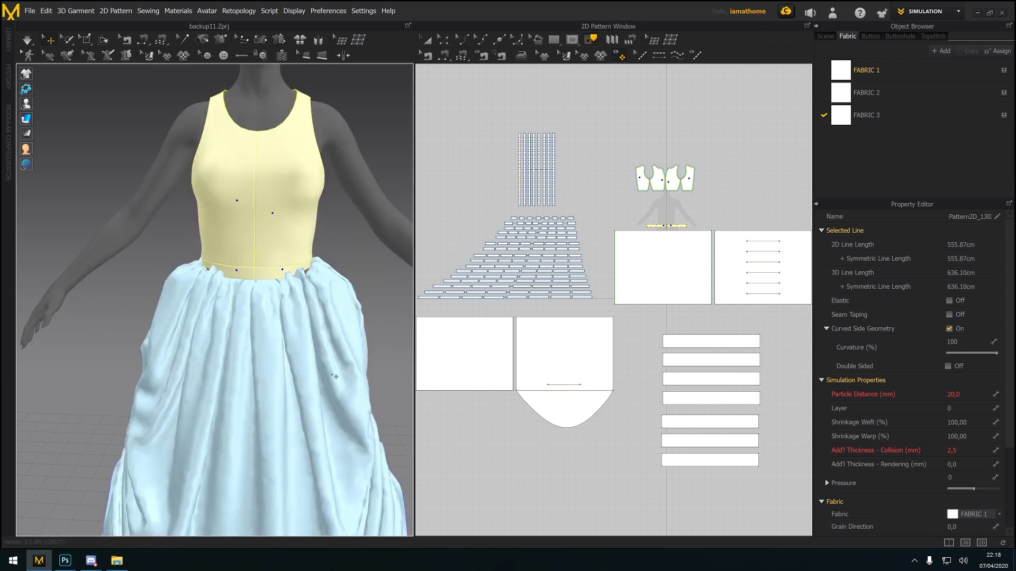
pyautogui.moveTo(330, 373); pyautogui.dragTo(333, 385, button='right')
pyautogui.moveTo(334, 385); pyautogui.dragTo(339, 354, button='middle')
pyautogui.moveTo(338, 354); pyautogui.dragTo(312, 347, button='right')
pyautogui.scroll(2, 335, 355)
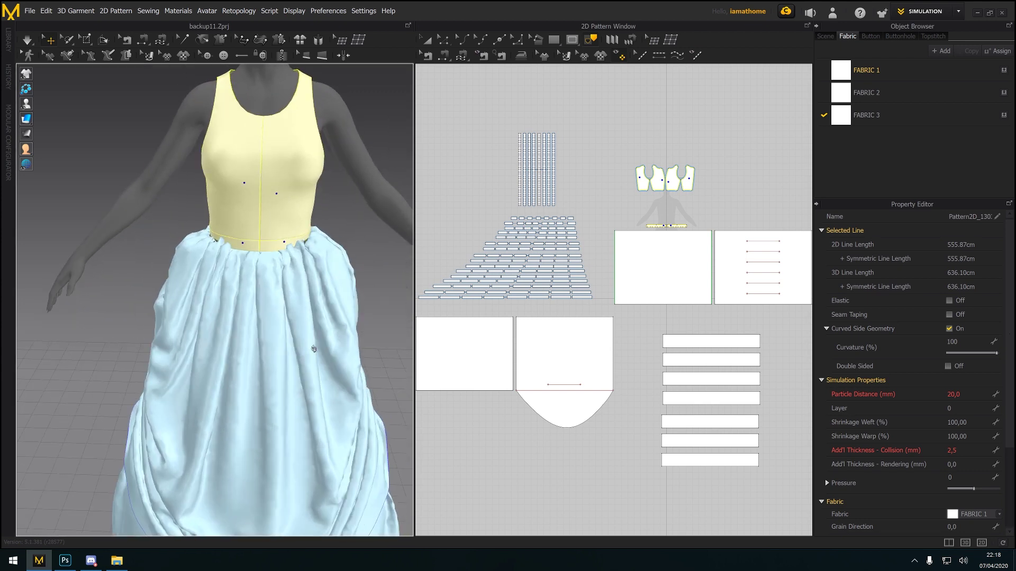
pyautogui.moveTo(315, 353); pyautogui.dragTo(319, 401, button='middle')
pyautogui.click(341, 180)
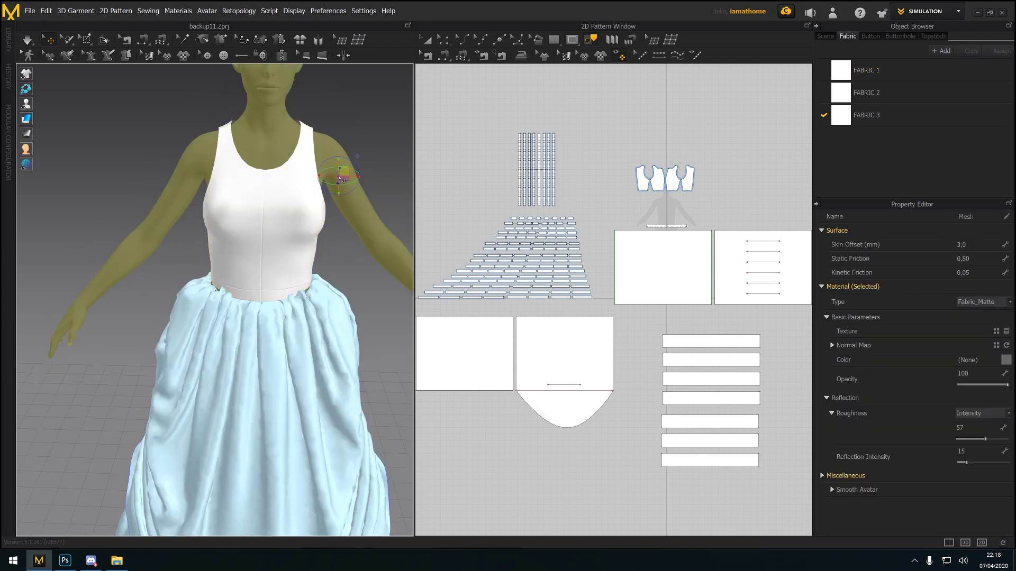
pyautogui.press('Delete')
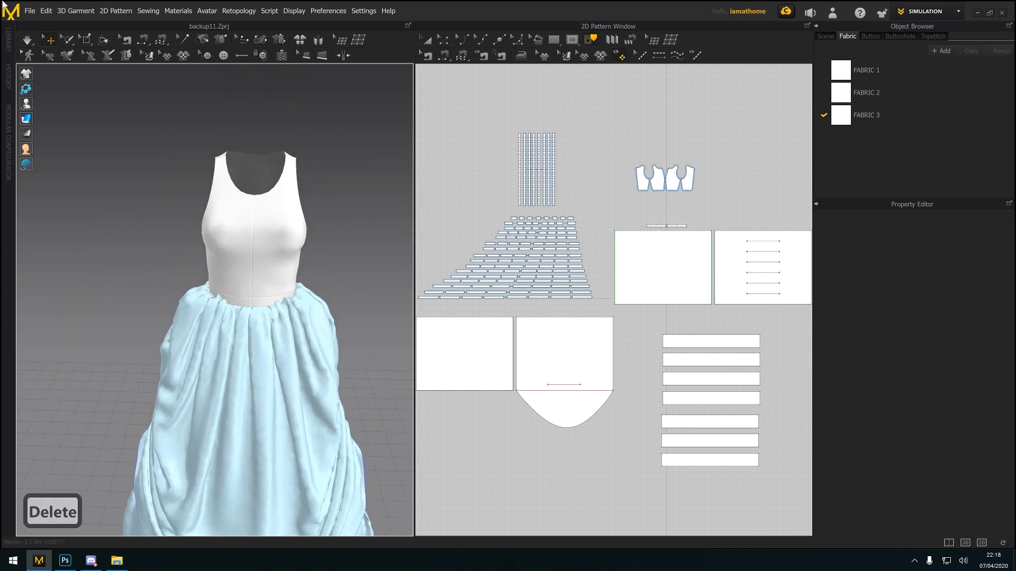
# Add the avatar file Sansar_female_B.avt to the current project
pyautogui.click(30, 10)
pyautogui.moveTo(52, 42)
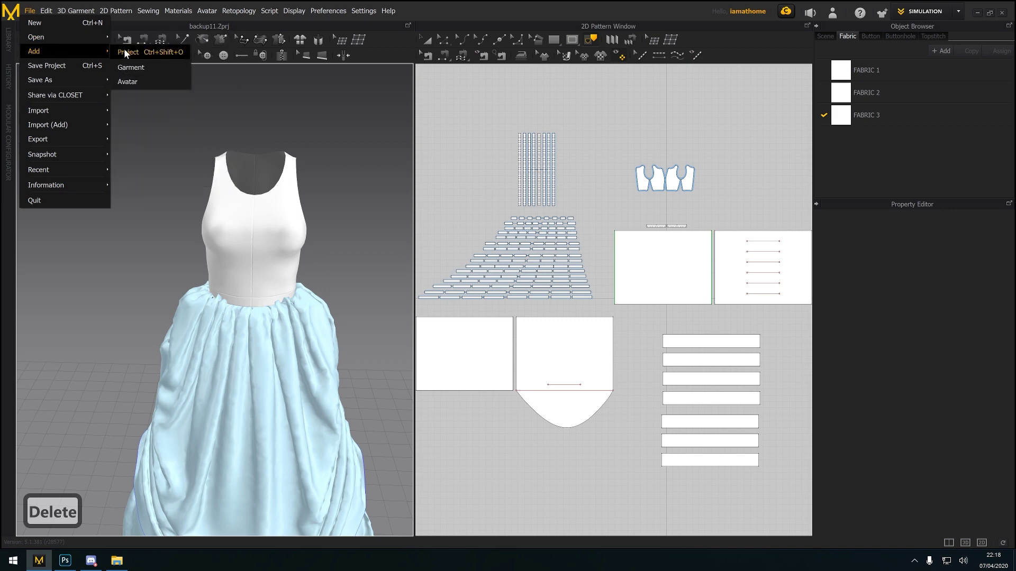
pyautogui.click(131, 75)
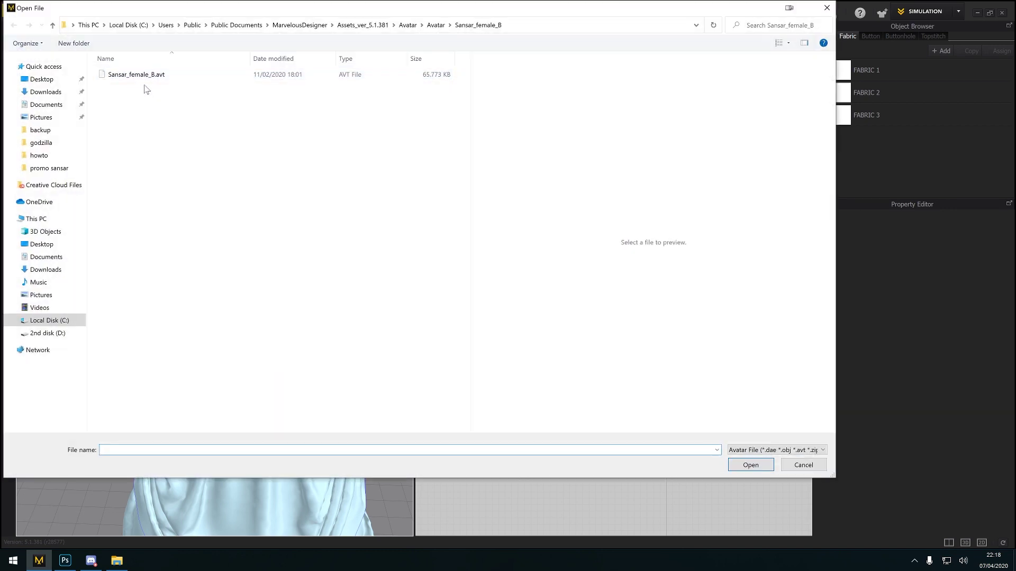
pyautogui.click(142, 77)
pyautogui.click(738, 464)
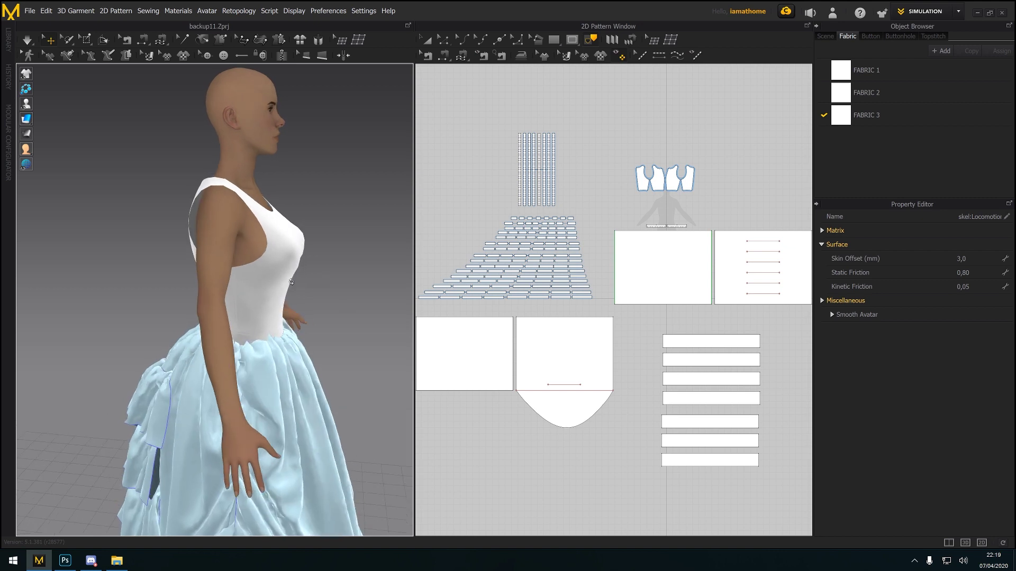
# Simulate the gown on the added avatar and examine the drape of the bodice and skirts
pyautogui.click(27, 40)
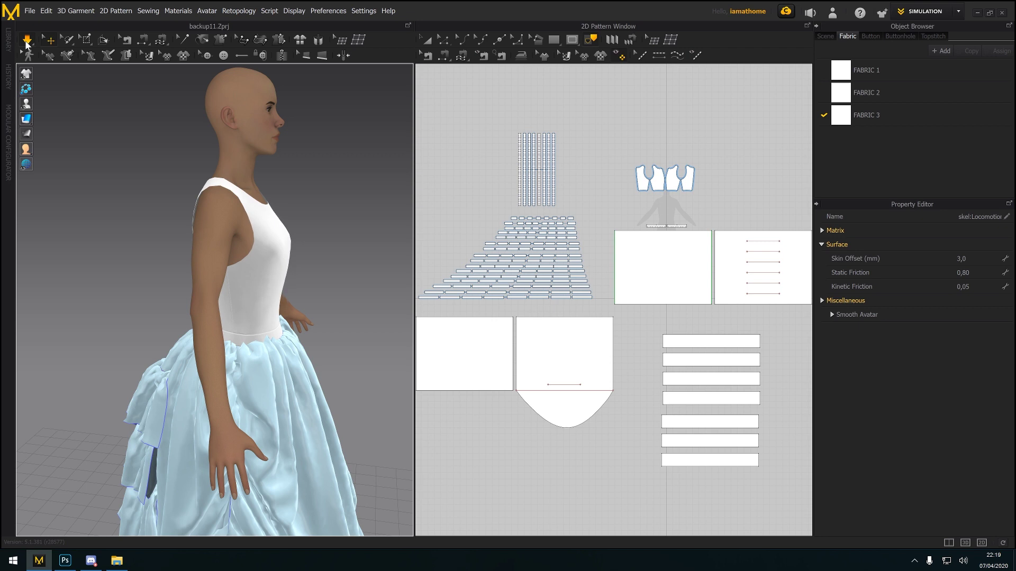
pyautogui.click(26, 41)
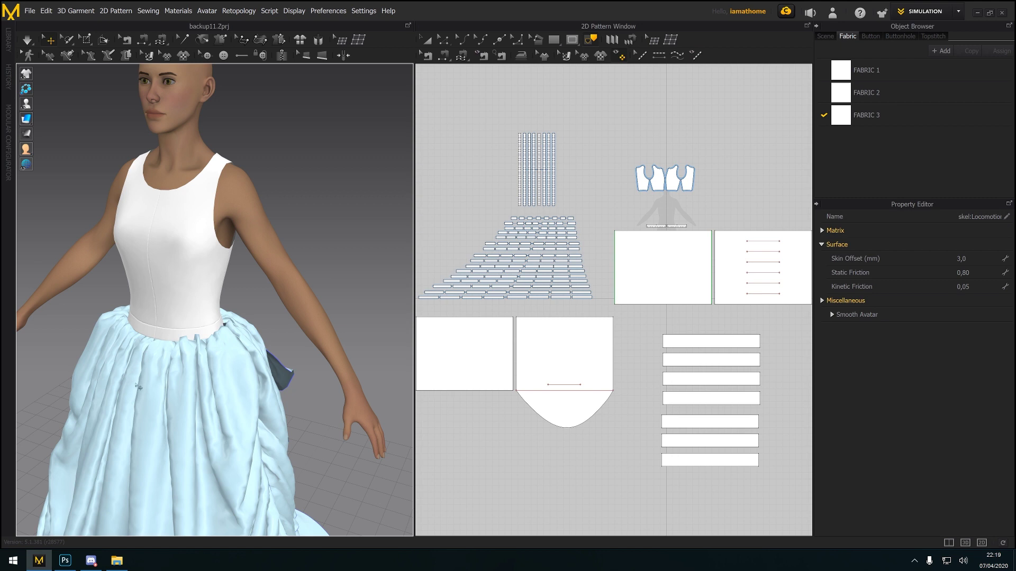
pyautogui.moveTo(139, 386); pyautogui.dragTo(211, 450, button='right')
pyautogui.moveTo(213, 456); pyautogui.dragTo(204, 406, button='middle')
pyautogui.scroll(2, 204, 406)
pyautogui.scroll(-4, 204, 407)
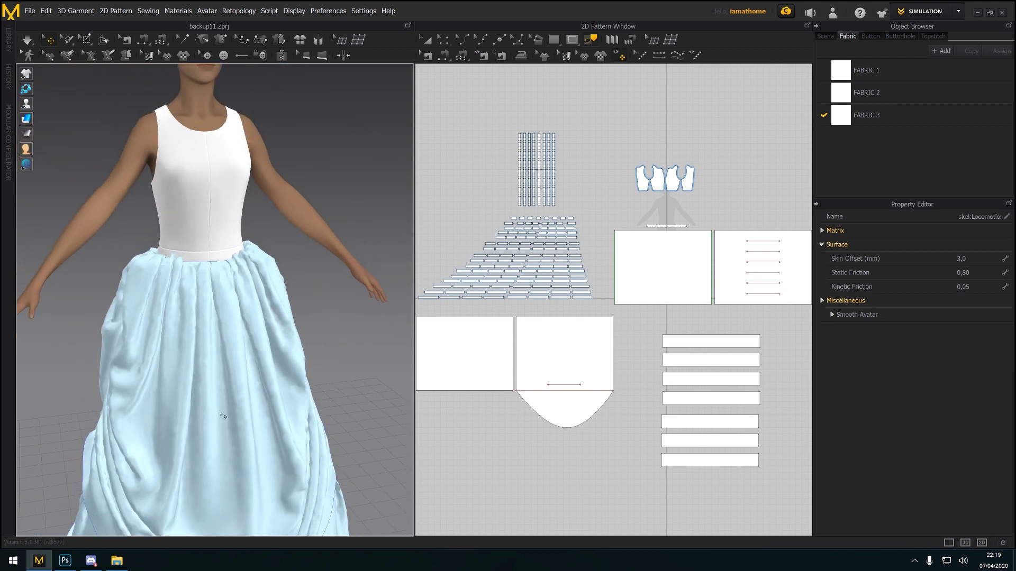
pyautogui.moveTo(234, 435)
pyautogui.mouseDown(button='right')
pyautogui.moveTo(210, 431)
pyautogui.moveTo(218, 438)
pyautogui.mouseUp(button='right')
pyautogui.moveTo(218, 438); pyautogui.dragTo(264, 370, button='middle')
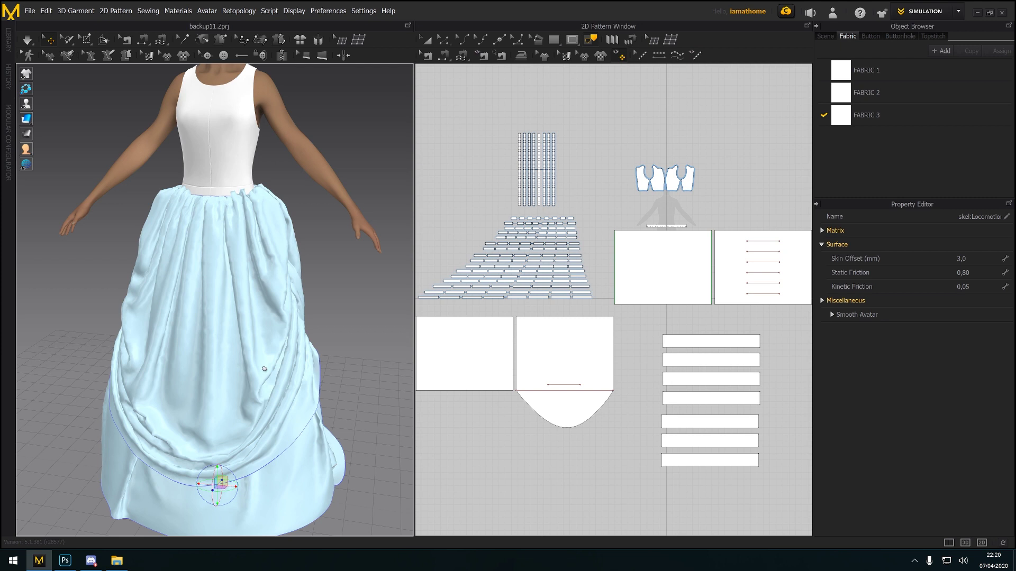
pyautogui.moveTo(242, 369); pyautogui.dragTo(329, 324, button='right')
pyautogui.moveTo(329, 325); pyautogui.dragTo(324, 389, button='middle')
# Undo back past the last simulation and the avatar import, and restore the added avatar
pyautogui.hotkey('ctrl', 'z')
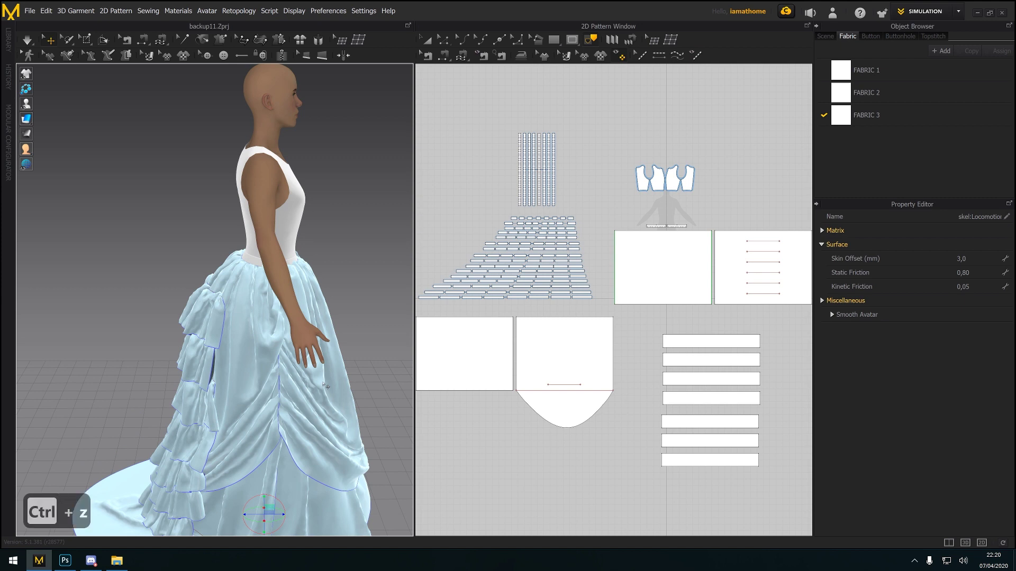
pyautogui.hotkey('ctrl', 'z')
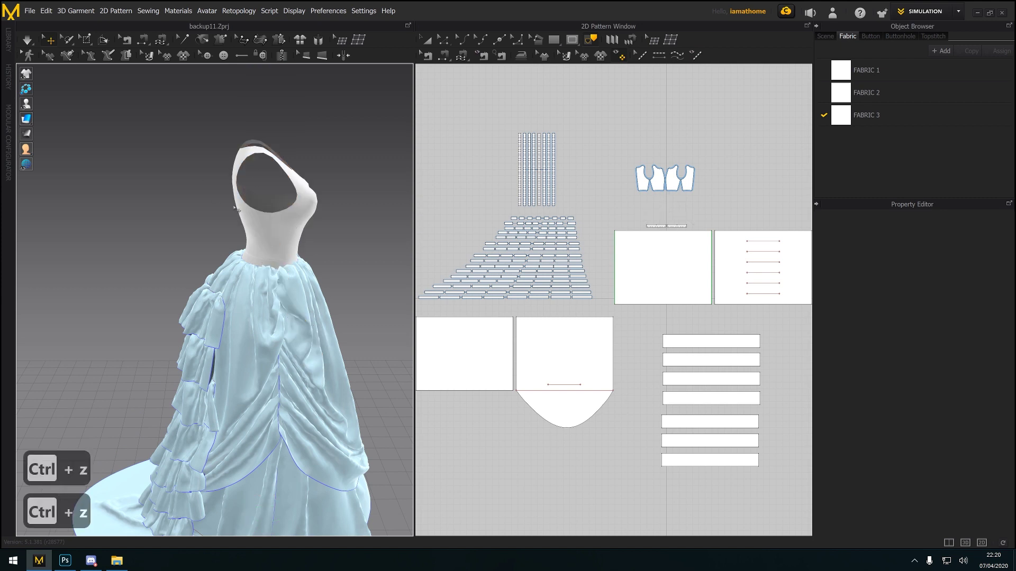
pyautogui.hotkey('ctrl', 'y')
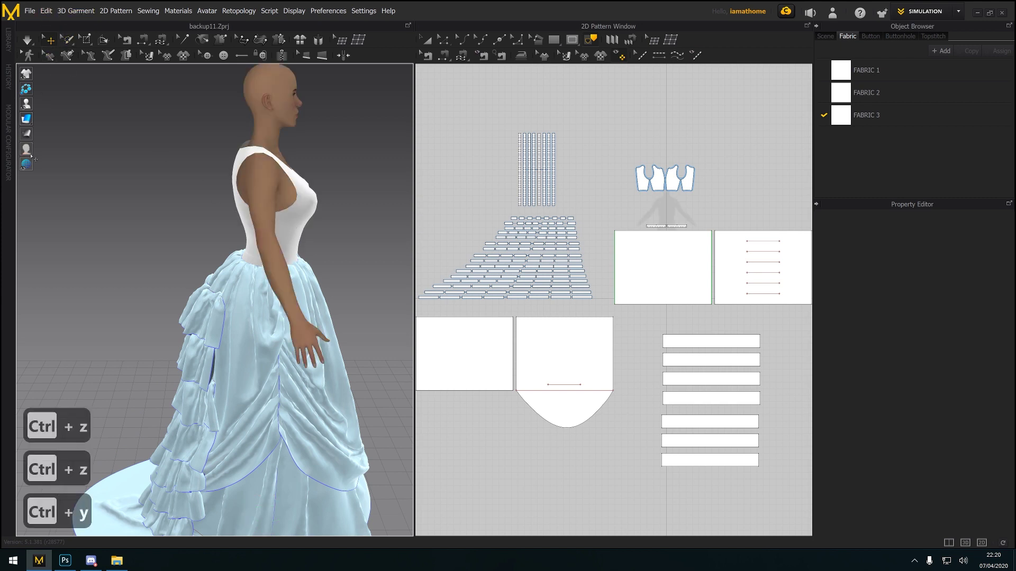
# Simulate the gown again on the added avatar and check the fit from the front, side and back
pyautogui.moveTo(292, 225); pyautogui.dragTo(255, 258, button='right')
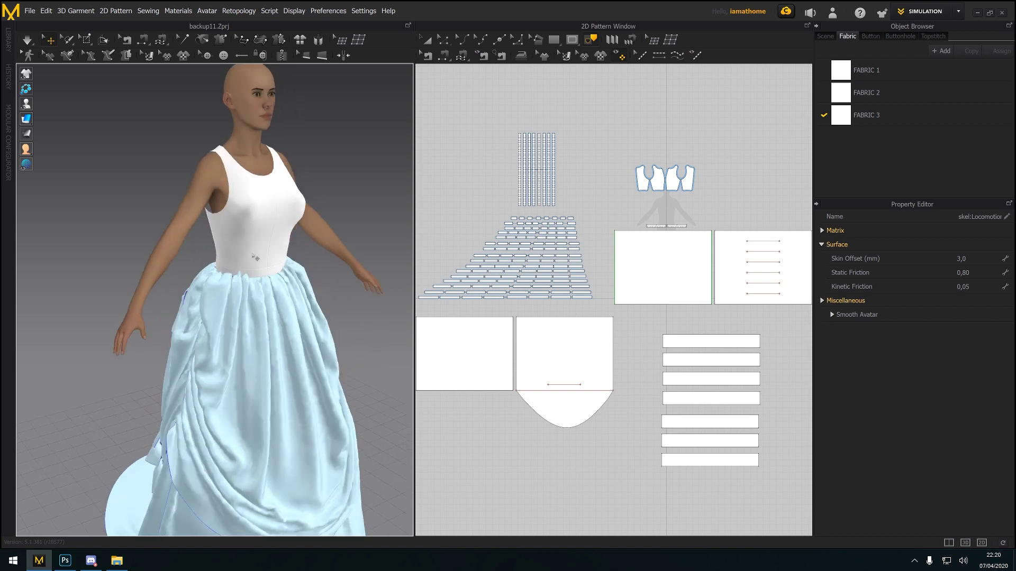
pyautogui.moveTo(281, 329); pyautogui.dragTo(244, 327, button='right')
pyautogui.scroll(2, 258, 325)
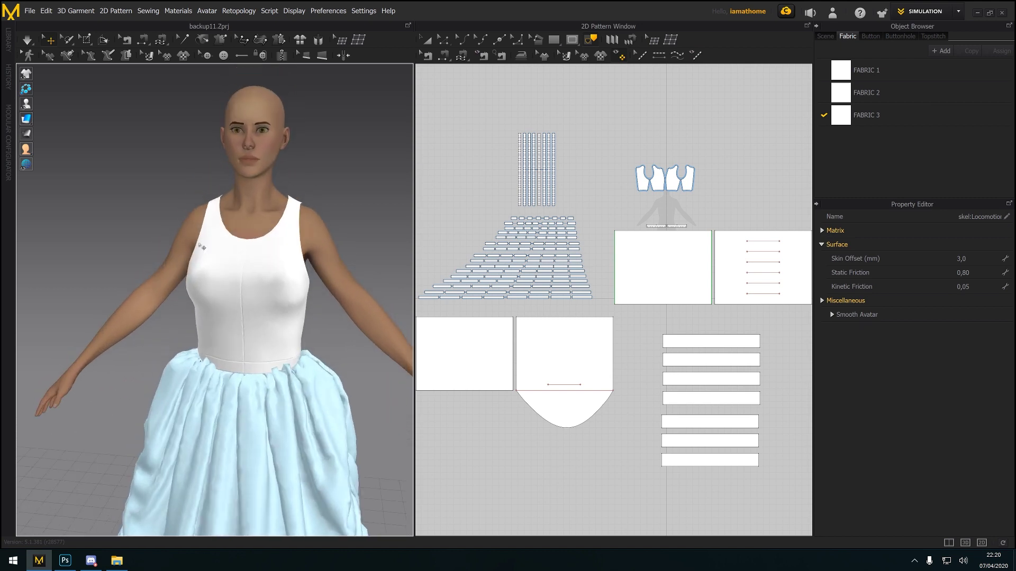
pyautogui.click(28, 42)
pyautogui.moveTo(122, 248); pyautogui.dragTo(356, 326, button='right')
pyautogui.press('space')
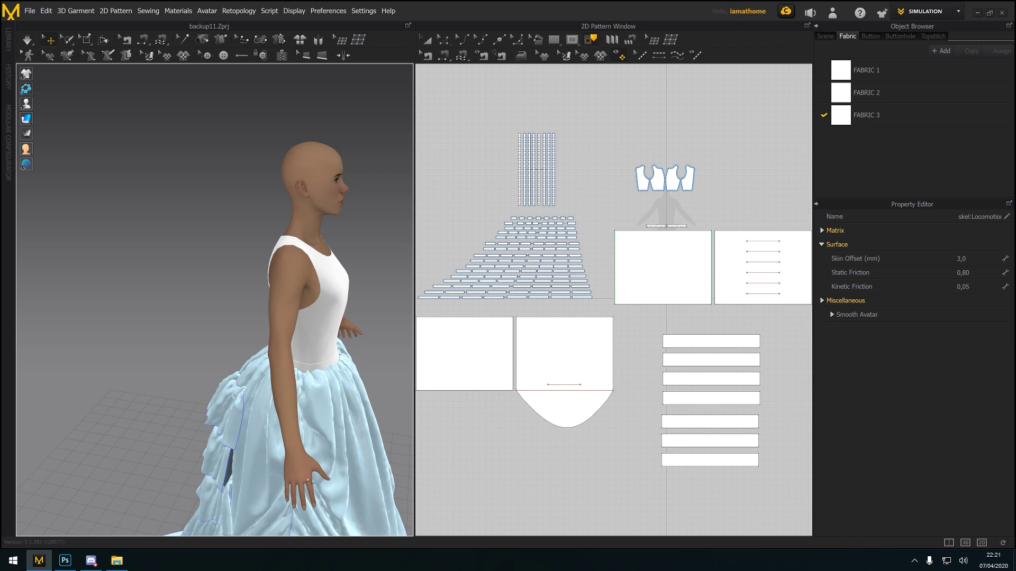
pyautogui.moveTo(308, 479); pyautogui.dragTo(267, 491, button='right')
pyautogui.moveTo(271, 492); pyautogui.dragTo(296, 424, button='middle')
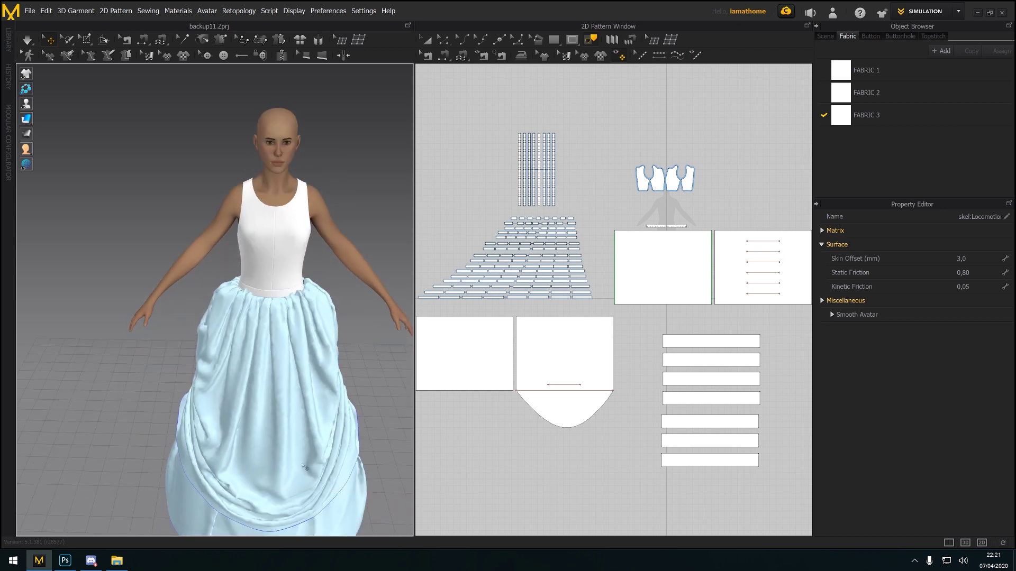
pyautogui.moveTo(304, 466); pyautogui.dragTo(259, 433, button='right')
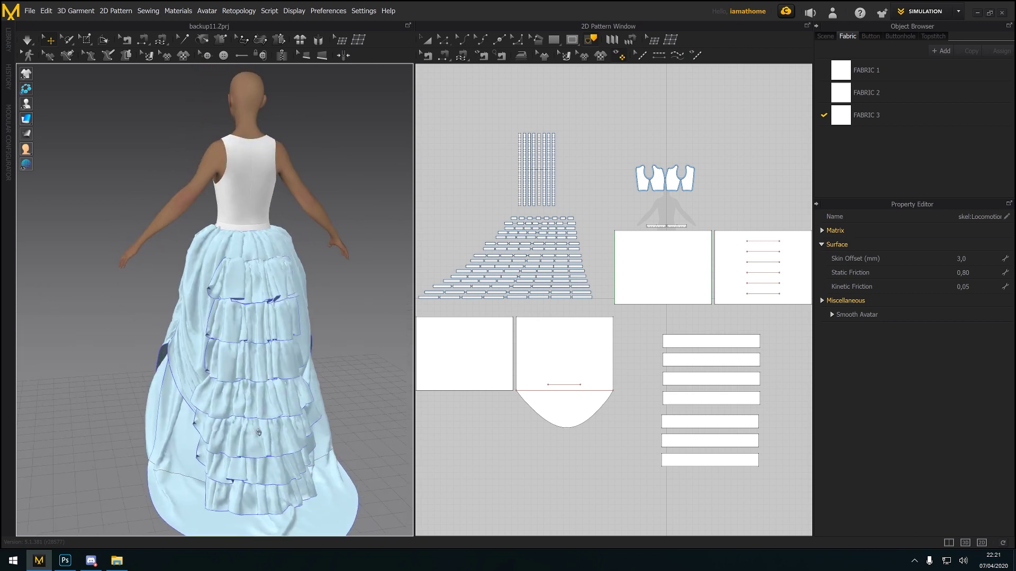
pyautogui.moveTo(191, 383); pyautogui.dragTo(305, 393, button='right')
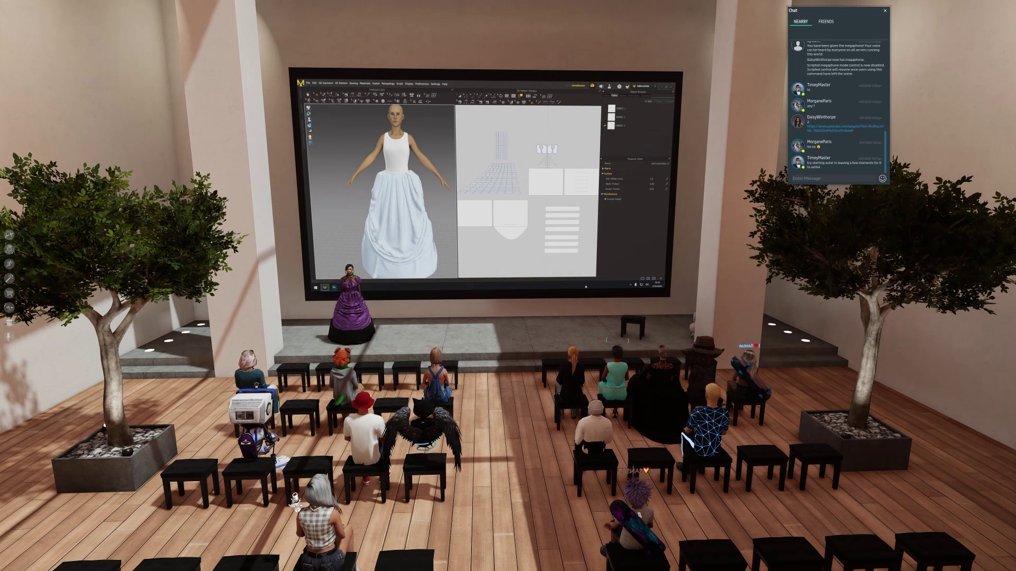
pyautogui.moveTo(508, 476); pyautogui.dragTo(81, 458, button='right')
pyautogui.press('s')
pyautogui.press('w')
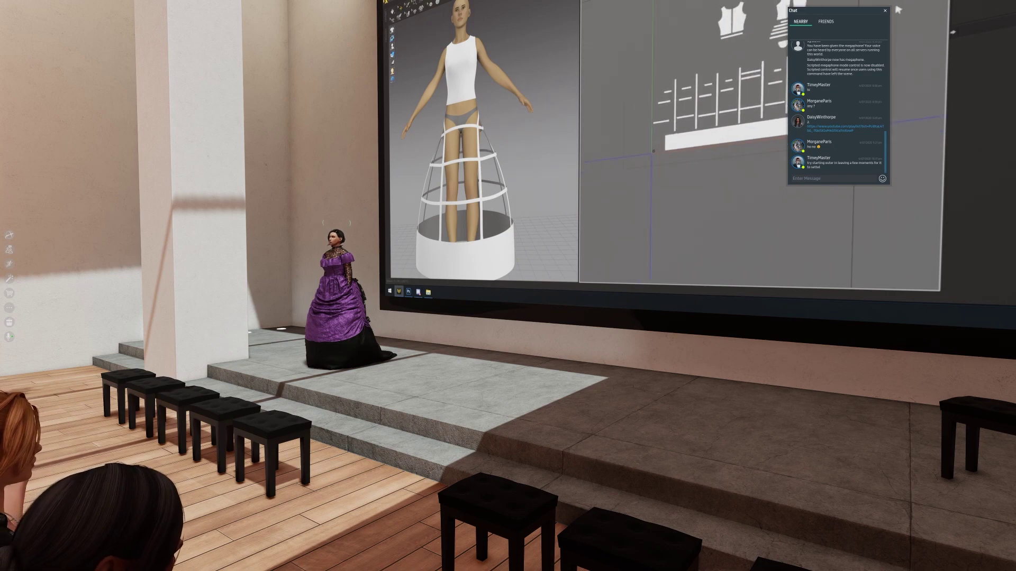
pyautogui.scroll(3, 349, 365)
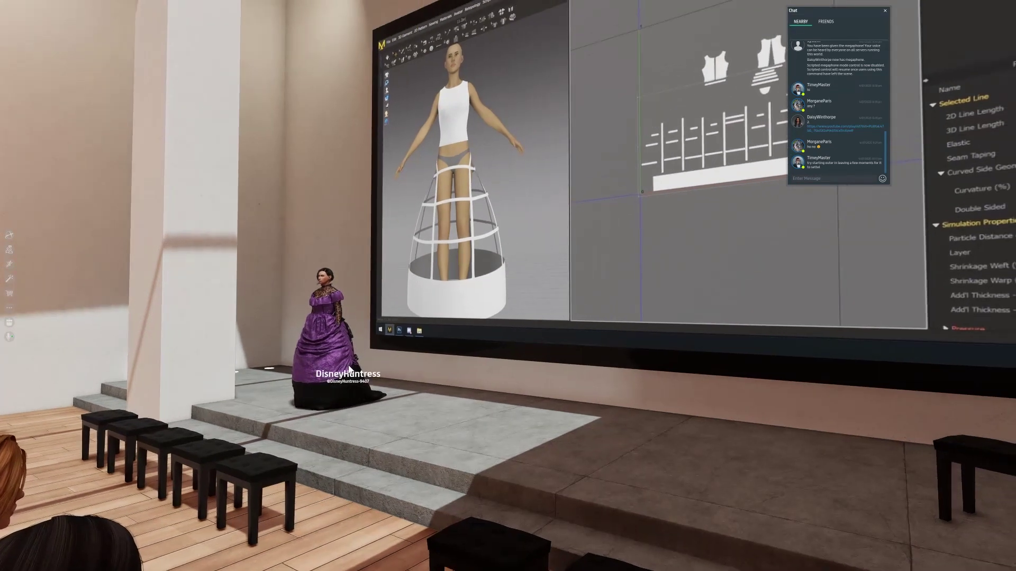
pyautogui.moveTo(348, 365); pyautogui.dragTo(53, 370, button='right')
pyautogui.press('s')
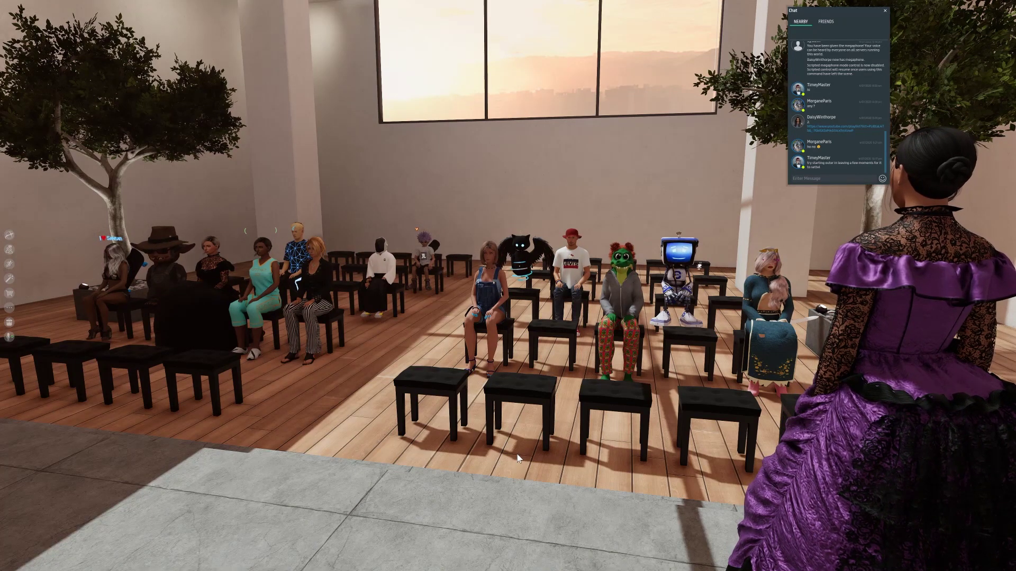
# Look over the seated audience and examine the purple bustle gown on the standing avatar from the side
pyautogui.moveTo(450, 487); pyautogui.dragTo(367, 481, button='right')
pyautogui.press('w')
pyautogui.press('a')
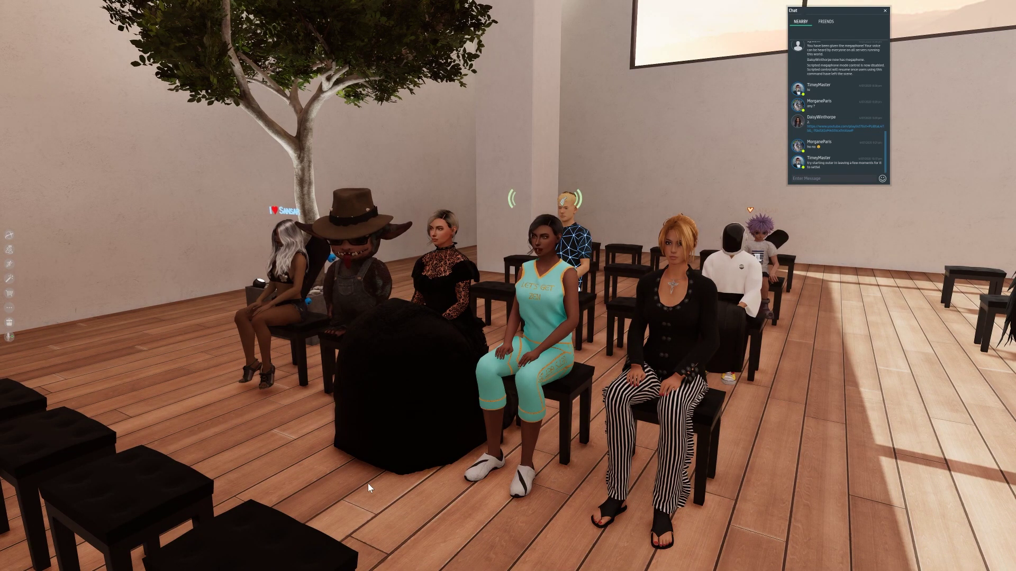
pyautogui.moveTo(367, 484); pyautogui.dragTo(370, 485, button='right')
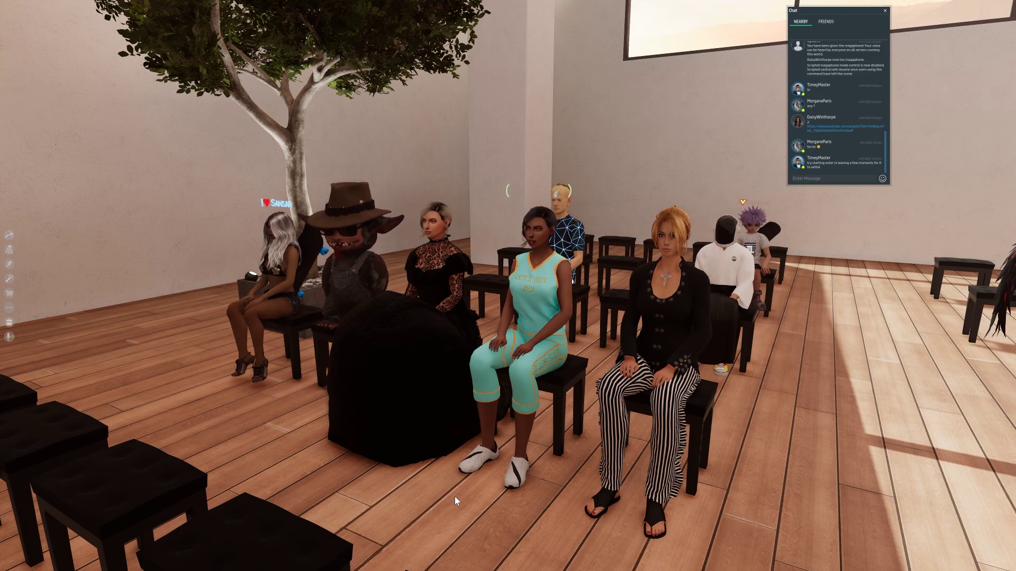
pyautogui.moveTo(461, 499); pyautogui.dragTo(820, 502, button='right')
pyautogui.scroll(3, 776, 439)
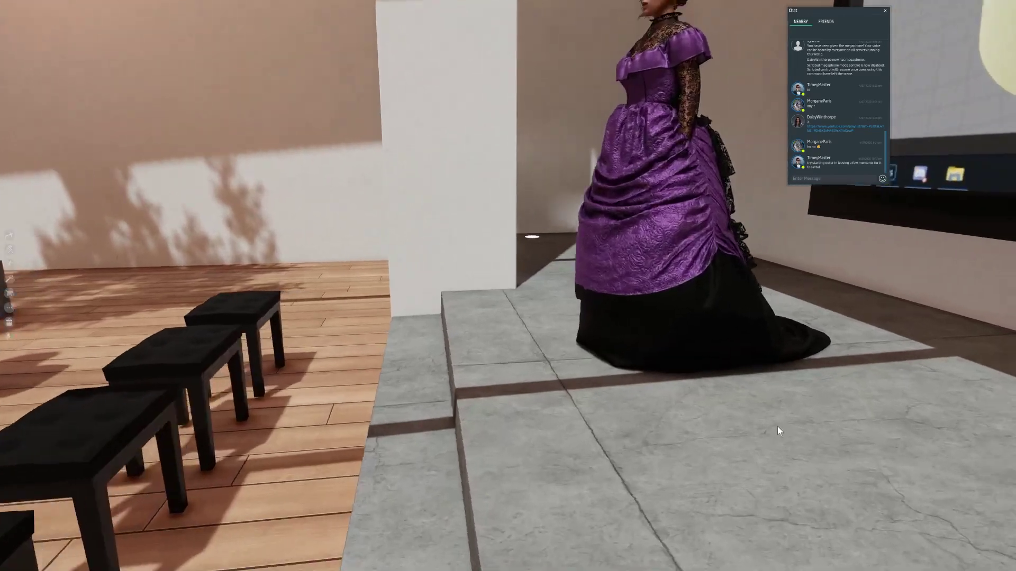
pyautogui.moveTo(778, 427); pyautogui.dragTo(787, 424, button='right')
pyautogui.scroll(-3, 783, 424)
pyautogui.scroll(5, 776, 423)
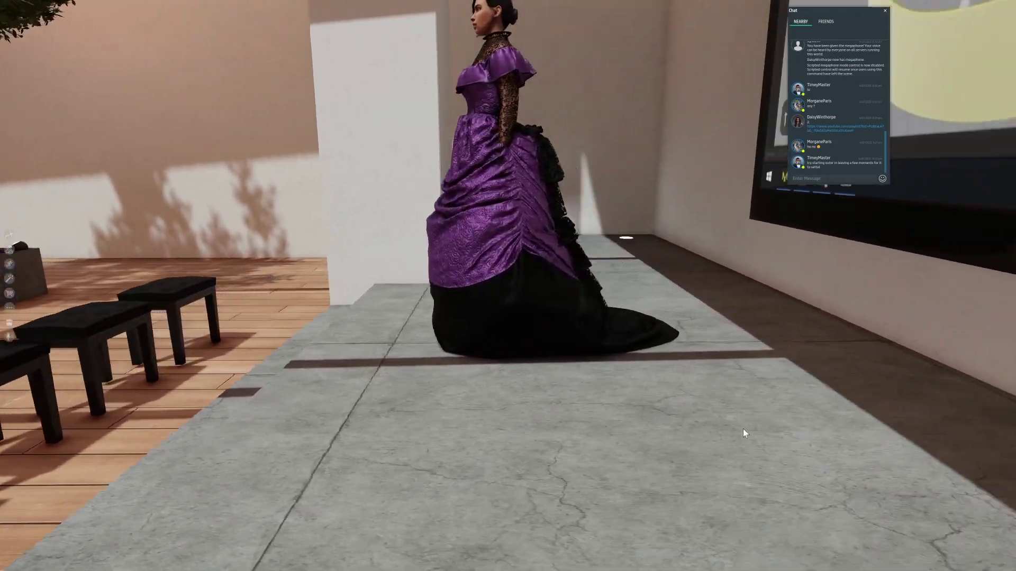
pyautogui.scroll(2, 743, 429)
pyautogui.moveTo(743, 429); pyautogui.dragTo(535, 436, button='right')
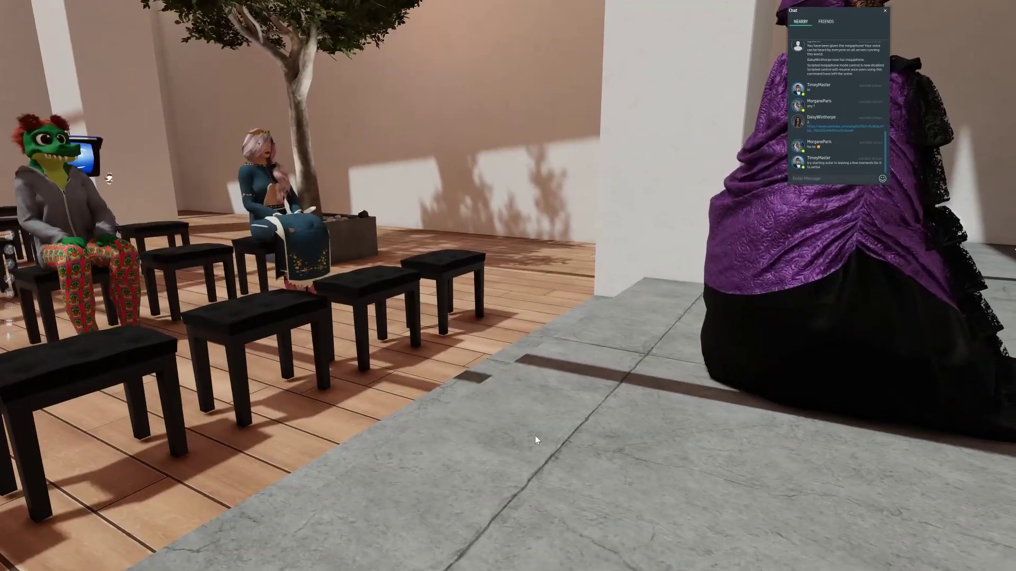
pyautogui.moveTo(242, 205); pyautogui.dragTo(877, 242, button='right')
pyautogui.scroll(2, 877, 243)
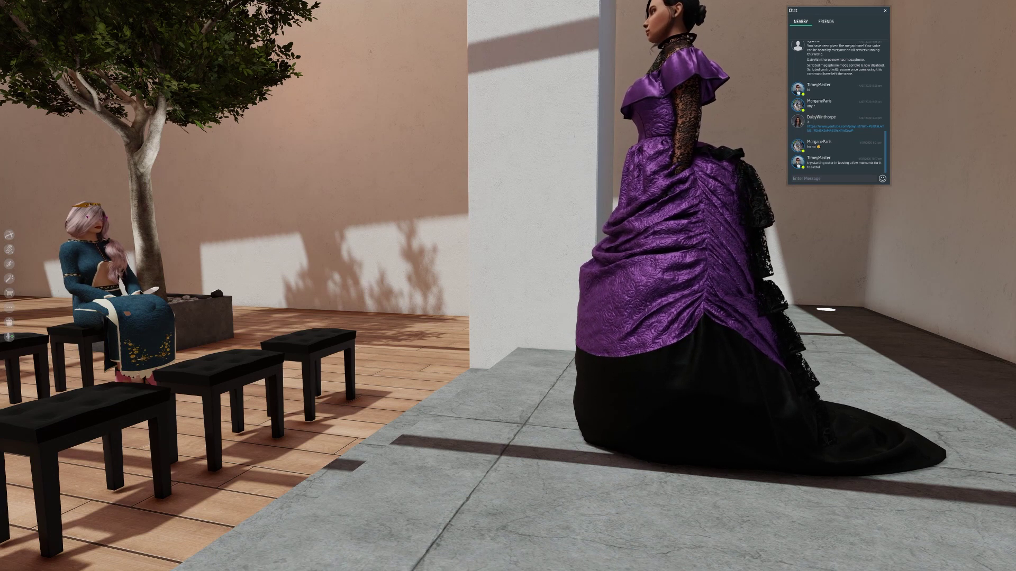
pyautogui.moveTo(508, 286); pyautogui.dragTo(868, 233, button='right')
# Bring the large presentation screen behind the stage into full view
pyautogui.press('s')
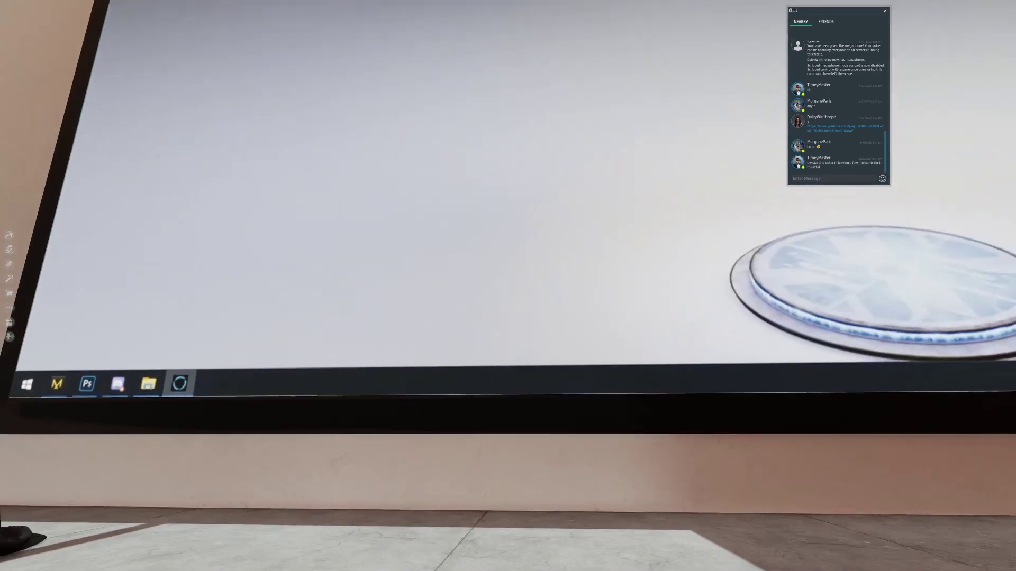
pyautogui.press('w')
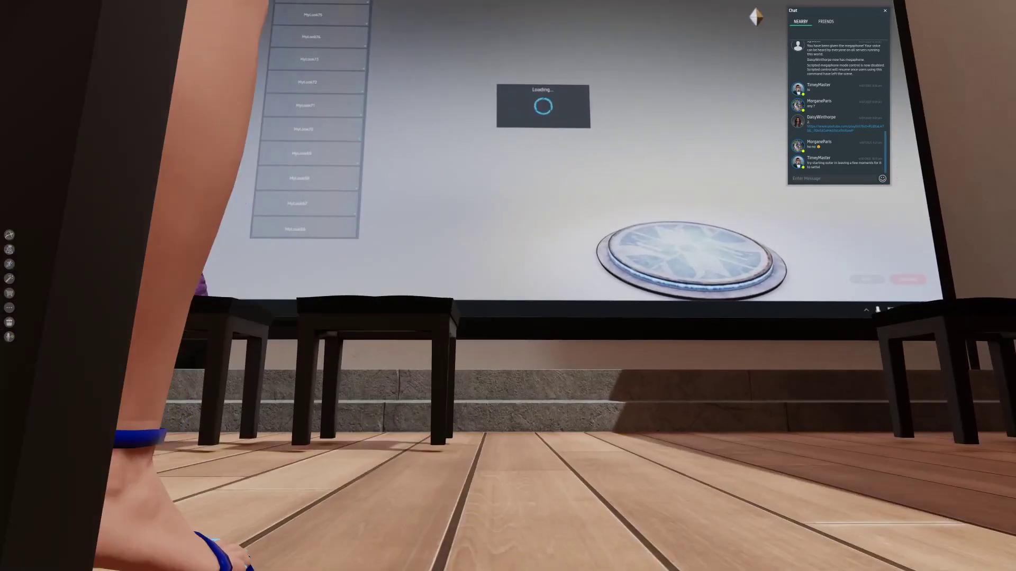
pyautogui.press('w')
pyautogui.scroll(-8, 508, 286)
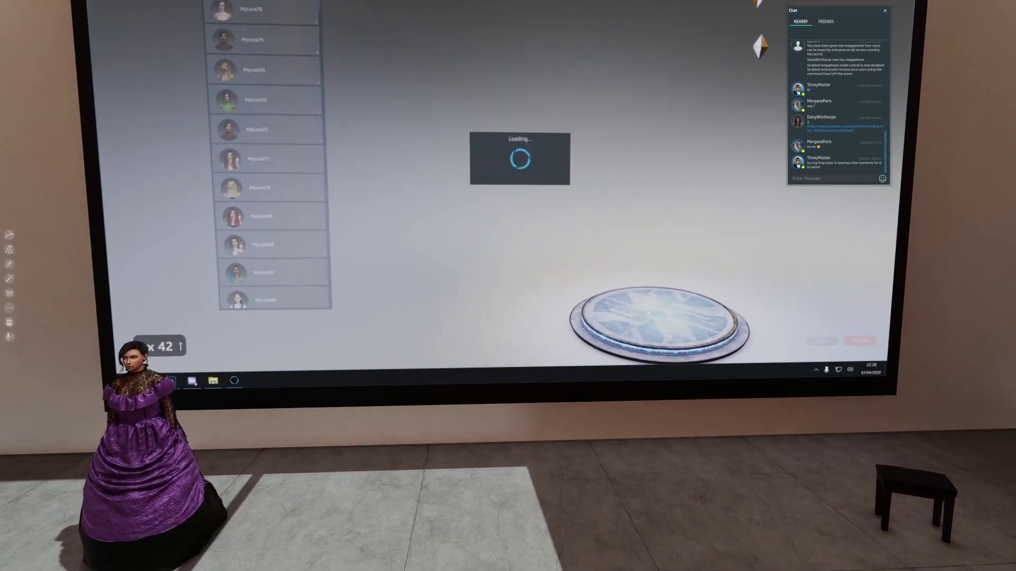
pyautogui.press('e')
pyautogui.press('e')
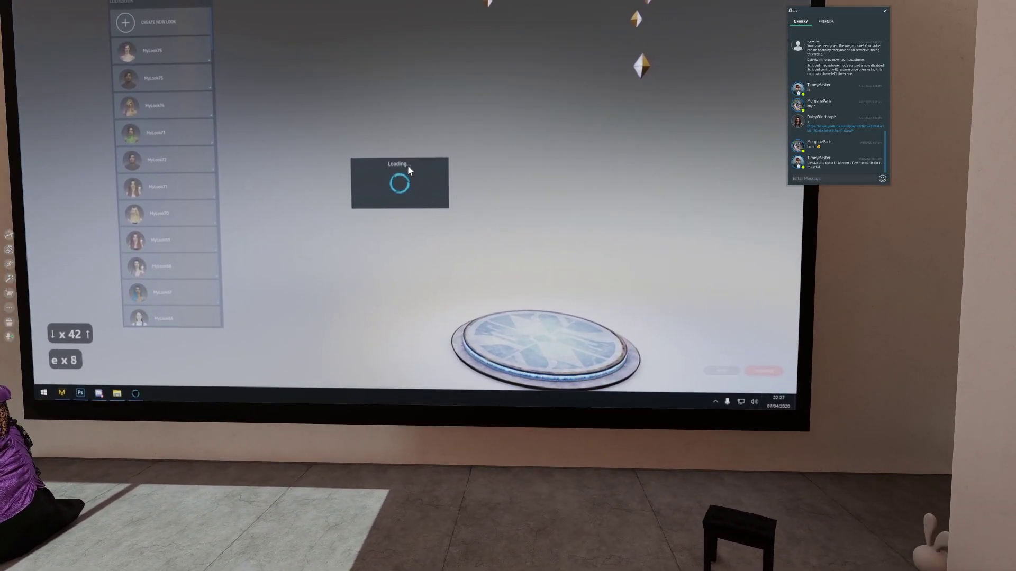
pyautogui.press('Right')
pyautogui.press('Right')
pyautogui.press('Right')
pyautogui.press('Right')
pyautogui.press('Right')
pyautogui.press('Right')
pyautogui.press('Right')
pyautogui.press('Right')
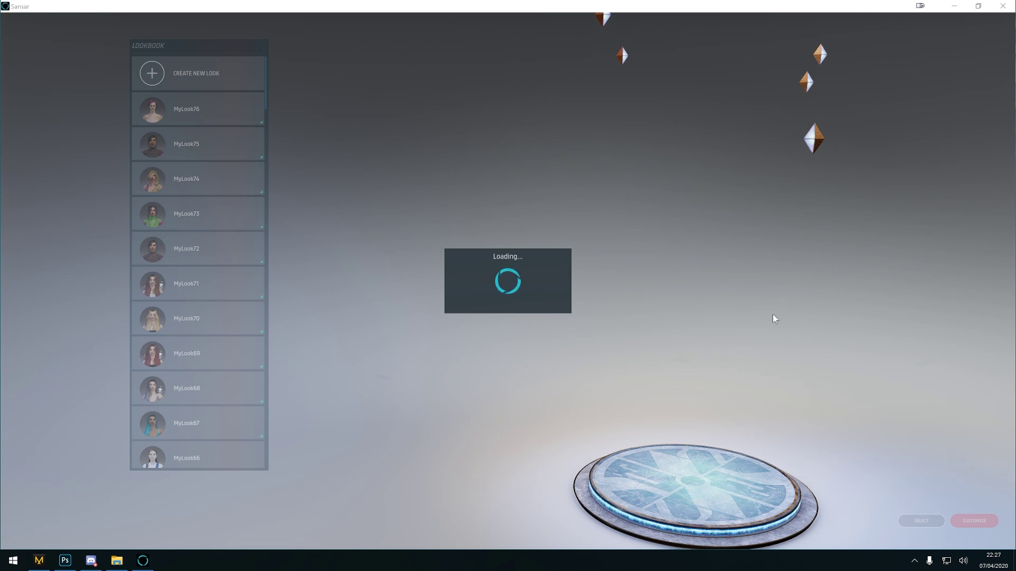
pyautogui.press('Down')
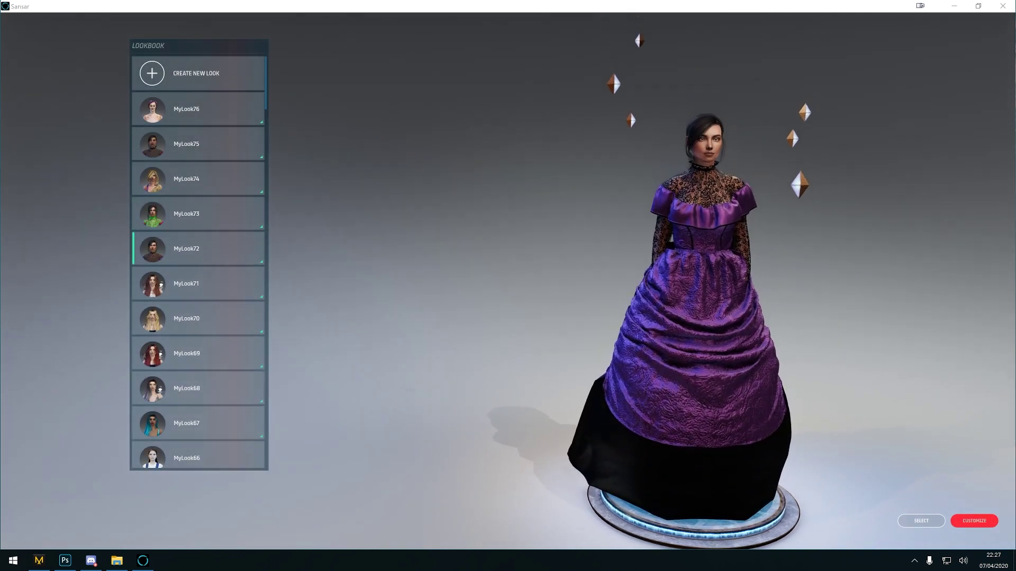
pyautogui.press('Down')
pyautogui.press('Down')
pyautogui.press('Down')
pyautogui.press('Down')
pyautogui.press('Down')
pyautogui.press('Down')
pyautogui.press('Down')
pyautogui.press('Left')
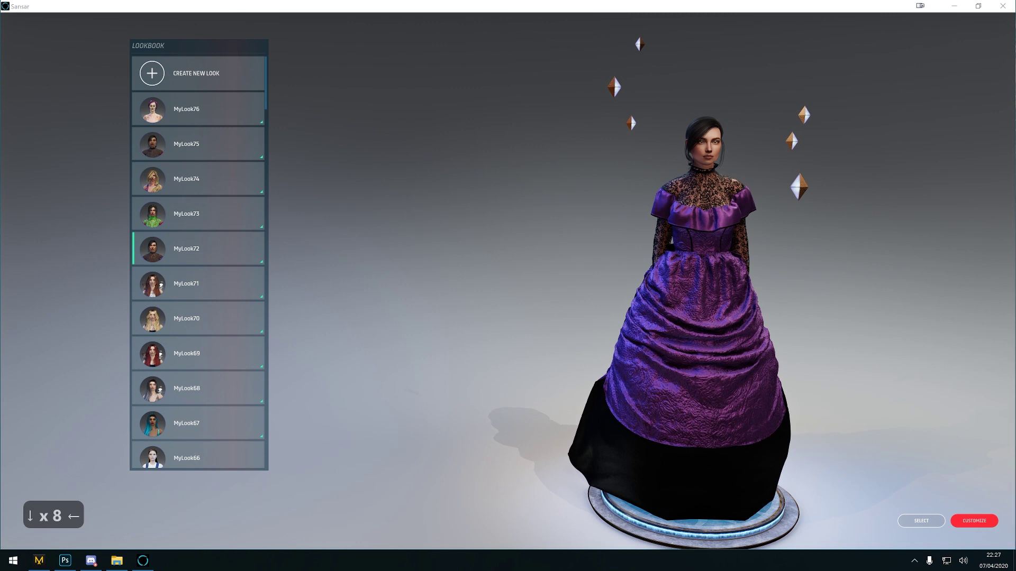
# Open the MyLook72 look for customizing and switch its body to the default female avatar
pyautogui.click(974, 521)
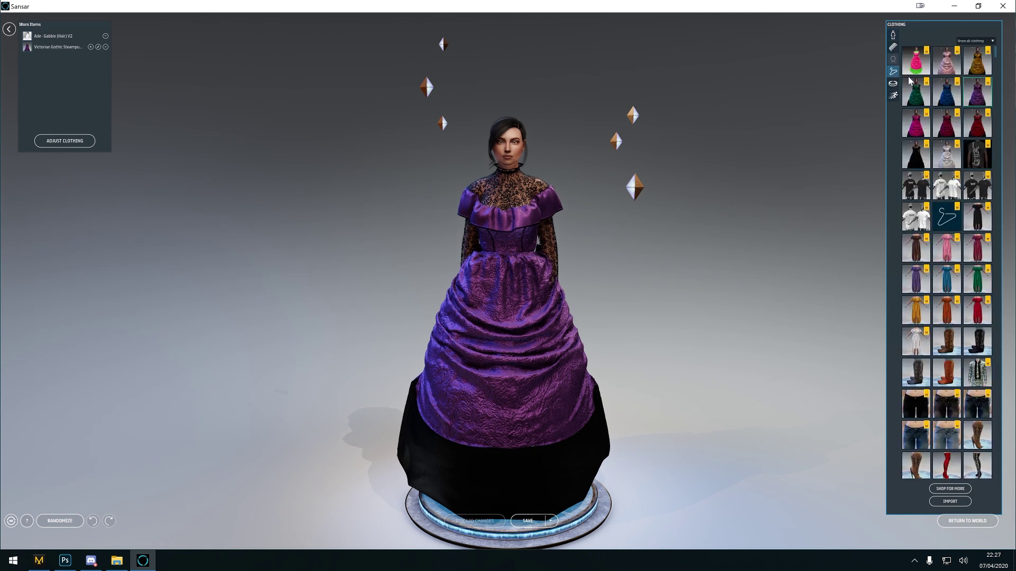
pyautogui.click(894, 36)
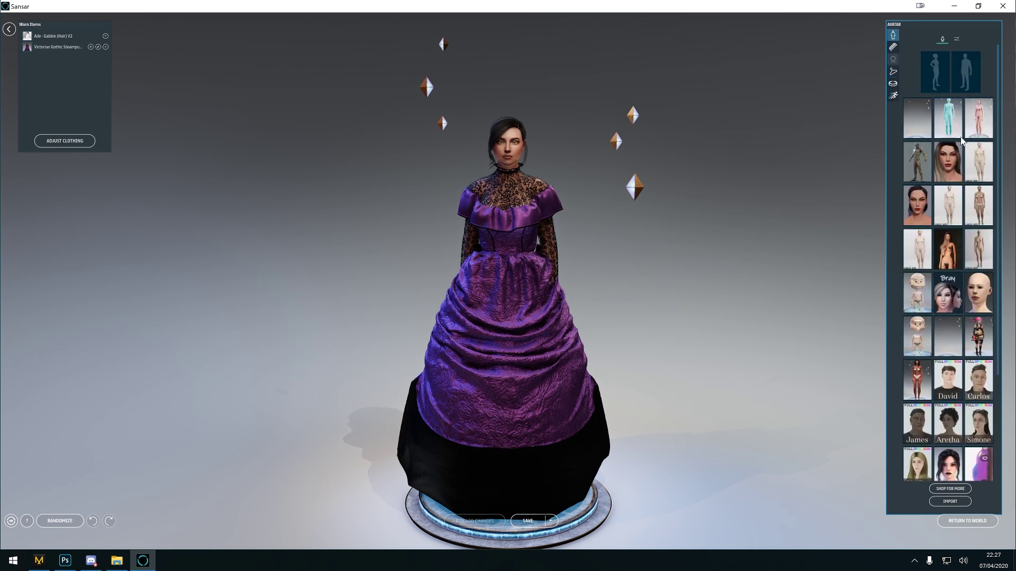
pyautogui.click(941, 69)
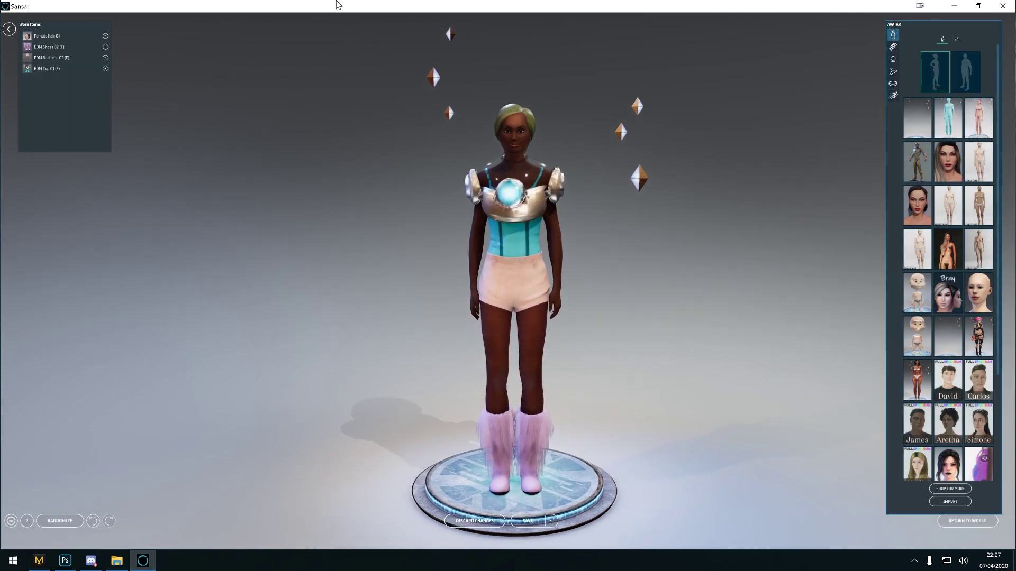
# Remove the EDM top, bottoms, shoes and hair from the default female avatar
pyautogui.click(106, 69)
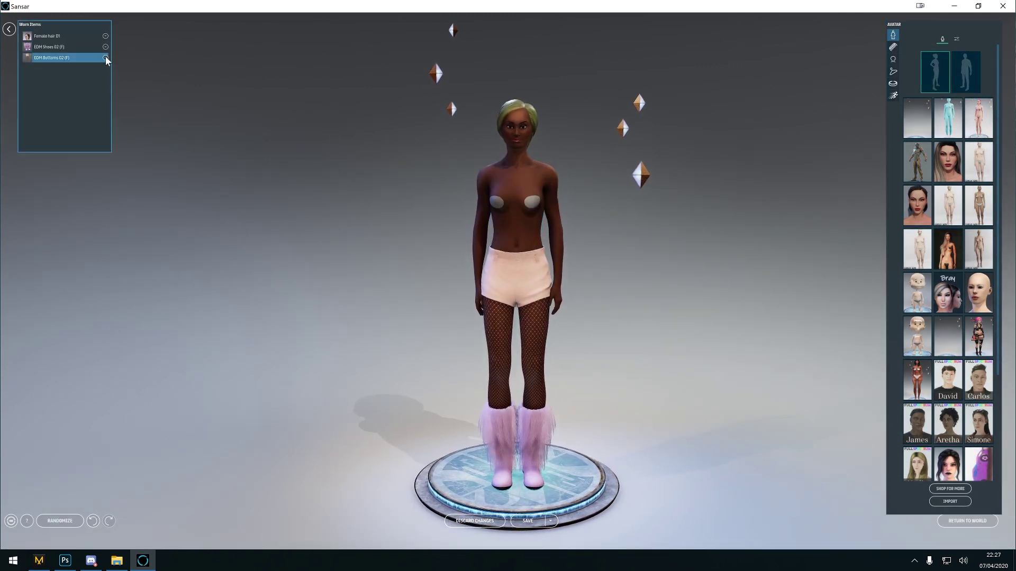
pyautogui.click(105, 58)
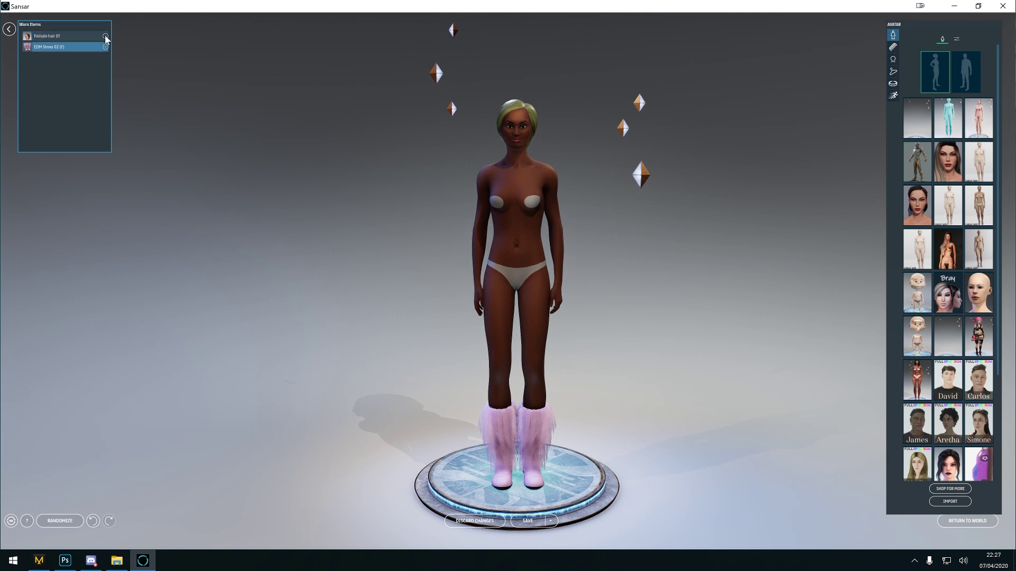
pyautogui.click(106, 36)
pyautogui.click(105, 36)
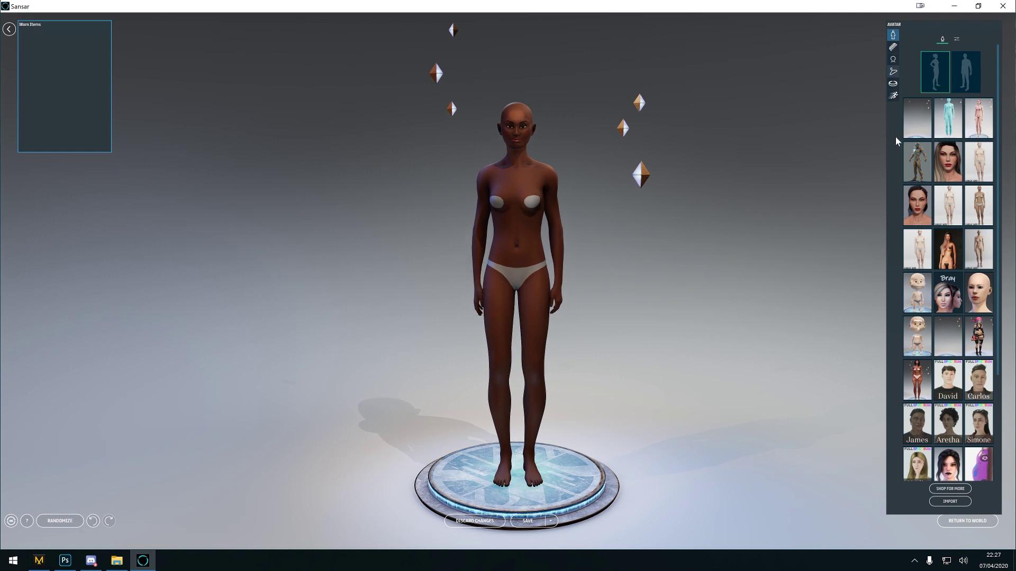
# Dress the avatar in the red Victorian Gothic Steampunk Bustle Gown from the clothing collection
pyautogui.click(893, 72)
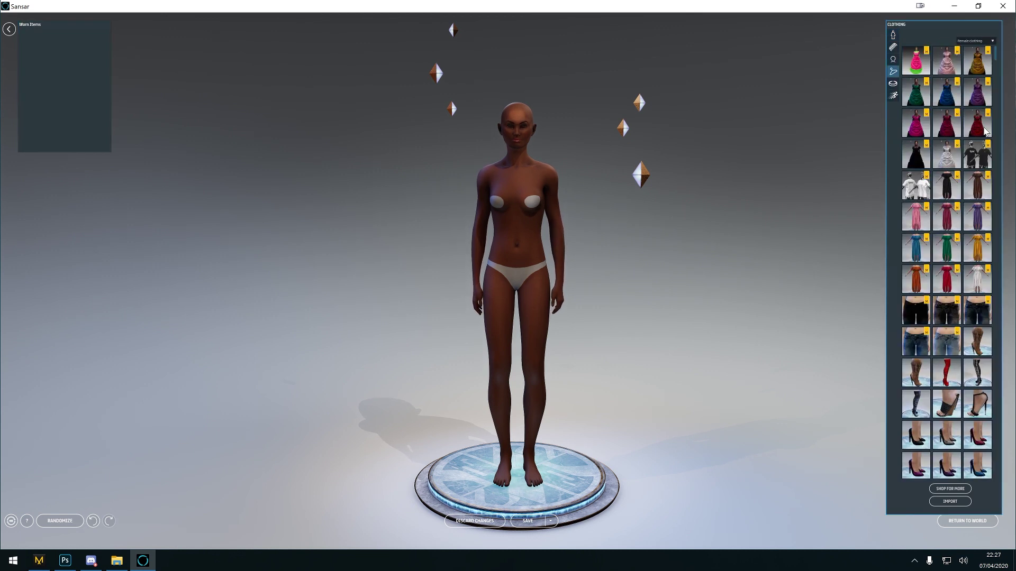
pyautogui.click(984, 128)
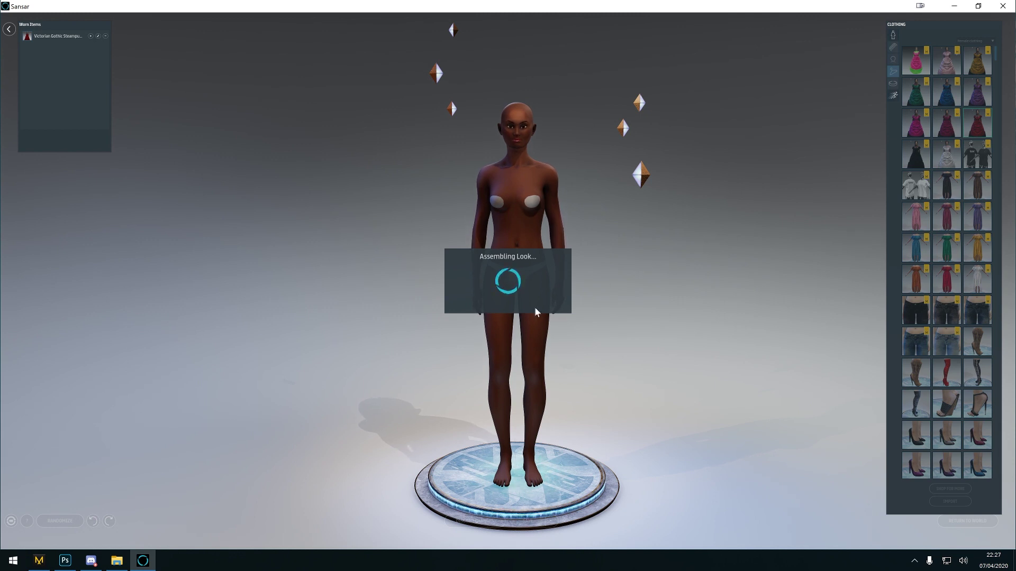
pyautogui.click(39, 562)
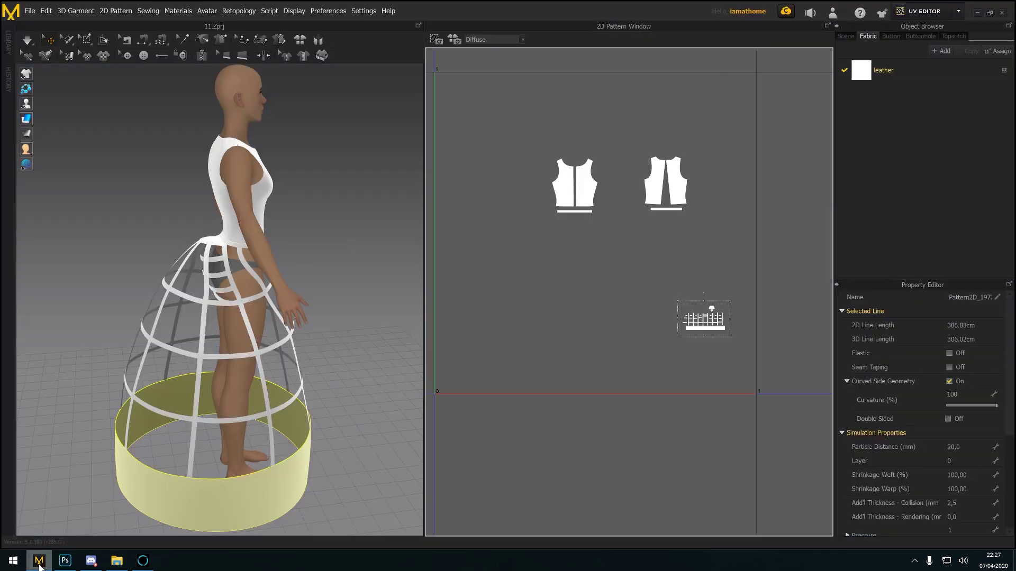
pyautogui.click(977, 13)
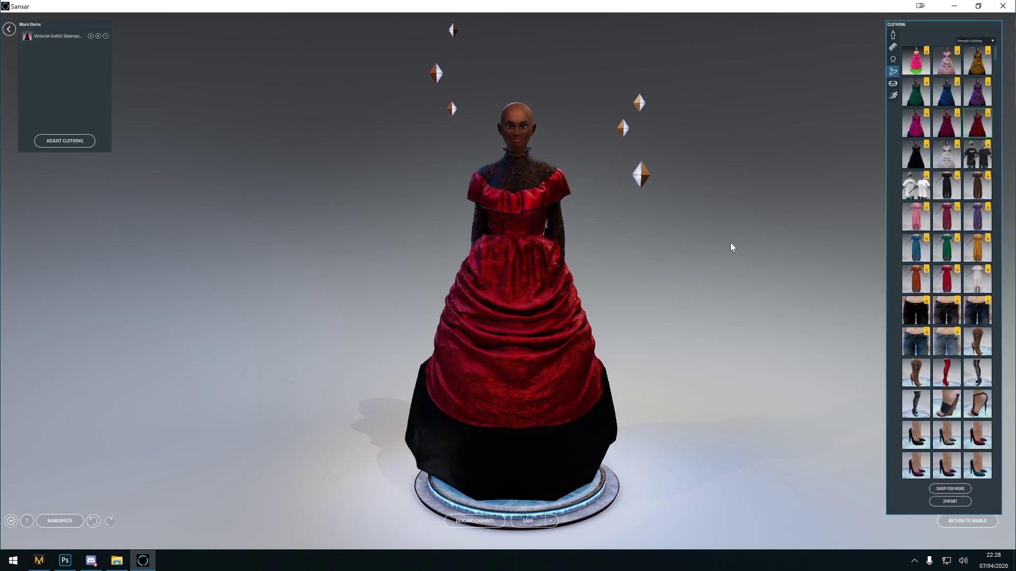
# Put the red gown into clothing adjustment, examine its fit from the front, sides and back, and finish adjusting
pyautogui.scroll(3, 550, 239)
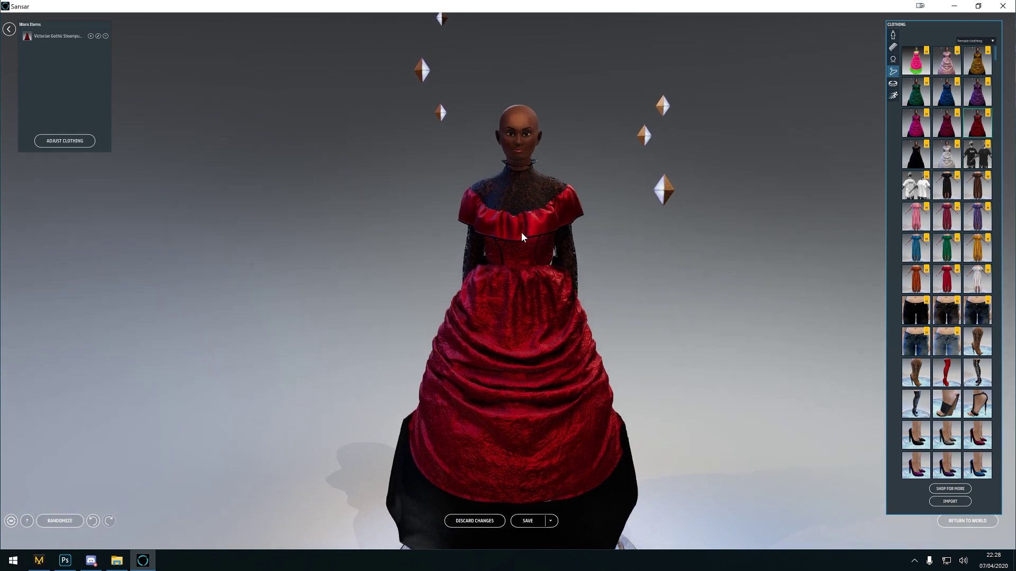
pyautogui.moveTo(522, 233)
pyautogui.mouseDown()
pyautogui.moveTo(524, 195)
pyautogui.moveTo(525, 211)
pyautogui.moveTo(514, 218)
pyautogui.mouseUp()
pyautogui.click(91, 36)
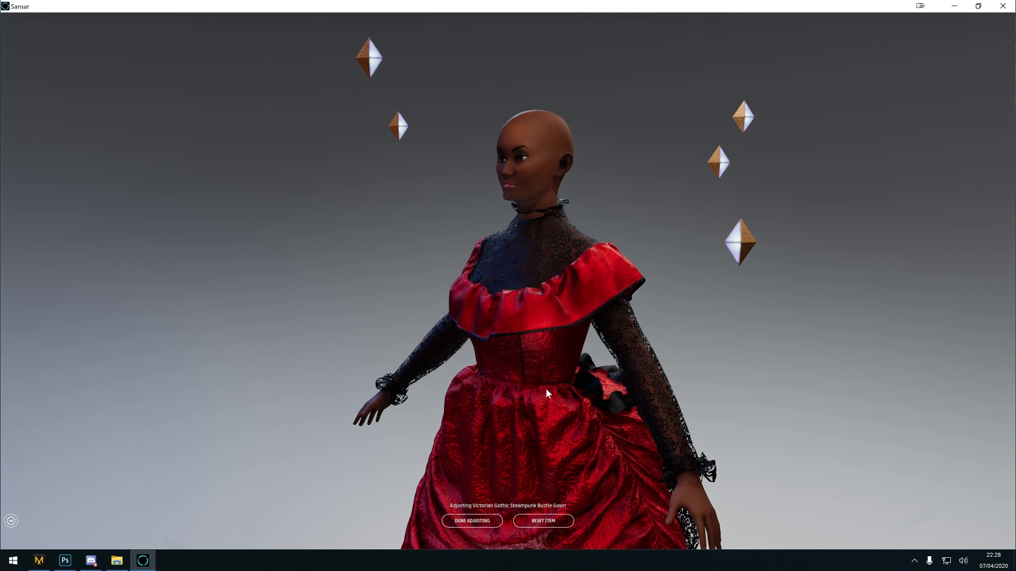
pyautogui.moveTo(545, 388); pyautogui.dragTo(586, 401)
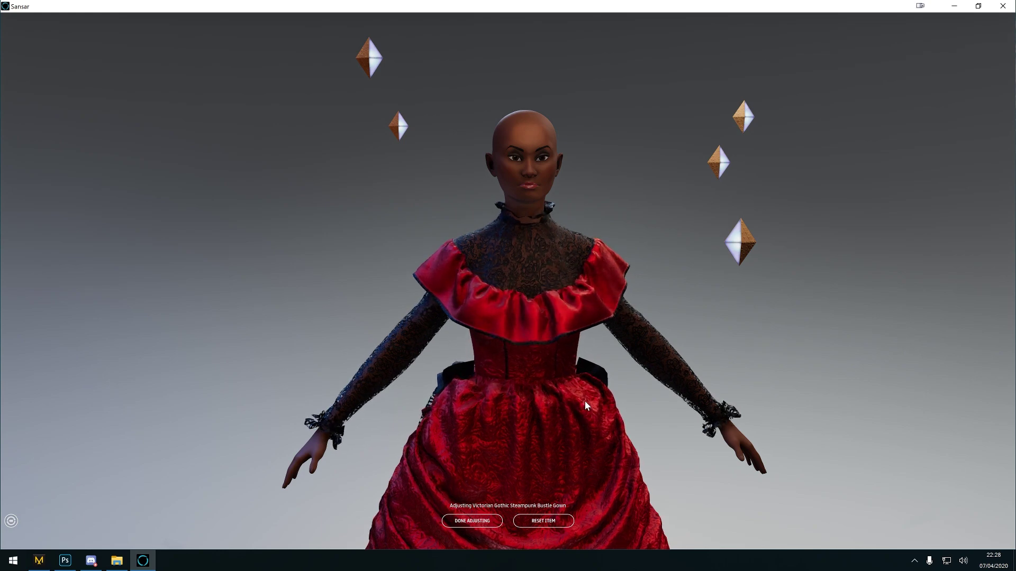
pyautogui.moveTo(585, 401); pyautogui.dragTo(554, 369)
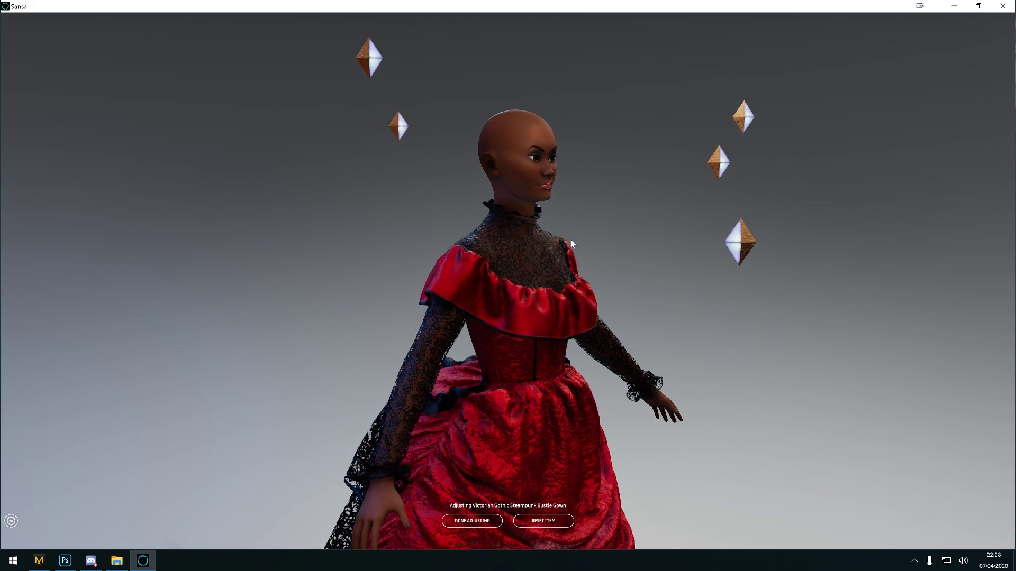
pyautogui.moveTo(664, 358); pyautogui.dragTo(512, 366)
pyautogui.scroll(-5, 560, 377)
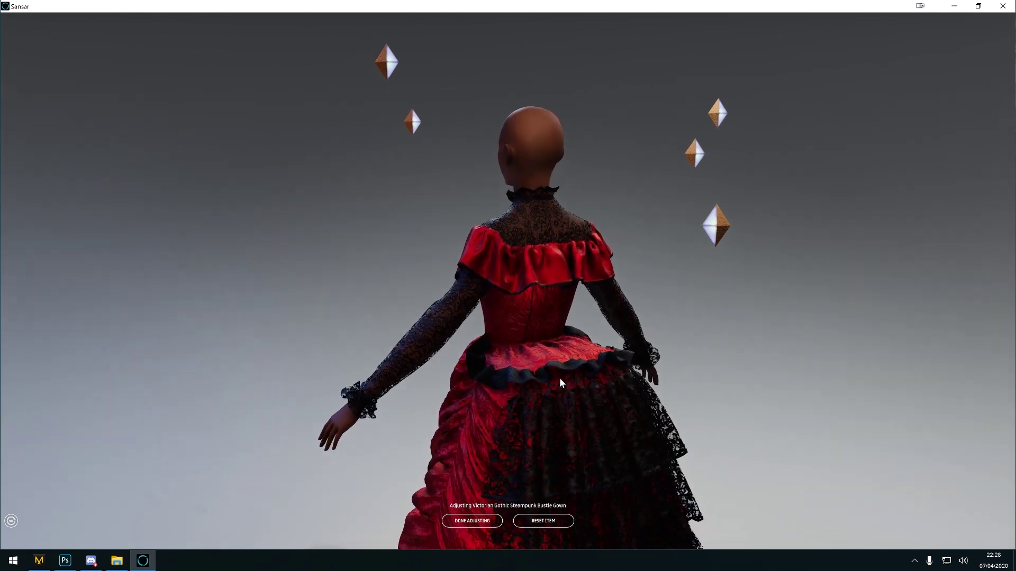
pyautogui.moveTo(560, 389); pyautogui.dragTo(639, 443)
pyautogui.moveTo(559, 430)
pyautogui.mouseDown()
pyautogui.moveTo(516, 423)
pyautogui.moveTo(658, 451)
pyautogui.moveTo(412, 444)
pyautogui.moveTo(377, 470)
pyautogui.moveTo(500, 444)
pyautogui.moveTo(560, 415)
pyautogui.mouseUp()
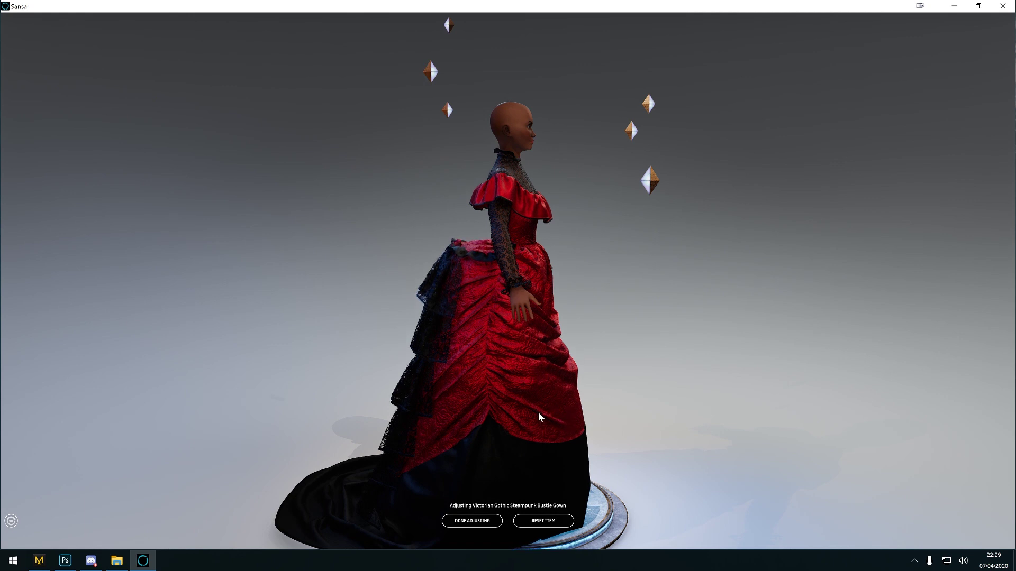
pyautogui.moveTo(550, 403)
pyautogui.mouseDown()
pyautogui.moveTo(466, 410)
pyautogui.moveTo(513, 392)
pyautogui.moveTo(551, 403)
pyautogui.mouseUp()
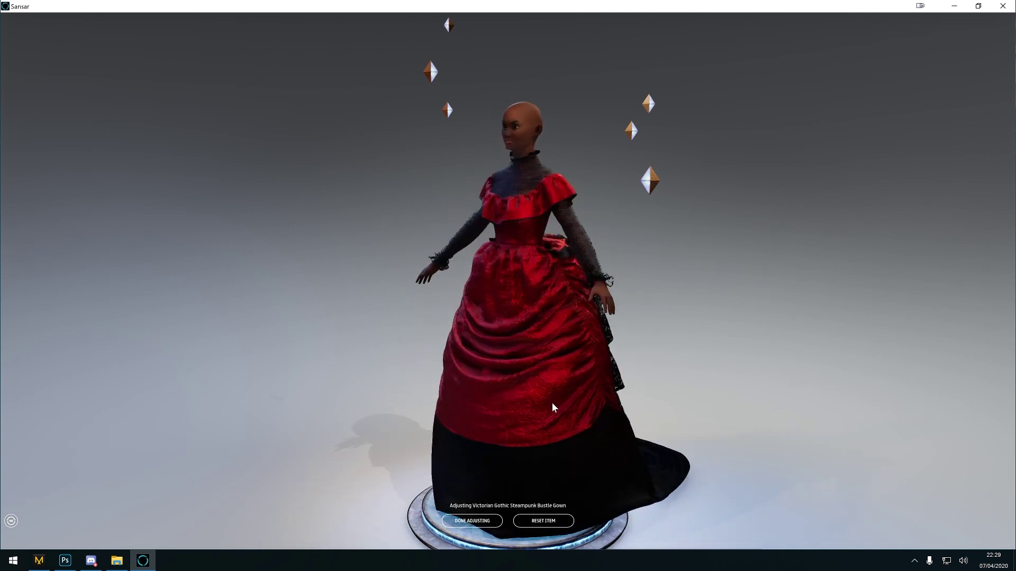
pyautogui.click(472, 521)
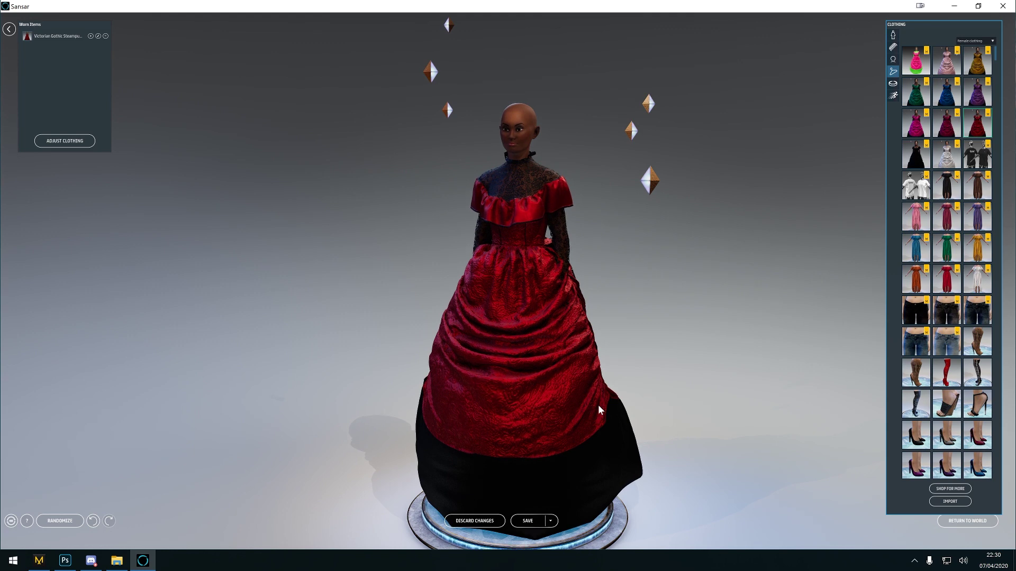
# Rotate the dressed avatar to check how the gown's skirt and train hang with the arms lowered
pyautogui.moveTo(598, 380); pyautogui.dragTo(847, 365)
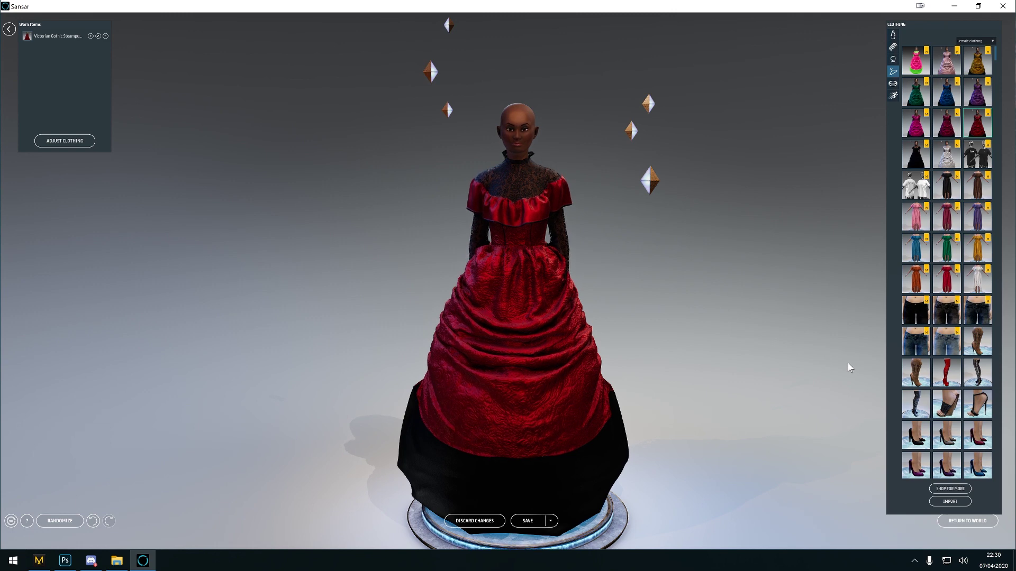
pyautogui.moveTo(543, 358); pyautogui.dragTo(166, 399)
pyautogui.moveTo(718, 394); pyautogui.dragTo(671, 330)
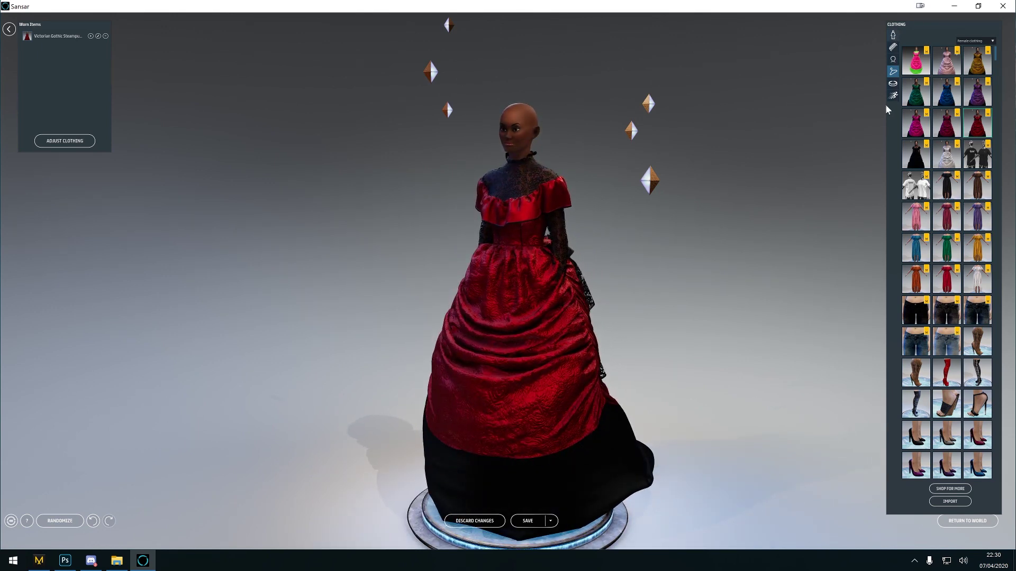
# Replace the default female body with the light-skinned custom female avatar from the avatar collection
pyautogui.click(892, 35)
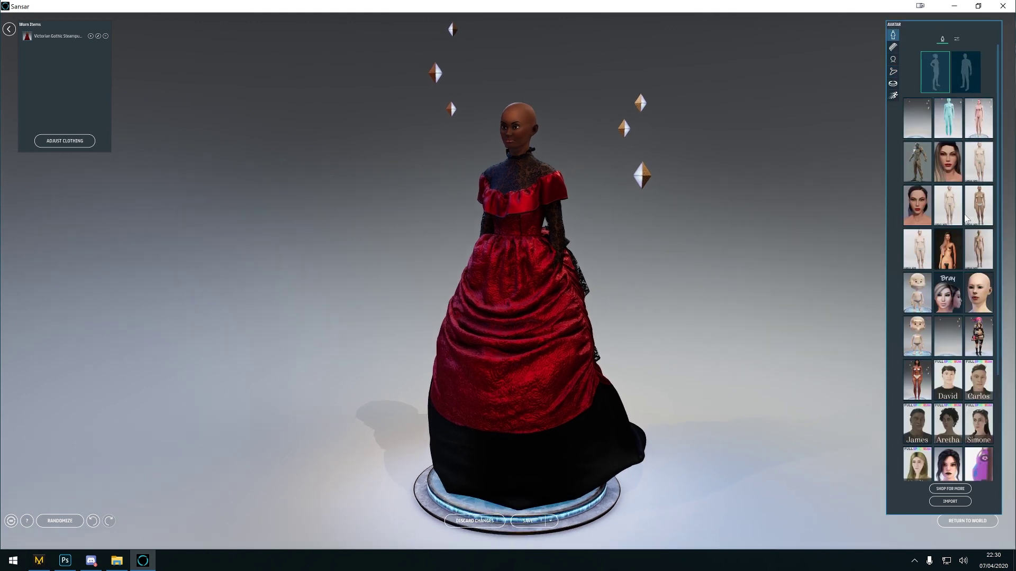
pyautogui.scroll(-1, 950, 431)
pyautogui.scroll(-1, 949, 431)
pyautogui.click(950, 431)
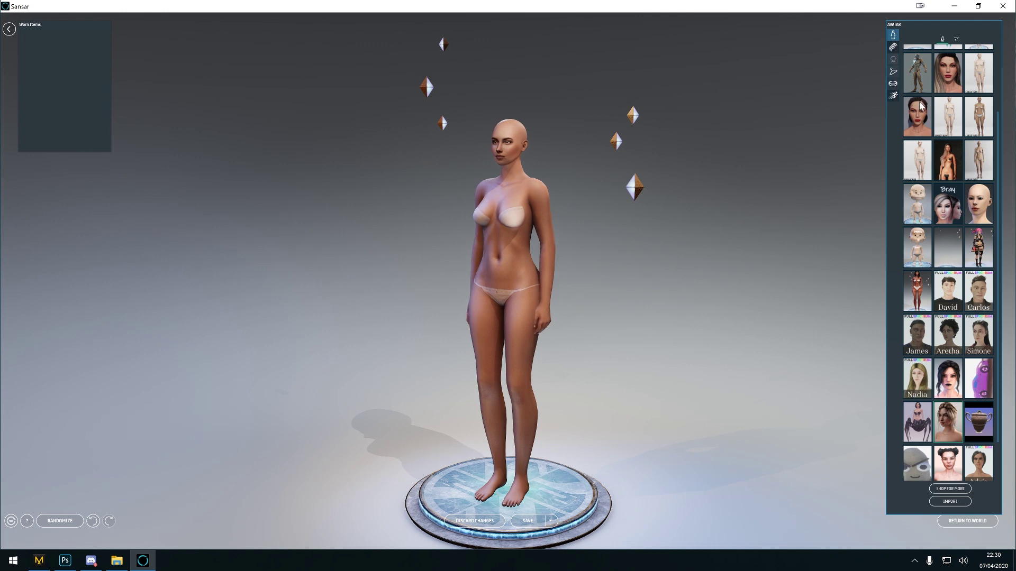
# Dress the custom avatar in the dark crimson Victorian Gothic Steampunk Bustle Gown and turn her to face forward
pyautogui.click(893, 71)
pyautogui.doubleClick(947, 123)
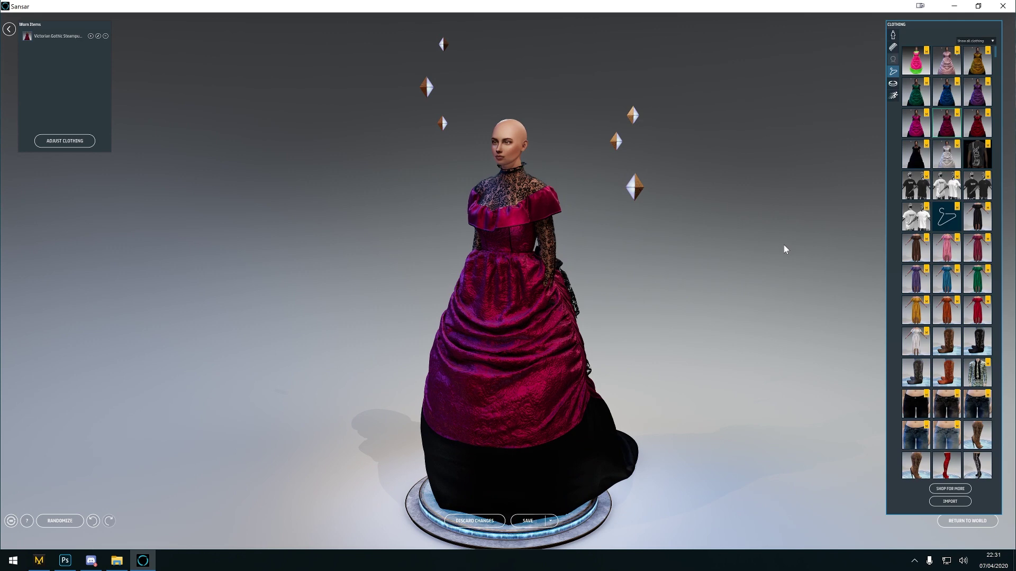
pyautogui.moveTo(495, 389); pyautogui.dragTo(531, 376)
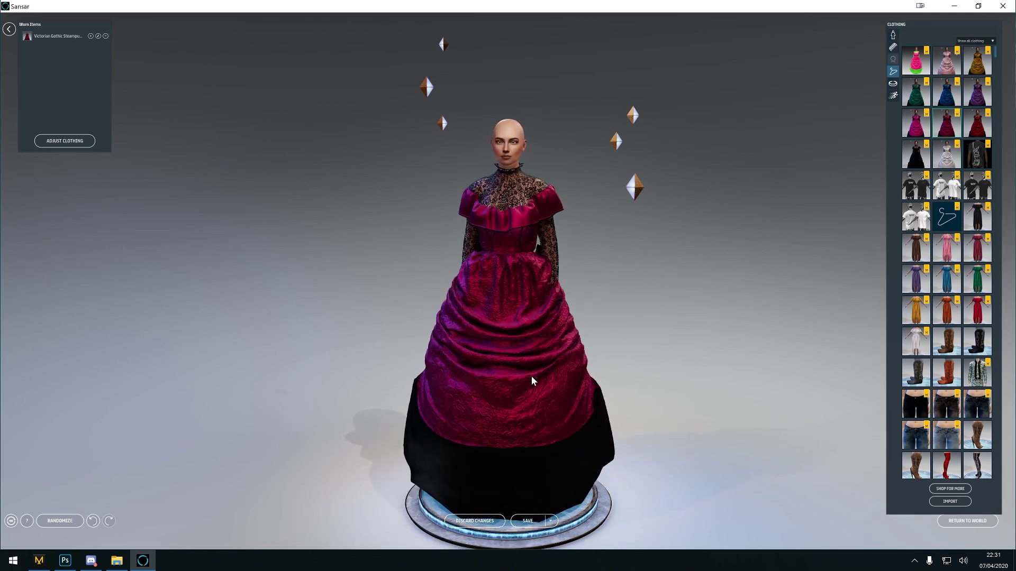
# Remove the crimson gown and replace the body with the last female avatar in the avatar collection
pyautogui.click(945, 127)
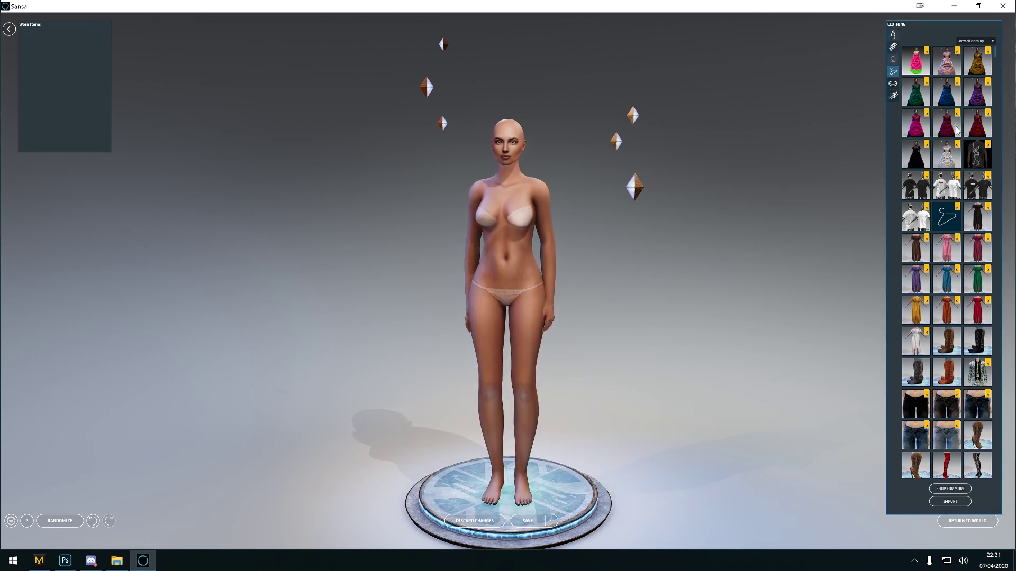
pyautogui.click(892, 36)
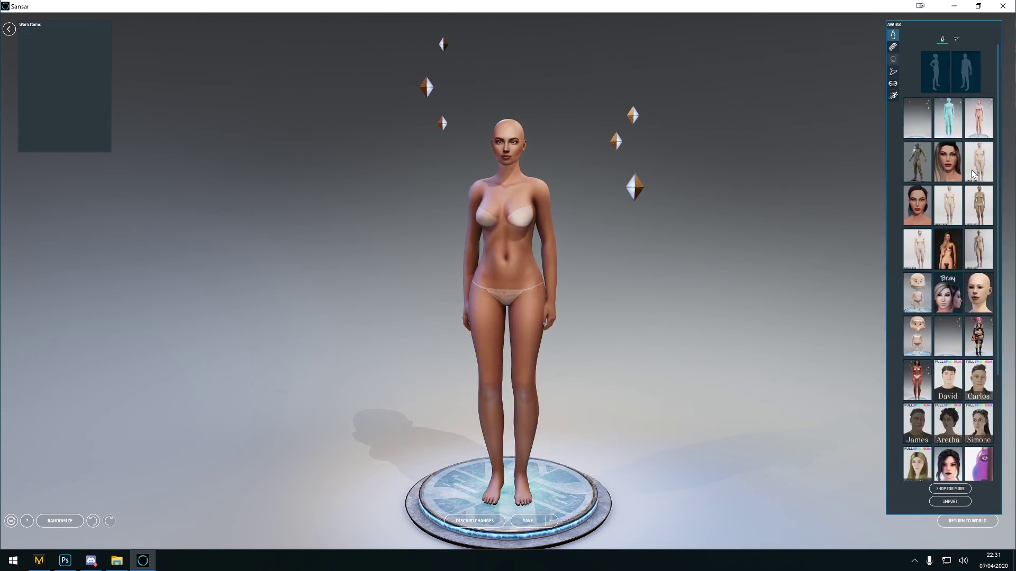
pyautogui.scroll(-5, 989, 433)
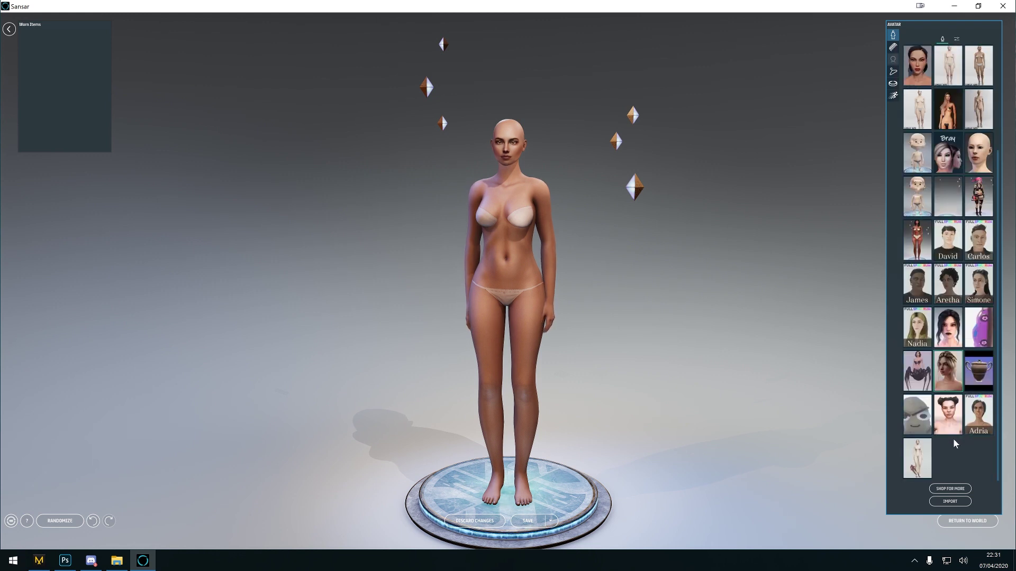
pyautogui.click(920, 450)
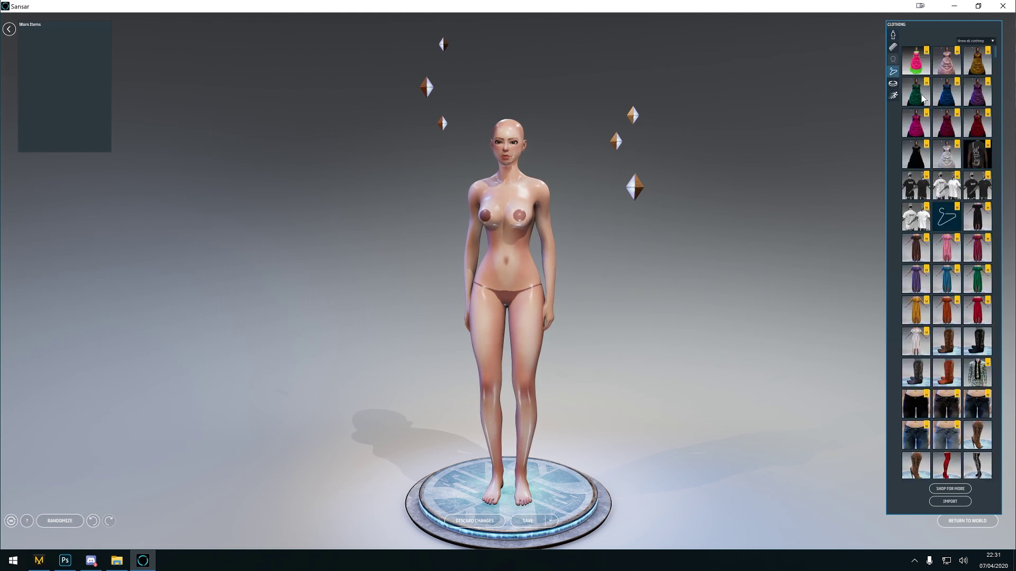
# Dress the avatar in the magenta Victorian Gothic Steampunk Bustle Gown and put it into clothing adjustment
pyautogui.click(917, 124)
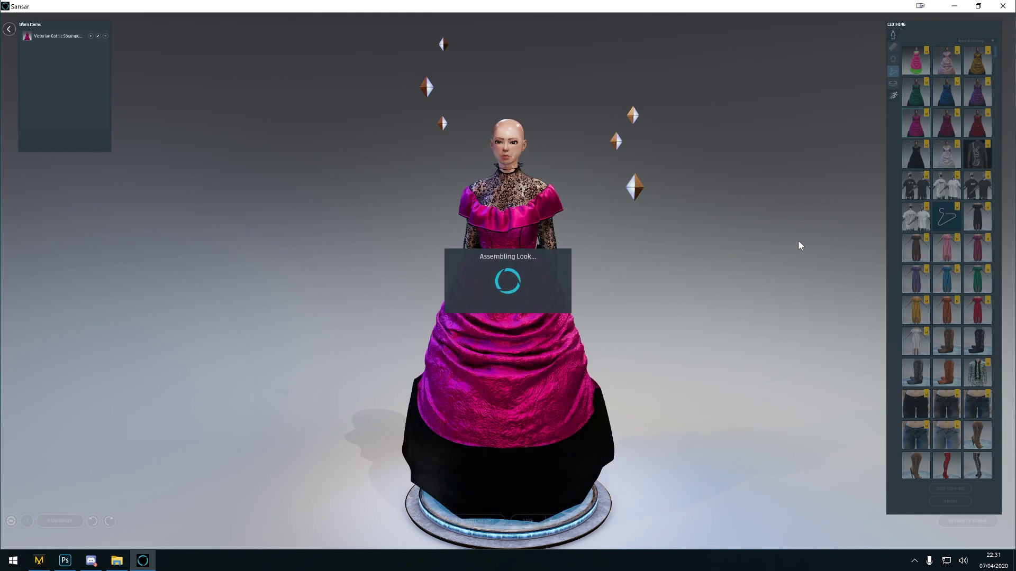
pyautogui.moveTo(602, 208); pyautogui.dragTo(601, 286)
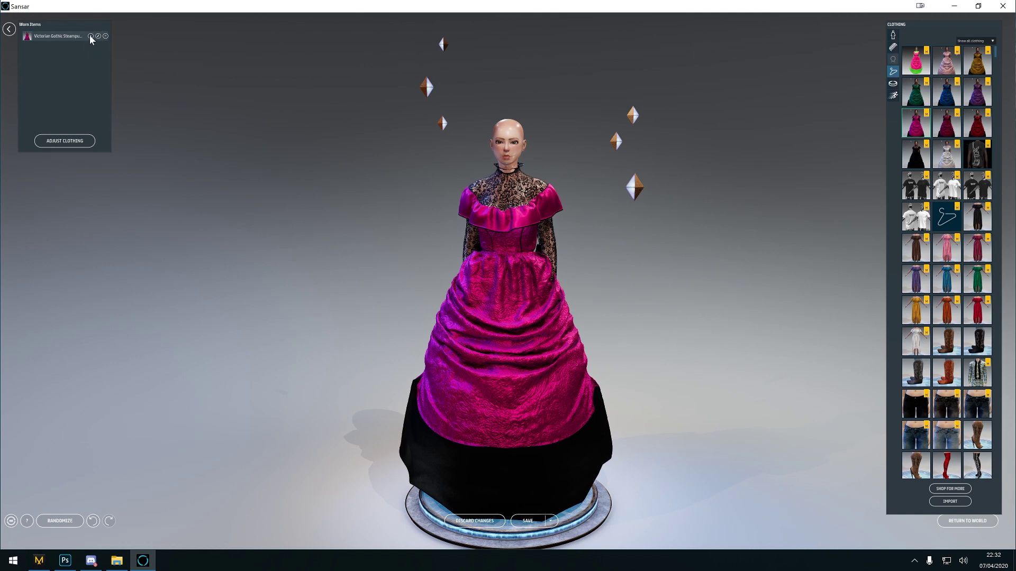
pyautogui.click(91, 36)
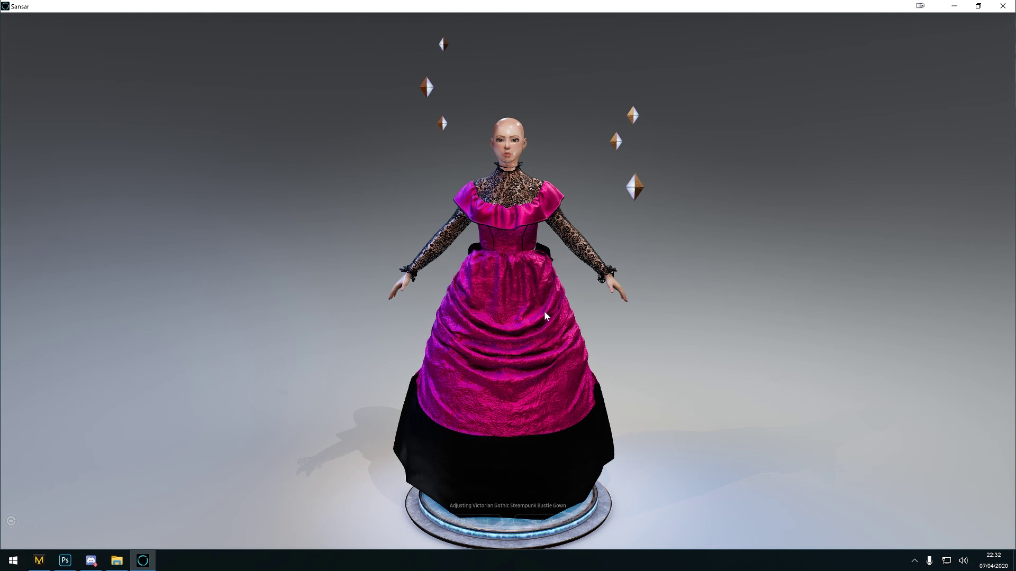
# Examine the magenta gown's fit from the front and both sides, and finish adjusting it
pyautogui.moveTo(540, 312); pyautogui.dragTo(494, 300)
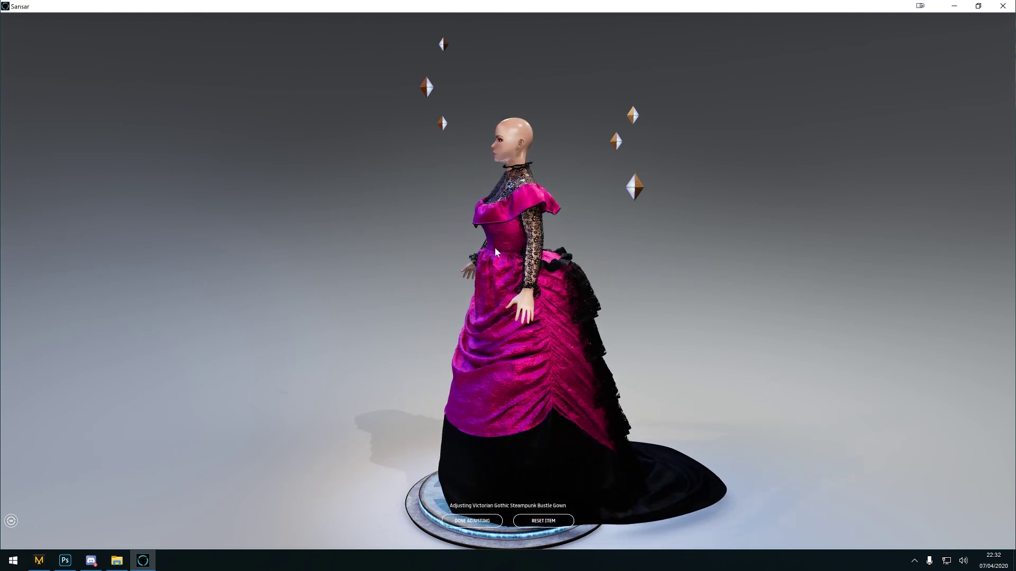
pyautogui.moveTo(494, 247); pyautogui.dragTo(515, 278)
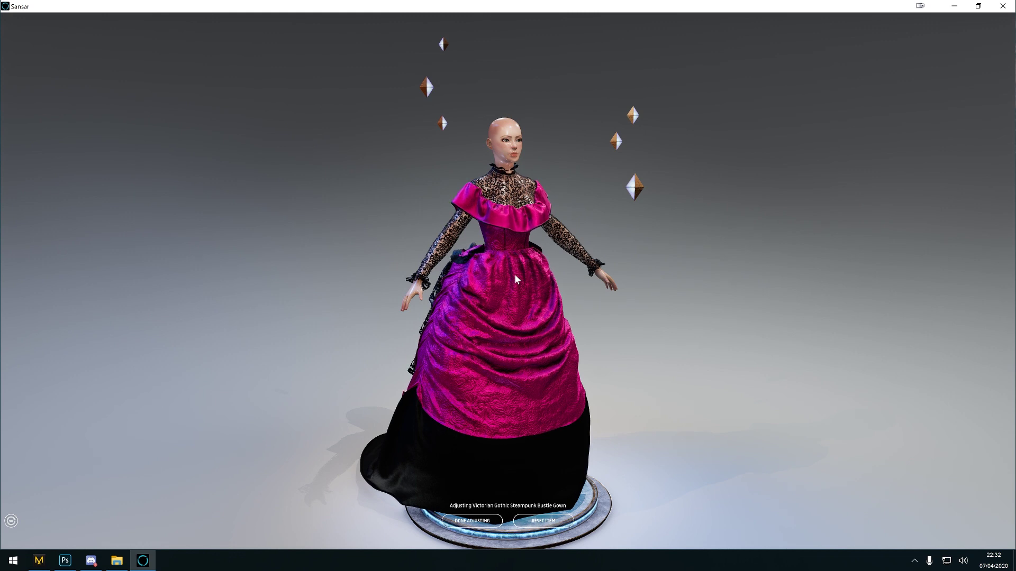
pyautogui.moveTo(535, 288); pyautogui.dragTo(513, 288)
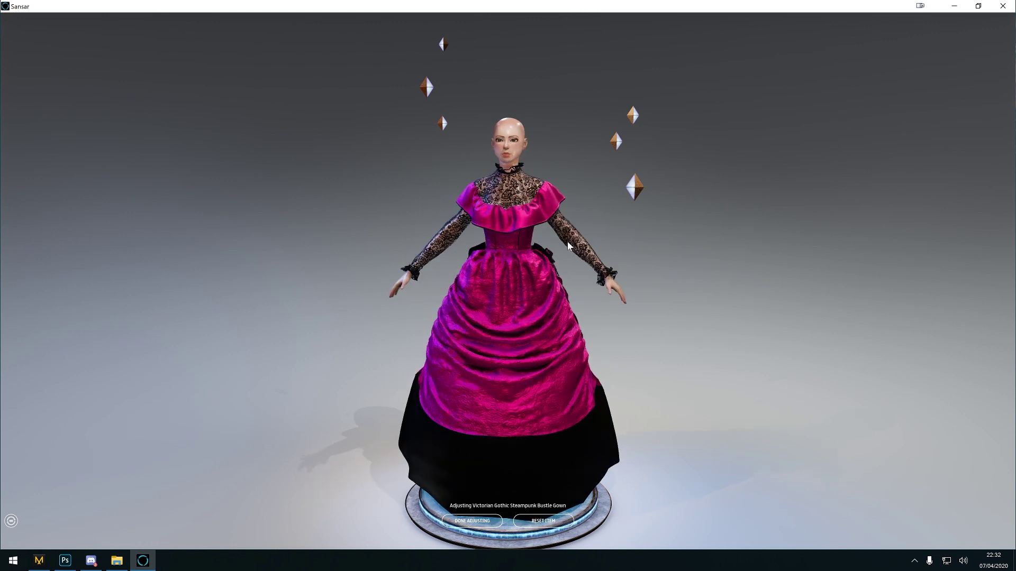
pyautogui.moveTo(566, 233); pyautogui.dragTo(496, 237)
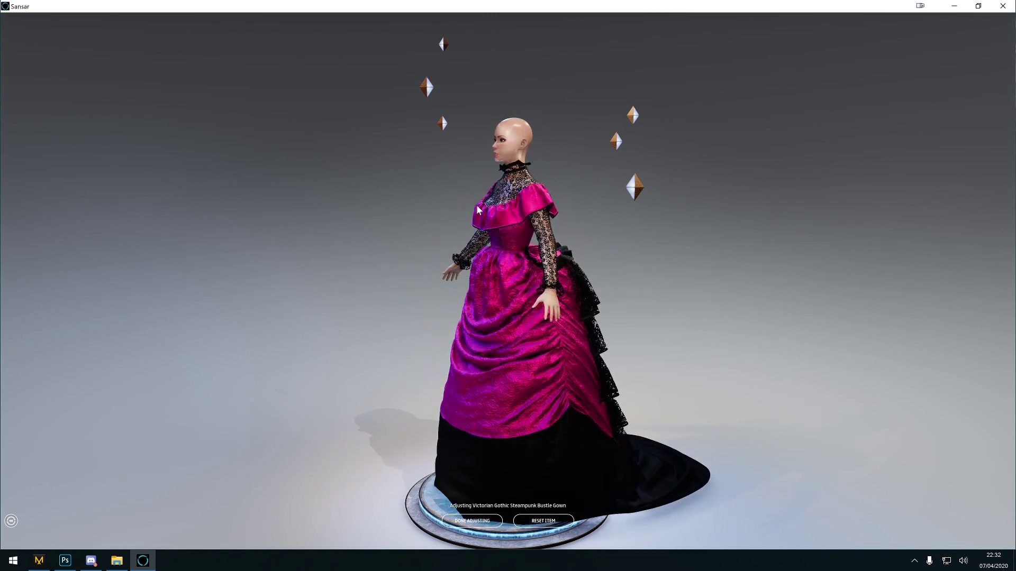
pyautogui.moveTo(479, 206); pyautogui.dragTo(300, 211)
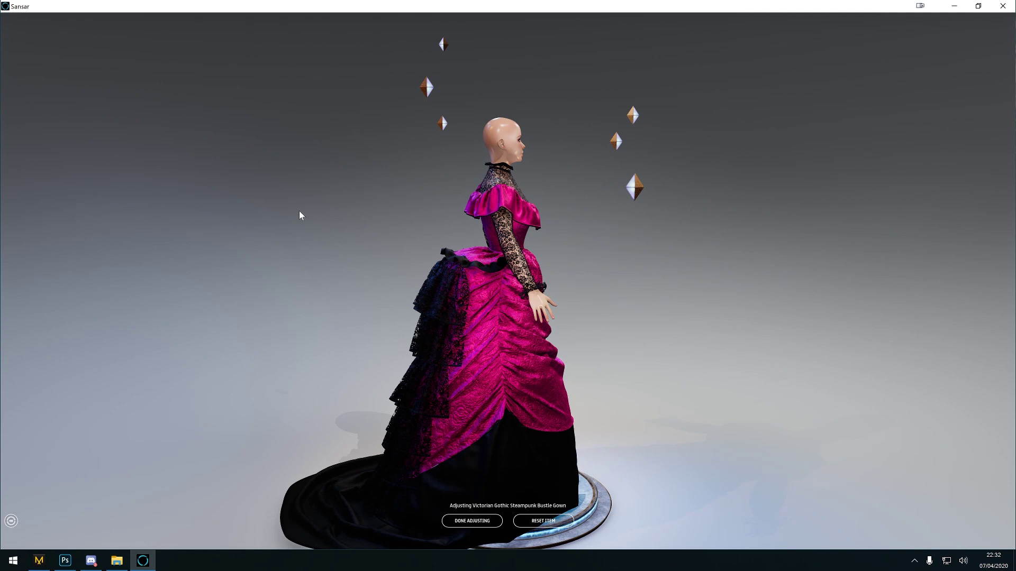
pyautogui.moveTo(299, 216); pyautogui.dragTo(509, 344)
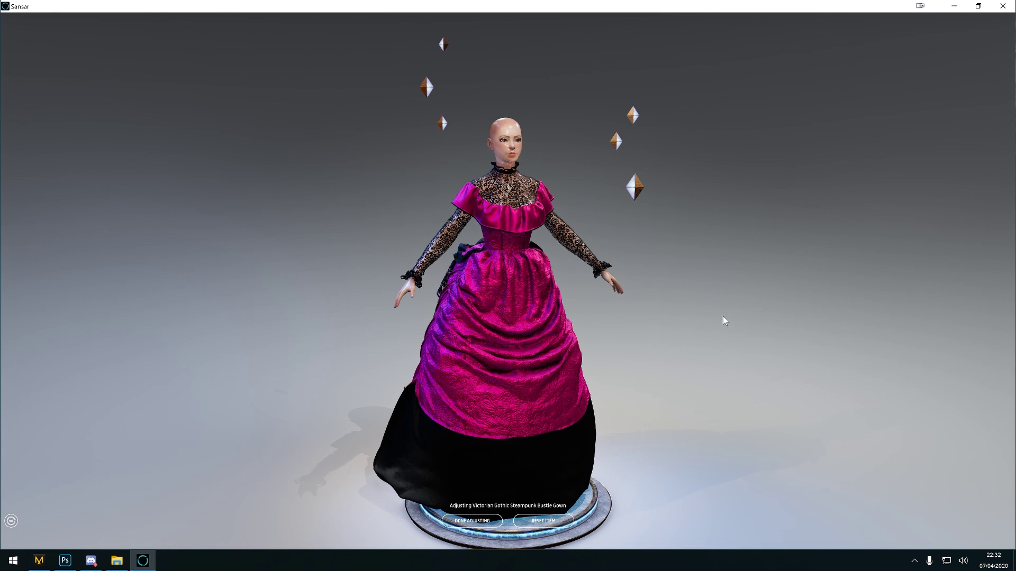
pyautogui.click(471, 520)
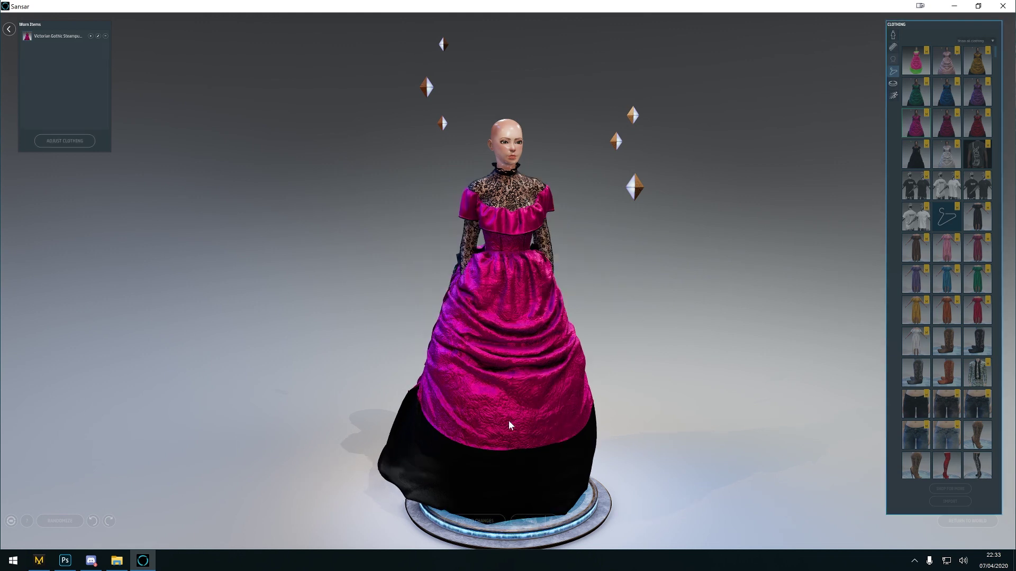
# Remove the magenta gown and switch to the dark-haired female avatar beside Nadia in the avatar collection
pyautogui.click(916, 123)
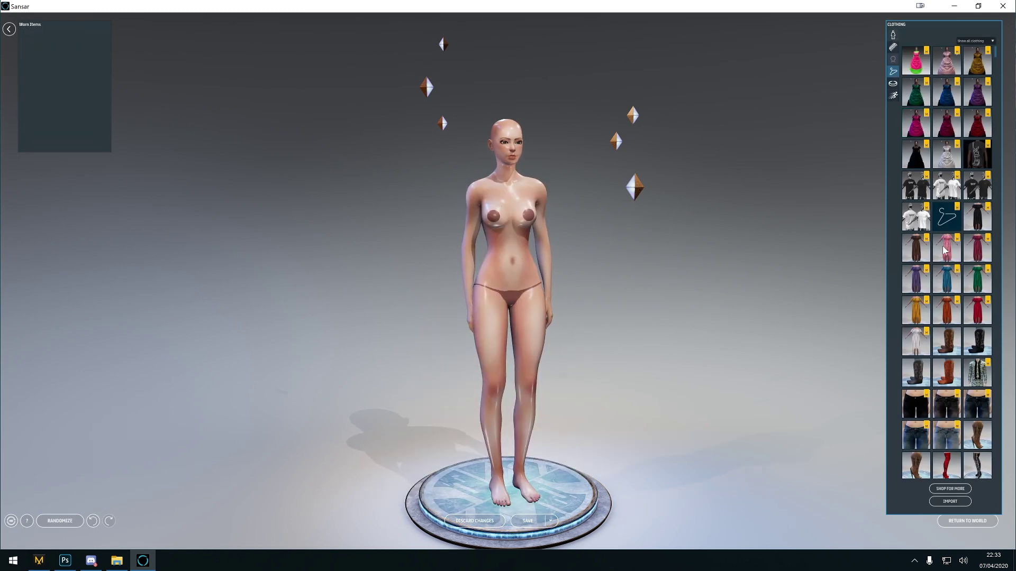
pyautogui.click(893, 35)
pyautogui.scroll(-3, 955, 381)
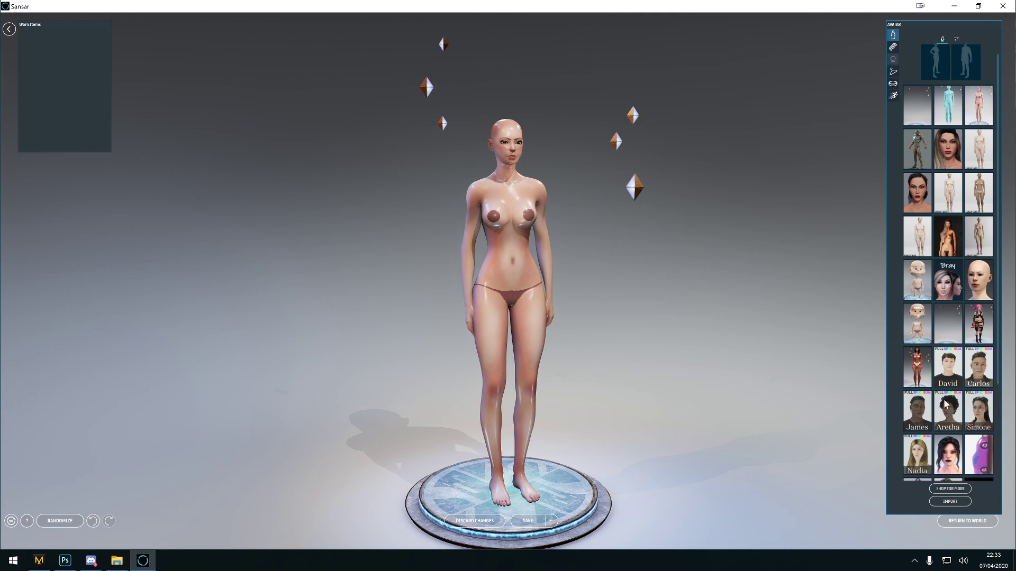
pyautogui.click(946, 411)
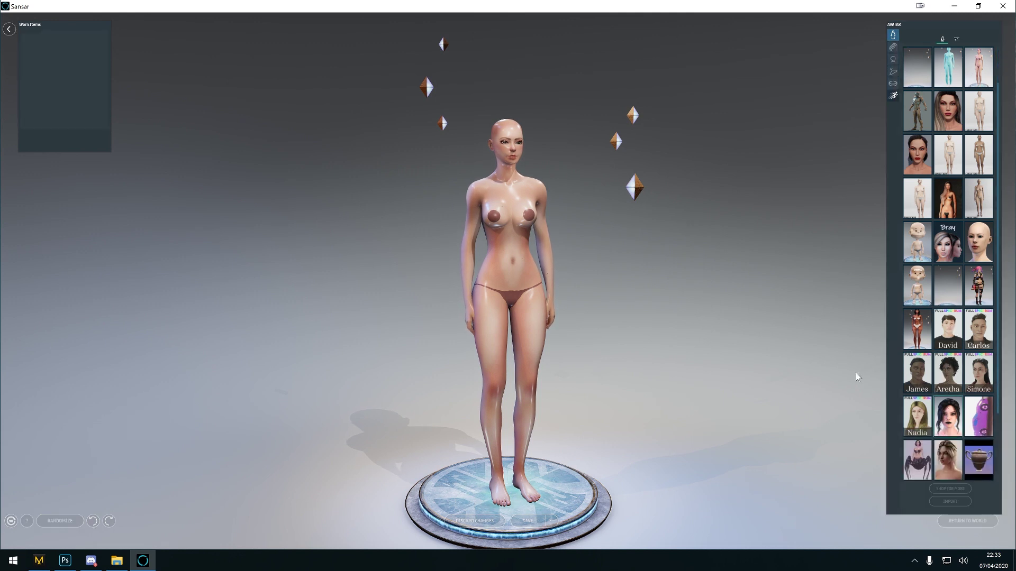
# Dress the avatar in the purple Victorian Gothic Steampunk Bustle Gown and put it into clothing adjustment
pyautogui.click(893, 73)
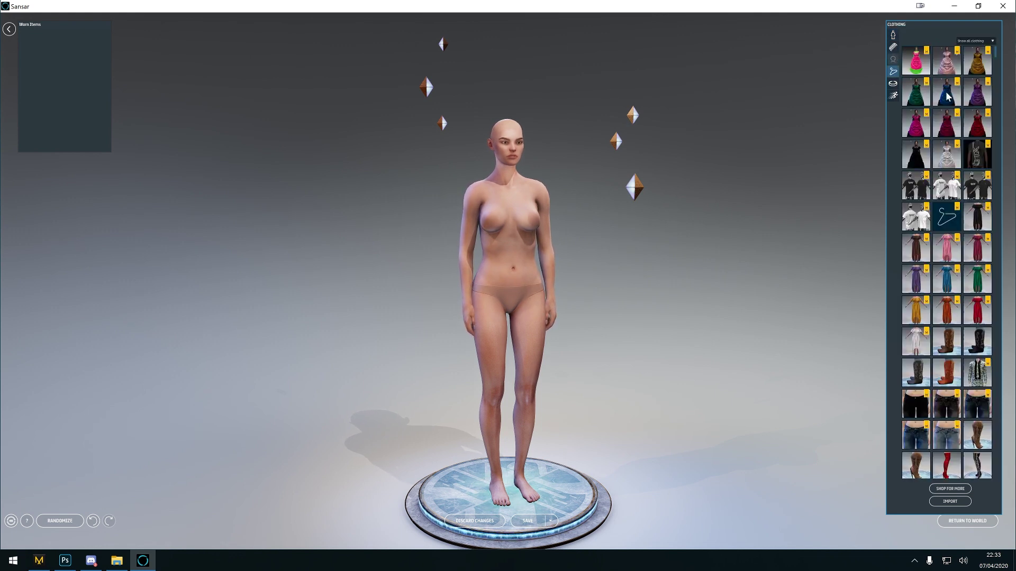
pyautogui.click(985, 97)
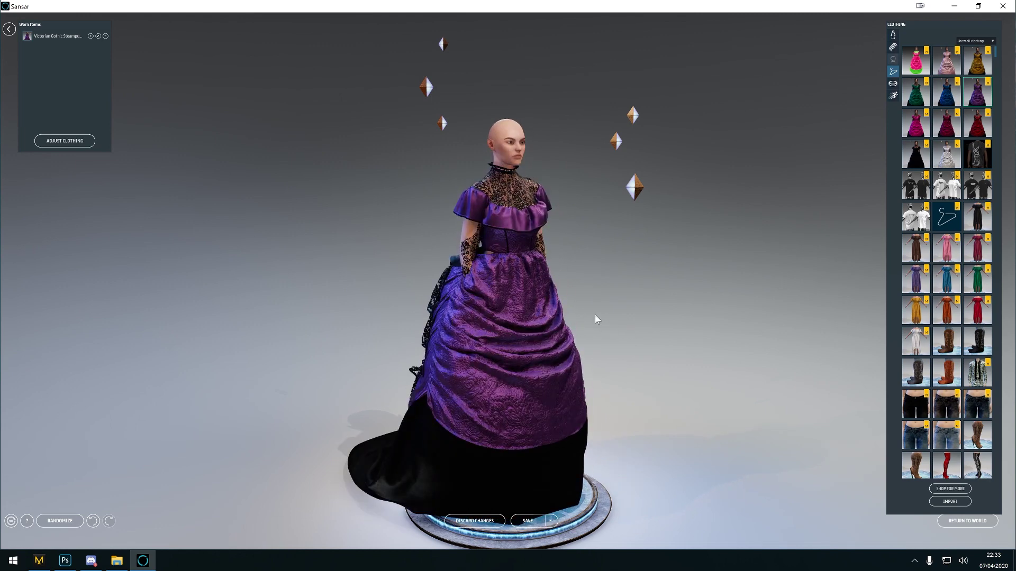
pyautogui.scroll(3, 571, 312)
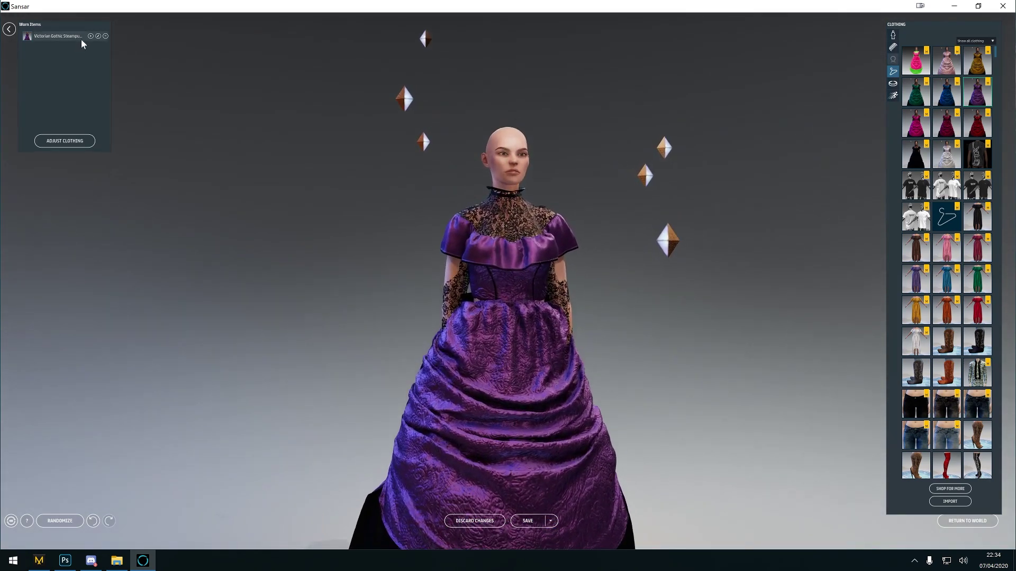
pyautogui.click(91, 36)
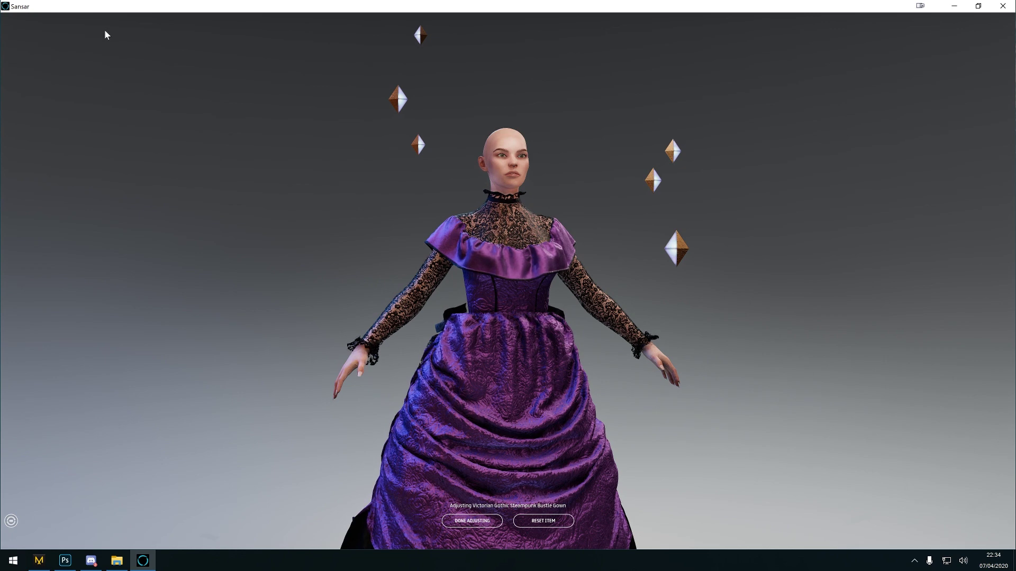
# Examine the purple gown's bodice, lace sleeves and bustle from the side, back and front, and finish adjusting it
pyautogui.moveTo(339, 296); pyautogui.dragTo(273, 302)
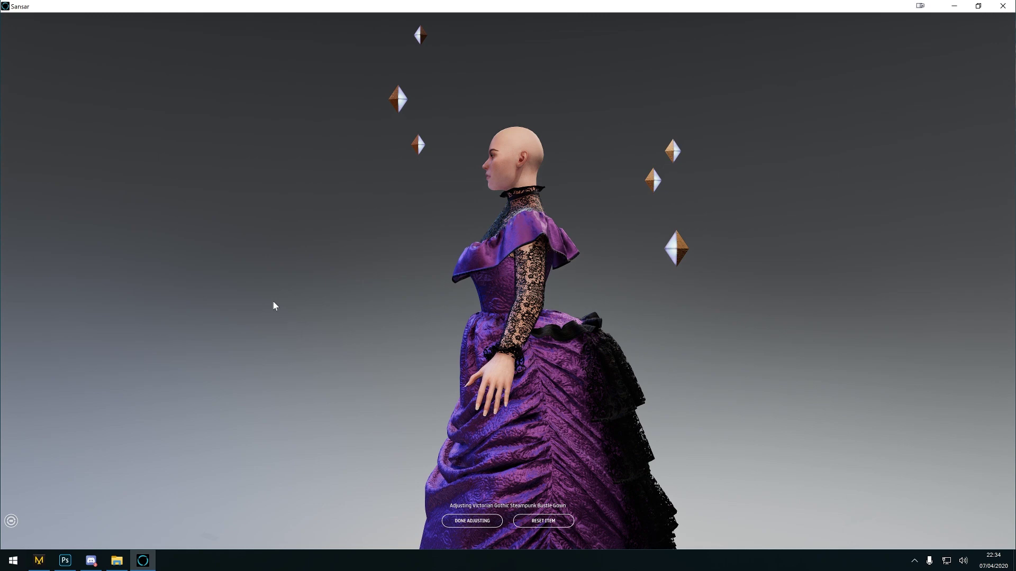
pyautogui.moveTo(274, 306); pyautogui.dragTo(197, 315)
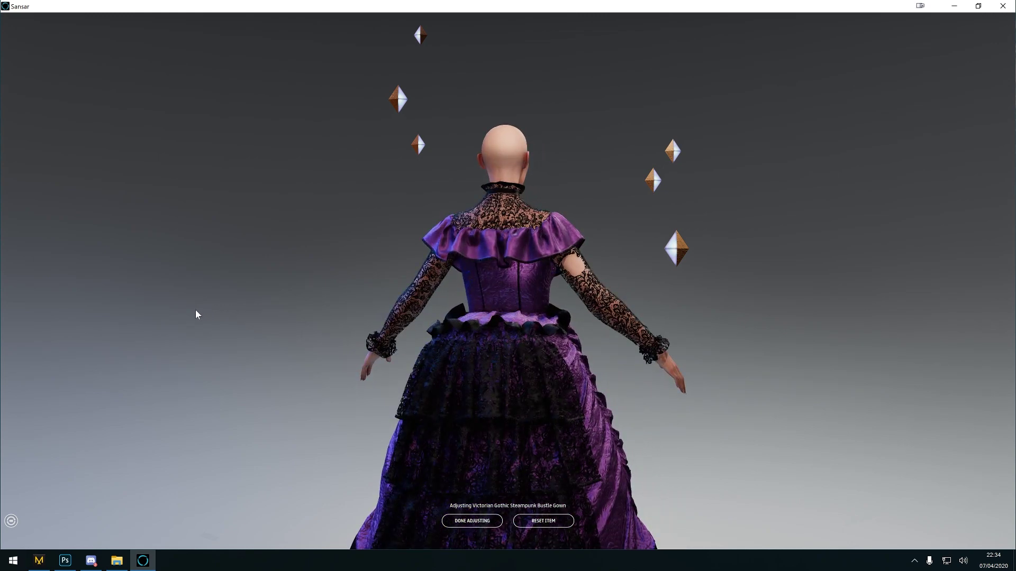
pyautogui.moveTo(196, 315); pyautogui.dragTo(184, 313)
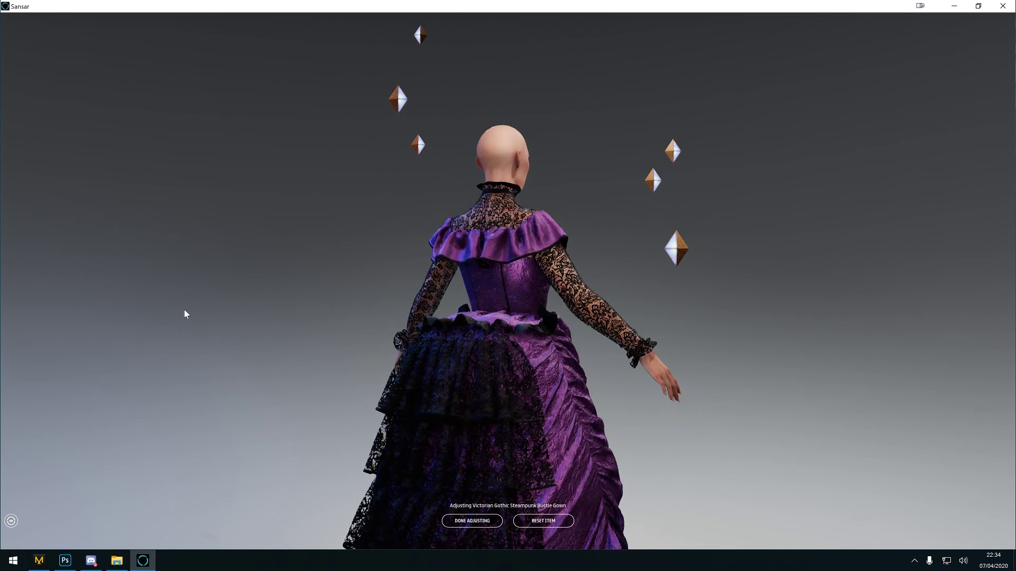
pyautogui.moveTo(185, 315); pyautogui.dragTo(72, 334)
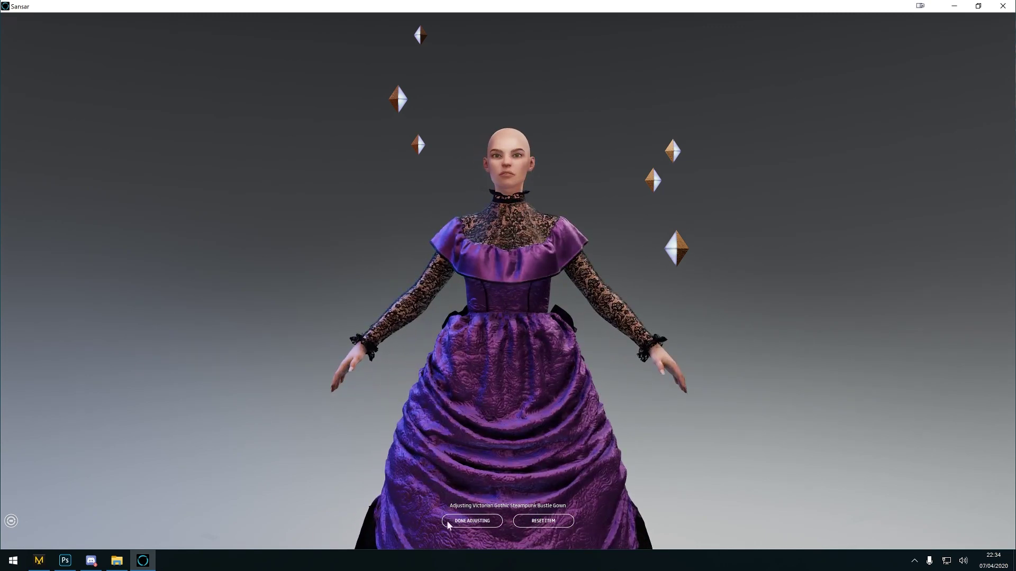
pyautogui.click(472, 521)
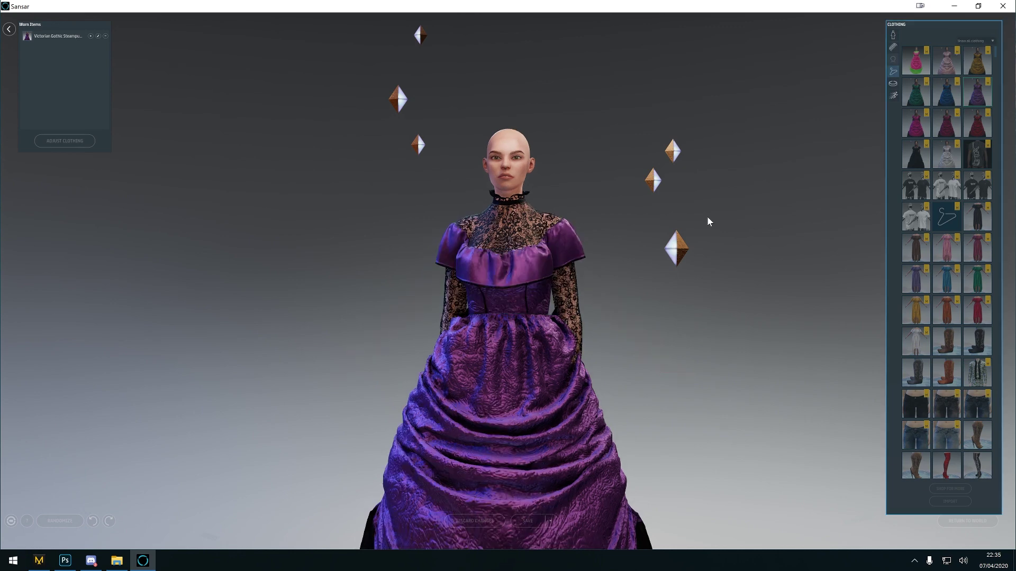
# Check the purple gown from an angle, and close Sansar, discarding the unsaved changes to the look
pyautogui.moveTo(624, 308); pyautogui.dragTo(668, 365)
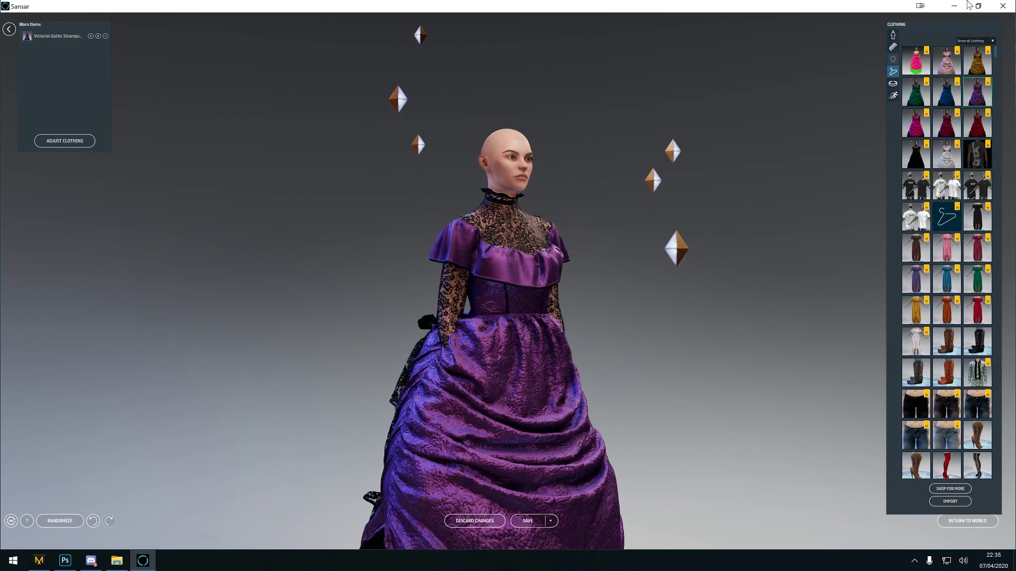
pyautogui.click(1002, 6)
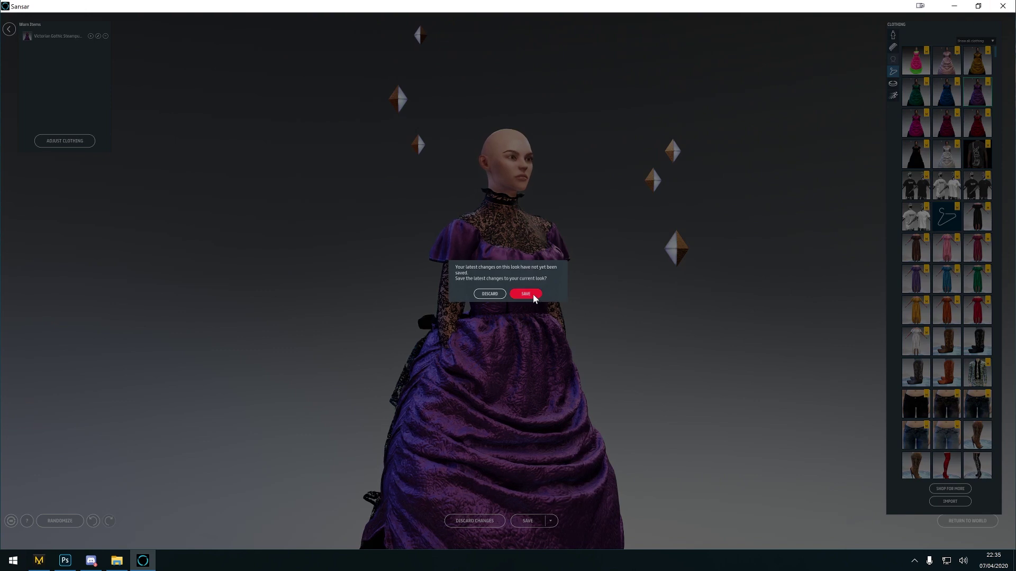
pyautogui.click(490, 293)
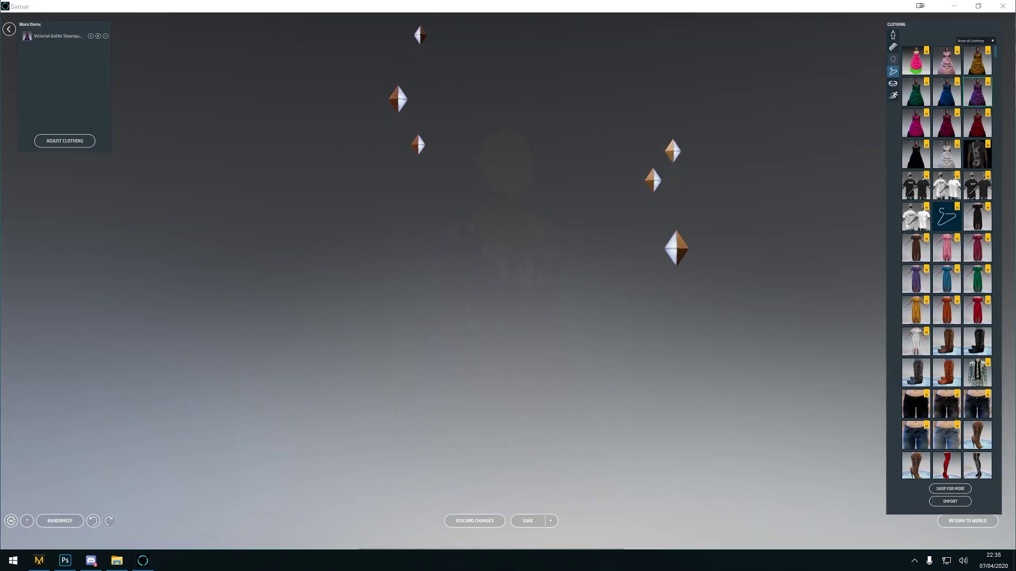
pyautogui.press('Up')
pyautogui.press('Up')
pyautogui.press('Up')
pyautogui.press('Up')
pyautogui.press('Up')
pyautogui.press('Up')
pyautogui.press('Up')
pyautogui.press('Up')
pyautogui.press('Up')
pyautogui.press('Up')
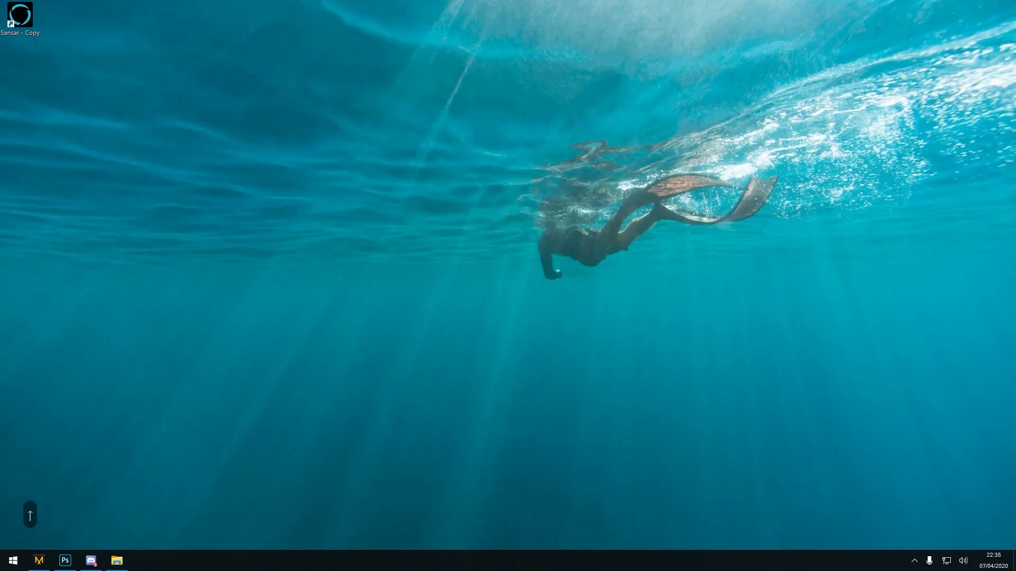
pyautogui.press('Right')
pyautogui.press('Right')
pyautogui.press('Right')
pyautogui.press('Right')
pyautogui.press('Right')
pyautogui.press('Right')
pyautogui.press('Right')
pyautogui.press('Right')
pyautogui.press('Right')
pyautogui.press('Right')
pyautogui.press('Right')
pyautogui.press('Right')
pyautogui.press('Right')
pyautogui.press('Right')
pyautogui.press('Right')
pyautogui.press('Right')
pyautogui.press('Right')
pyautogui.press('Right')
pyautogui.press('Right')
pyautogui.press('Right')
pyautogui.press('Right')
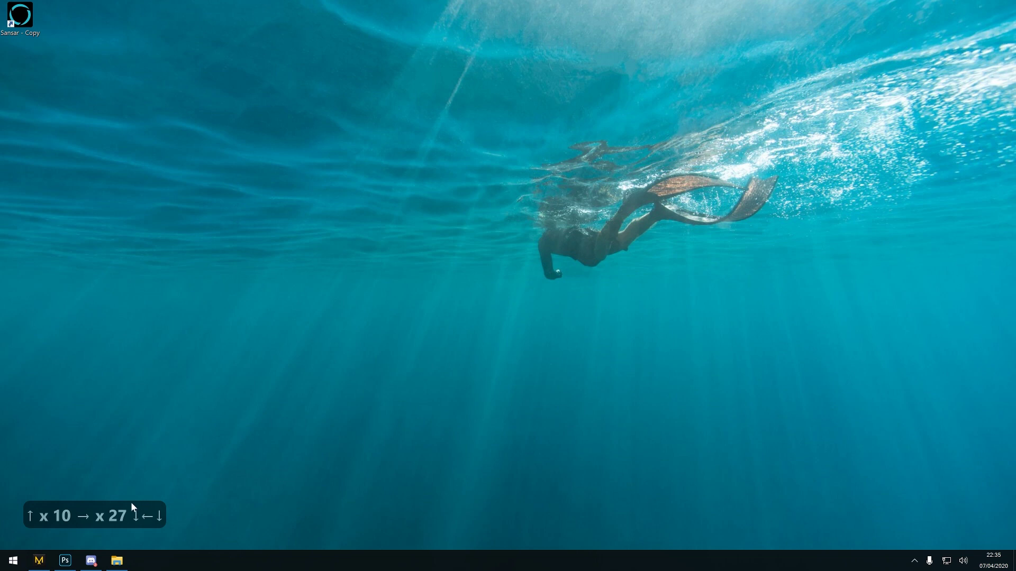
pyautogui.press('Up')
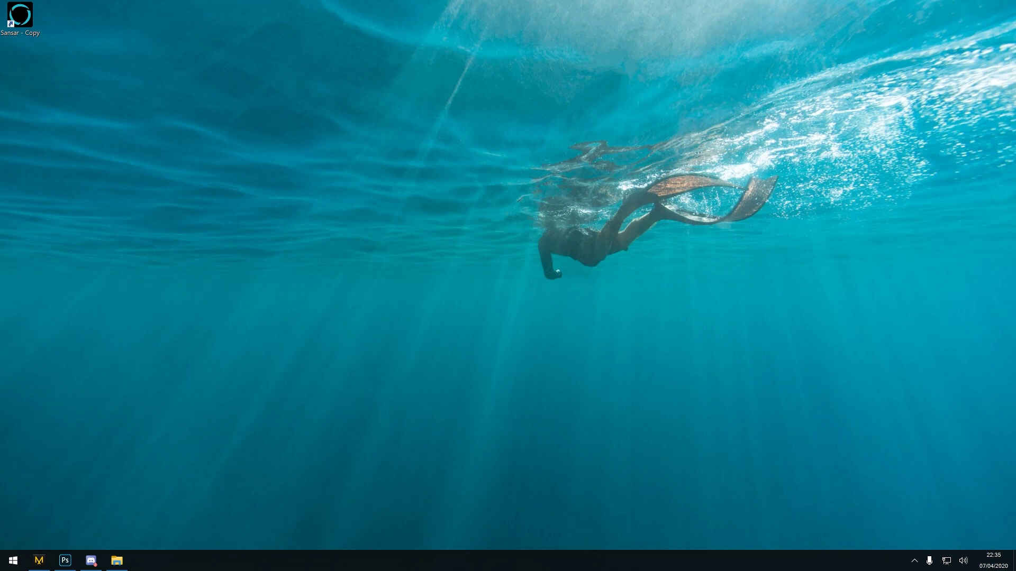
pyautogui.hotkey('ctrl', 'c')
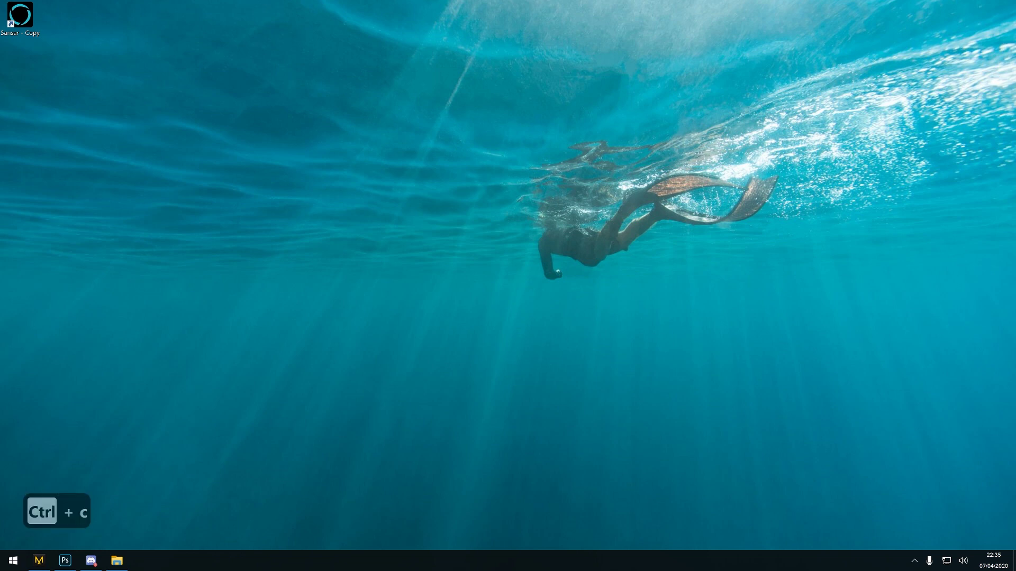
pyautogui.hotkey('ctrl', 'v')
pyautogui.press('Return')
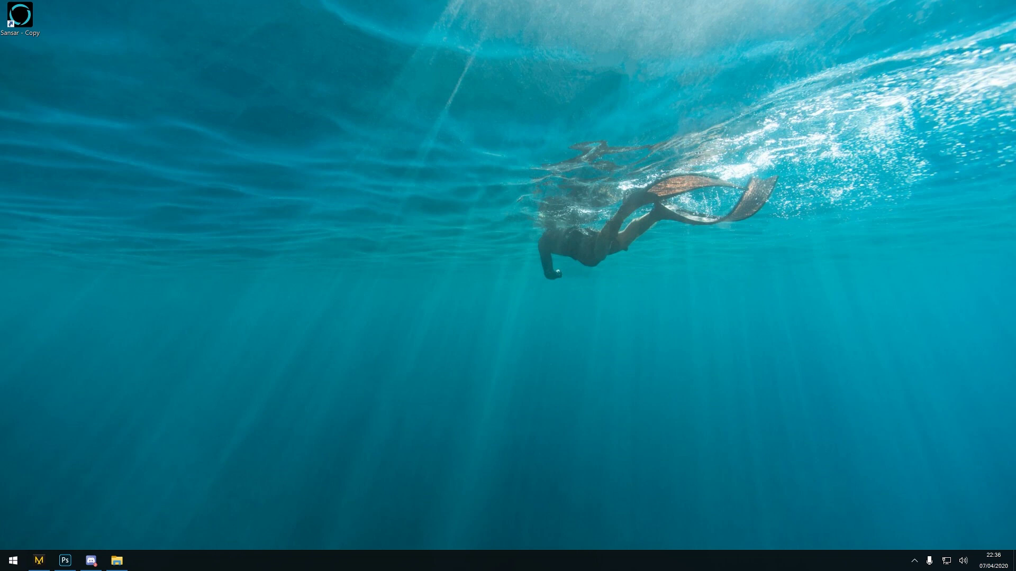
pyautogui.press('Up')
pyautogui.press('Down')
pyautogui.press('Left')
pyautogui.press('Right')
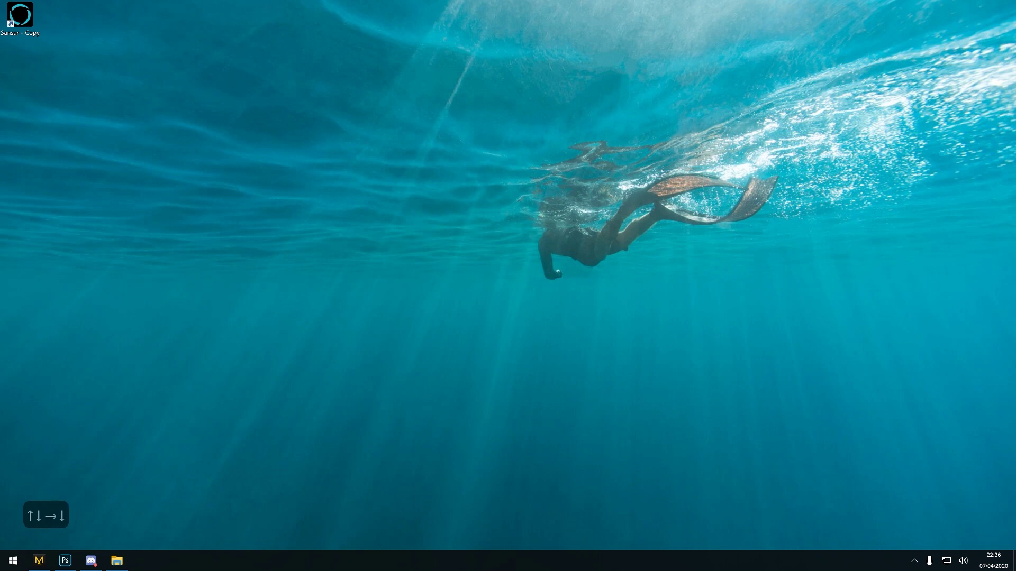